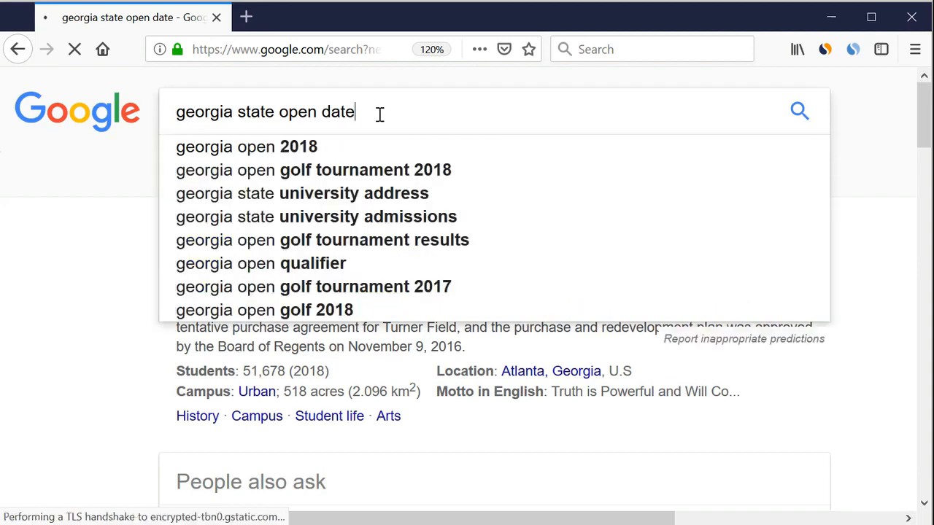
Step: Correct the web search to "georgia state open data" and open the Georgia Open Data home page from the results
key("BackSpace")
type("a")
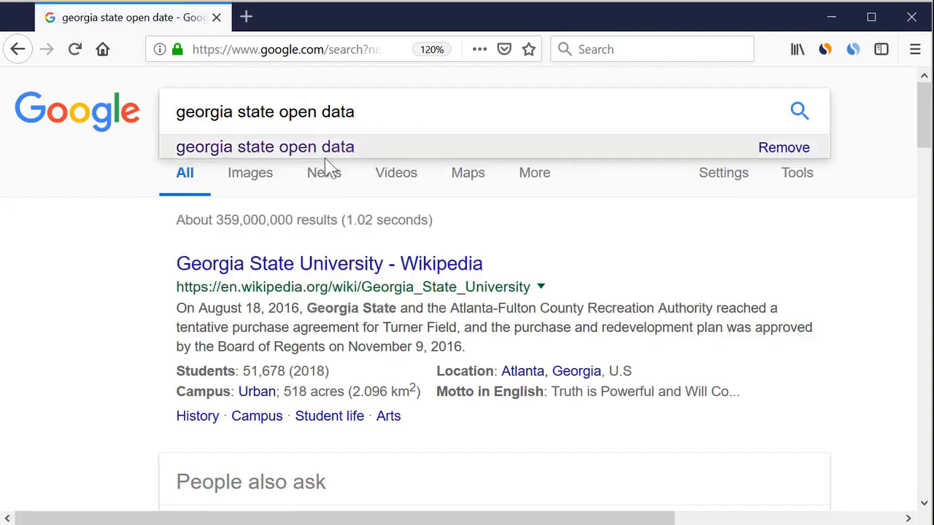
key("Return")
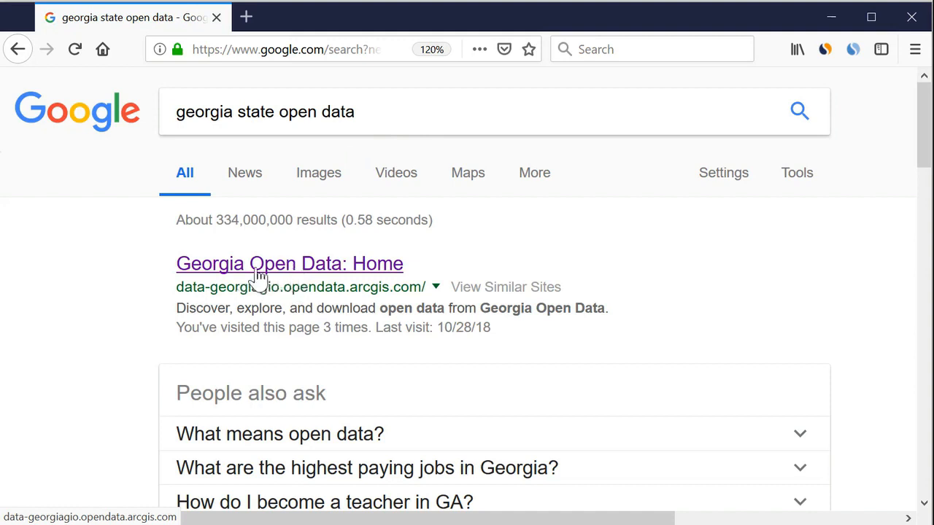
left_click(257, 270)
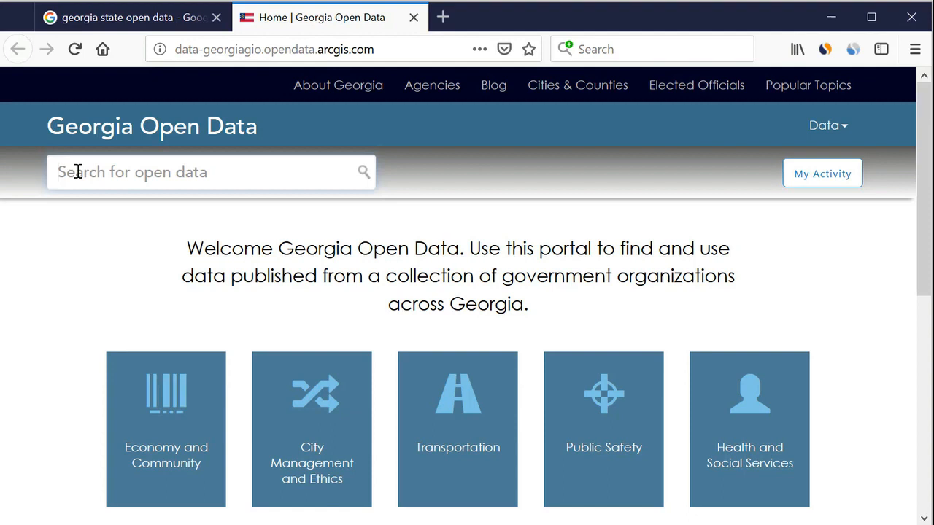
Step: Search the portal for "traffic accident locations" and open the Johns Creek Traffic Accident Locations dataset
type("traffic accident")
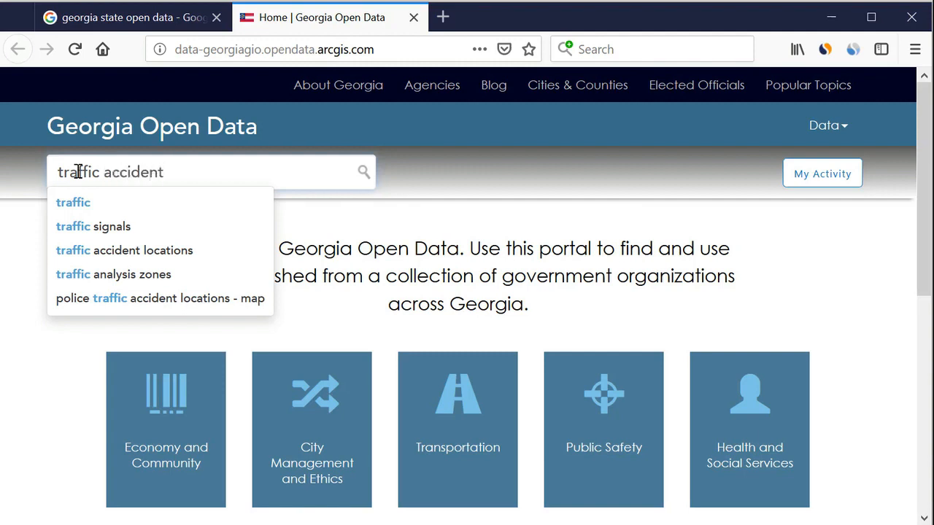
type("s")
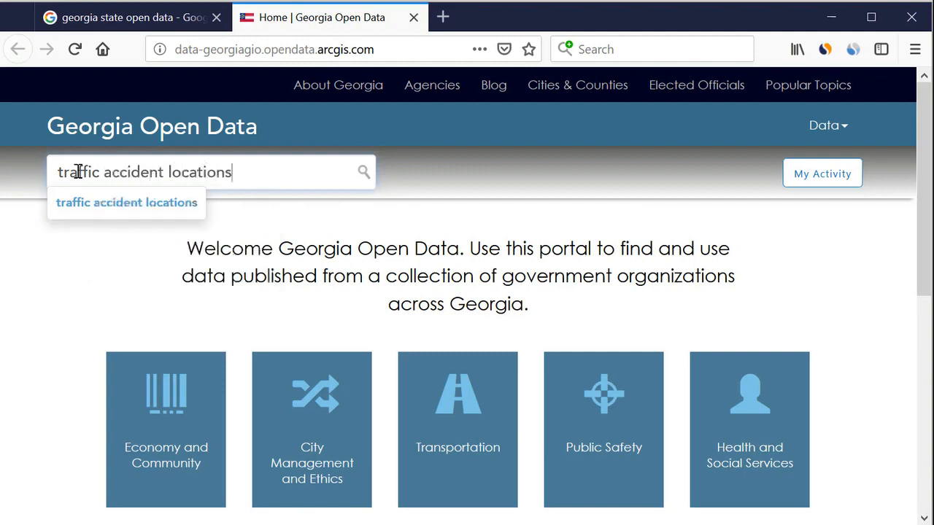
key("Return")
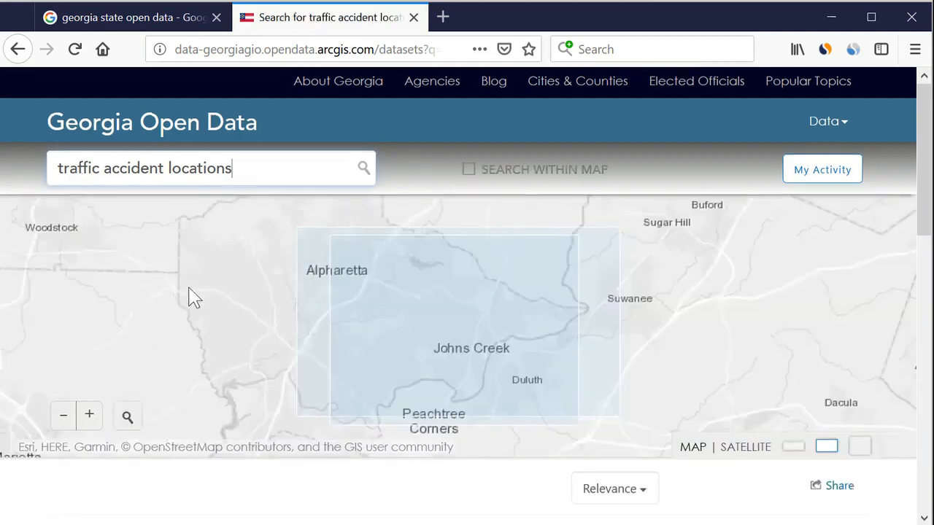
scroll(193, 274, "down", 3)
scroll(428, 251, "down", 3)
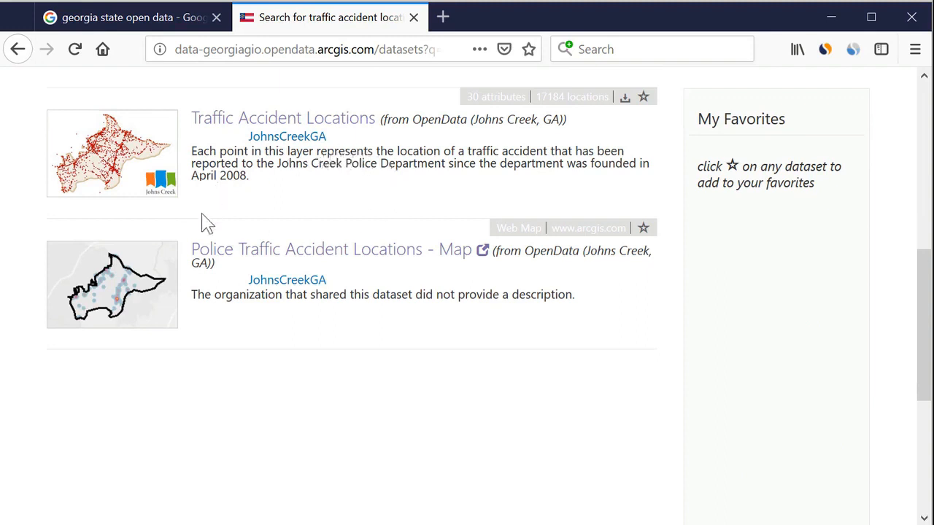
left_click(230, 121)
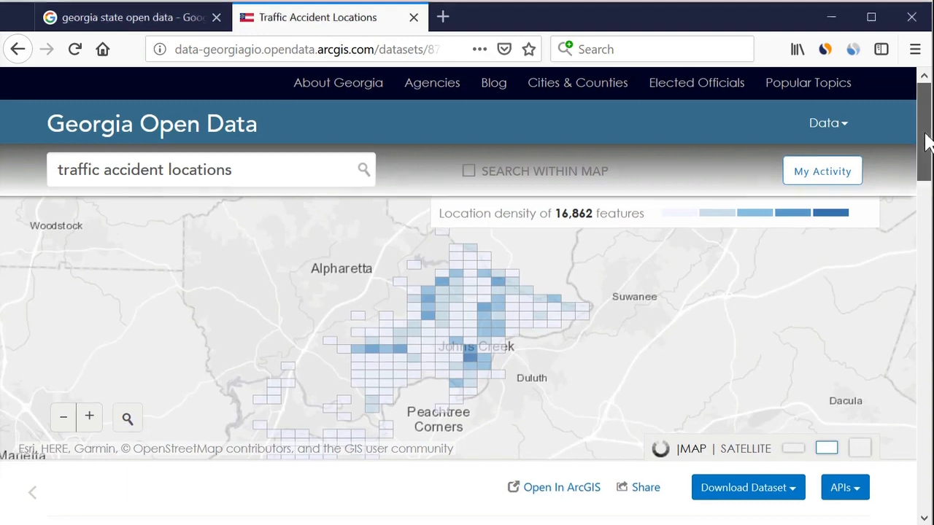
Step: Examine the dataset's attributes, including the date range, day of week, county, street name, coordinates and road type
left_click_drag(926, 142, 925, 232)
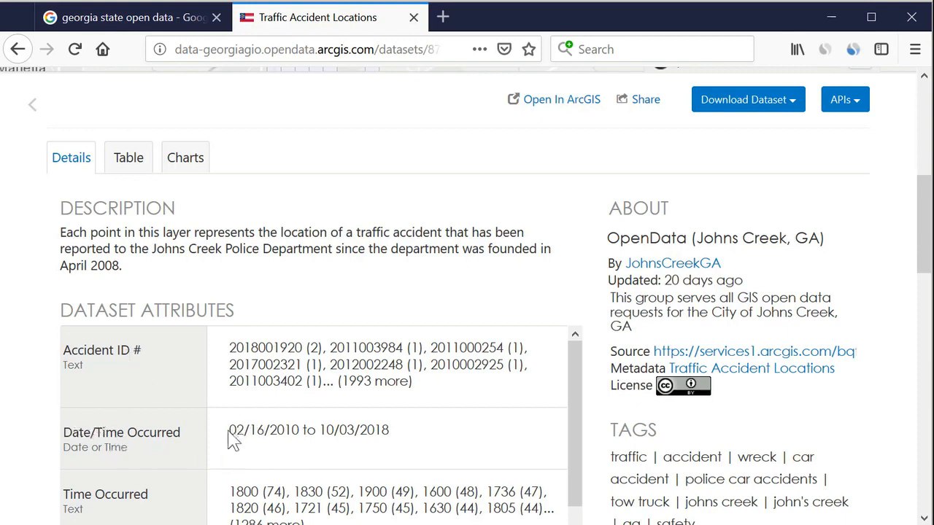
left_click_drag(230, 430, 407, 429)
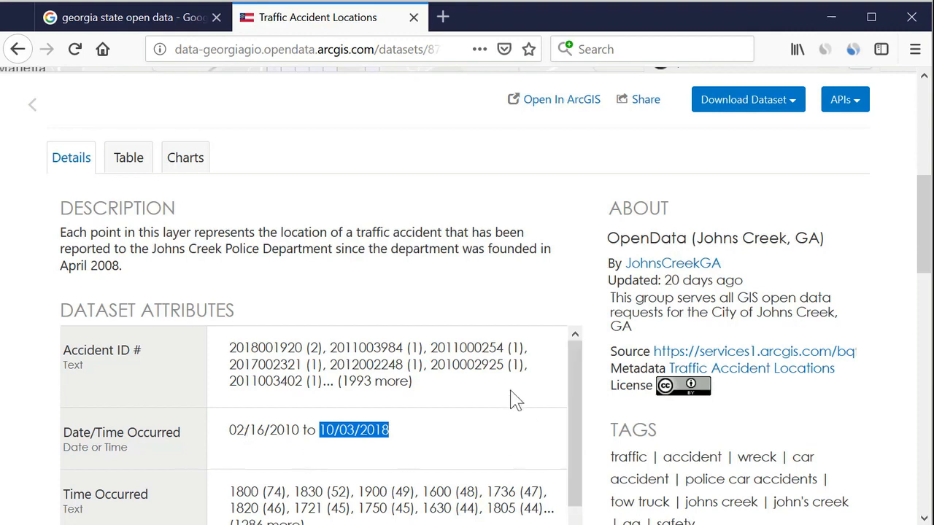
scroll(503, 399, "down", 2)
scroll(498, 397, "down", 1)
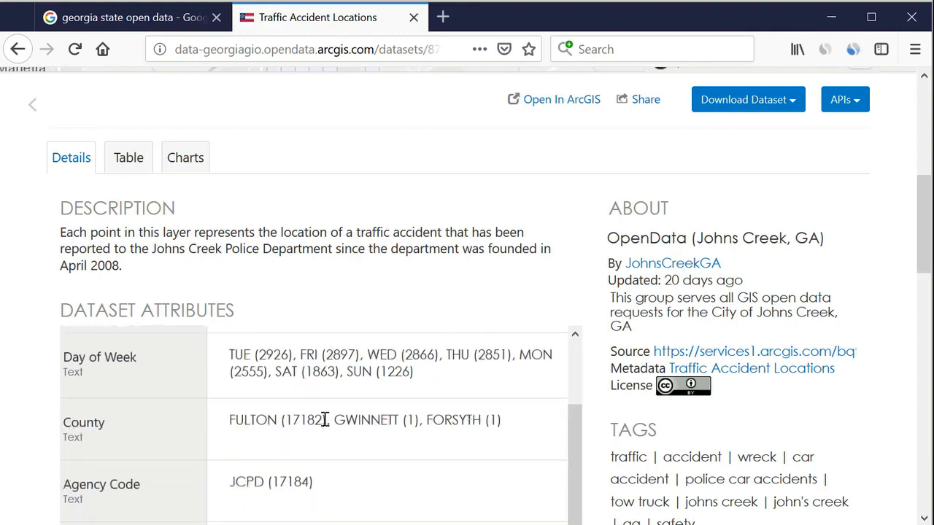
scroll(309, 427, "down", 3)
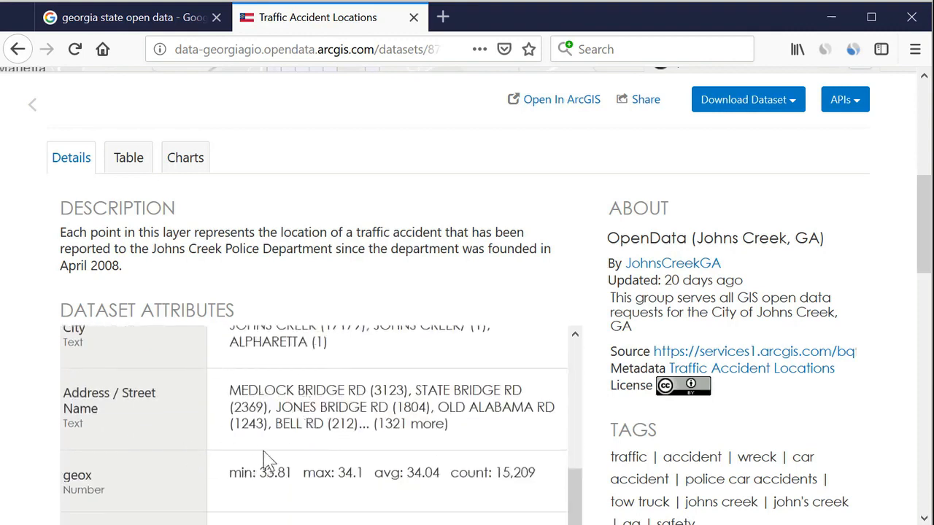
scroll(264, 449, "down", 3)
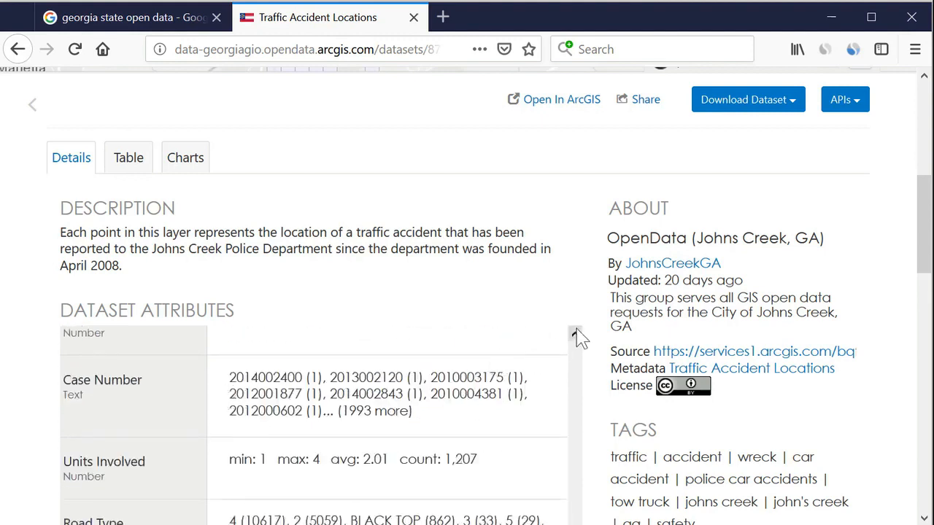
scroll(579, 337, "up", 2)
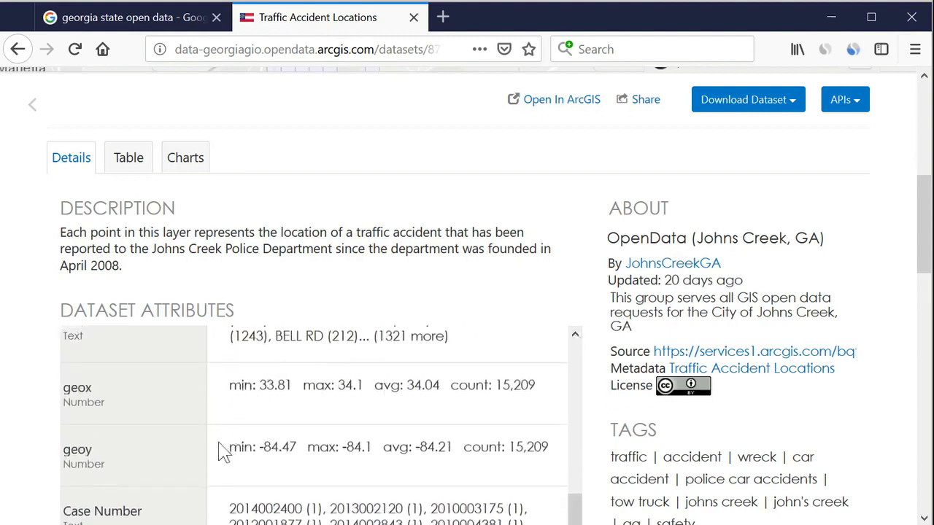
scroll(437, 387, "down", 3)
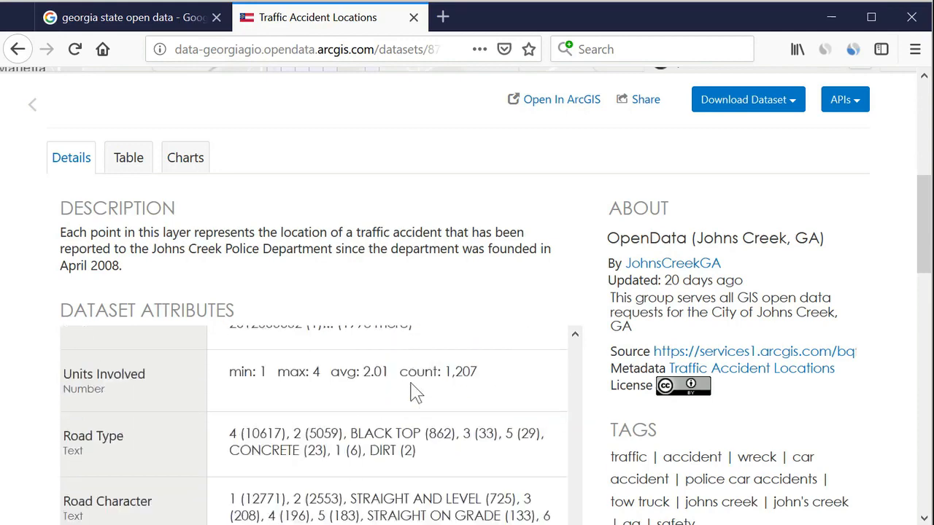
scroll(409, 394, "down", 8)
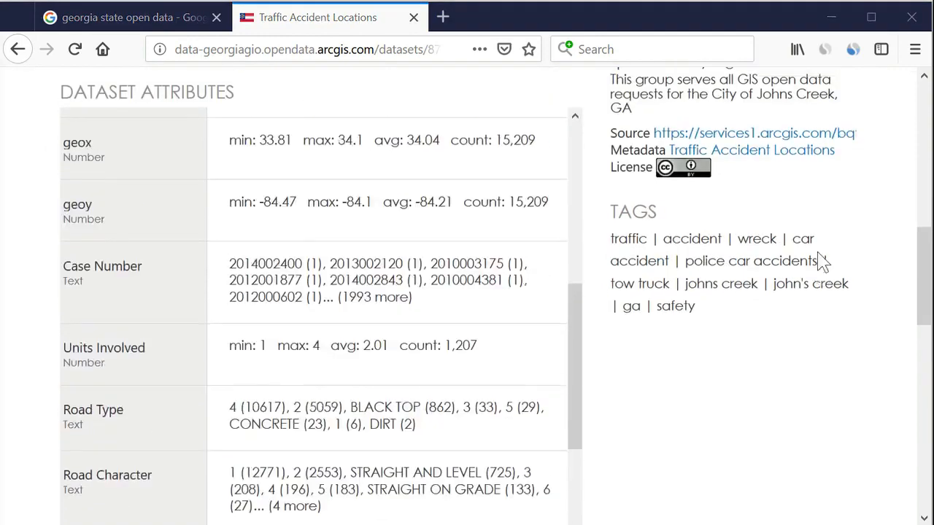
scroll(763, 260, "up", 10)
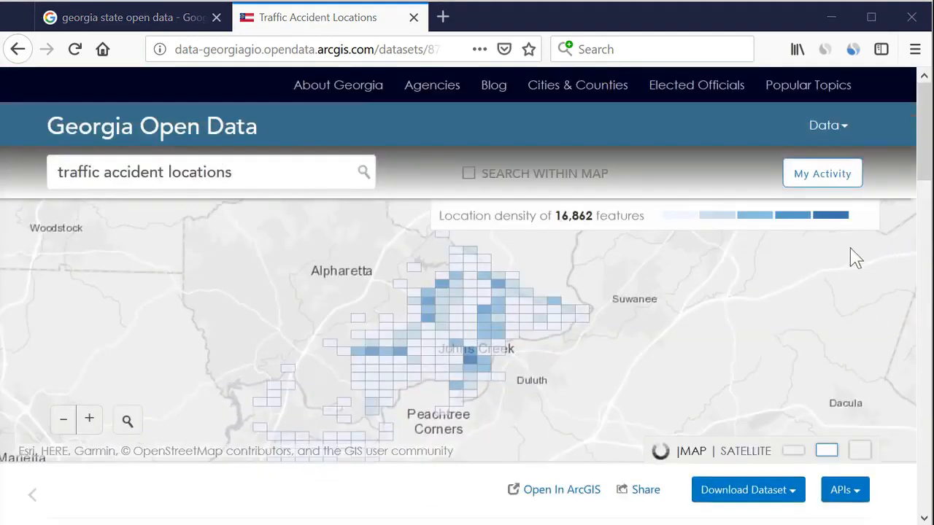
Step: Download the full traffic accident dataset as a spreadsheet, choosing to save the file instead of opening it
scroll(849, 248, "down", 3)
scroll(848, 243, "down", 1)
left_click(799, 266)
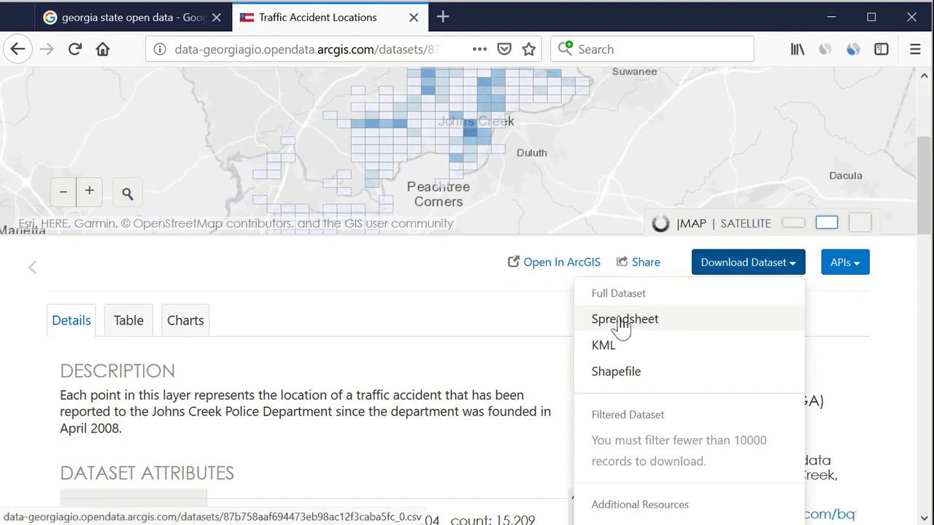
left_click(622, 325)
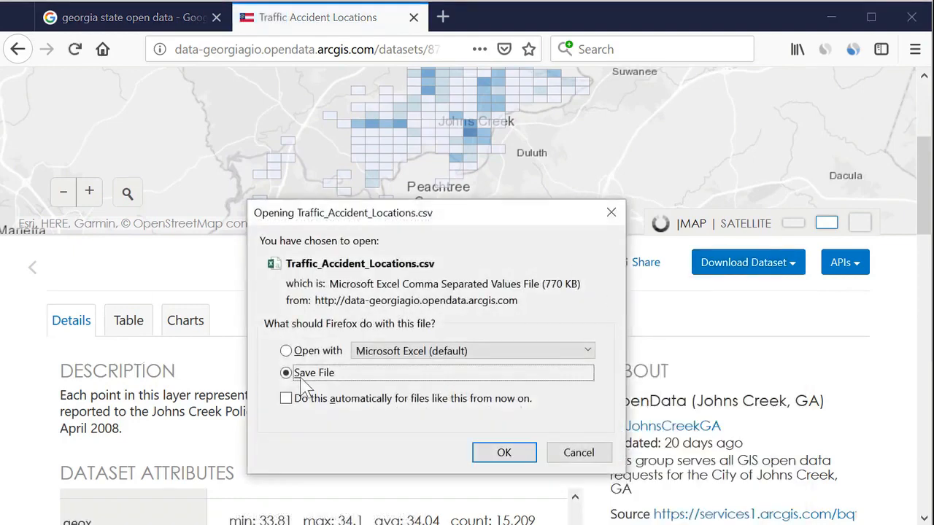
left_click(505, 453)
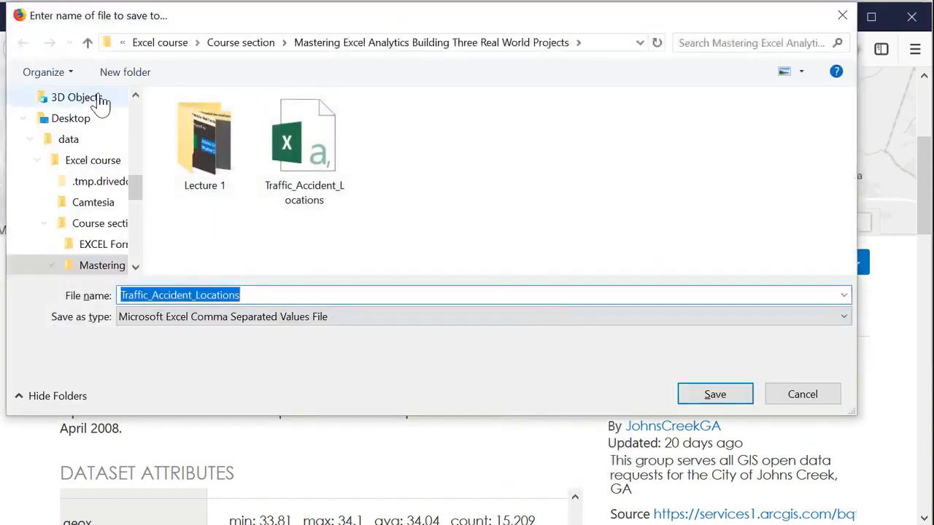
Step: Create a folder named "Realtime Data Analytics" on the Desktop and save Traffic_Accident_Locations in it as a CSV file
left_click(80, 121)
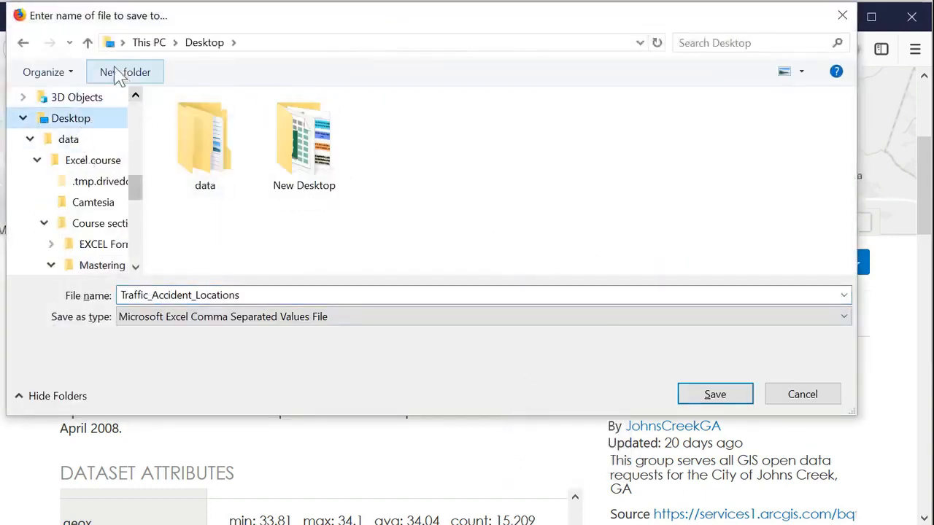
left_click(141, 78)
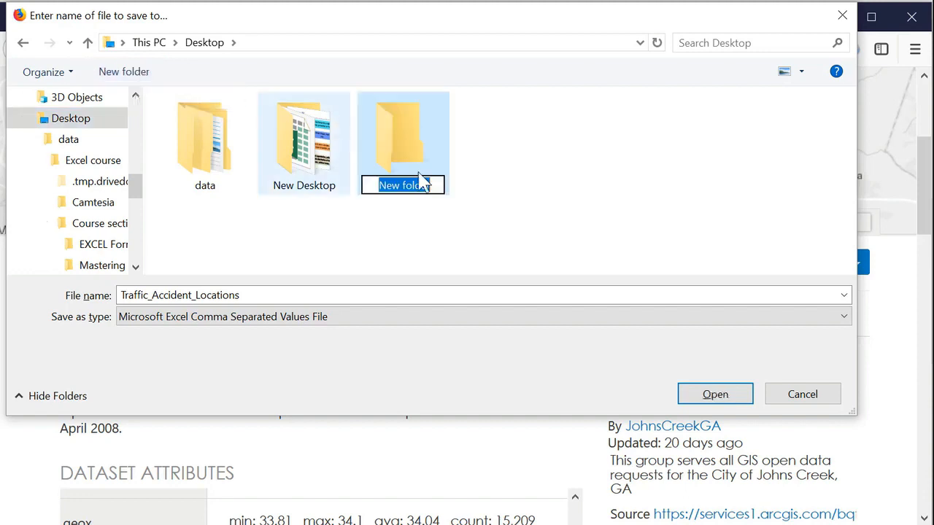
type("Re")
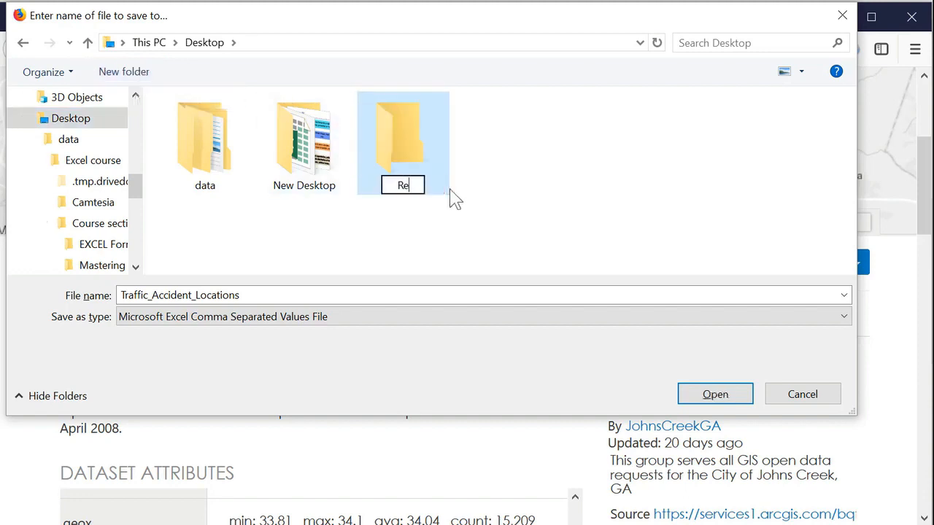
type("altime ")
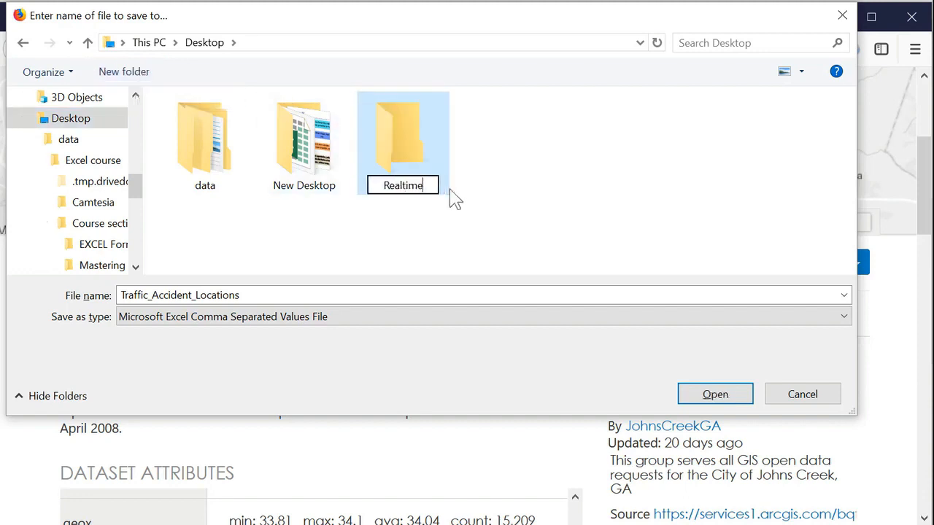
type("Data Ana")
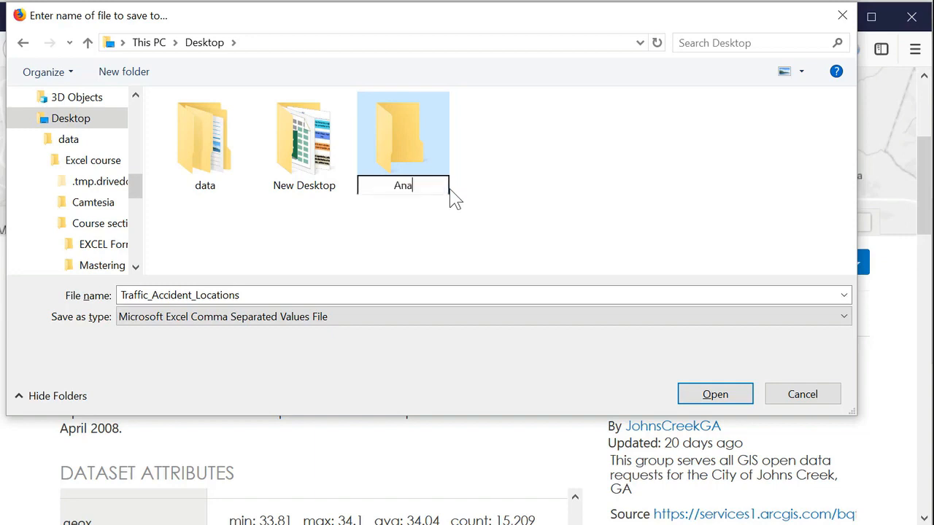
type("lytics")
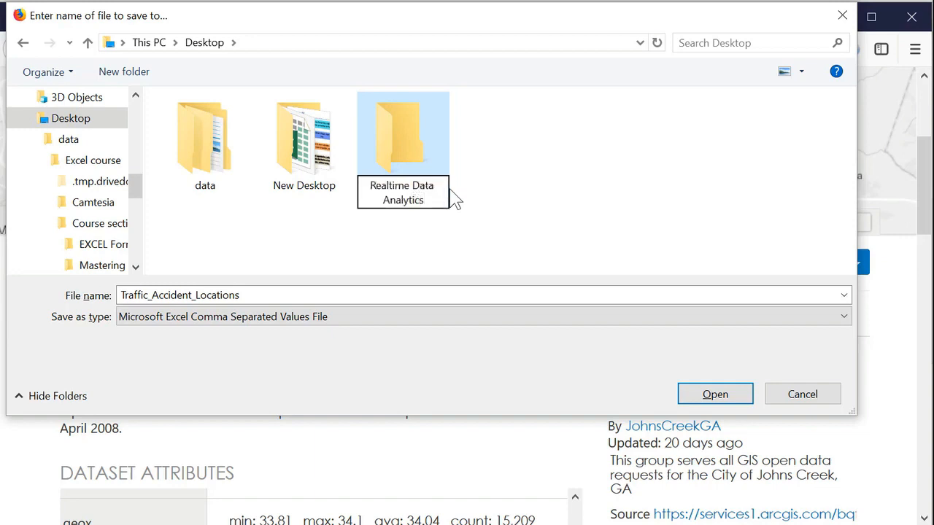
key("Return")
left_click(416, 186)
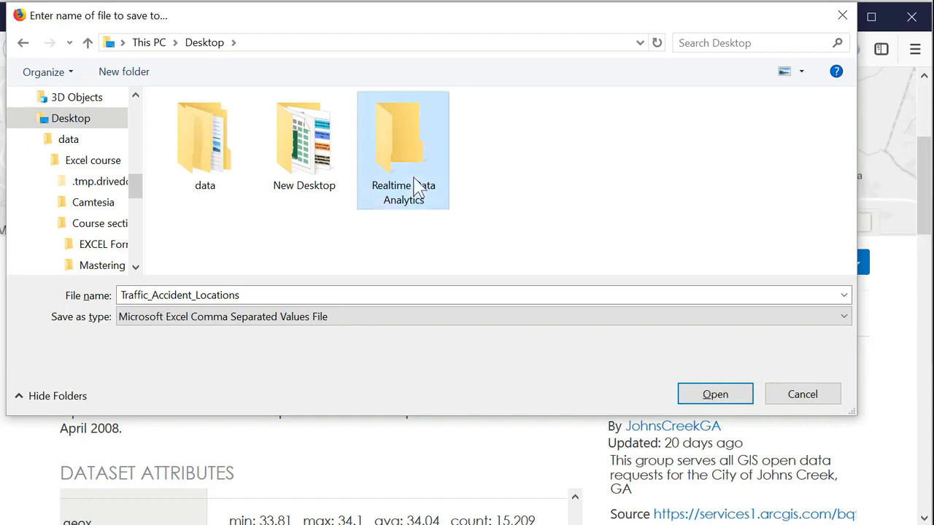
double_click(414, 187)
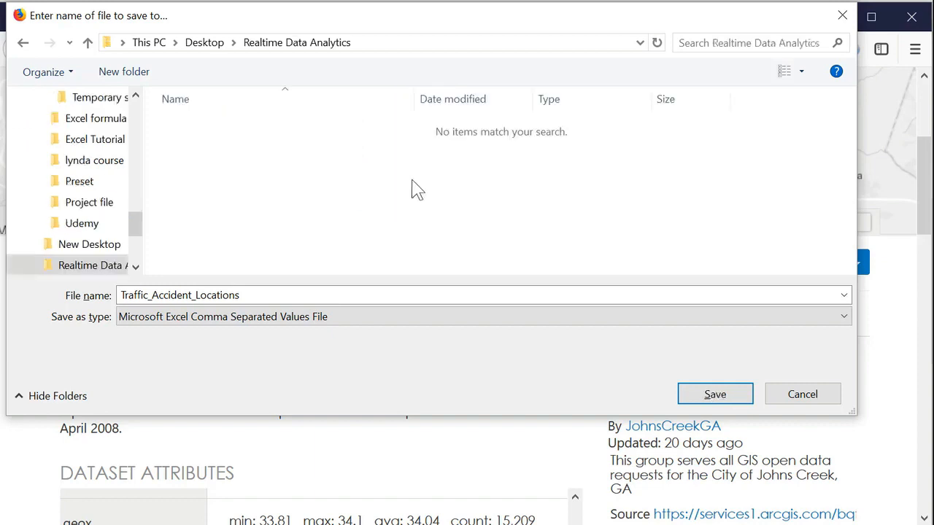
left_click(726, 399)
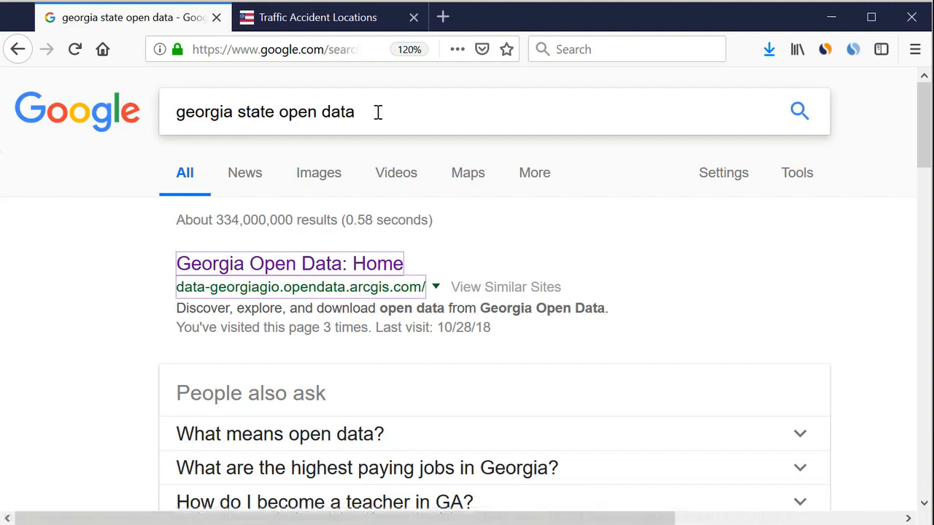
Step: Search the web for "atlanta weather forecast office" and open the National Weather Service Peachtree City, GA page
left_click_drag(377, 112, 153, 113)
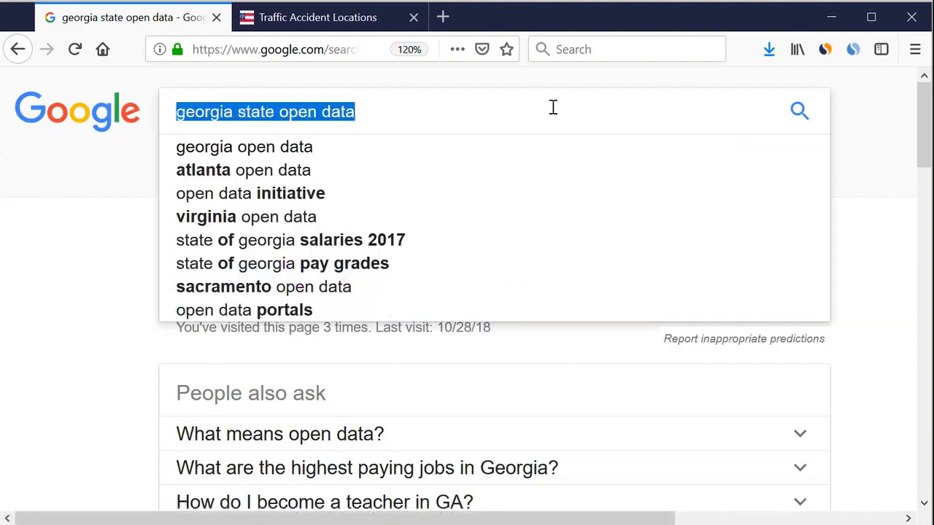
type("at")
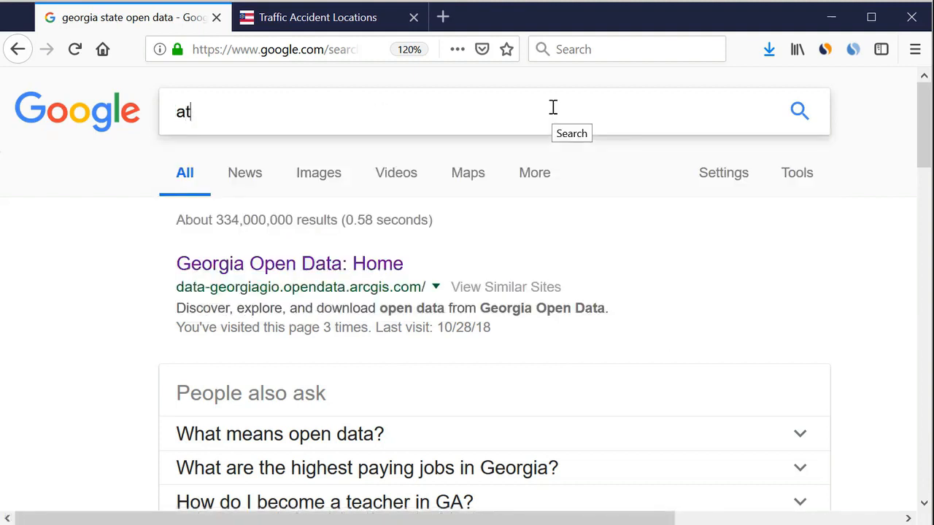
type("lanta we")
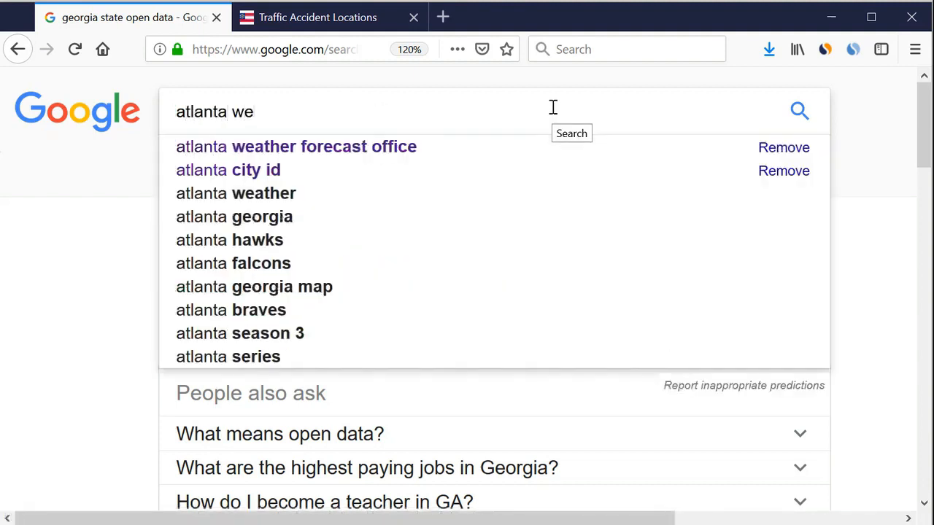
type("ather")
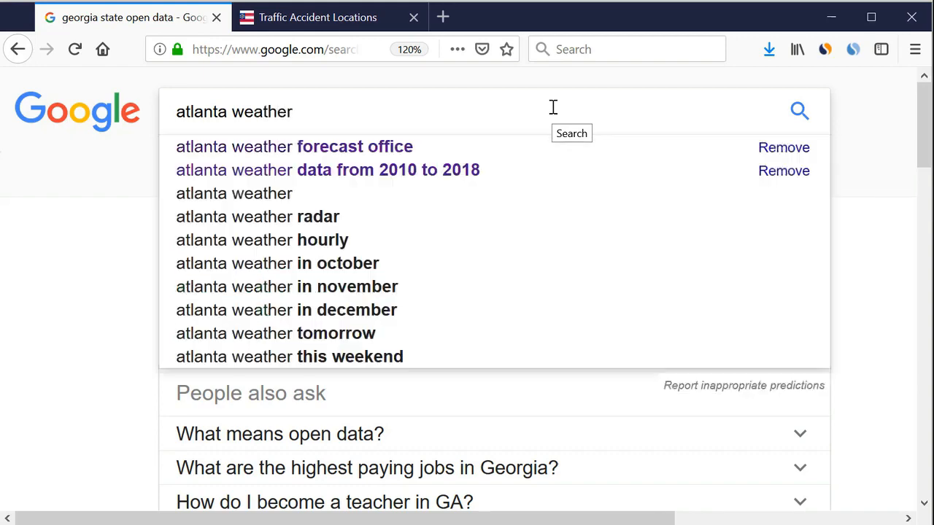
left_click(364, 149)
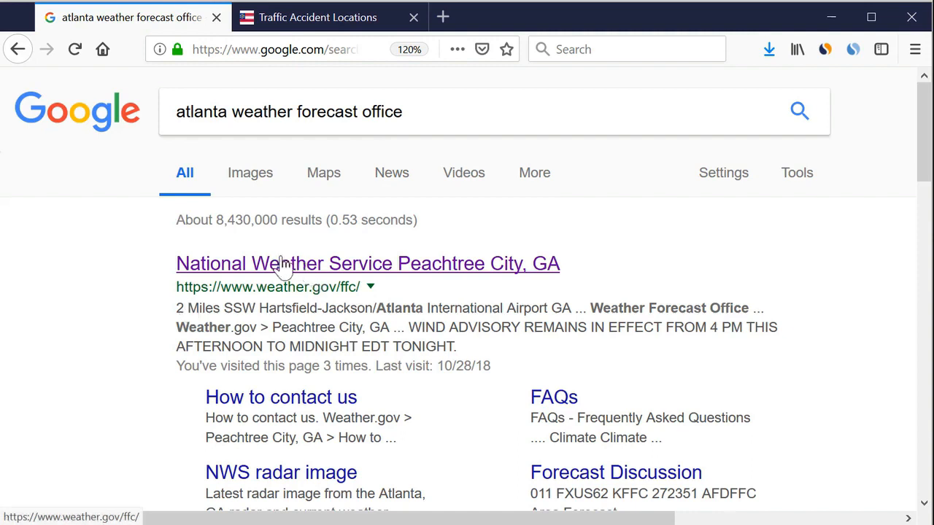
left_click(278, 269)
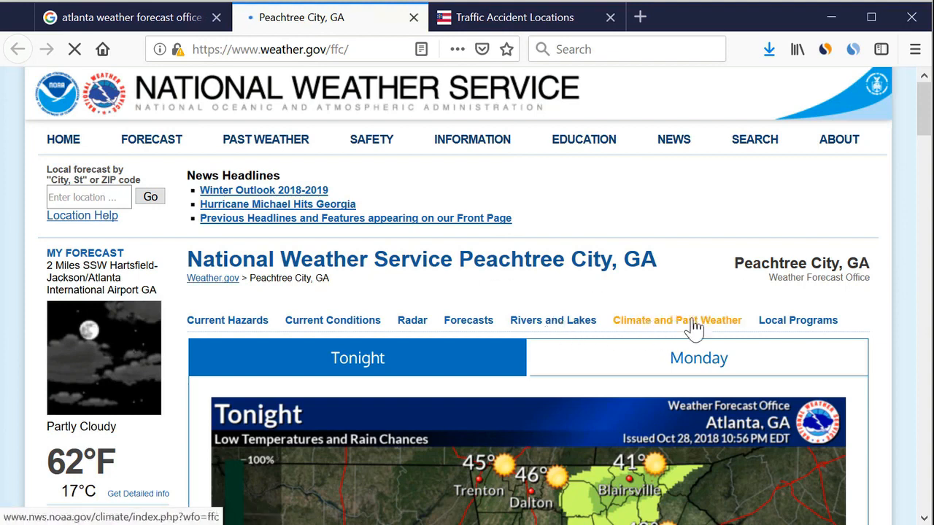
Step: Open the NOWData page of the Climate and Past Weather section and choose Atlanta Area as the location
mouse_move(693, 329)
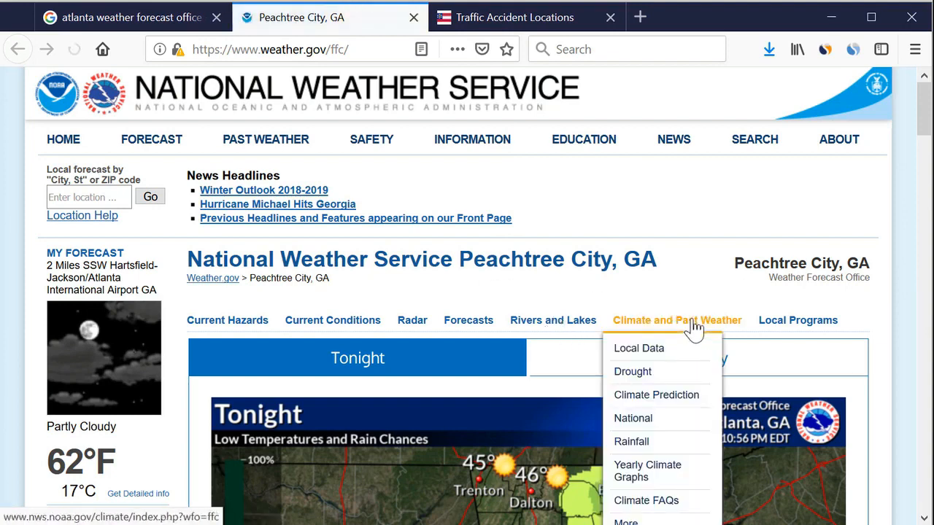
left_click(693, 328)
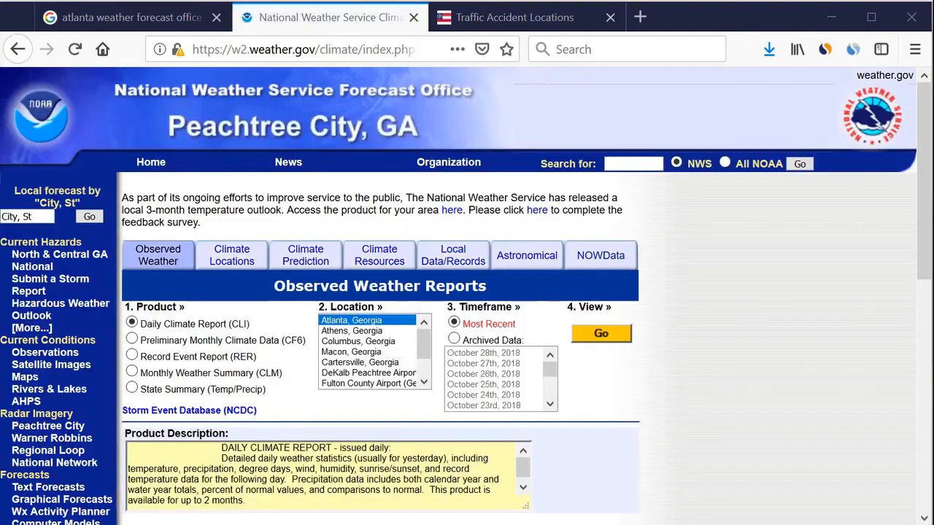
left_click(603, 265)
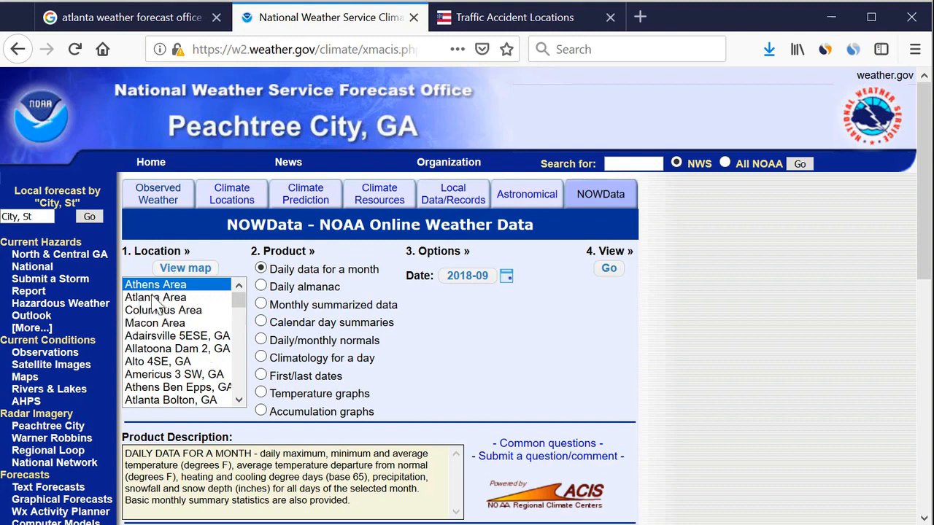
left_click(154, 298)
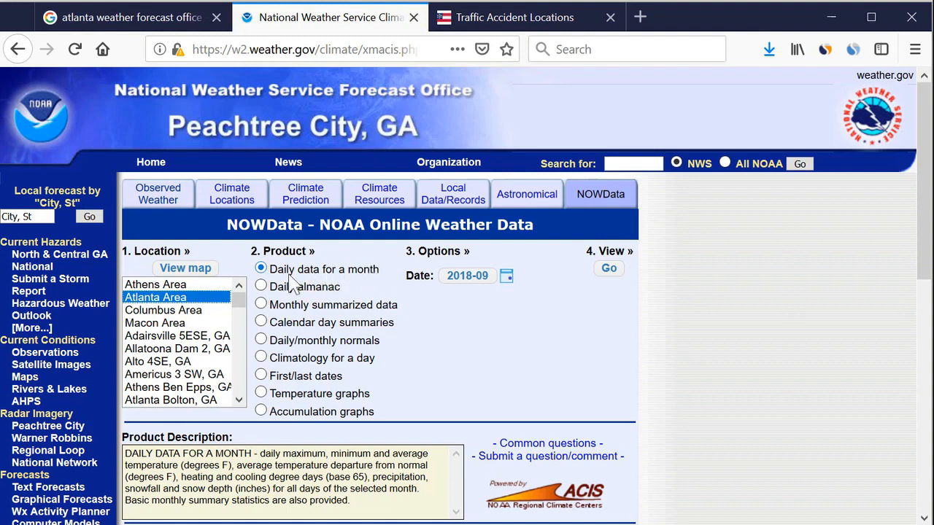
Step: Set the date for the daily data to January 2010 and display the results
left_click(507, 277)
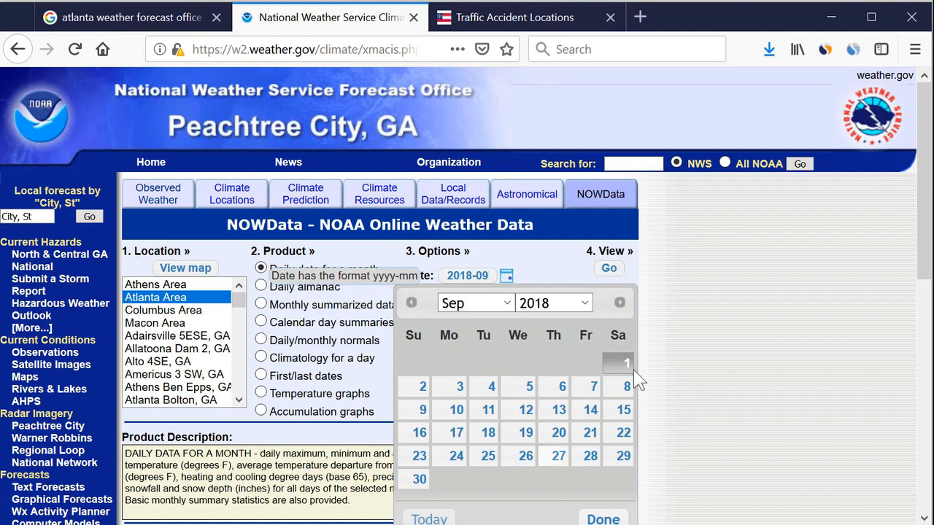
left_click(585, 303)
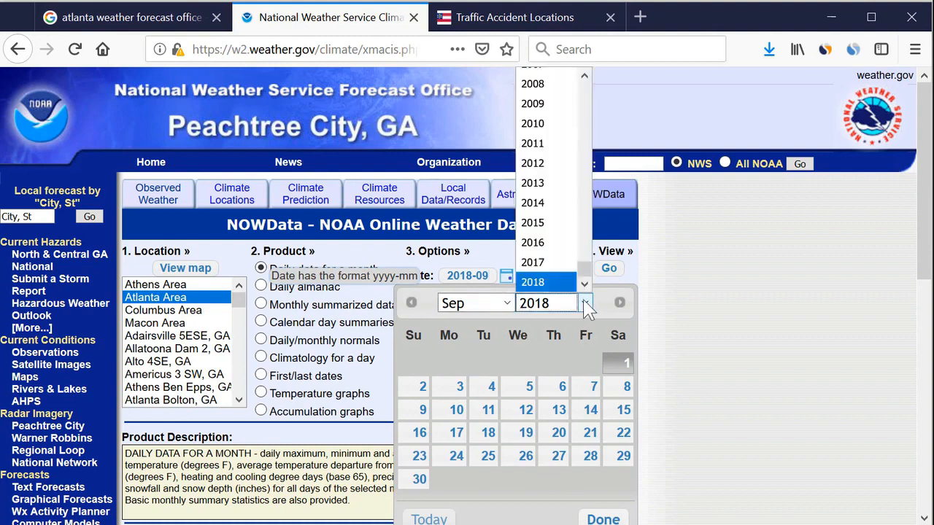
left_click(556, 124)
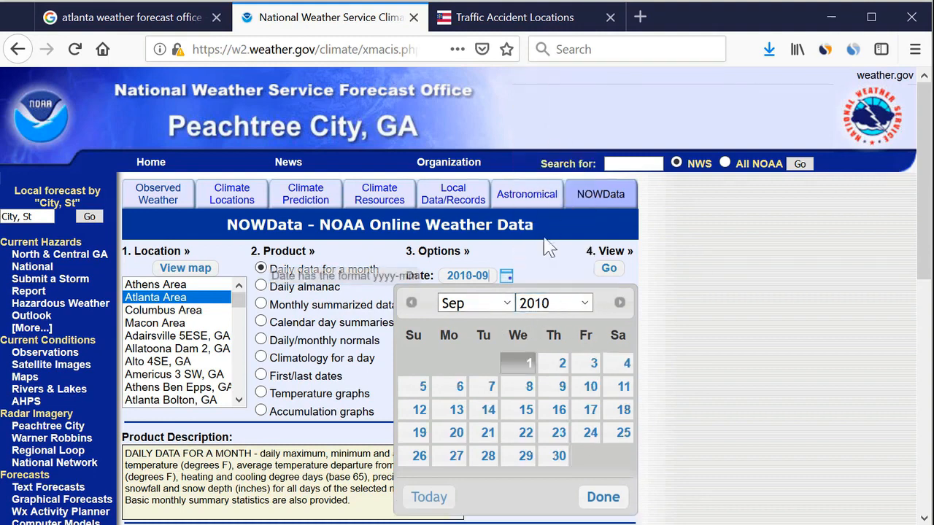
left_click(508, 305)
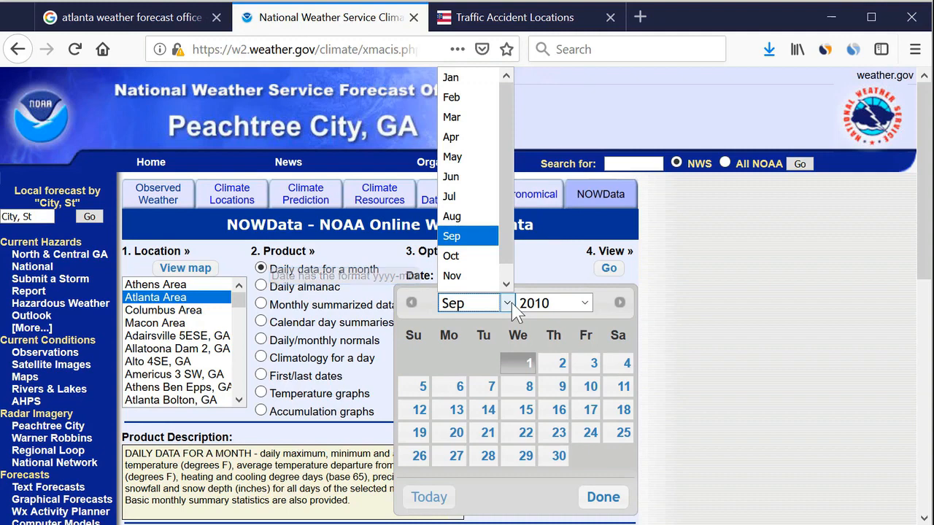
left_click(450, 77)
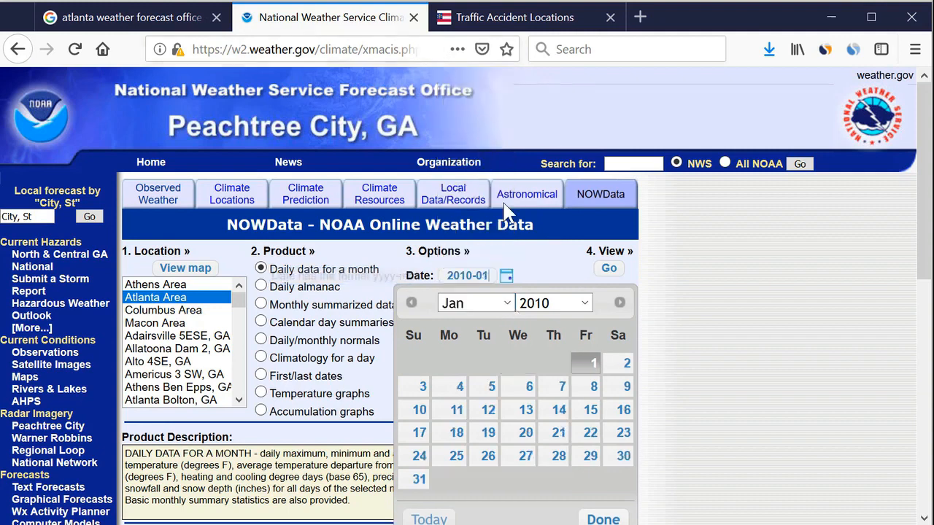
left_click(599, 518)
left_click(608, 267)
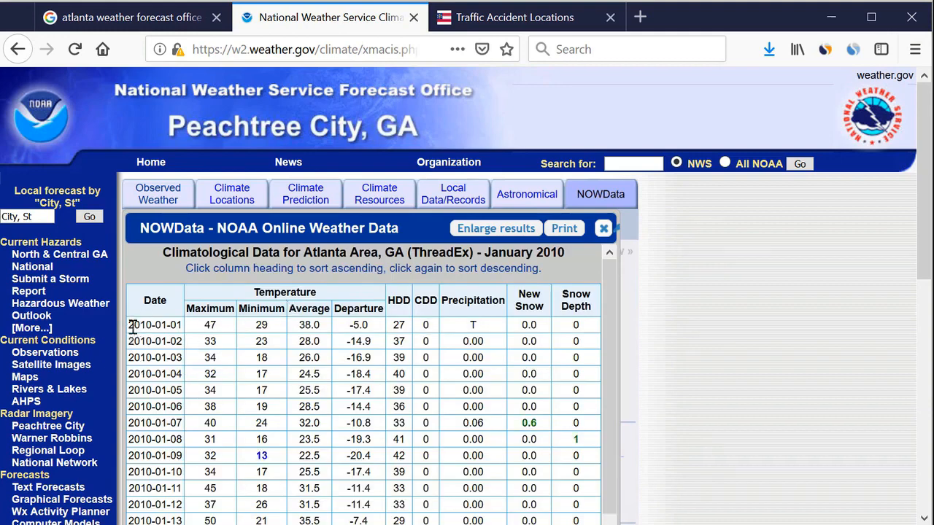
Step: Copy the January 2010 daily rows of the climate table, leaving out the header and summary rows
left_click_drag(141, 326, 594, 408)
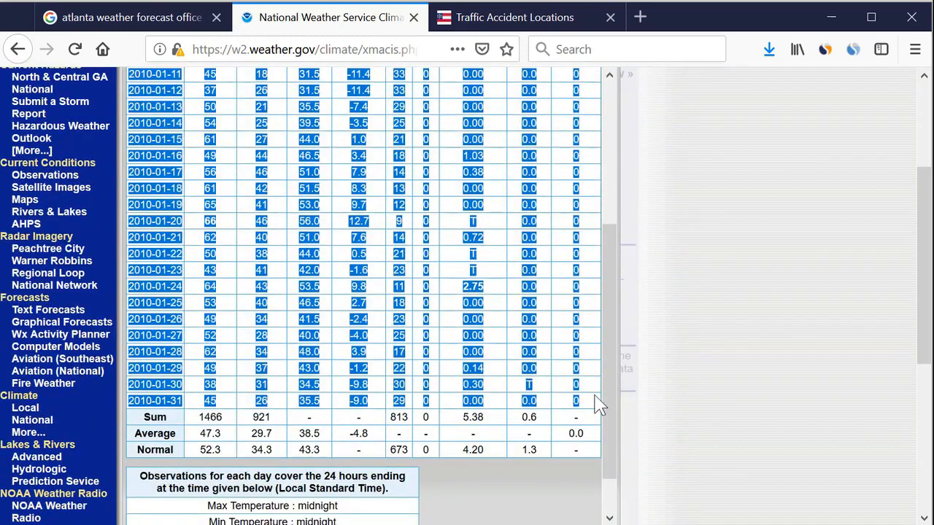
right_click(382, 209)
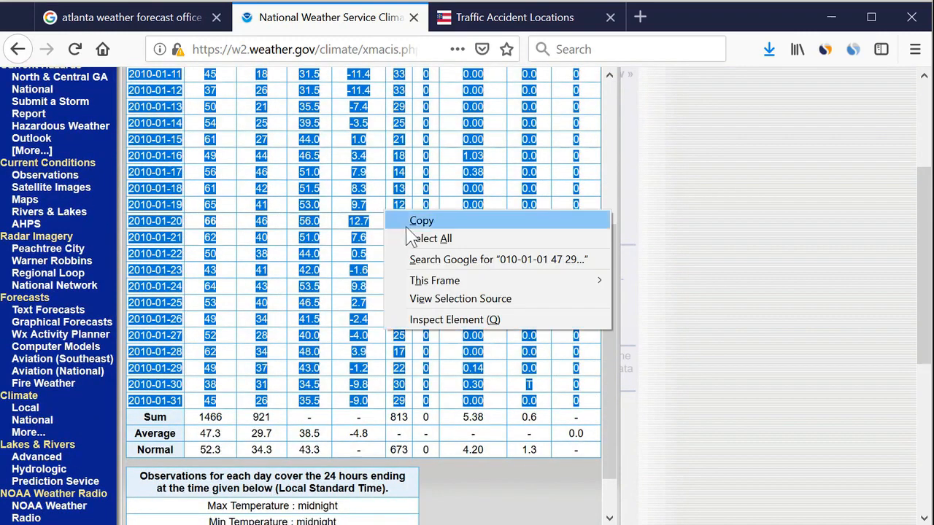
left_click(415, 222)
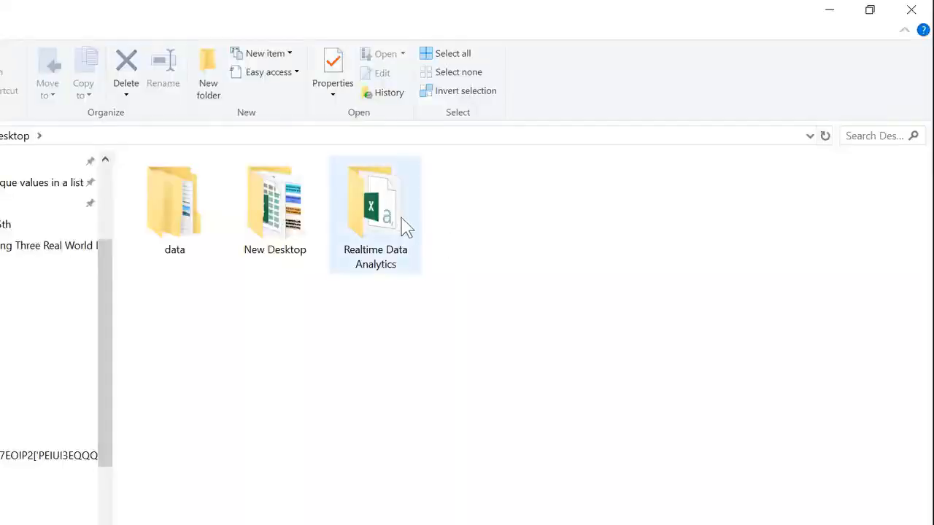
Step: Open Traffic_Accident_Locations from the Realtime Data Analytics folder in Excel and add a new worksheet
left_click(388, 215)
double_click(389, 215)
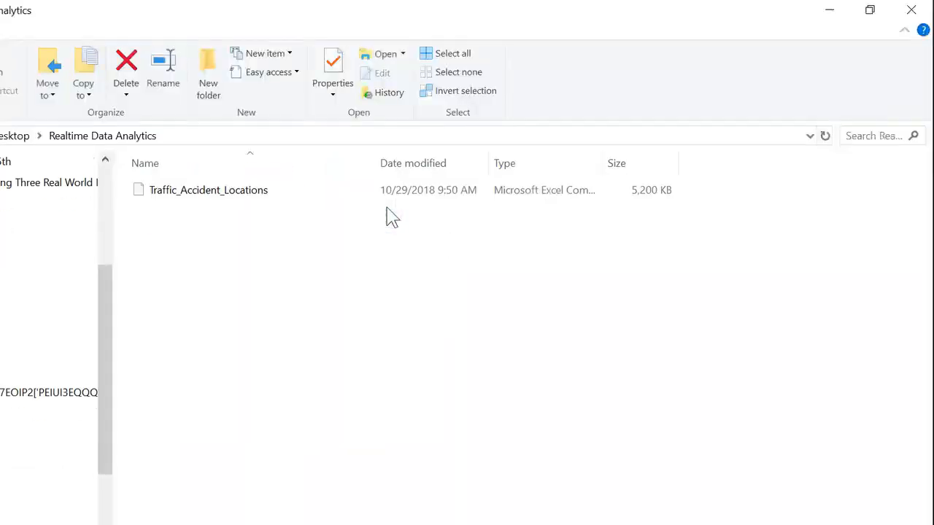
double_click(210, 201)
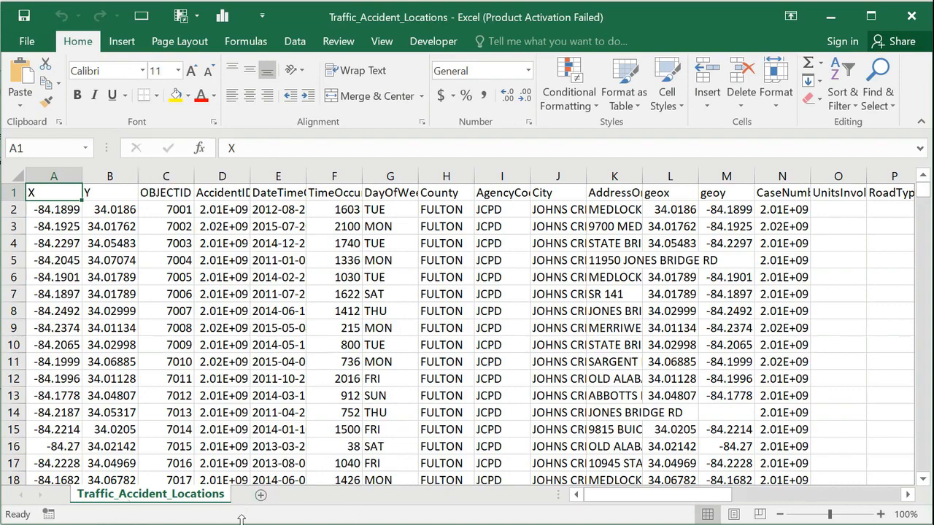
left_click(261, 495)
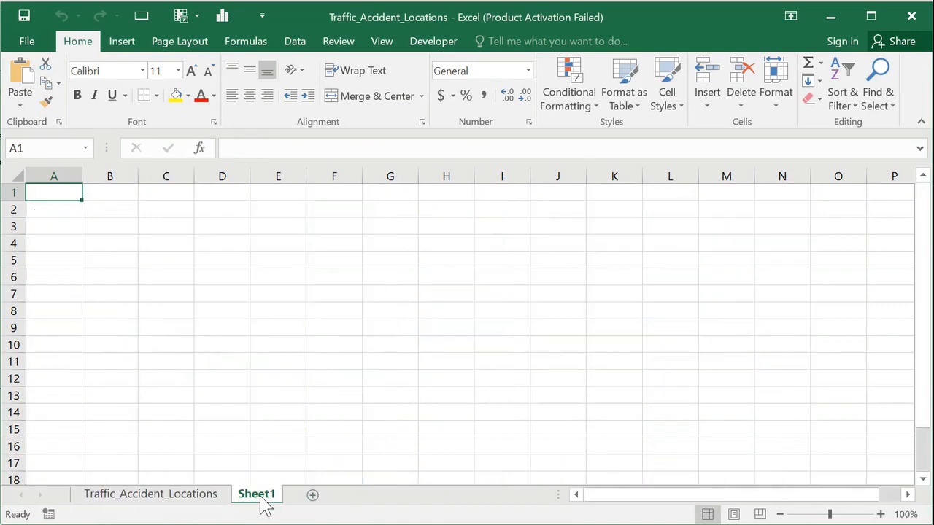
Step: Paste the copied January weather rows at cell A1 of Sheet1 and widen column A to fit the dates
right_click(62, 191)
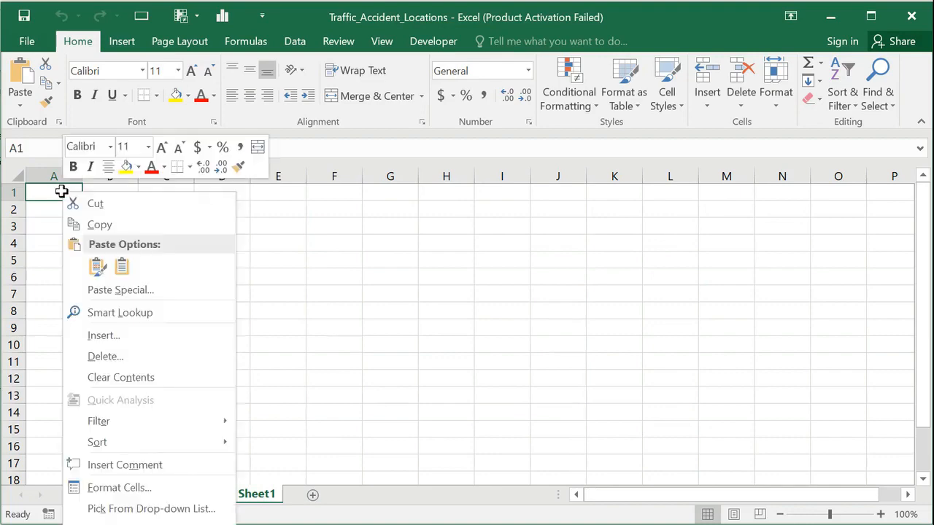
left_click(102, 269)
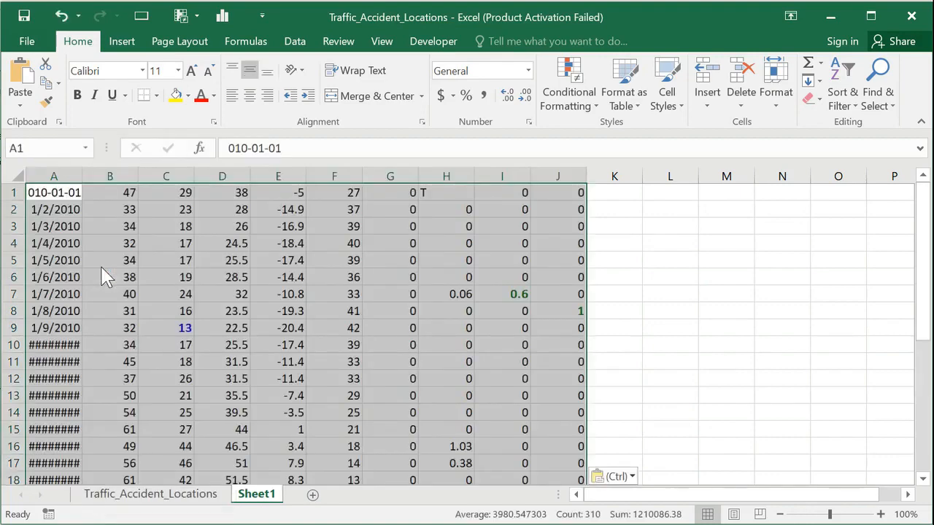
left_click(673, 248)
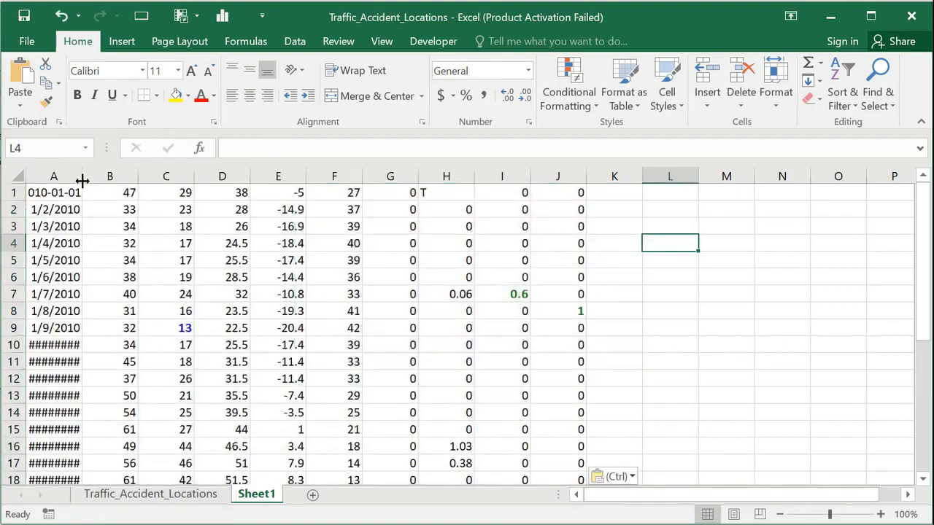
left_click_drag(82, 180, 103, 175)
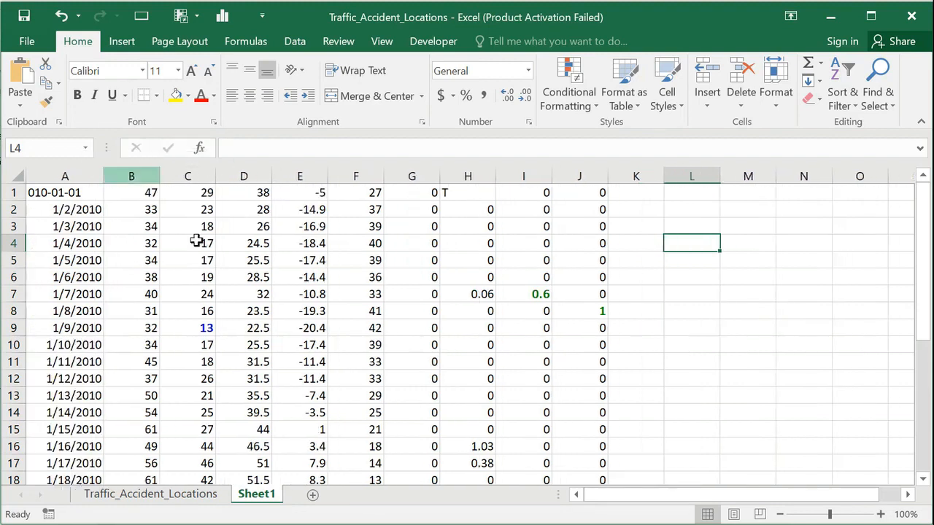
Step: Return to the NOWData page in Firefox, close the January results and display the Atlanta Area daily data for February 2010
key("alt+Tab")
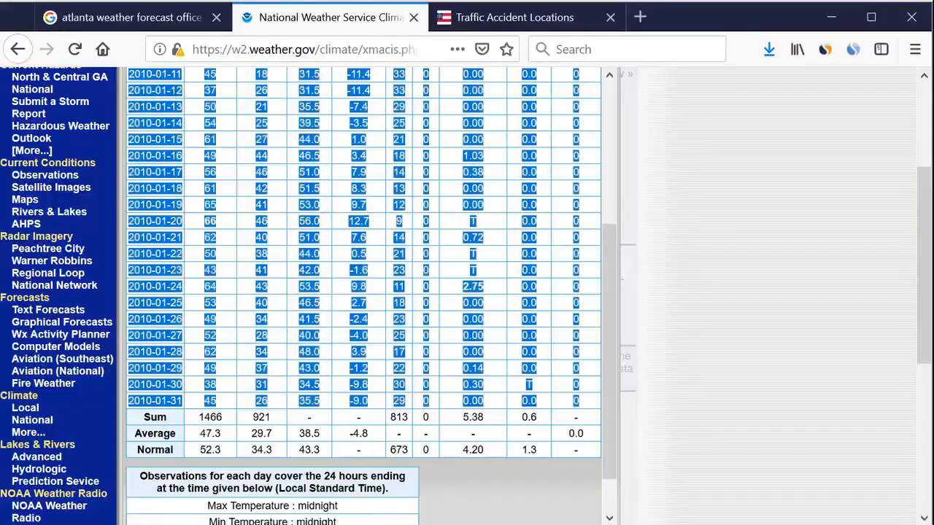
scroll(566, 248, "up", 6)
left_click(271, 154)
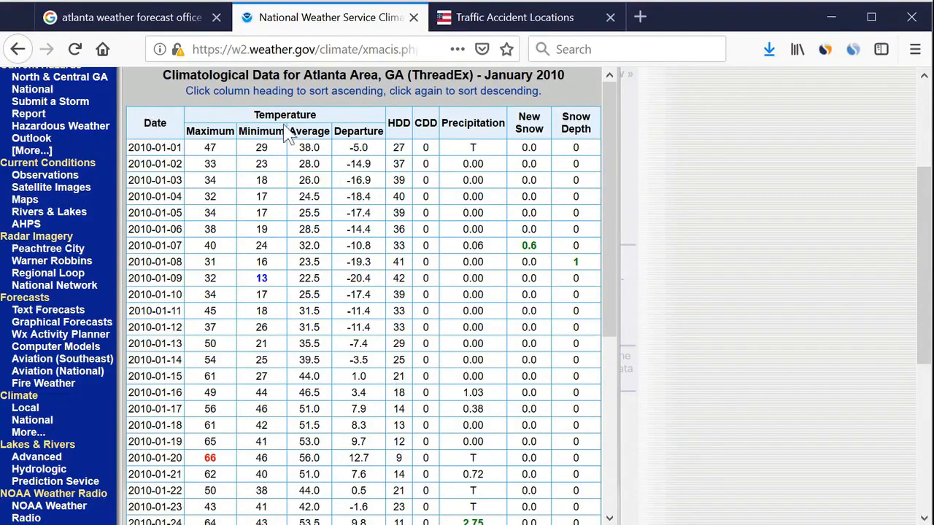
scroll(514, 276, "up", 3)
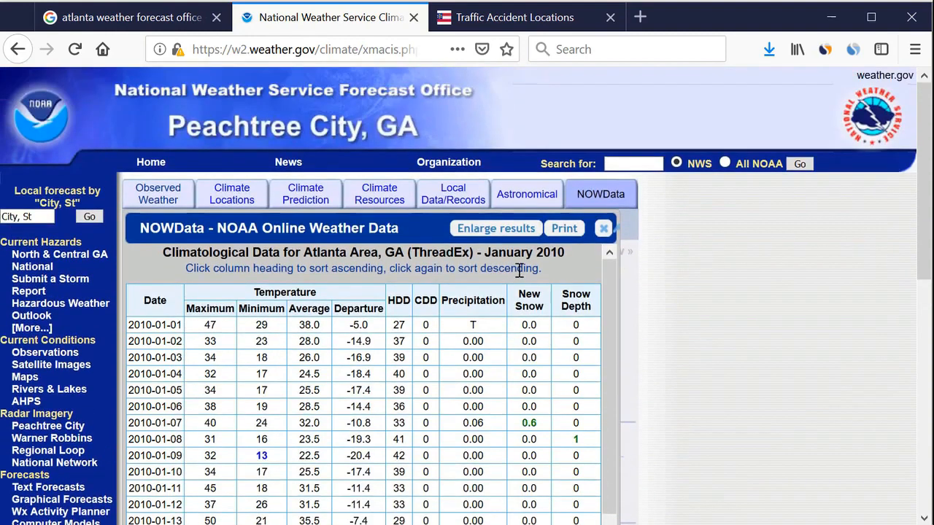
left_click(603, 229)
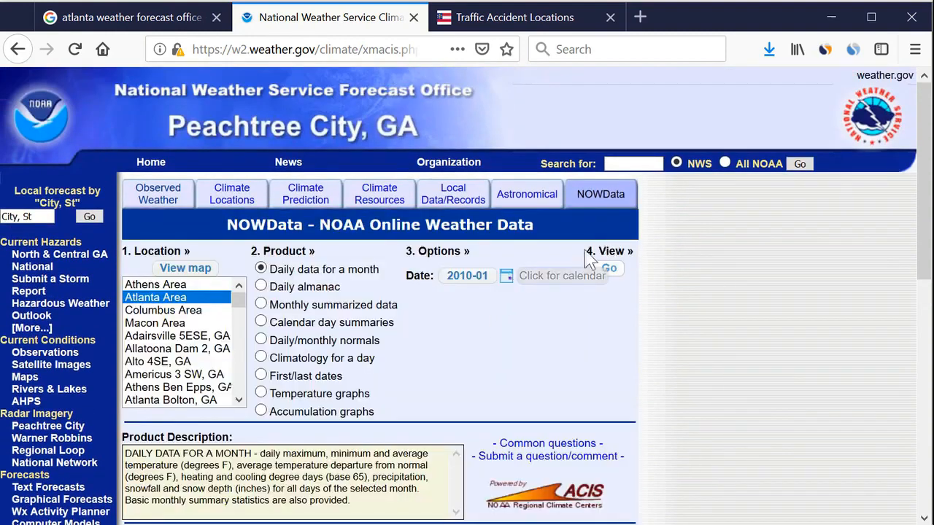
left_click(506, 276)
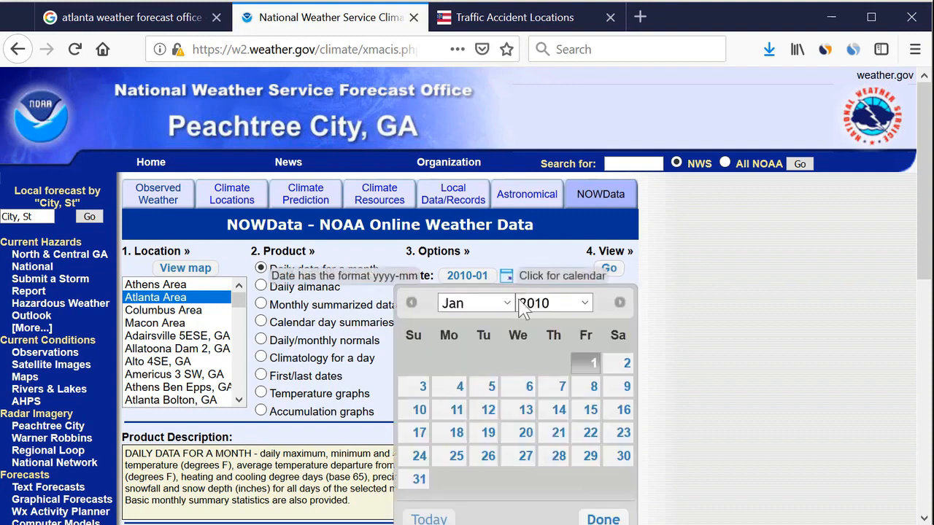
left_click(507, 304)
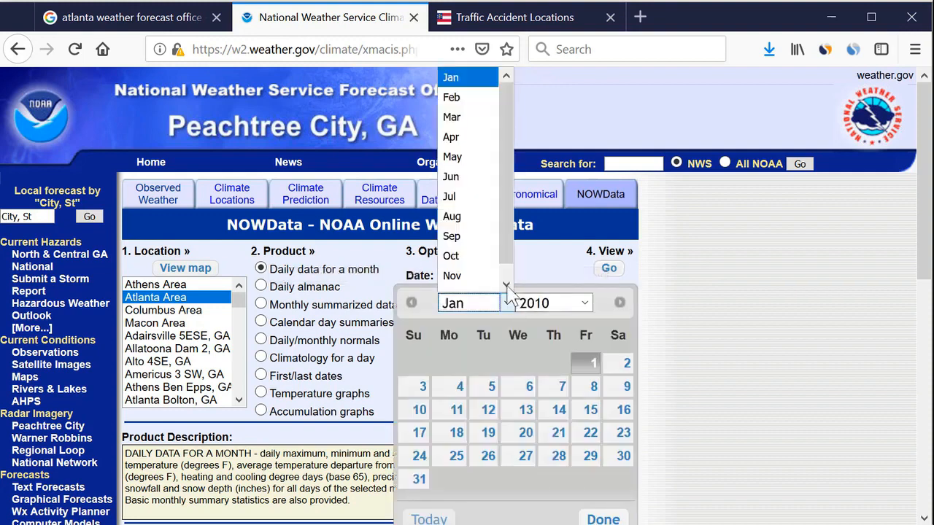
left_click(469, 97)
left_click(605, 498)
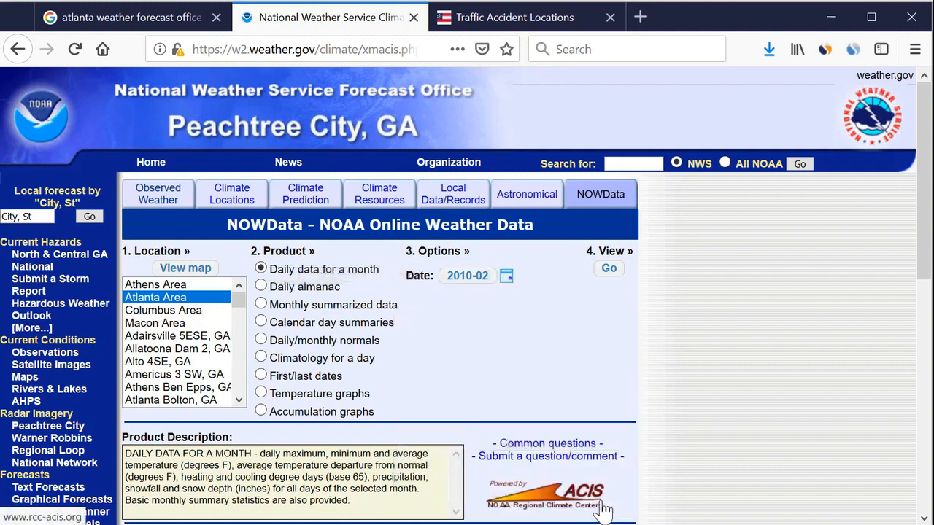
left_click(610, 270)
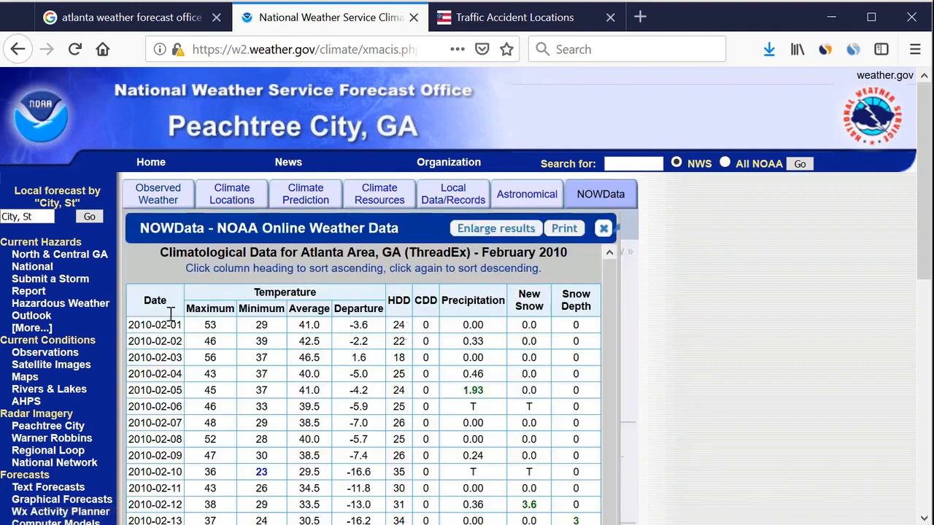
Step: Copy the February 2010 daily rows of the climate table, leaving out the header and summary rows
left_click_drag(130, 325, 592, 162)
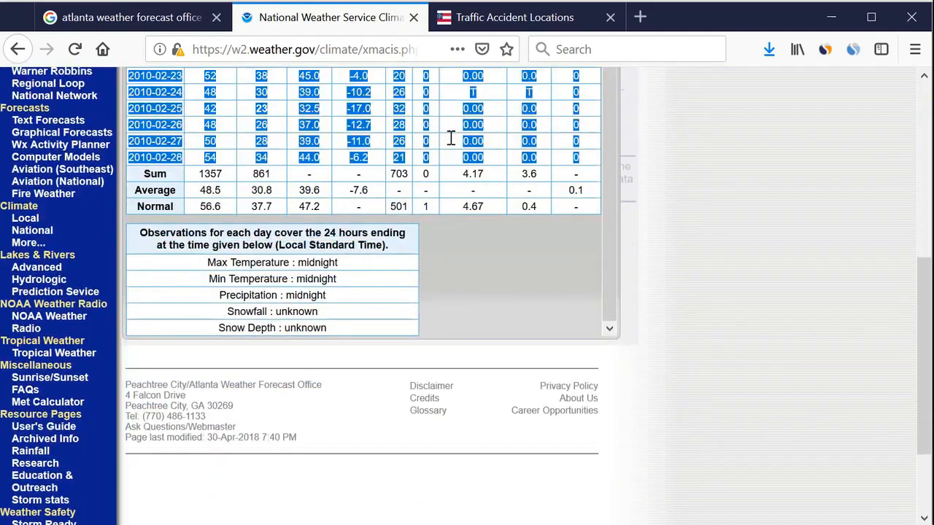
right_click(470, 125)
left_click(494, 138)
Step: Switch to Excel and paste the February weather rows at cell A32 of Sheet1, directly below the January data
left_click(468, 523)
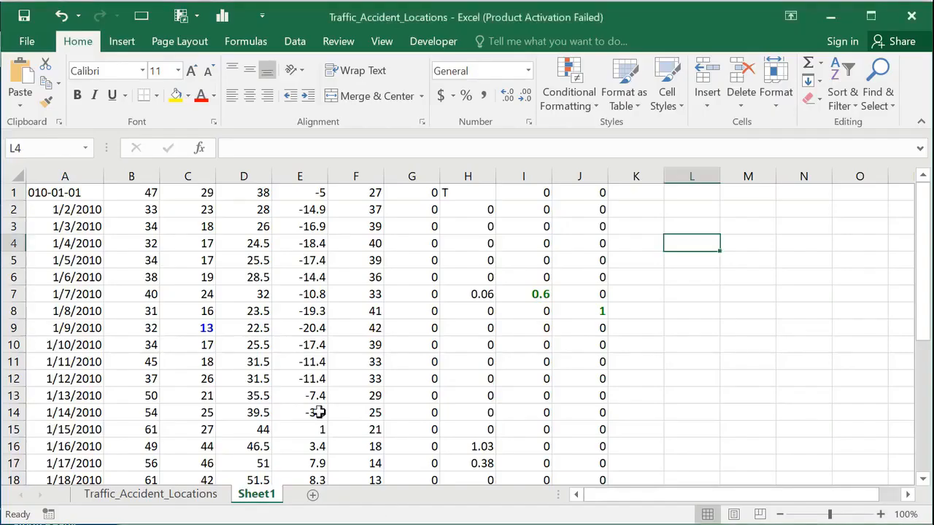
scroll(328, 344, "down", 13)
scroll(324, 339, "up", 3)
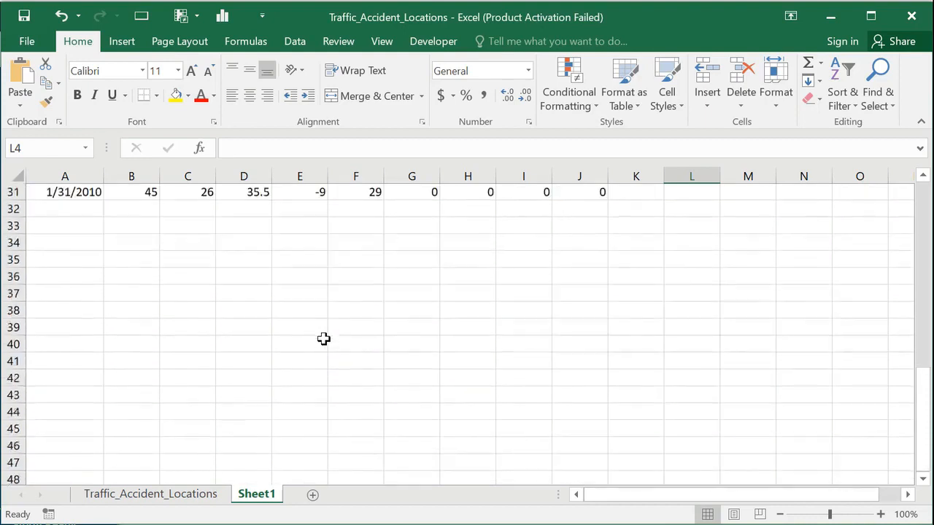
left_click(67, 209)
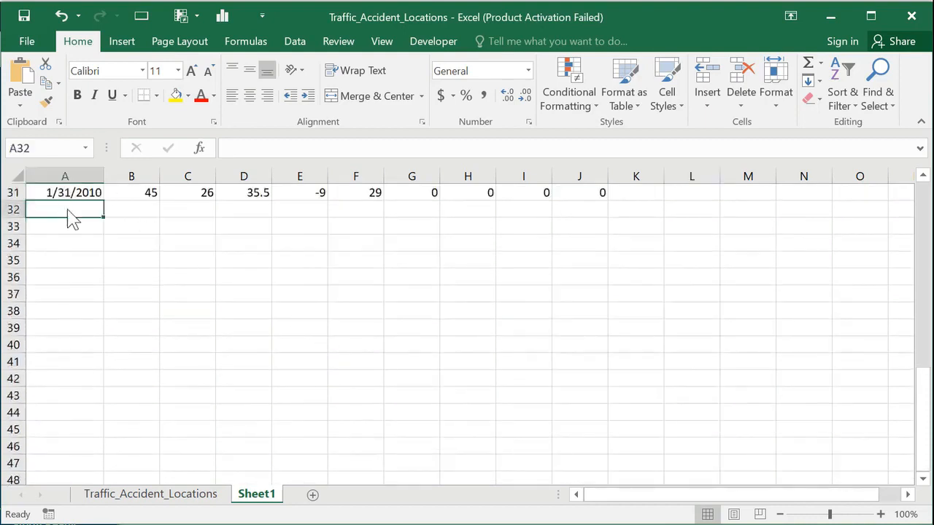
right_click(73, 219)
left_click(69, 210)
right_click(68, 210)
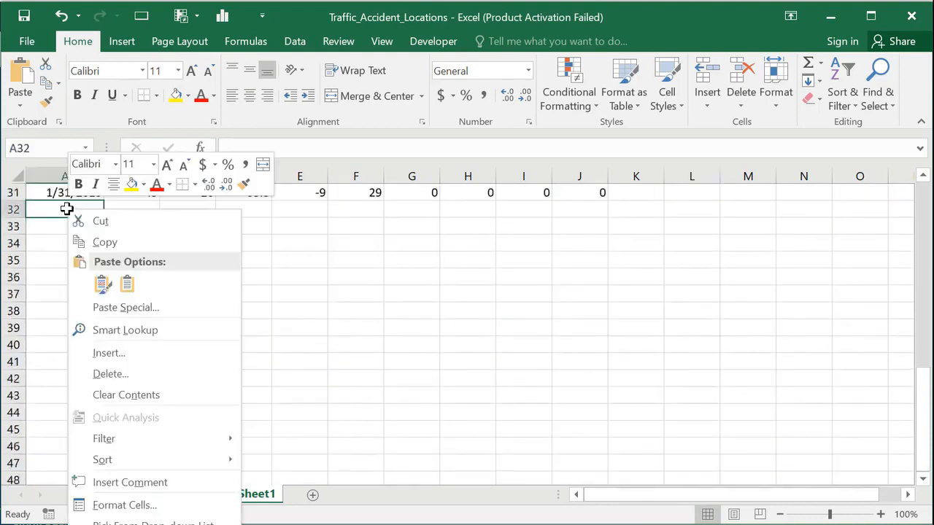
left_click(102, 284)
Step: Insert a blank row above the first January weather row on Sheet1 and select cell A1
scroll(642, 288, "up", 10)
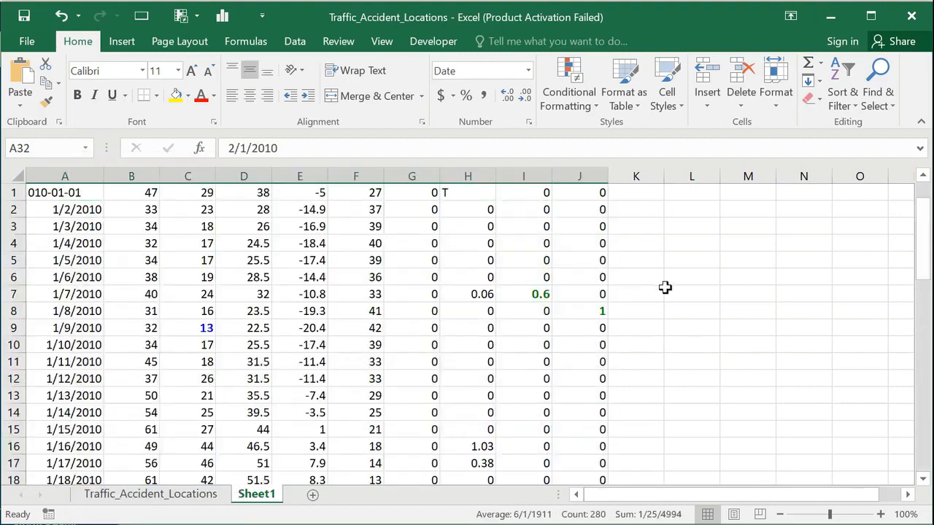
right_click(13, 192)
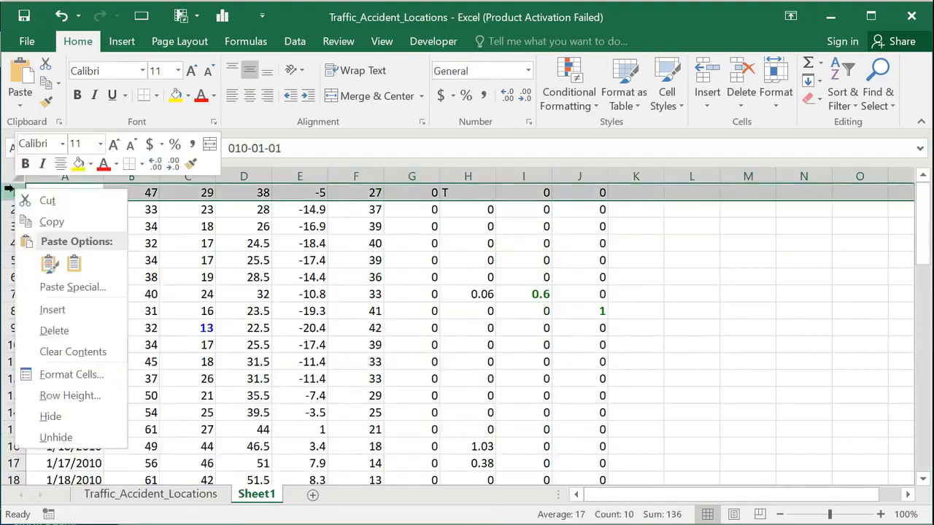
left_click(71, 312)
left_click(671, 311)
left_click(83, 194)
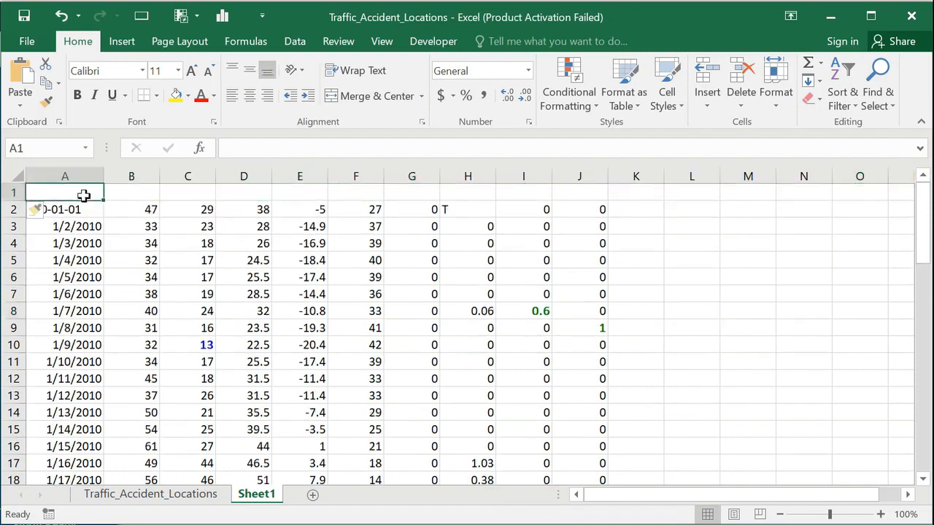
Step: Using the web climate table's headings, label row 1 Date, Max T, Min T, AveT, Departure, HDD, CDD, Precipitation, New Snow and Snow Depth
key("alt+Tab")
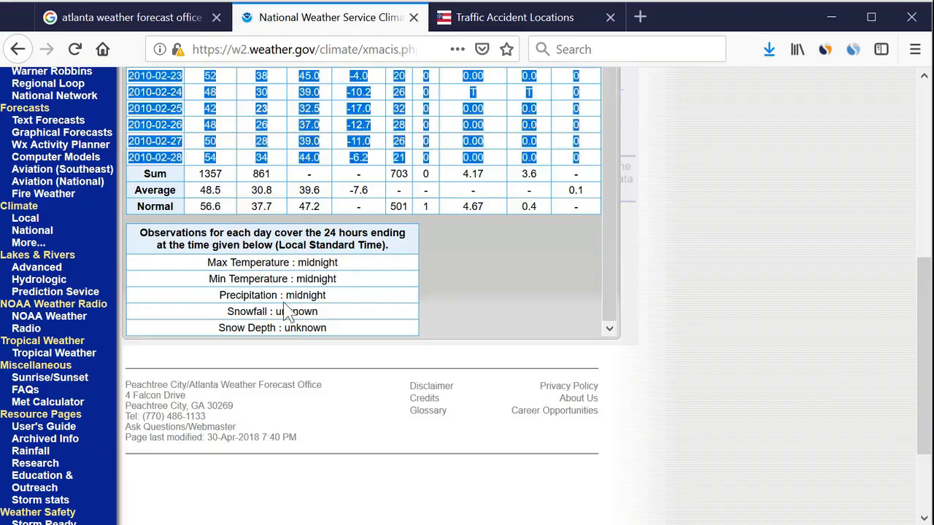
scroll(340, 282, "up", 10)
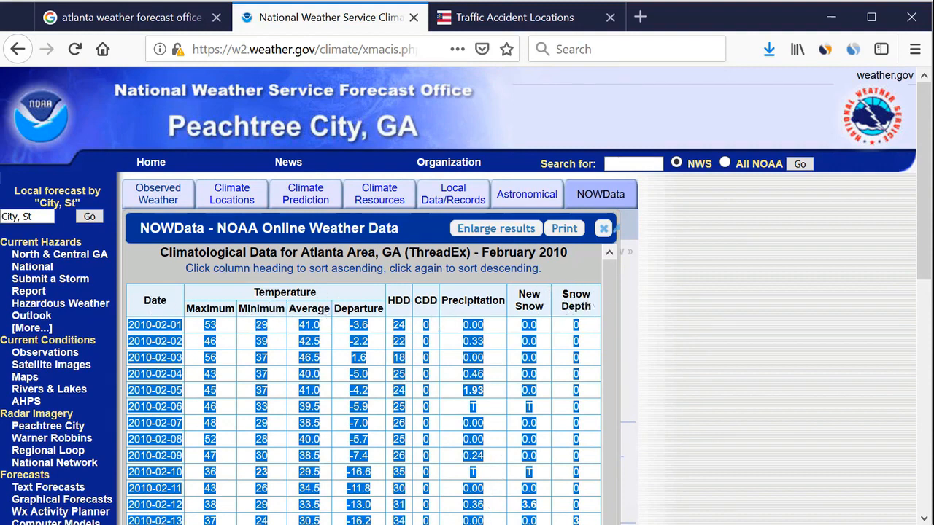
key("alt+Tab")
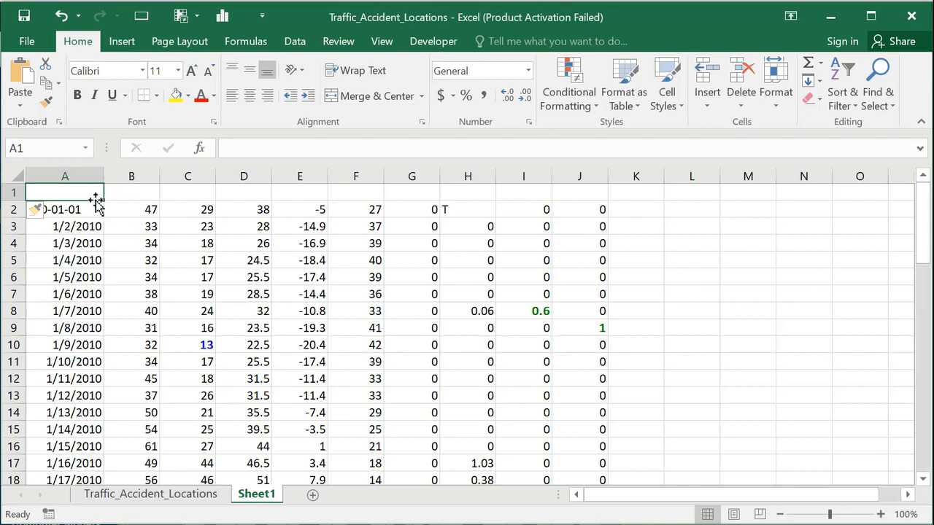
type("Date")
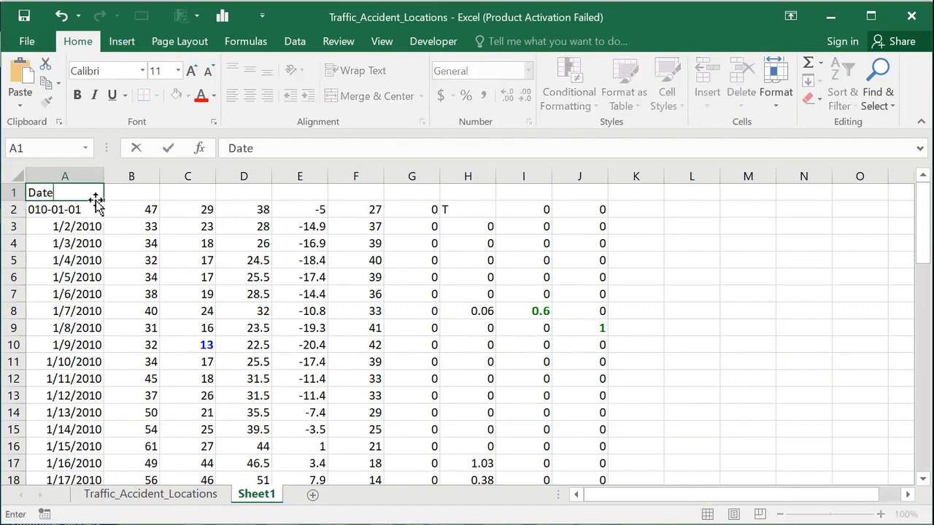
key("Tab")
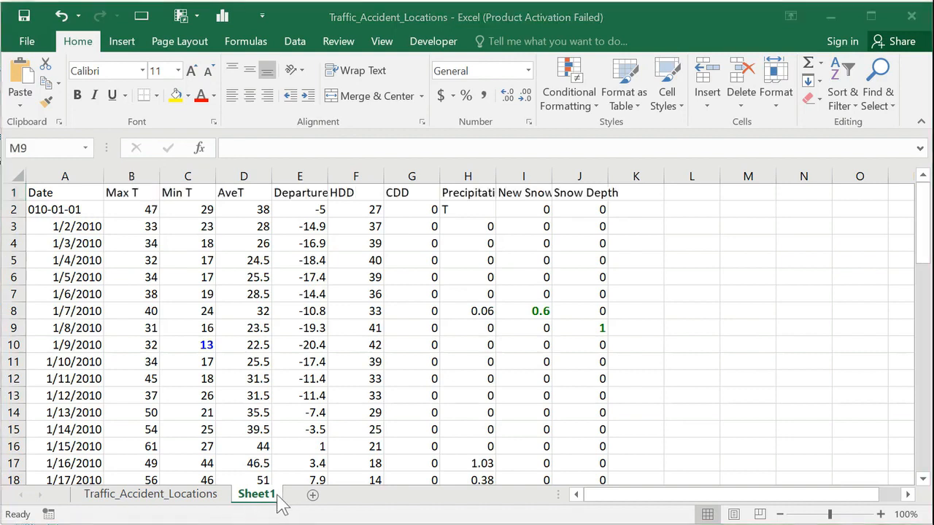
Step: Rename the Sheet1 worksheet as Georgia Weather
double_click(277, 496)
type("G")
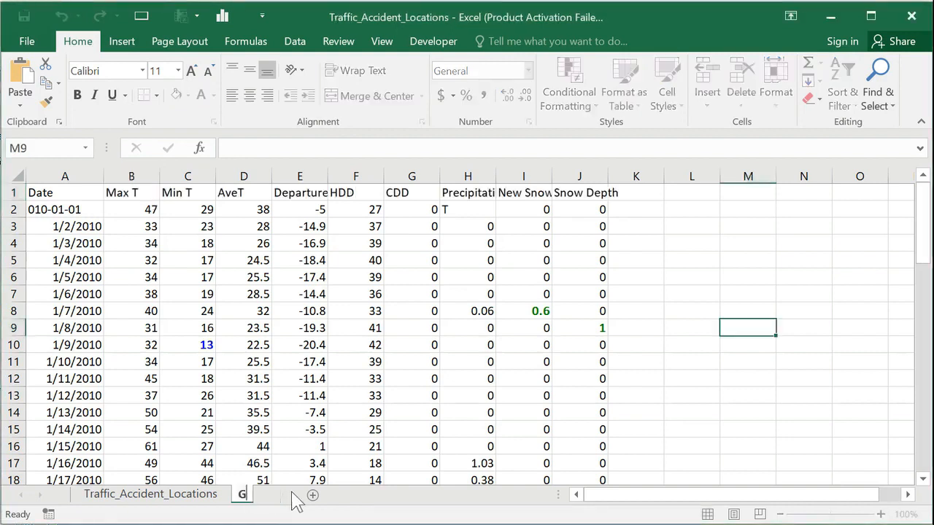
type("eor")
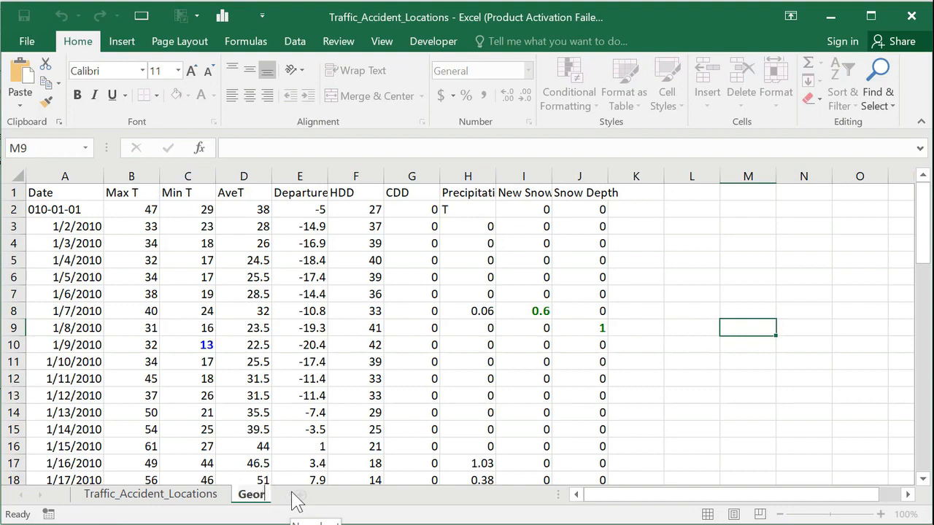
type("gia Weathe")
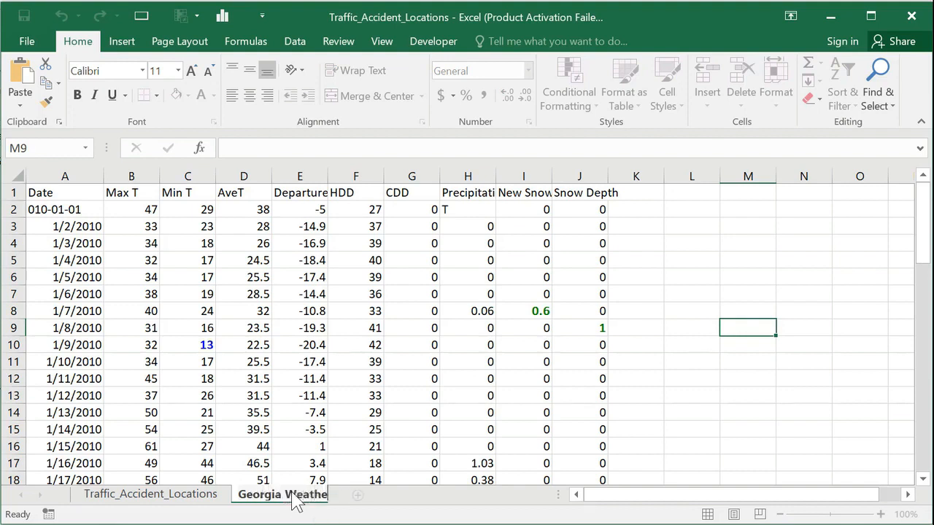
type("r Data")
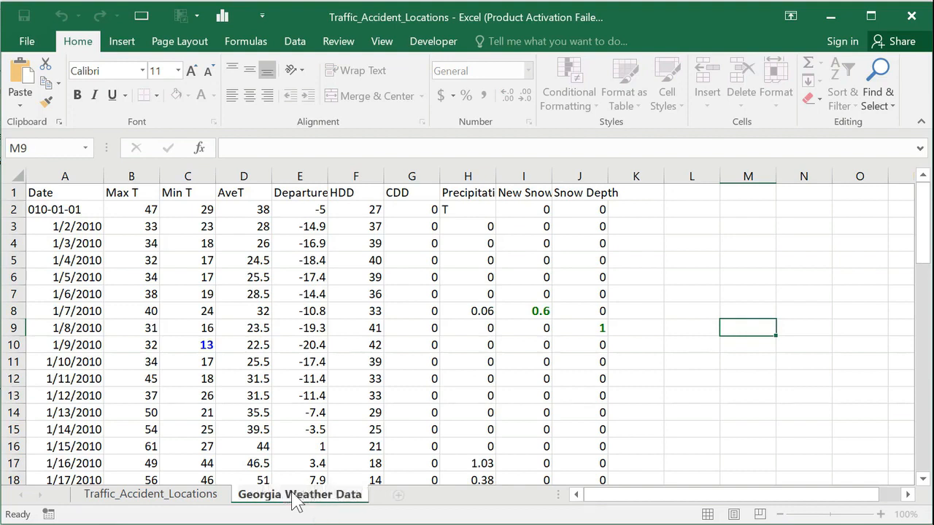
key("BackSpace")
key("BackSpace")
key("BackSpace")
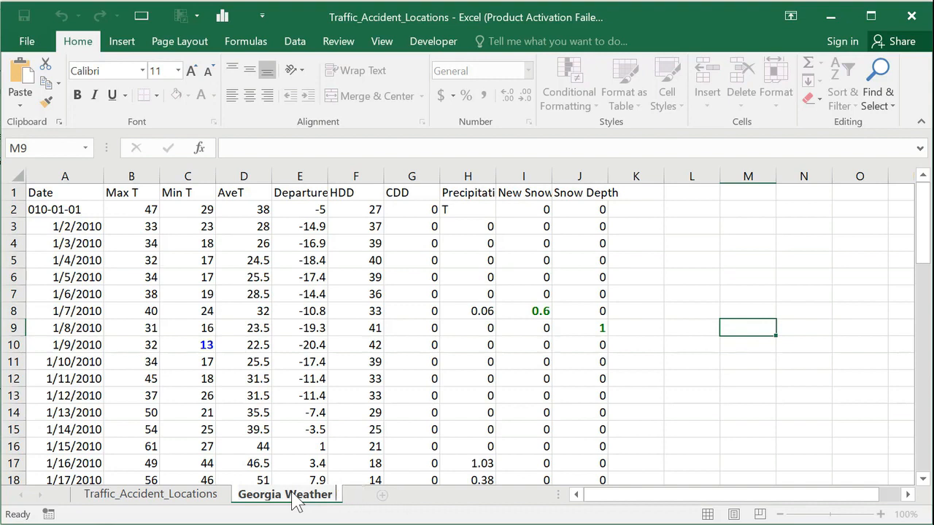
left_click(686, 392)
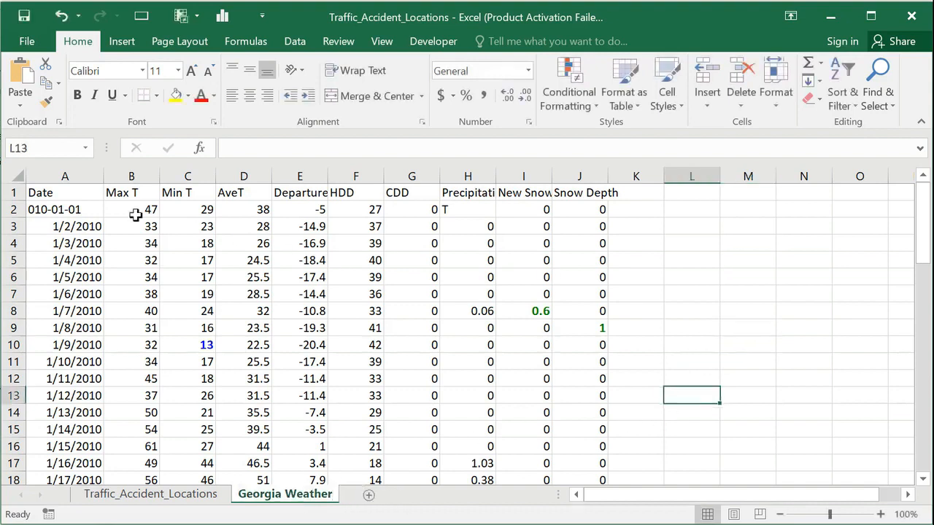
Step: Set the weather header cells A1:J1 to font size 12 with a green fill
left_click_drag(44, 193, 565, 193)
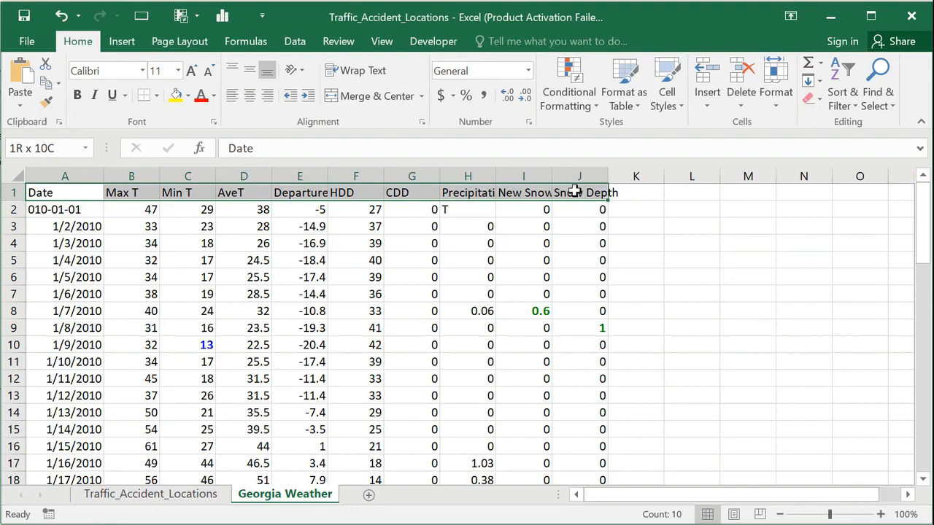
left_click(193, 73)
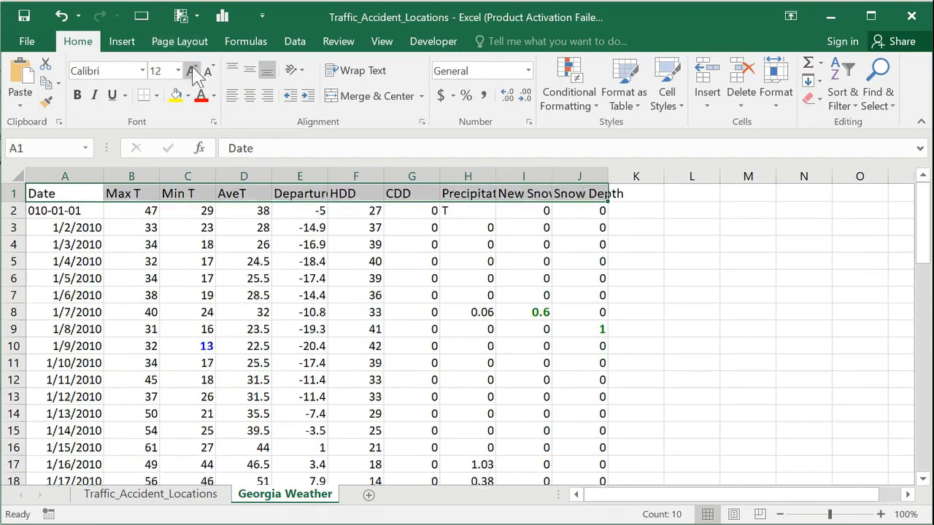
left_click(187, 96)
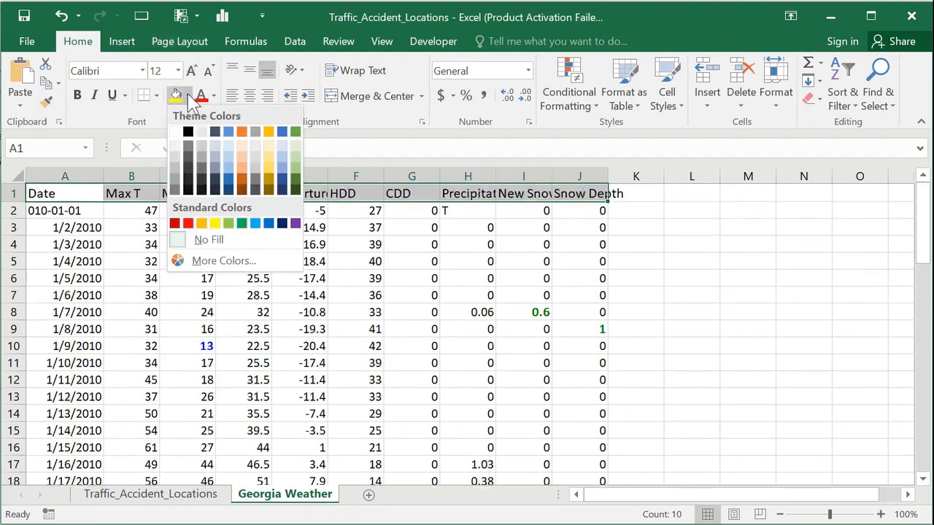
left_click(243, 223)
left_click(730, 283)
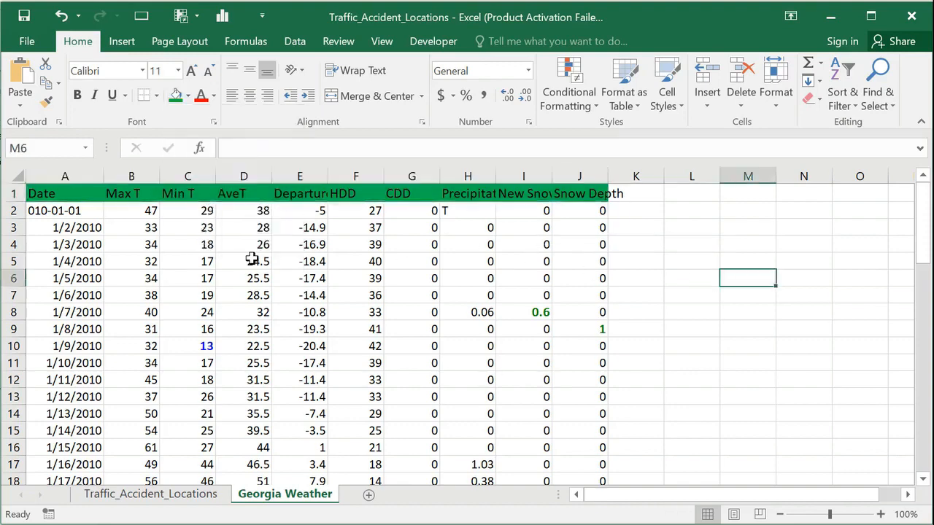
Step: Center the contents of the Date column on the Georgia Weather sheet
left_click(87, 211)
left_click(88, 175)
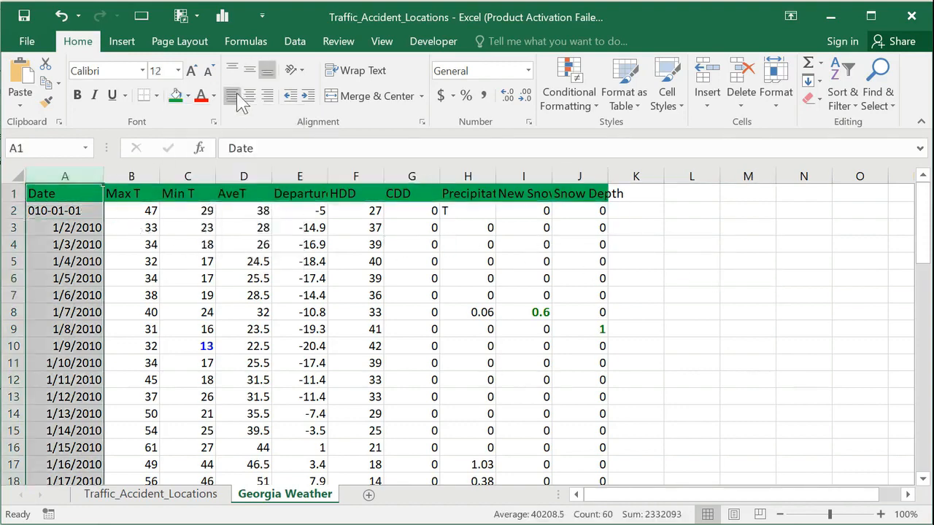
left_click(251, 98)
left_click(189, 255)
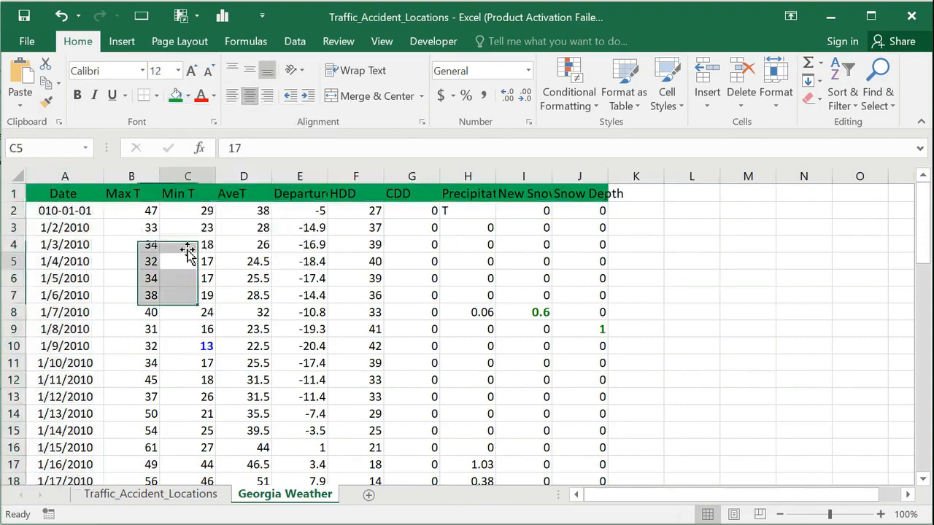
Step: Set the Georgia Weather sheet's zoom to 130%
left_click(82, 212)
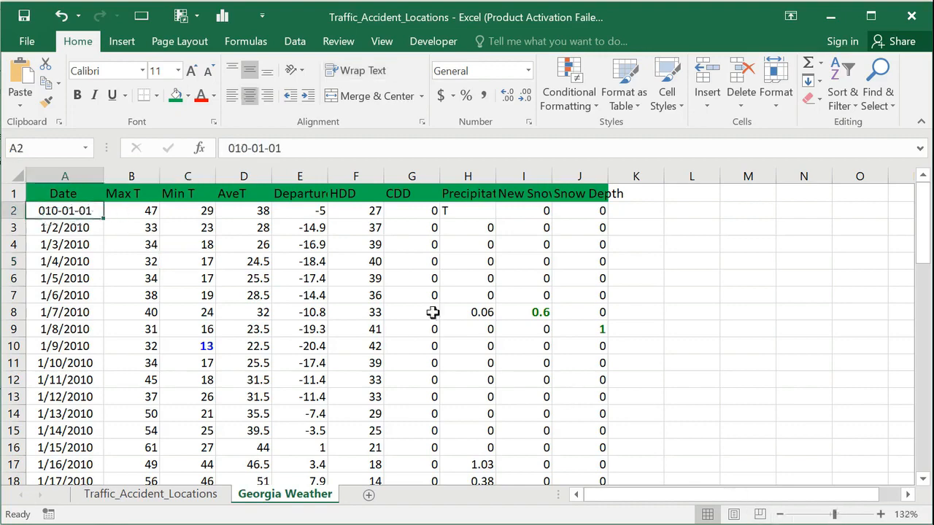
left_click(75, 231)
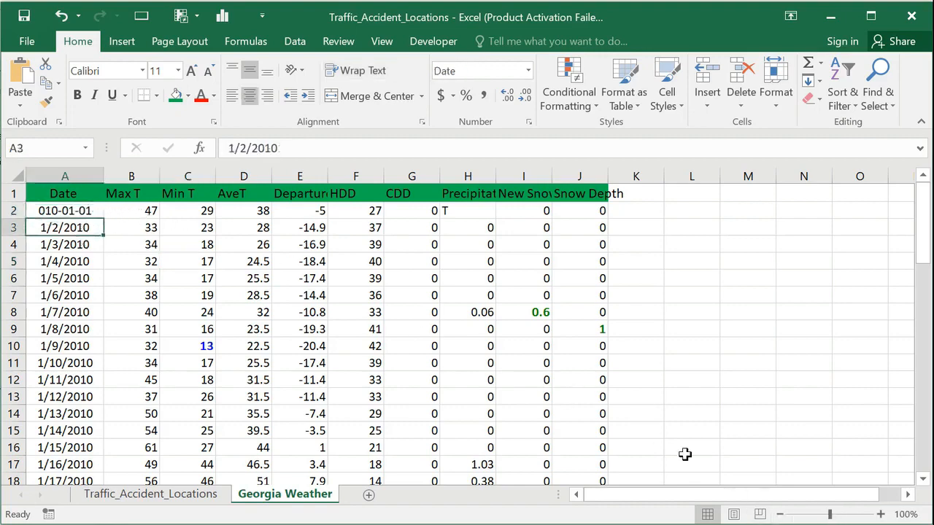
left_click(841, 514)
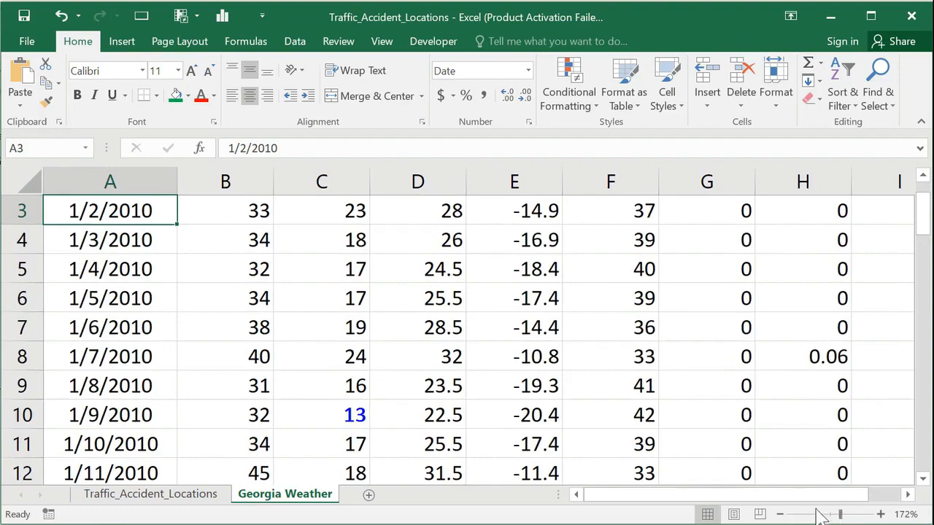
left_click(779, 515)
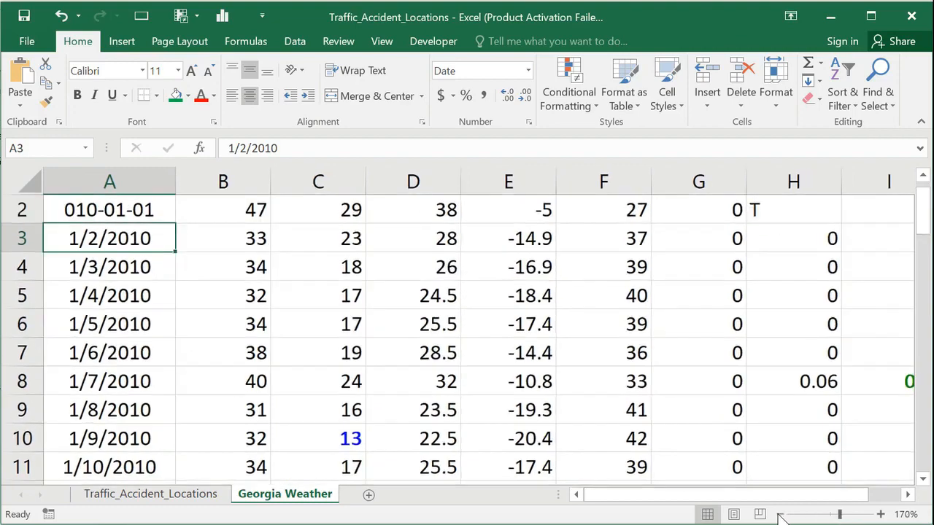
left_click(779, 515)
left_click(779, 515)
left_click(780, 515)
left_click(779, 515)
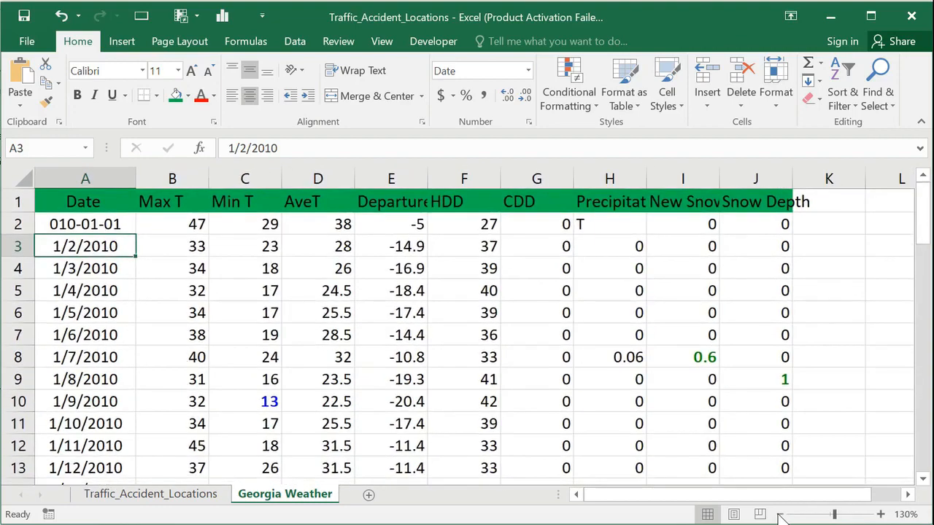
left_click(842, 383)
Step: Switch between the Traffic_Accident_Locations and Georgia Weather sheets to review both datasets in the workbook
left_click(159, 496)
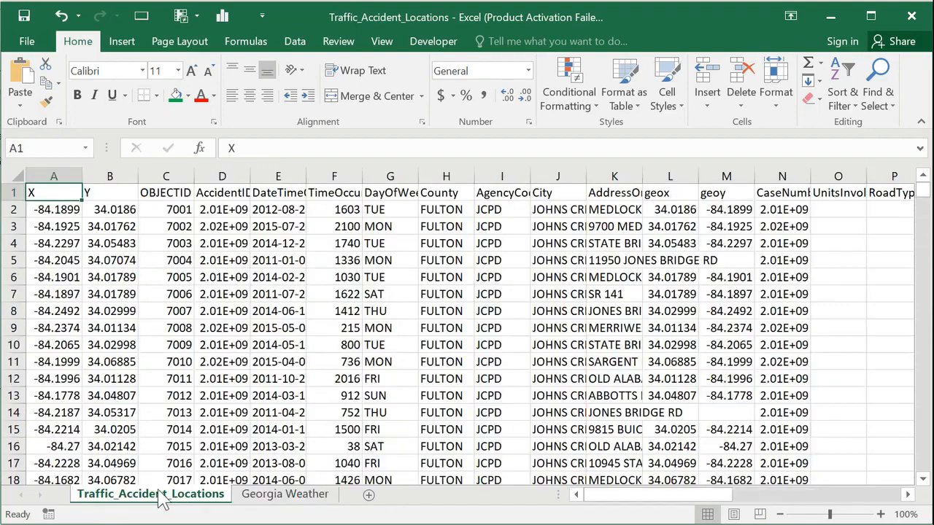
left_click(277, 496)
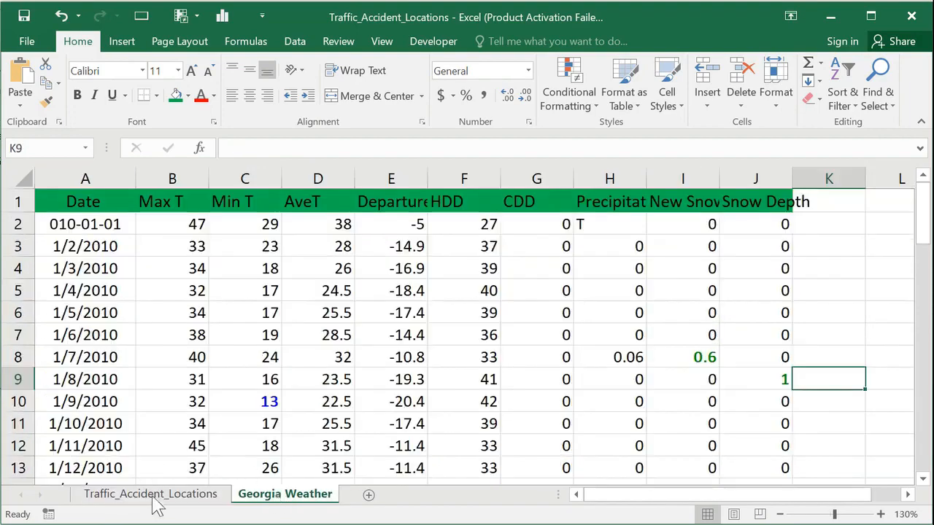
left_click(157, 496)
left_click(264, 498)
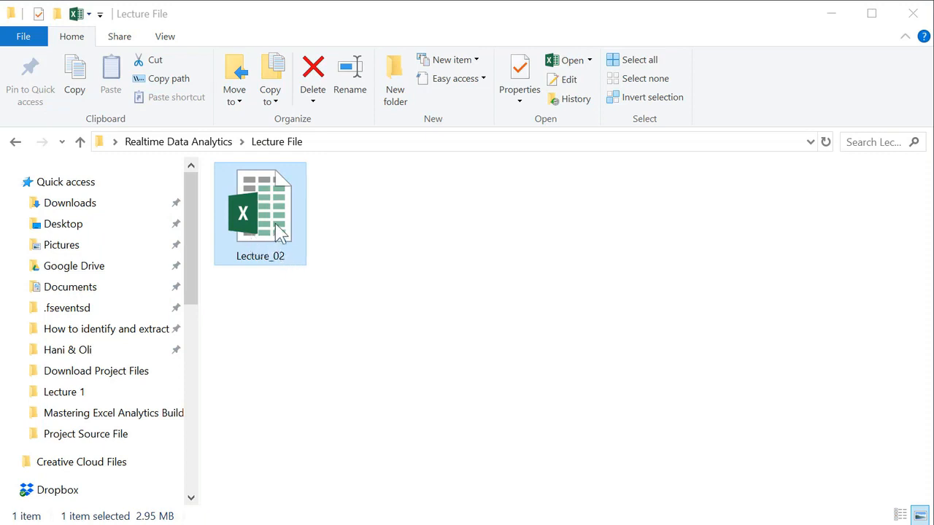
Step: Open the Lecture_02 workbook and set the Traffic_Accident_Locations header row to font size 12
double_click(275, 224)
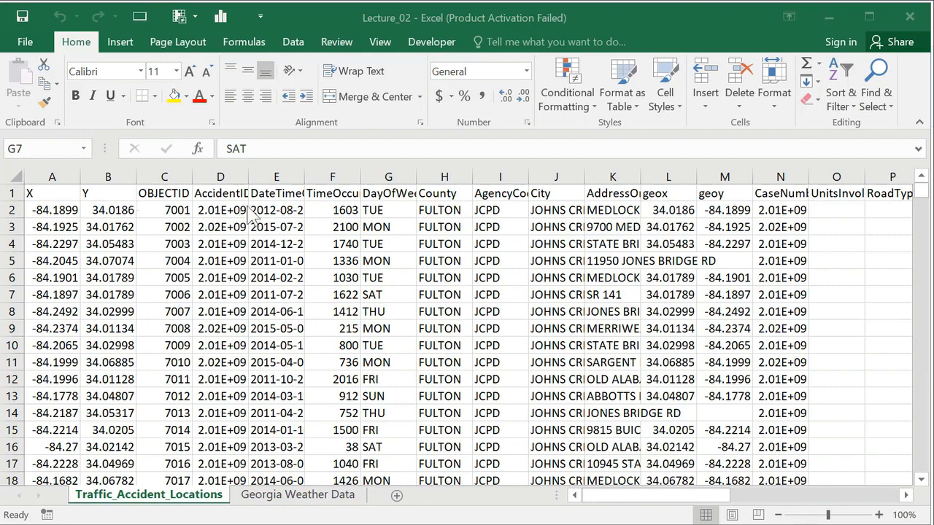
left_click(38, 191)
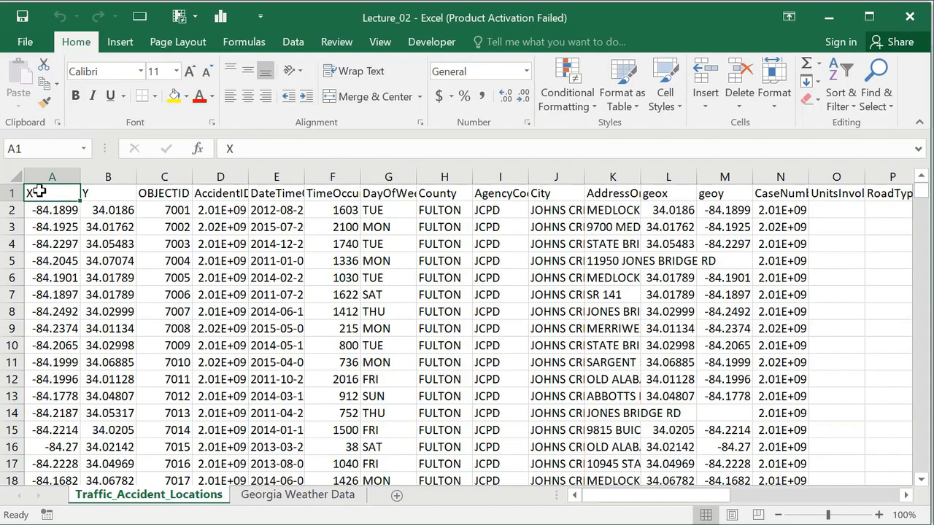
key("ctrl+shift+Right")
left_click_drag(762, 498, 503, 463)
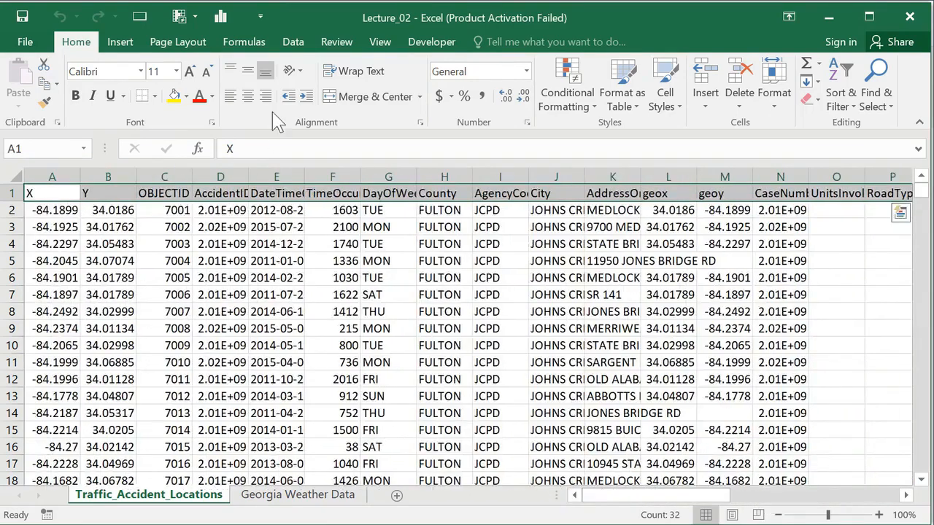
left_click(190, 71)
left_click(189, 71)
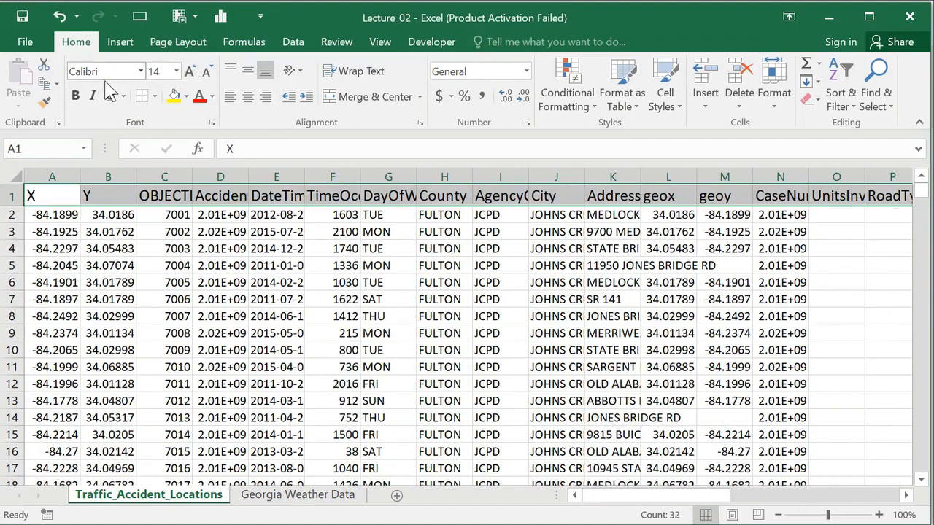
left_click(206, 71)
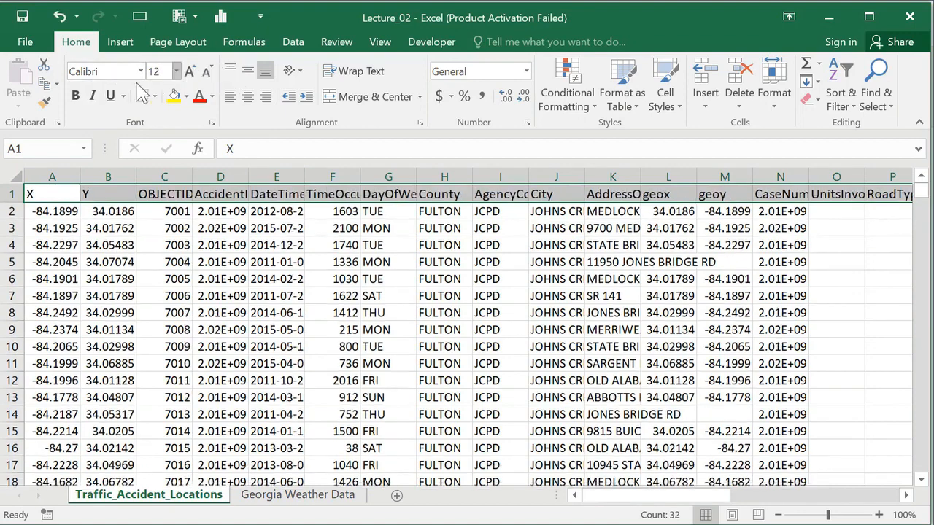
Step: Make the Traffic_Accident_Locations header row bold and give it an orange fill
left_click(78, 96)
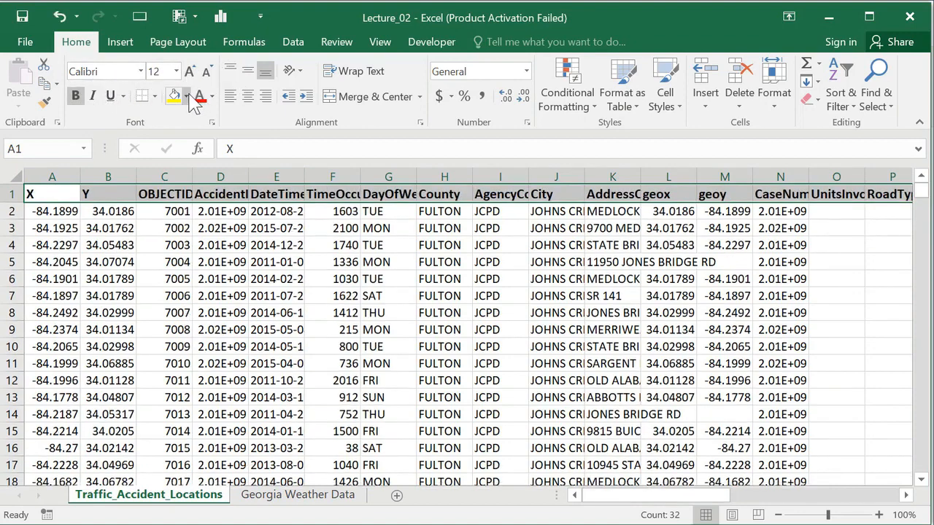
left_click(187, 96)
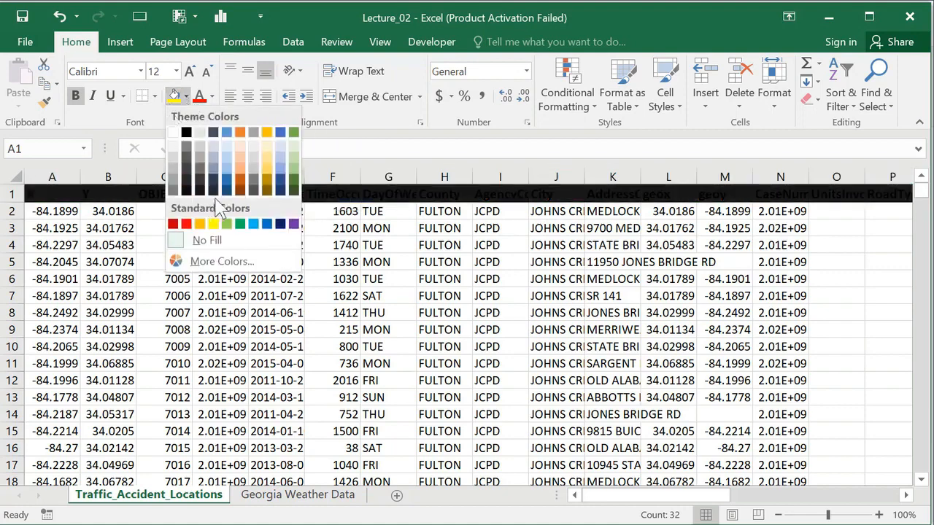
left_click(241, 132)
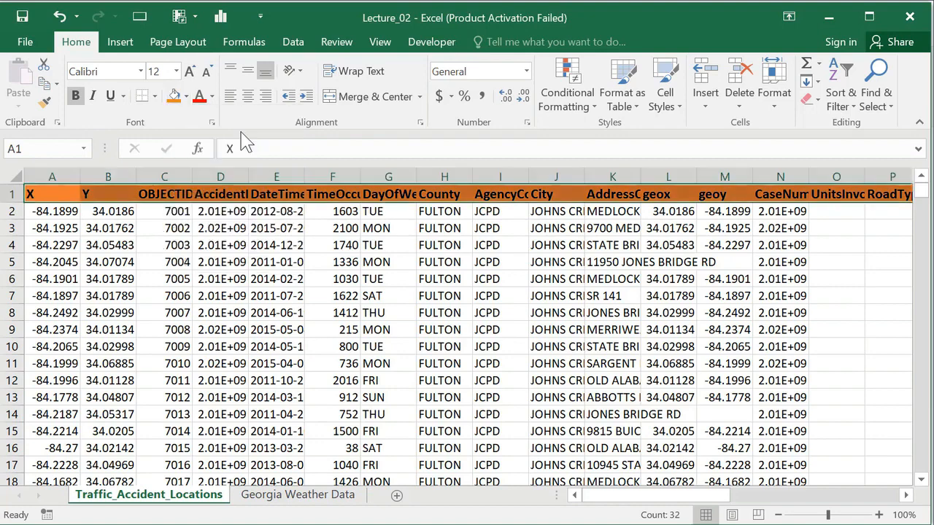
Step: Autofit the OBJECTID, AccidentID, DateTimeOccurred, TimeOccurred, DayOfWeek and AgencyCode columns to their contents
double_click(191, 175)
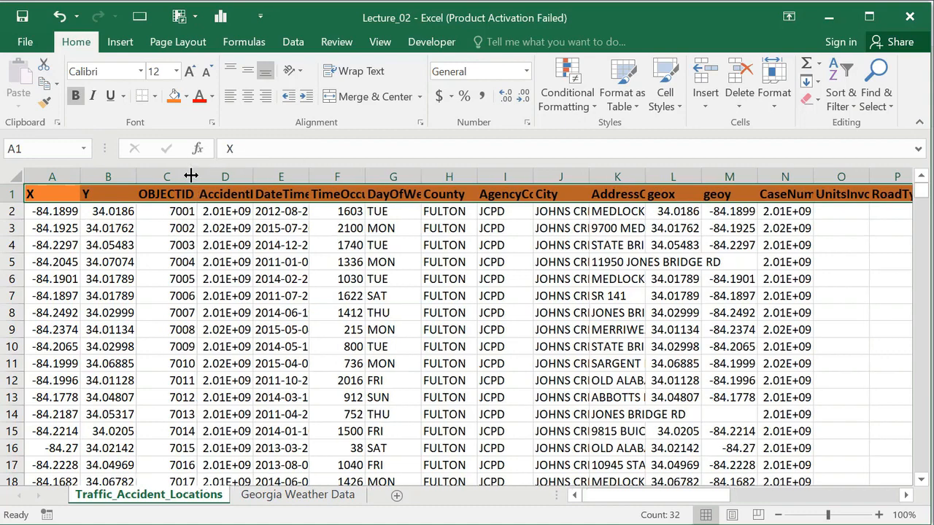
double_click(254, 175)
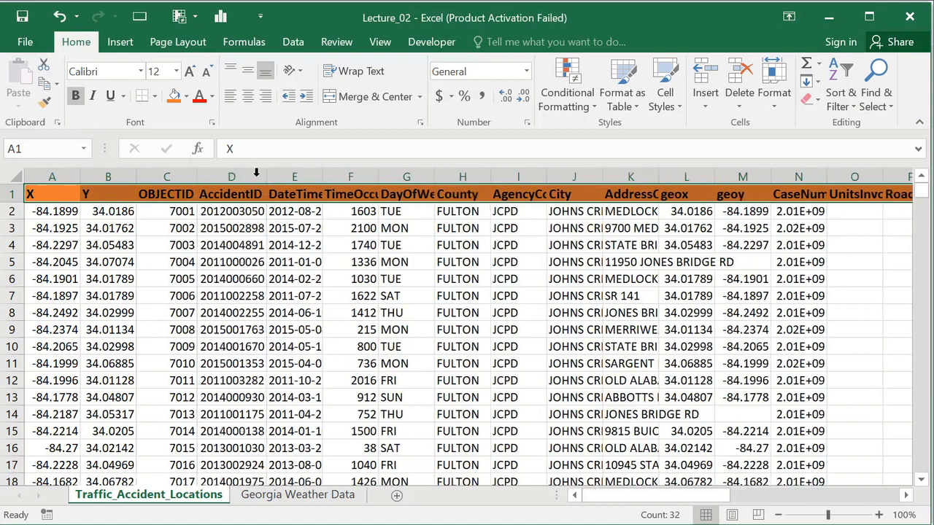
double_click(322, 176)
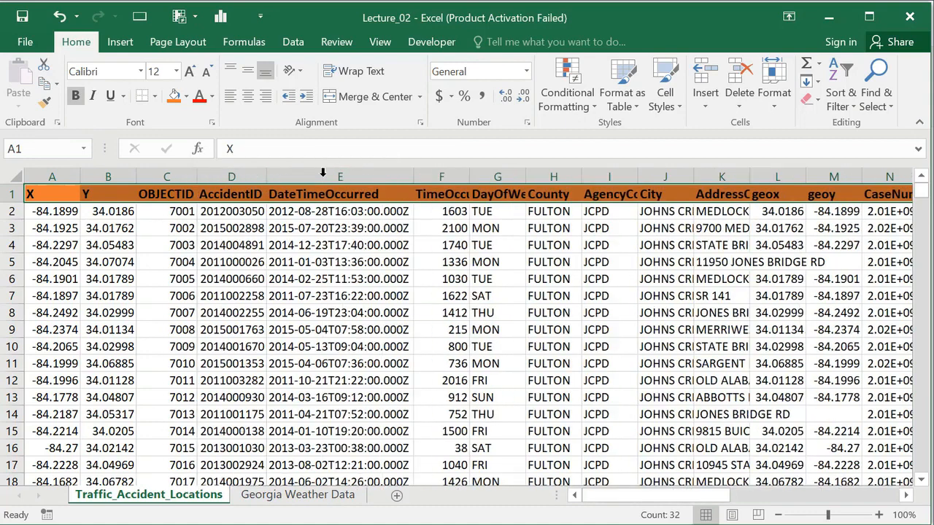
double_click(472, 175)
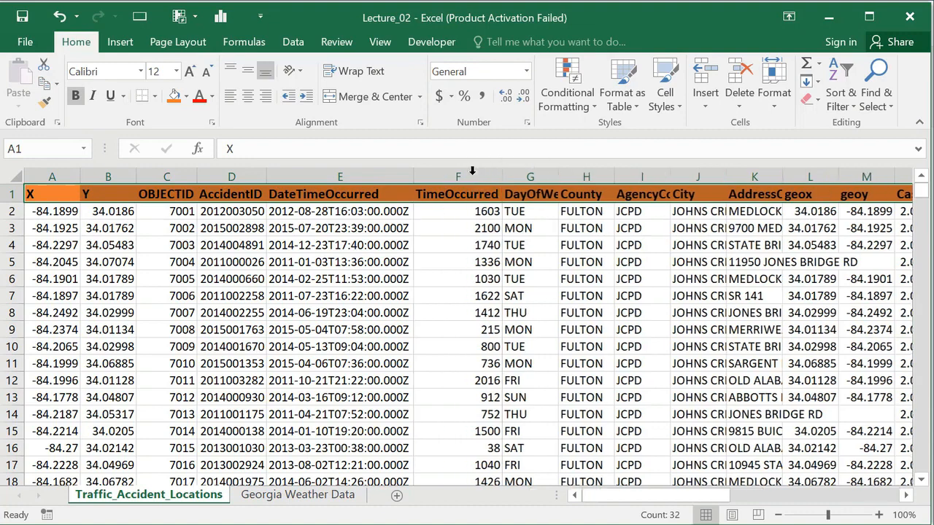
double_click(558, 176)
double_click(690, 176)
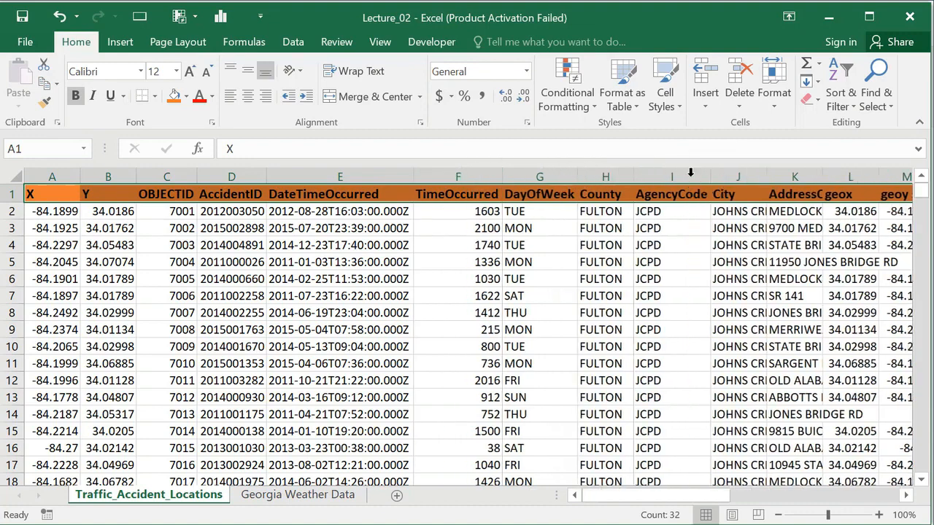
Step: Autofit the AddressOrStreetName and CaseNumber columns to their contents
left_click_drag(687, 499, 759, 497)
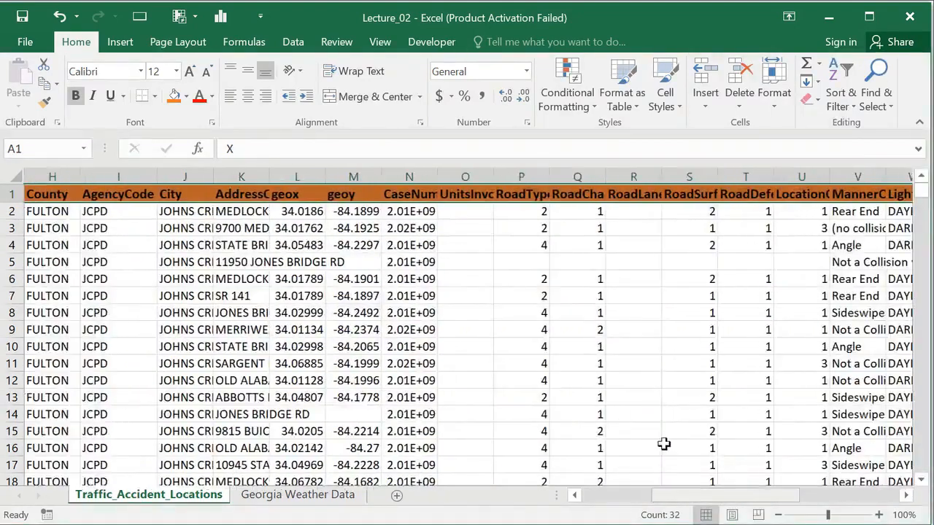
double_click(270, 177)
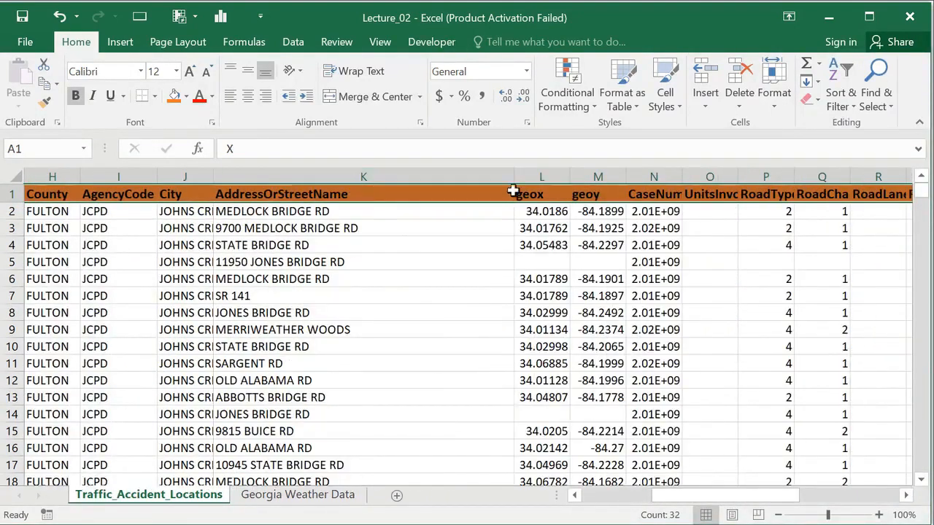
double_click(684, 174)
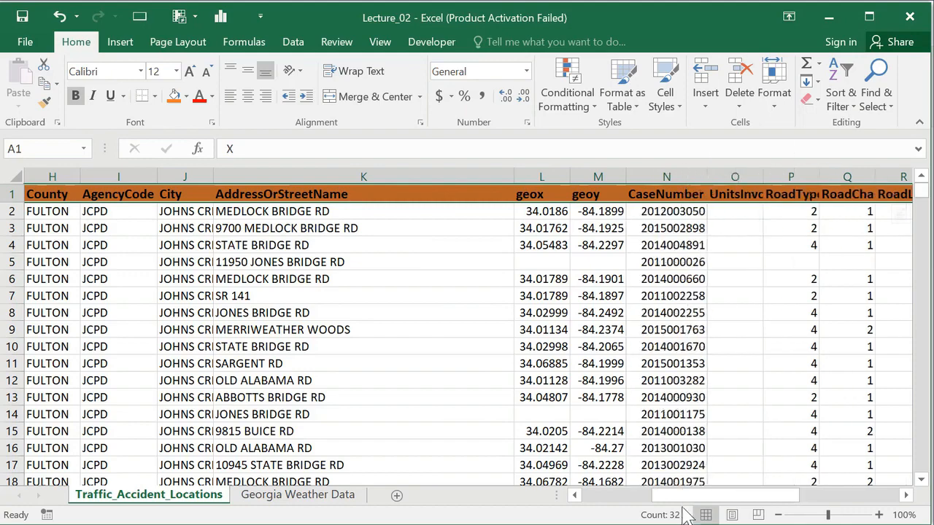
Step: Set the Traffic_Accident_Locations sheet's zoom to 120% with the first columns and header row in view
left_click_drag(693, 501, 580, 500)
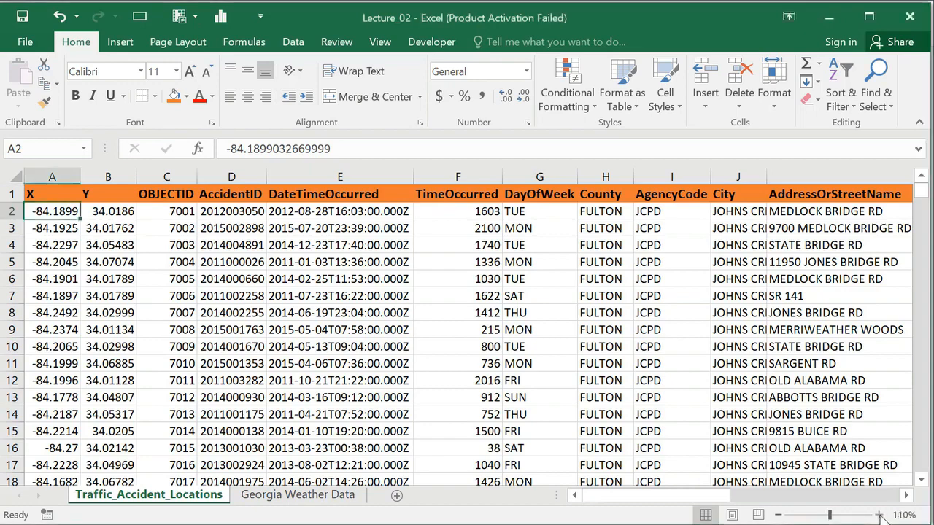
left_click(880, 516)
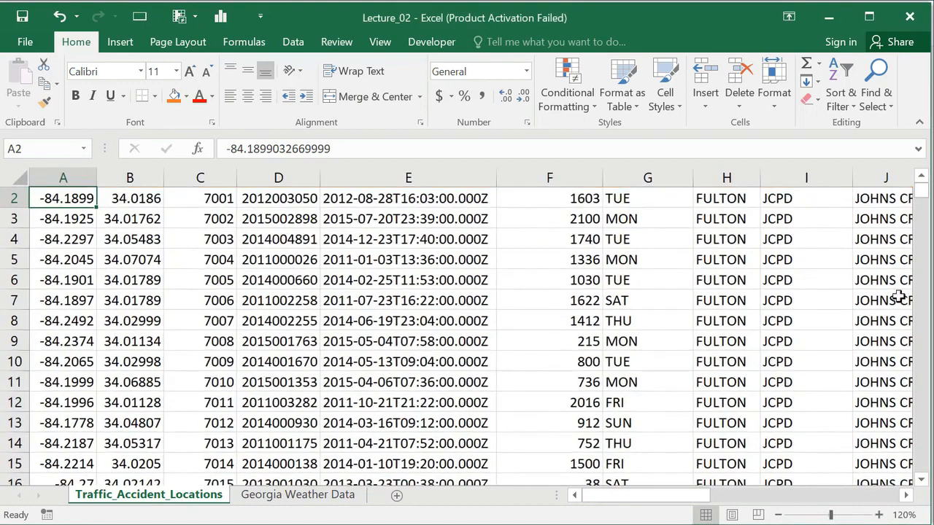
scroll(837, 247, "up", 1)
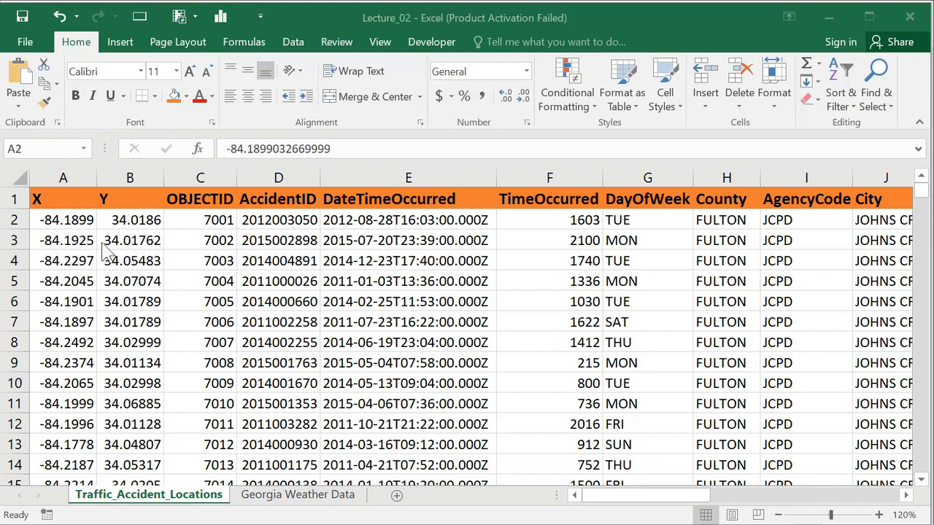
Step: Rename the X header in cell A1 to Longitude
left_click(69, 201)
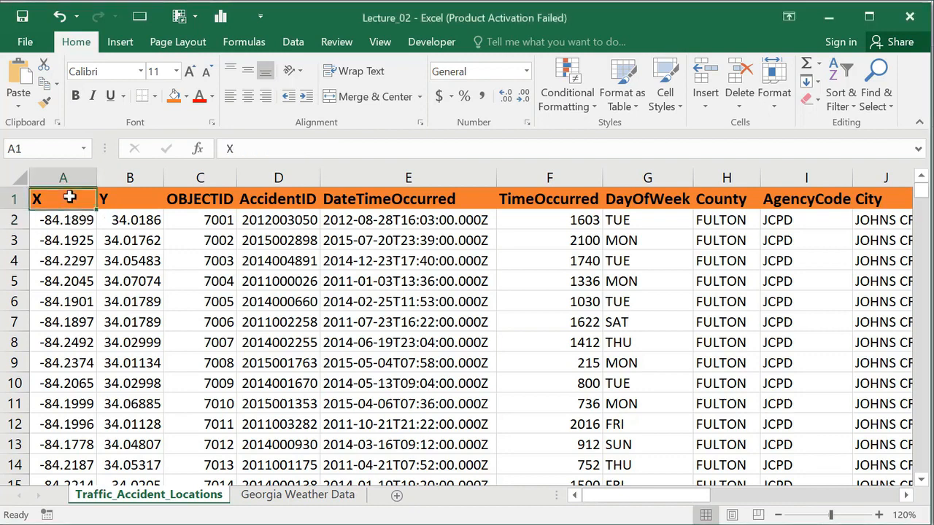
left_click_drag(212, 145, 305, 144)
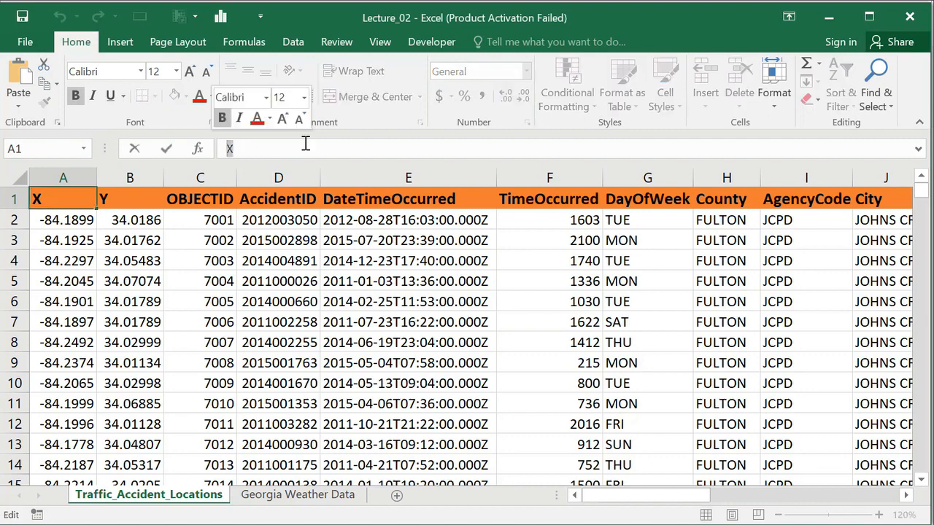
type("Long")
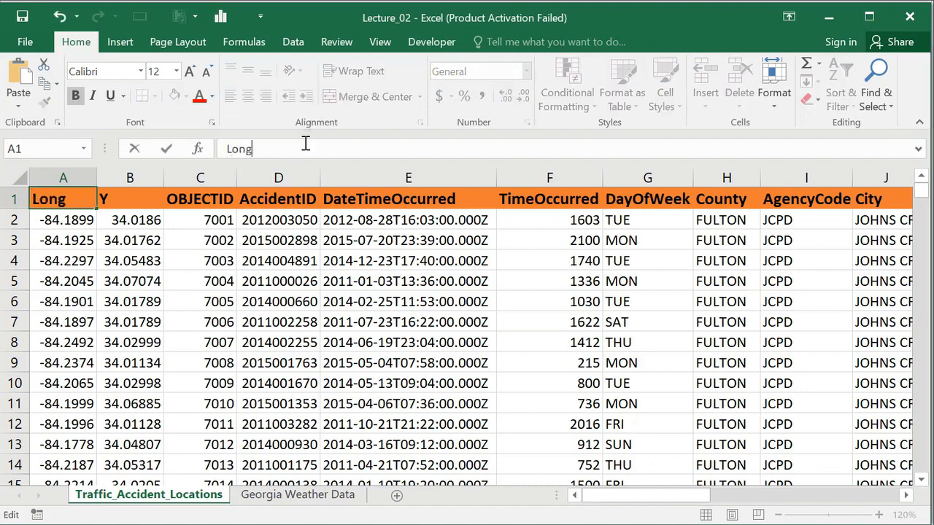
type("itude")
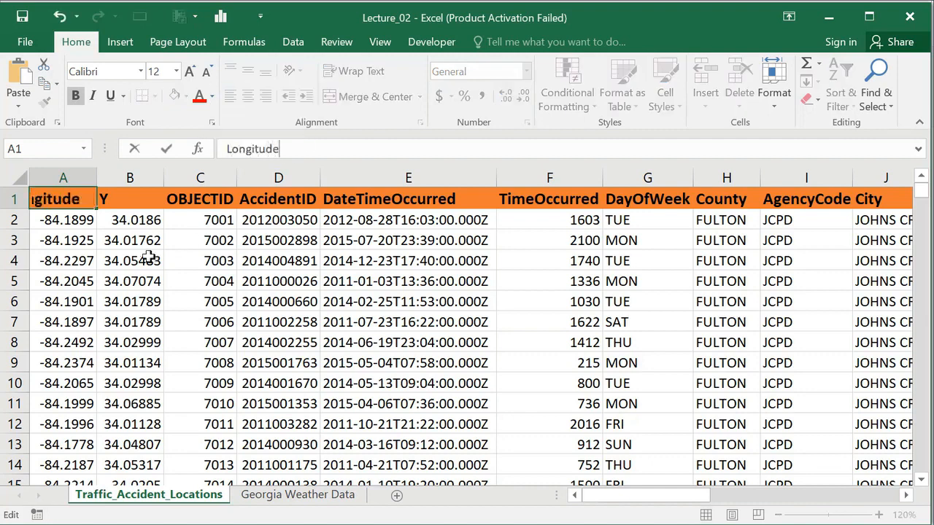
left_click(128, 234)
Step: Rename the Y header in cell B1 to Latitude
left_click(128, 194)
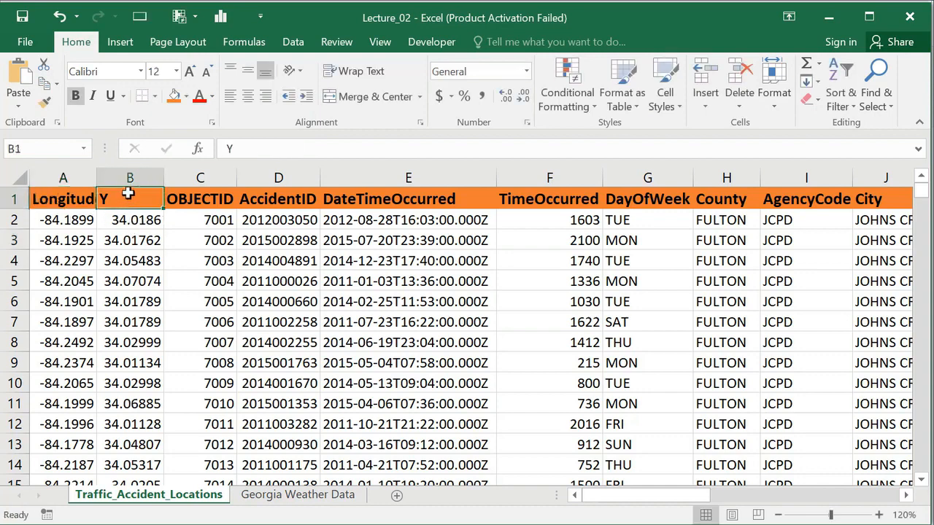
double_click(231, 151)
type("La")
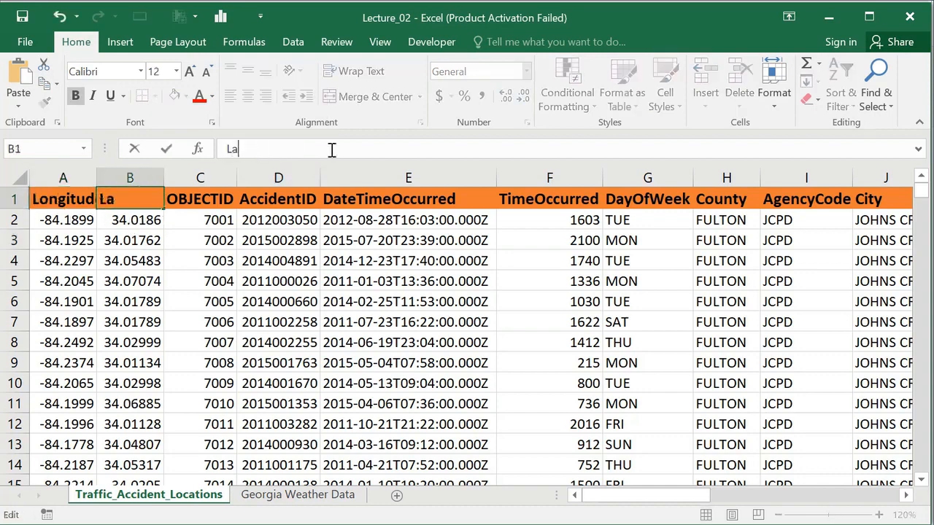
type("titude")
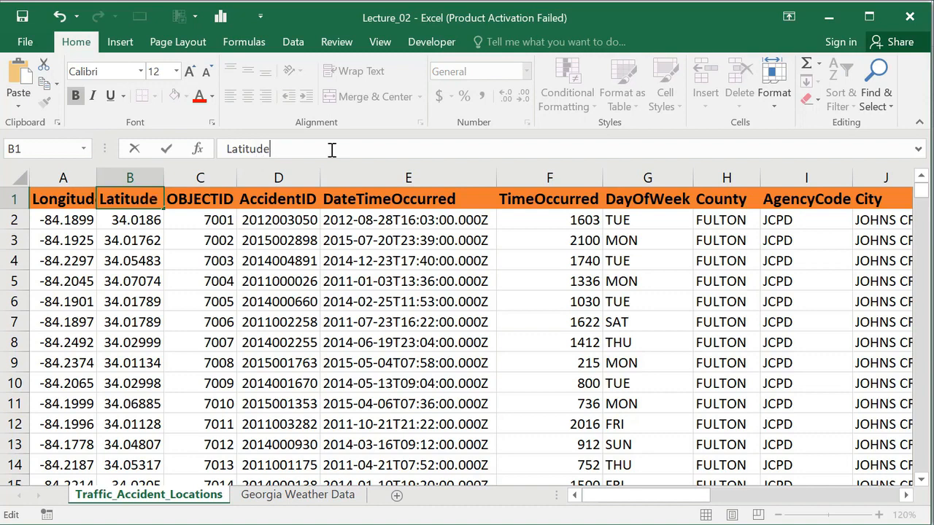
left_click(189, 292)
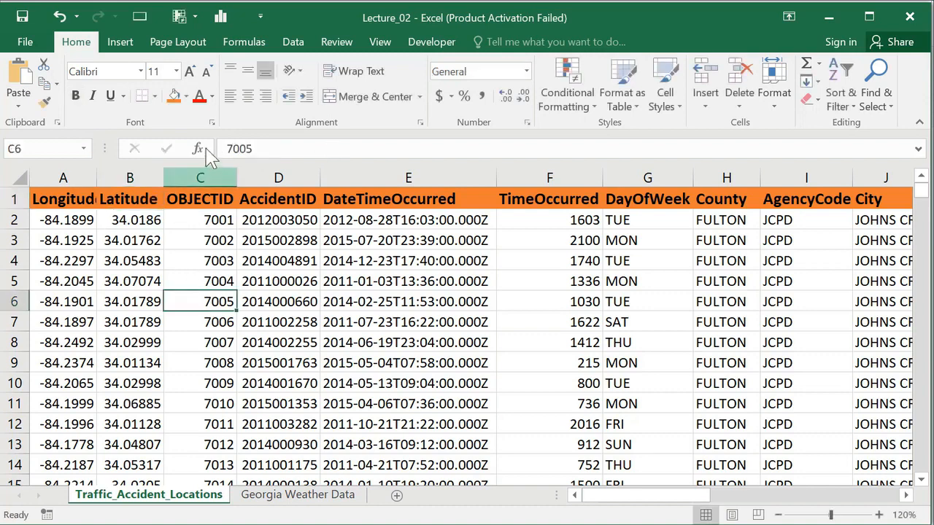
Step: Autofit the Latitude and Longitude columns to their contents, and select the AccidentID column
double_click(163, 177)
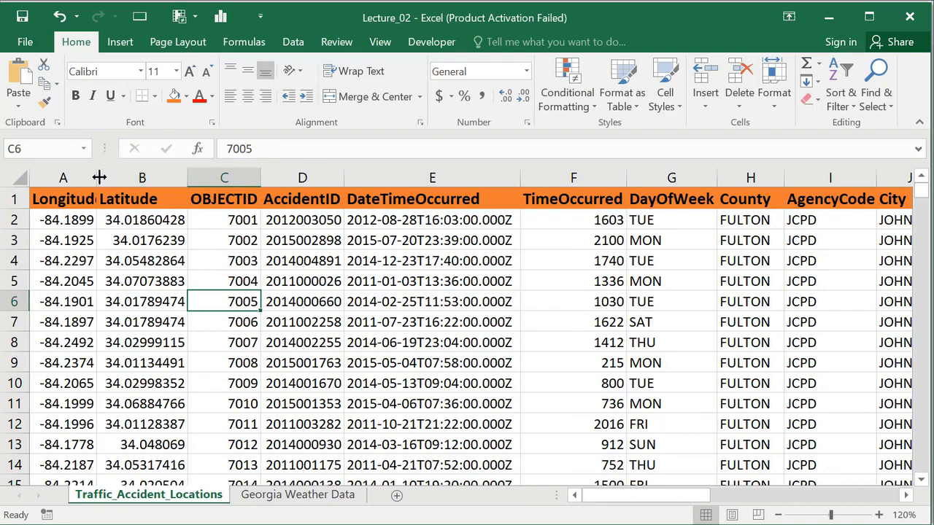
double_click(99, 177)
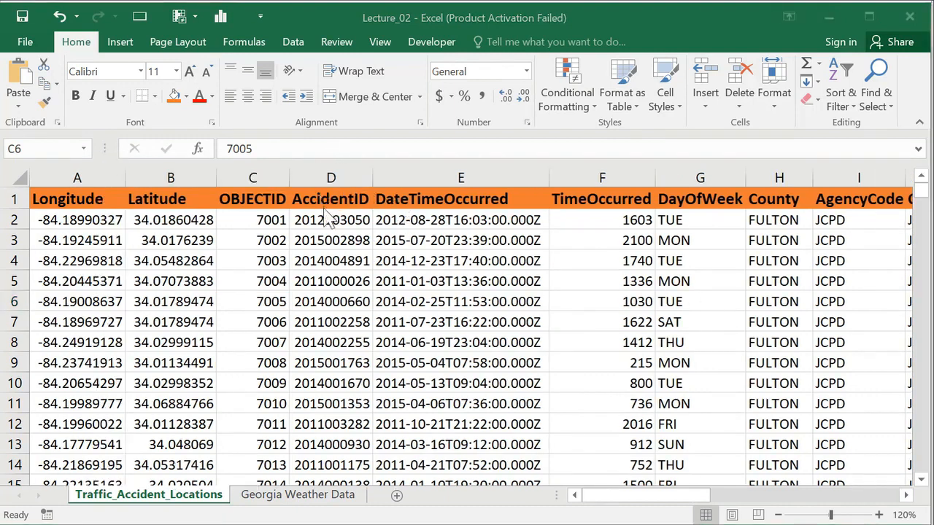
left_click(328, 178)
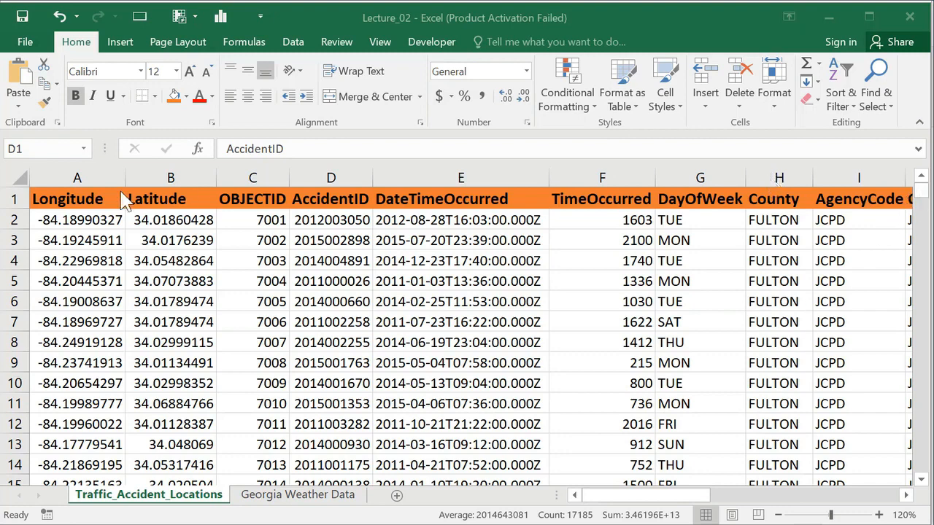
Step: Add filters to the entire header row of the Traffic_Accident_Locations sheet
left_click(51, 198)
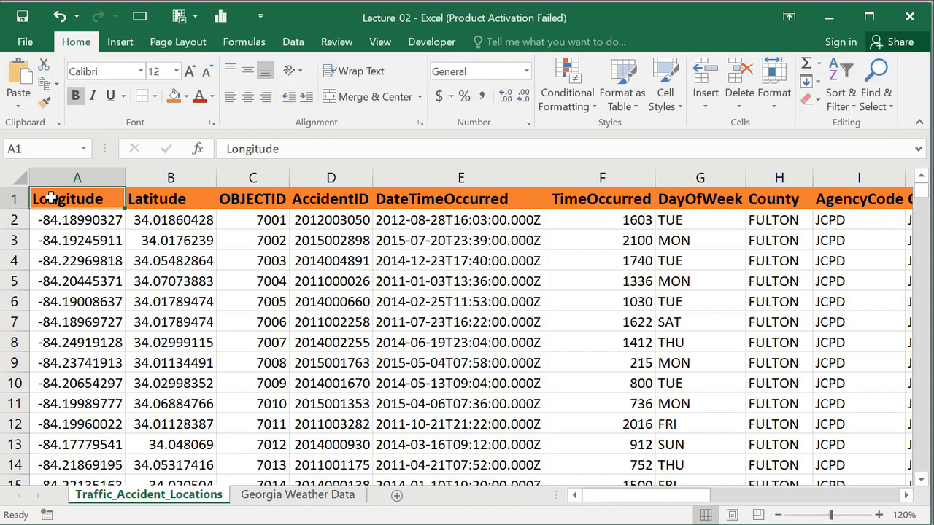
key("ctrl+shift+Right")
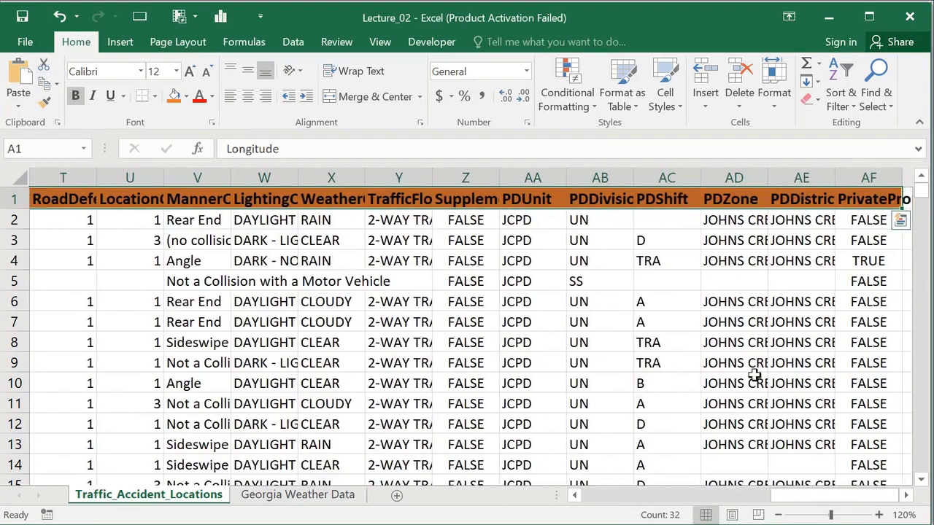
left_click_drag(798, 497, 511, 499)
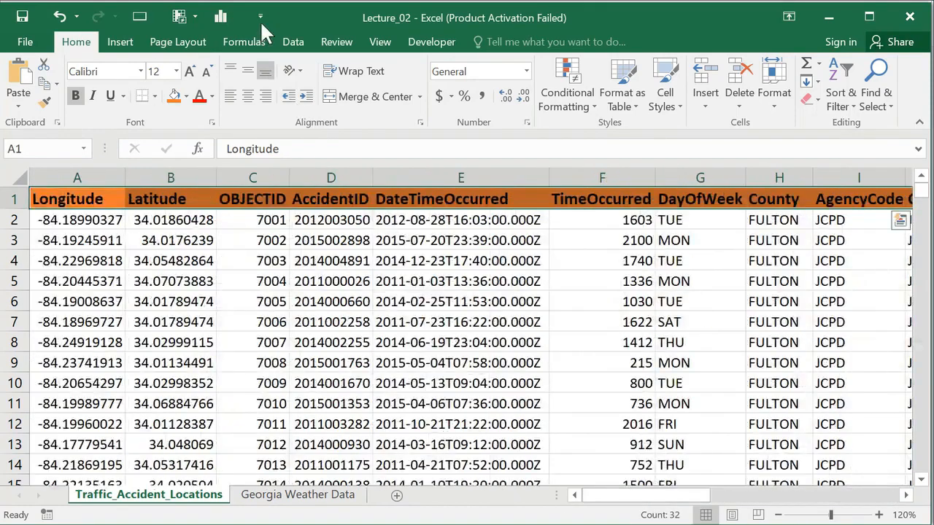
left_click(294, 44)
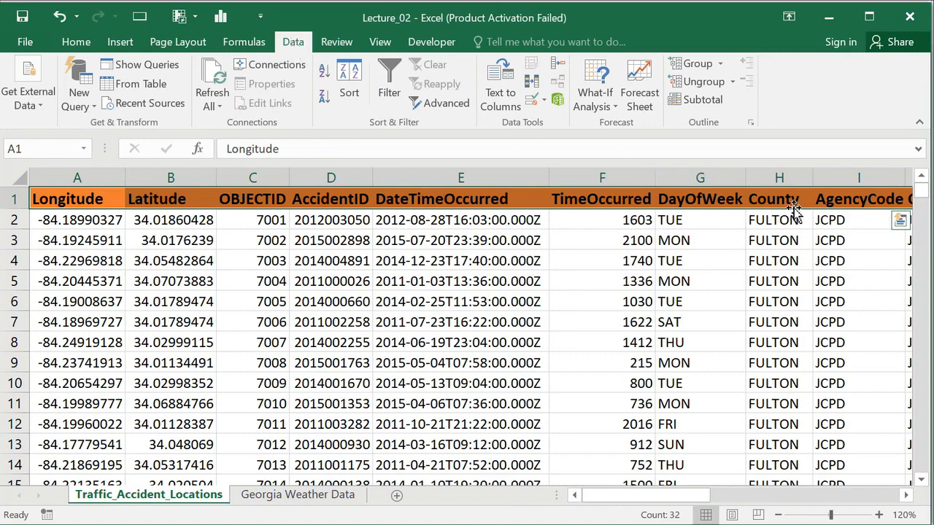
left_click(390, 80)
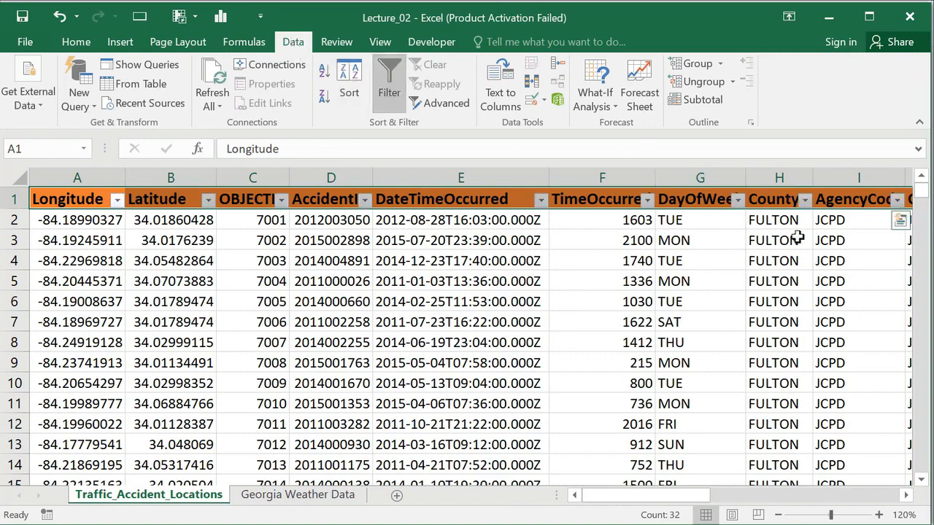
Step: Examine the filter options of the County column and the coordinates in the geox and geoy columns
left_click(805, 200)
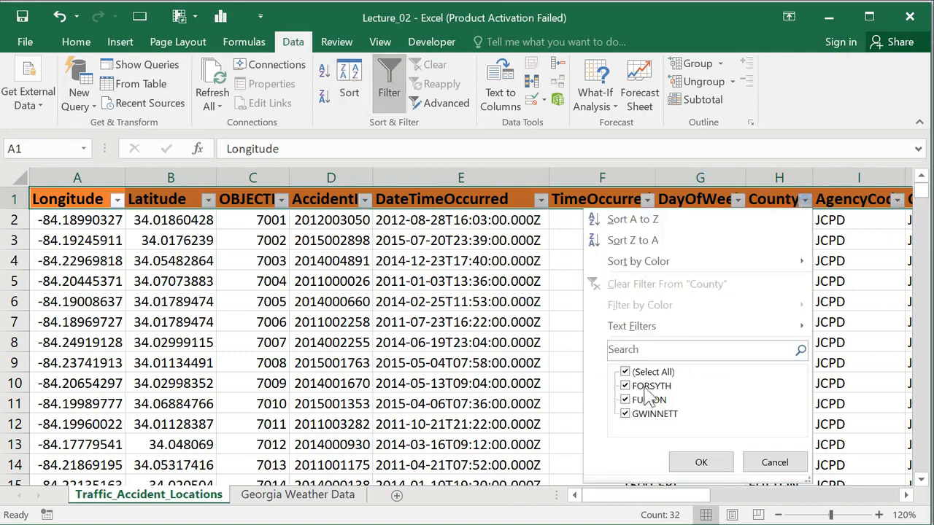
left_click(702, 463)
left_click_drag(672, 496, 691, 497)
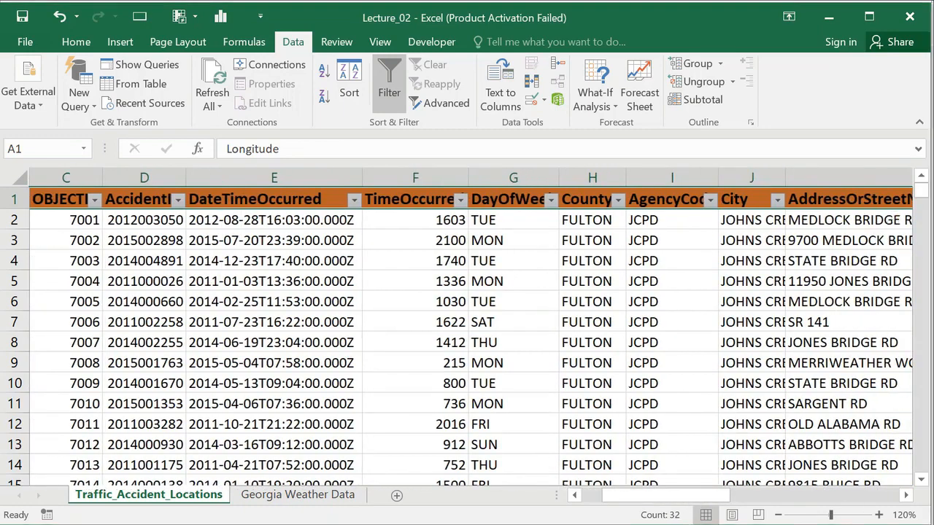
left_click(906, 495)
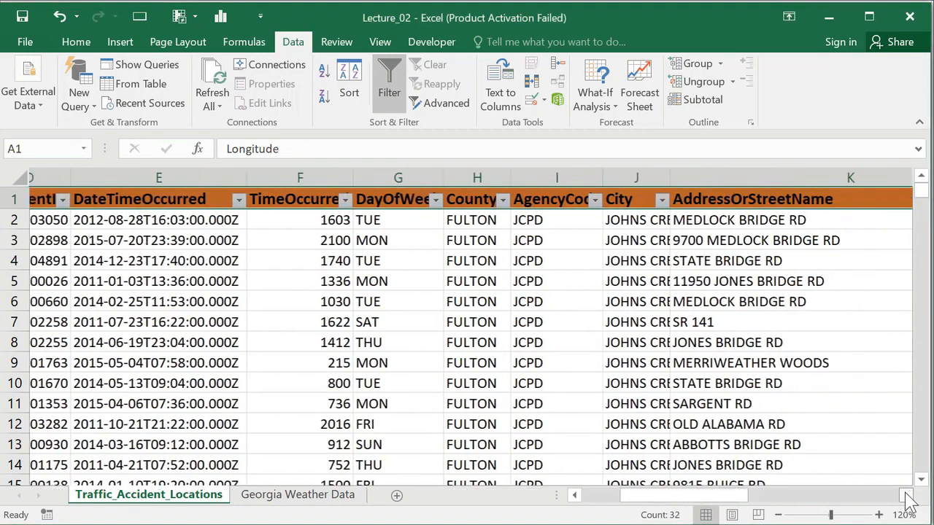
left_click(906, 495)
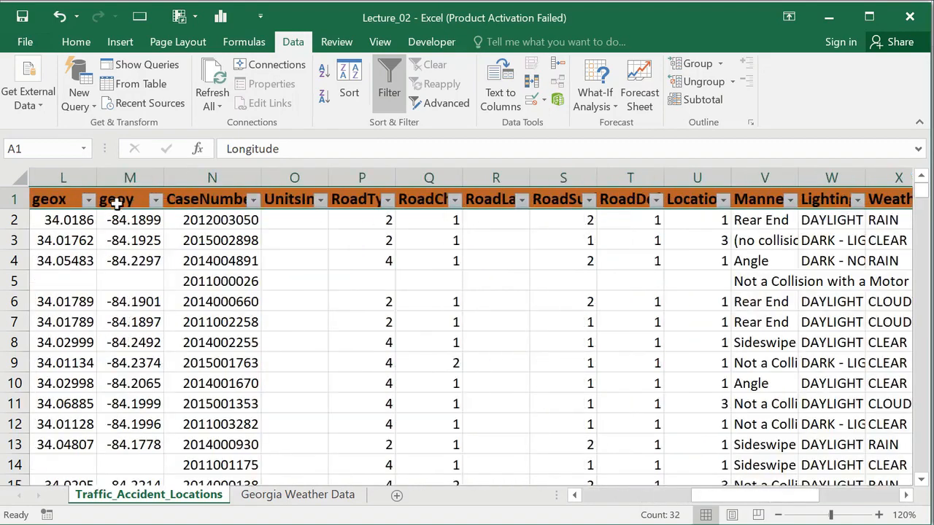
left_click(574, 495)
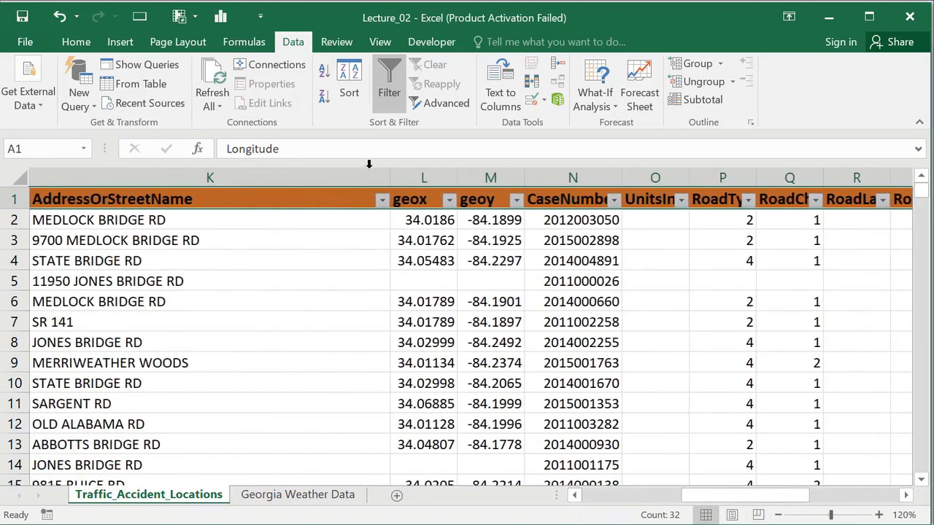
left_click(471, 273)
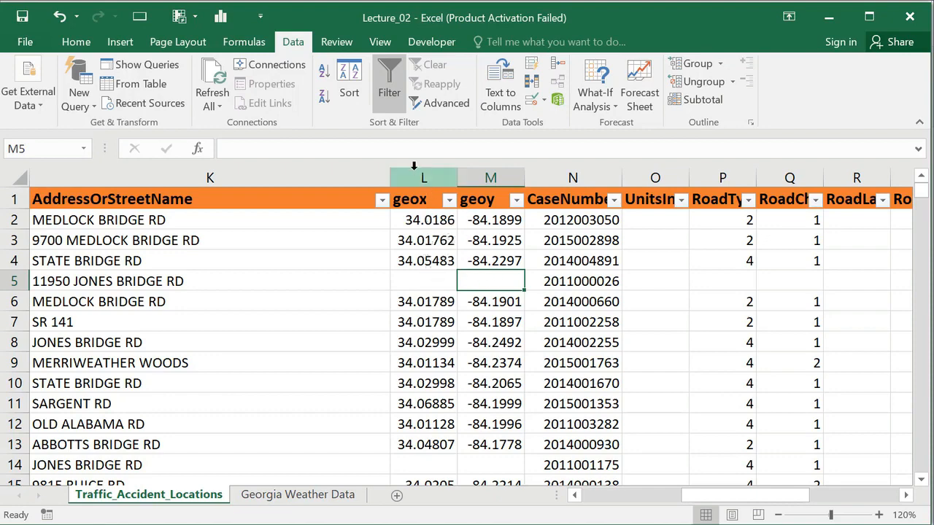
left_click_drag(413, 168, 502, 175)
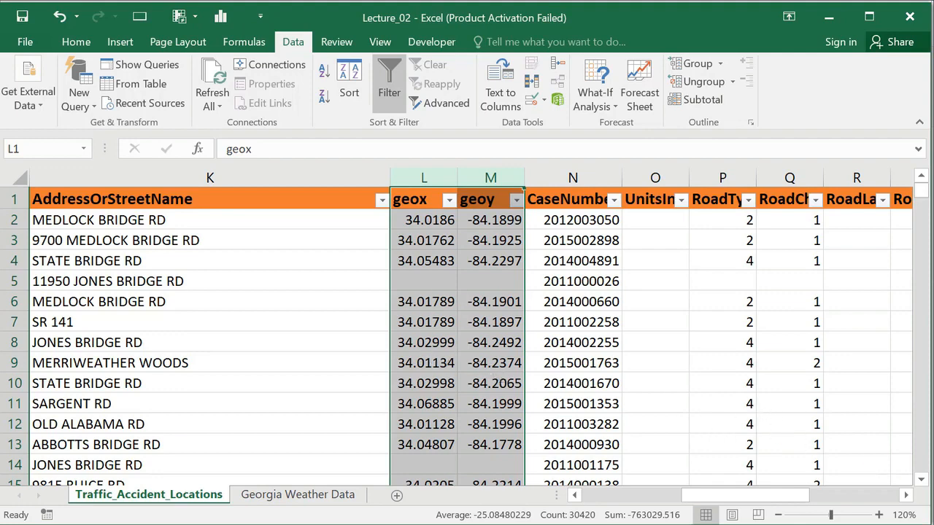
Step: Autofit the LightingCondition, WeatherCondition and TrafficFlow columns to their contents
left_click(904, 495)
left_click(904, 495)
left_click(905, 496)
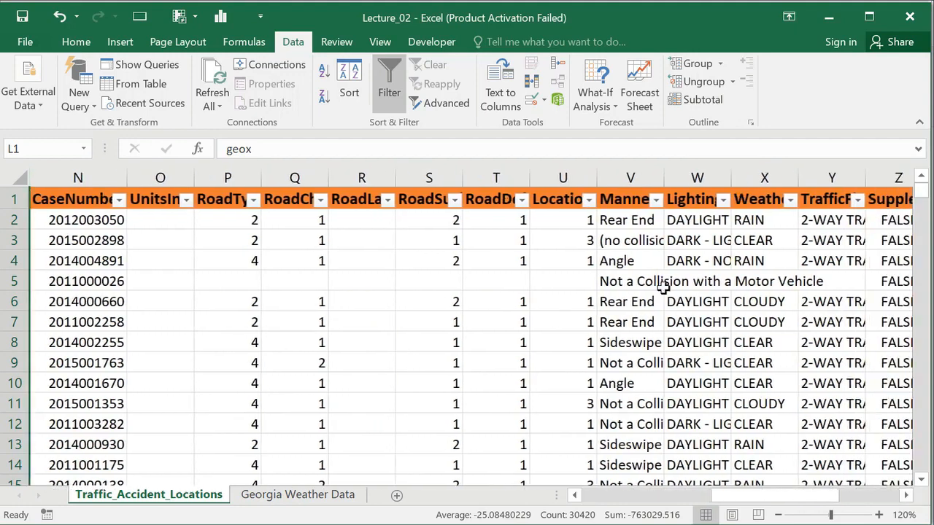
double_click(731, 178)
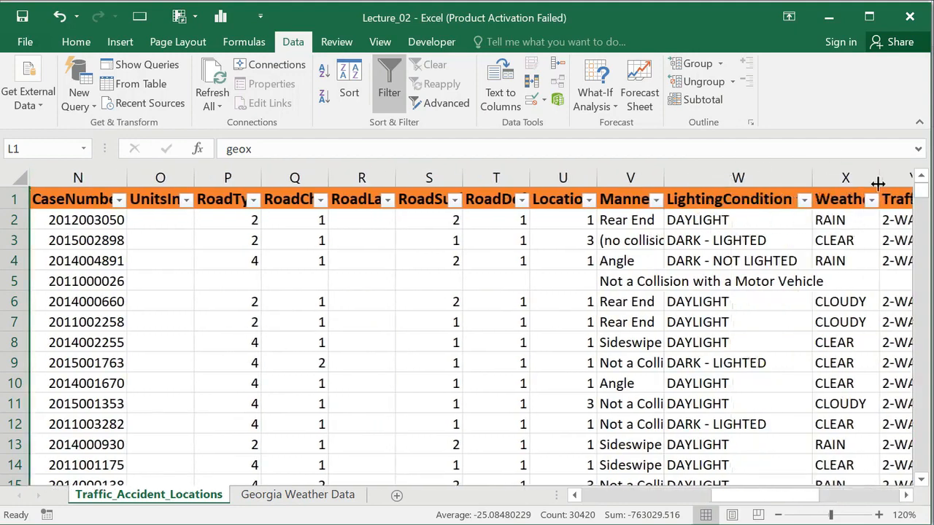
left_click(905, 495)
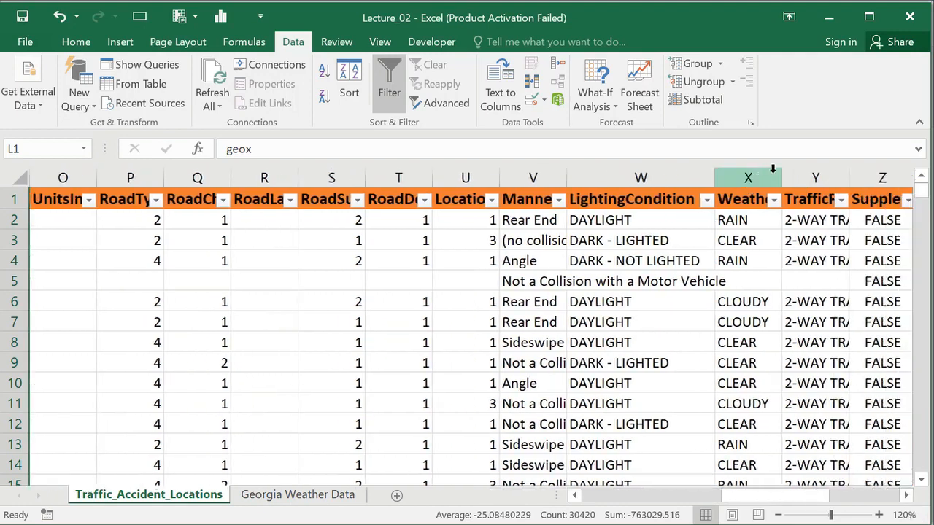
double_click(775, 175)
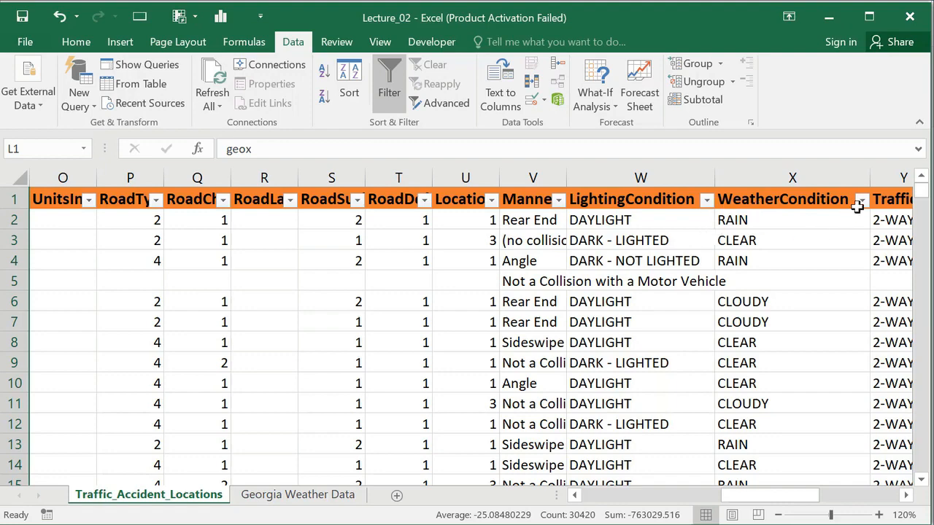
left_click(906, 496)
left_click(906, 496)
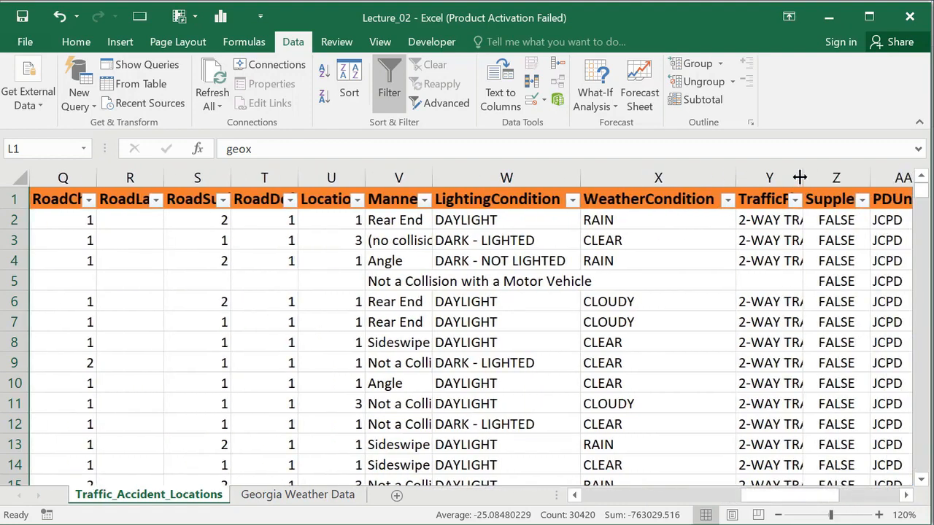
double_click(800, 177)
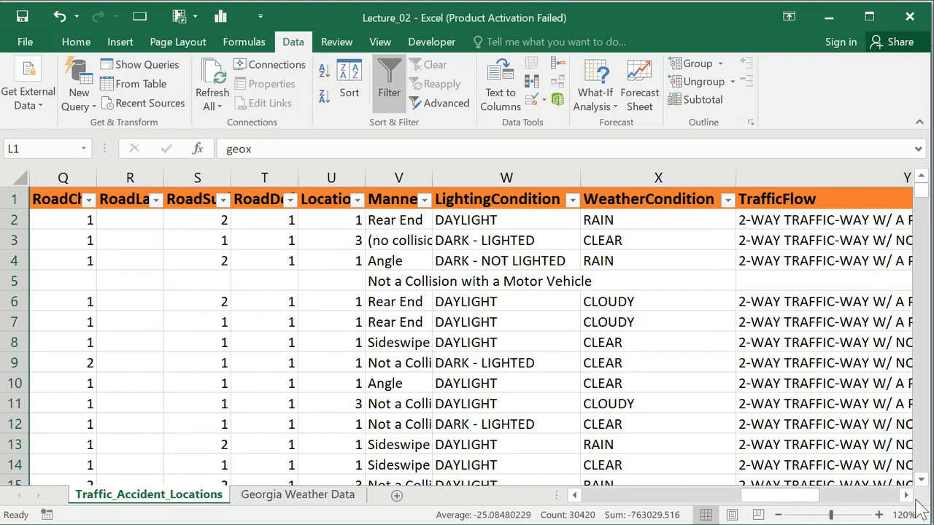
left_click(906, 496)
left_click(906, 496)
left_click(906, 496)
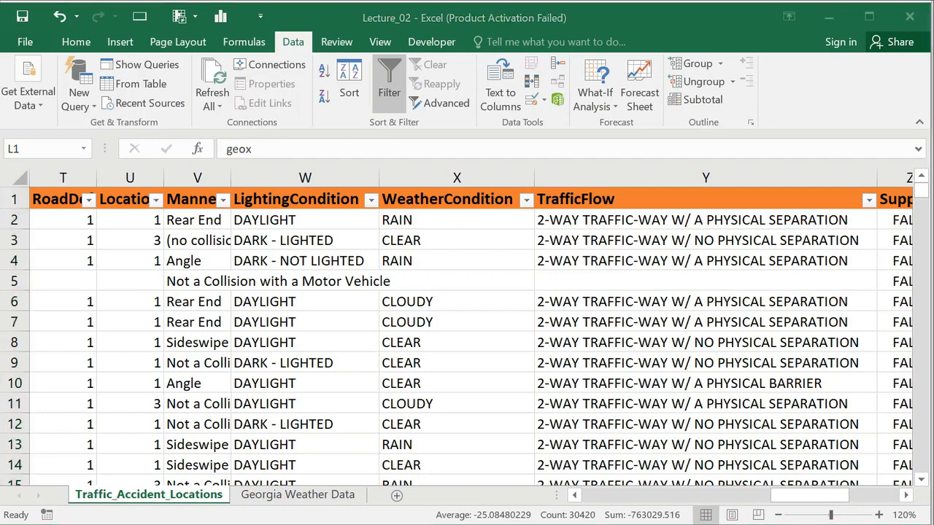
Step: Make the header row A1:I1 of the Georgia Weather Data sheet bold
left_click_drag(787, 497, 529, 473)
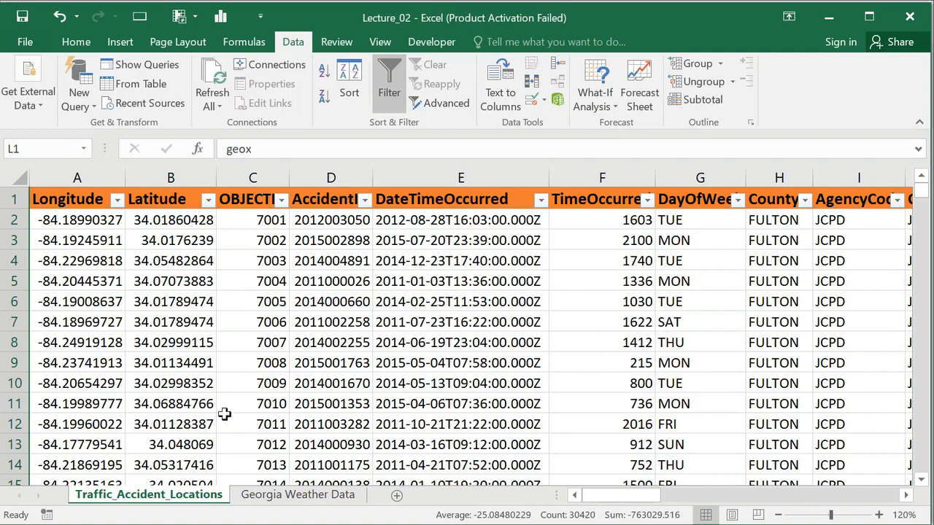
left_click(295, 496)
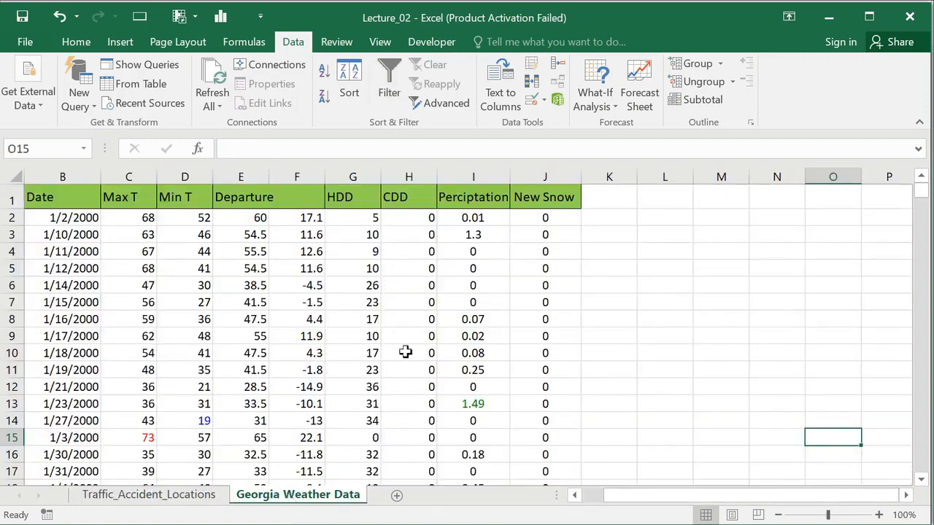
left_click_drag(41, 196, 543, 197)
left_click(76, 42)
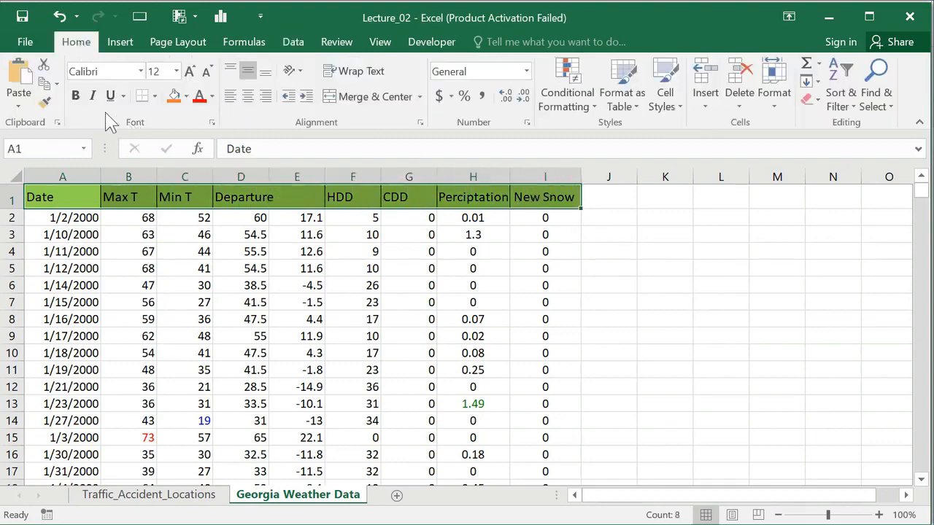
left_click(77, 96)
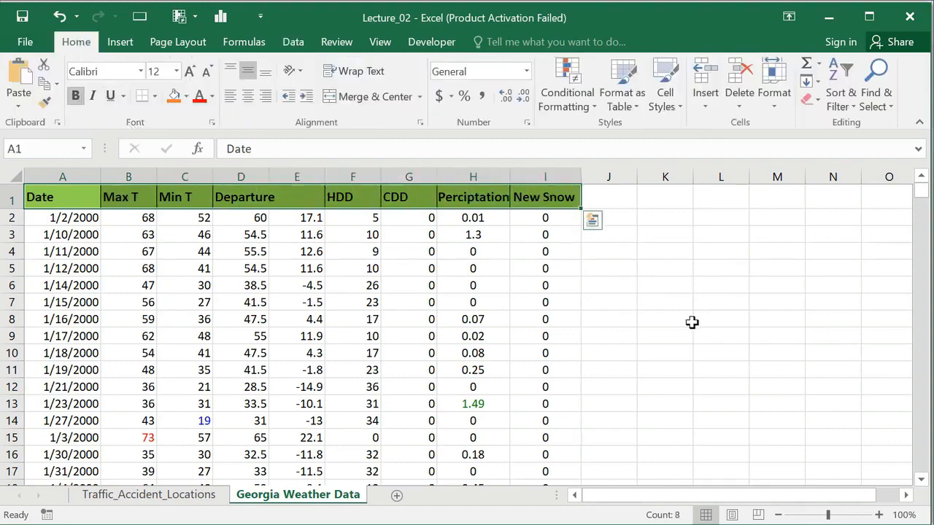
left_click(638, 319)
Step: Examine the Date, Max T, Min T, Perciptation and New Snow columns of the weather data
left_click(46, 216)
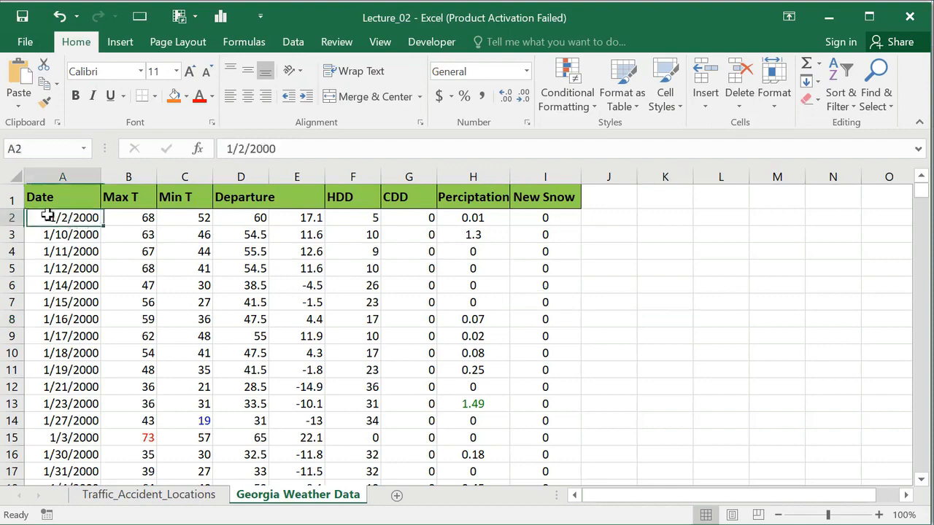
scroll(239, 248, "up", 1, "ctrl")
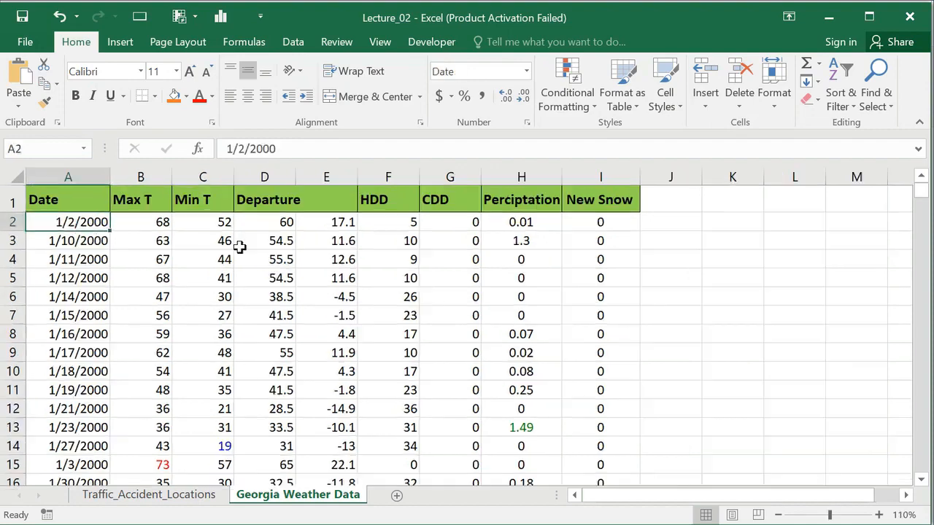
left_click(154, 177)
left_click(204, 175)
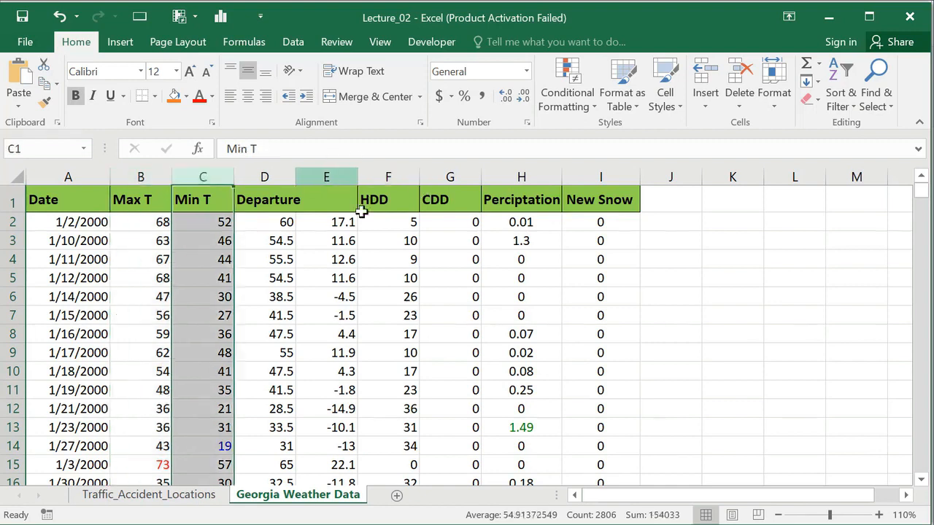
left_click(505, 176)
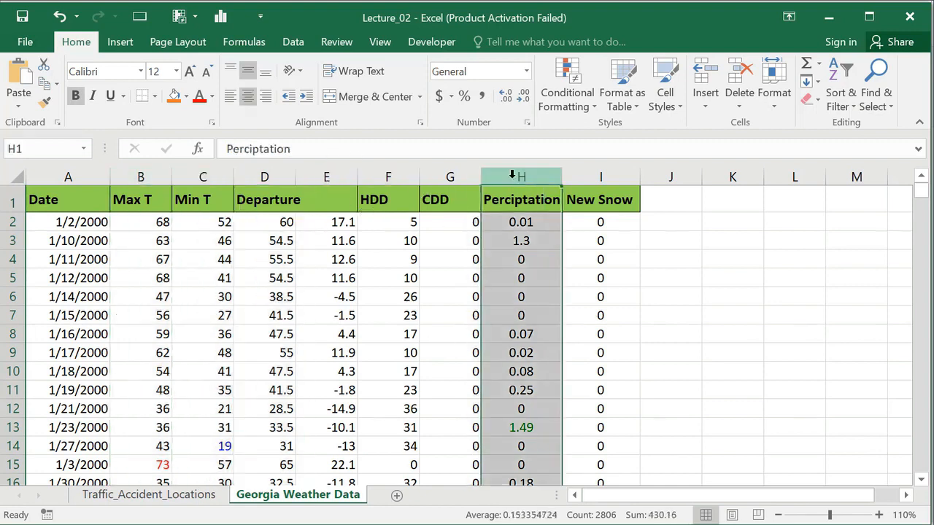
left_click(602, 176)
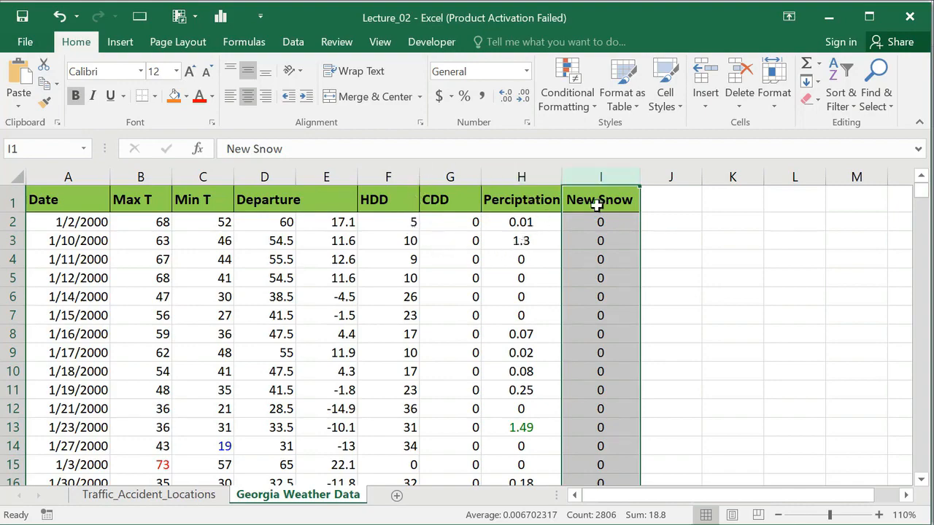
scroll(607, 335, "down", 20)
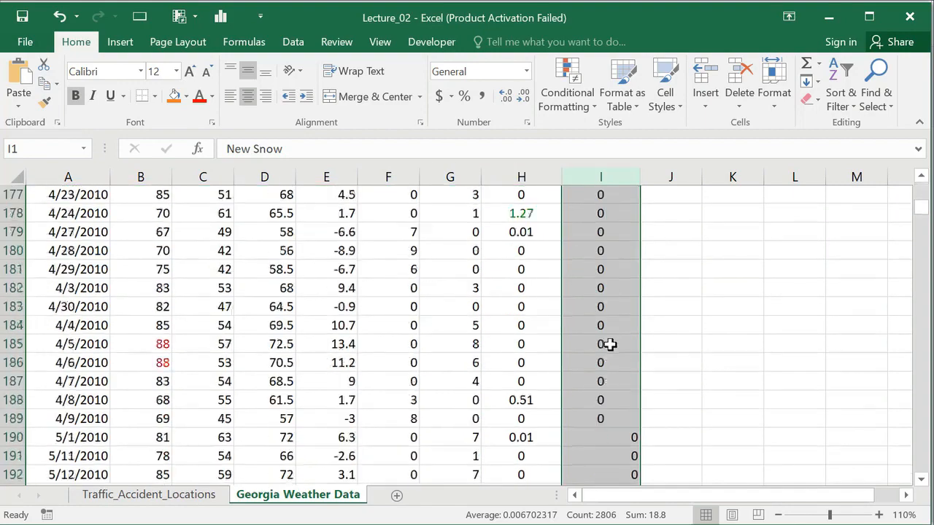
scroll(612, 335, "up", 20)
scroll(612, 332, "up", 5)
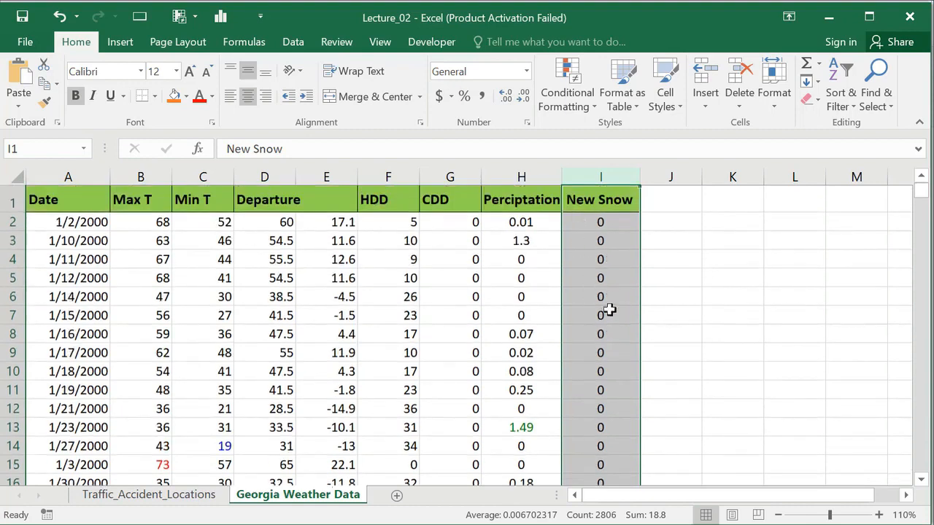
left_click(534, 177)
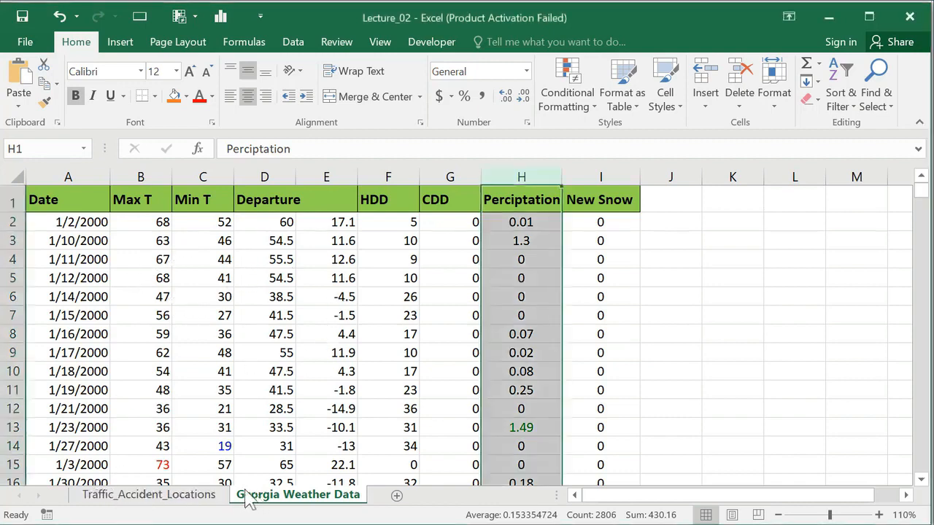
Step: Return to the Traffic_Accident_Locations sheet and inspect the date-time part, T separator and trailing 000Z of the DateTimeOccurred values
left_click(175, 497)
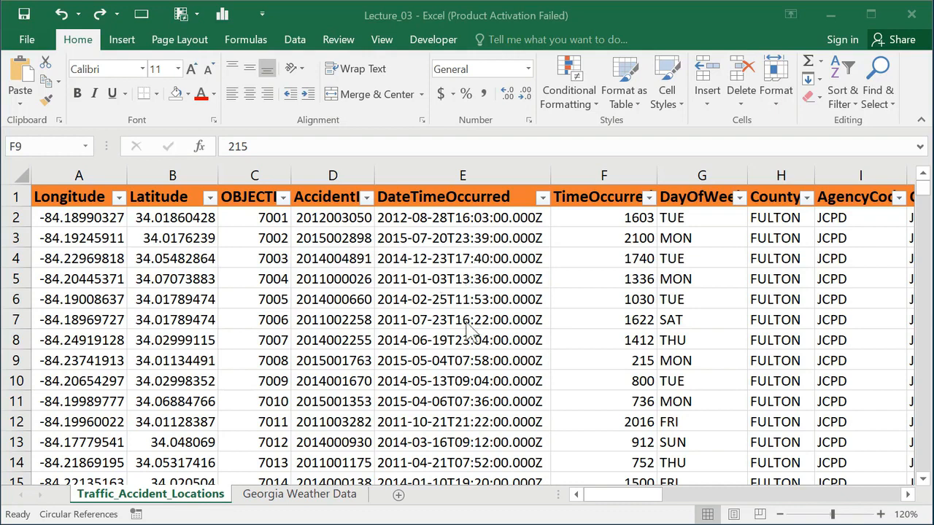
left_click(453, 171)
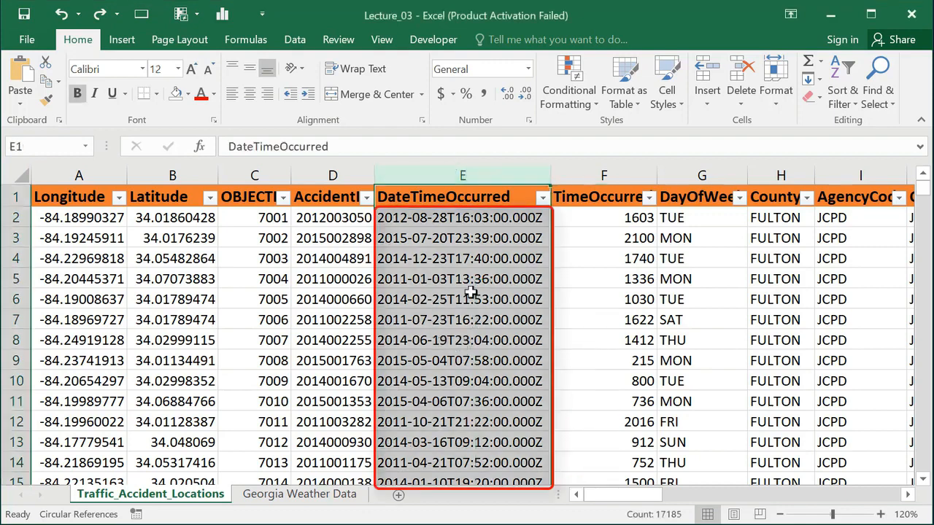
left_click(447, 238)
left_click(394, 218)
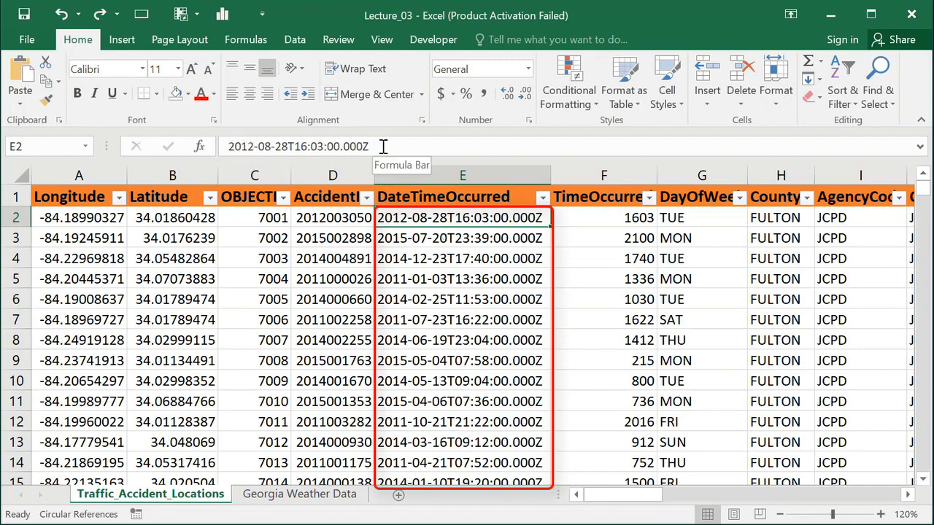
left_click_drag(383, 146, 340, 146)
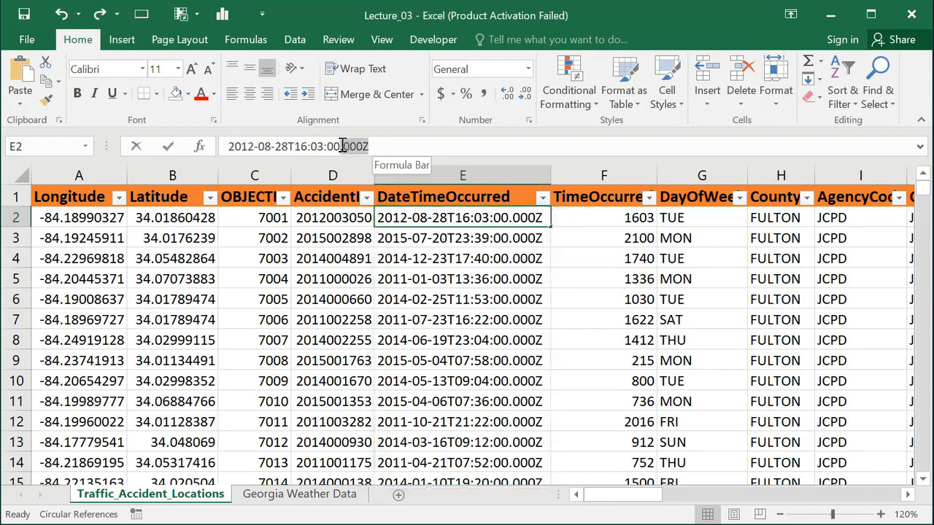
left_click(374, 146)
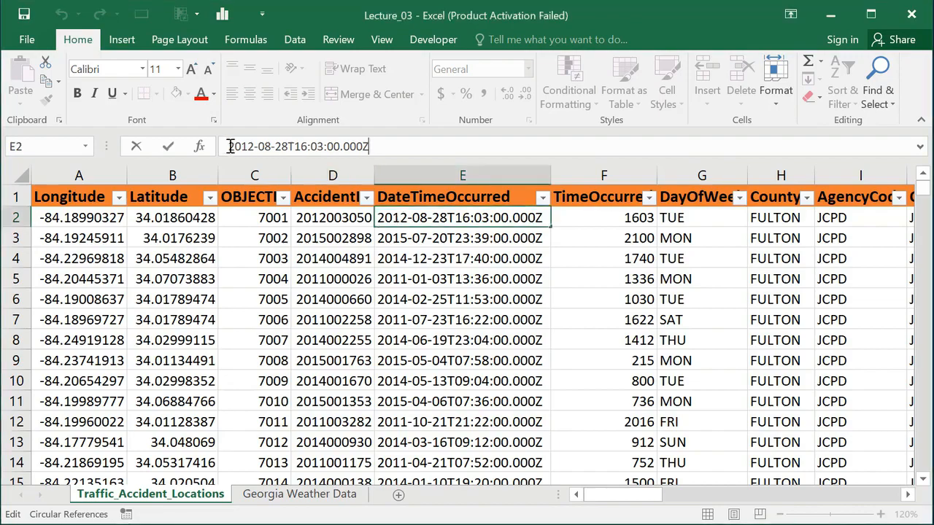
left_click_drag(230, 146, 322, 146)
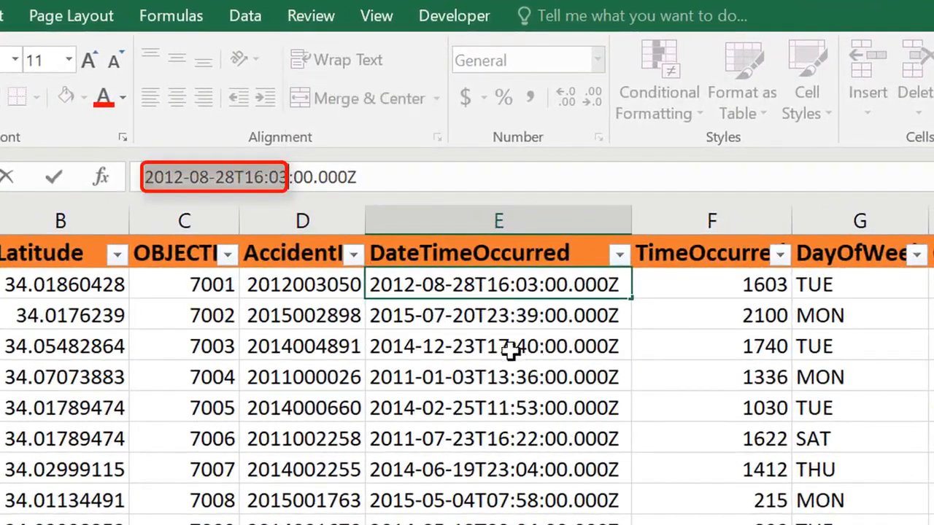
left_click(514, 311)
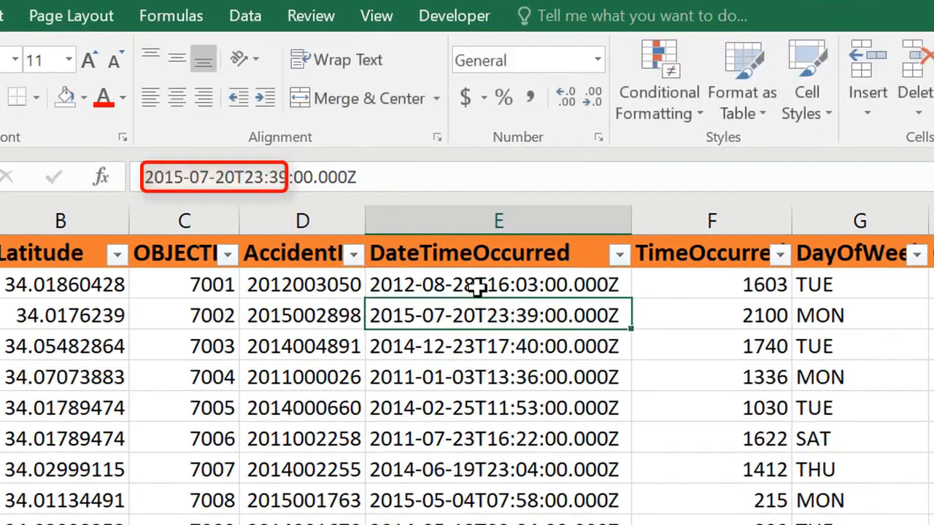
left_click(236, 177)
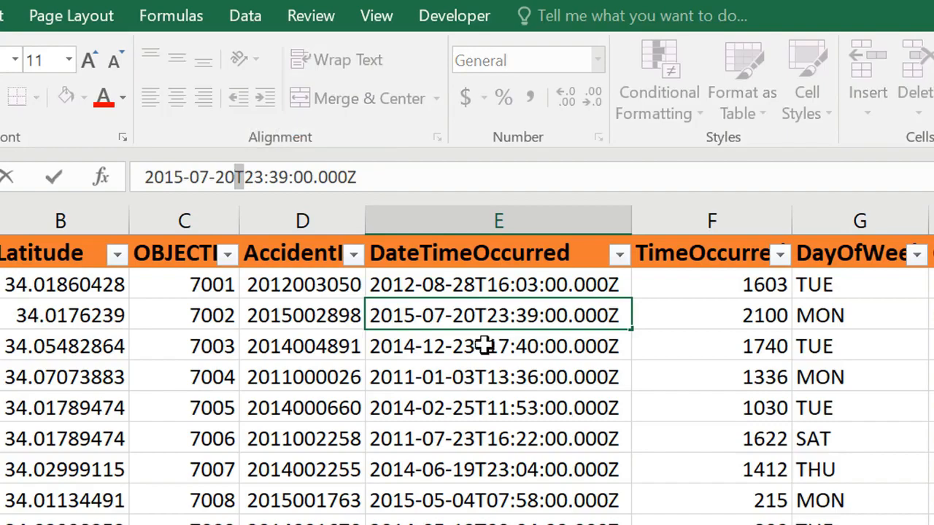
left_click(546, 375)
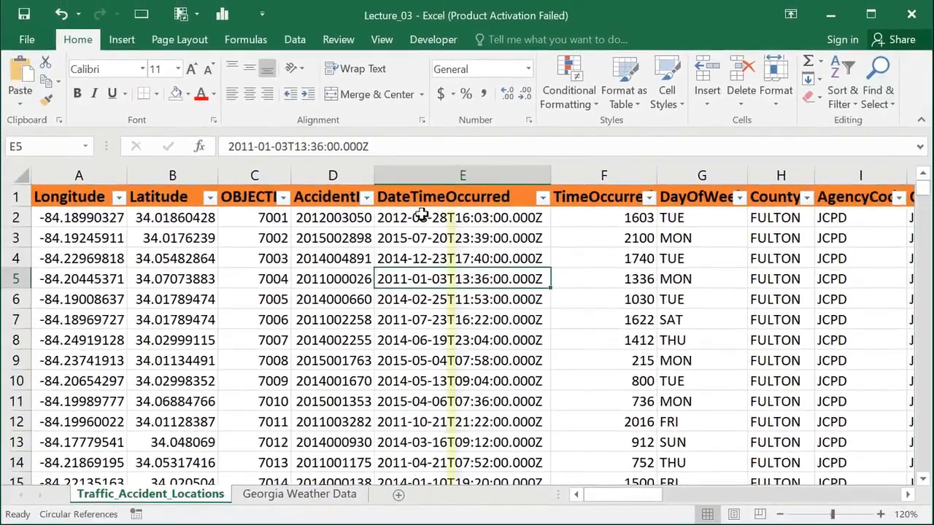
Step: Replace every T in the DateTimeOccurred values, from E2 to the last row, with a space
left_click(422, 215)
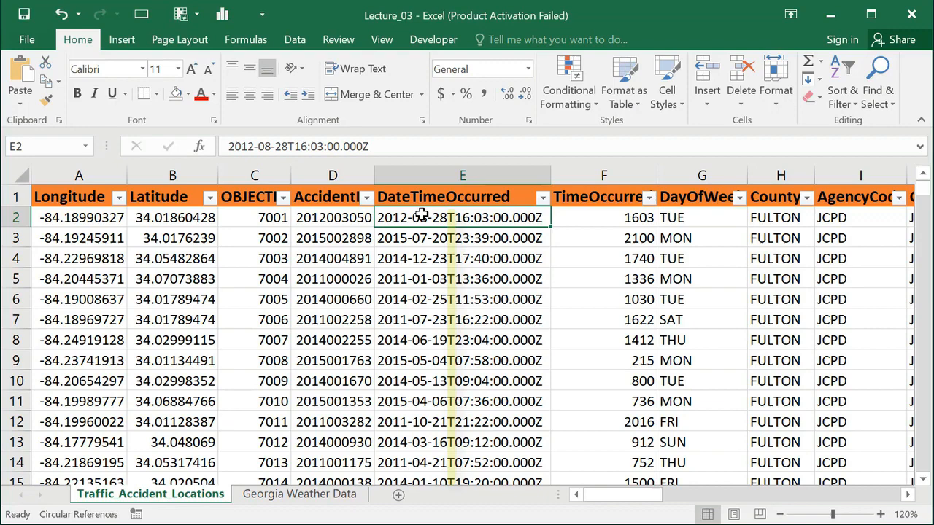
key("Down")
key("Up")
key("ctrl+shift+Down")
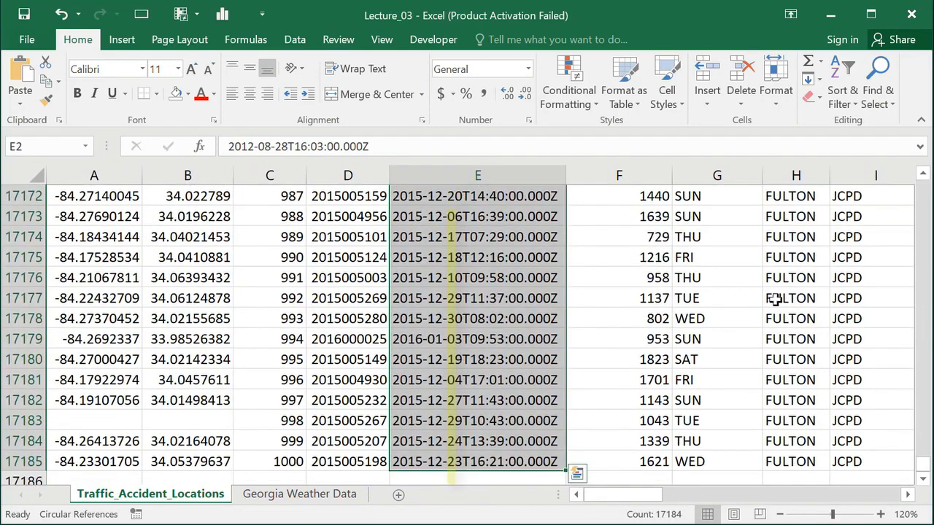
left_click_drag(924, 465, 924, 173)
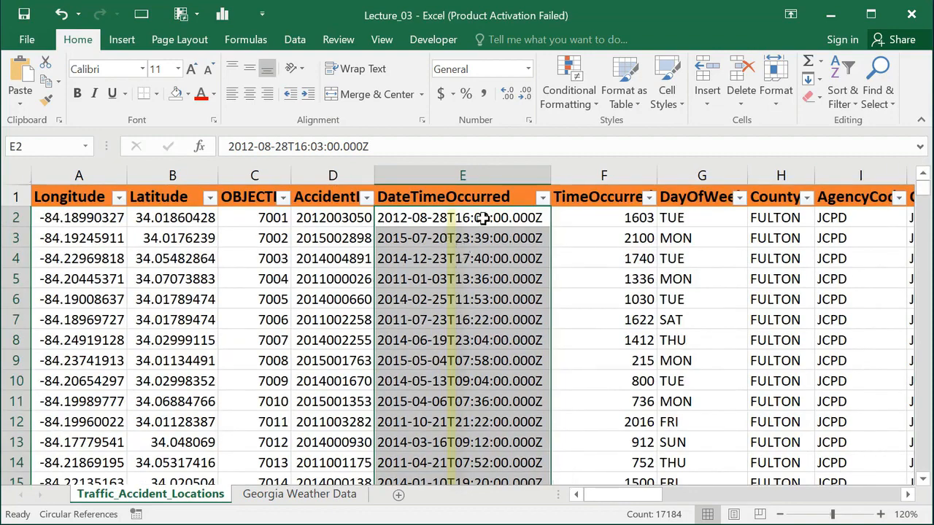
left_click(890, 104)
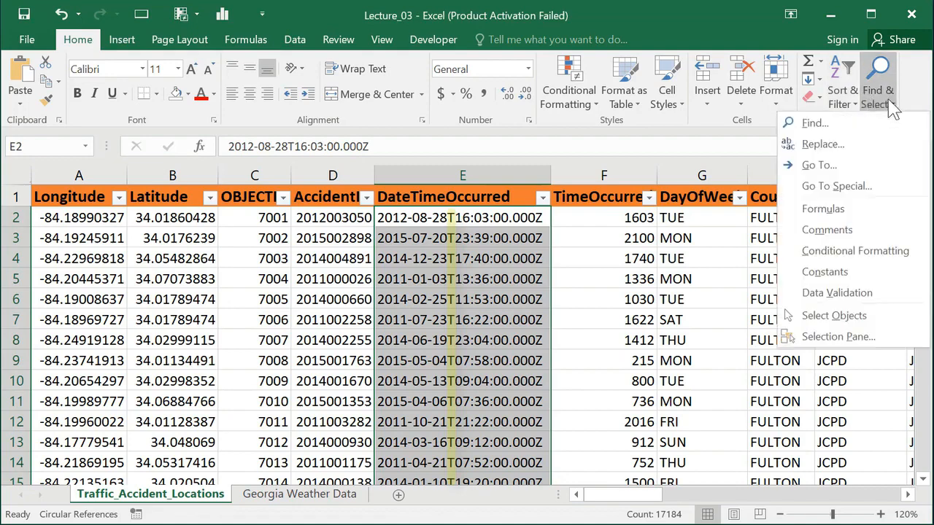
left_click(823, 145)
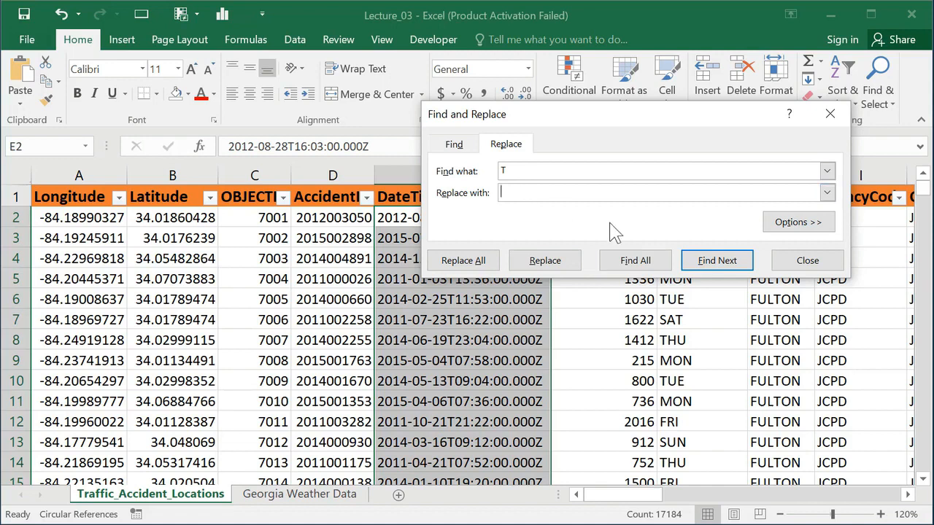
left_click(478, 265)
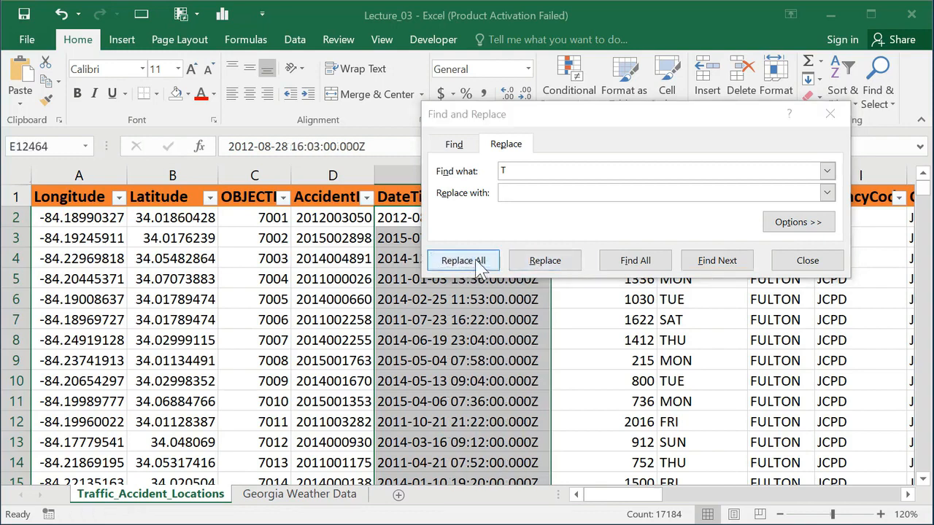
left_click(386, 355)
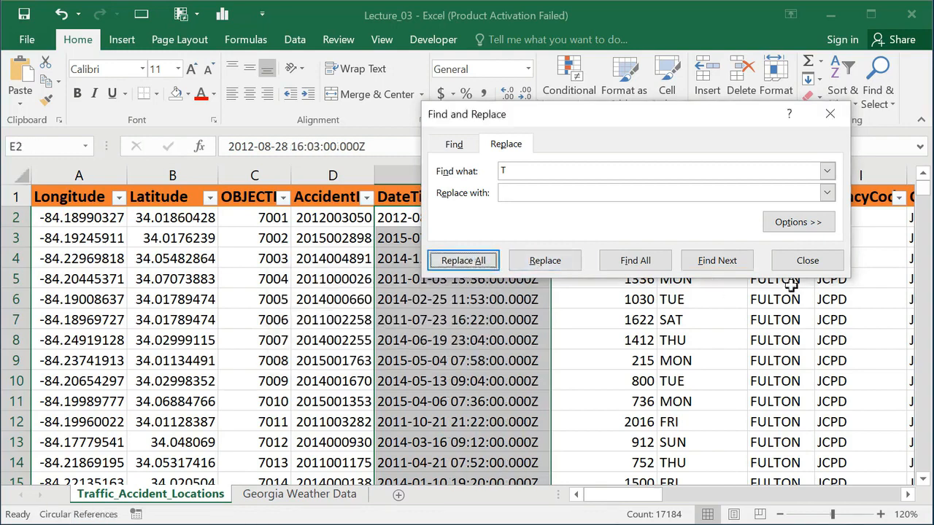
left_click(807, 261)
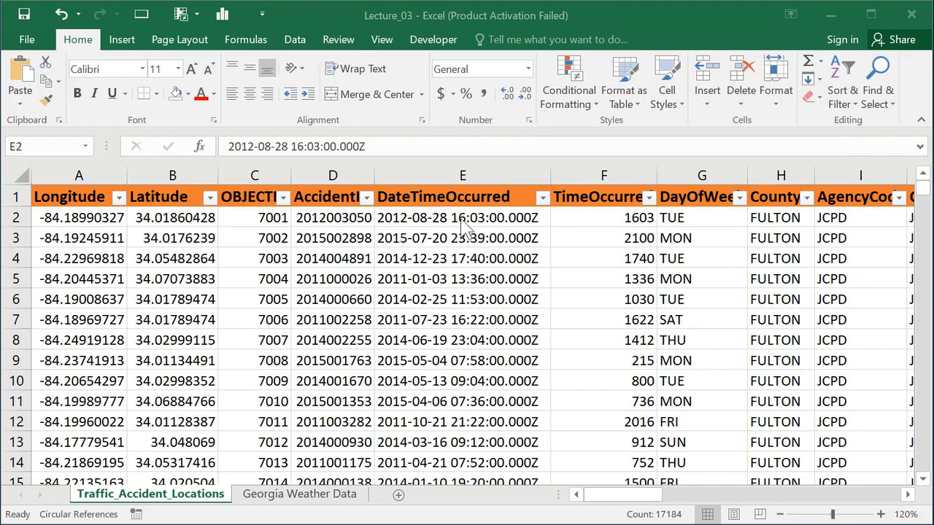
Step: Insert a new column between DateTimeOccurred and TimeOccurred and title it Date and Time
left_click(231, 146)
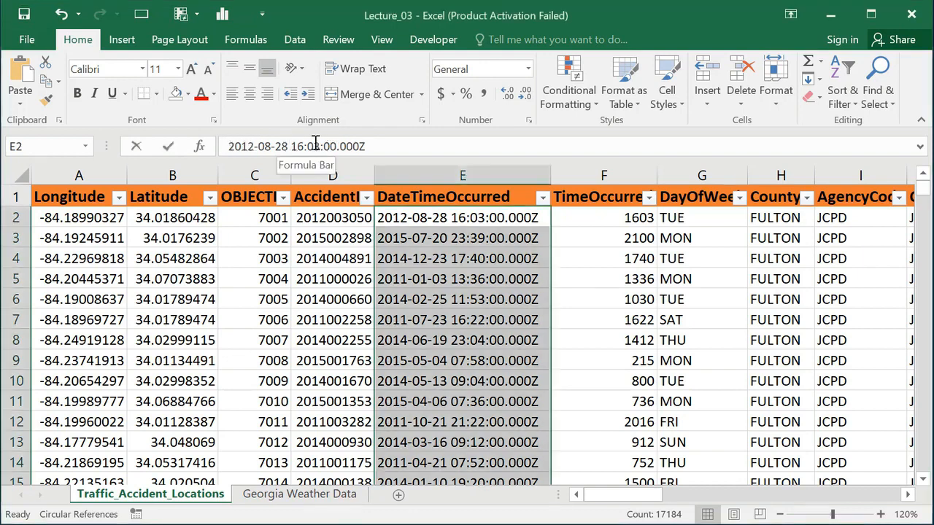
left_click_drag(317, 145, 230, 144)
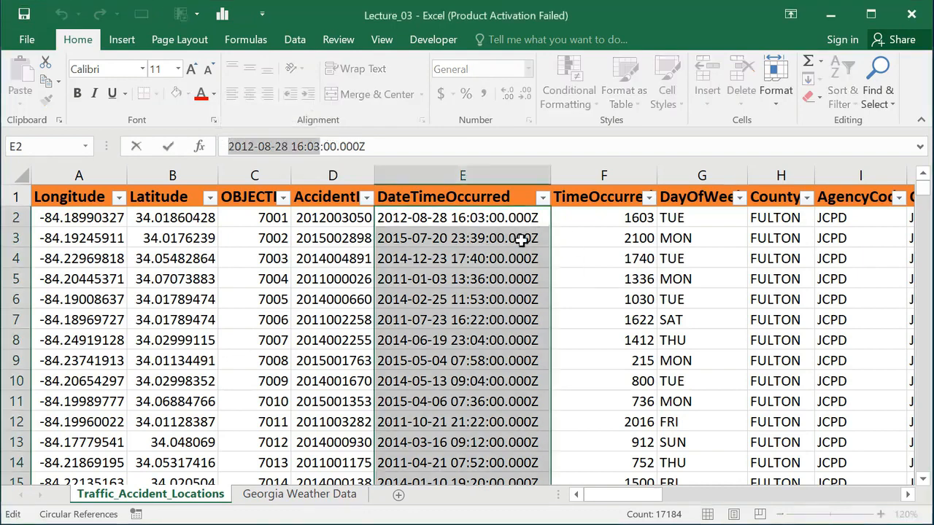
left_click(595, 170)
right_click(596, 175)
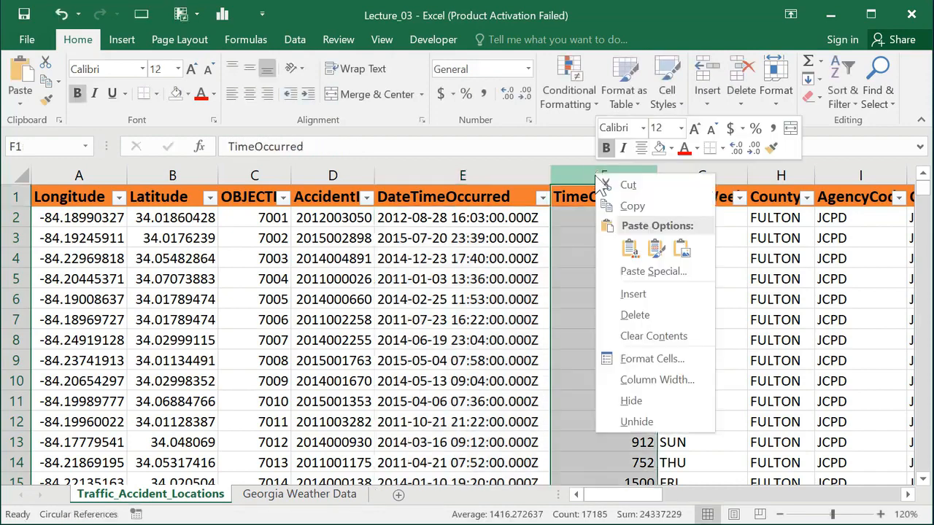
left_click(633, 294)
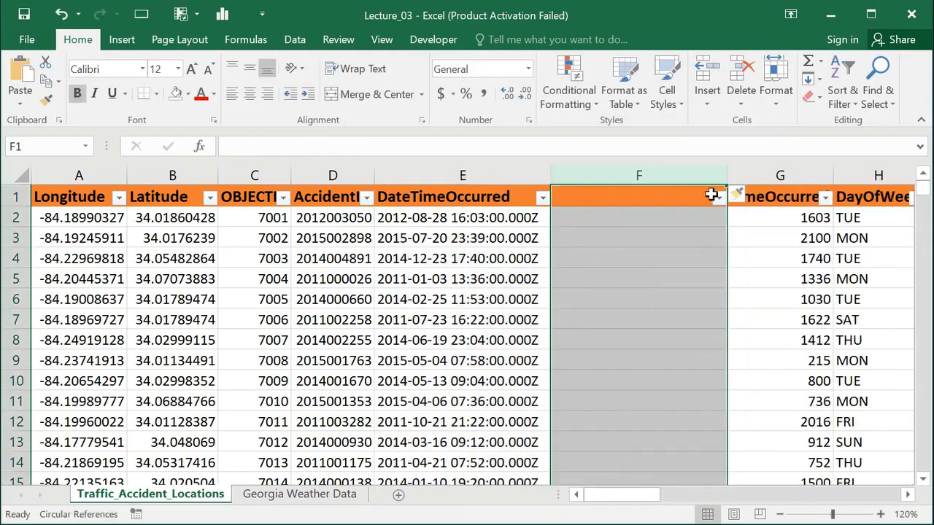
left_click(625, 199)
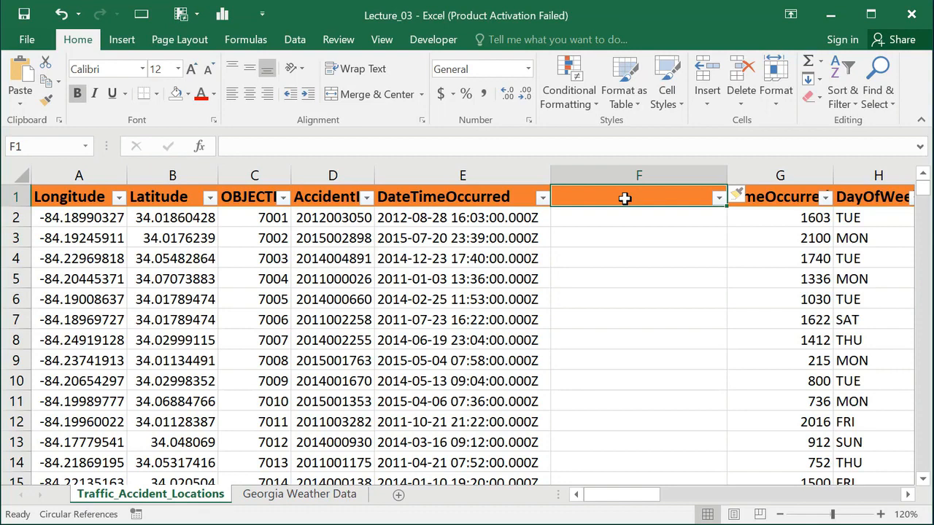
type("Date ")
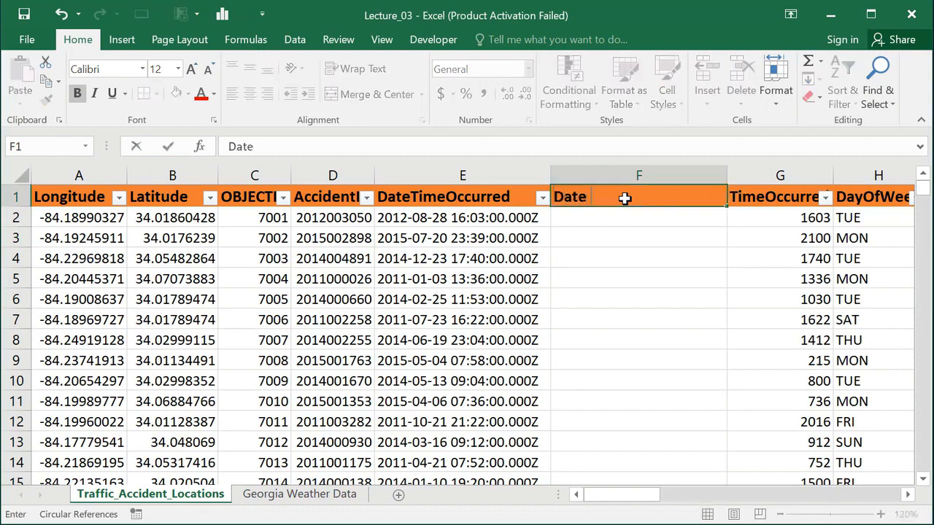
type("and Time")
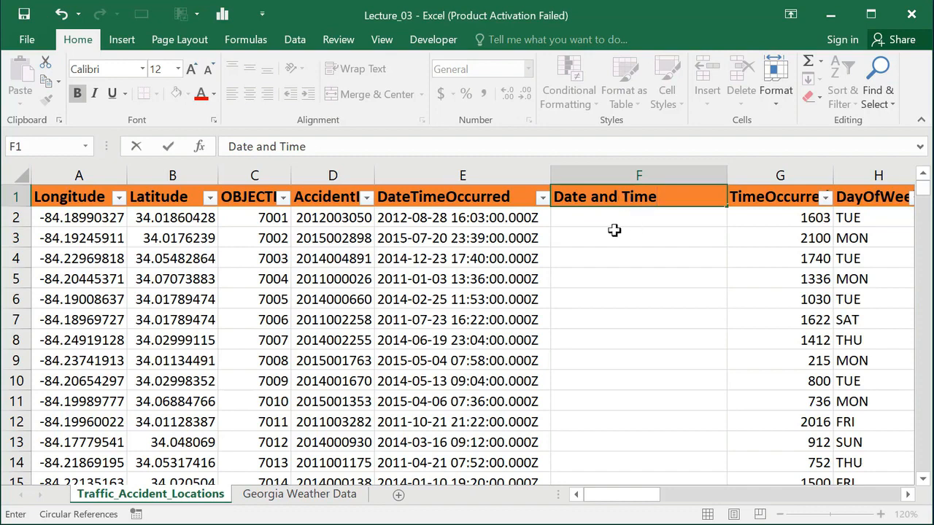
Step: Enter =LEFT(E2,16) in F2 to extract the date and time without the trailing :00.000Z
left_click(573, 213)
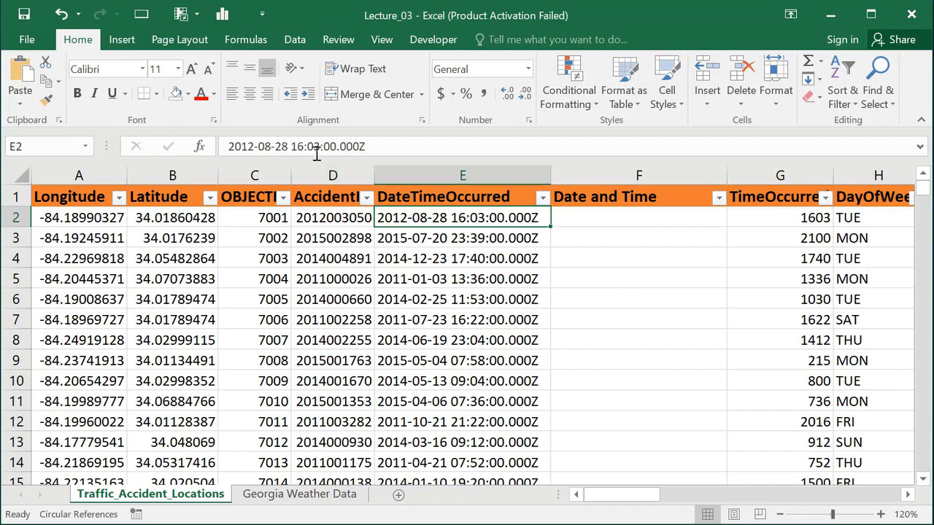
left_click_drag(322, 146, 364, 146)
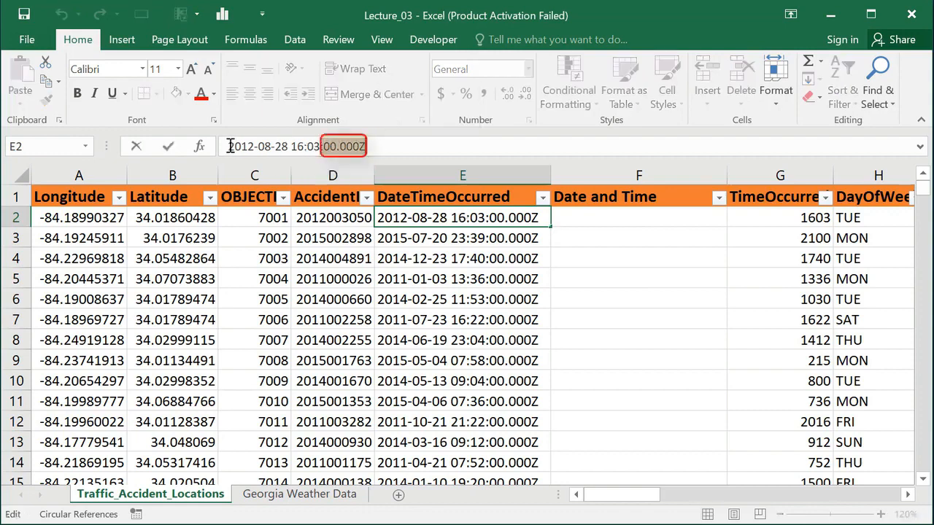
left_click_drag(230, 146, 322, 146)
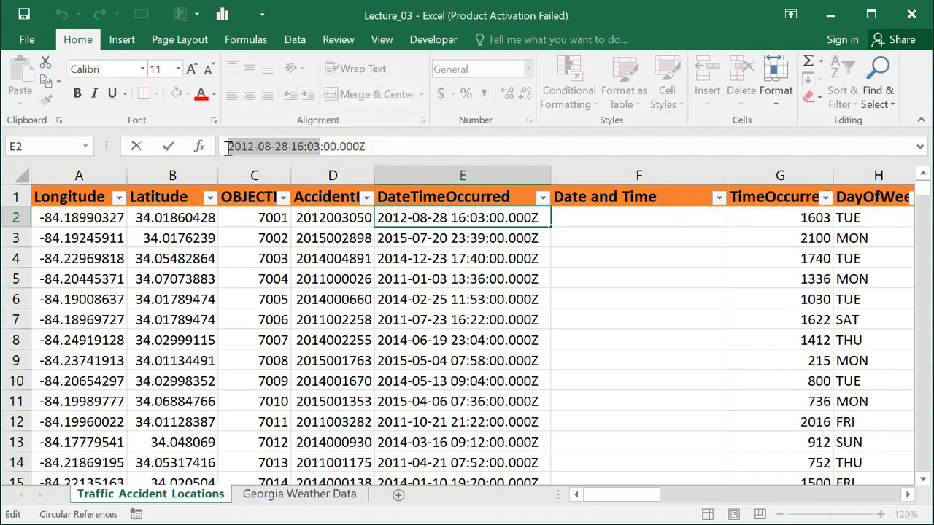
left_click(574, 217)
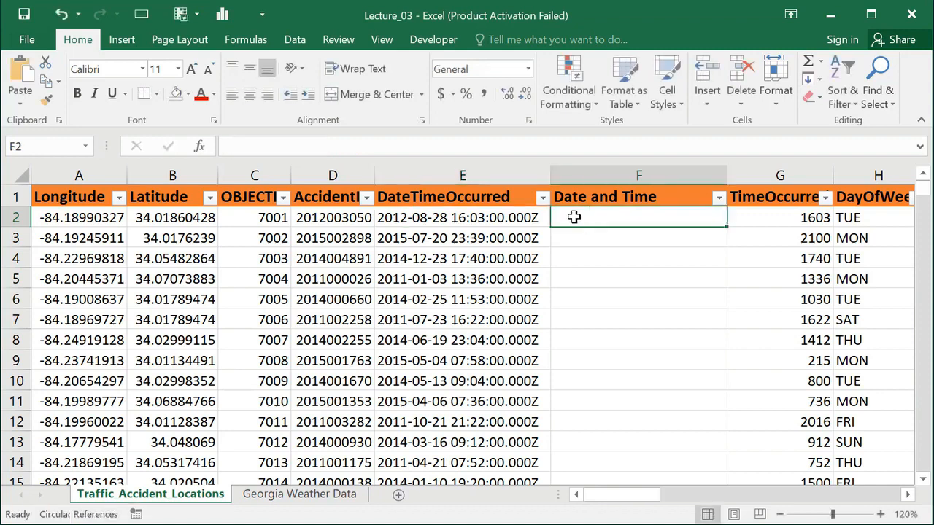
type("=")
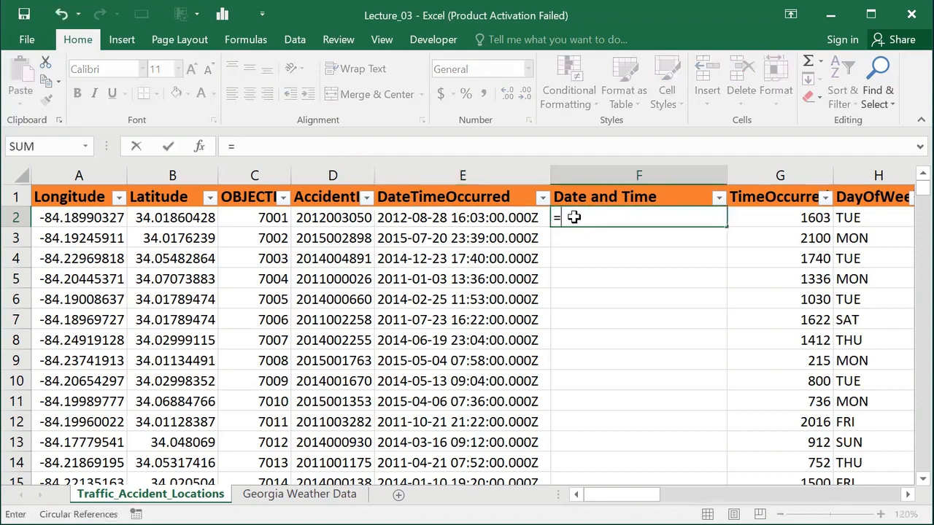
type("Le")
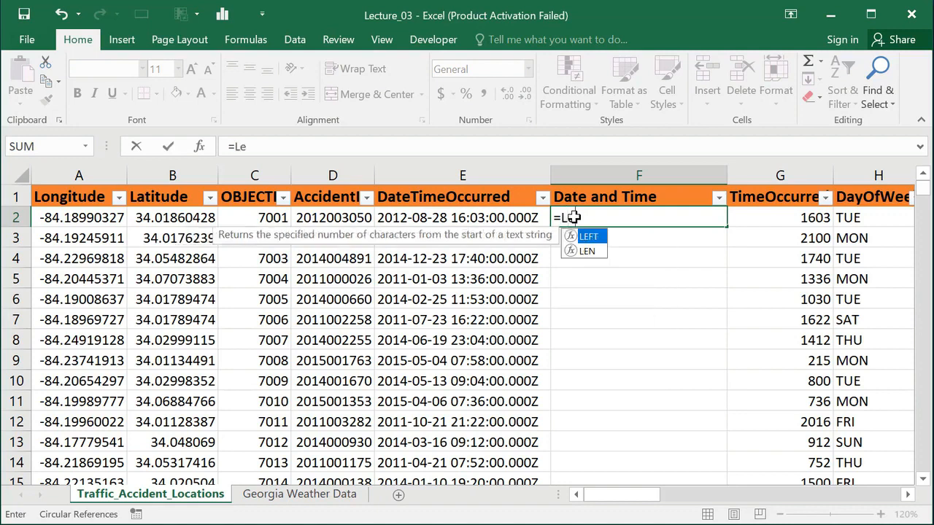
type("f")
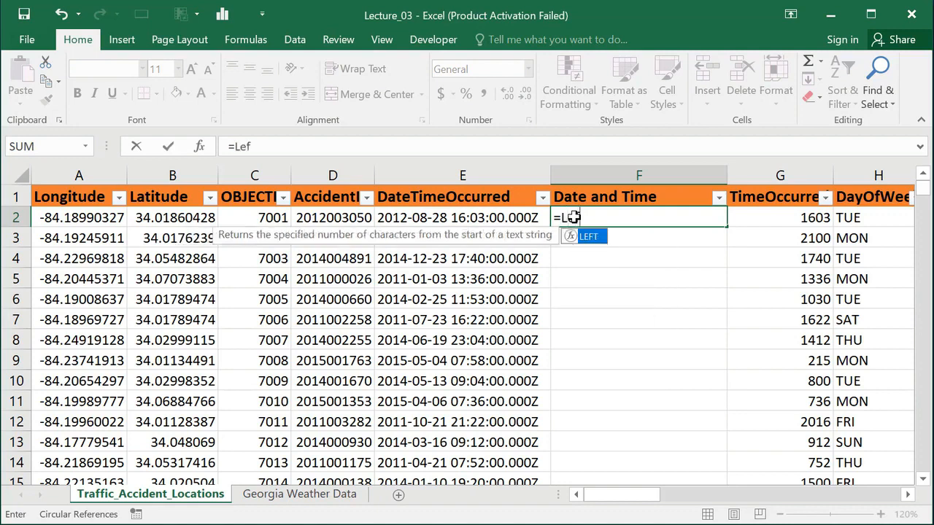
double_click(588, 236)
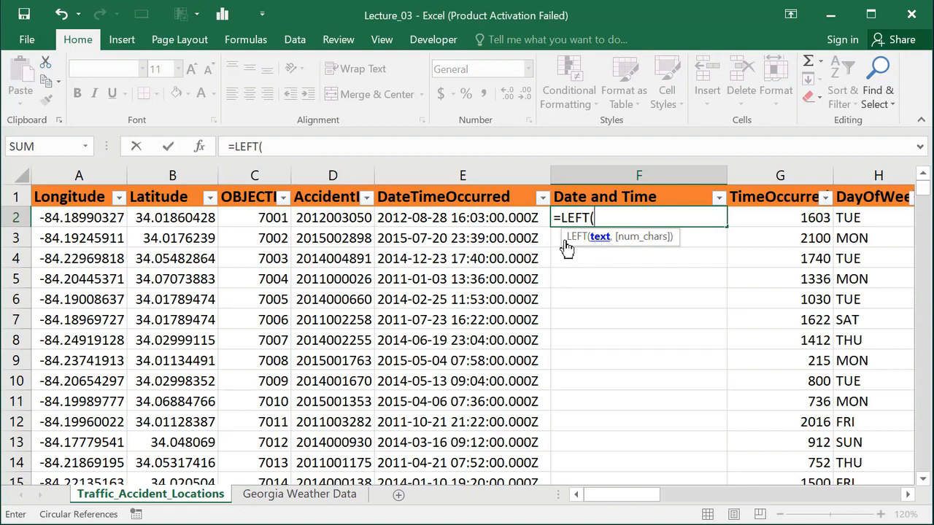
left_click(453, 218)
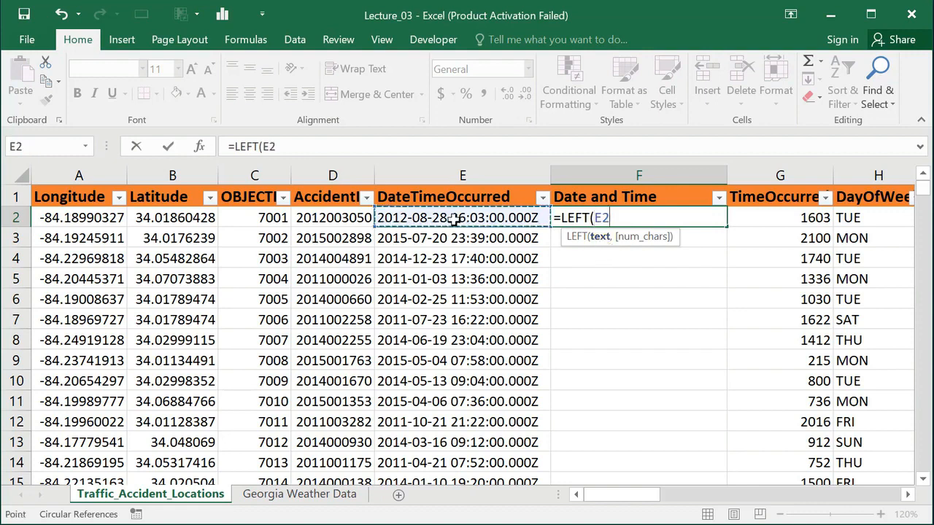
type(",")
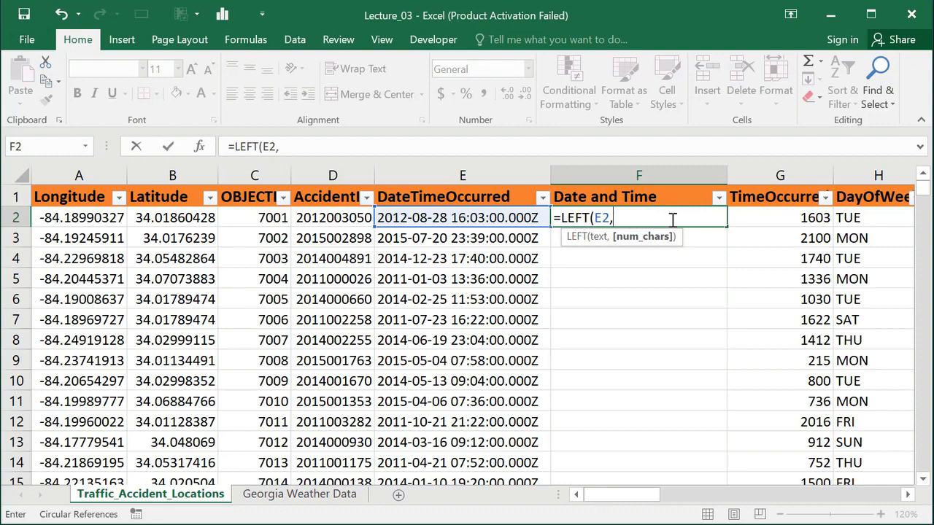
type("6)")
key("Return")
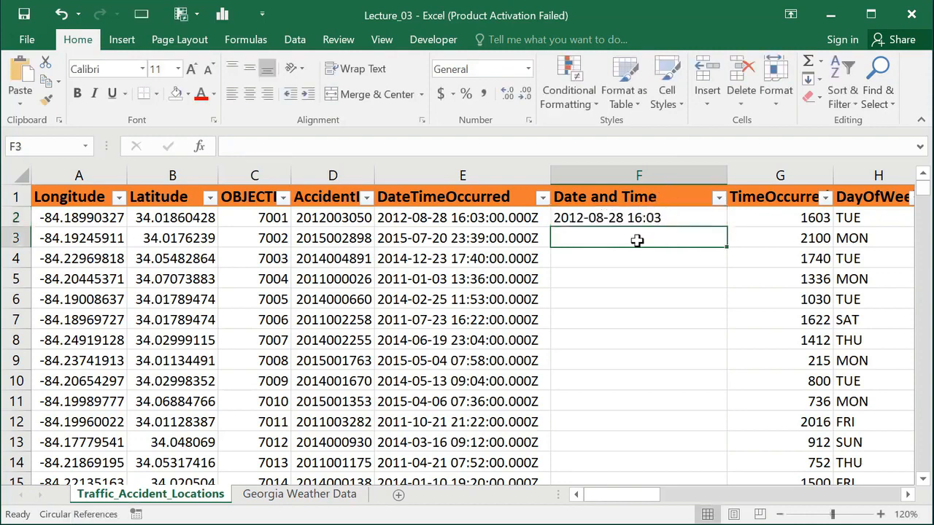
Step: Check the LEFT result in F2 against E2, and fill the formula down the whole Date and Time column
left_click(387, 217)
left_click_drag(227, 145, 319, 144)
left_click(652, 230)
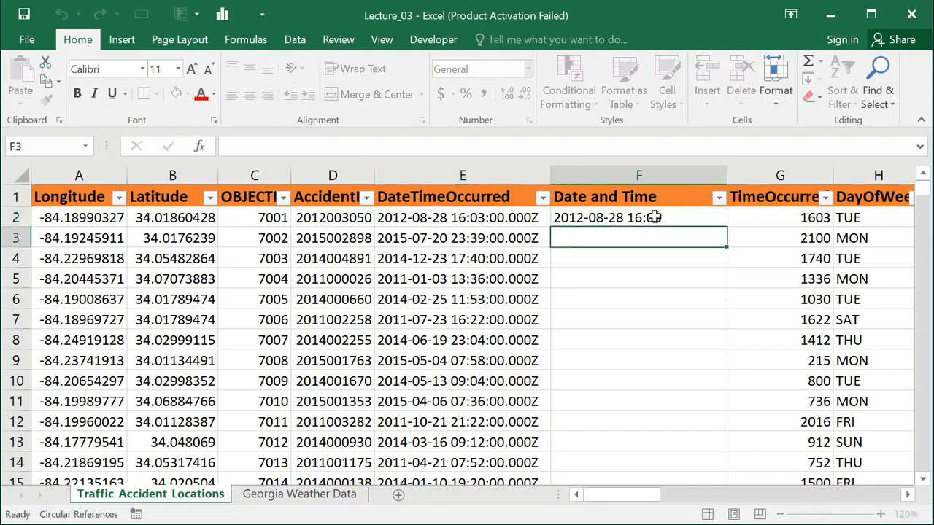
left_click(652, 214)
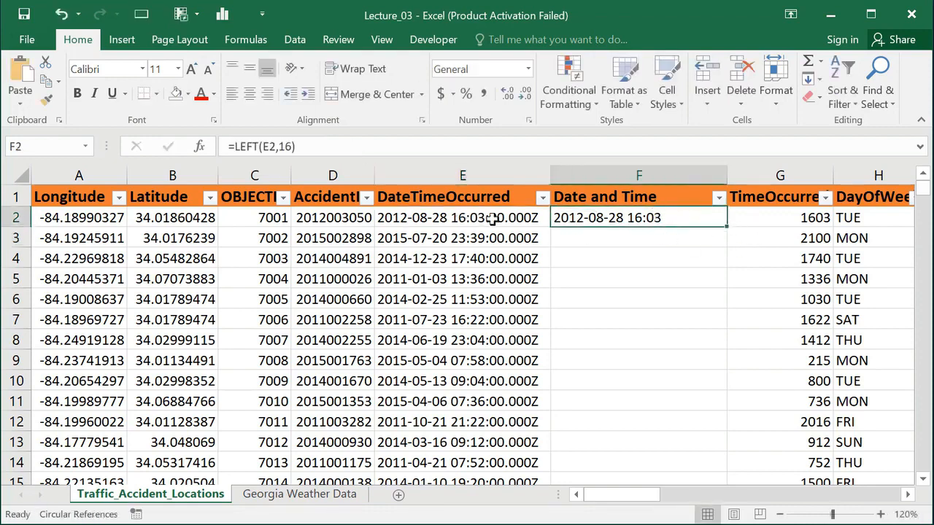
double_click(727, 227)
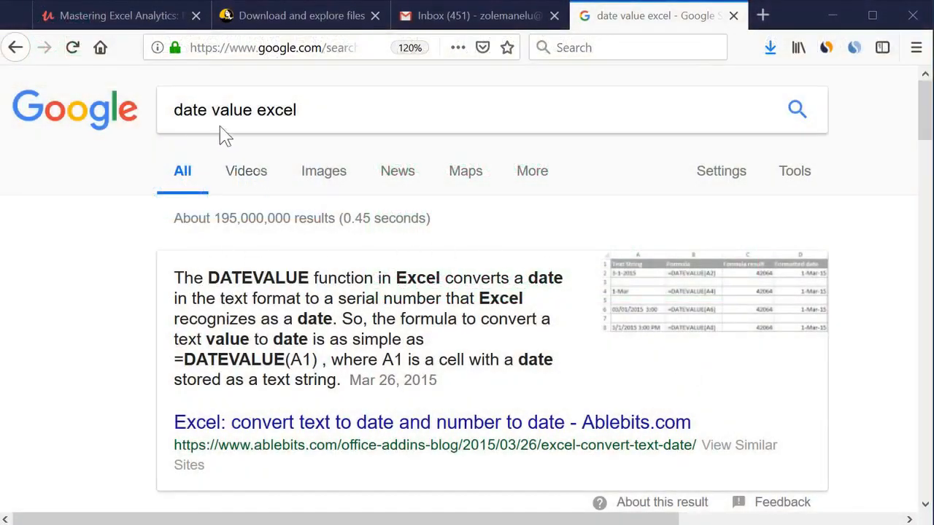
Step: Review the Google search for "date value excel" in the browser, and check the formulas in F2 and F5 of the Lecture_04 workbook in Excel
left_click_drag(176, 110, 313, 109)
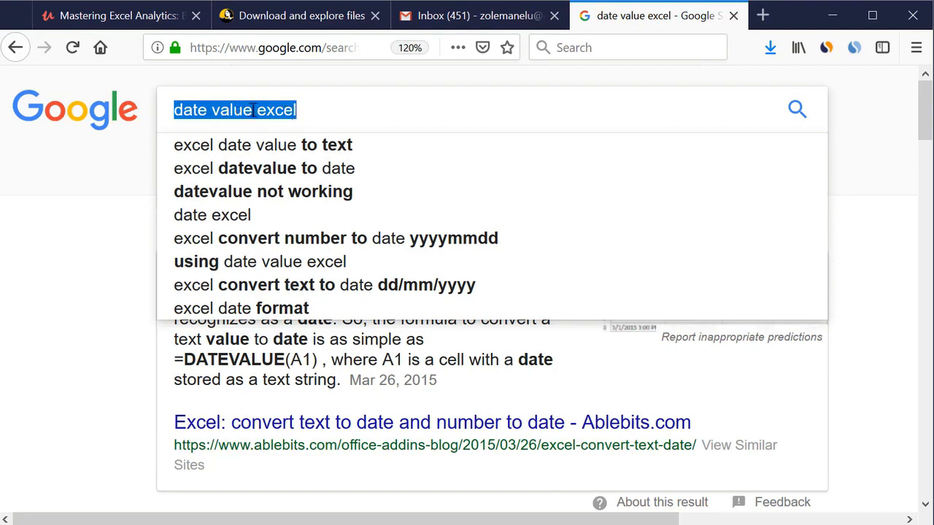
left_click(302, 109)
left_click_drag(226, 109, 162, 109)
left_click(145, 164)
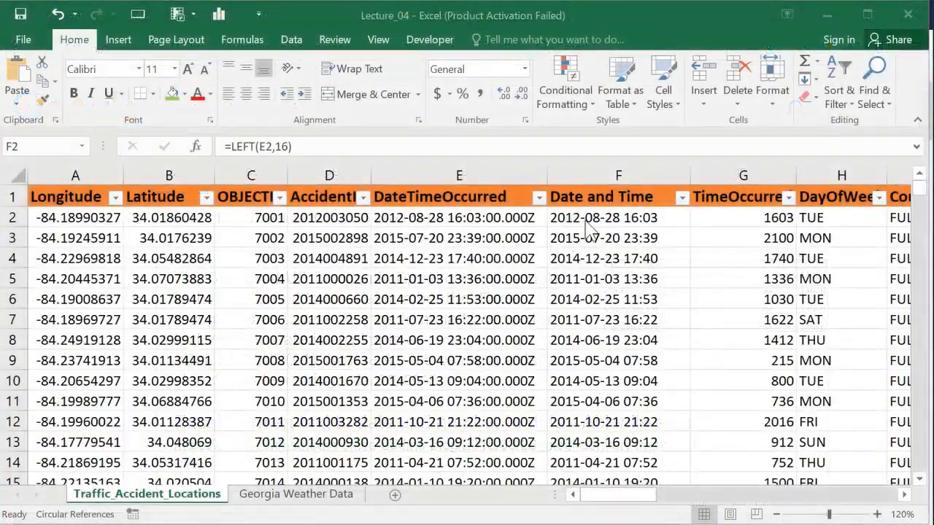
left_click(589, 217)
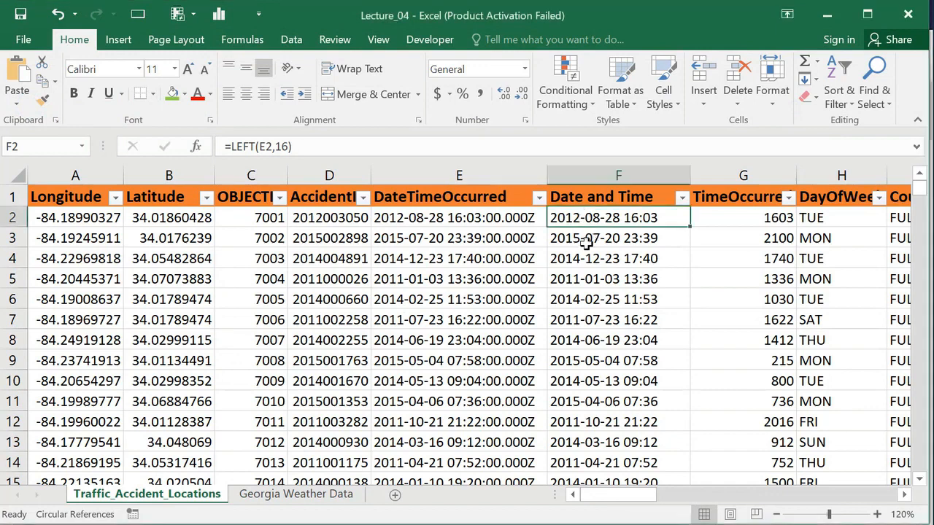
left_click(586, 281)
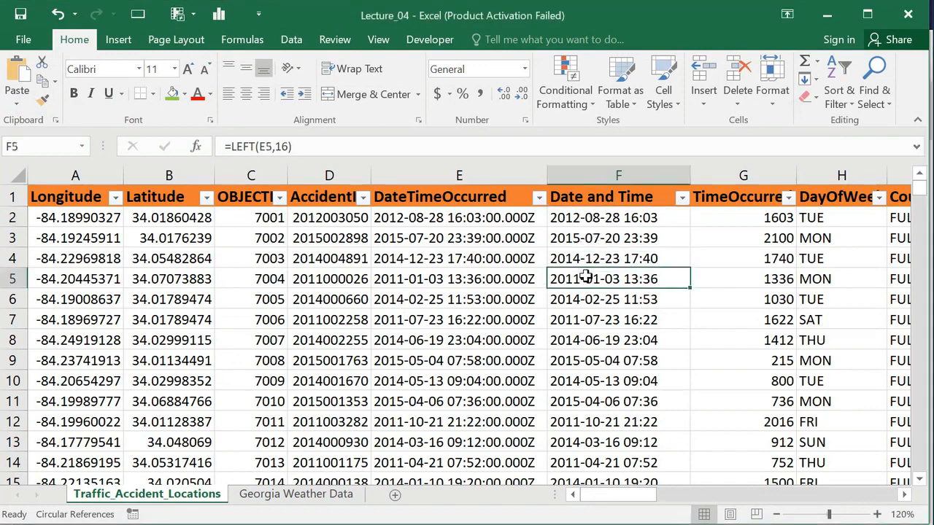
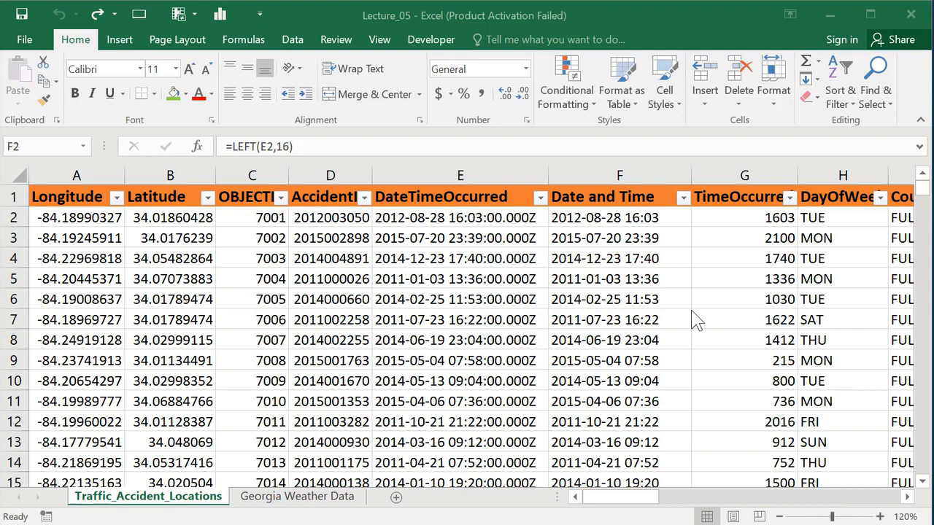
Step: Insert a blank column between the Date and Time and TimeOccurred columns
left_click(732, 169)
right_click(730, 171)
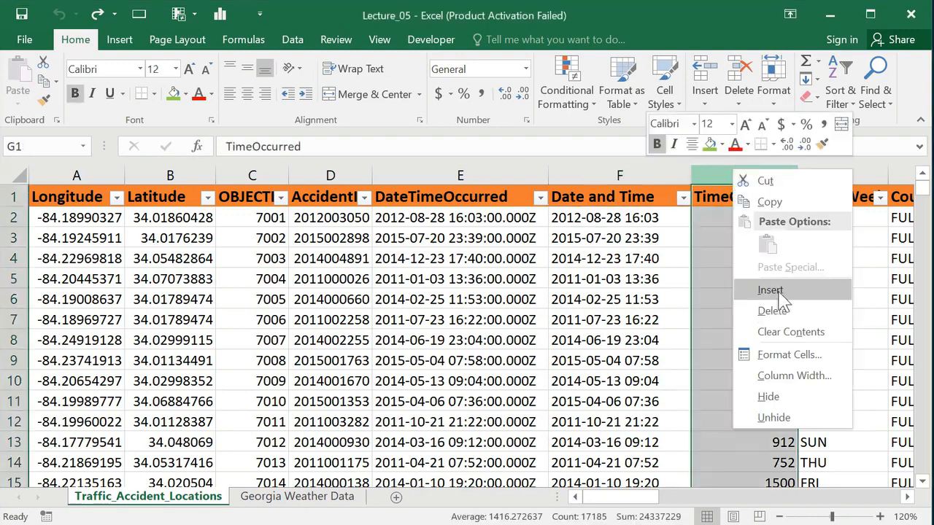
left_click(781, 296)
left_click(744, 254)
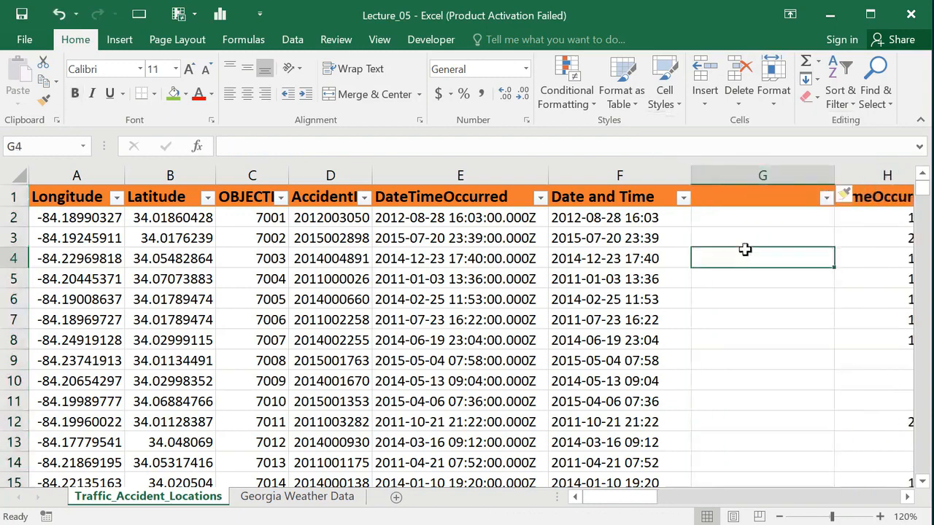
Step: Enter =NOW() in G2 of the blank column to get the current date and time
left_click(739, 213)
type("=")
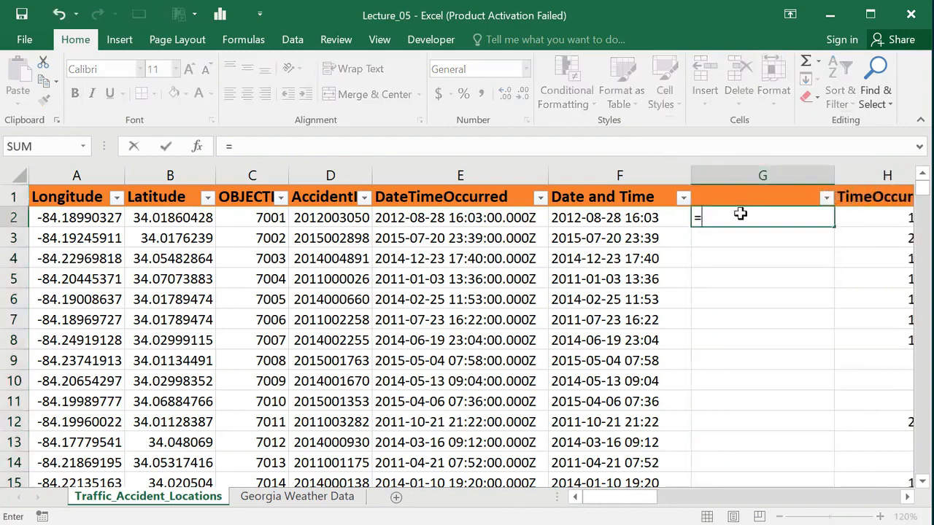
type("Now")
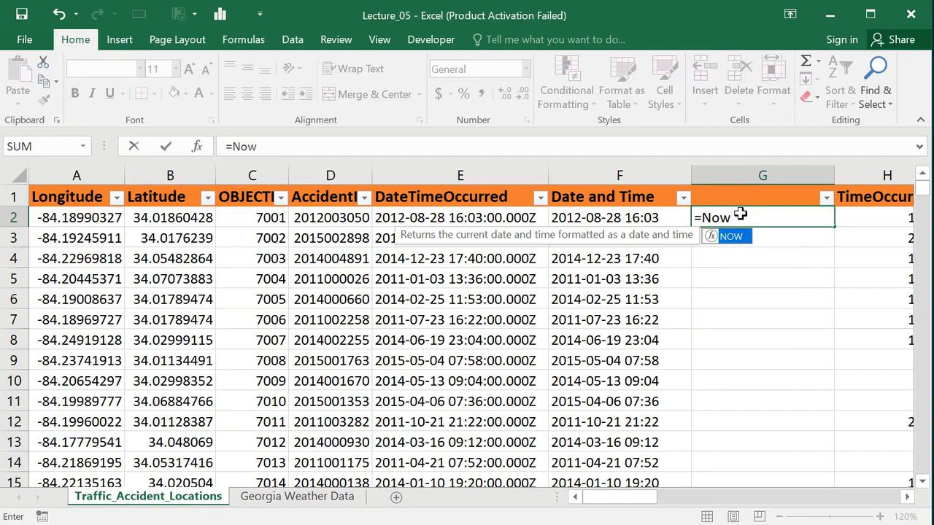
type("(")
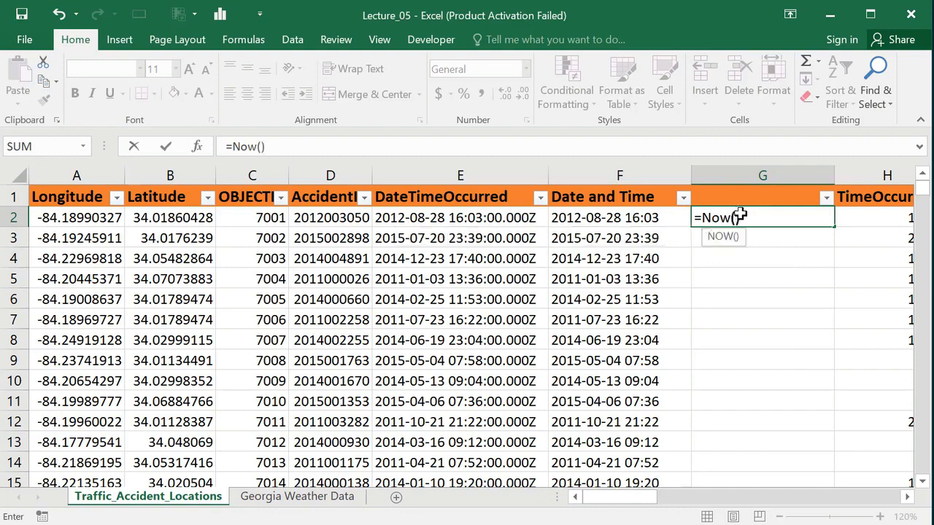
type(")")
key("Return")
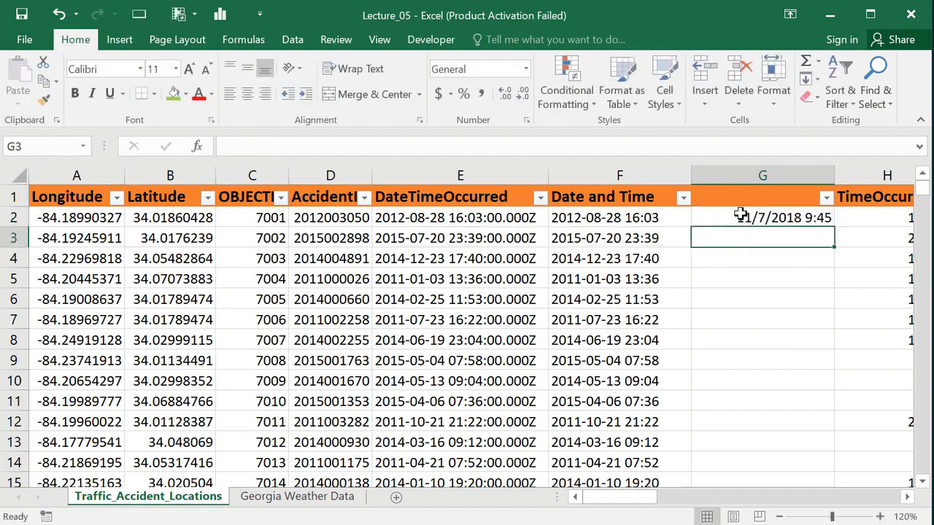
Step: Format G2 with the Date category's 3/14/12 1:30 PM type
left_click(741, 213)
right_click(740, 213)
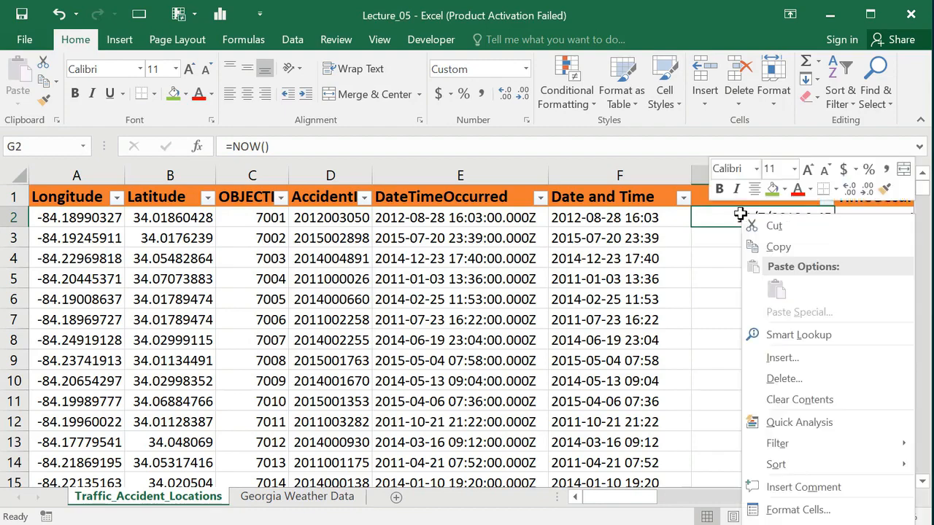
left_click(784, 511)
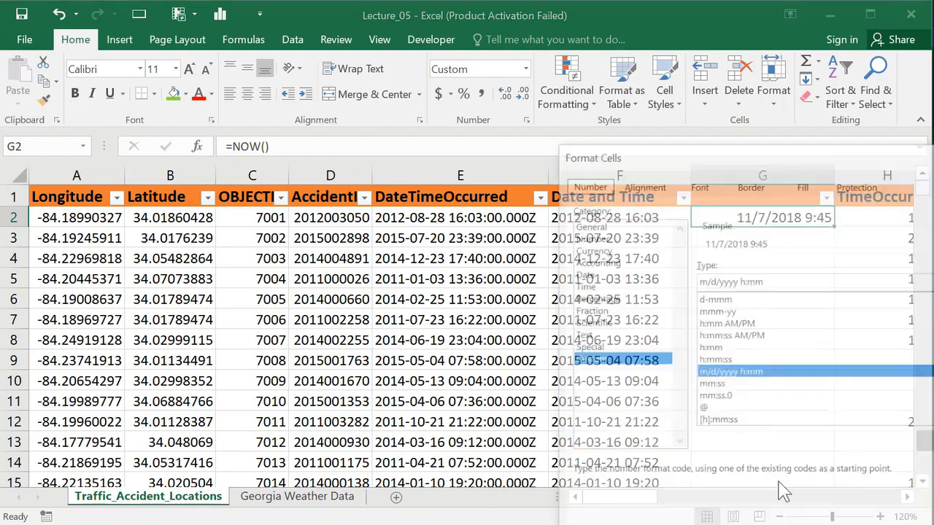
left_click_drag(653, 156, 358, 59)
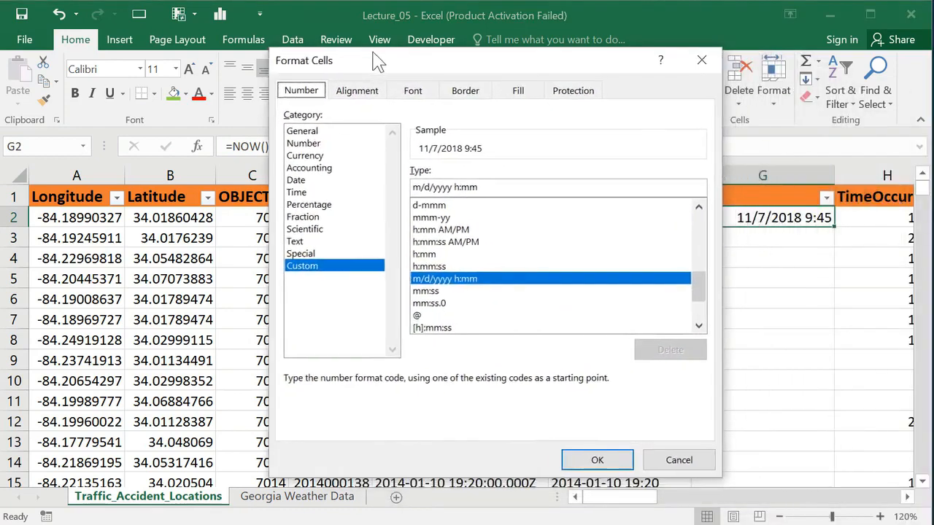
left_click(296, 181)
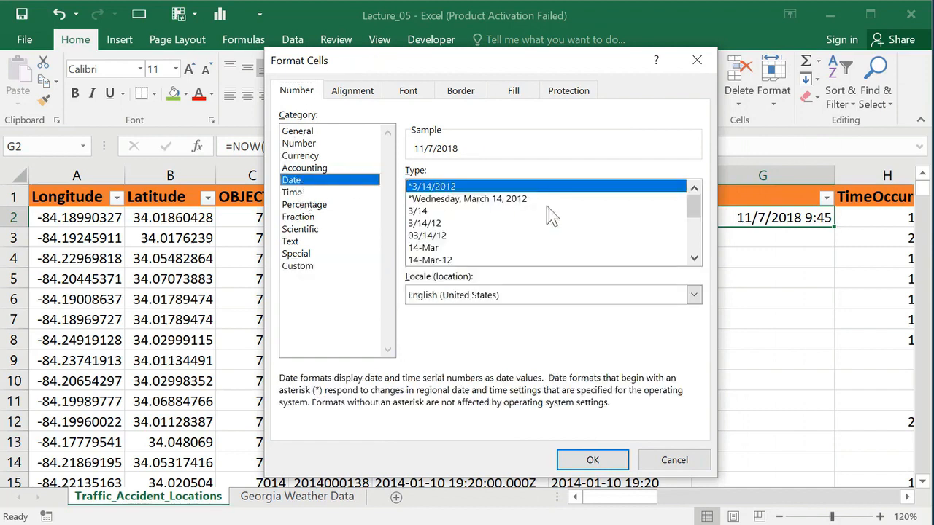
left_click_drag(693, 208, 693, 235)
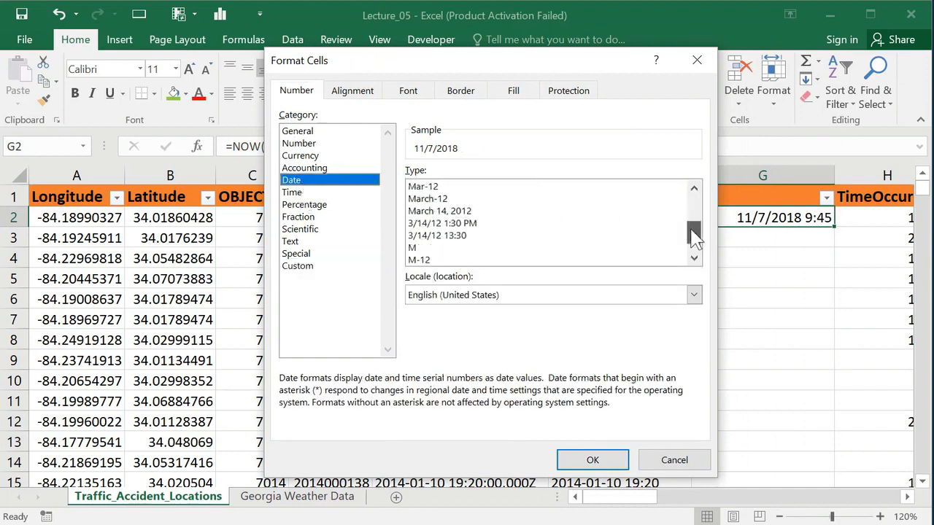
left_click(467, 224)
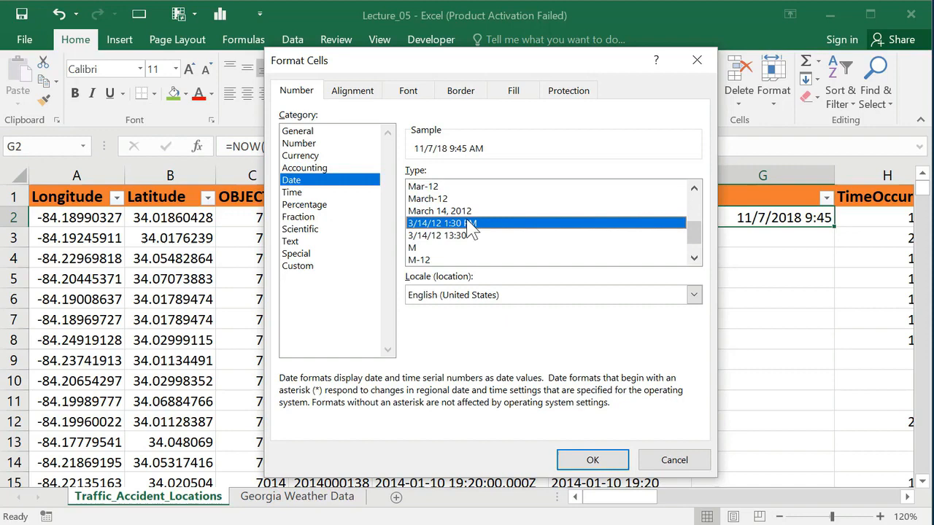
left_click(594, 460)
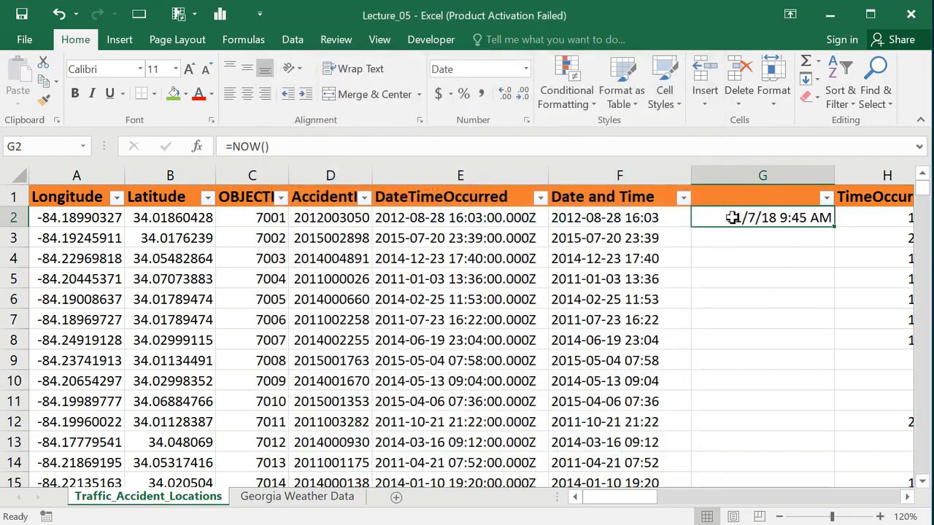
left_click(44, 81)
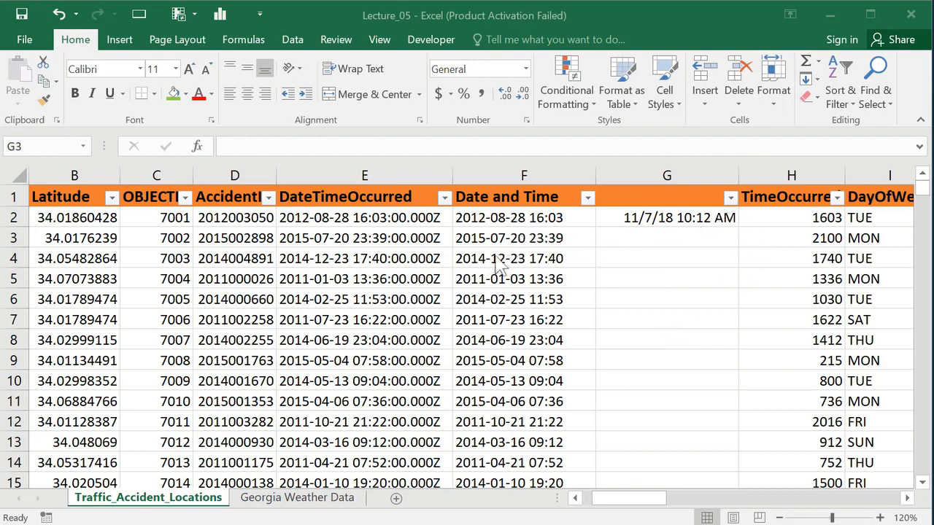
Step: Clear the NOW formula from G2 and title column G Year
left_click(684, 216)
key("Delete")
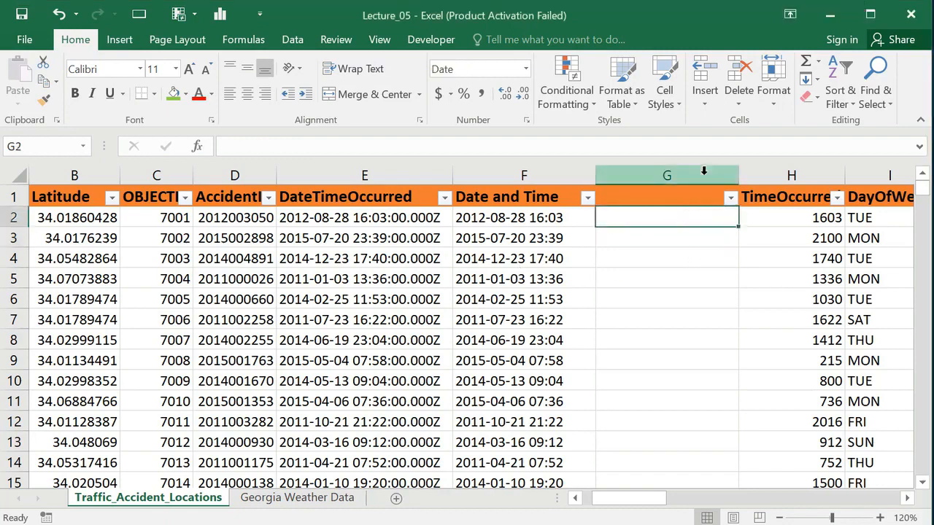
left_click(658, 195)
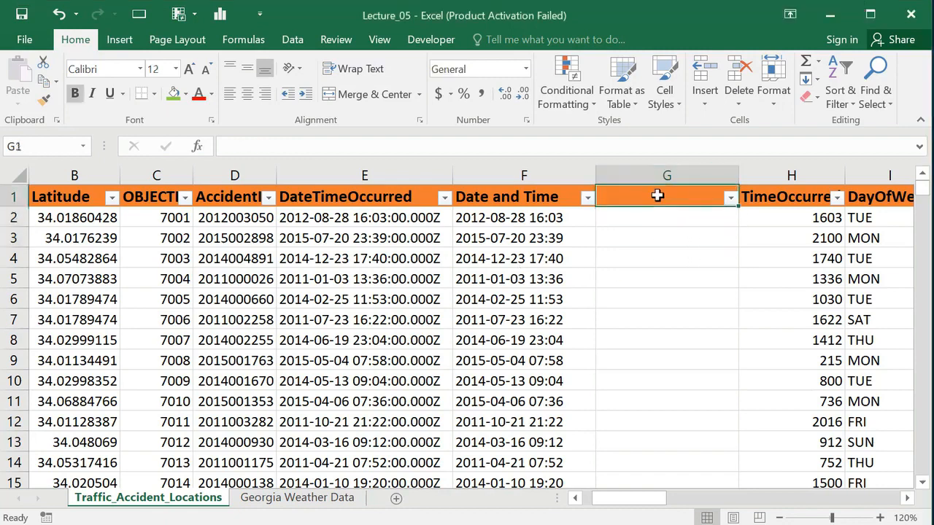
type("Year")
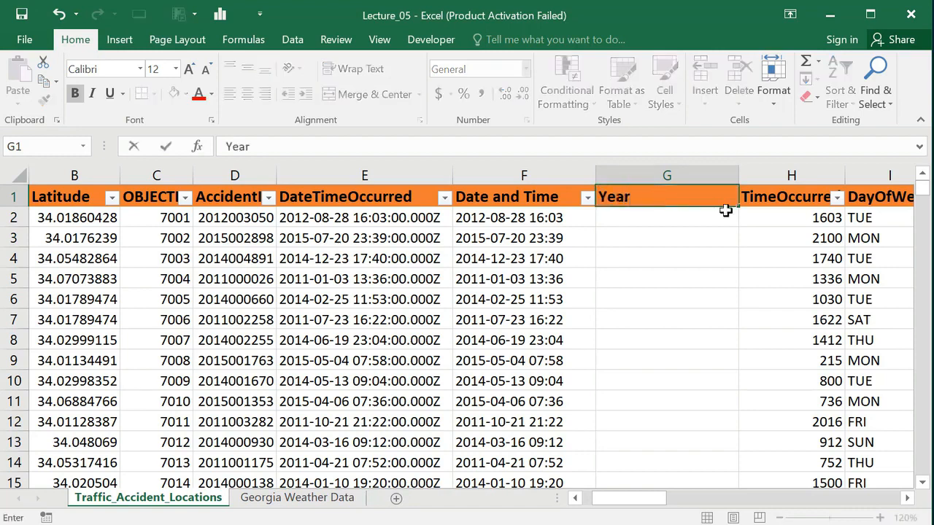
key("Return")
Step: Insert a column between Year and TimeOccurred and title it Month
left_click(748, 172)
right_click(750, 167)
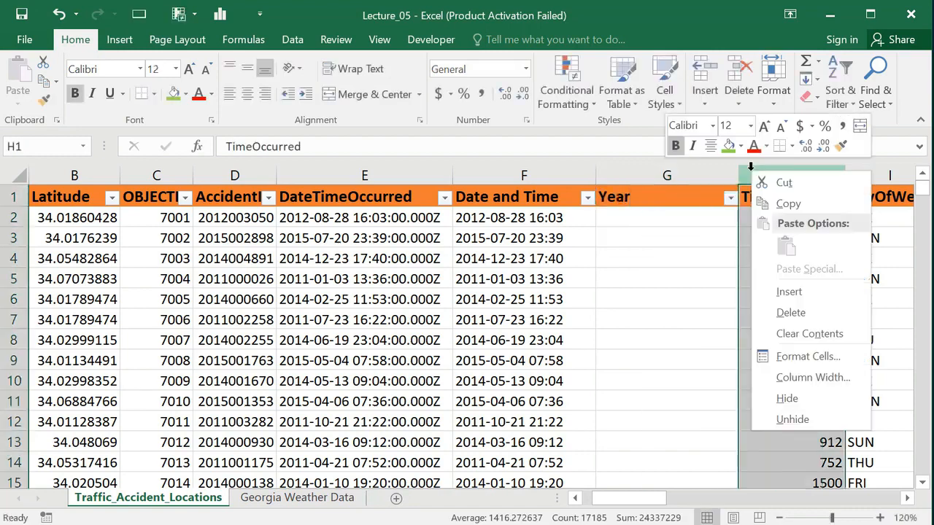
left_click(795, 292)
left_click(758, 195)
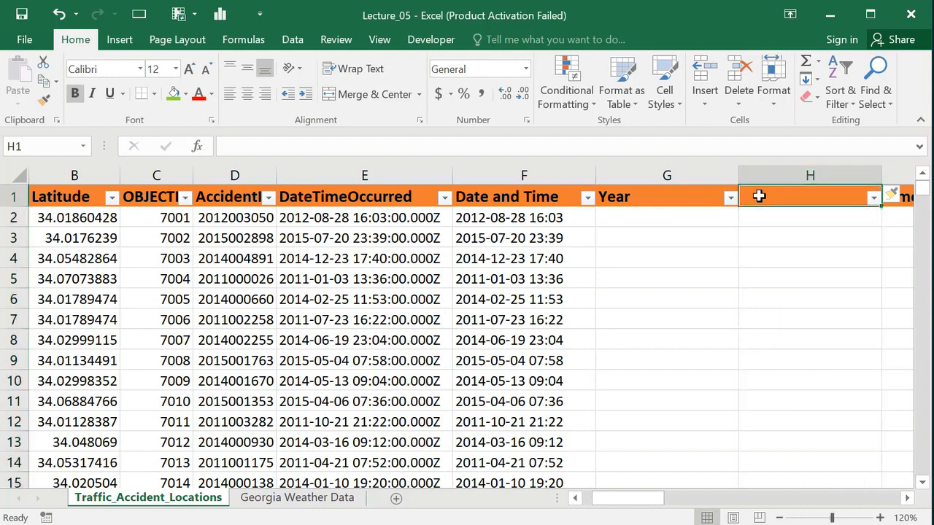
type("Month")
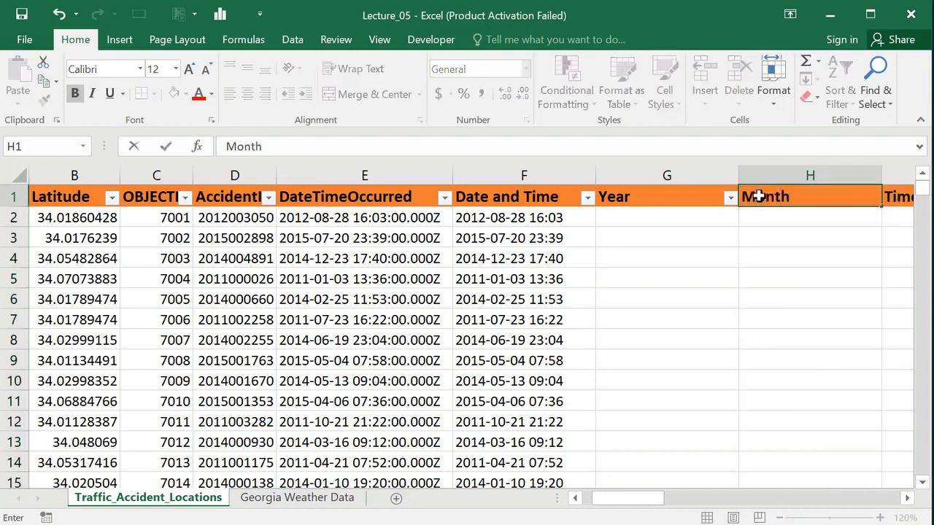
Step: Insert a column between Month and TimeOccurred and title it Day
left_click(893, 174)
right_click(894, 174)
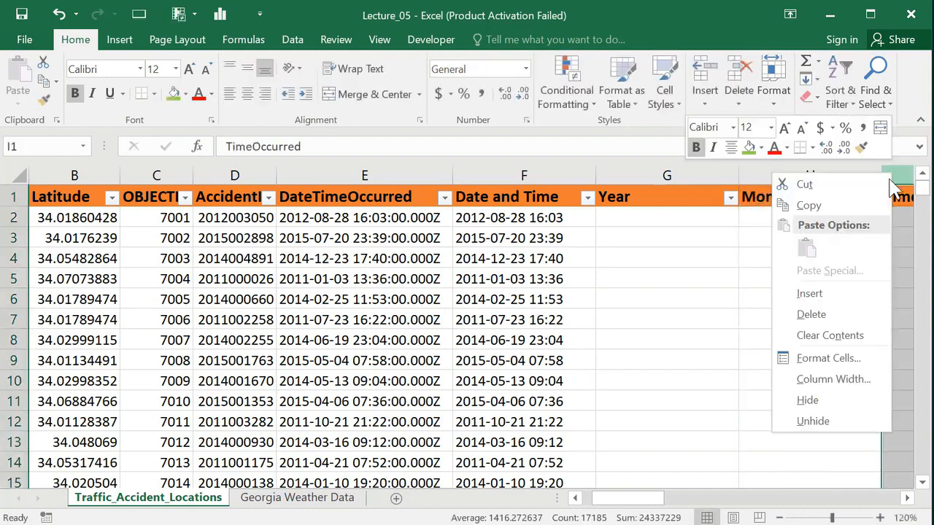
left_click(810, 294)
scroll(730, 263, "right", 3)
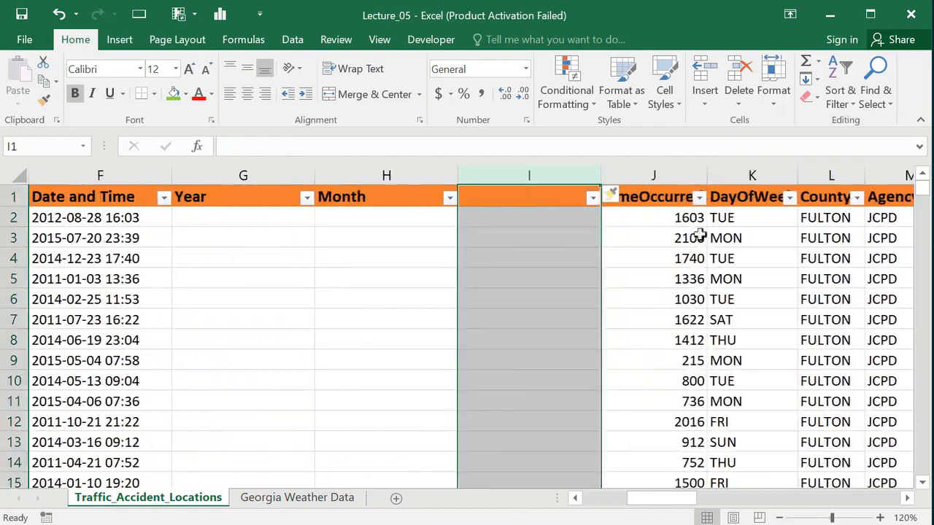
left_click(527, 197)
type("Day")
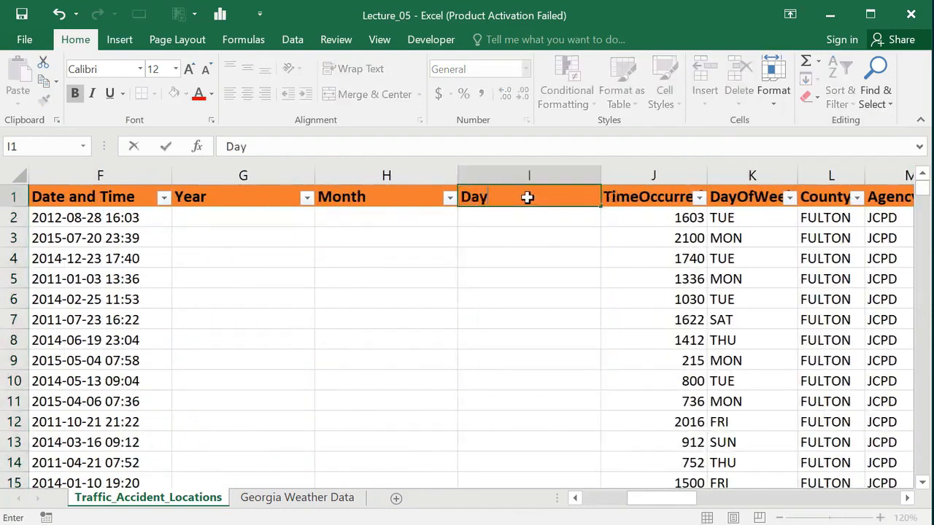
Step: Insert a column between Day and TimeOccurred and title it Minute
left_click(620, 175)
right_click(620, 175)
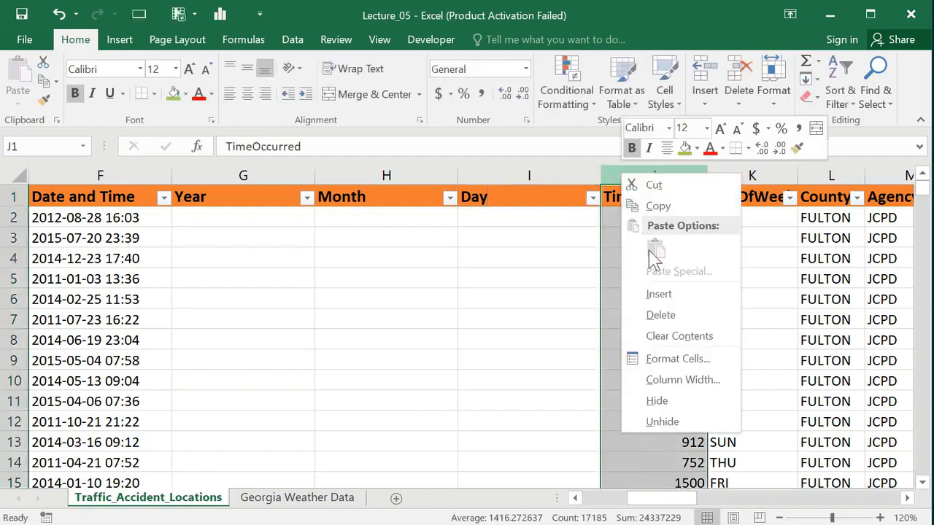
left_click(659, 293)
left_click(645, 194)
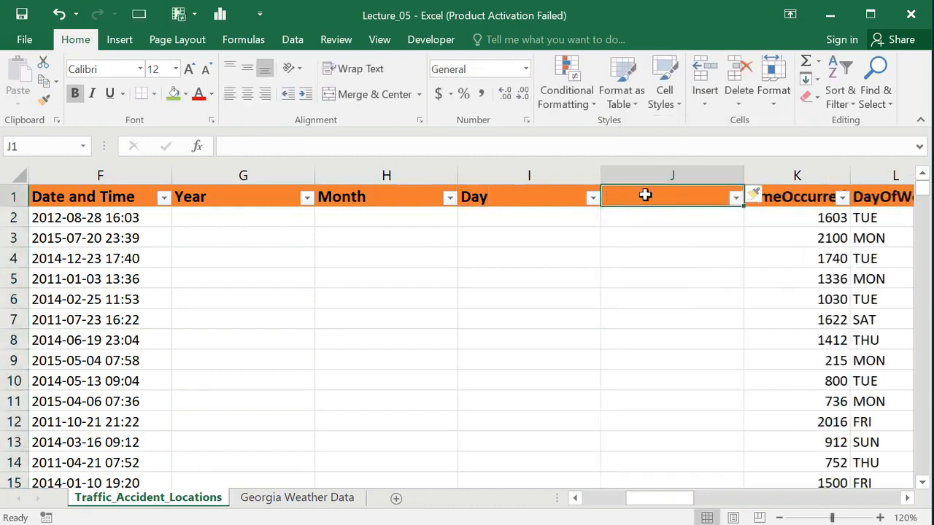
type("Minute")
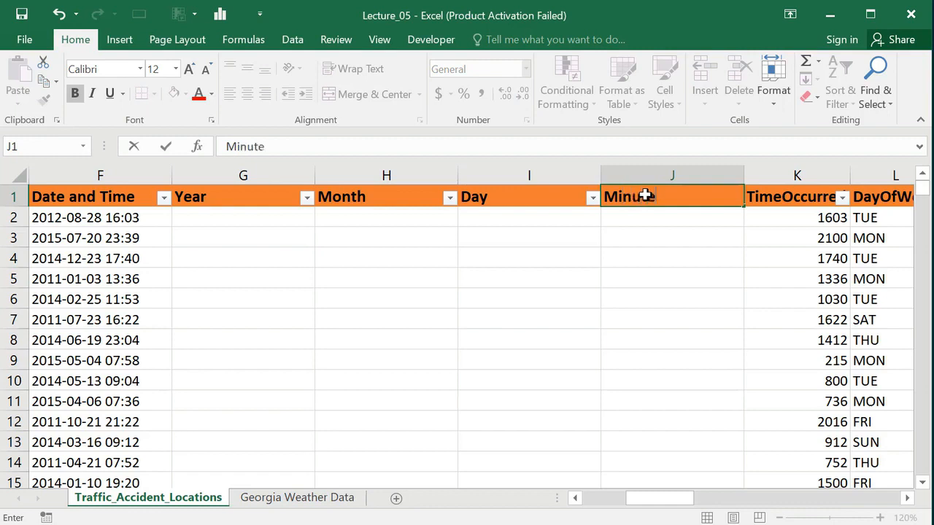
left_click(694, 280)
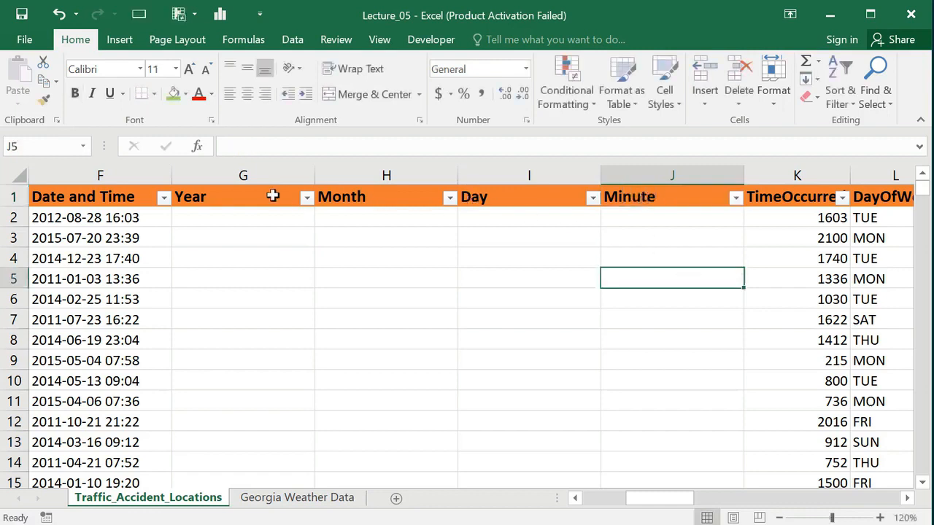
Step: Narrow the Year, Month, Day and Minute columns together to about half their width
left_click_drag(232, 169, 685, 176)
left_click_drag(314, 173, 248, 173)
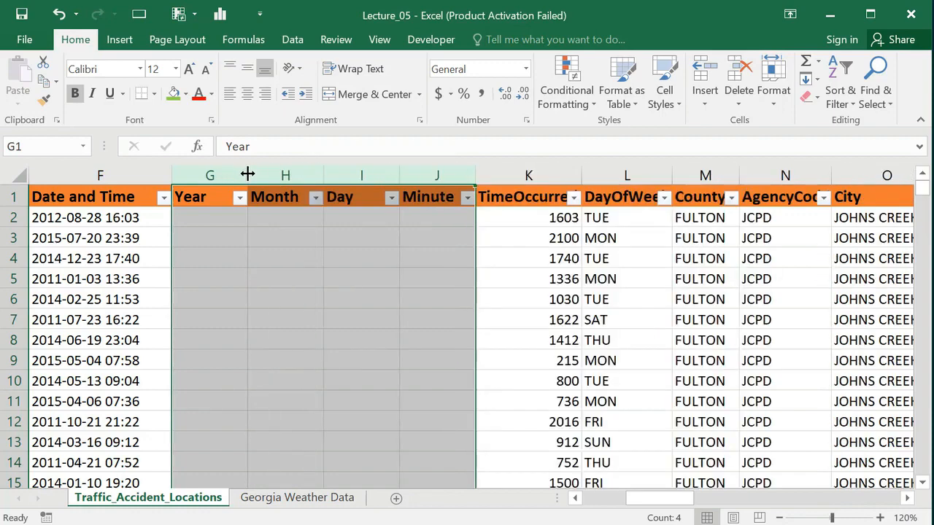
left_click(459, 325)
scroll(737, 394, "left", 2)
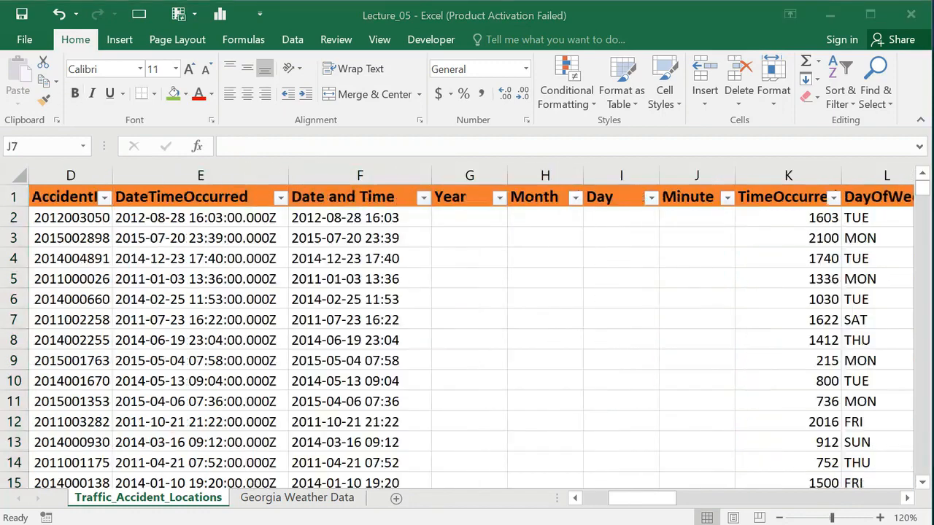
Step: Enter =YEAR(F2) in G2 to extract the year from the Date and Time value
left_click(454, 215)
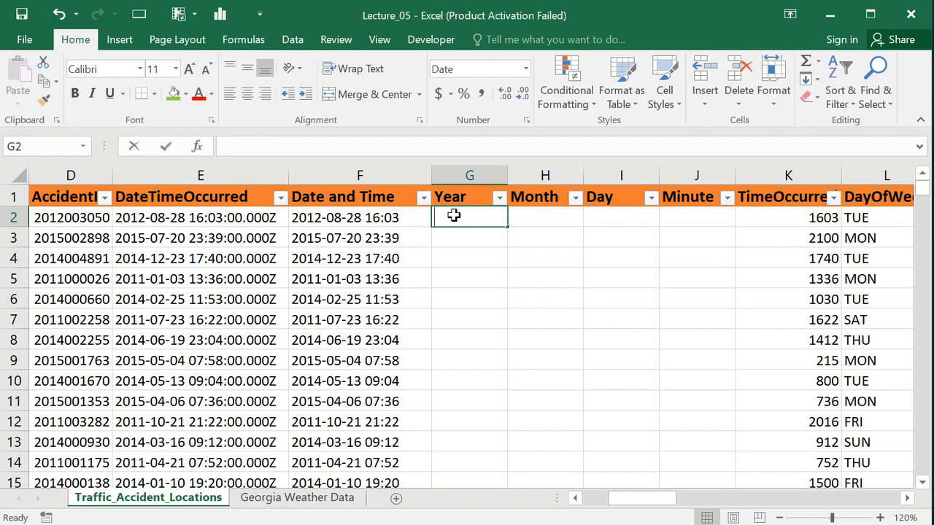
type("=Yea")
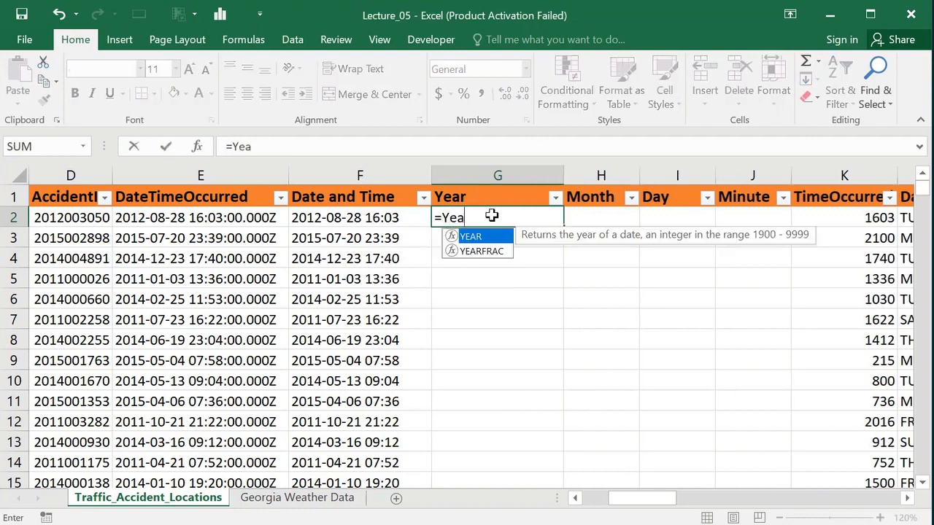
double_click(467, 237)
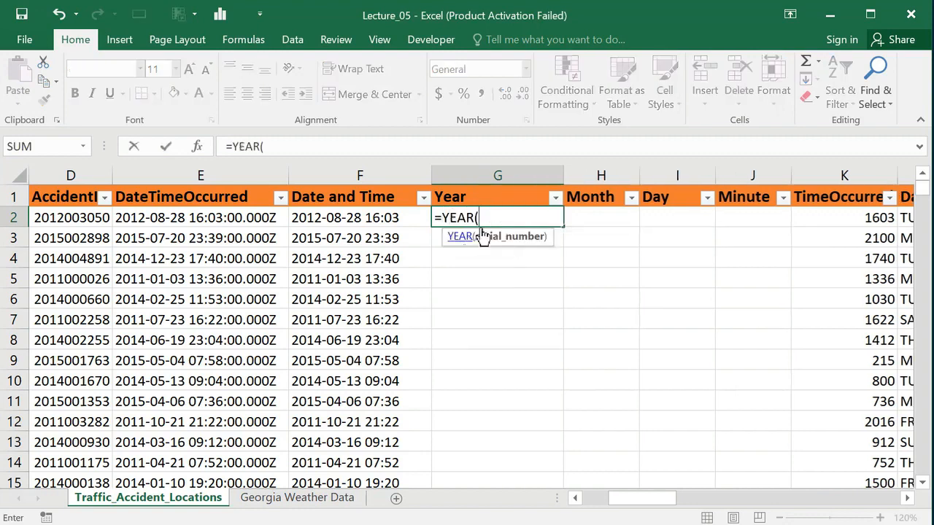
left_click(343, 221)
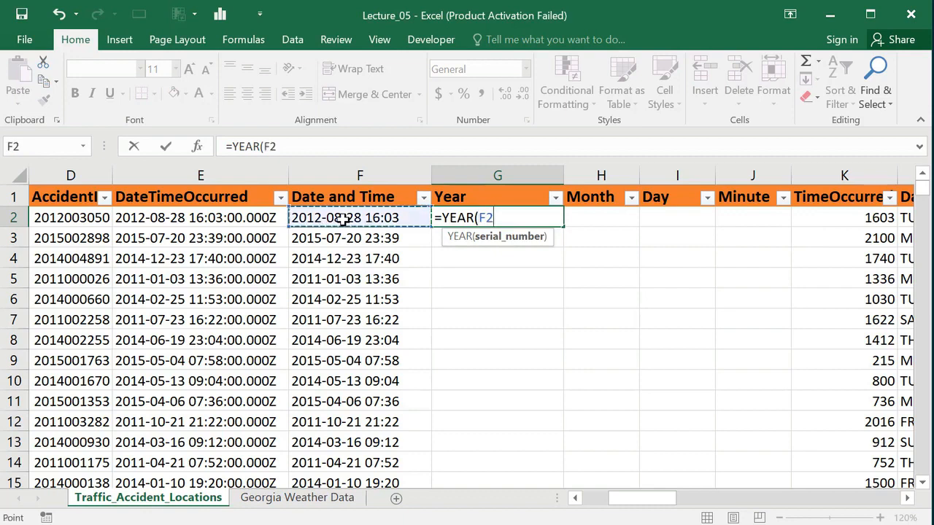
type(")")
key("Return")
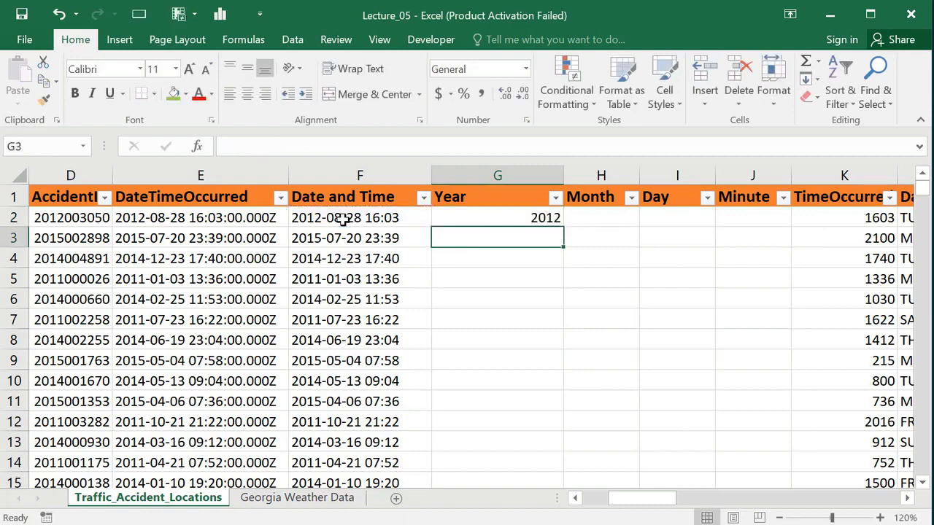
left_click(499, 216)
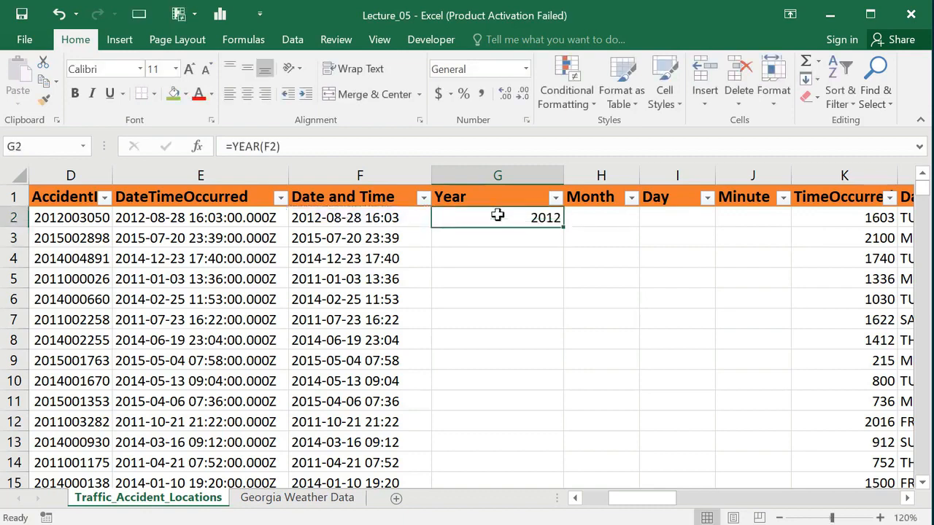
Step: Fill the G2 year formula down the whole Year column and narrow that column to about half its width
double_click(562, 227)
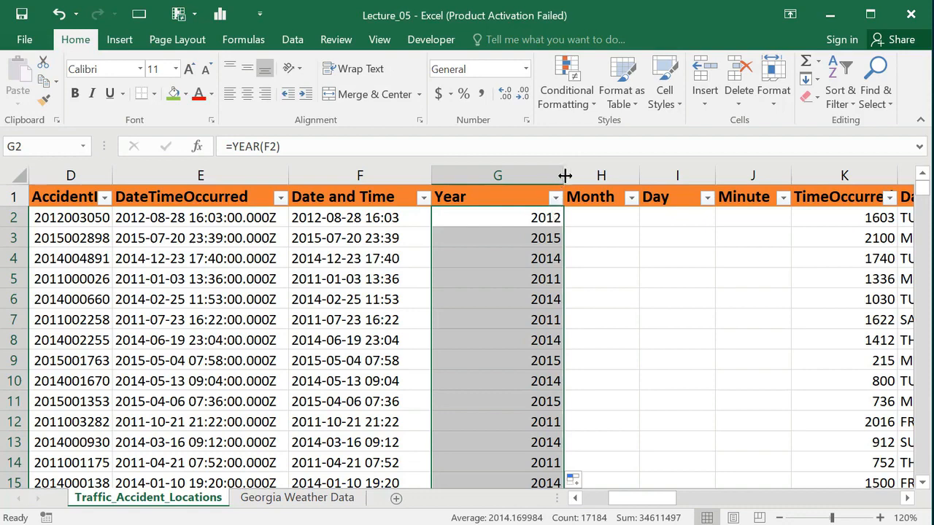
left_click_drag(563, 175, 501, 174)
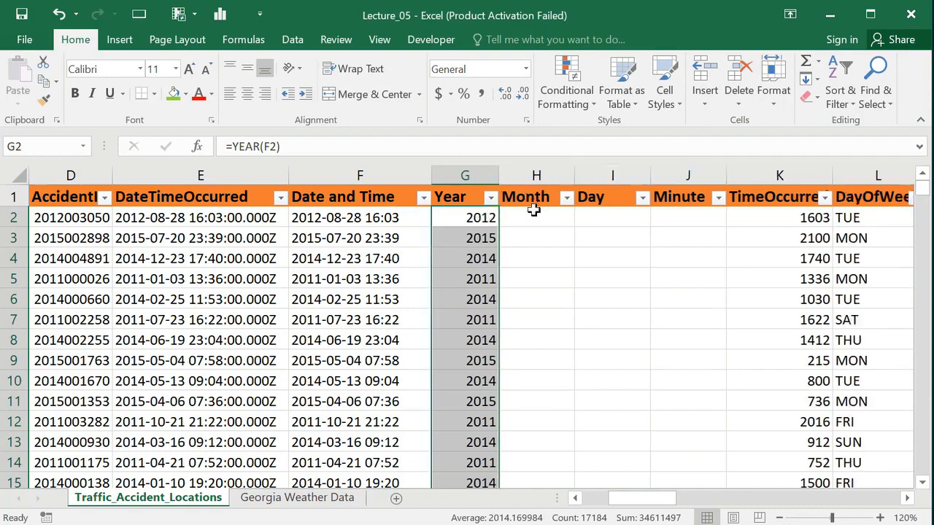
Step: Enter =MONTH(F2) in H2 to extract the month from the Date and Time value
left_click(531, 217)
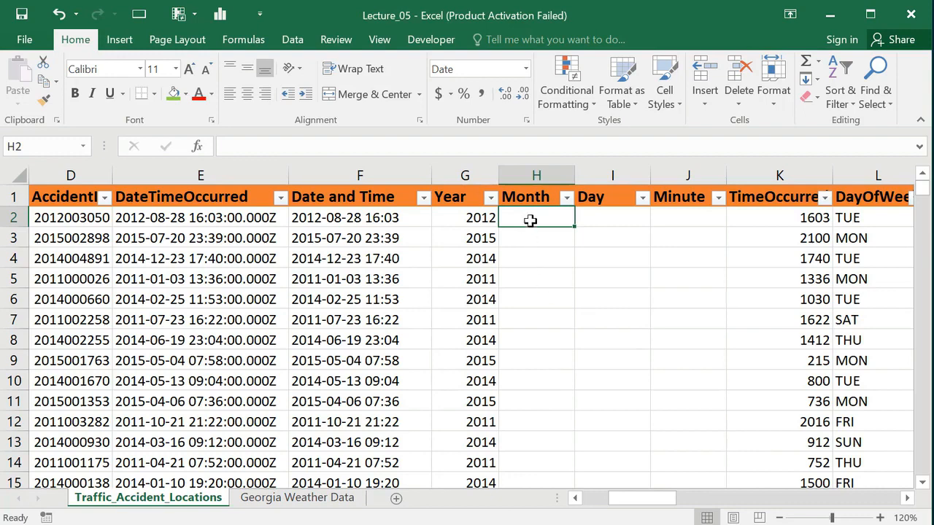
type("=")
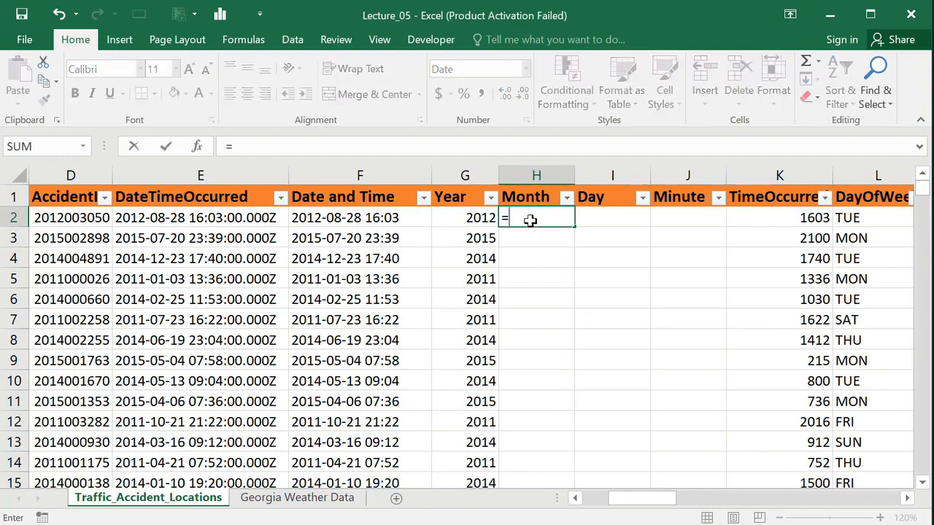
type("Mon")
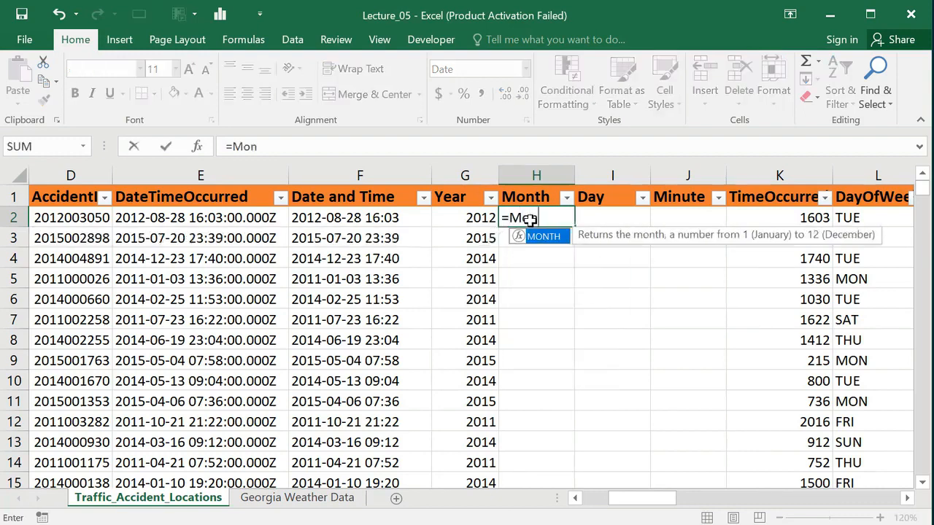
double_click(540, 236)
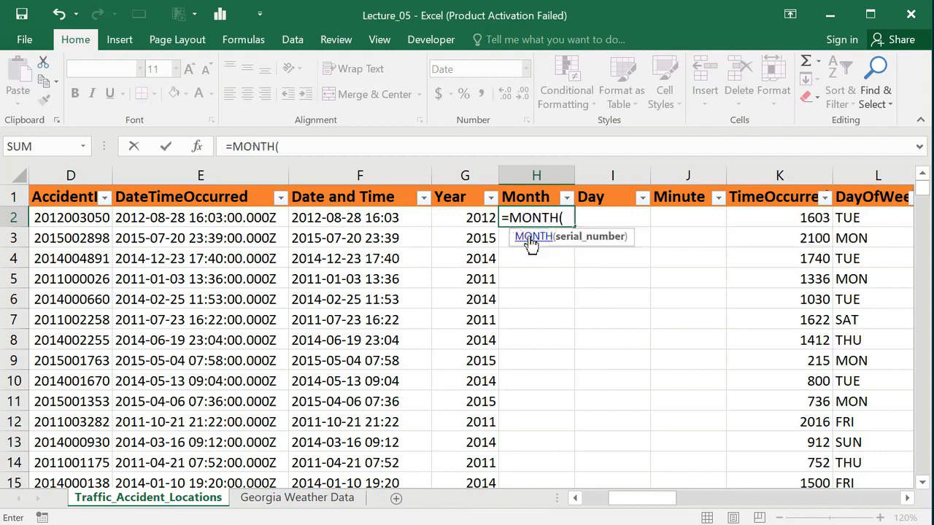
left_click(367, 220)
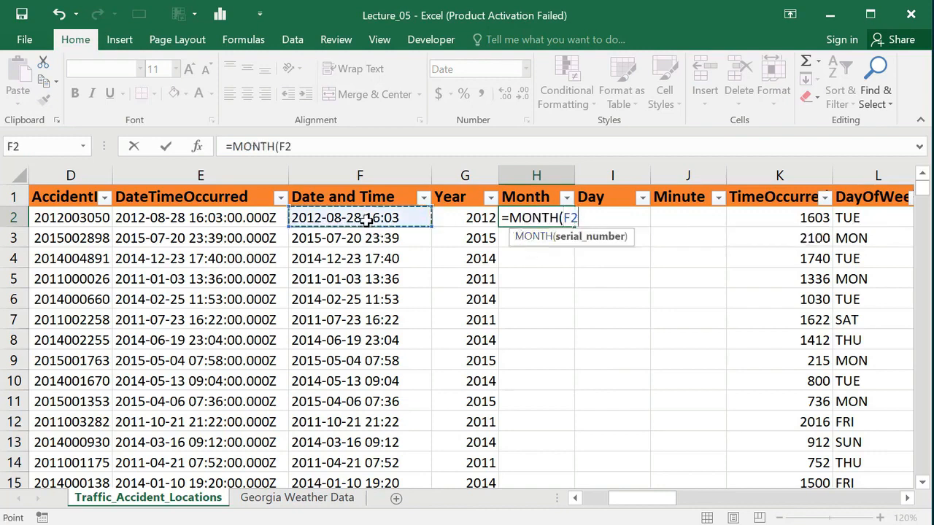
type(")")
key("Return")
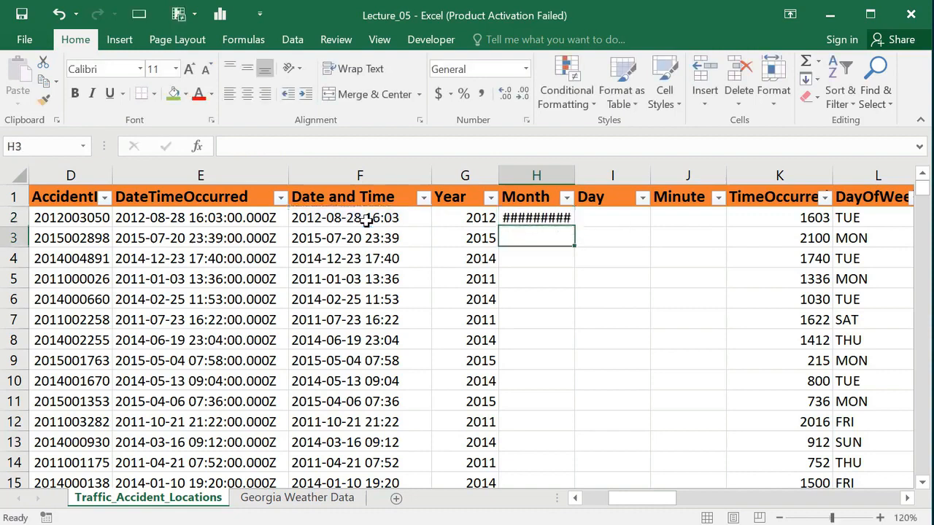
Step: Copy the General formatting of G2 onto H2 and fill the month formula down the Month column
left_click(472, 217)
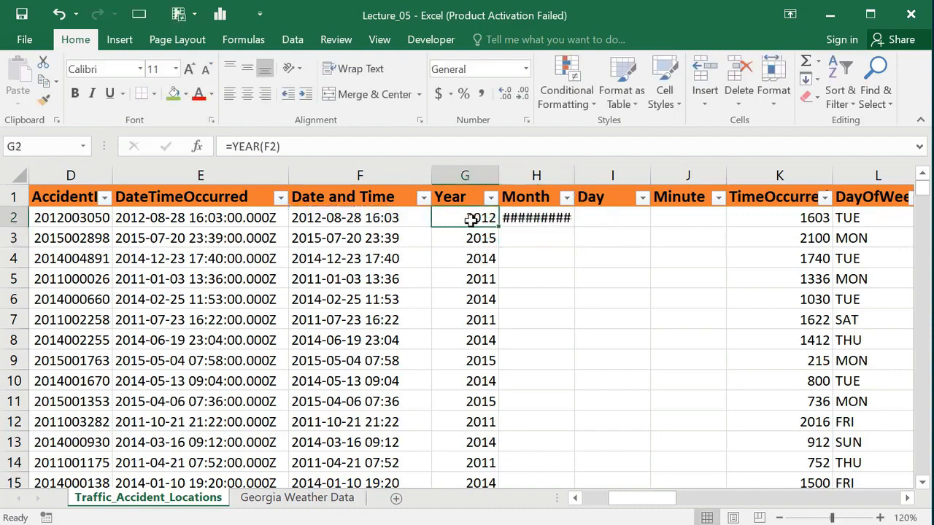
left_click(45, 101)
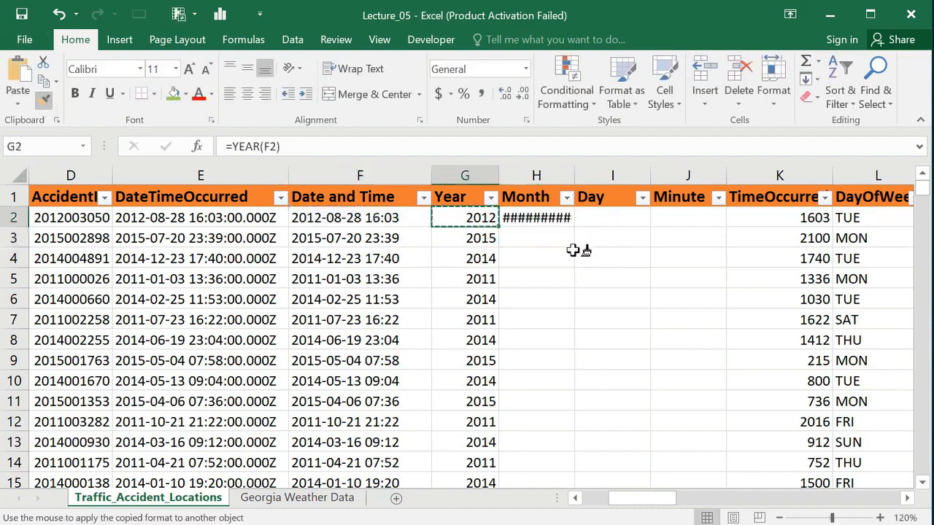
left_click(546, 218)
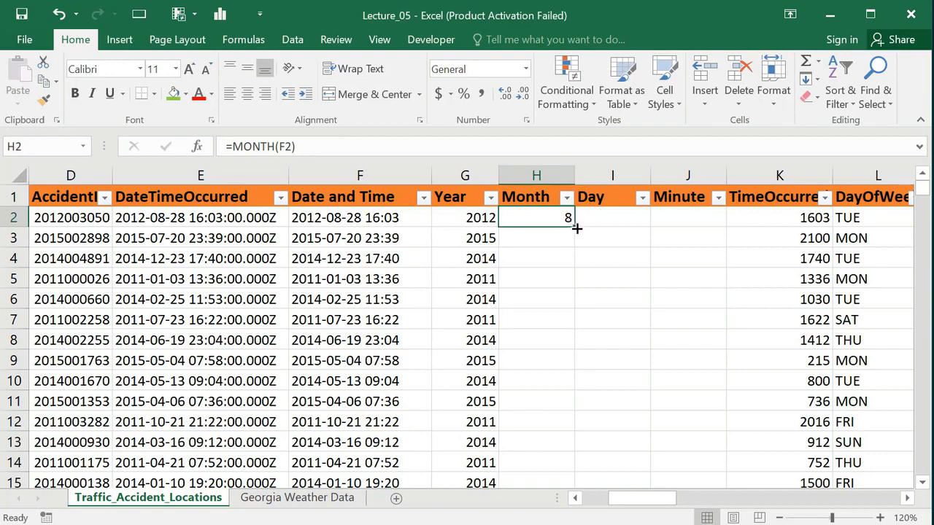
double_click(574, 226)
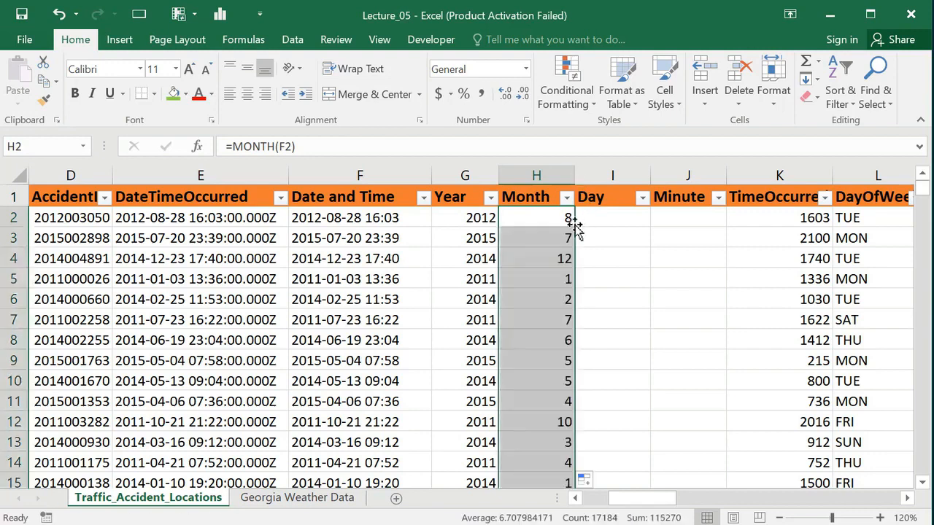
Step: Enter =DAY(F2) in I2 to extract the day from the Date and Time value
left_click(607, 217)
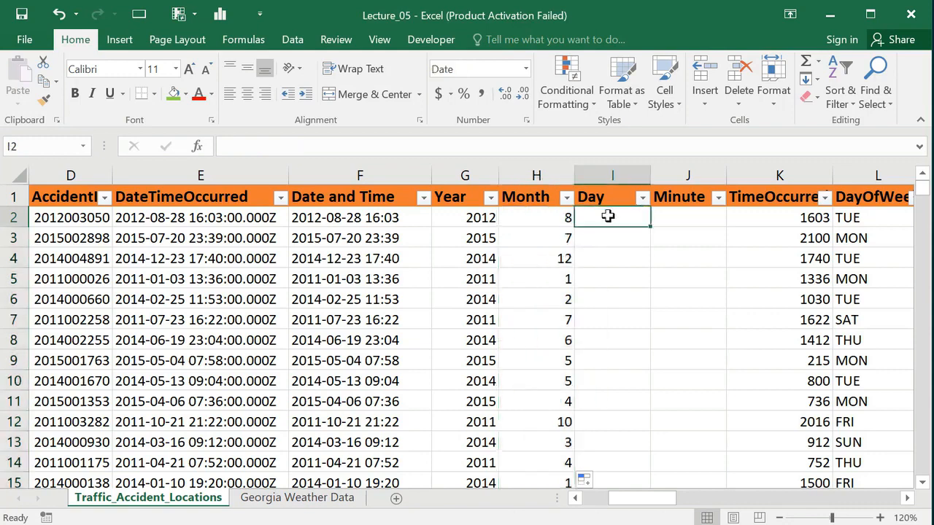
type("=")
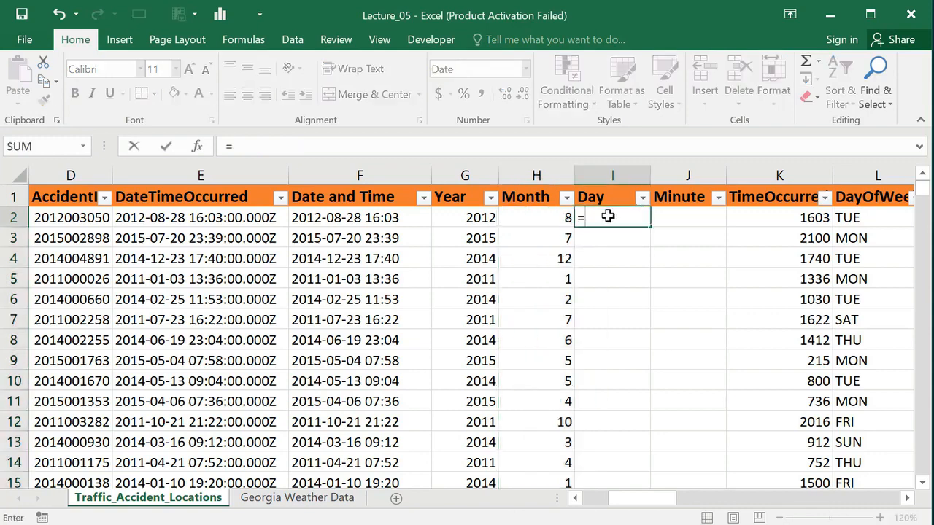
type("Da")
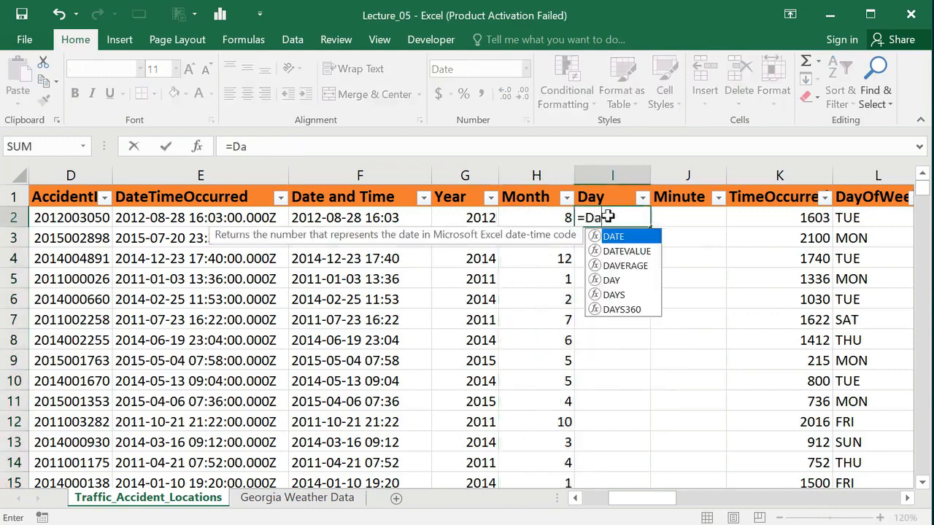
double_click(611, 283)
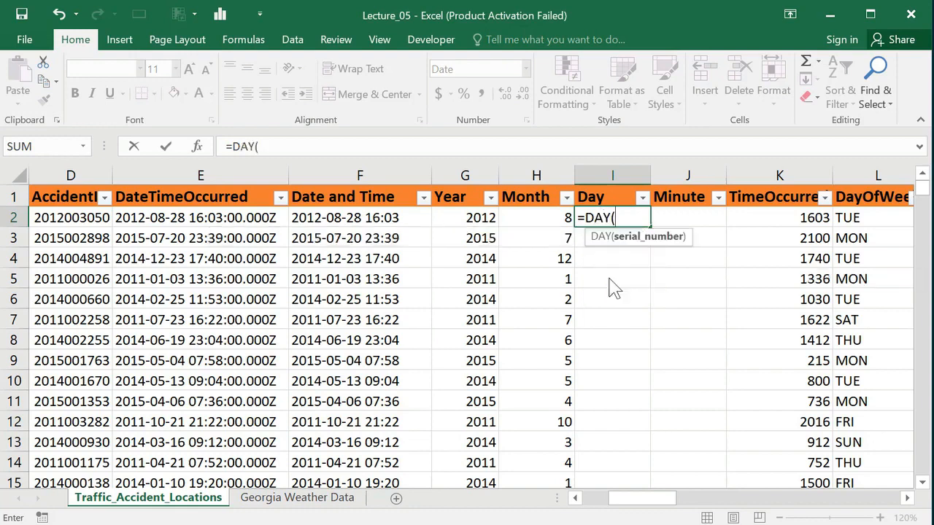
left_click(369, 213)
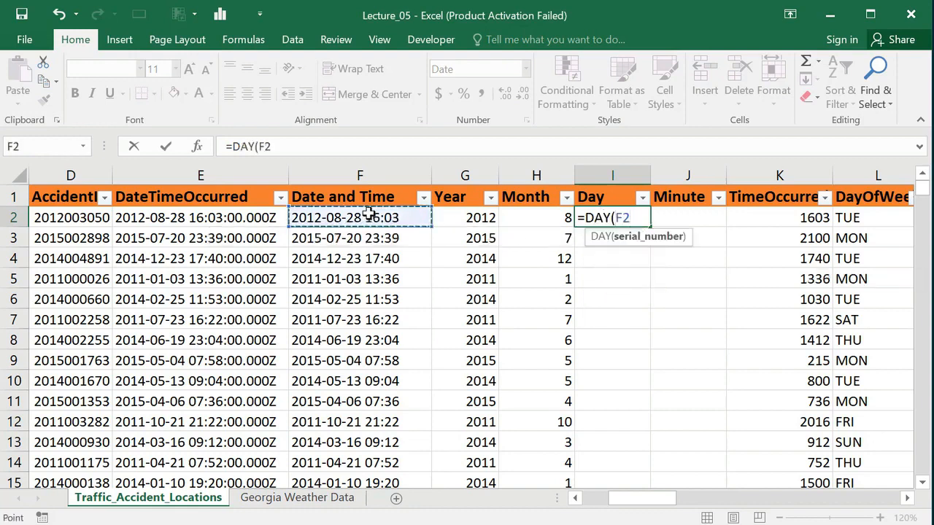
type(")")
key("Return")
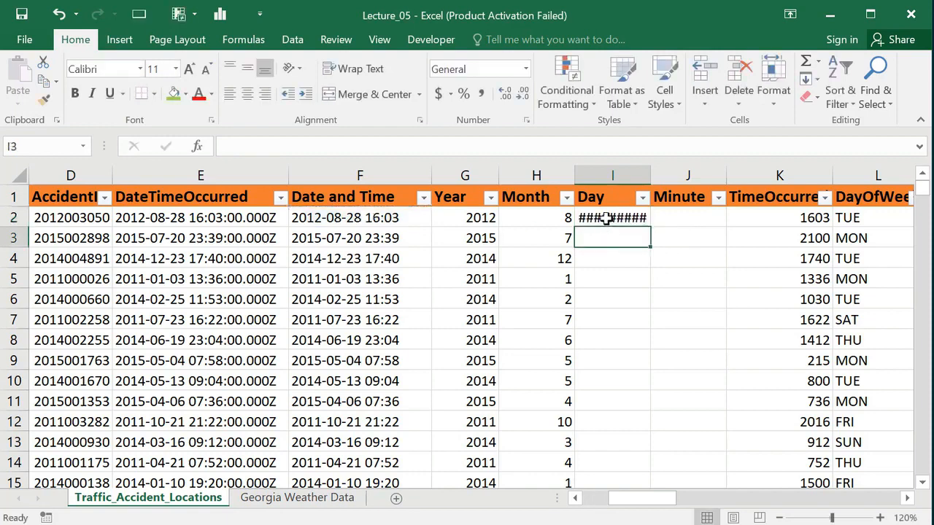
Step: Copy the formatting of H2 onto I2 and fill the day formula down the Day column
left_click(545, 218)
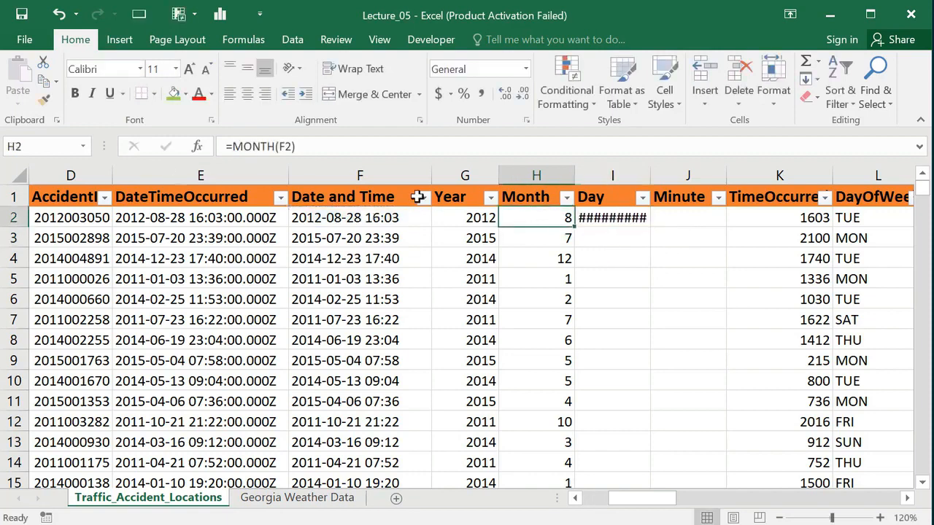
left_click(44, 100)
left_click(619, 217)
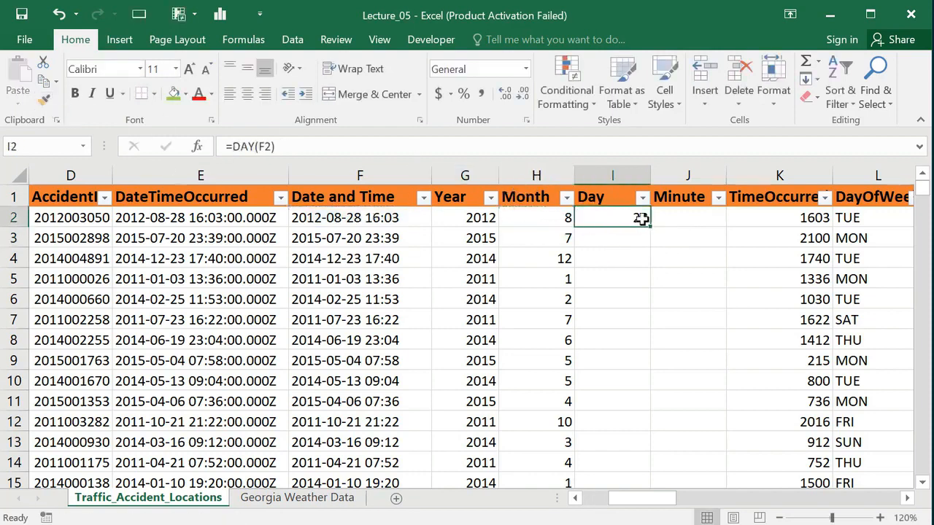
double_click(649, 226)
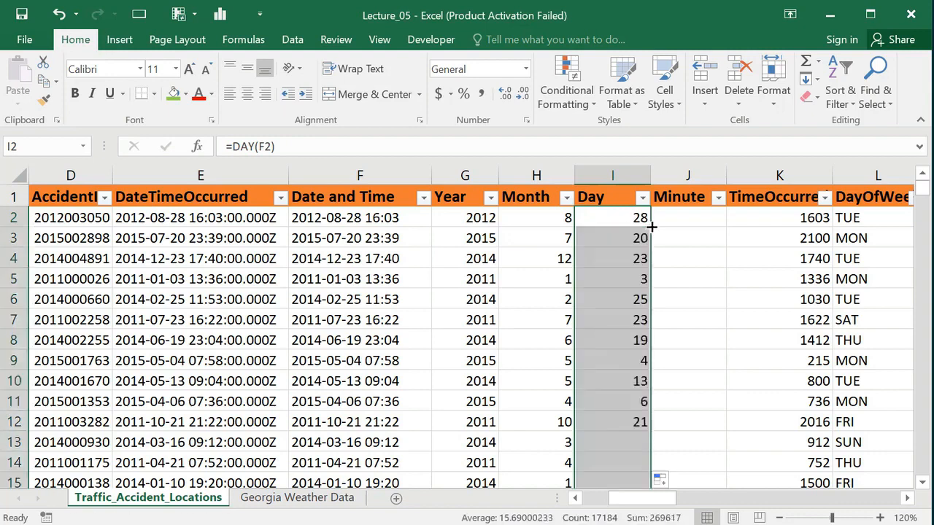
Step: Enter =MINUTE(F2) in J2 to extract the minute from the Date and Time value
left_click(684, 217)
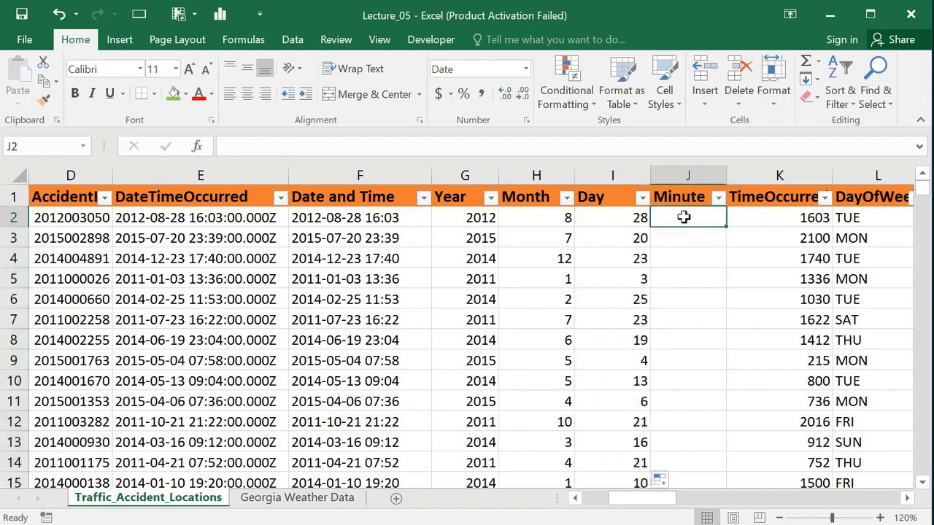
type("=")
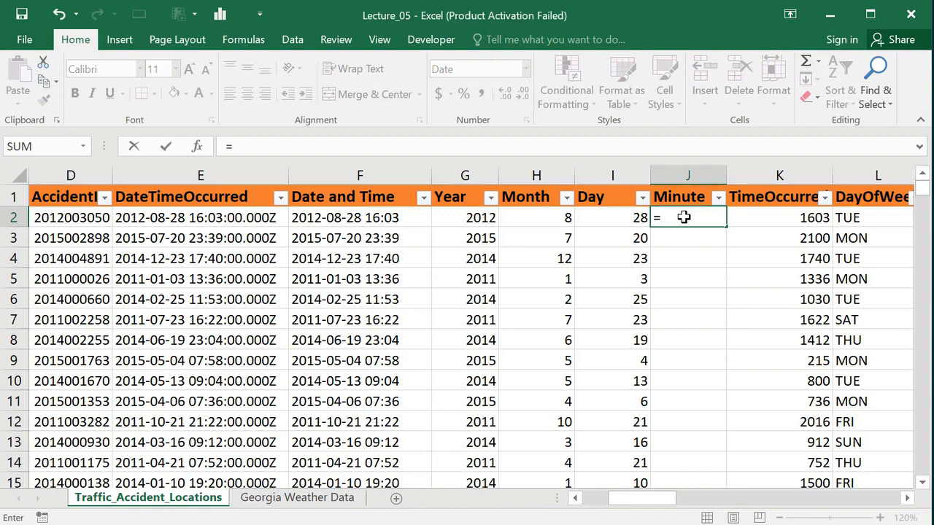
type("min")
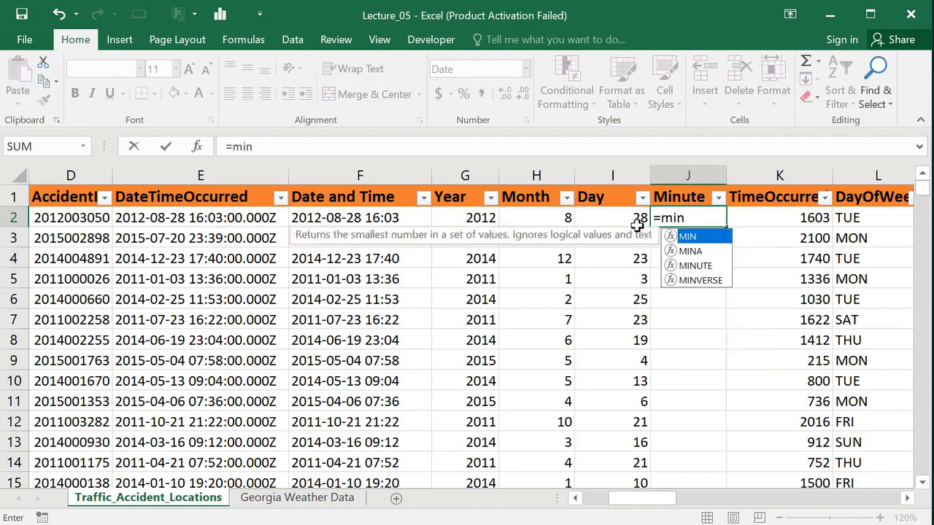
double_click(697, 266)
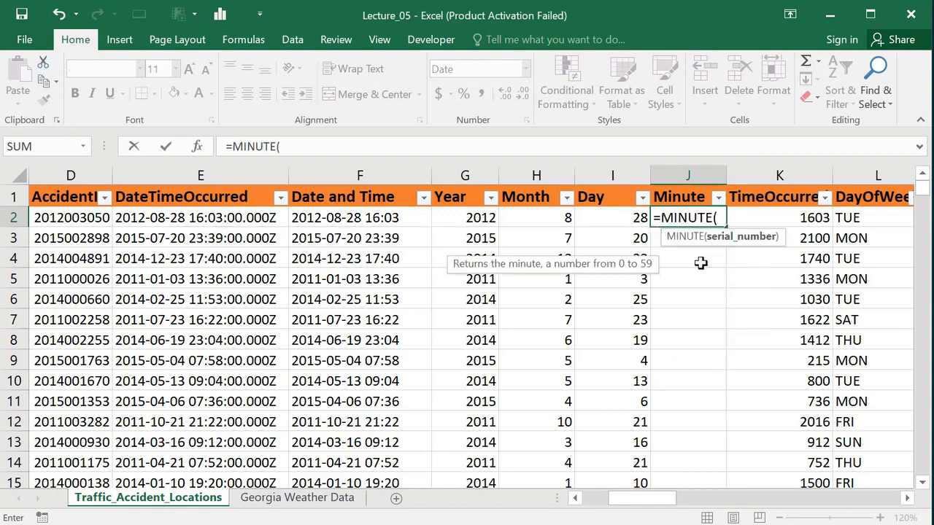
left_click(375, 218)
type(")")
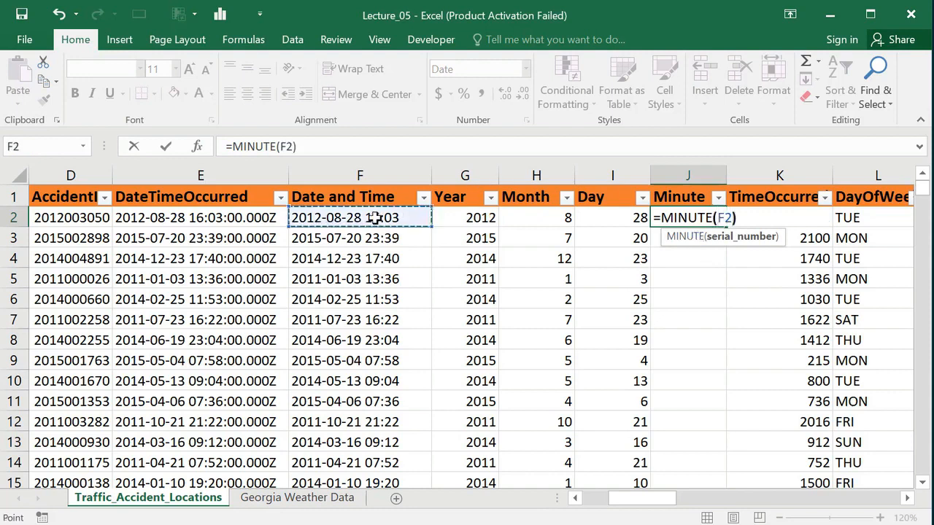
key("Return")
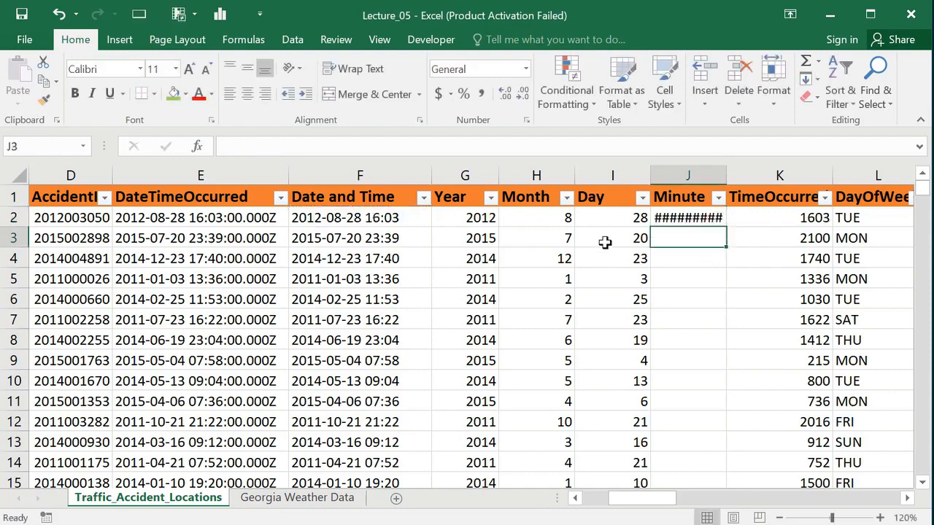
Step: Copy the formatting of I2 onto J2 and fill the minute formula down the Minute column
left_click(614, 218)
left_click(43, 100)
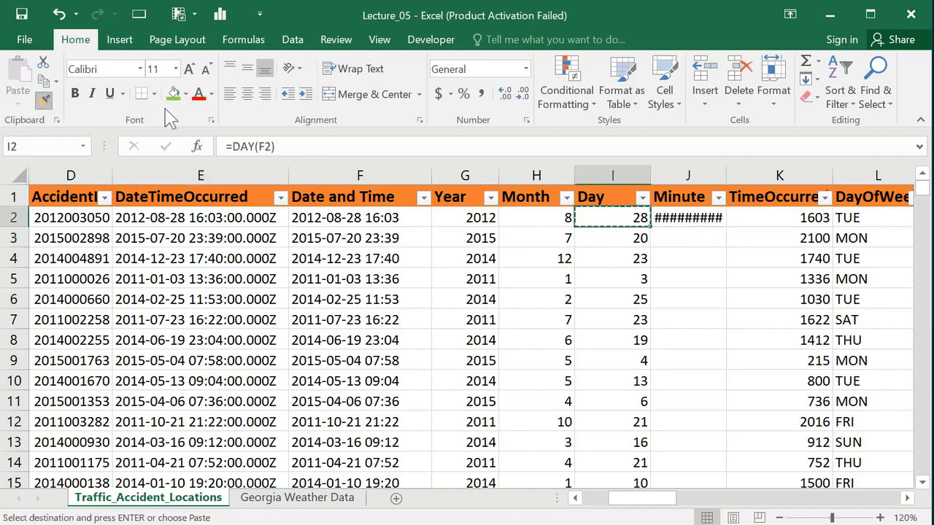
left_click(700, 219)
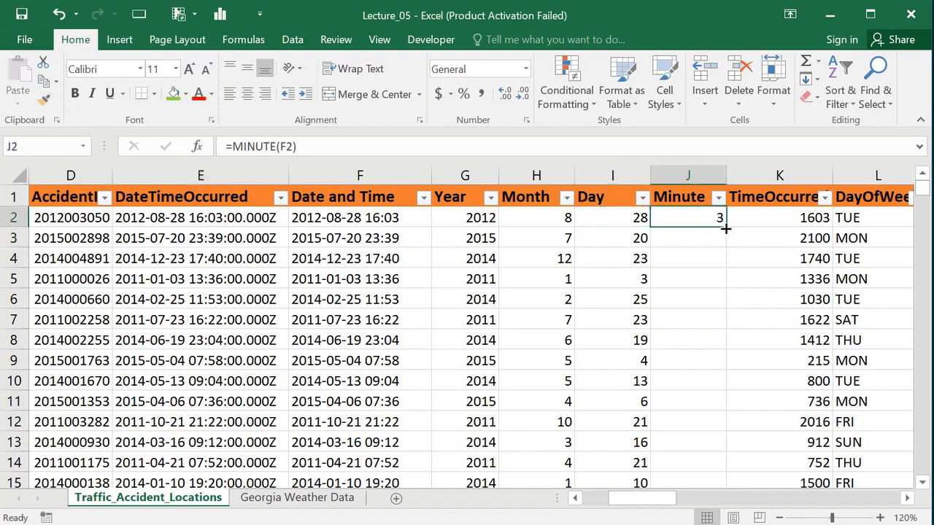
double_click(725, 228)
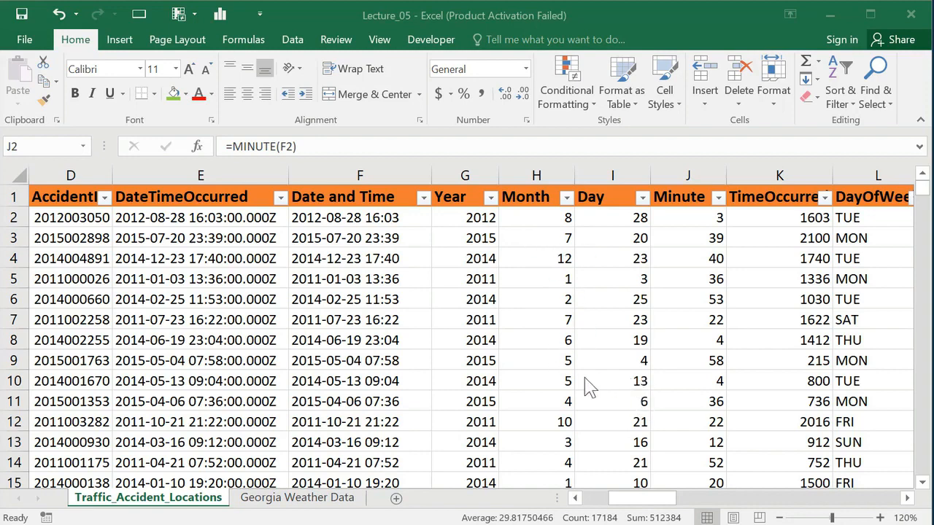
Step: Insert four blank columns between Date and Max T in the Georgia Weather Data sheet
left_click(306, 501)
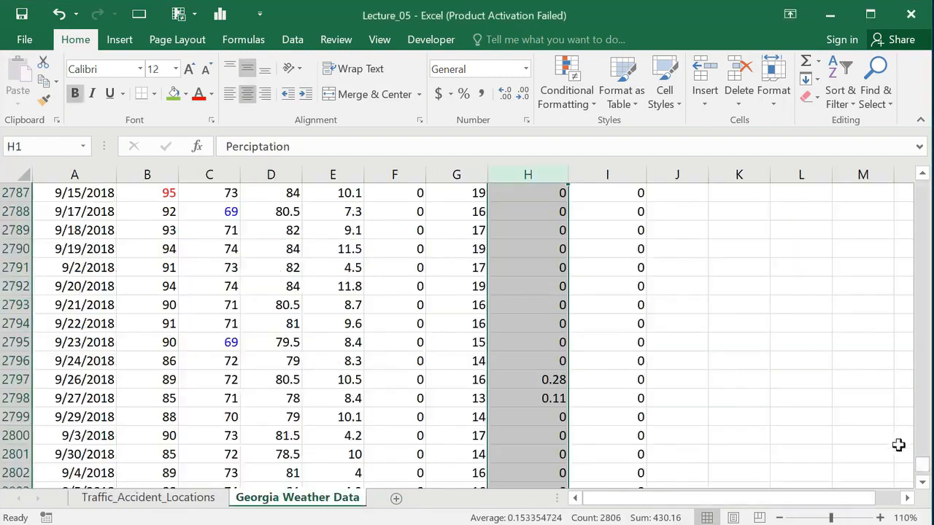
left_click_drag(922, 466, 925, 168)
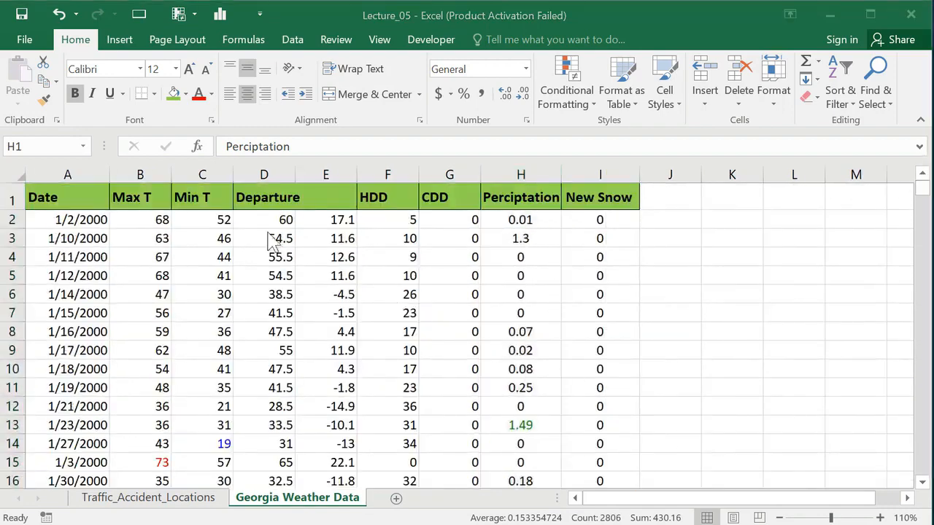
left_click(137, 163)
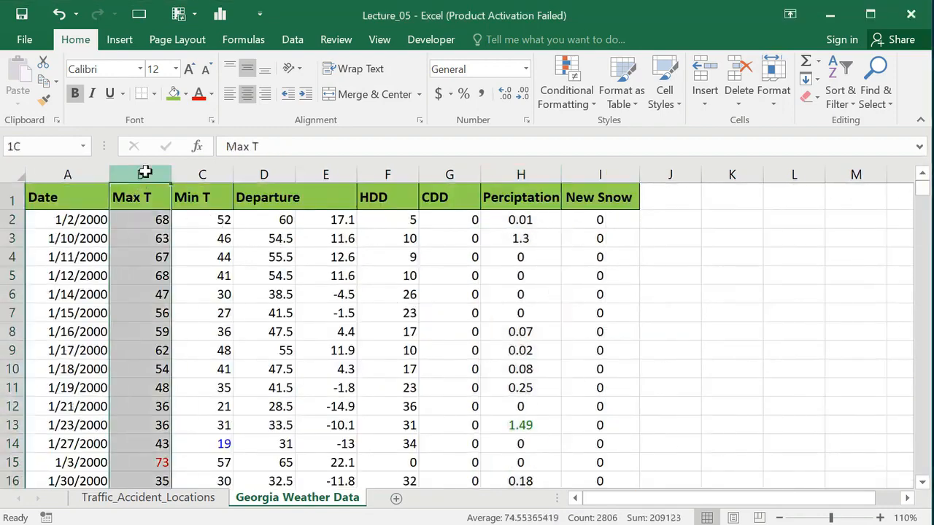
right_click(142, 170)
left_click(190, 299)
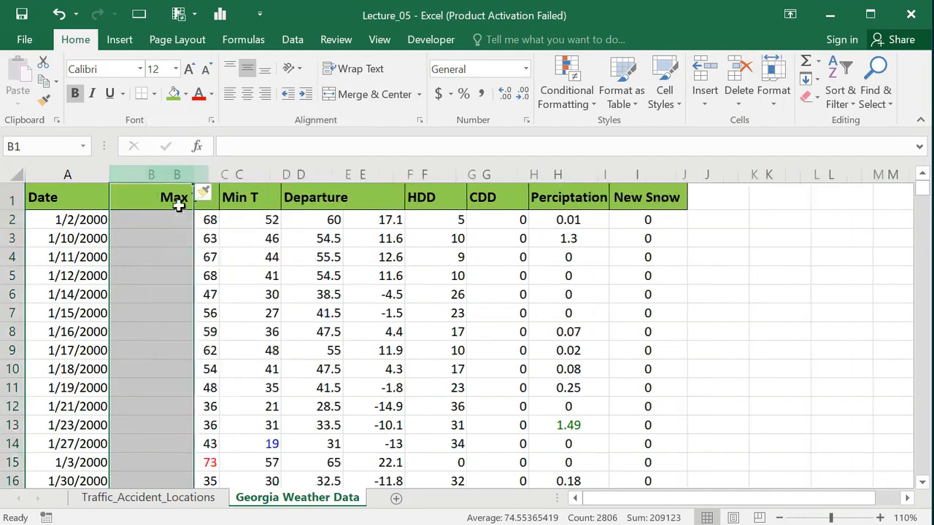
right_click(171, 169)
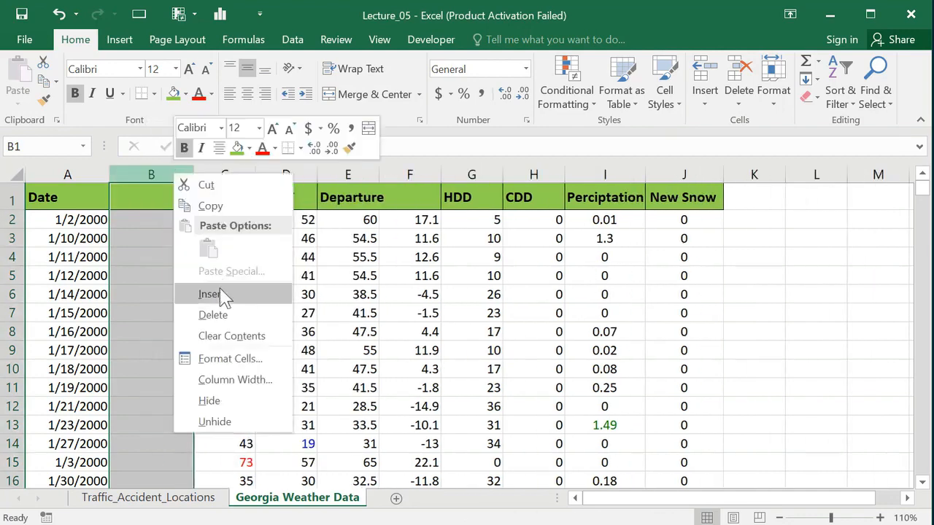
left_click(210, 293)
right_click(163, 167)
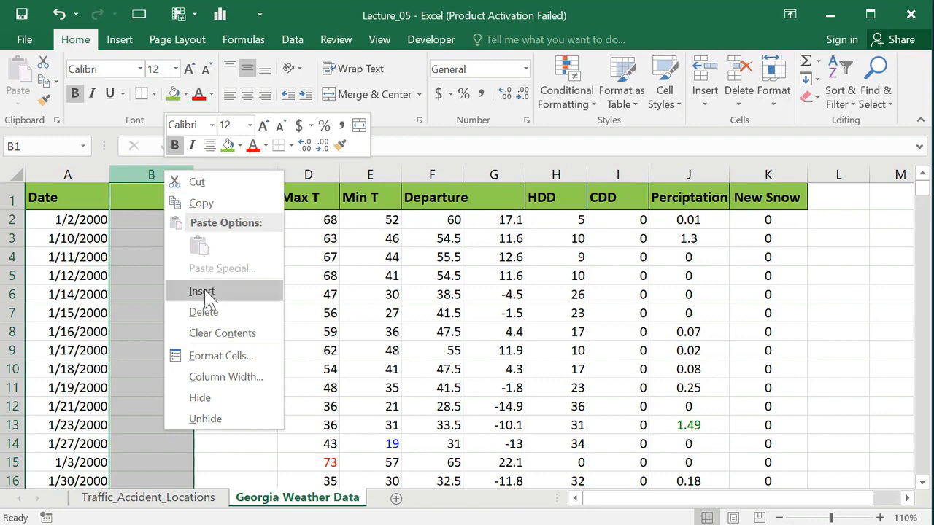
left_click(208, 293)
right_click(172, 169)
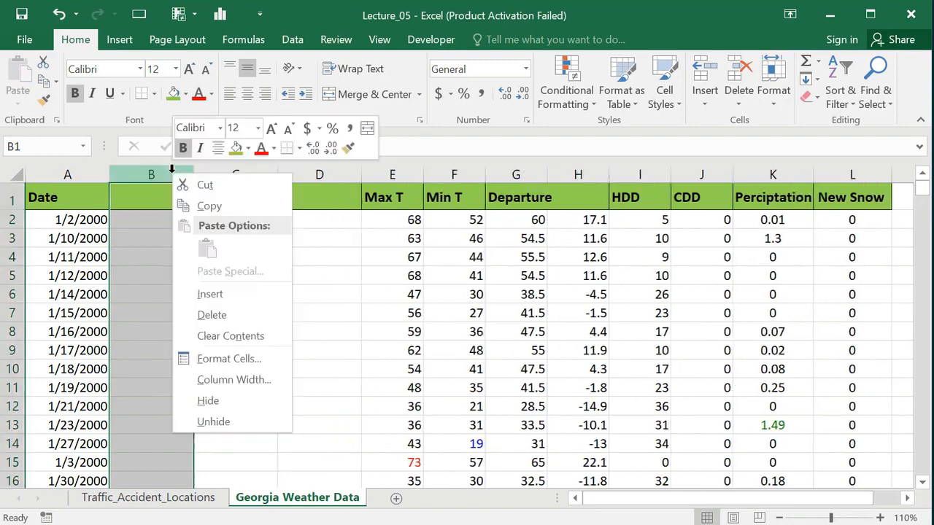
left_click(225, 295)
Step: Enter the headers Year, Month and Day in cells B1, C1 and D1
left_click(158, 197)
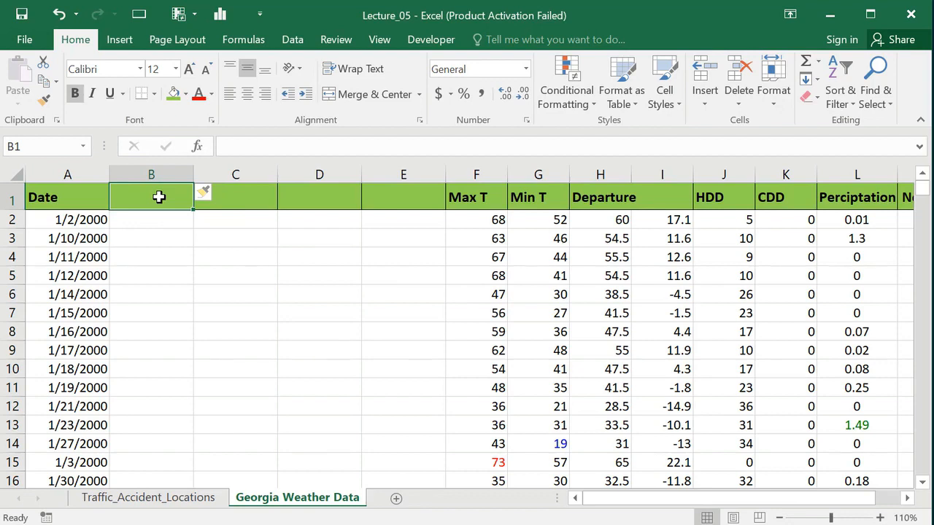
type("Year")
key("Tab")
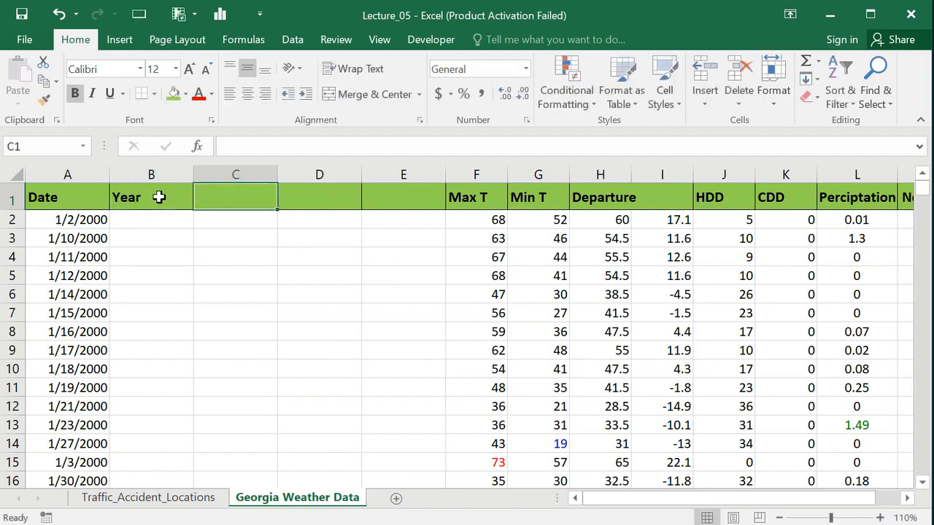
type("Month")
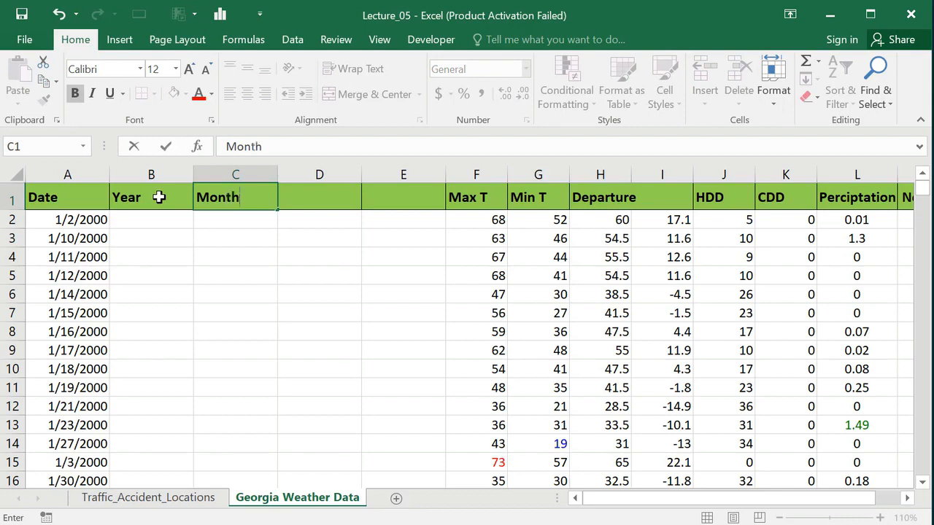
key("Tab")
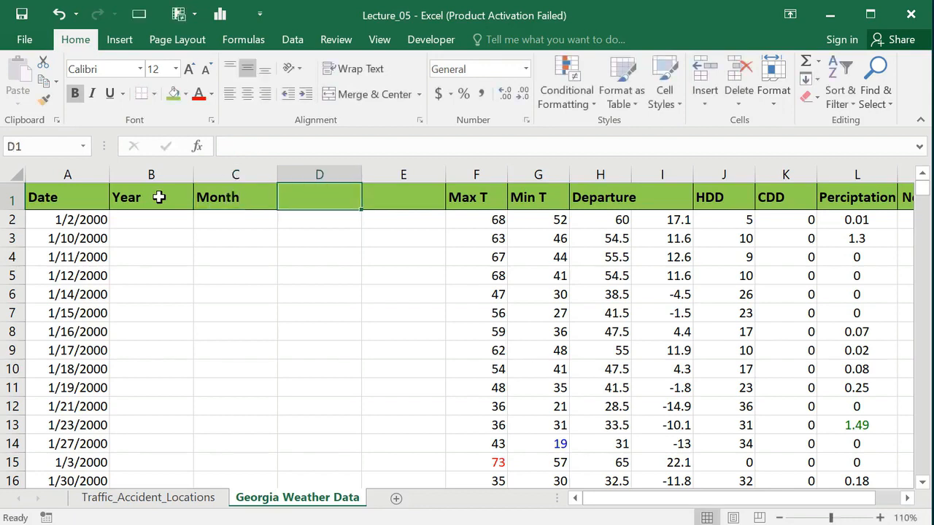
type("Day")
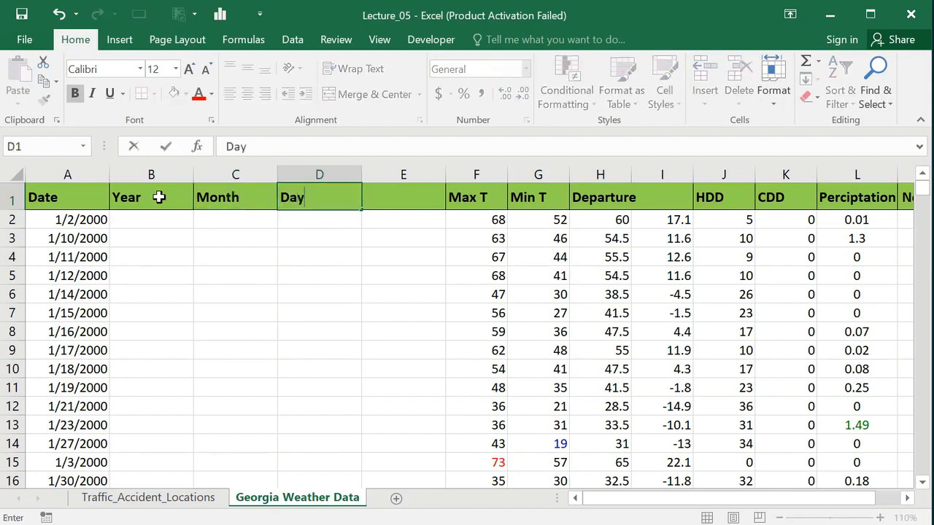
left_click(361, 267)
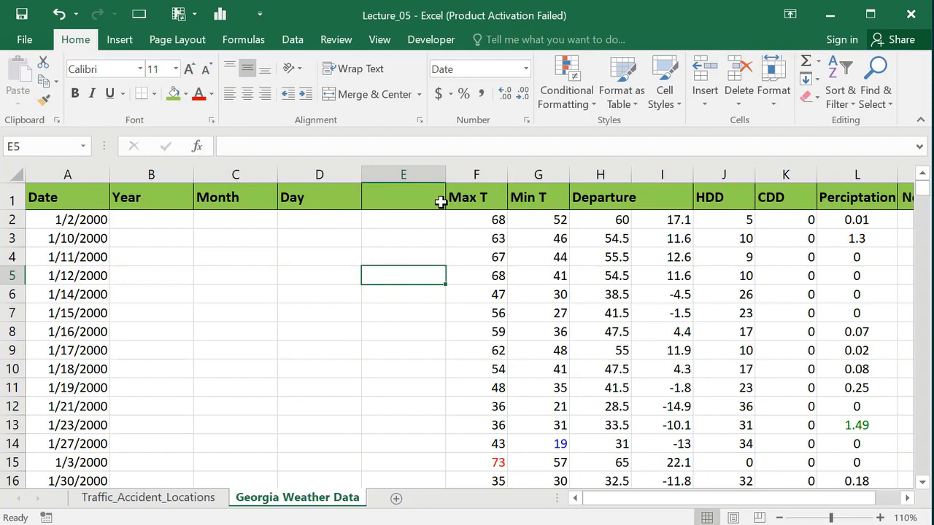
Step: Delete the unused blank column E between Day and Max T
left_click(394, 173)
right_click(394, 173)
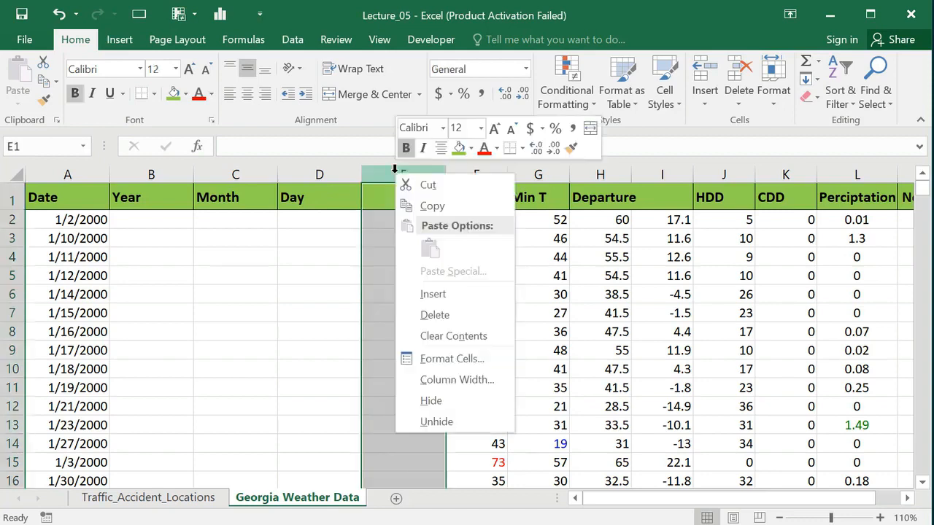
left_click(433, 315)
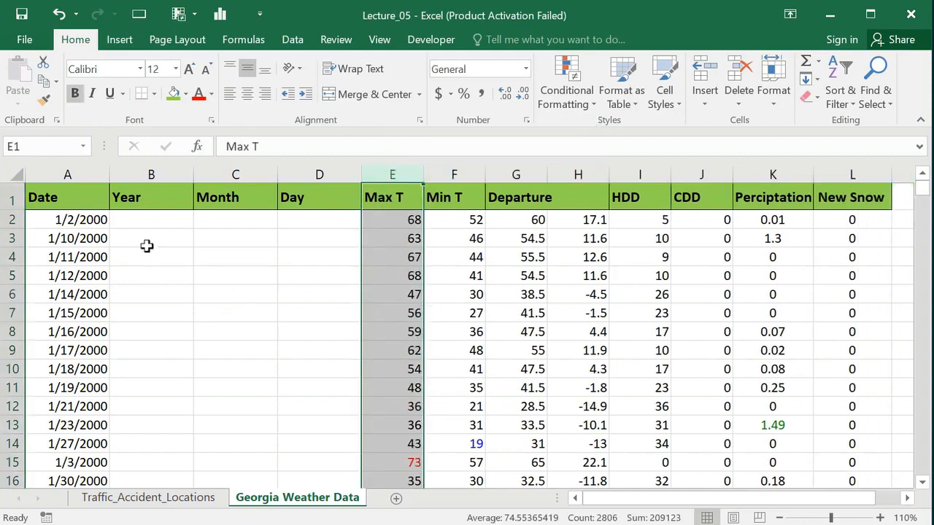
Step: Enter =YEAR(A2) in B2 to extract the year from the Date value
left_click(150, 219)
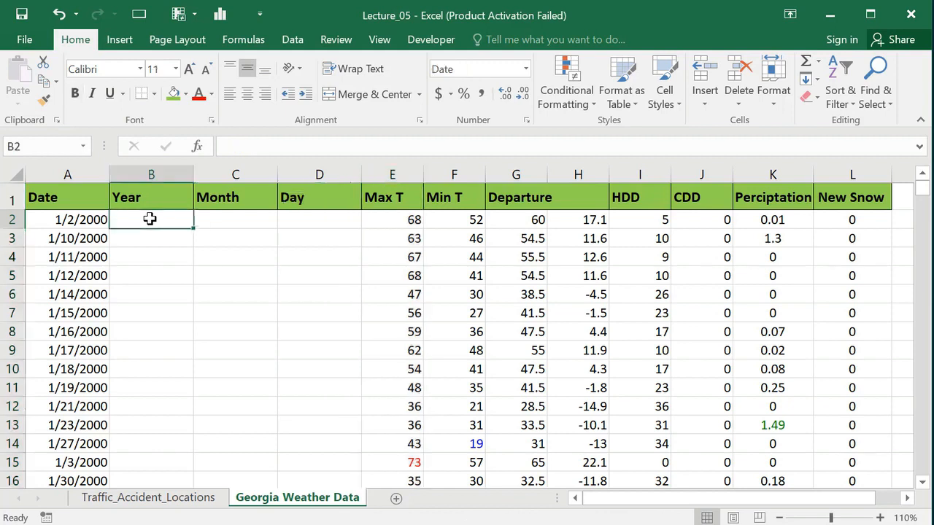
type("=year")
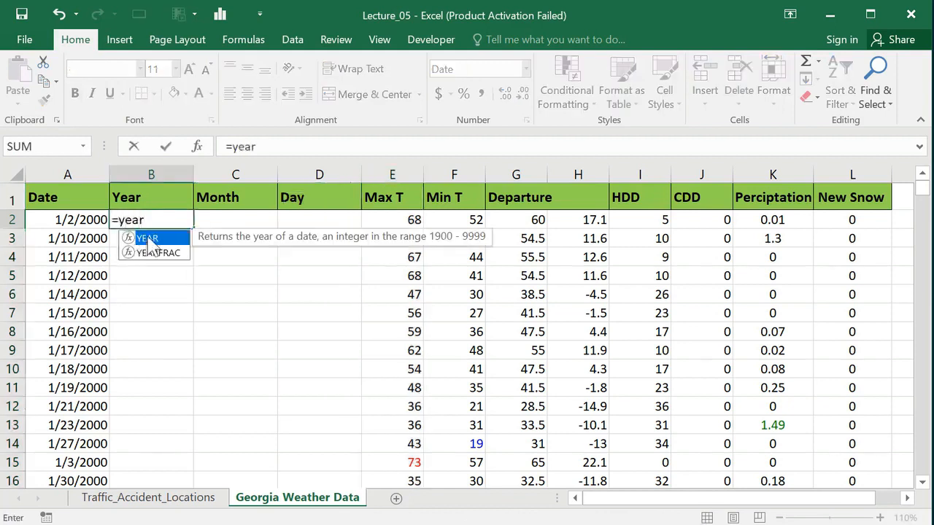
double_click(148, 239)
left_click(74, 219)
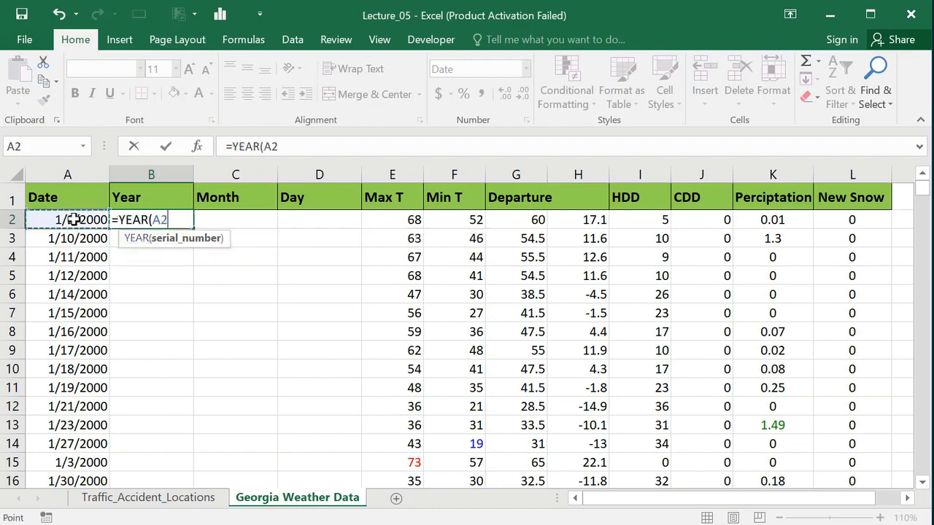
type(")")
key("Return")
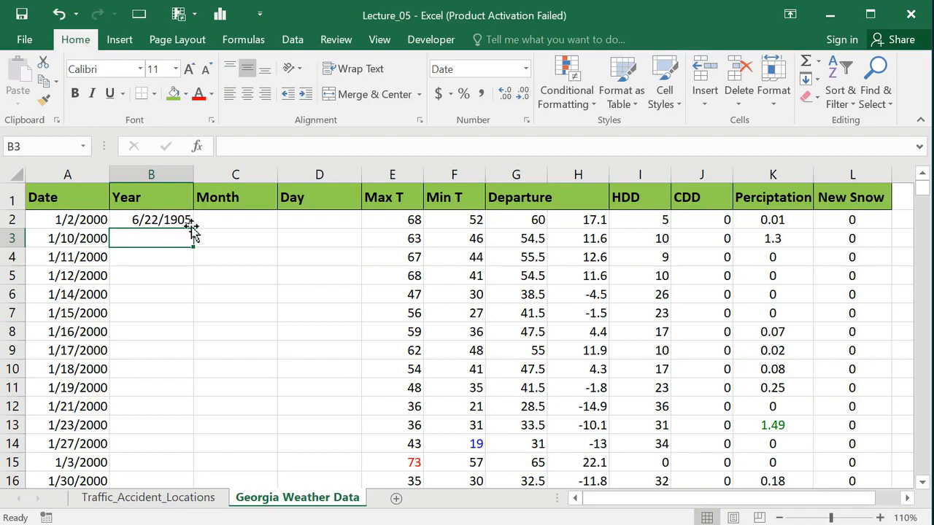
Step: Set the number format of B2 to General and fill the year formula down the Year column
left_click(171, 219)
right_click(171, 219)
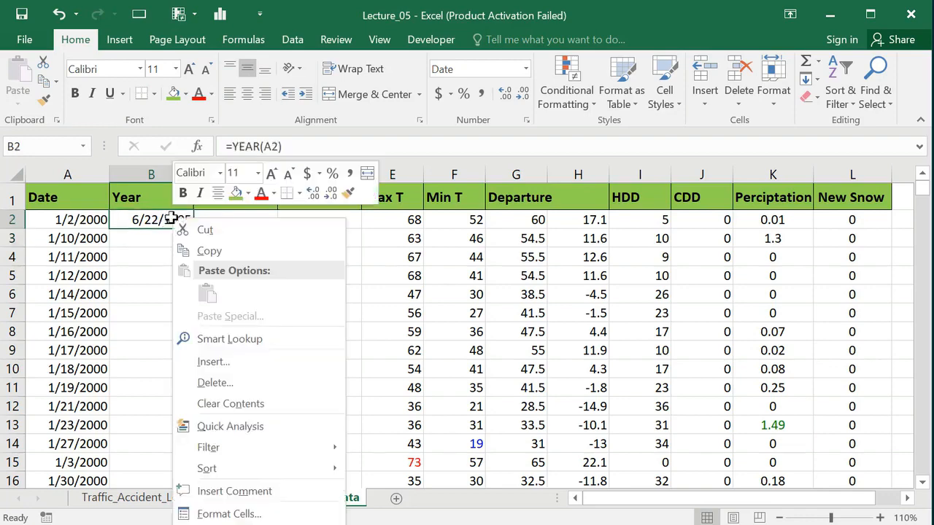
left_click(215, 513)
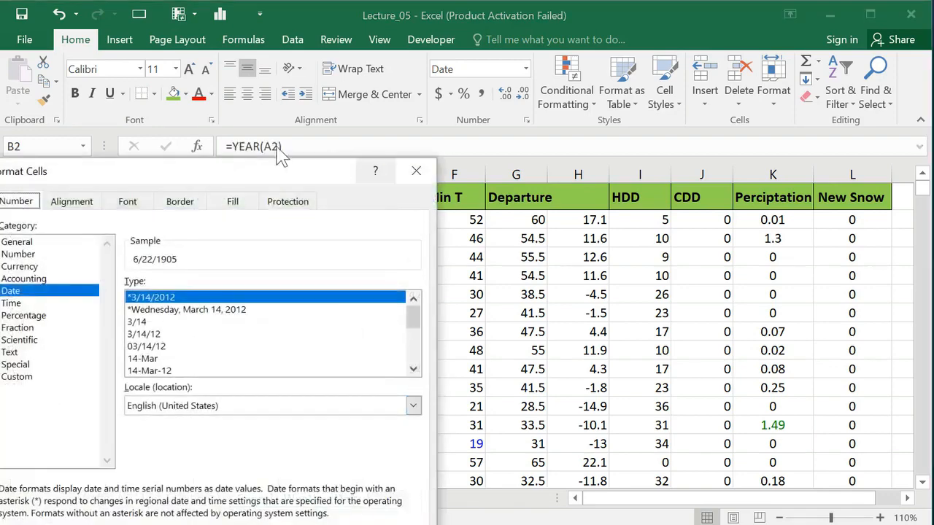
left_click(28, 243)
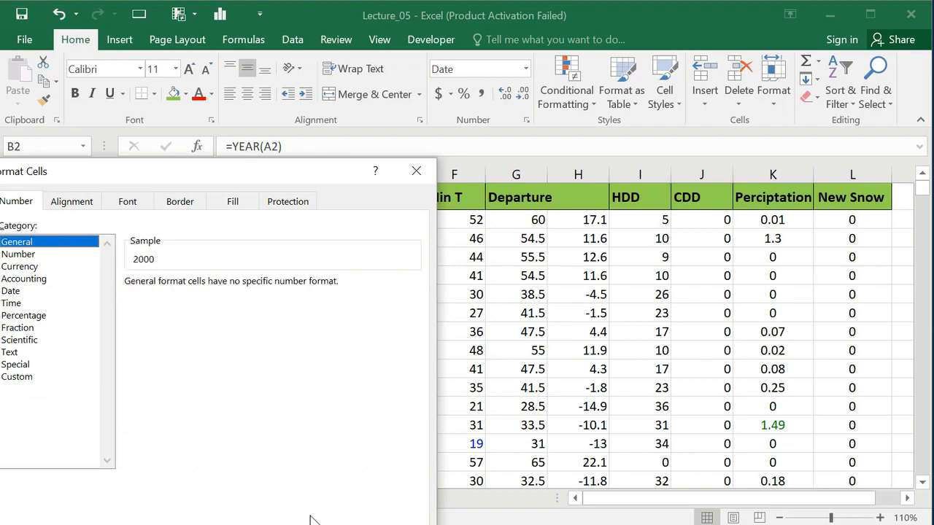
key("Return")
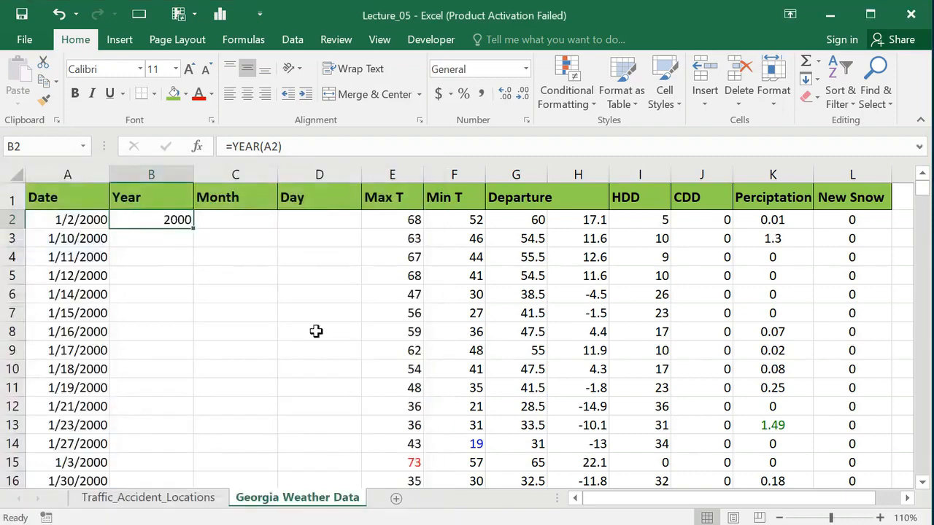
double_click(197, 228)
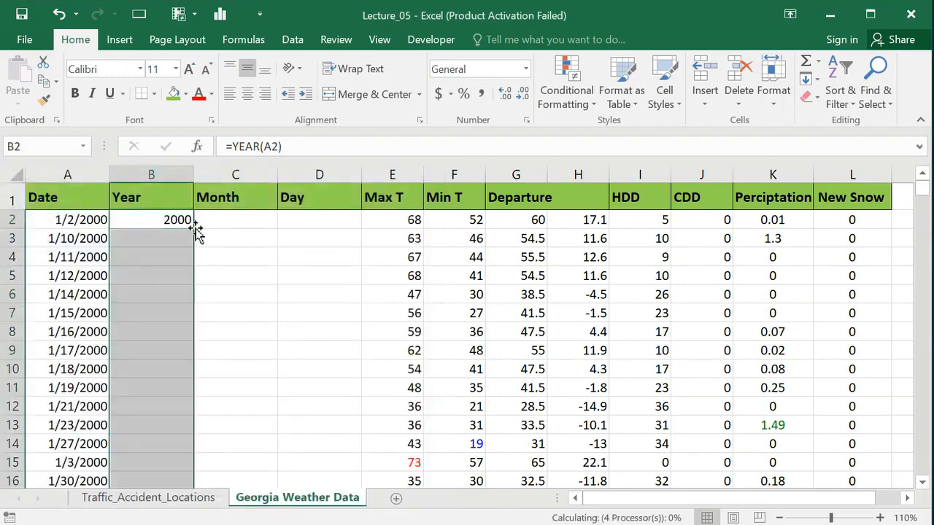
Step: Enter =MONTH(A2) in C2 to extract the month from the Date value
left_click(231, 217)
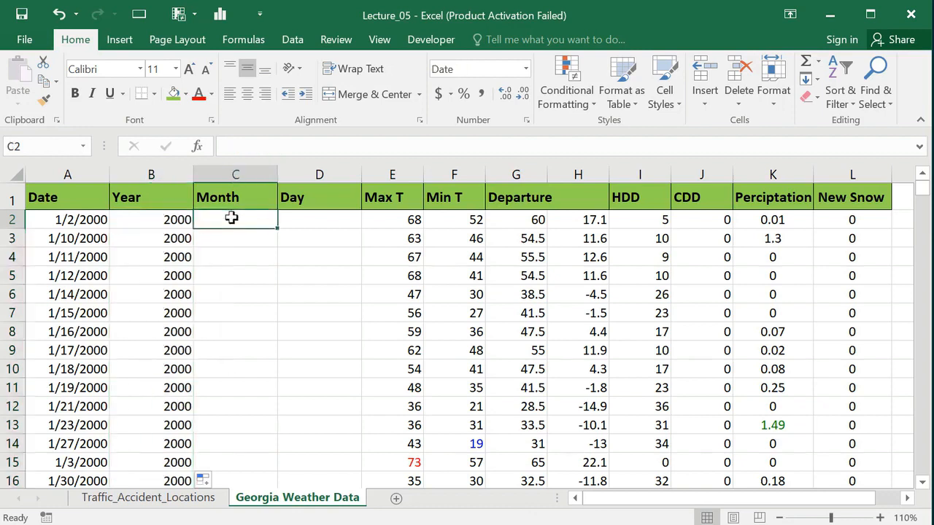
type("=")
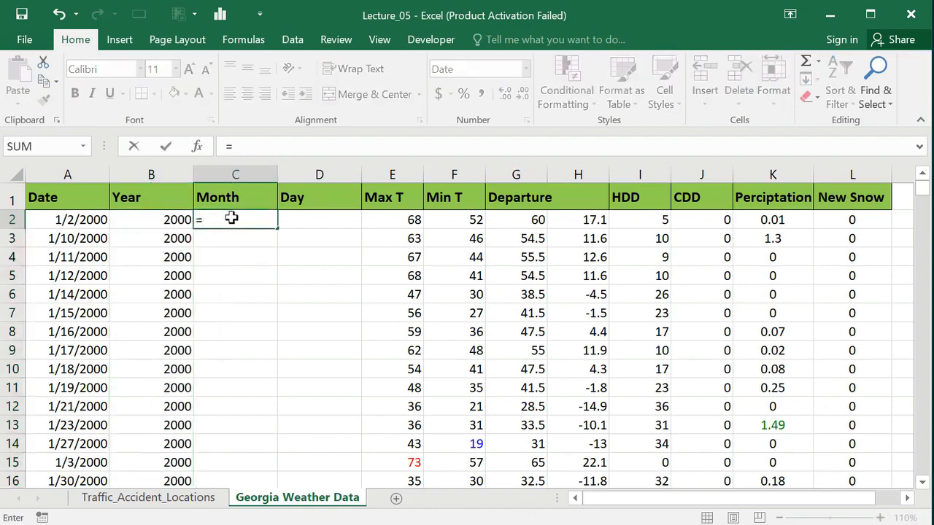
type("mon")
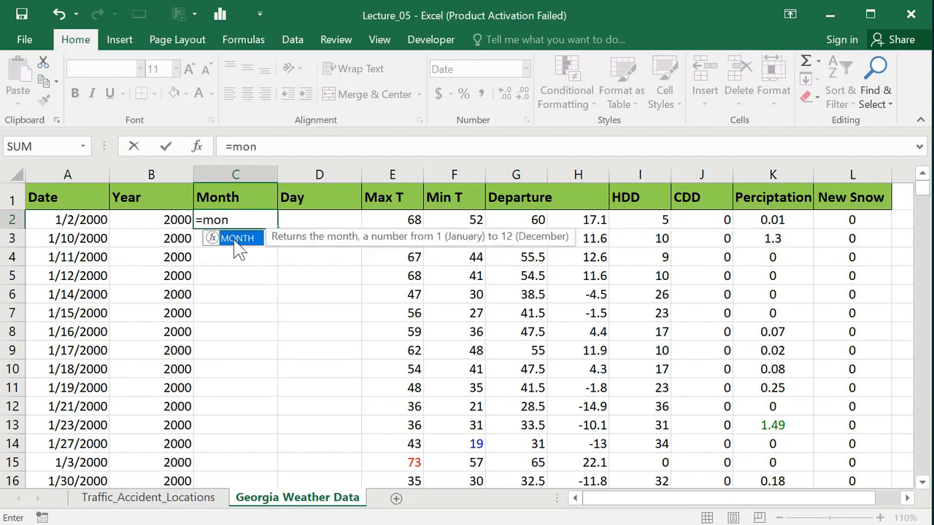
double_click(237, 239)
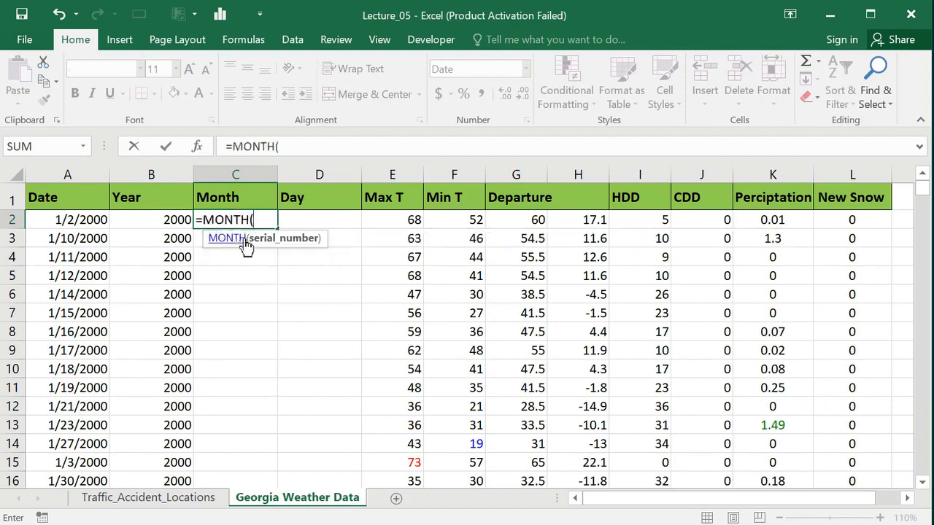
left_click(79, 219)
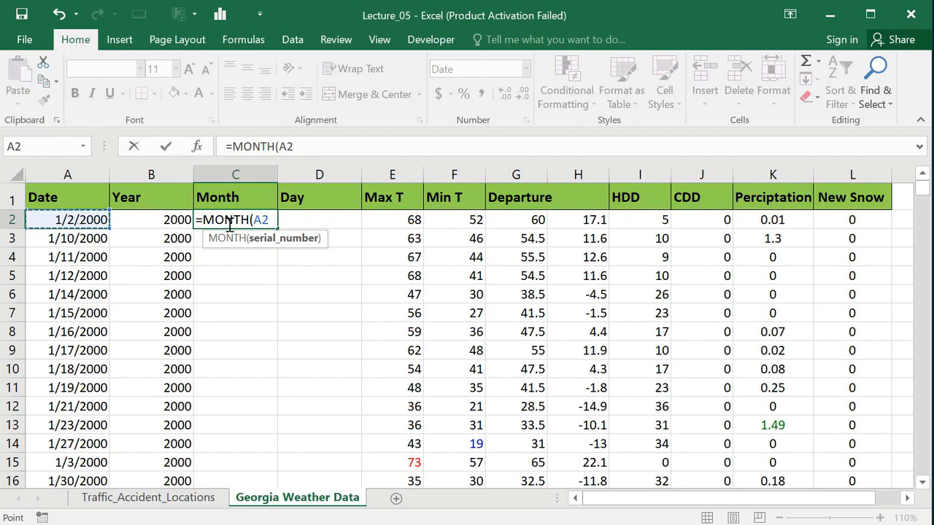
type(")")
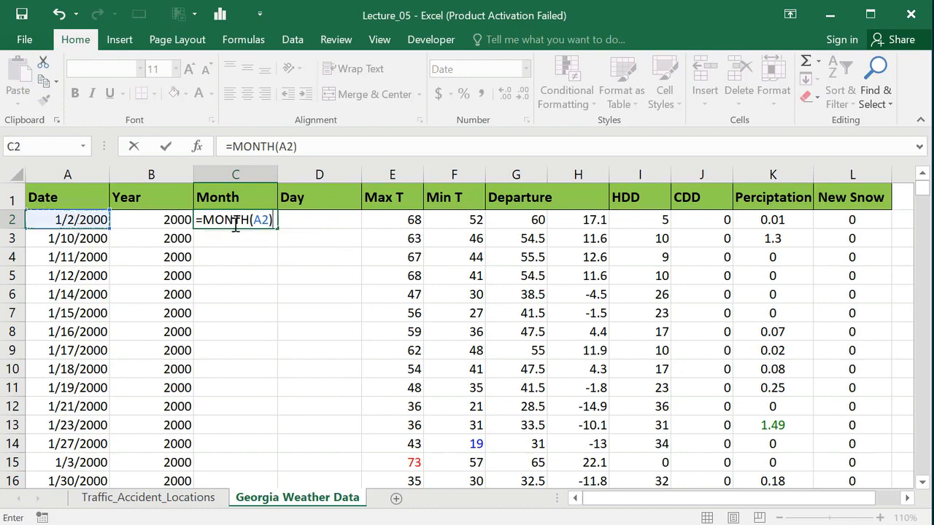
key("Return")
Step: Copy the formatting of B2 onto C2 and fill the month formula down the Month column
left_click(177, 219)
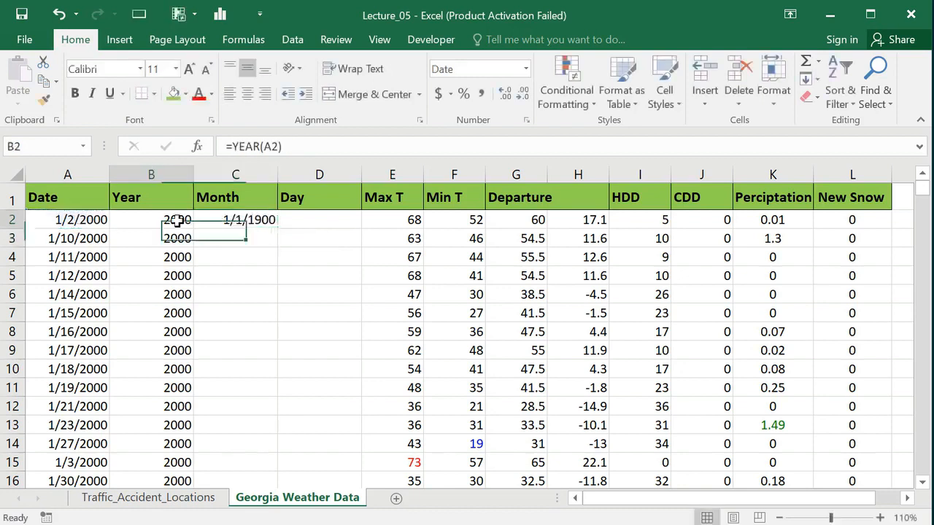
left_click(43, 99)
left_click(235, 223)
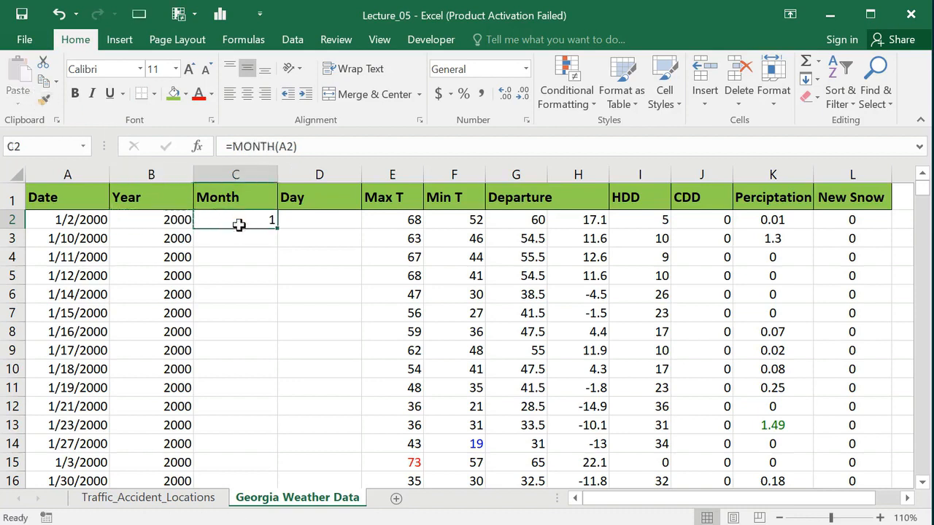
double_click(276, 228)
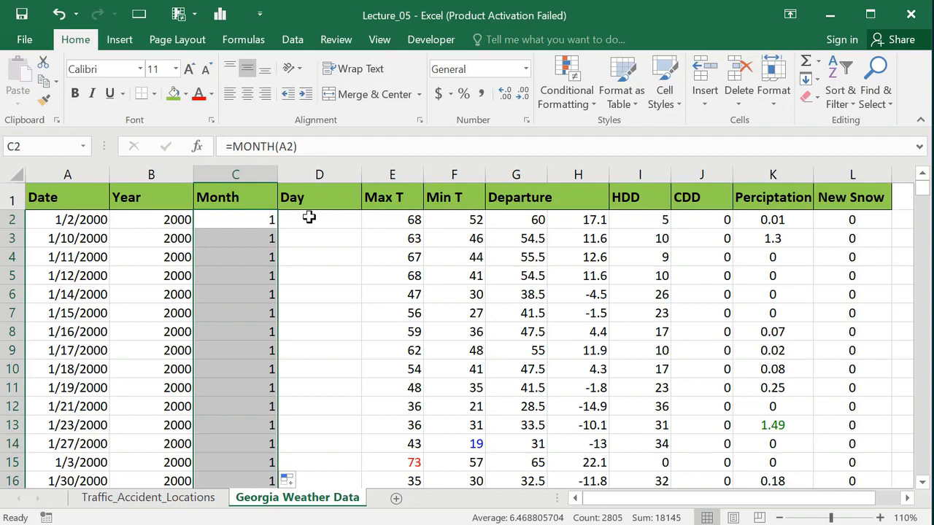
Step: Enter =DAY(A2) in D2 to extract the day from the Date value
left_click(310, 217)
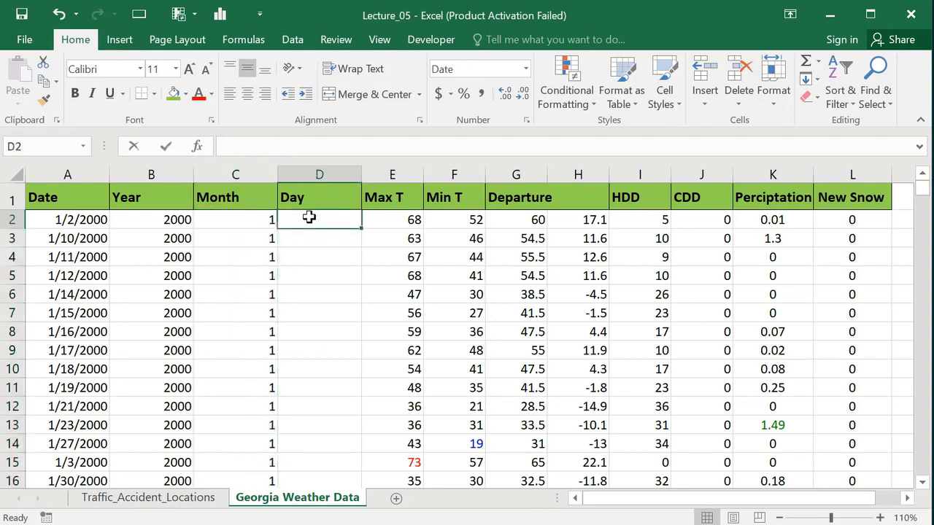
type("=day")
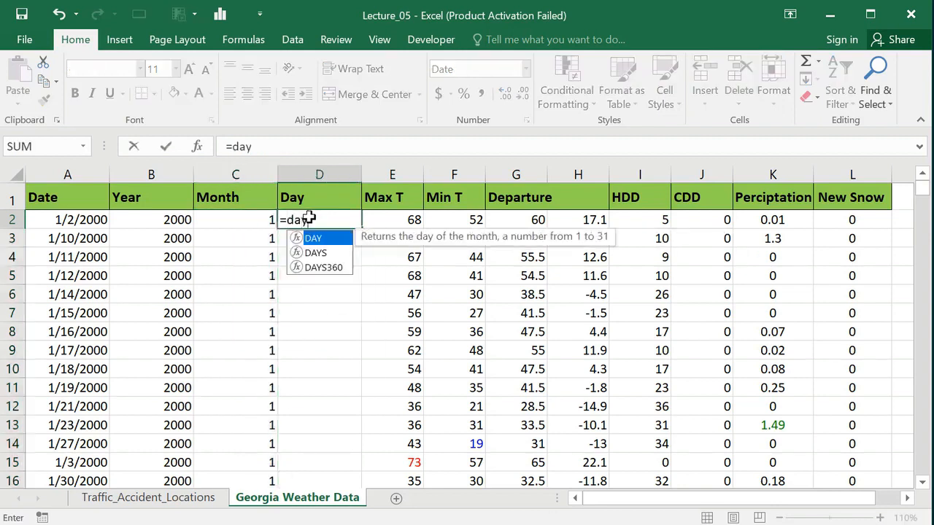
double_click(313, 239)
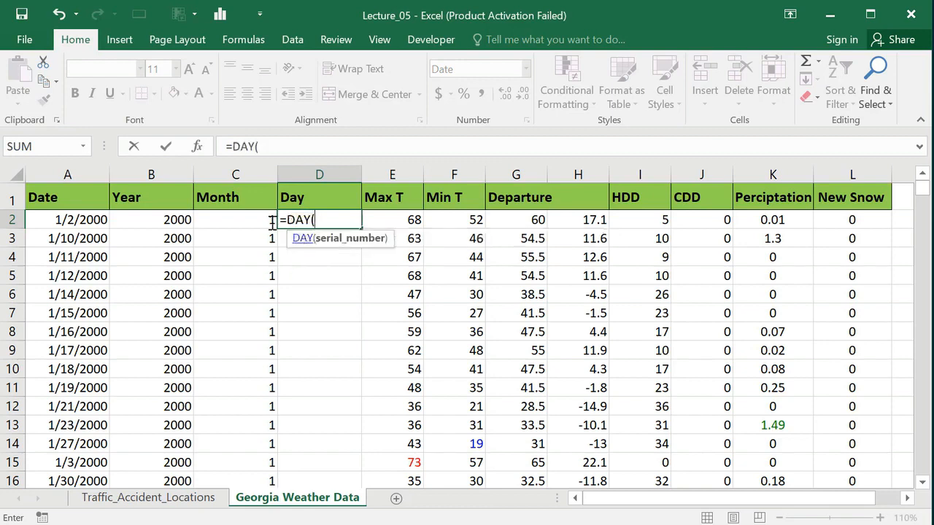
left_click(91, 220)
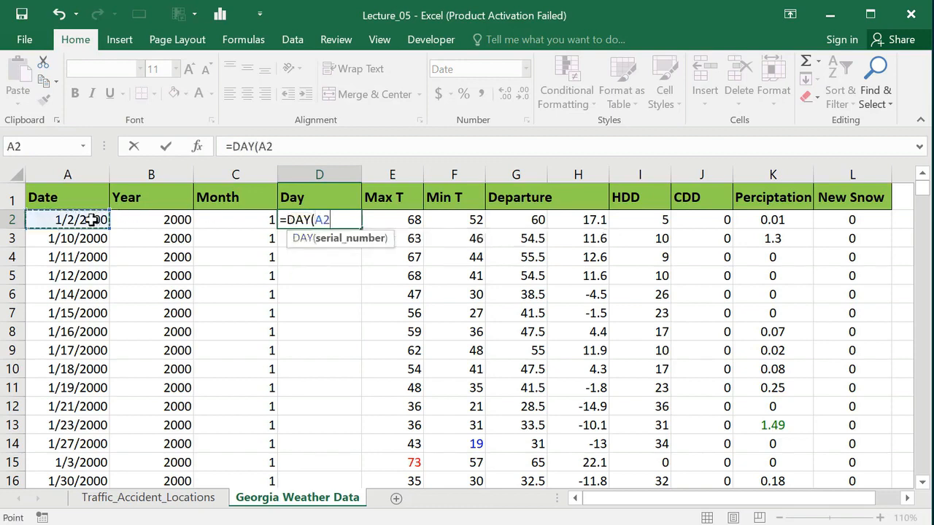
type(")")
key("Return")
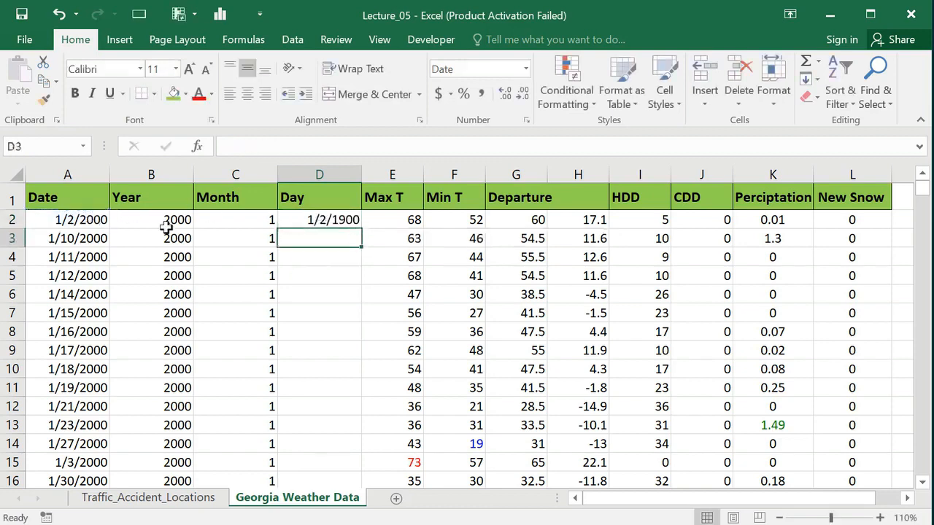
Step: Copy the formatting of B2 onto D2 and fill the day formula down the Day column
left_click(164, 220)
left_click(44, 99)
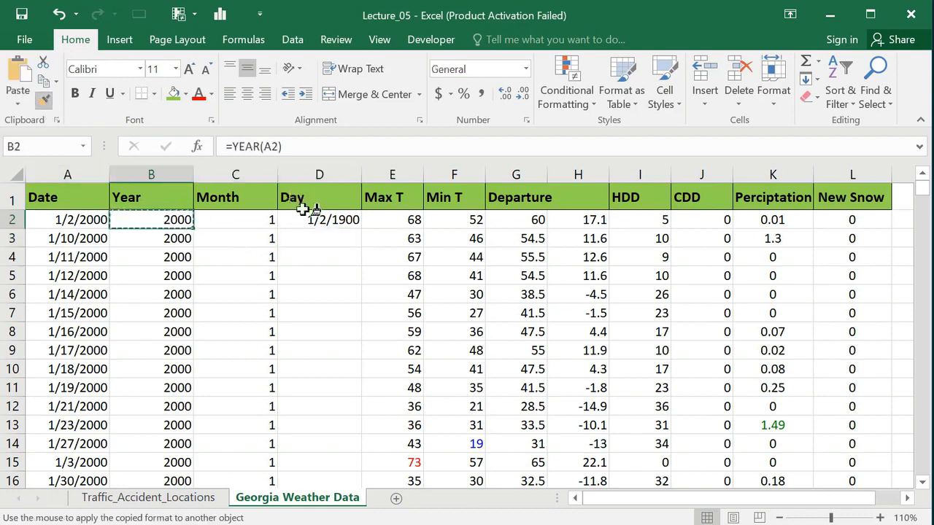
left_click(332, 220)
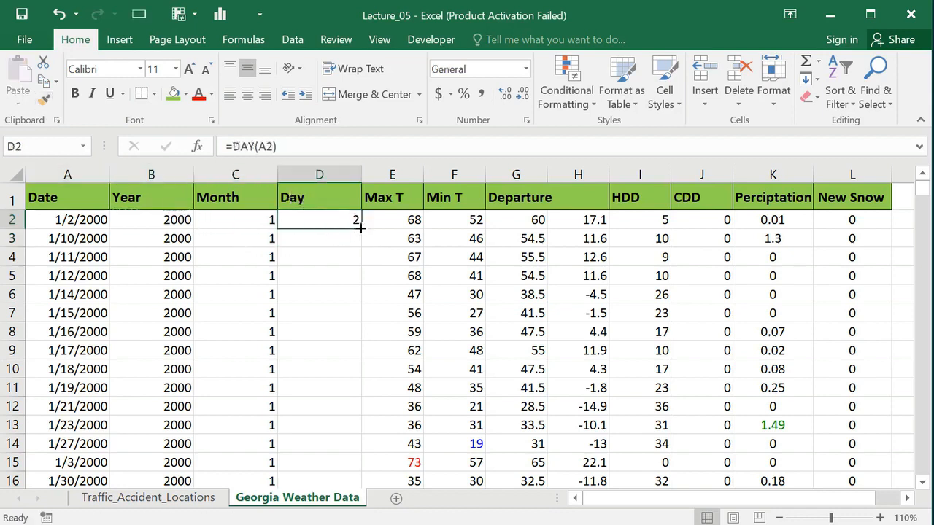
double_click(360, 227)
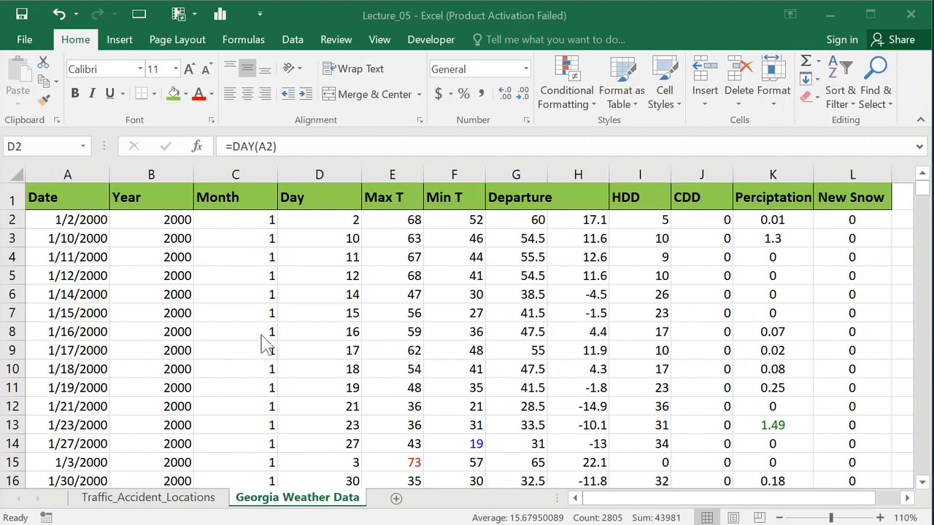
Step: Compare the split date columns on the Traffic_Accident_Locations and Georgia Weather Data sheets
left_click(196, 502)
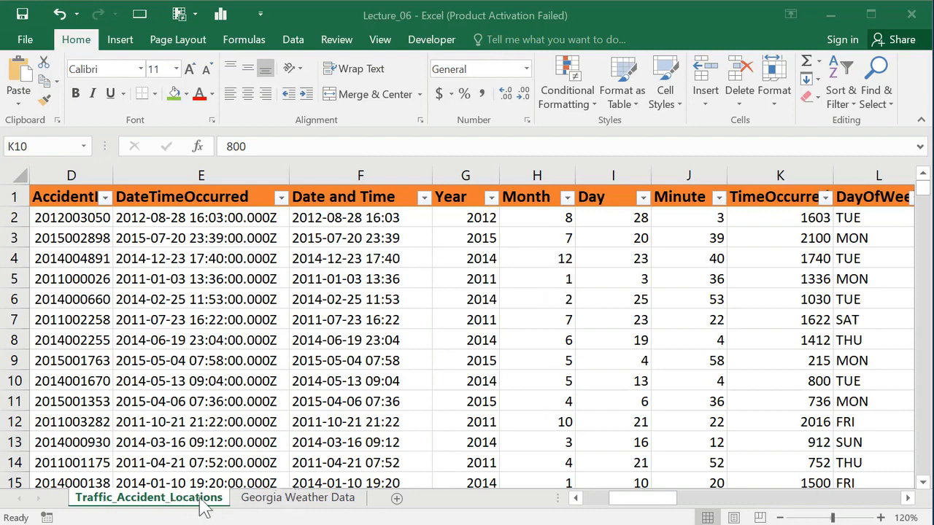
left_click(295, 500)
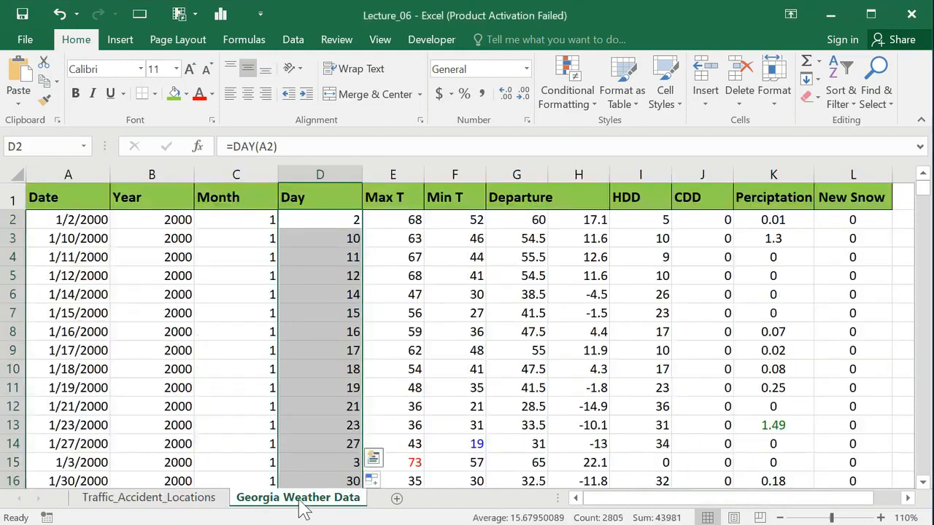
left_click(193, 504)
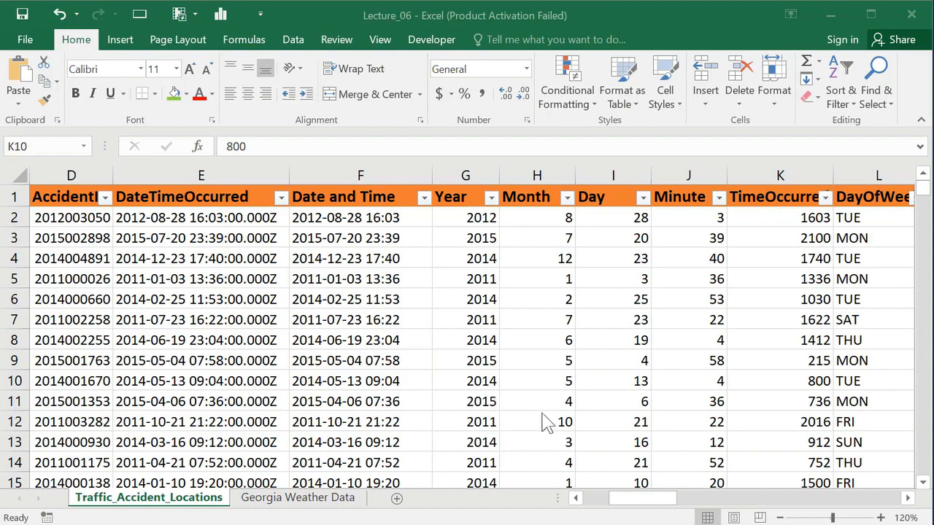
left_click(299, 503)
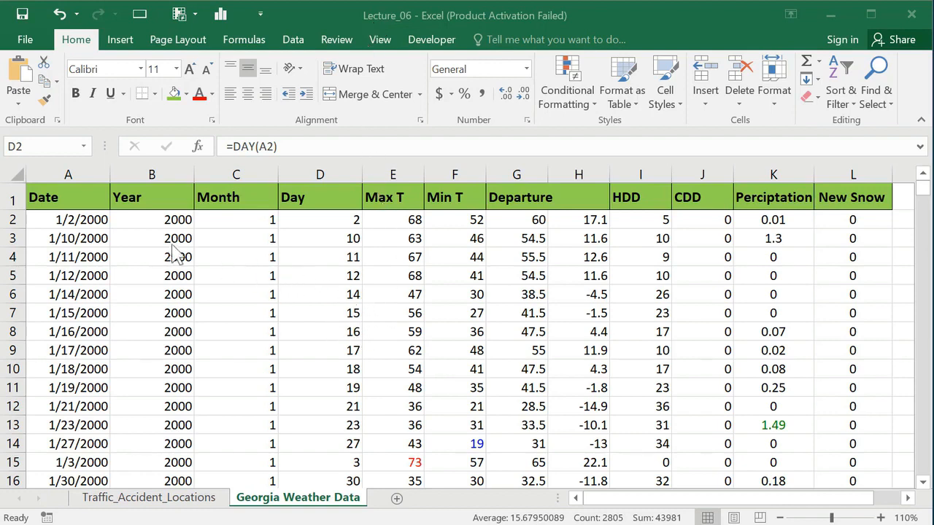
Step: Insert a new column before Date in the Georgia Weather Data sheet and enter the header Join ID in A1
left_click(70, 169)
right_click(70, 166)
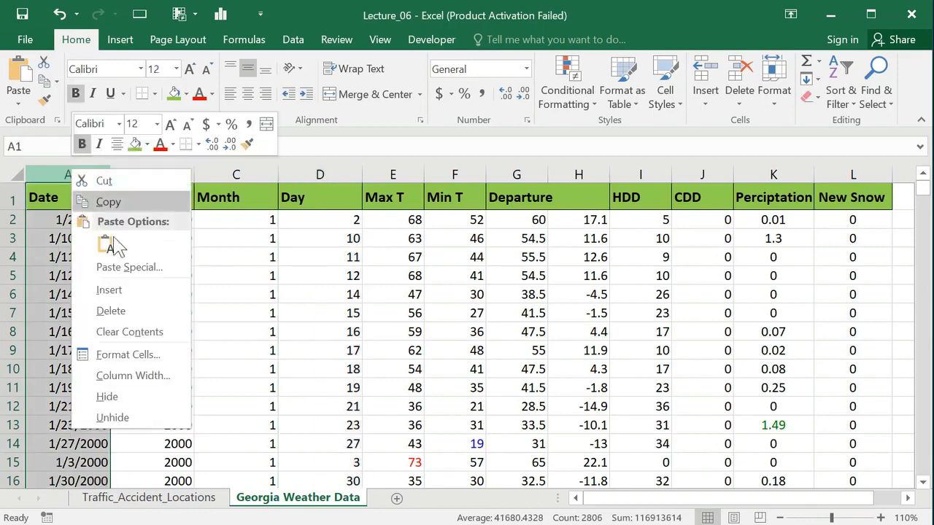
left_click(116, 294)
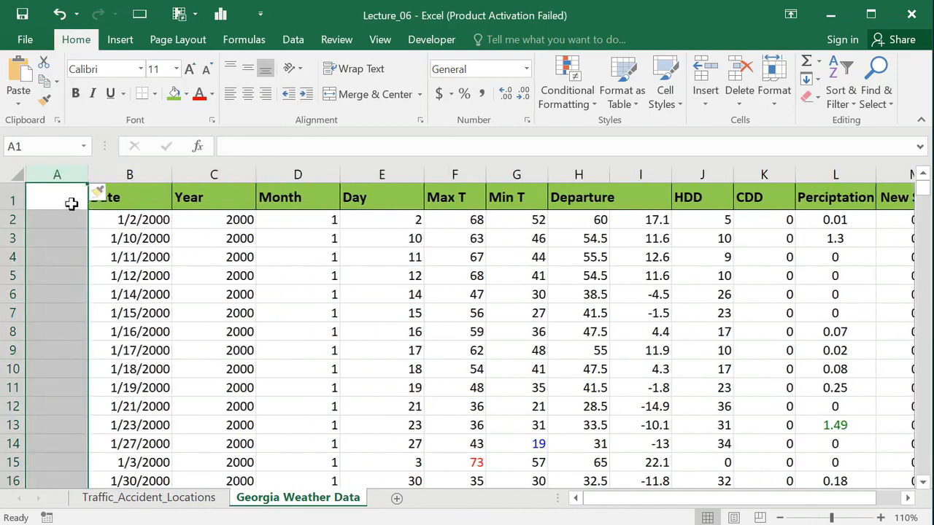
left_click(68, 202)
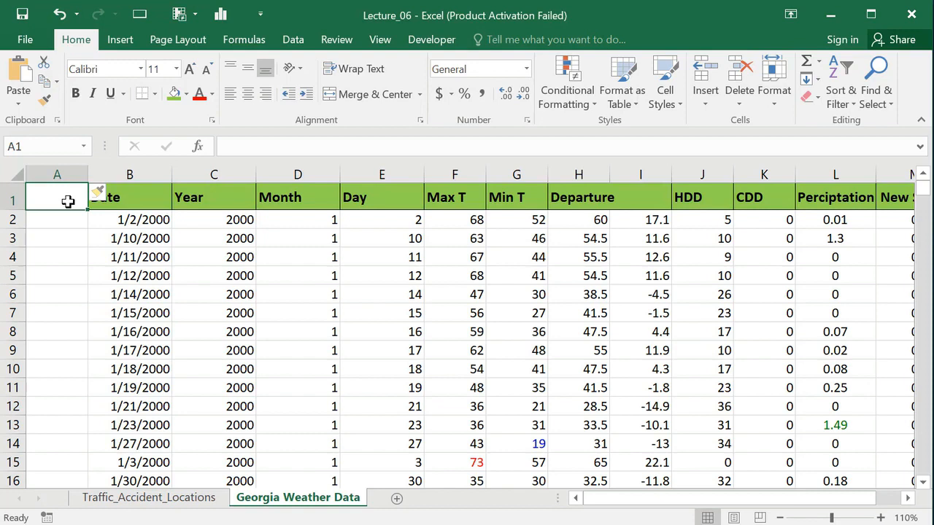
type("Join ID")
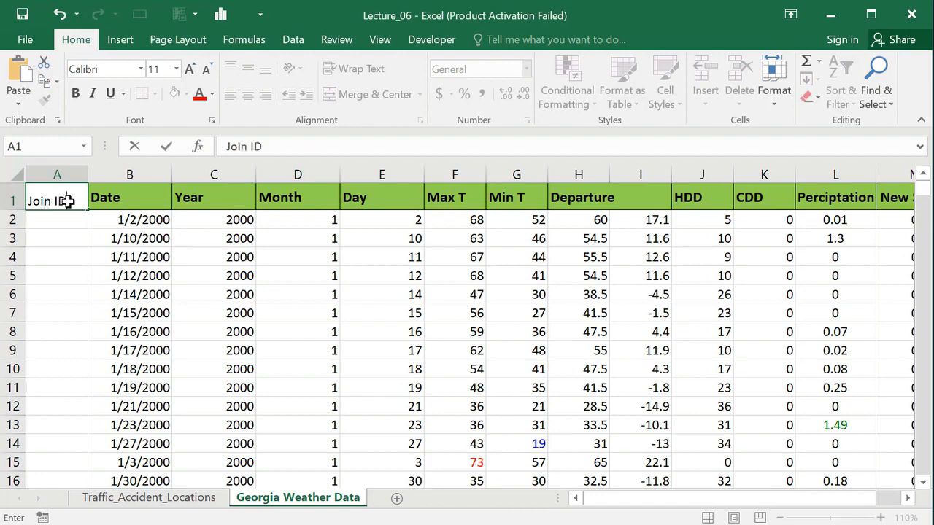
key("Return")
Step: Format the Join ID header with green fill, bold text and middle vertical alignment
left_click(63, 200)
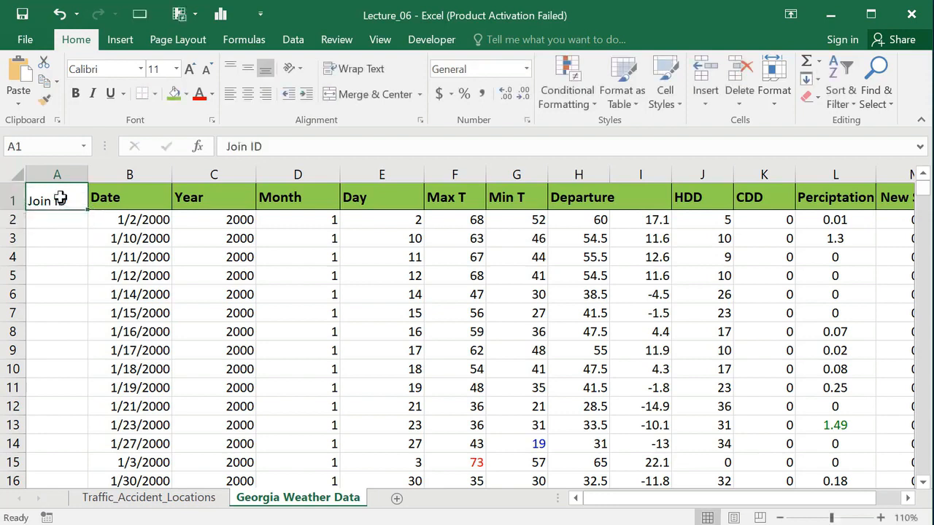
left_click(178, 95)
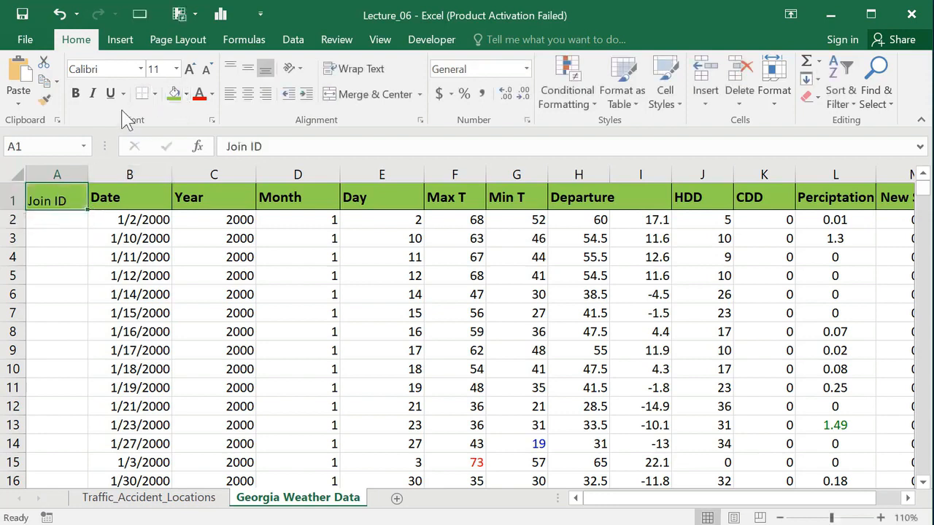
left_click(75, 92)
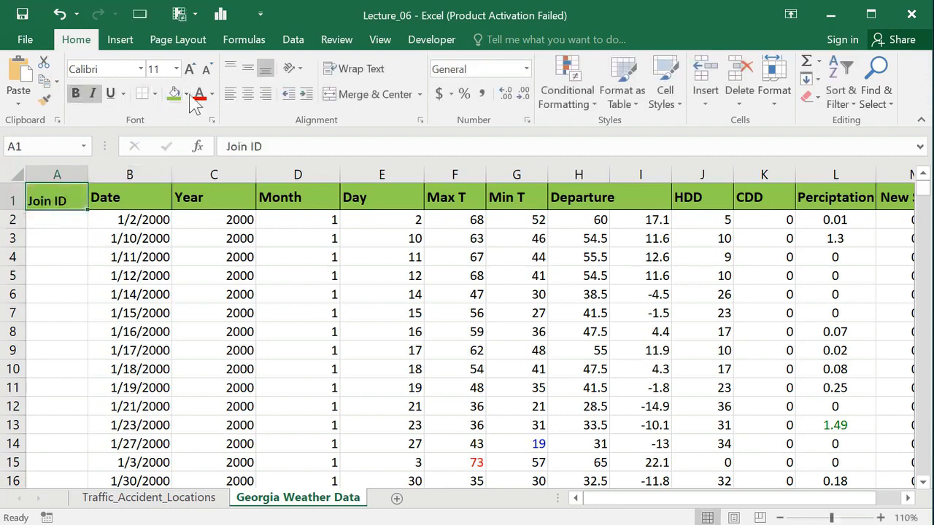
left_click(248, 68)
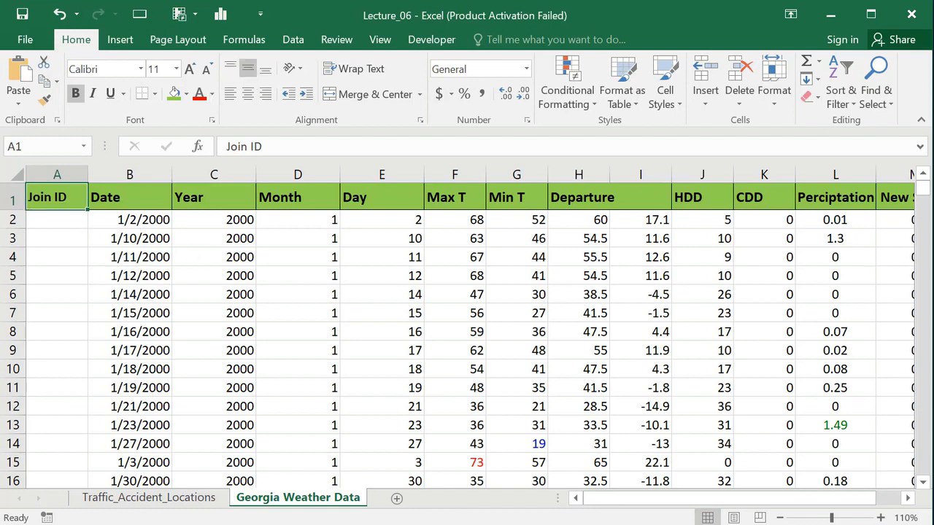
key("Return")
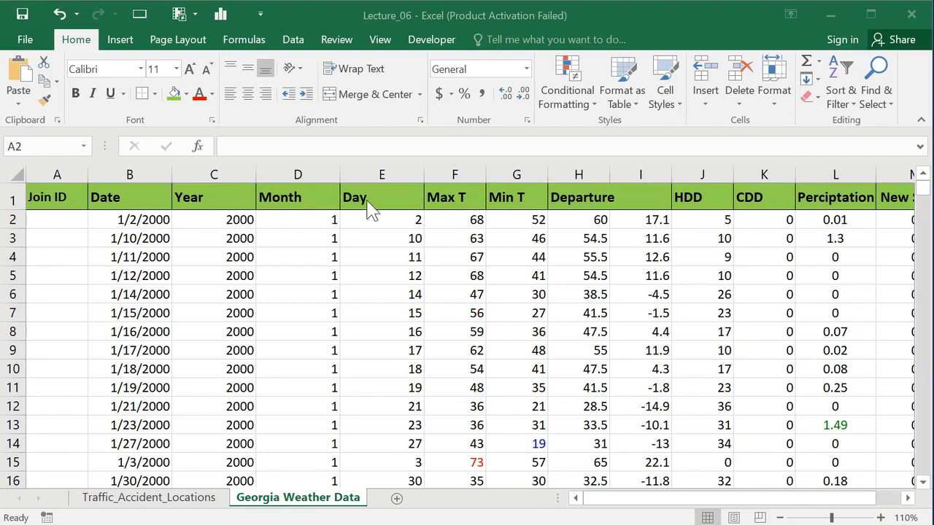
Step: Enter =CONCATENATE(C2,D2,E2) in A2 to combine the year, month and day into the join ID
left_click(57, 219)
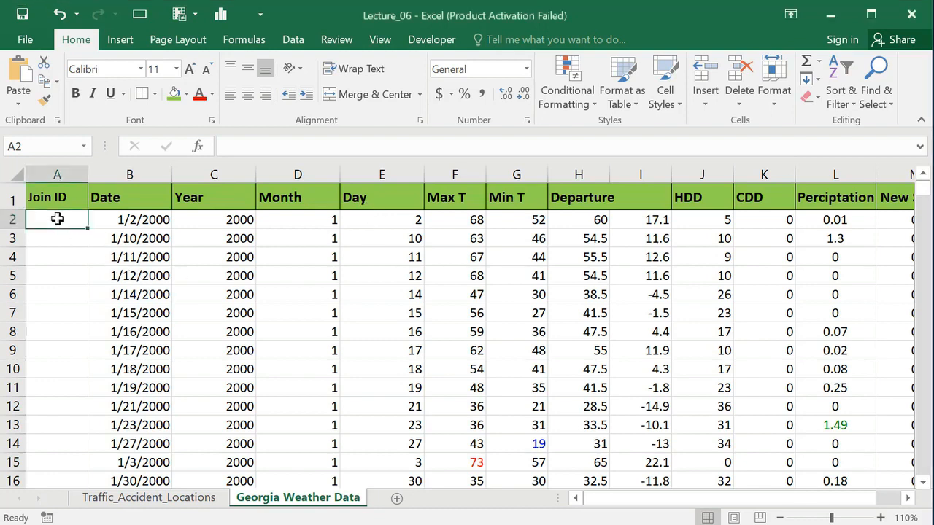
type("=")
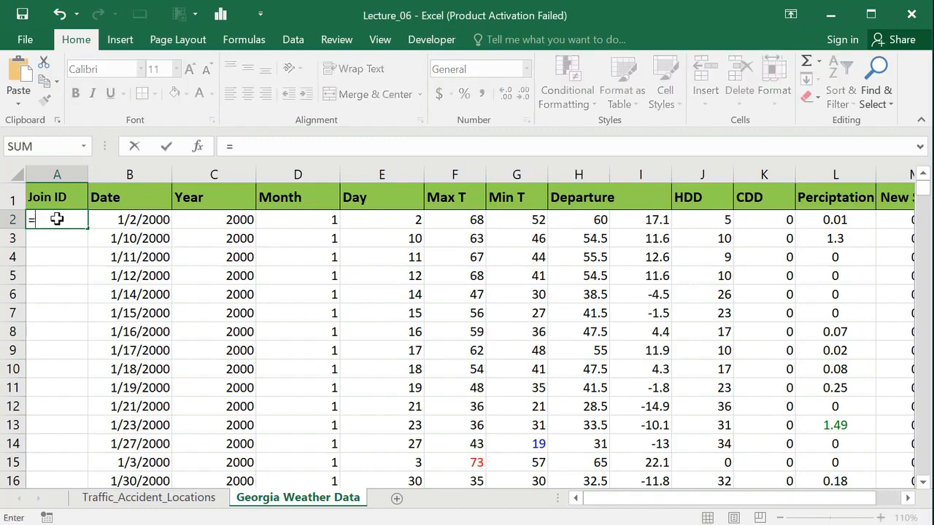
type("Con")
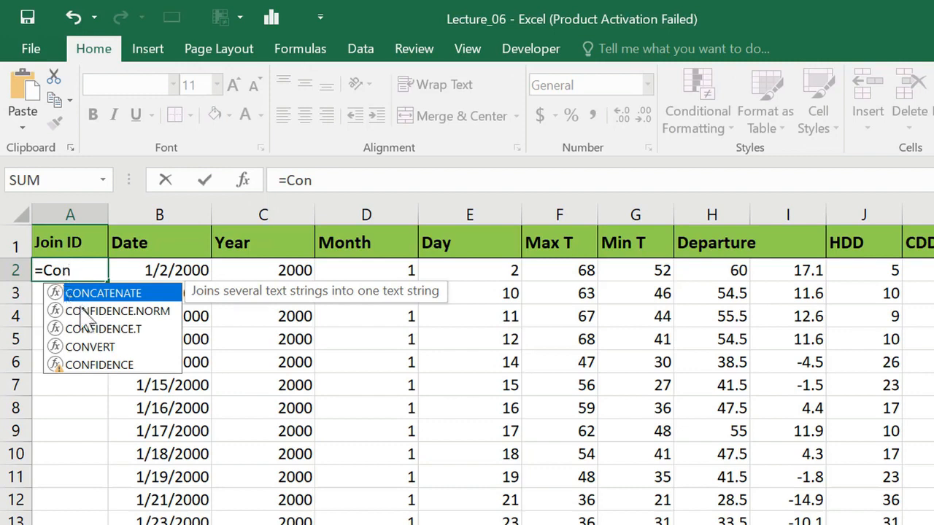
double_click(79, 295)
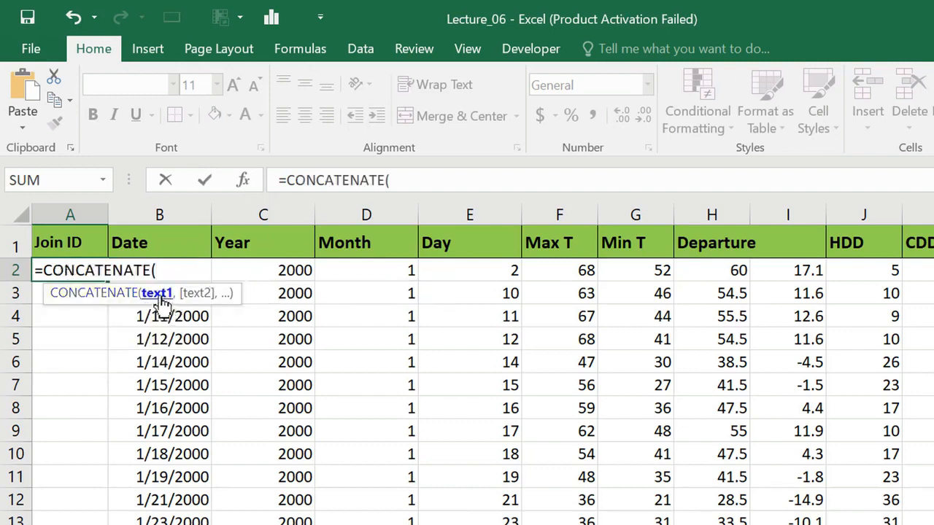
left_click(272, 270)
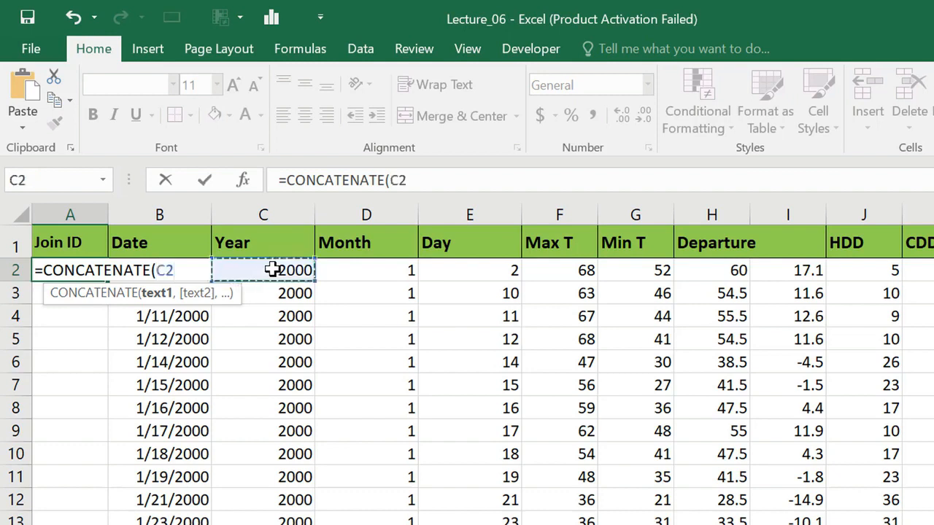
type(",")
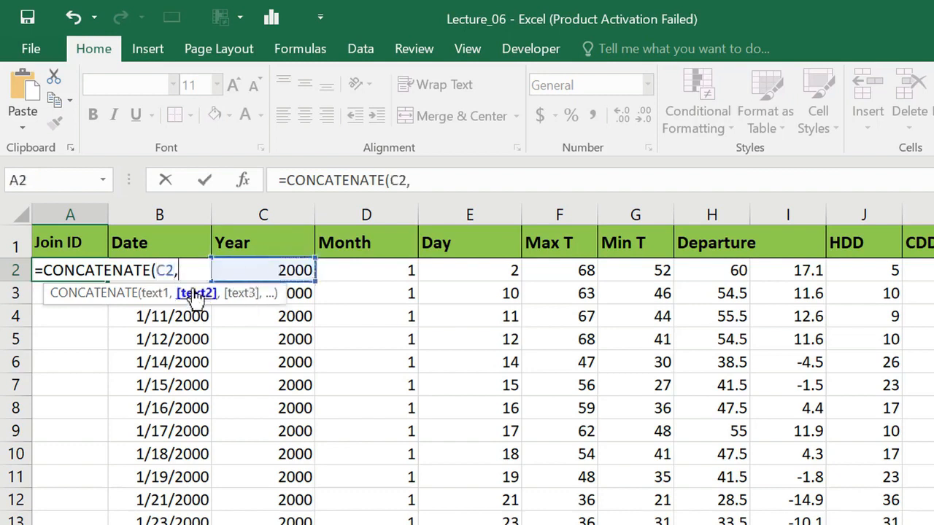
left_click(373, 270)
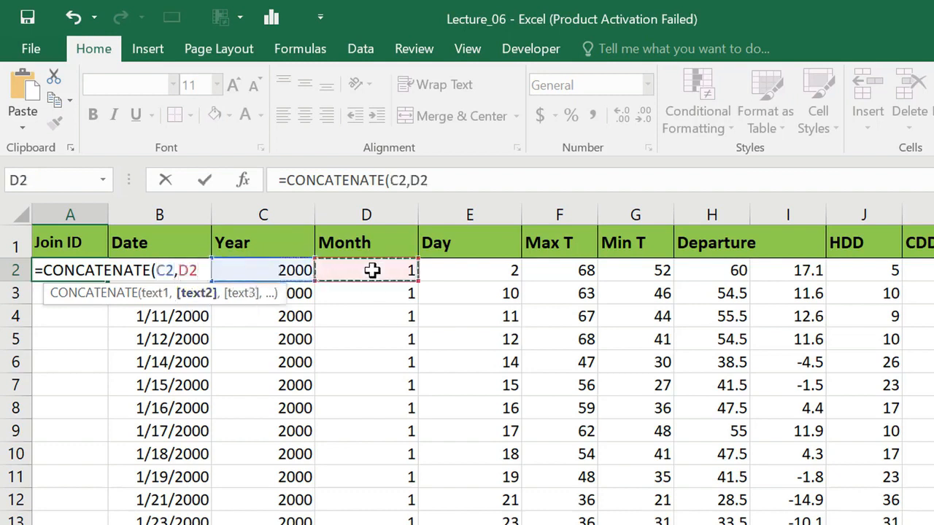
type(",")
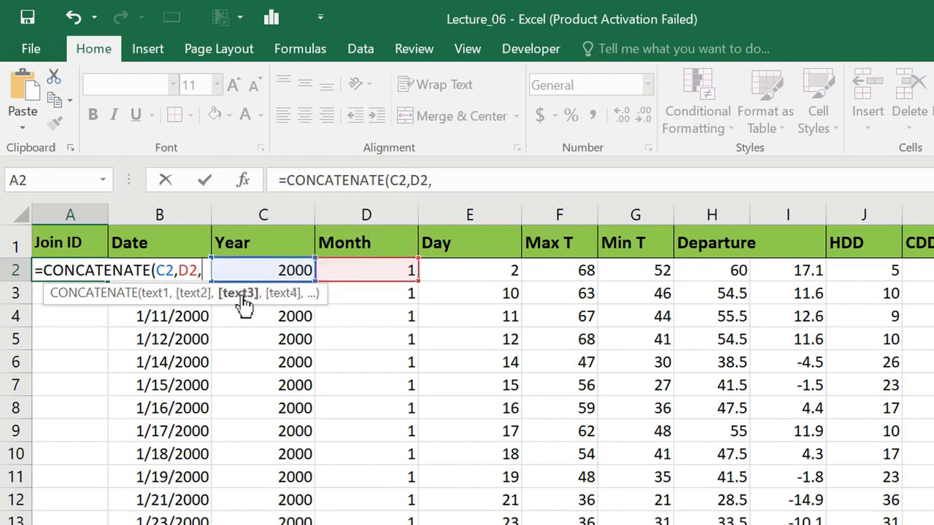
left_click(463, 270)
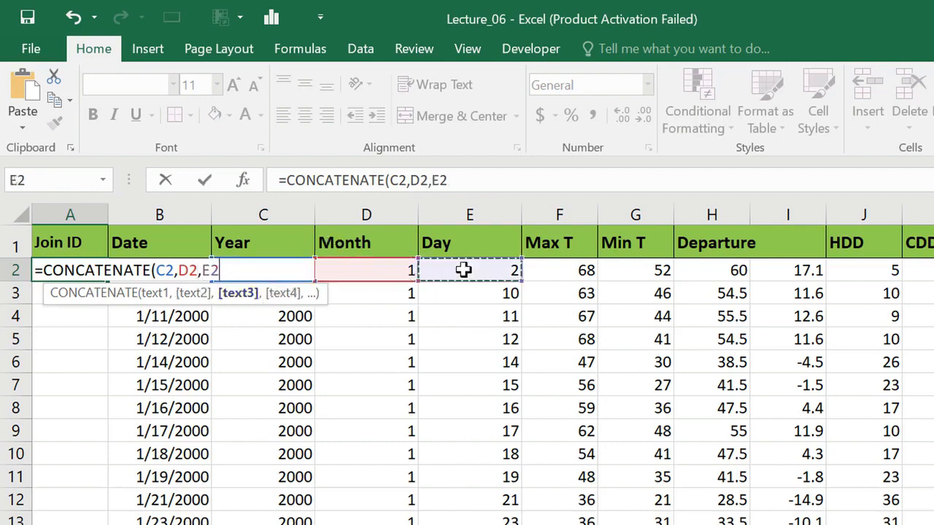
type(")")
key("ctrl+Return")
key("Return")
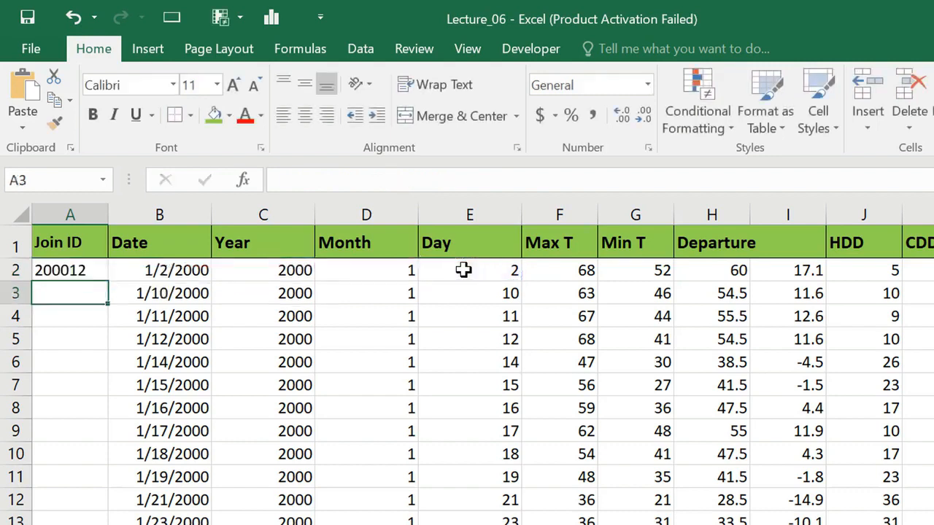
Step: Fill the CONCATENATE formula down the Join ID column, select that column, and switch to the Traffic_Accident_Locations sheet
left_click(77, 269)
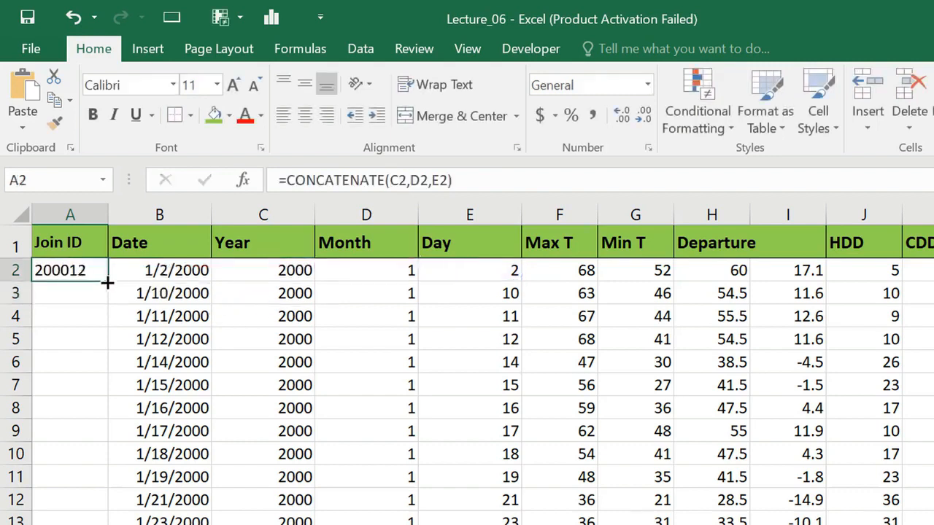
double_click(106, 282)
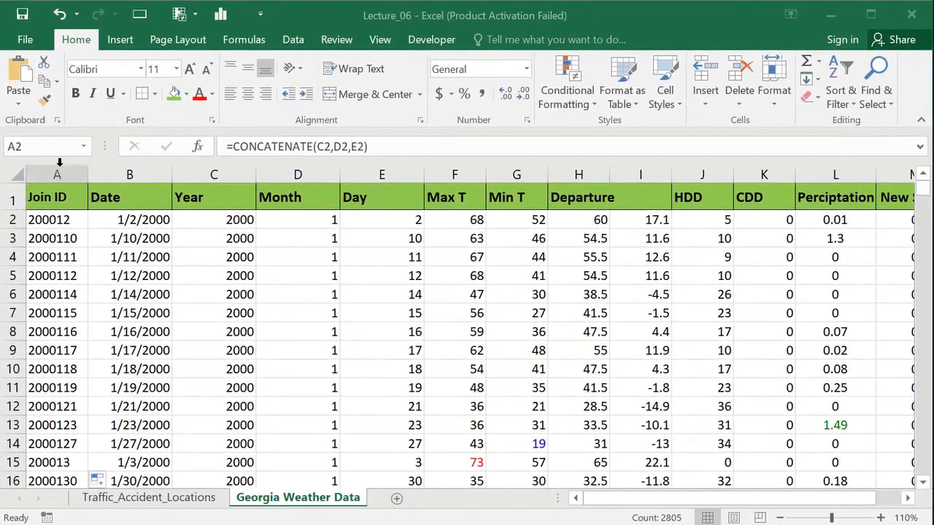
left_click(58, 167)
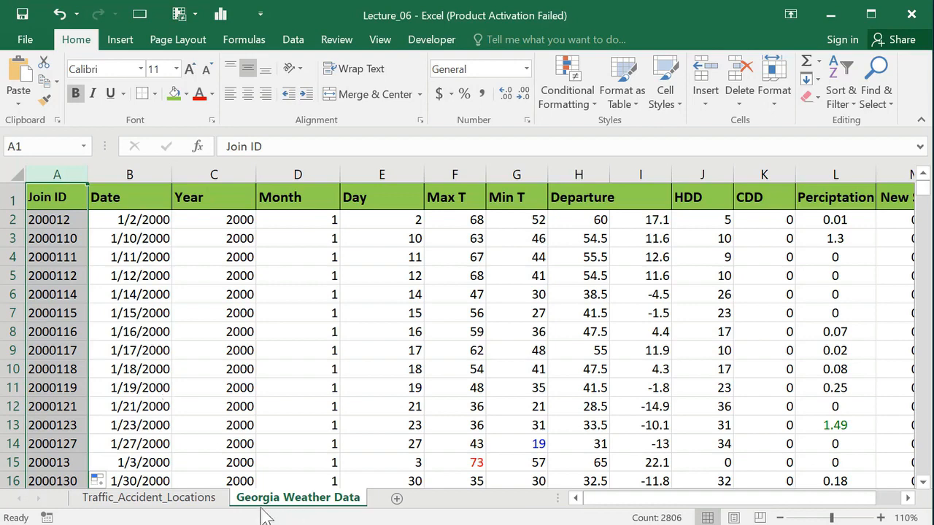
left_click(172, 502)
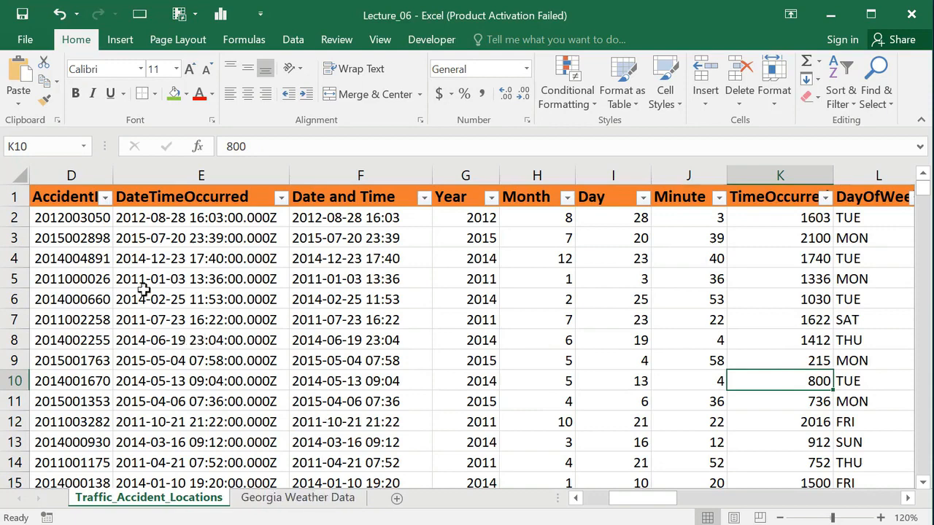
Step: Insert a new column before AccidentID, enter the header Join ID in D1, and compare it with the Georgia Weather Data sheet's Join ID column
left_click(63, 175)
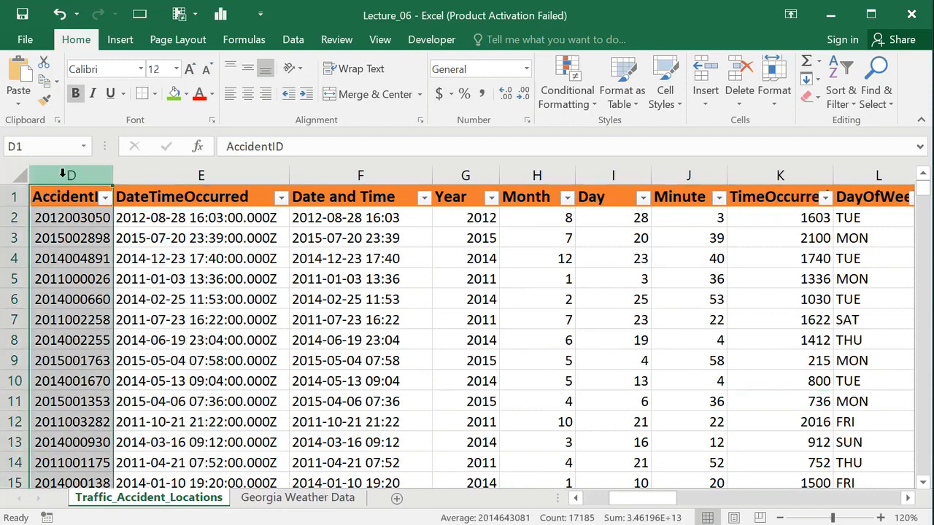
right_click(63, 174)
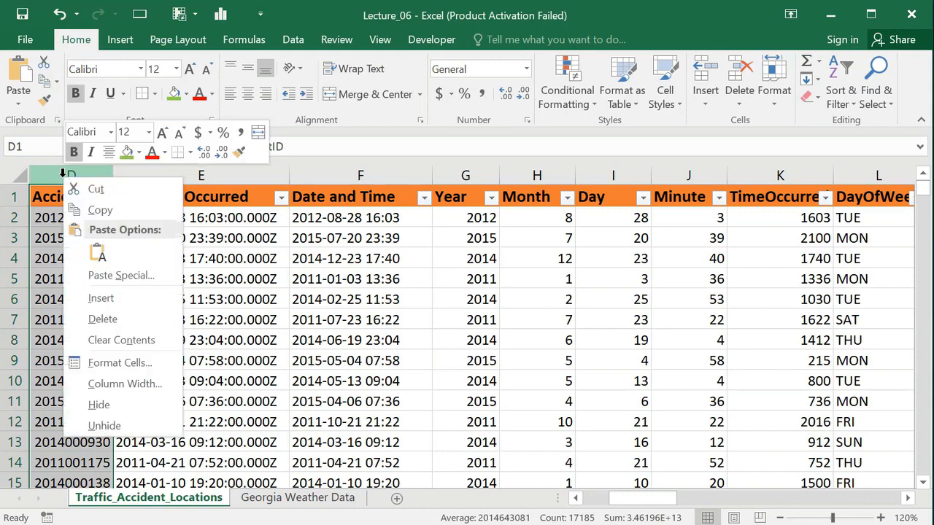
left_click(101, 299)
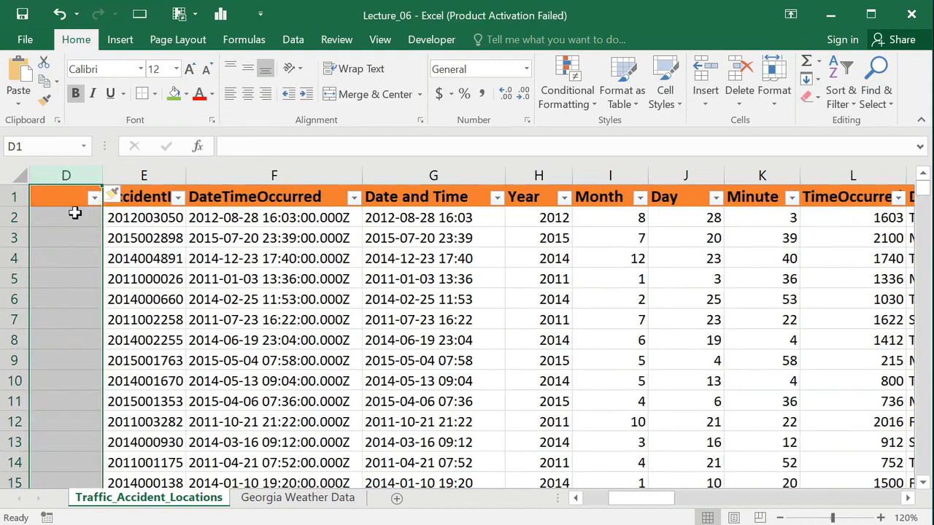
left_click(61, 195)
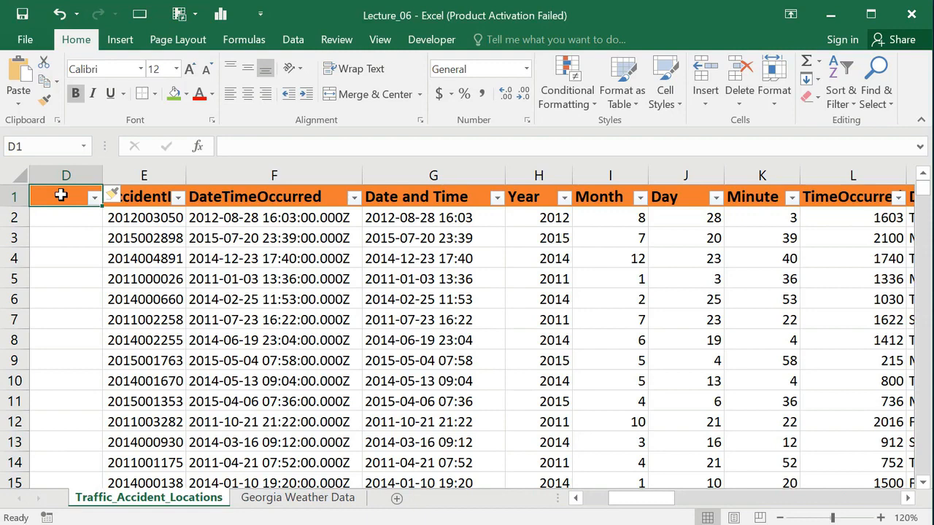
type("Join ID")
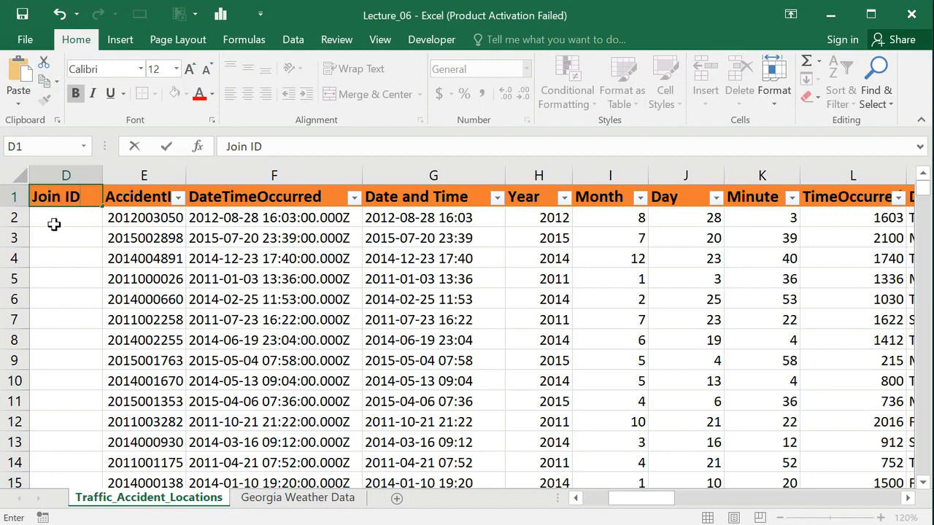
left_click(54, 214)
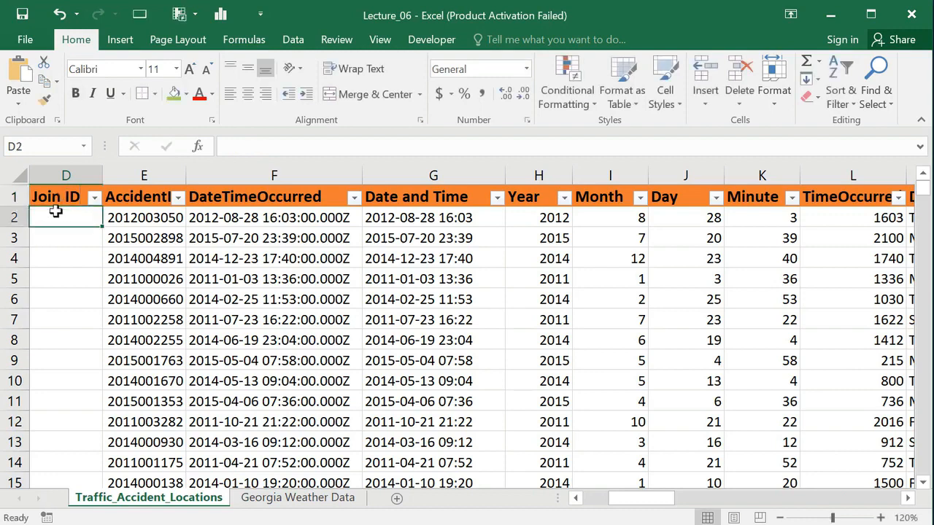
left_click(51, 195)
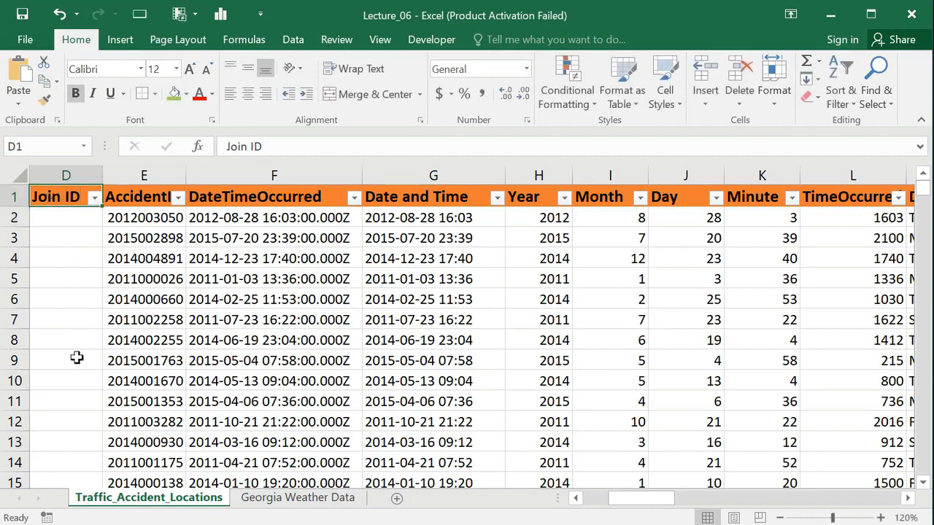
left_click(293, 500)
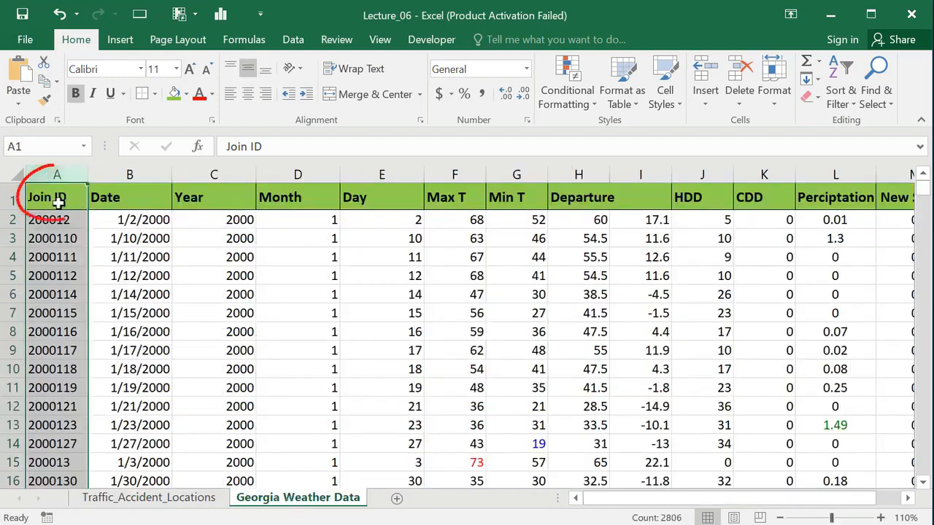
left_click(154, 498)
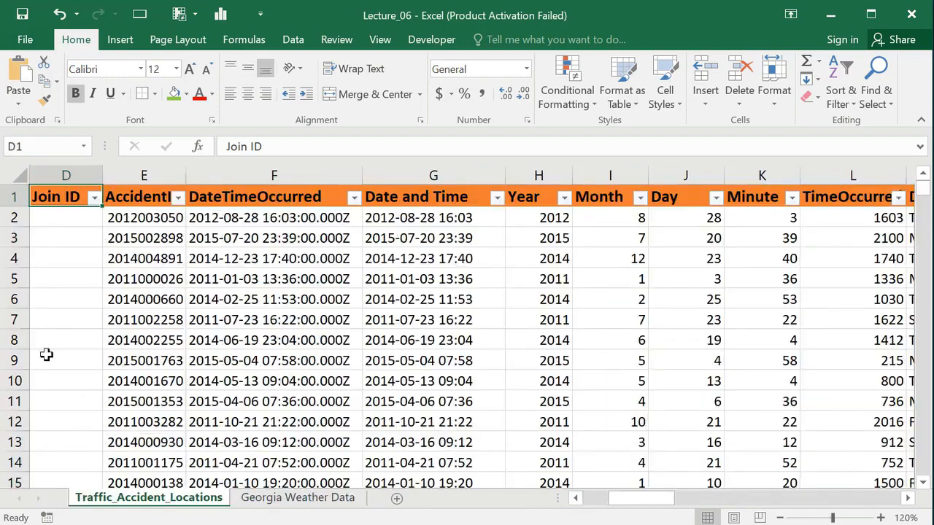
Step: Enter =CONCATENATE(H2,I2,J2) in D2 to combine the accident's year, month and day
left_click(60, 216)
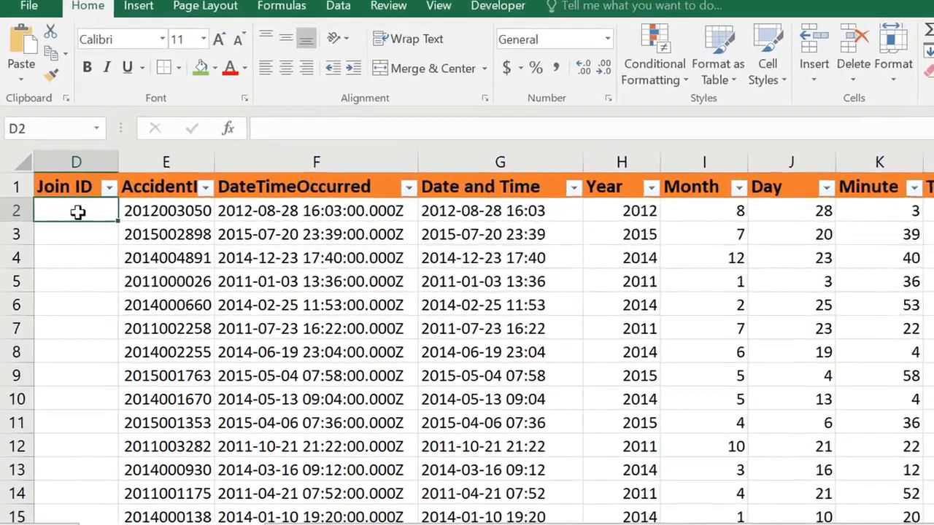
type("=")
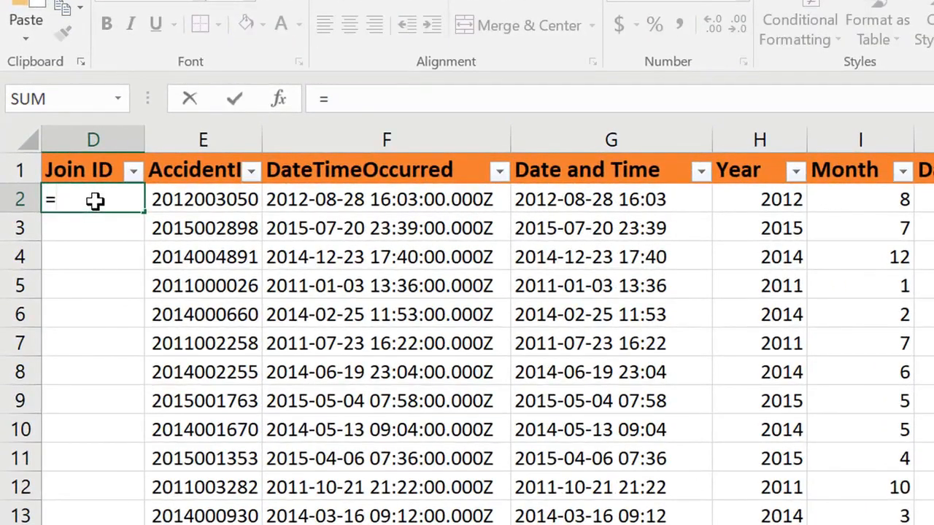
type("Con")
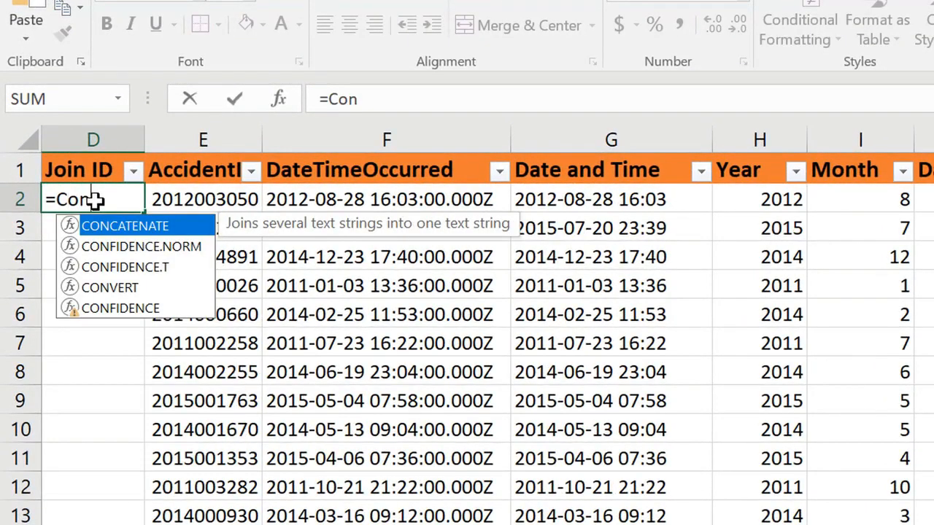
double_click(106, 228)
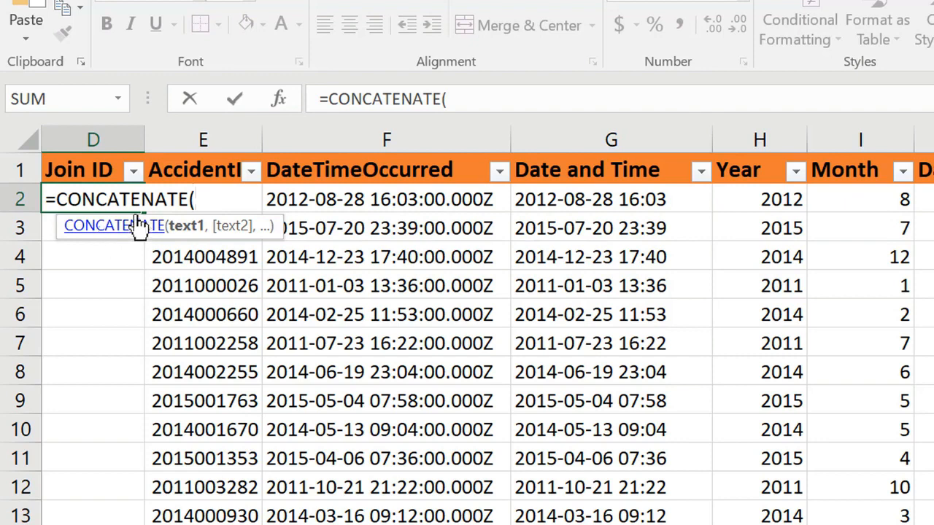
left_click(772, 201)
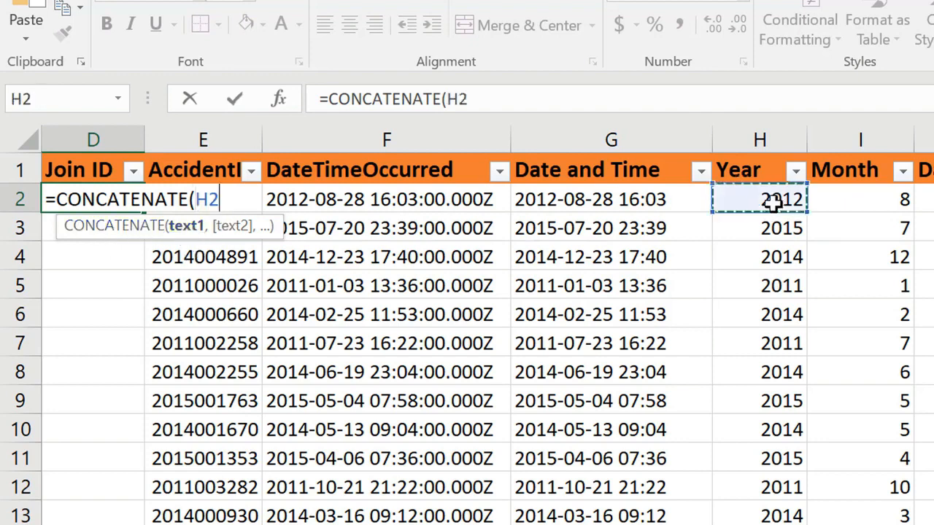
type(",")
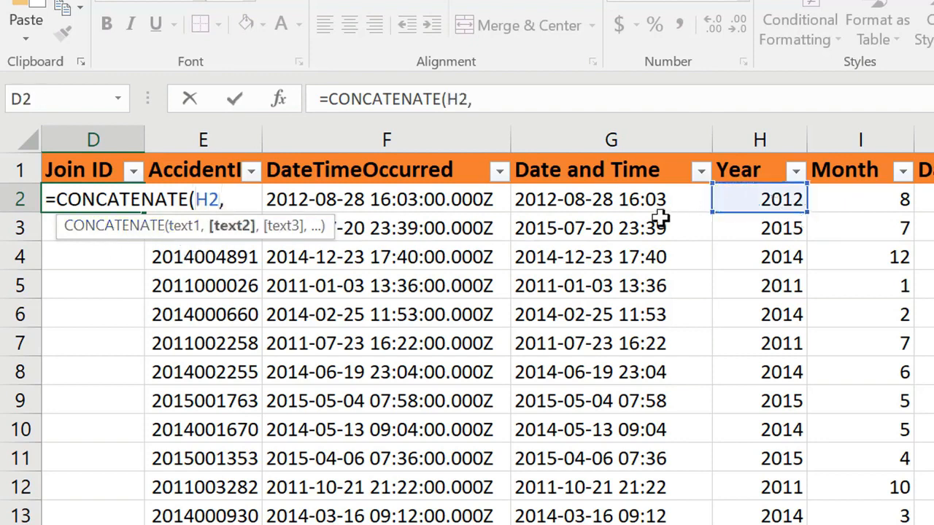
left_click(874, 200)
type(",")
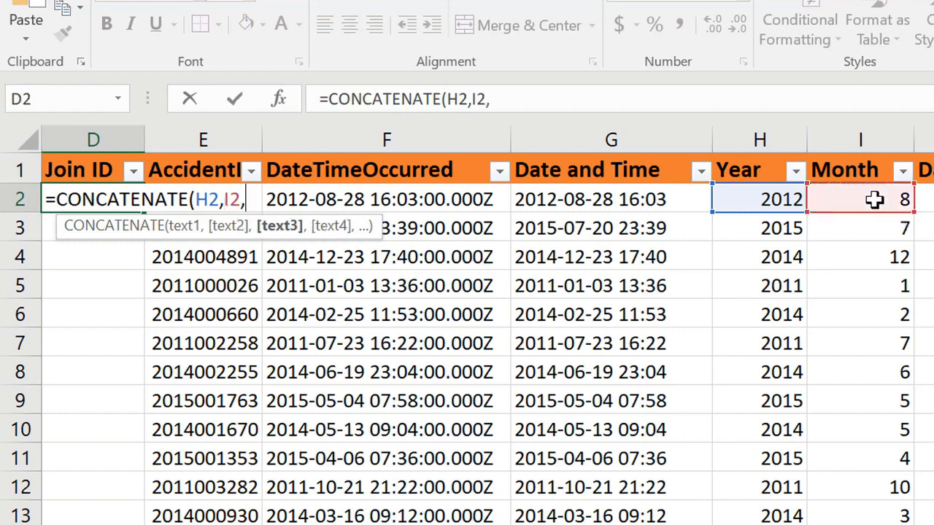
left_click(927, 200)
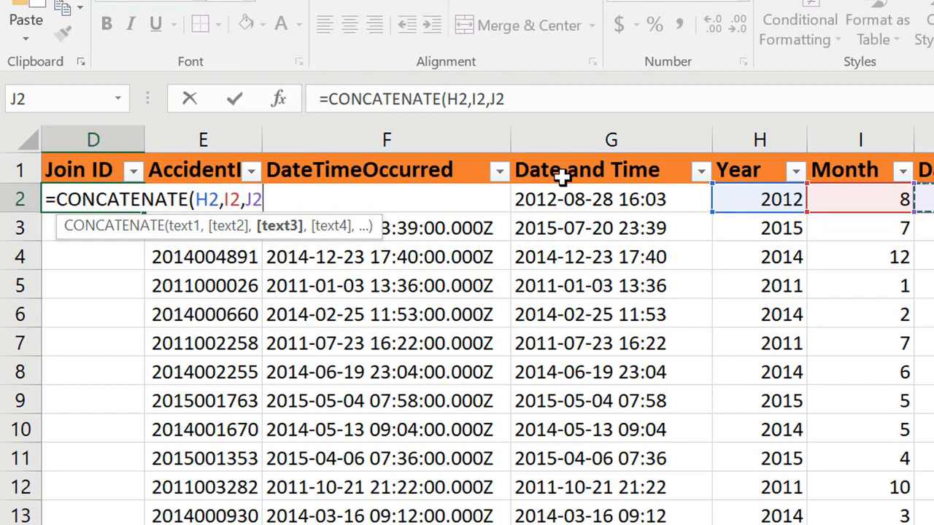
type(")")
key("Return")
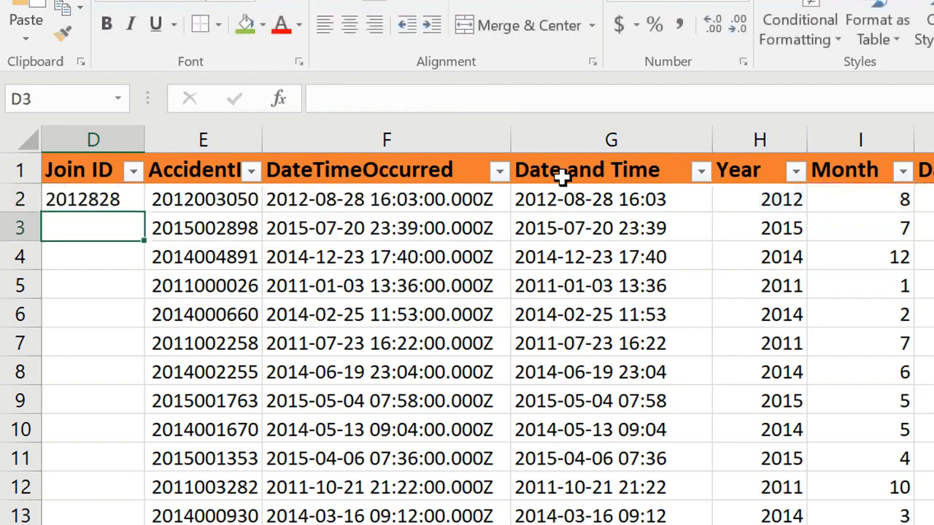
Step: Fill the CONCATENATE formula down the Join ID column and highlight the function name in D2's formula without changing it
left_click(122, 199)
double_click(143, 210)
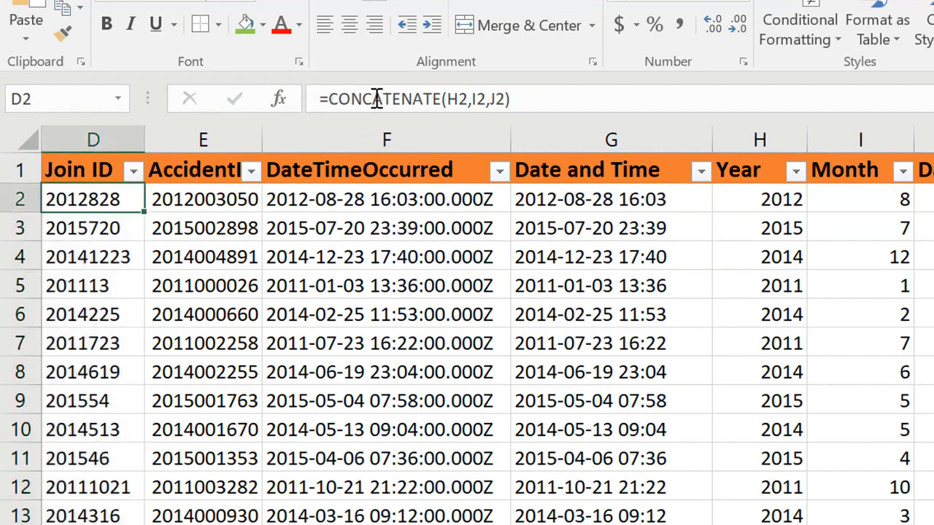
left_click_drag(329, 99, 372, 99)
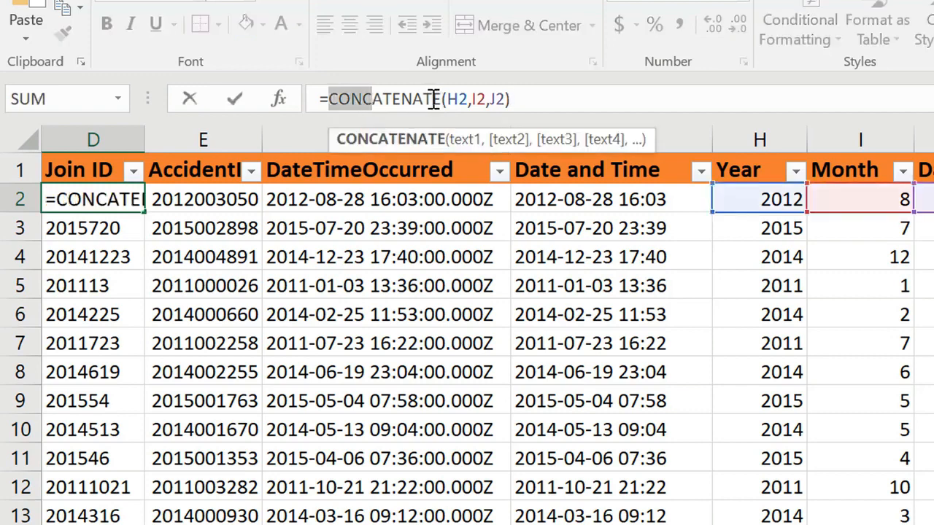
left_click_drag(438, 98, 328, 98)
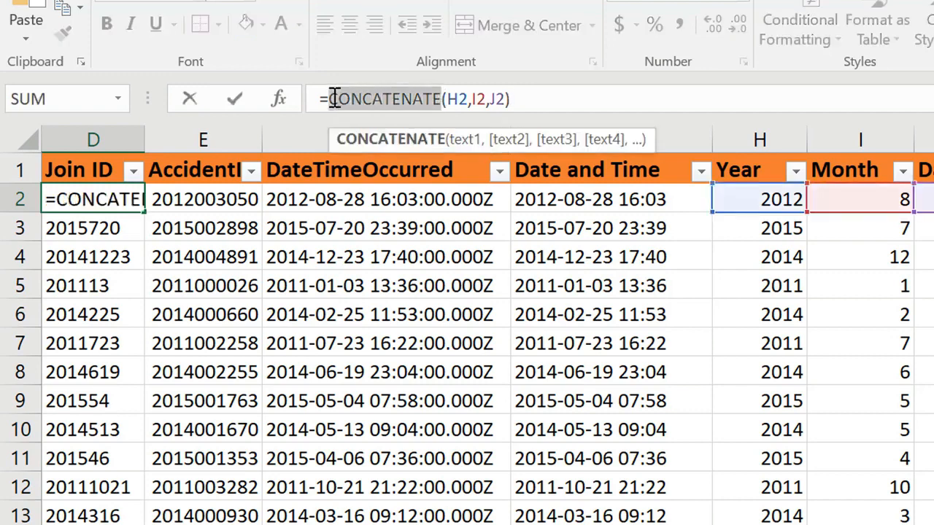
left_click(98, 247)
key("Escape")
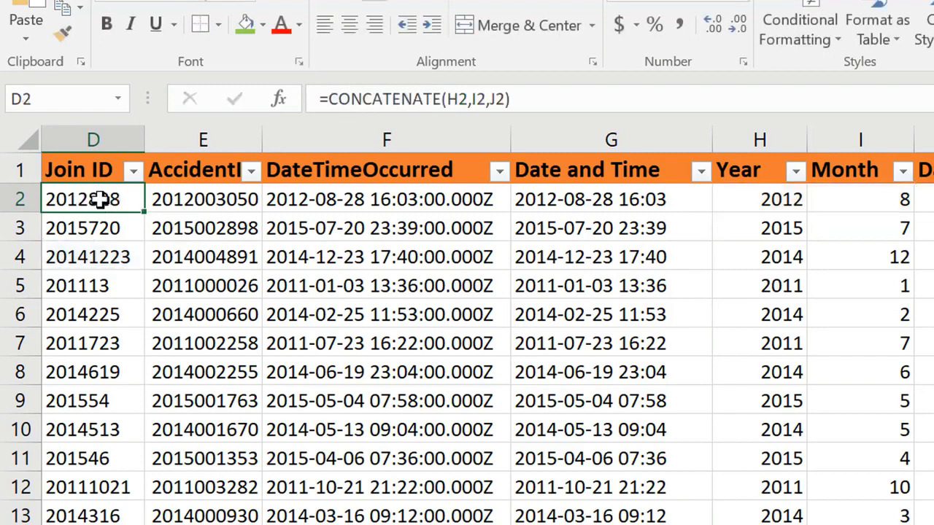
Step: Clear all Join ID formulas from D2 down to the end of the data
key("ctrl+shift+Down")
key("Delete")
key("ctrl+BackSpace")
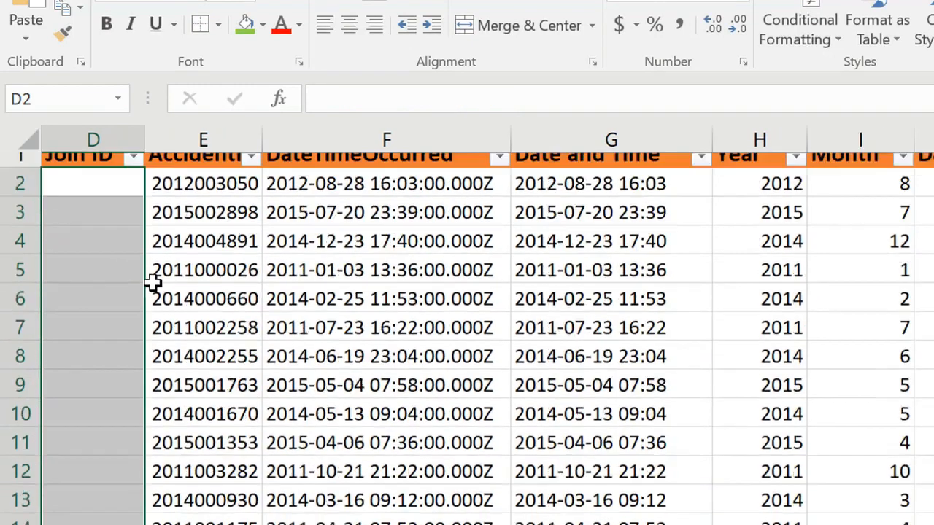
Step: Enter =H2&I2&J2 in D2 to join the year, month and day with the ampersand operator
left_click(92, 194)
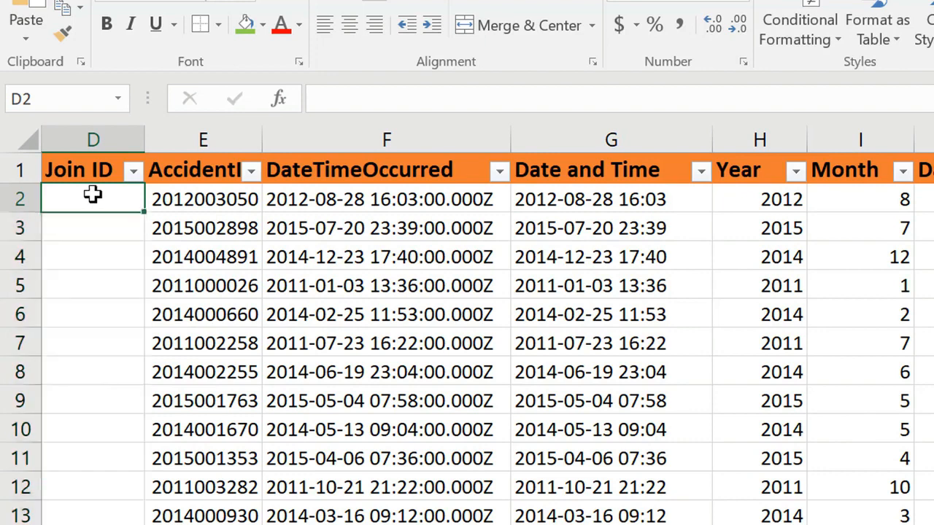
type("=")
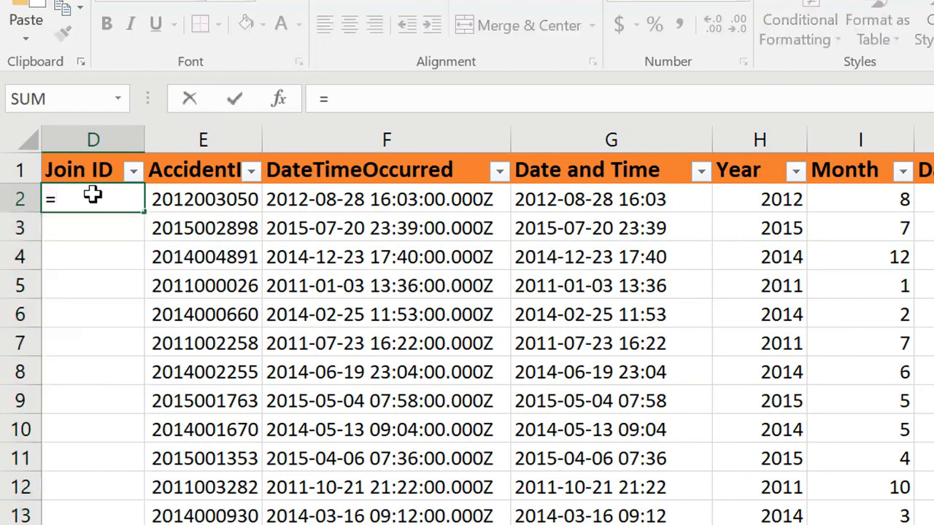
left_click(754, 199)
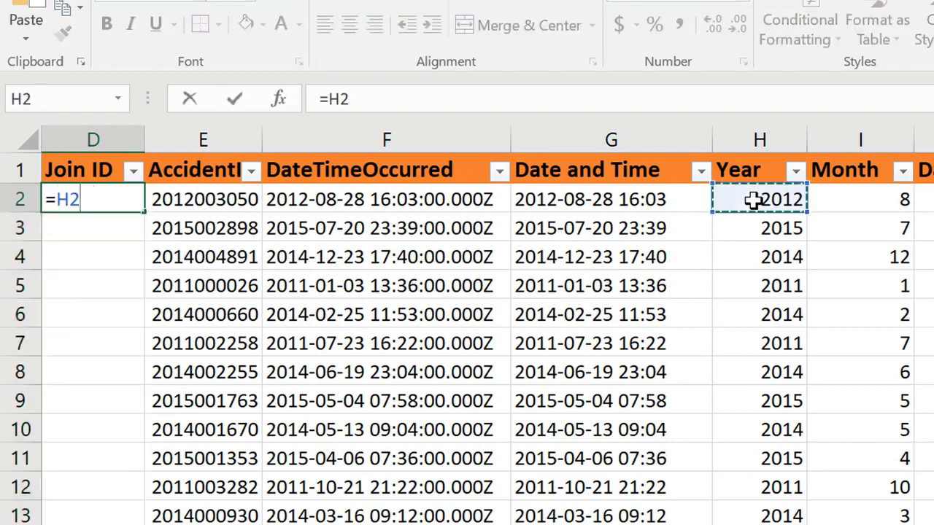
type("&")
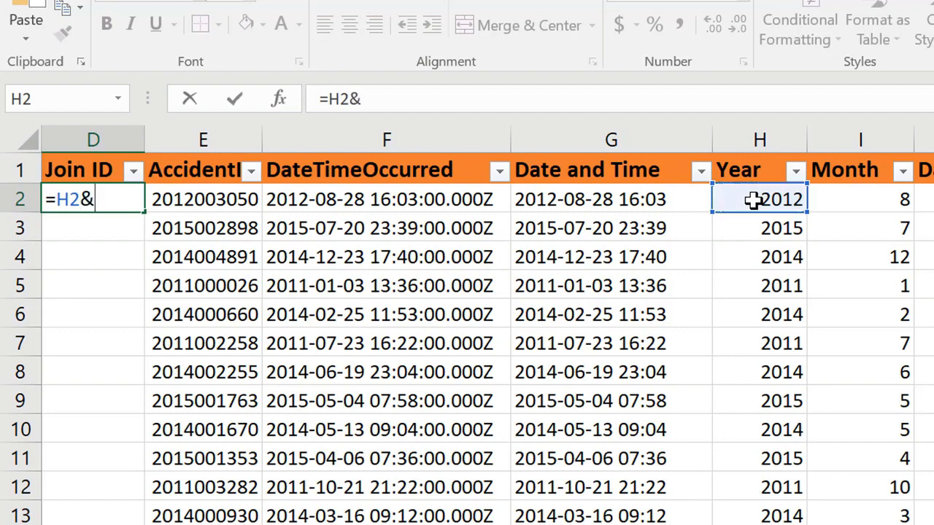
left_click(864, 192)
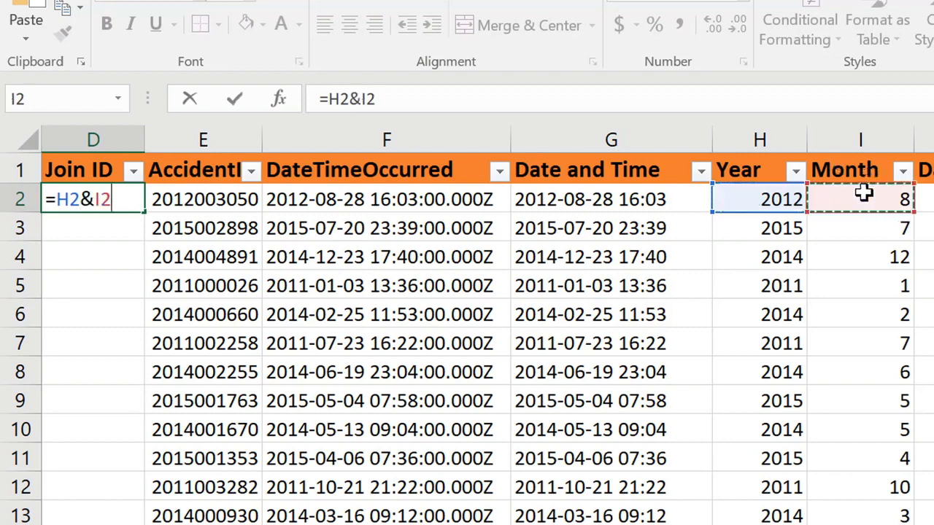
type("&")
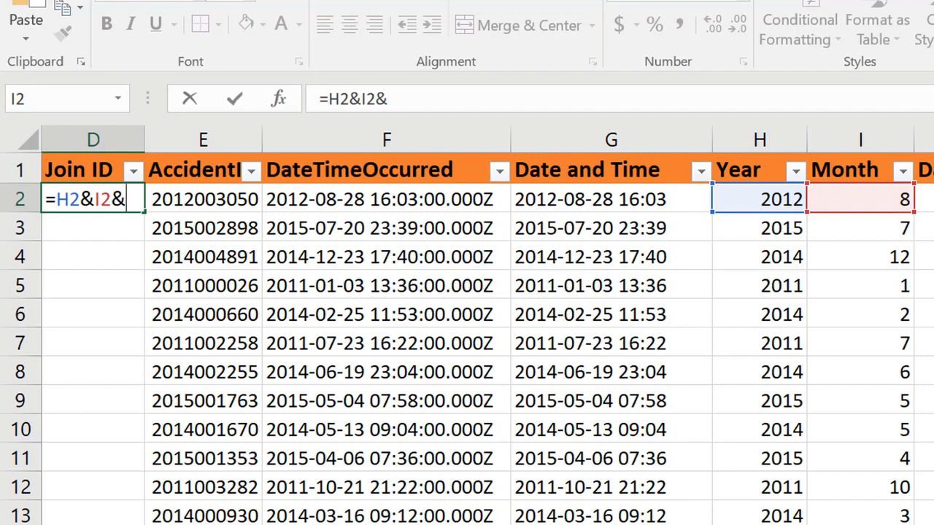
left_click(926, 198)
key("Return")
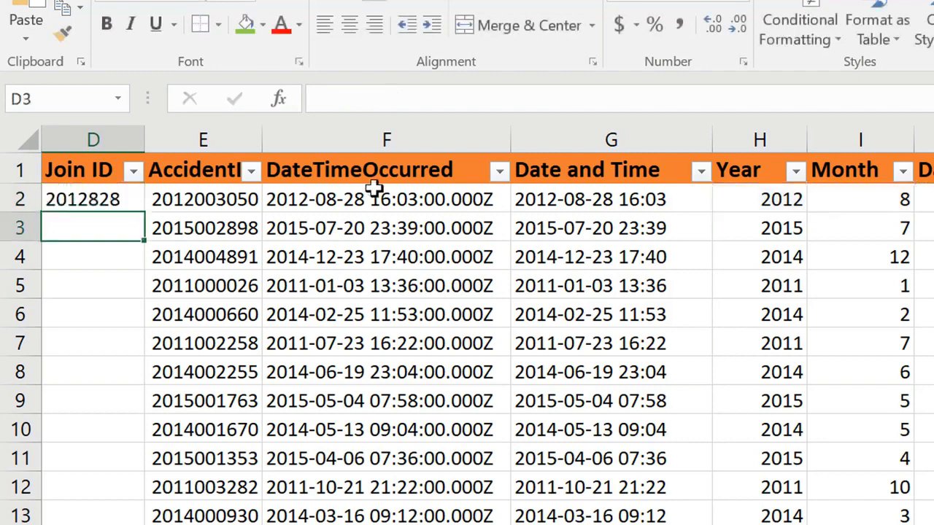
Step: Fill the ampersand formula down the Join ID column, review the filled rows, and highlight the H2&I2&J2 expression in D2's formula
left_click(89, 191)
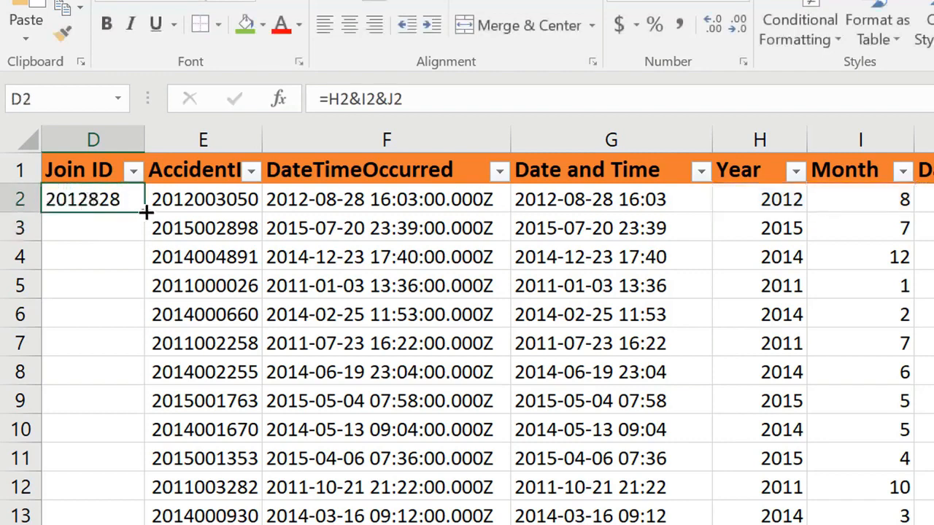
double_click(145, 212)
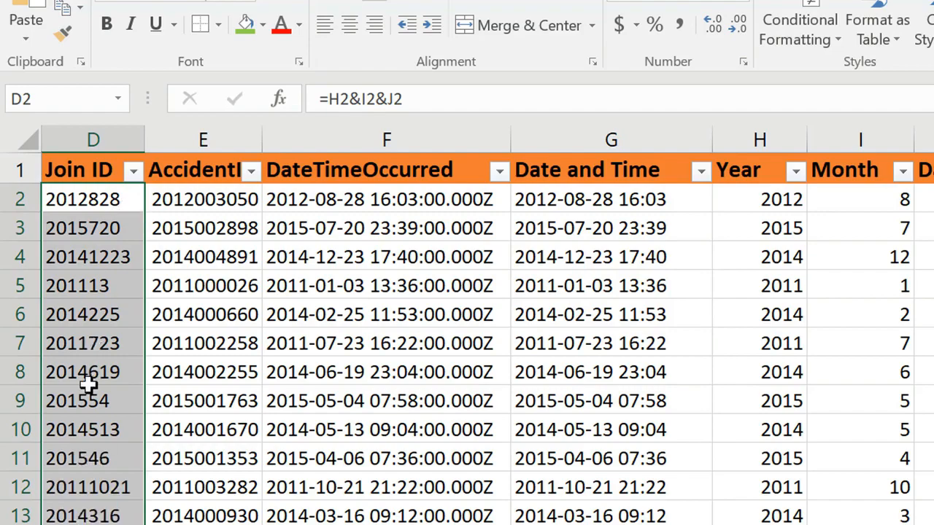
scroll(89, 382, "down", 20)
scroll(87, 384, "up", 20)
left_click_drag(410, 98, 330, 98)
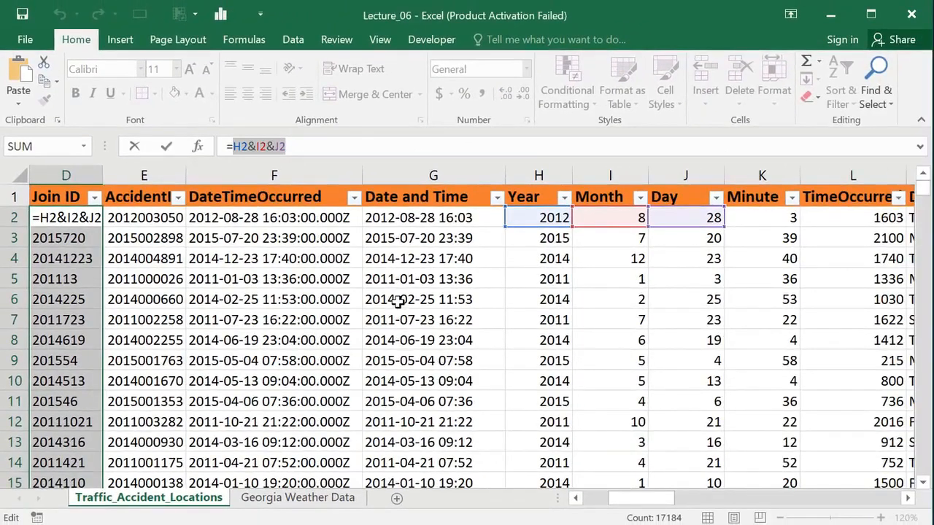
Step: Leave the formula edit in cell D2 and select the Join ID column
key("Escape")
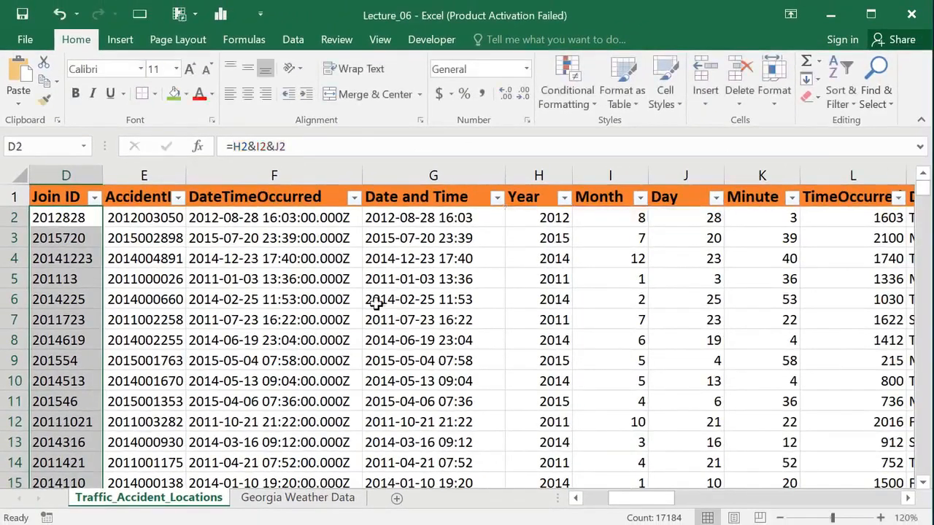
left_click(264, 335)
left_click(55, 218)
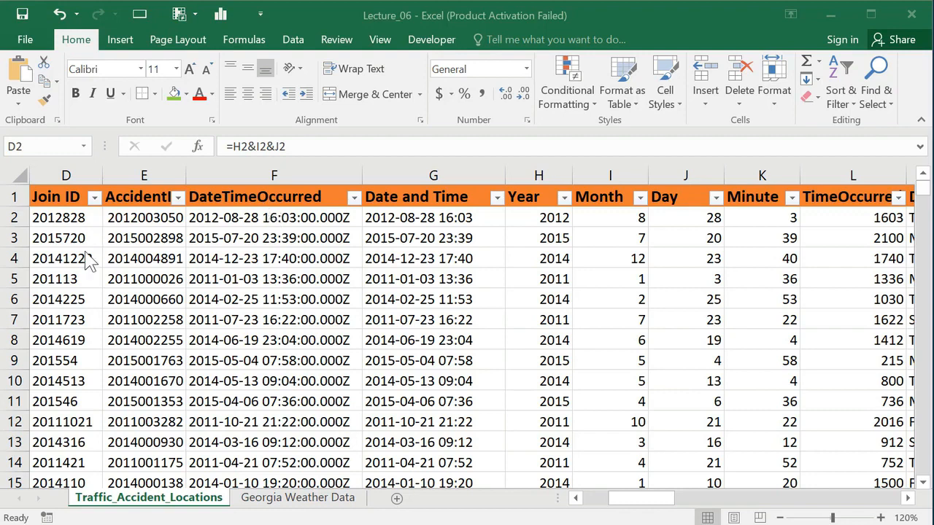
left_click(64, 174)
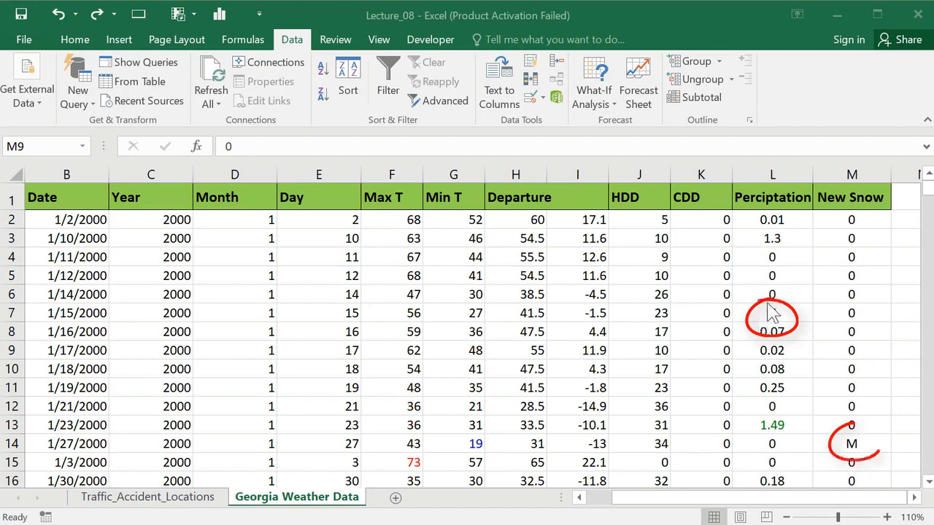
Step: Examine the Perciptation and New Snow columns of the Georgia Weather Data sheet for non-numeric entries
left_click(773, 311)
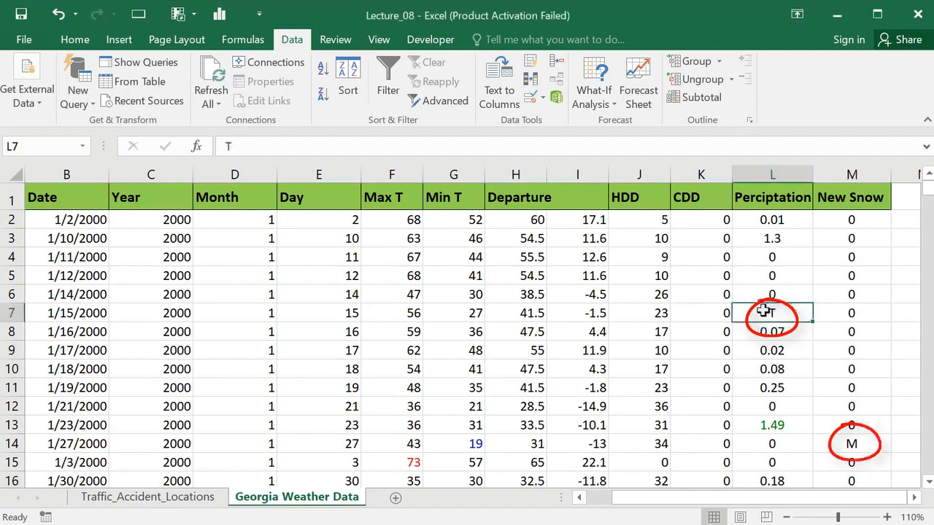
left_click(850, 444)
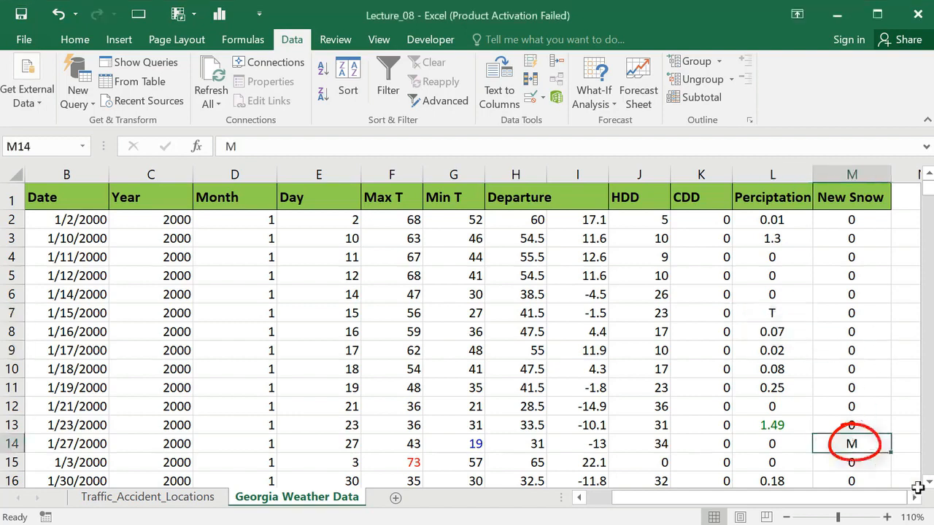
left_click(929, 483)
left_click(929, 483)
left_click(929, 483)
scroll(929, 483, "down", 3)
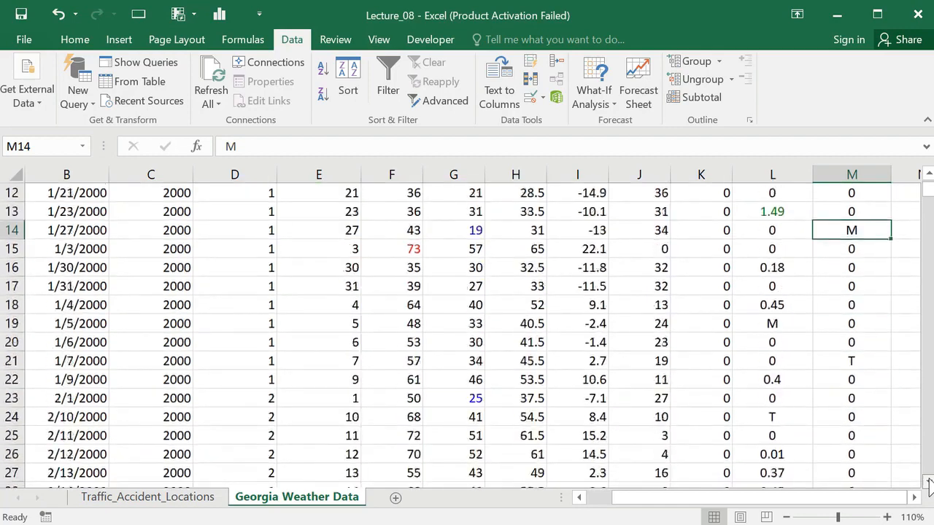
left_click(788, 305)
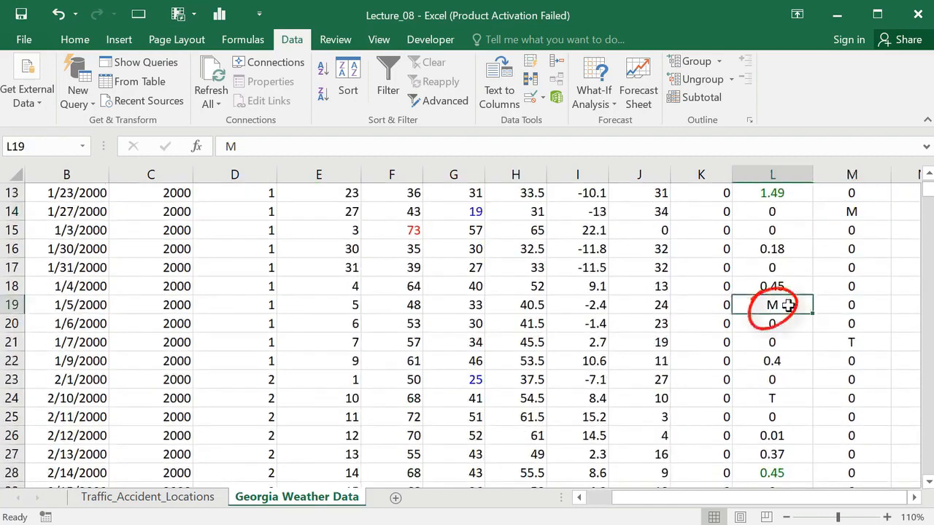
left_click(852, 344)
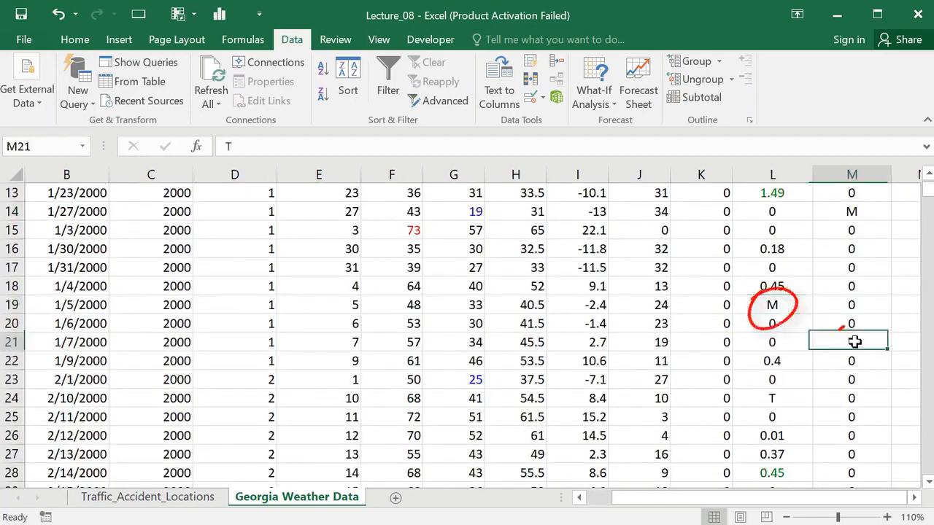
left_click(775, 399)
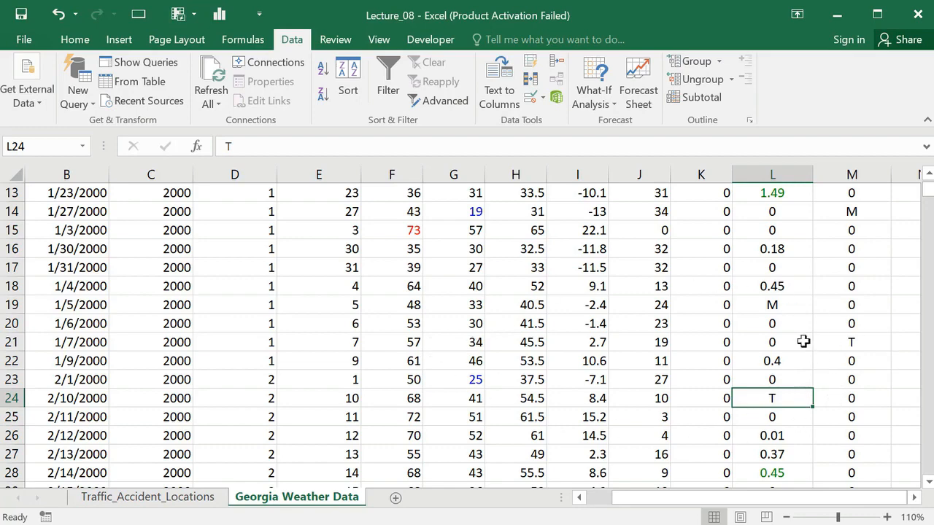
scroll(803, 341, "up", 4)
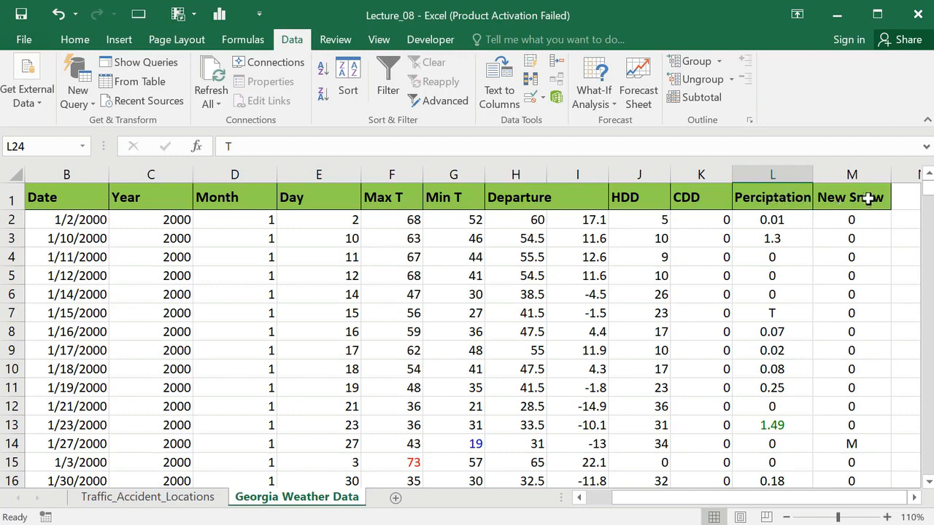
Step: Turn on filtering for the header row from Join ID to New Snow
left_click_drag(867, 198, 18, 196)
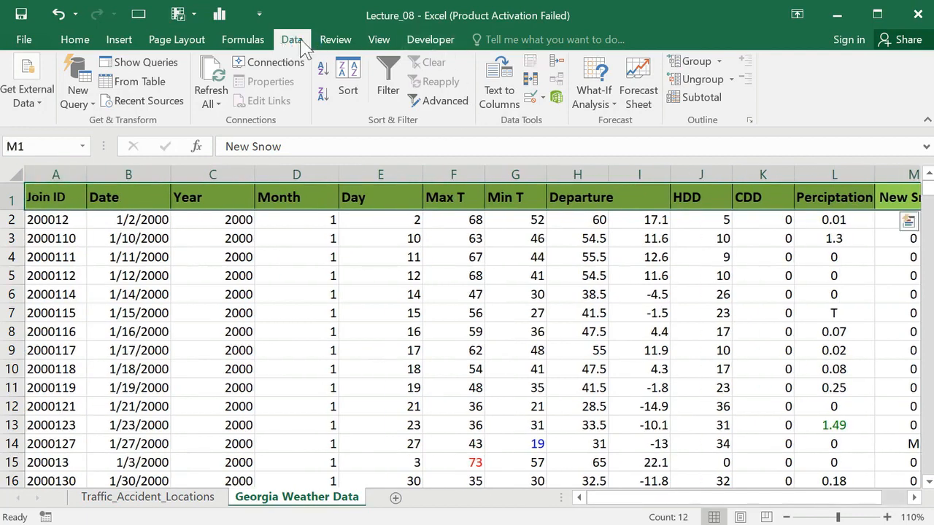
left_click(392, 88)
left_click_drag(783, 502, 884, 503)
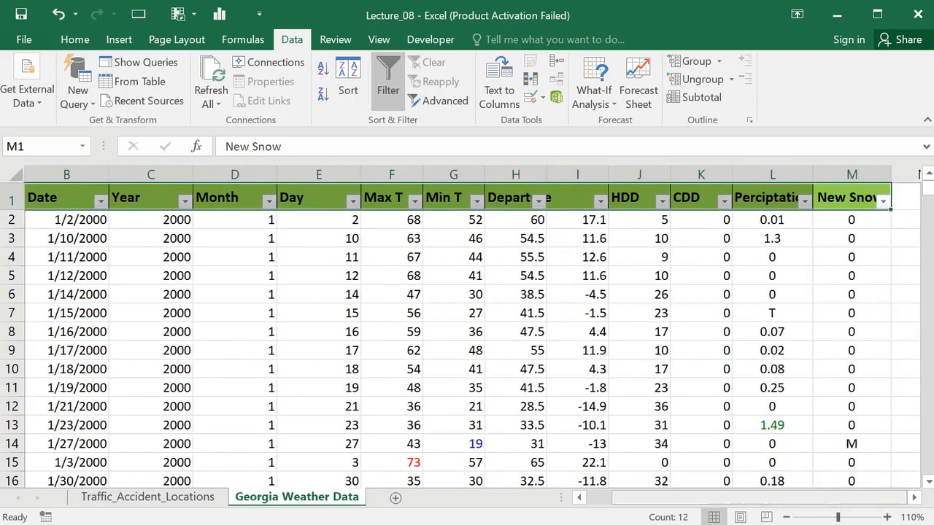
Step: Filter the Perciptation column to show only the values M and T
left_click(772, 175)
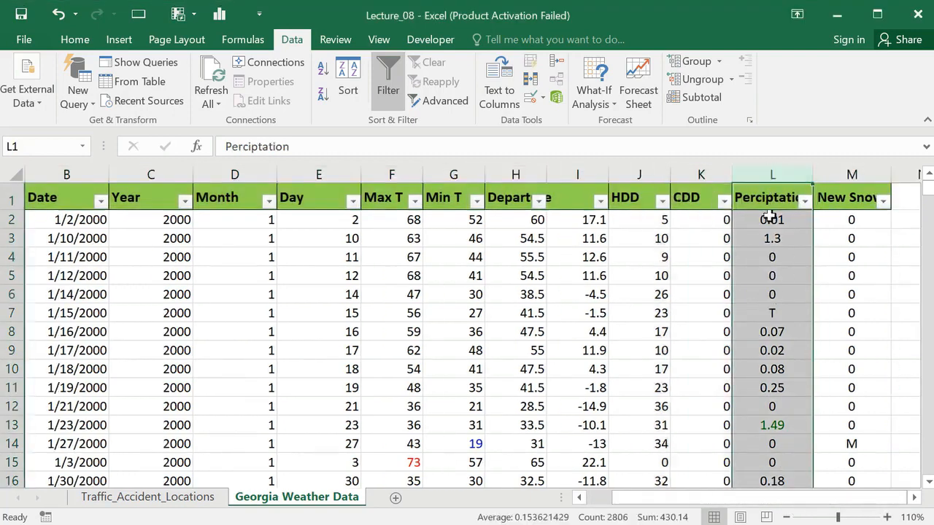
left_click(805, 200)
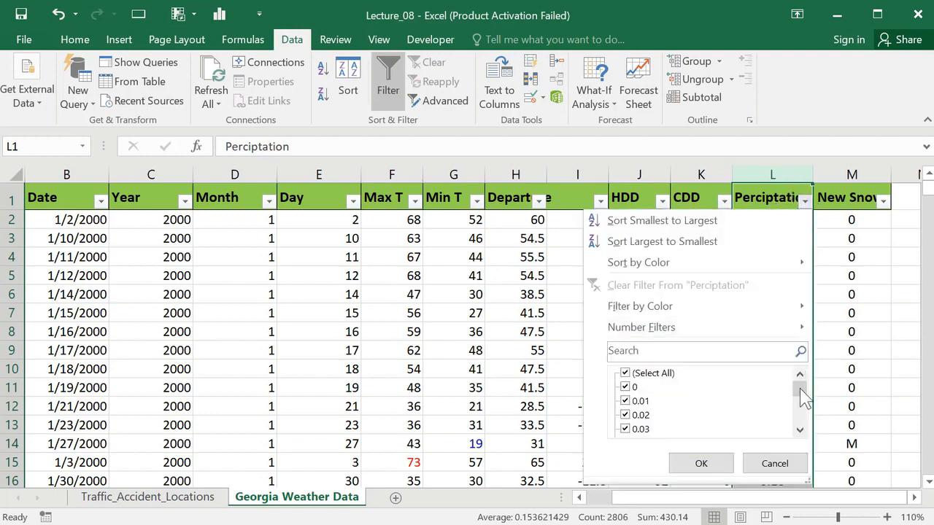
left_click_drag(802, 398, 803, 429)
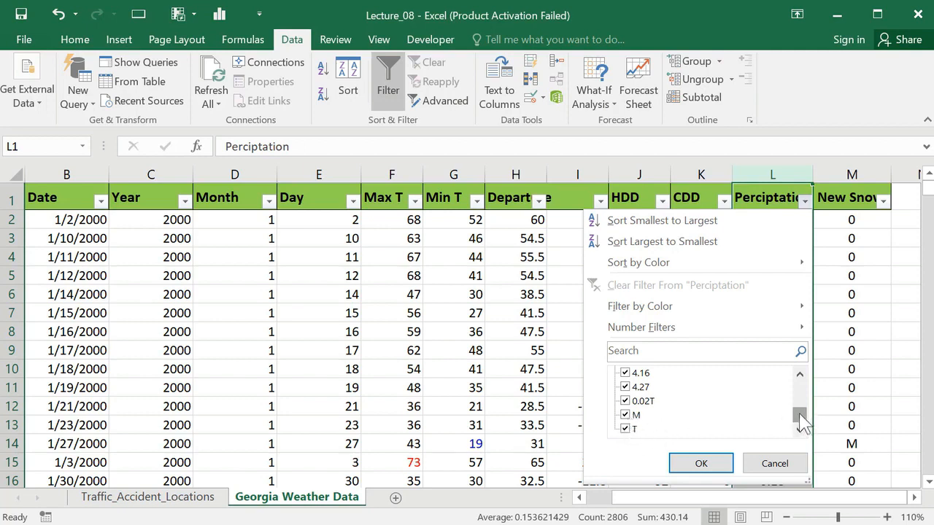
left_click_drag(798, 413, 802, 385)
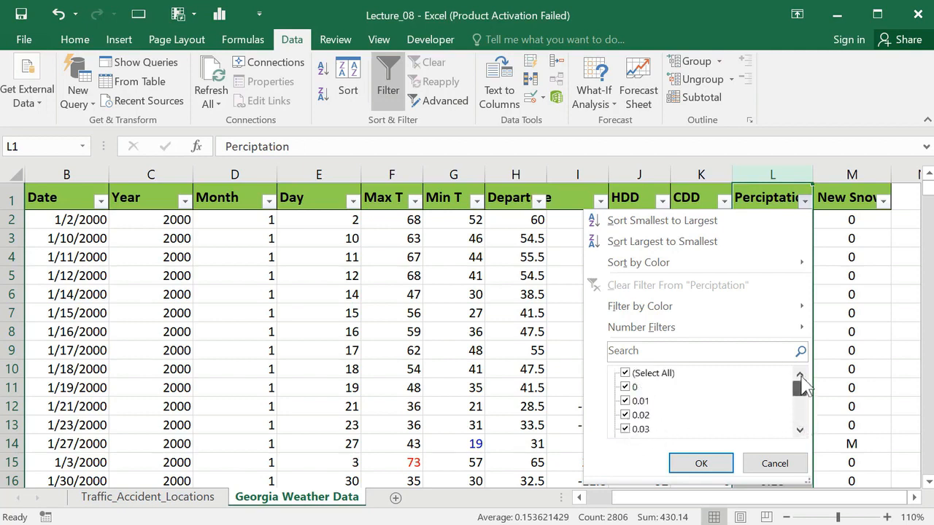
left_click(625, 373)
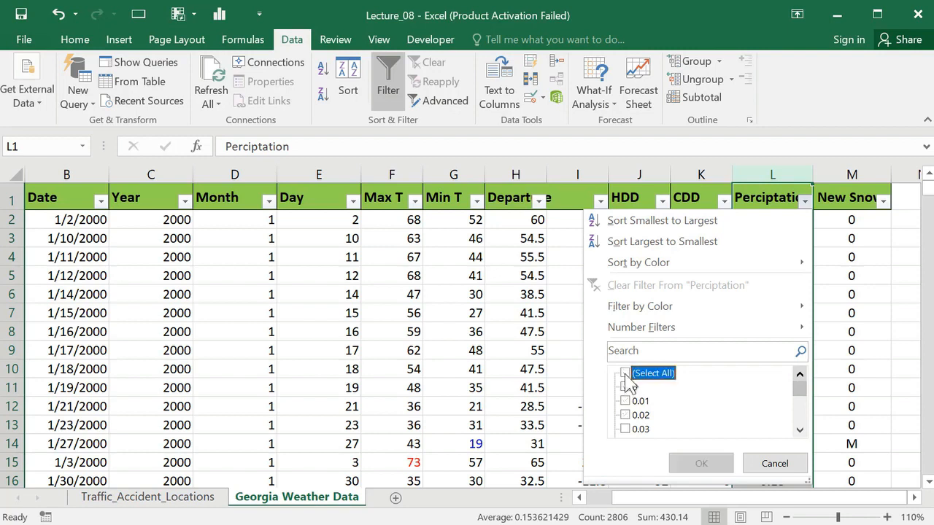
left_click_drag(798, 386, 802, 422)
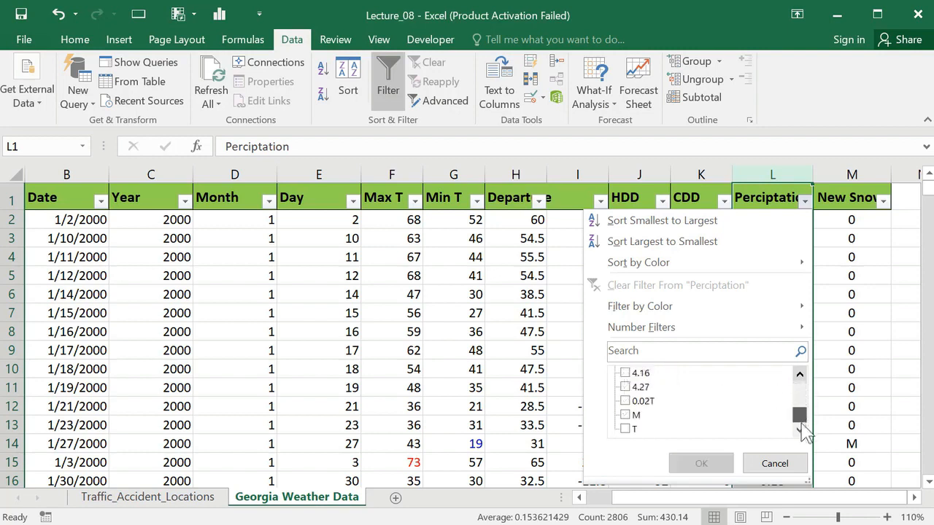
left_click(626, 416)
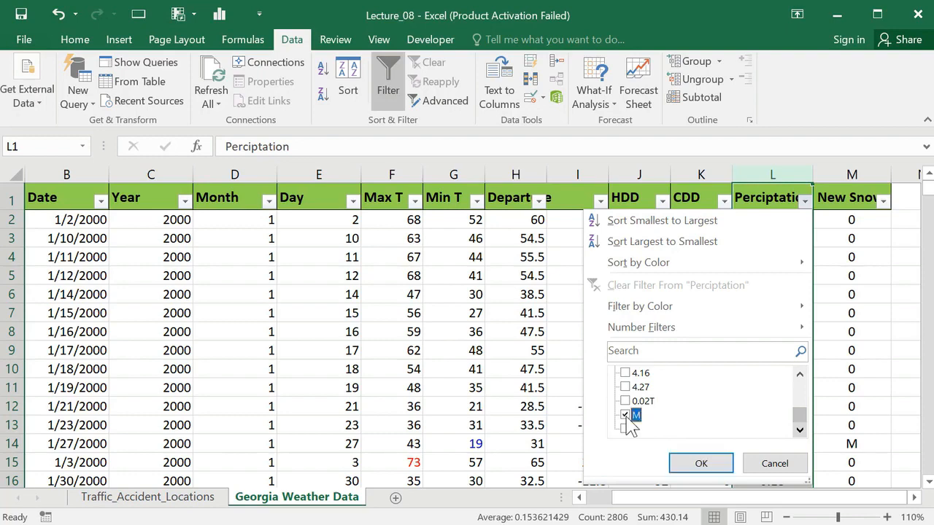
left_click(628, 430)
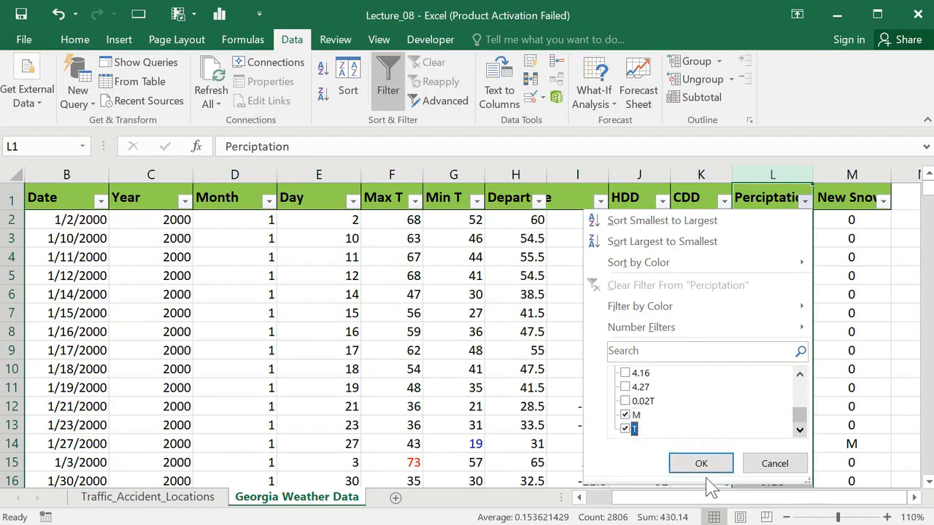
left_click(701, 464)
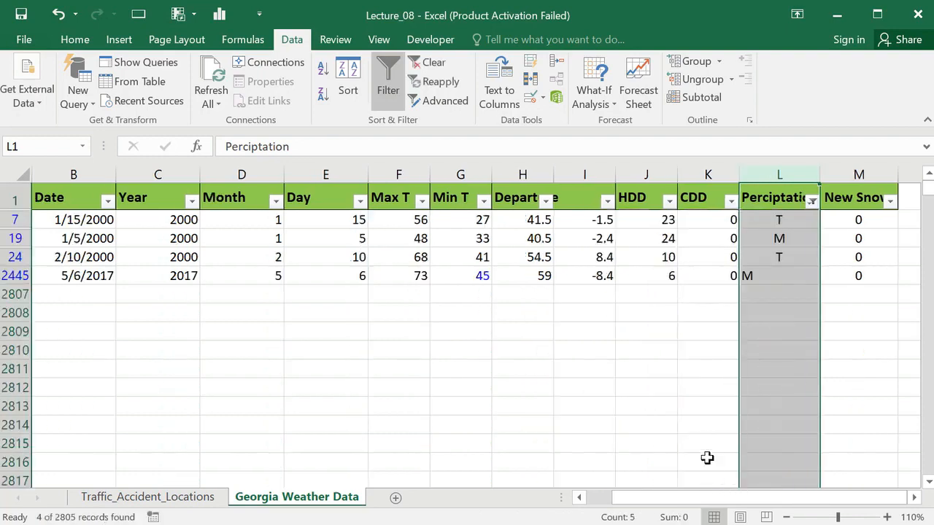
Step: Delete all the filtered rows whose Perciptation value is M or T
left_click(741, 331)
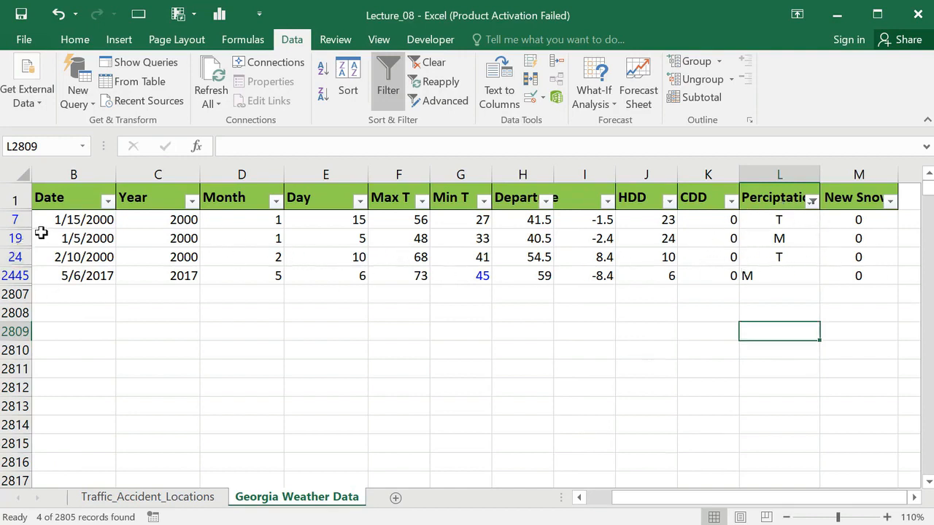
left_click_drag(19, 219, 32, 276)
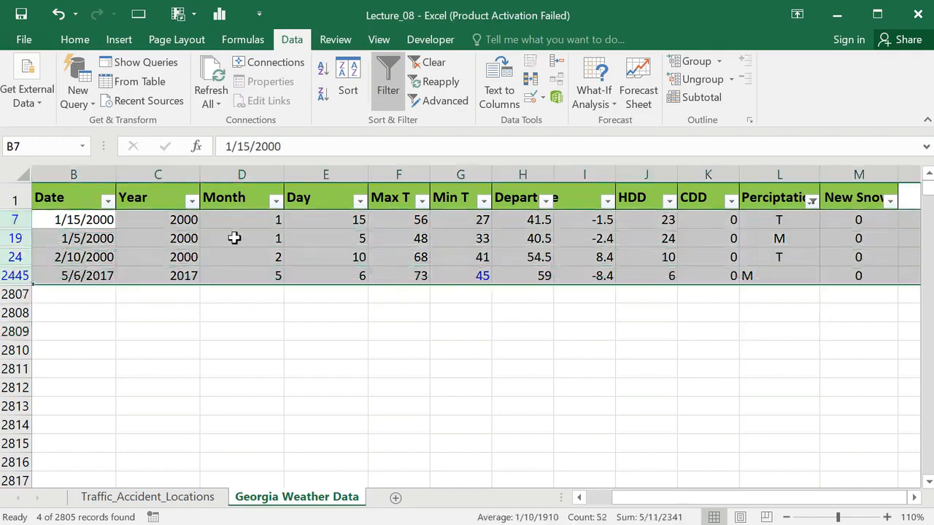
right_click(235, 237)
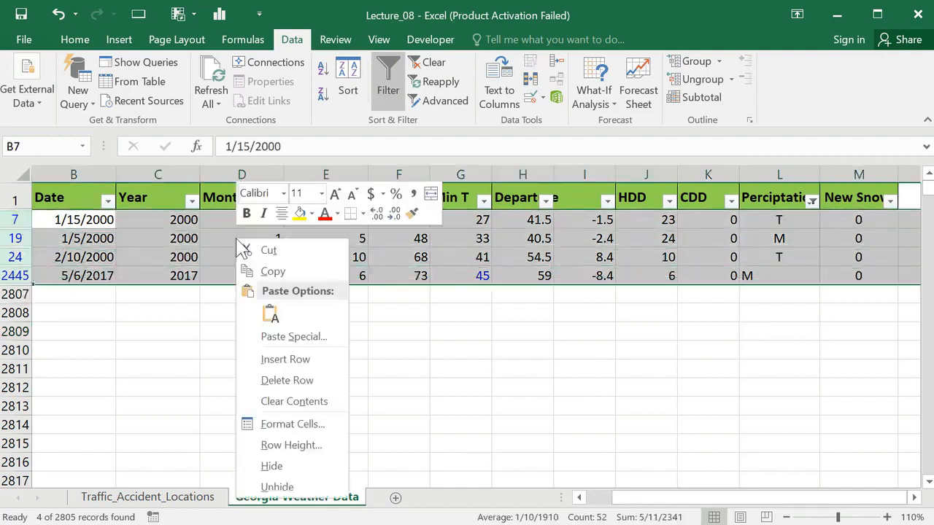
left_click(287, 381)
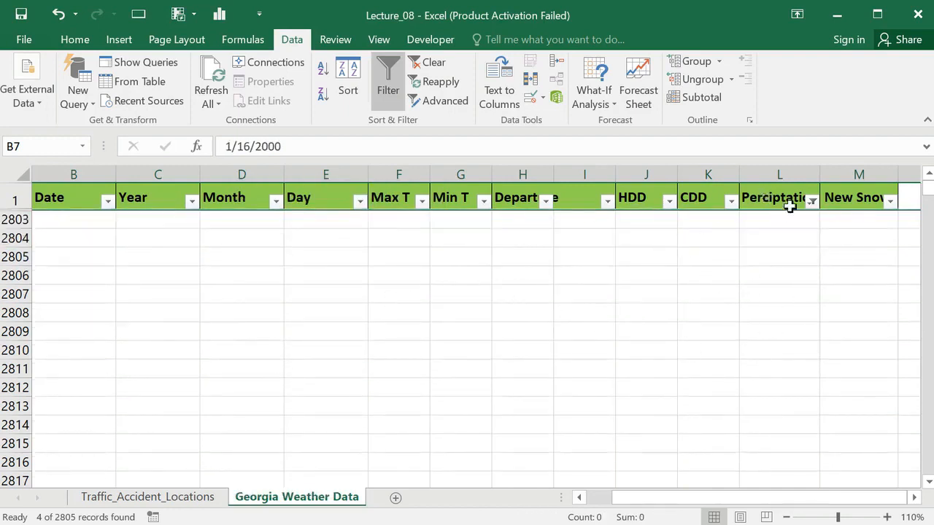
Step: Filter the Perciptation column to show only the value 0.02T
left_click(813, 203)
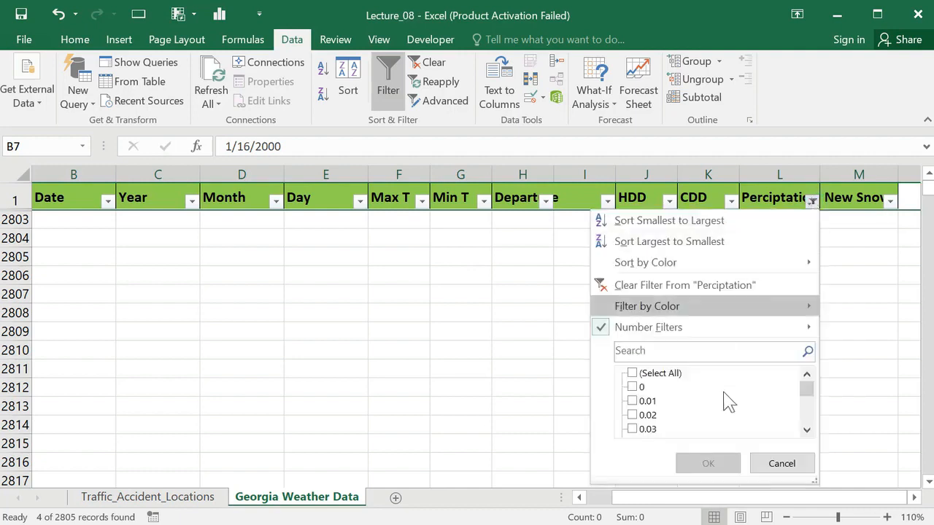
left_click_drag(809, 387, 807, 428)
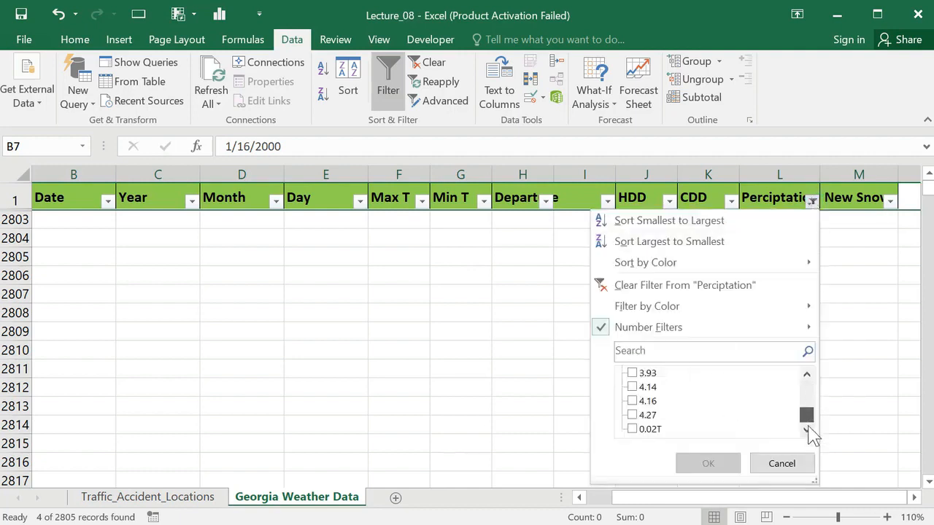
left_click(632, 430)
left_click(726, 475)
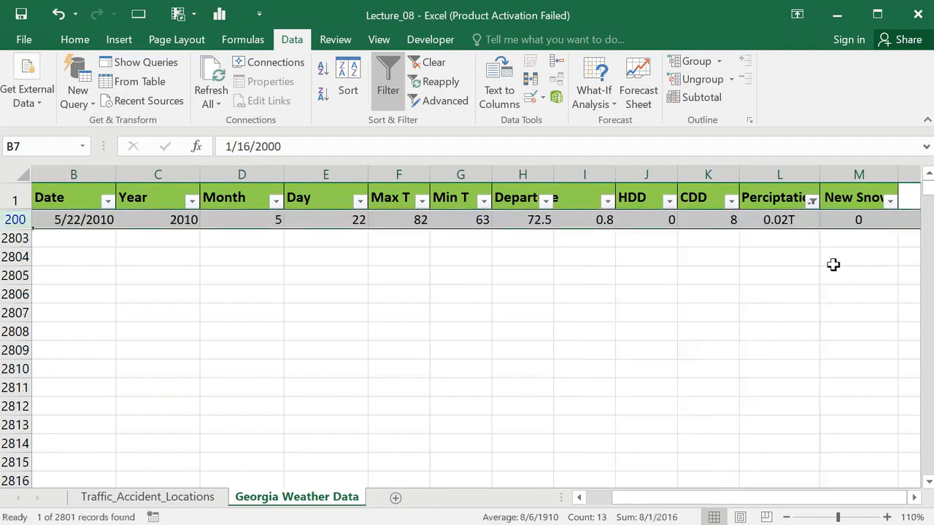
Step: Set the Perciptation value in the filtered 5/22/2010 row to 0.02
left_click(799, 219)
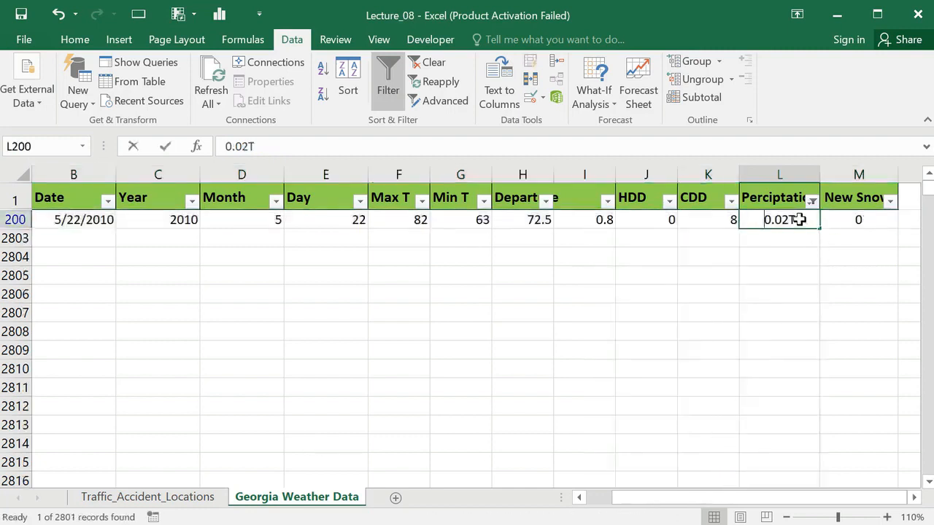
double_click(800, 219)
key("BackSpace")
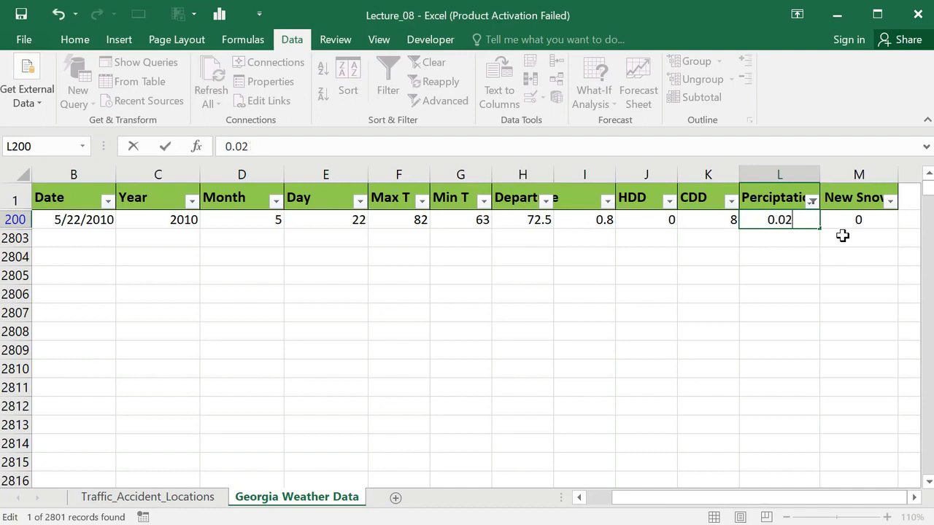
key("Return")
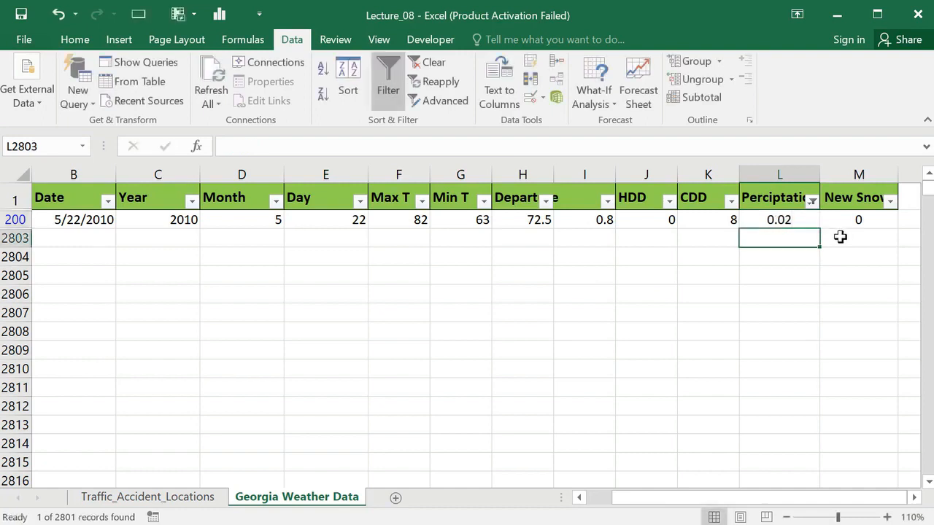
Step: Reset the Perciptation filter to include all values
left_click(812, 201)
left_click(632, 373)
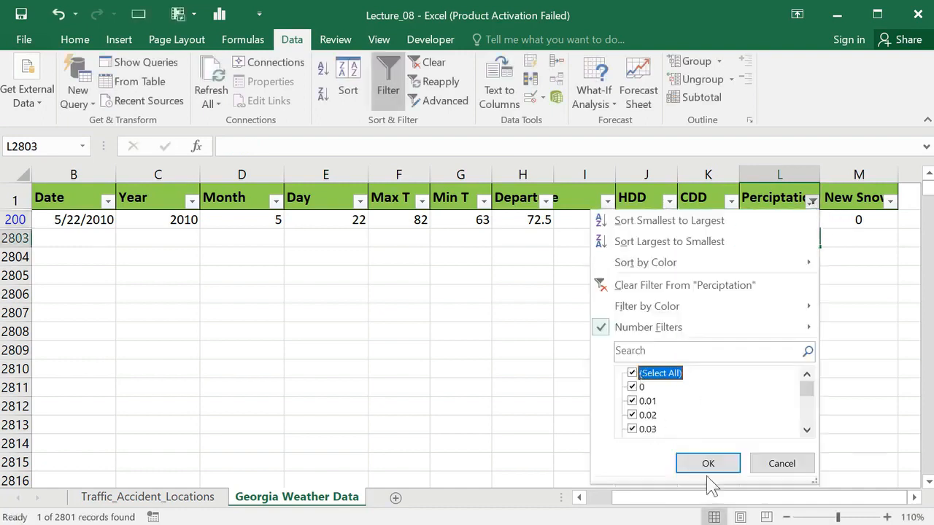
left_click(708, 463)
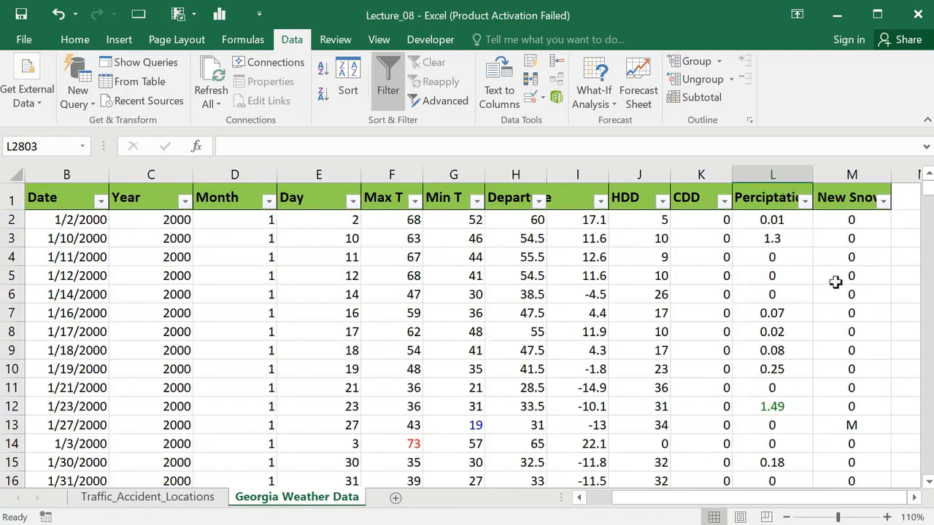
Step: Filter the New Snow column to show only the values M and T
left_click(883, 202)
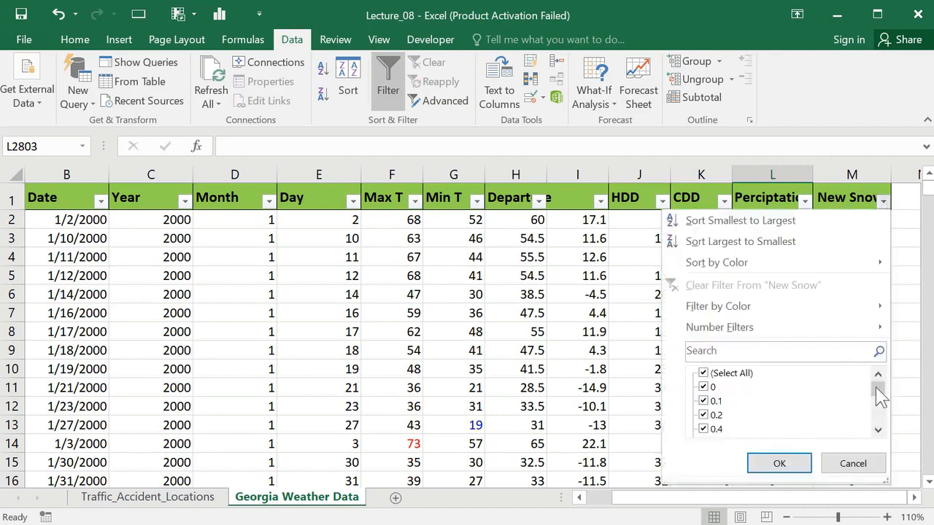
left_click_drag(875, 388, 870, 435)
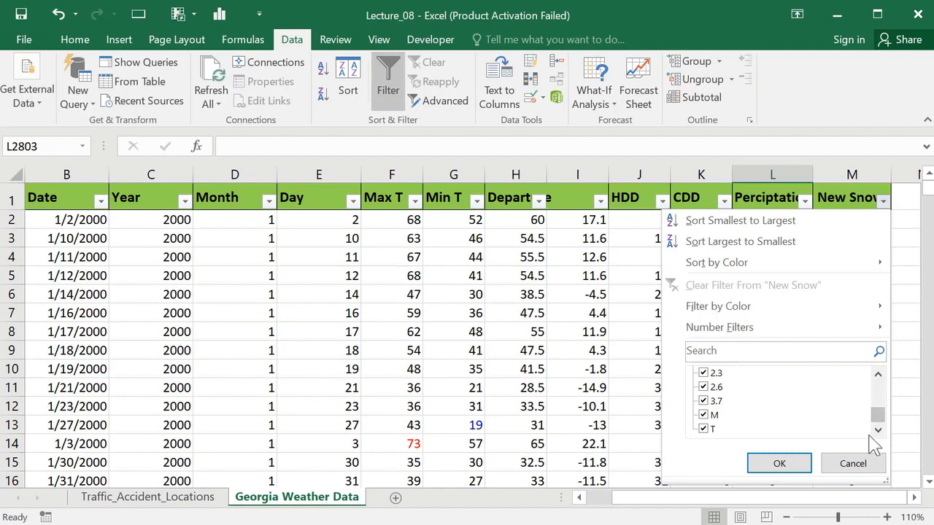
left_click(705, 418)
left_click(704, 429)
left_click(705, 415)
left_click(704, 429)
left_click_drag(877, 414, 880, 375)
left_click(704, 375)
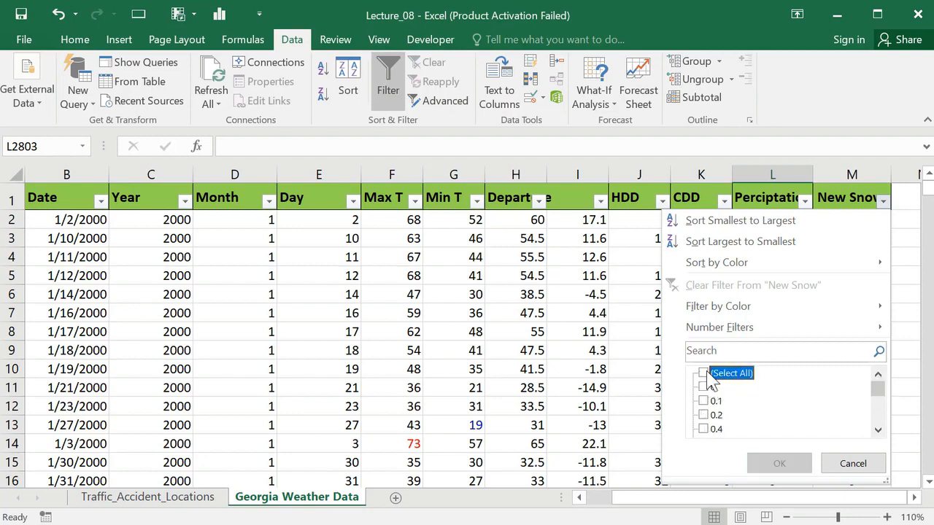
left_click_drag(876, 398, 874, 426)
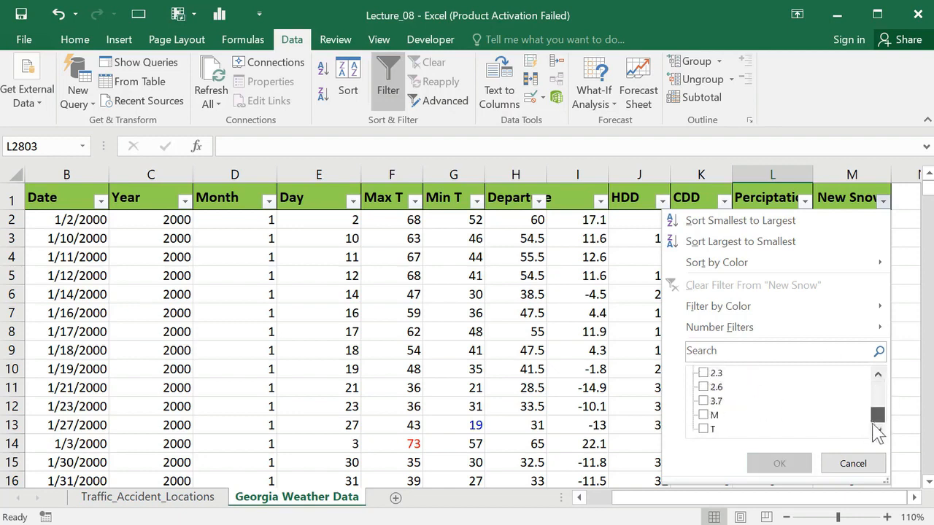
left_click(704, 415)
left_click(703, 430)
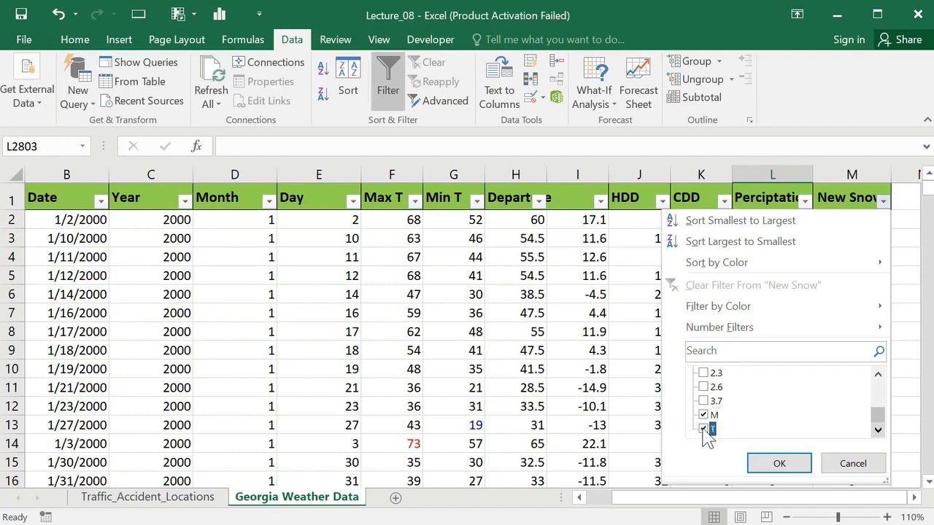
left_click(779, 464)
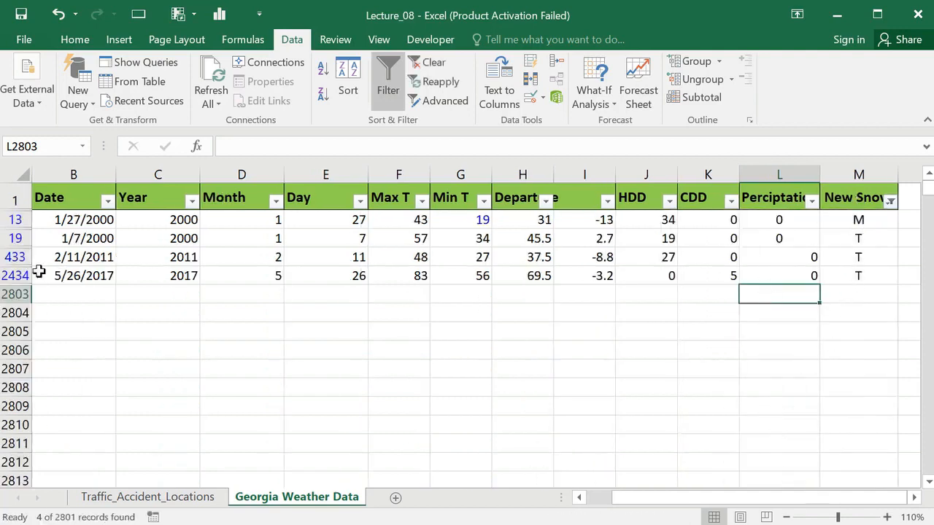
Step: Delete all the filtered rows whose New Snow value is M or T
left_click_drag(18, 219, 24, 275)
right_click(216, 222)
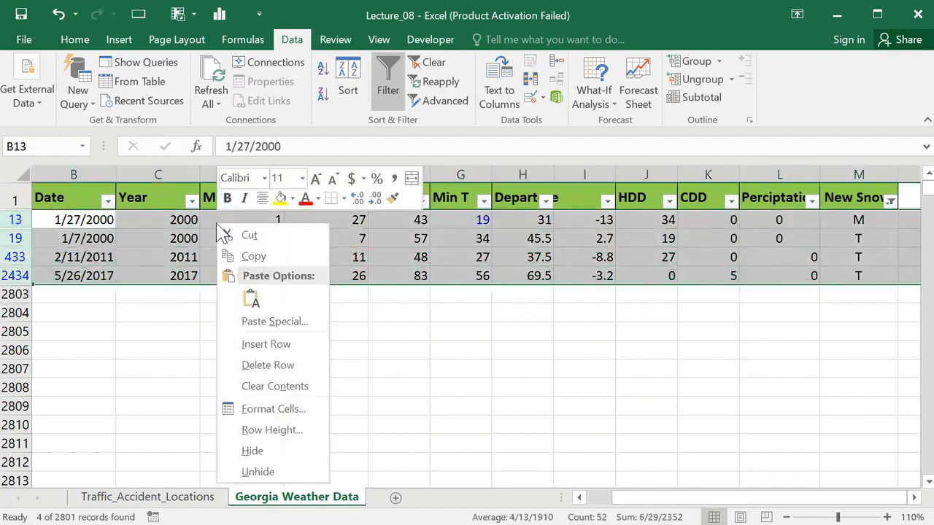
left_click(268, 366)
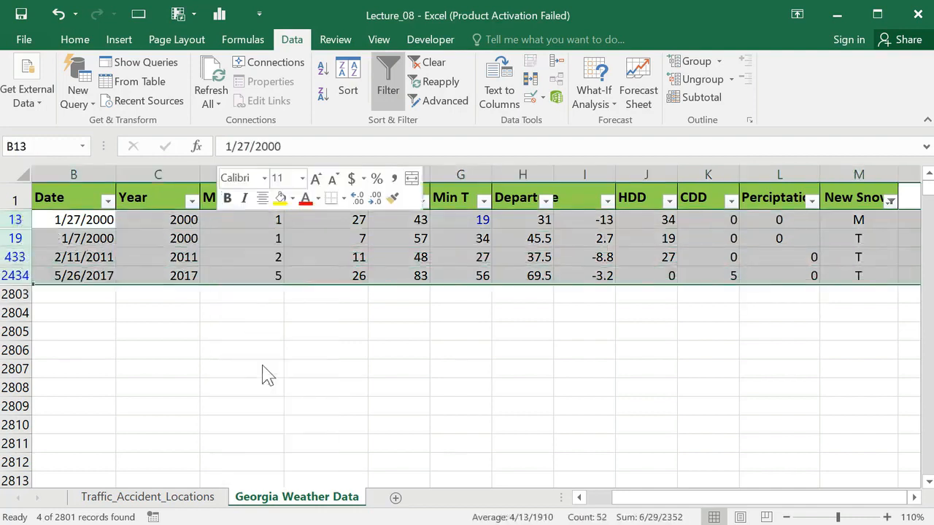
Step: Reset the New Snow filter to include all values
left_click(890, 201)
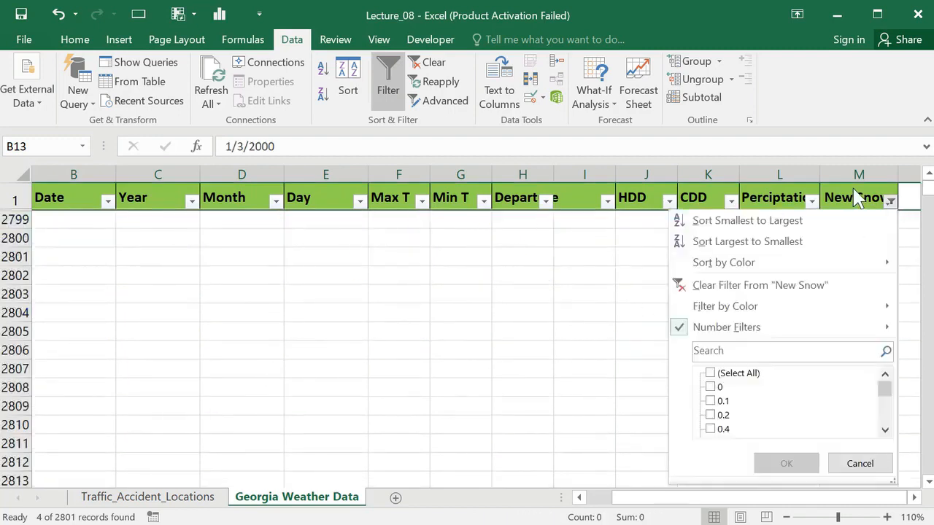
left_click(711, 374)
left_click(786, 464)
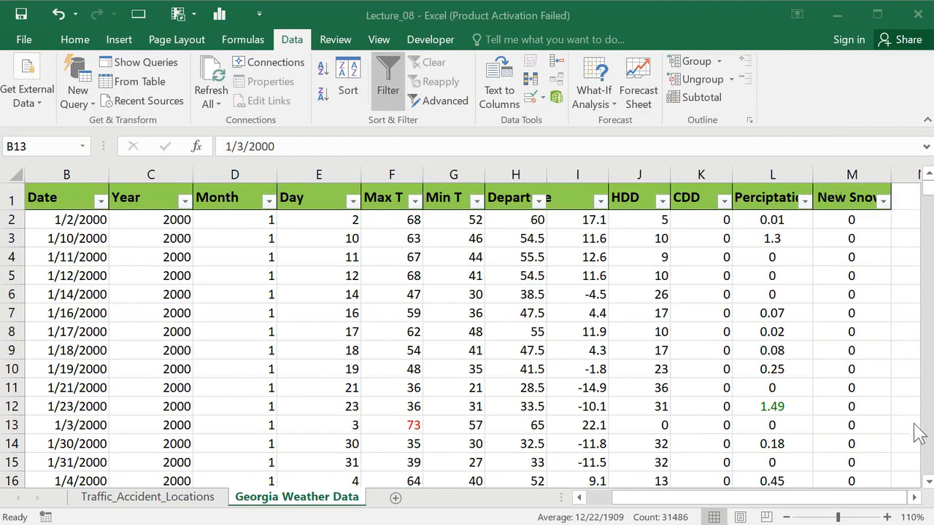
Step: Compare the Perciptation and New Snow values in rows 3 and 4 to see how each day's weather can be categorised
left_click(914, 497)
left_click(913, 497)
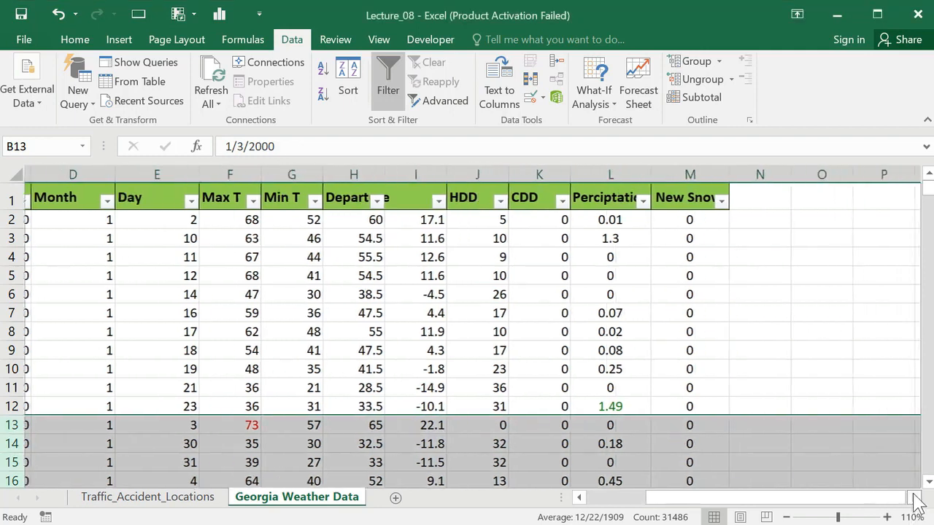
left_click(771, 196)
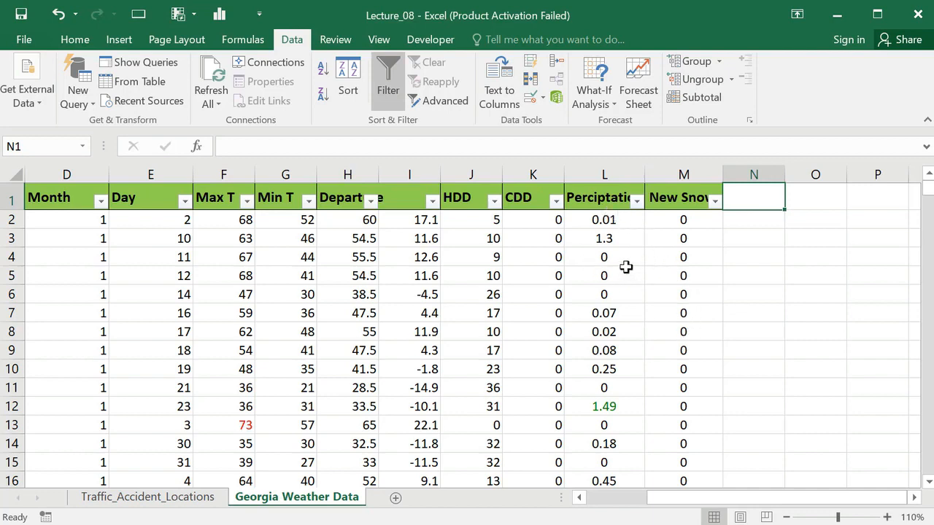
left_click(606, 257)
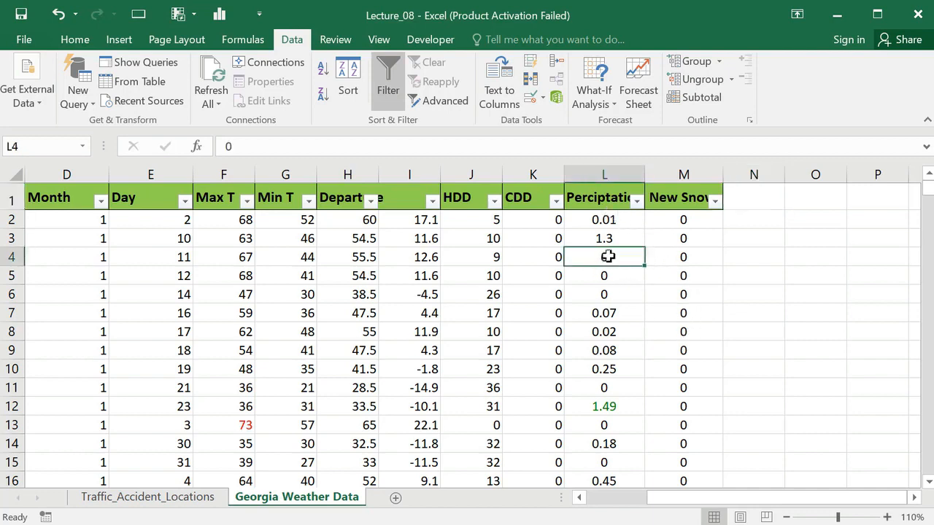
left_click(688, 254)
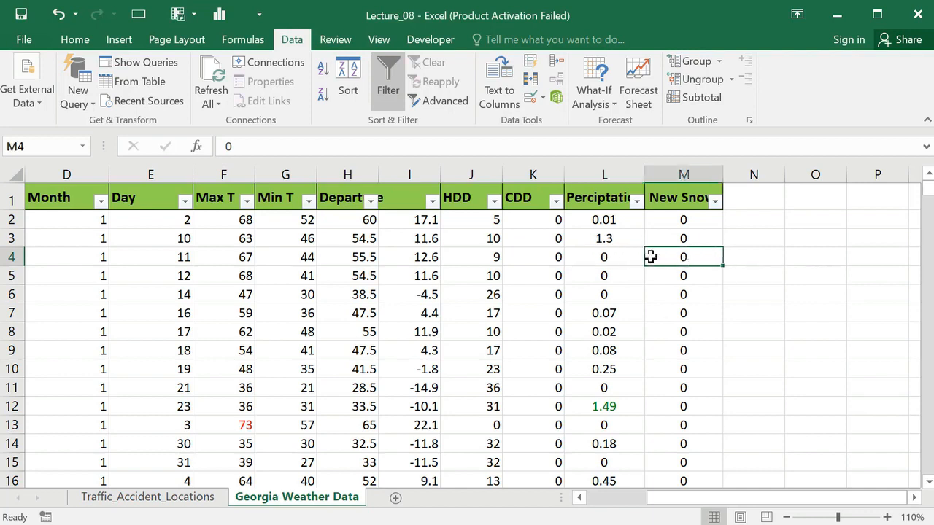
left_click_drag(610, 259, 685, 260)
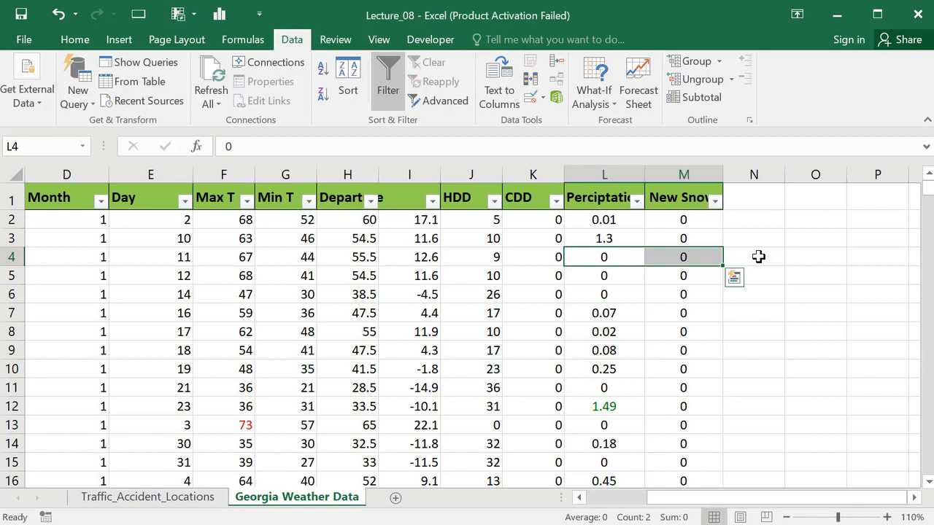
left_click(758, 256)
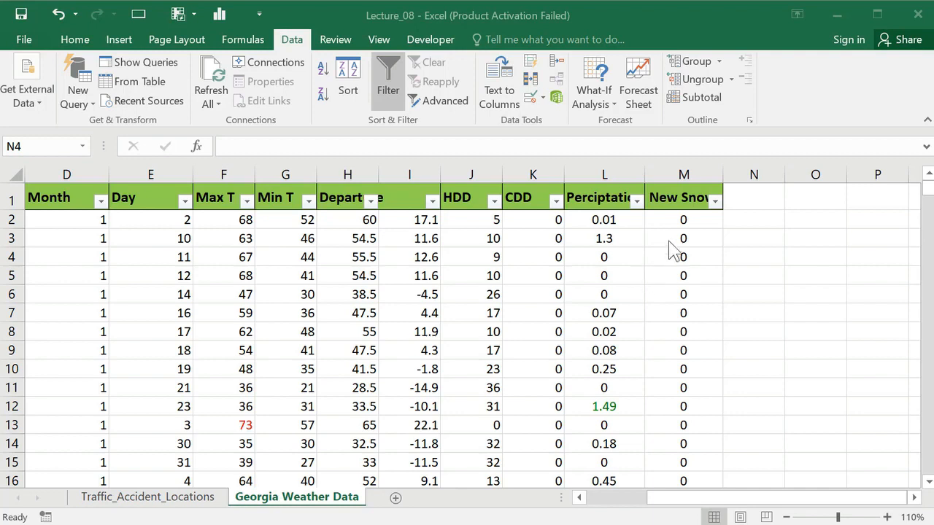
left_click(605, 238)
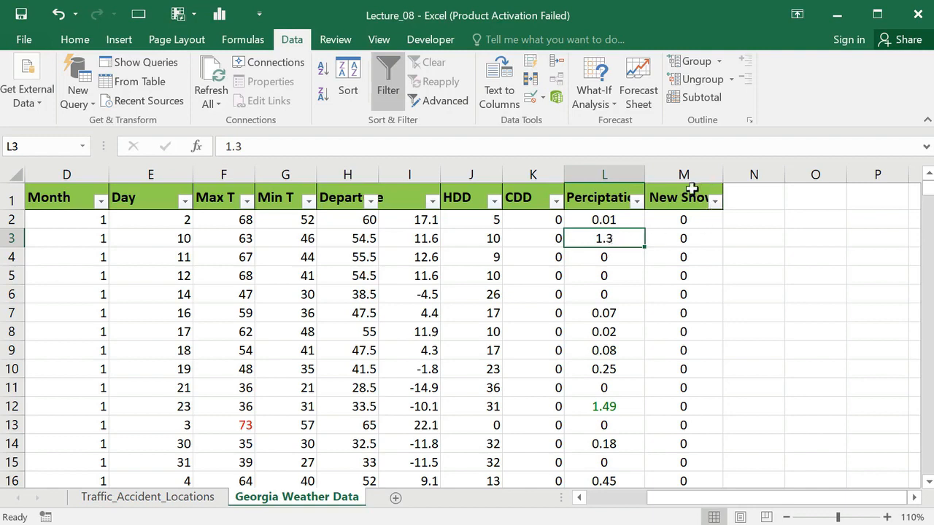
left_click(682, 237)
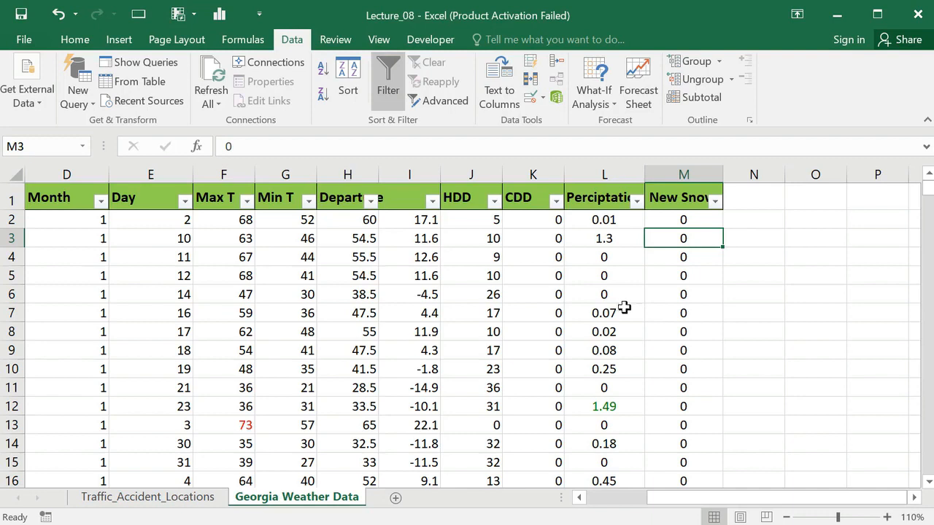
left_click(603, 240)
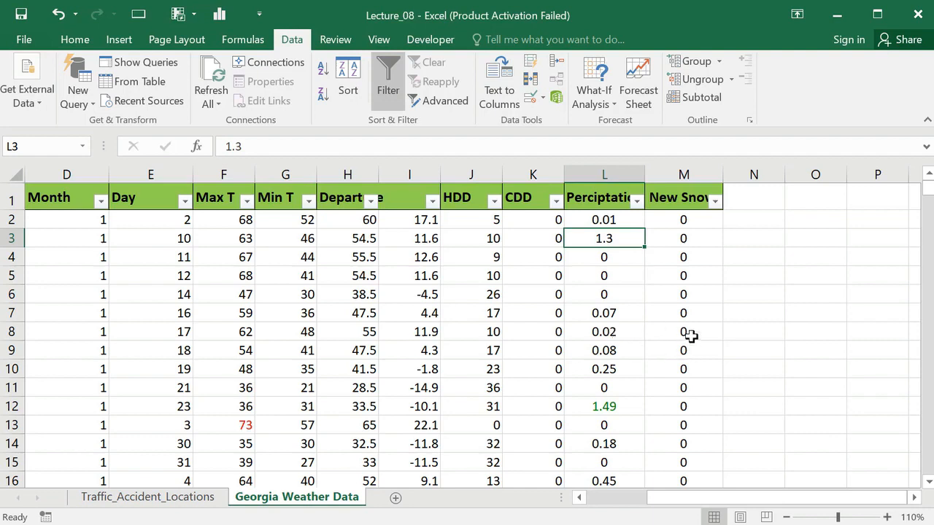
Step: Add the column header Wcategory in cell N1, beside New Snow
left_click(760, 202)
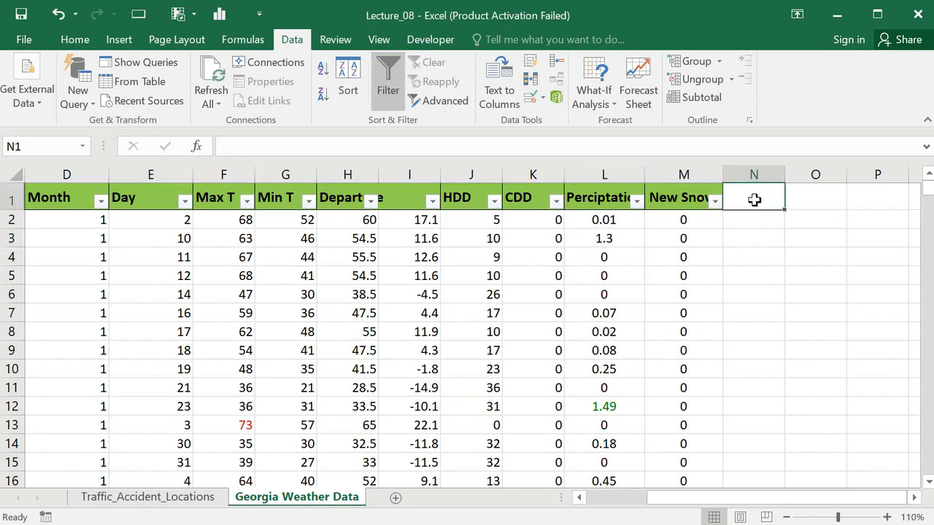
type("W")
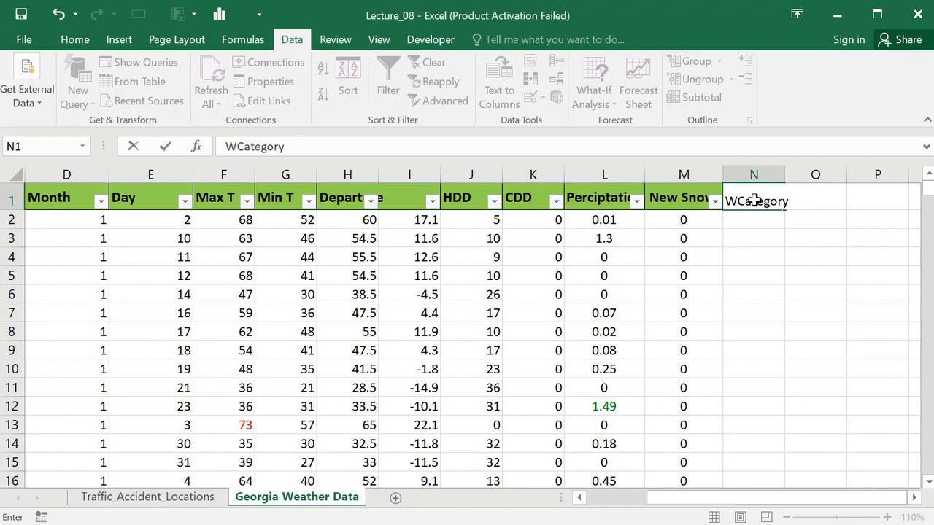
type("Category")
left_click(807, 292)
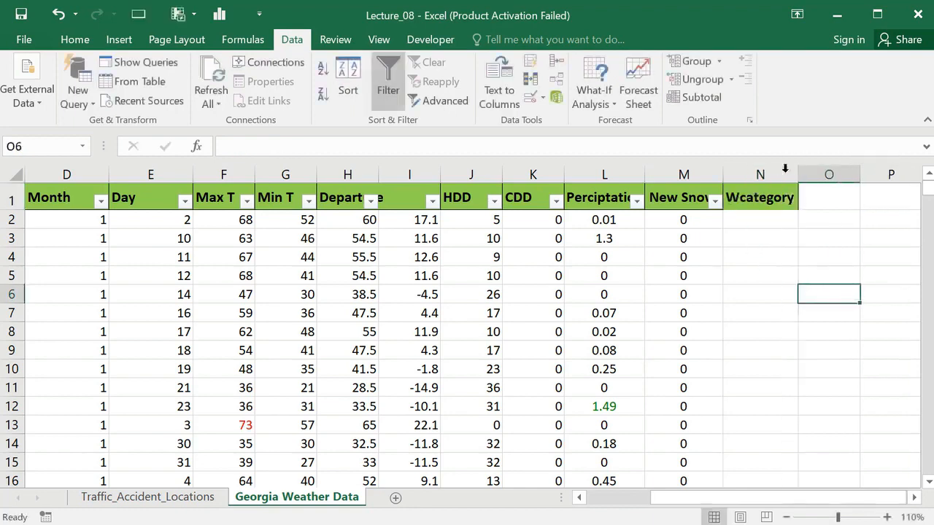
Step: In N2, start an IF formula whose AND test returns "Dry" when L2=0 and M2=0
left_click(761, 218)
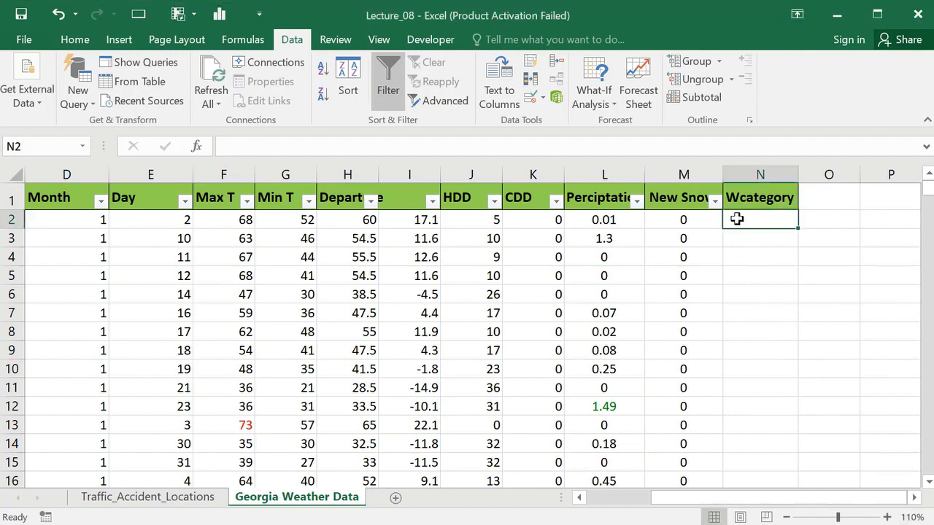
type("=")
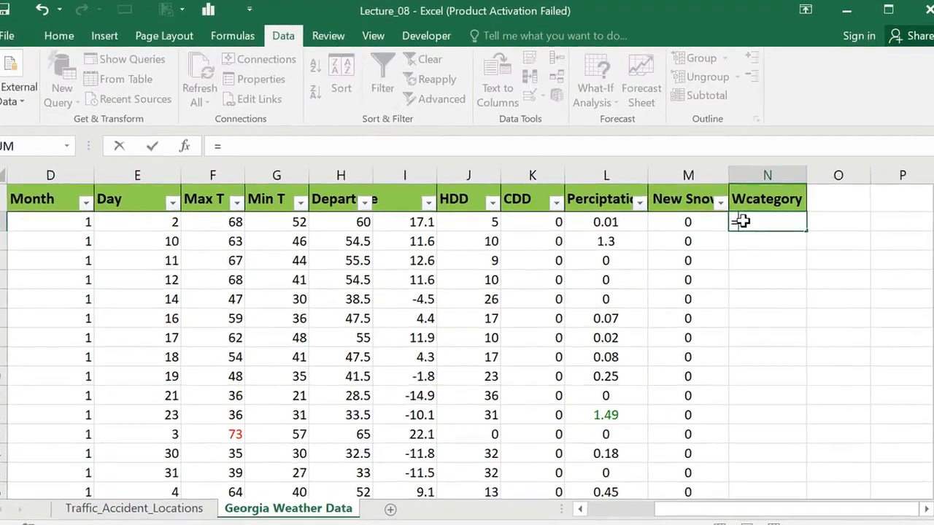
type("I")
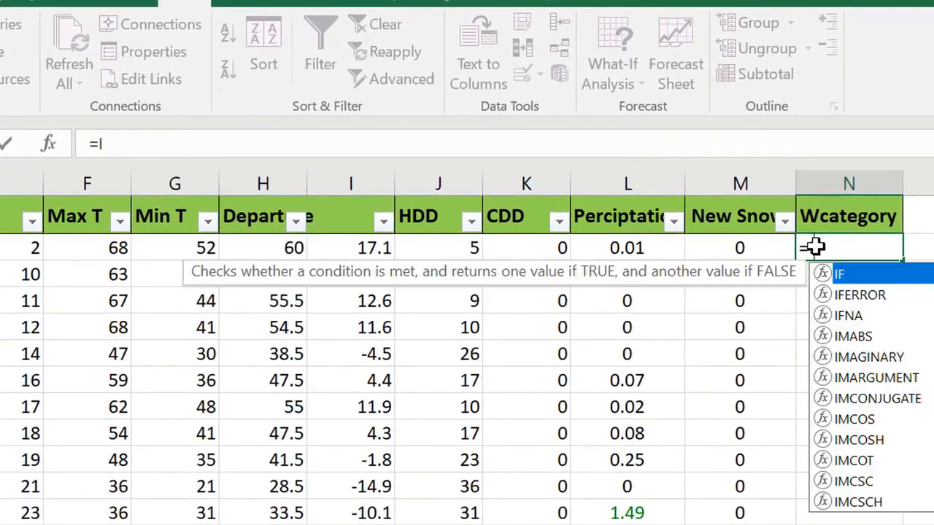
type("F")
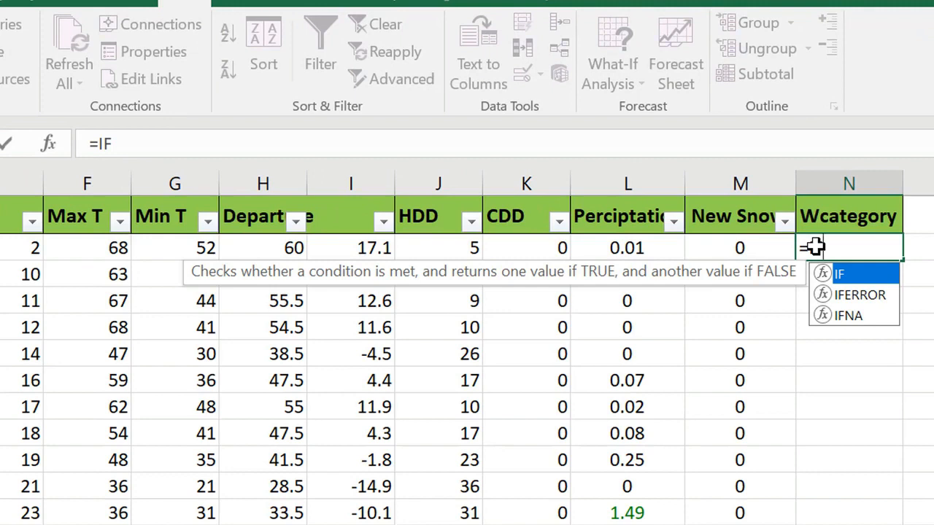
type("(")
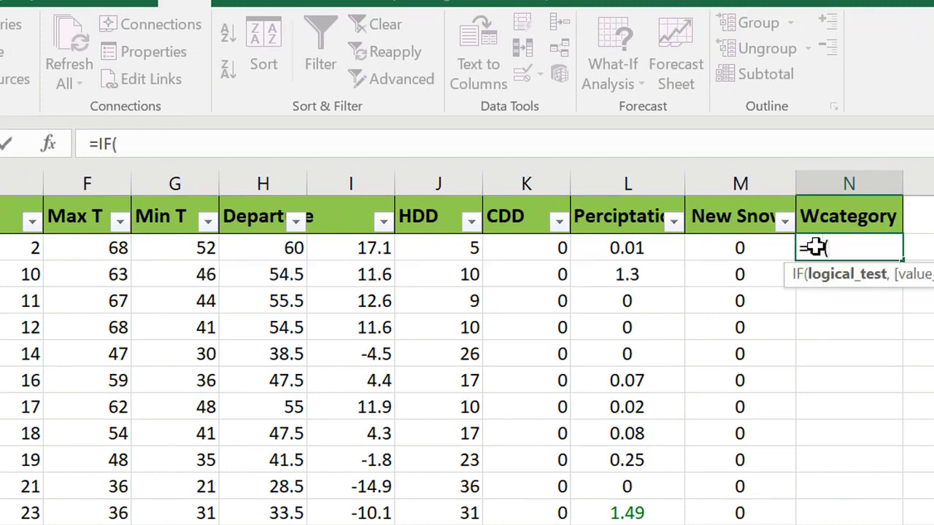
type("AND")
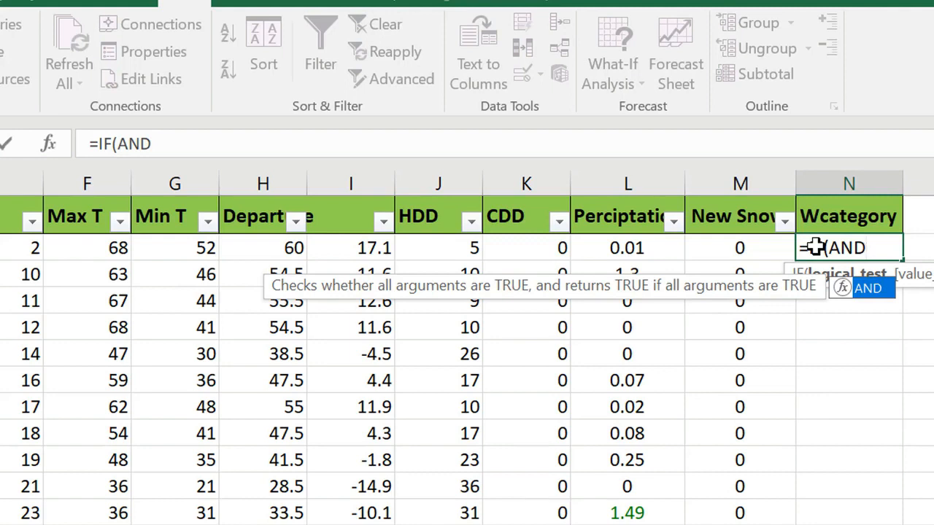
type("(")
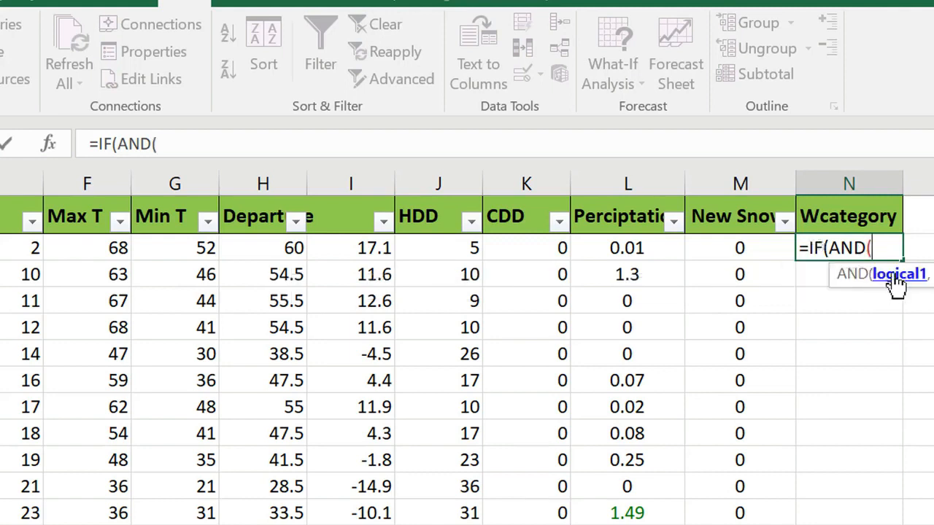
left_click(639, 247)
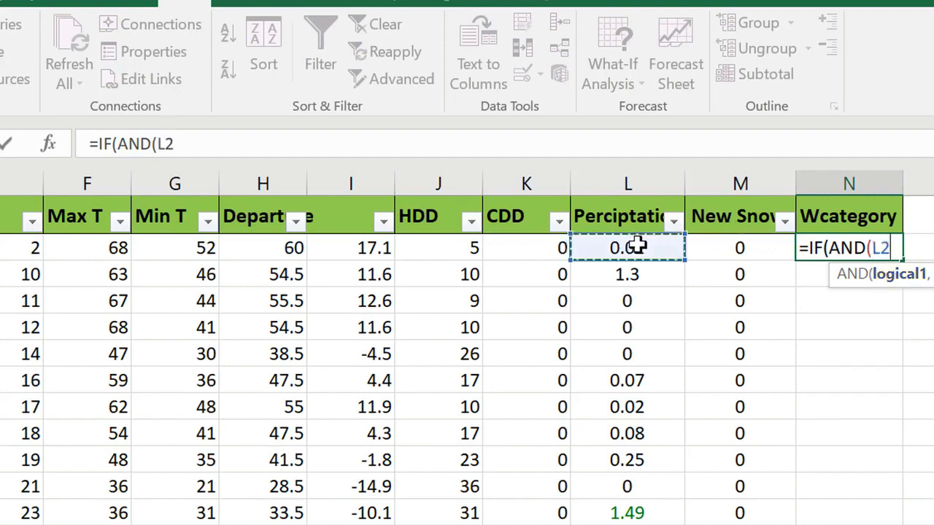
type("=0")
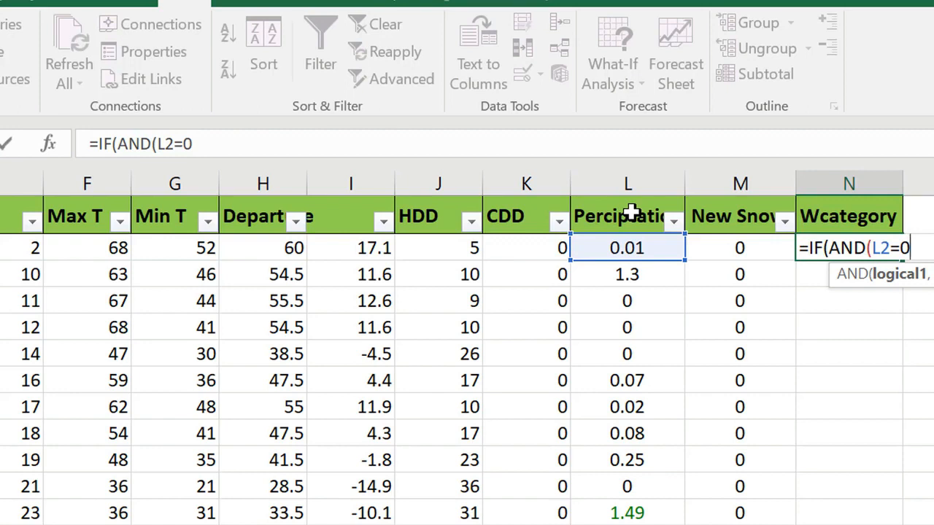
type(",")
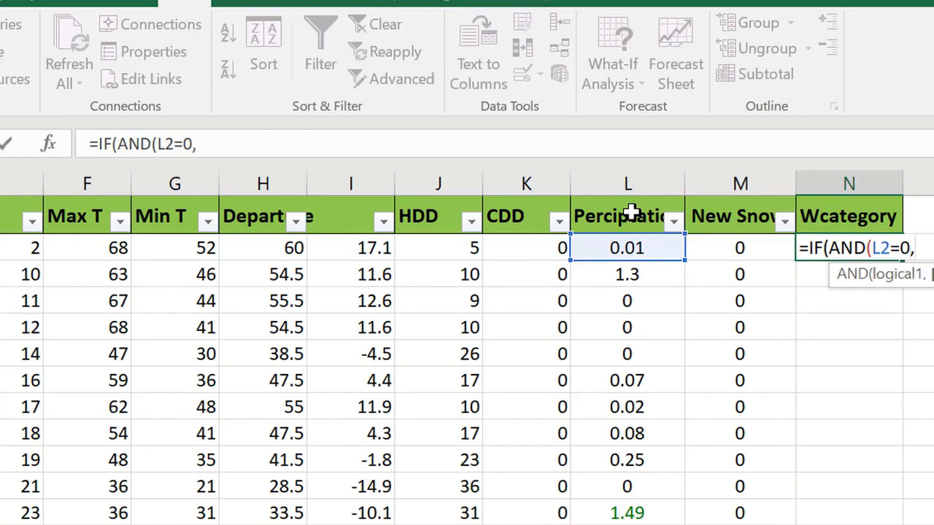
left_click(741, 248)
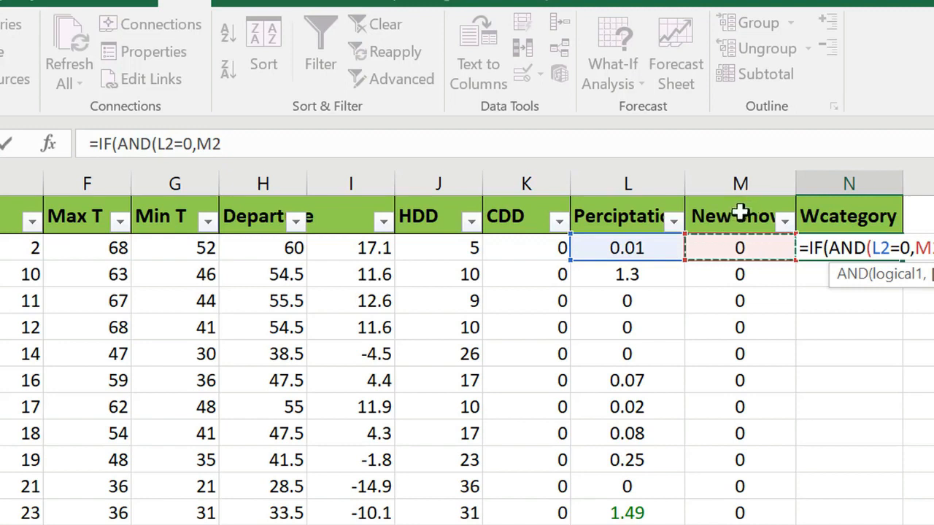
type("=")
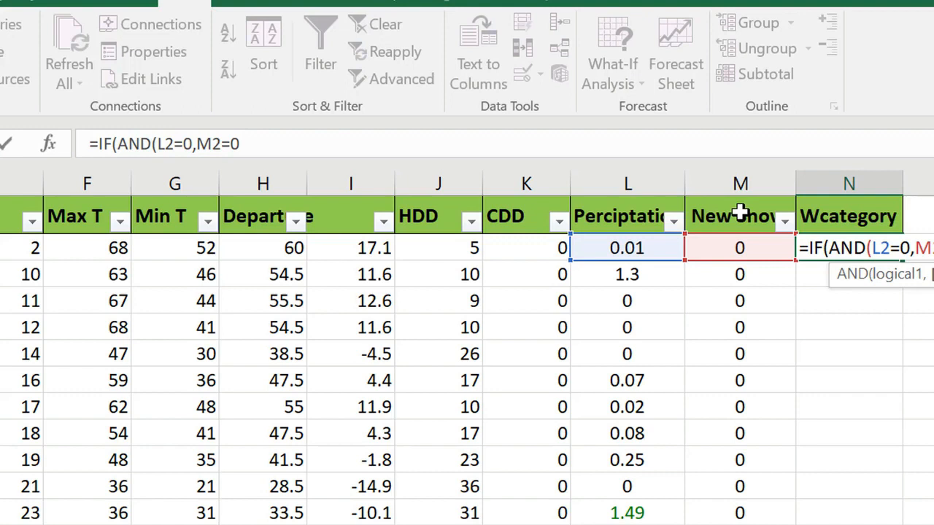
type("0),")
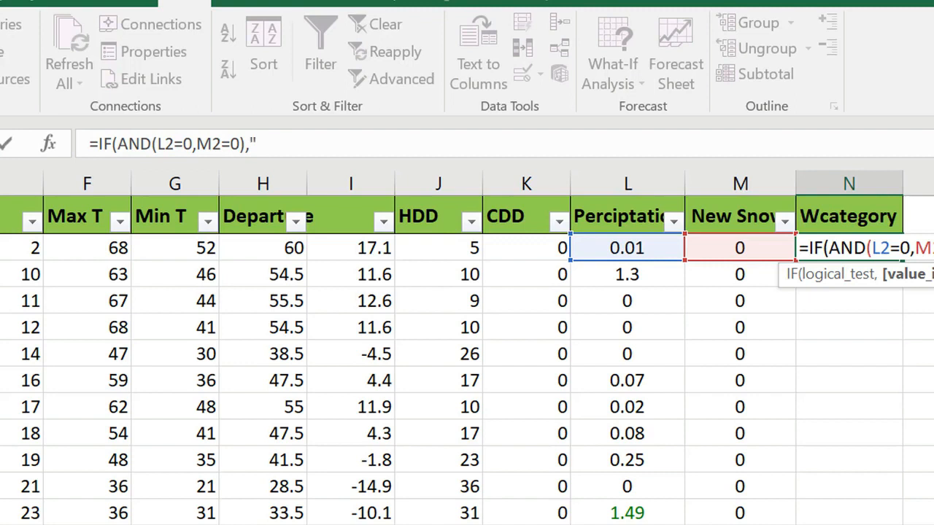
type("Dry\",")
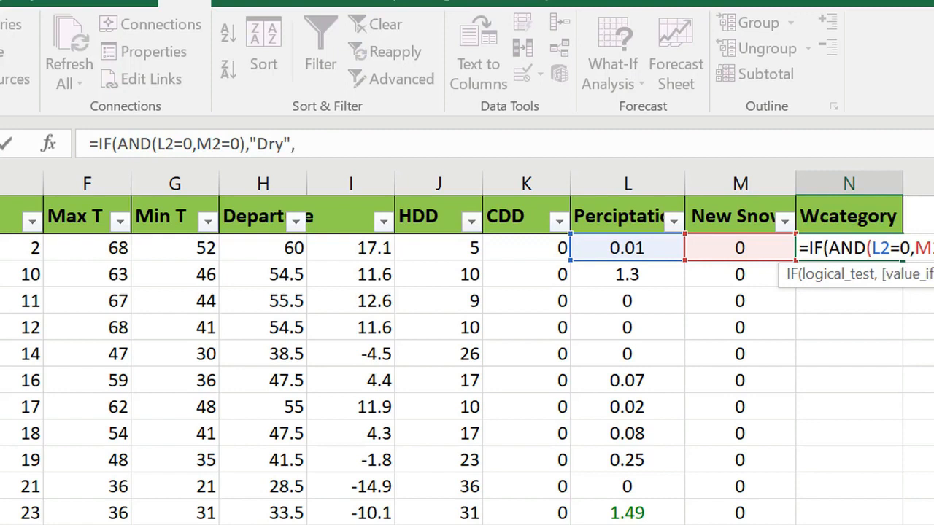
Step: Nest a second IF in the N2 formula whose AND test returns "Rain" when L2>0 and M2=0
type("IF")
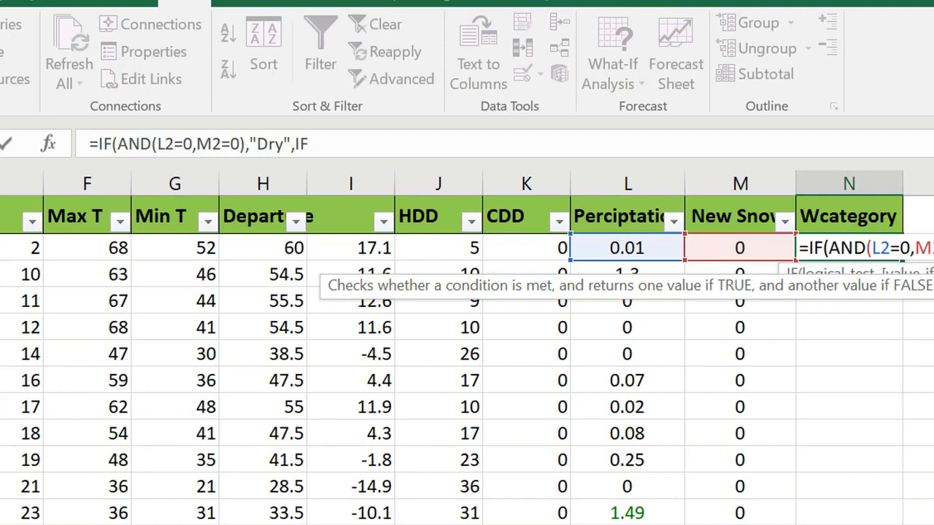
type("(A")
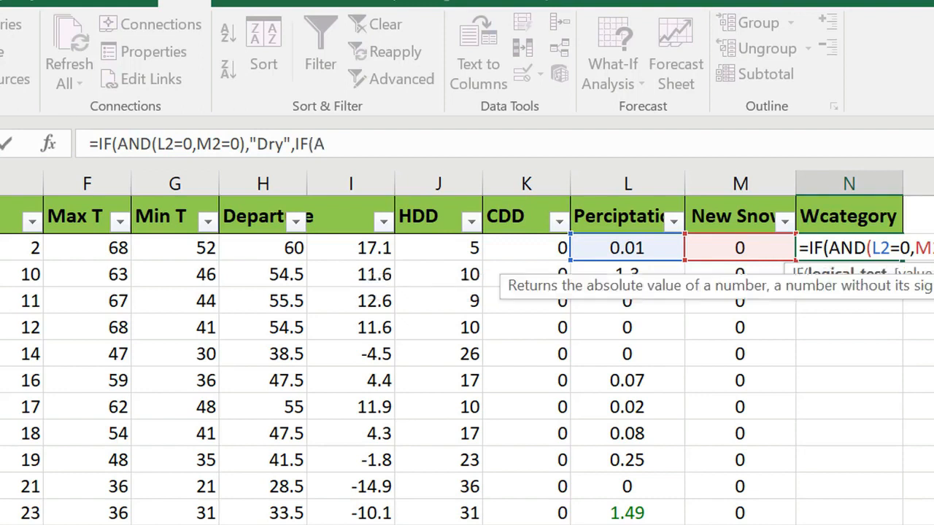
type("ND")
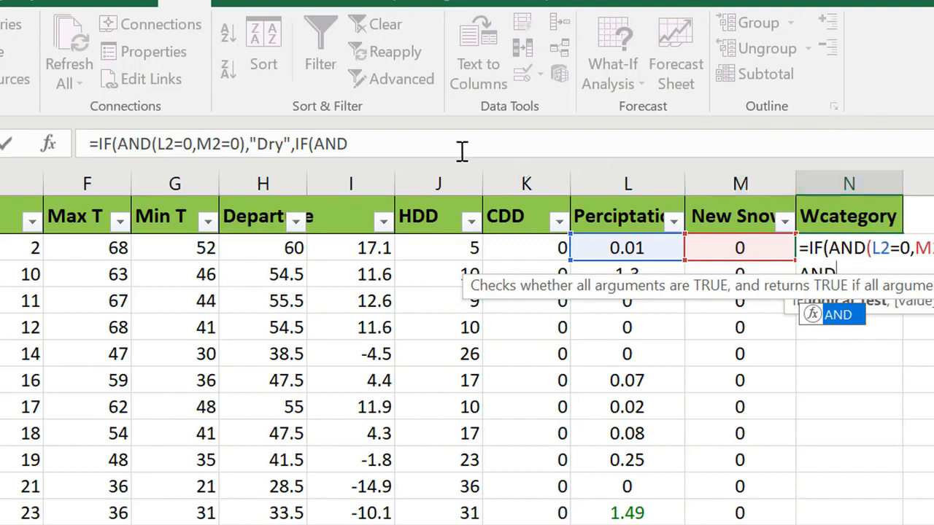
left_click(402, 134)
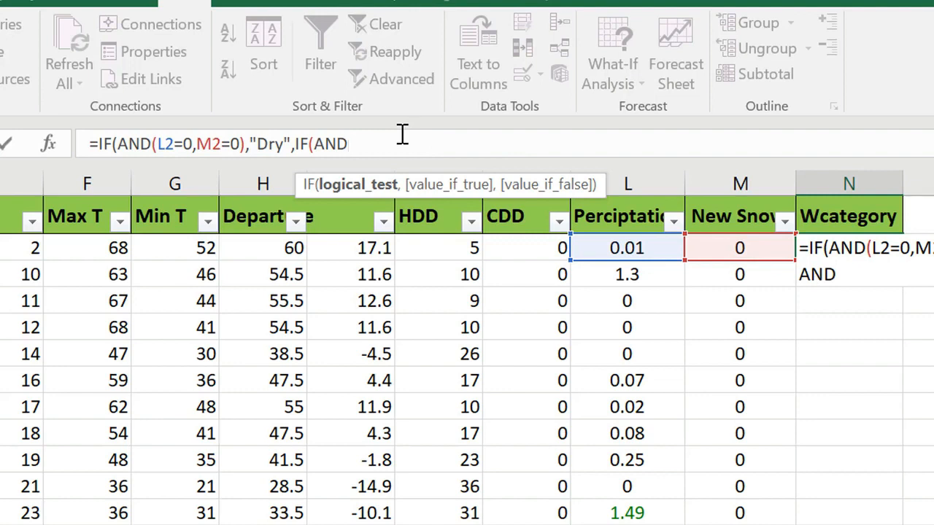
type("(")
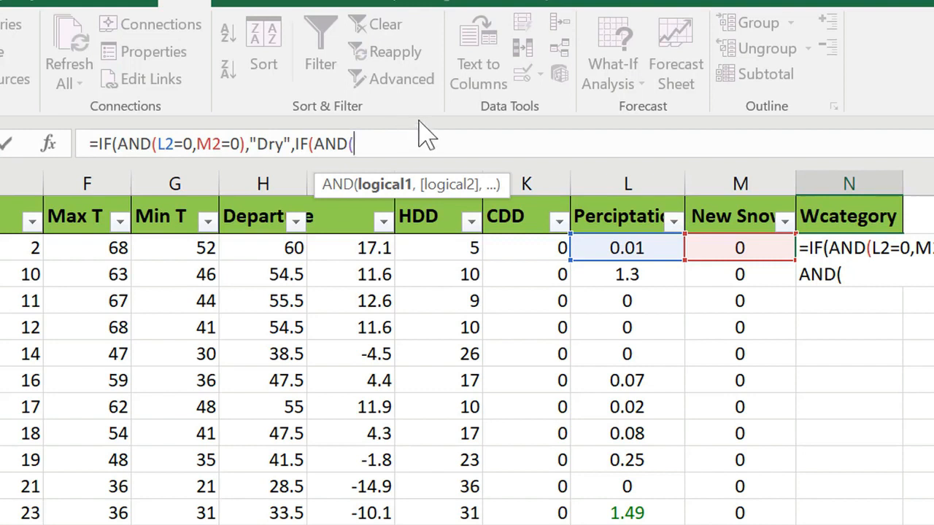
left_click(627, 248)
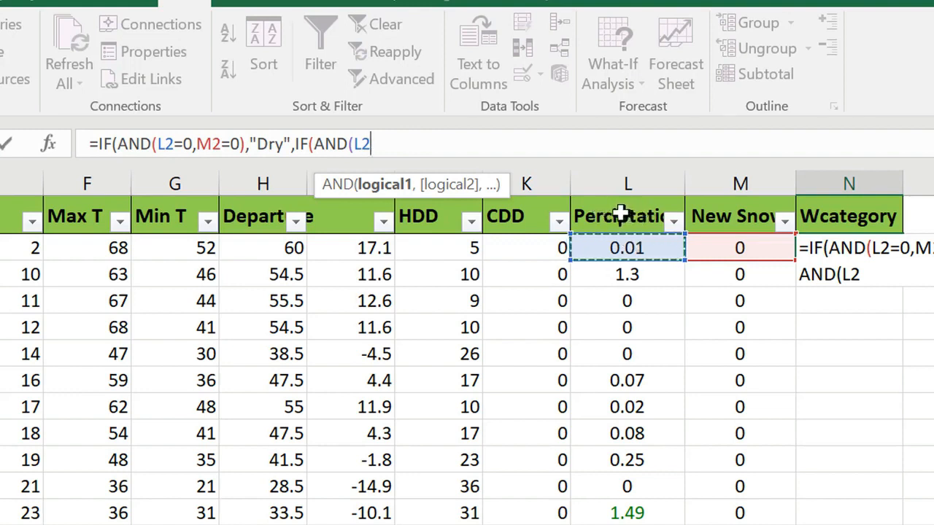
type(">")
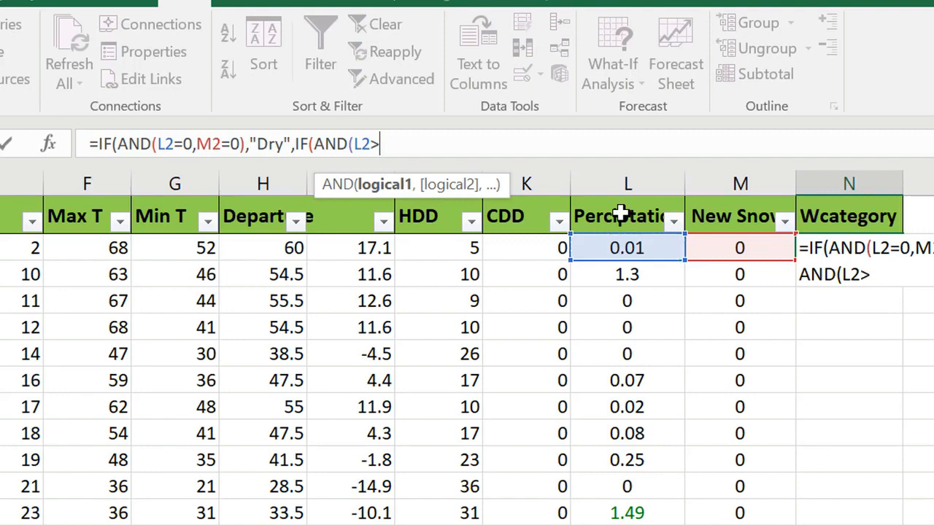
type("0,")
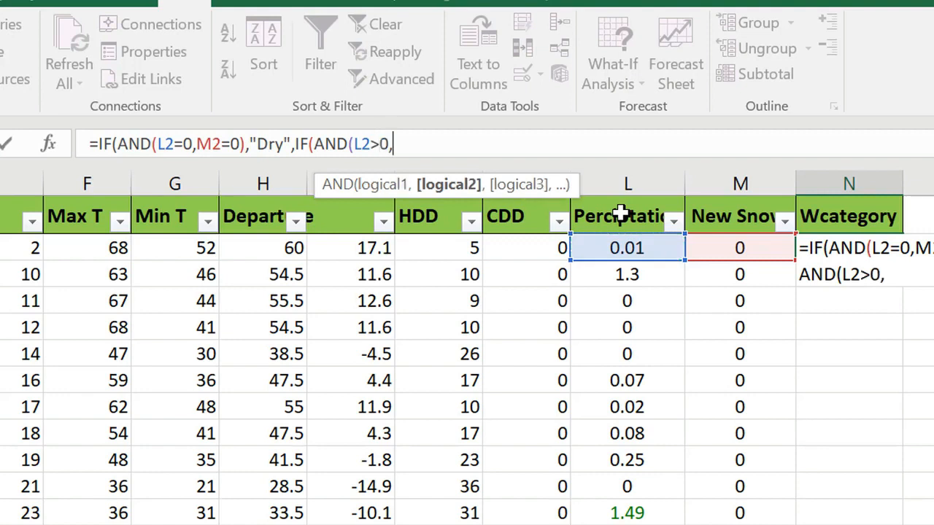
left_click(732, 248)
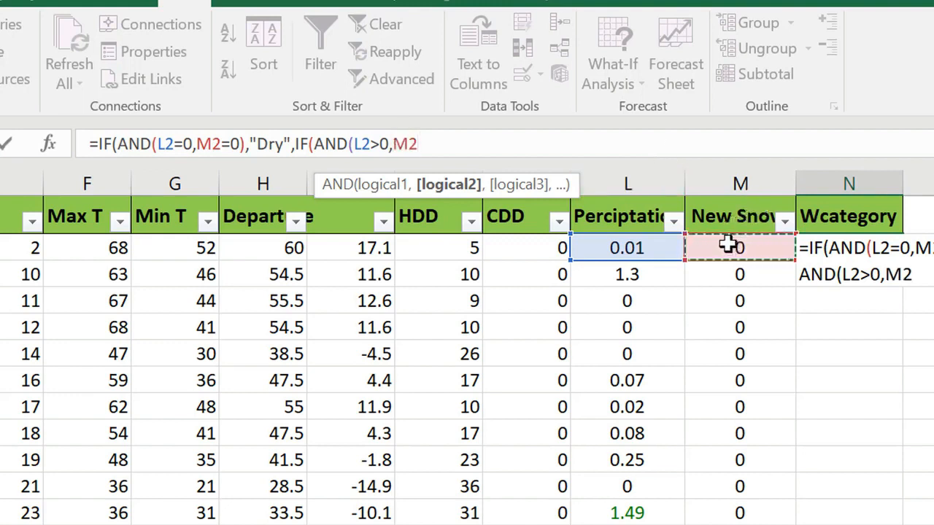
type("=0")
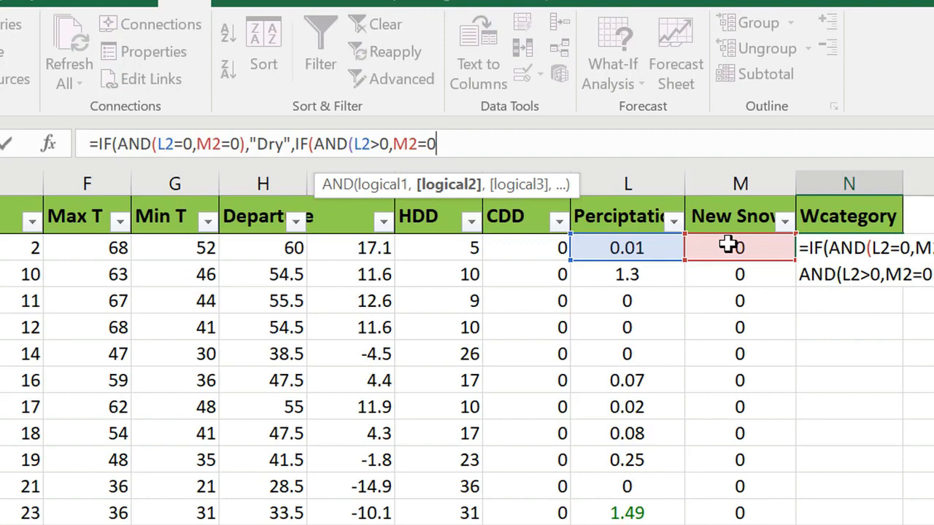
type("),")
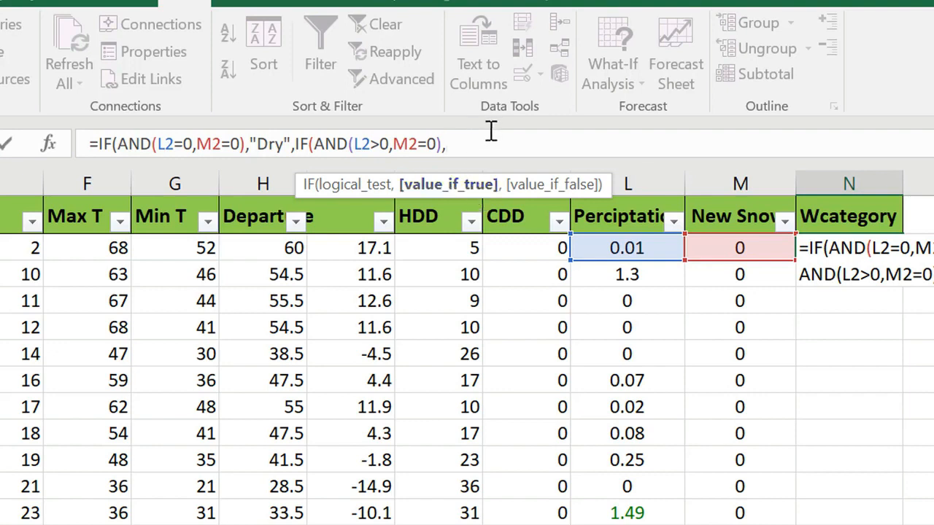
type("\"Rain\",")
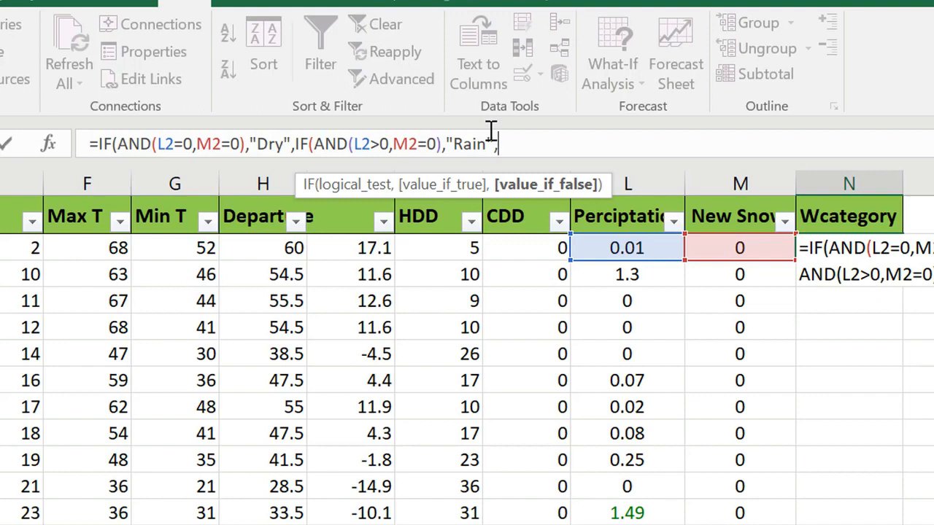
Step: Nest a third IF in the N2 formula that tests whether M2 is greater and returns "Snow"
type("IF")
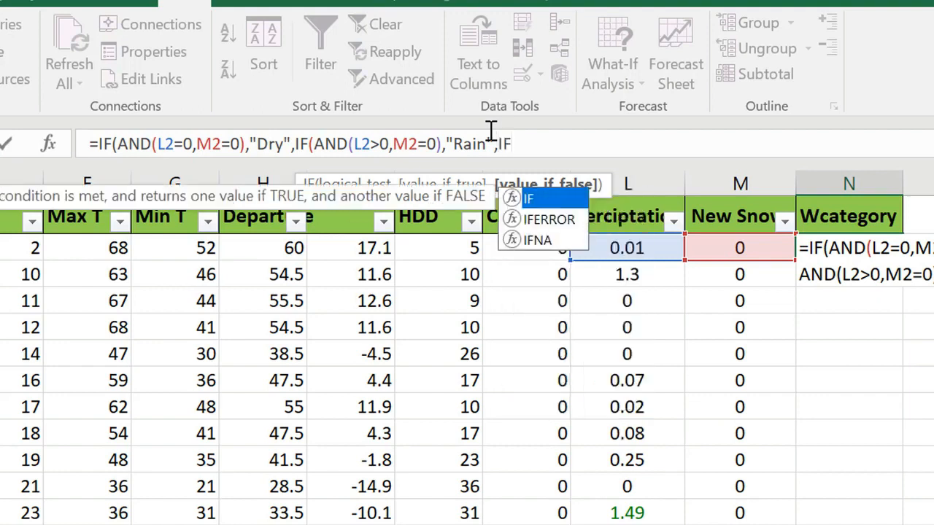
type("(")
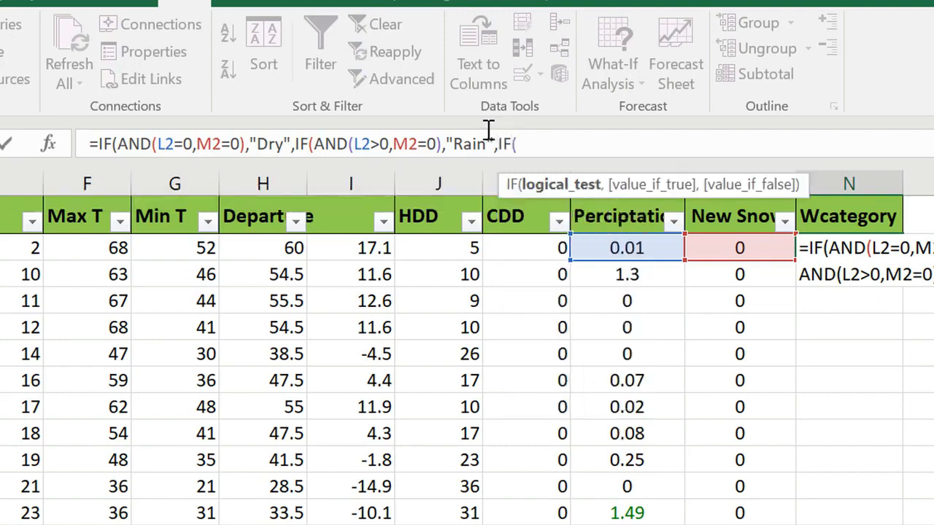
left_click(746, 248)
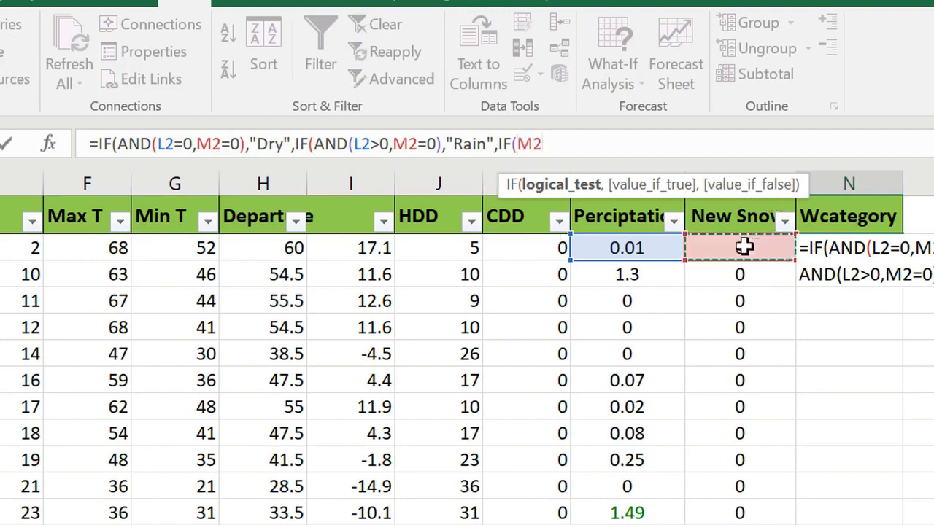
type(">")
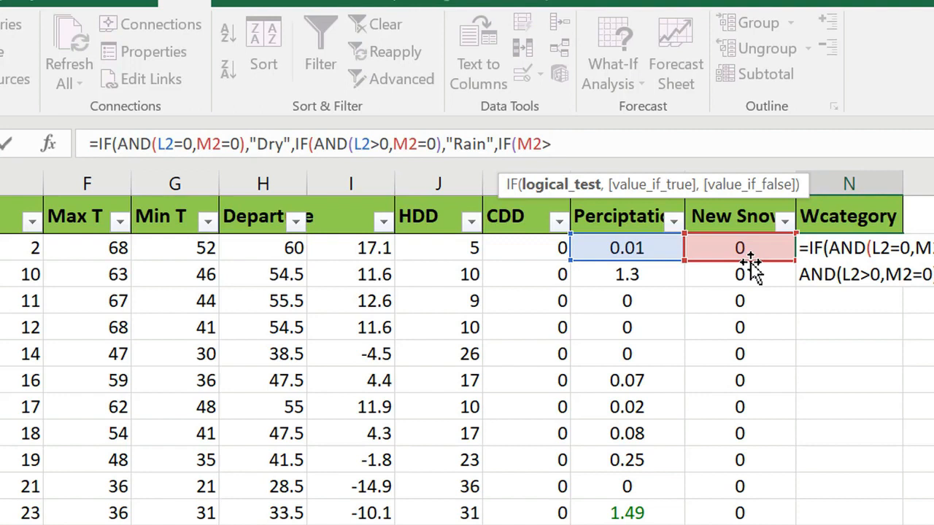
type(",")
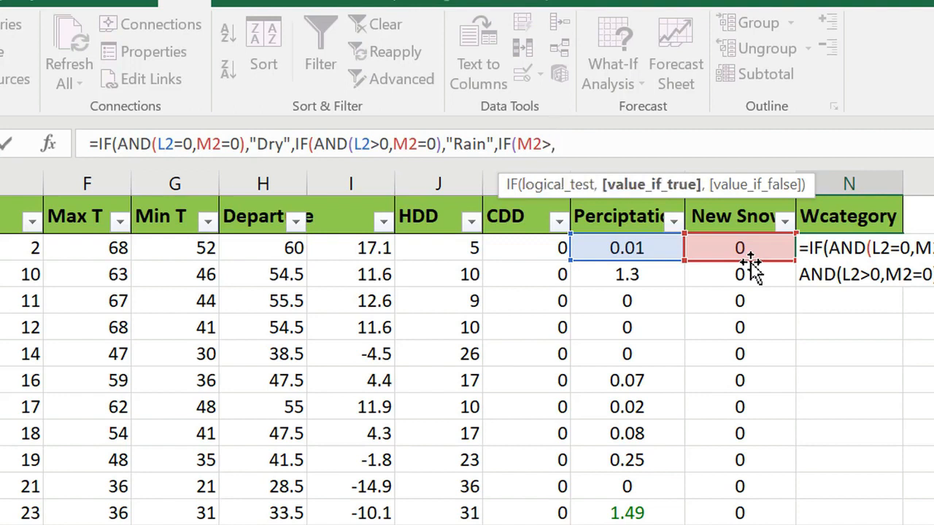
type("\"")
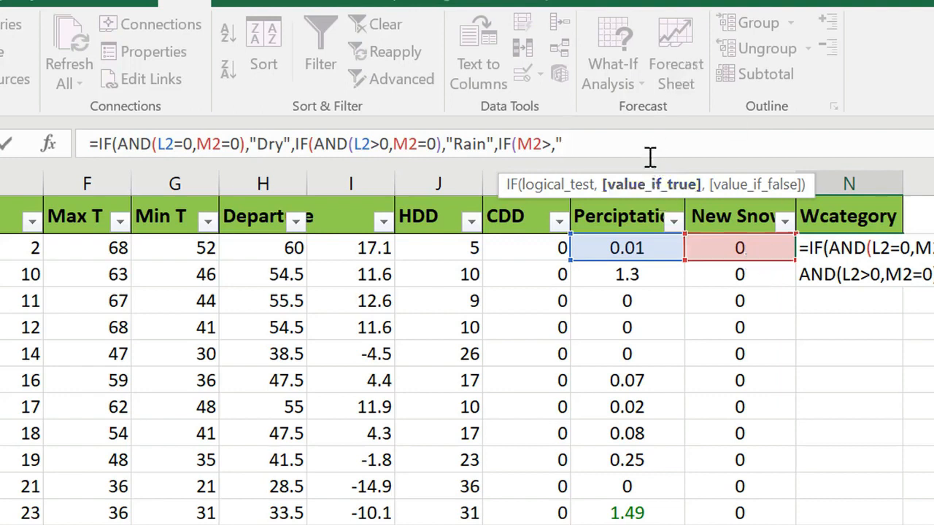
type("Snow\"")
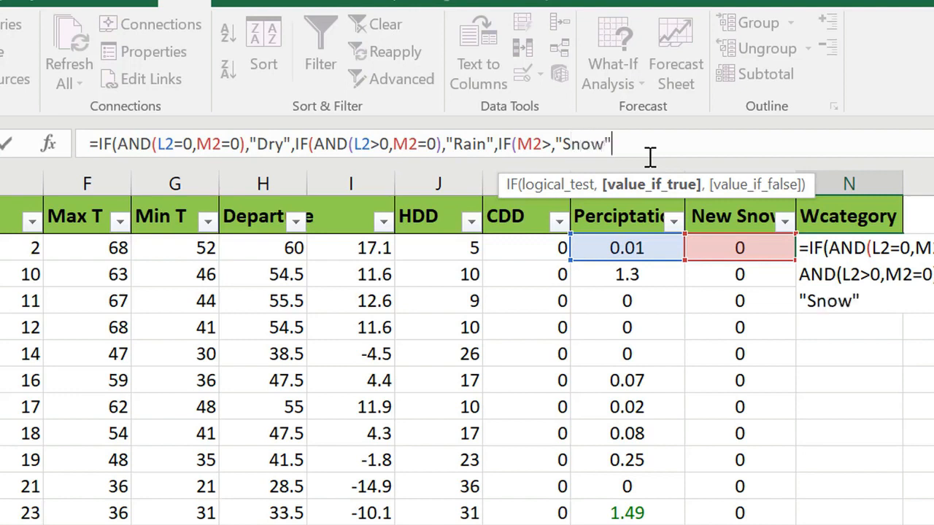
Step: Add "Others" as the final fallback value, close all three IF functions in N2 and enter the formula
type(",")
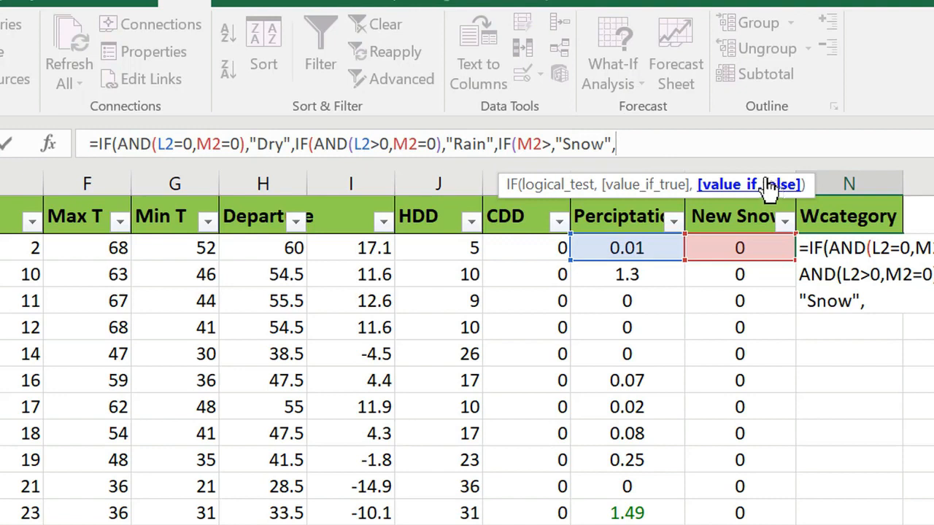
type("\"")
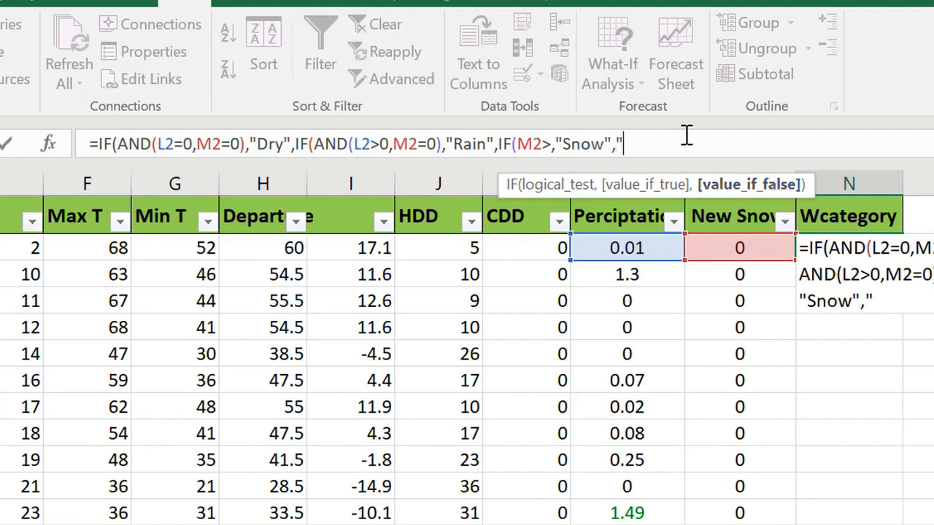
type(",\"Others\"")
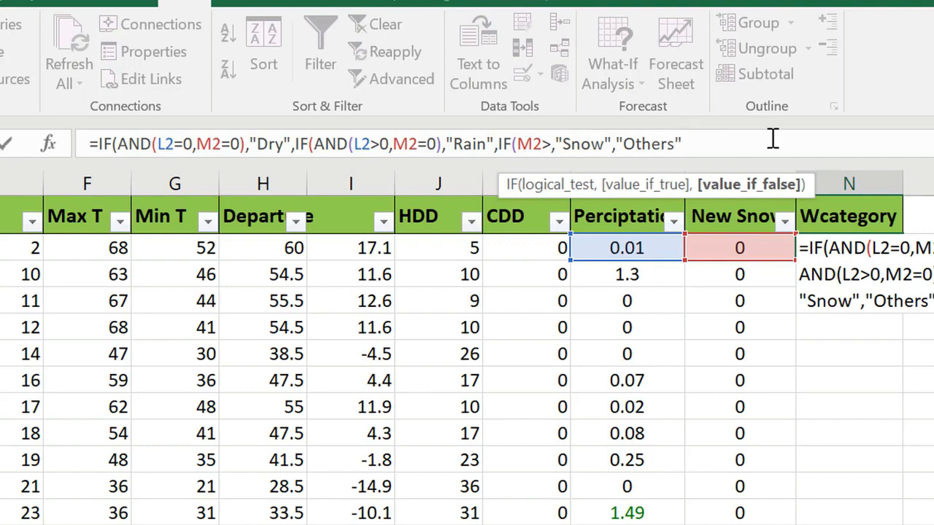
type("))")
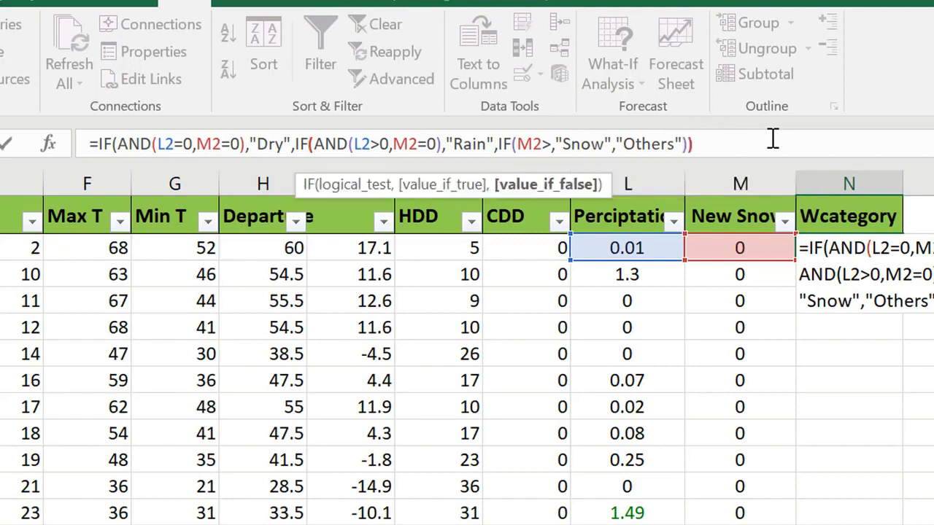
type(")")
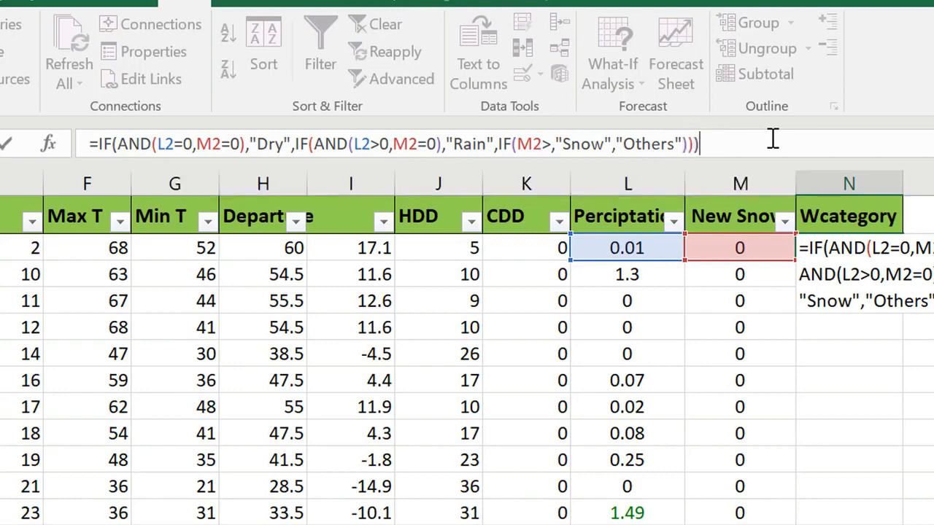
key("Return")
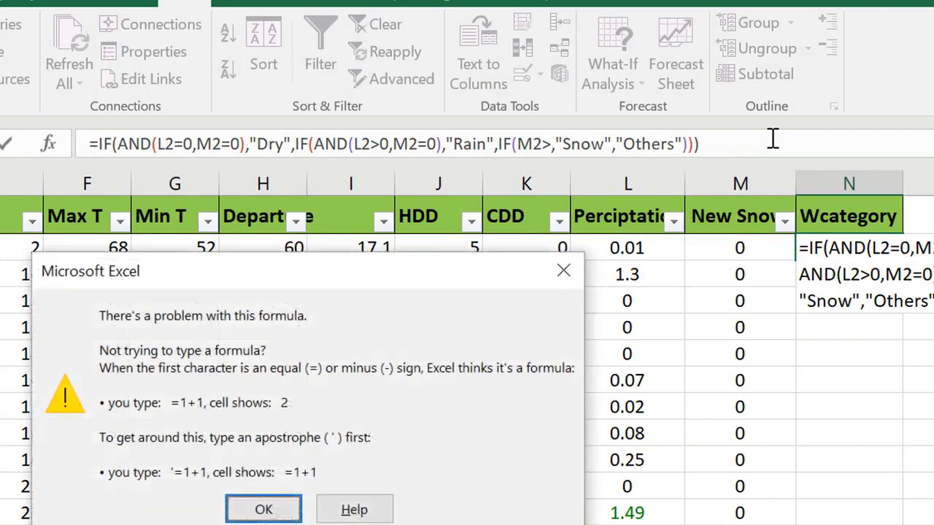
Step: Correct the third IF's test in N2 to M2>0 and enter the formula
left_click(244, 504)
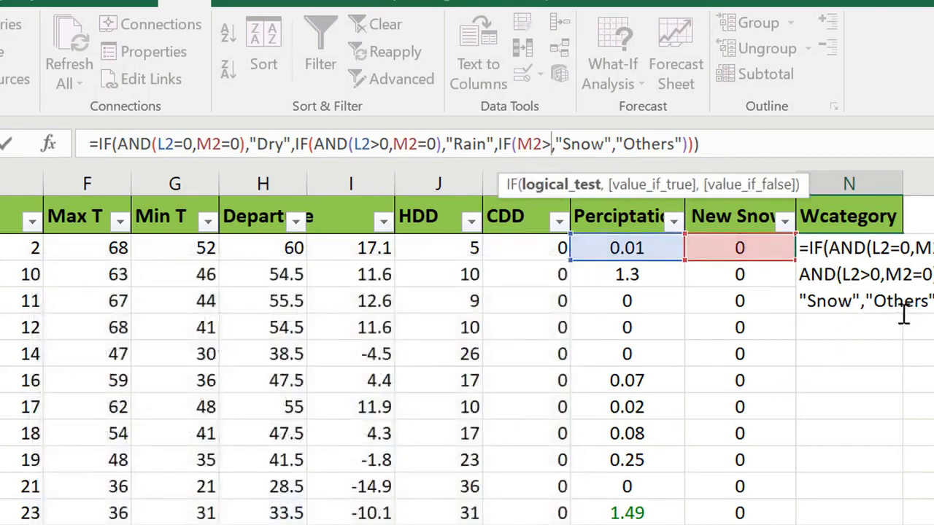
left_click(552, 144)
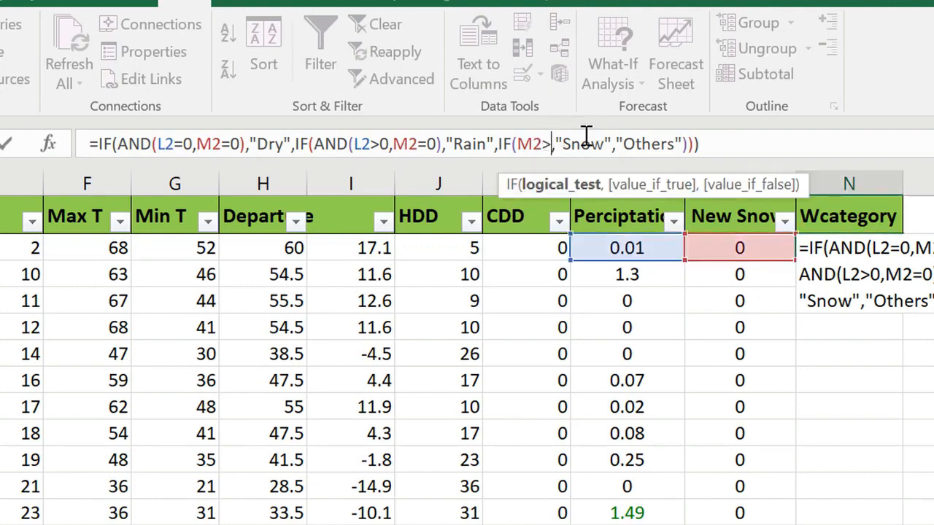
type("0")
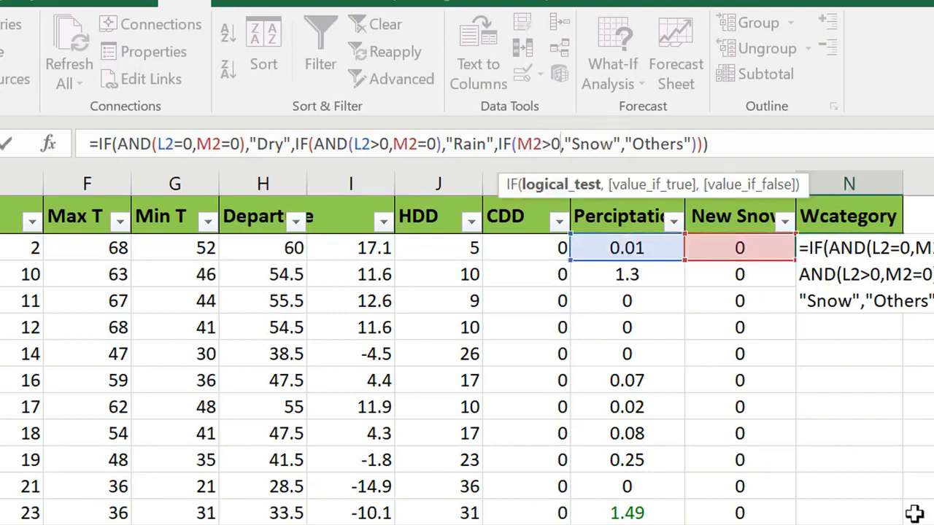
key("Return")
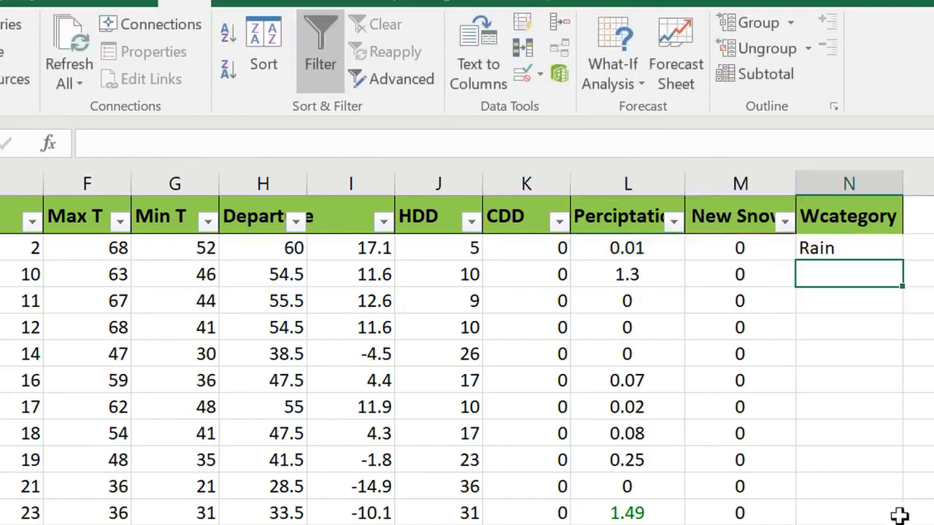
Step: Fill the N2 category formula down the whole Wcategory column
left_click(839, 250)
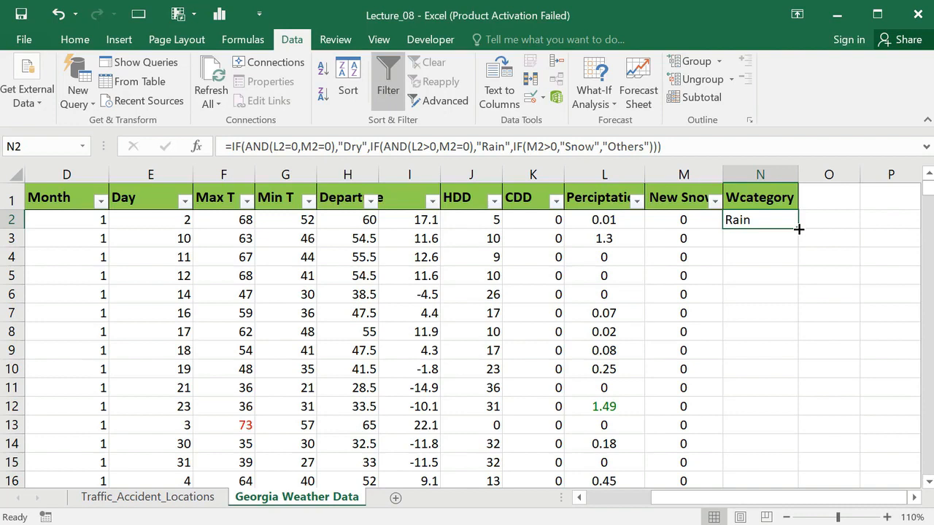
double_click(799, 230)
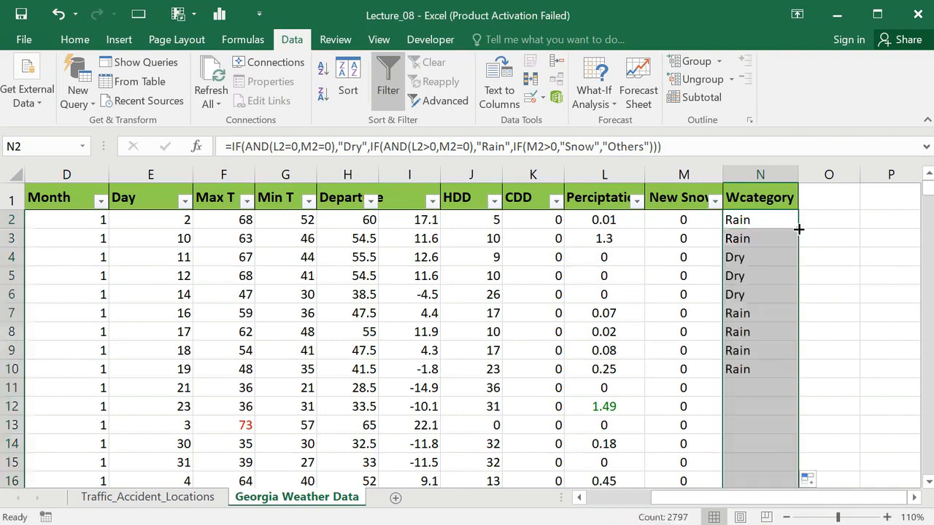
left_click(861, 524)
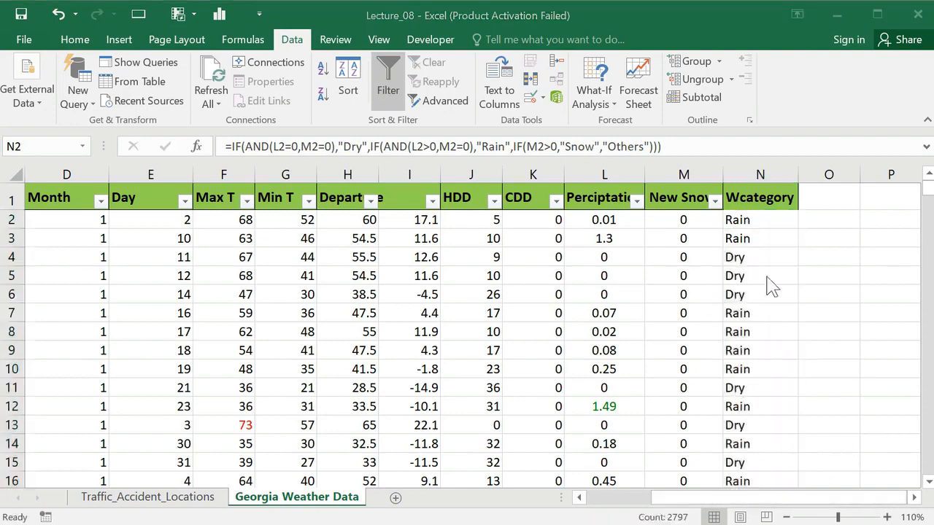
Step: Reapply the header-row filter so that it also covers the Wcategory column
left_click(761, 196)
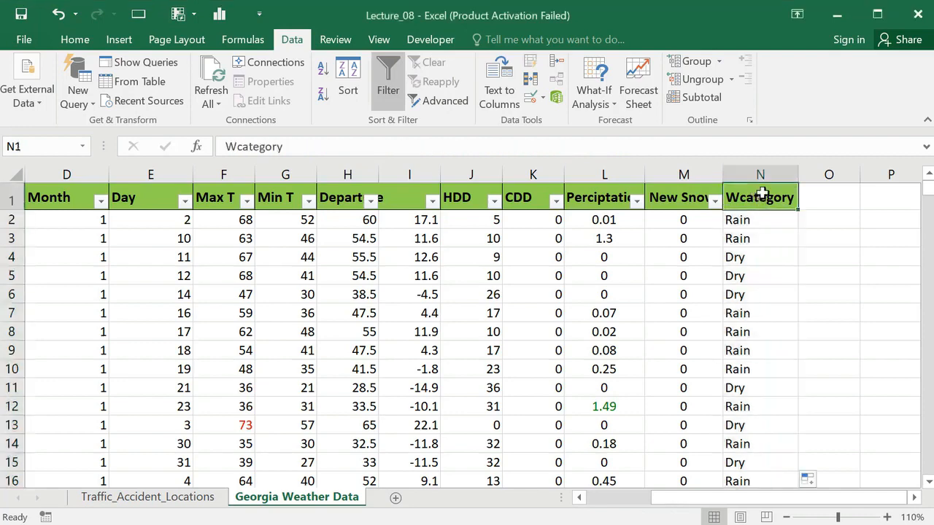
left_click(387, 73)
left_click(387, 73)
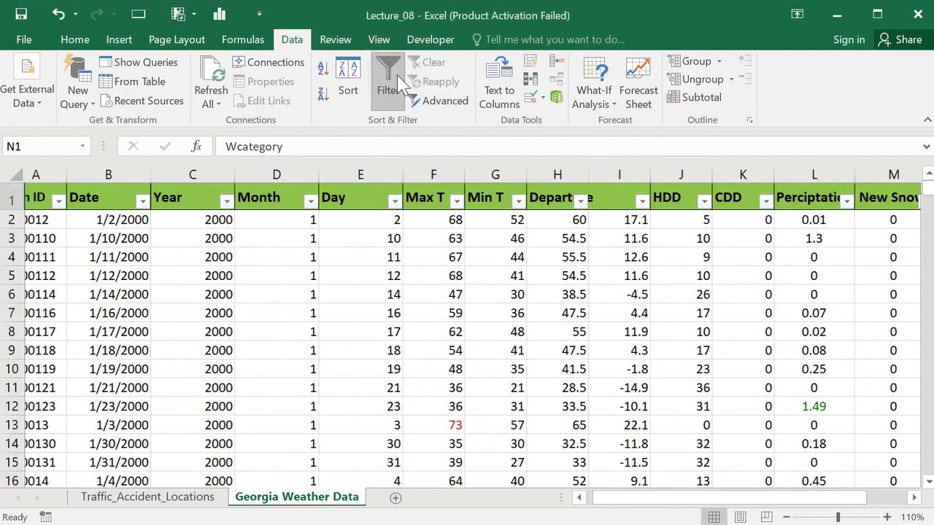
Step: Check which categories the Wcategory filter lists, keeping all of them selected
left_click_drag(733, 501, 846, 498)
left_click(874, 201)
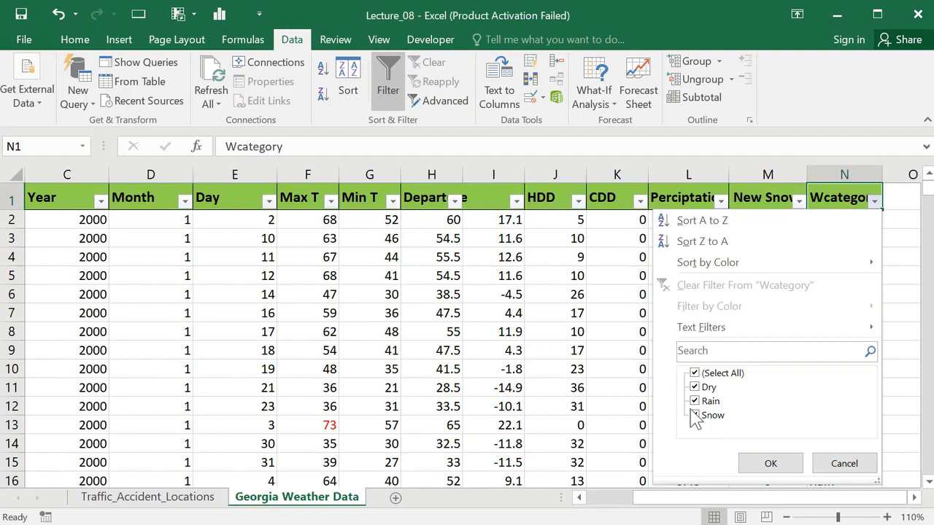
left_click(785, 467)
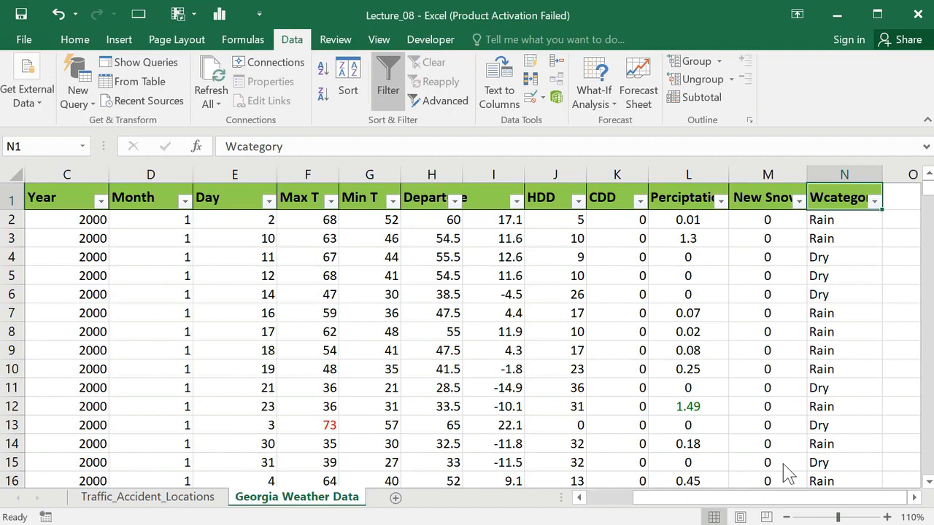
Step: Review the formula in N2 together with the Perciptation and New Snow columns it depends on
left_click(829, 218)
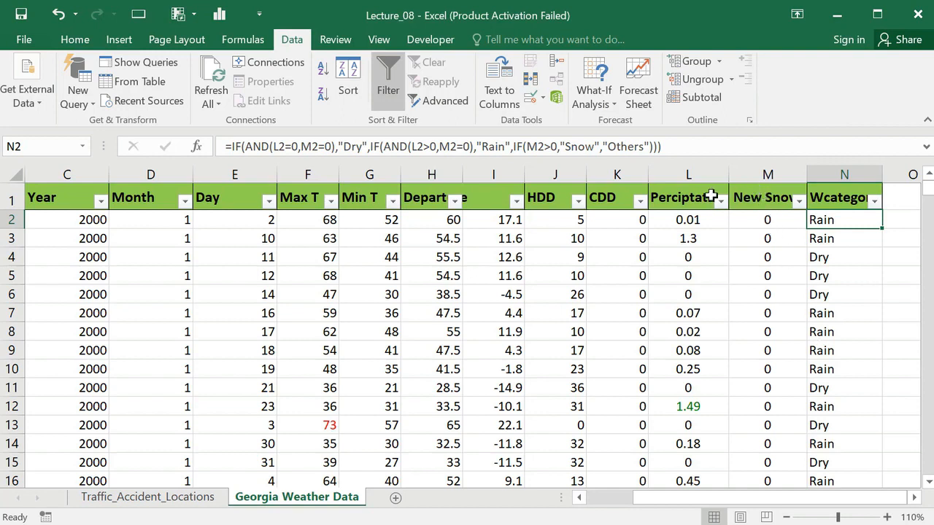
left_click(690, 170)
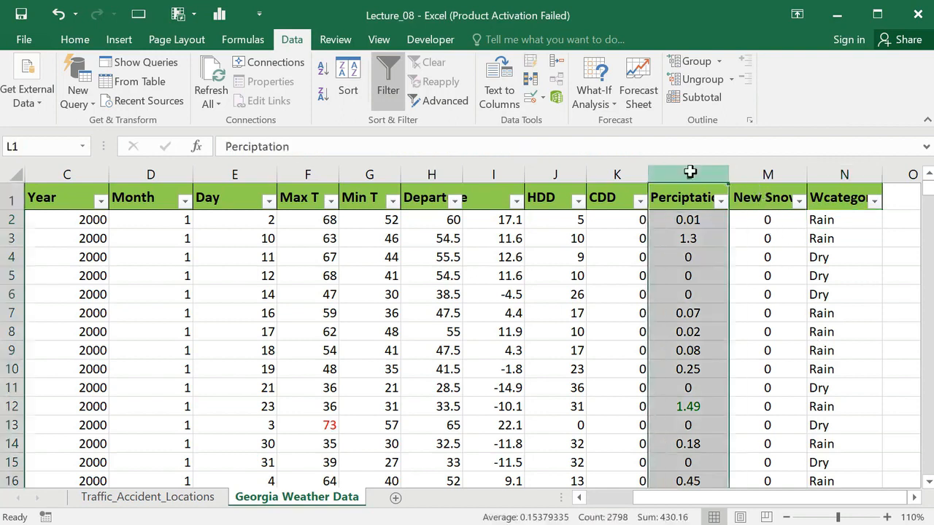
left_click(769, 173)
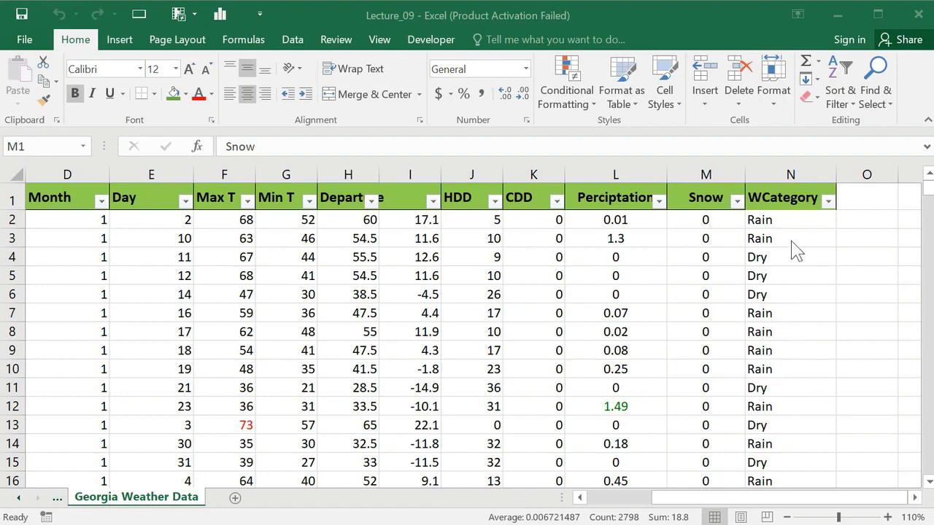
Step: In the Lecture_09 workbook, examine the Perciptation column, the N5 formula and the categories in the WCategory filter
left_click(624, 169)
left_click(625, 169)
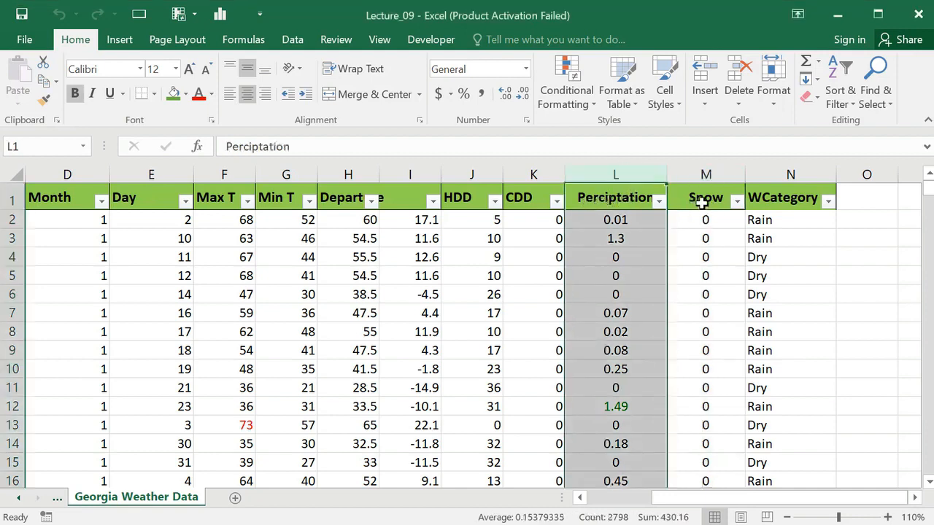
left_click(771, 277)
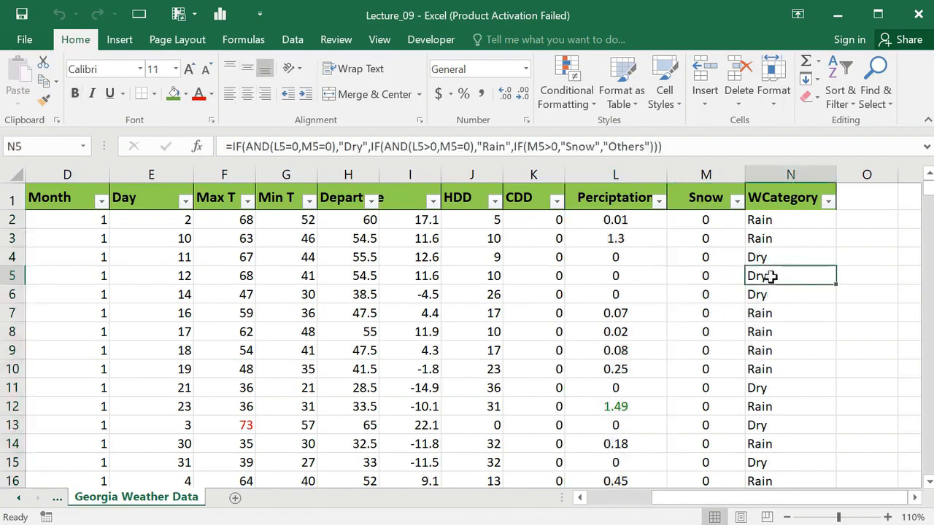
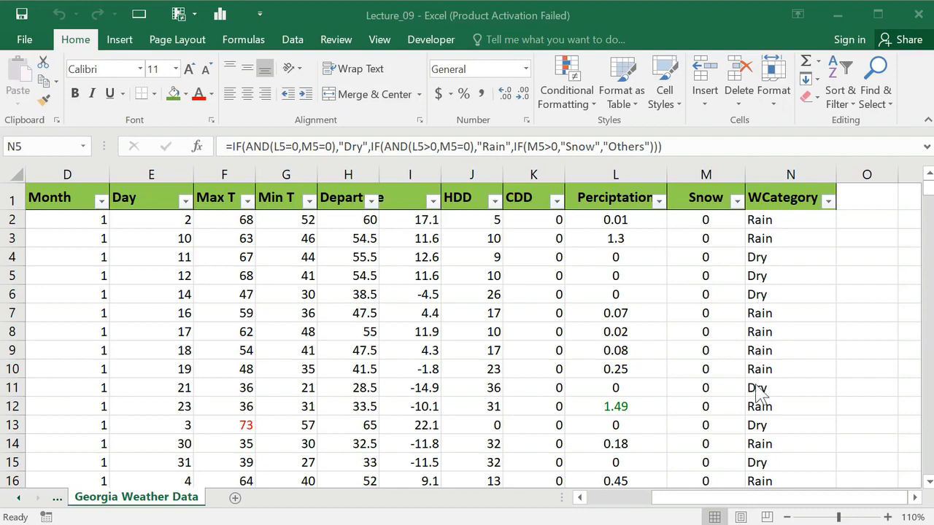
left_click(829, 202)
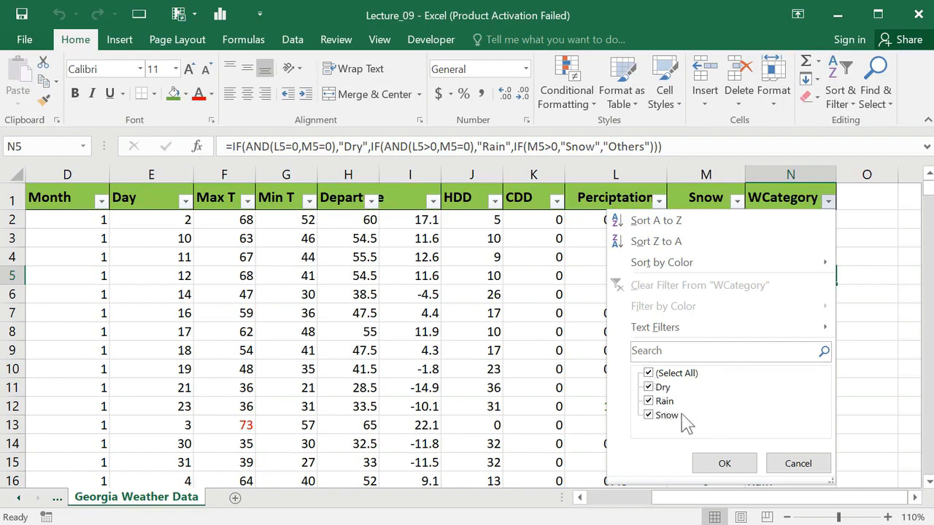
left_click(733, 460)
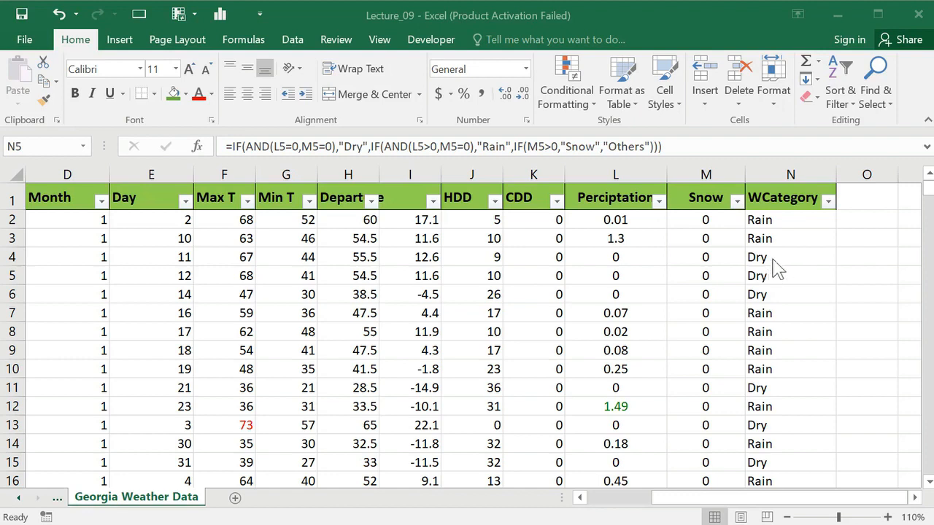
Step: Copy the Perciptation column from the Georgia Weather Data sheet and paste it as values at A1 of a new sheet
left_click(618, 172)
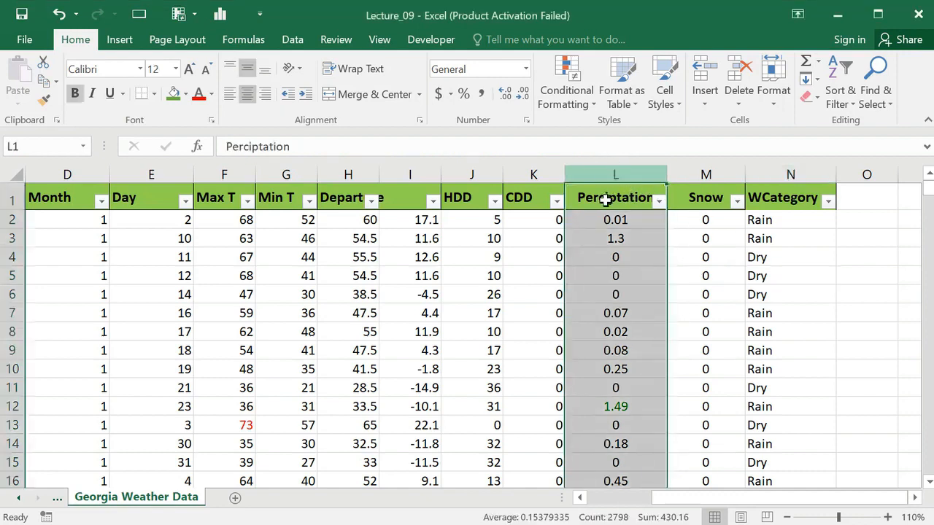
right_click(607, 176)
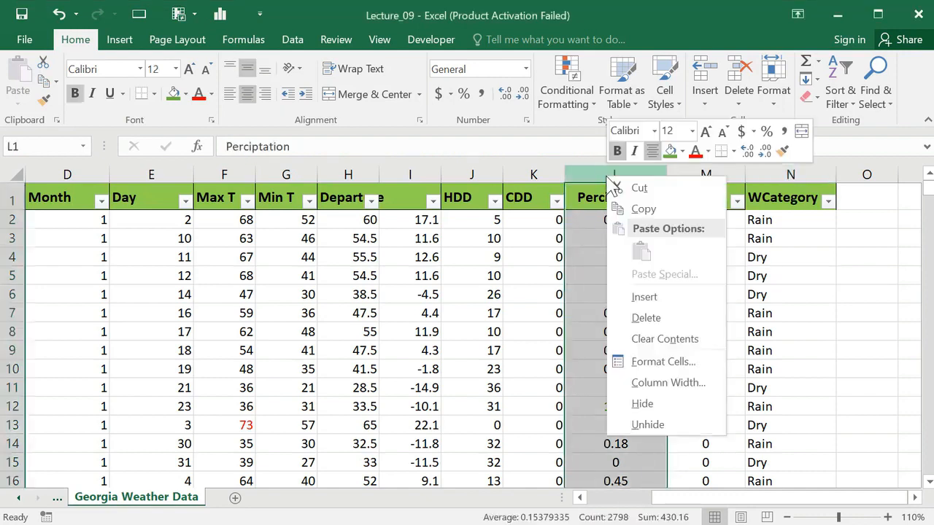
left_click(649, 212)
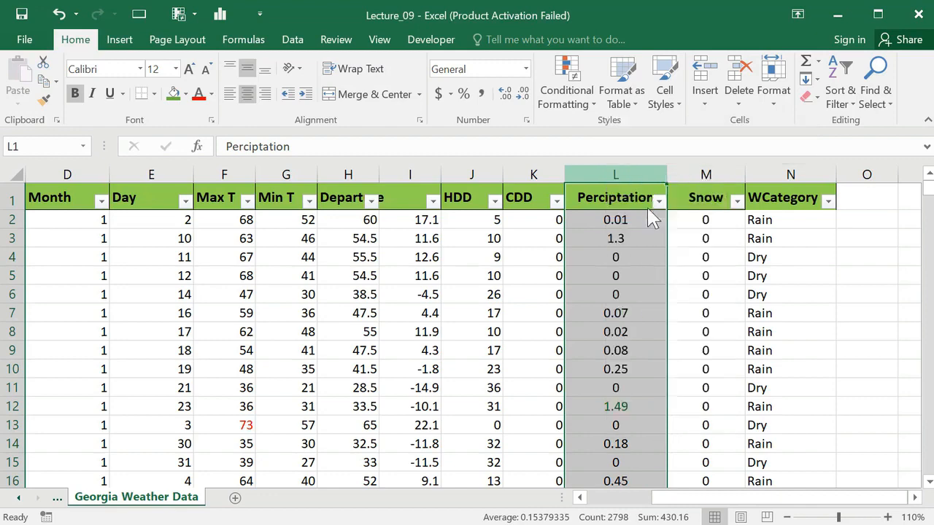
left_click(235, 499)
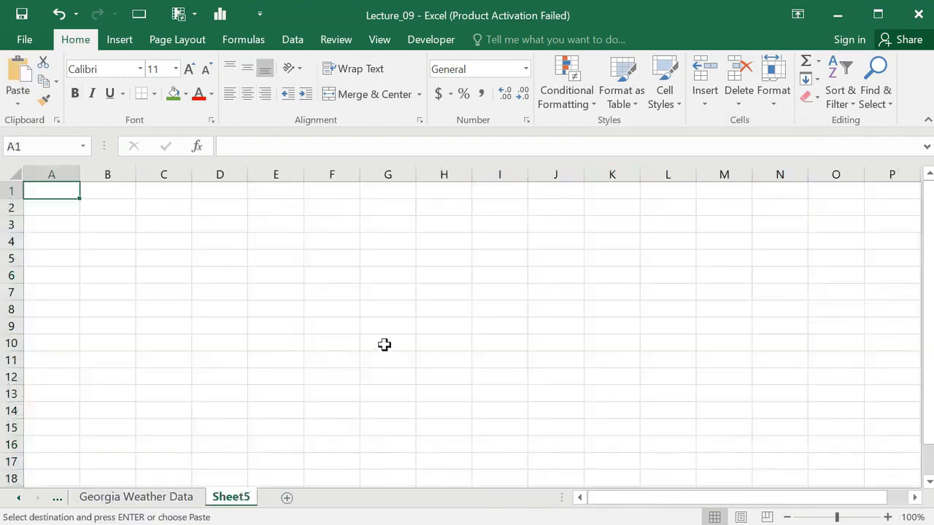
right_click(58, 190)
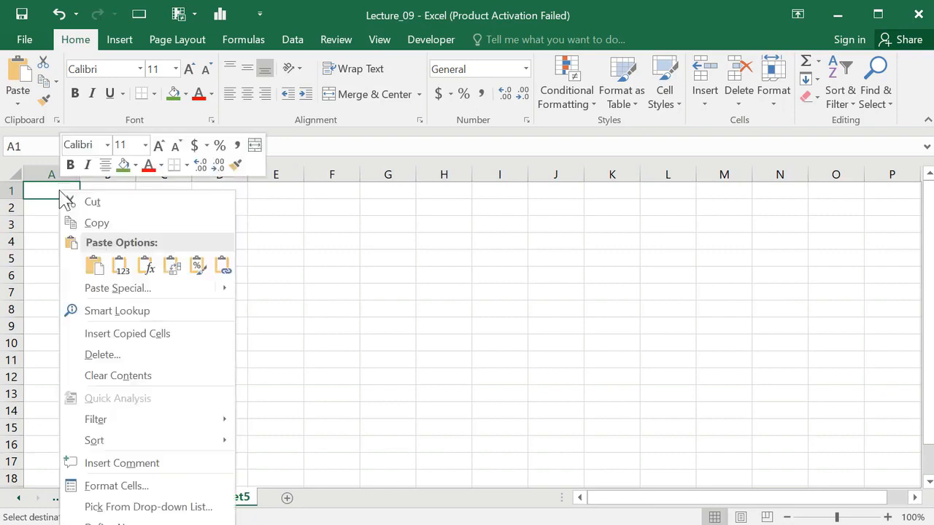
left_click(120, 267)
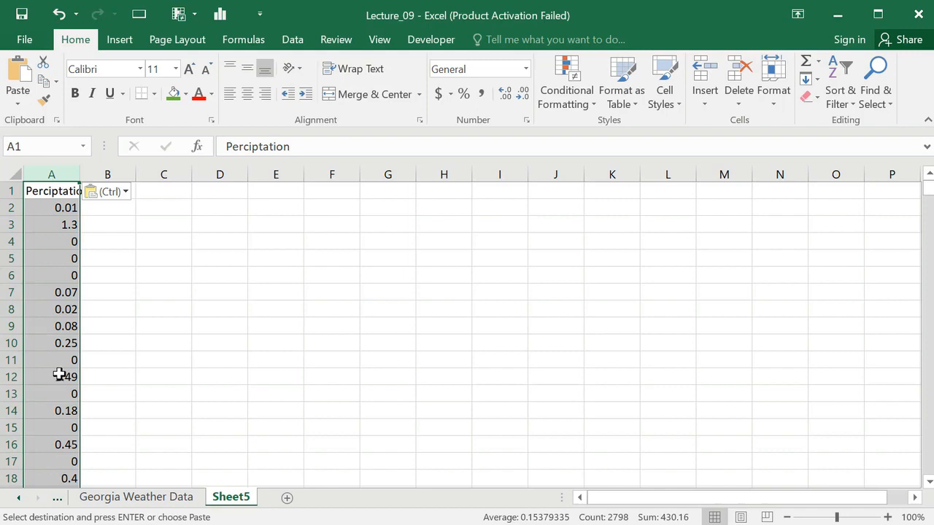
Step: Remove duplicate values from the pasted Perciptation column, keeping its header, and sort the remaining values from smallest to largest
left_click(295, 41)
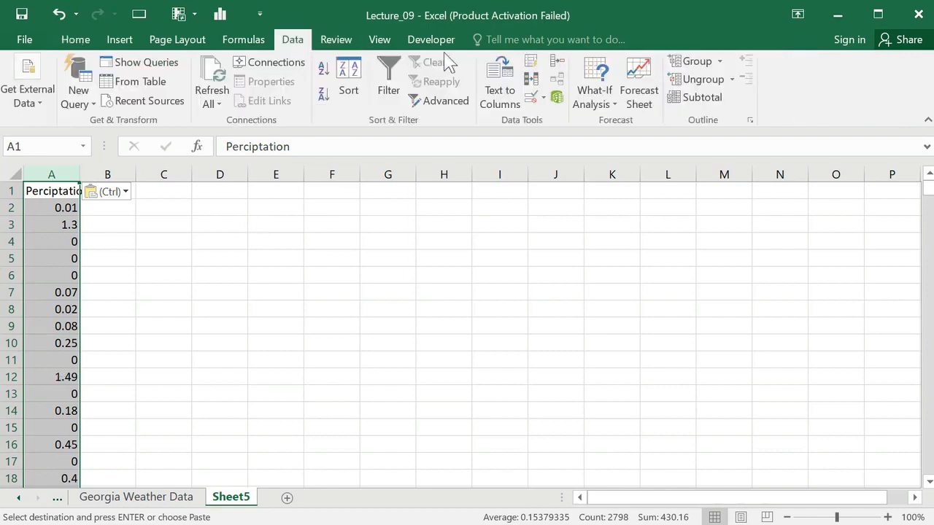
left_click(533, 82)
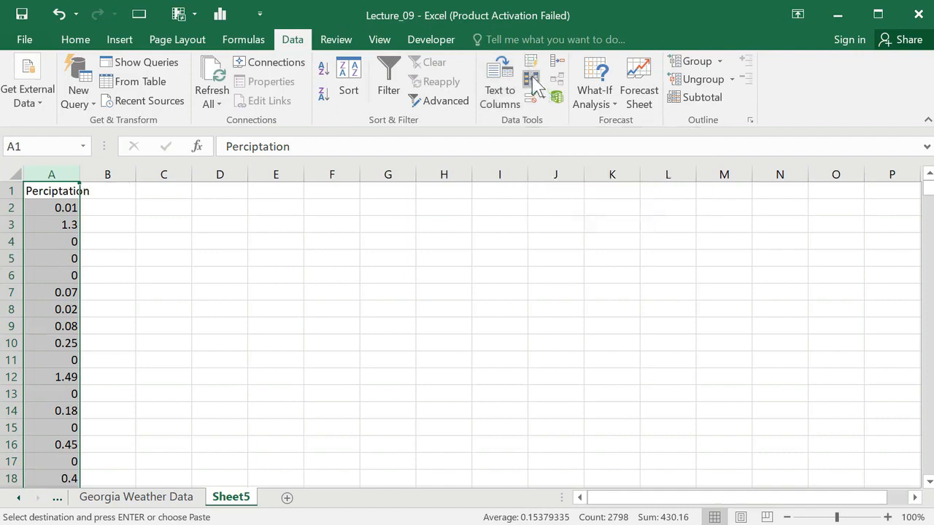
left_click_drag(281, 111, 332, 144)
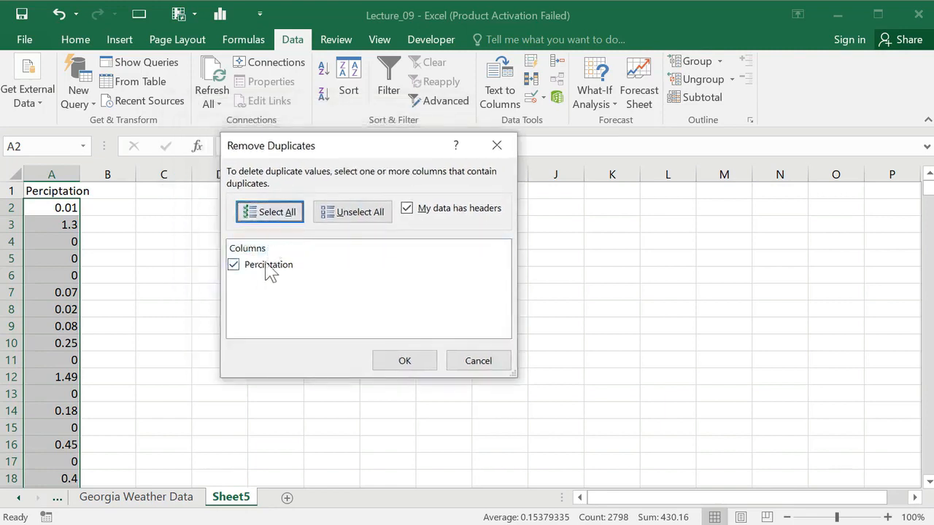
left_click(407, 363)
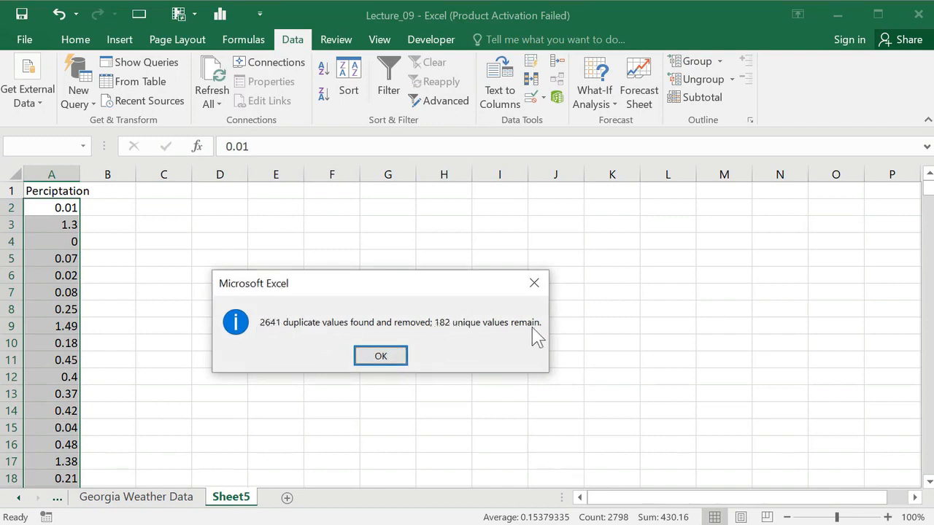
left_click(395, 358)
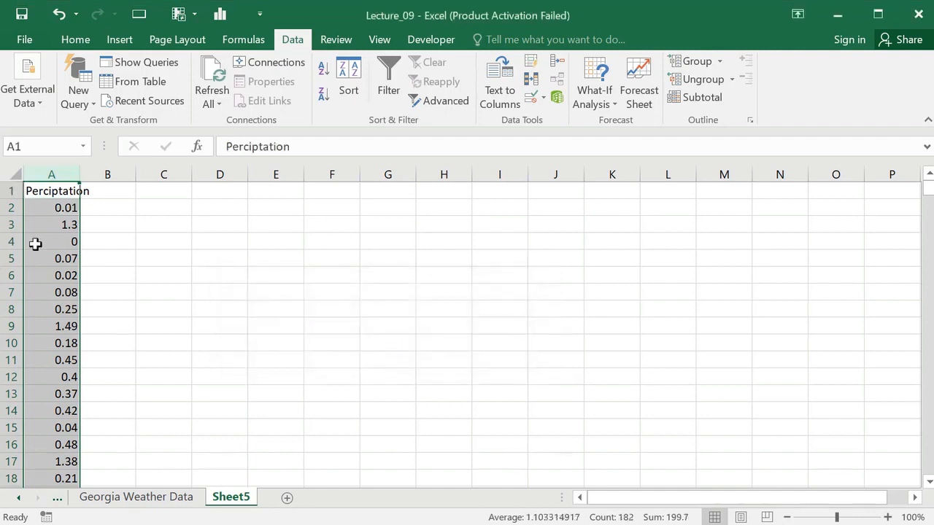
left_click(326, 73)
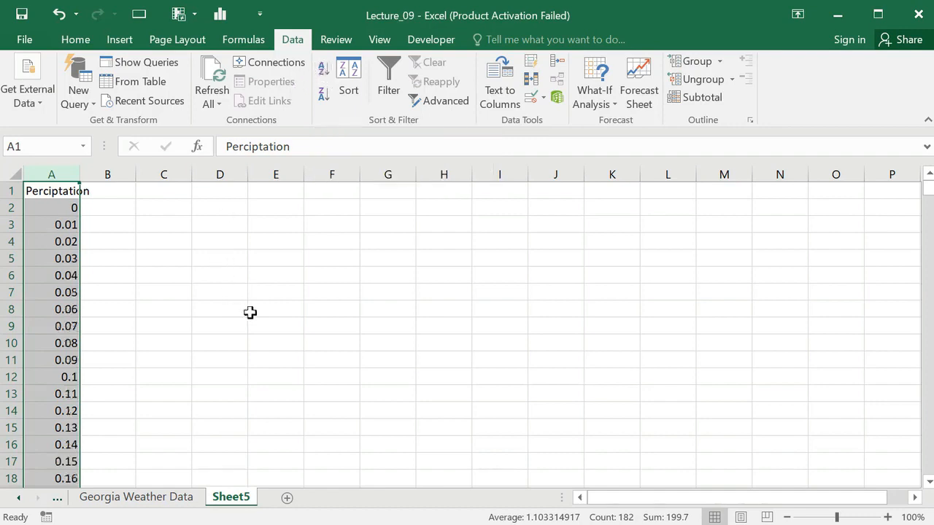
Step: Add the headers Percentiles in B1 and Type in C1, widening columns A and B to fit their header text
left_click(106, 190)
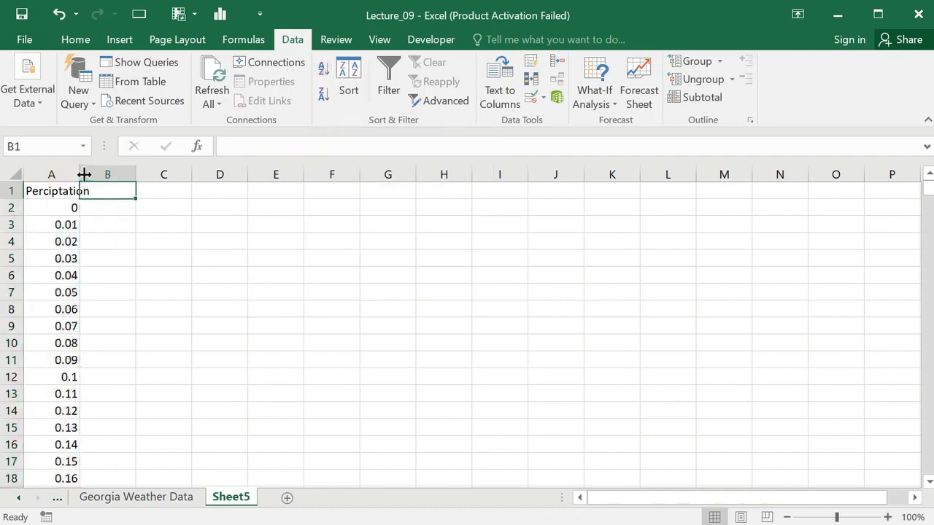
left_click_drag(85, 174, 97, 176)
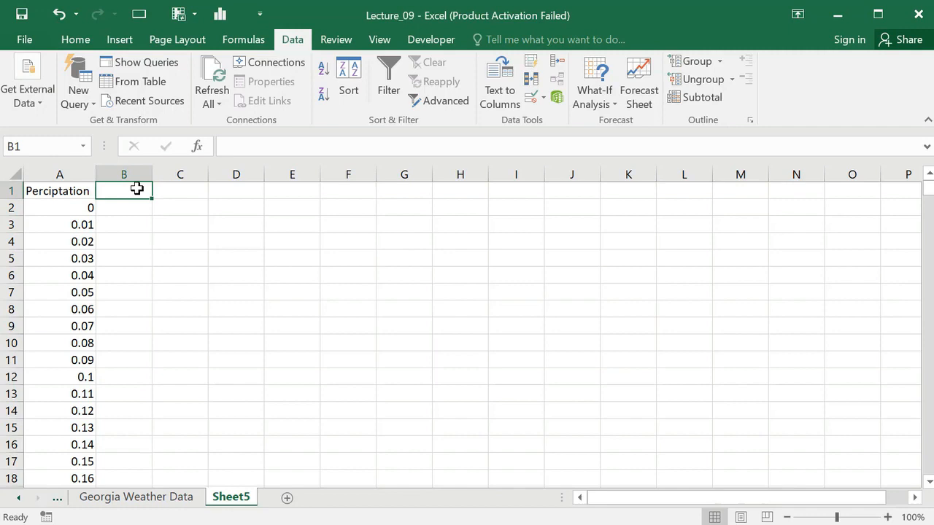
type("Percentiles")
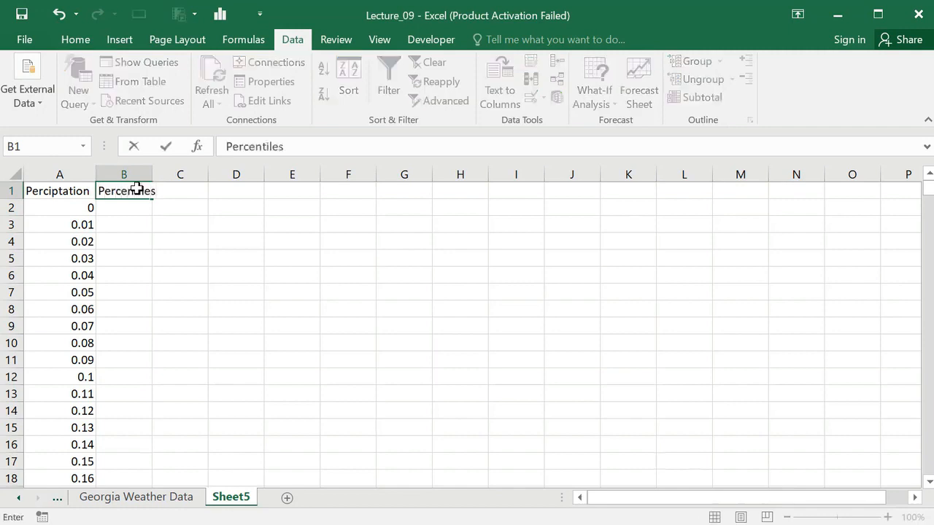
key("Tab")
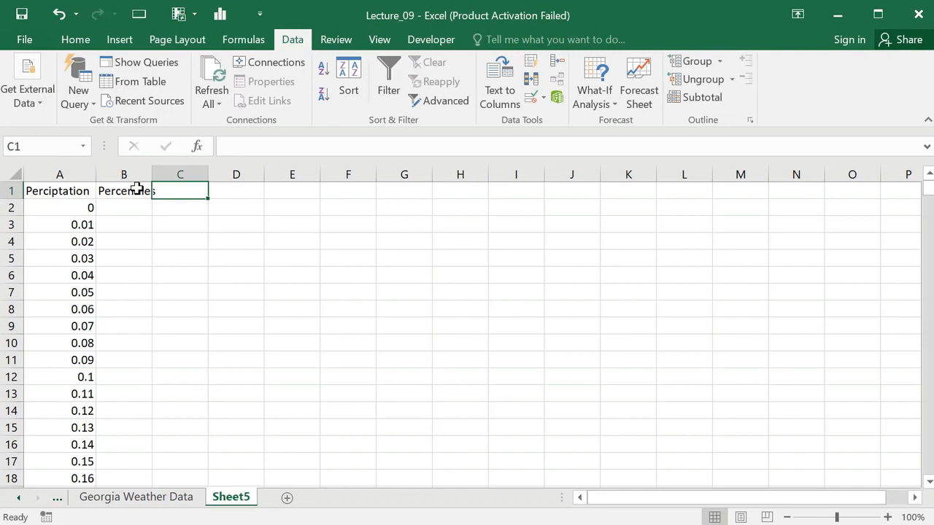
type("Type")
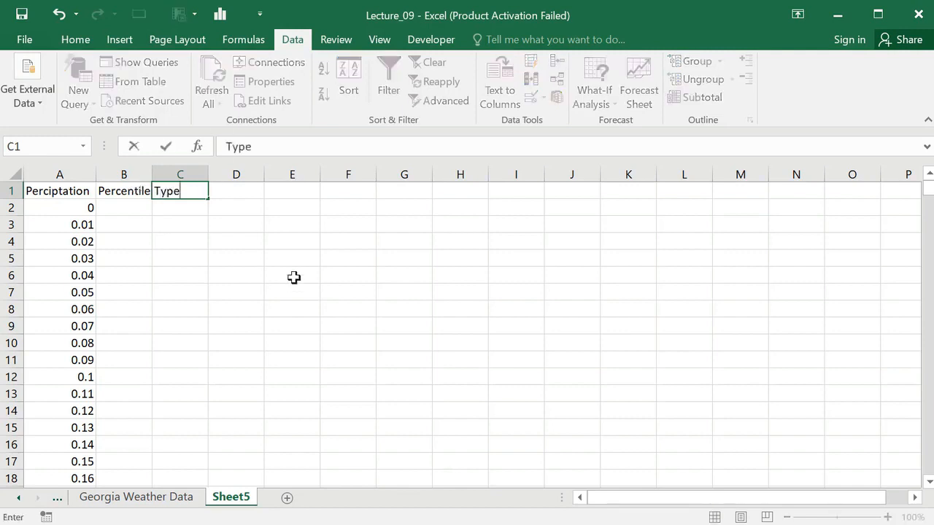
left_click(296, 292)
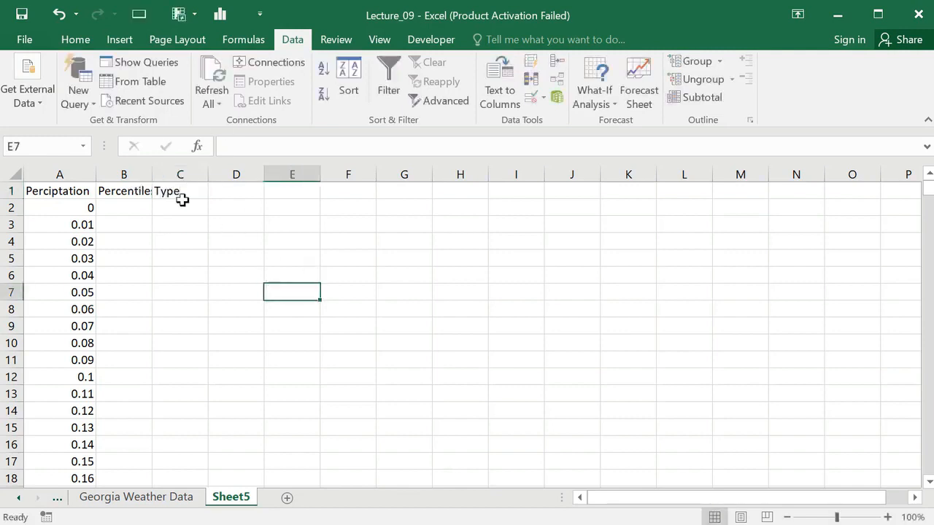
left_click_drag(151, 173, 165, 173)
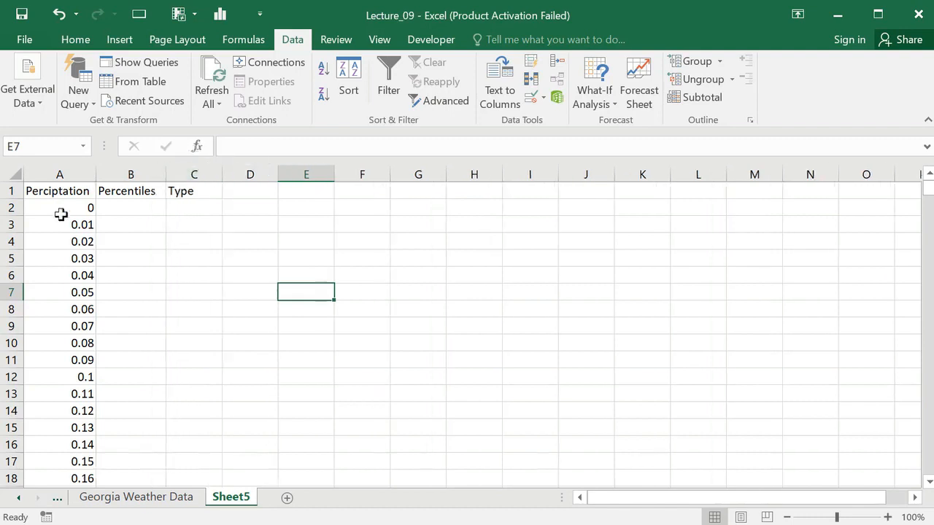
Step: Format the headers in A1:C1 as bold, size 12, with a light blue fill
left_click_drag(49, 191, 203, 191)
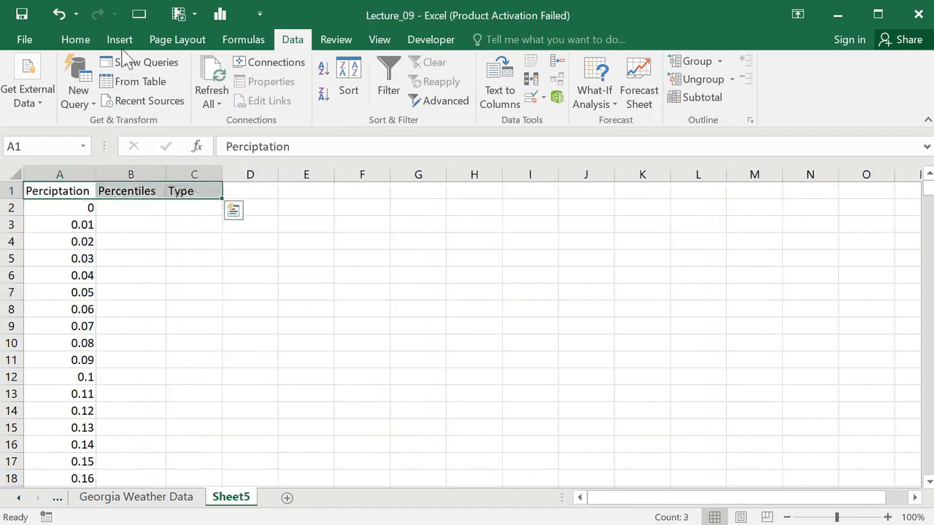
left_click(76, 39)
left_click(189, 69)
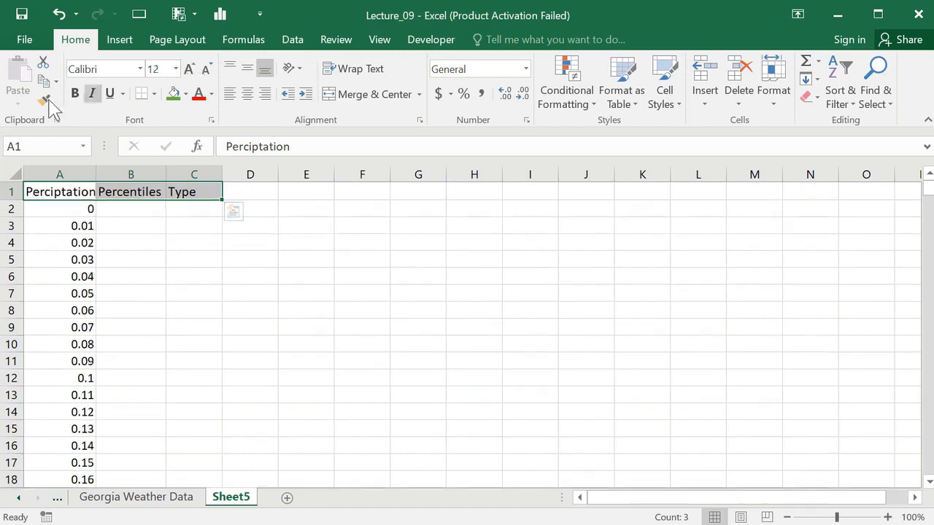
left_click(74, 94)
left_click(186, 94)
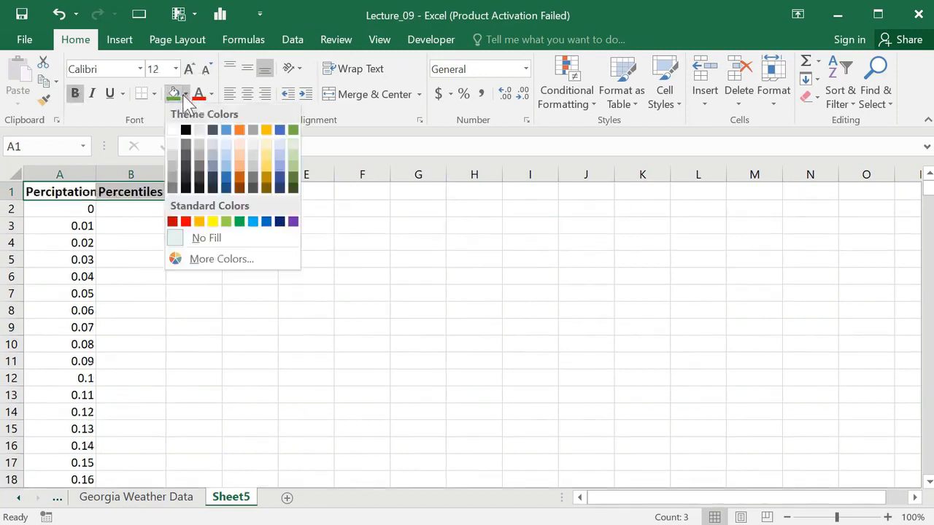
left_click(253, 222)
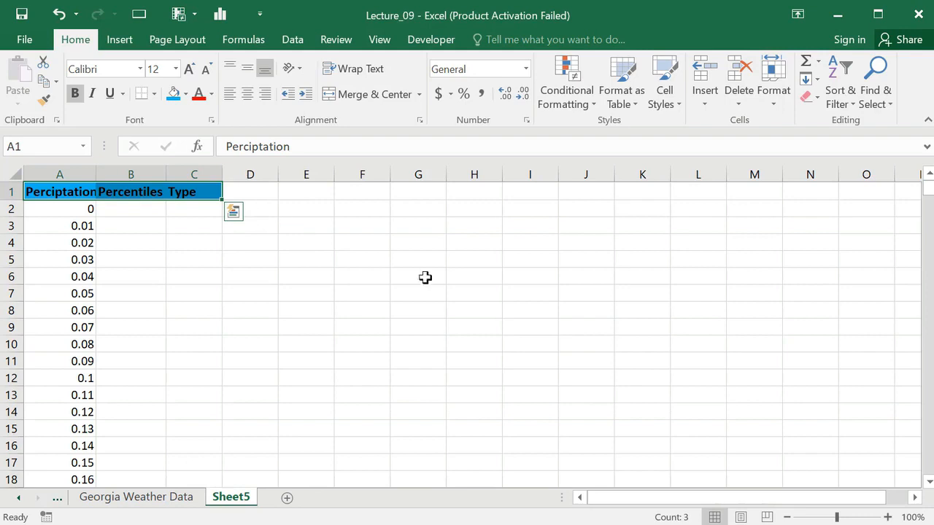
Step: Enter =PERCENTRANK($A$2:$A$182,A2) in B2 and fill it down the Percentiles column
left_click(135, 209)
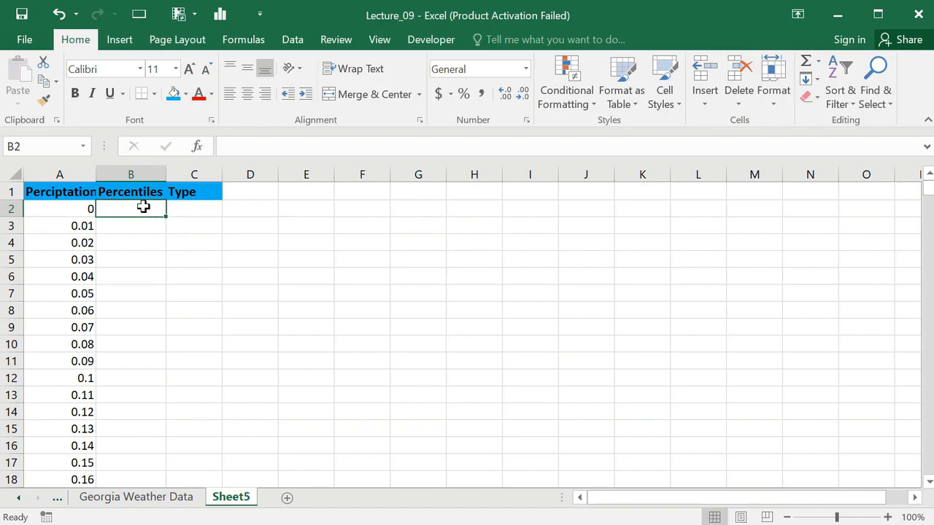
type("=")
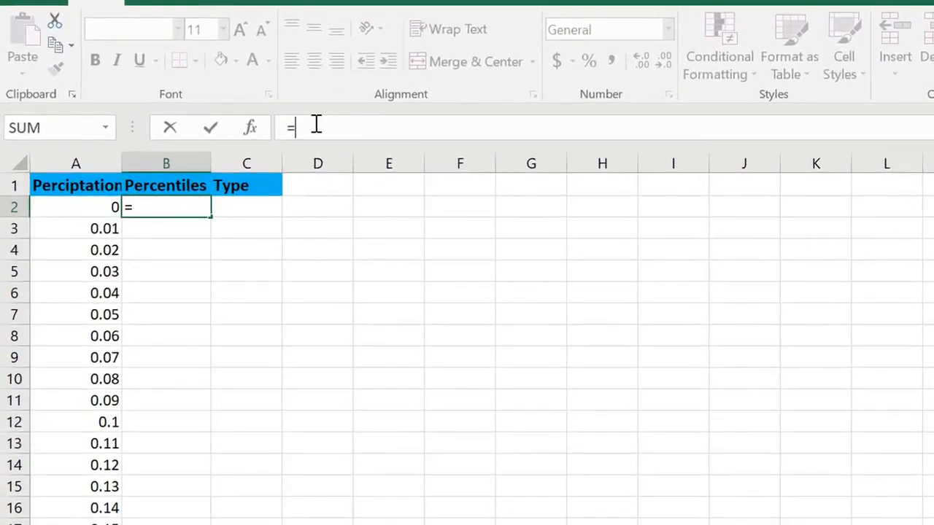
type("Per")
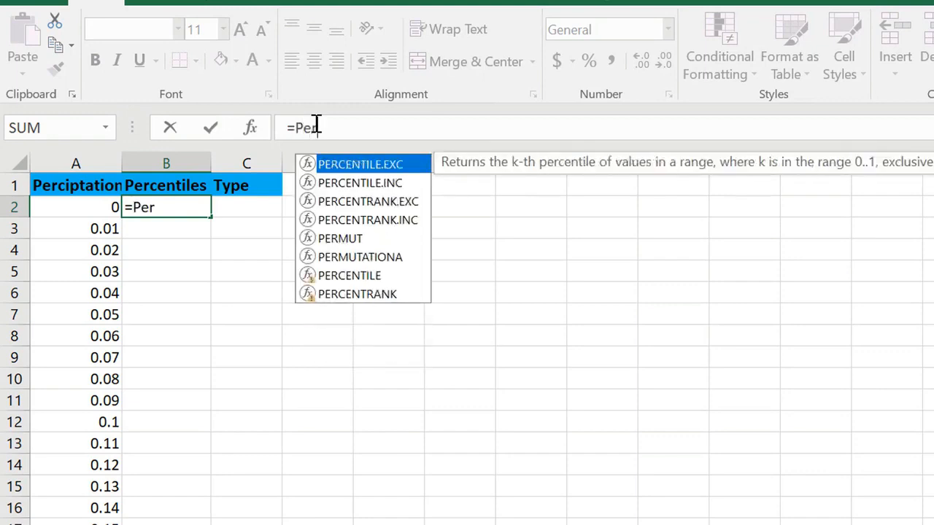
double_click(353, 294)
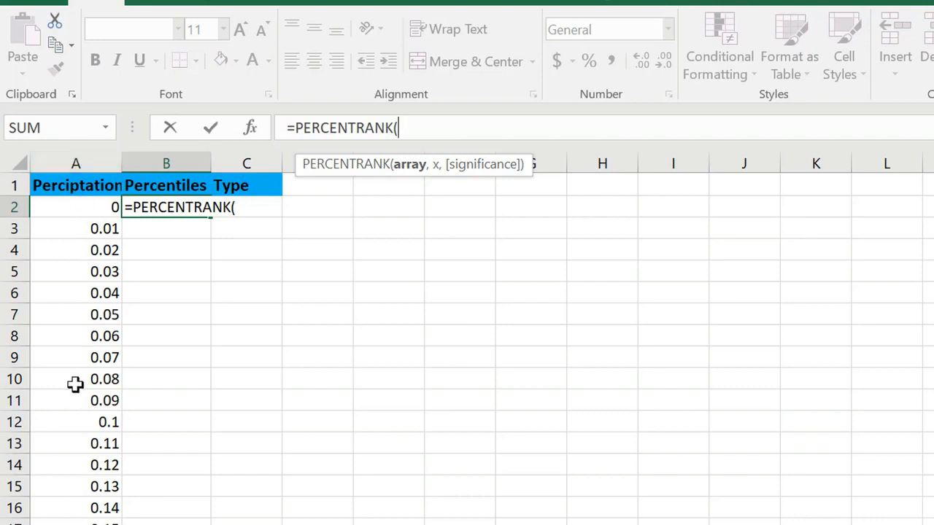
left_click(80, 208)
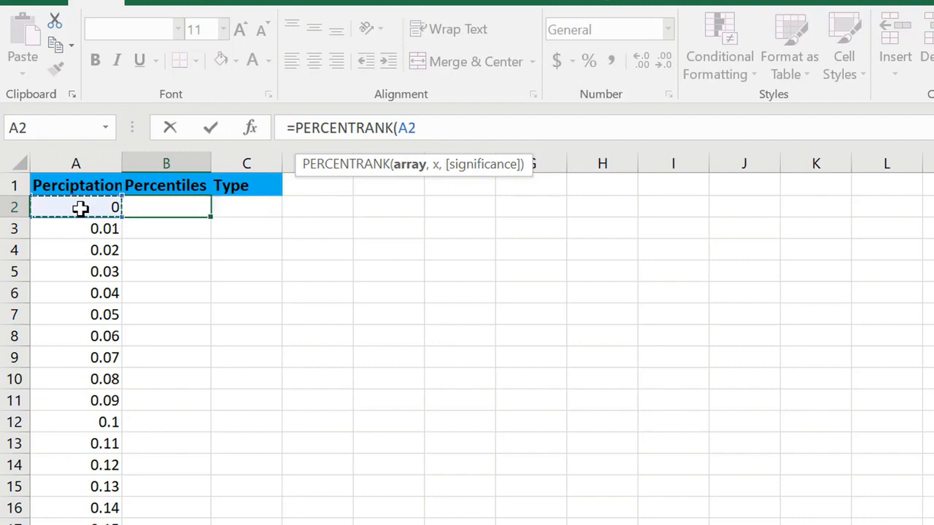
key("ctrl+shift+Down")
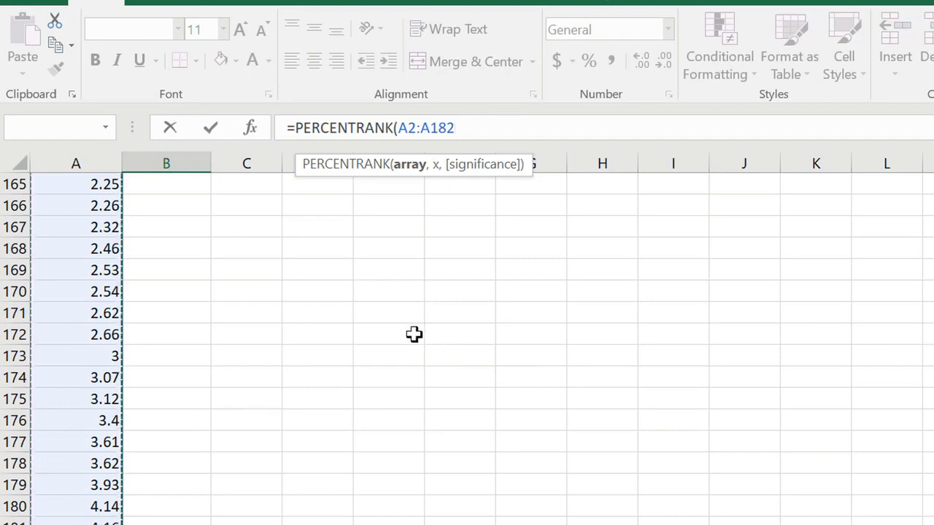
key("F4")
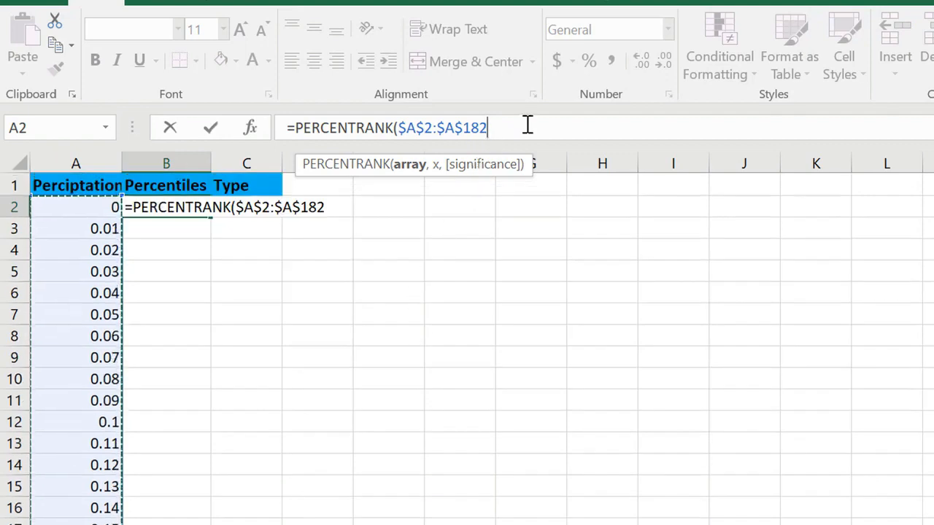
type(",")
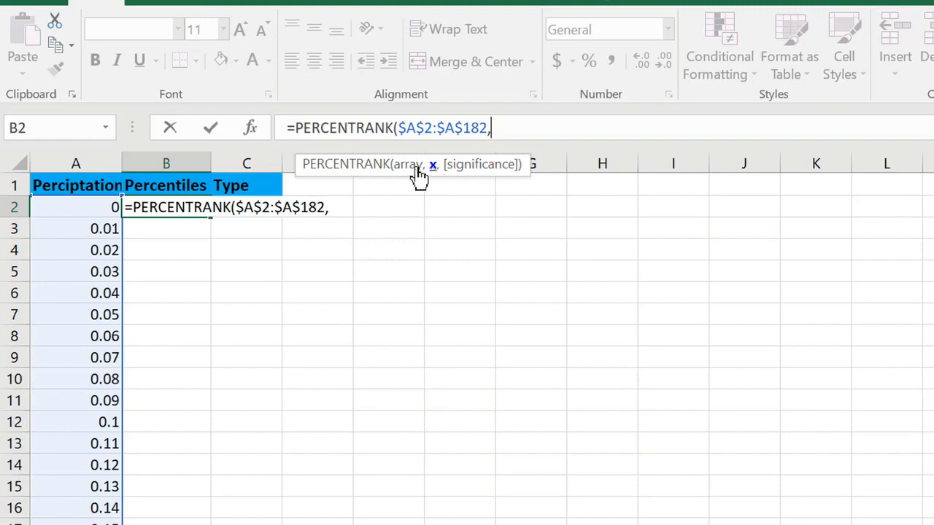
left_click(94, 208)
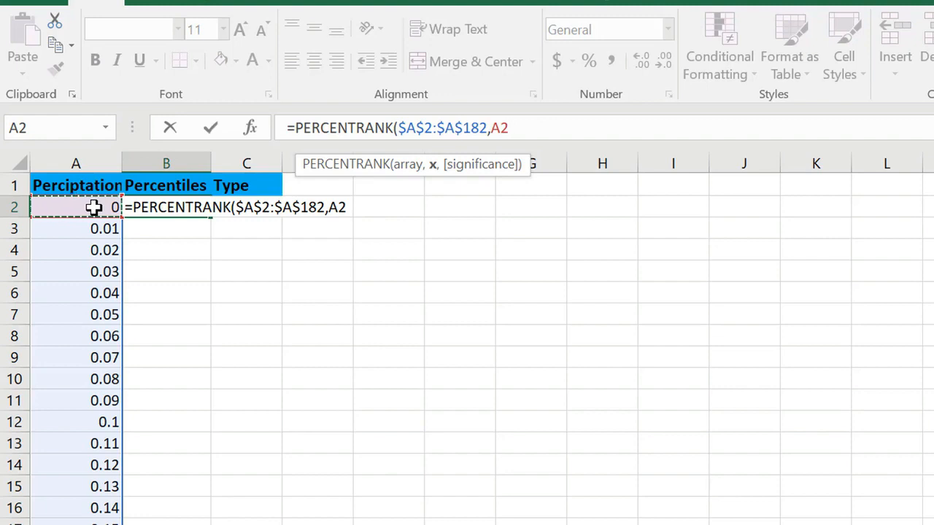
type(")")
key("Return")
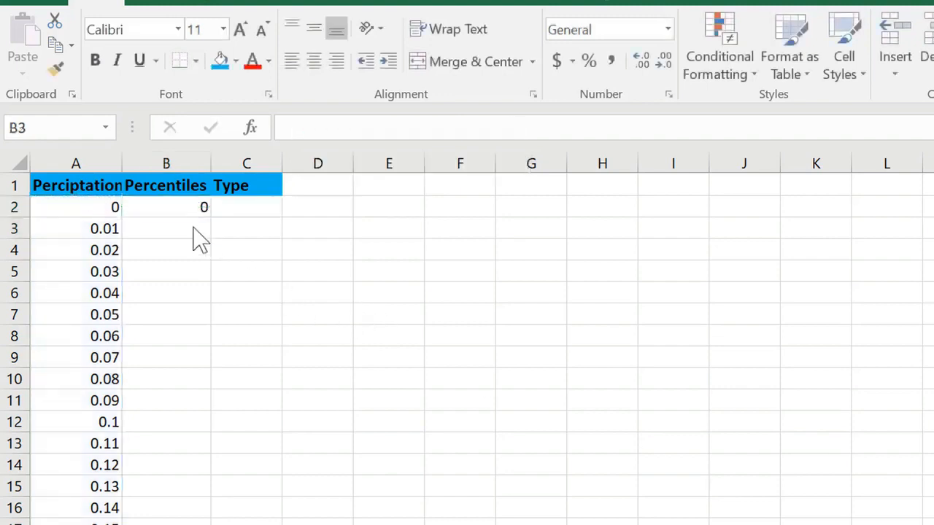
left_click(182, 207)
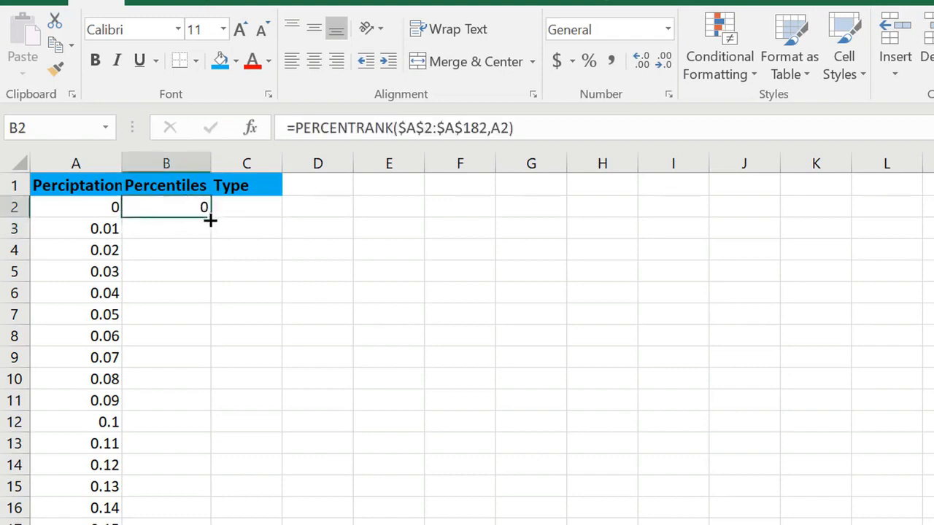
double_click(209, 220)
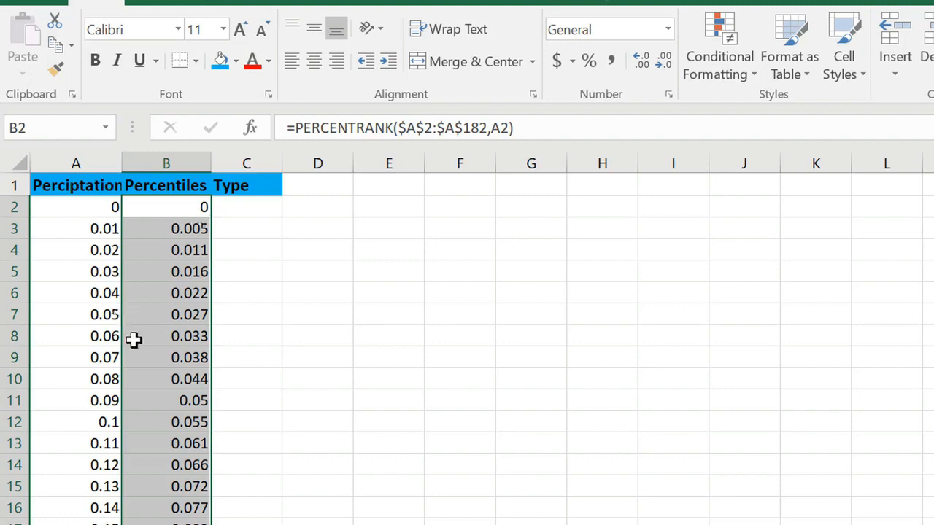
Step: Format the Percentiles values in B2:B182 as percentages with one decimal place and check them through the last row
left_click(592, 64)
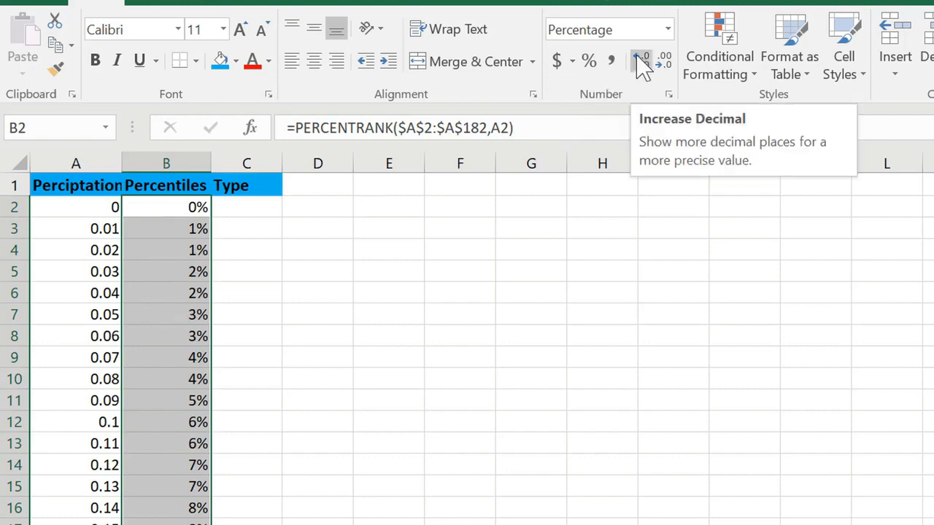
left_click(646, 70)
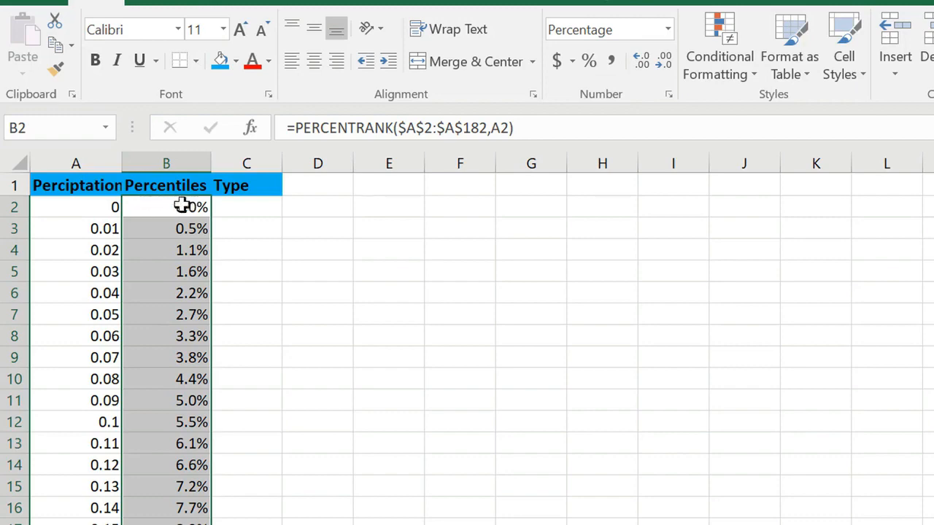
scroll(183, 437, "down", 20)
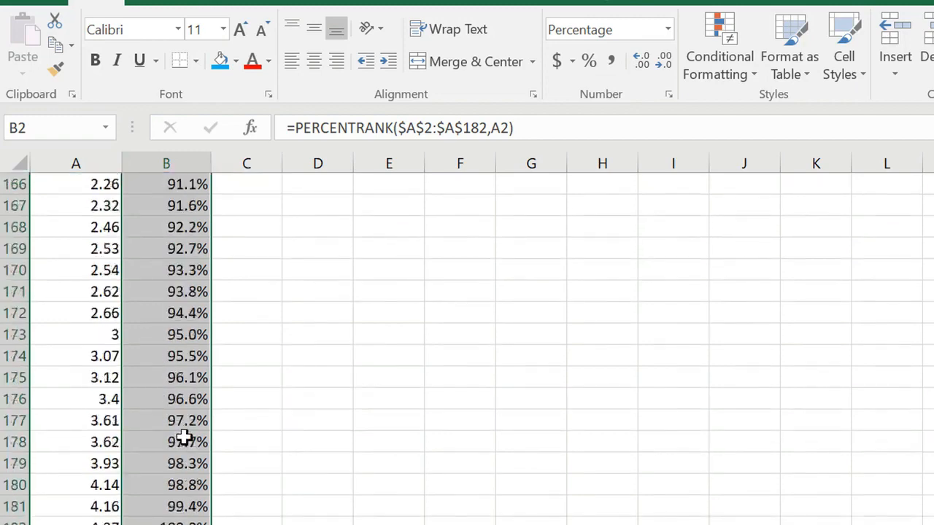
scroll(184, 365, "down", 10)
scroll(192, 244, "up", 5)
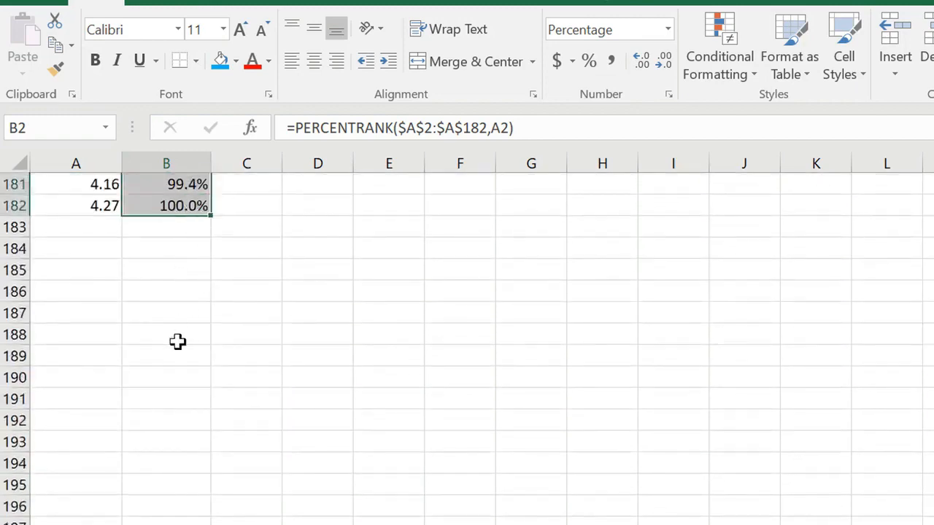
scroll(178, 341, "up", 20)
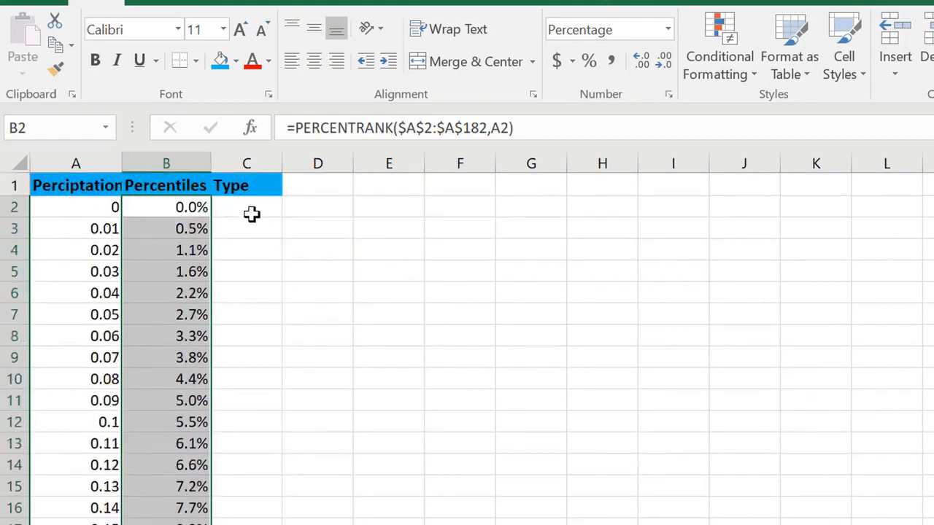
Step: Enter an IF formula in C2 testing B2<.5, with an empty text string as the value if true
left_click(251, 214)
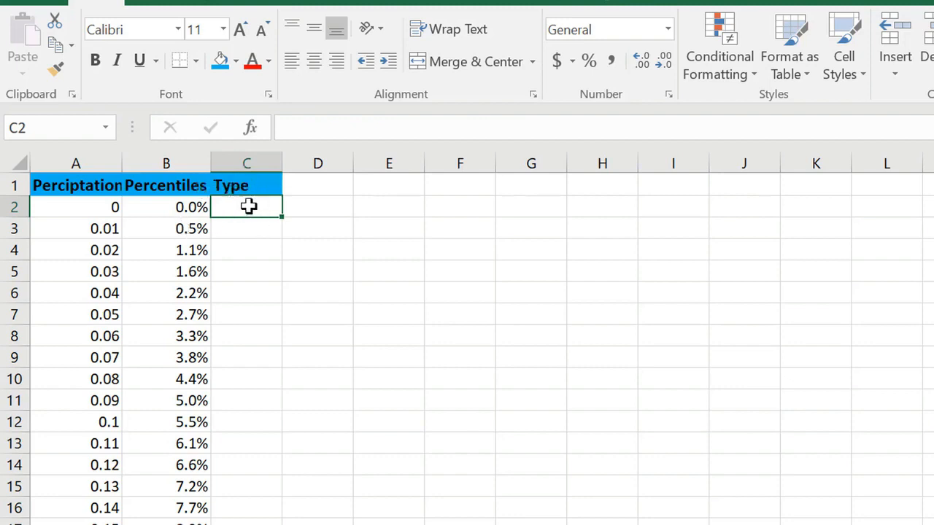
type("=")
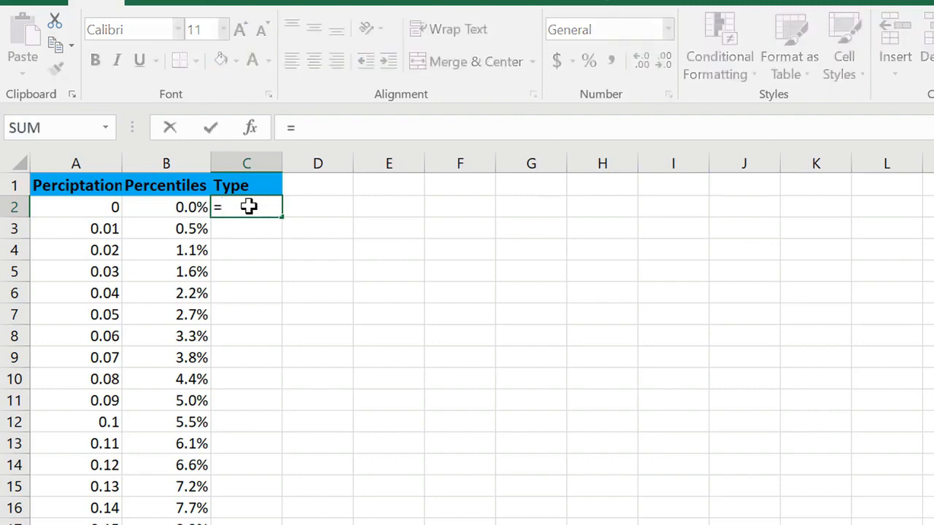
type("I")
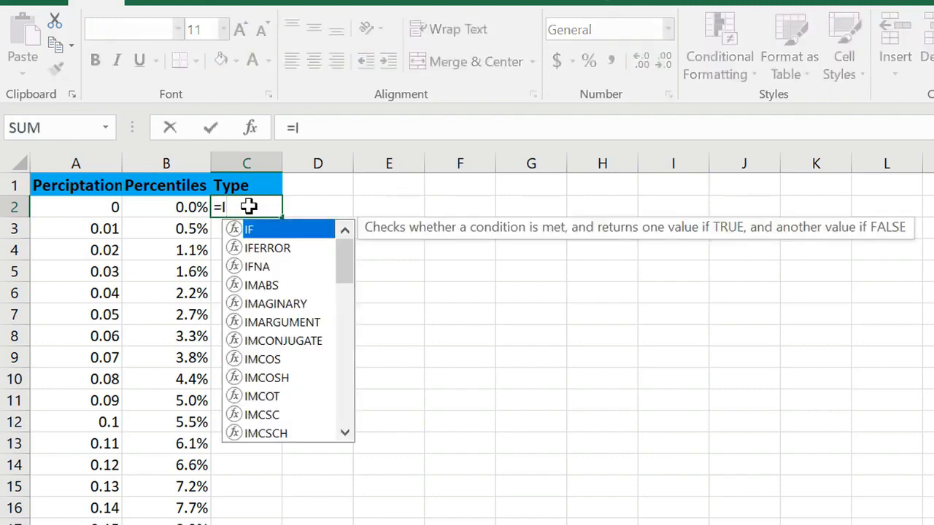
type("F")
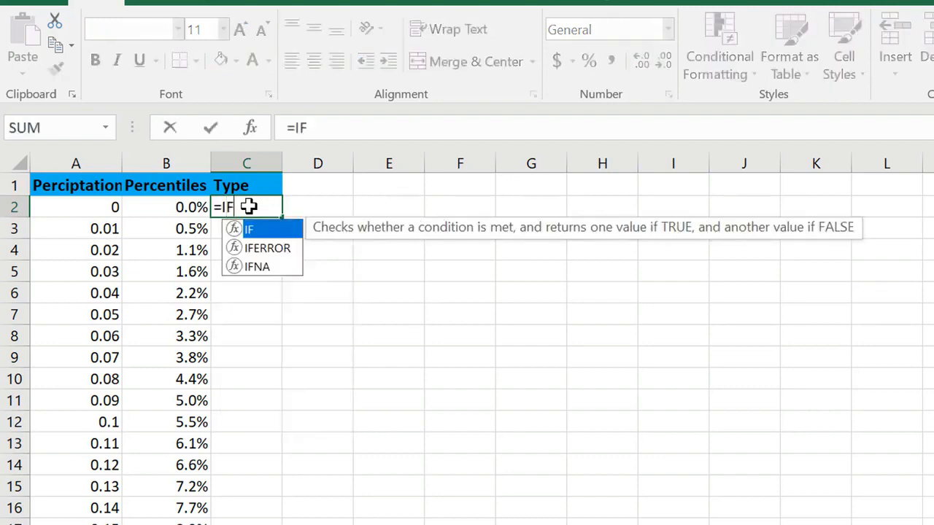
type("(")
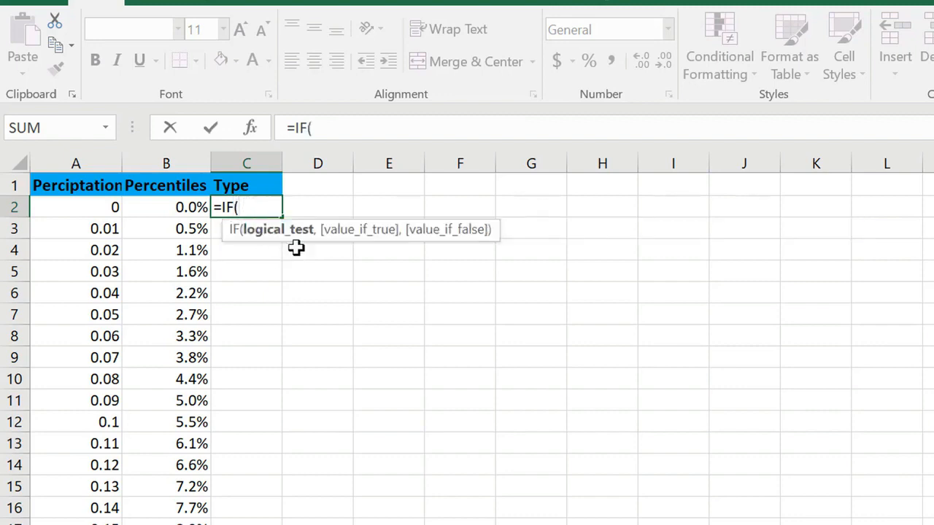
left_click(178, 203)
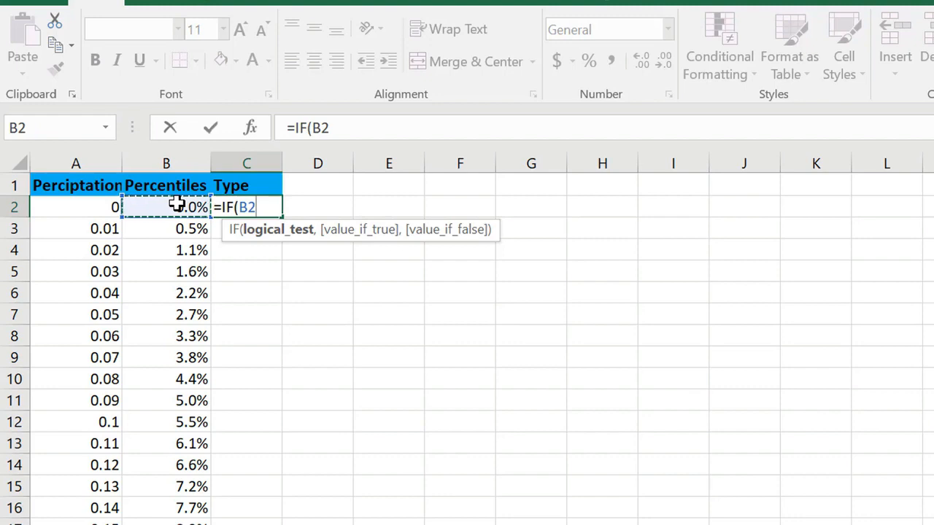
type("<.5")
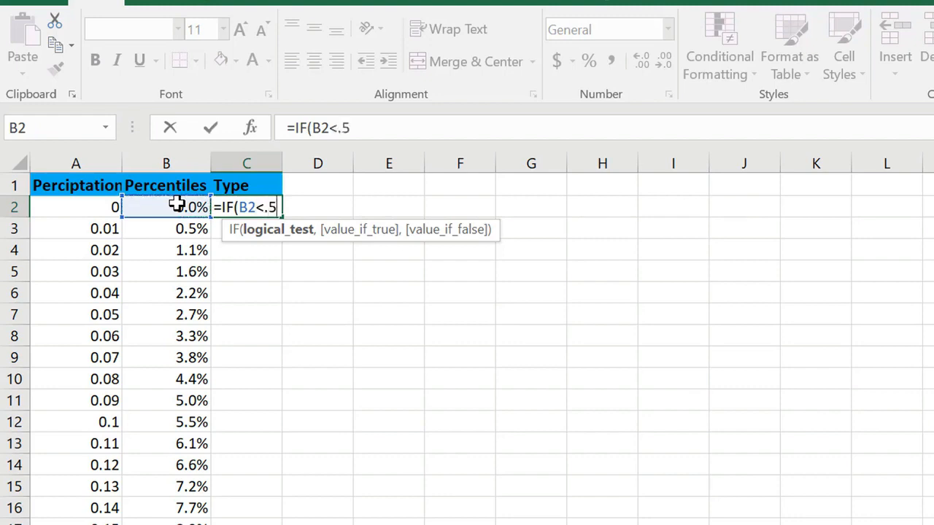
type(",")
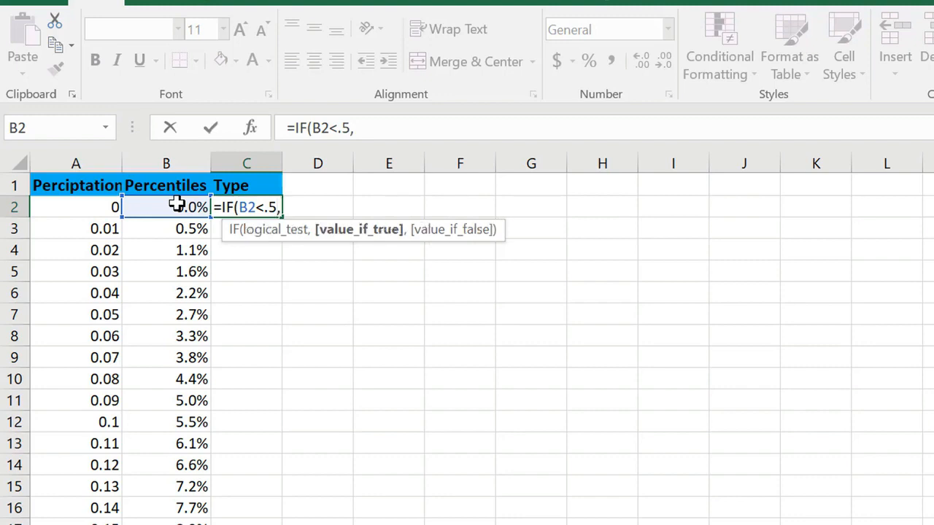
type("\"\"")
left_click(176, 205)
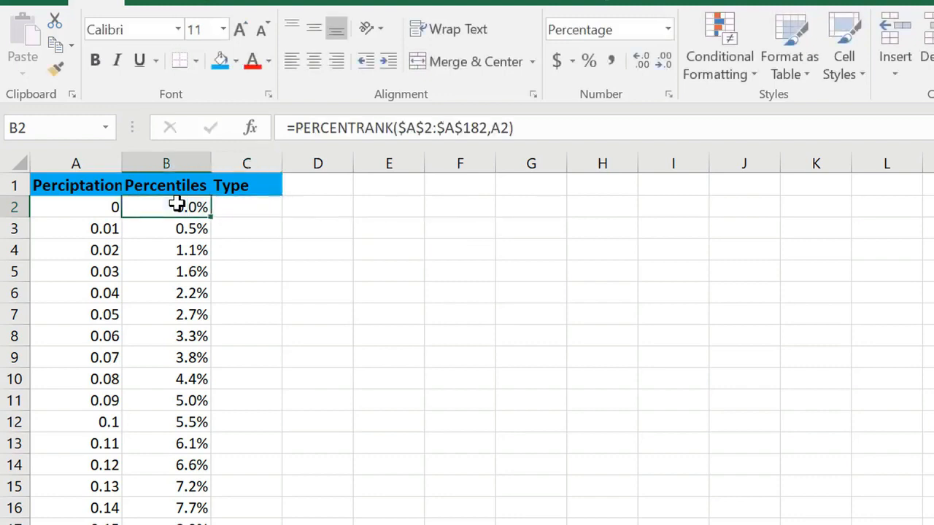
Step: Complete the C2 formula as =IF(B2<0.5,"Light","Heavy")
left_click(264, 208)
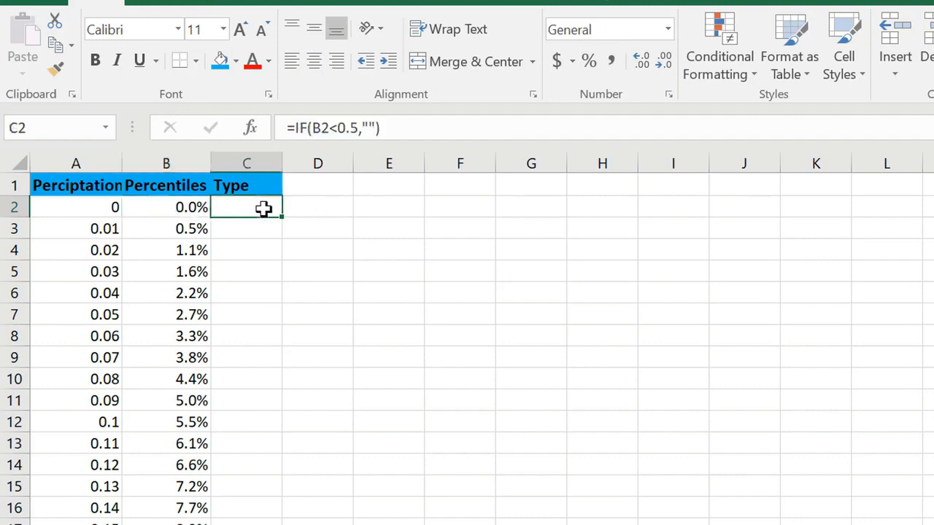
left_click(368, 128)
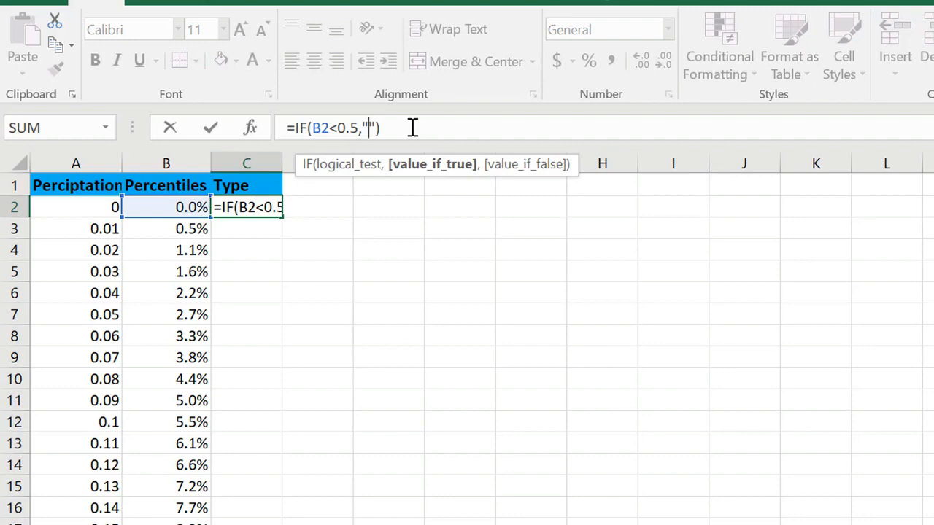
type("Light")
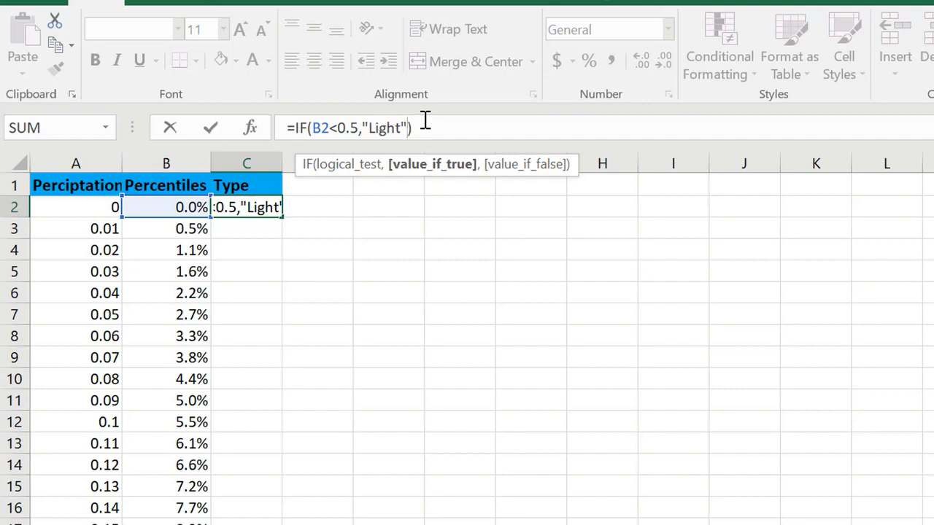
type(",")
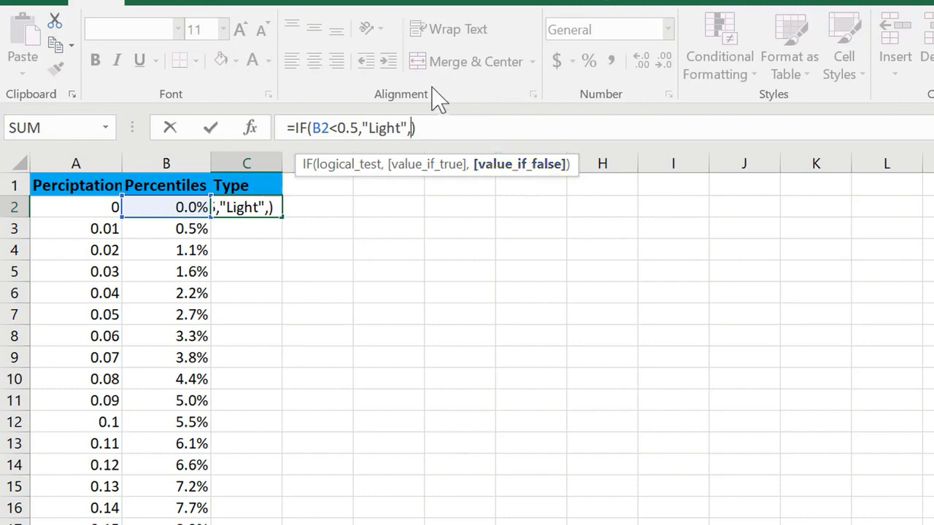
type("\",\"Heav")
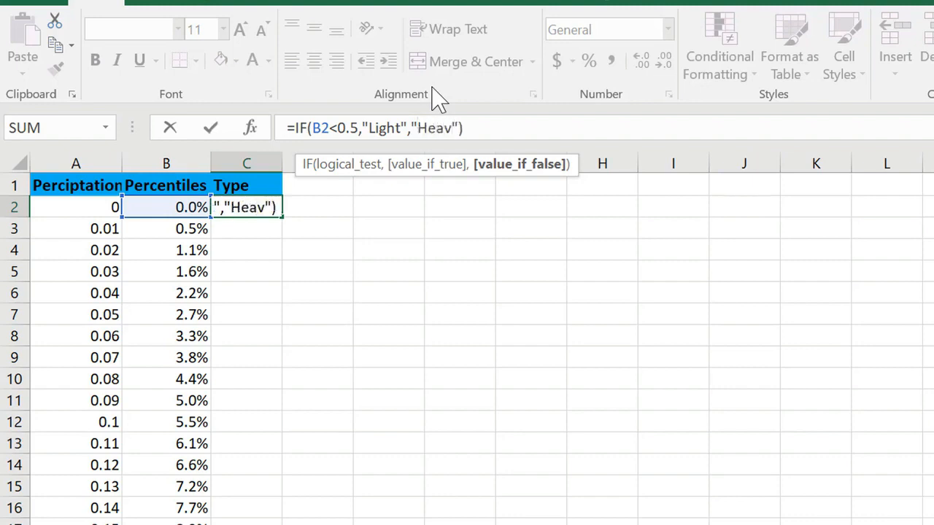
type("y")
key("Return")
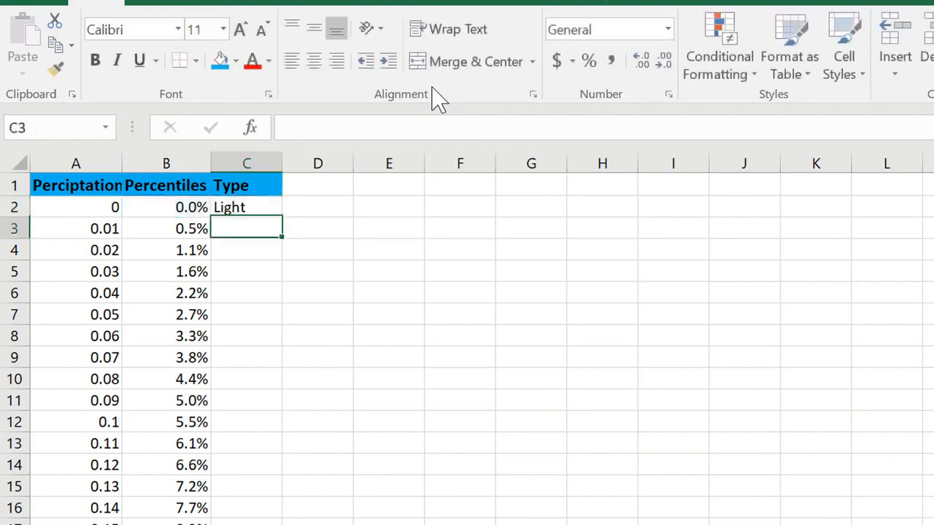
Step: Fill the C2 formula down the Type column and check the rows around the 50% percentile, selecting row 91
left_click(239, 208)
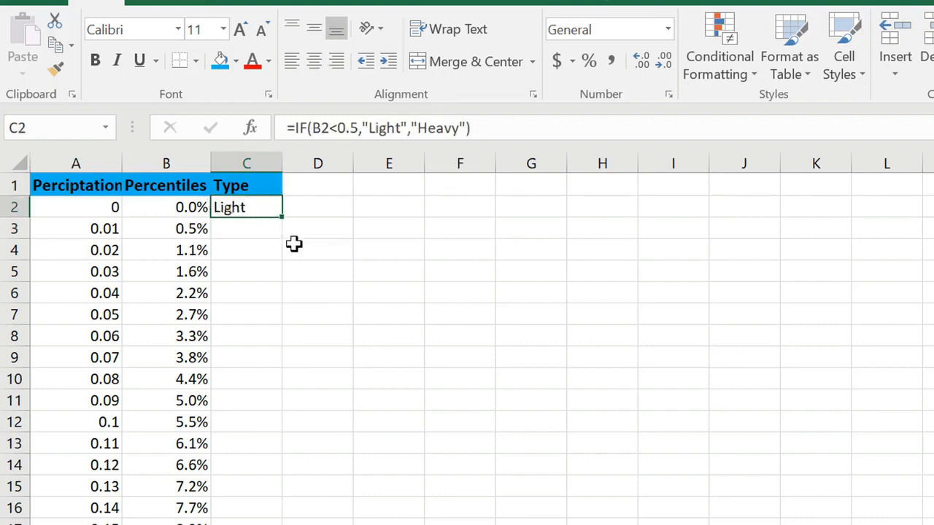
double_click(284, 216)
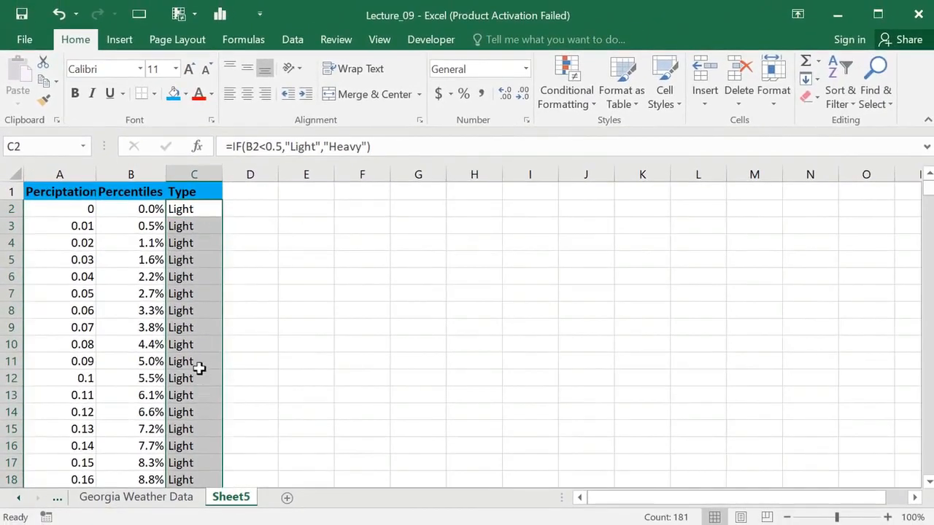
scroll(199, 369, "down", 5)
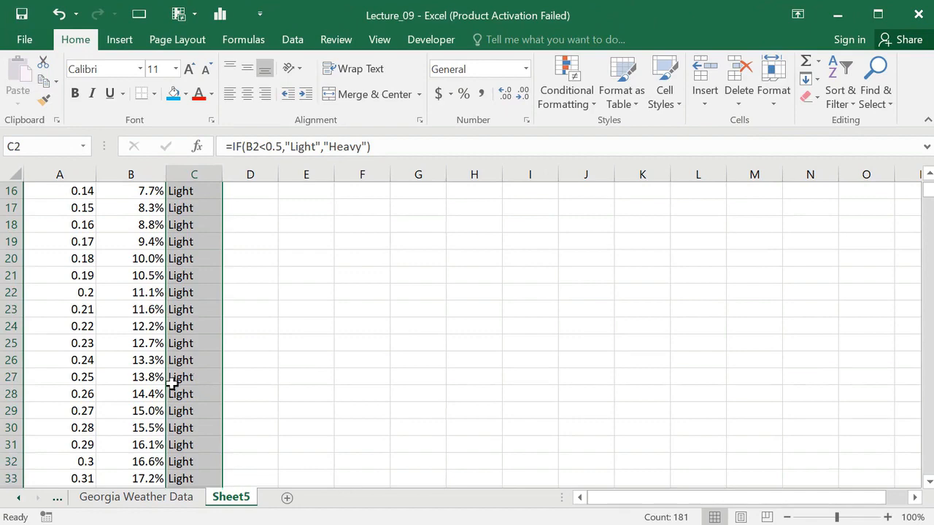
scroll(177, 377, "down", 5)
scroll(177, 377, "down", 20)
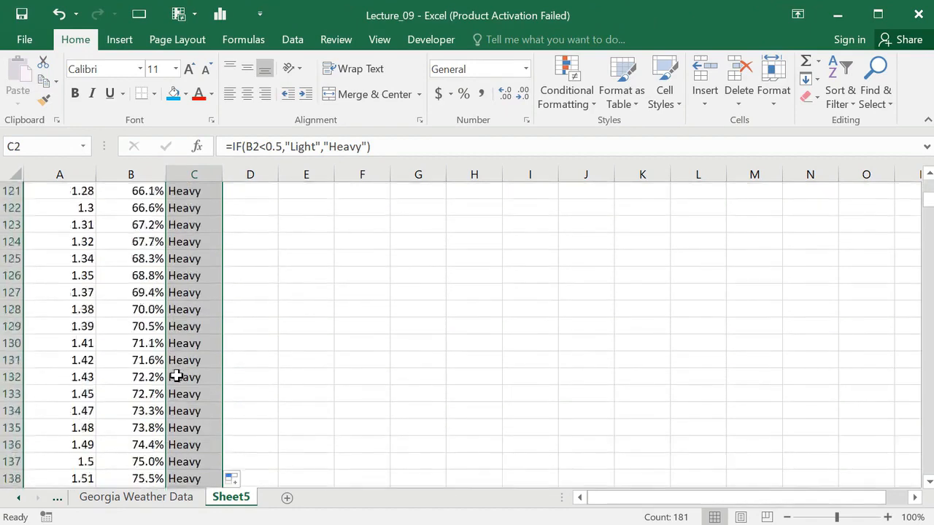
scroll(177, 376, "up", 5)
scroll(177, 376, "up", 5)
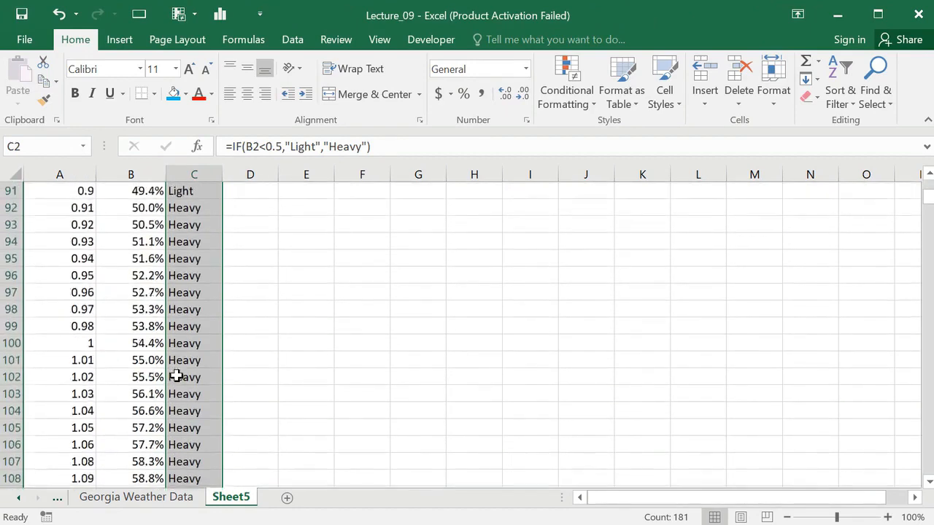
left_click(14, 193)
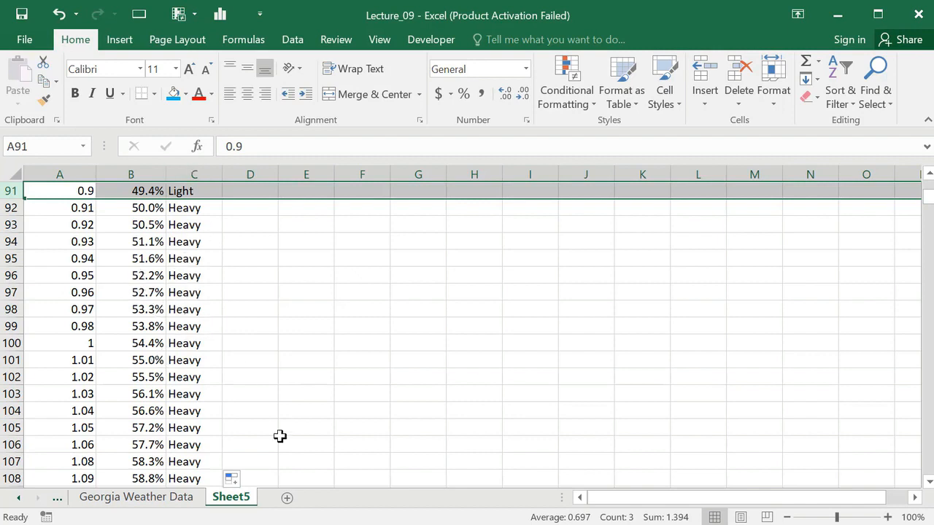
Step: Rename Sheet5 as Precip_percentile
double_click(246, 499)
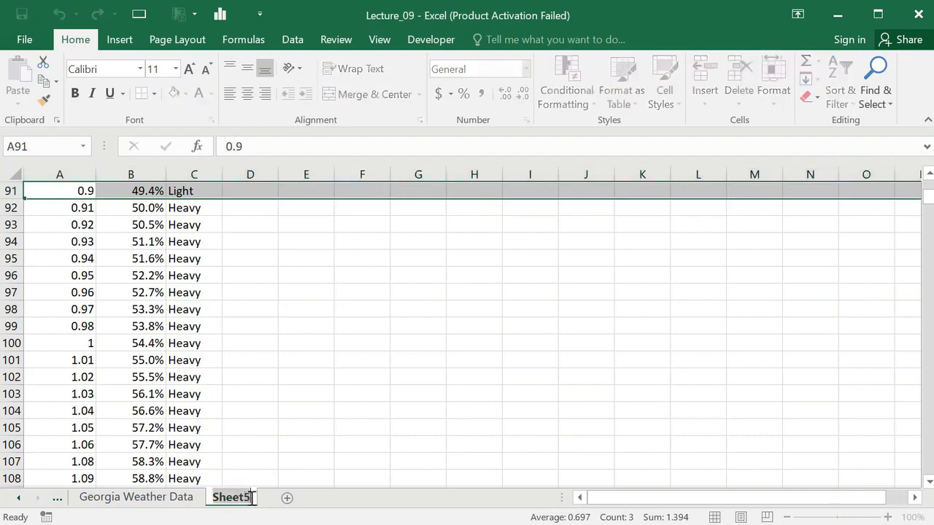
type("P")
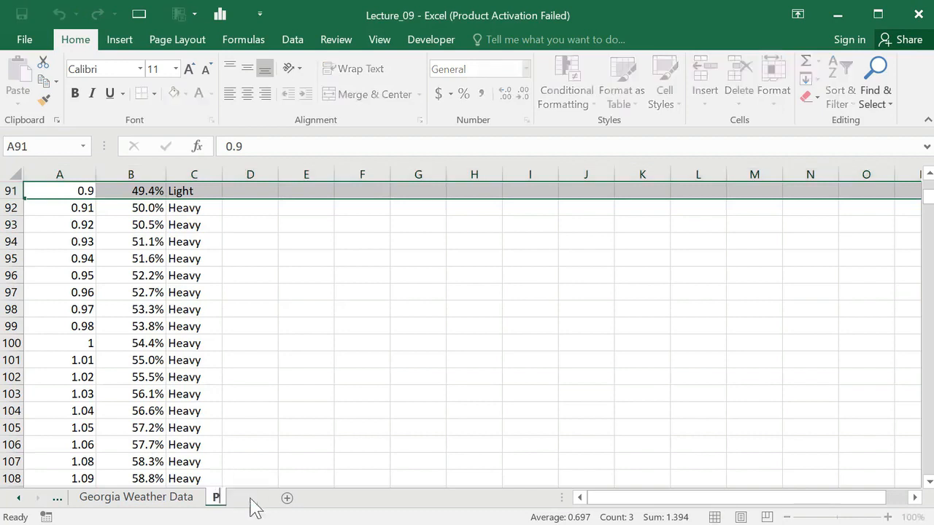
type("re")
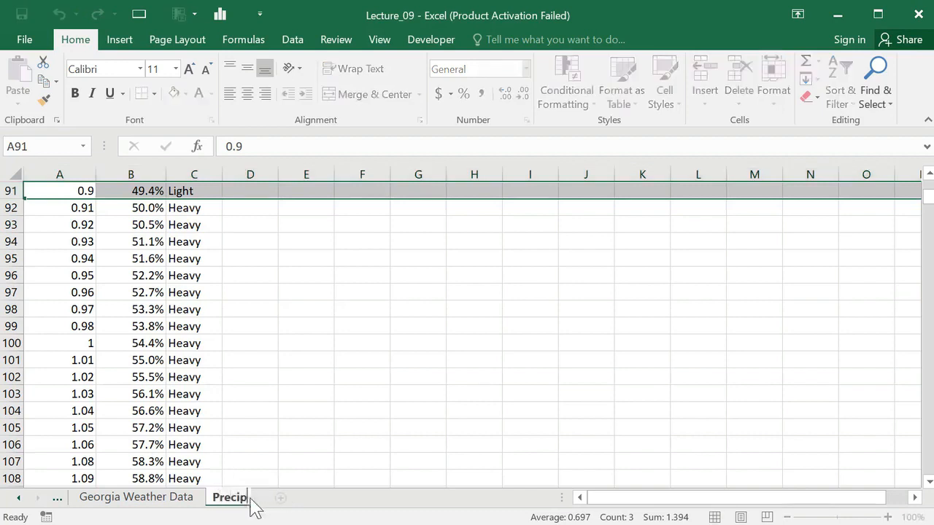
type("cip per")
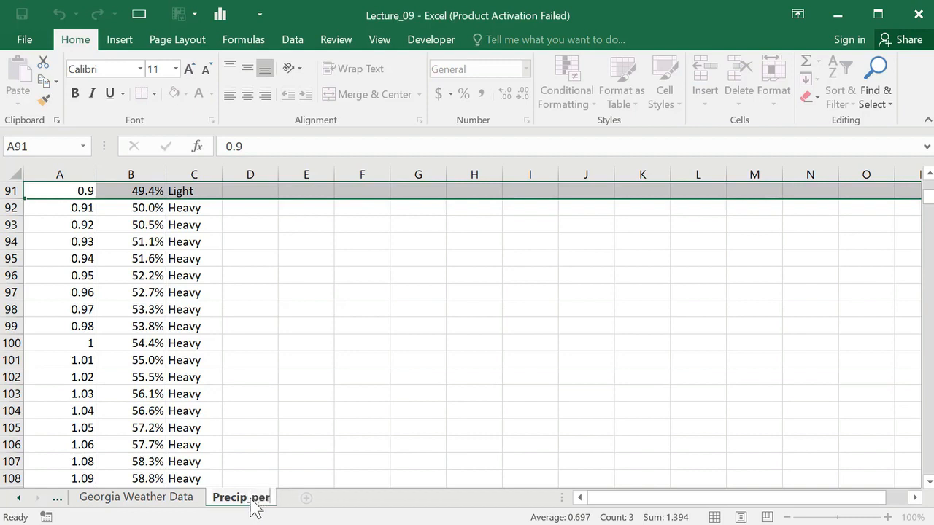
type("centile")
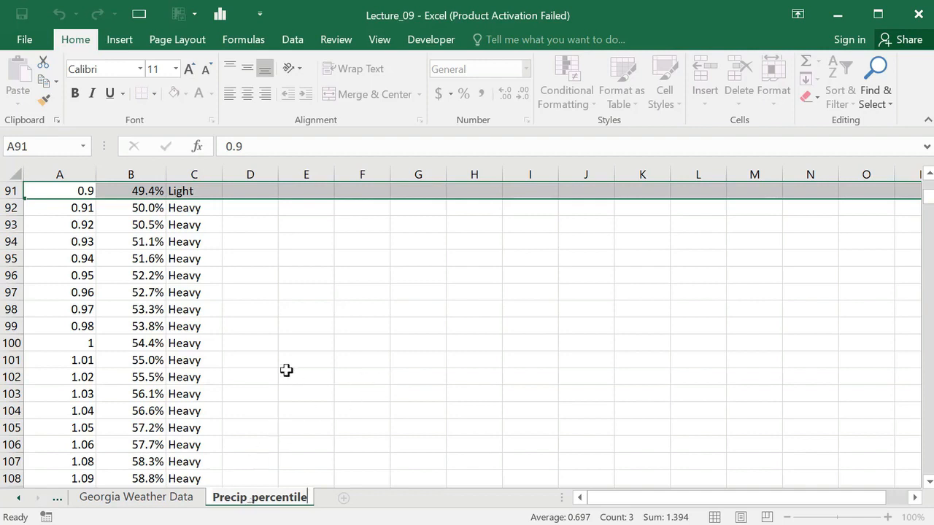
left_click(329, 414)
Step: Color the Precip_percentile sheet tab blue and return to the Georgia Weather Data sheet
right_click(286, 505)
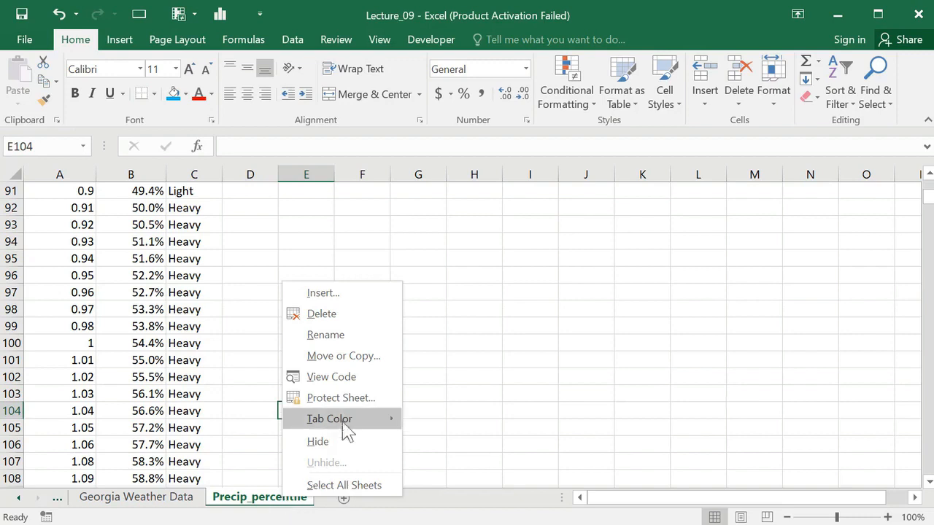
mouse_move(347, 430)
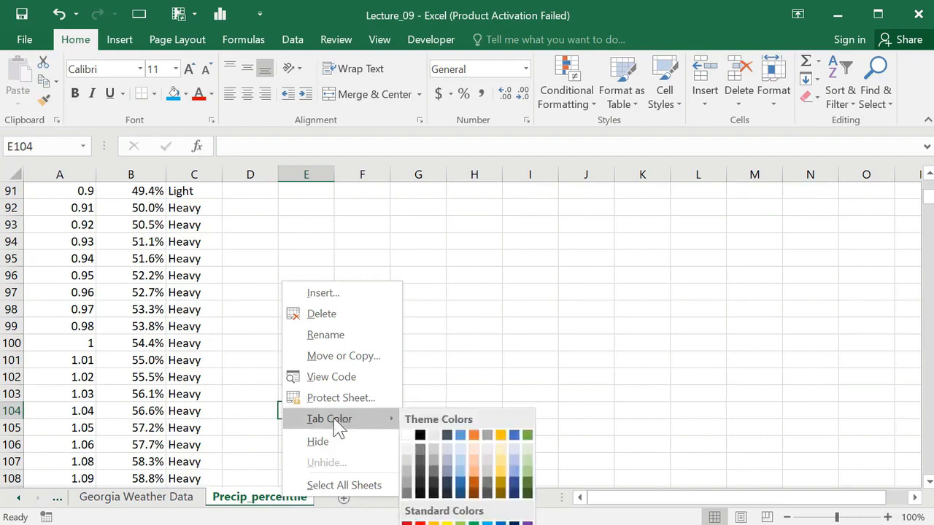
left_click(503, 522)
scroll(278, 277, "up", 20)
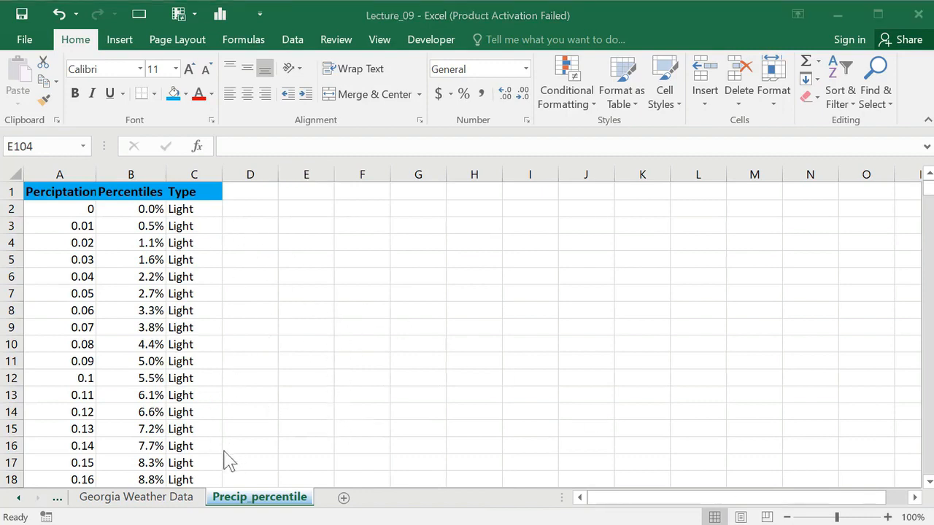
left_click(154, 498)
left_click(162, 503)
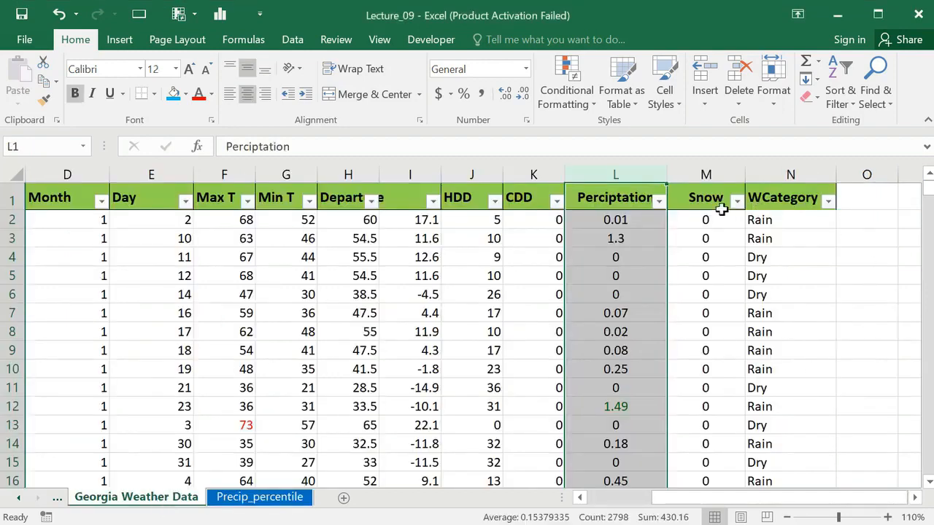
Step: Copy the Snow column from Georgia Weather Data and paste it as values into column A of a new sheet
left_click(707, 174)
right_click(707, 167)
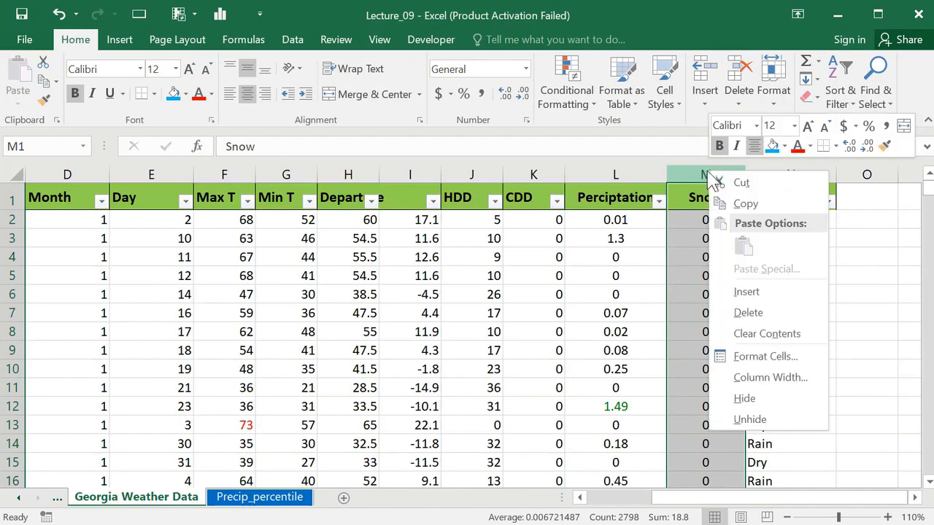
left_click(745, 205)
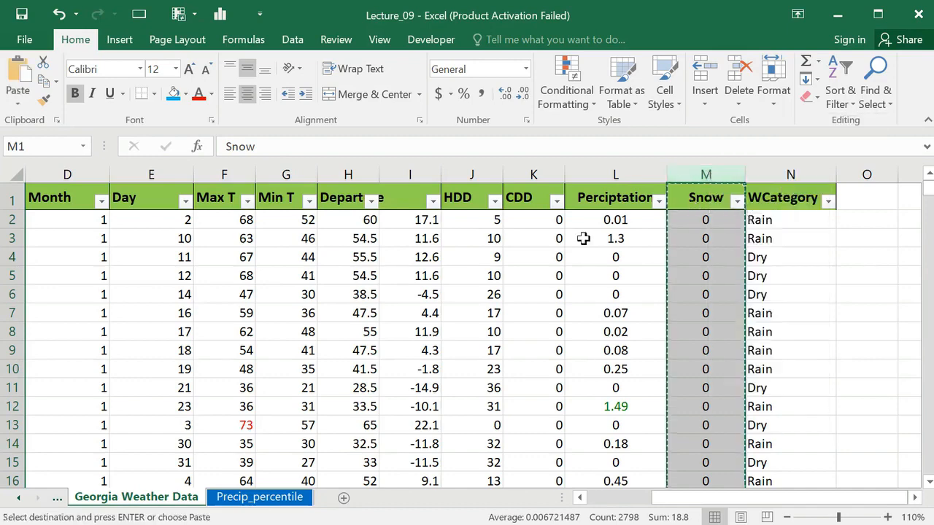
left_click(345, 501)
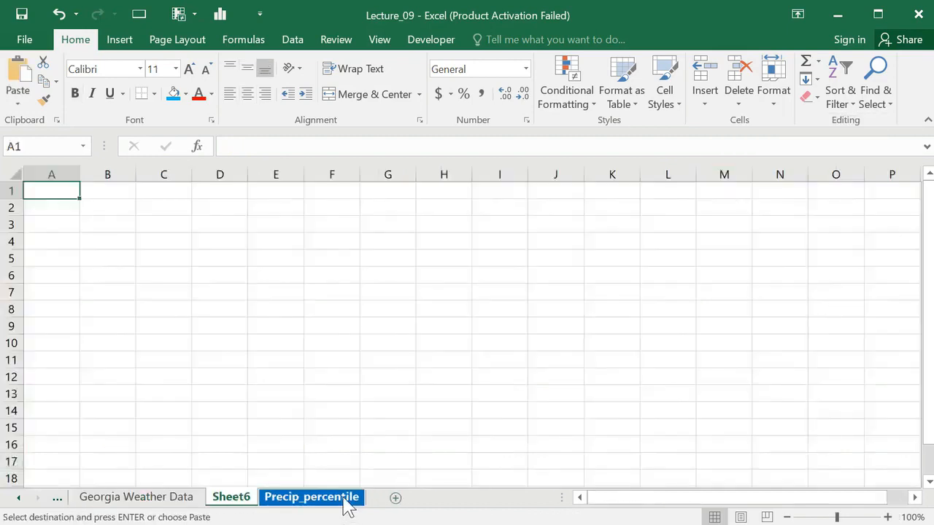
right_click(57, 189)
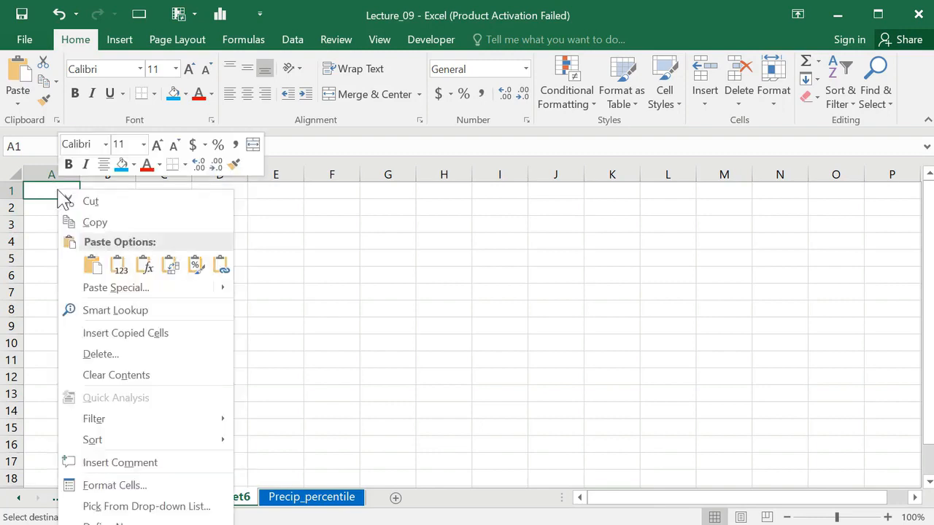
left_click(118, 265)
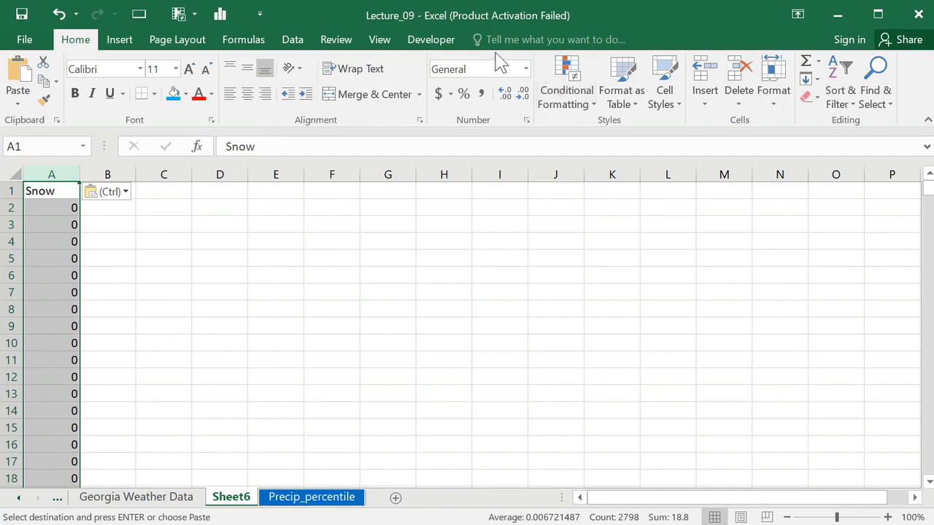
Step: Remove the duplicate Snow values and sort the remaining ones in ascending order
left_click(293, 41)
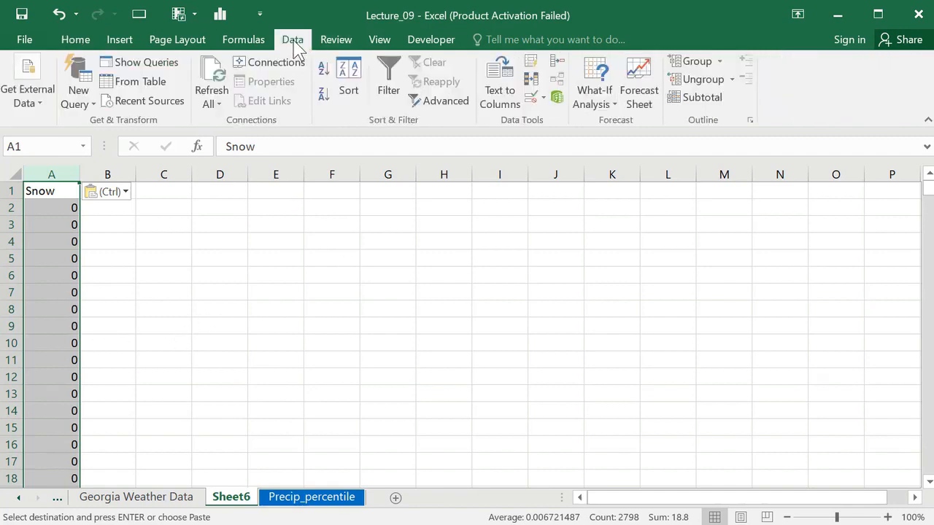
left_click(532, 78)
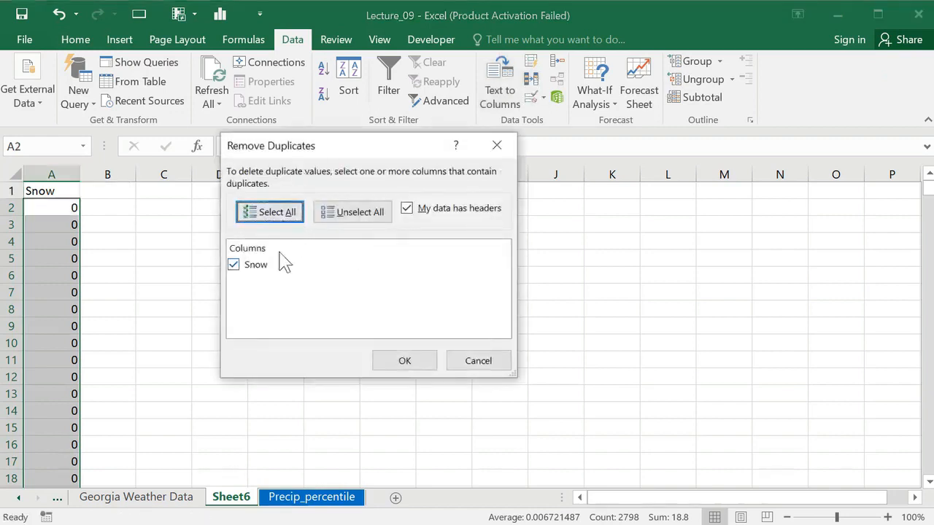
left_click(405, 361)
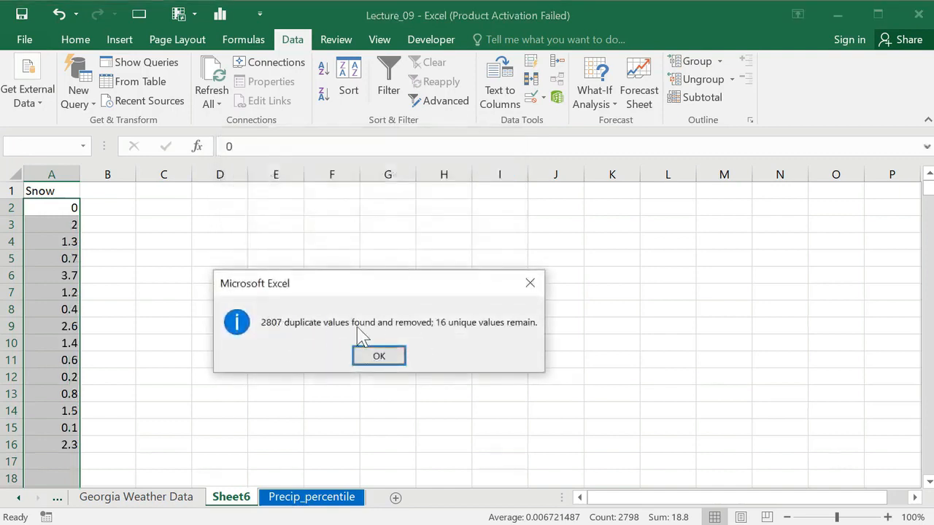
left_click(380, 356)
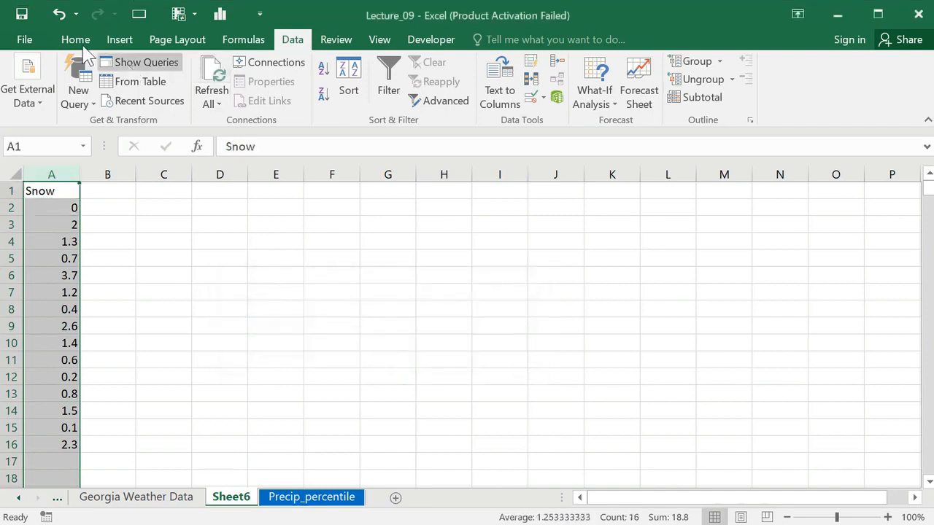
left_click(324, 72)
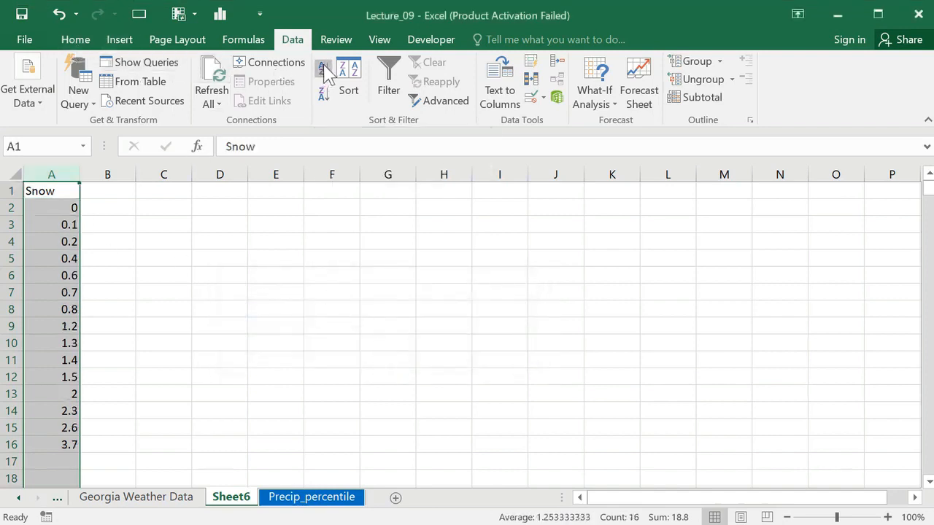
Step: Add the headers Percentile in B1 and Type in C1
left_click(111, 192)
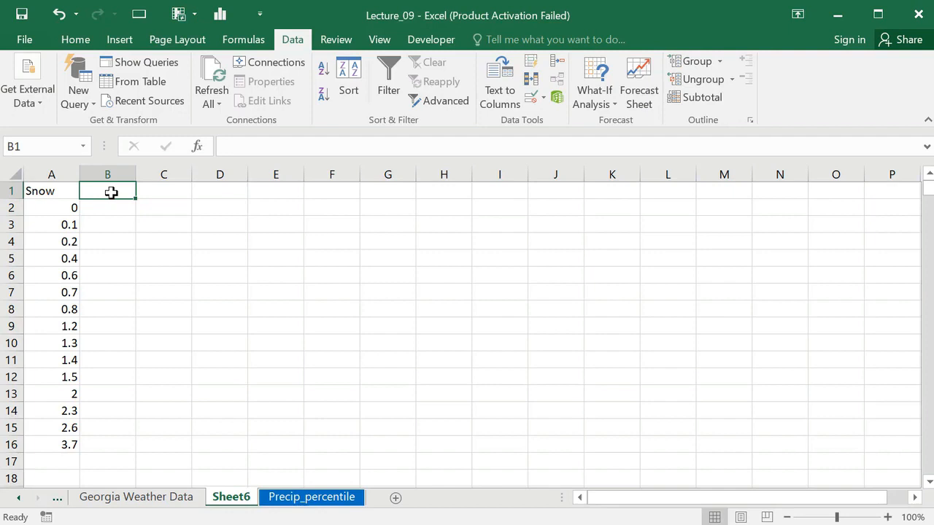
type("Percentil")
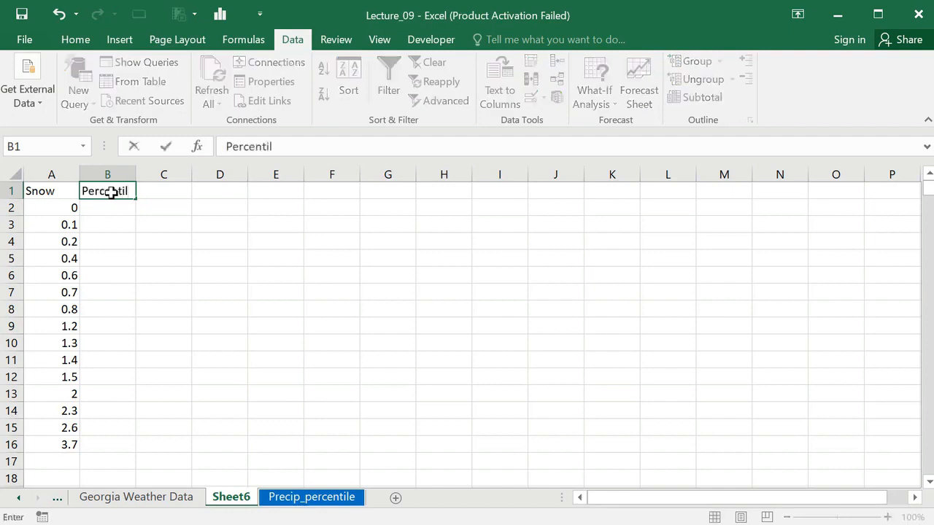
type("e")
left_click(168, 219)
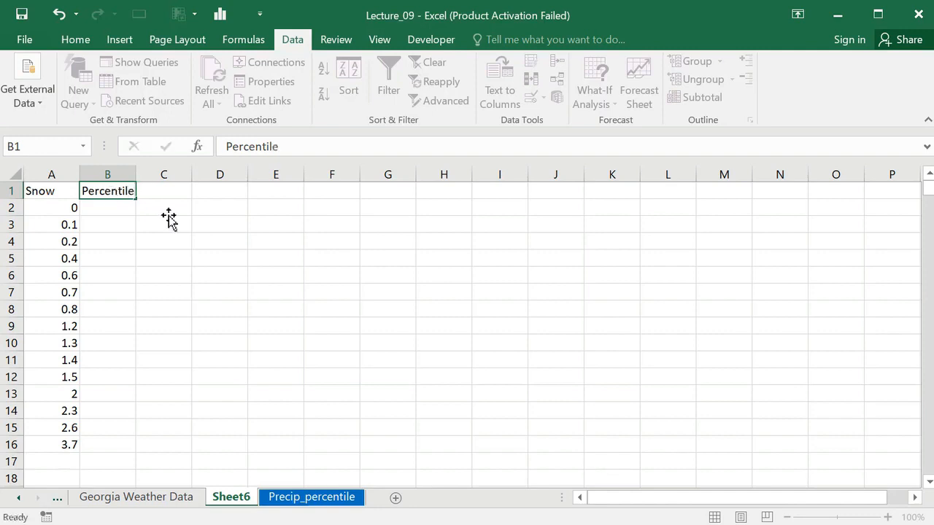
left_click(169, 189)
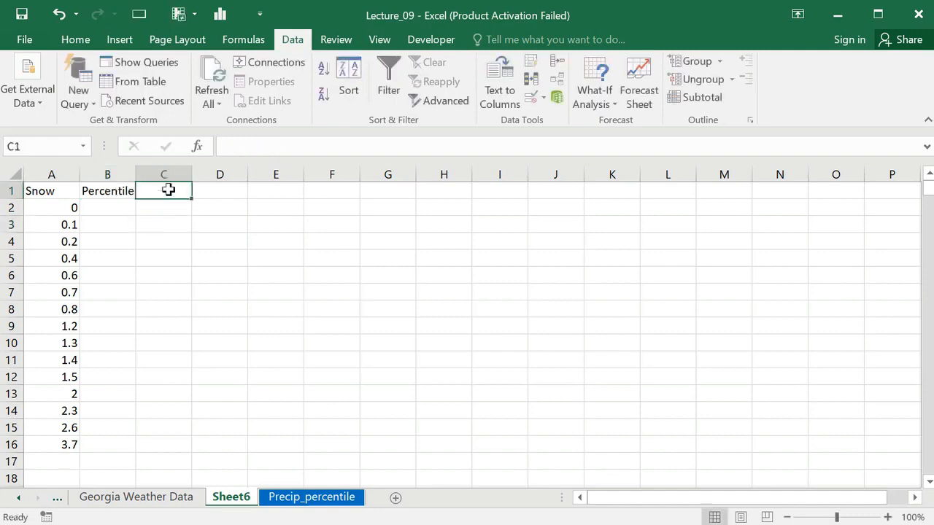
type("Type")
left_click(276, 275)
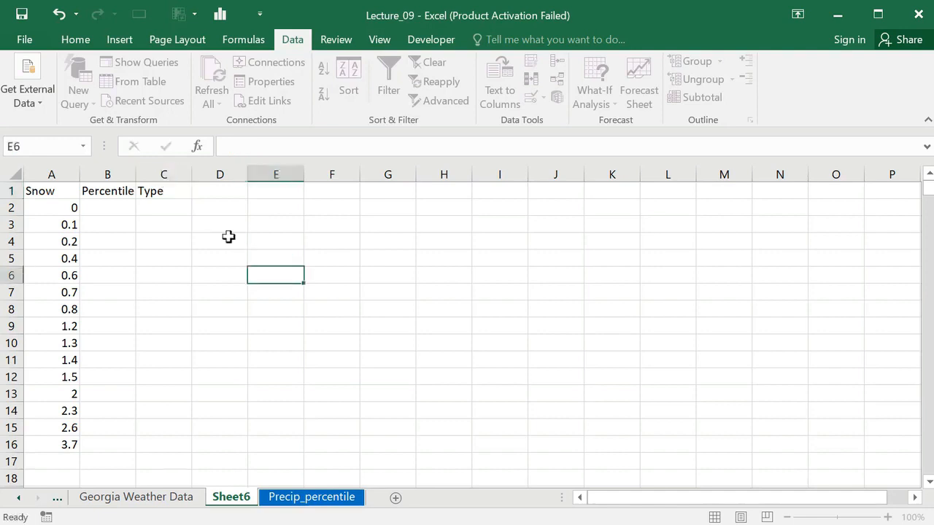
Step: Format the headers in A1:C1 with a green fill and larger bold text, and autofit the Percentile column's width
left_click_drag(56, 190, 179, 192)
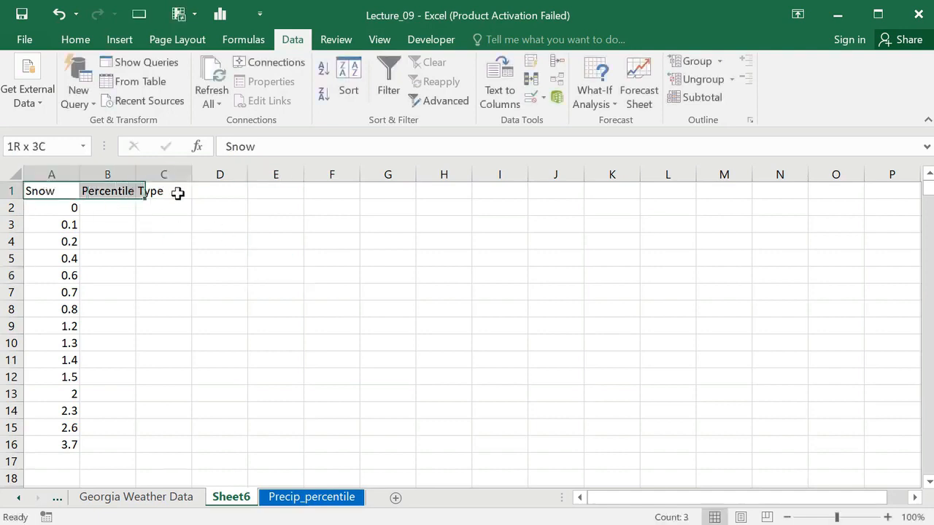
left_click(83, 43)
left_click(186, 94)
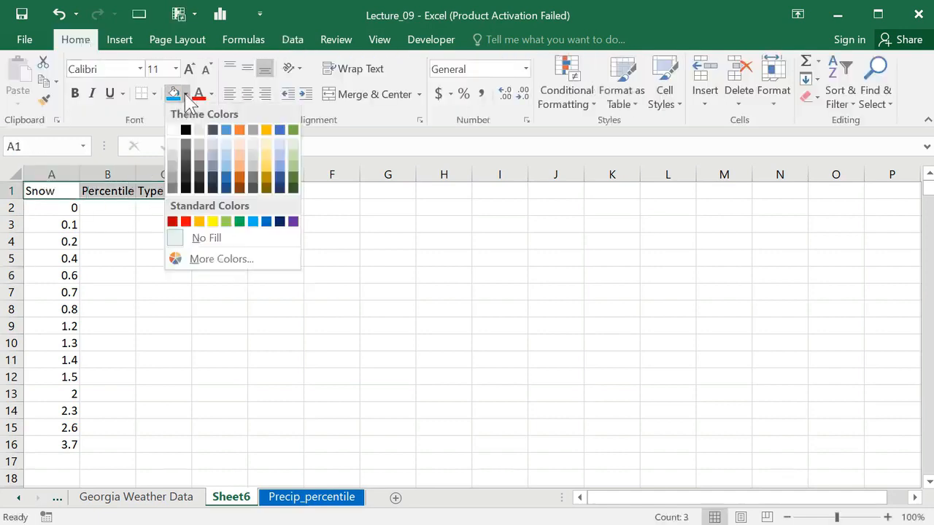
left_click(293, 131)
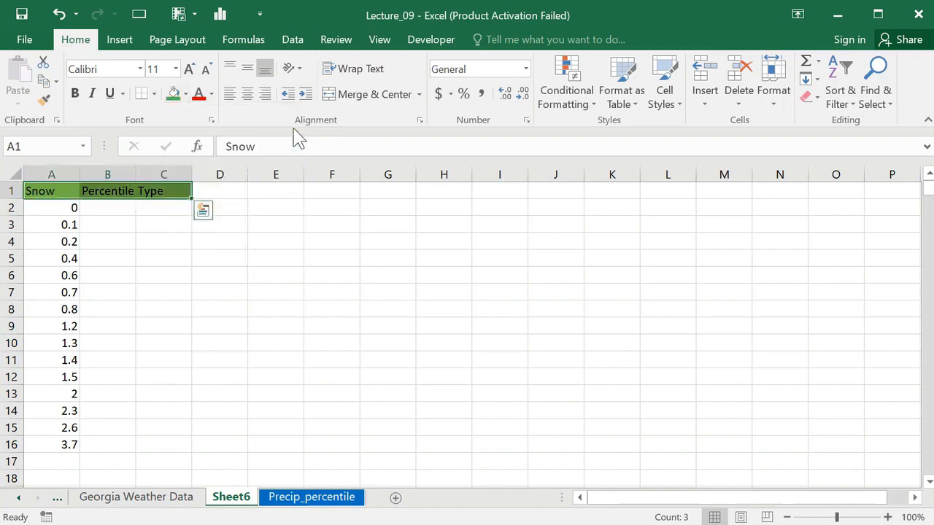
left_click(75, 94)
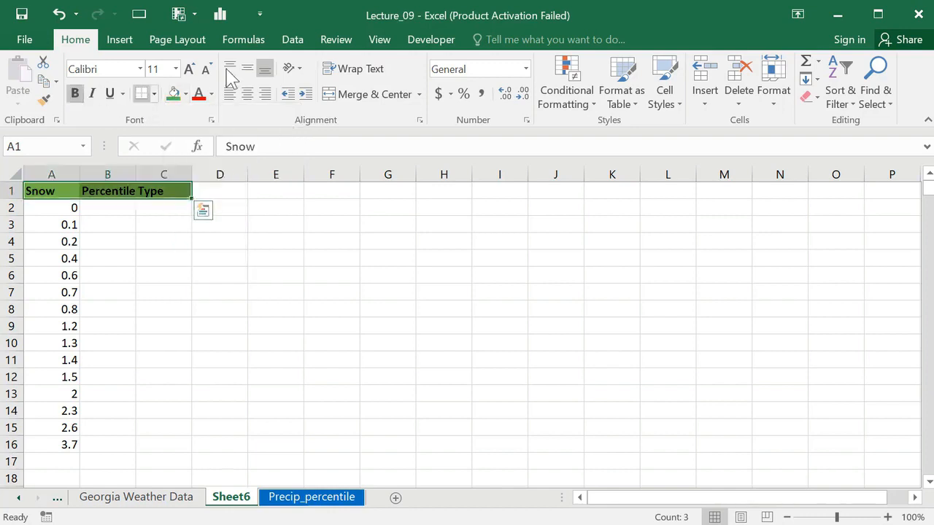
left_click(190, 73)
left_click(288, 292)
left_click_drag(136, 170, 136, 170)
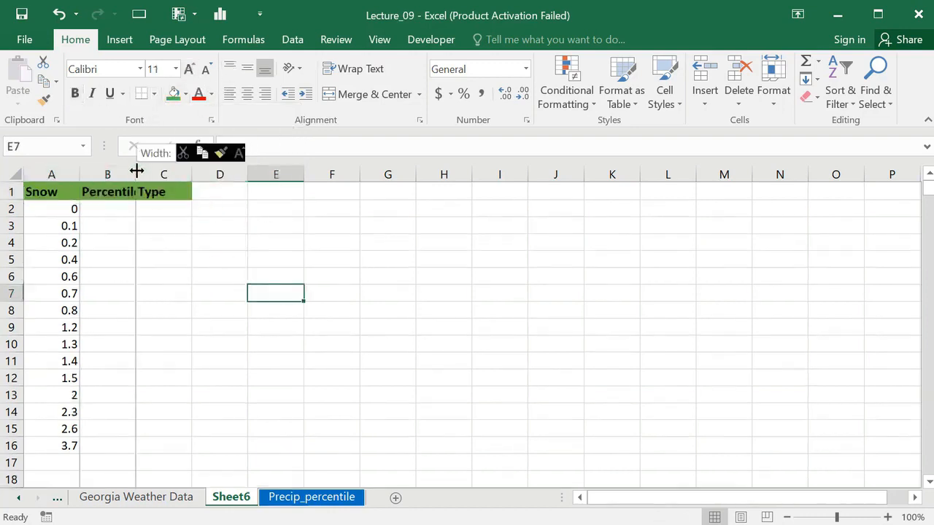
double_click(136, 171)
Step: Enter =PERCENTRANK($A$2:$A$16,A2) in B2 and fill it down the Percentile column
left_click(124, 208)
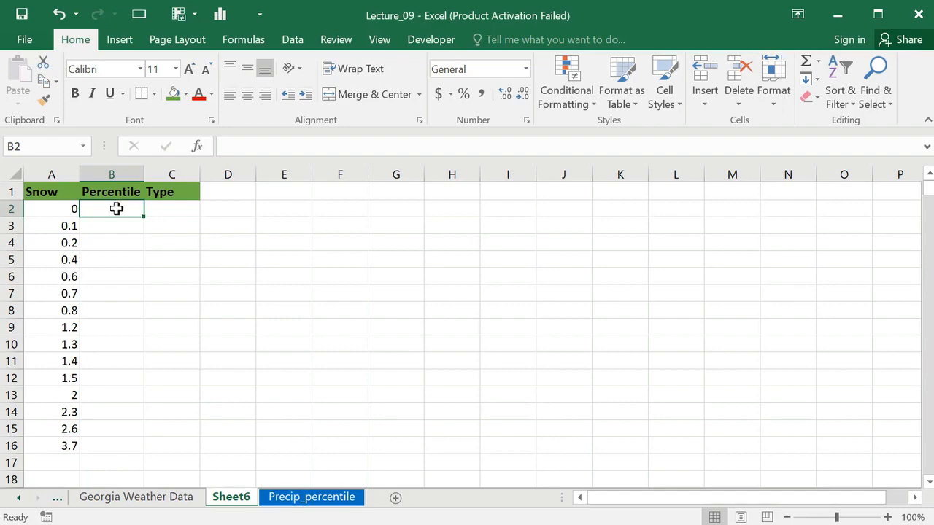
type("=")
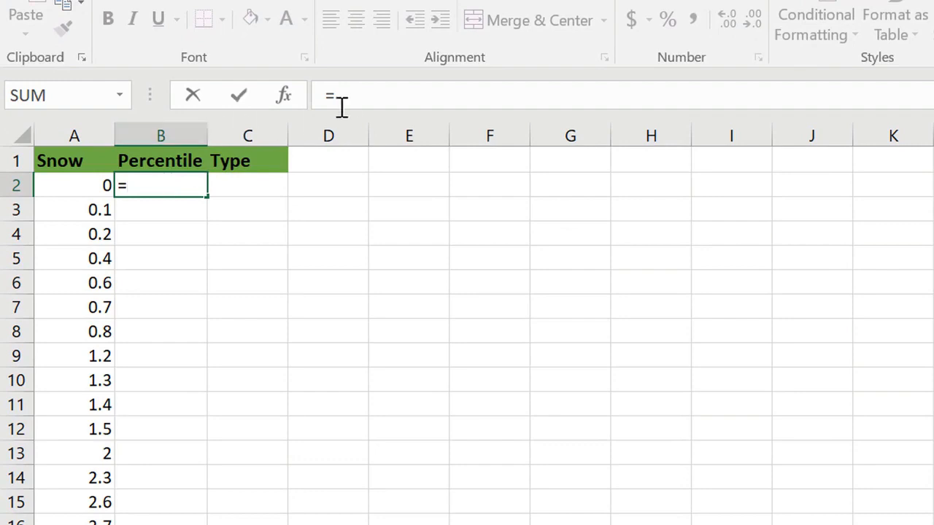
left_click(365, 97)
type("per")
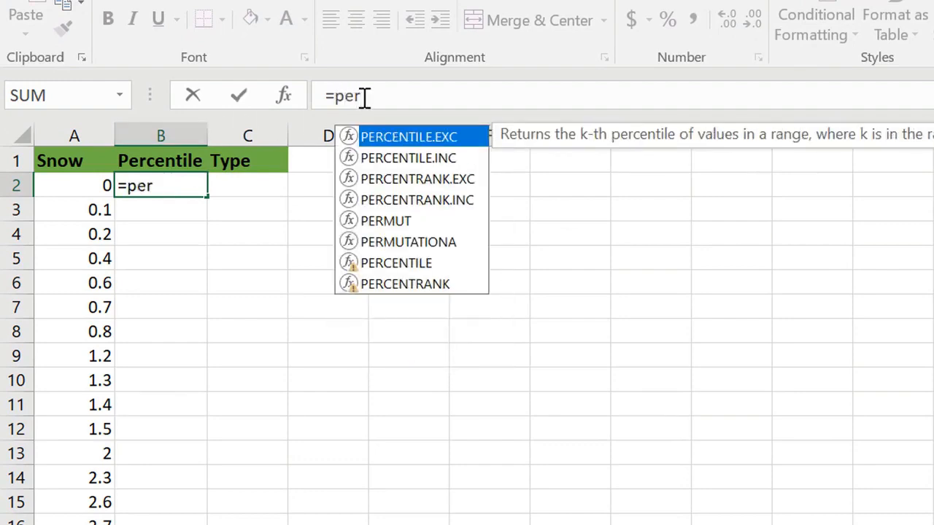
double_click(428, 286)
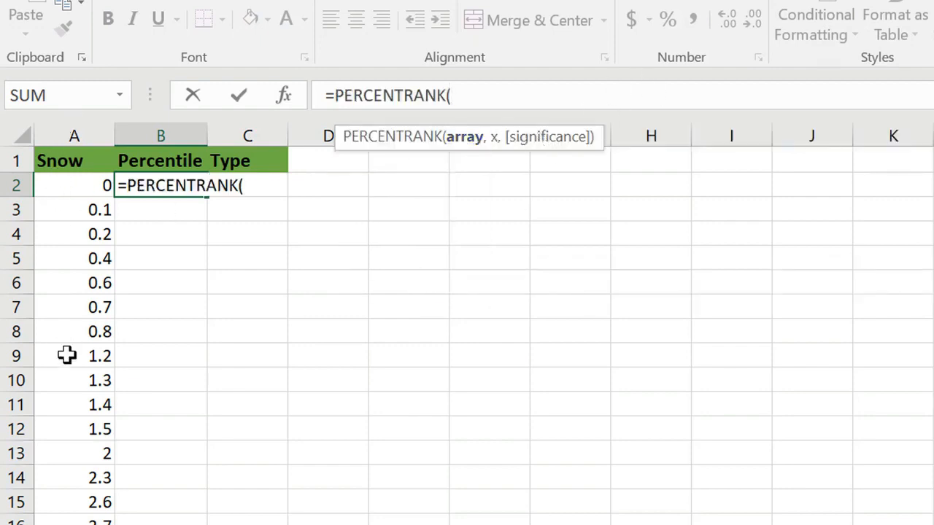
left_click_drag(85, 184, 79, 517)
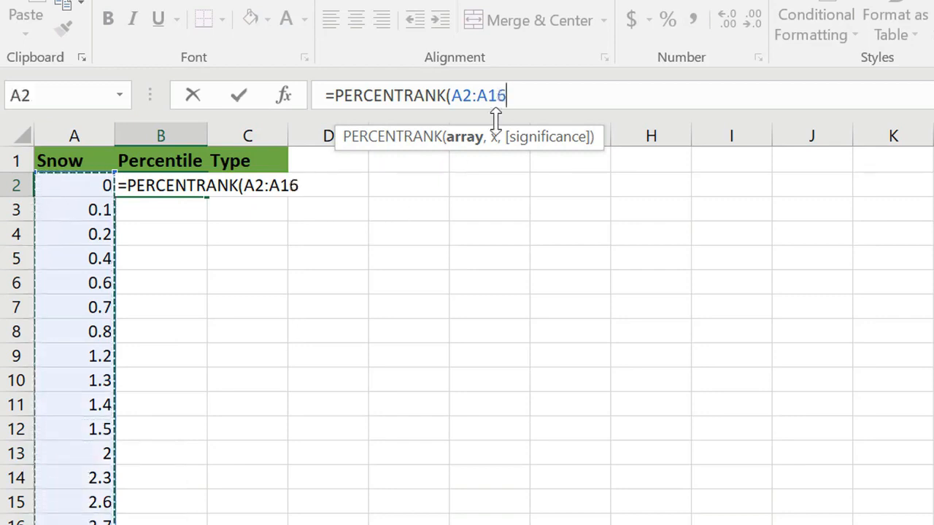
key("F4")
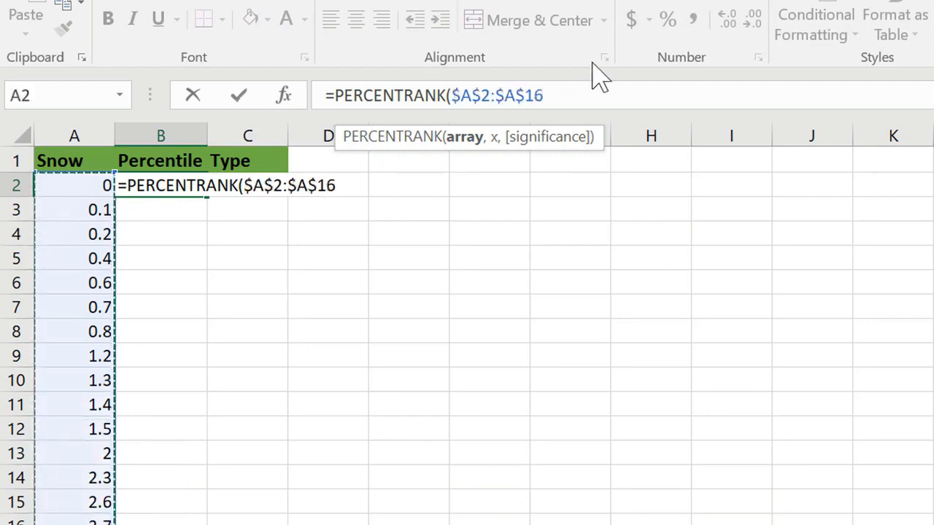
type(",")
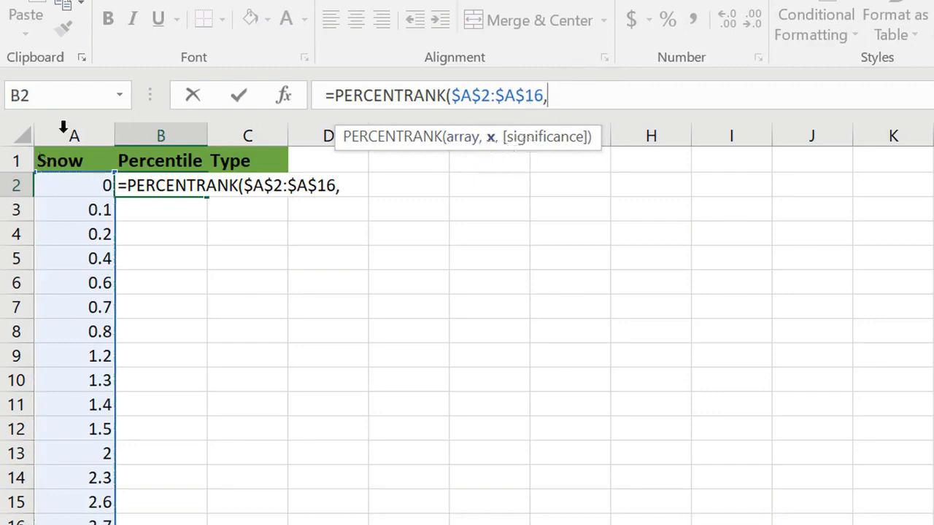
left_click(85, 185)
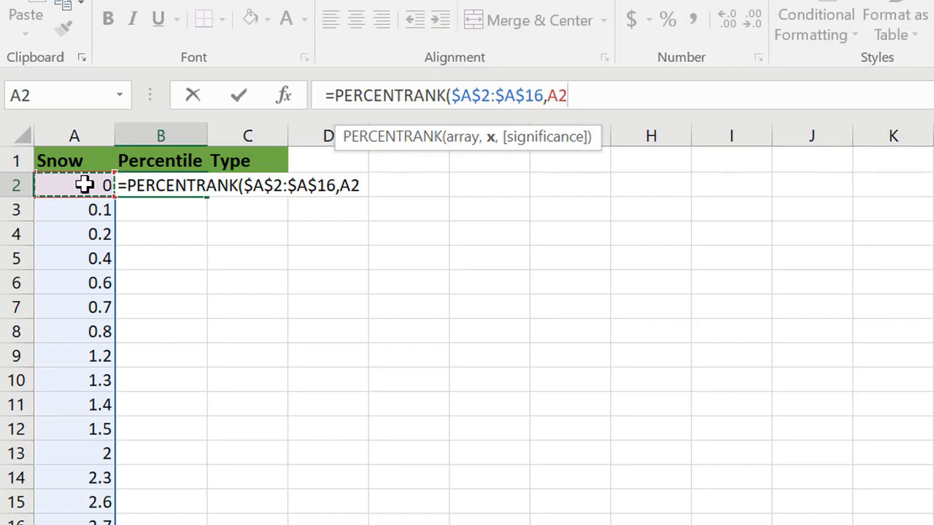
type(")")
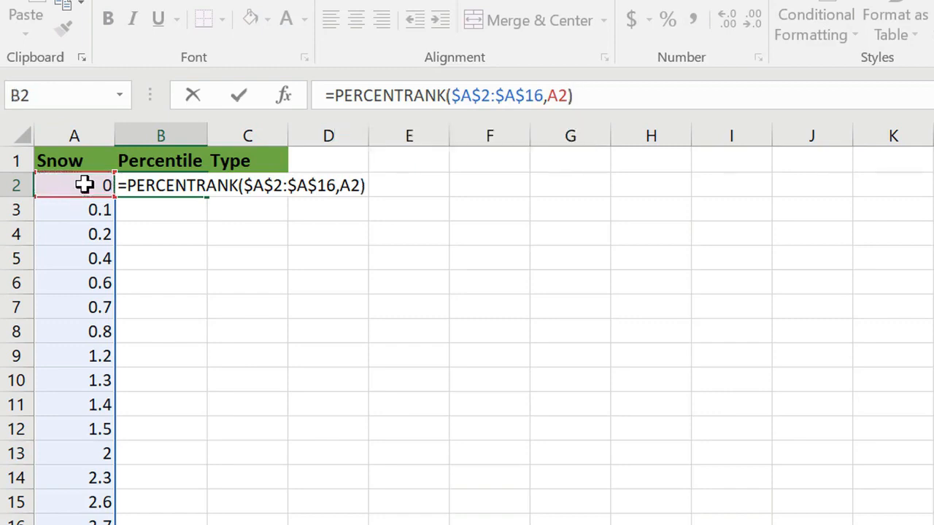
key("Return")
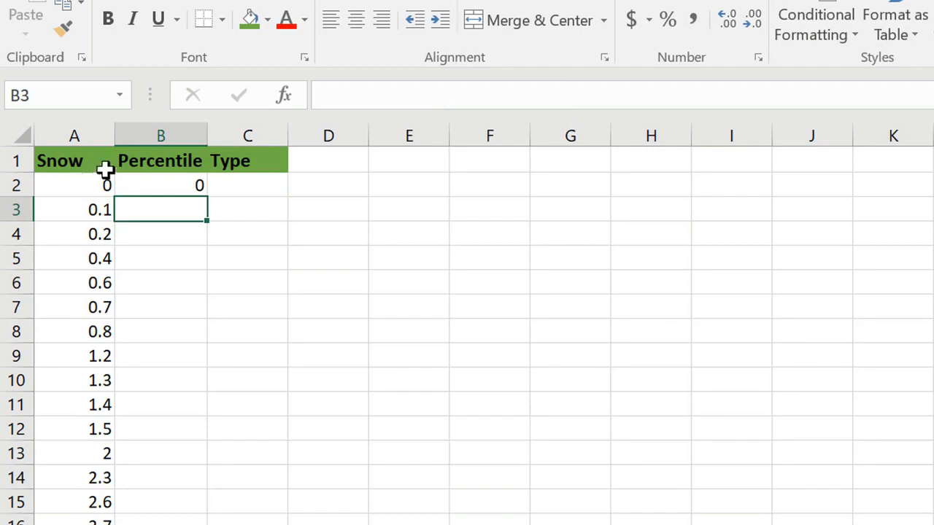
left_click(179, 185)
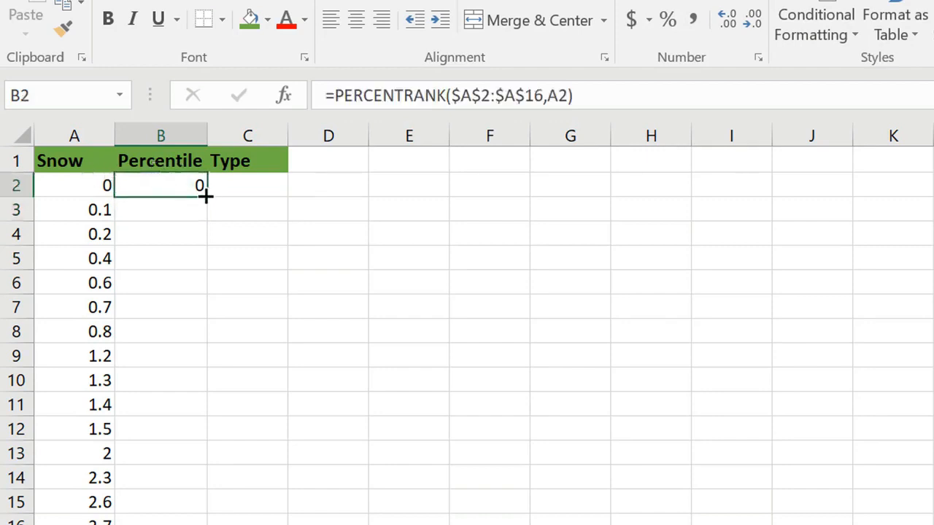
double_click(207, 195)
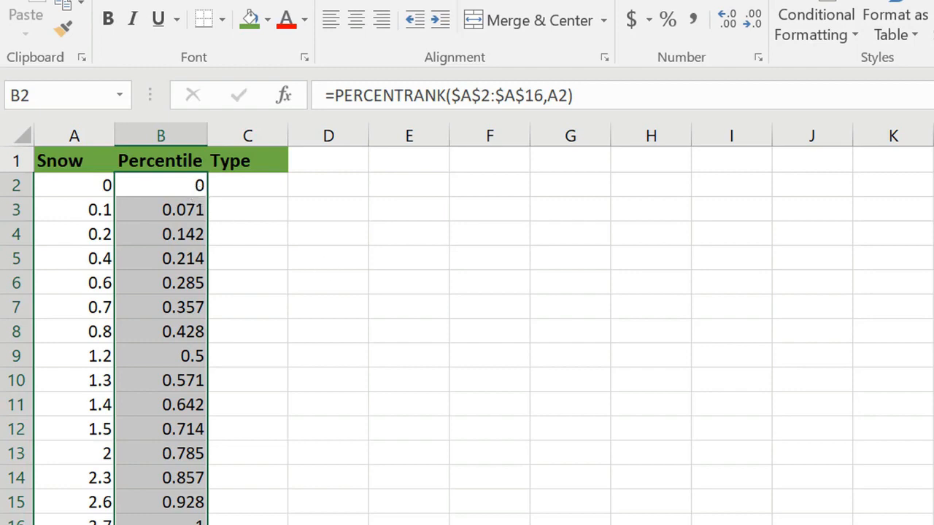
Step: Format the Percentile values as percentages with one decimal place and select the 50% row, row 9
left_click(174, 180)
left_click(668, 22)
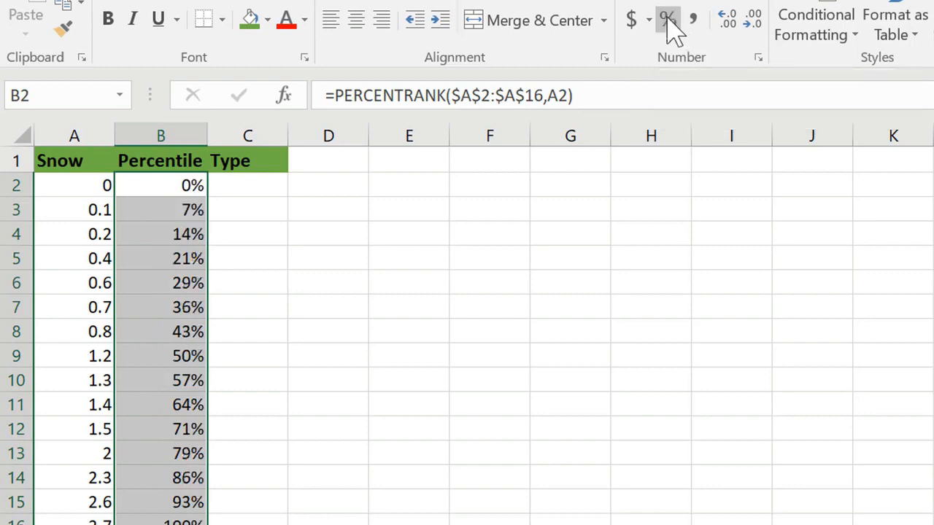
left_click(729, 22)
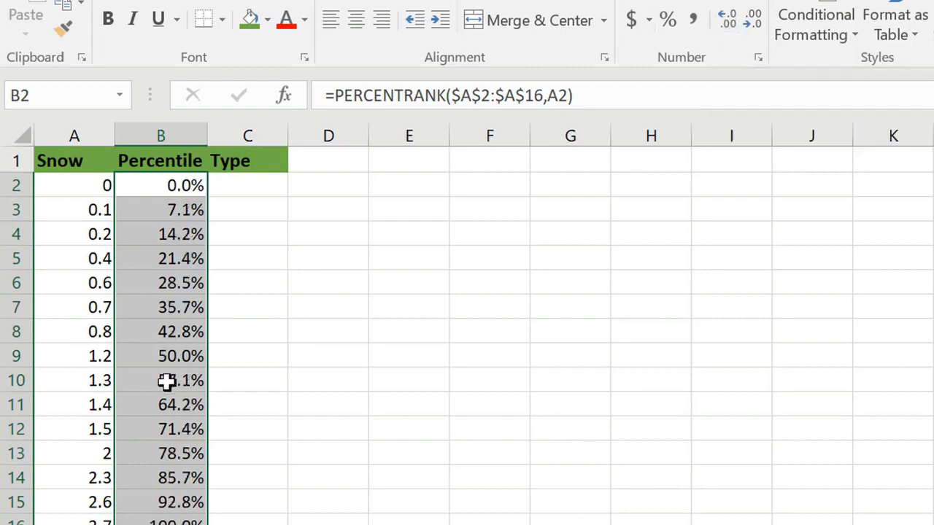
left_click(12, 356)
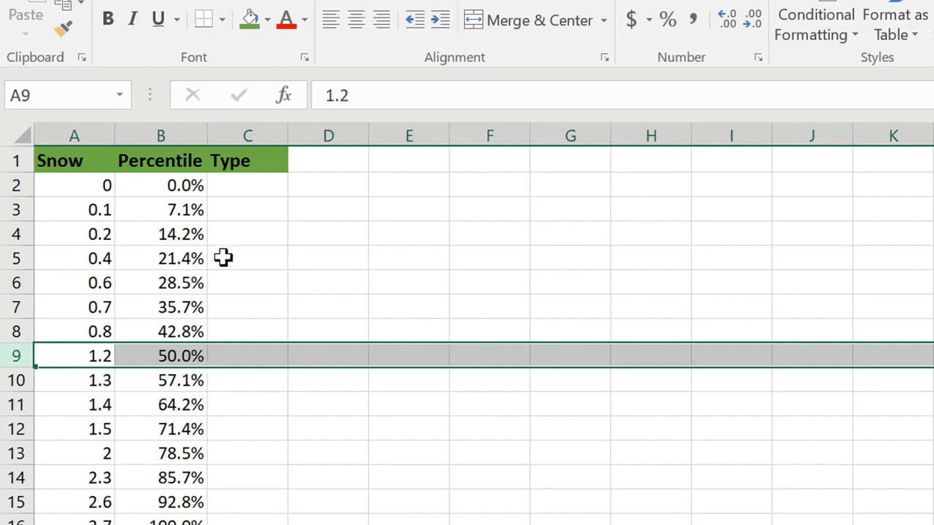
Step: Enter an IF formula in C2 that tests B2<.5 and returns an empty text string when true
left_click(262, 187)
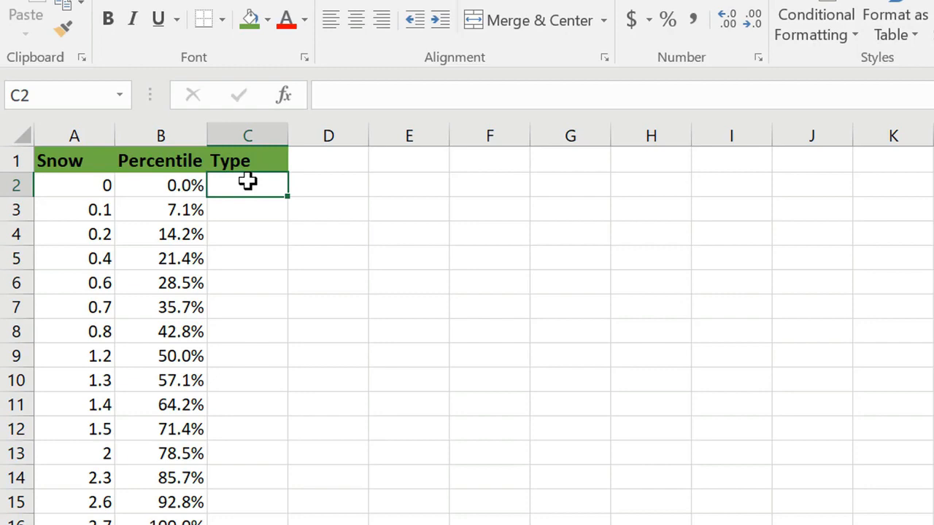
type("=")
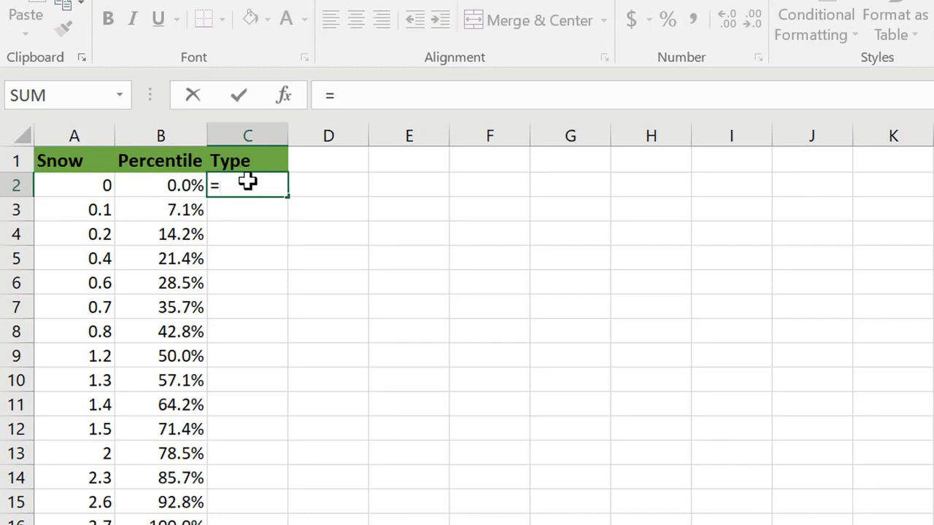
type("if")
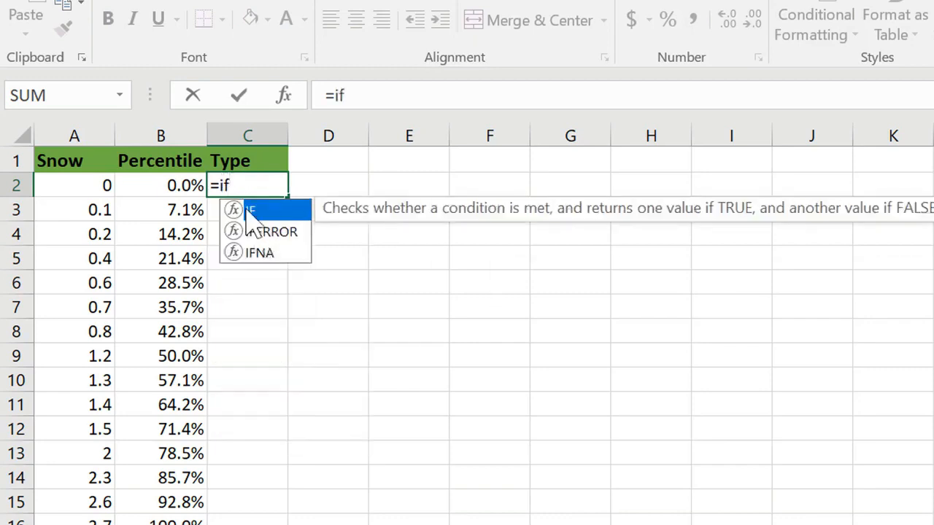
double_click(245, 213)
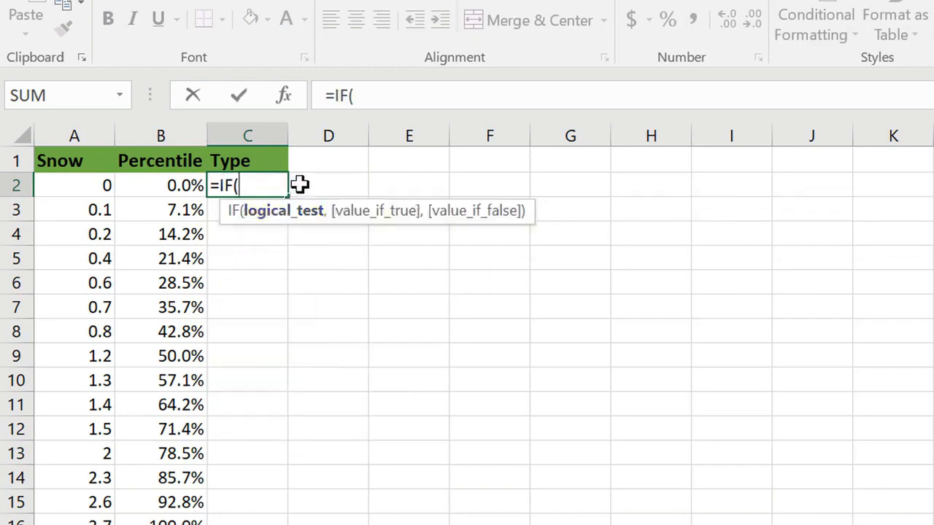
left_click(181, 185)
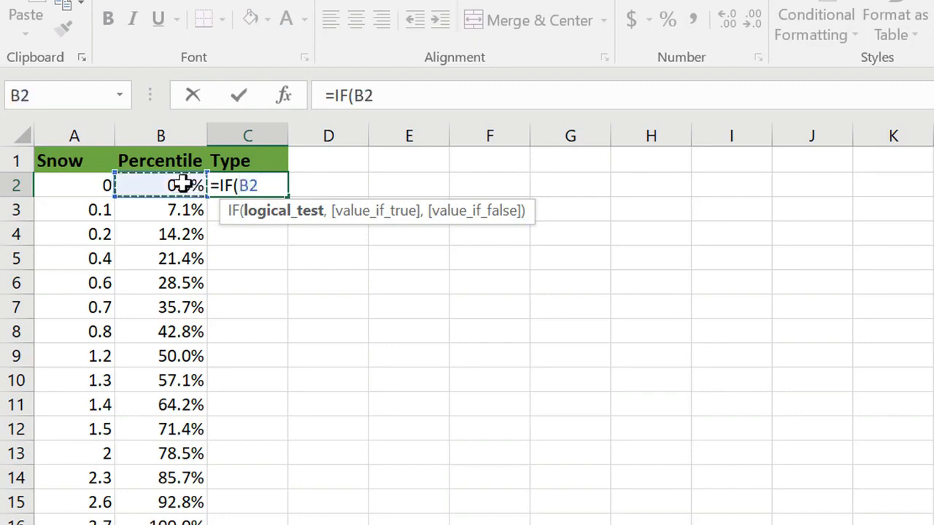
type("<")
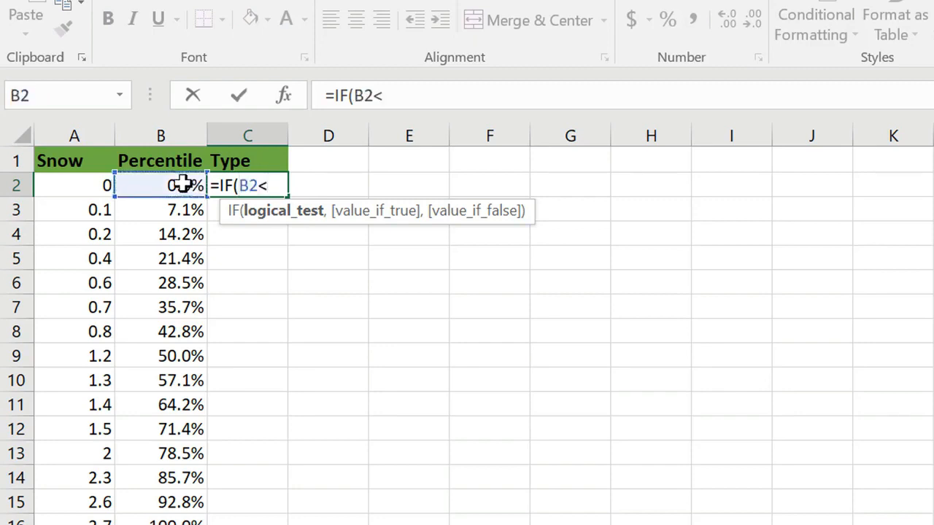
type(".5,")
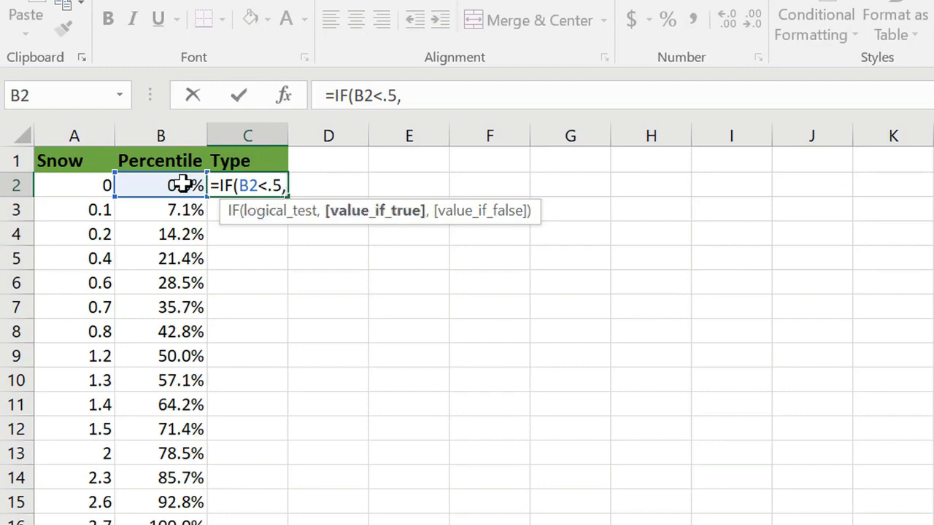
type("\"\"")
key("Escape")
left_click(183, 185)
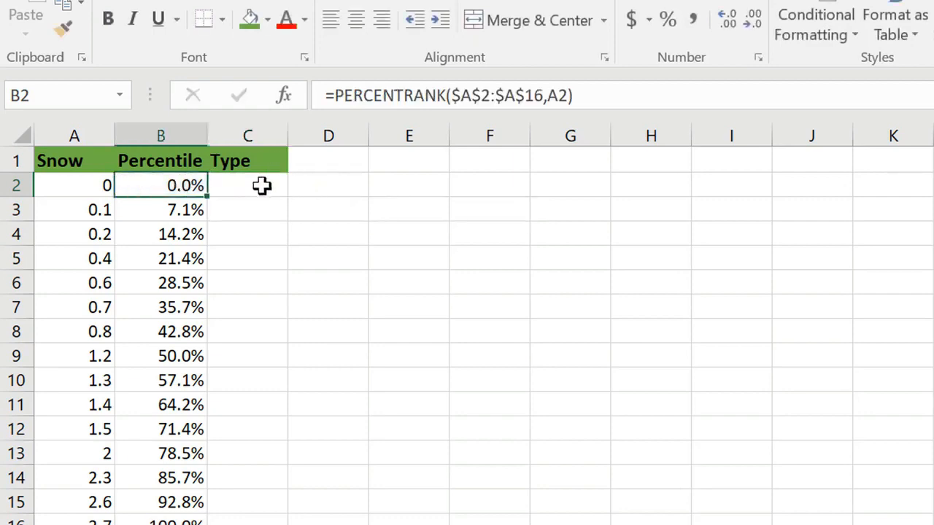
Step: Complete the Type formula in C2 as =IF(B2<0.5,"Light","Heavy")
left_click(262, 185)
left_click(417, 95)
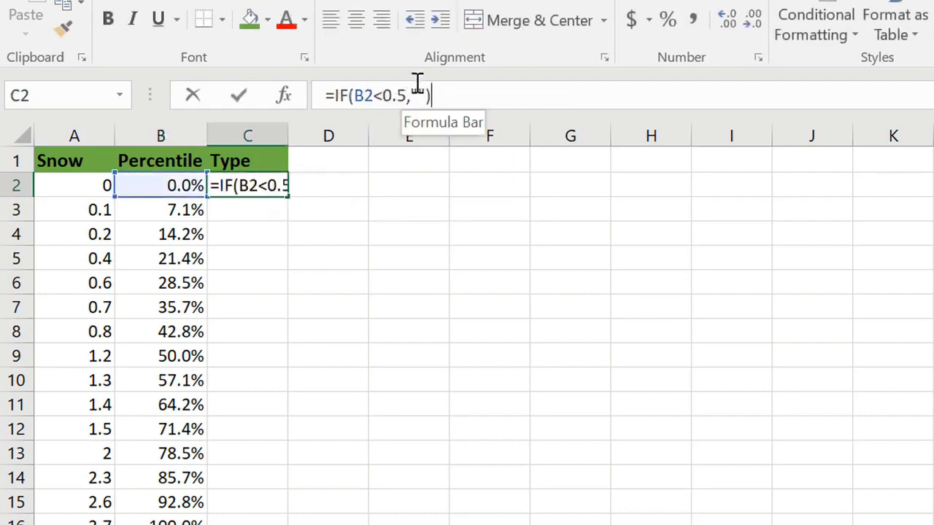
left_click(418, 96)
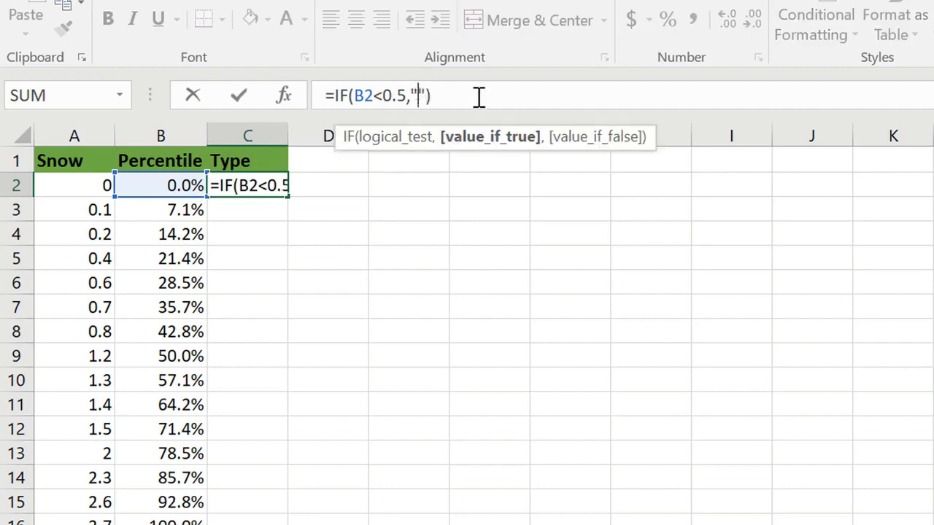
type("L")
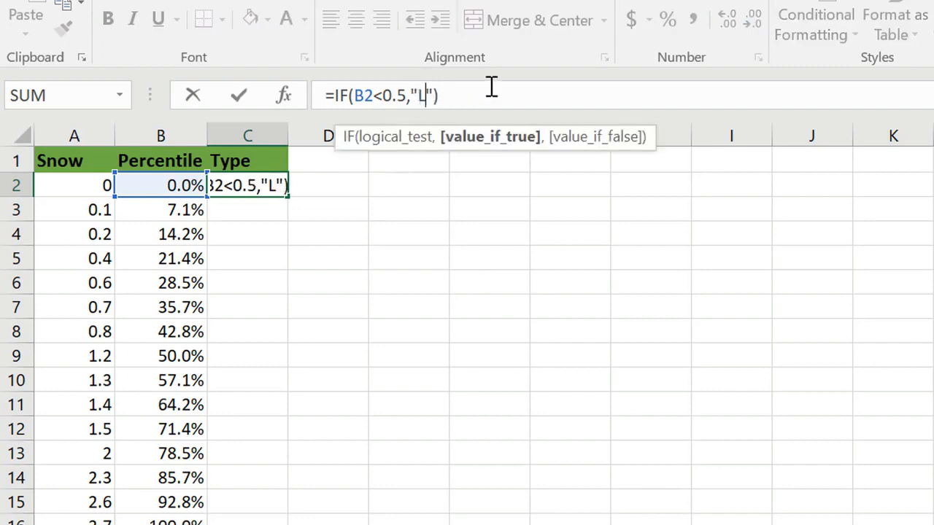
type("ight")
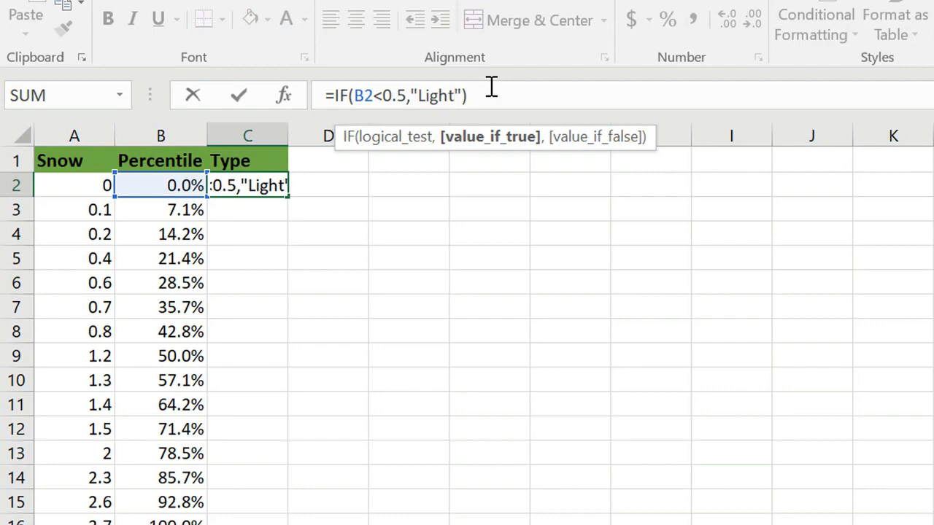
left_click(463, 91)
type(",")
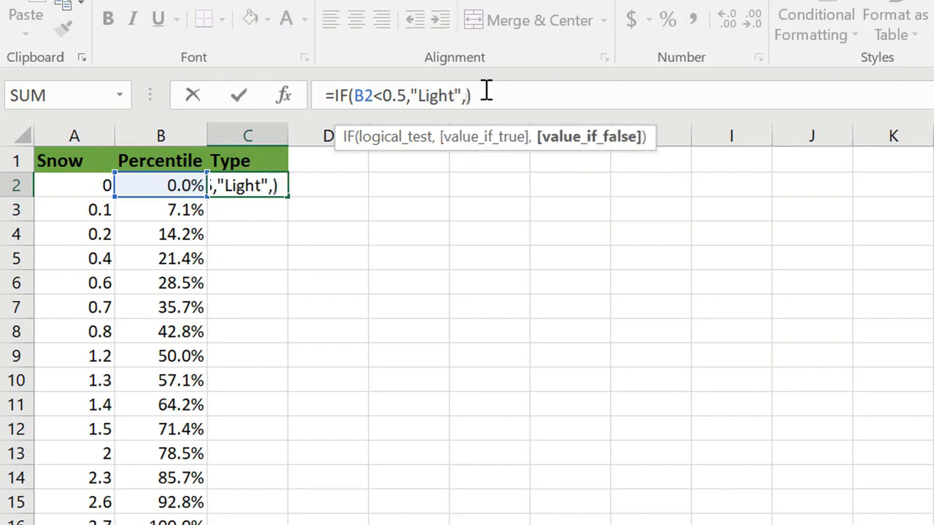
type("\"\"")
left_click(475, 95)
type("Heavy")
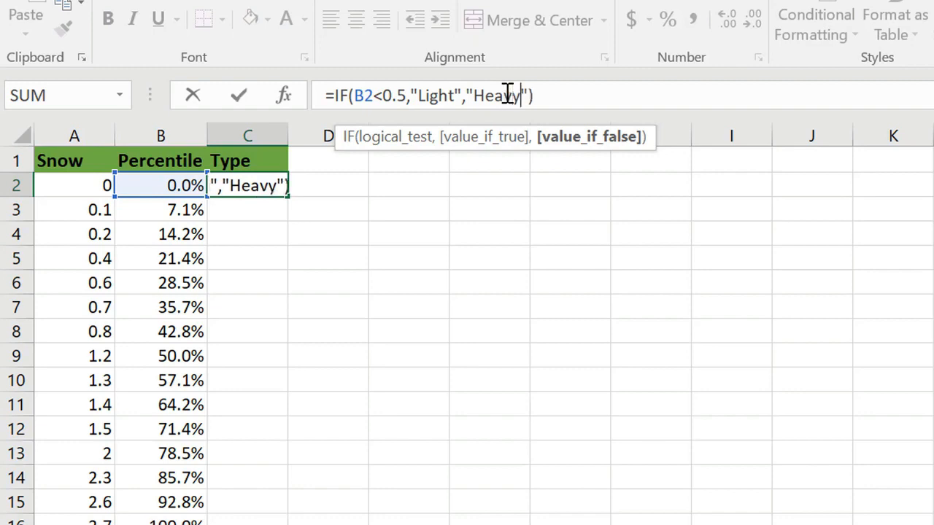
key("Return")
Step: Fill the C2 formula down the Type column through row 16 and select the 50% row, row 9
left_click(262, 185)
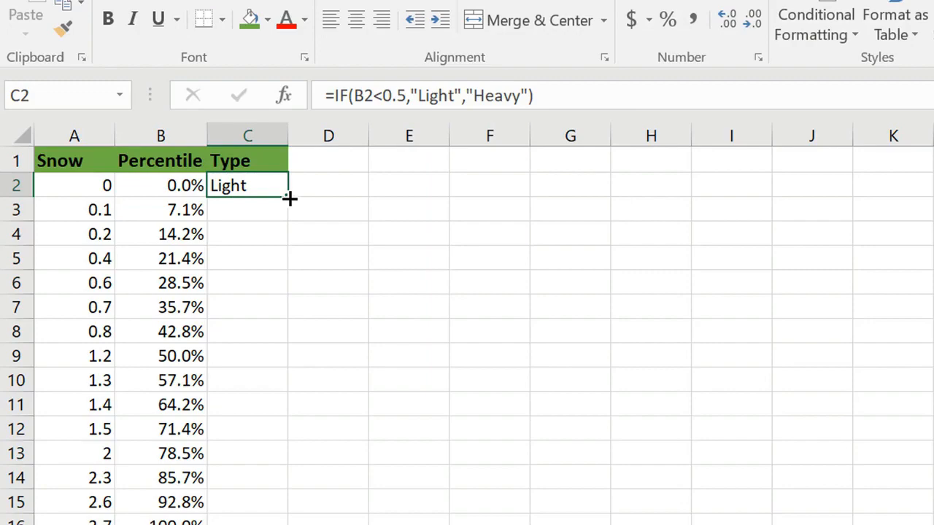
double_click(290, 198)
left_click(570, 405)
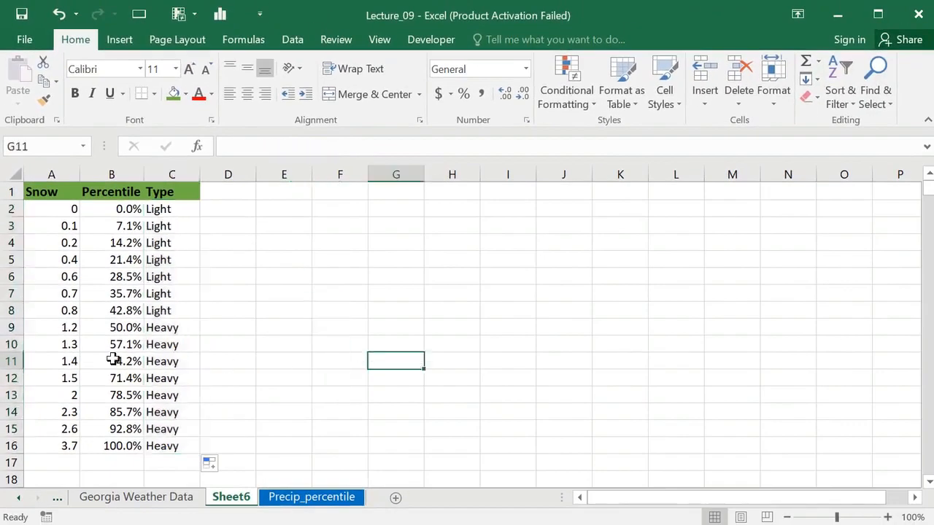
left_click(13, 328)
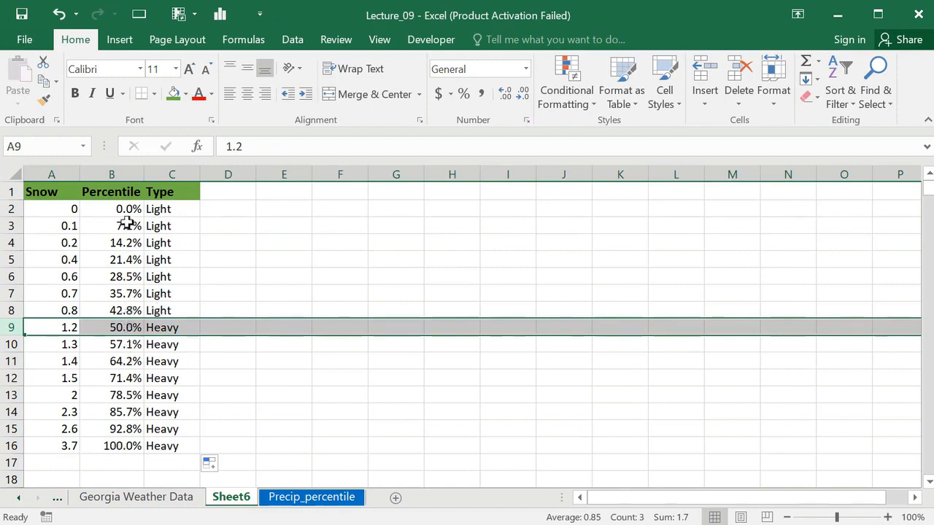
Step: Rename Sheet6 as Snow_percentile
key("alt+Tab")
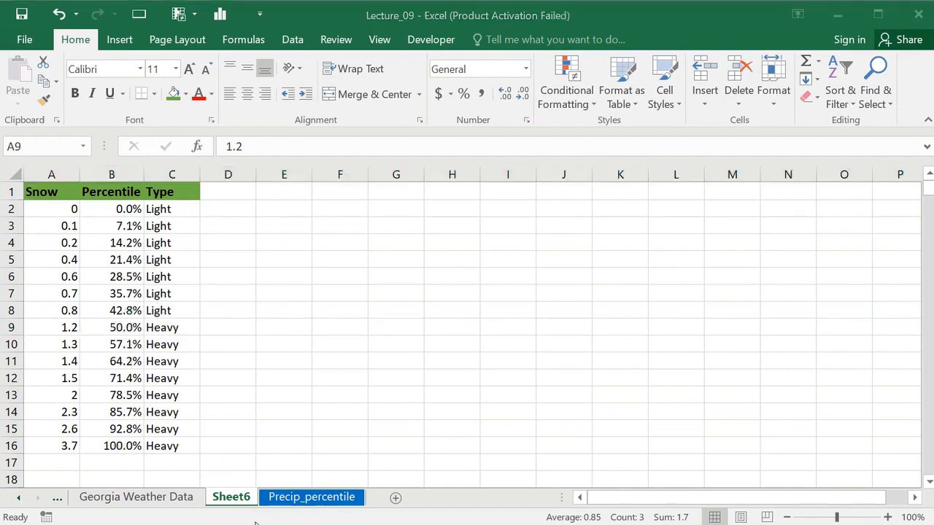
left_click(243, 503)
right_click(241, 500)
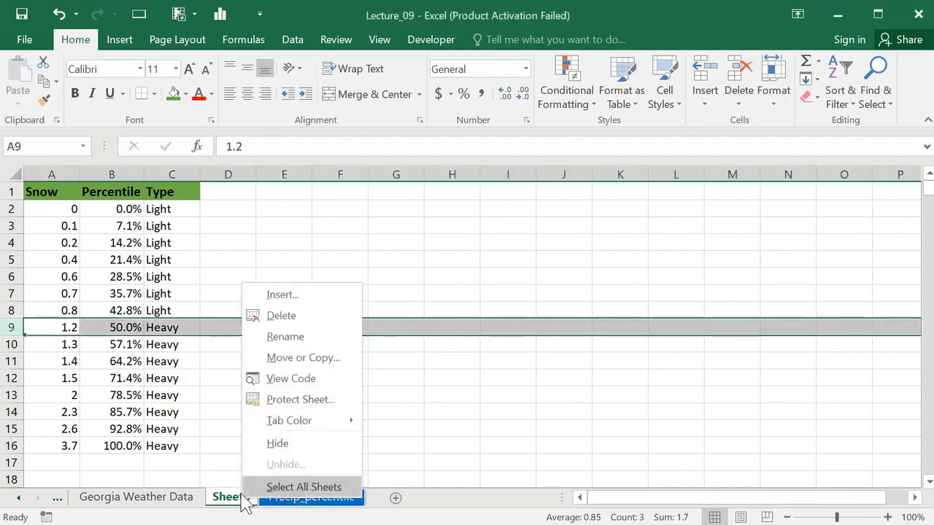
left_click(303, 342)
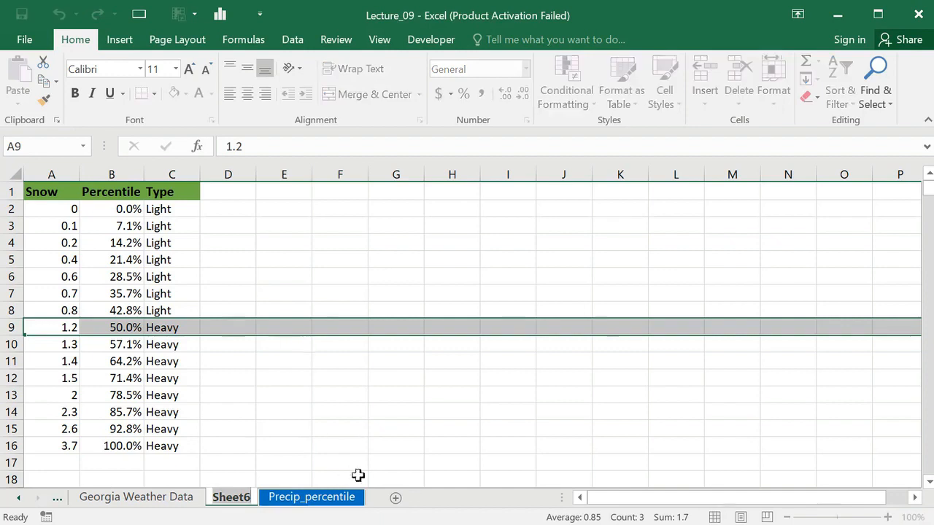
type("Snow")
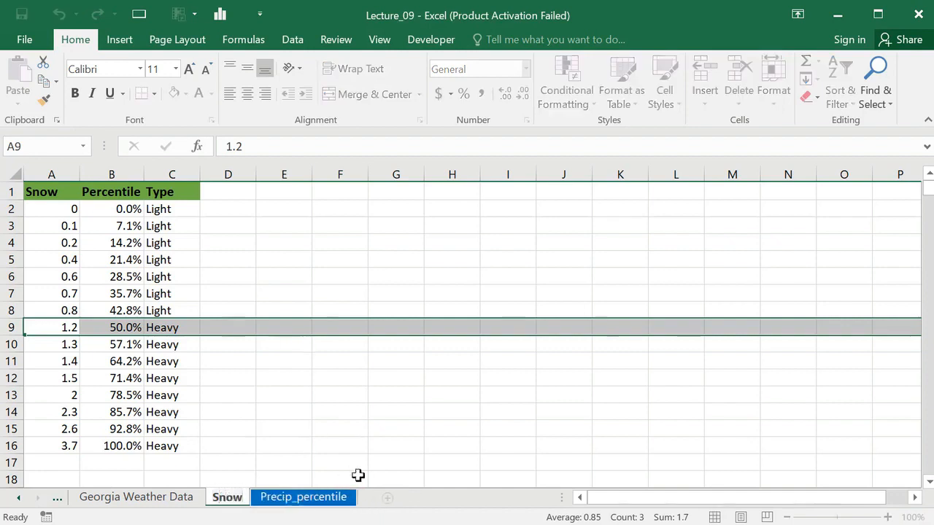
key("Return")
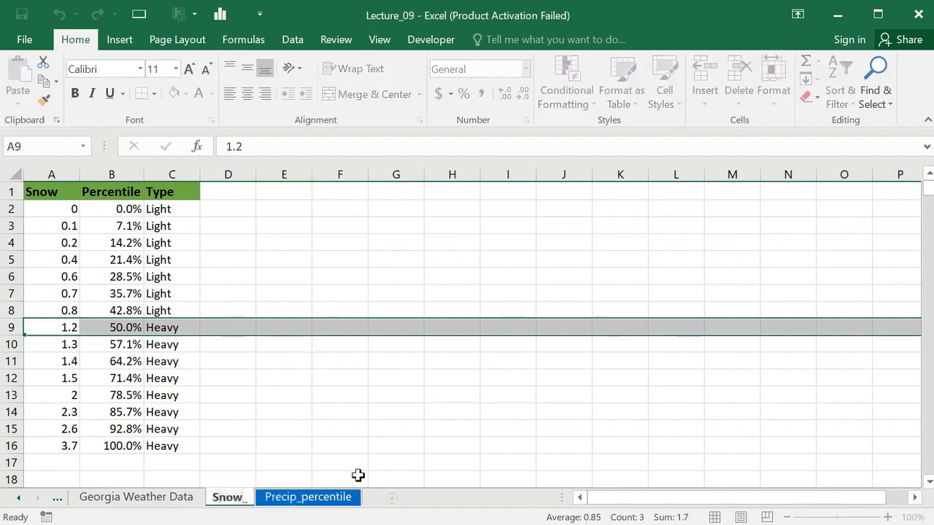
type("_perce")
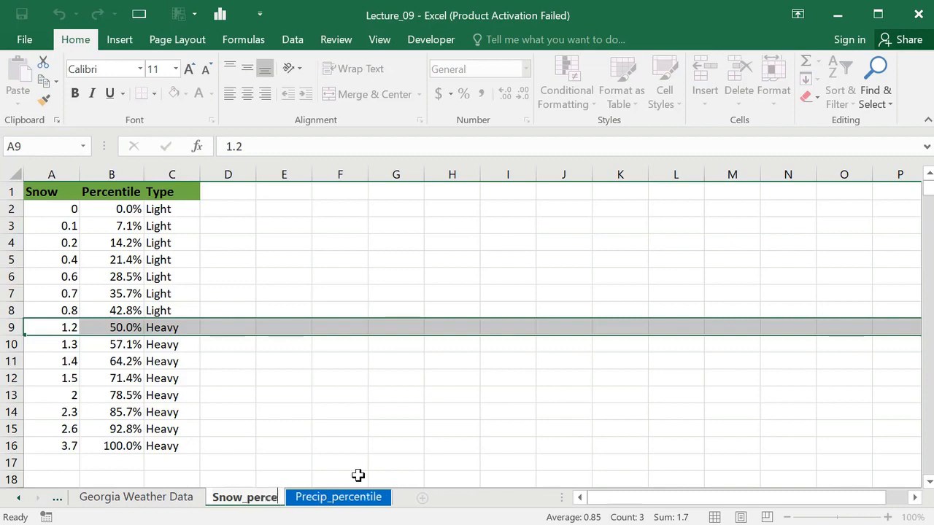
type("ntile")
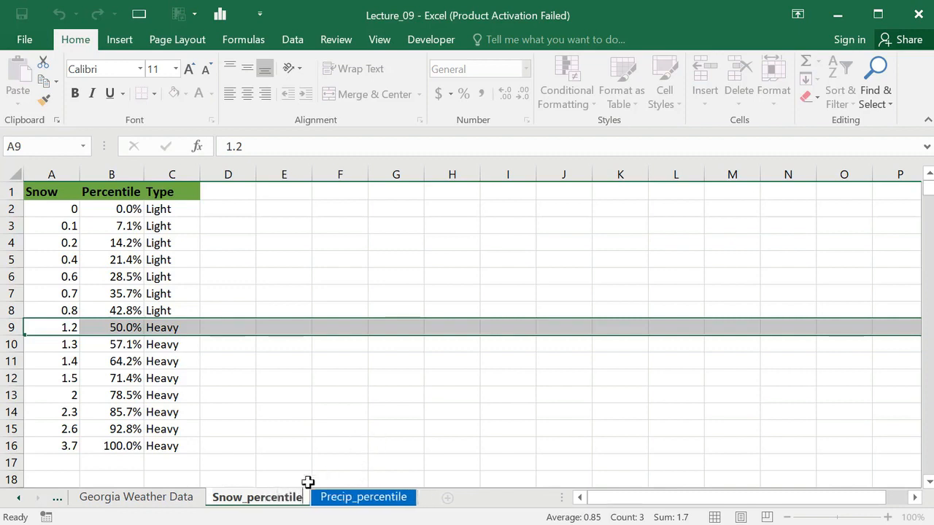
left_click(319, 458)
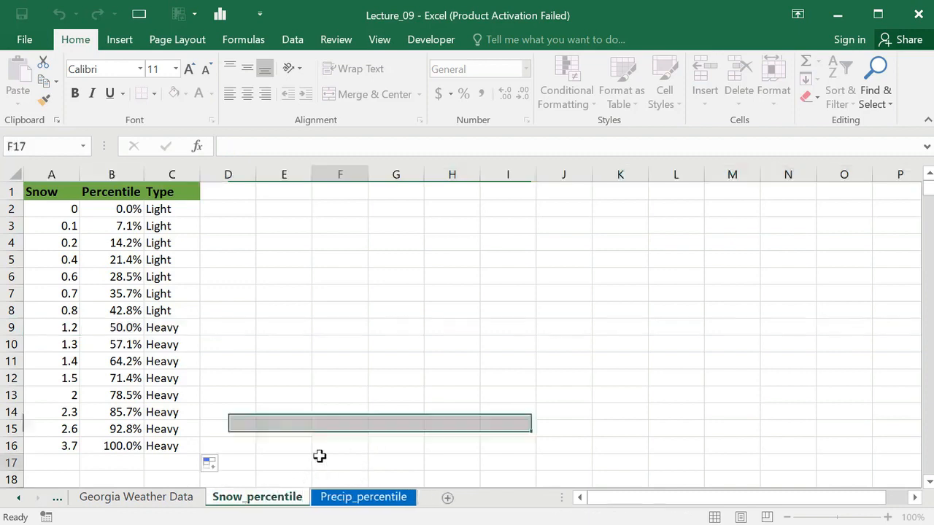
Step: Color the Snow_percentile sheet tab green and move the sheet after Precip_percentile
right_click(270, 501)
mouse_move(317, 418)
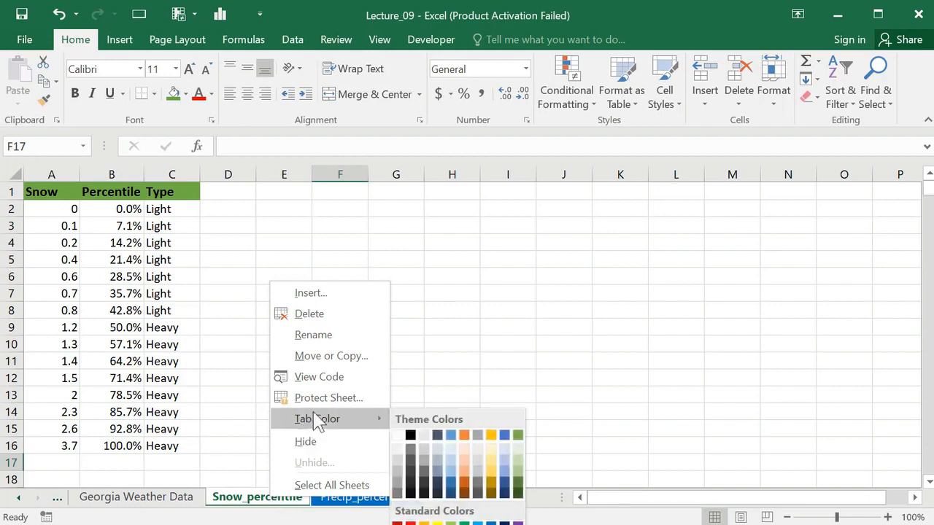
left_click(517, 435)
left_click(486, 414)
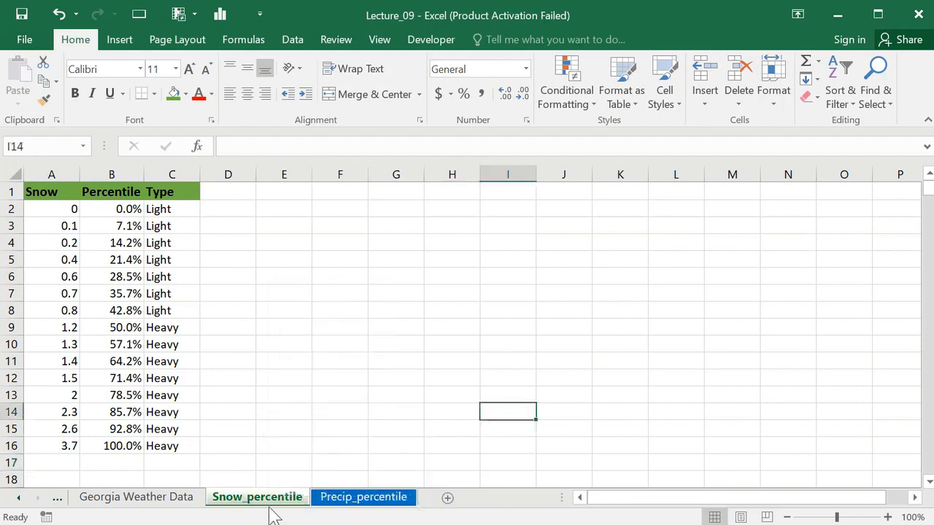
left_click_drag(268, 503, 431, 487)
left_click(308, 377)
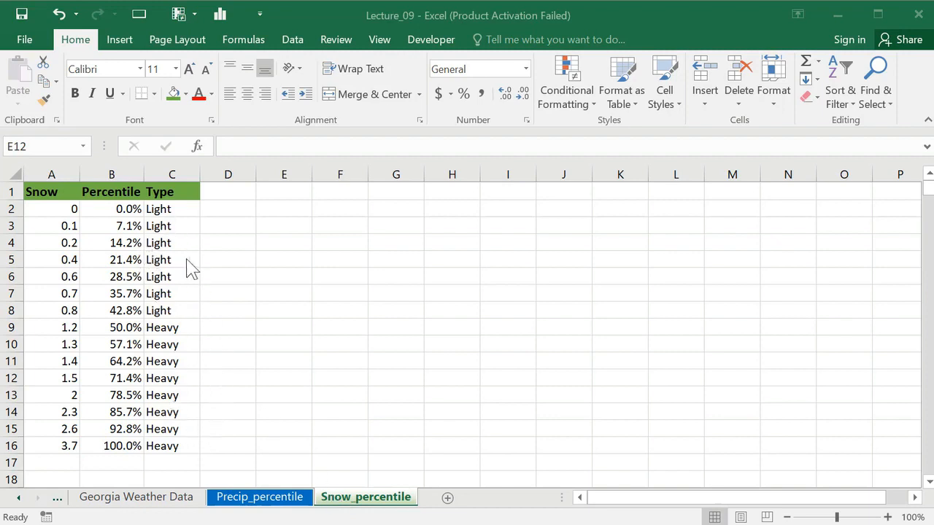
Step: Review the Georgia Weather Data, Snow_percentile and Precip_percentile sheets, examining the Type column and the formula in C2 of Precip_percentile
left_click(149, 501)
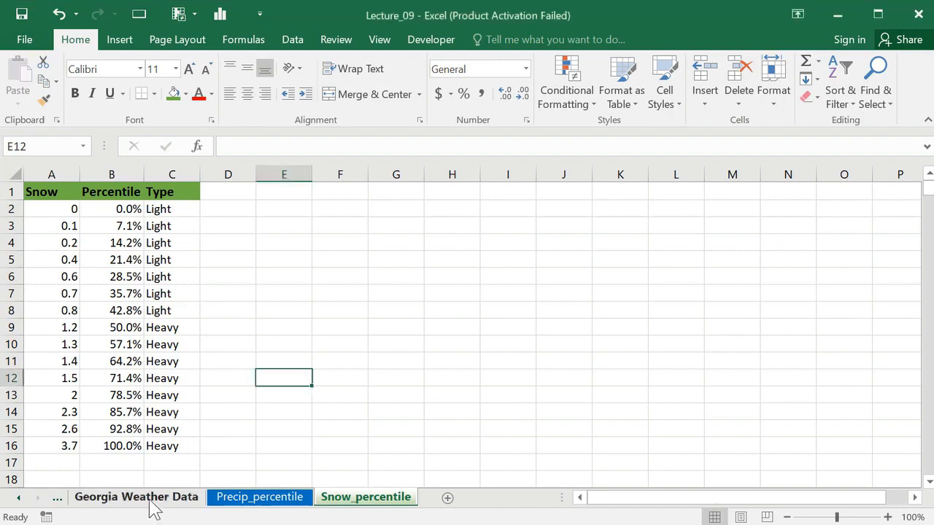
left_click(150, 499)
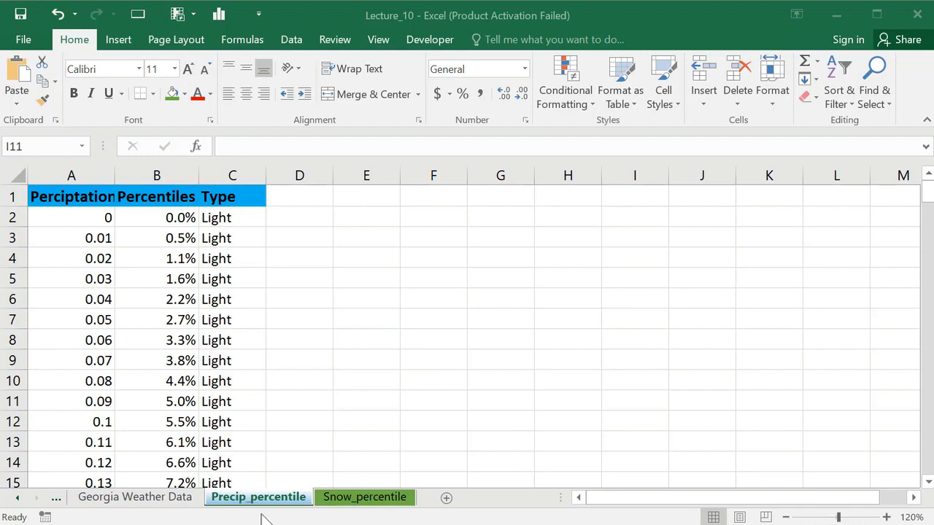
left_click(358, 502)
left_click(359, 502)
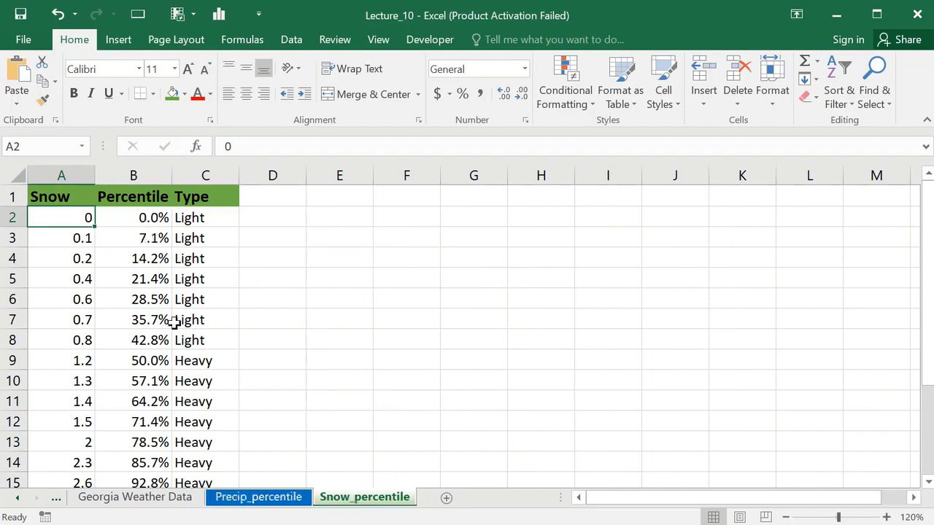
left_click(279, 503)
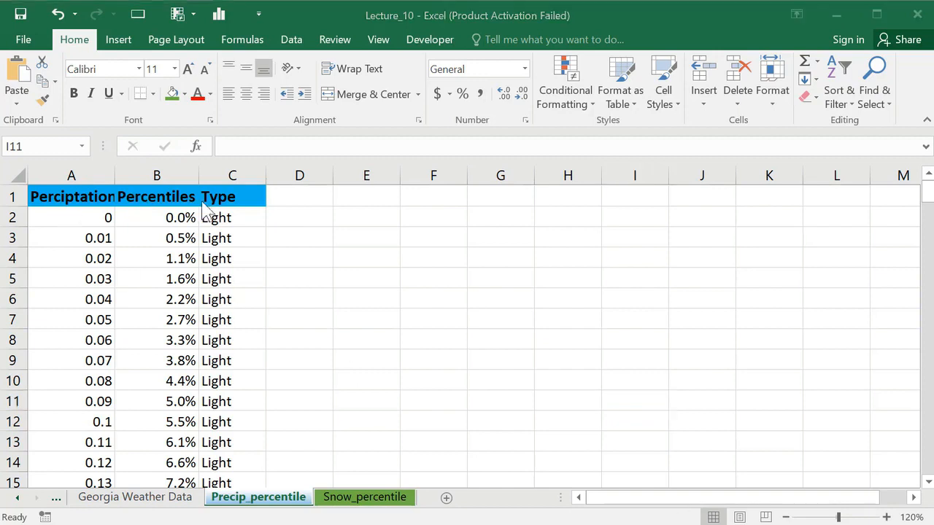
left_click(230, 195)
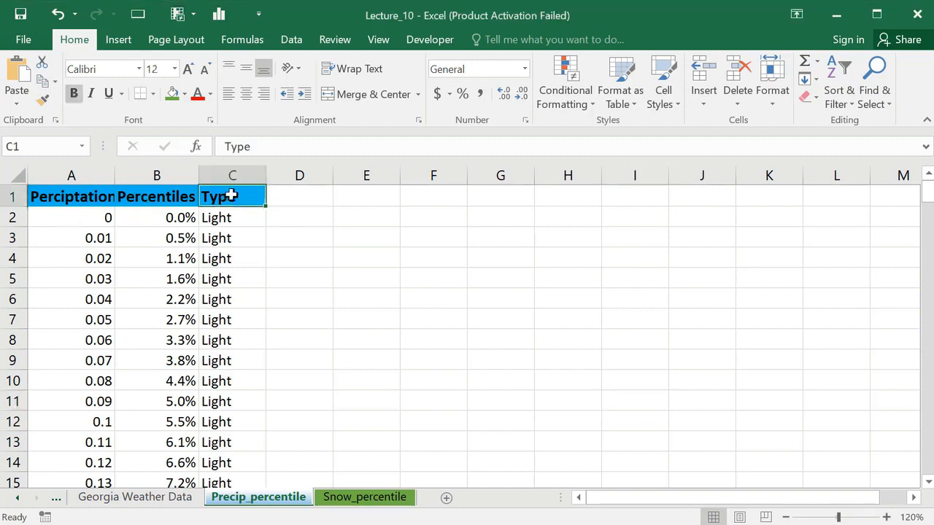
left_click(228, 177)
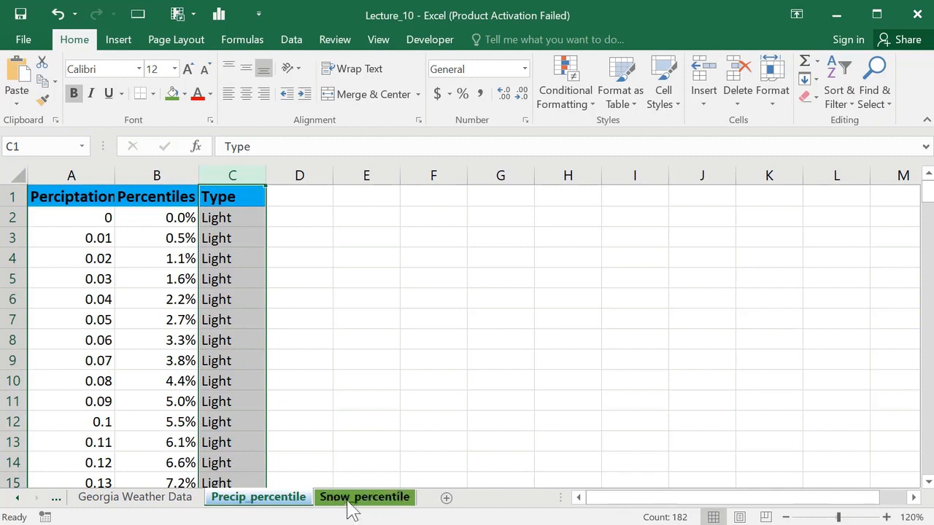
left_click(243, 218)
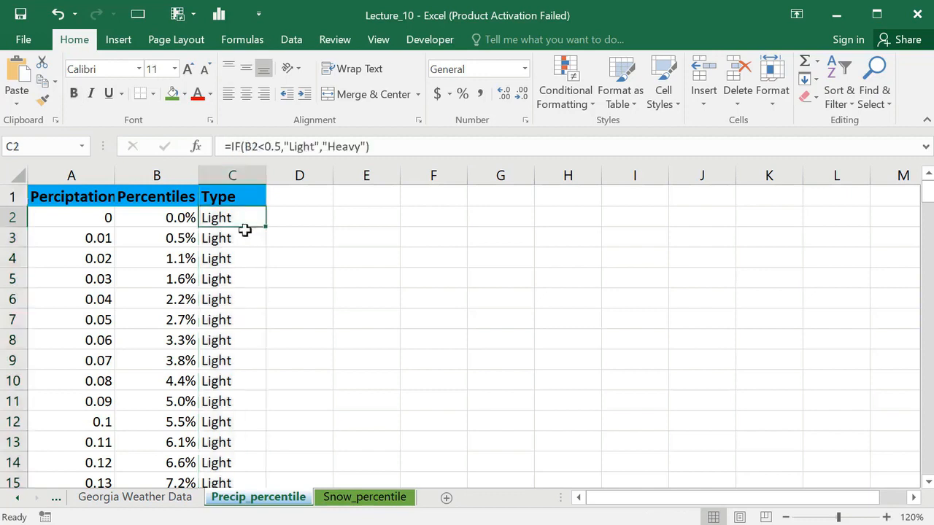
Step: Enter the header Wtype in O1 of the Georgia Weather Data sheet, formatted like the other column headers
left_click(232, 198)
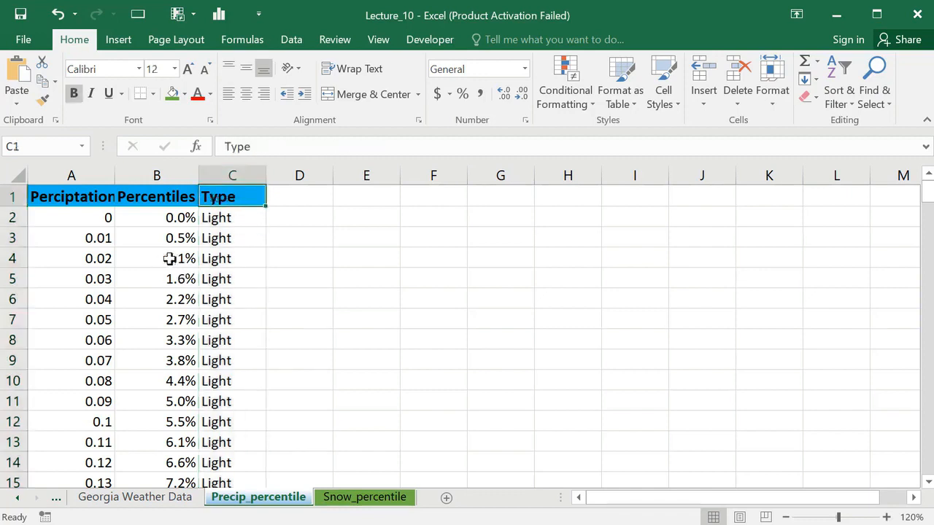
left_click(114, 501)
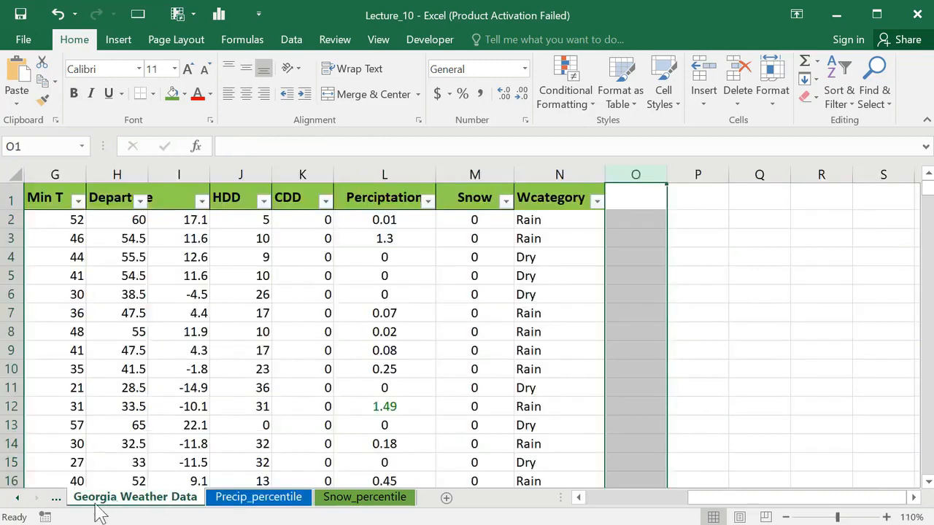
left_click(652, 296)
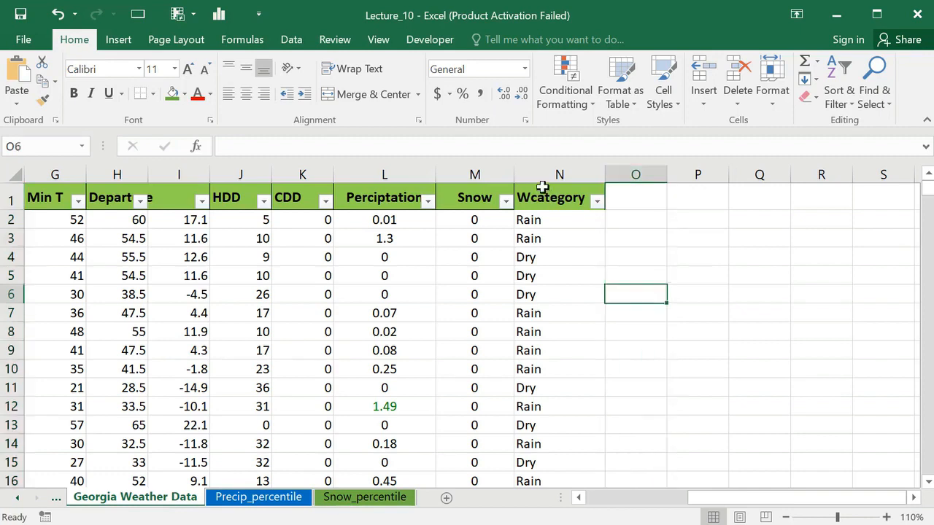
left_click(550, 176)
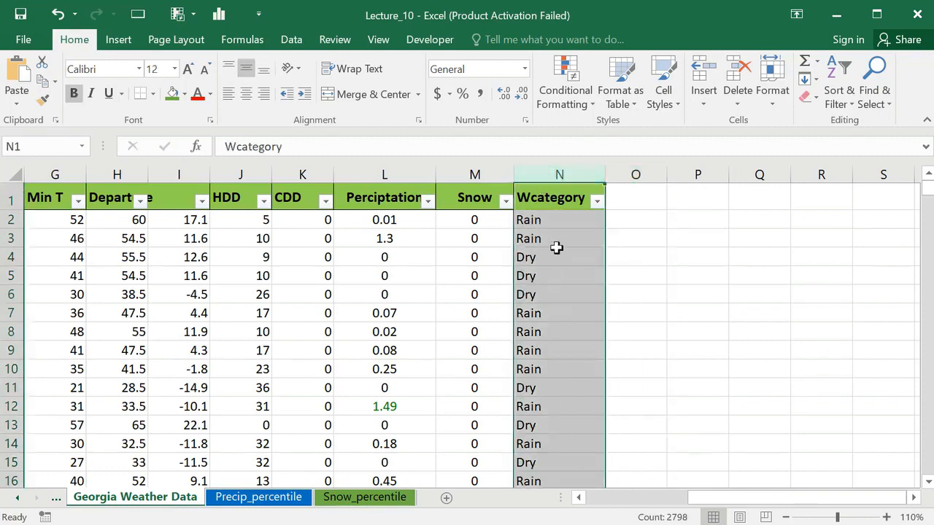
left_click(562, 248)
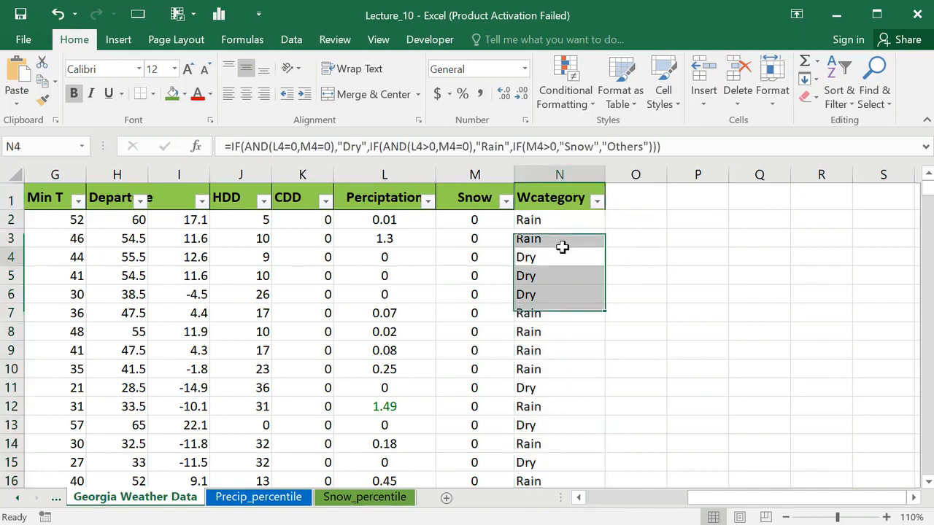
left_click(633, 198)
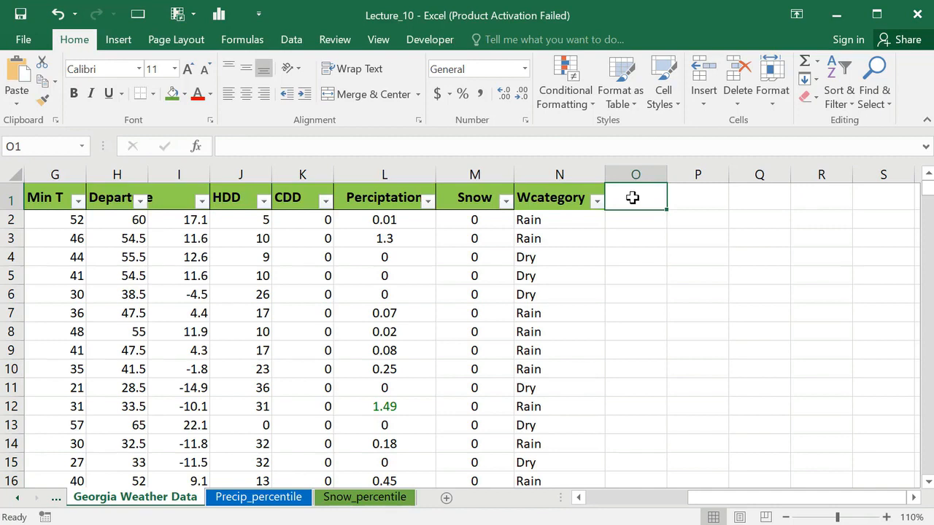
type("Wtyp")
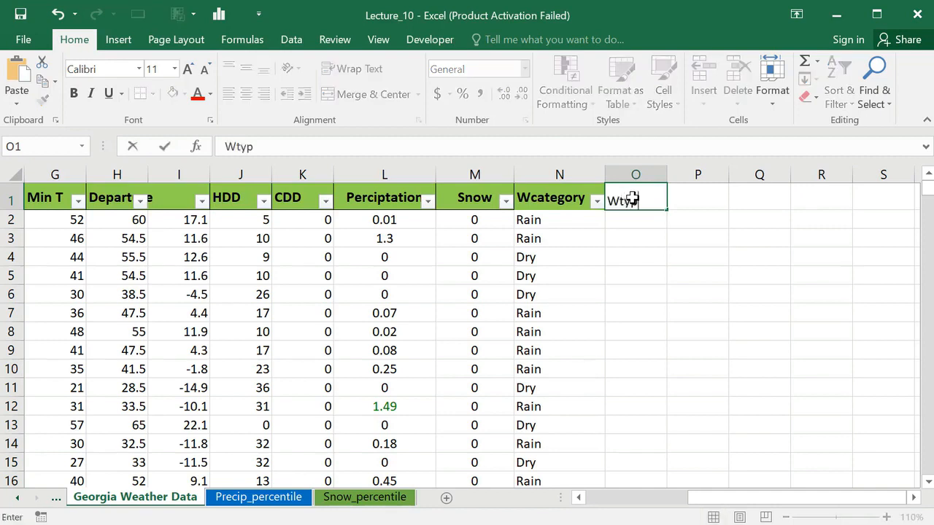
type("e")
left_click(646, 250)
left_click(635, 202)
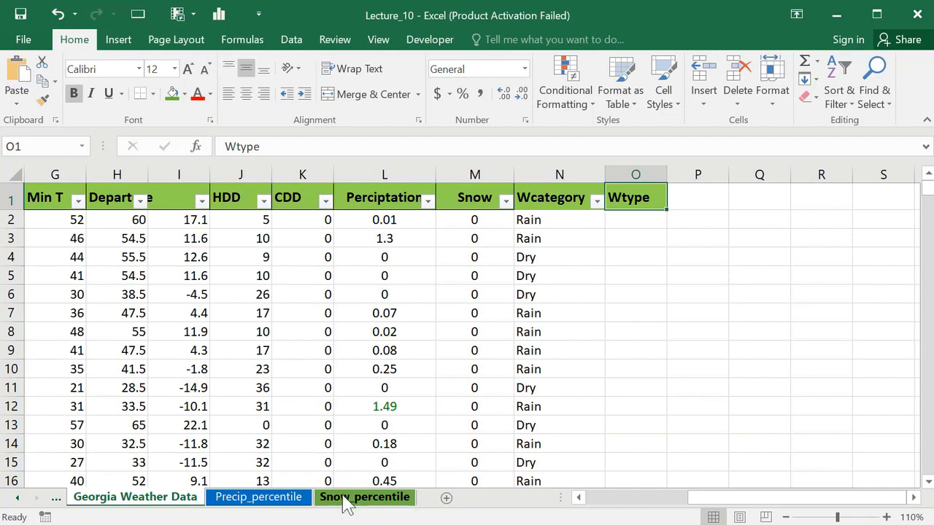
Step: Start an IF formula in O2 with the logical test N2="Rain"
left_click(634, 219)
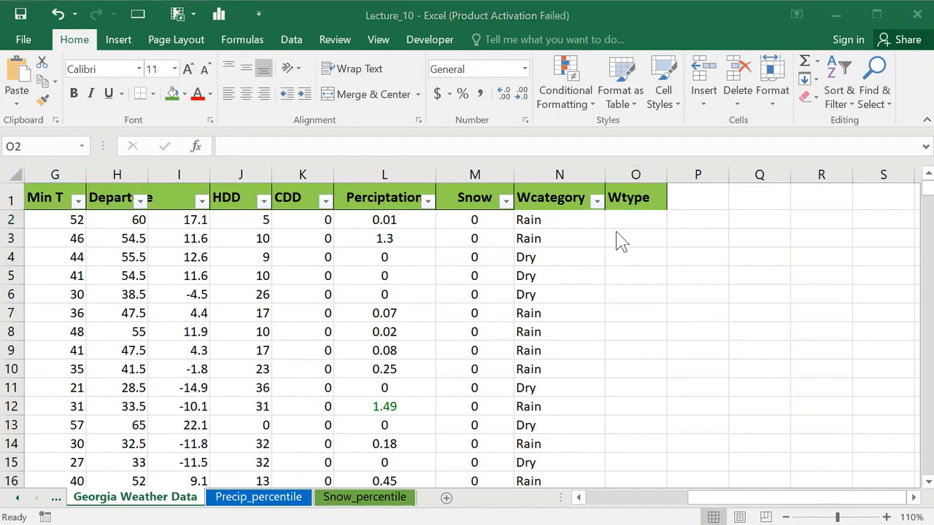
left_click(634, 219)
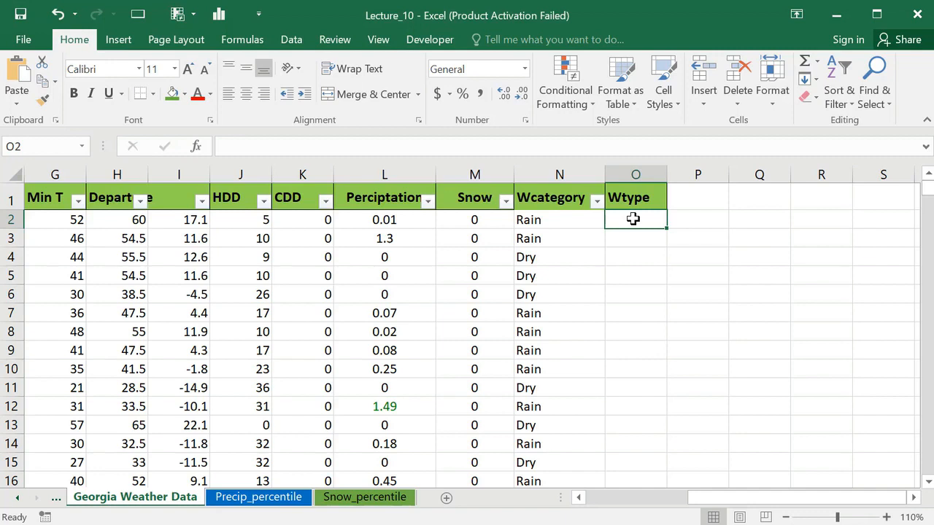
type("=")
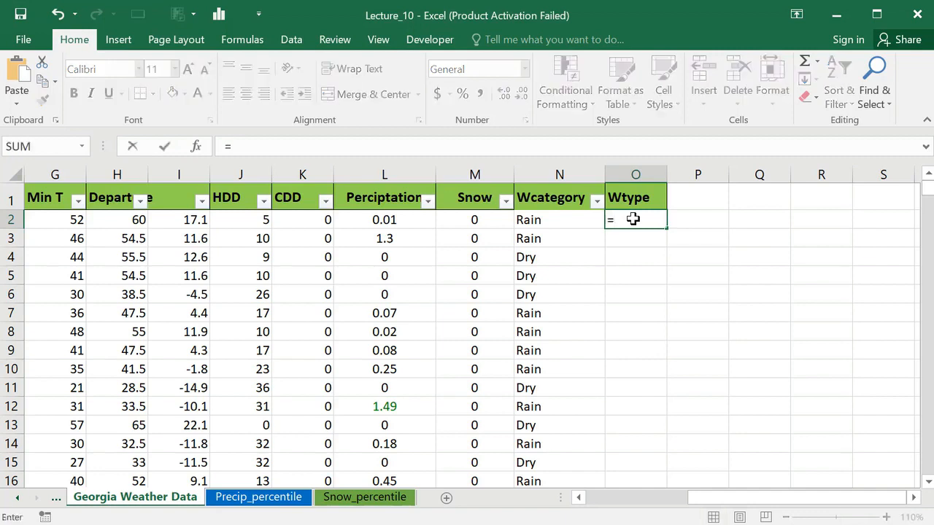
type("i")
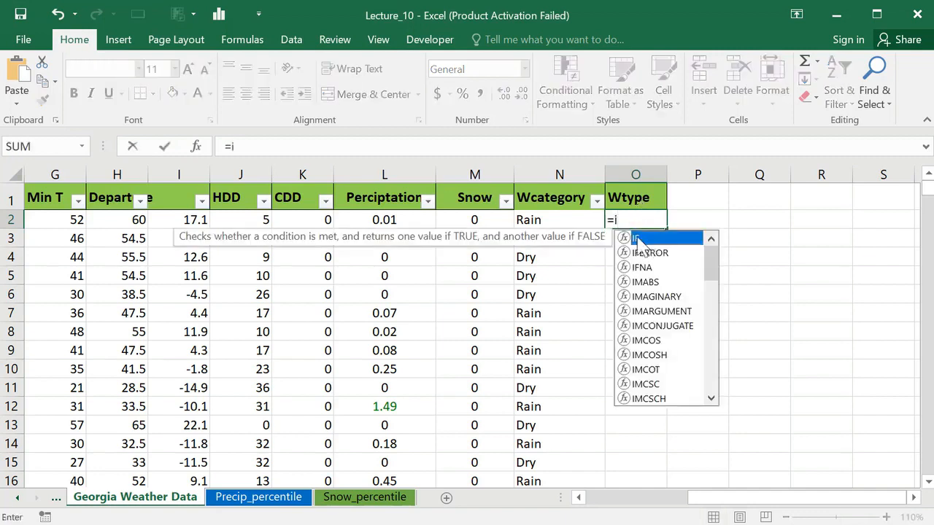
double_click(637, 239)
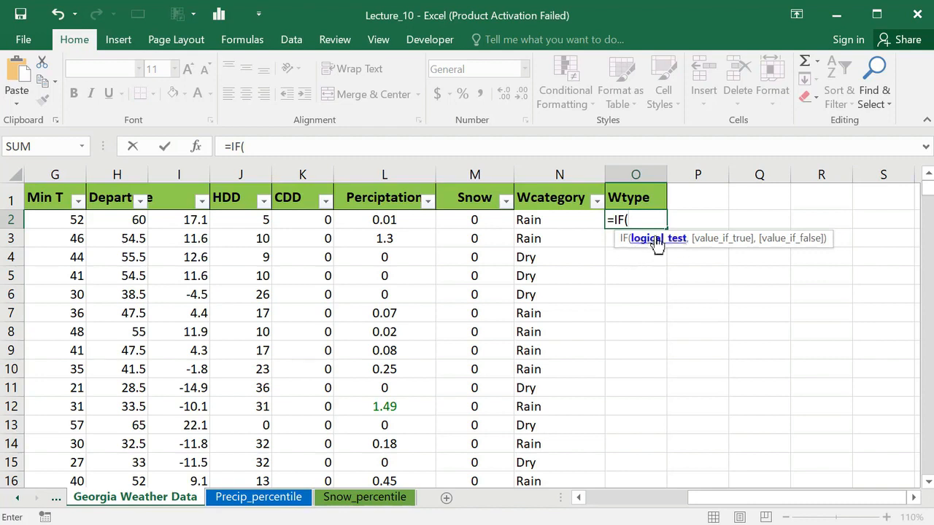
left_click(541, 220)
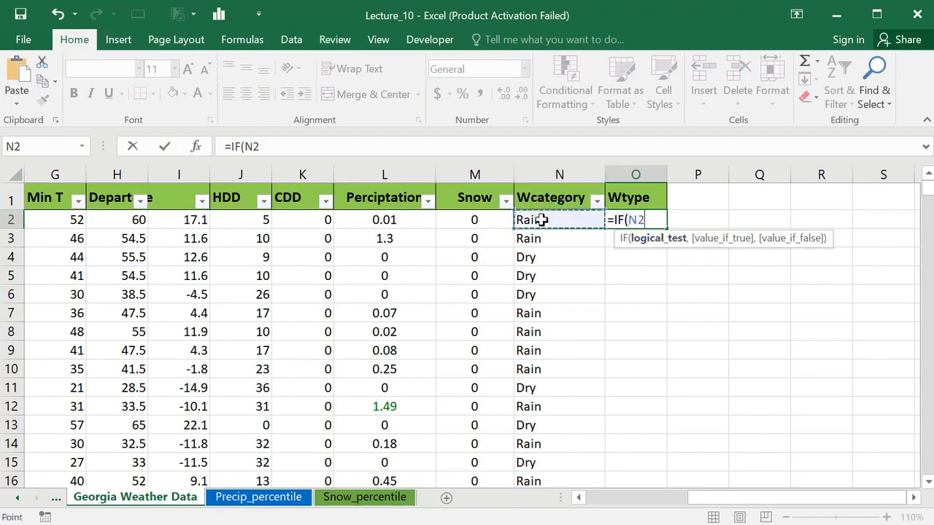
type("=\"Rain")
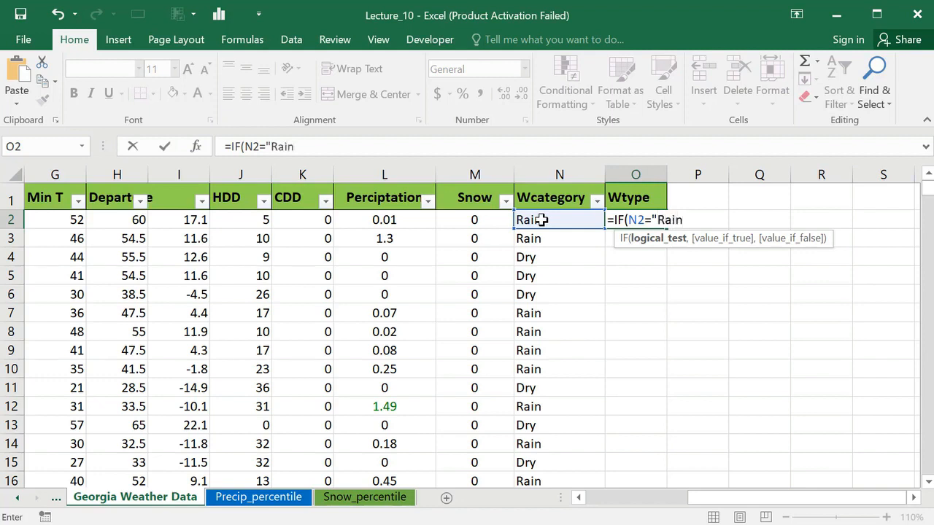
type("\",")
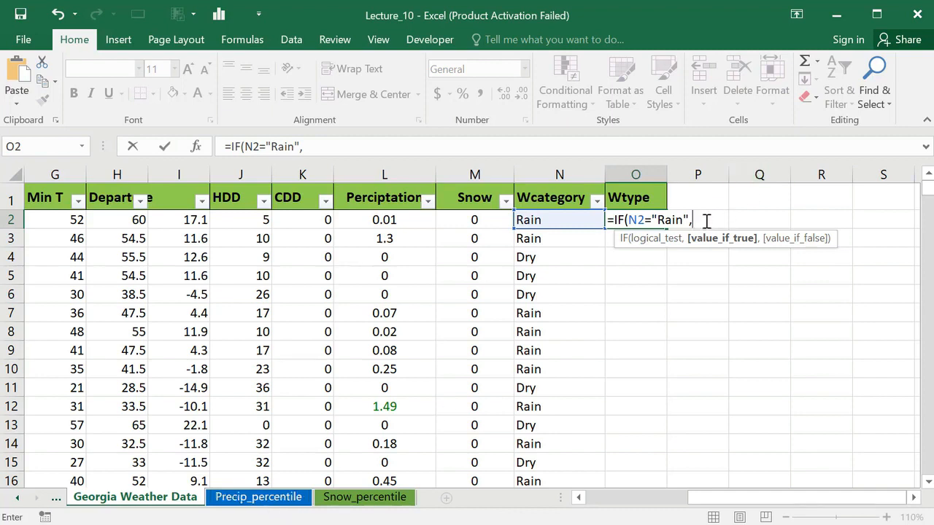
Step: Add a VLOOKUP as the value if true, looking up L2 in the absolute range Precip_percentile!$A:$C
type("Vl")
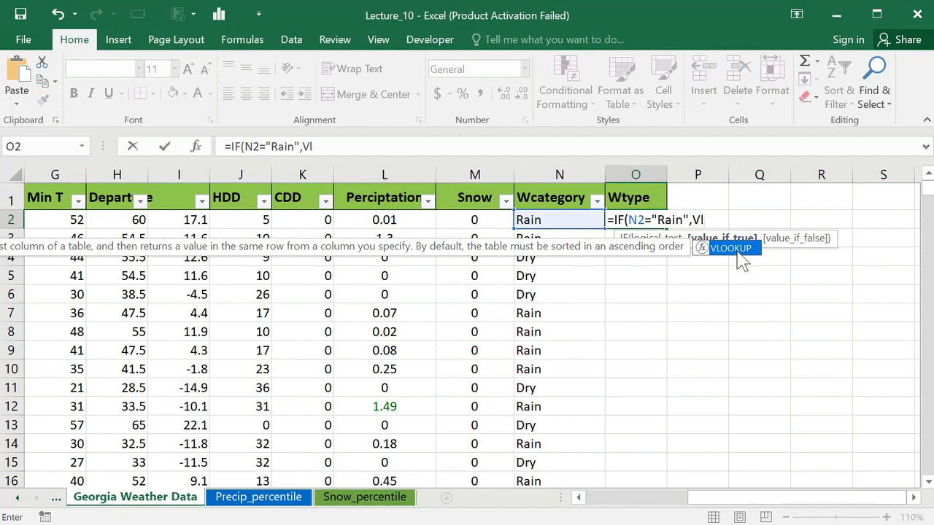
double_click(730, 248)
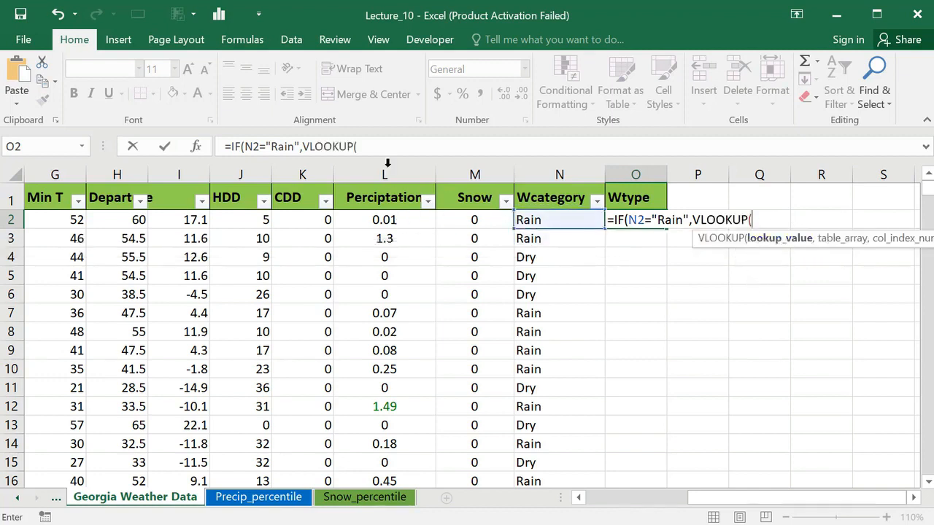
left_click(393, 220)
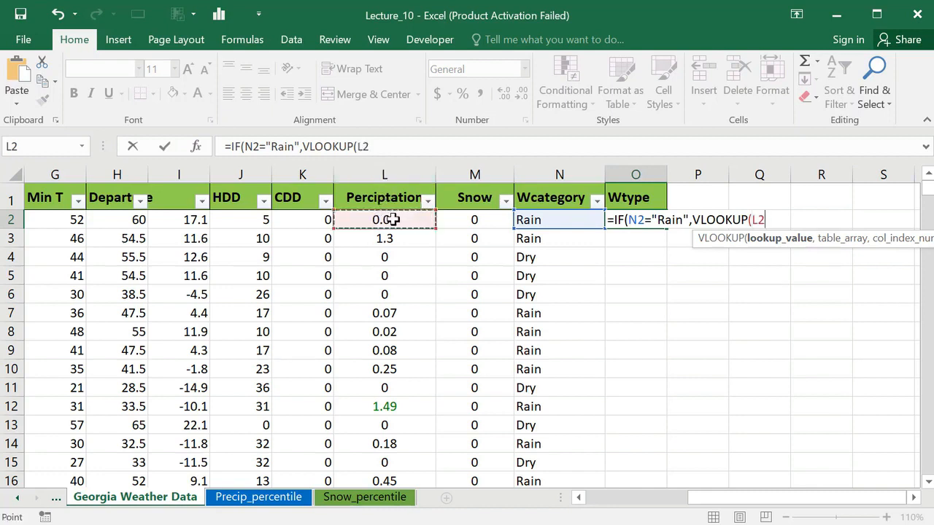
type(",")
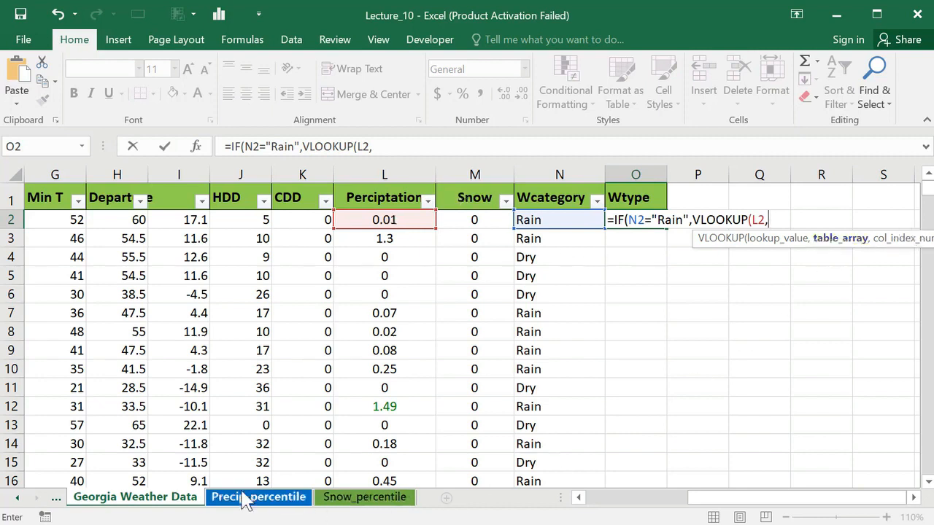
left_click(264, 504)
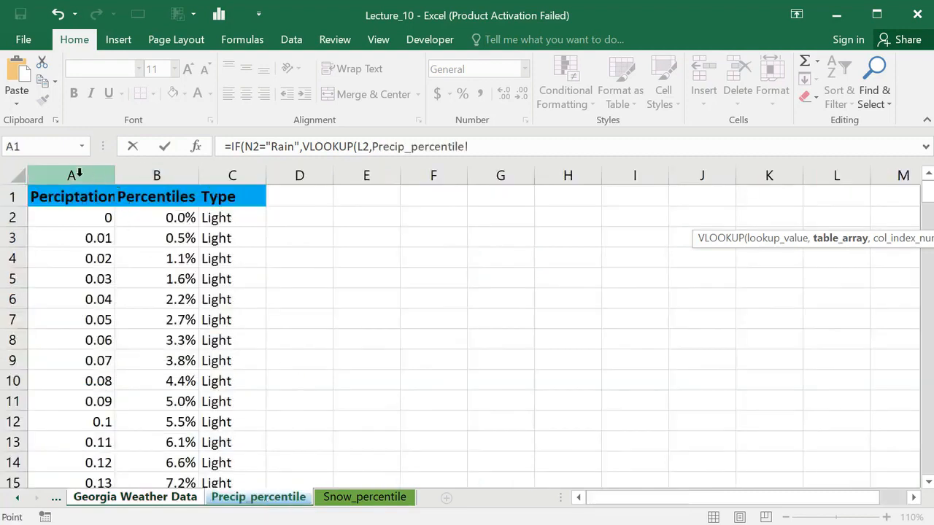
left_click_drag(58, 174, 225, 177)
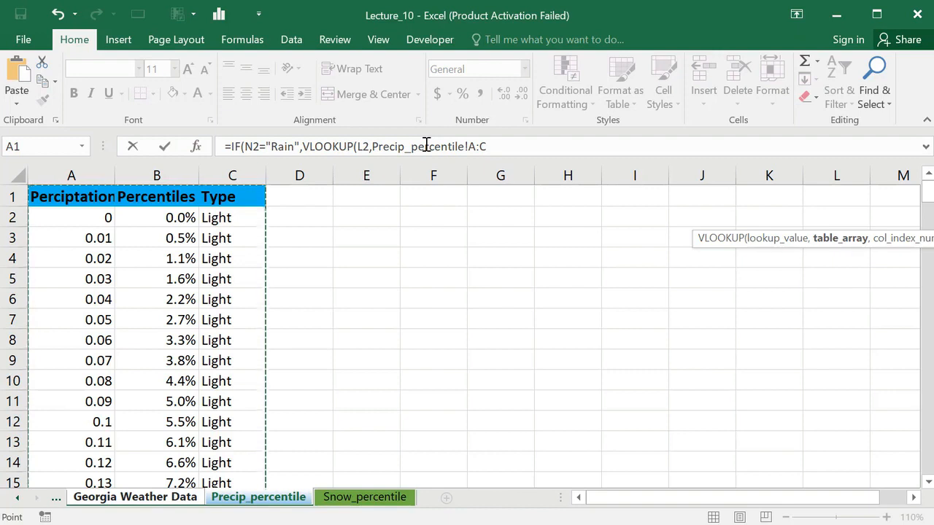
key("F4")
type(",")
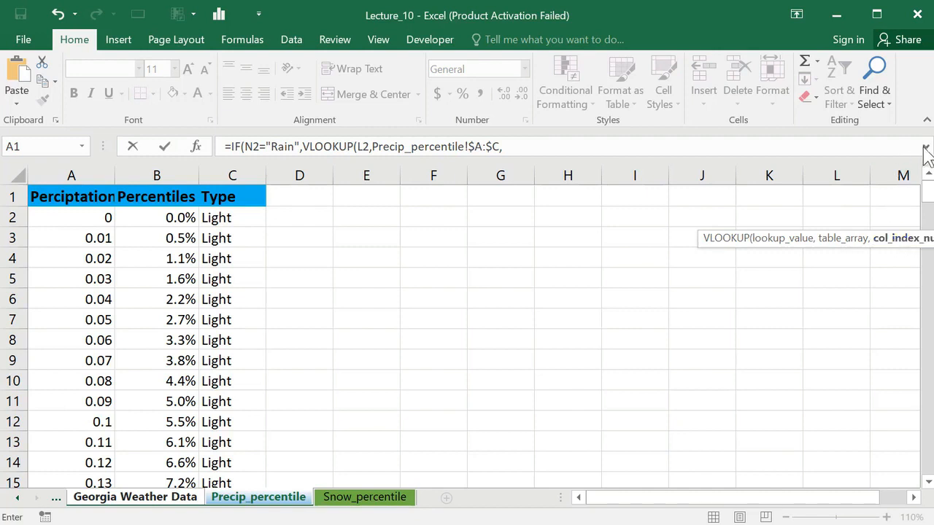
Step: Expand the formula bar and complete the VLOOKUP with column index 3 and 0 for an exact match
left_click(926, 149)
left_click(520, 149)
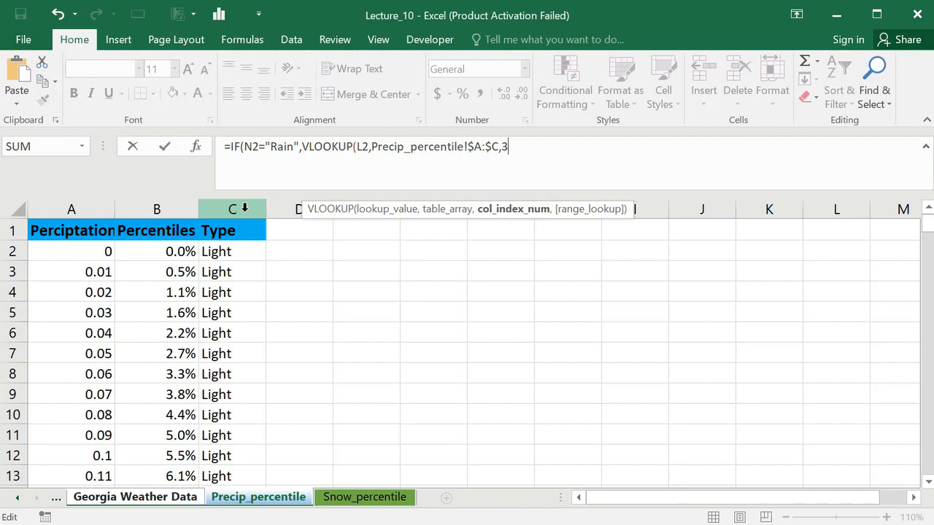
type(",")
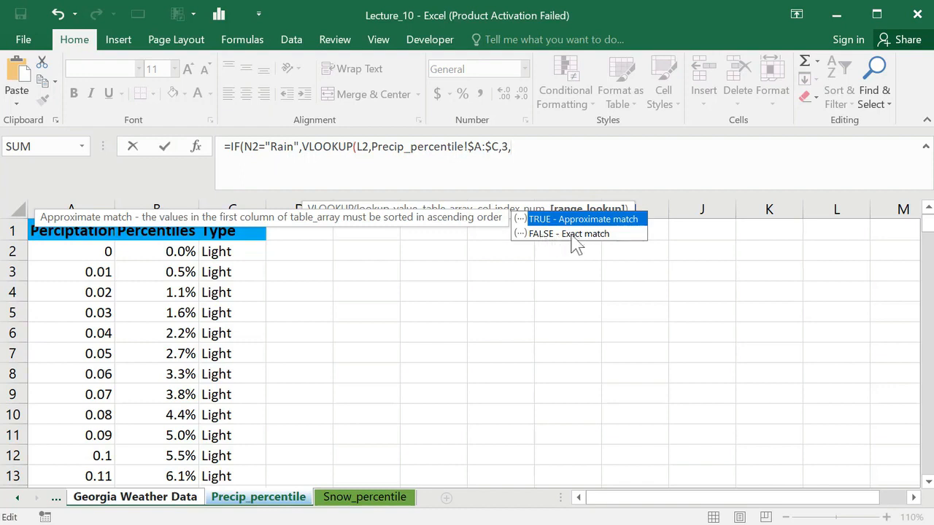
type("0)")
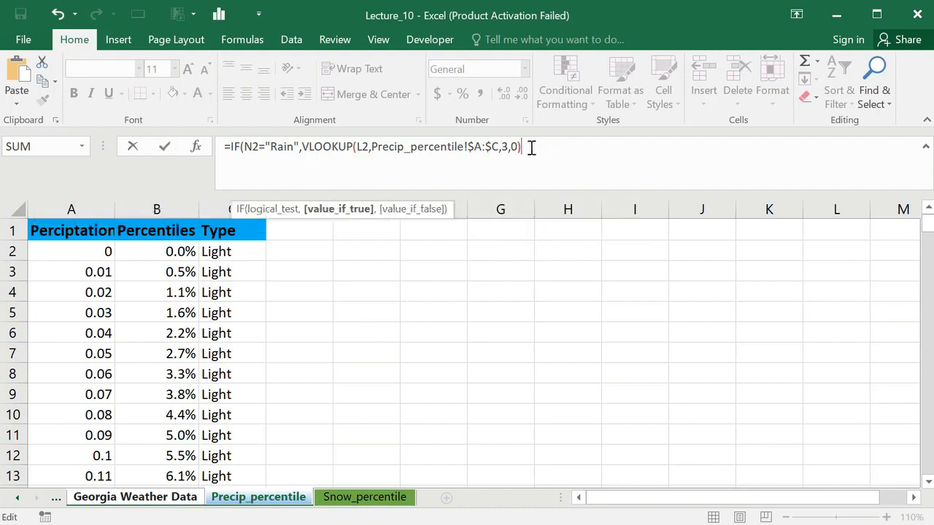
Step: Nest a second IF as the value if false, testing whether N2 on the Georgia Weather Data sheet equals "Snow"
type(",")
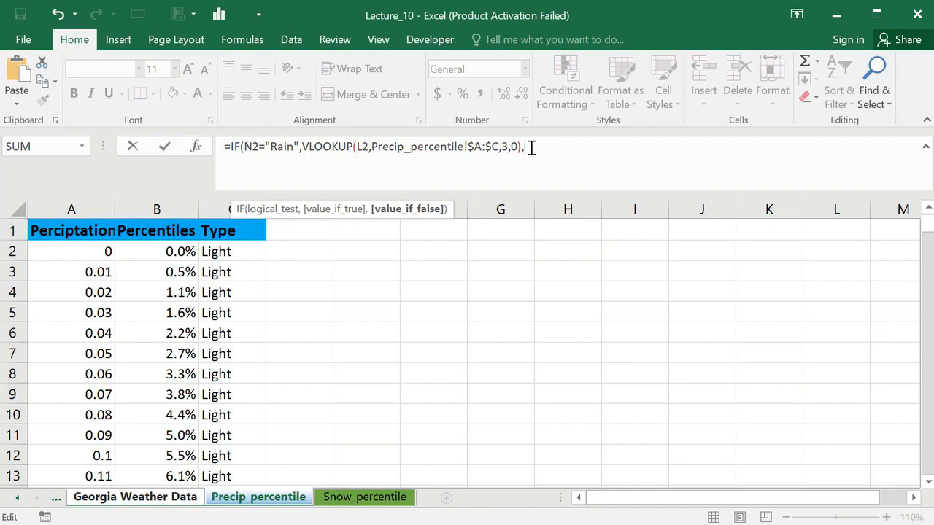
type("if")
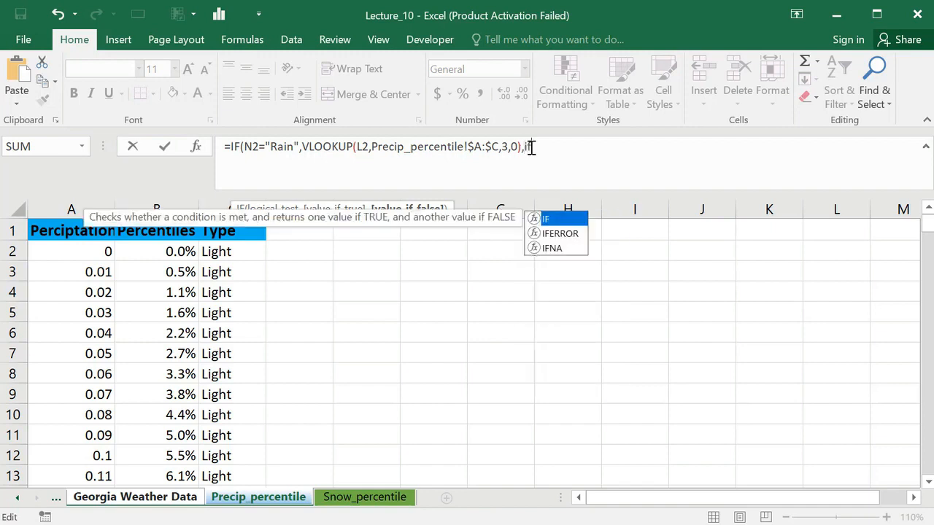
double_click(547, 219)
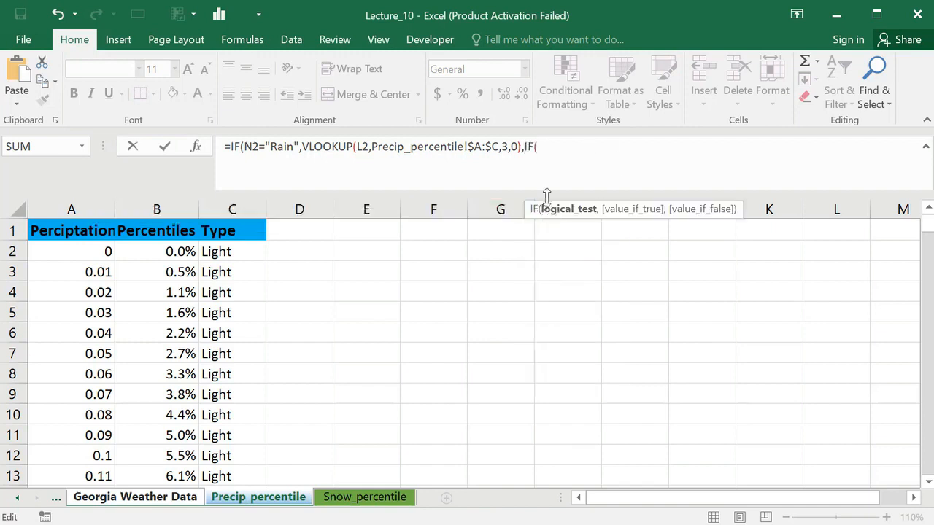
left_click(172, 502)
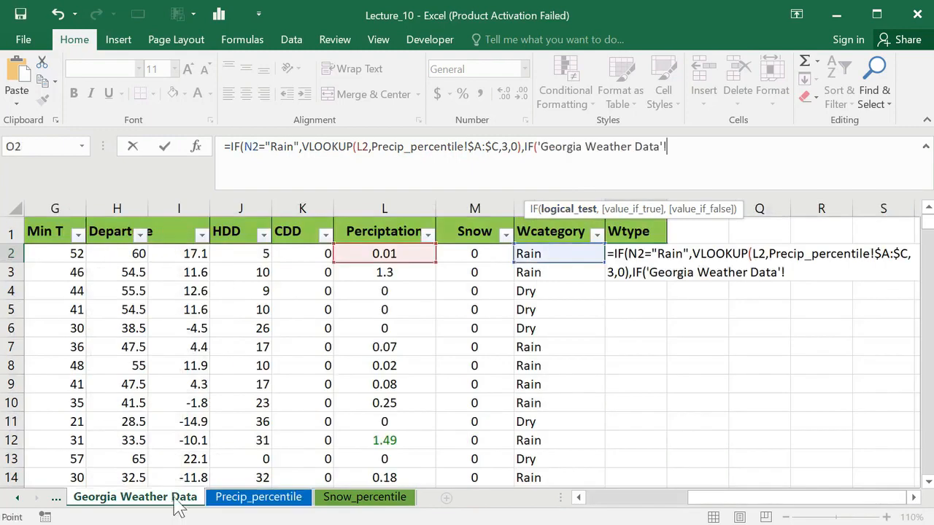
left_click(544, 253)
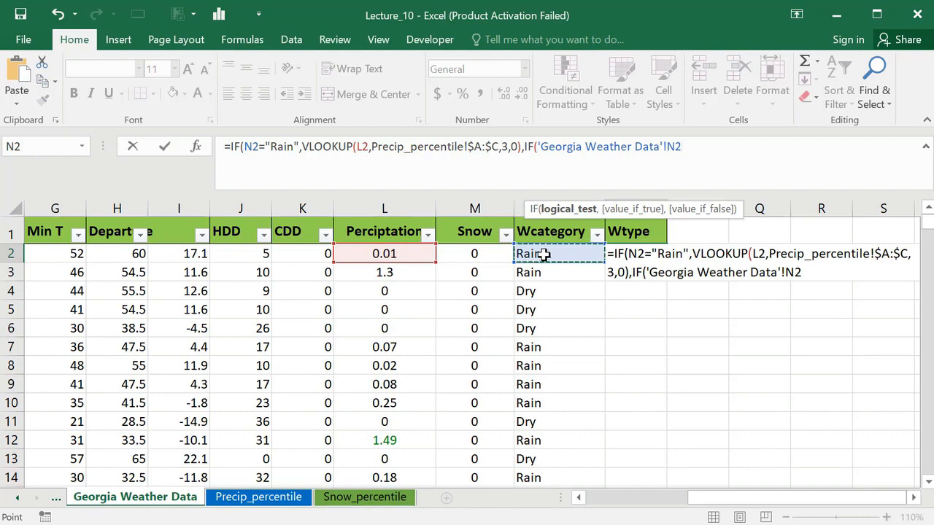
type("=\"Snow")
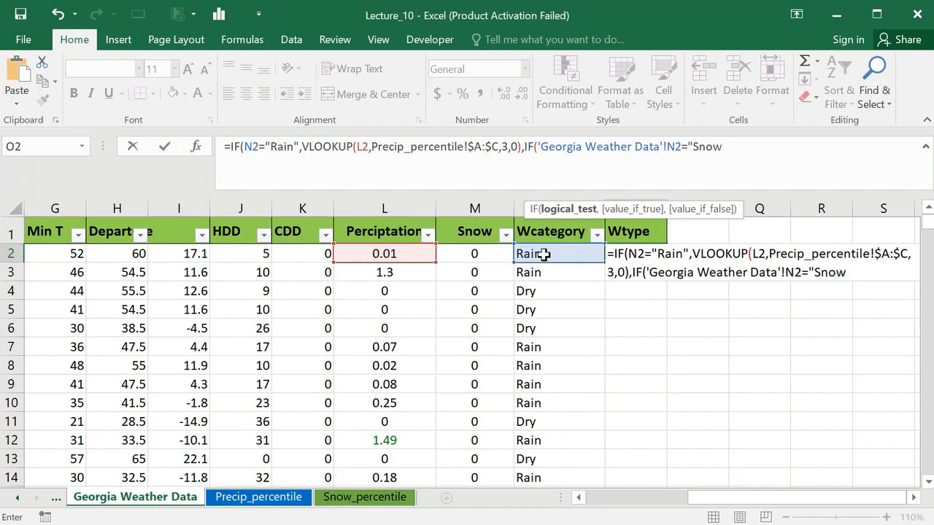
type("\",")
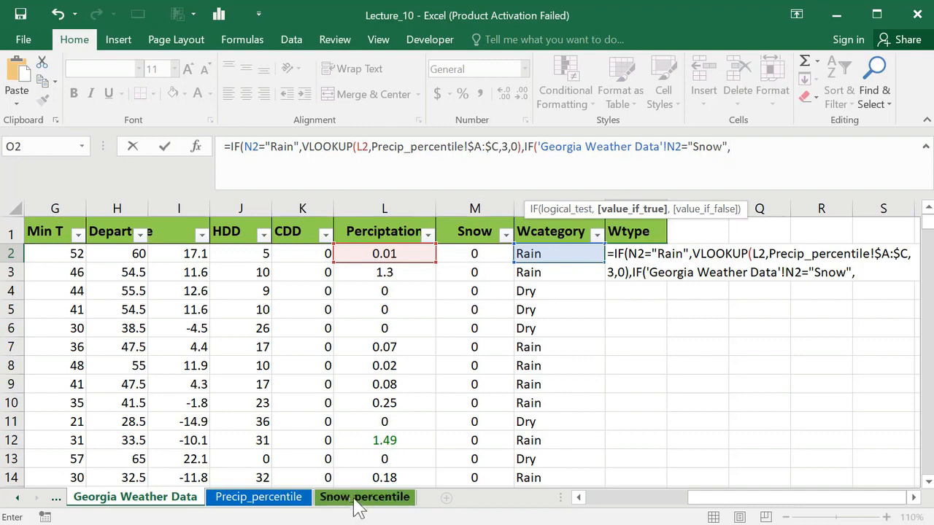
Step: Add a VLOOKUP as the second IF's value if true, with M2 on the Georgia Weather Data sheet as the lookup value
left_click(865, 271)
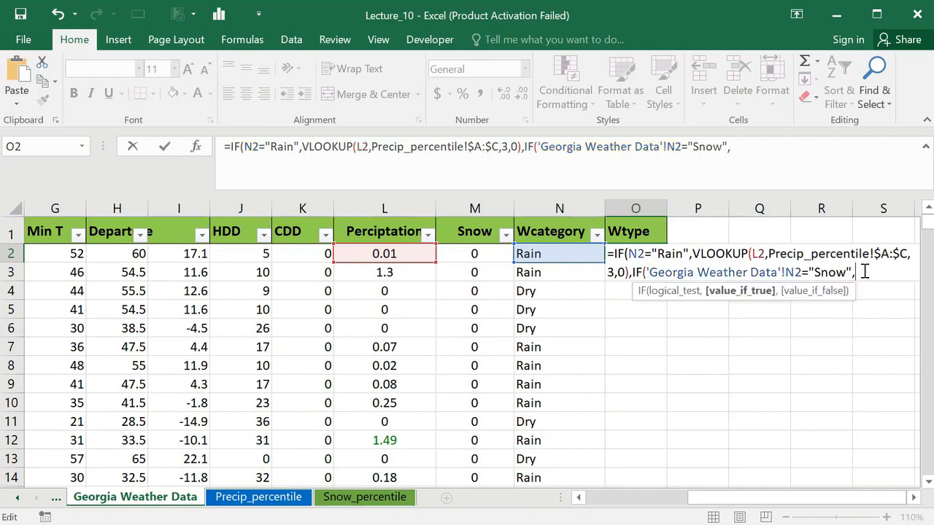
type("Vl")
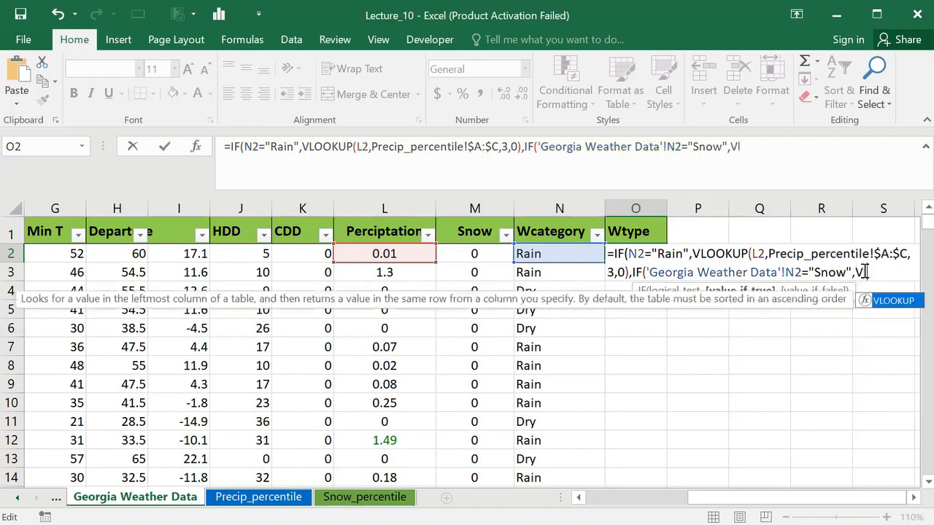
double_click(893, 300)
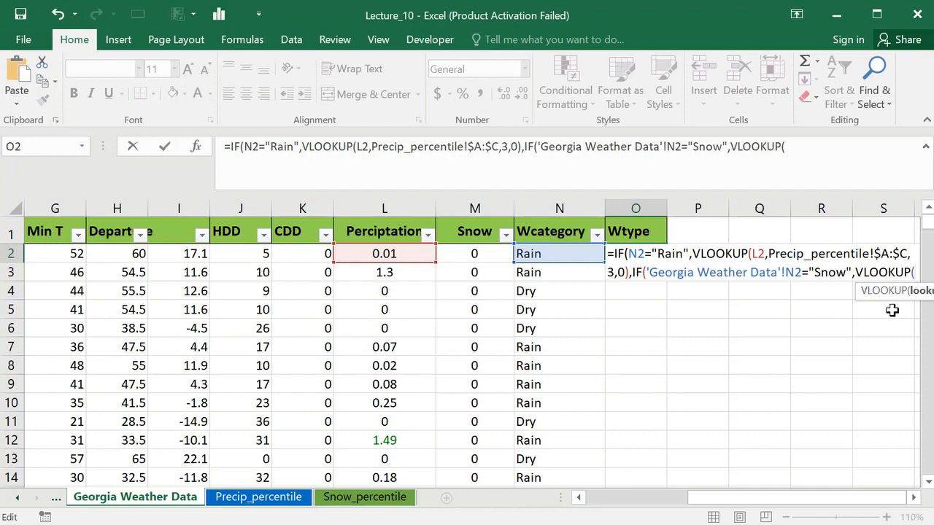
left_click(794, 147)
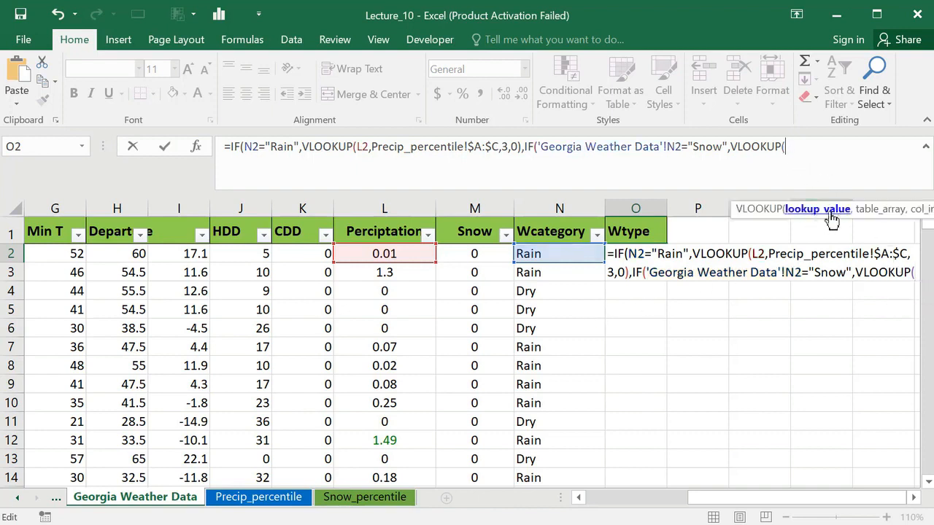
left_click(473, 254)
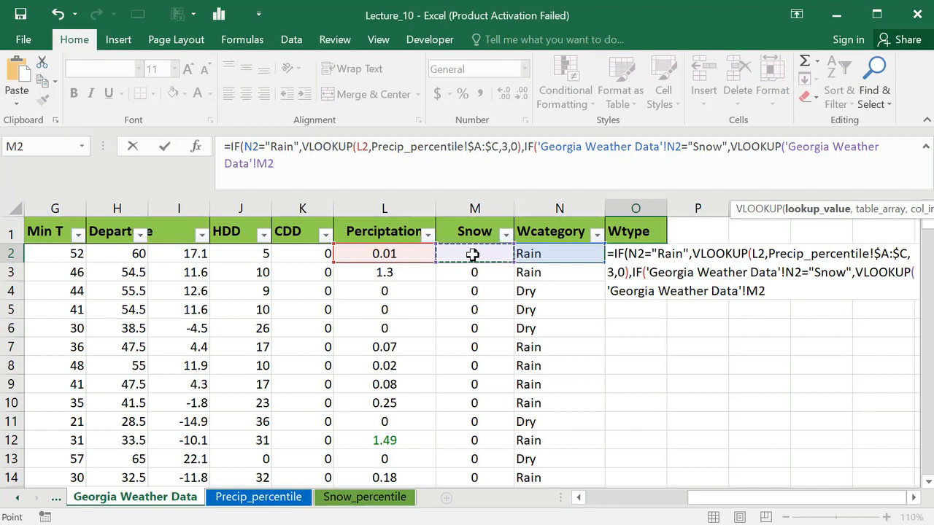
type(",")
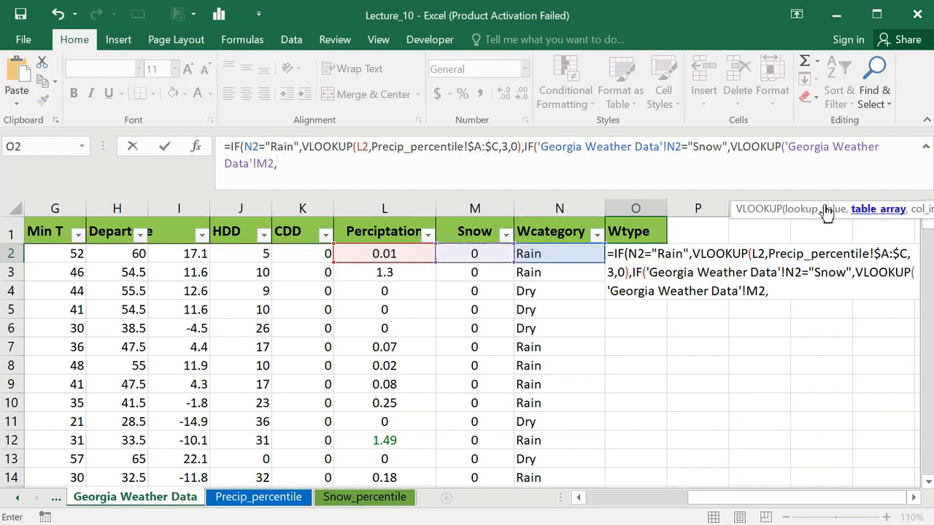
Step: Complete the VLOOKUP arguments with the absolute range Snow_percentile!$A:$C, column index 3 and FALSE for an exact match
left_click(358, 497)
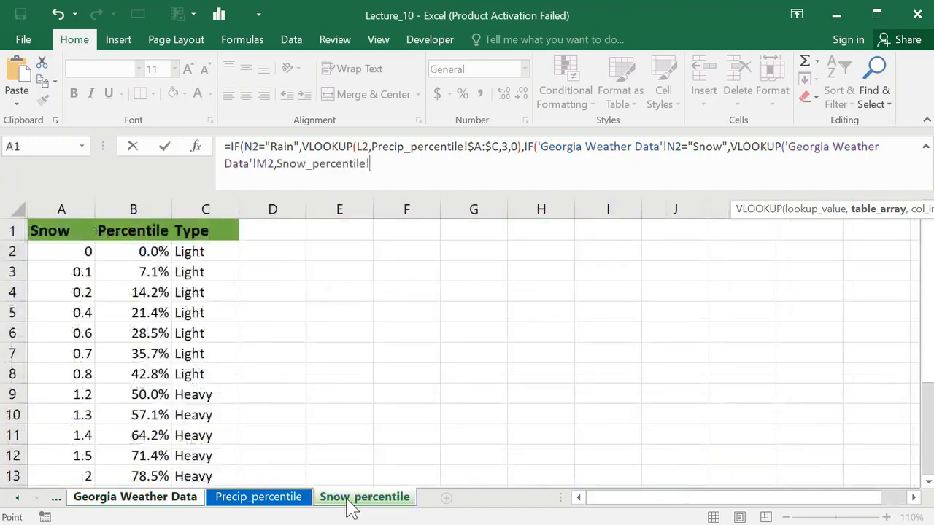
left_click(61, 209)
left_click_drag(58, 209, 198, 209)
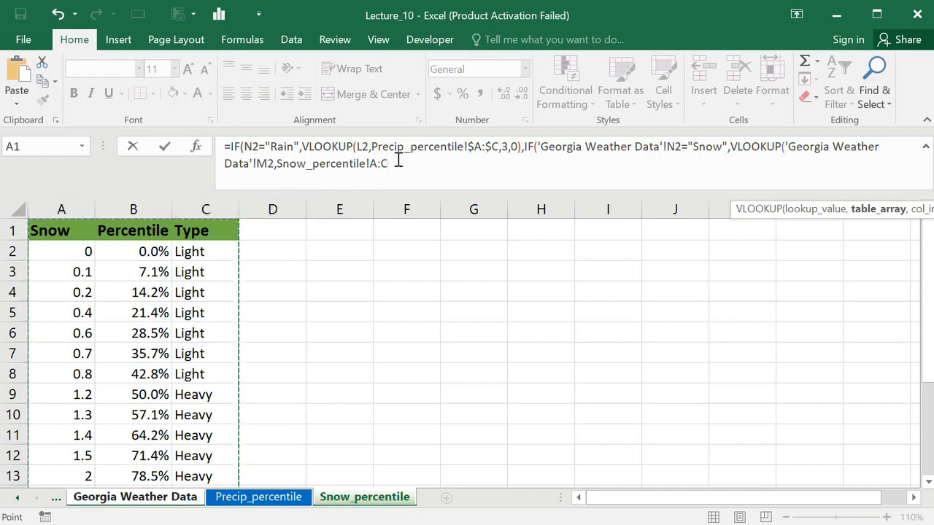
key("F4")
type(",3")
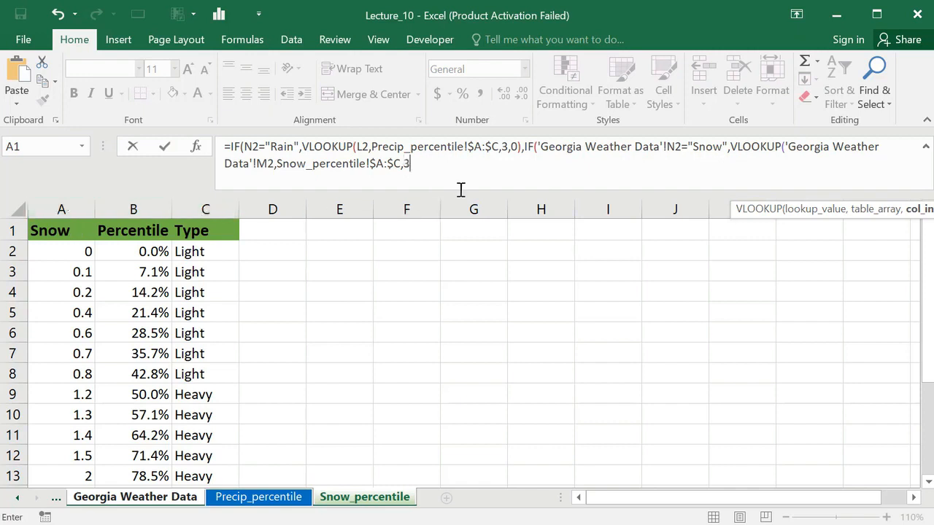
type(",")
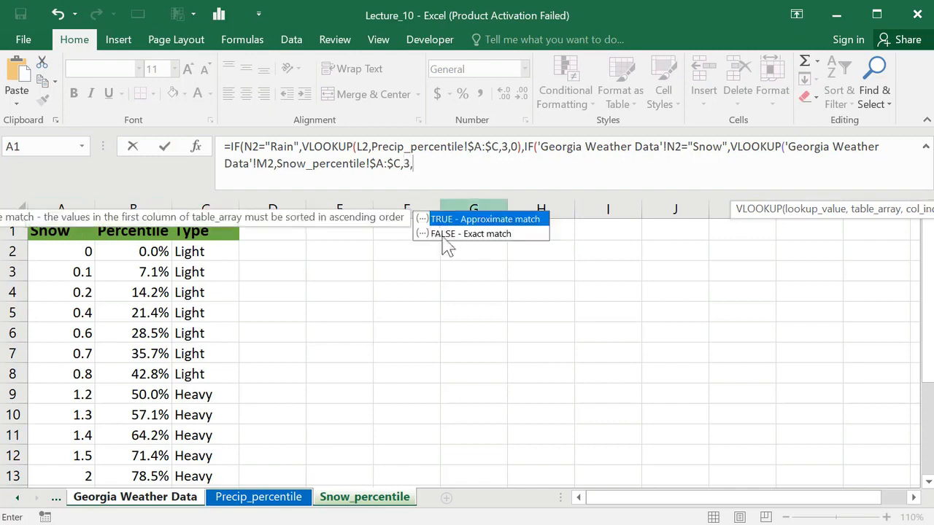
double_click(442, 234)
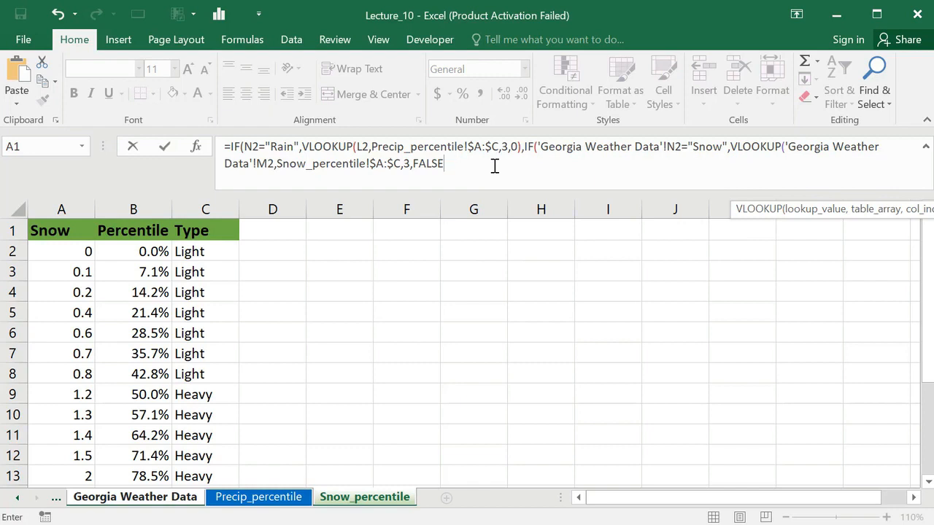
Step: Close the VLOOKUP, set "Dry" as the final value if false, then enter the formula in O2 and review it
type("),\"Dry")
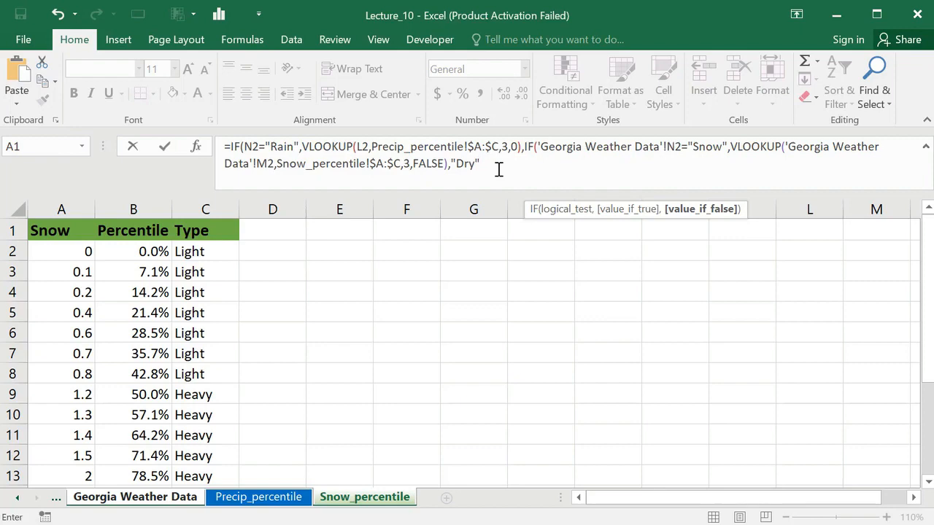
type(")")
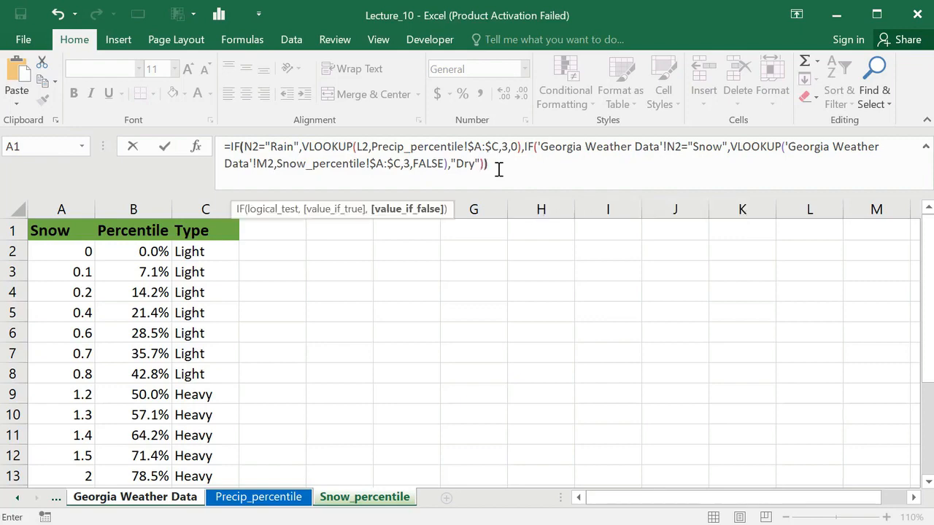
key("Return")
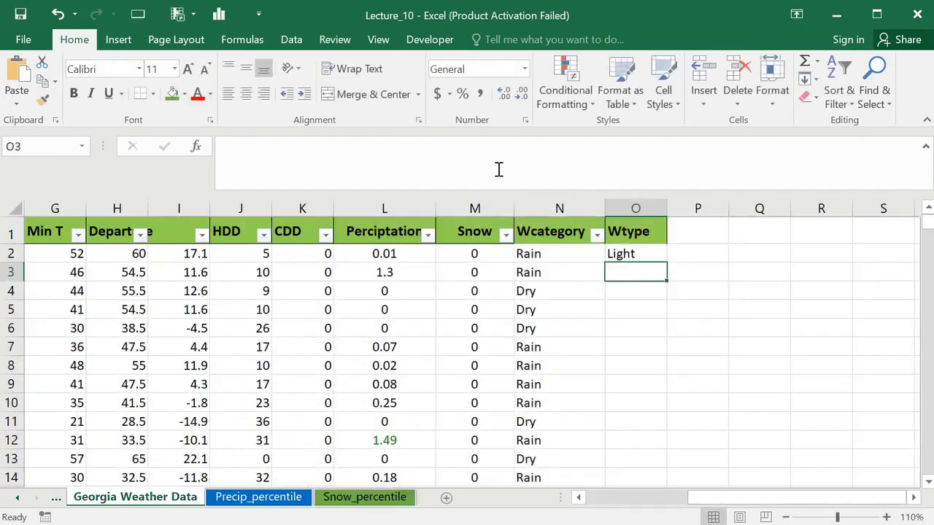
left_click(635, 252)
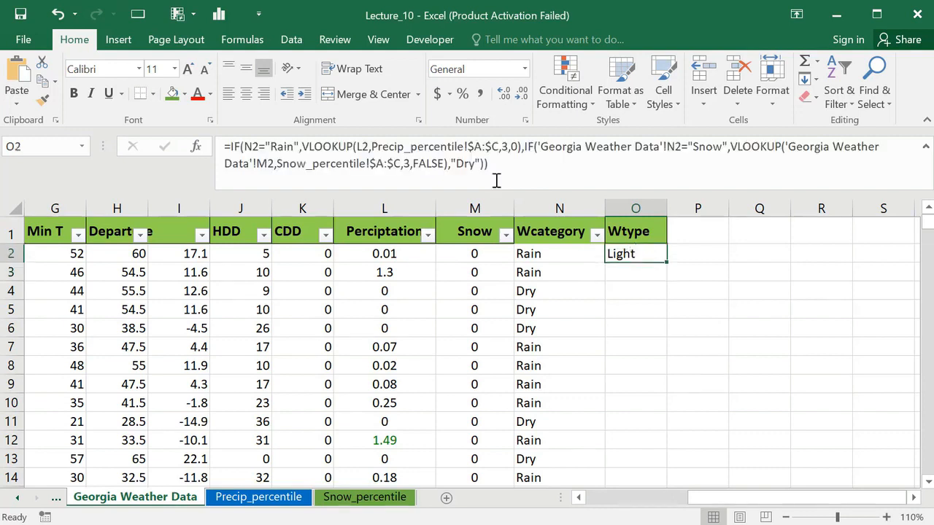
left_click_drag(518, 169, 203, 148)
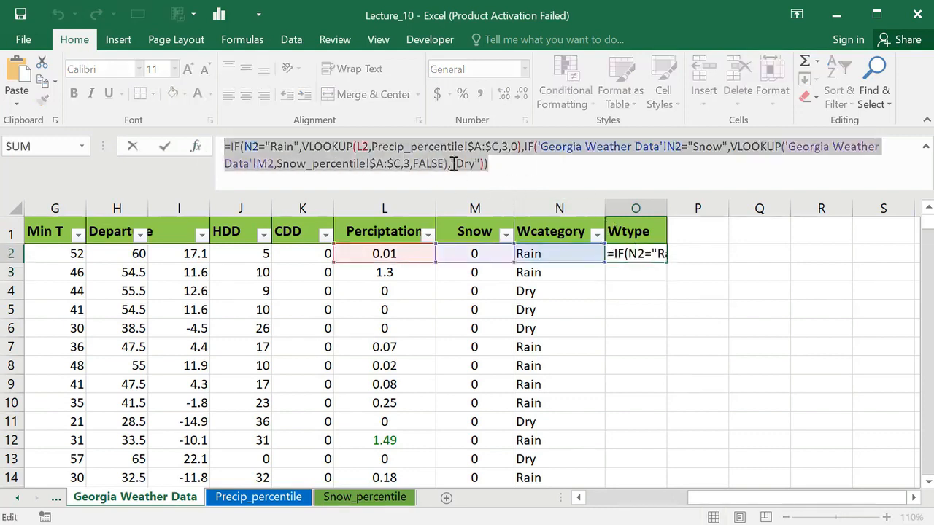
left_click(516, 168)
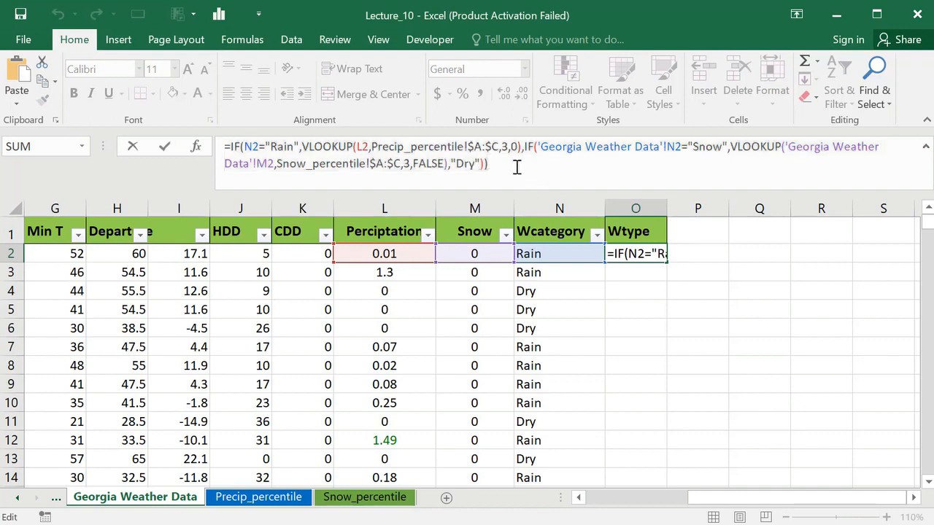
key("Return")
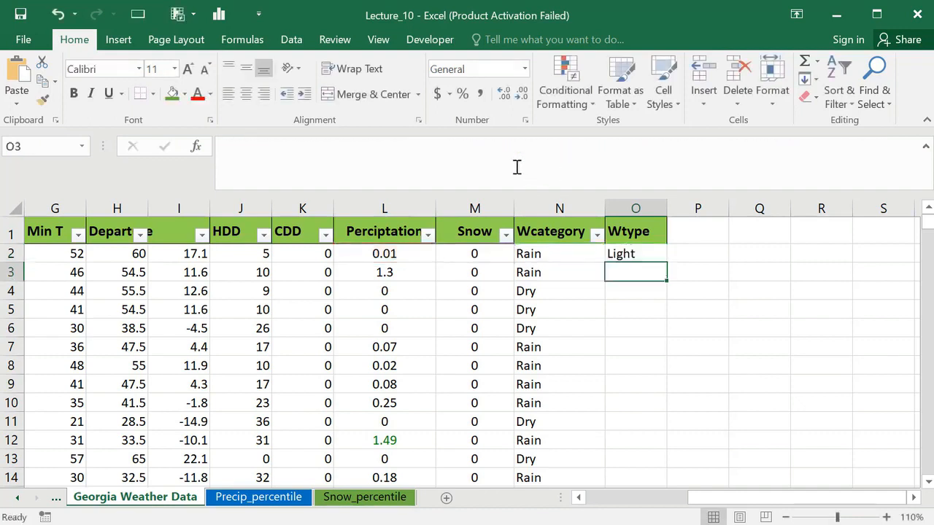
Step: Fill the O2 formula down the whole Wtype column and check the filled rows
left_click(640, 249)
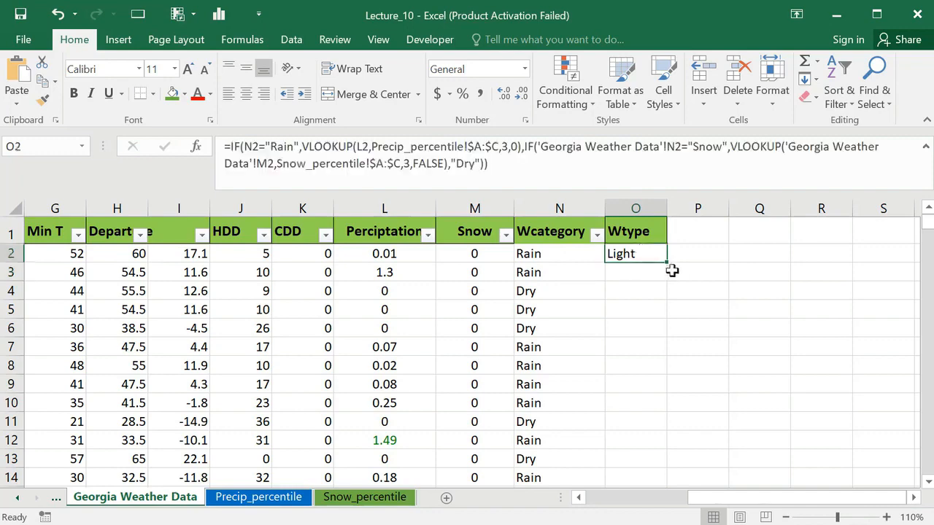
double_click(666, 262)
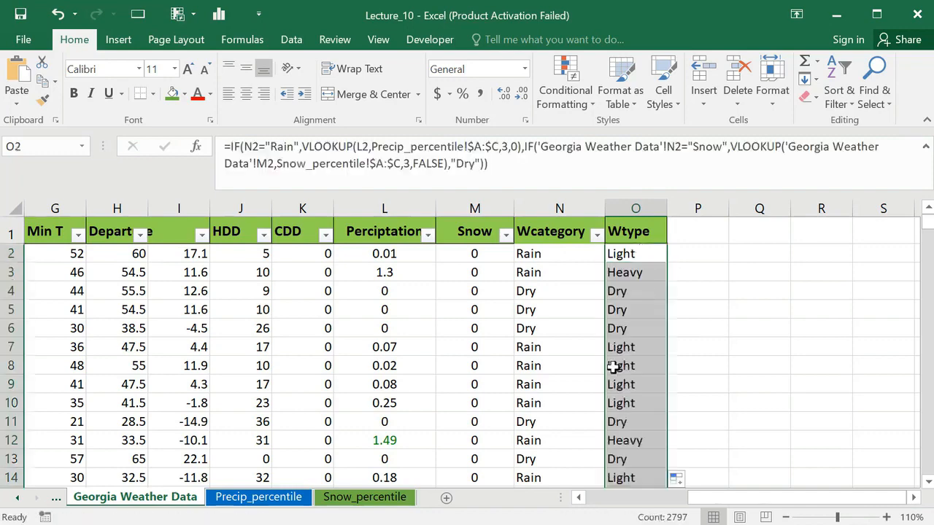
scroll(612, 368, "down", 20)
scroll(613, 368, "down", 20)
scroll(612, 361, "up", 20)
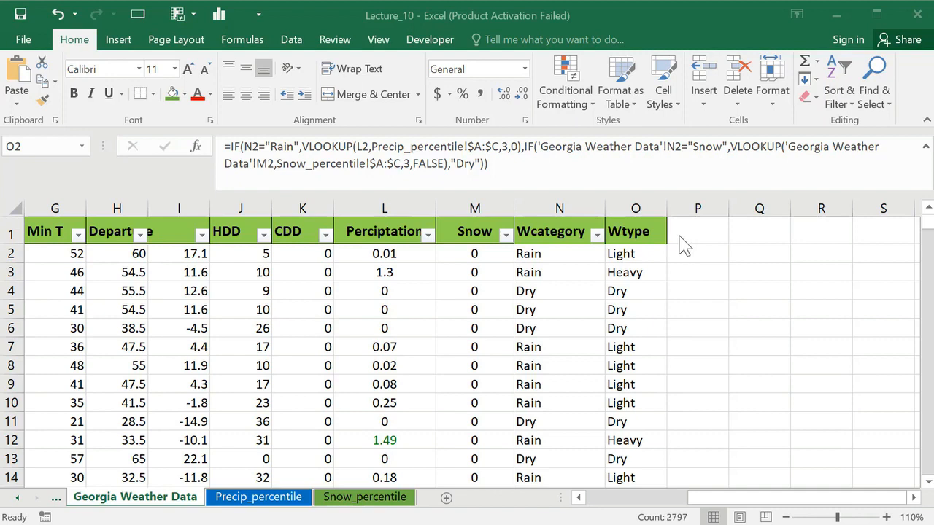
key("ctrl+v")
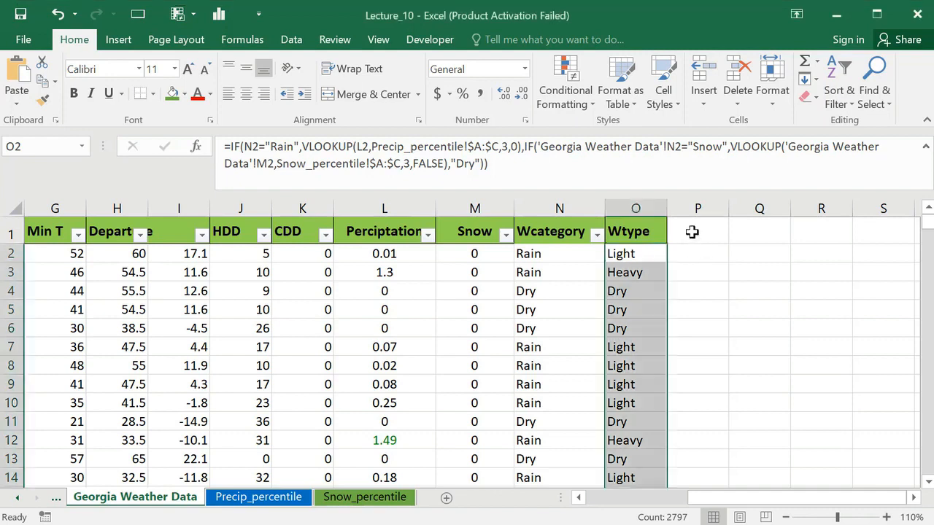
Step: Enter the header "Wlable" in P1 and begin a formula in P2
left_click(691, 232)
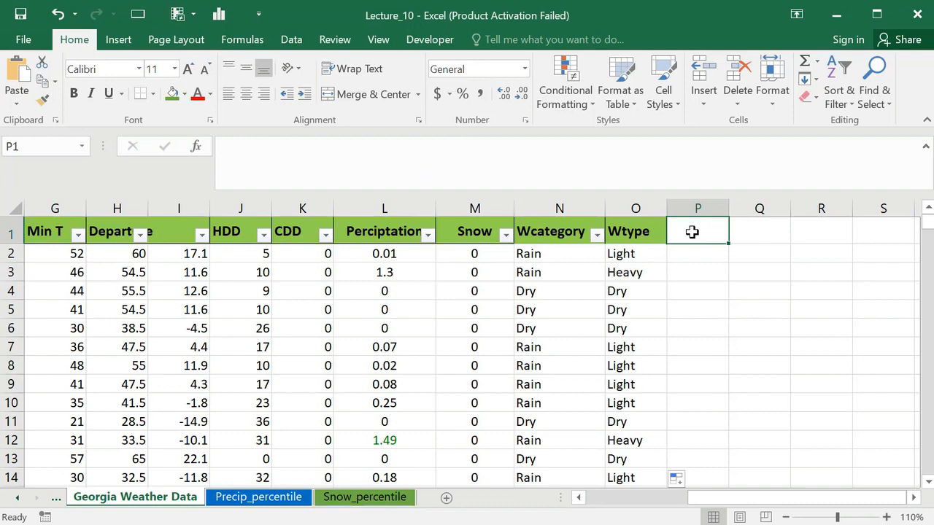
type("Wlable")
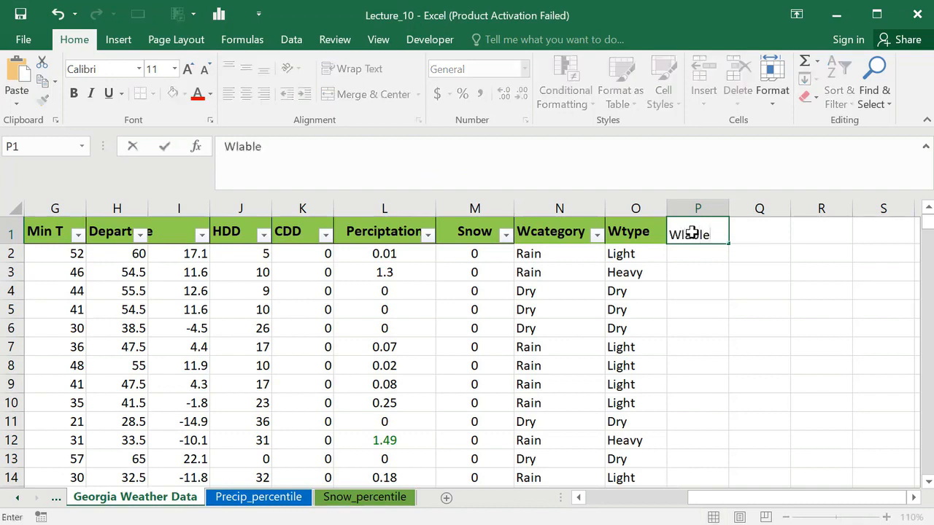
key("Return")
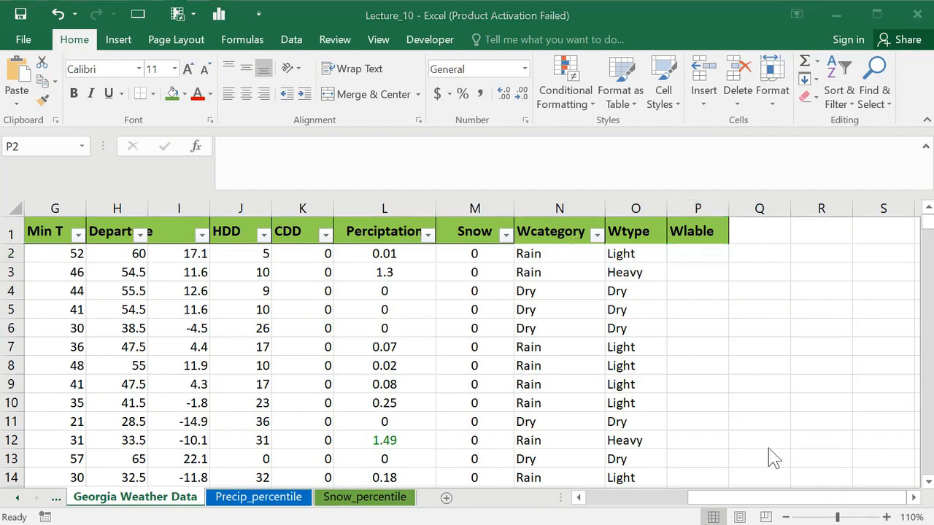
left_click(687, 254)
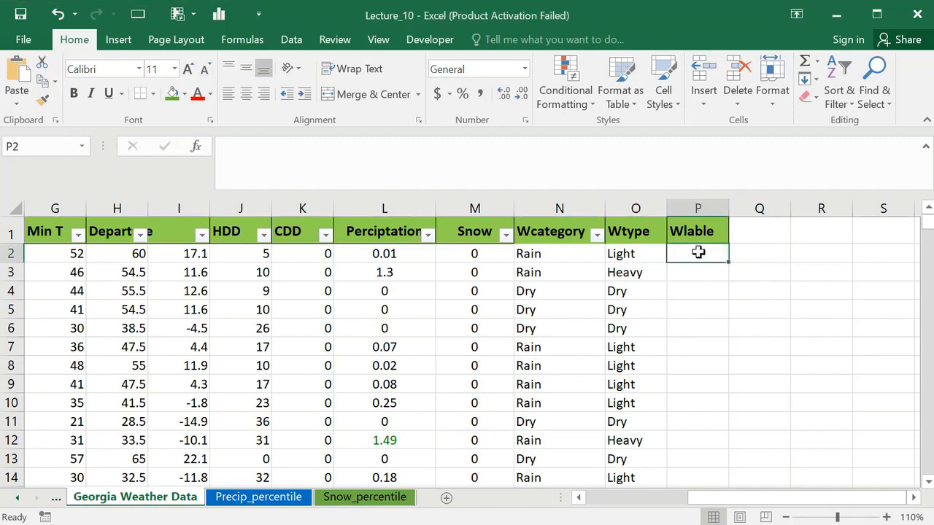
type("=")
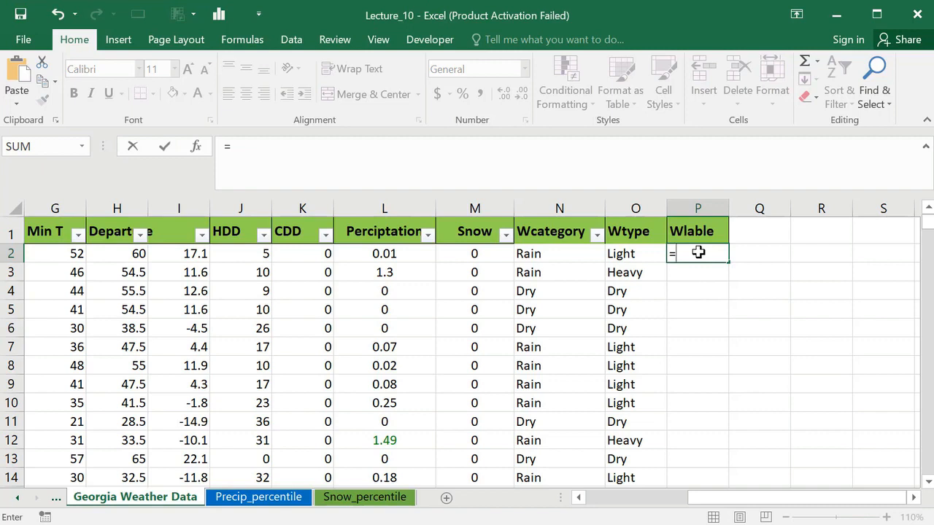
type("if")
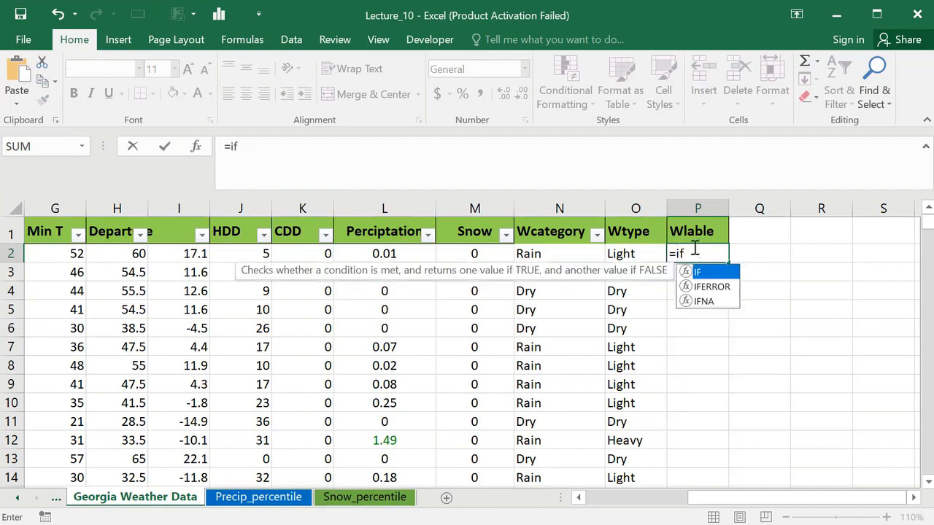
double_click(698, 273)
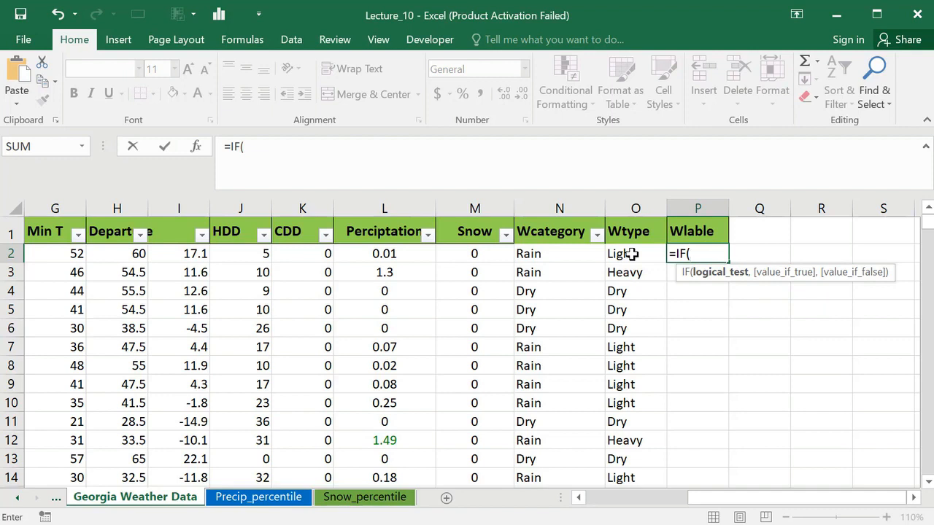
key("BackSpace")
key("BackSpace")
key("BackSpace")
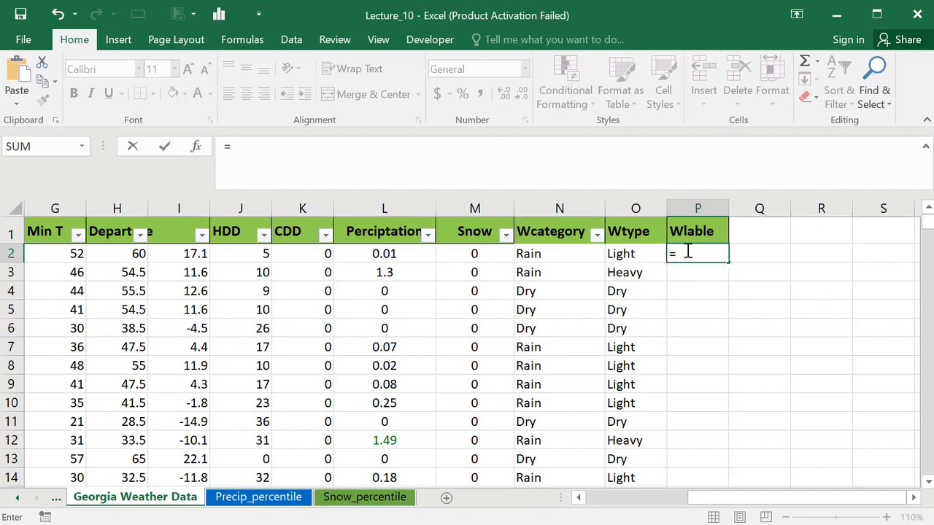
Step: Insert an IF function in the P2 formula with the logical test N2="Dry"
type("if")
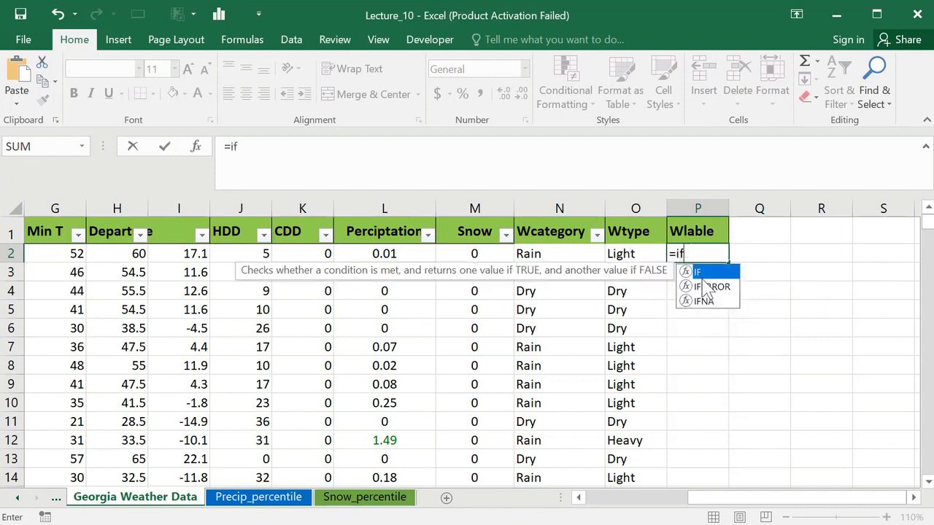
double_click(702, 273)
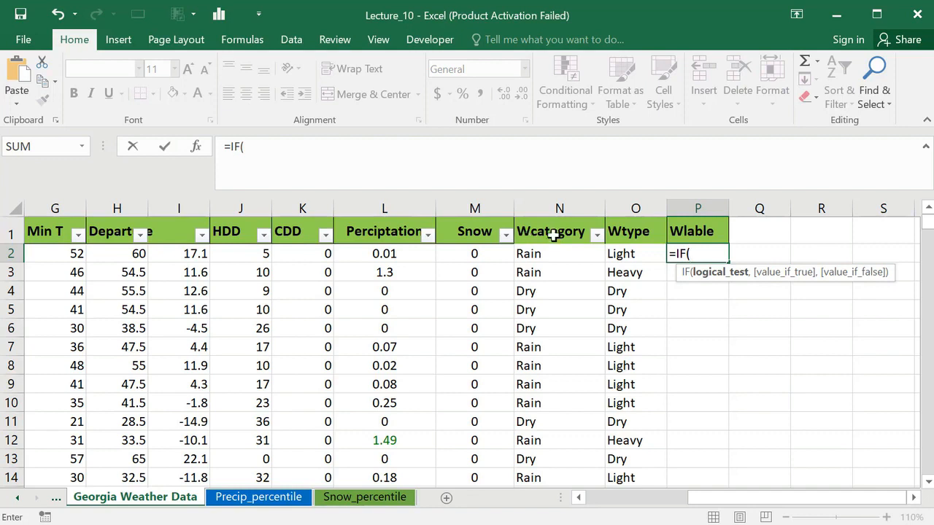
left_click(540, 255)
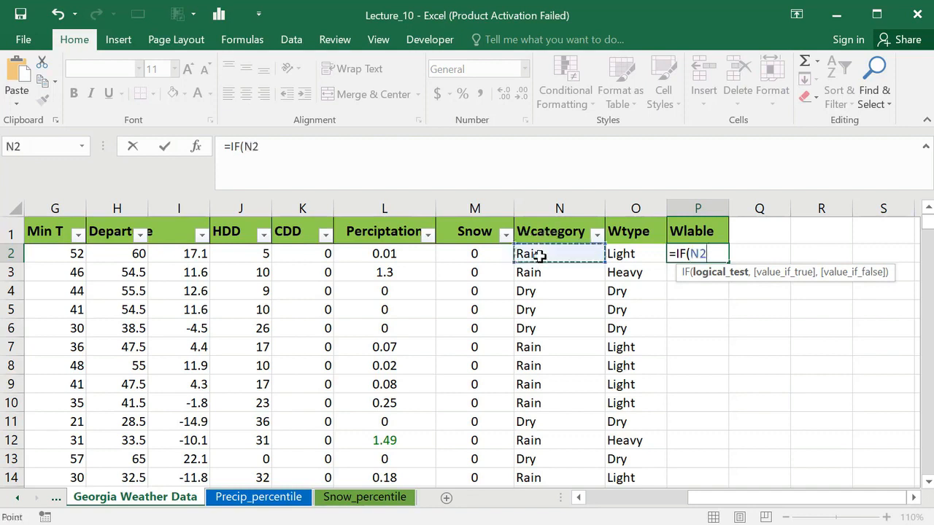
type("=")
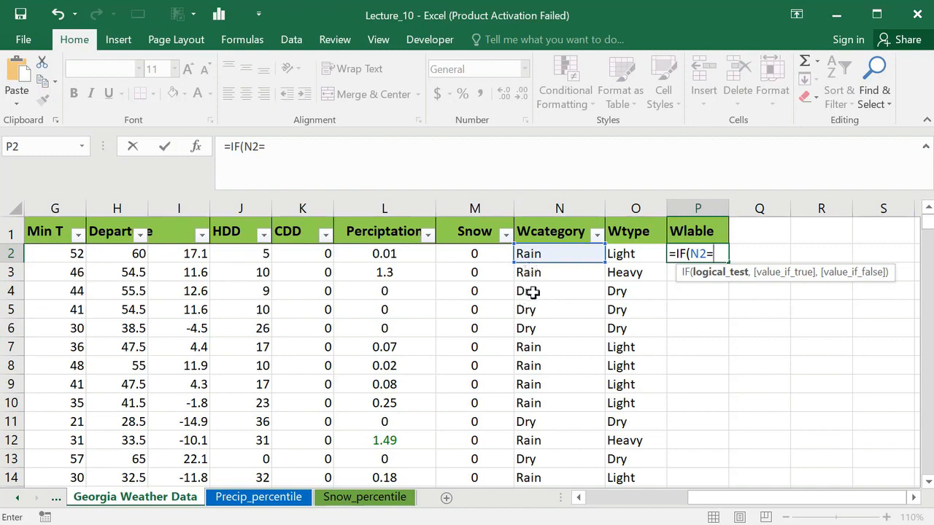
type("\"Dry\",")
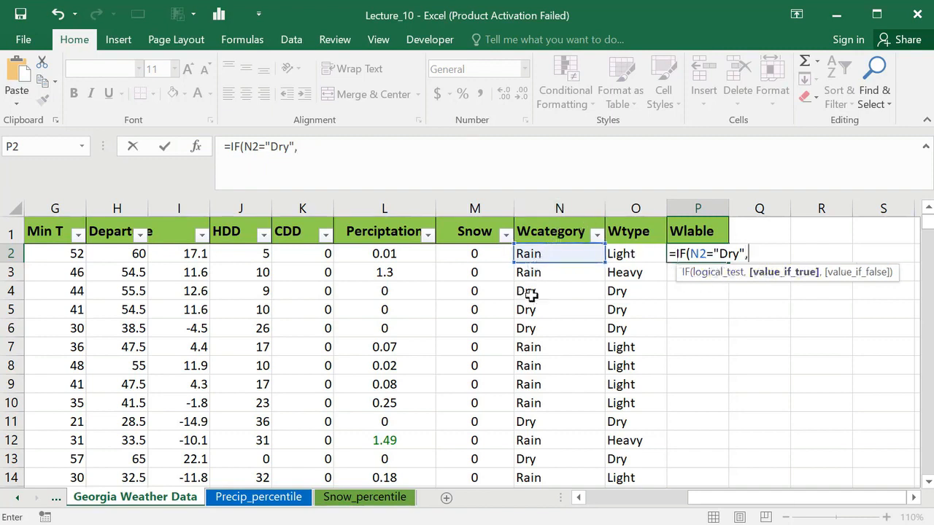
Step: Complete the P2 formula with N2 as the value if true and O2&""&N2 as the value if false
left_click(549, 254)
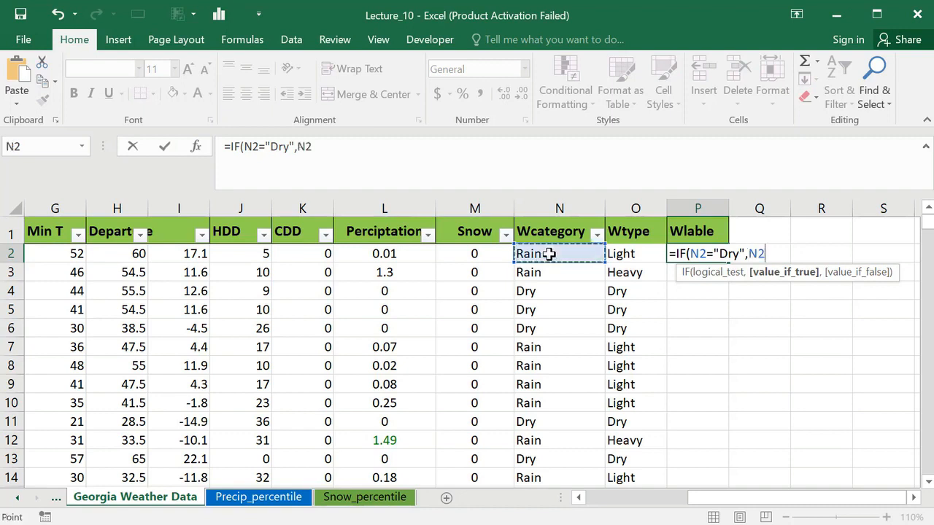
type(",")
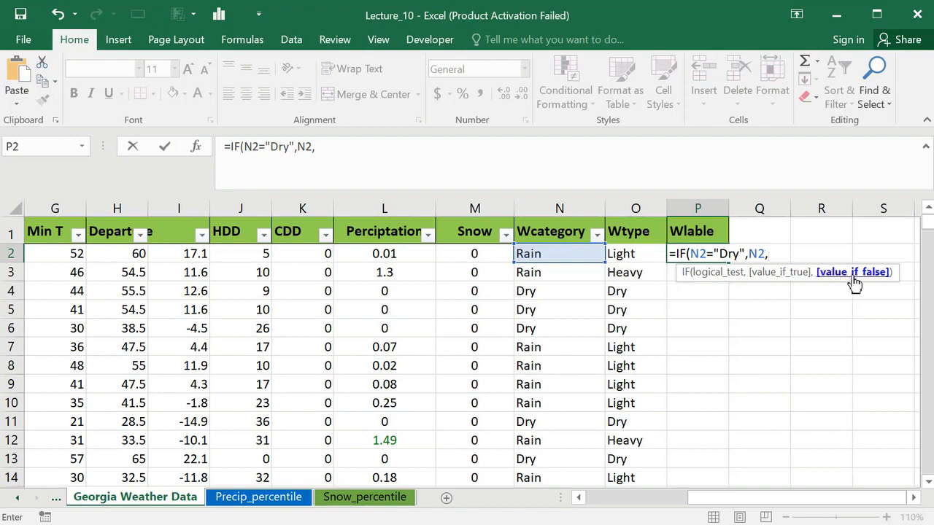
left_click(631, 254)
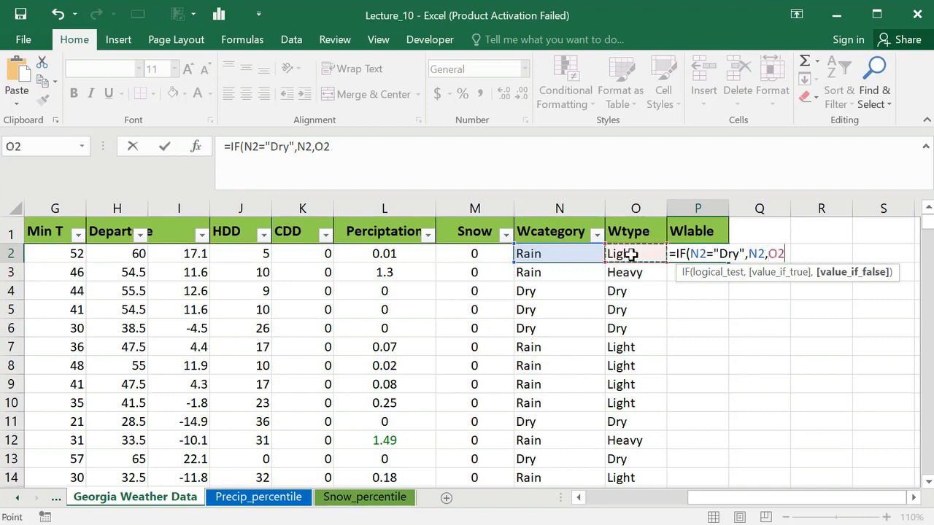
type("&\"\"&")
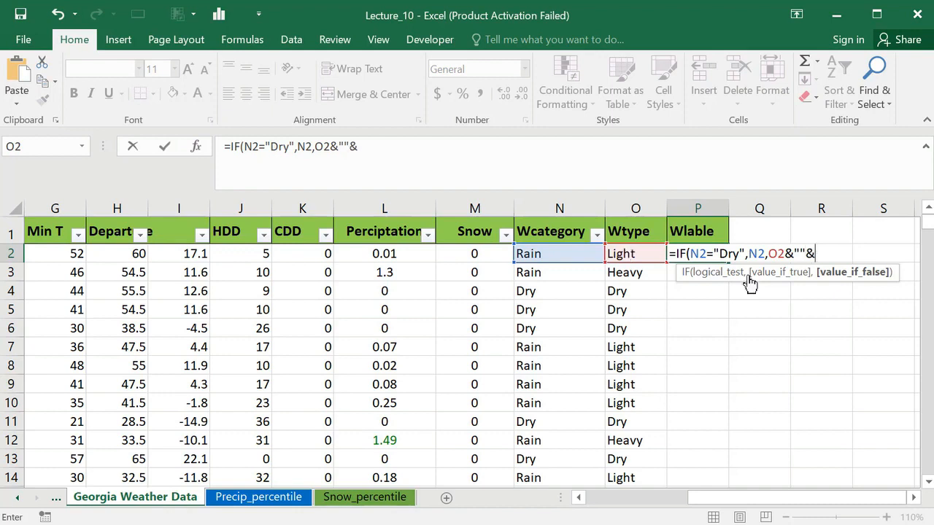
left_click(543, 253)
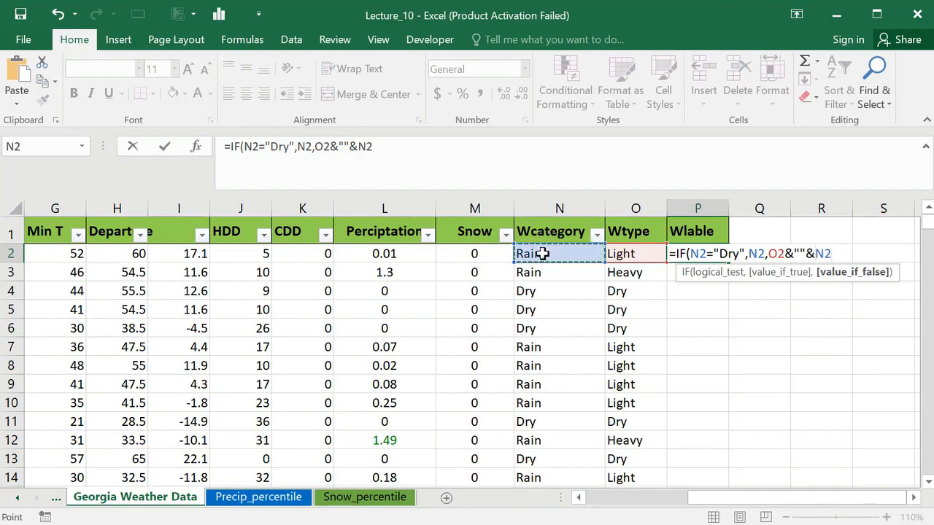
type(")")
key("Return")
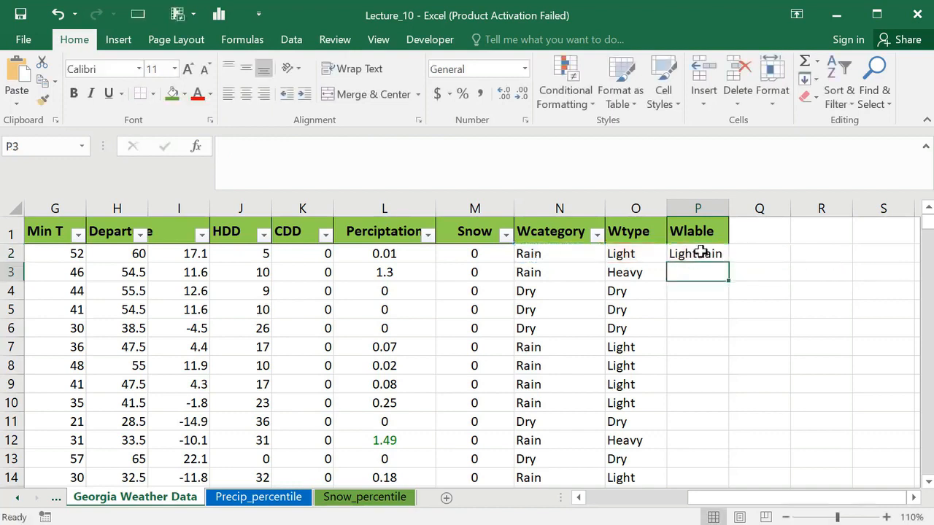
Step: Add a space between the empty quotation marks in the P2 formula and fill it down the whole Wlable column
left_click(700, 252)
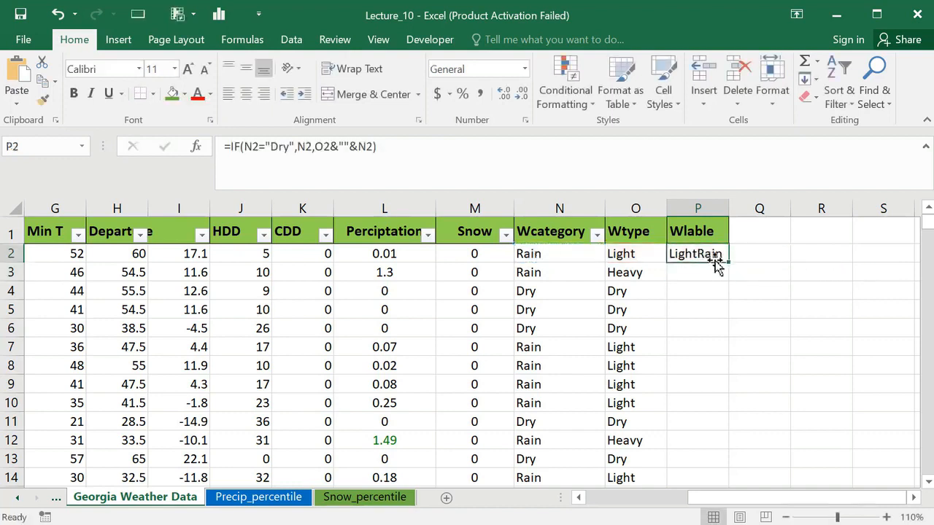
left_click(345, 148)
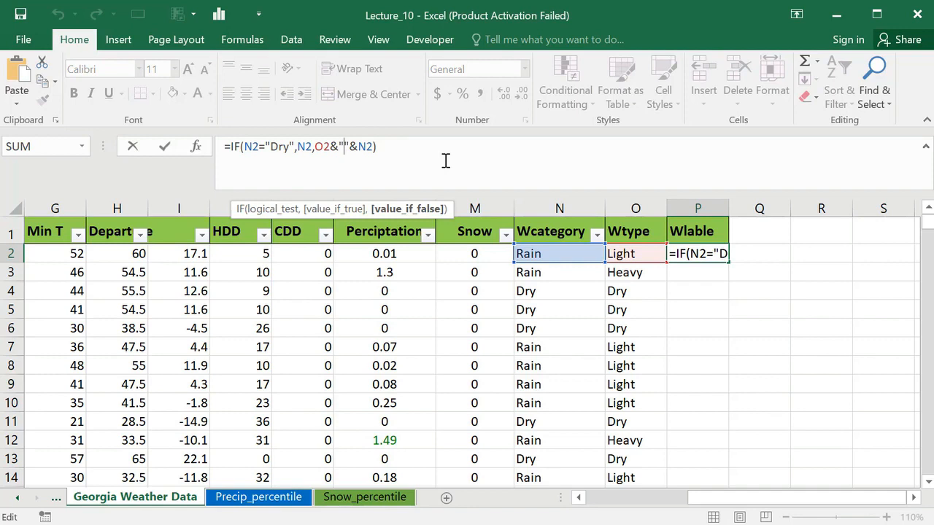
key("Return")
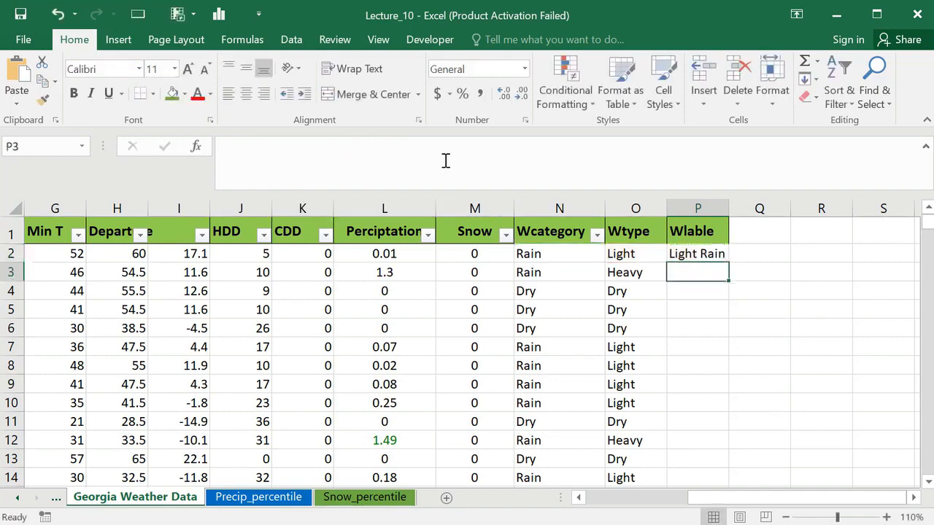
left_click(695, 252)
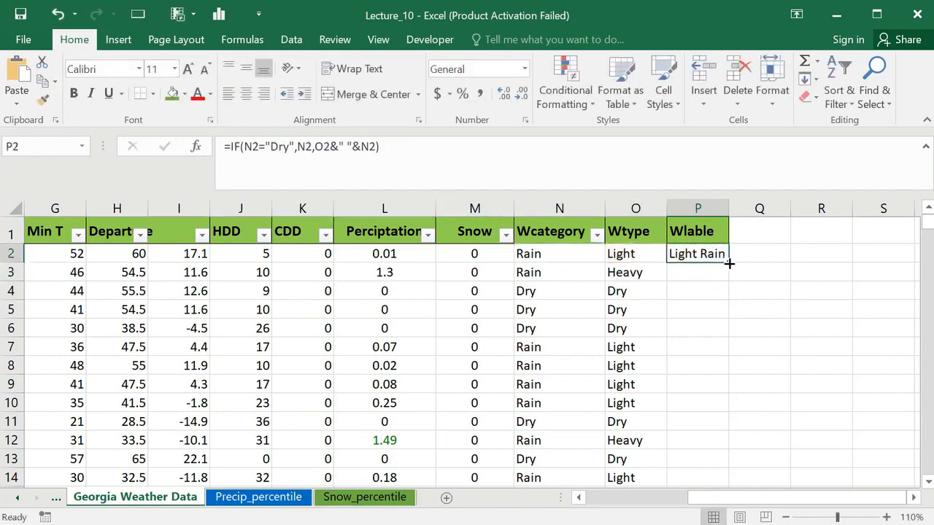
double_click(728, 263)
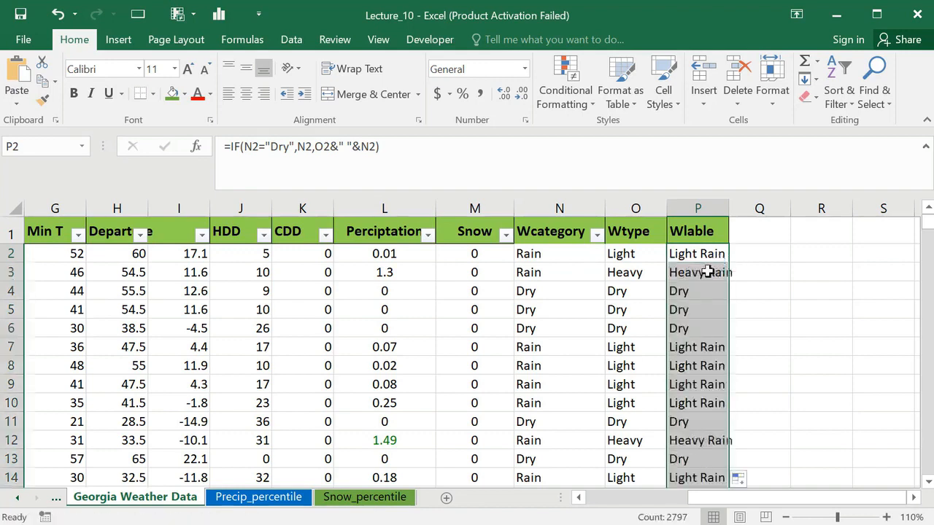
Step: Check the filled Wlable column, comparing the labels and formulas of several dry, light rain and heavy rain rows
left_click(704, 293)
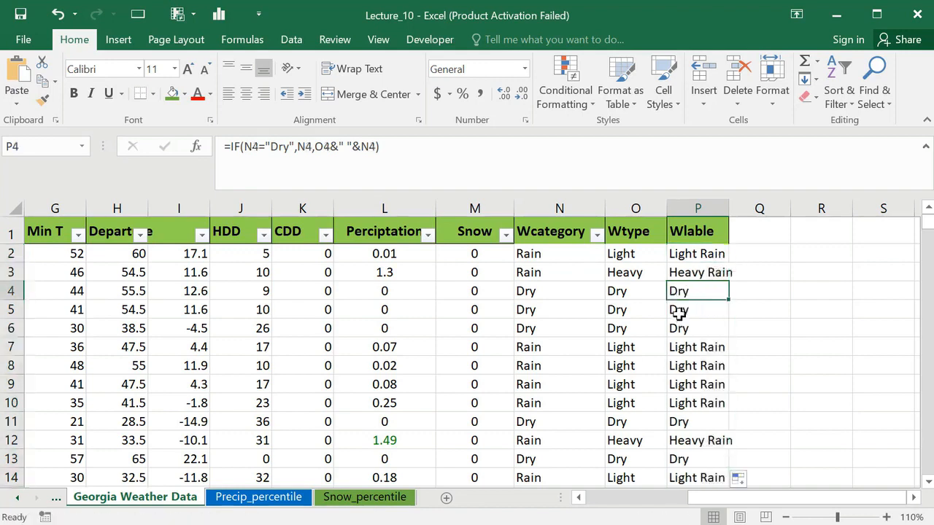
left_click(679, 312)
left_click(682, 327)
left_click(702, 361)
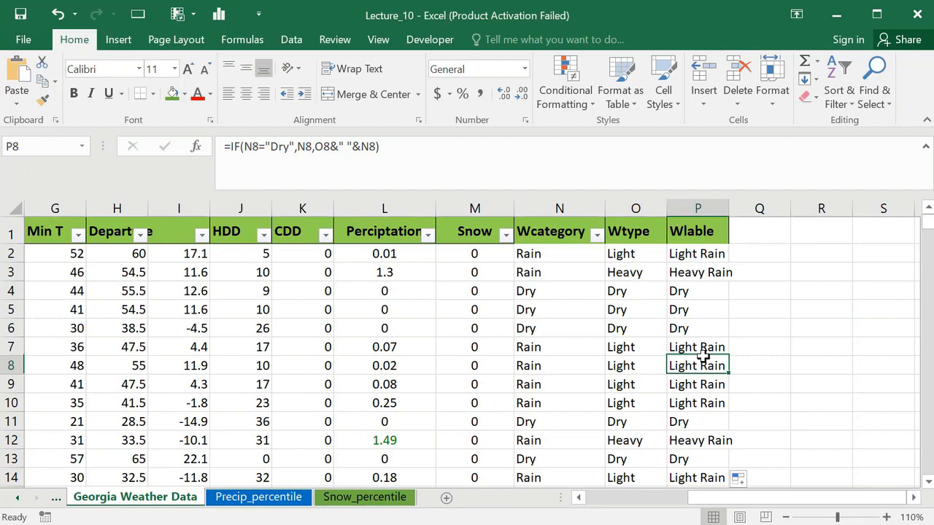
left_click(702, 441)
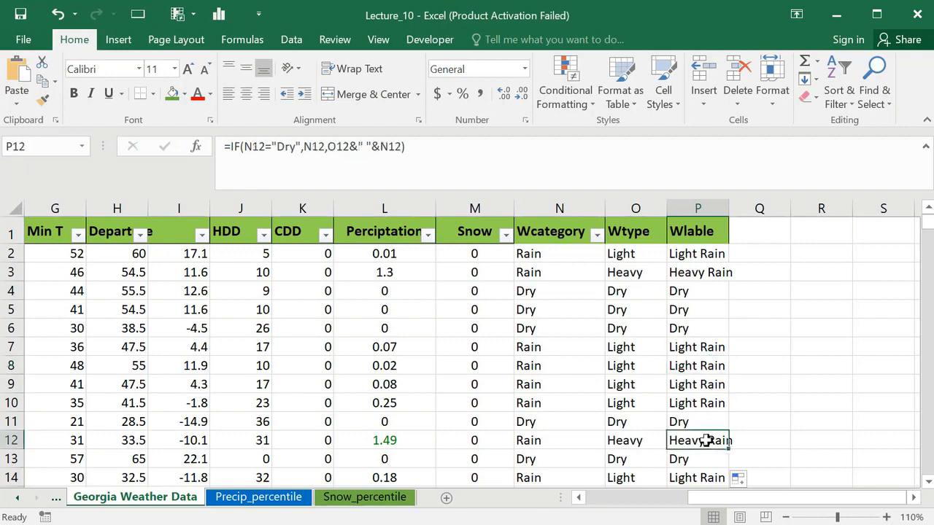
scroll(715, 372, "down", 20)
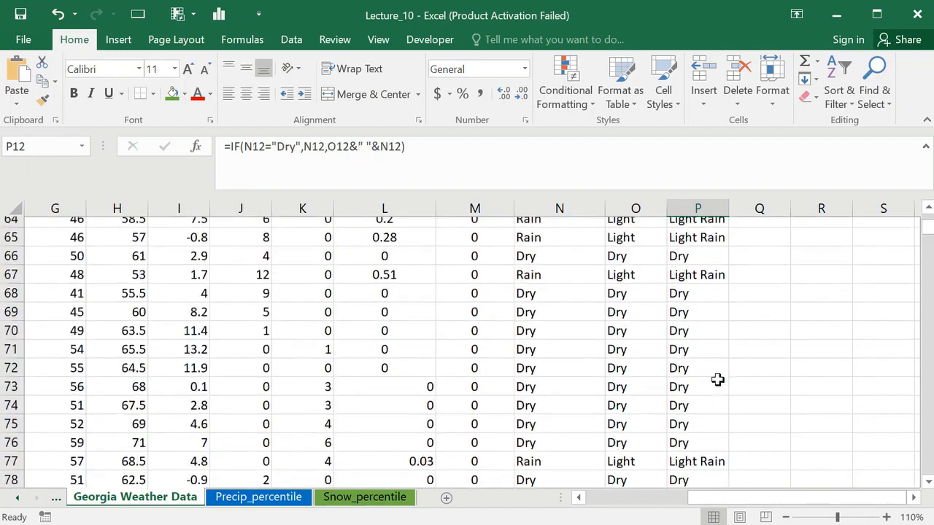
scroll(713, 385, "up", 20)
scroll(712, 384, "up", 20)
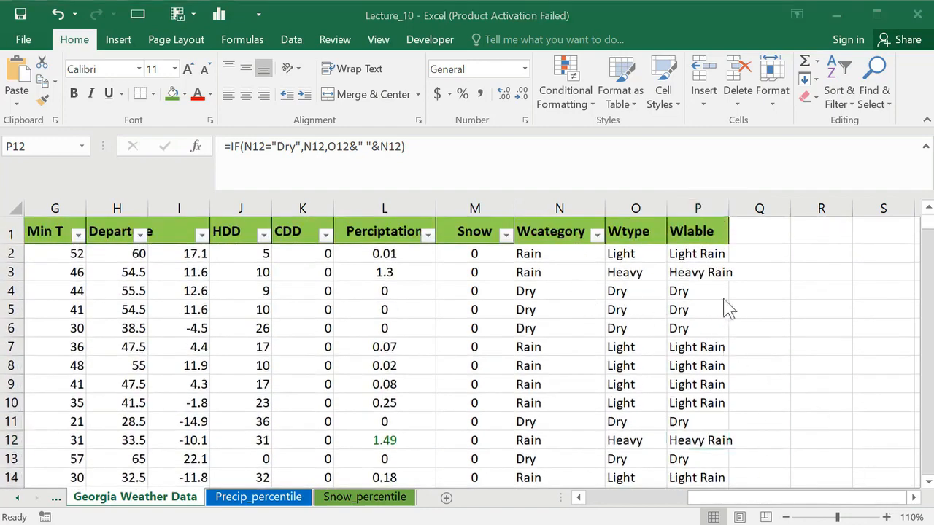
left_click(699, 256)
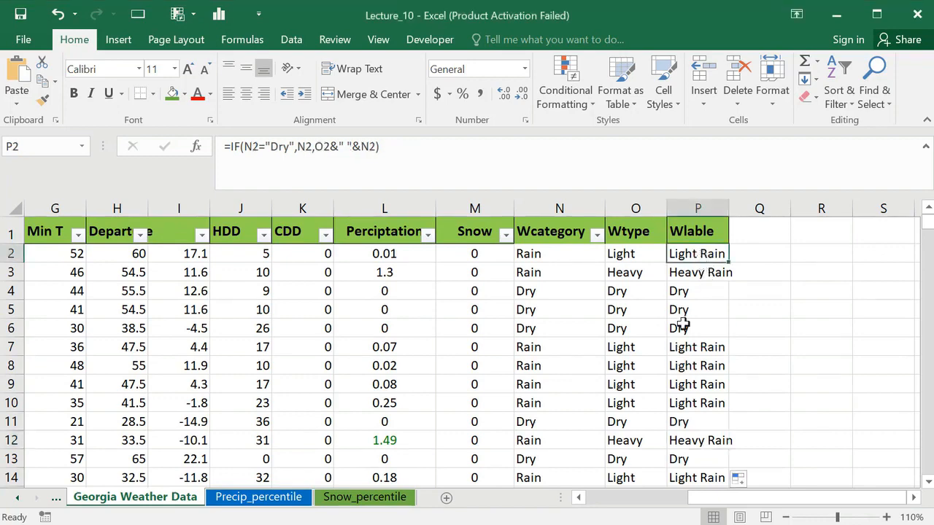
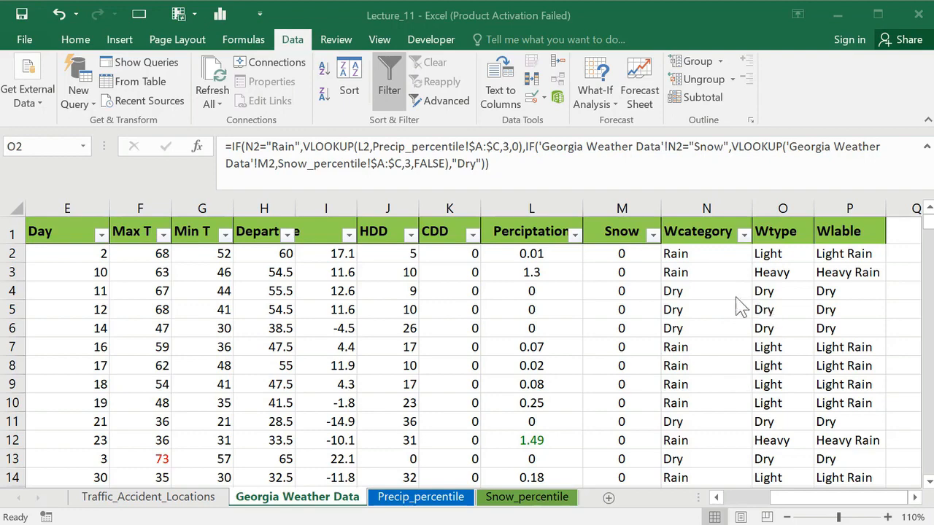
Step: In the Lecture_11 workbook, examine the Traffic_Accident_Locations and Georgia Weather Data sheets and the Join ID column in each
left_click(171, 499)
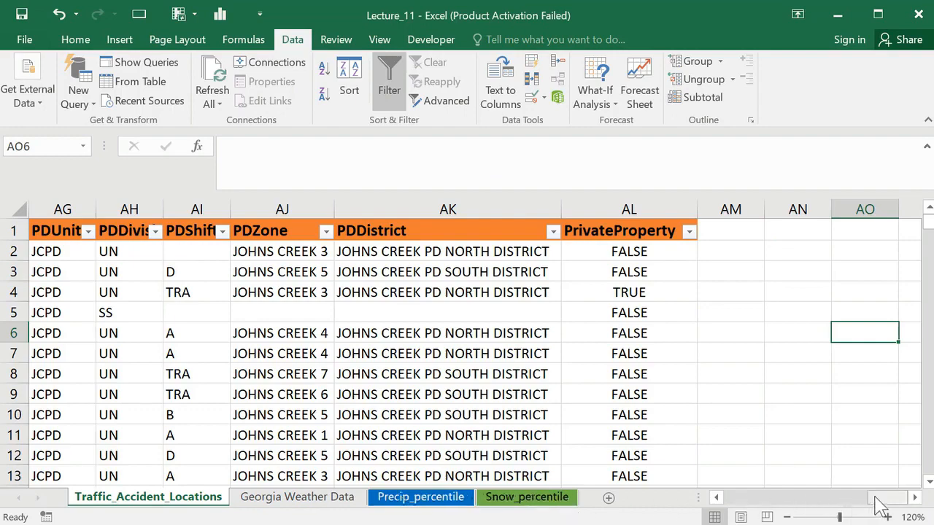
left_click_drag(878, 499, 645, 493)
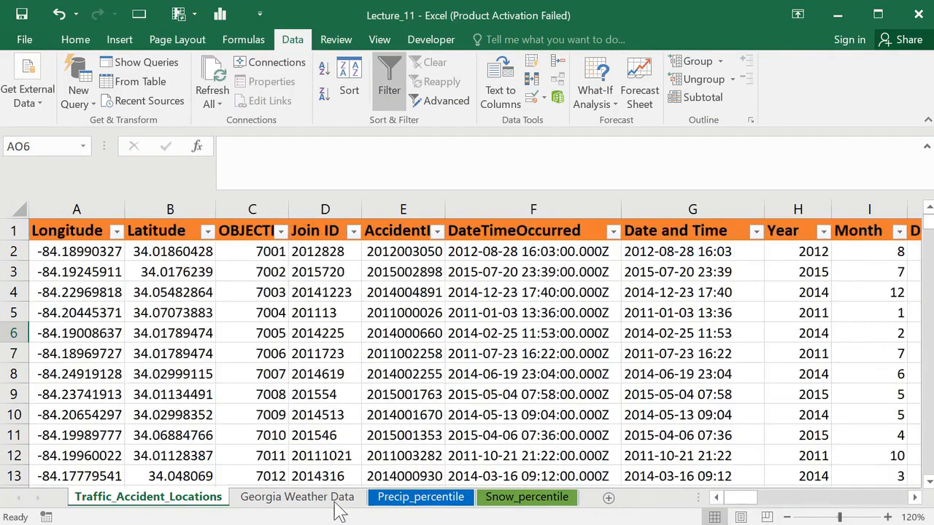
left_click(272, 499)
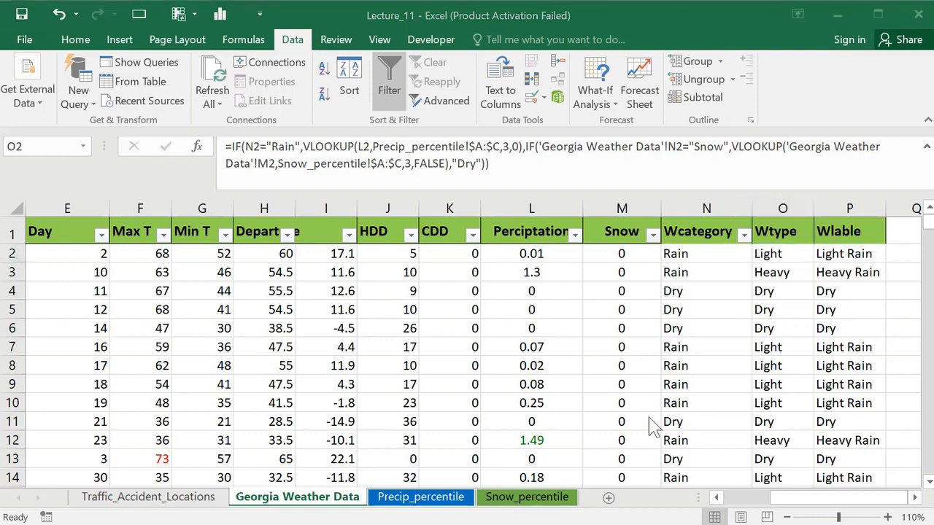
left_click(810, 504)
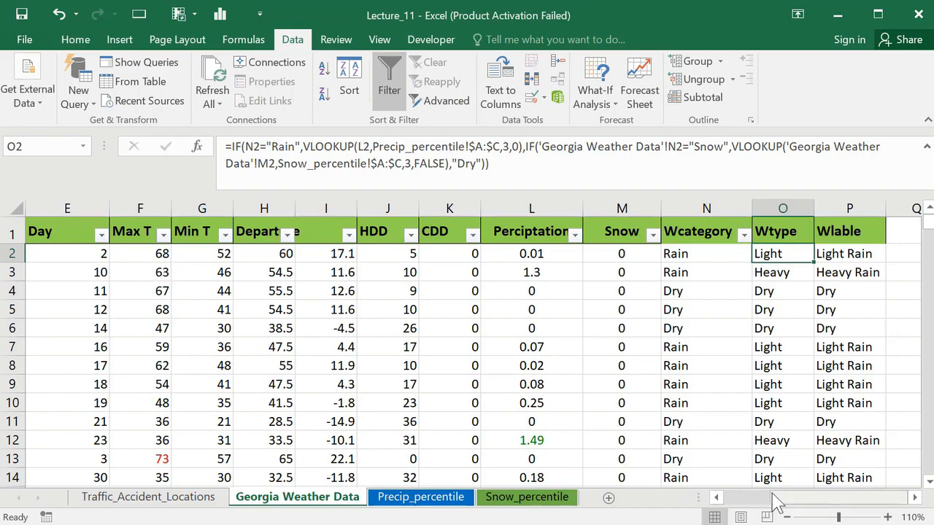
left_click_drag(777, 500, 695, 502)
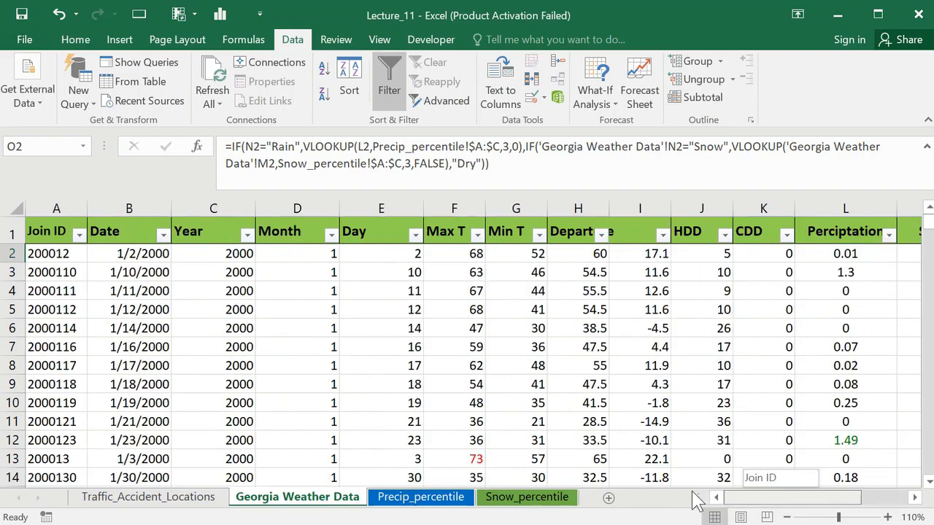
left_click(59, 209)
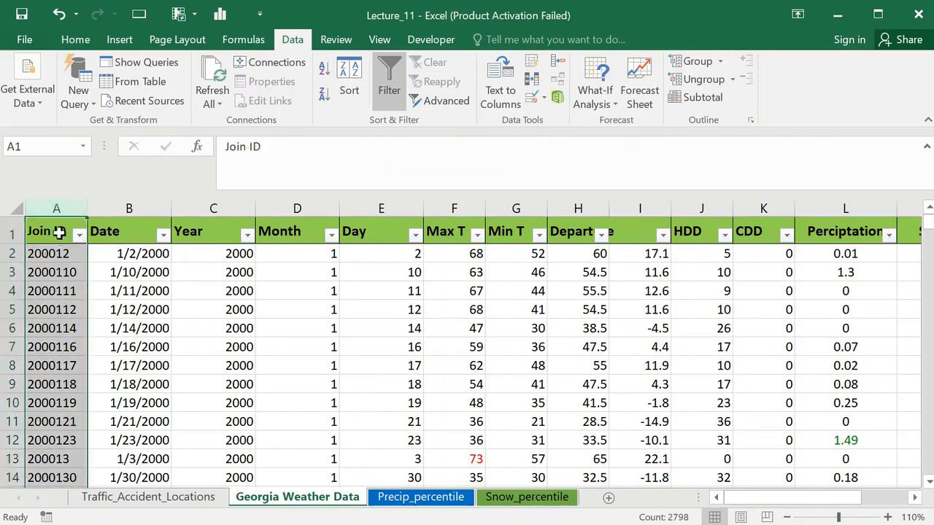
left_click(145, 499)
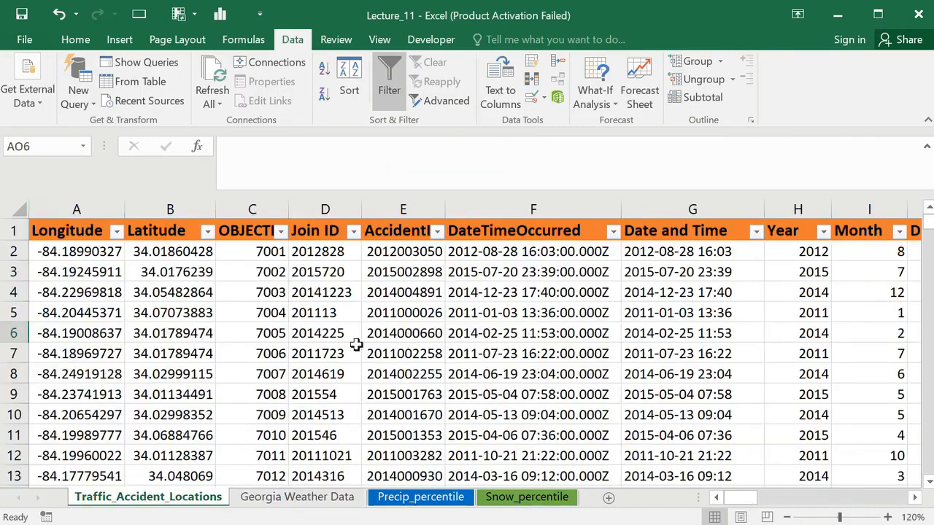
left_click(313, 210)
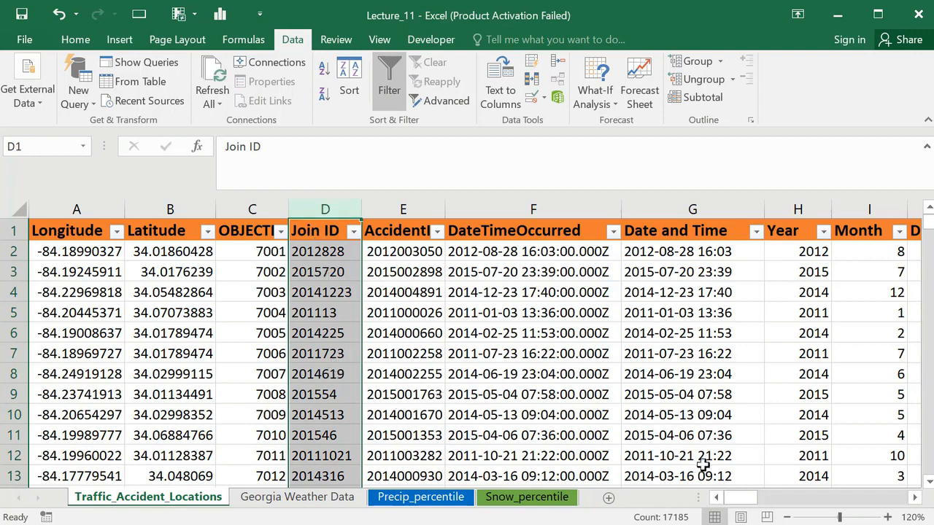
Step: Examine the empty columns after PrivateProperty in Traffic_Accident_Locations and the Wcategory, Wtype and Wlable columns in Georgia Weather Data
left_click_drag(734, 502, 904, 504)
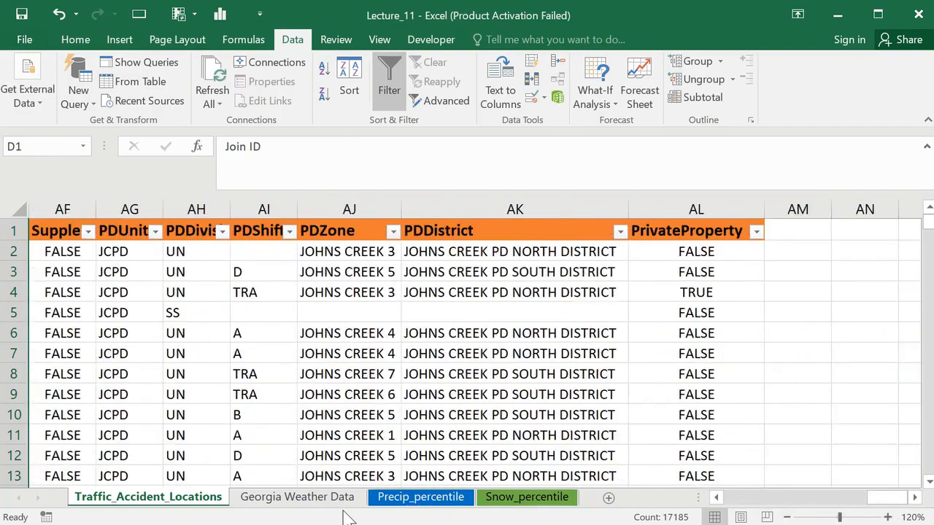
left_click(308, 499)
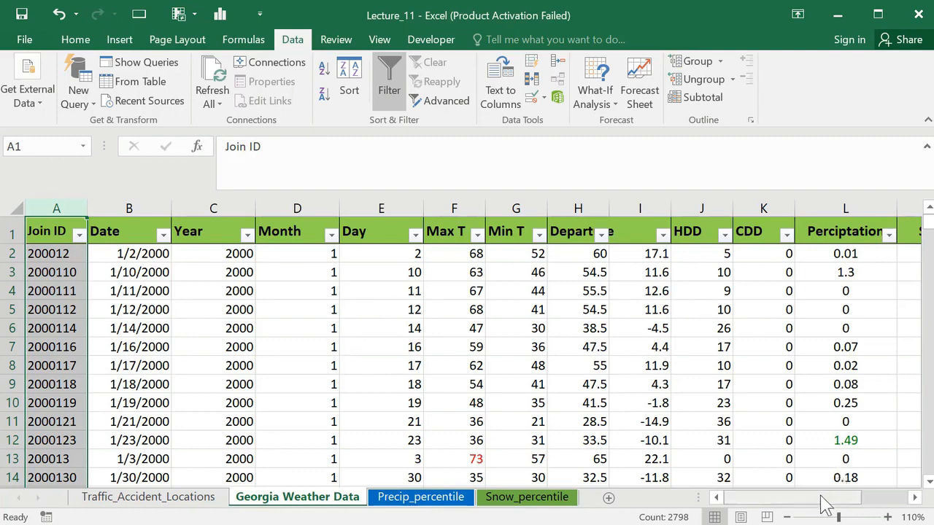
left_click_drag(825, 503, 869, 504)
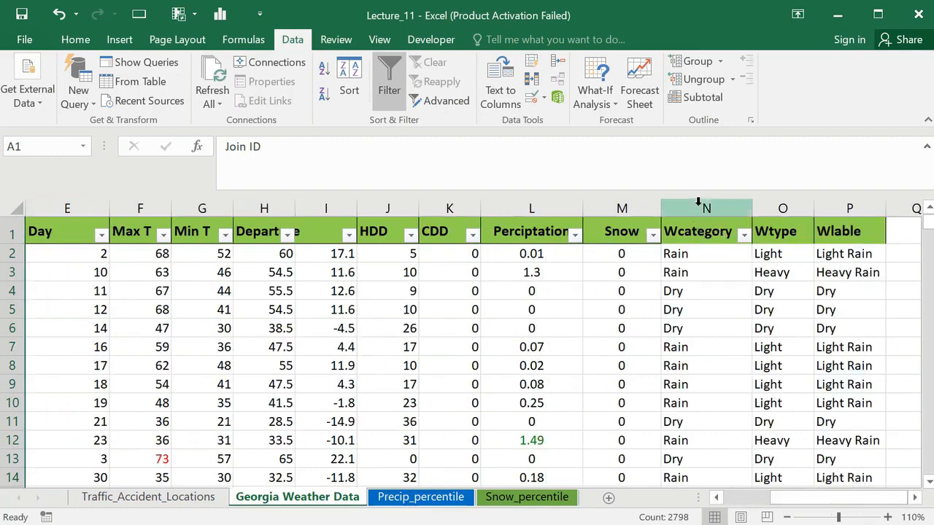
left_click_drag(698, 202, 851, 209)
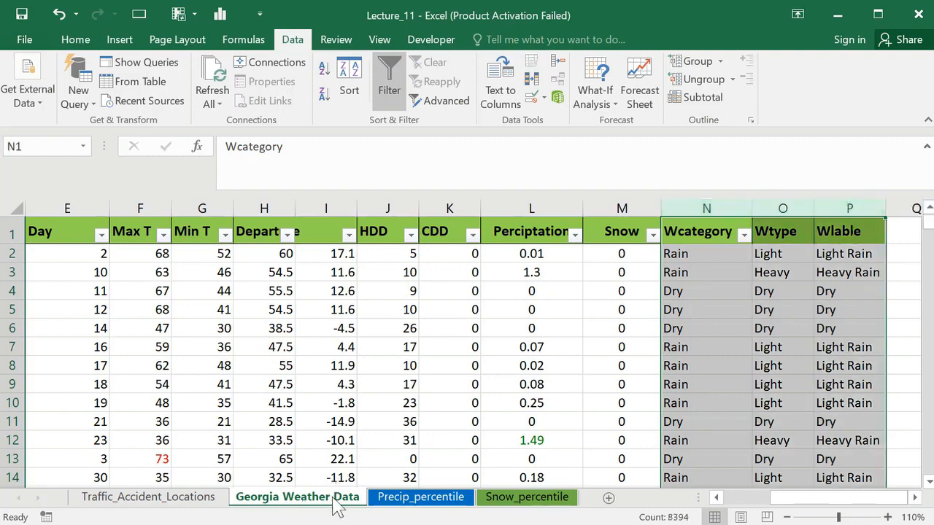
left_click(115, 507)
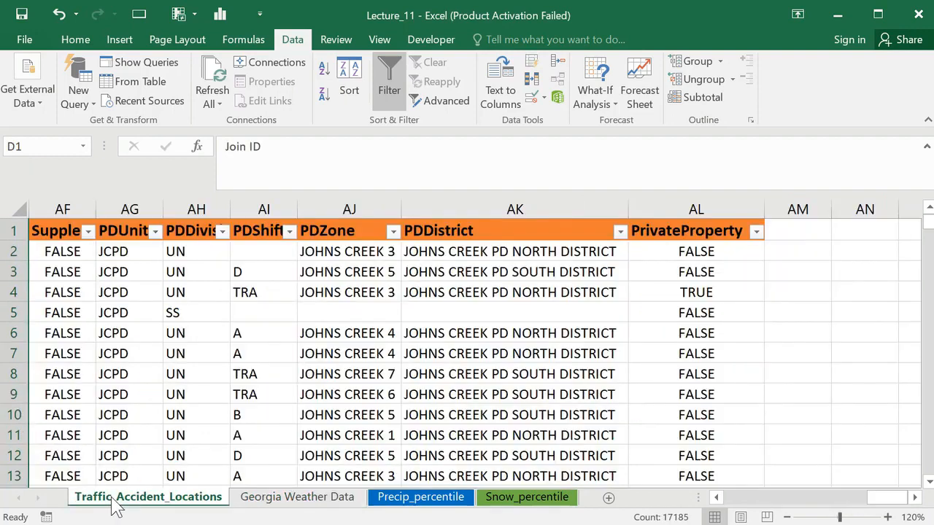
Step: Copy the Wcategory, Wtype and Wlable header cells N1:P1 from the Georgia Weather Data sheet
left_click(300, 504)
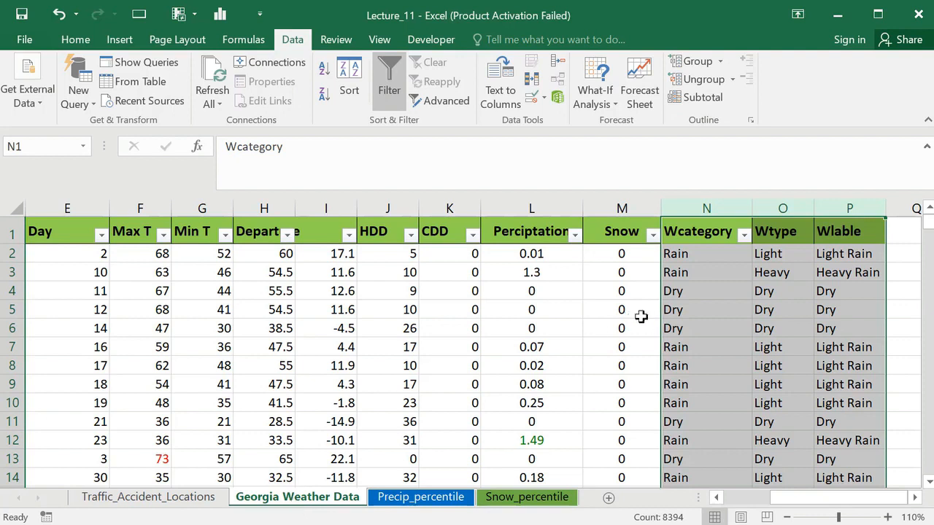
left_click_drag(688, 232, 839, 231)
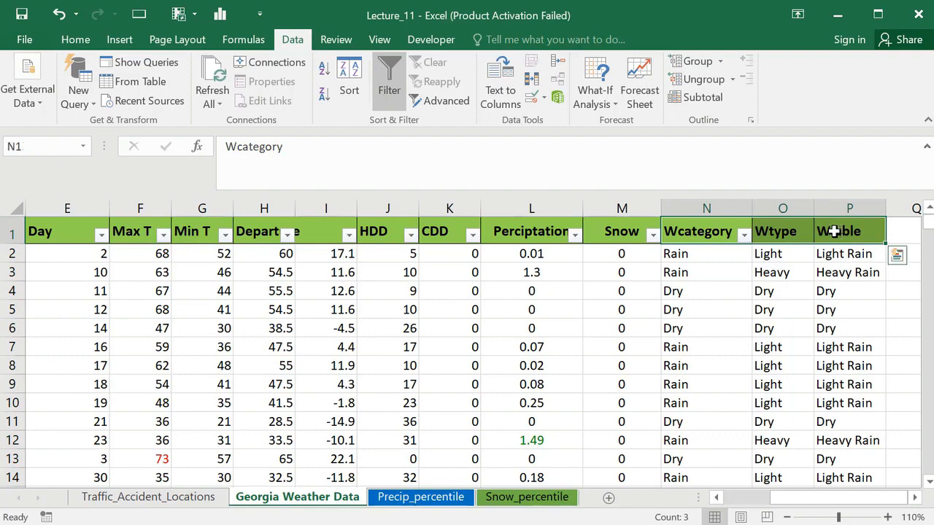
right_click(697, 231)
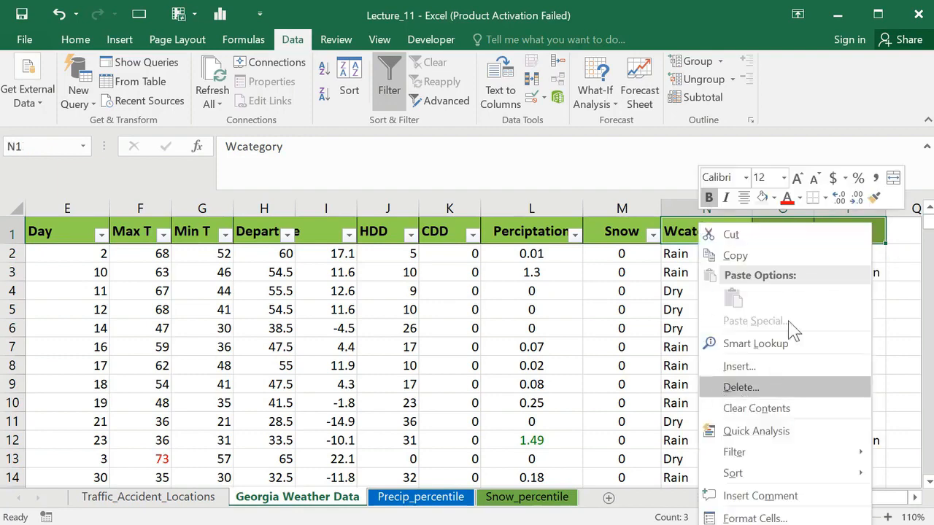
left_click(744, 257)
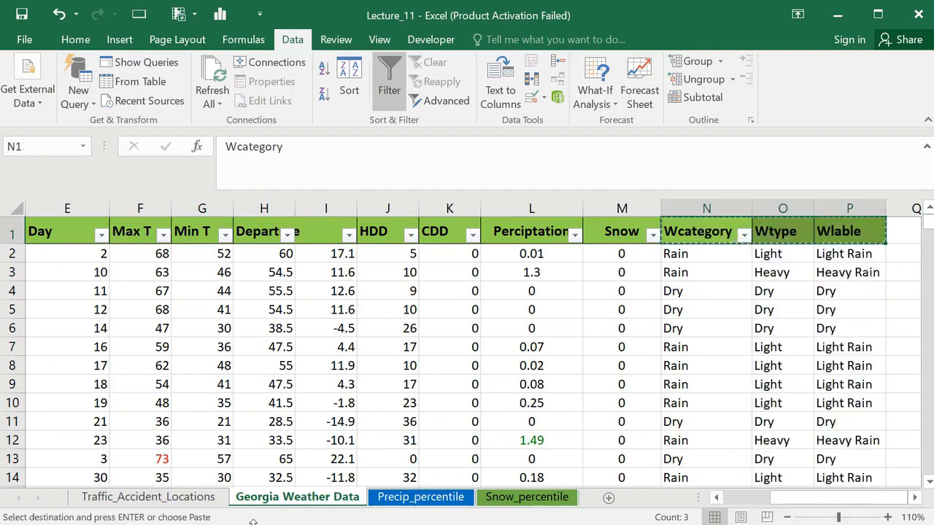
Step: Paste the copied Wcategory, Wtype and Wlable headers into AM1:AO1 of Traffic_Accident_Locations and fit column AM to its header
left_click(188, 501)
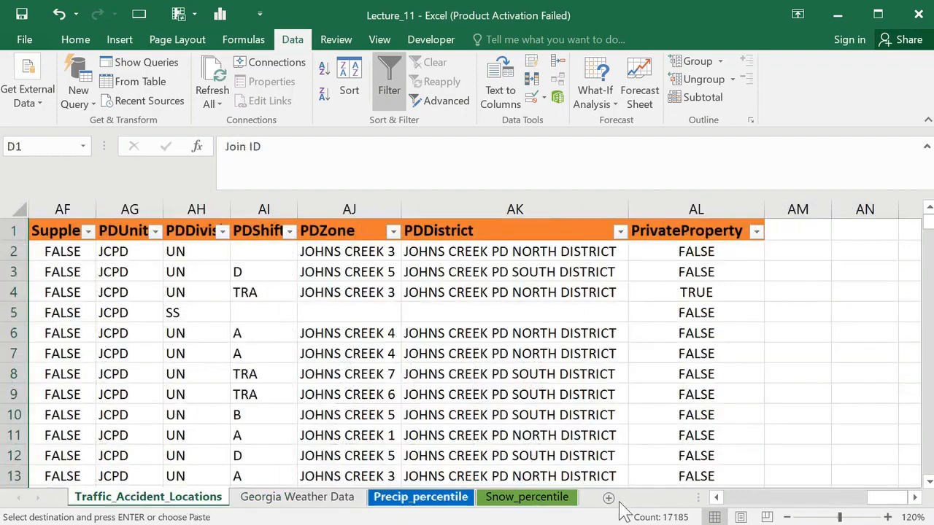
left_click(784, 232)
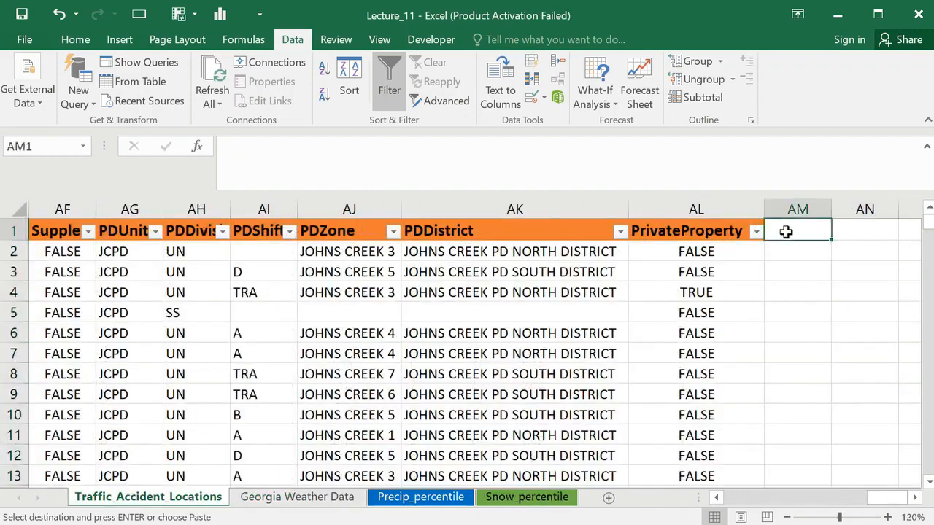
right_click(786, 229)
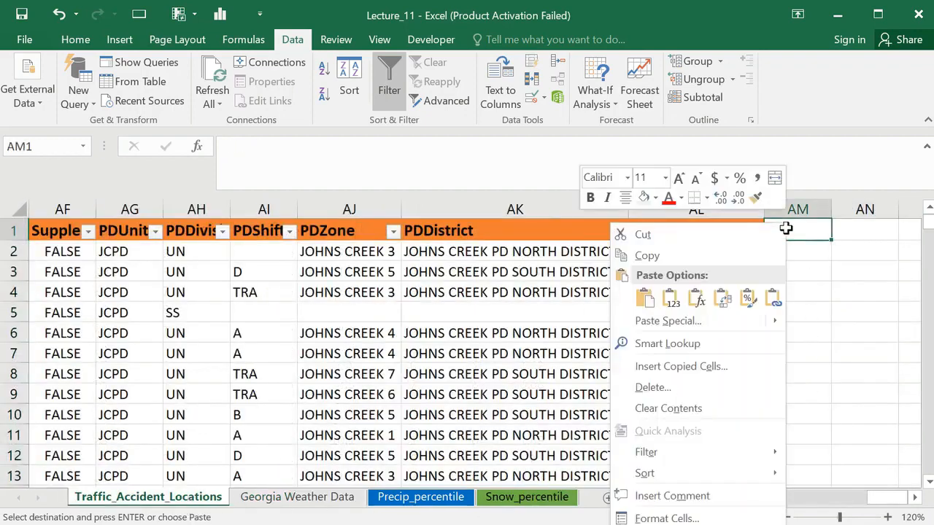
left_click(647, 297)
scroll(689, 336, "right", 4)
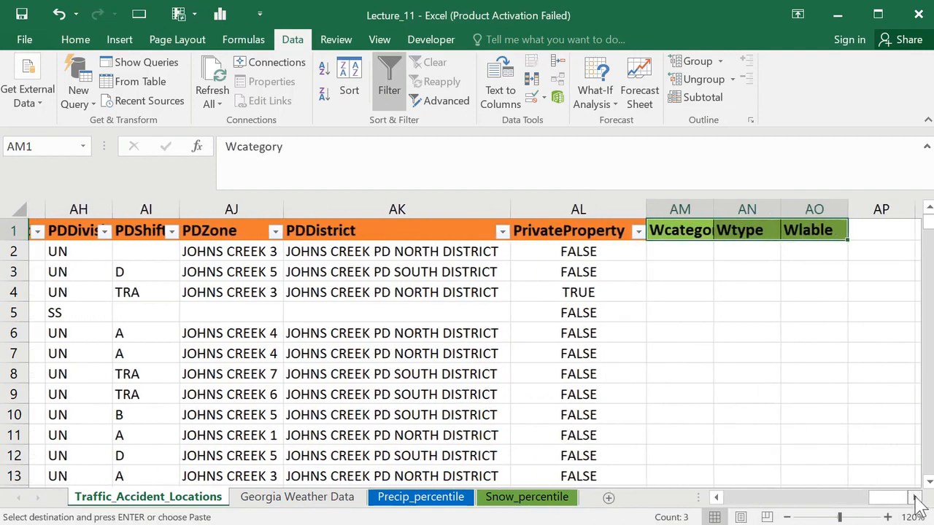
left_click(689, 336)
double_click(565, 204)
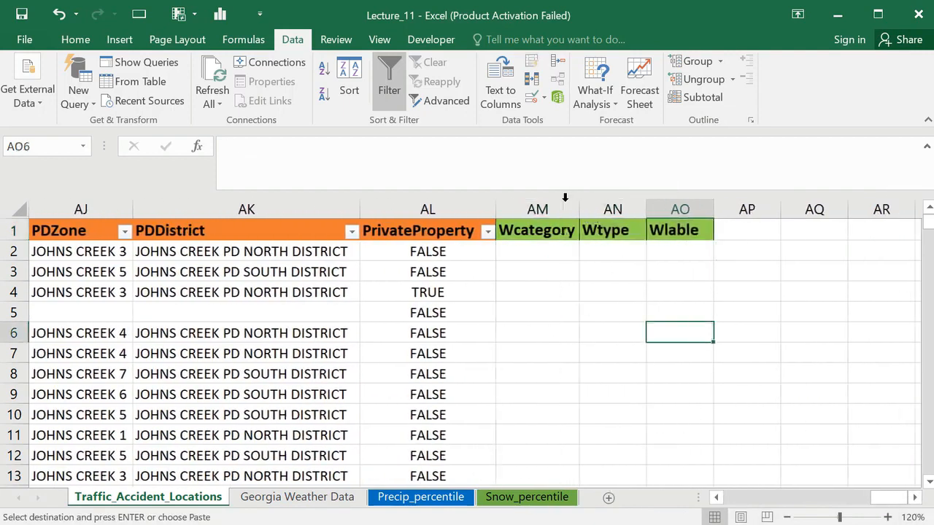
Step: Start a VLOOKUP formula in Wcategory cell AM2 with the Join ID in D2 as its lookup value
left_click(537, 248)
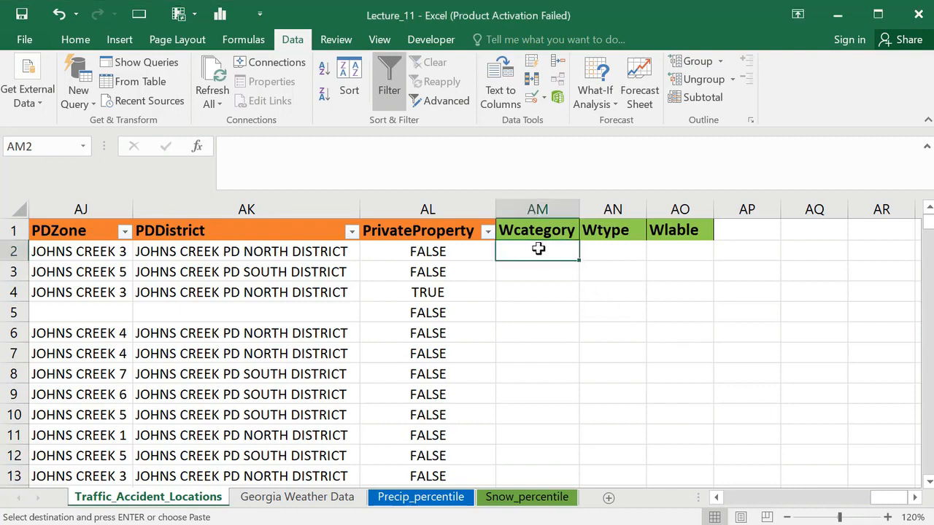
type("=")
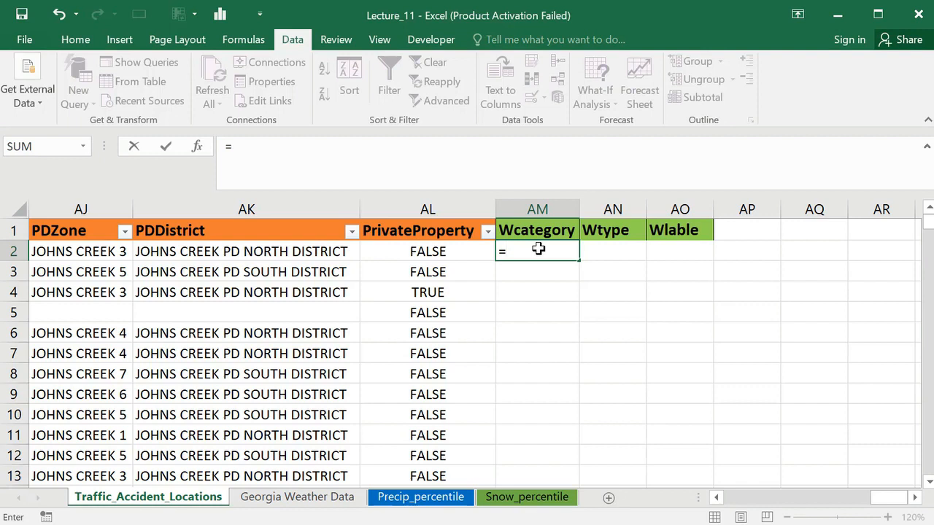
type("vl")
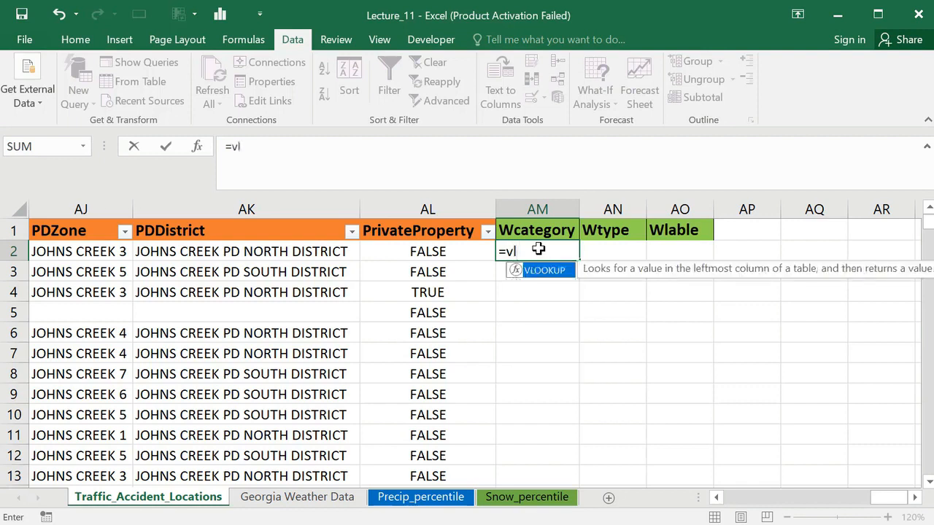
double_click(544, 271)
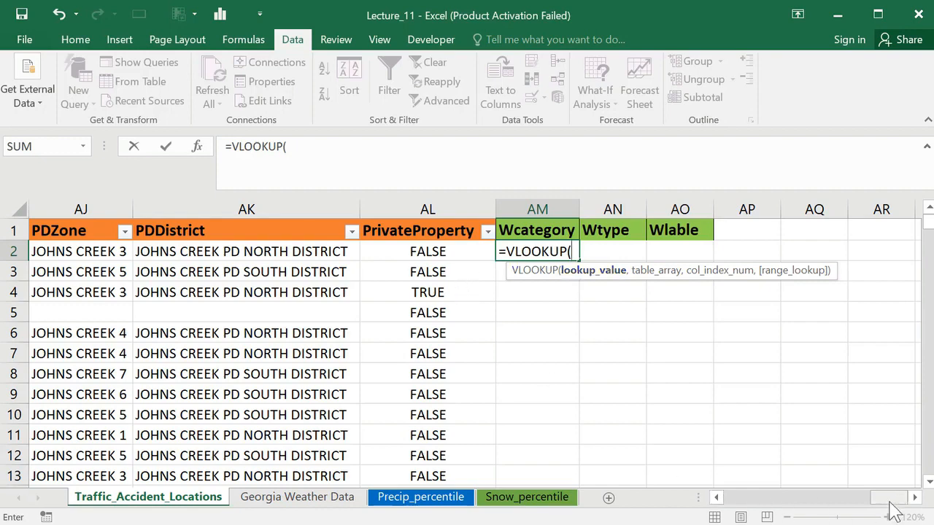
left_click_drag(878, 509, 739, 507)
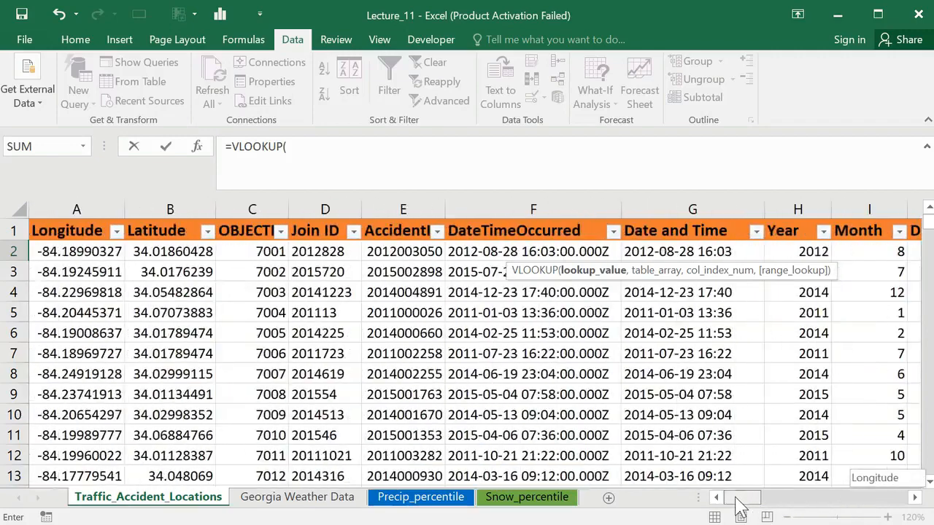
left_click(323, 251)
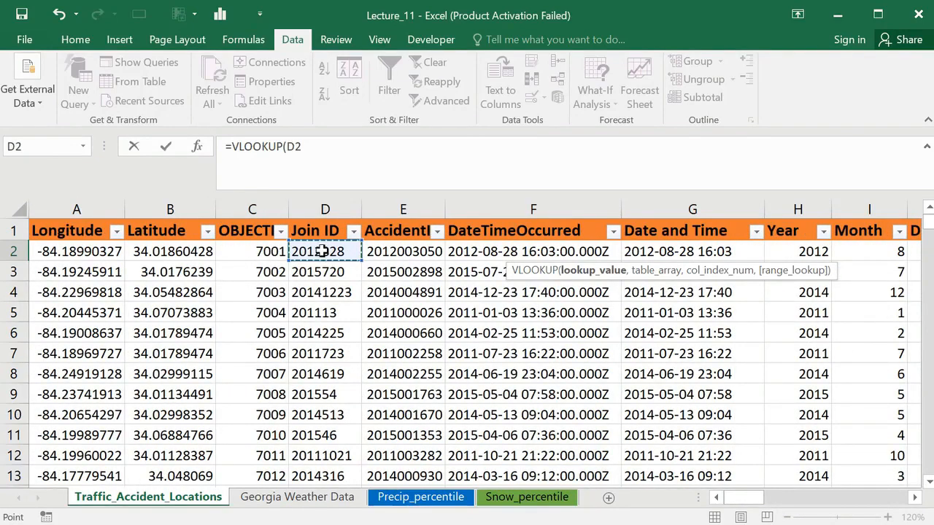
Step: Lock only the column of the VLOOKUP lookup value in AM2, making it $D2, and finish that argument
left_click(292, 146)
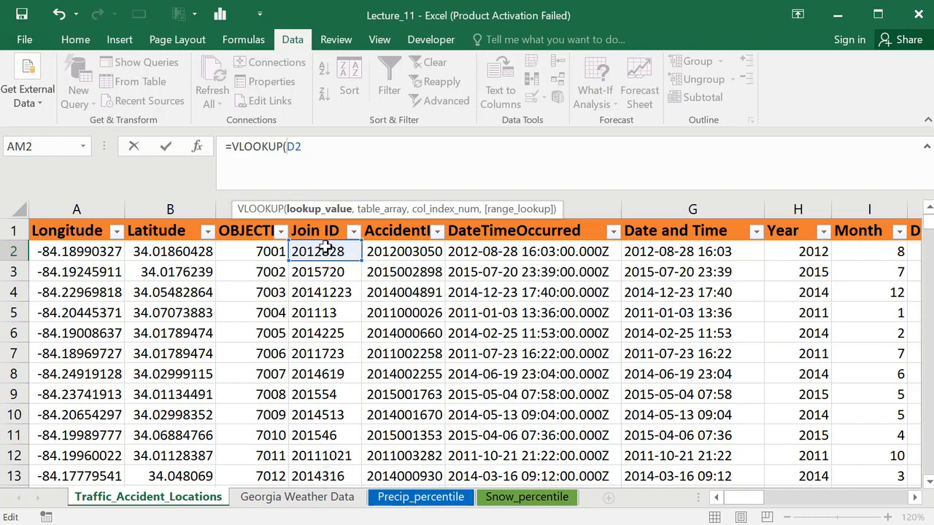
double_click(294, 146)
key("F4")
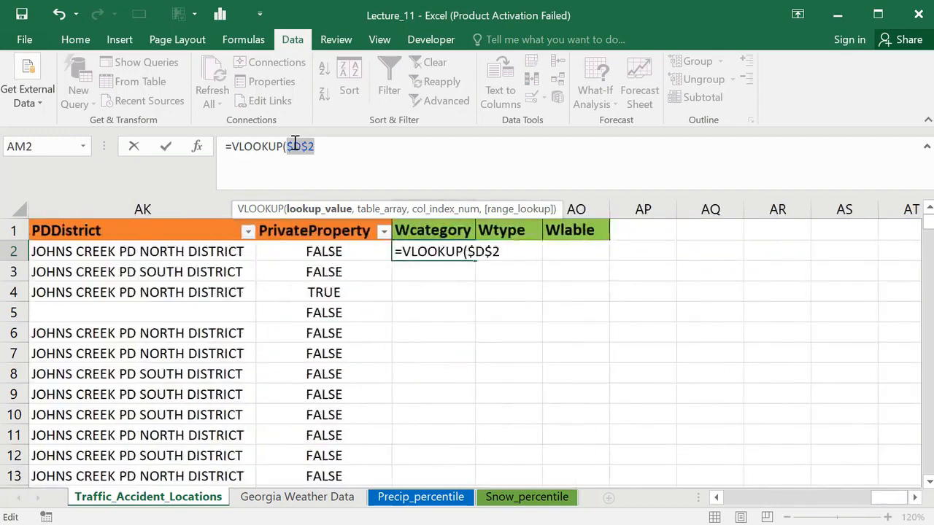
key("F4")
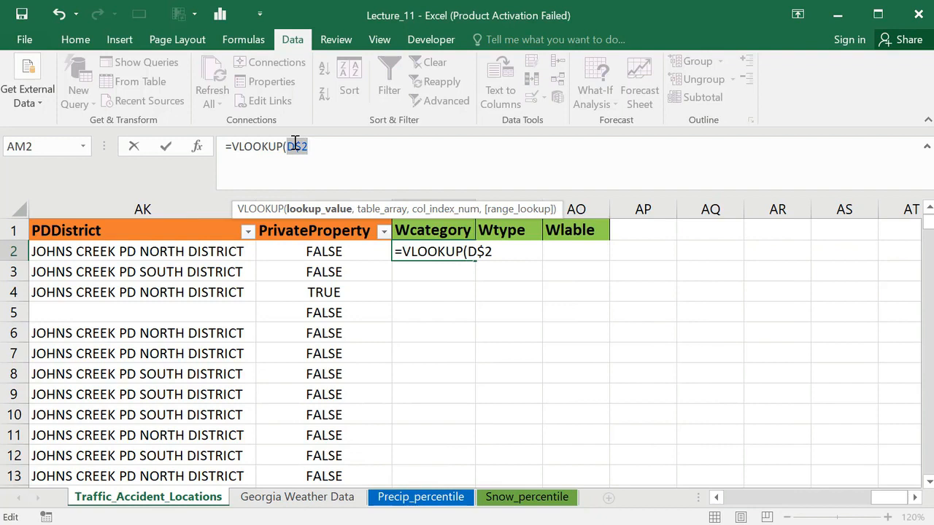
key("F4")
left_click(315, 146)
type(",")
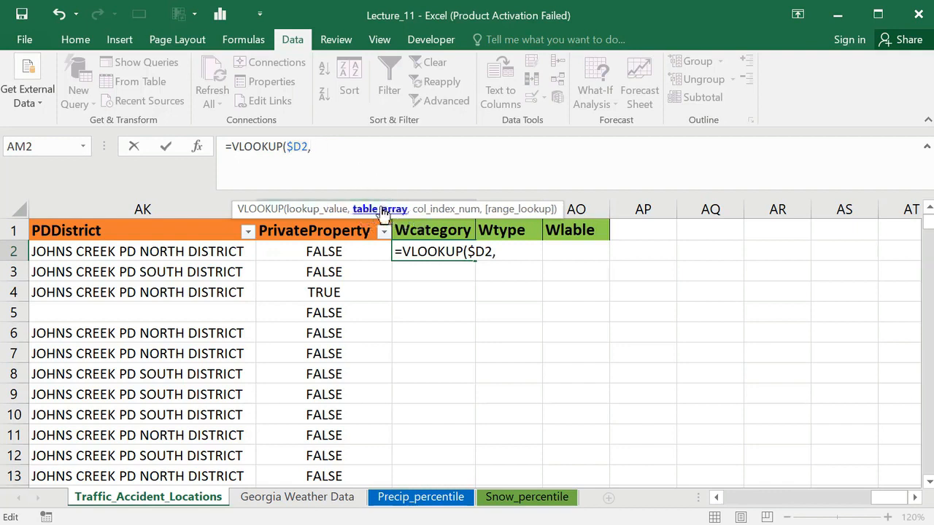
Step: Set the VLOOKUP table array to columns $A:$P of the Georgia Weather Data sheet with absolute column references
left_click(284, 511)
left_click_drag(799, 503, 723, 510)
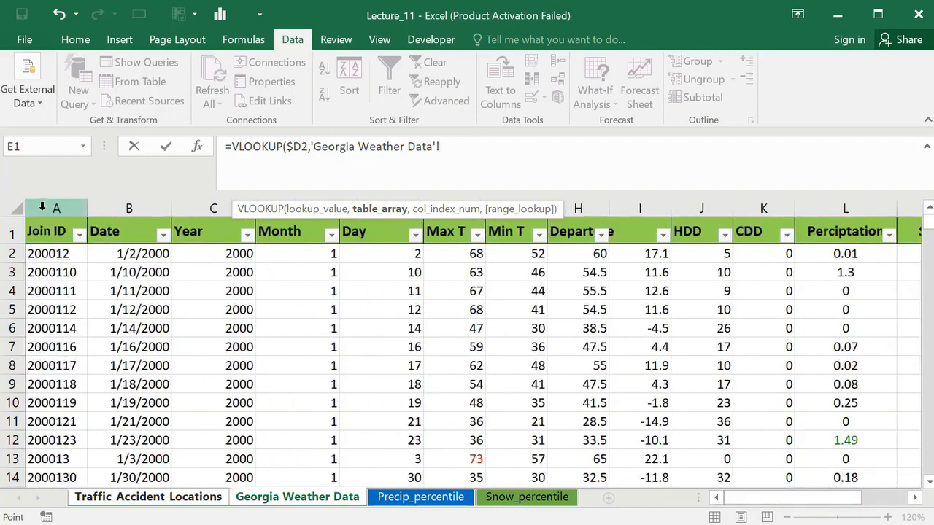
left_click_drag(42, 208, 796, 210)
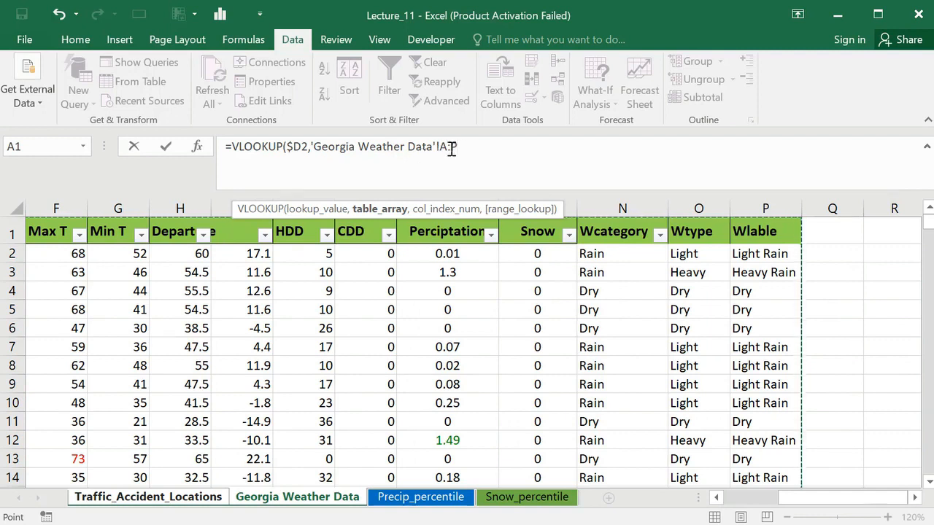
key("F4")
type(",")
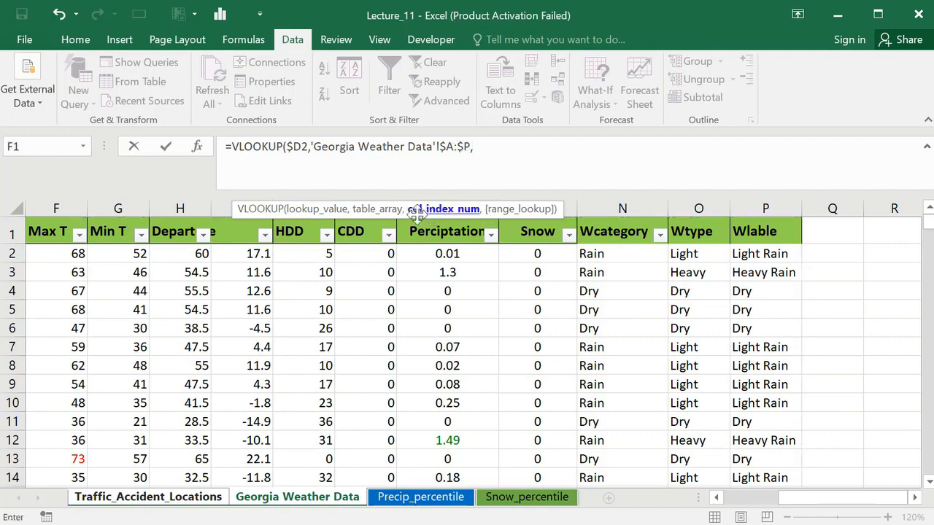
Step: Complete the AM2 VLOOKUP with column index 14 for Wcategory and 0 for an exact match, and enter the formula
left_click_drag(784, 502, 699, 504)
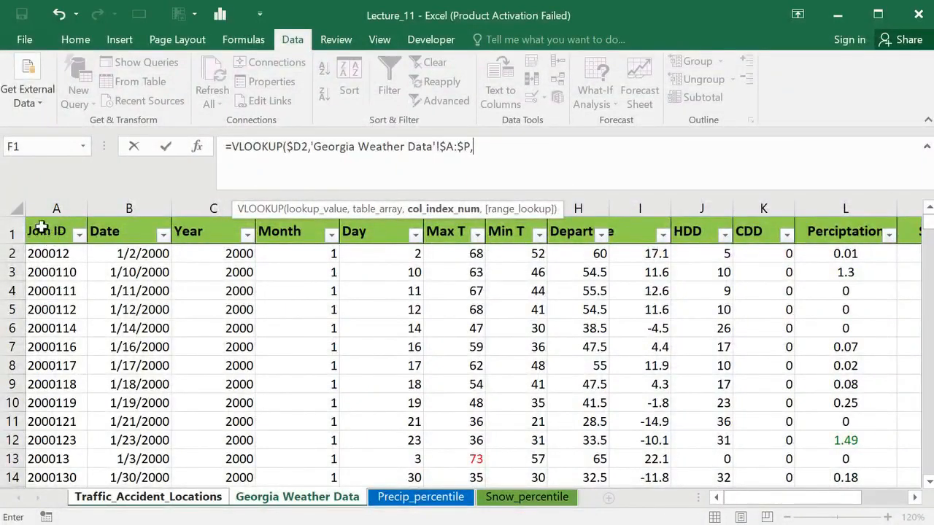
left_click_drag(858, 502, 907, 502)
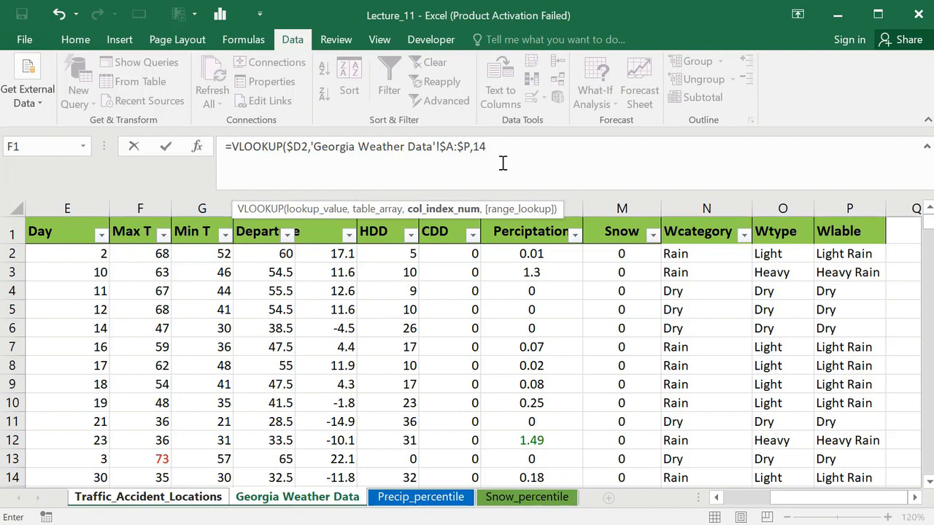
type(",0")
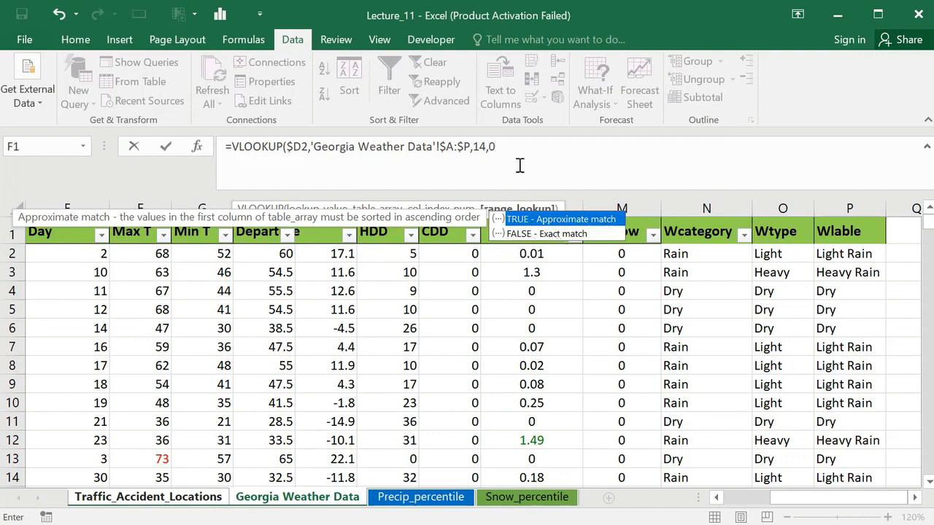
type(")")
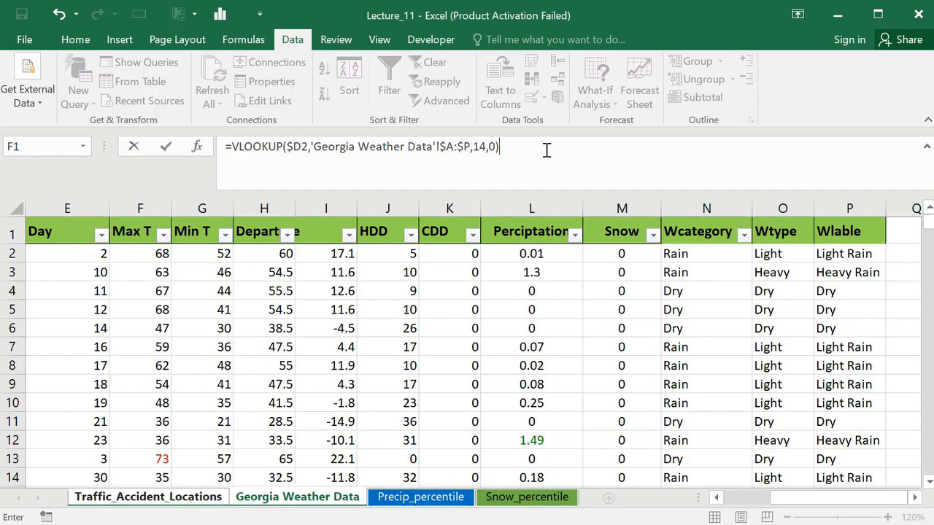
key("Return")
Step: Fill the Wcategory lookup formula from AM2 down through all accident rows and look over the filled column
left_click(424, 252)
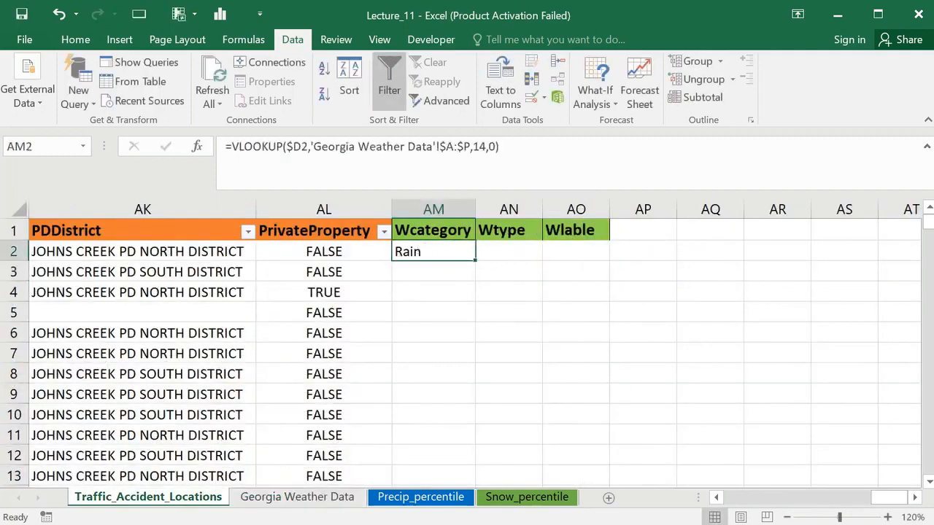
double_click(477, 260)
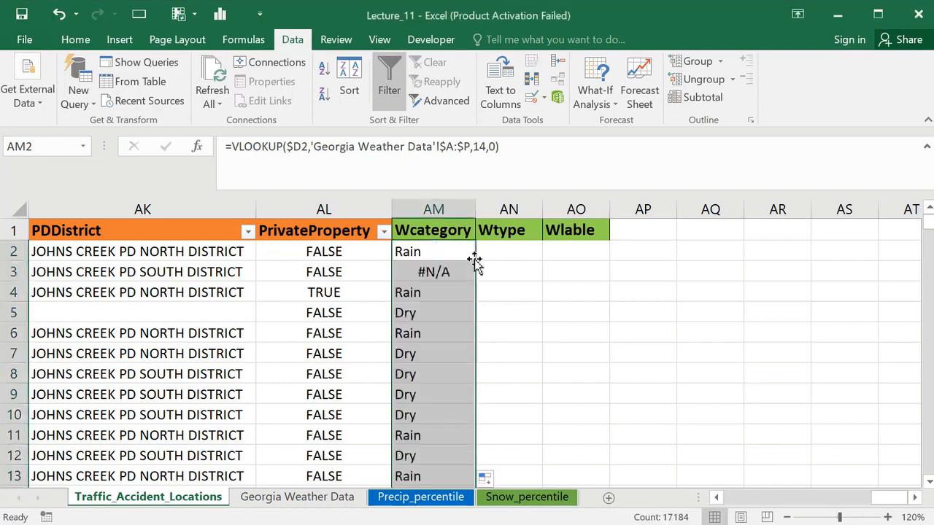
scroll(427, 328, "down", 10)
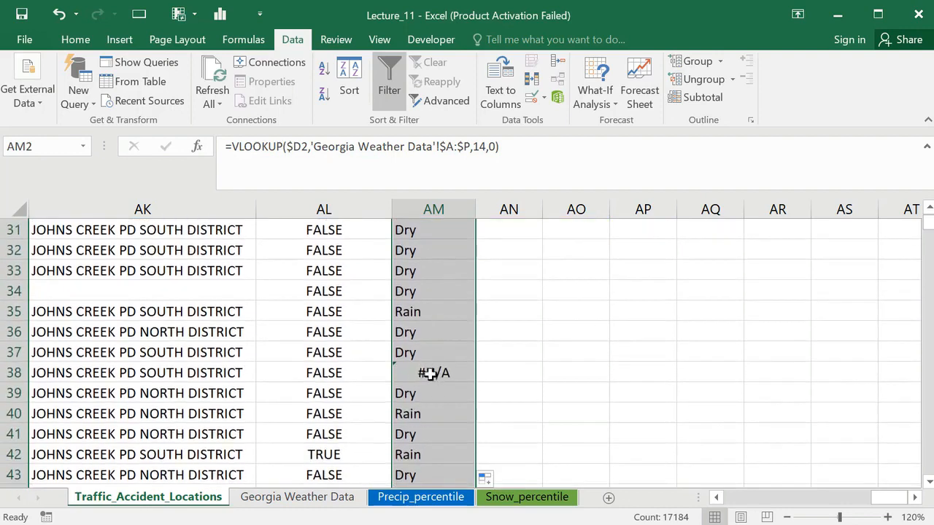
scroll(430, 373, "up", 10)
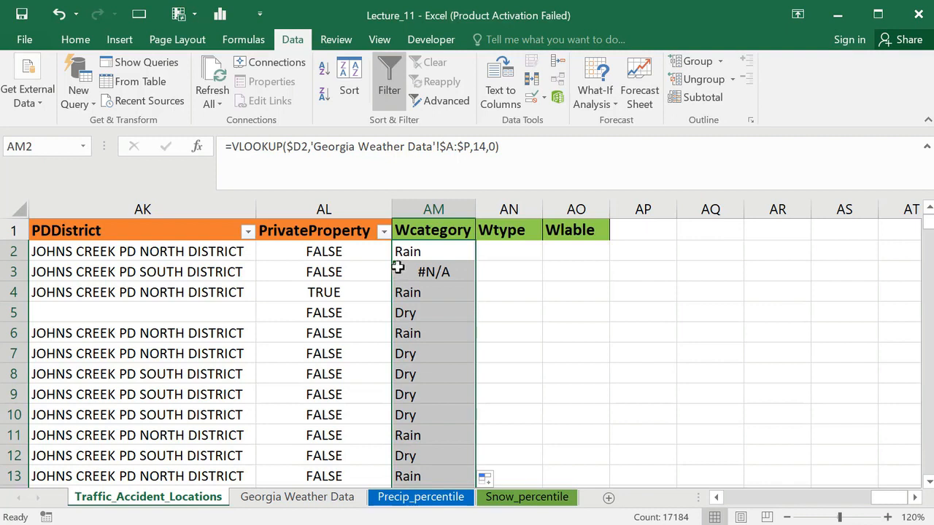
Step: Show the error options for the Wcategory lookup in AM3 and ignore the error
left_click(397, 264)
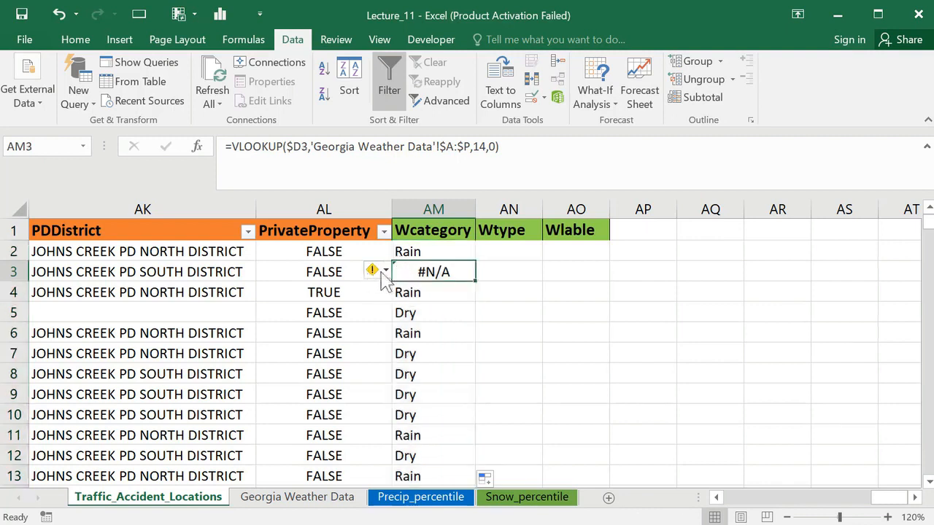
left_click(386, 273)
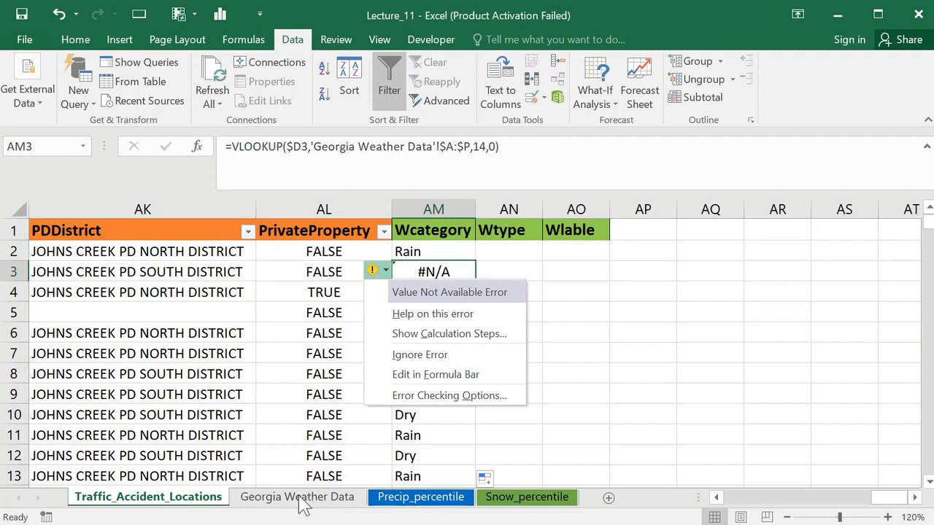
left_click(420, 355)
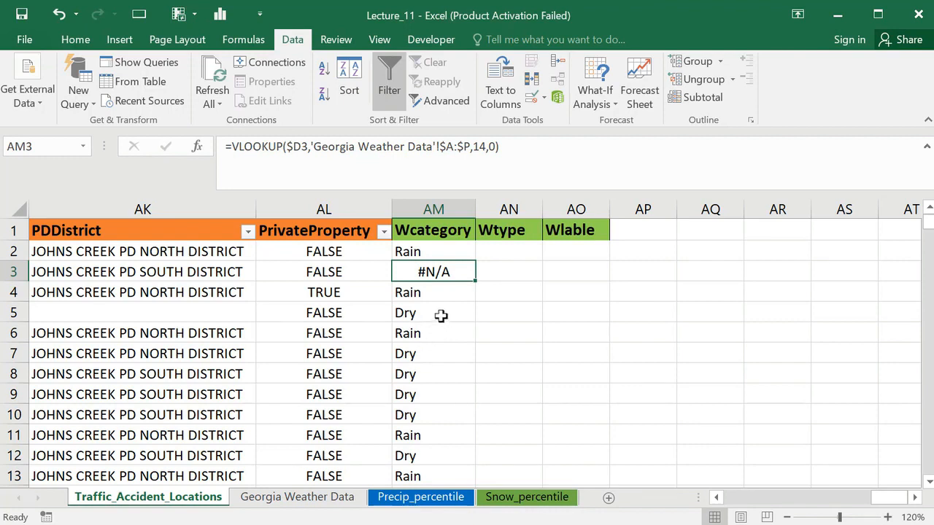
Step: Copy the AM2 lookup across to AN2 and AO2, and change the column index in the Wtype formula to 15
left_click(443, 251)
left_click_drag(474, 261, 593, 256)
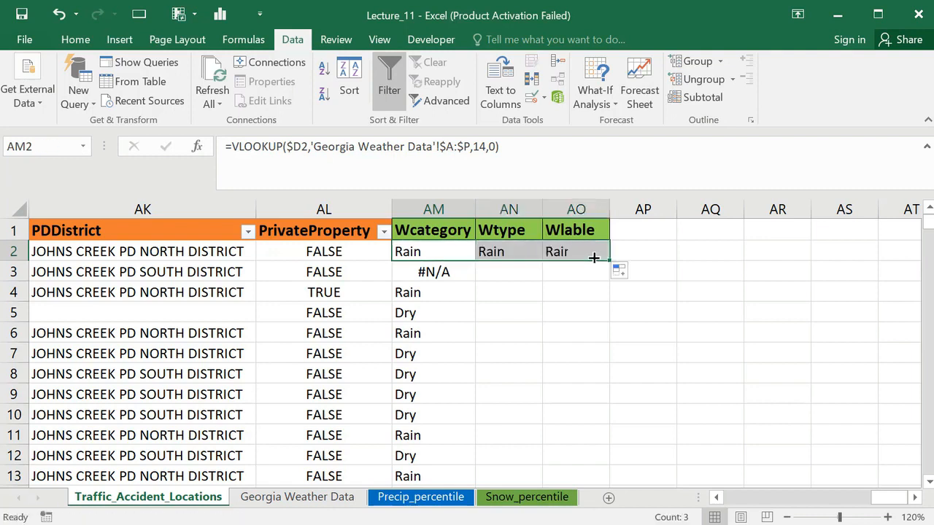
left_click(504, 251)
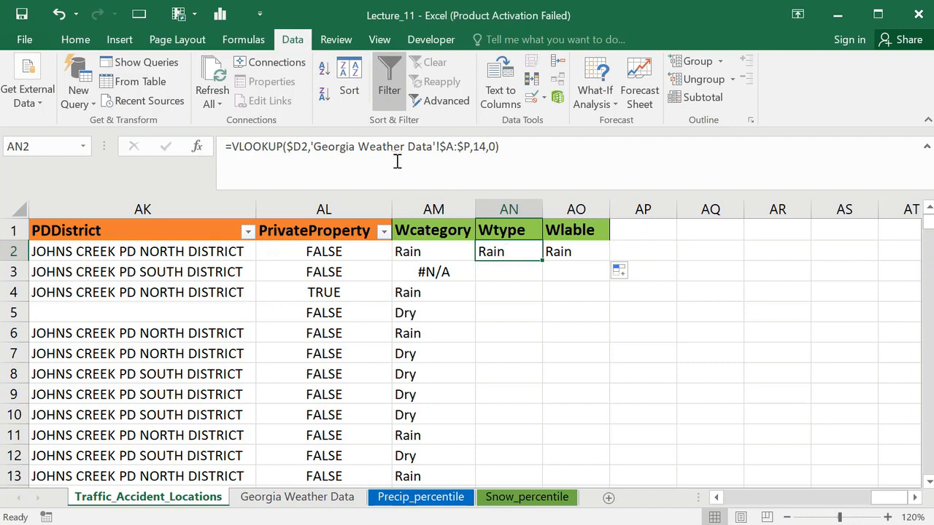
left_click(486, 147)
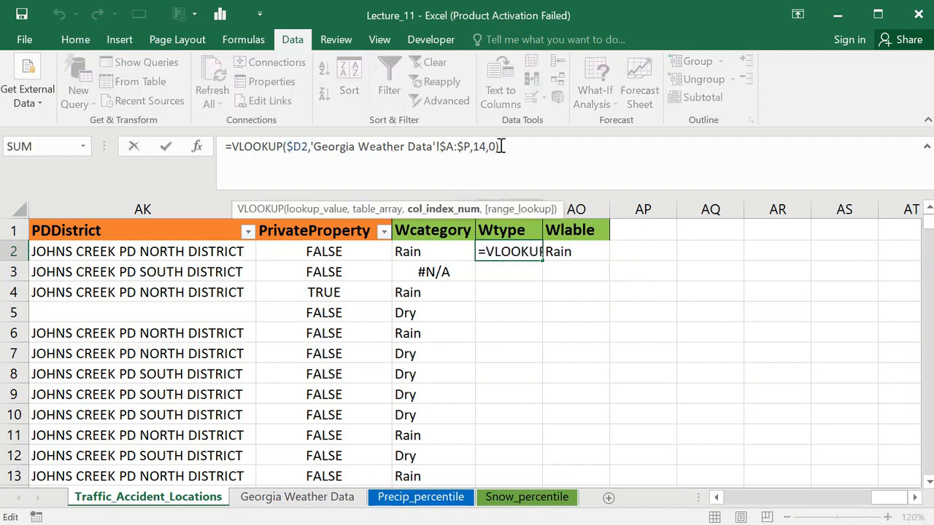
key("BackSpace")
type("5")
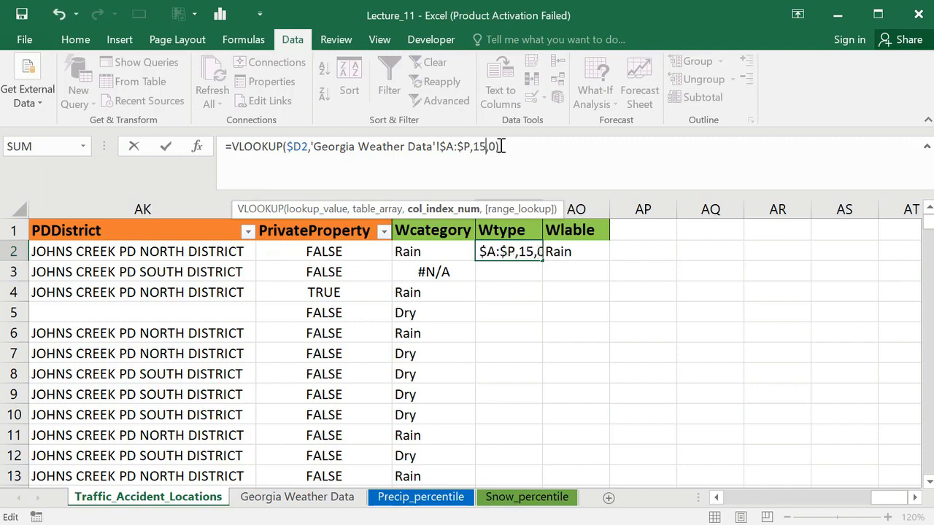
Step: Change the column index in the Wlable lookup formula in AO2 to 16
left_click(580, 254)
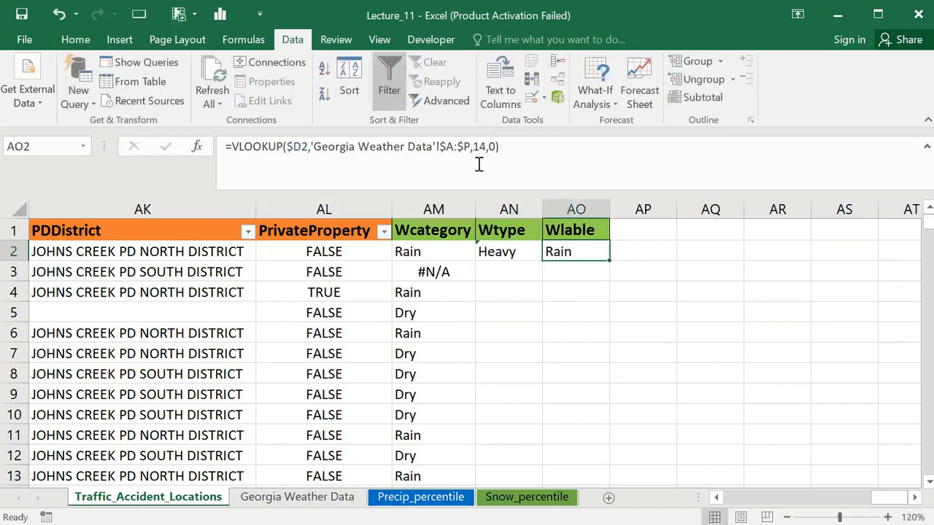
left_click(502, 148)
key("Left")
key("Left")
key("Left")
key("BackSpace")
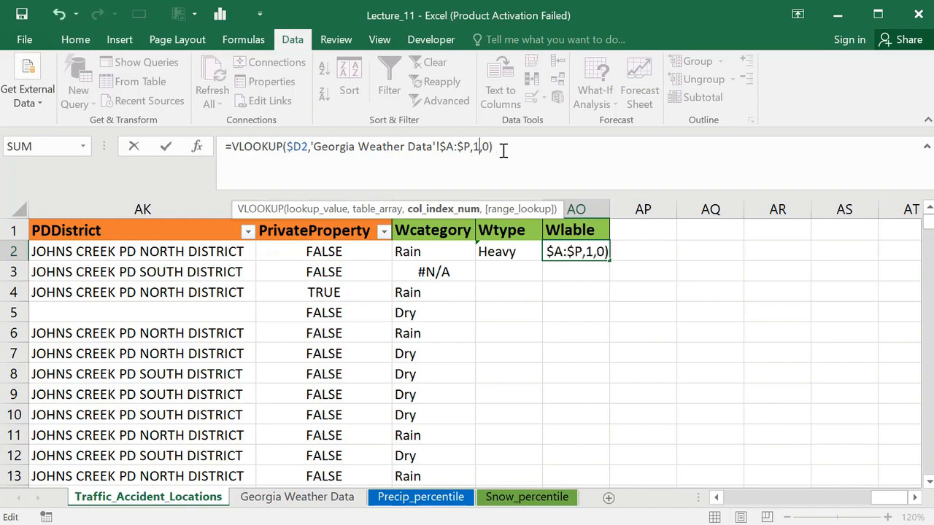
type("6")
key("Return")
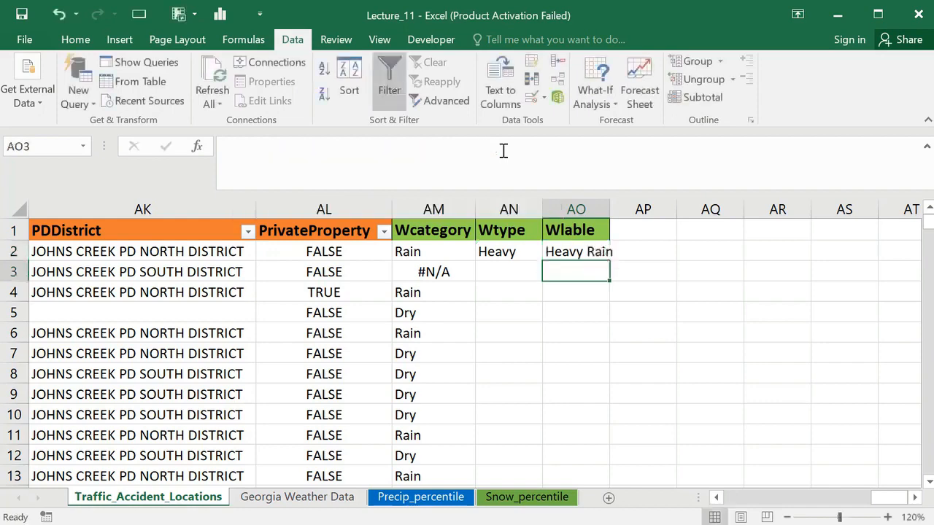
Step: Check the positions of the Wtype and Wlable columns on the Georgia Weather Data sheet
left_click(312, 504)
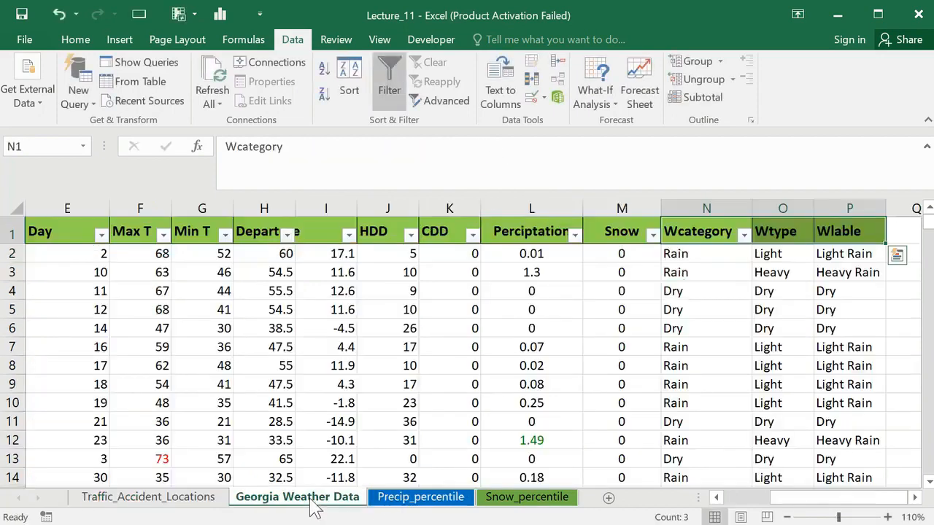
left_click(791, 204)
left_click_drag(792, 204, 779, 207)
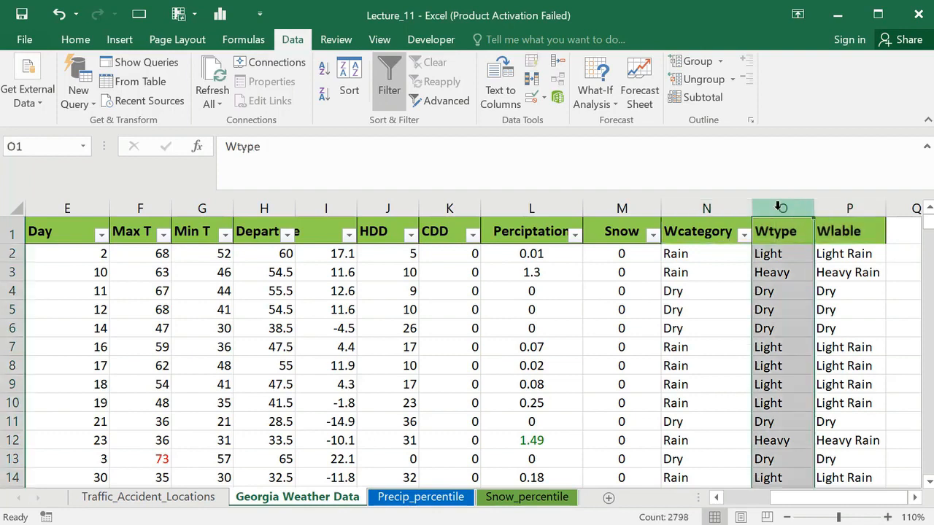
left_click(849, 203)
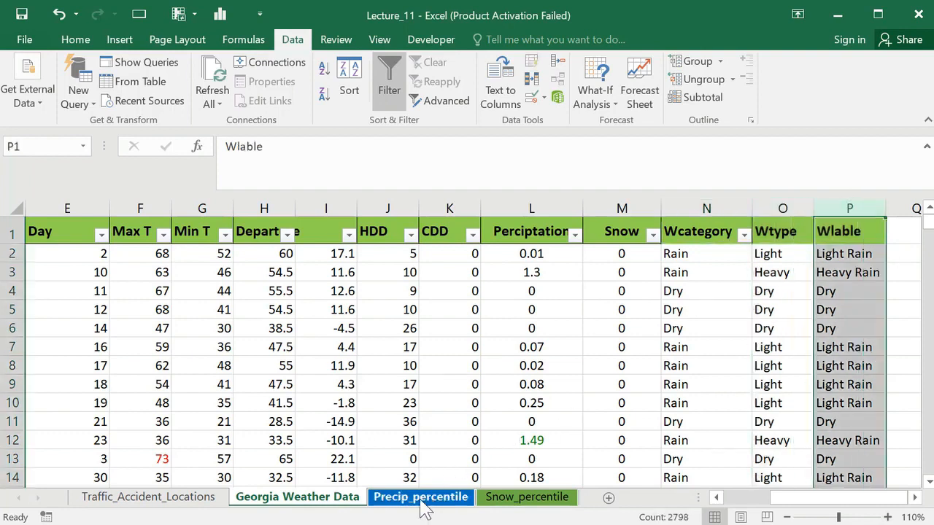
Step: On Traffic_Accident_Locations, fill the AN2:AO2 lookups down through all rows and widen the Wlable column to fit its text
left_click(156, 502)
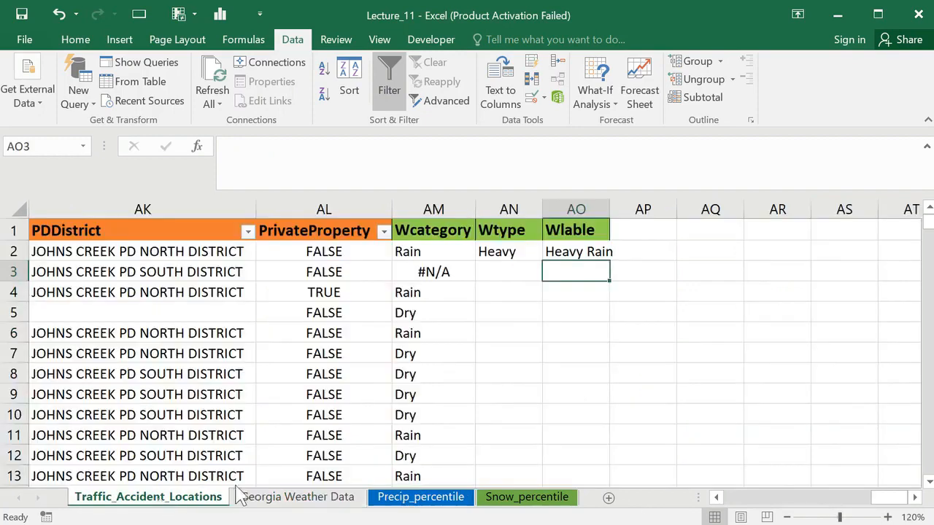
left_click(498, 250)
left_click_drag(515, 248, 586, 251)
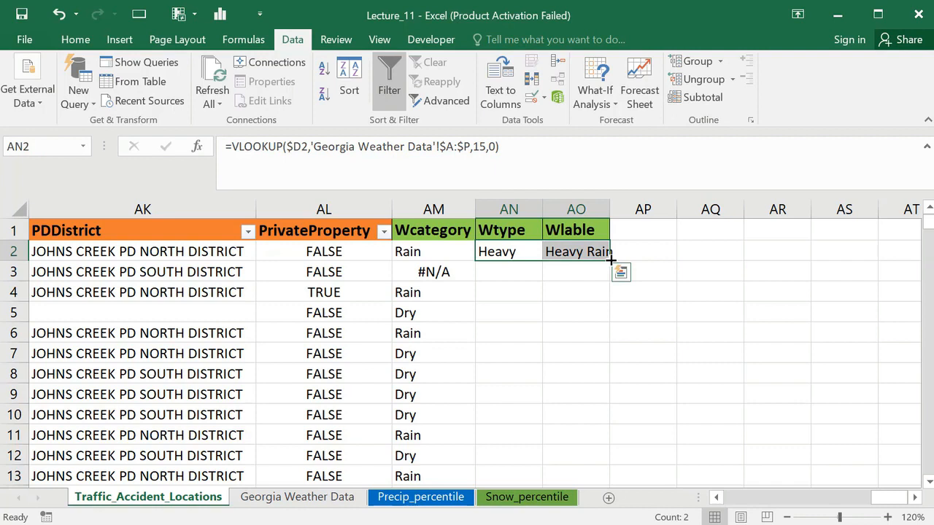
double_click(611, 259)
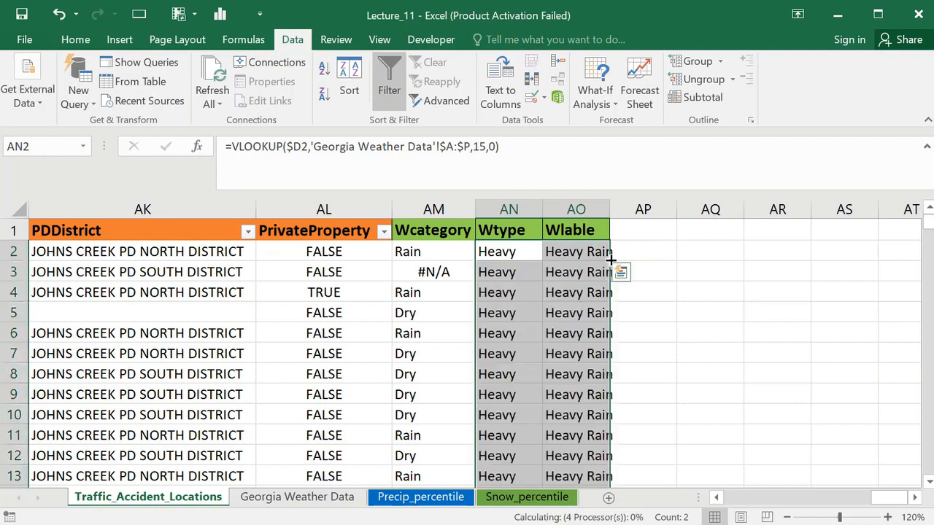
left_click_drag(611, 206, 630, 205)
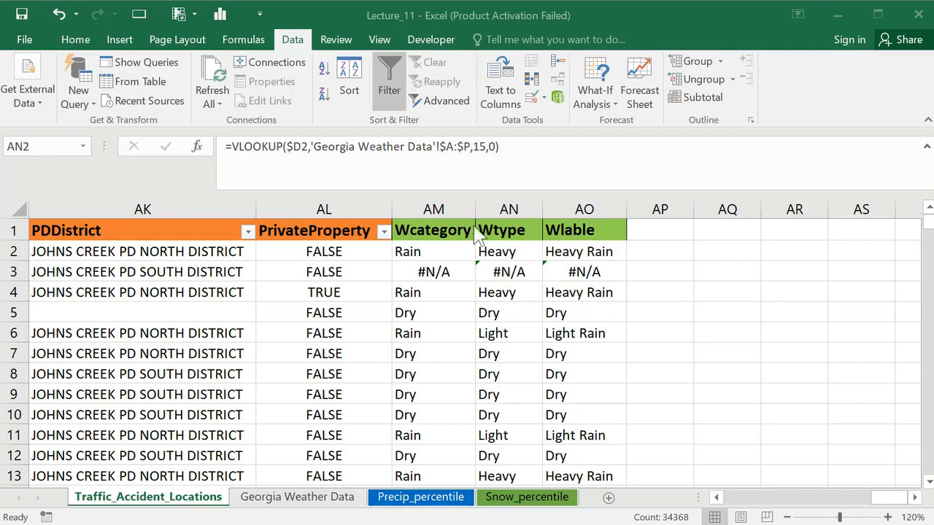
Step: Apply filters to the Wcategory, Wtype and Wlable headers in AM1:AO1
left_click_drag(425, 271, 583, 271)
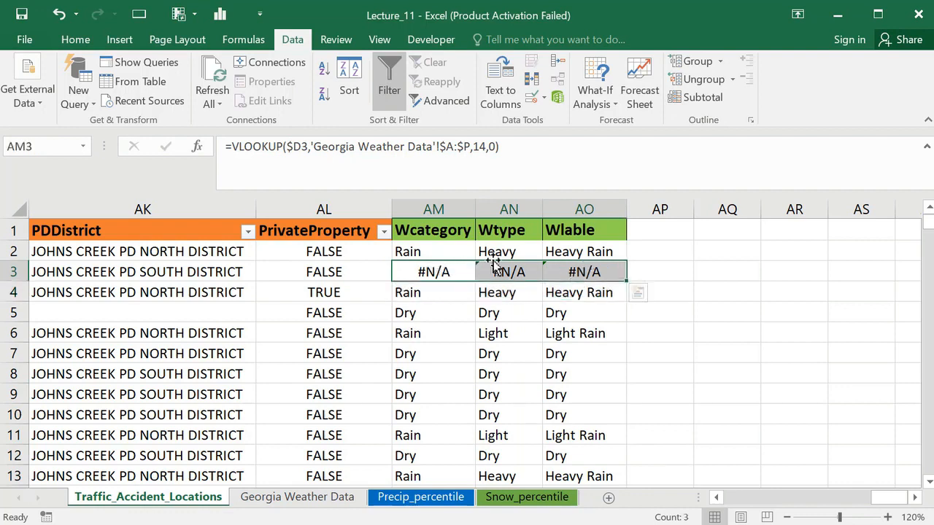
left_click_drag(436, 229, 587, 230)
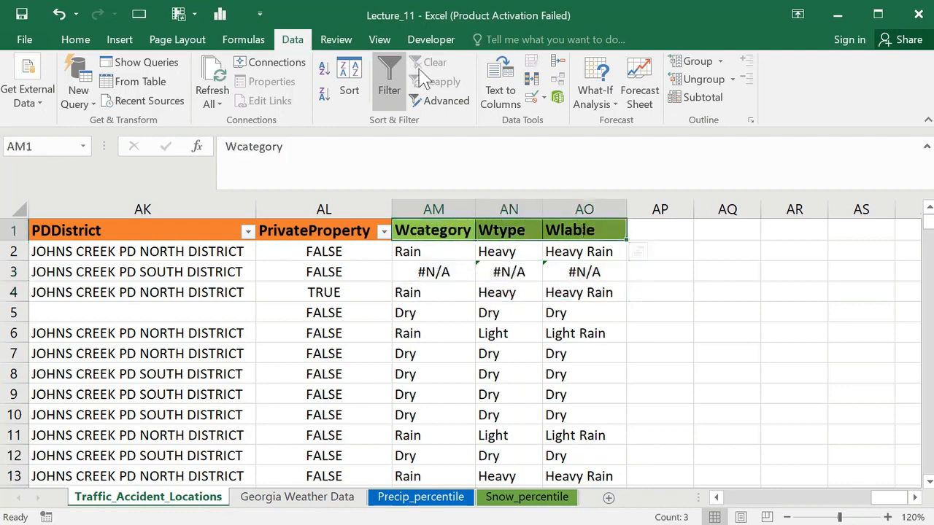
left_click(394, 79)
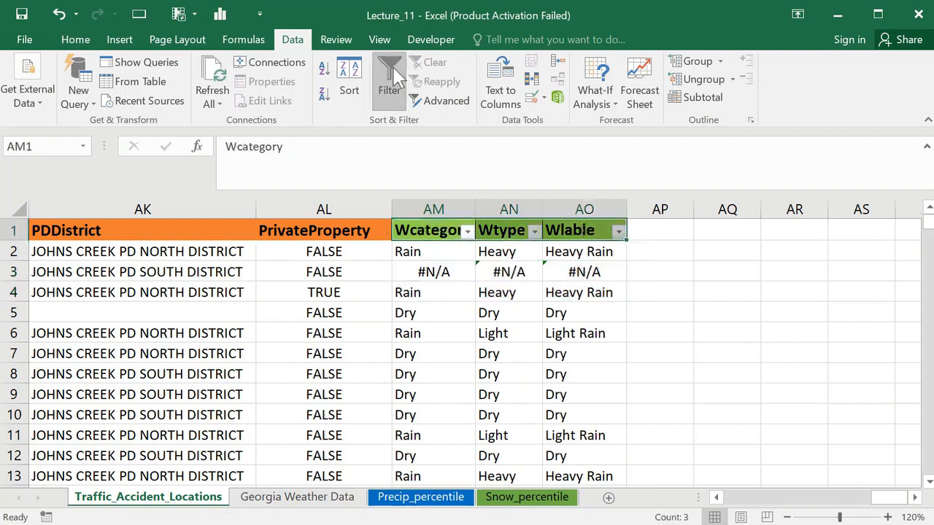
Step: Filter the Wcategory column to show only the #N/A records
left_click(468, 230)
left_click(288, 403)
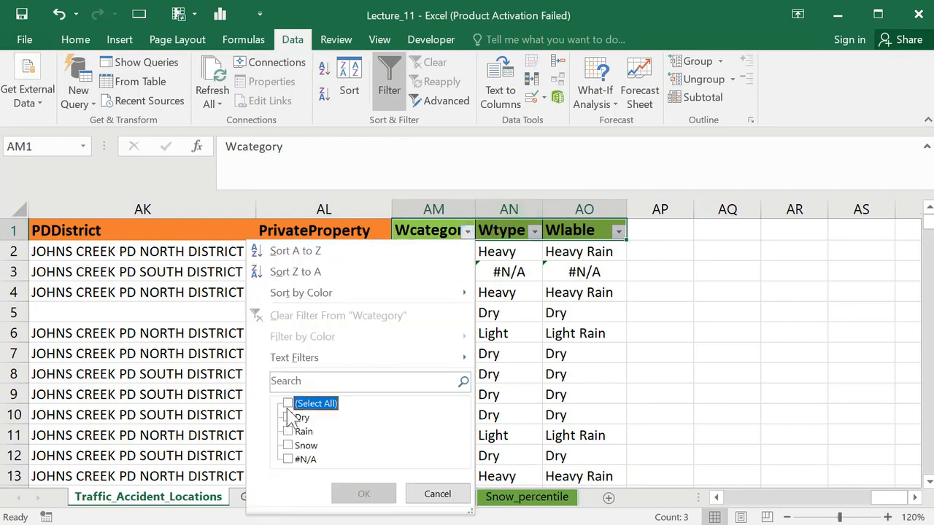
left_click(287, 460)
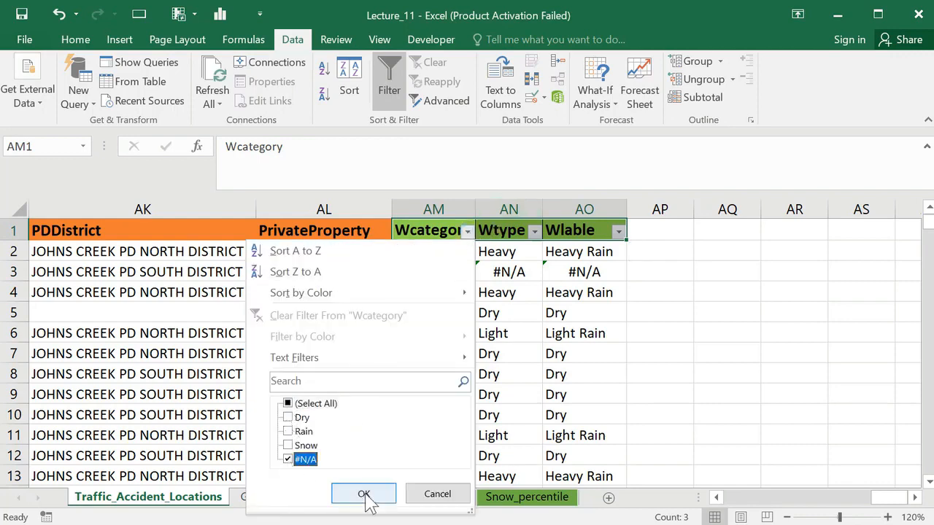
left_click(364, 494)
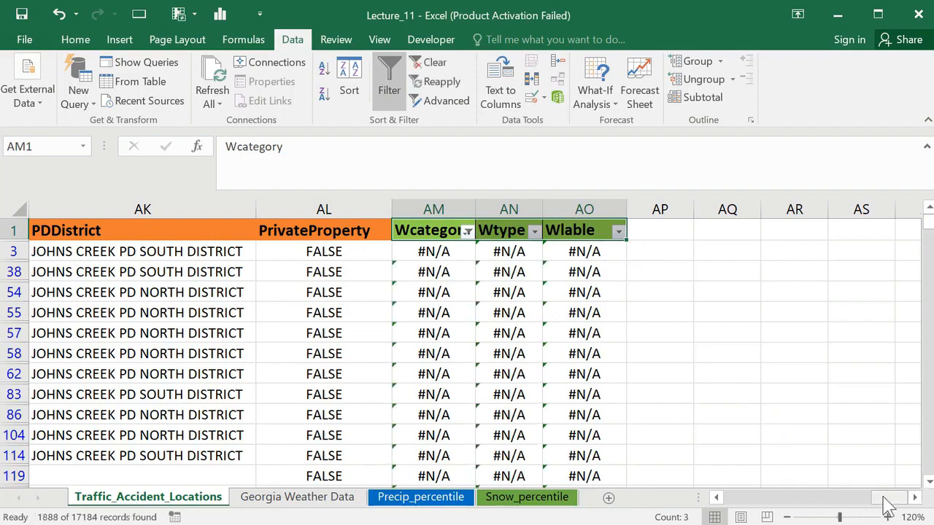
Step: Select all the filtered #N/A rows from row 3 down to the end of the data and delete them
left_click_drag(883, 503, 733, 502)
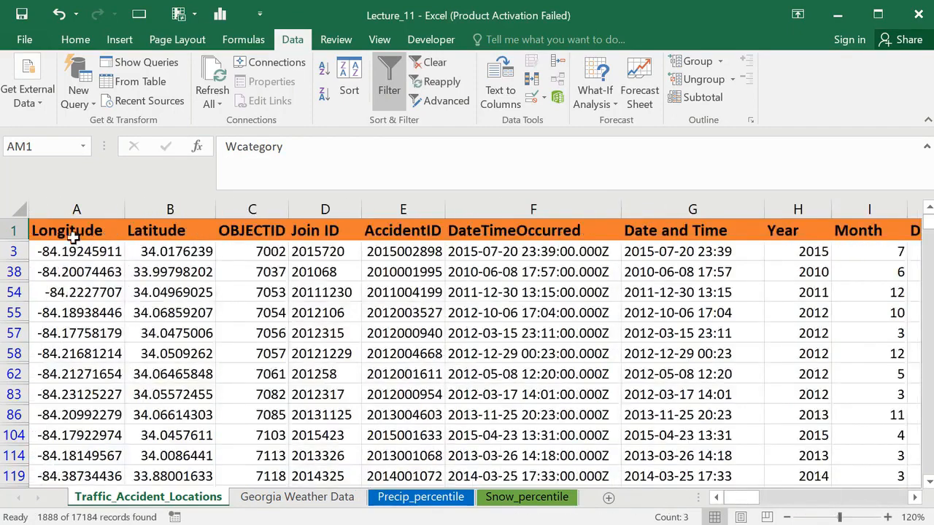
left_click(16, 251)
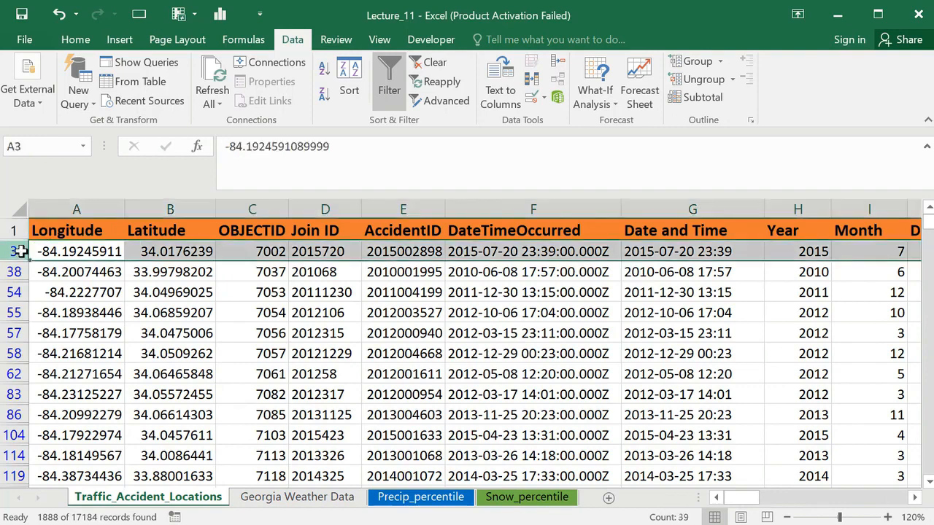
key("shift+Page_Down")
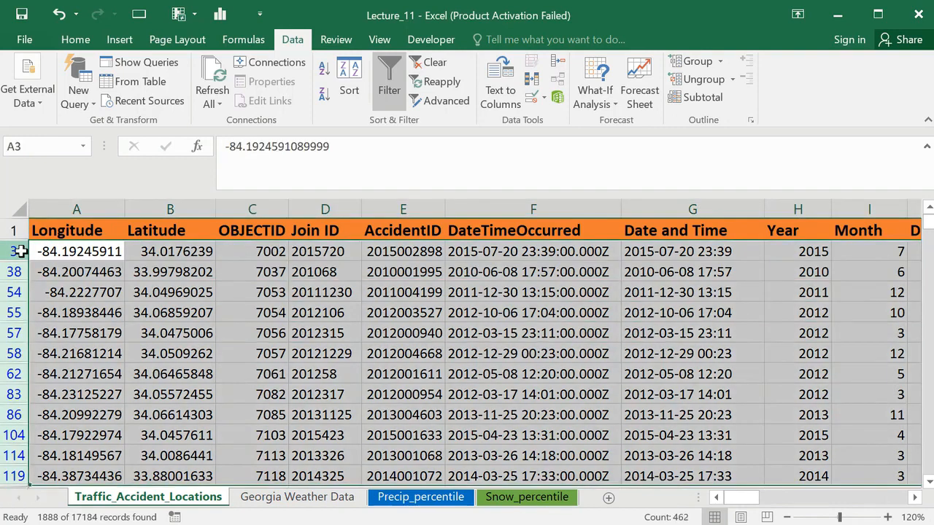
right_click(419, 294)
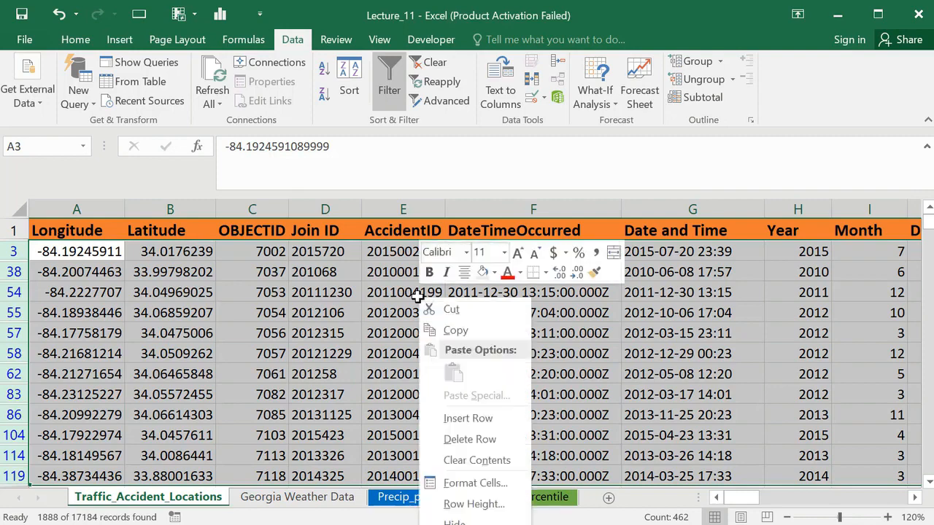
left_click(478, 440)
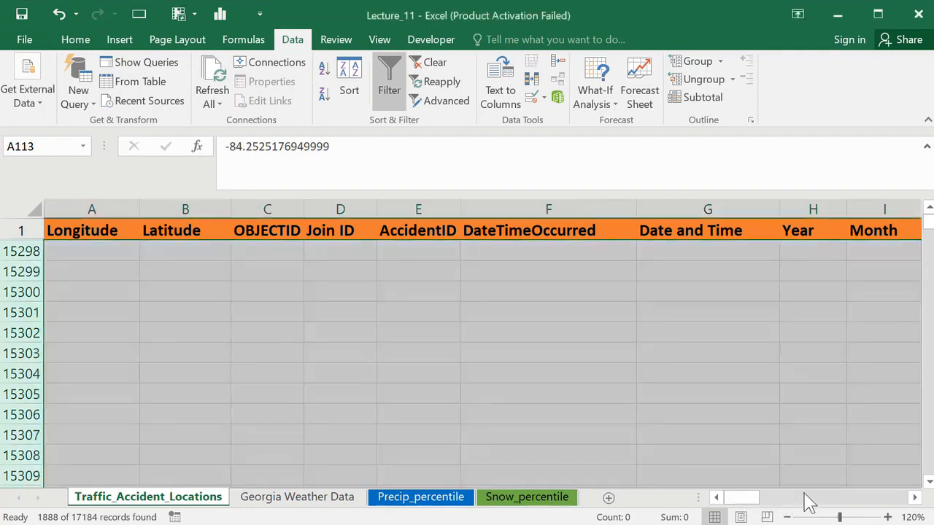
Step: Reset the Wcategory filter to show all categories
left_click_drag(742, 500, 890, 499)
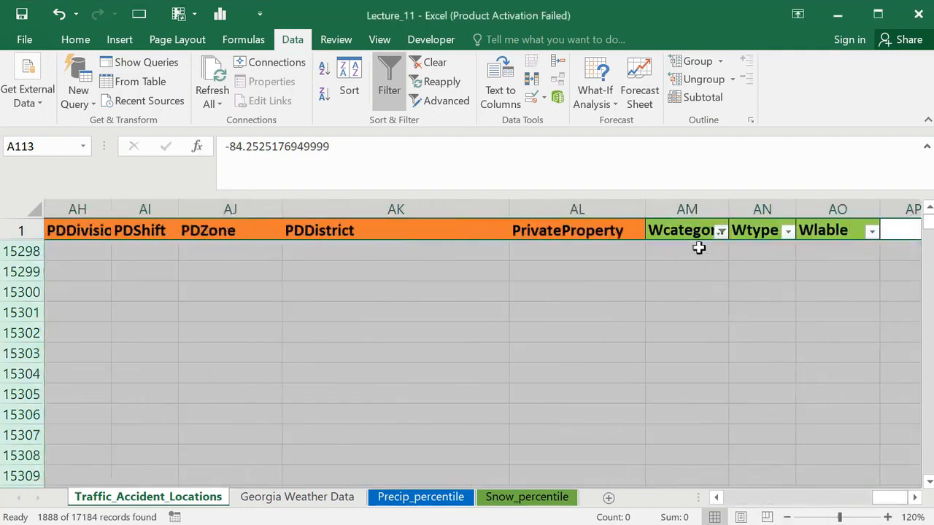
left_click(721, 232)
left_click(541, 403)
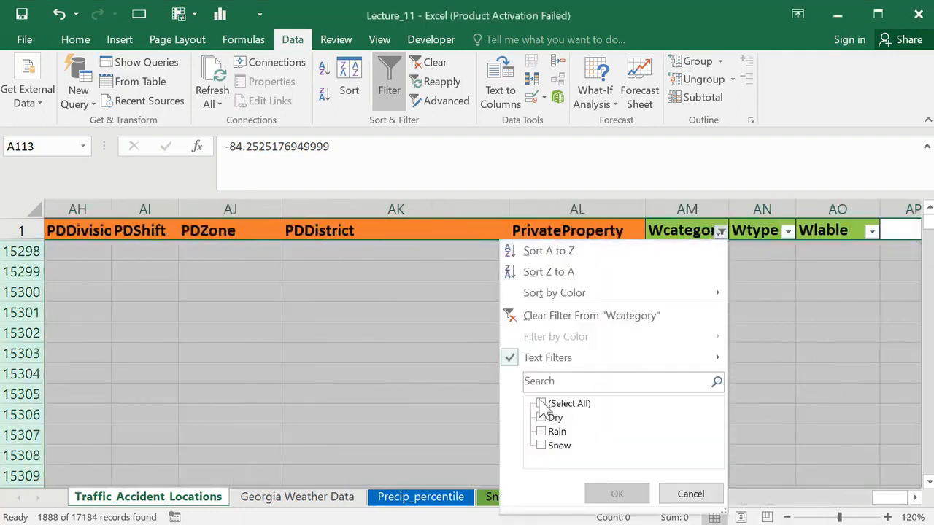
left_click(615, 494)
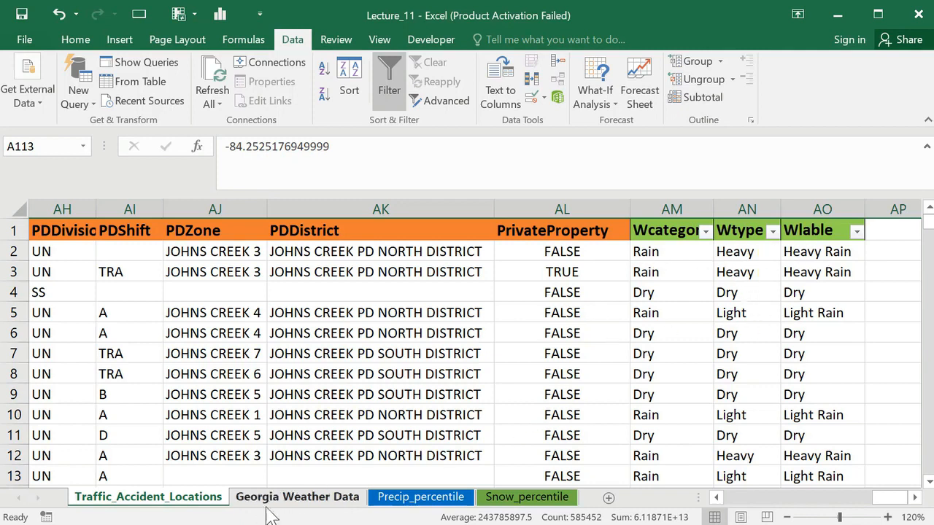
Step: In the AM2 VLOOKUP formula, replace the column index with a MATCH function using AM$1 as its lookup value
left_click(661, 250)
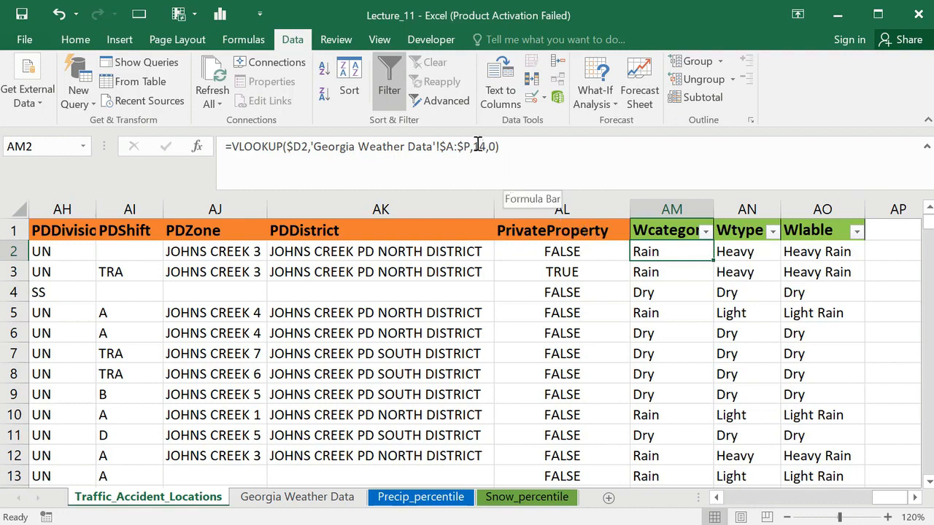
left_click_drag(475, 145, 484, 143)
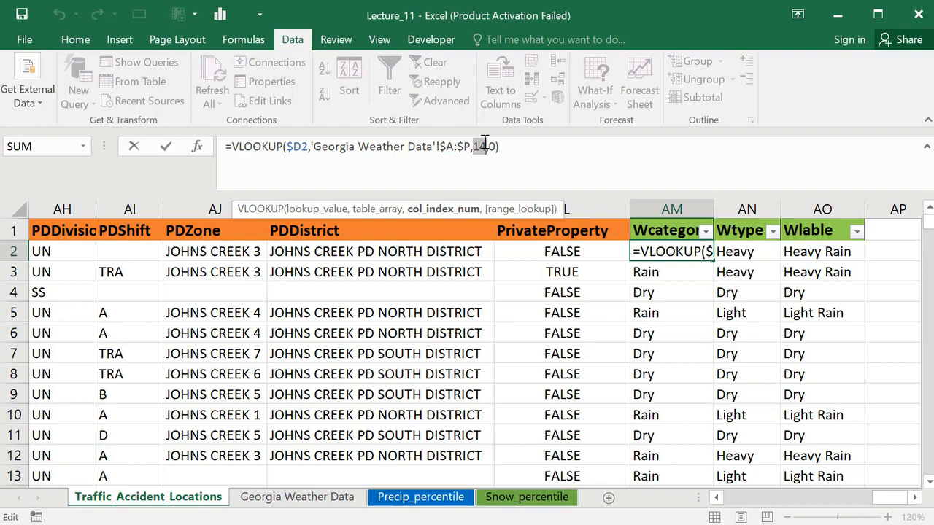
left_click(485, 144)
key("BackSpace")
key("BackSpace")
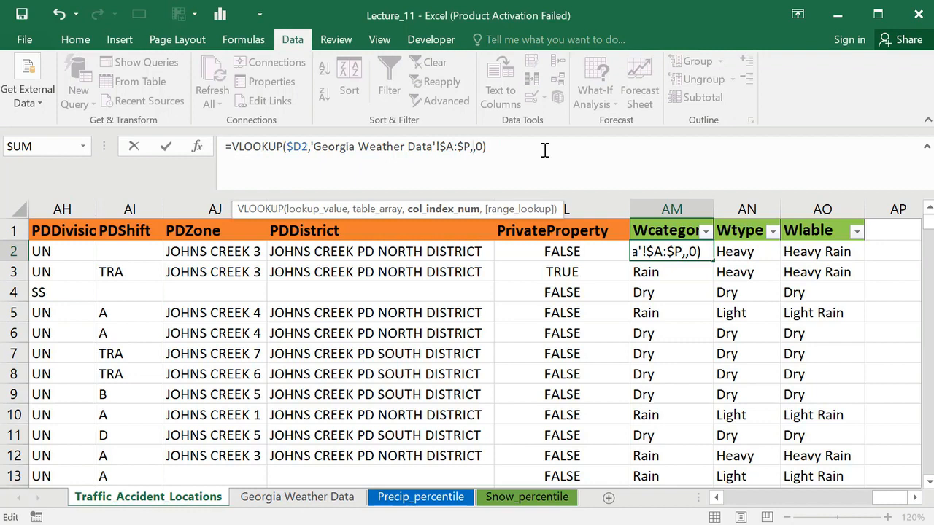
type("ma")
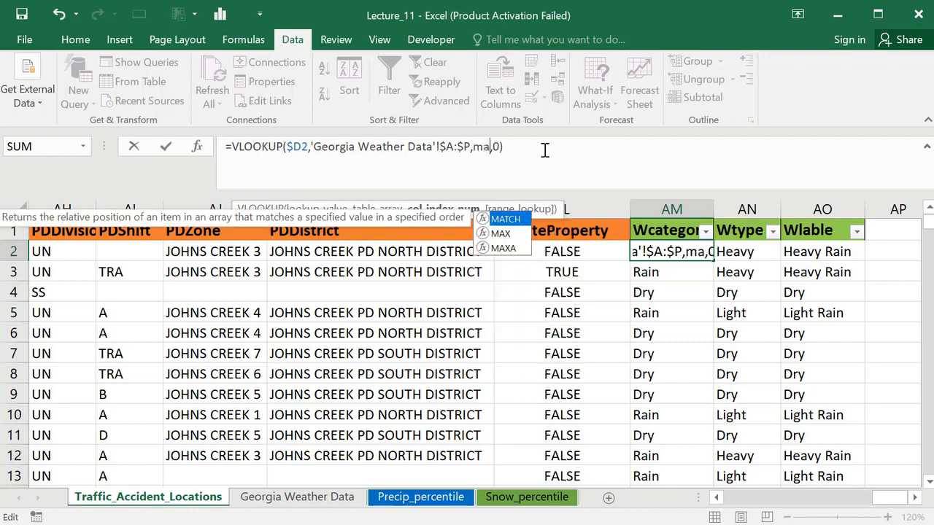
double_click(505, 223)
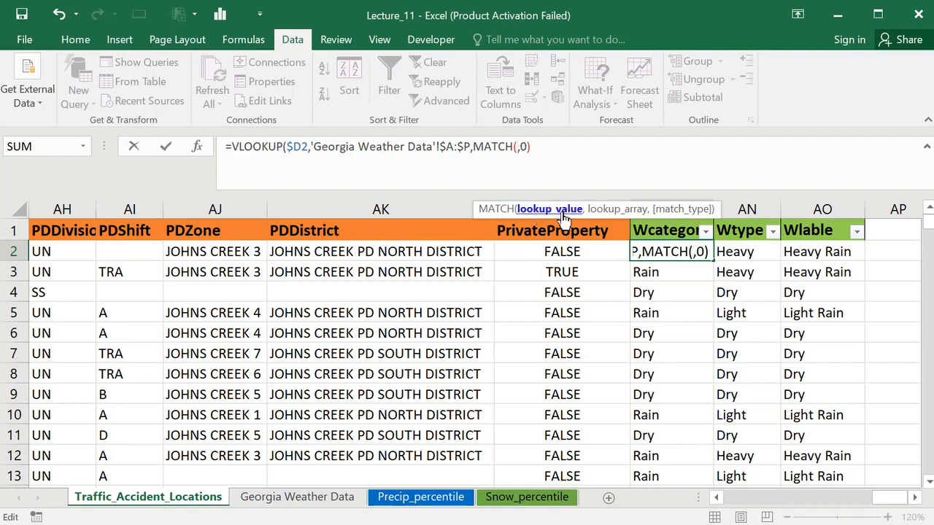
left_click(661, 231)
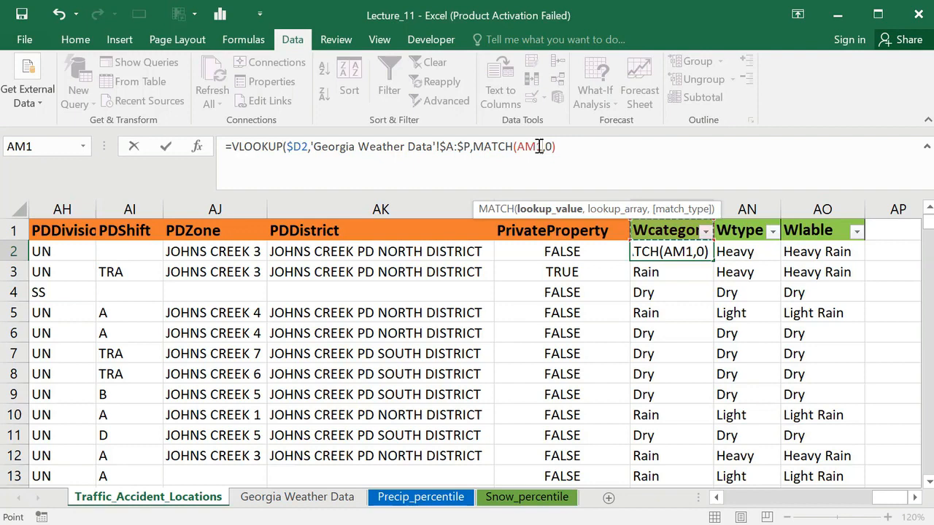
key("F4")
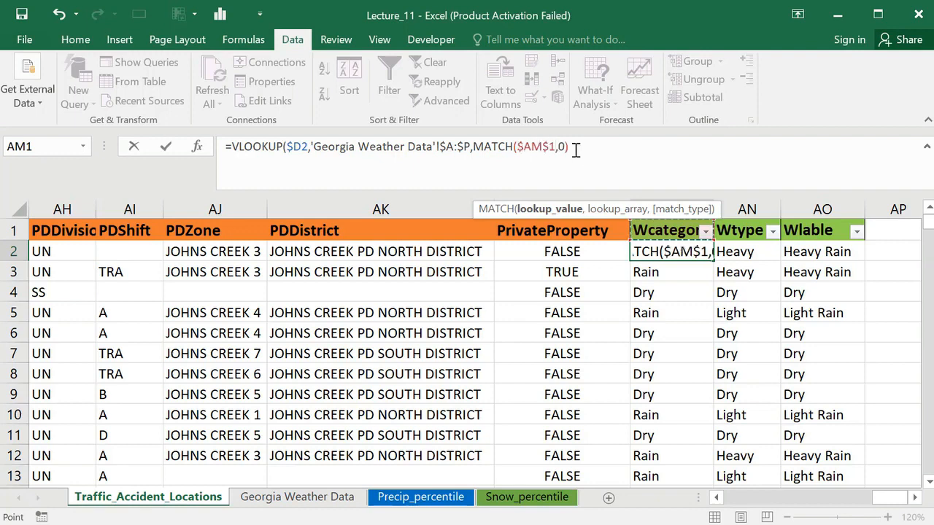
key("F4")
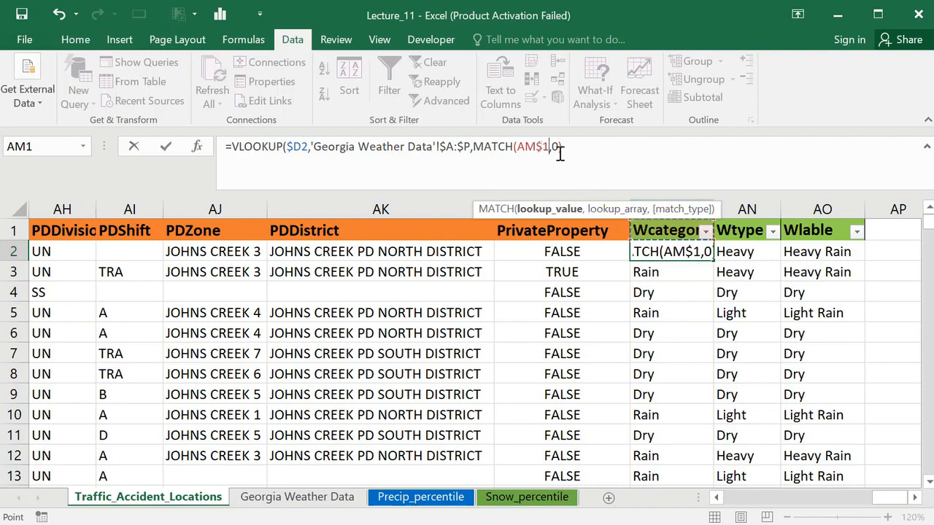
type(",")
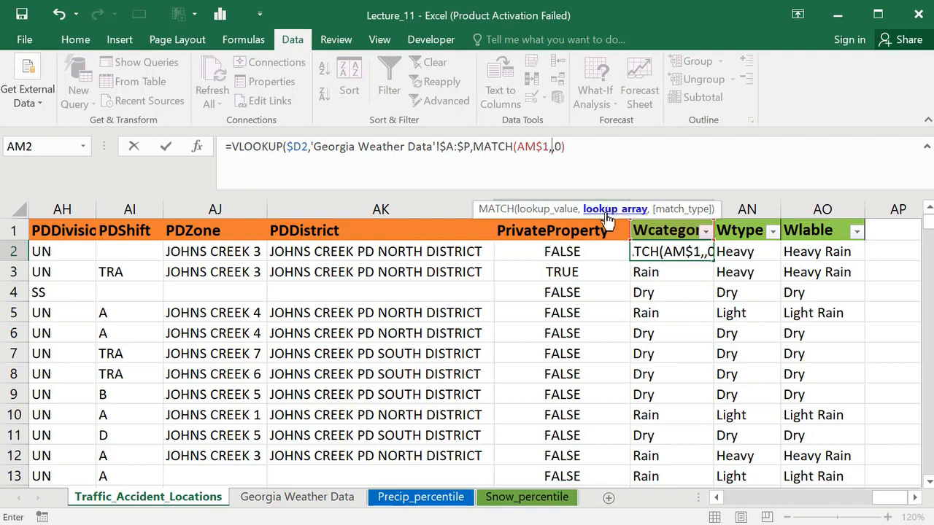
Step: Set MATCH's lookup array to 'Georgia Weather Data'!$A$1:$P$1 with match type 0 and close its parenthesis
left_click(315, 502)
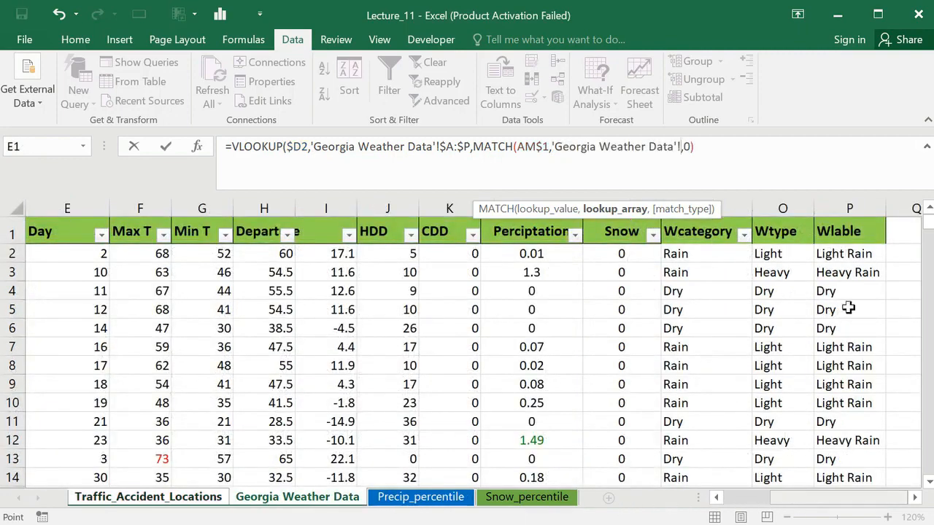
left_click_drag(854, 232, 9, 242)
left_click_drag(5, 235, 5, 235)
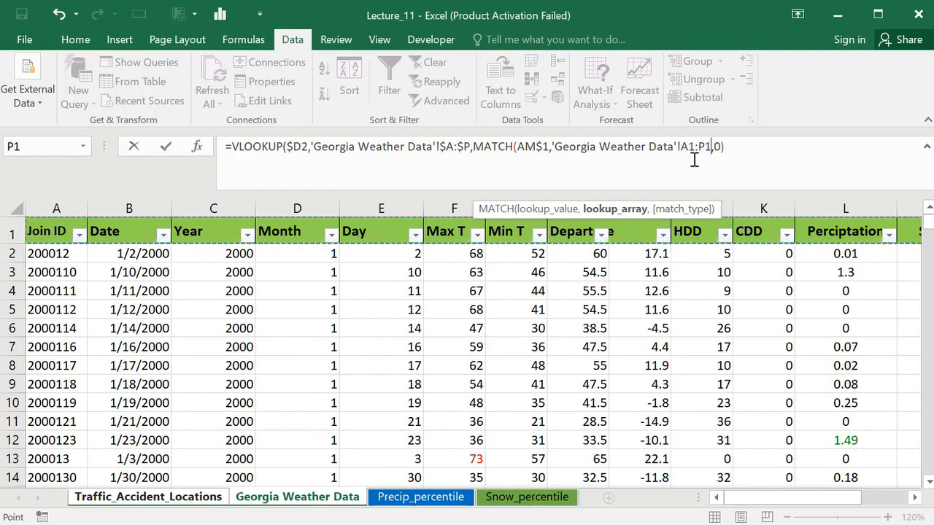
key("F4")
type(",")
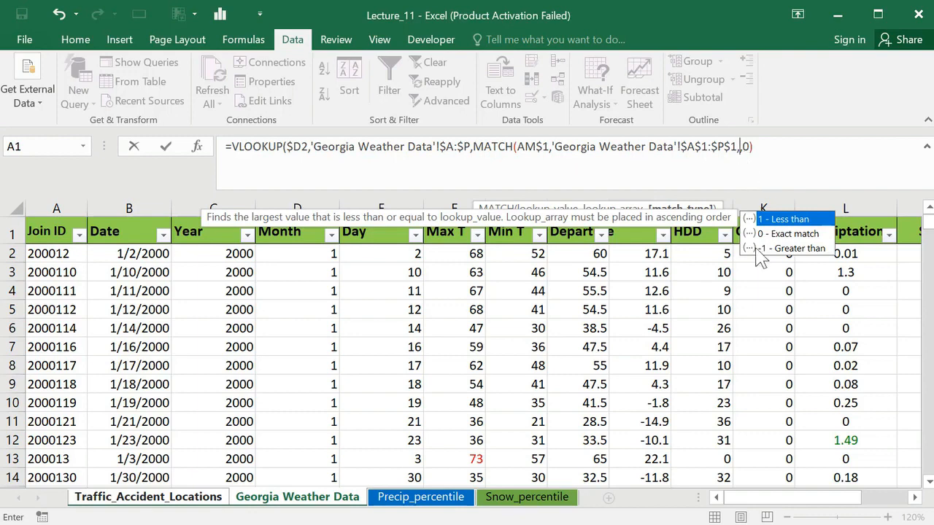
type("0")
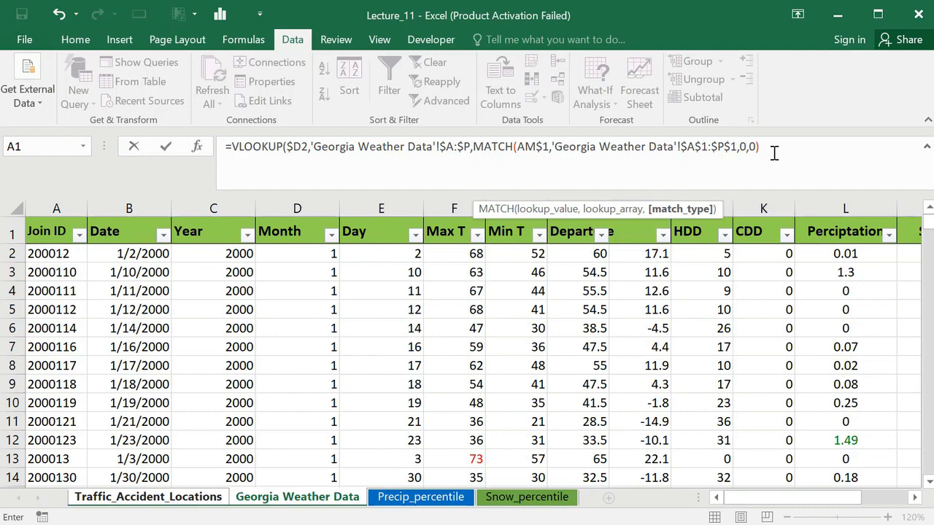
type(")")
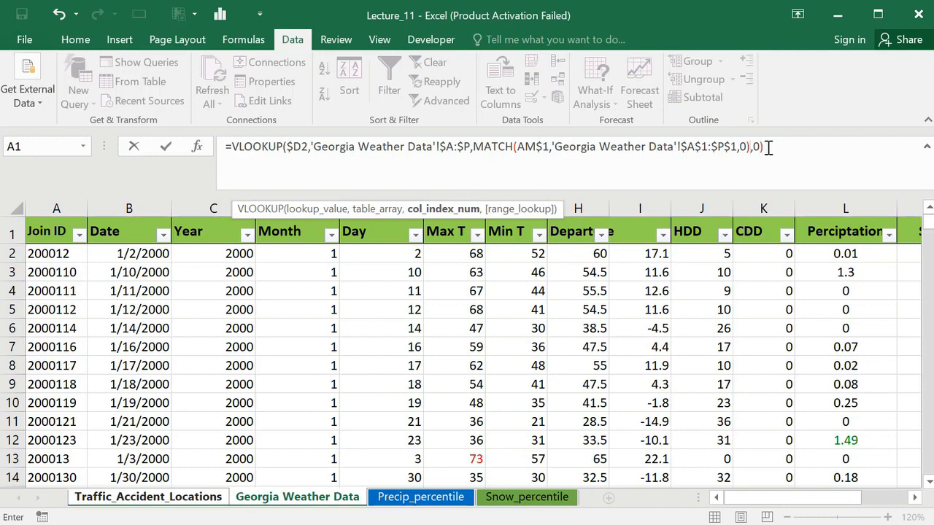
Step: Replace the VLOOKUP's final range lookup argument with FALSE for an exact match and enter the formula
left_click(768, 147)
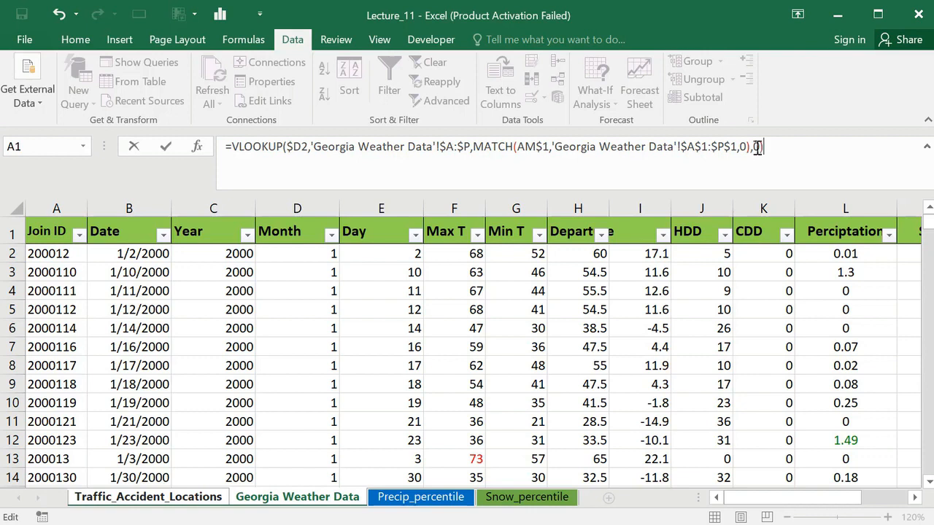
left_click(750, 146)
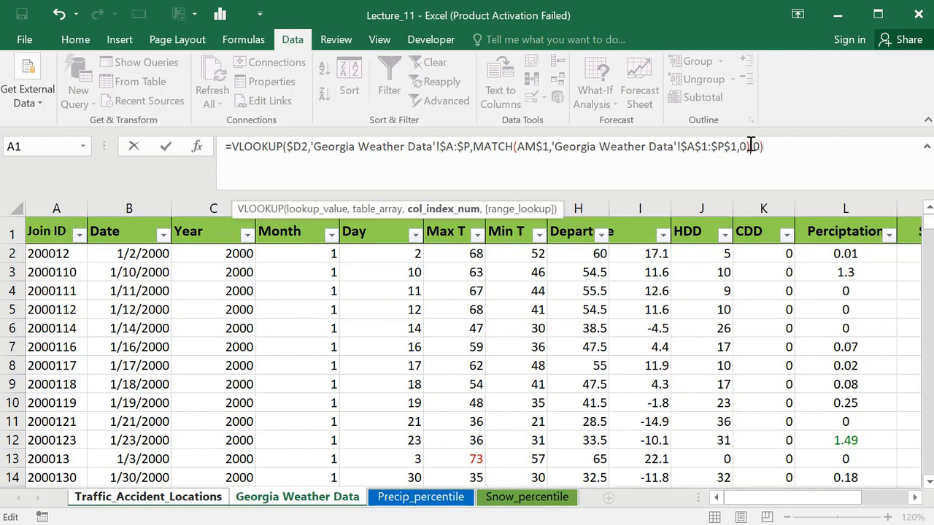
left_click(771, 147)
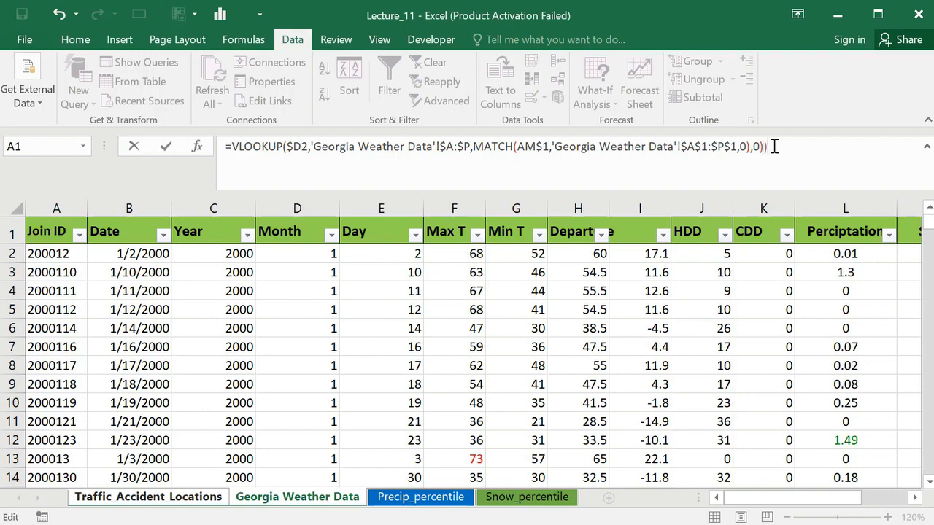
key("BackSpace")
key("BackSpace")
key("BackSpace")
key("BackSpace")
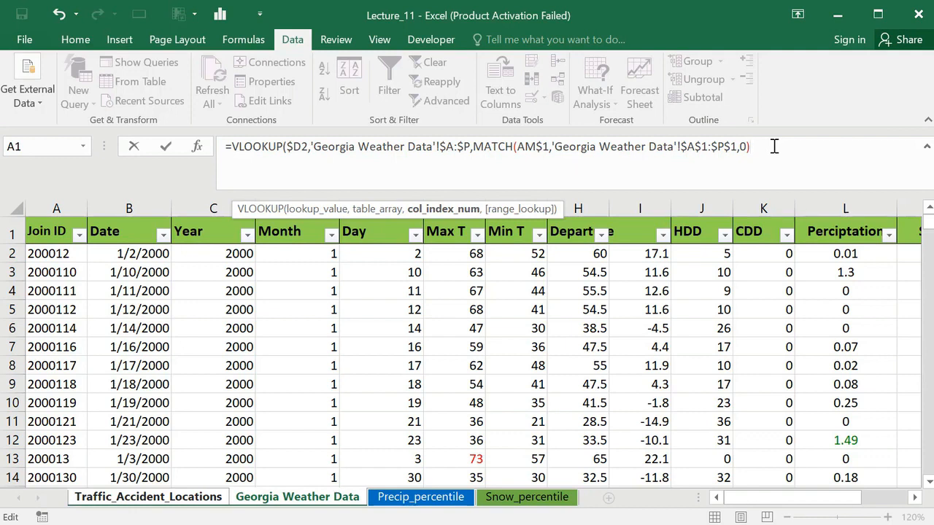
type(",")
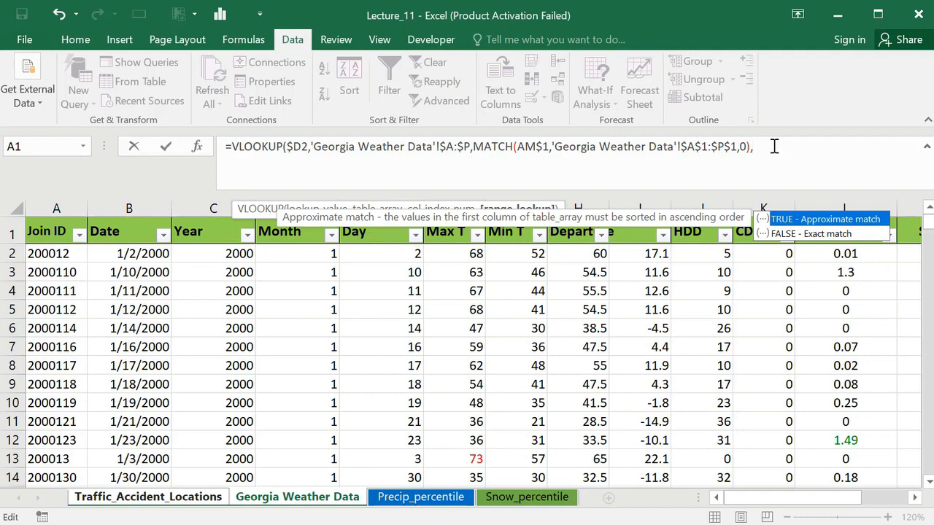
double_click(811, 233)
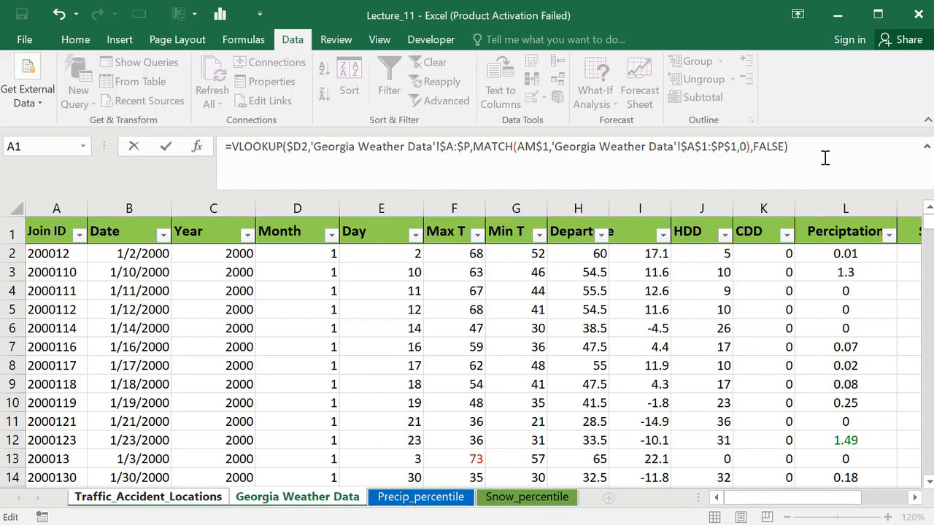
key("Return")
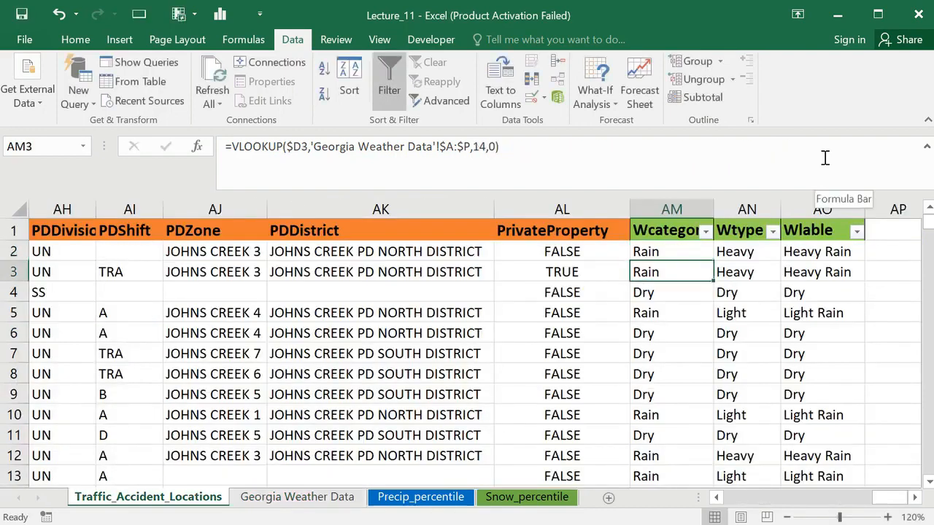
Step: Fill the AM2 VLOOKUP-MATCH formula across to AO2 and down through all data rows
left_click(658, 252)
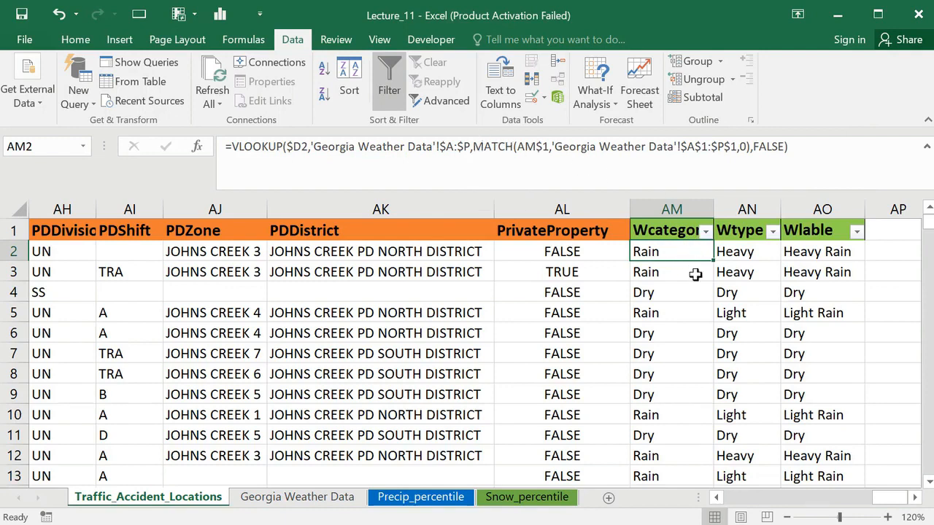
left_click_drag(714, 261, 860, 258)
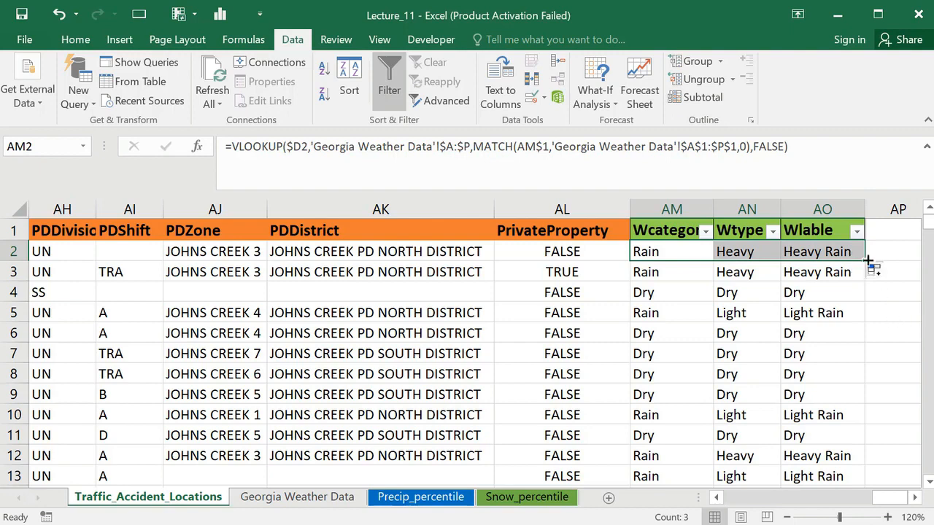
double_click(865, 260)
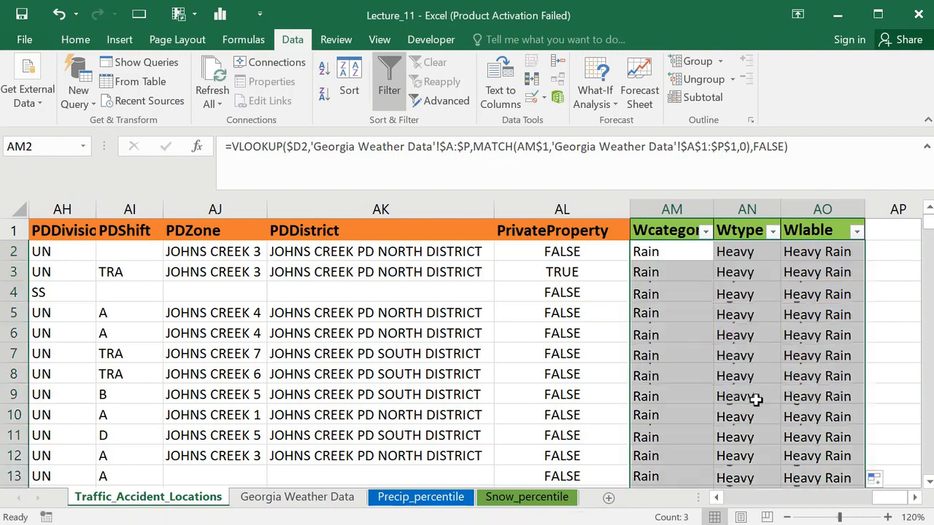
Step: Check the weather columns down the filled rows and compare the VLOOKUP-MATCH formulas in AM2, AN2 and AO2
scroll(758, 361, "down", 20)
scroll(763, 365, "down", 20)
scroll(762, 365, "up", 20)
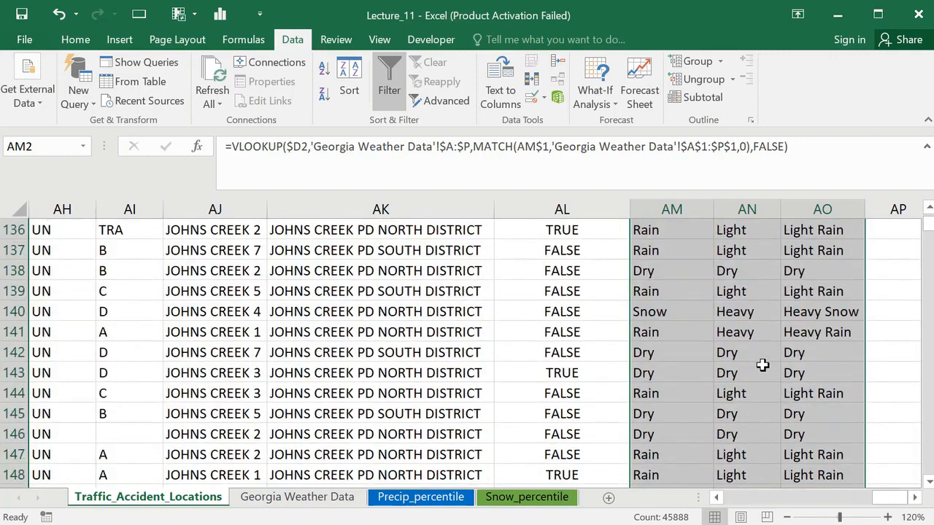
scroll(762, 365, "up", 18)
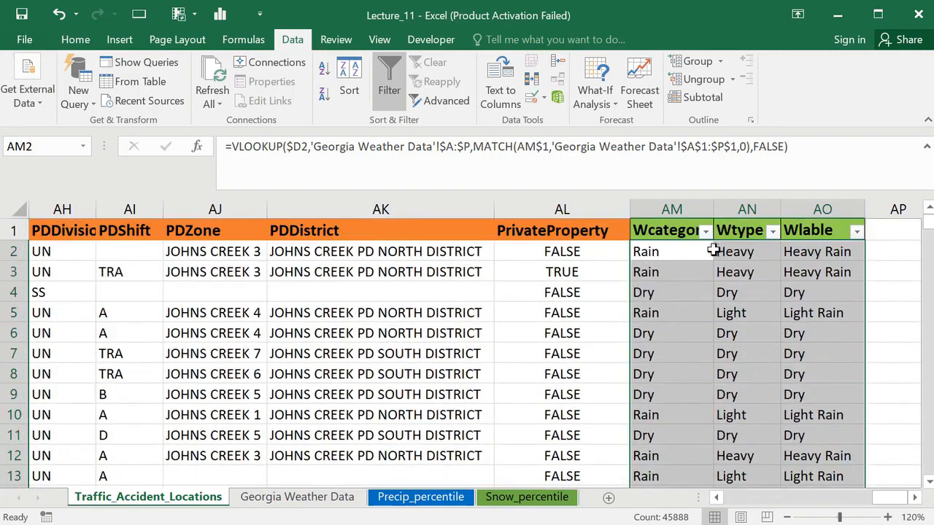
left_click(672, 251)
left_click(750, 251)
left_click(788, 249)
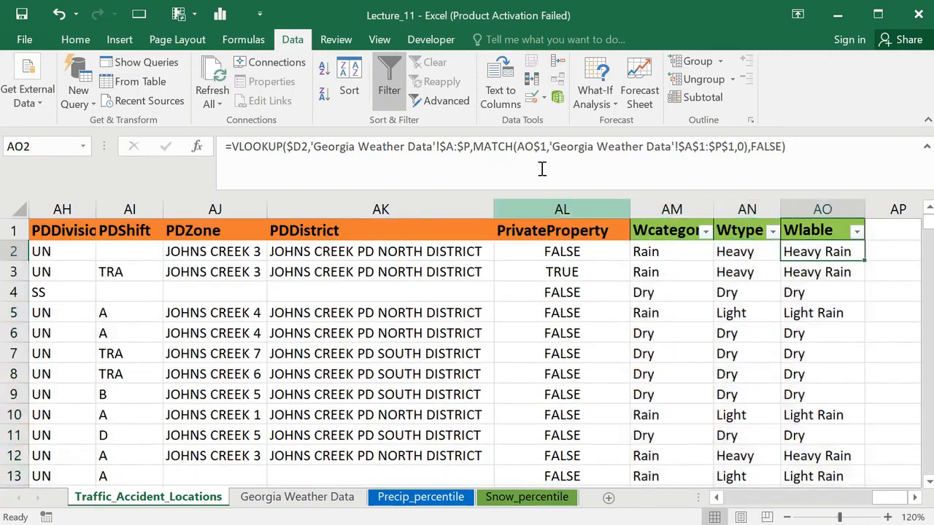
left_click(659, 252)
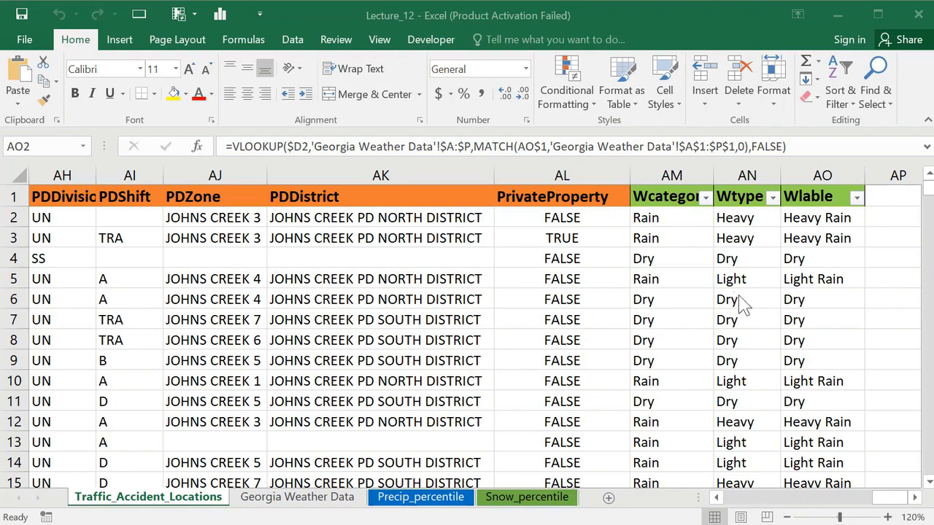
Step: Add a new worksheet to the Lecture_12 workbook and name it Chart Visualization
left_click(611, 499)
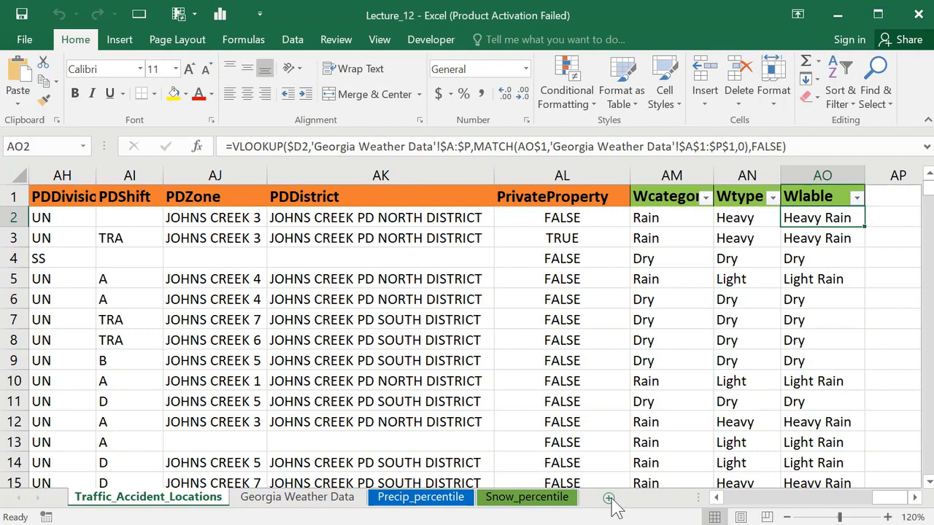
left_click(608, 499)
double_click(271, 498)
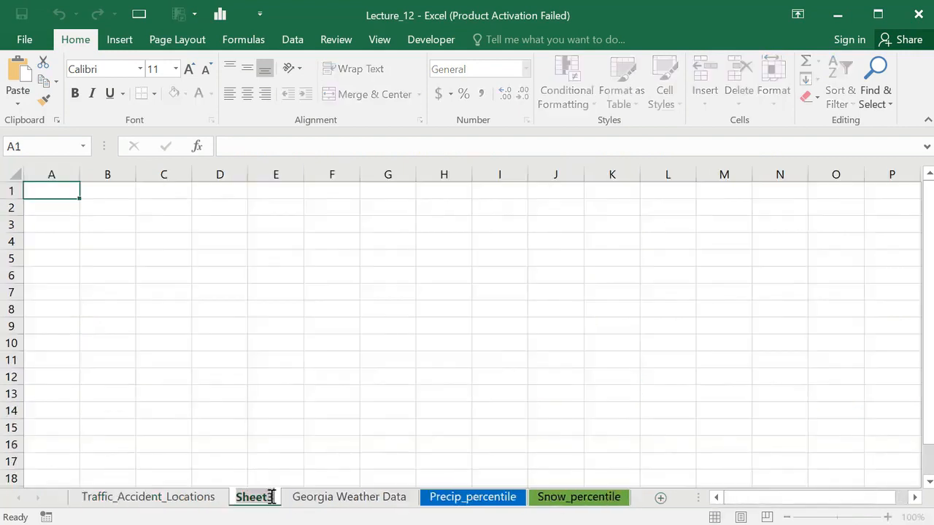
type("C")
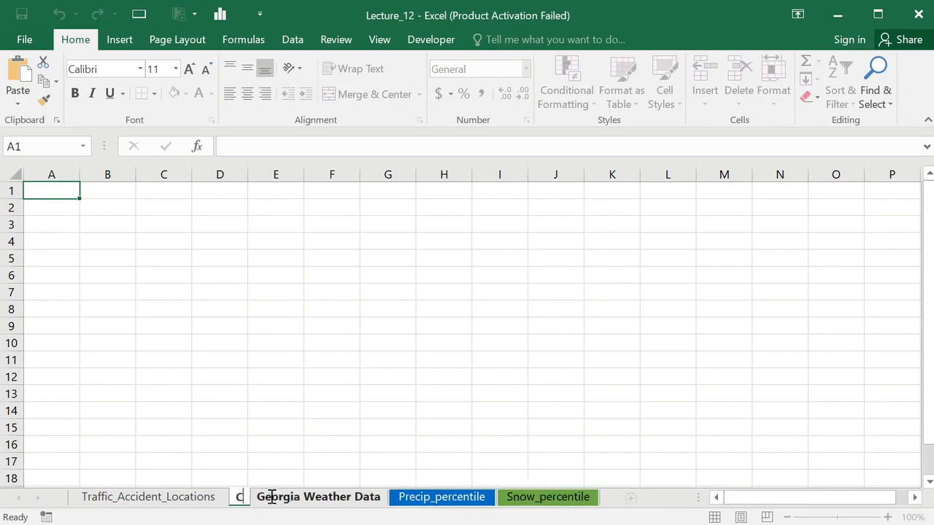
type("hart Visu")
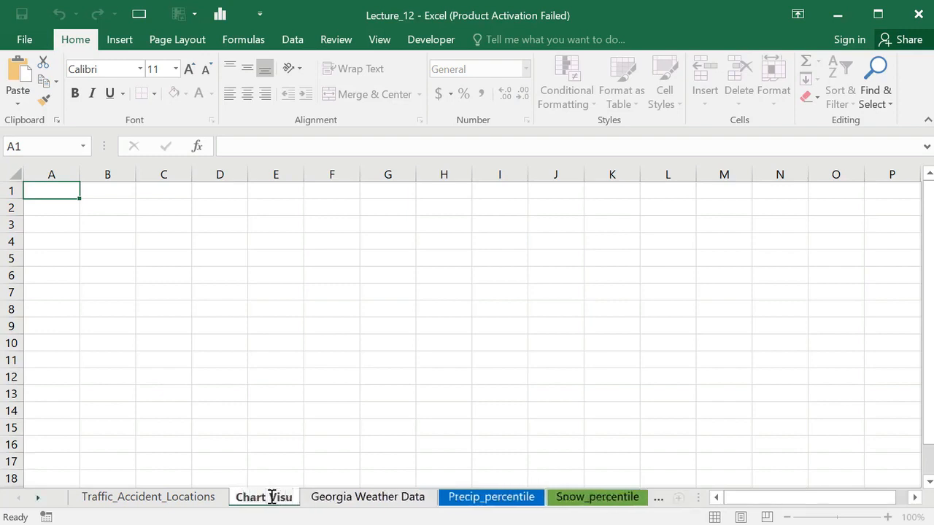
type("aliza")
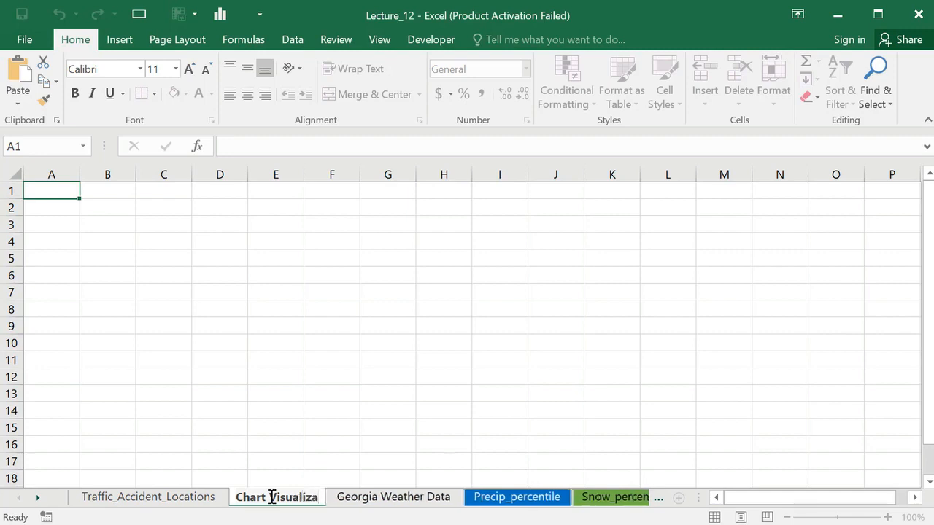
type("tion")
key("Return")
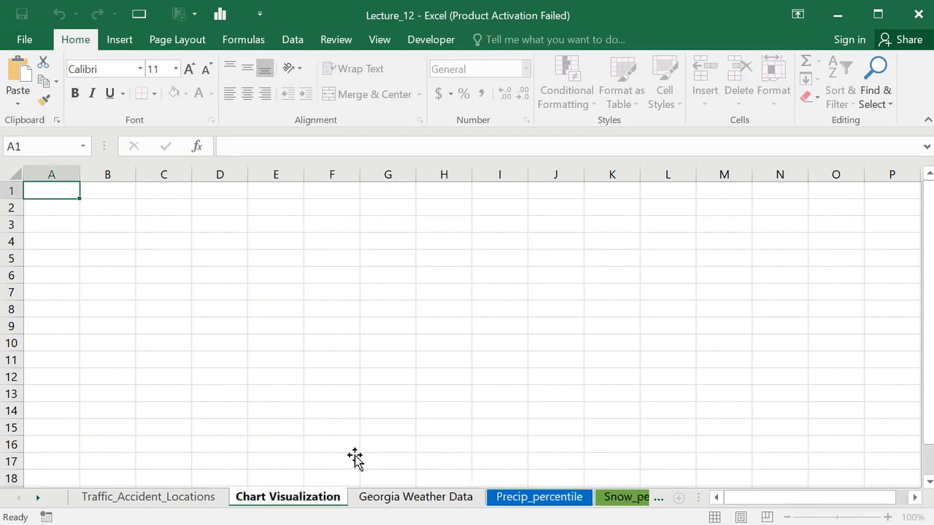
Step: Colour the Chart Visualization sheet tab yellow and move the sheet to the end, after Snow_percentile
left_click(362, 446)
right_click(294, 502)
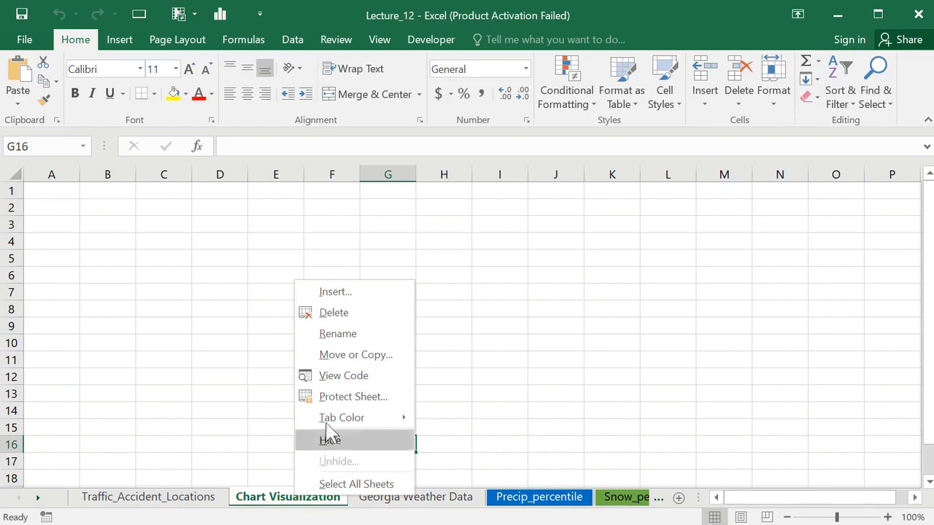
mouse_move(326, 417)
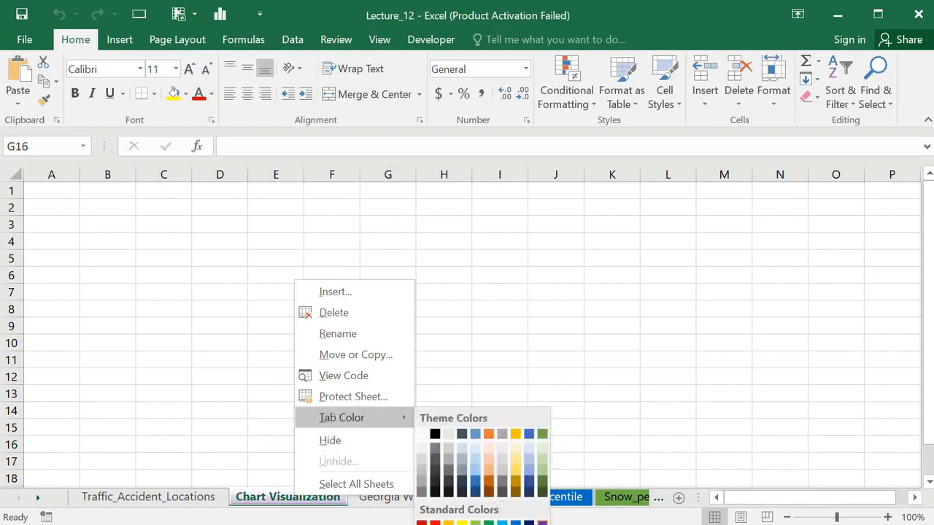
left_click(462, 523)
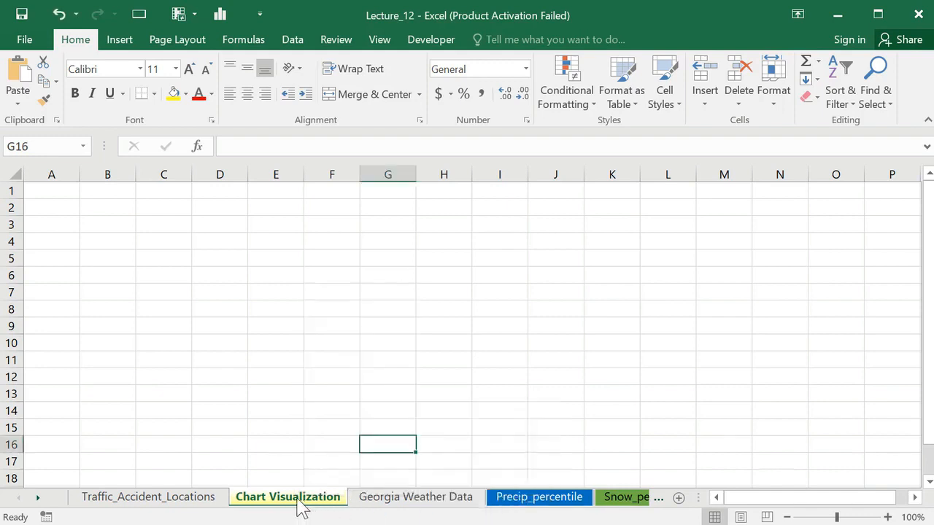
mouse_move(303, 508)
left_mouse_down()
mouse_move(299, 497)
mouse_move(406, 481)
mouse_move(666, 494)
mouse_move(554, 492)
left_mouse_up()
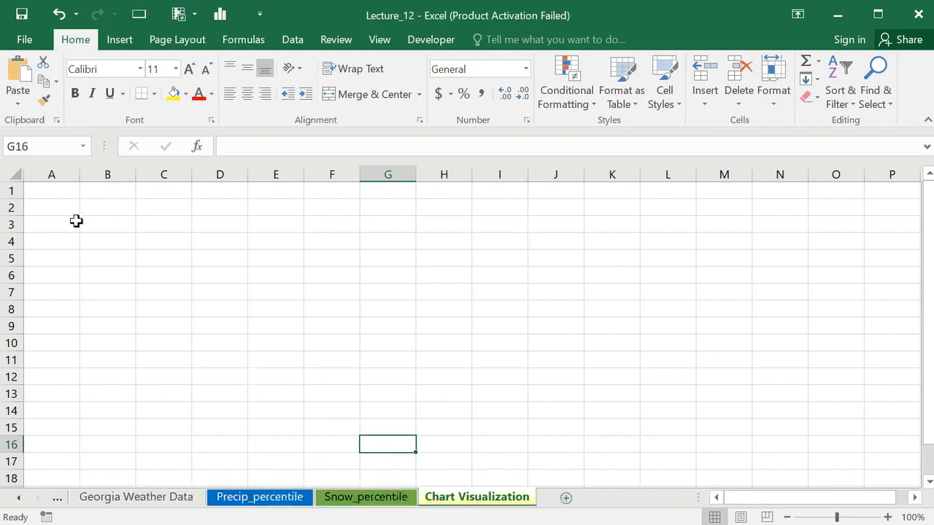
Step: Enter the headings Dry, Light Rain, Heavy Rain, Light Snow and Heavy Snow in cells B1 to F1
left_click(107, 190)
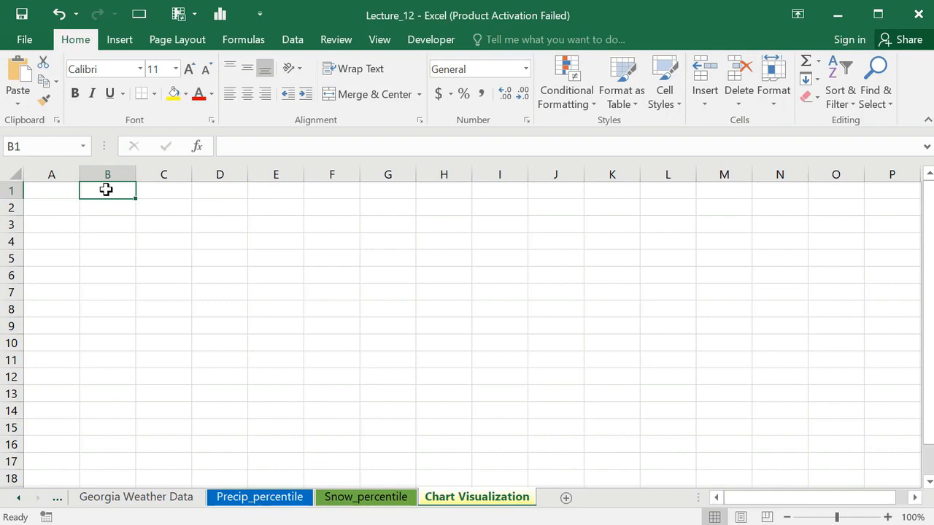
type("Dry")
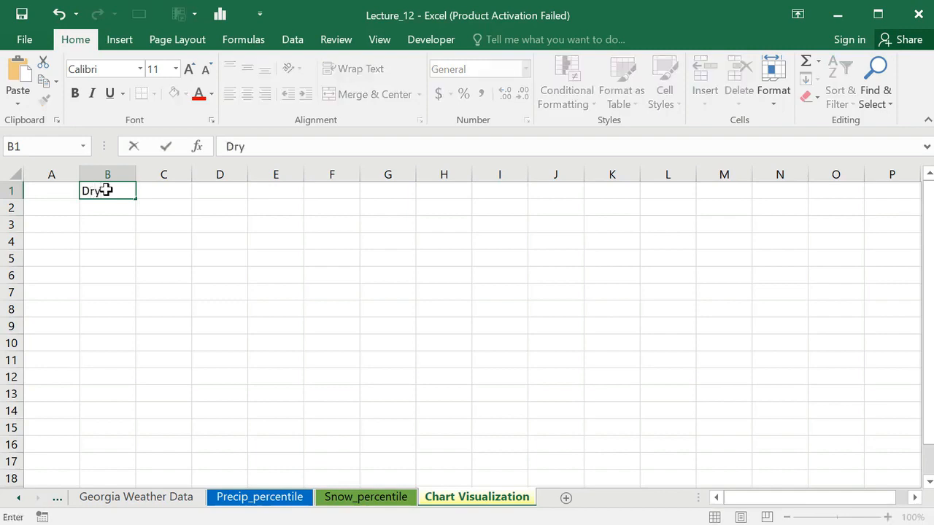
key("Tab")
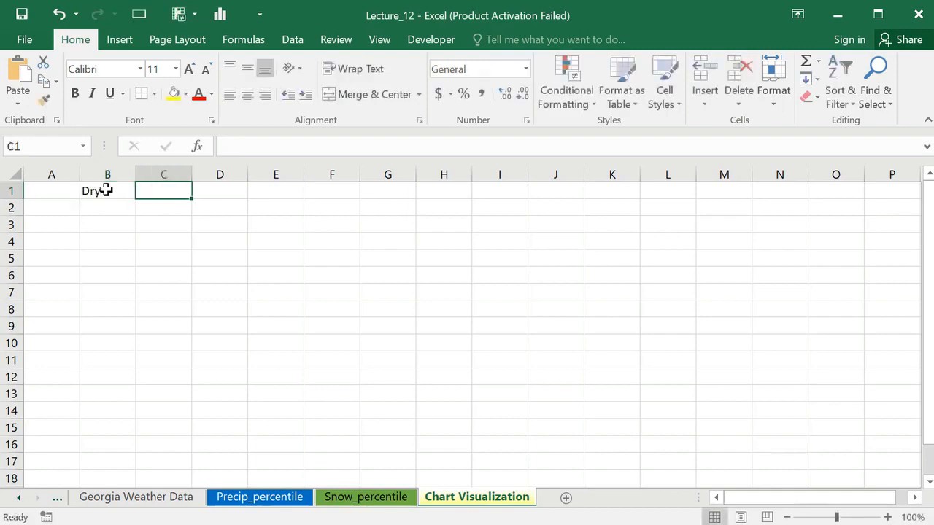
type("Light Rain")
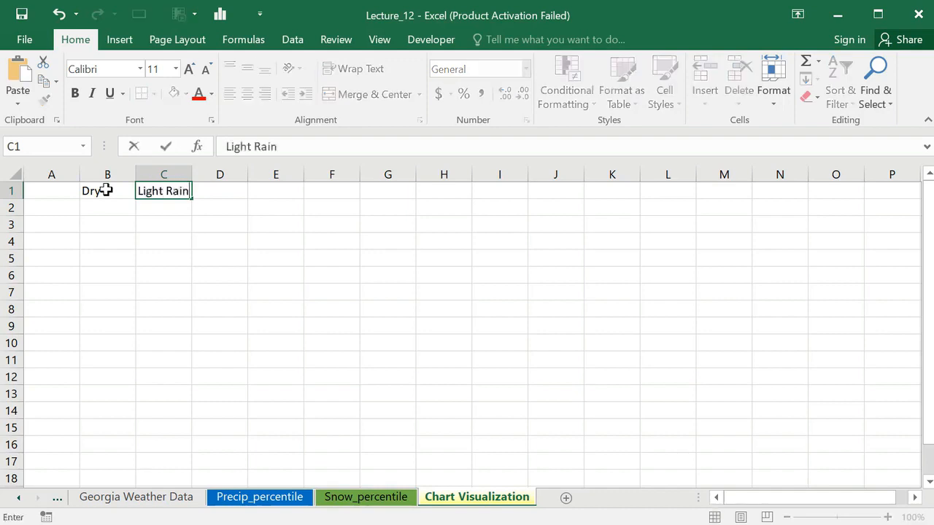
key("Tab")
type("H")
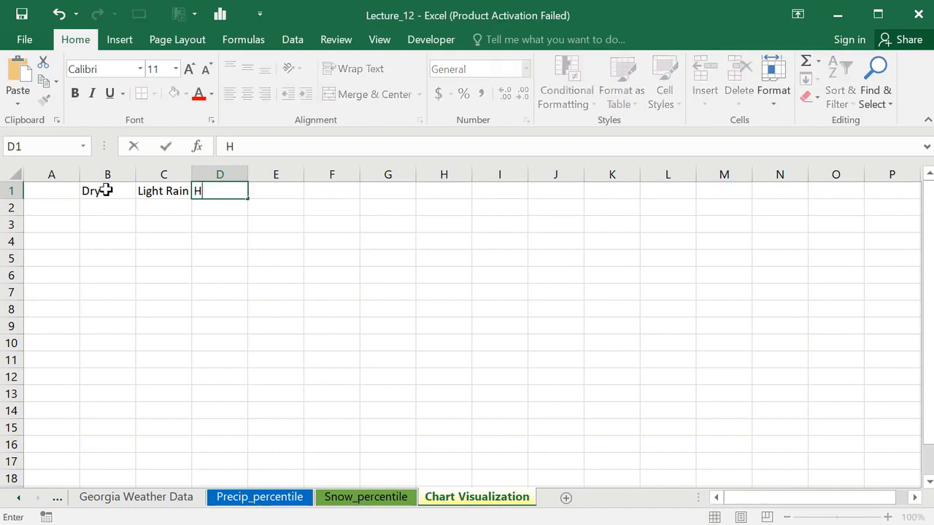
type("eavy Rain")
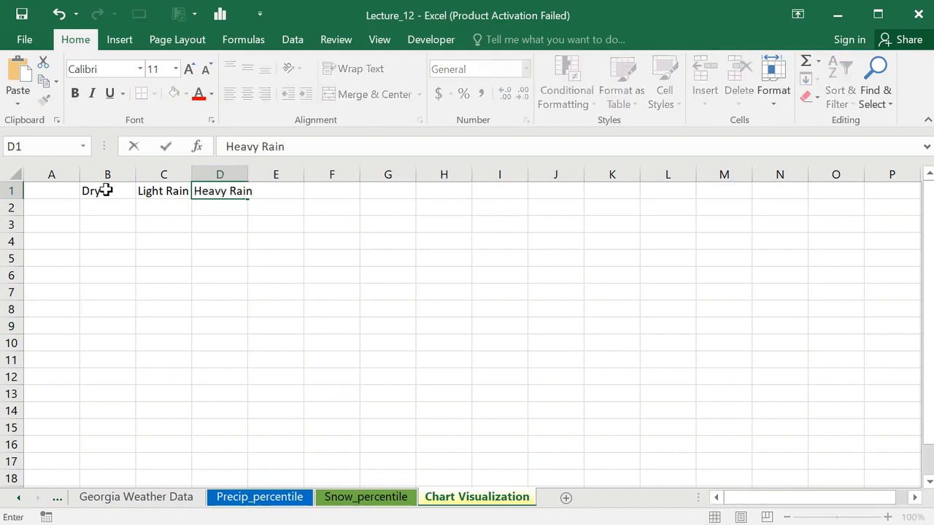
key("Tab")
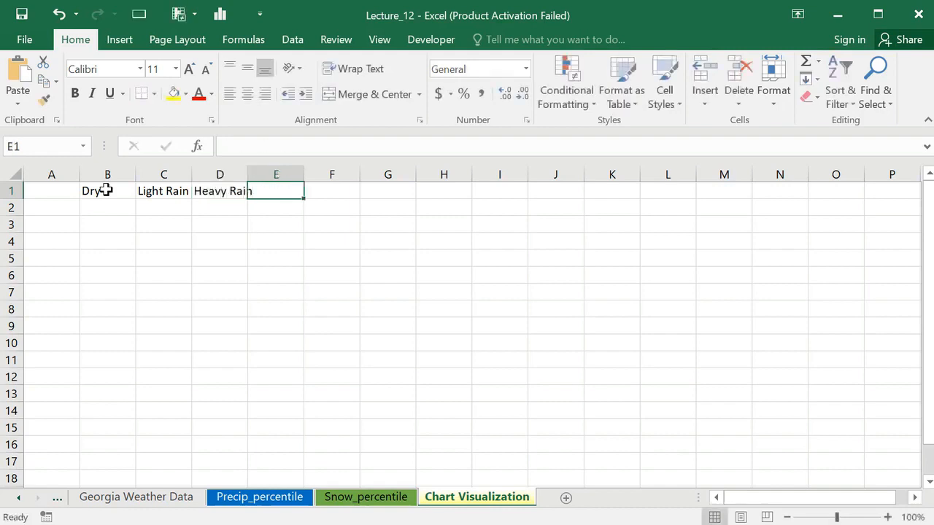
type("Li")
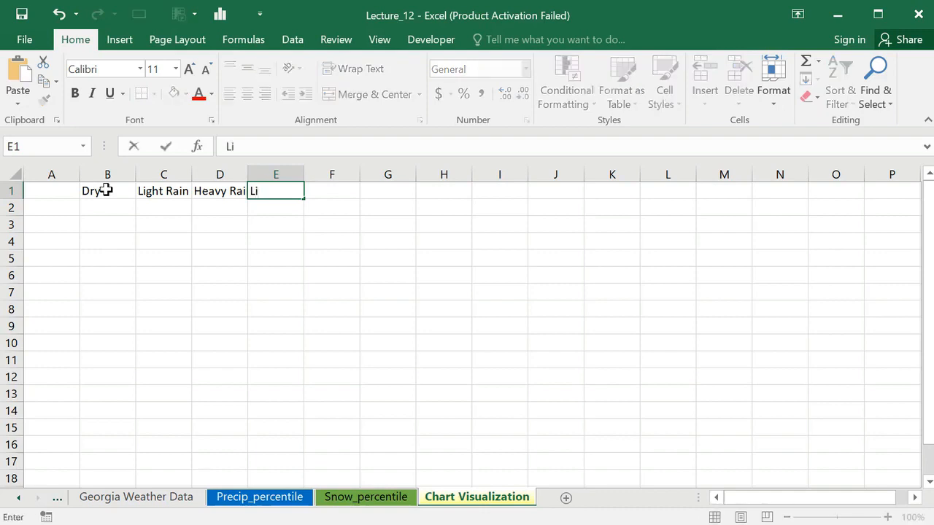
type("ght Snow")
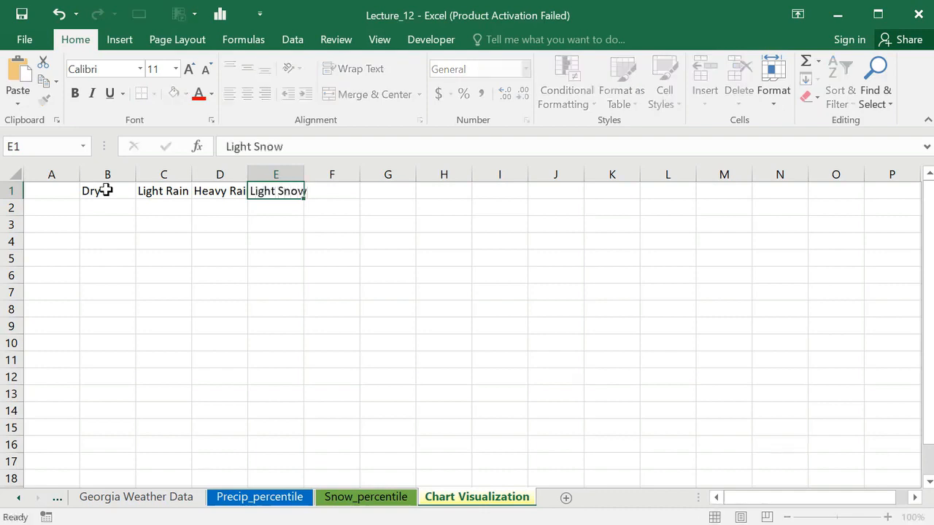
key("Tab")
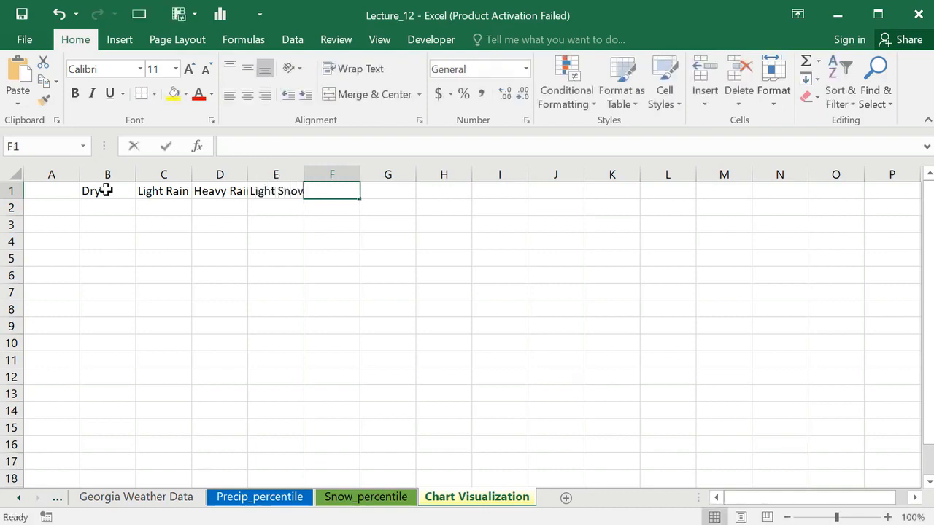
type("Hea")
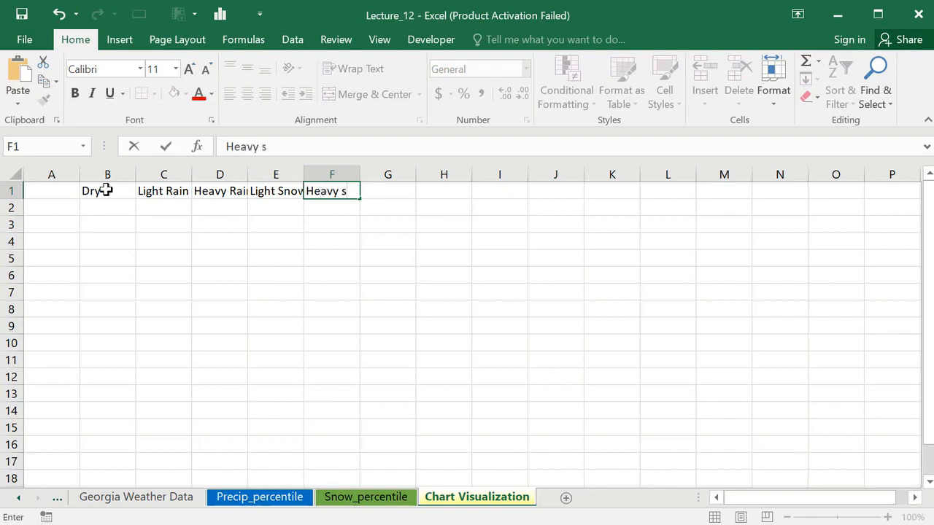
type("vy Snow")
left_click(437, 309)
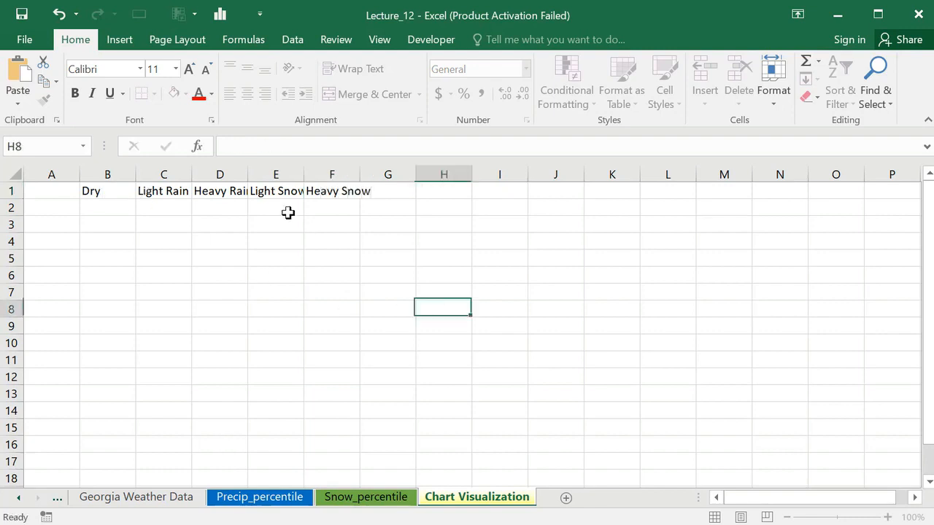
Step: Autofit the widths of columns D and E to their Heavy Rain and Light Snow headings
double_click(249, 173)
double_click(315, 173)
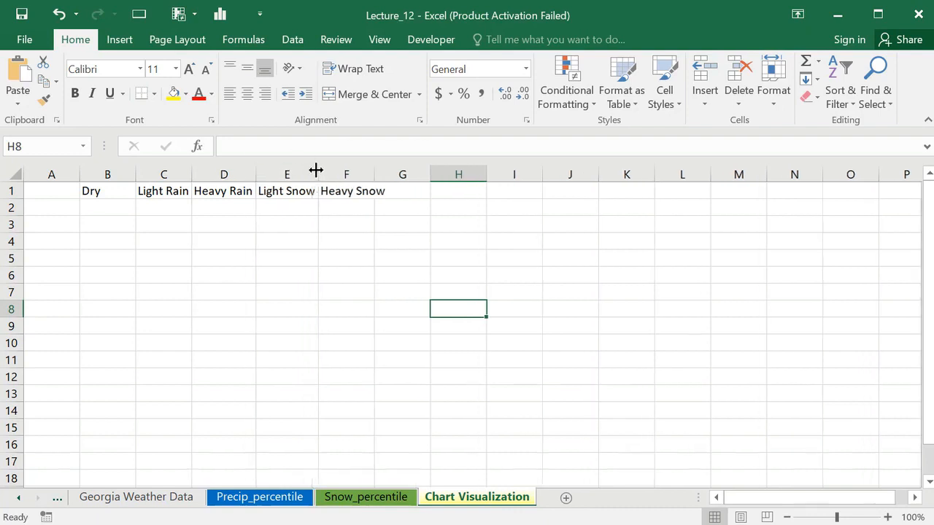
left_click(53, 207)
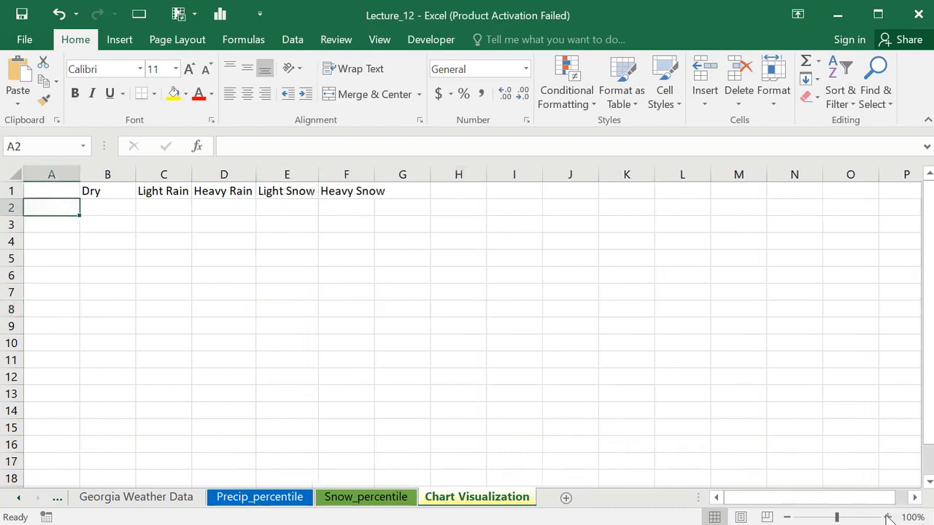
left_click(887, 516)
left_click(235, 268)
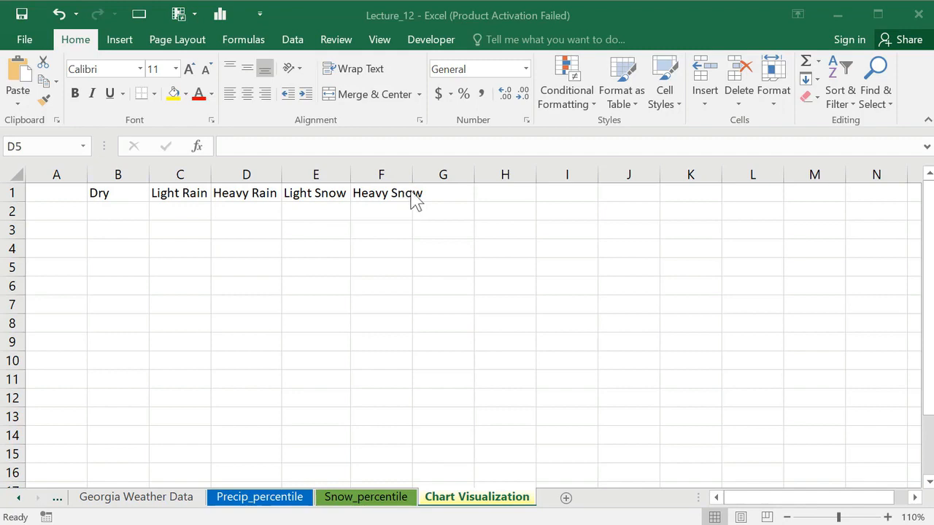
Step: Enter the row label Number of Accidents in A2 and autofit column A to it
double_click(52, 210)
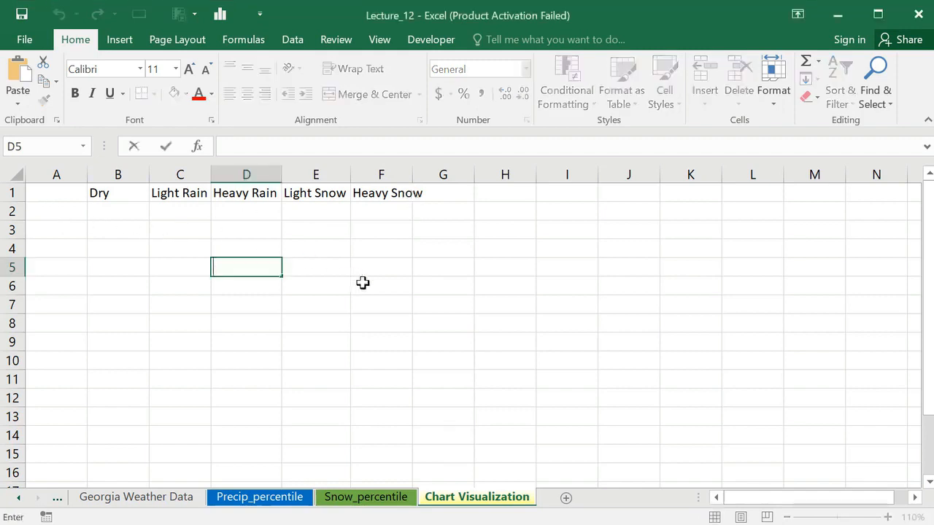
left_click(572, 343)
left_click(55, 210)
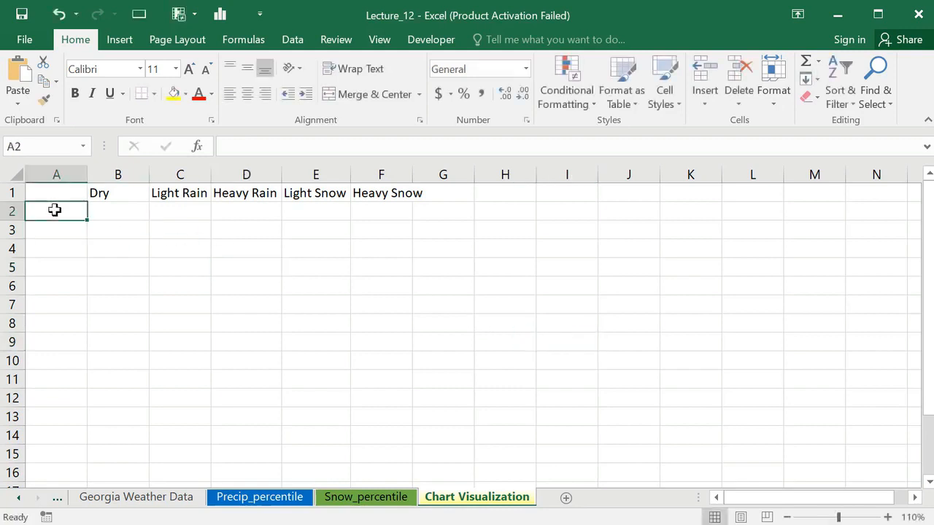
type("Number po")
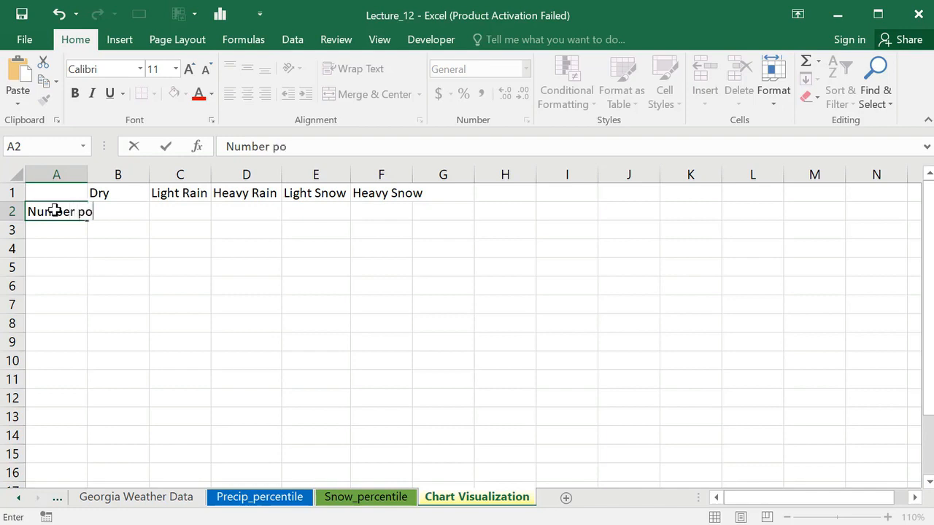
key("BackSpace")
key("BackSpace")
type("of Accident")
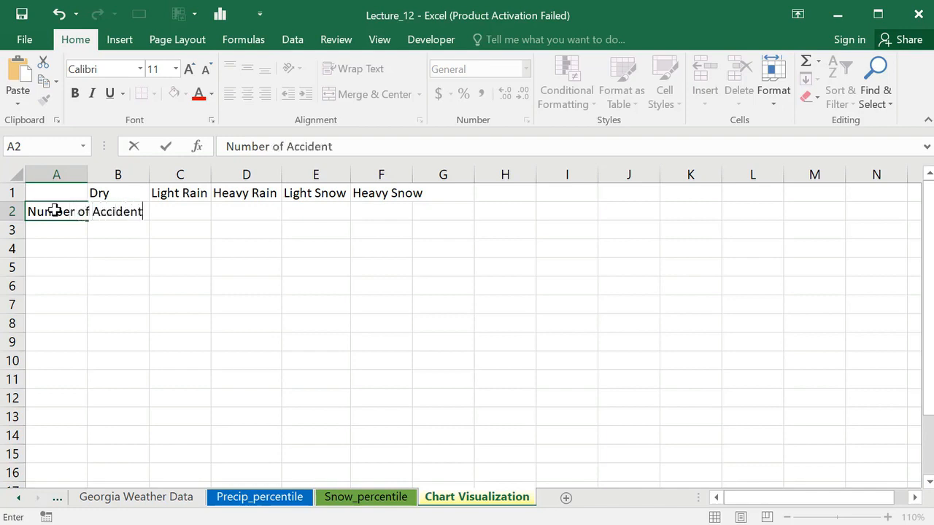
type("s")
left_click(236, 323)
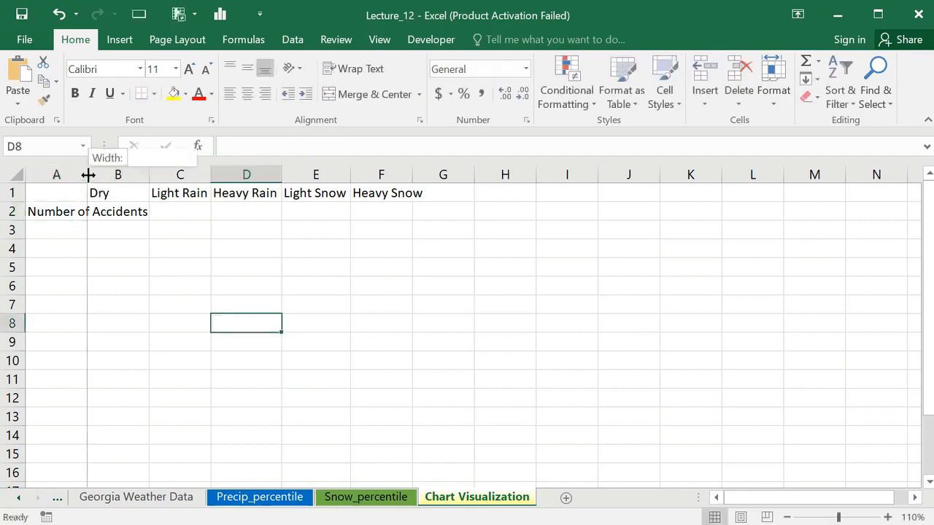
double_click(88, 175)
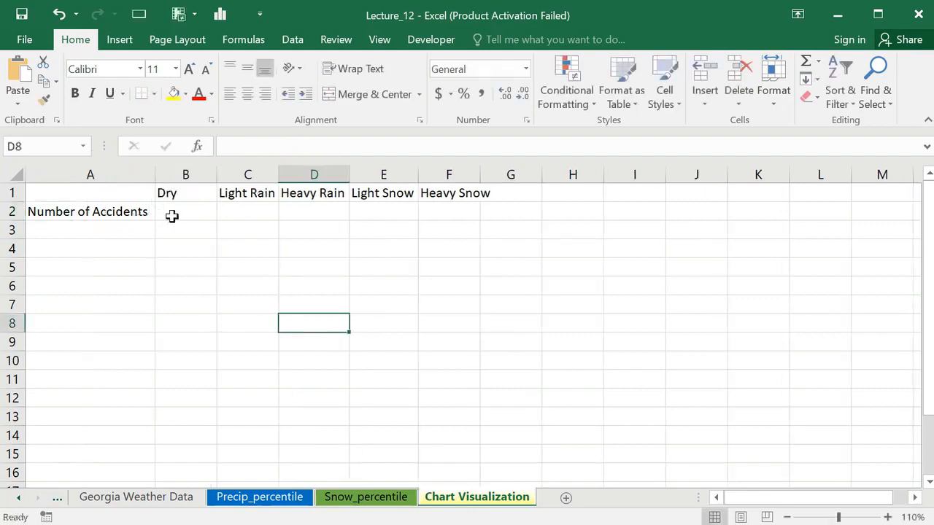
Step: Enter the row label Number of Days in A3, below Number of Accidents
left_click(84, 230)
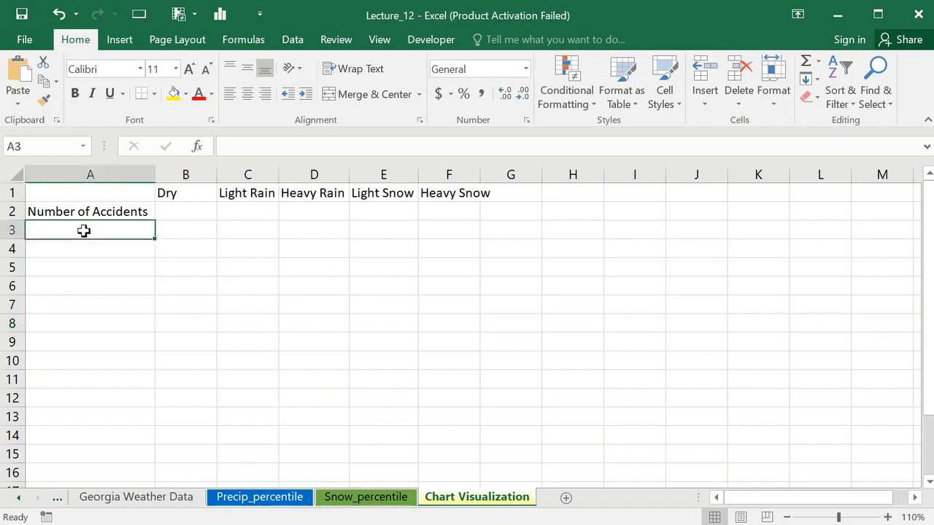
type("Number")
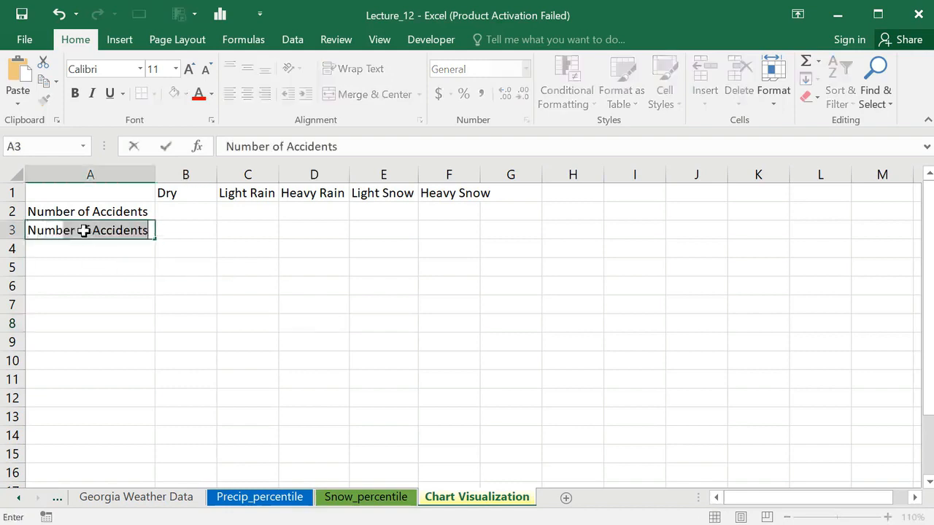
type(" of D")
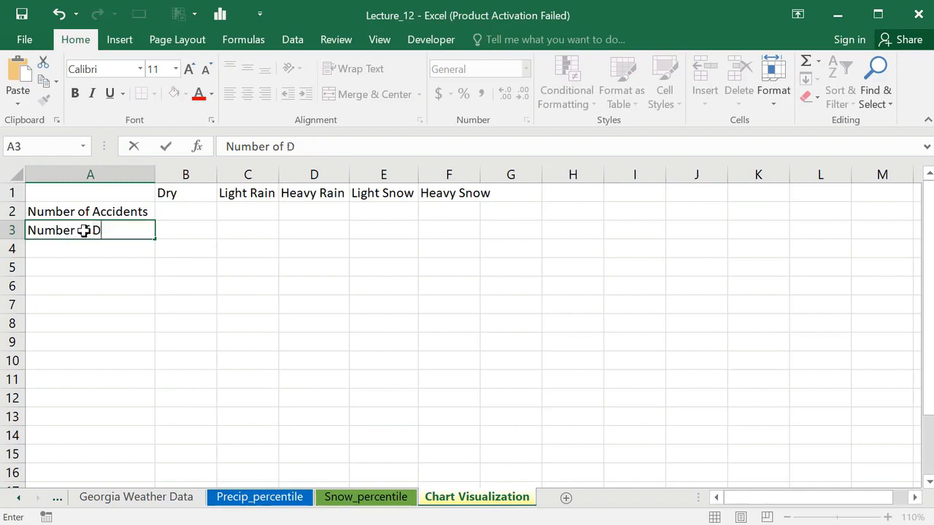
type("ays")
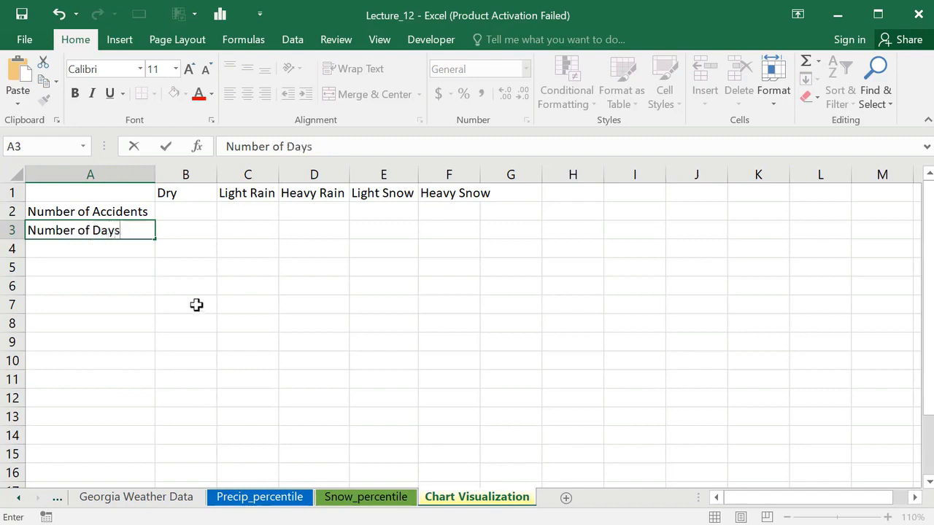
left_click(196, 306)
left_click(122, 231)
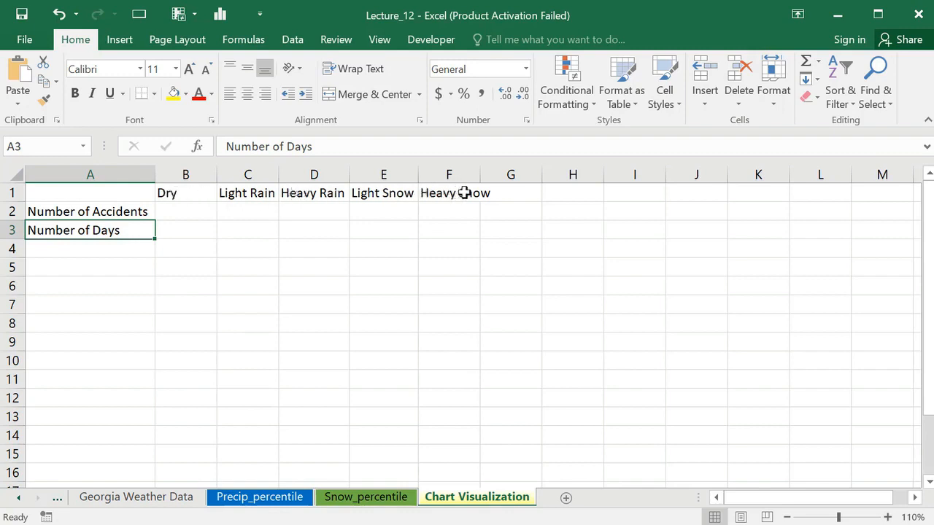
Step: Enter the row label Accident Rate in A4, below Number of Days
left_click(104, 250)
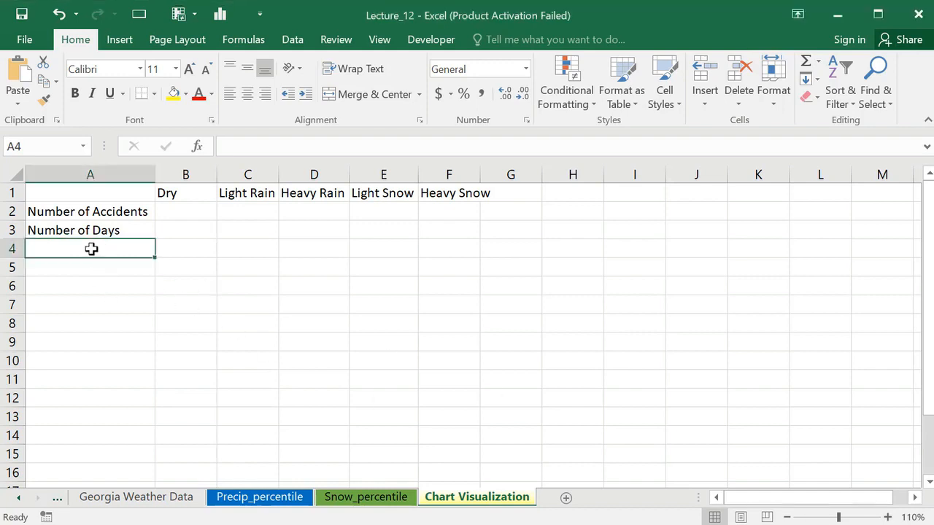
type("Accid")
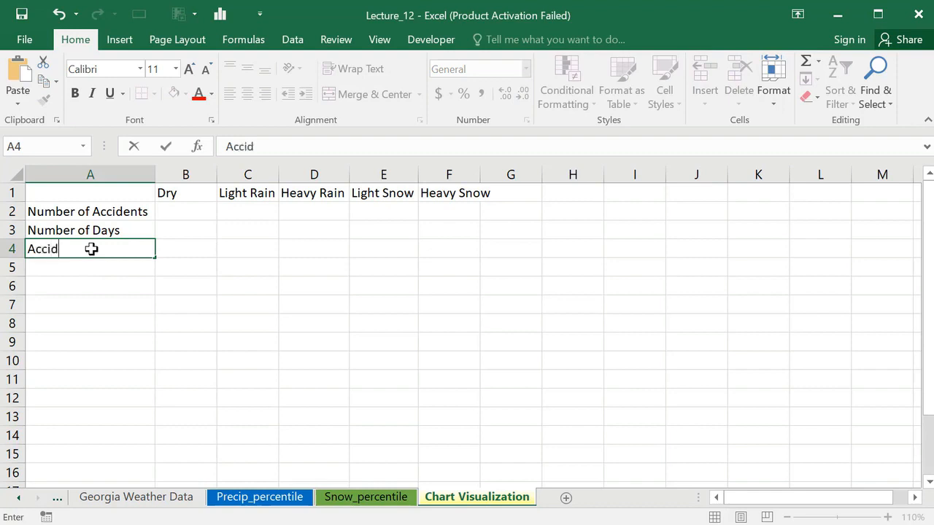
type("ent Rate")
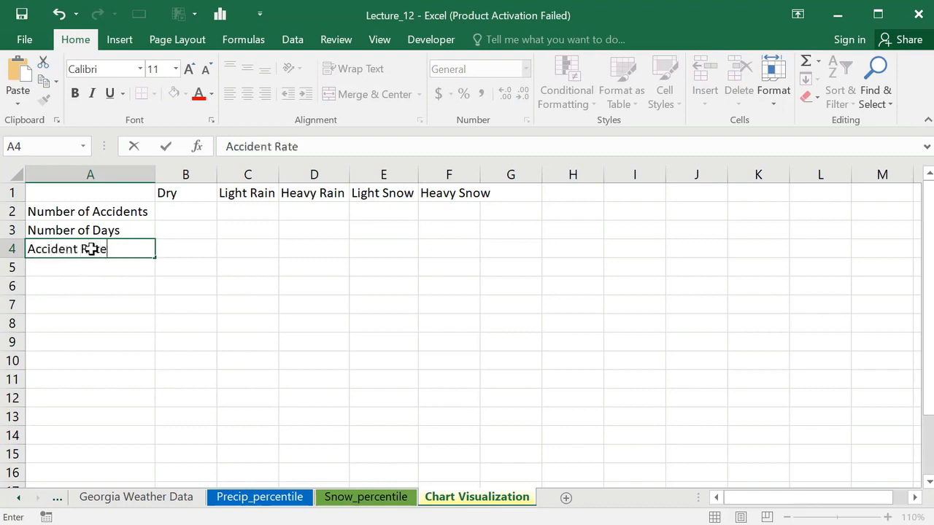
left_click(261, 249)
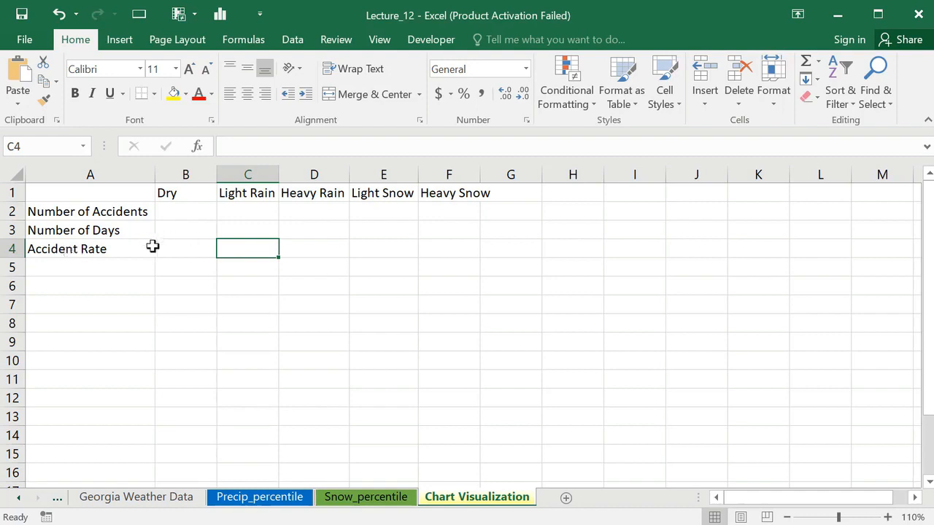
left_click(367, 244)
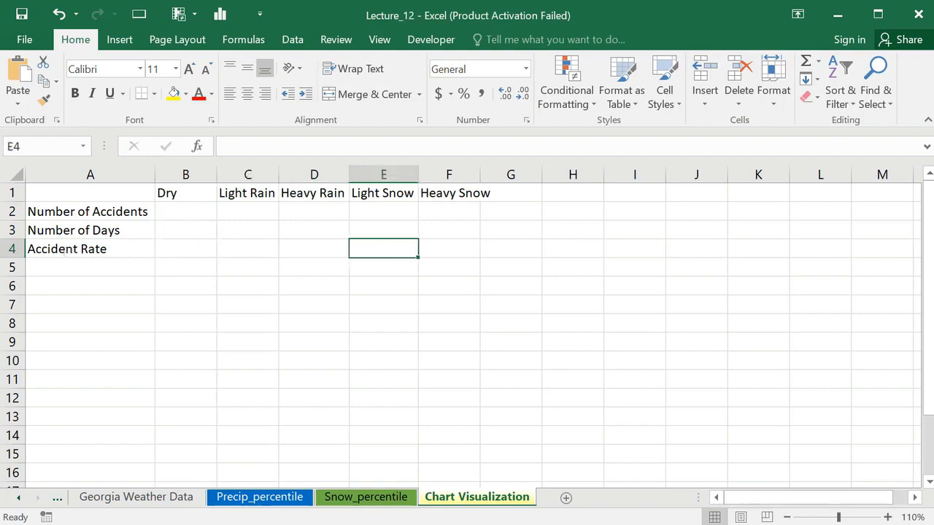
Step: Start a COUNTIF formula in B2 with the Wlable column of Traffic_Accident_Locations as its range, locked as $AO:$AO
left_click(176, 208)
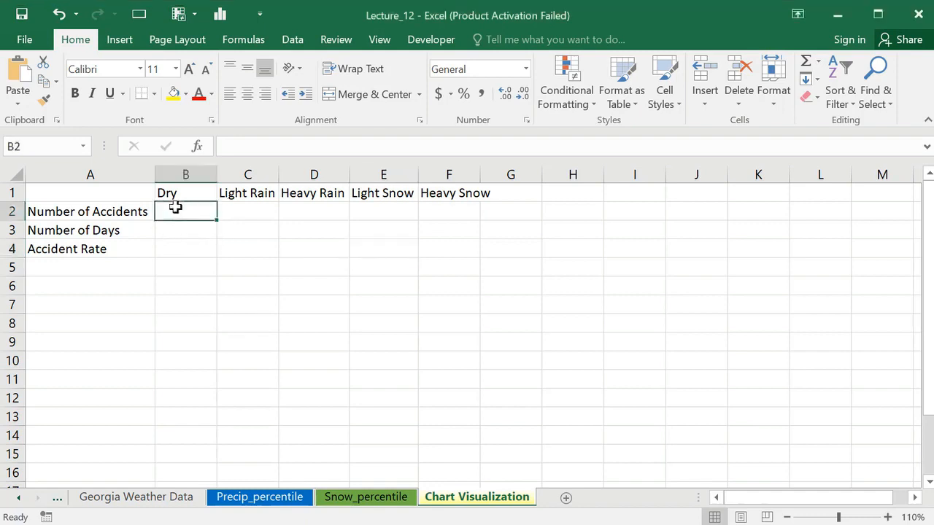
type("=")
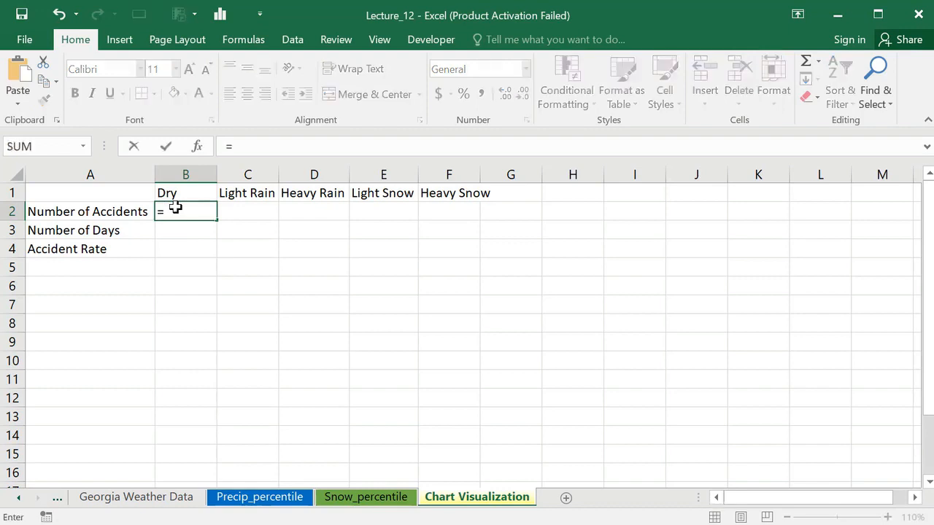
type("Cou")
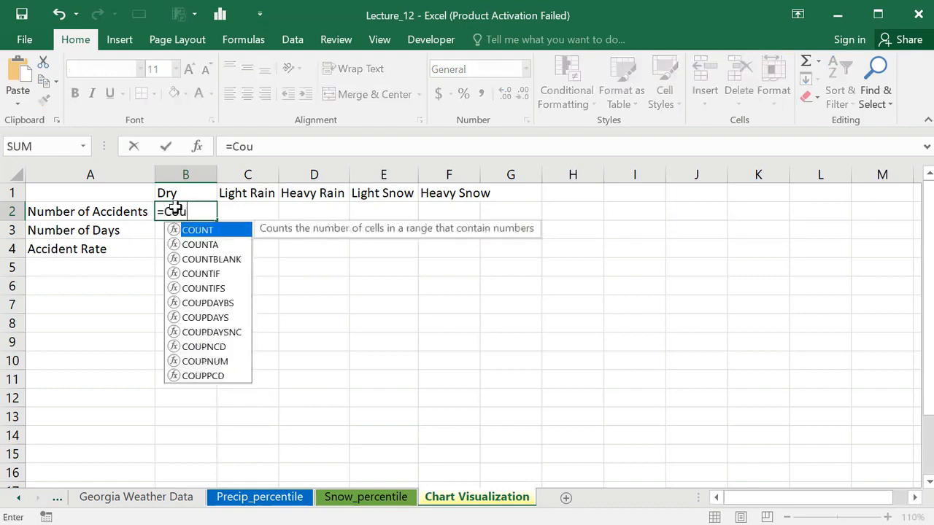
type("nt")
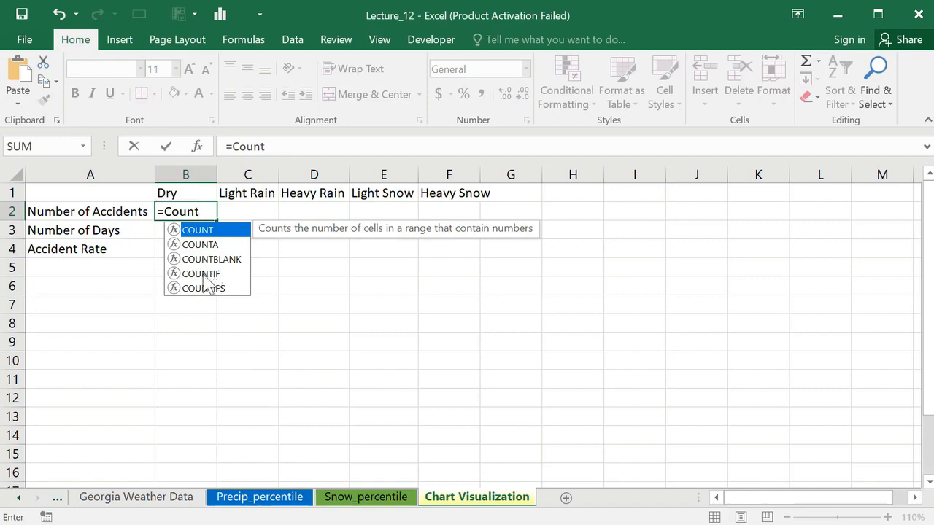
double_click(213, 273)
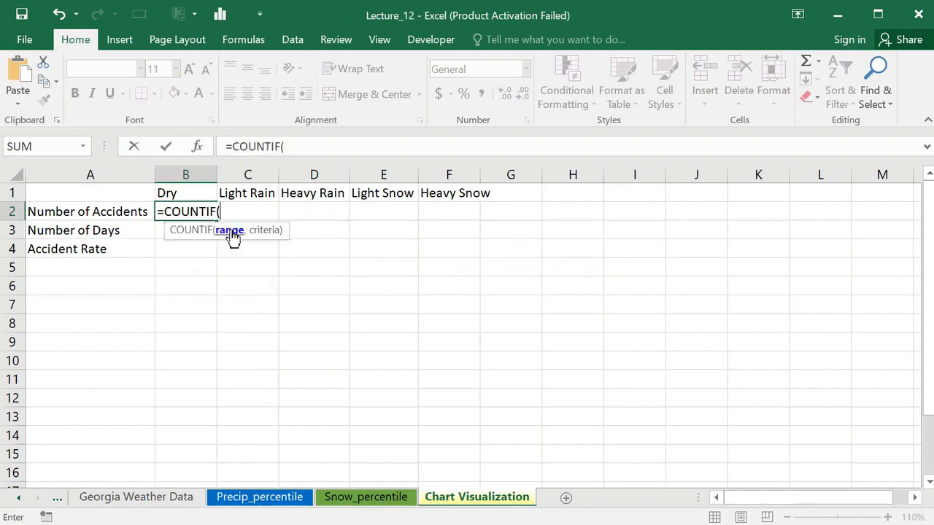
left_click(21, 499)
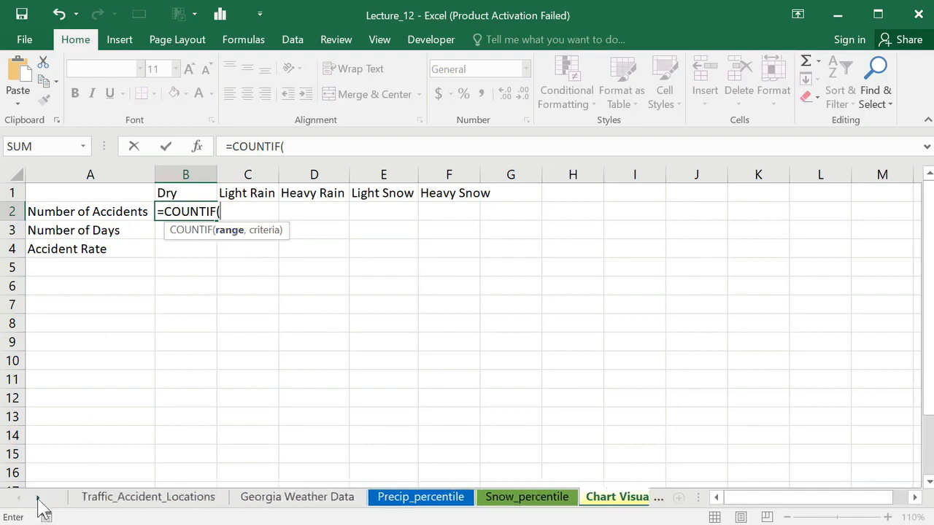
left_click(134, 499)
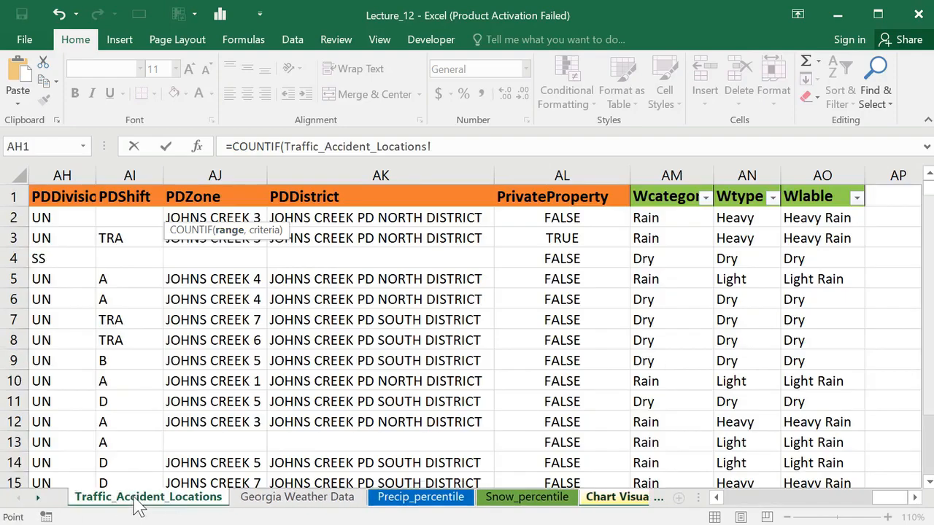
left_click(819, 174)
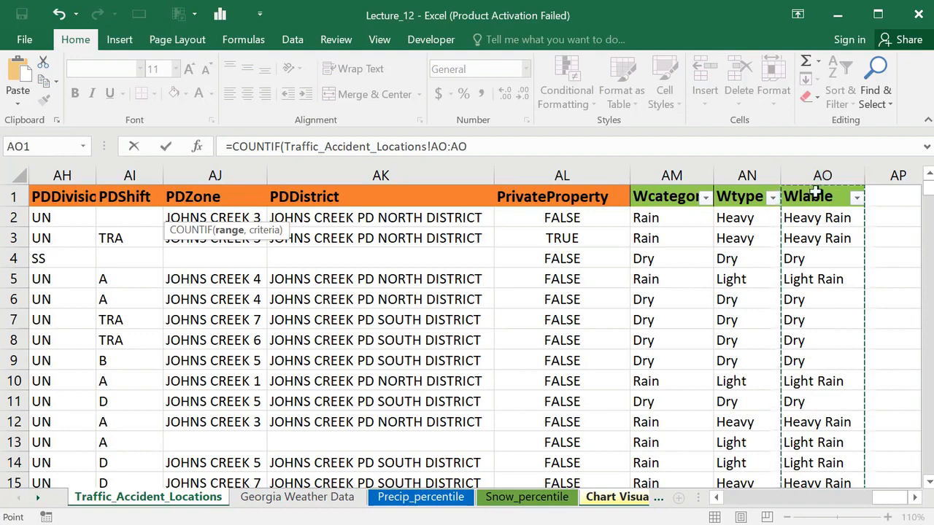
key("F4")
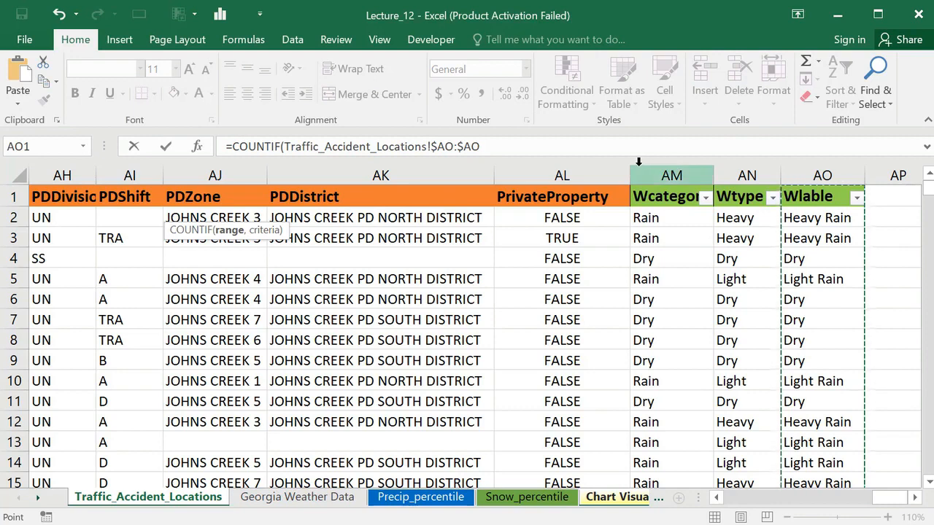
Step: Complete the COUNTIF formula in B2 with the Dry heading in B1 of Chart Visualization as its criteria
type(",")
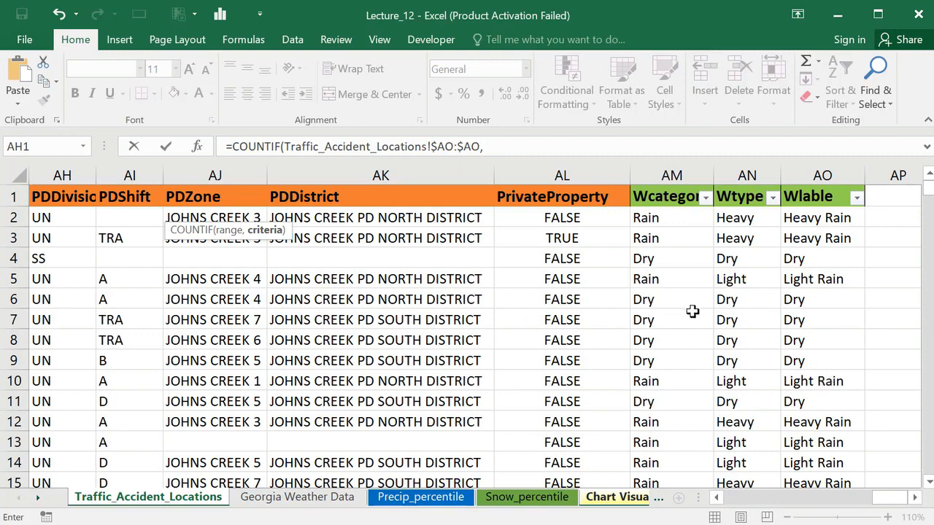
left_click(607, 504)
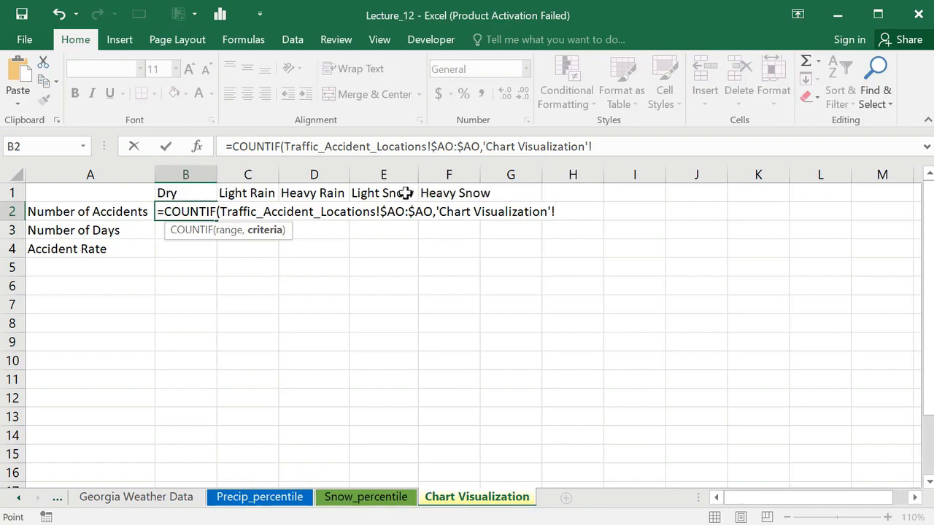
left_click(184, 193)
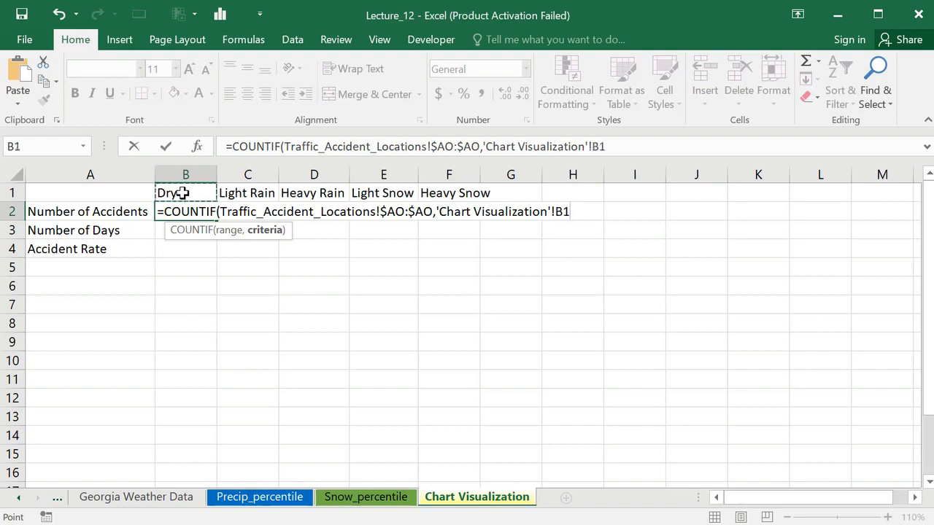
type(")")
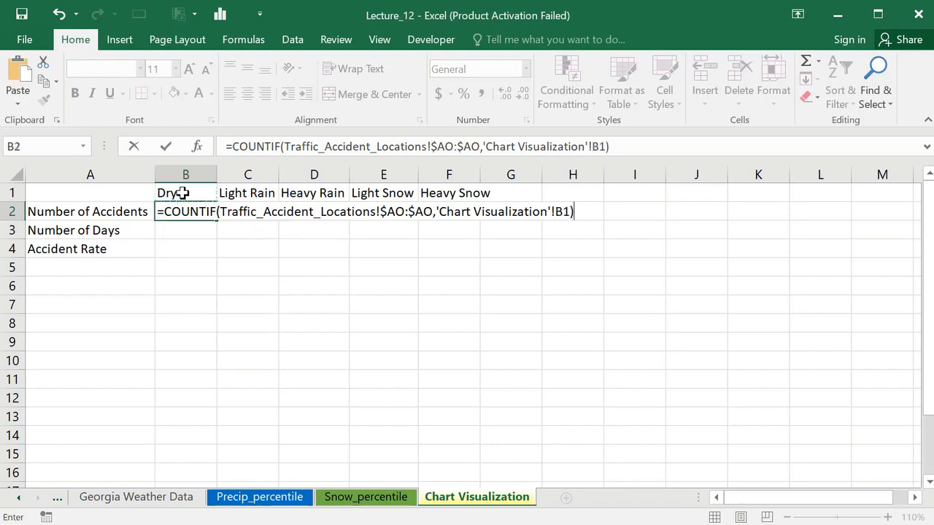
key("ctrl+Return")
left_click(179, 206)
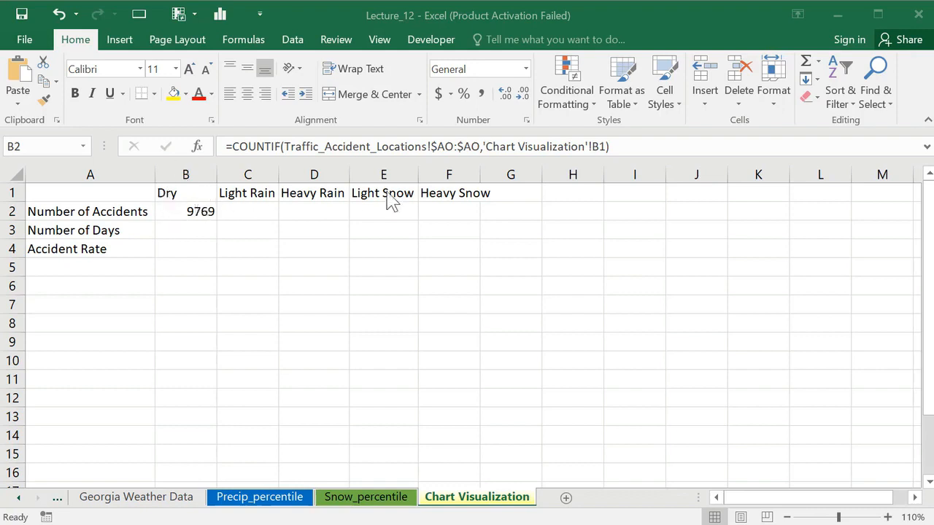
Step: Fill the COUNTIF formula from B2 across to F2 for the remaining weather types and review the formula in B2
left_click(187, 210)
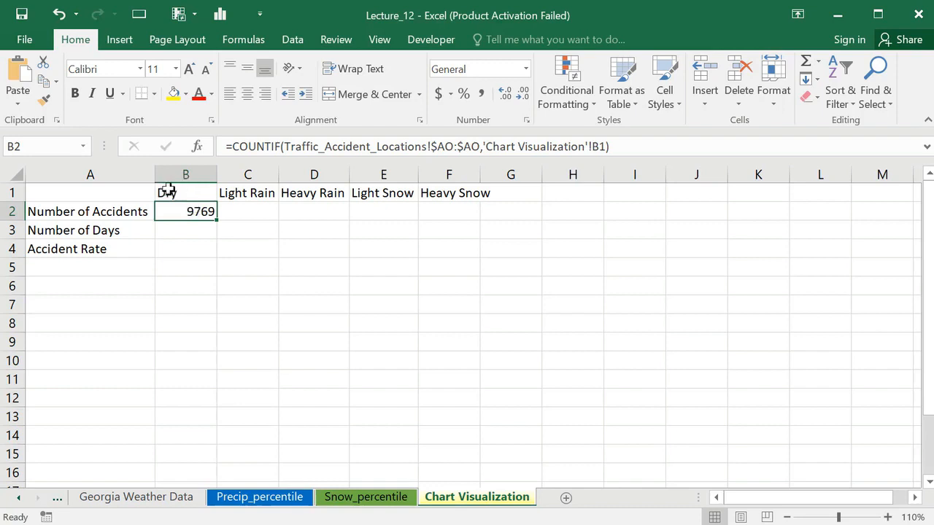
left_click_drag(216, 218, 492, 221)
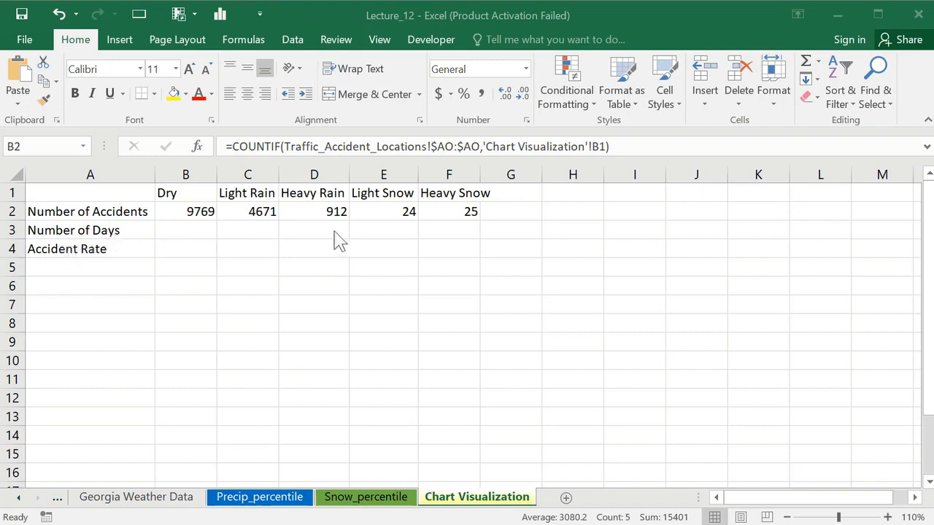
double_click(198, 209)
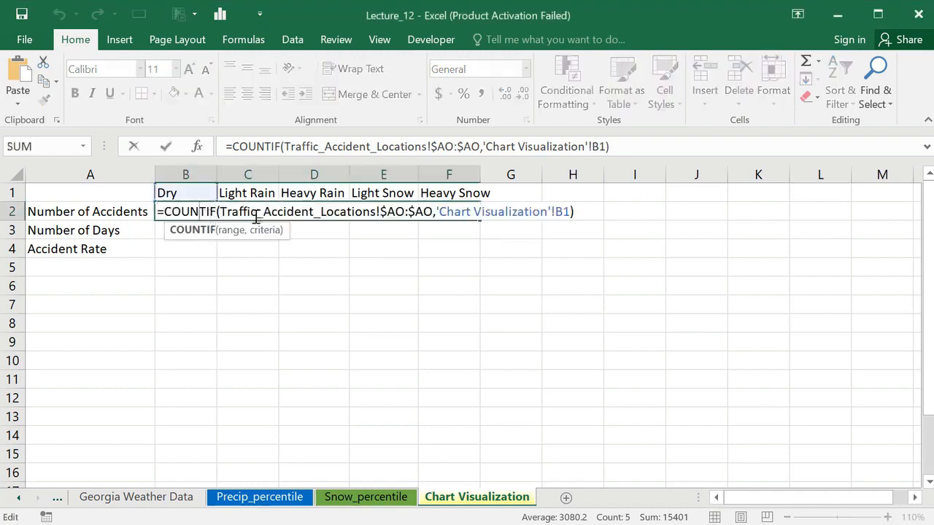
key("ctrl+Return")
left_click(187, 223)
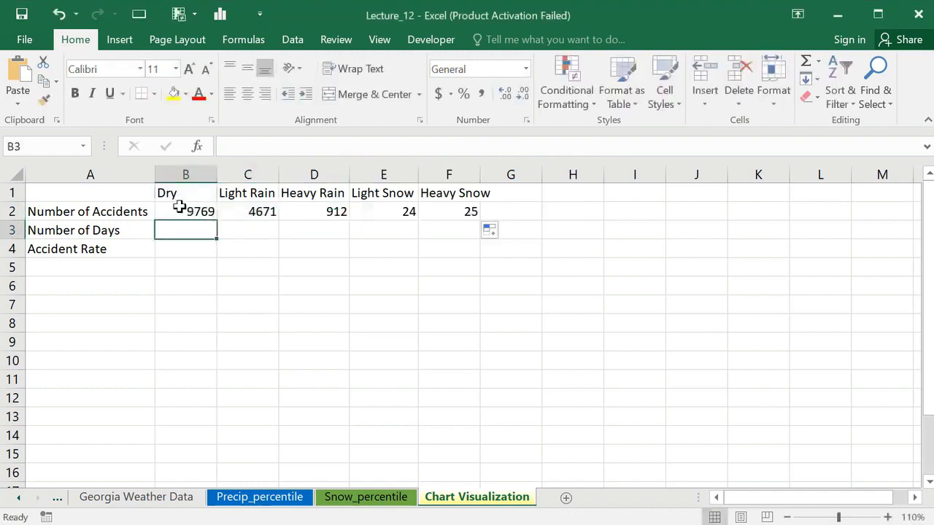
left_click(166, 208)
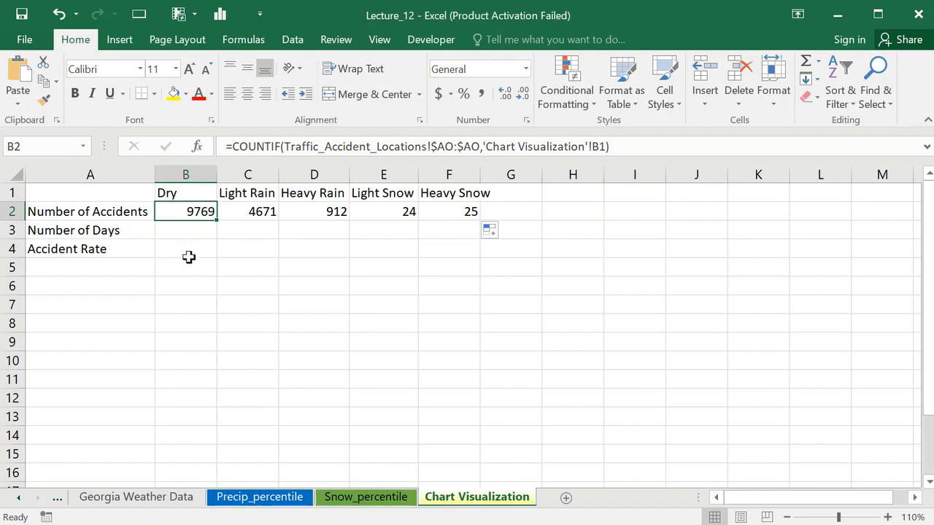
Step: Start a COUNTIF formula in B3 with the Wlable column of Georgia Weather Data as its range, locked as $P:$P
left_click(64, 232)
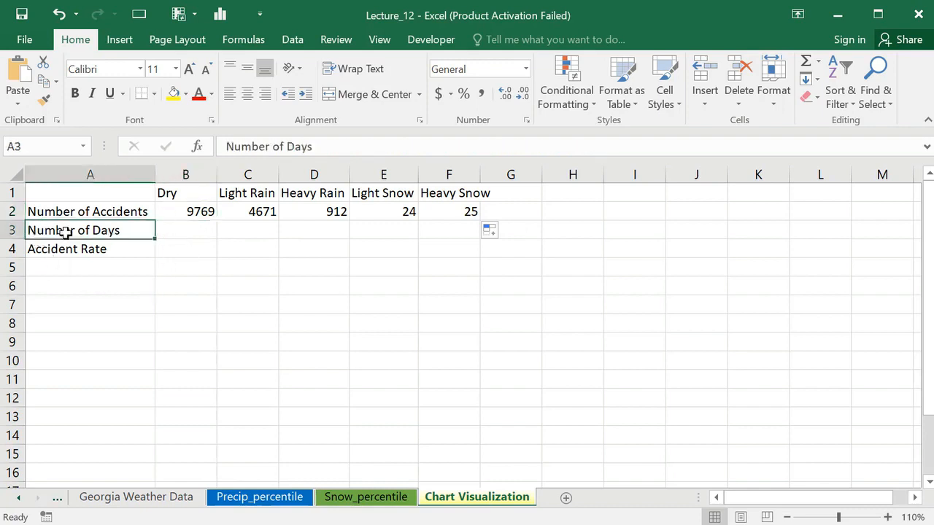
left_click(176, 231)
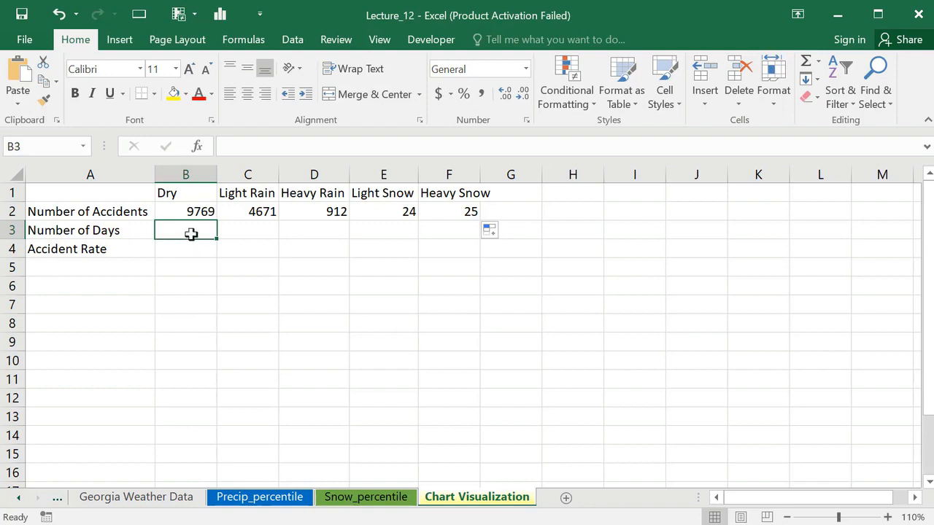
type("=")
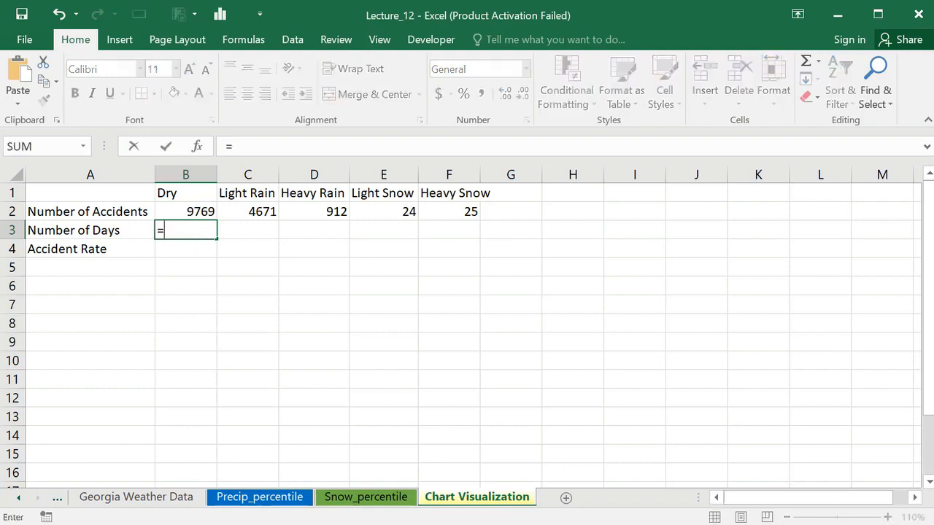
left_click(175, 231)
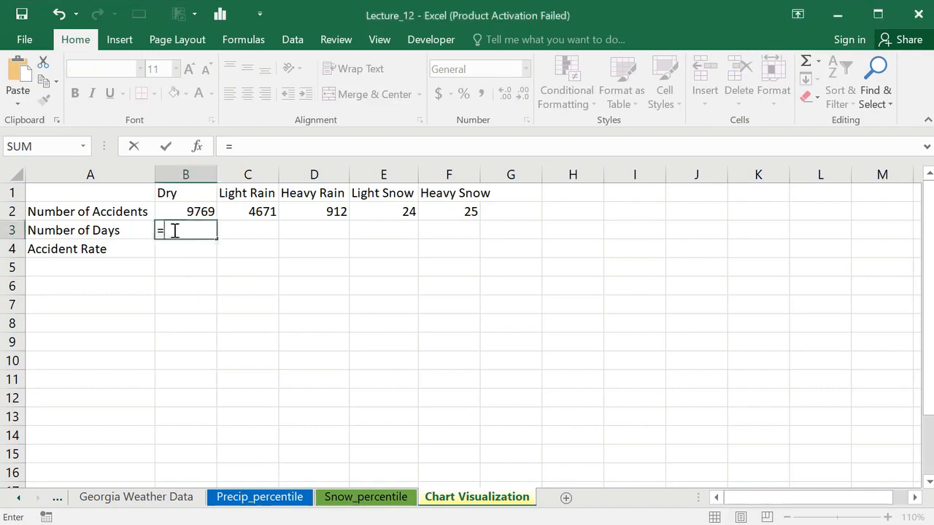
type("coun")
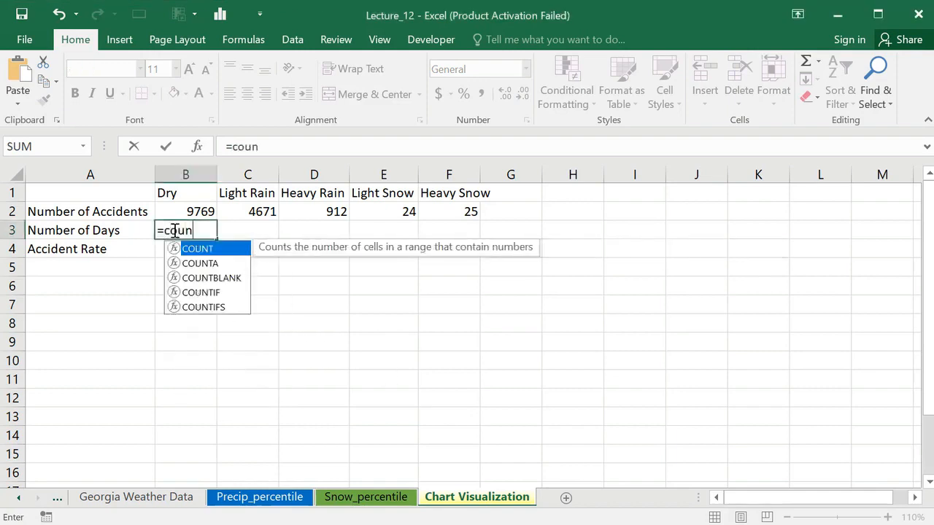
double_click(202, 292)
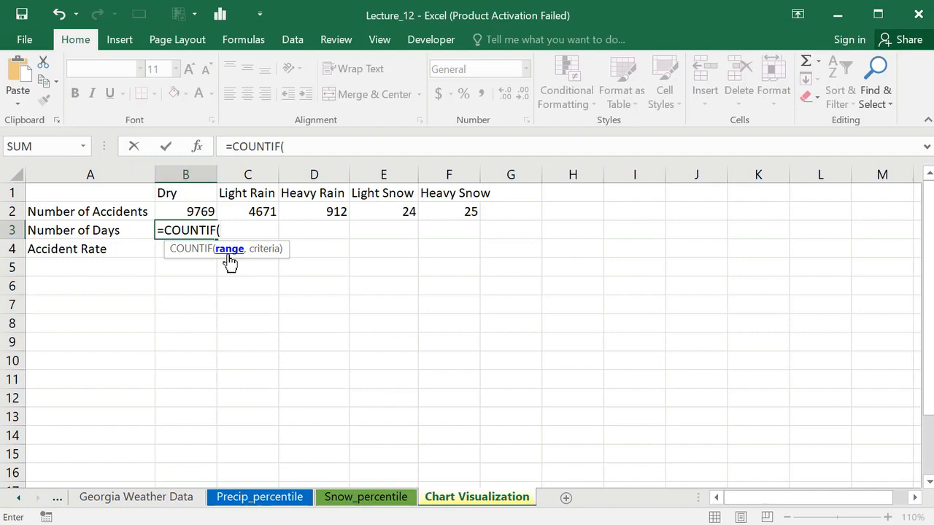
left_click(137, 499)
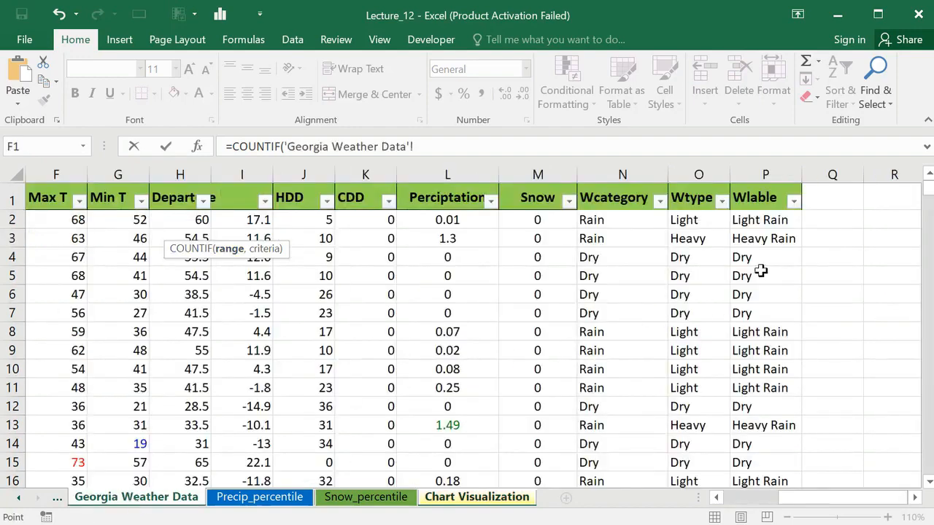
left_click(771, 173)
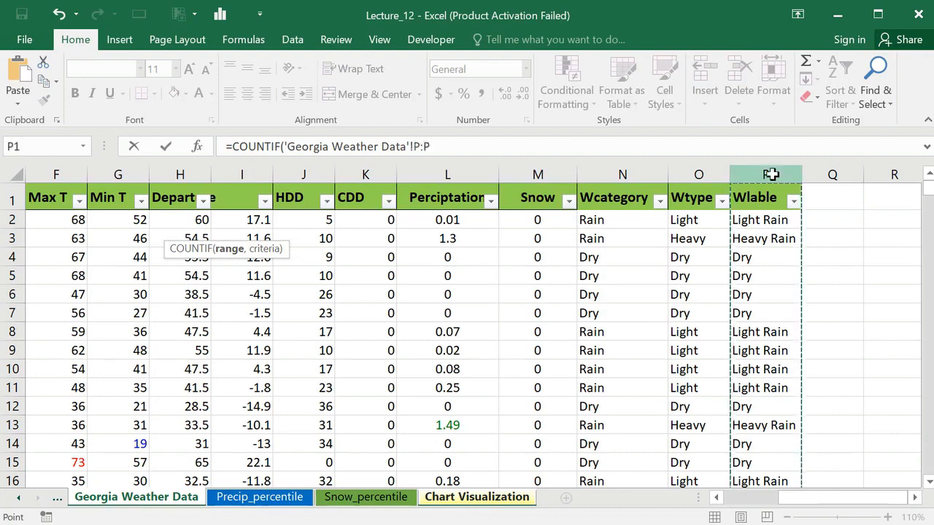
key("F4")
type(",")
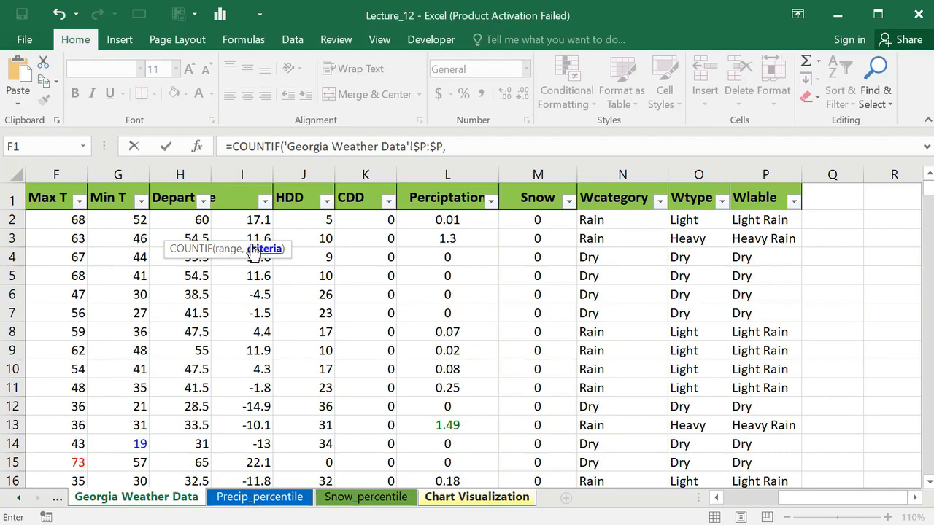
Step: Complete the COUNTIF formula in B3 with the Dry heading in B1 of Chart Visualization as its criteria
left_click(480, 501)
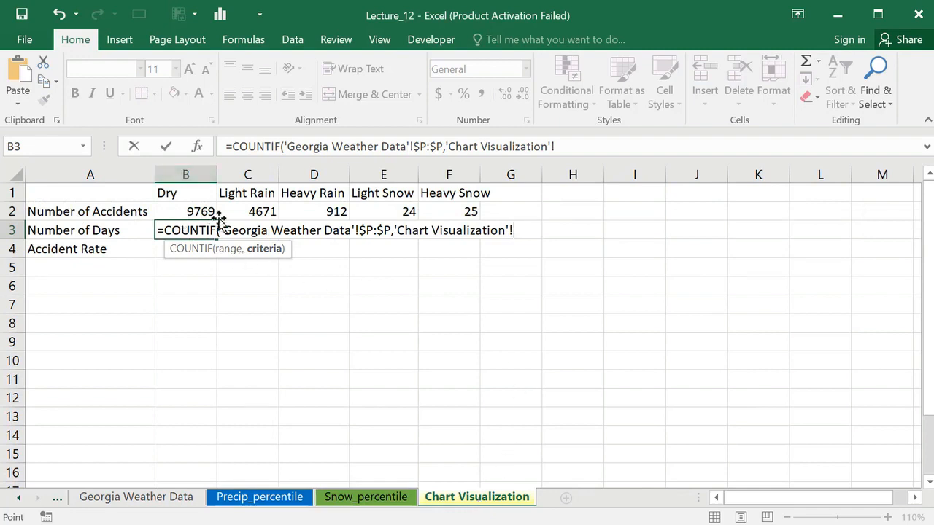
left_click(169, 193)
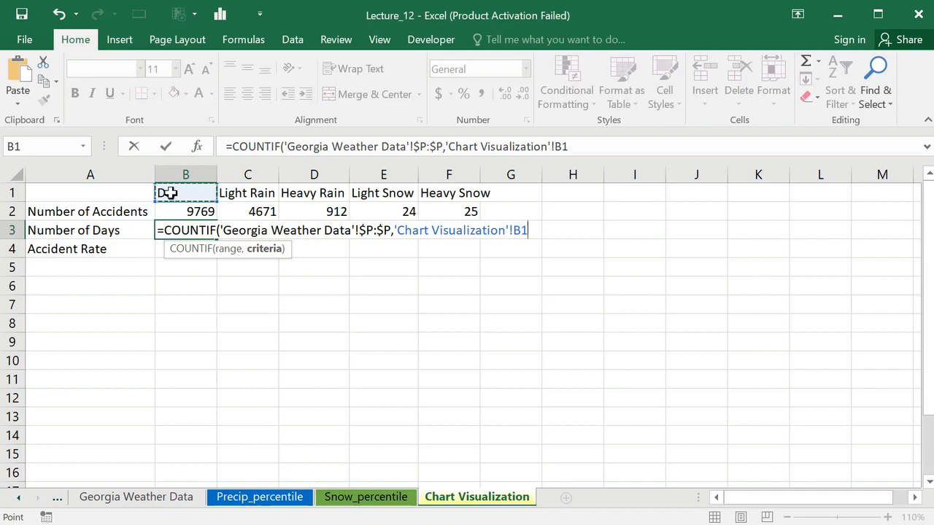
type(")")
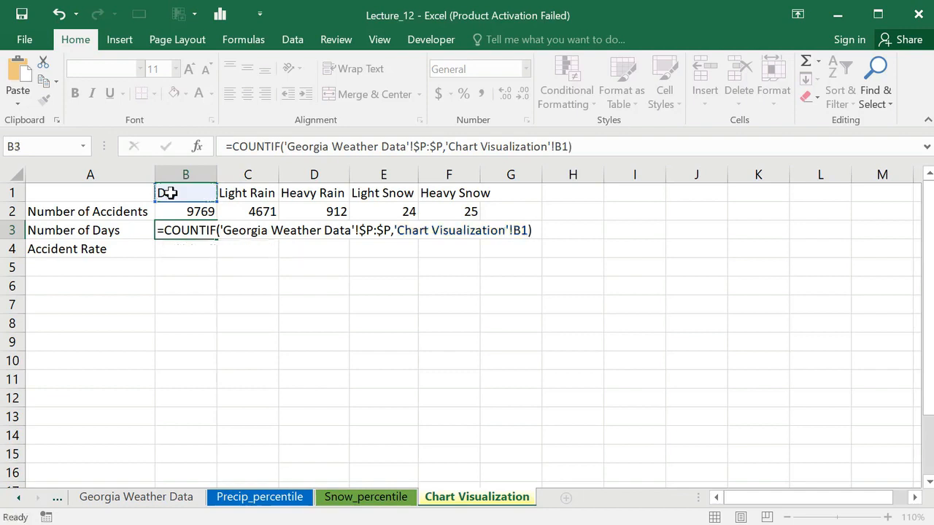
key("Return")
Step: Fill the Number of Days formula from B3 across to F3 for the remaining weather types
left_click(178, 226)
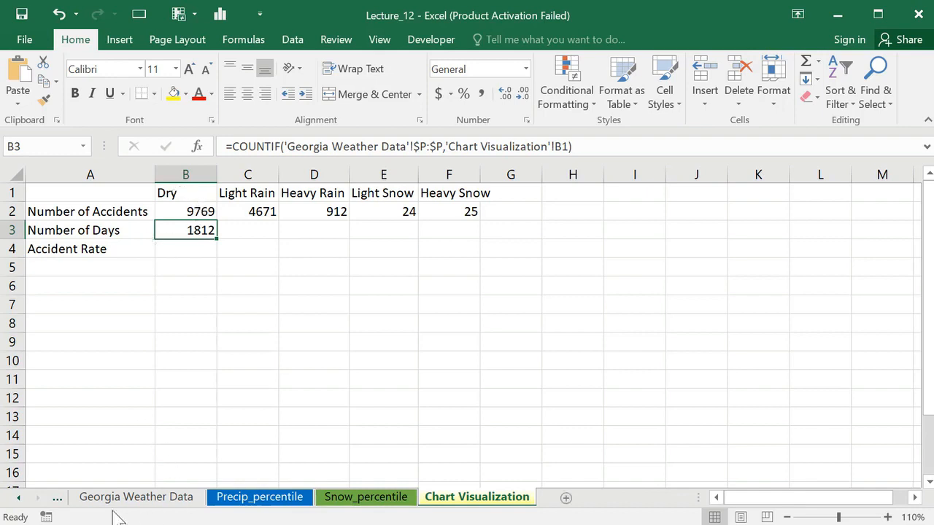
left_click(137, 502)
left_click_drag(217, 238, 488, 240)
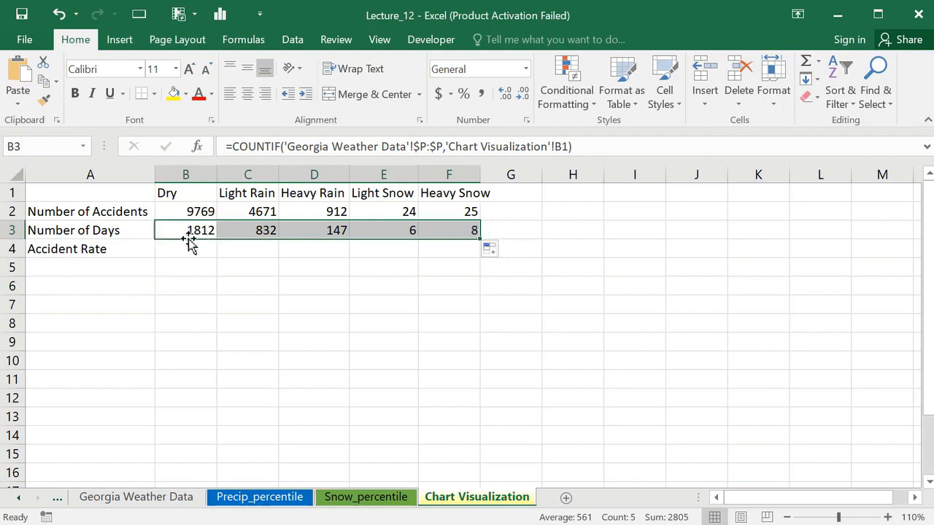
Step: Calculate the Dry accident rate in B4 by dividing accidents by days with the formula =B2/B3
left_click(186, 247)
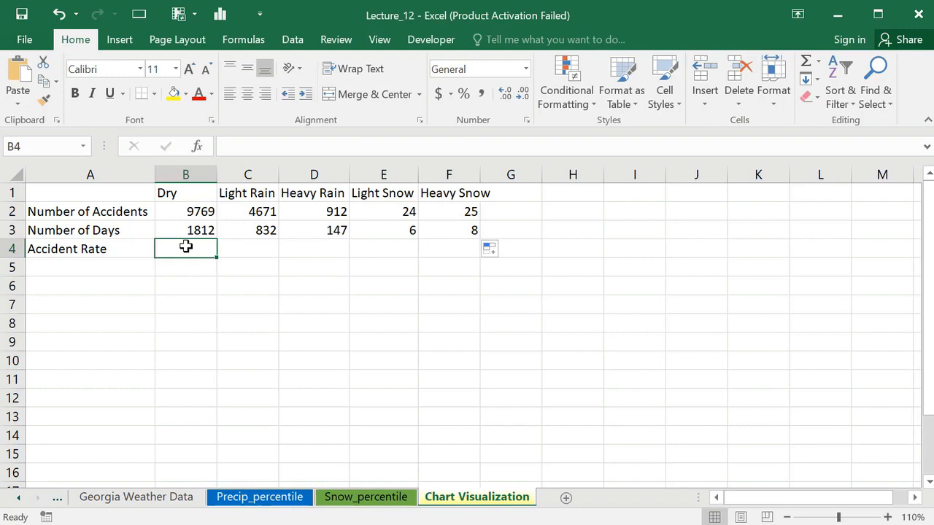
type("=")
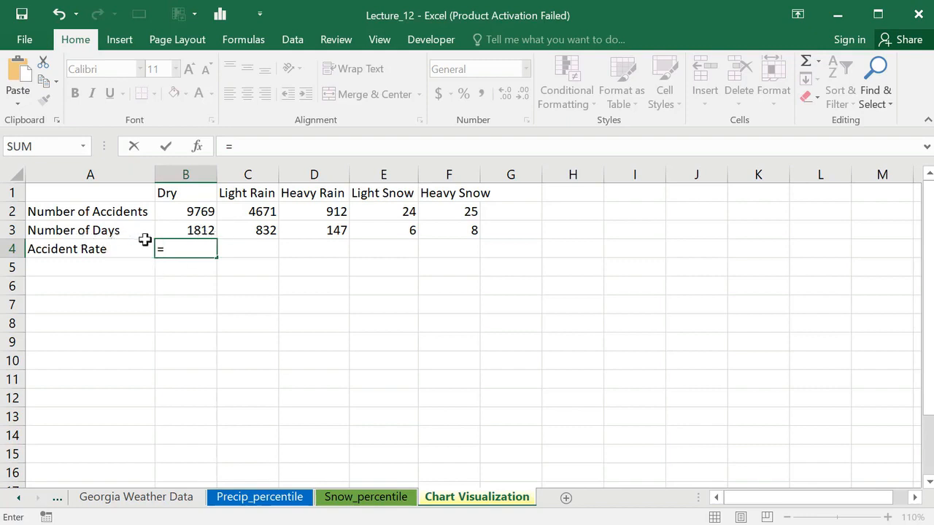
left_click(191, 212)
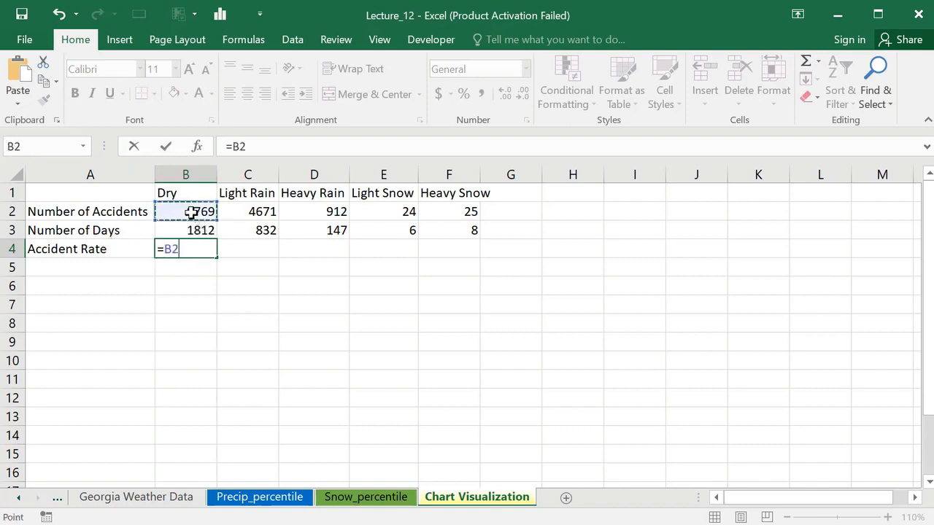
type("/")
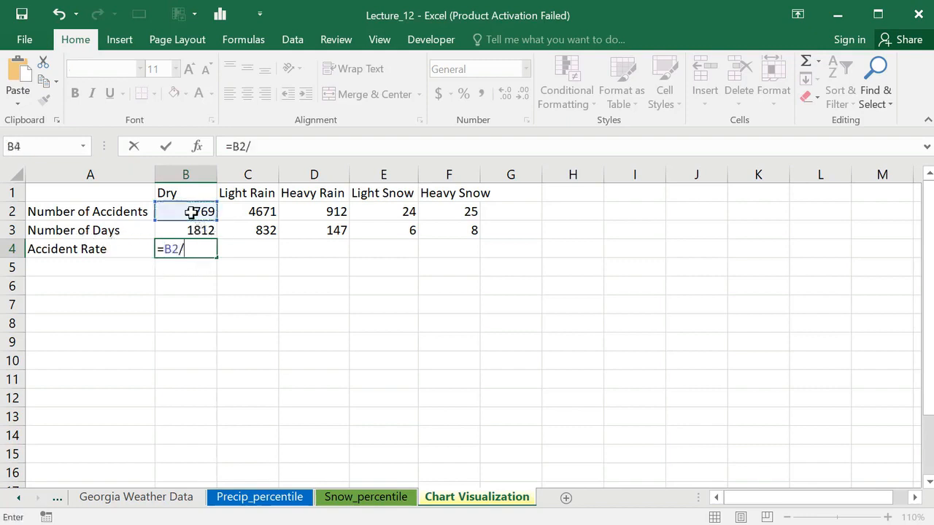
left_click(209, 229)
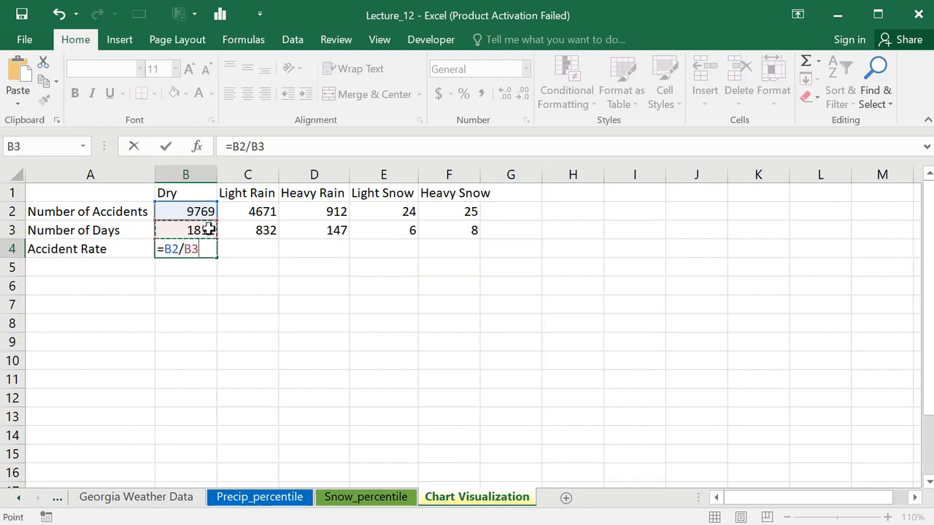
key("Return")
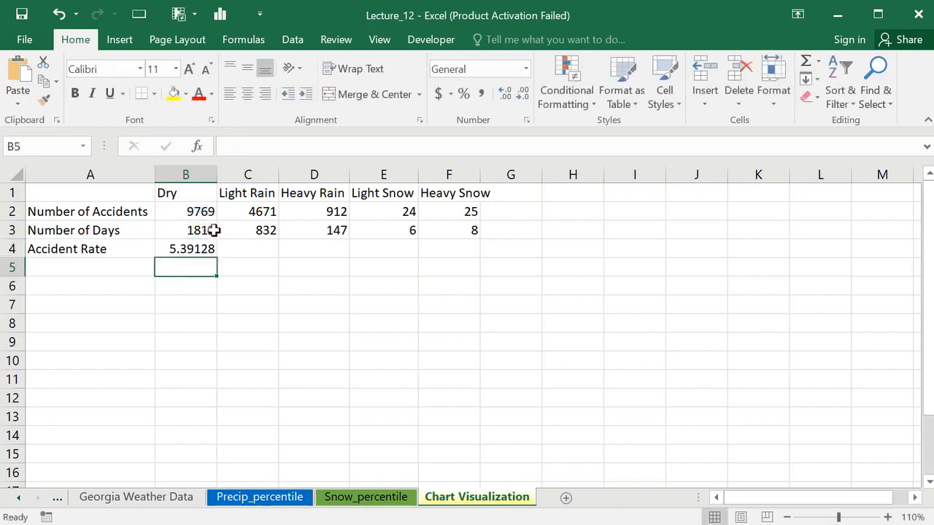
Step: Fill the Accident Rate formula from B4 across to F4 for the remaining weather types
left_click(175, 246)
left_click_drag(218, 259, 466, 258)
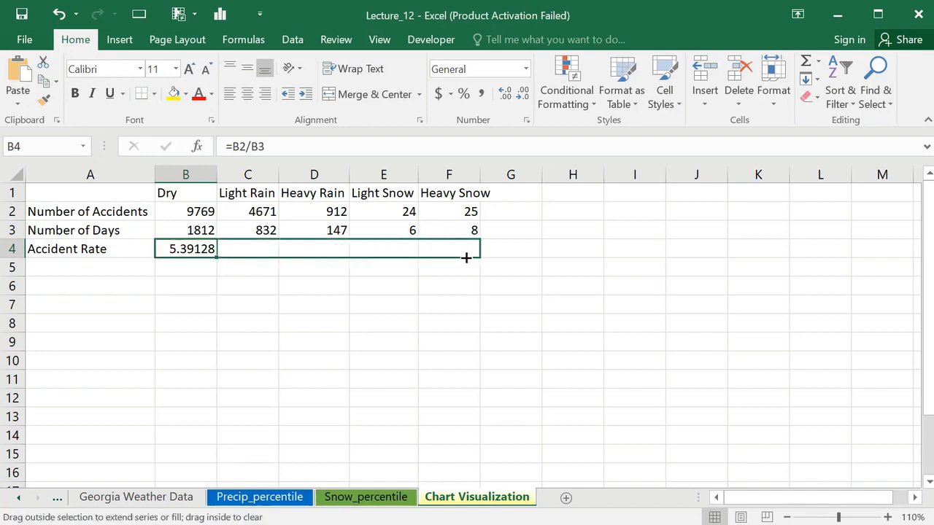
left_click_drag(467, 257, 466, 257)
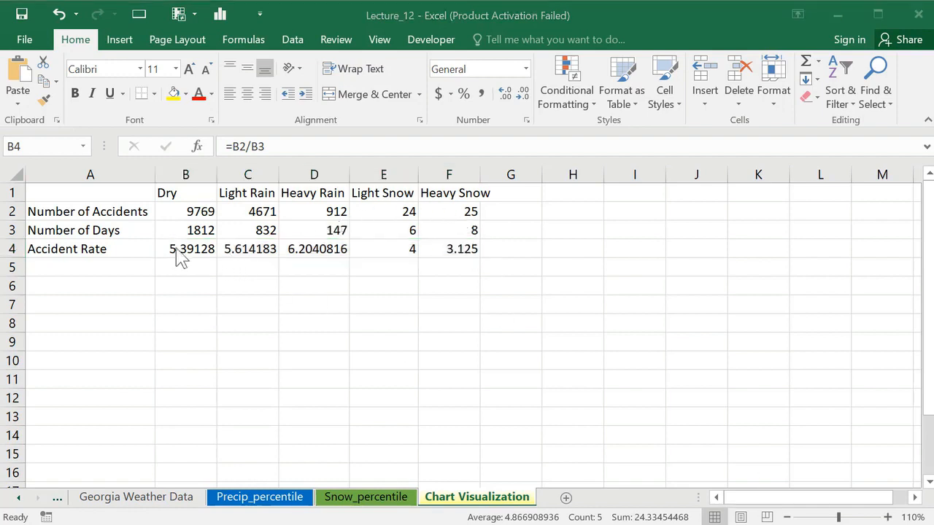
Step: Reduce the Accident Rate values in B4:F4 to two decimal places
left_click(523, 98)
left_click(523, 98)
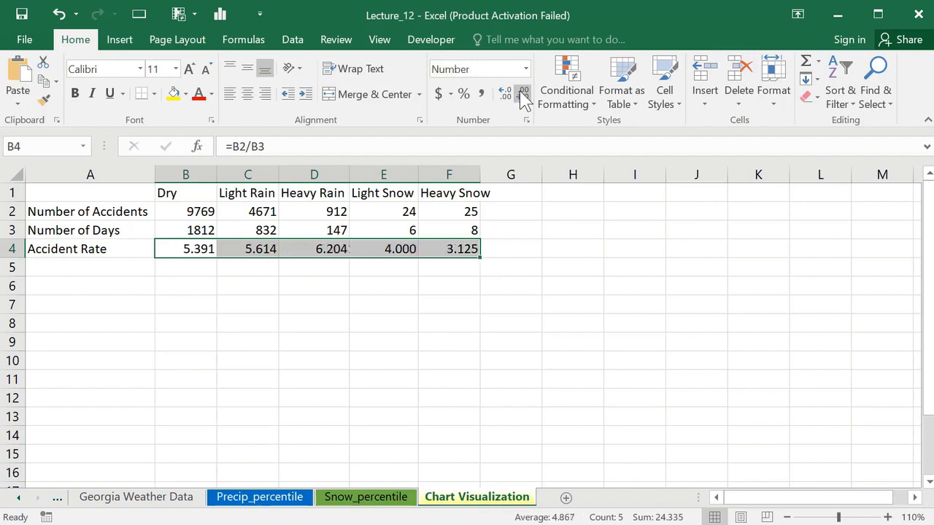
left_click(522, 97)
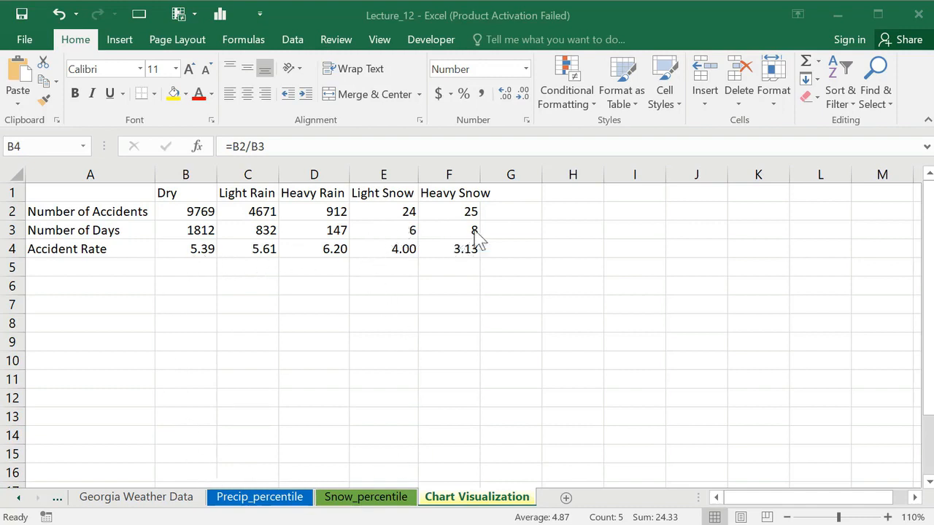
Step: Shade the Light Snow and Heavy Snow values in E2:F4 with the fill color Black, Text 1, Lighter 50%
left_click(410, 228)
left_click(444, 229)
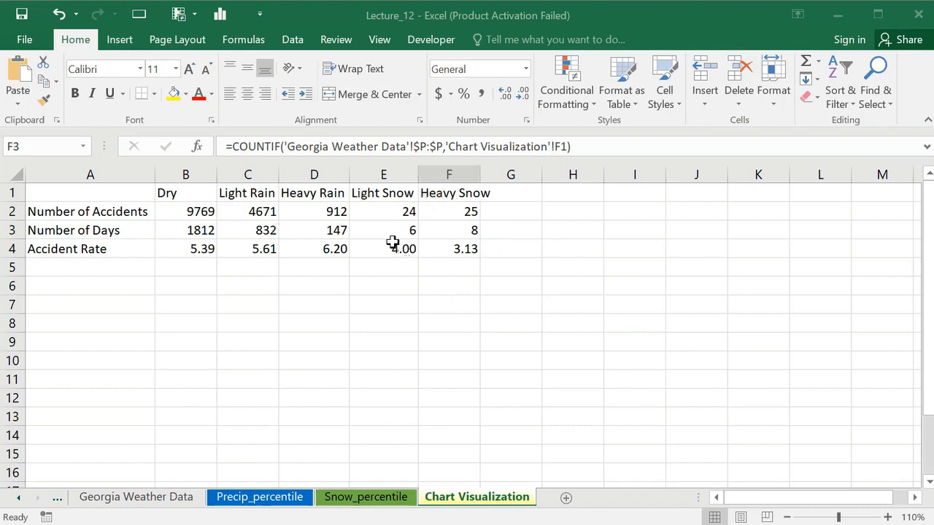
left_click_drag(385, 235, 452, 248)
left_click_drag(400, 211, 452, 244)
left_click(186, 94)
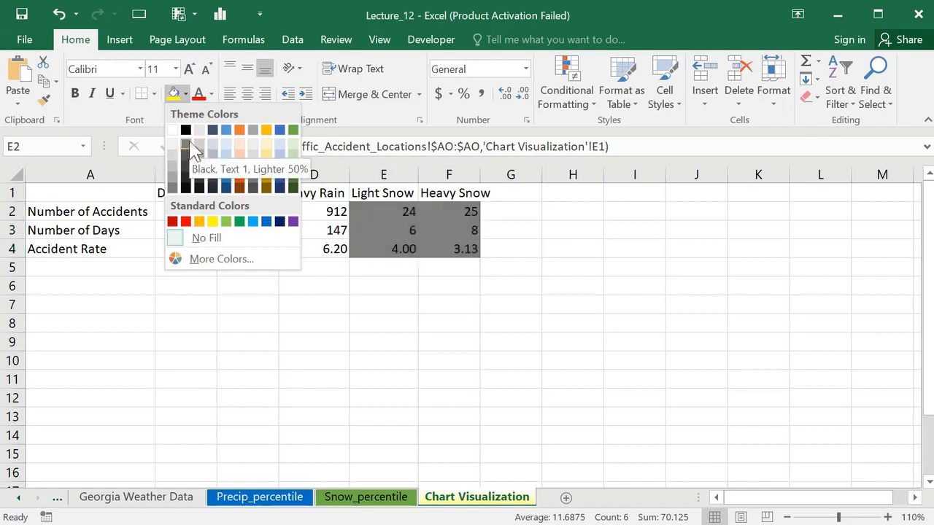
left_click(187, 145)
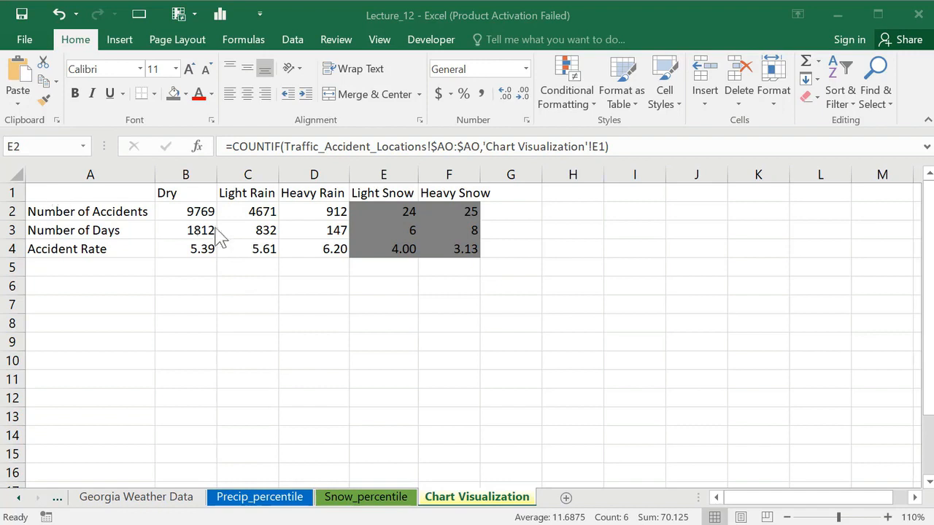
left_click(170, 209)
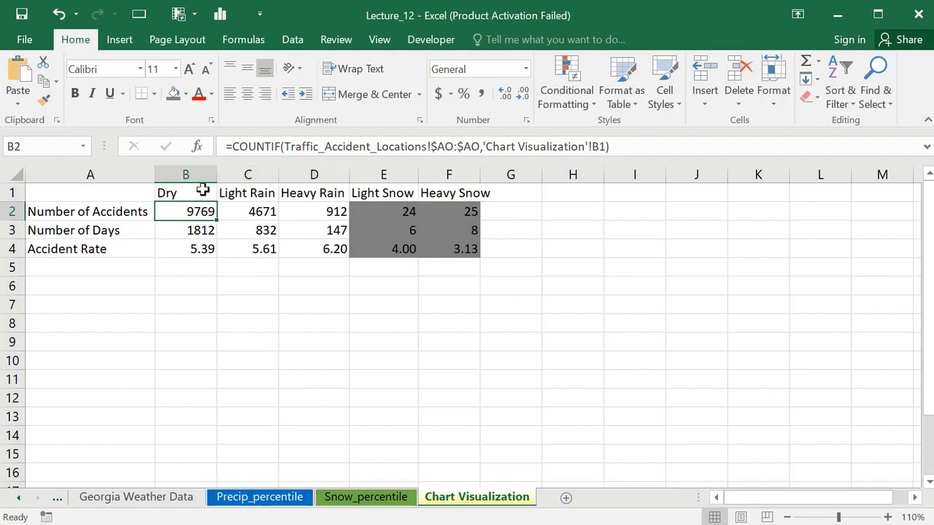
left_click_drag(172, 192, 451, 193)
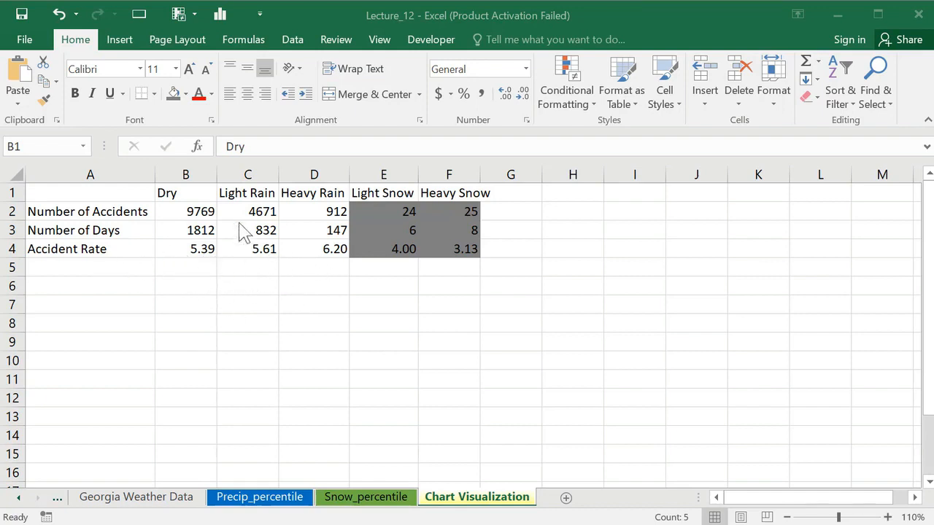
left_click(11, 249)
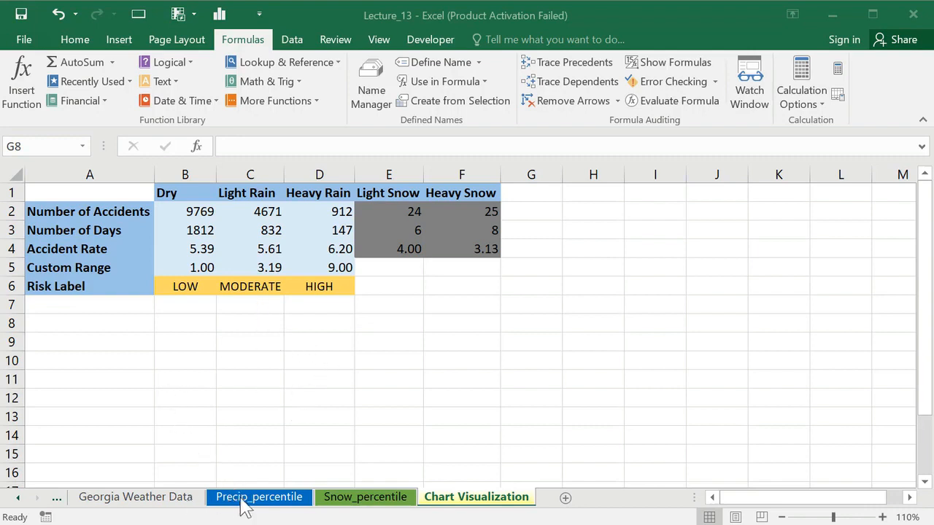
Step: Review the formulas in N2 of Georgia Weather Data, B3 of Precip_percentile and AO2 of Traffic_Accident_Locations
left_click(163, 498)
left_click(136, 498)
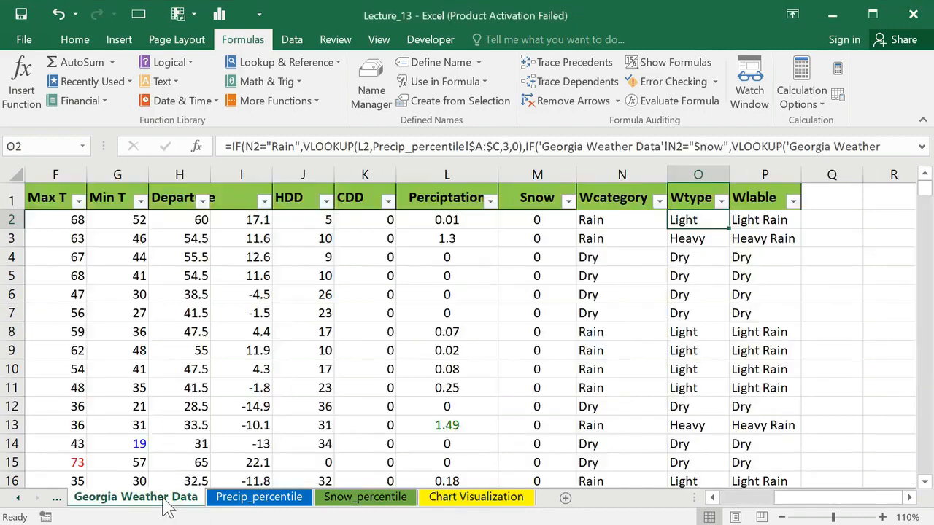
left_click(613, 220)
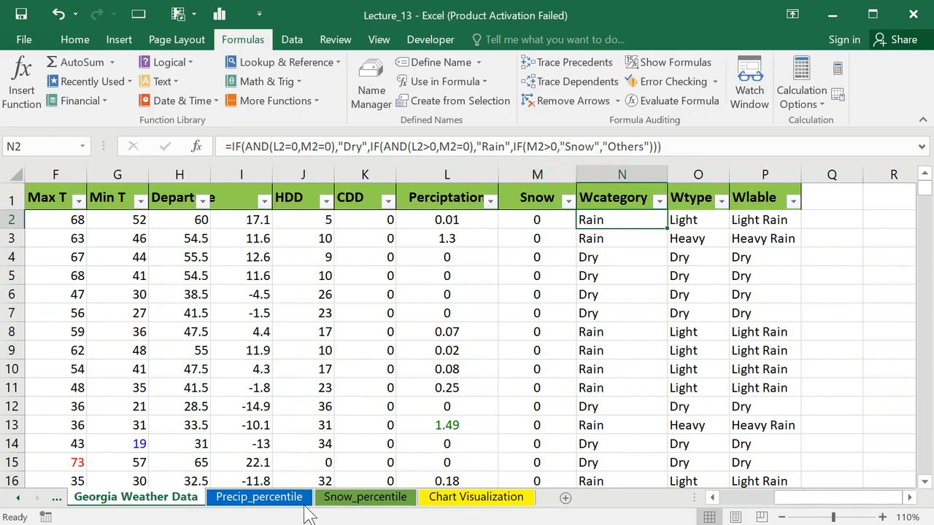
left_click(272, 500)
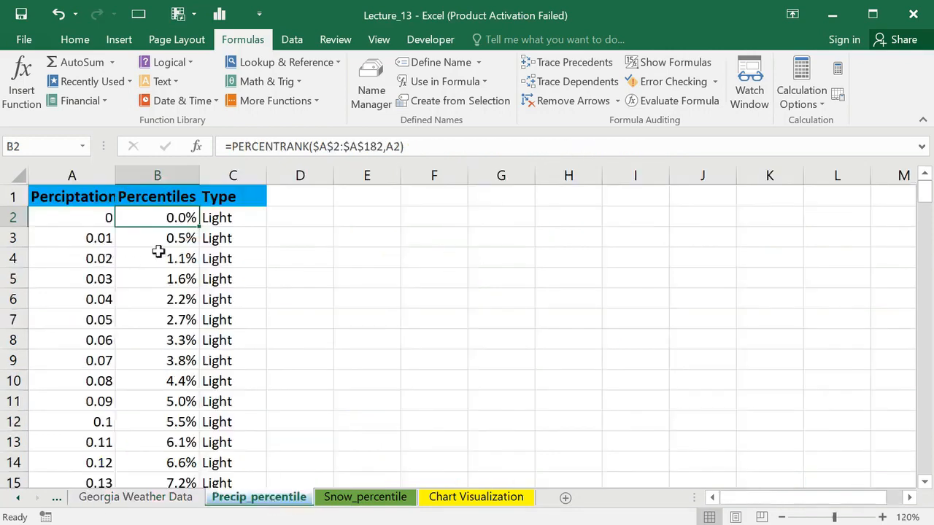
left_click(168, 232)
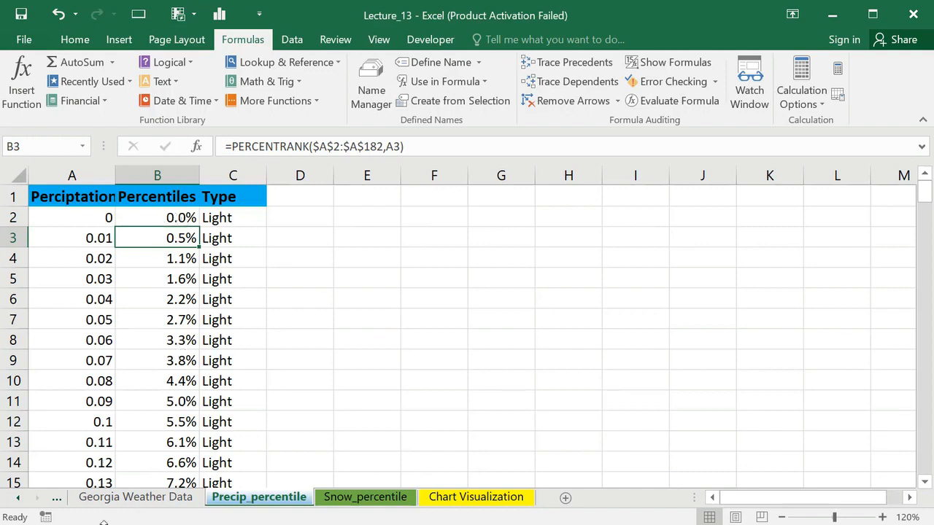
left_click(19, 499)
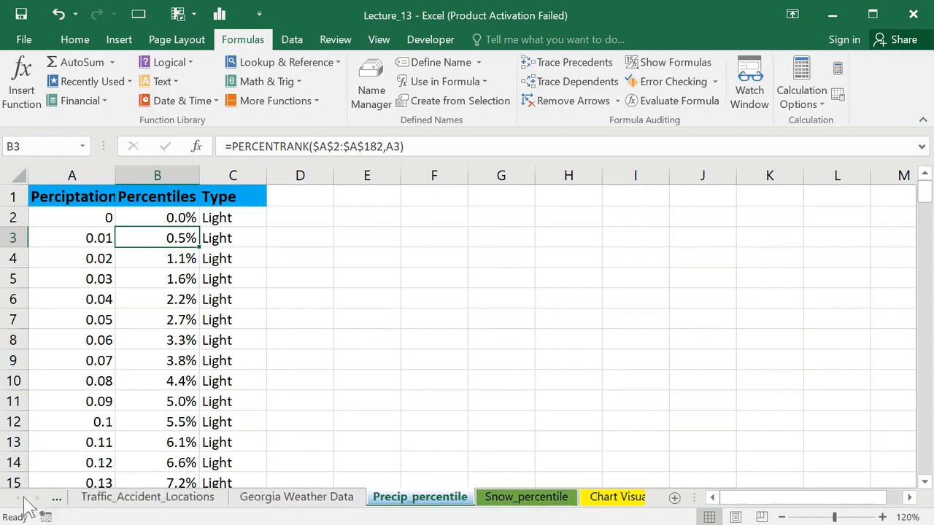
left_click(160, 499)
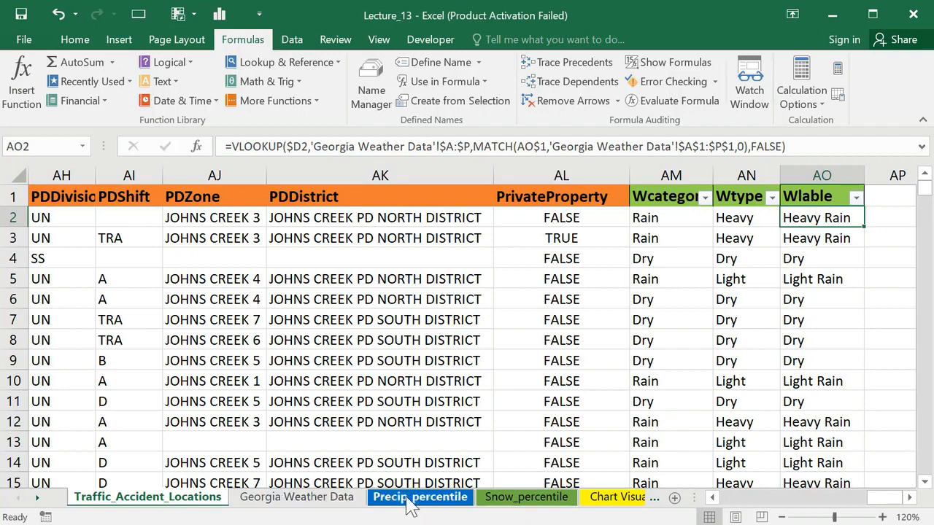
Step: Return to the Chart Visualization sheet, inspect the Dry accident count formula in B2 and view the available Web functions
left_click(615, 499)
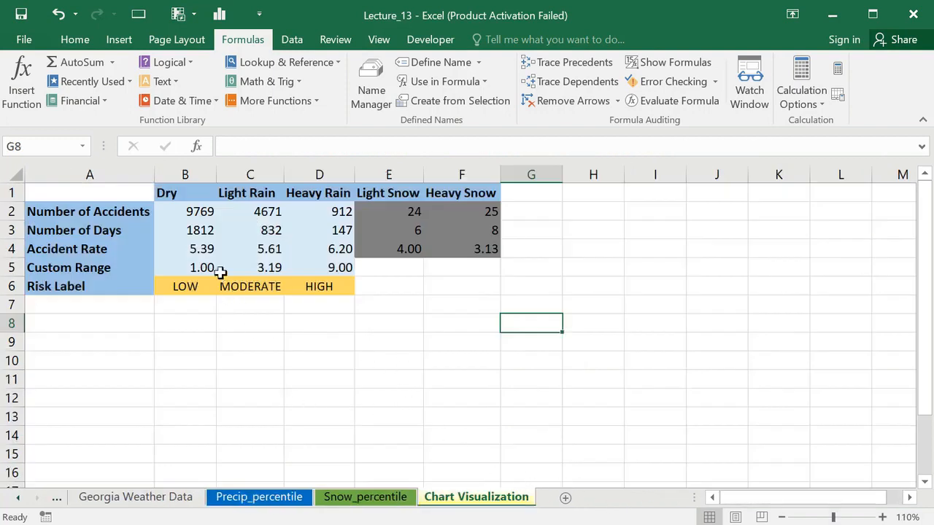
left_click_drag(191, 212, 240, 230)
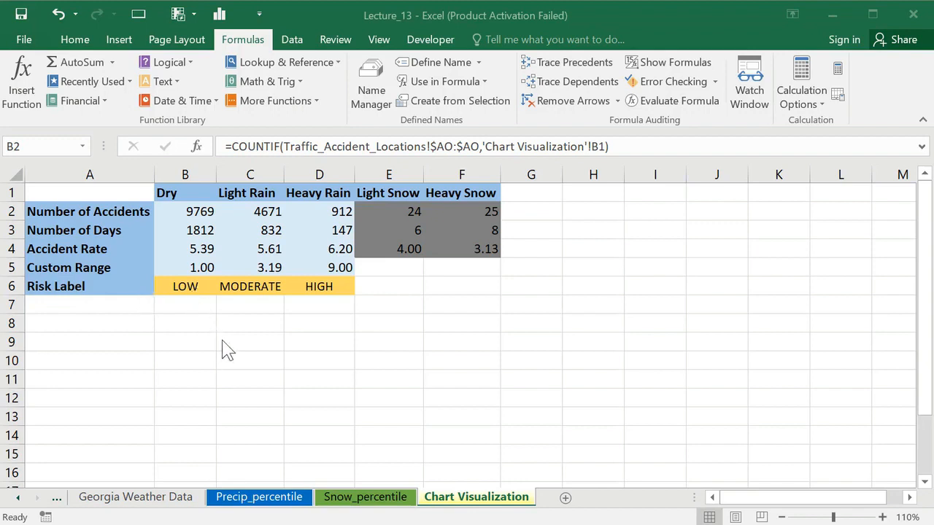
left_click(318, 102)
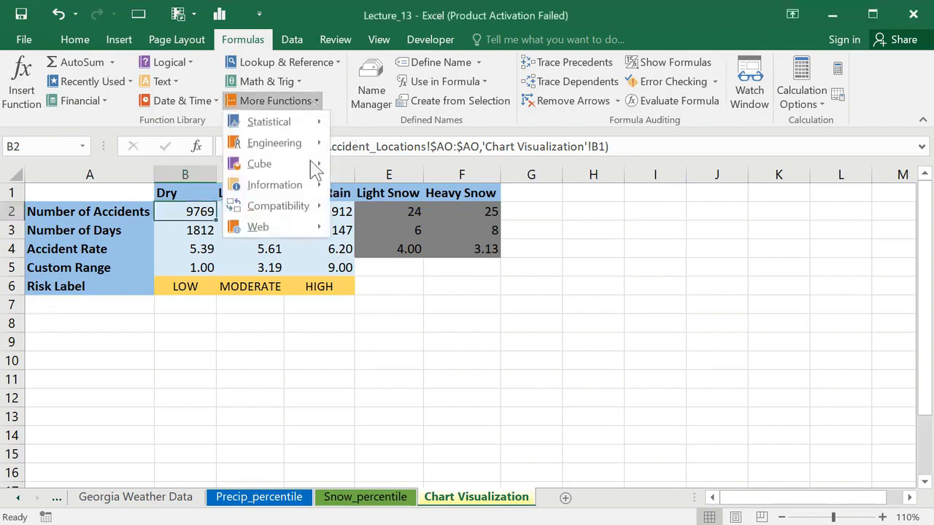
mouse_move(283, 233)
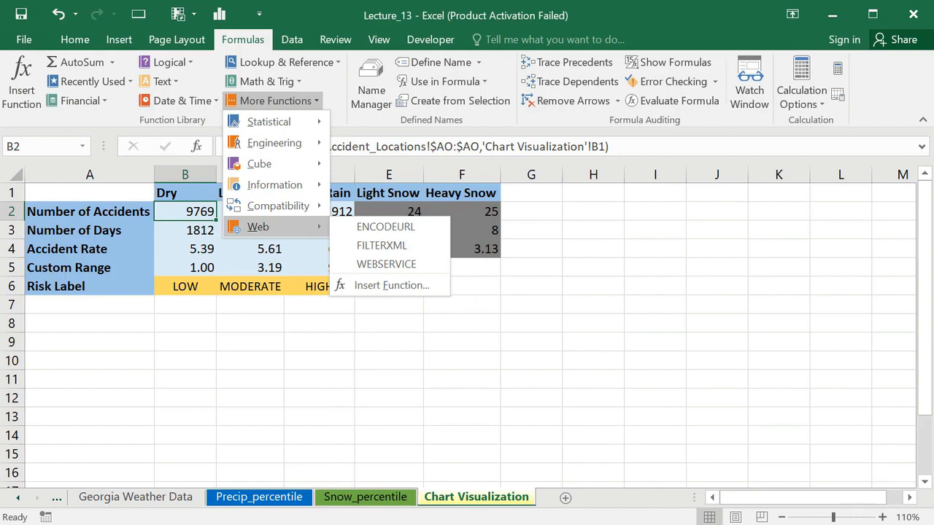
Step: Switch to the Firefox browser and search Google for "free weather api key"
left_click(765, 524)
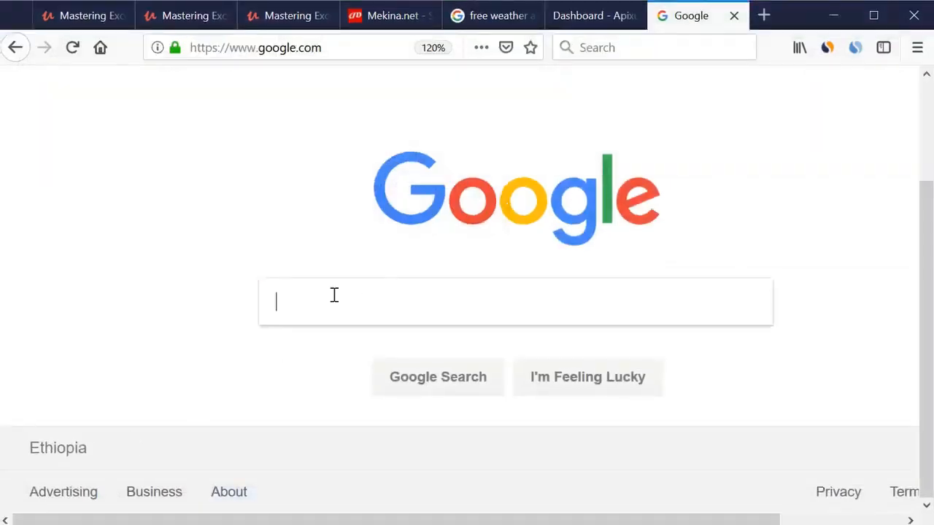
left_click(334, 295)
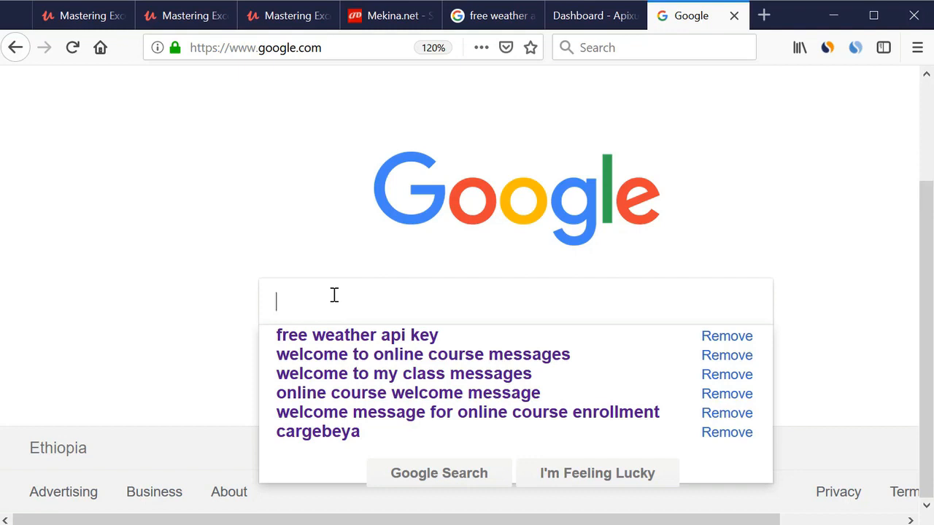
type("Free W")
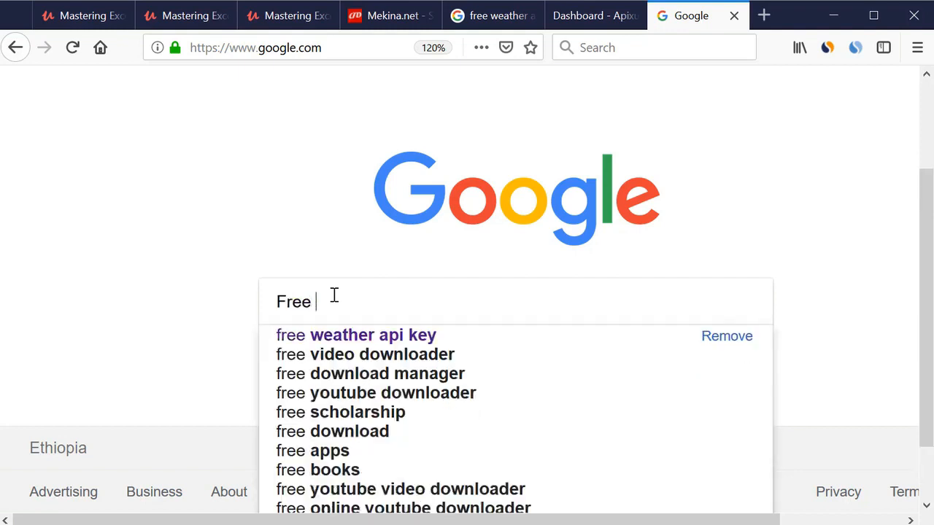
left_click(345, 337)
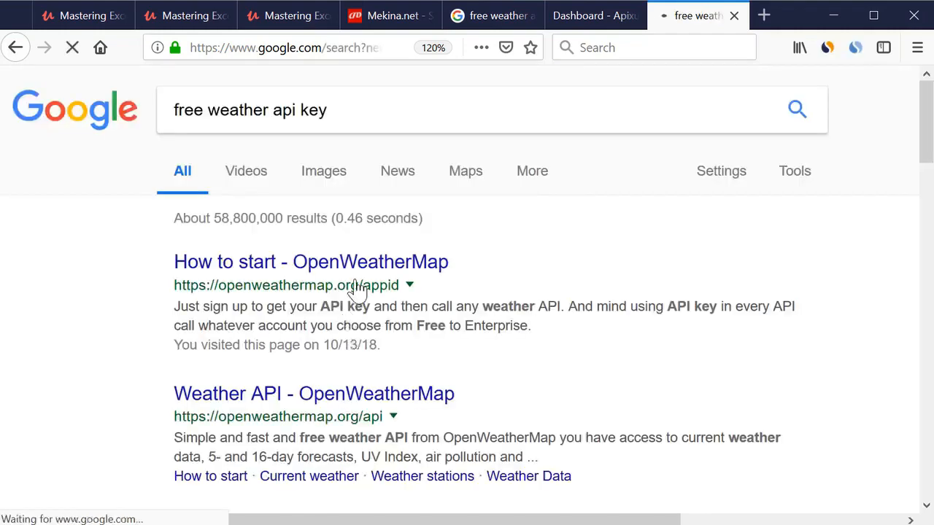
Step: Look through the search results for a free weather API provider and open the Apixu site
scroll(295, 298, "down", 4)
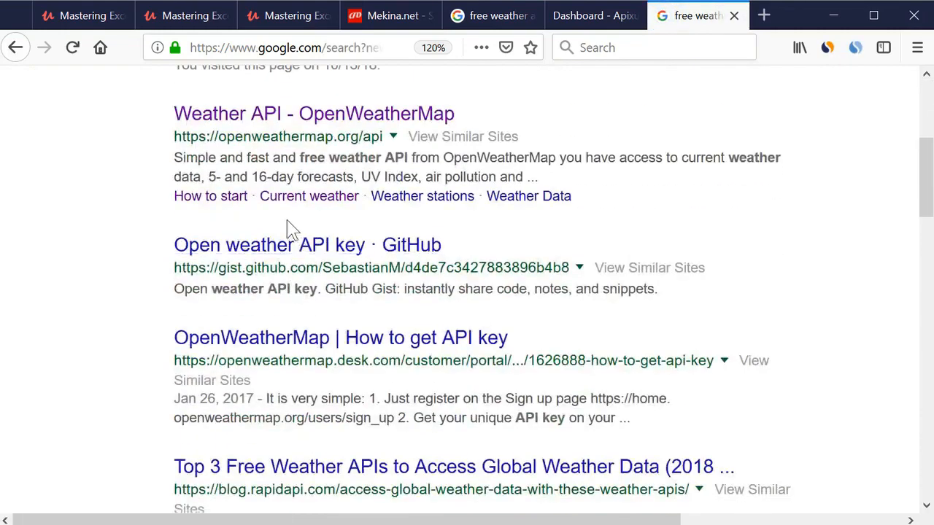
scroll(287, 219, "down", 4)
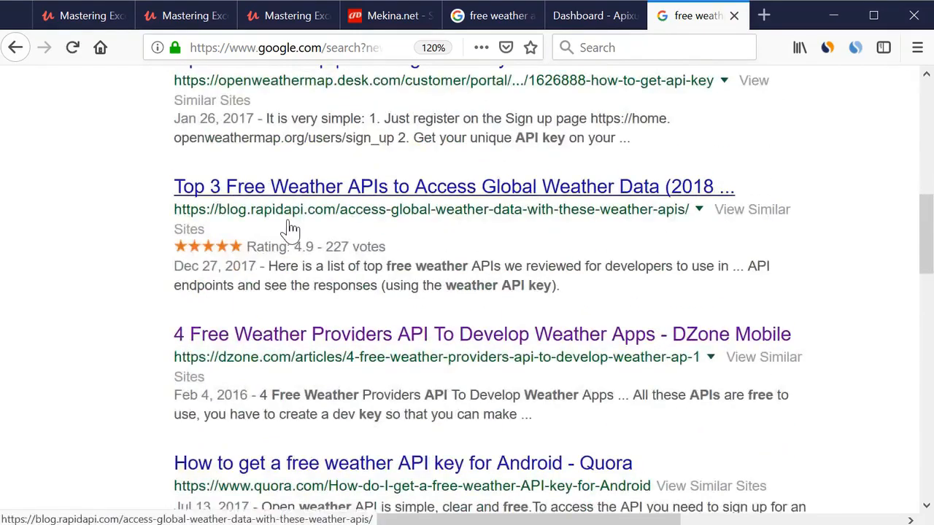
scroll(292, 236, "down", 4)
scroll(307, 244, "up", 4)
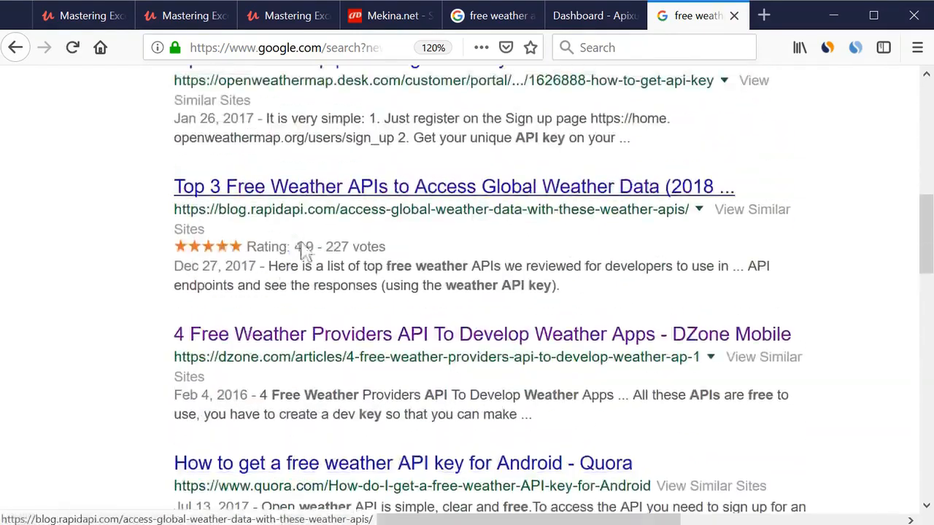
scroll(248, 328, "down", 4)
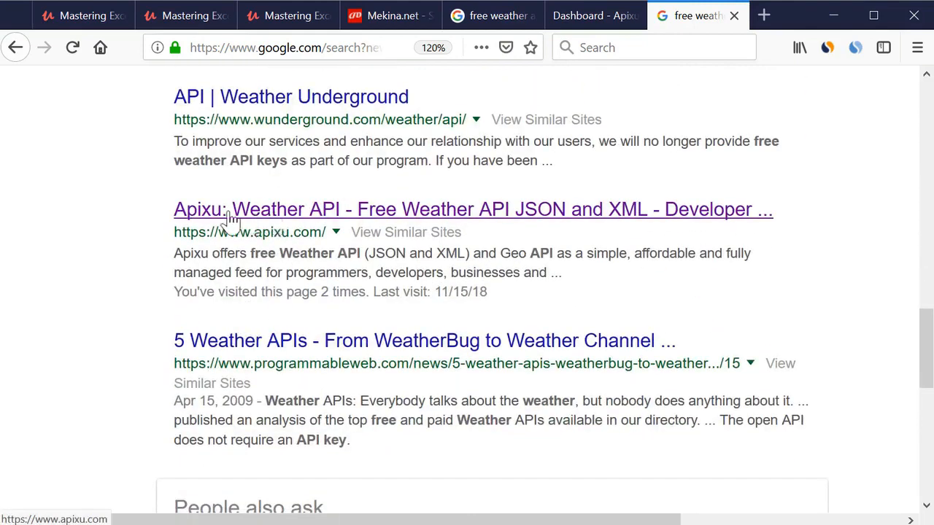
left_click(278, 219)
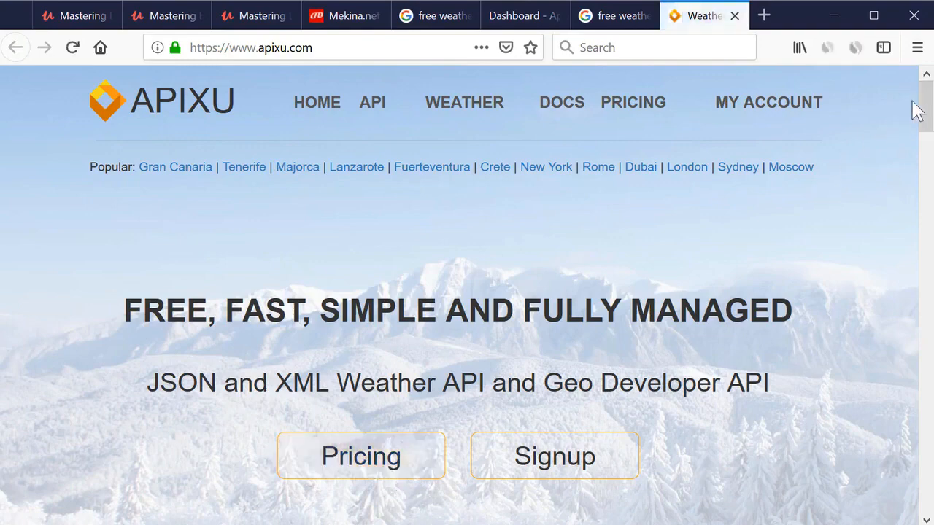
Step: Examine the Apixu account dashboard for the API key and the Current Weather and Forecast Weather request addresses
left_click_drag(923, 109, 924, 139)
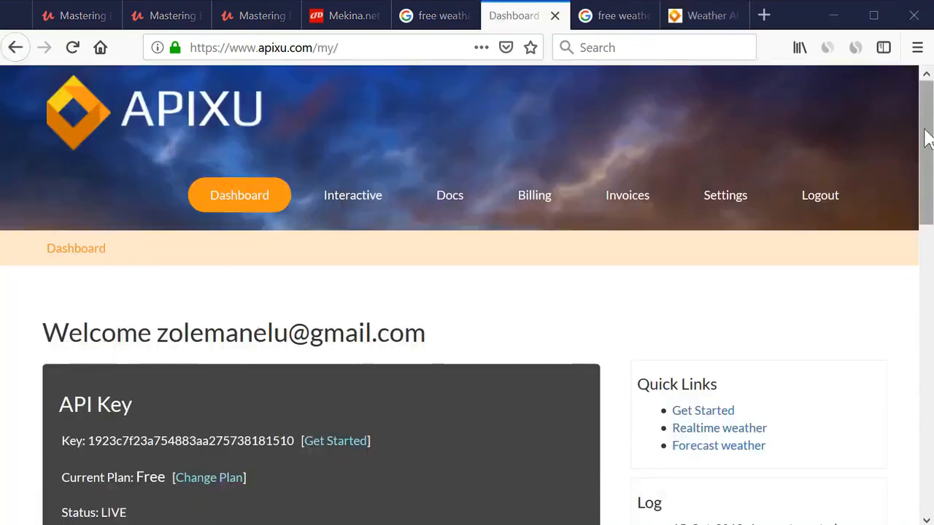
left_click_drag(925, 139, 922, 178)
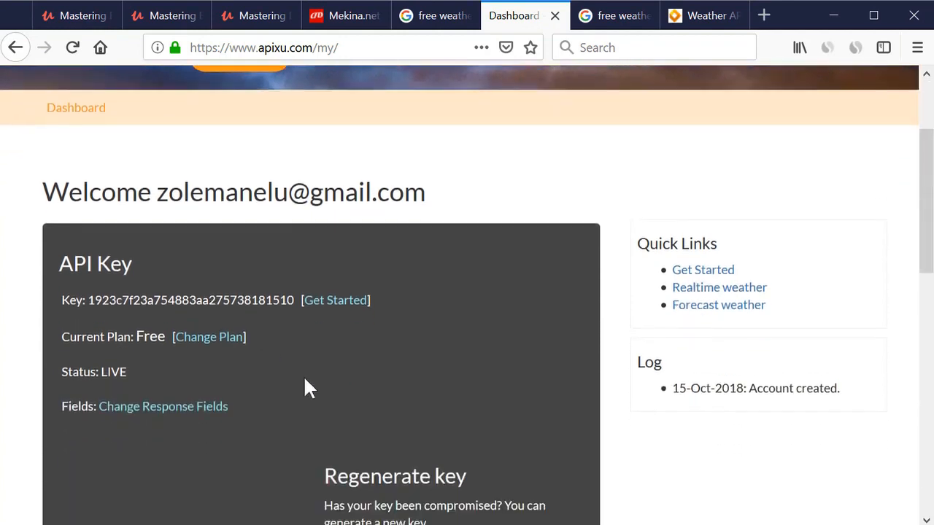
key("alt+Tab")
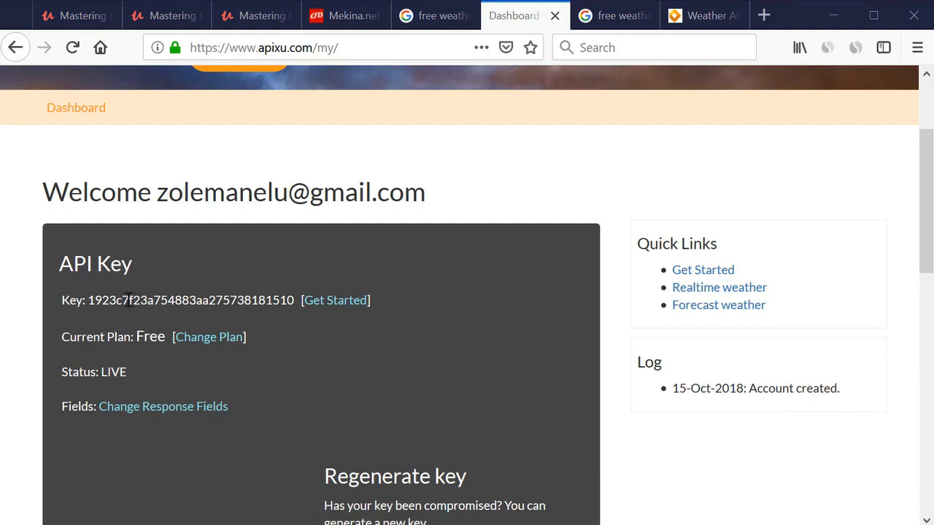
left_click_drag(89, 300, 293, 303)
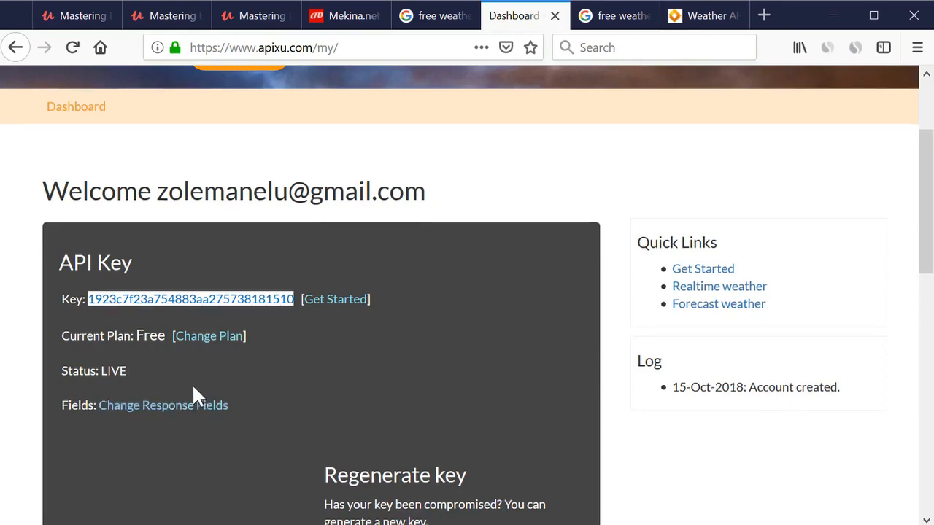
scroll(194, 383, "down", 6)
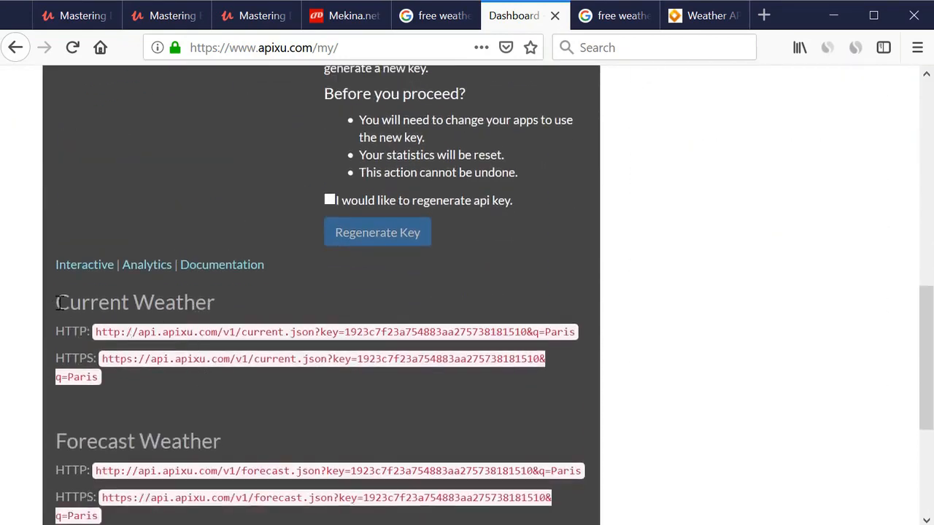
left_click_drag(64, 303, 230, 300)
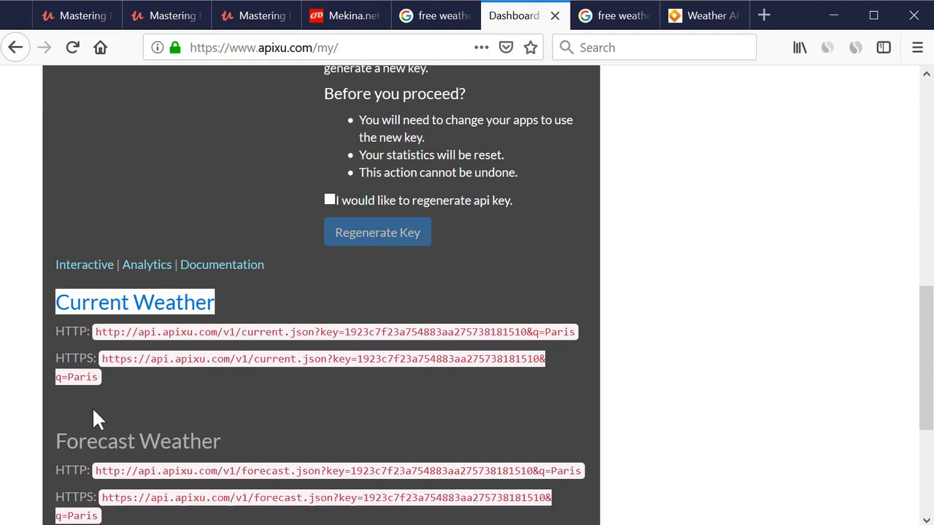
left_click_drag(59, 441, 222, 447)
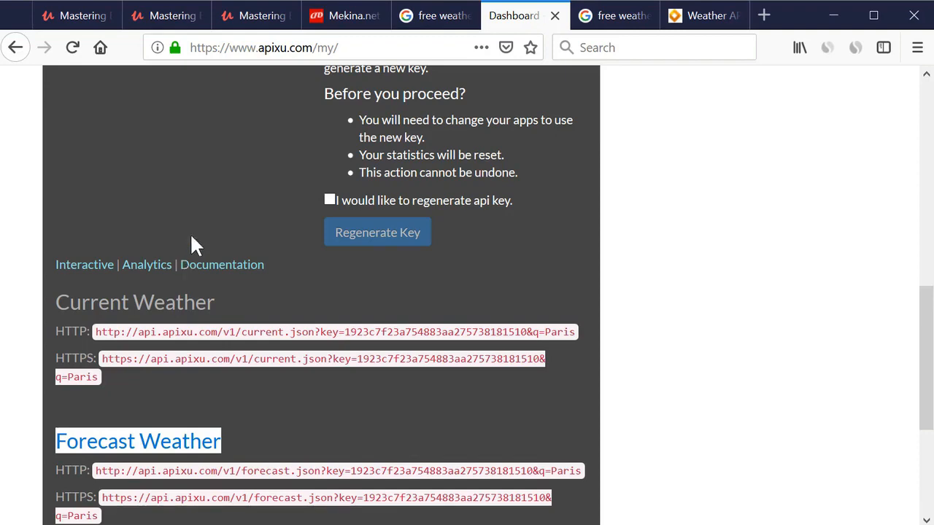
scroll(191, 249, "up", 3)
scroll(187, 251, "up", 6)
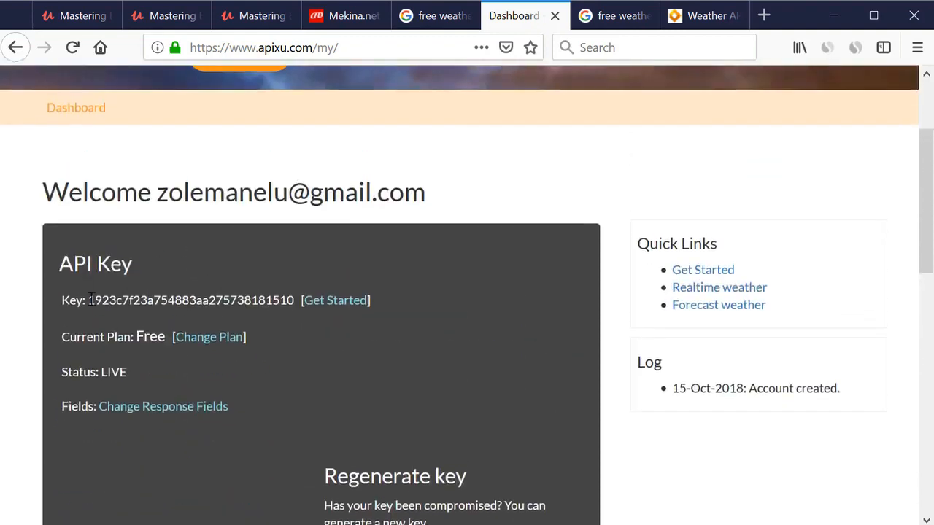
Step: Copy the API key from the Apixu dashboard and paste it into B9 of the Chart Visualization sheet in Excel
left_click_drag(88, 300, 297, 299)
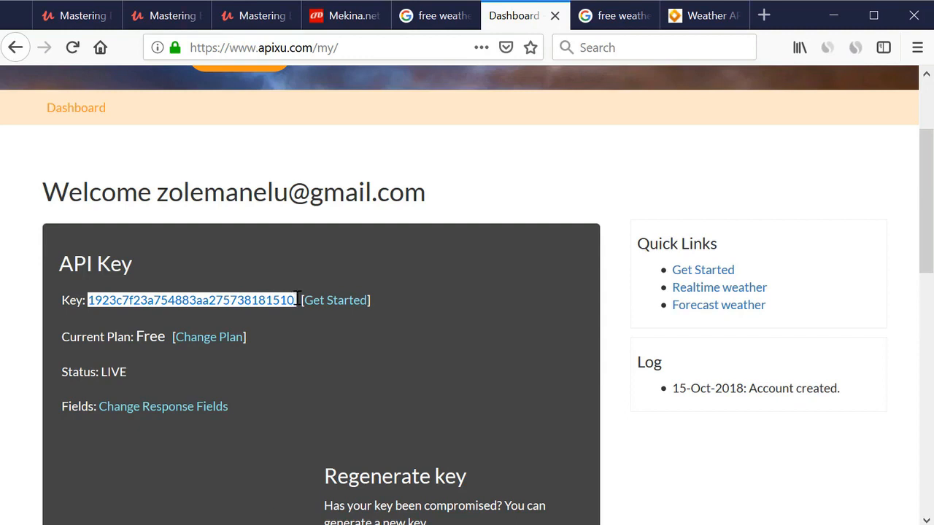
right_click(172, 300)
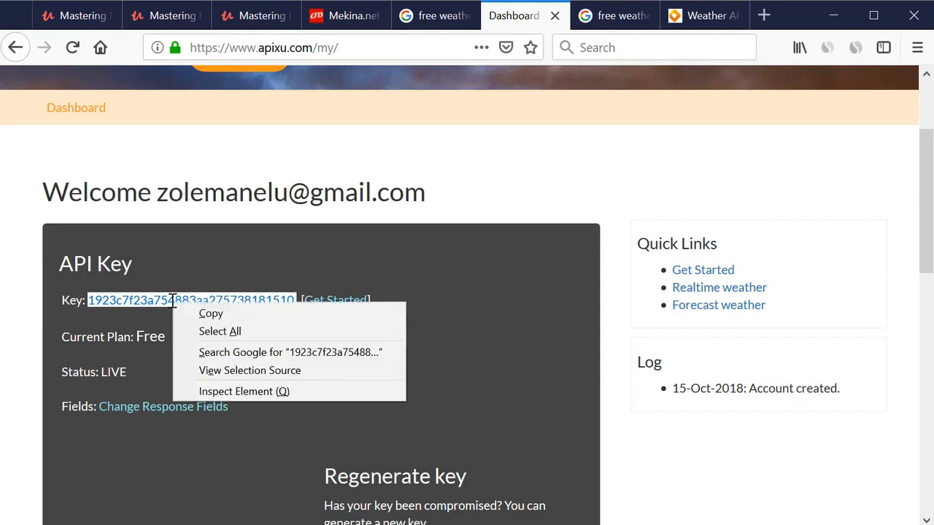
left_click(211, 314)
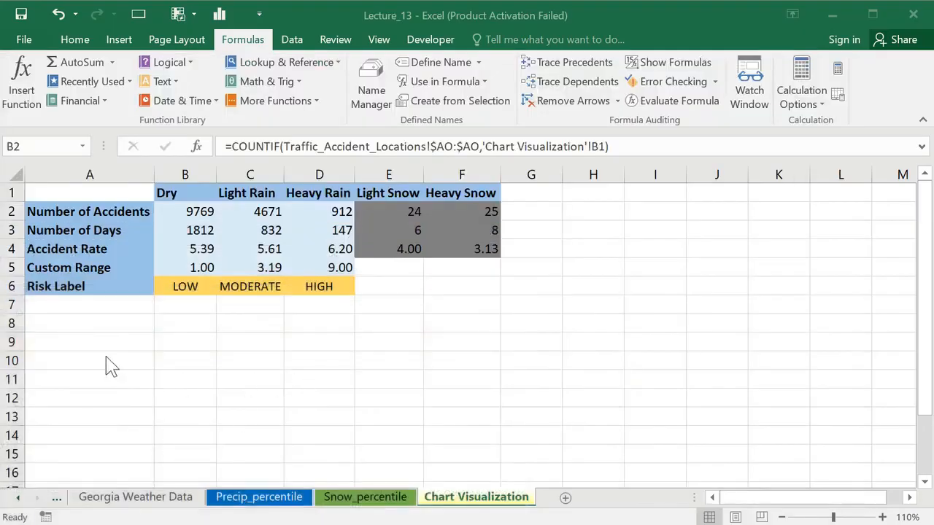
left_click(167, 340)
right_click(166, 340)
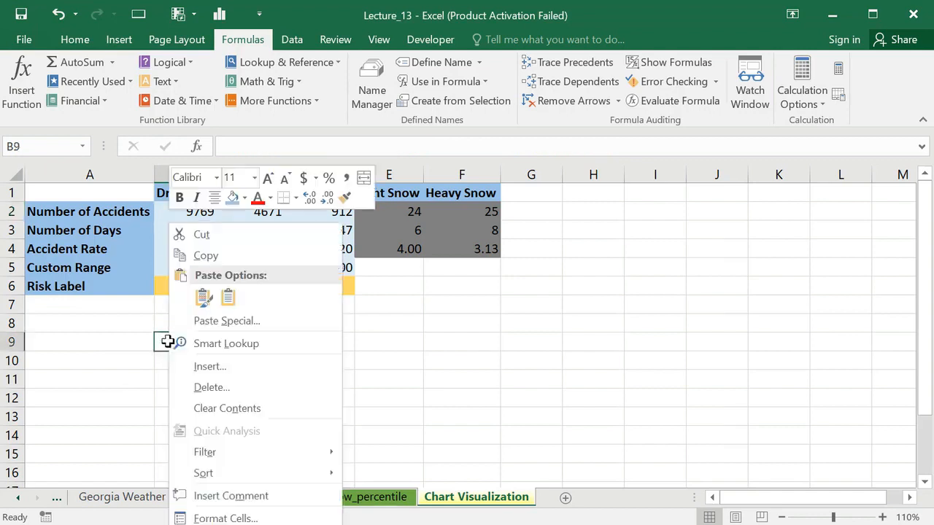
left_click(203, 295)
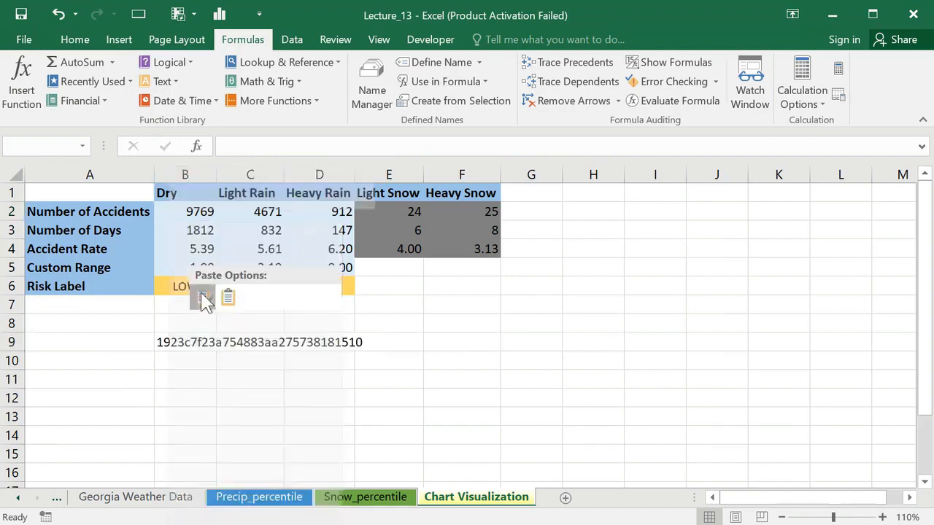
Step: Label the pasted key by entering "API Key" in A9
left_click(92, 342)
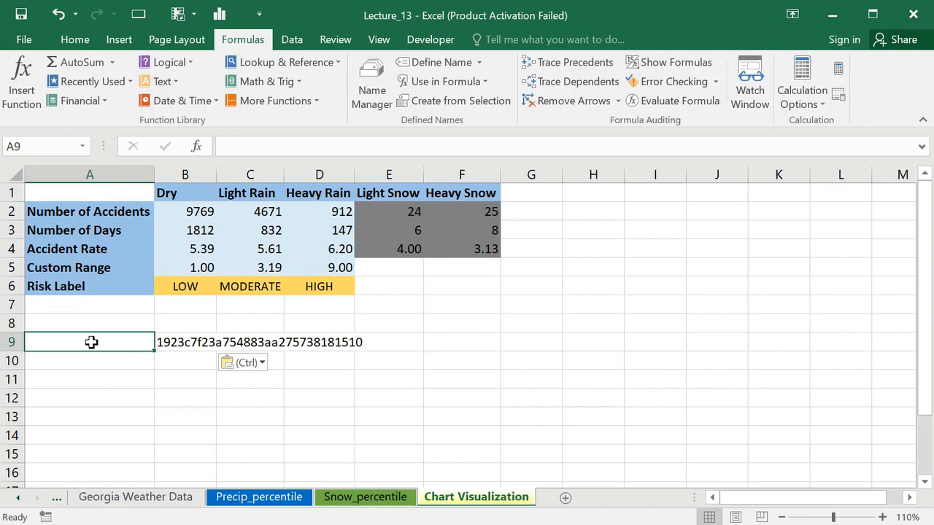
type("A")
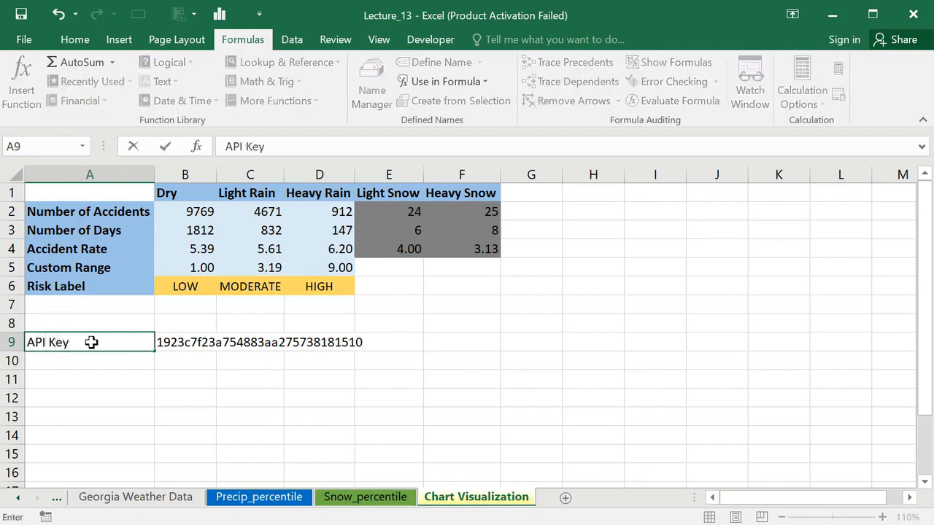
type("PI Key")
left_click(302, 375)
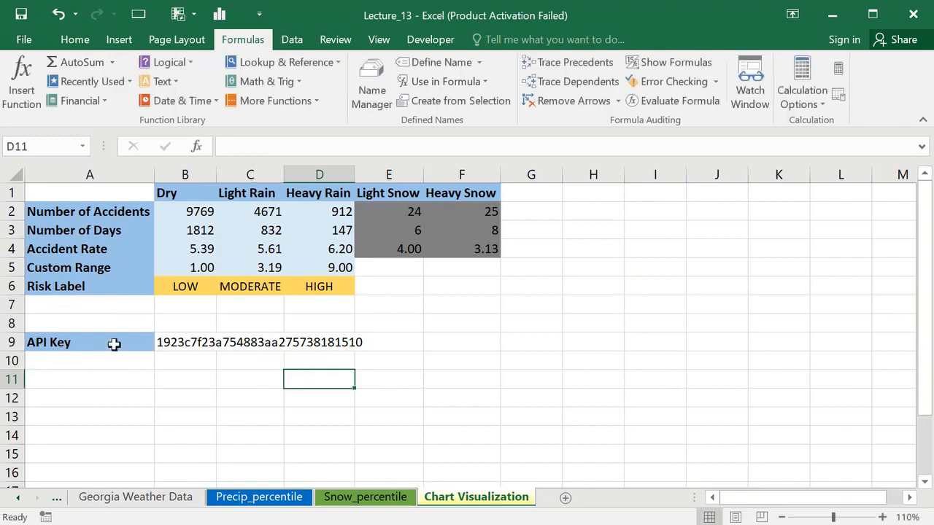
left_click_drag(175, 341, 328, 343)
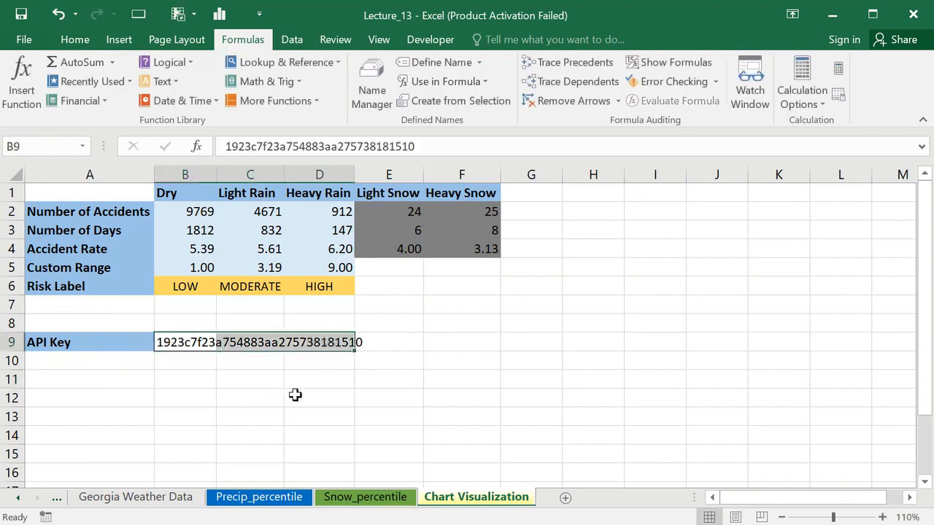
left_click(295, 395)
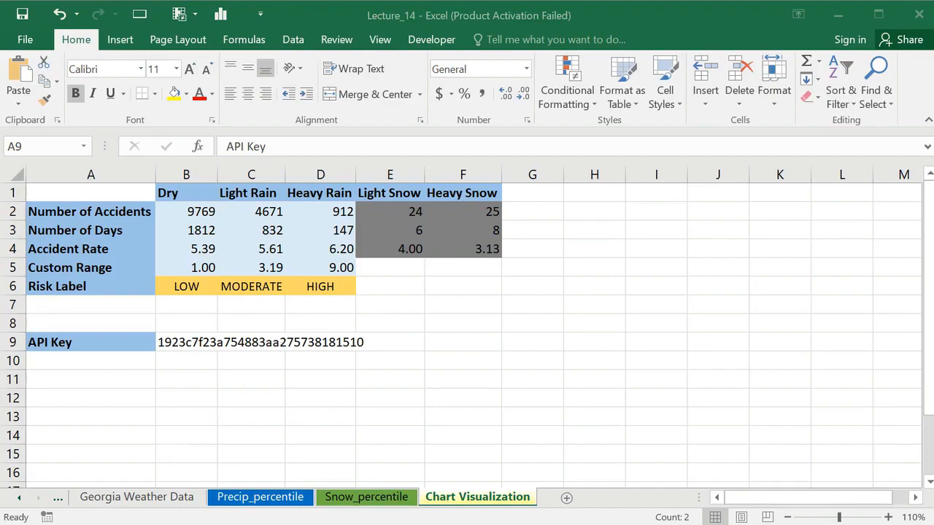
Step: Copy the HTTPS Current Weather request address, including the API key, from the Apixu dashboard in the browser and paste it into B10 in Excel
left_click(193, 523)
scroll(254, 402, "down", 6)
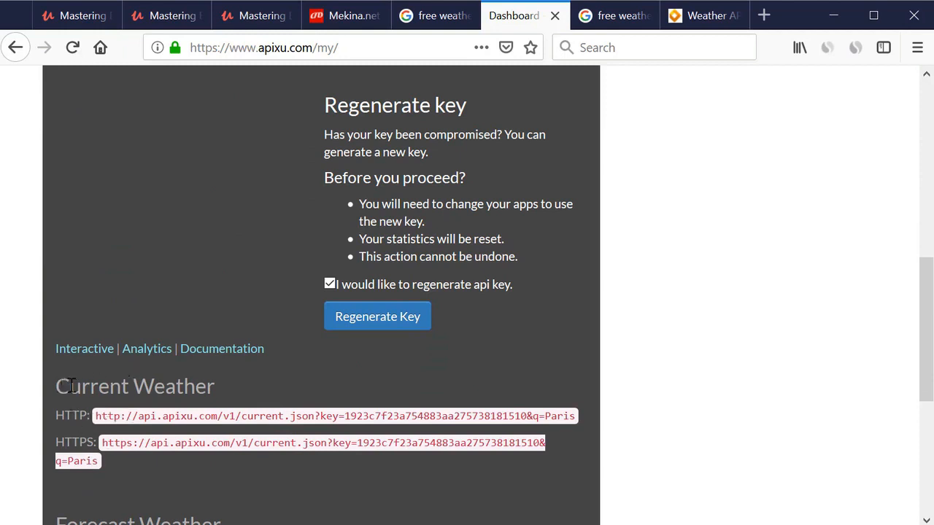
left_click_drag(58, 386, 216, 390)
left_click(142, 461)
triple_click(103, 460)
right_click(191, 448)
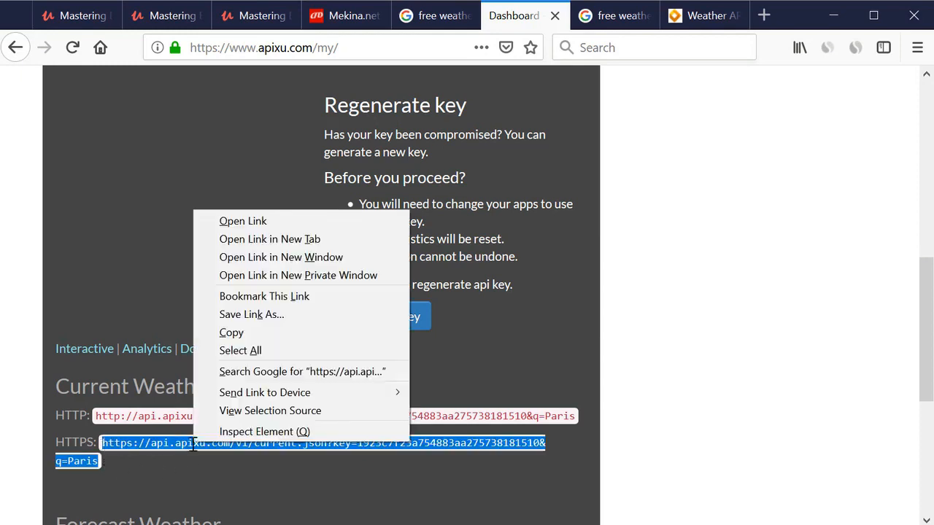
left_click(235, 337)
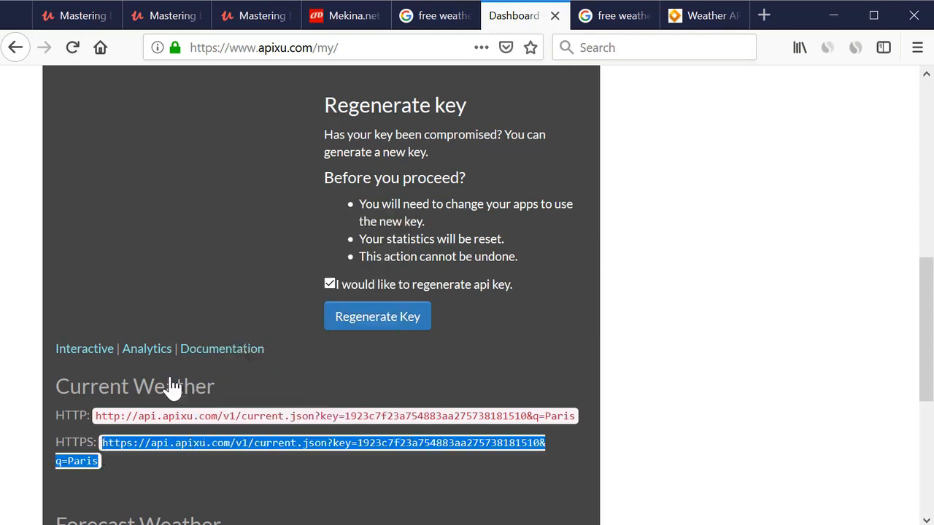
key("alt+Tab")
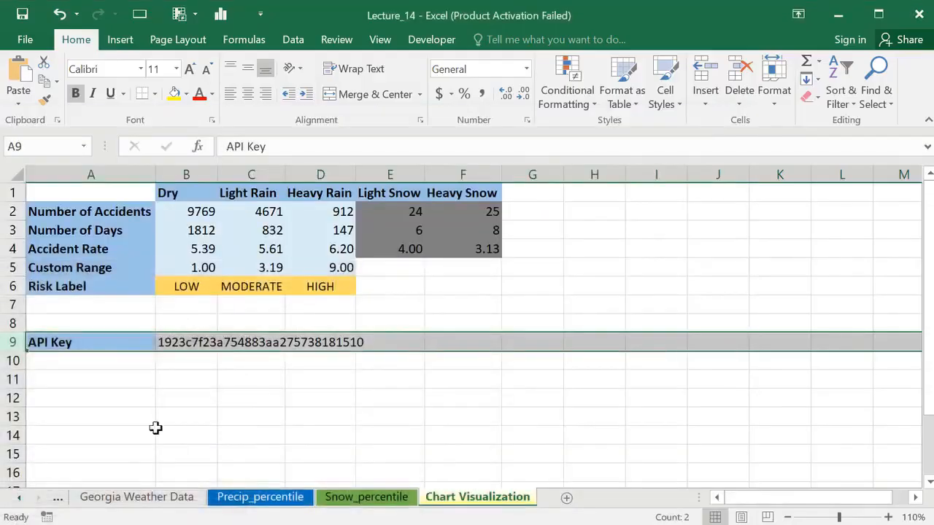
left_click(180, 362)
right_click(182, 367)
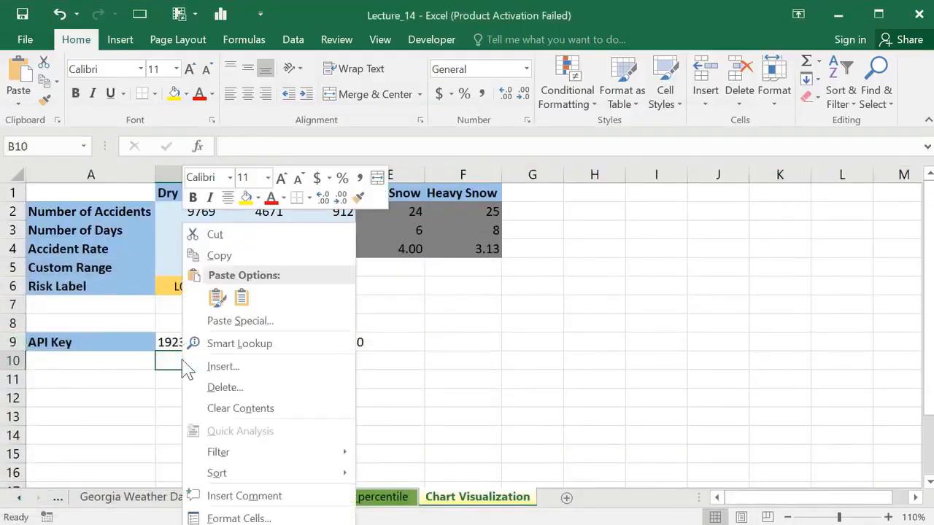
left_click(217, 298)
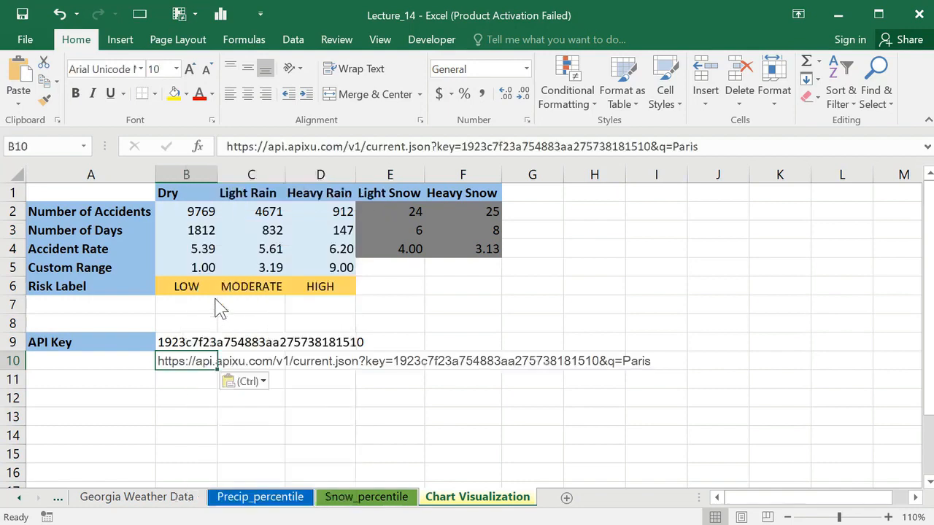
Step: Label the pasted request address by entering "Webservice" in A10
left_click(104, 361)
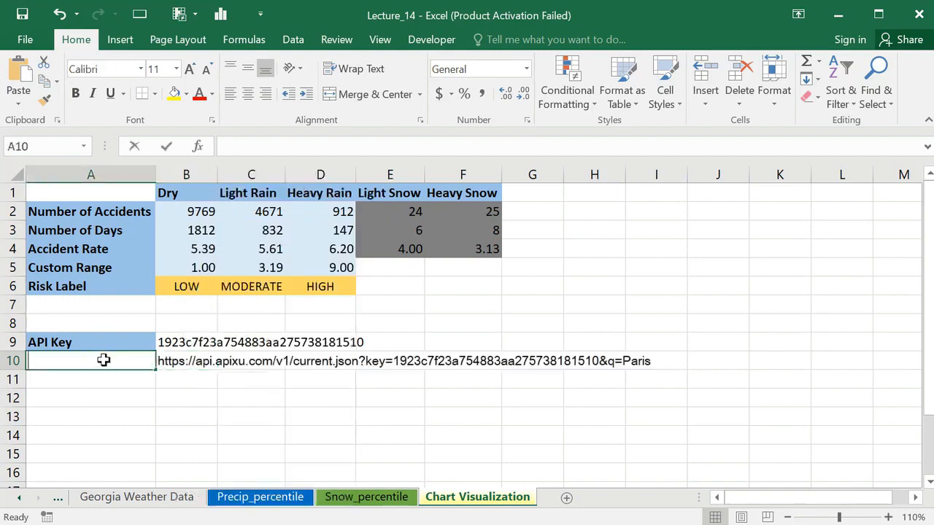
type("Web")
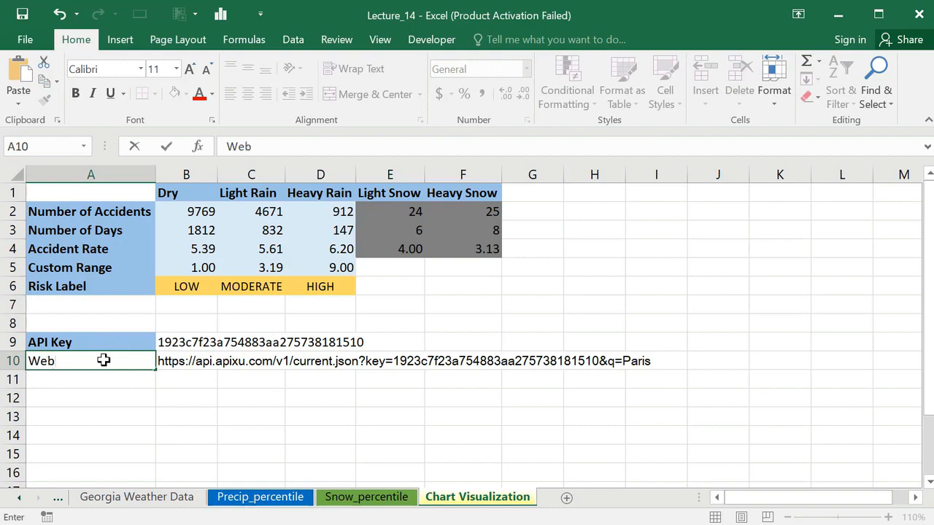
type("service")
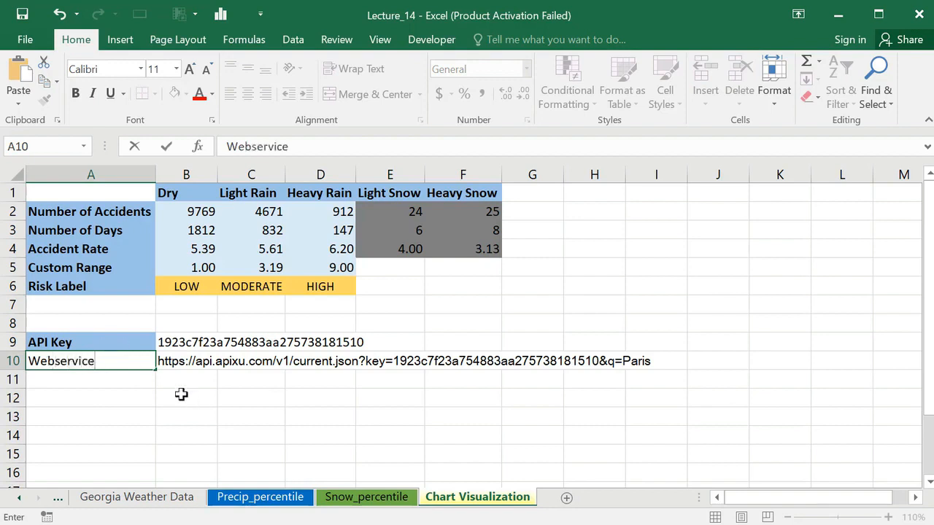
left_click(172, 387)
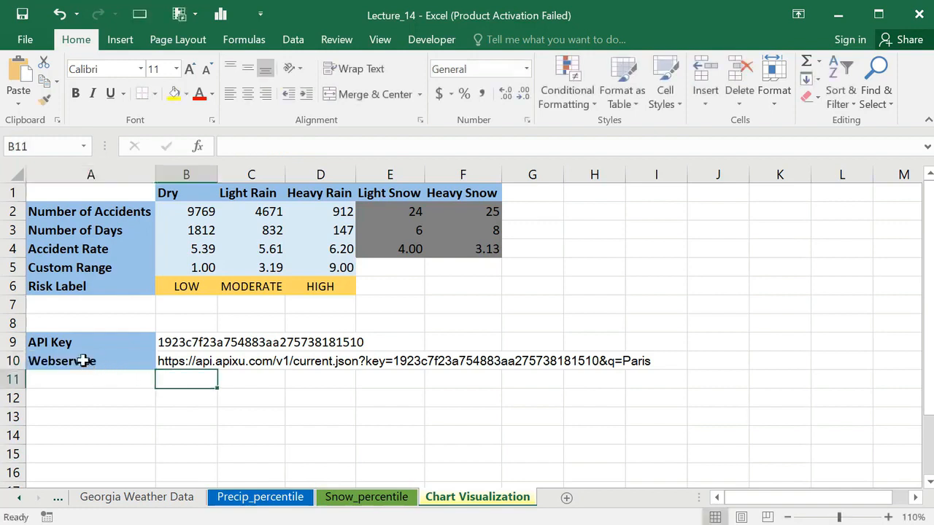
Step: Turn the request address in B10 into a WEBSERVICE formula with the address in quotation marks as its url argument
left_click(177, 362)
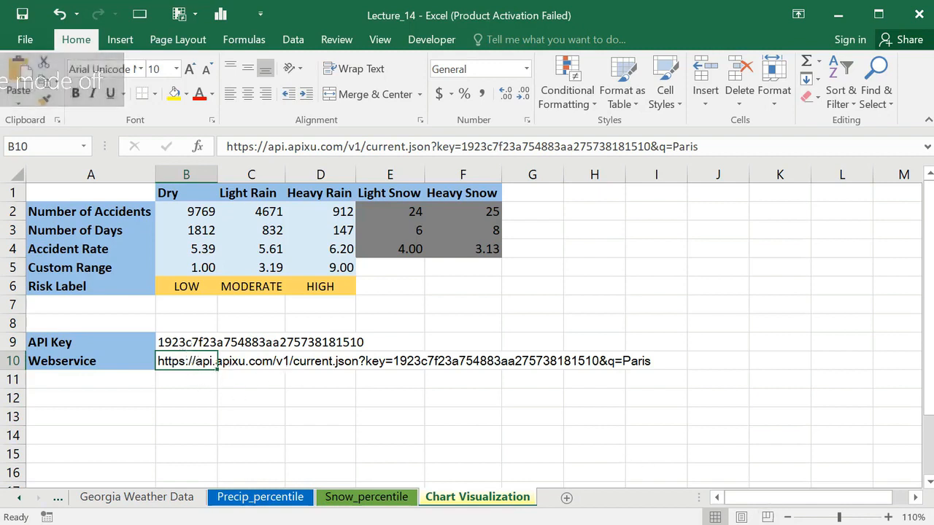
key("alt+Tab")
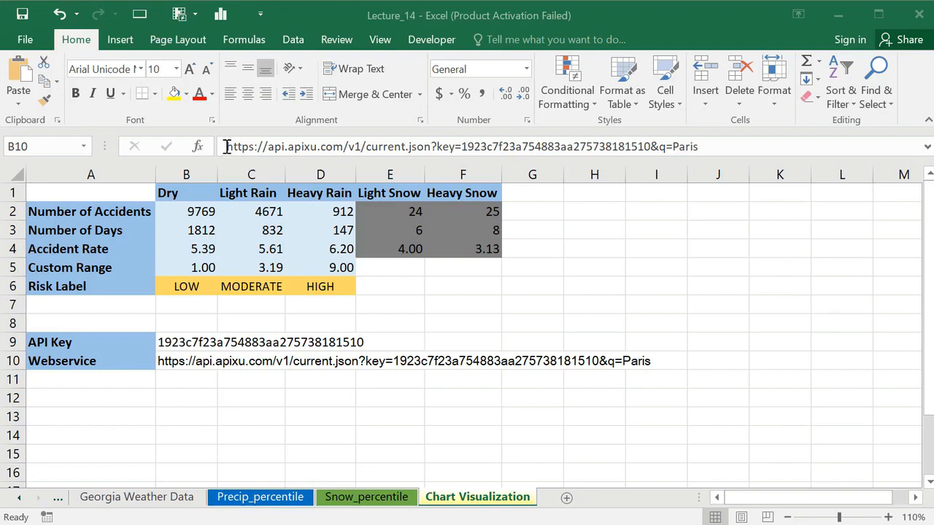
left_click(227, 146)
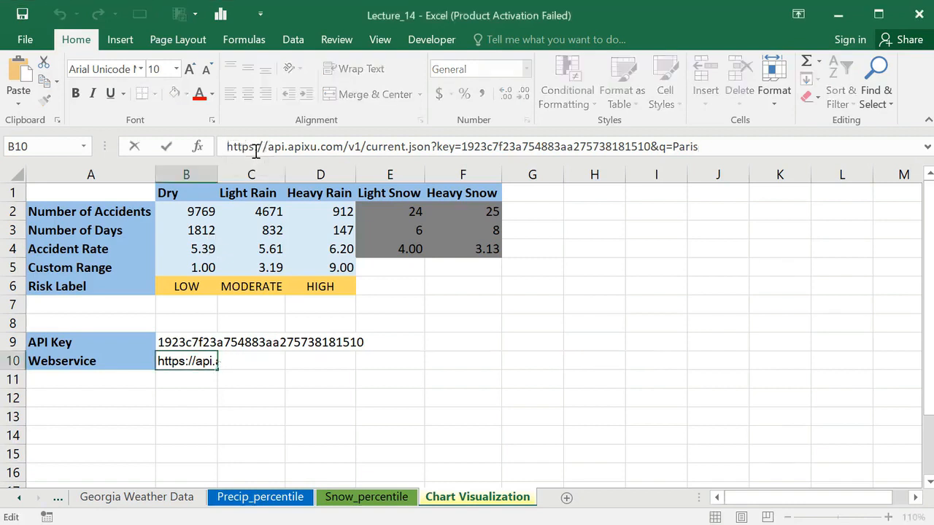
type("=")
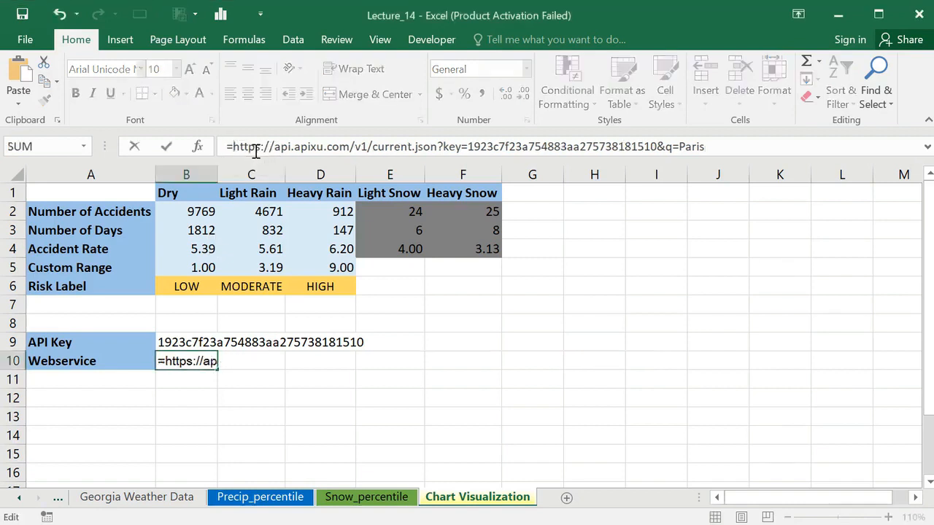
type("We")
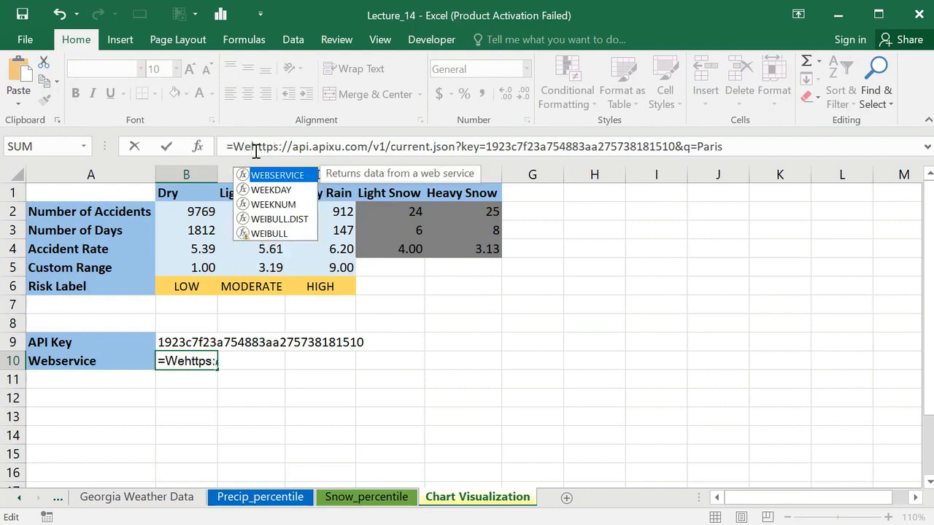
type("b")
double_click(271, 175)
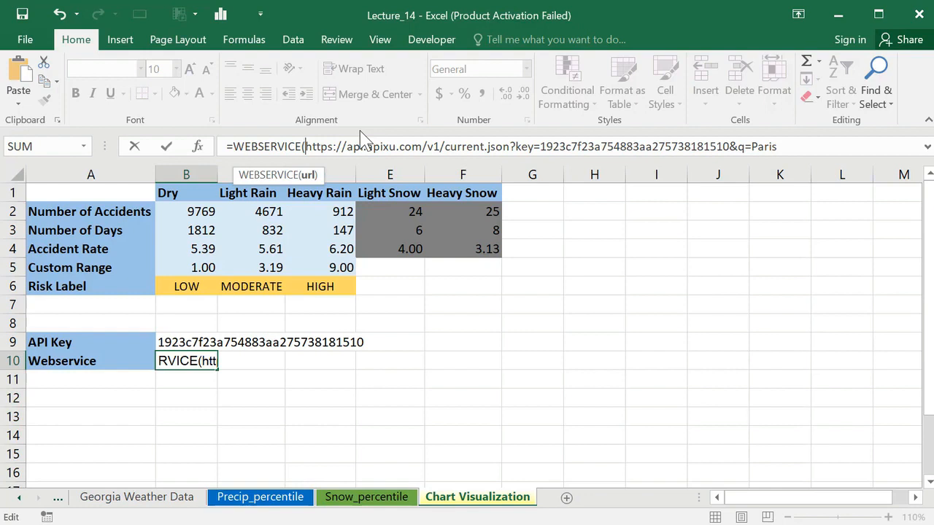
type("\"")
left_click(789, 153)
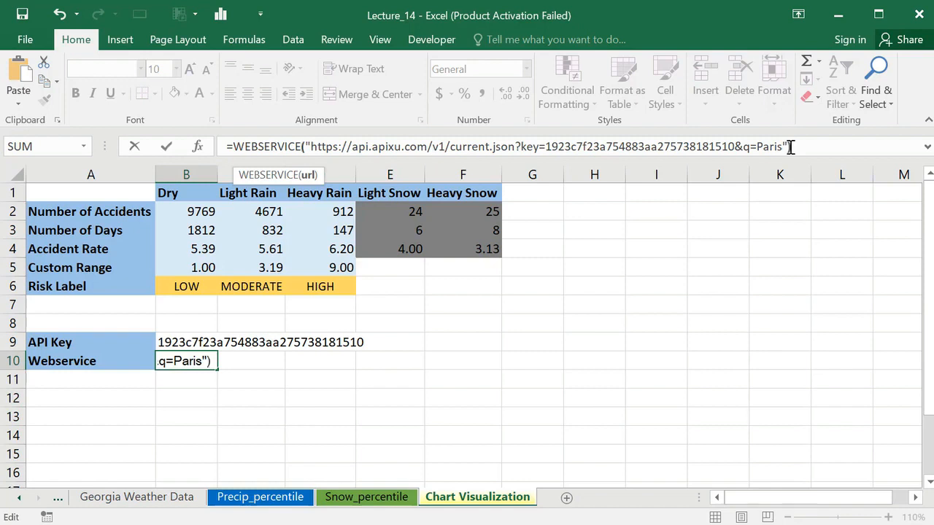
key("Return")
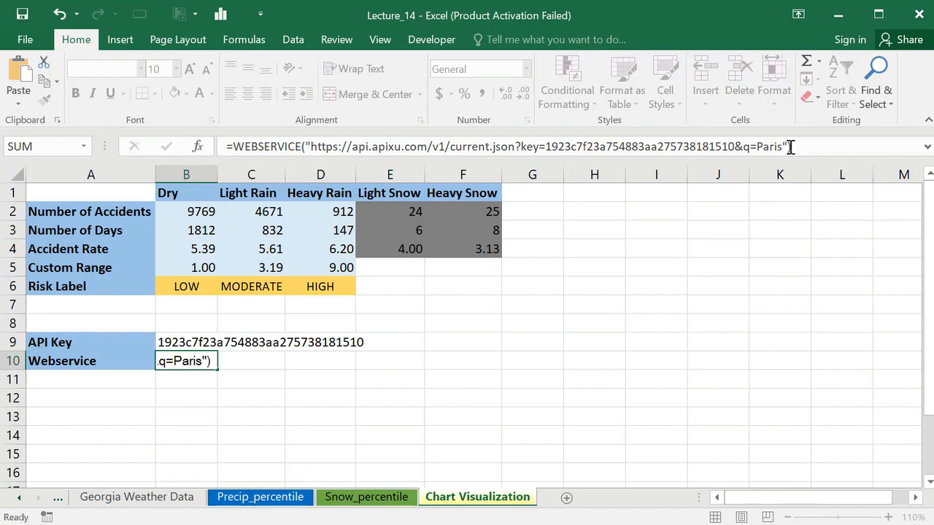
left_click(256, 386)
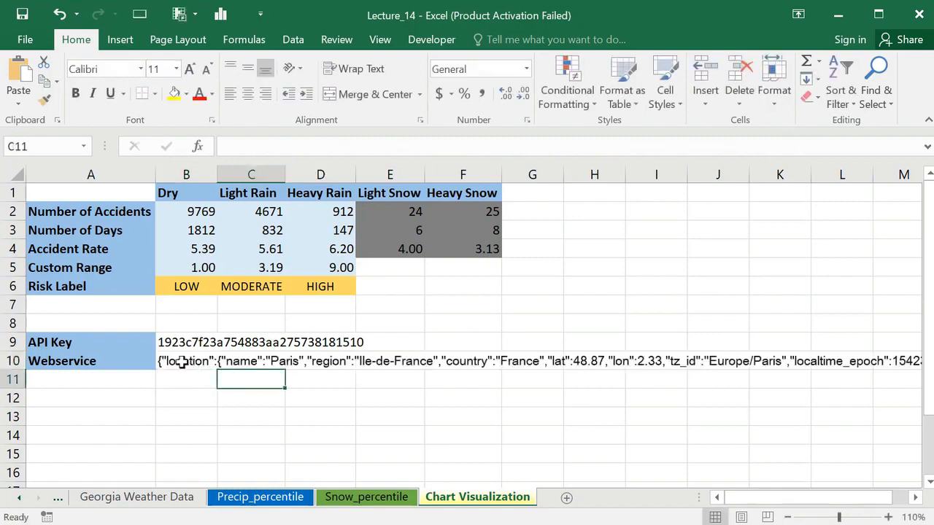
Step: Examine the Paris query in B10's WEBSERVICE formula, its returned weather data and the API key cell above it
left_click(756, 523)
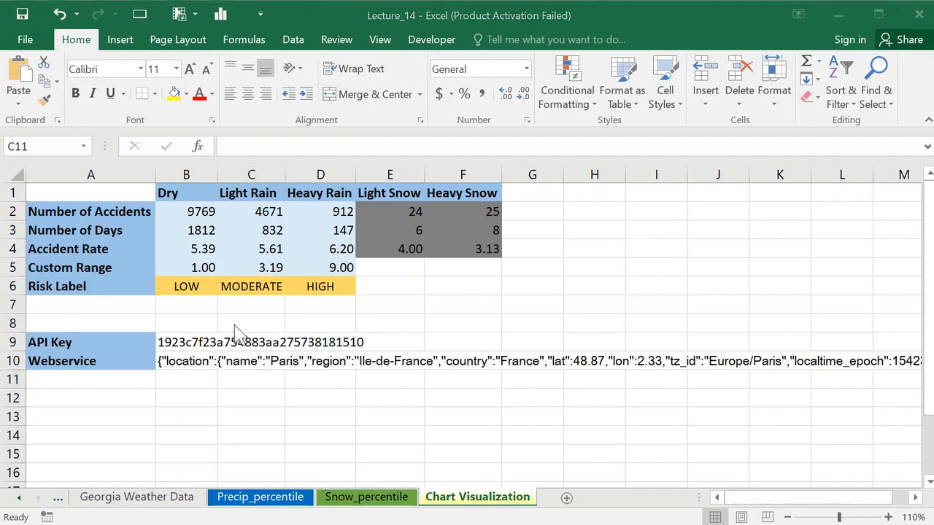
left_click(183, 356)
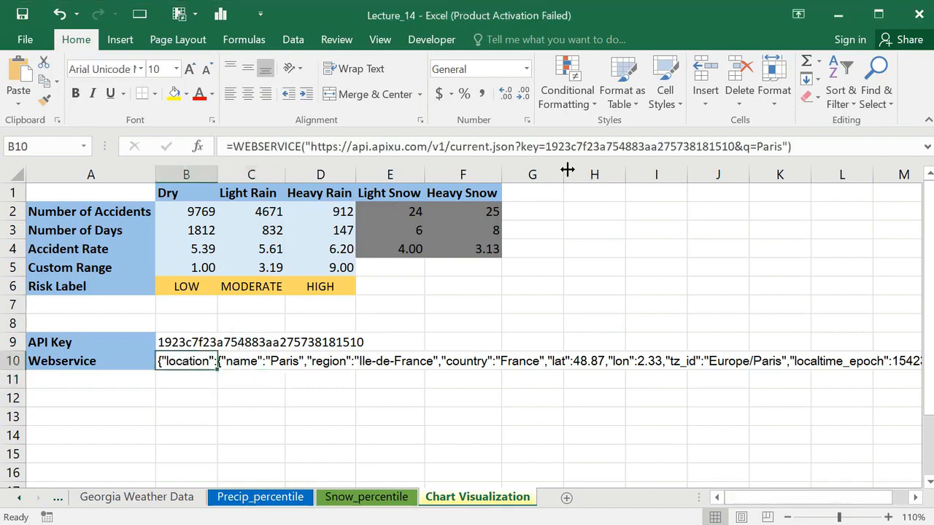
double_click(775, 147)
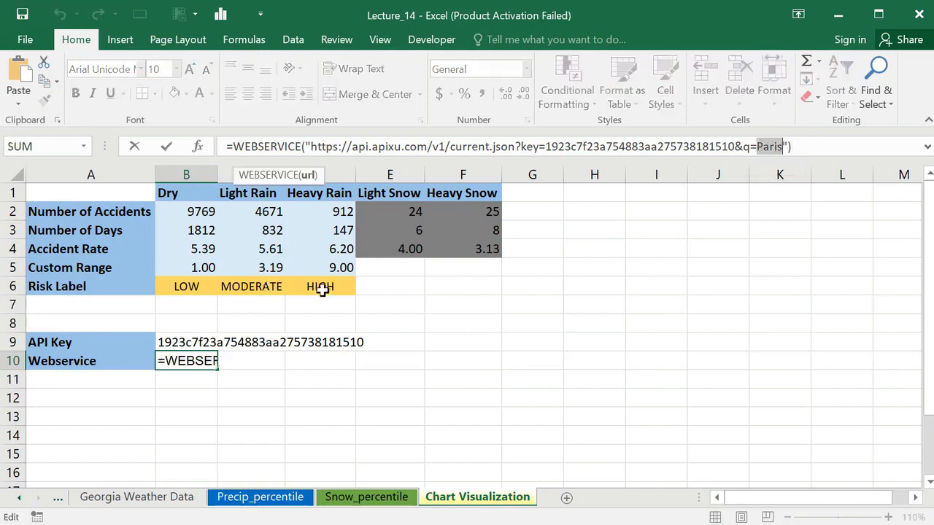
key("ctrl+Return")
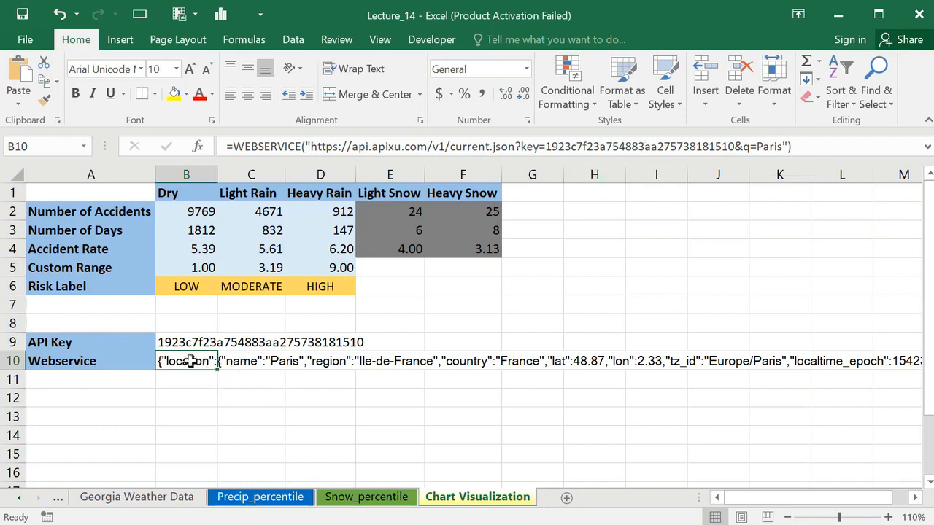
left_click(86, 343)
left_click(163, 340)
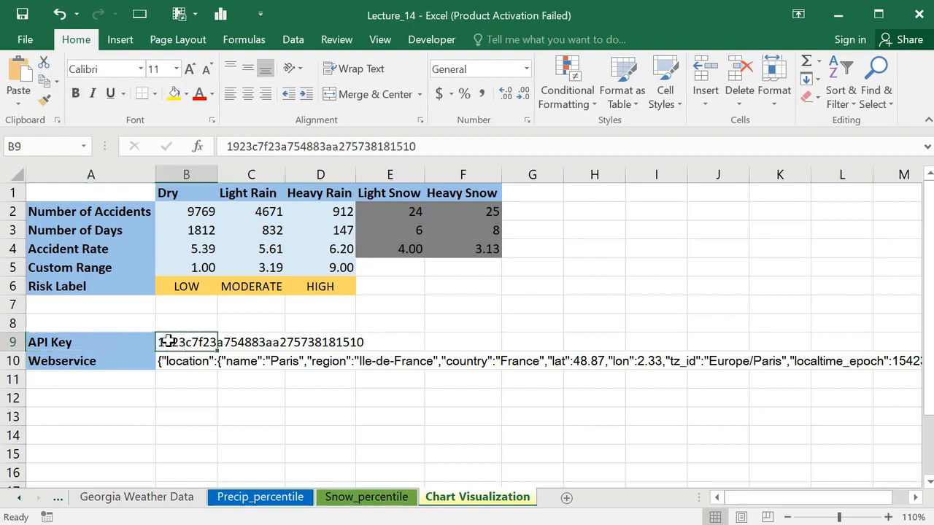
left_click(167, 361)
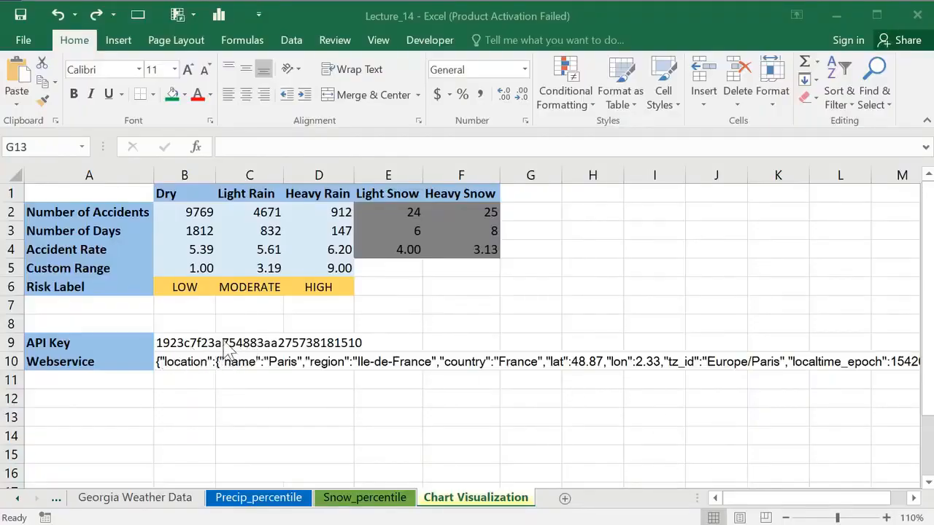
left_click(48, 348)
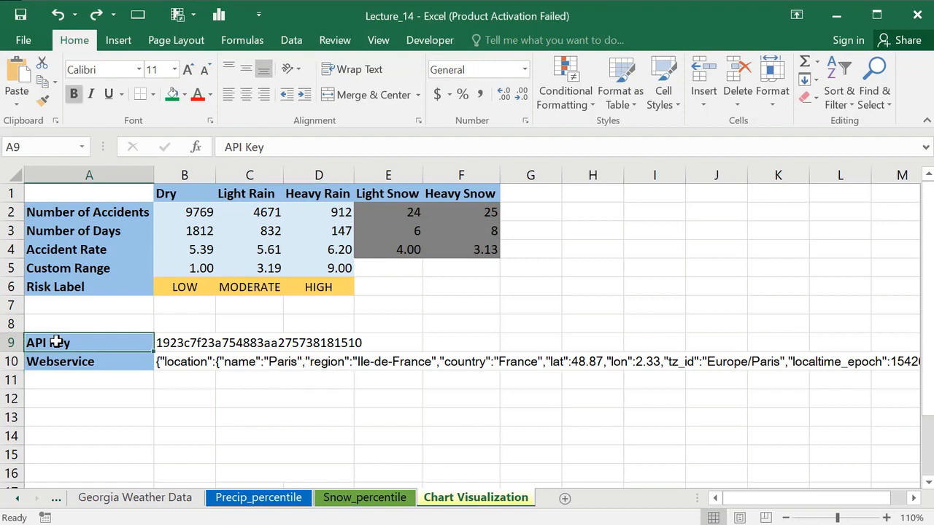
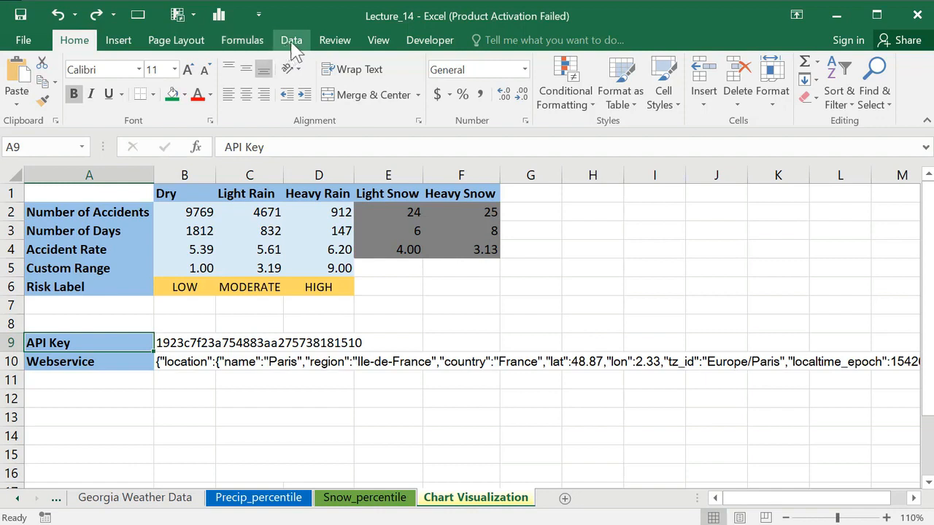
Step: Look through the Web category of worksheet functions and read the description of FILTERXML
left_click(257, 42)
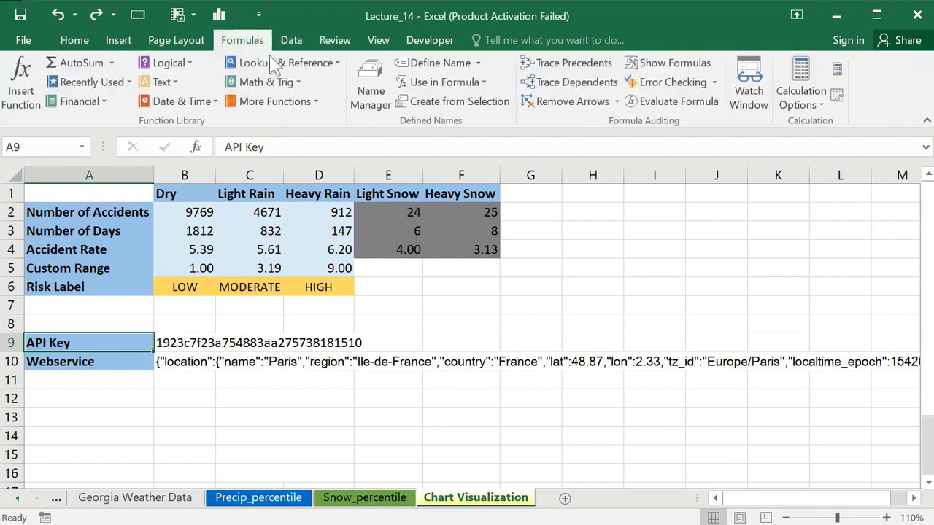
left_click(316, 103)
mouse_move(310, 232)
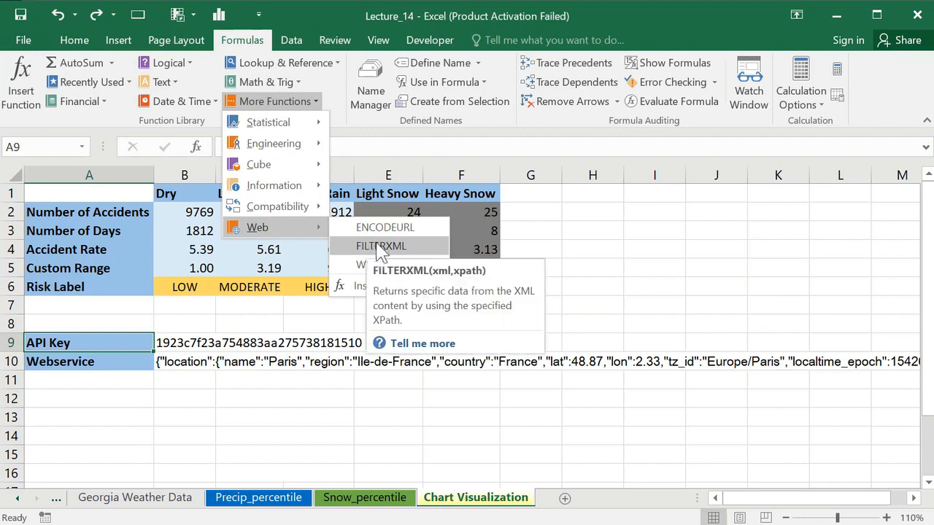
left_click(309, 404)
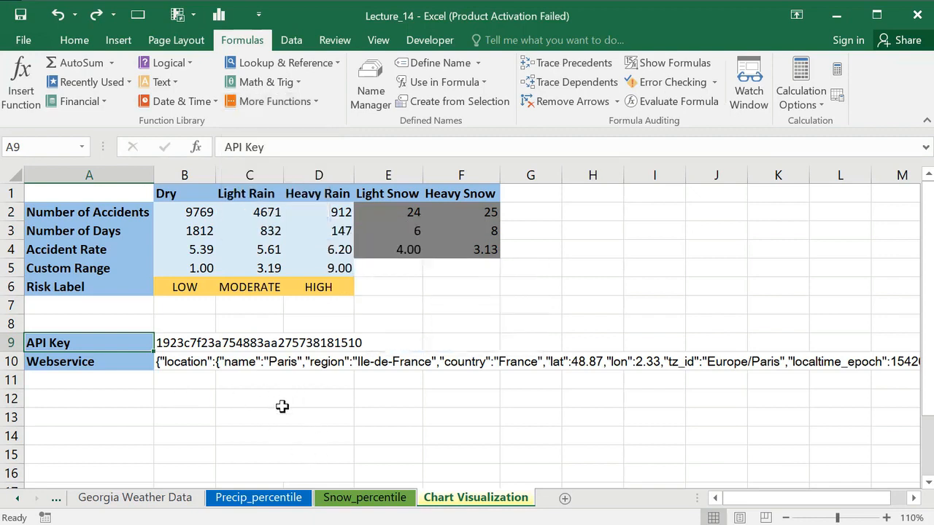
left_click(283, 406)
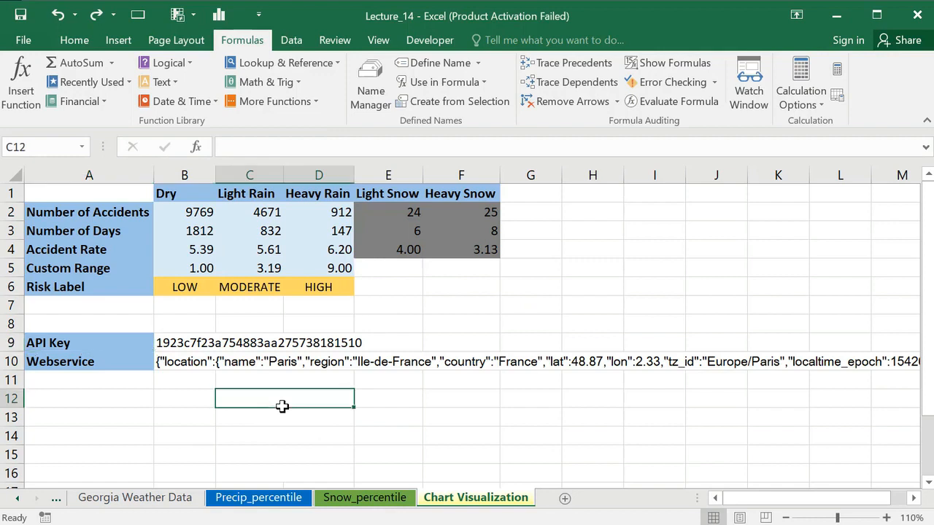
Step: Change the requested format in B10's WEBSERVICE address from current.json to current.xml
left_click(188, 362)
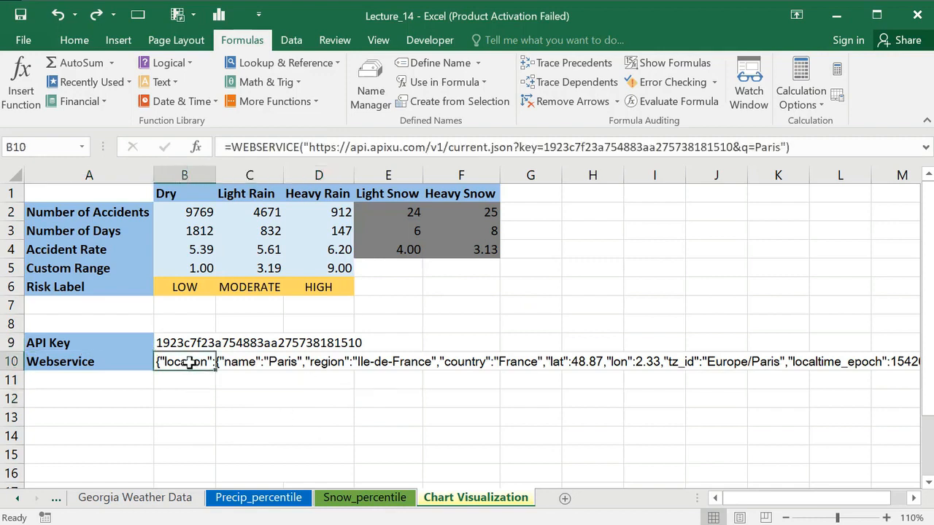
left_click(509, 148)
key("BackSpace")
key("BackSpace")
key("BackSpace")
key("BackSpace")
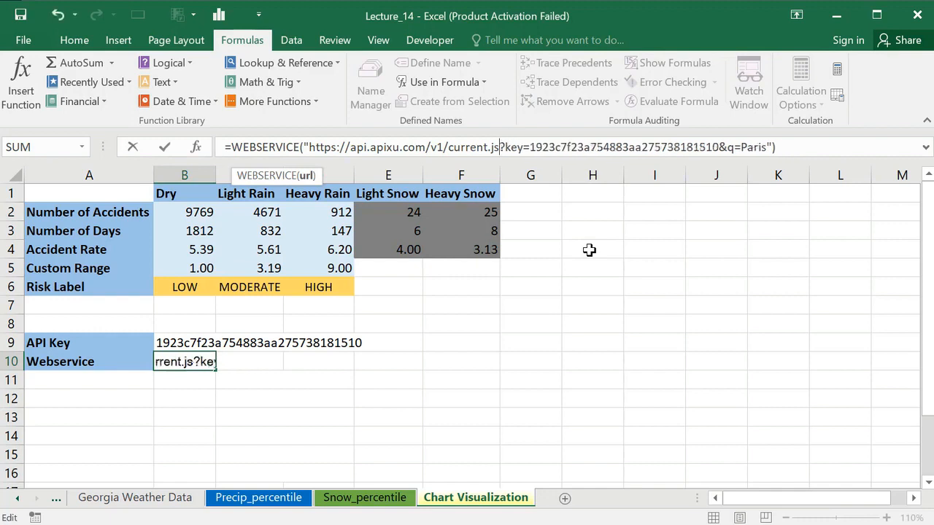
type("xm")
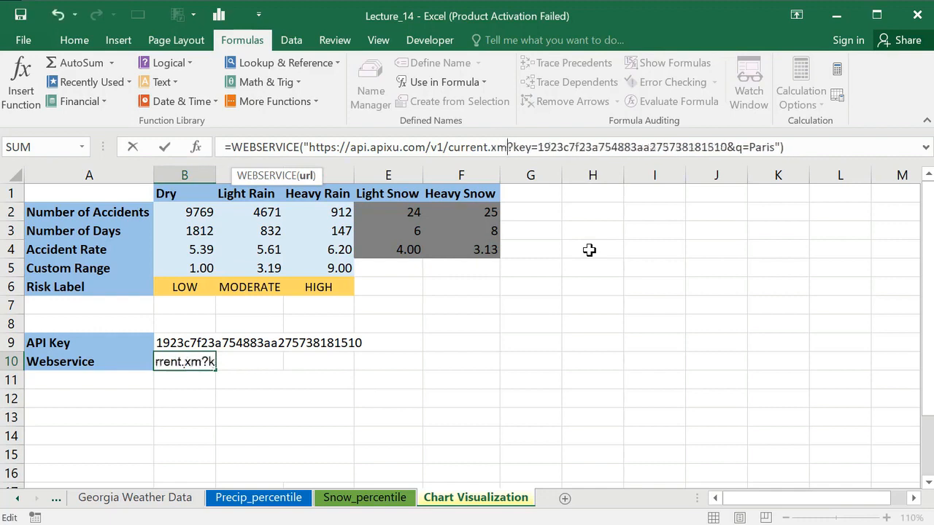
type("l")
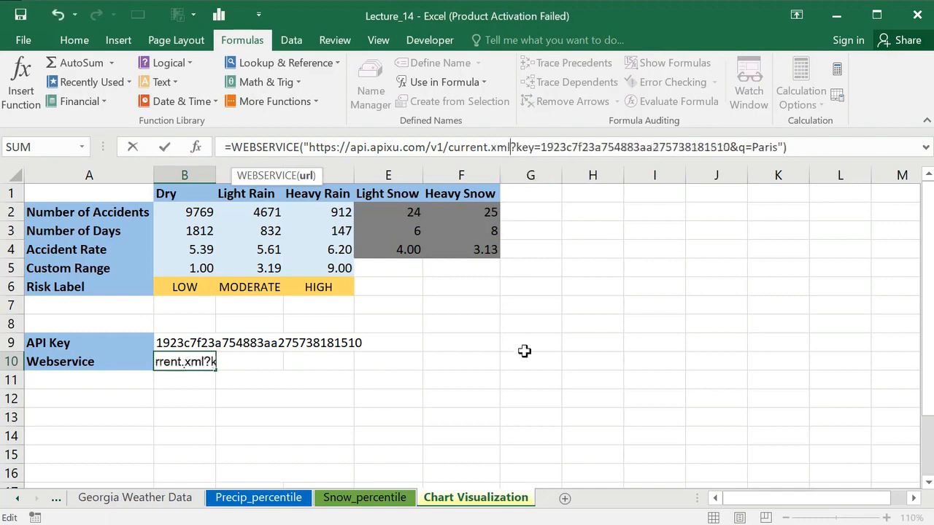
key("Return")
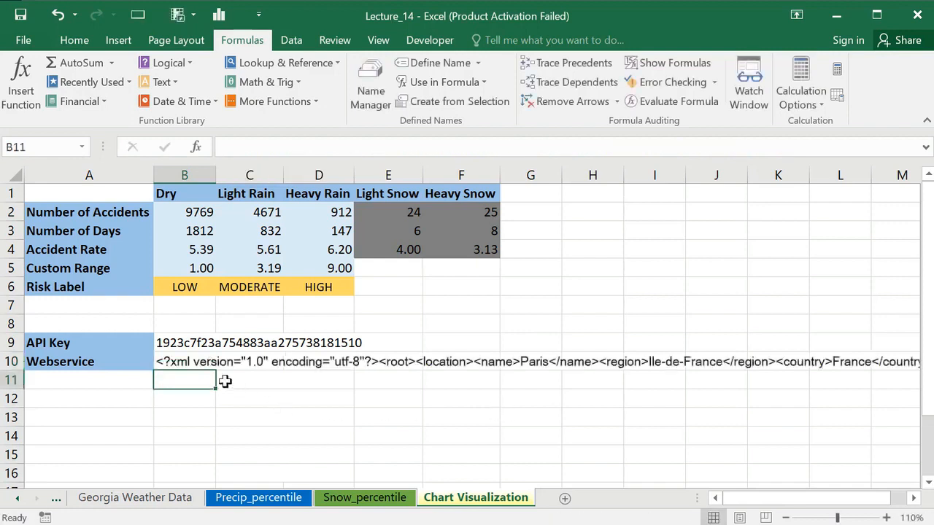
Step: Set the query city in B10's WEBSERVICE formula to Atlanta and look along the returned XML text
left_click(183, 359)
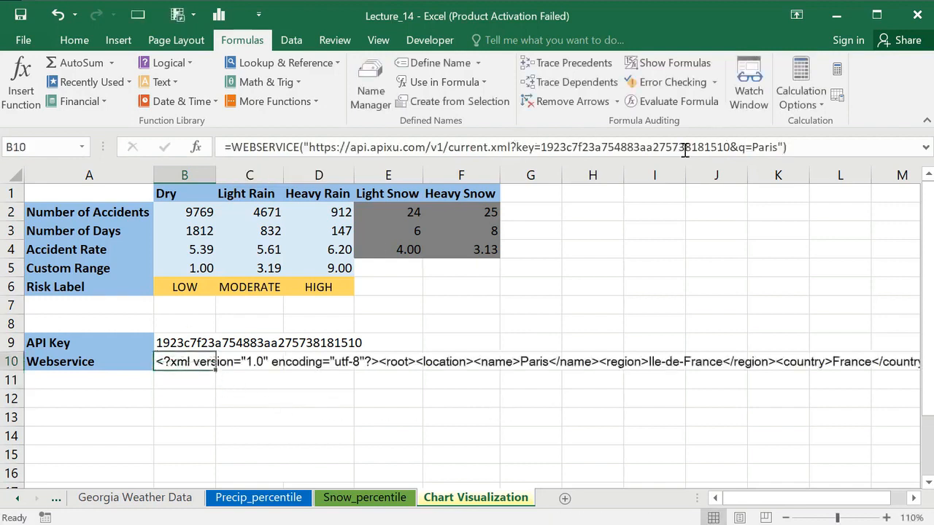
double_click(763, 147)
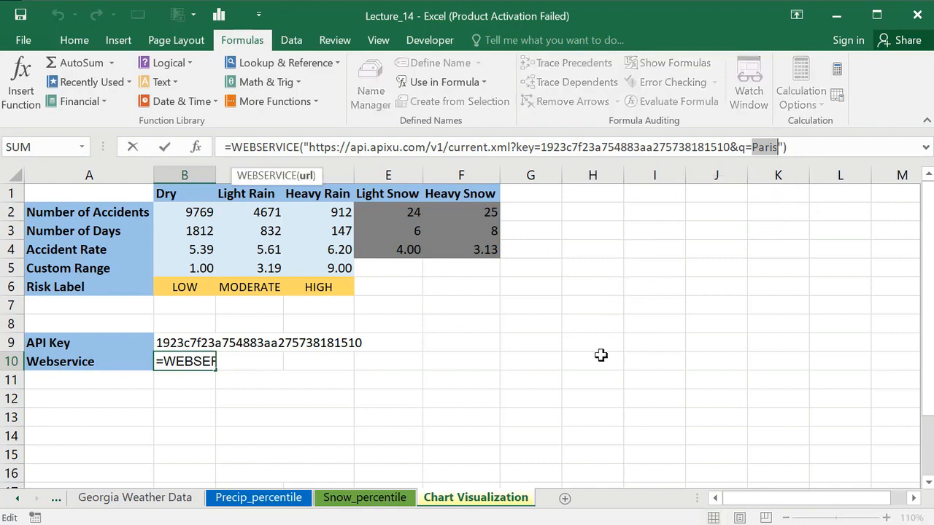
type("Atlanta")
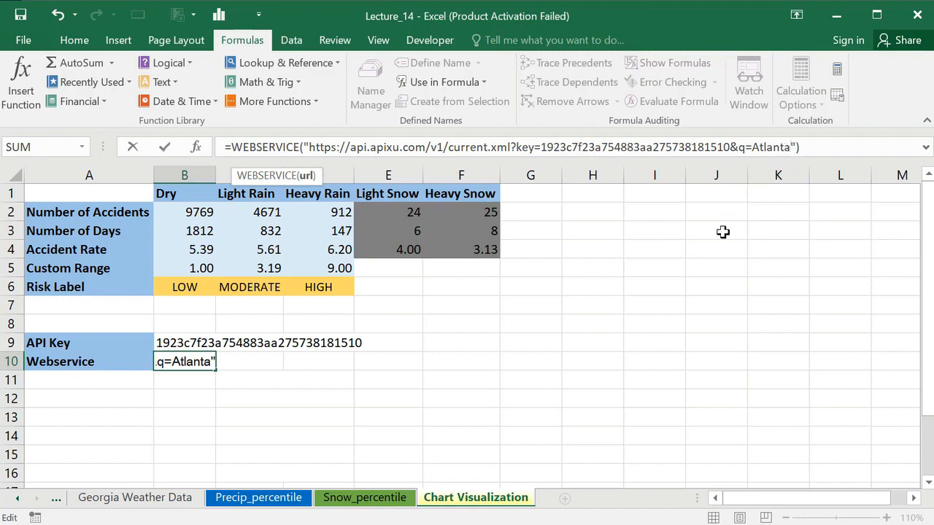
key("Return")
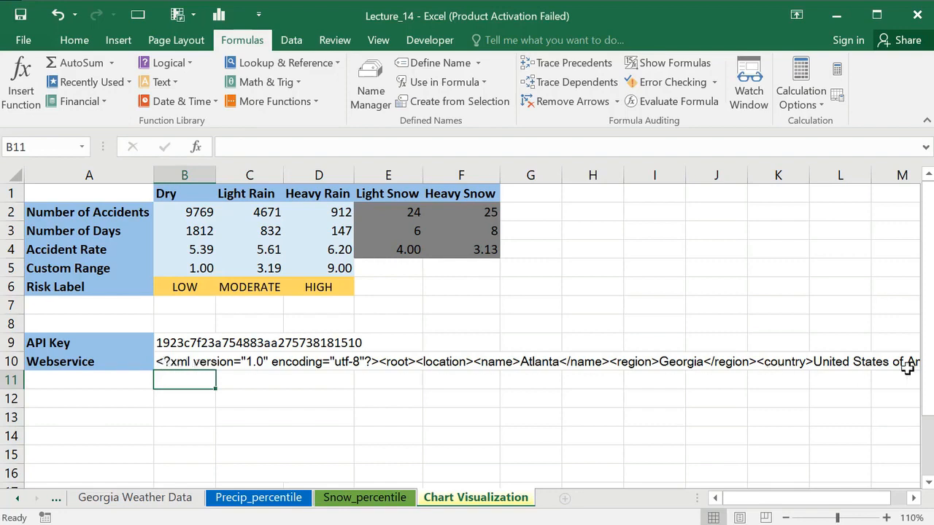
left_click(913, 497)
left_click(913, 497)
left_click_drag(870, 505, 722, 506)
Step: Check the key embedded in B10's formula and clear the separate API key value from B9
left_click(169, 343)
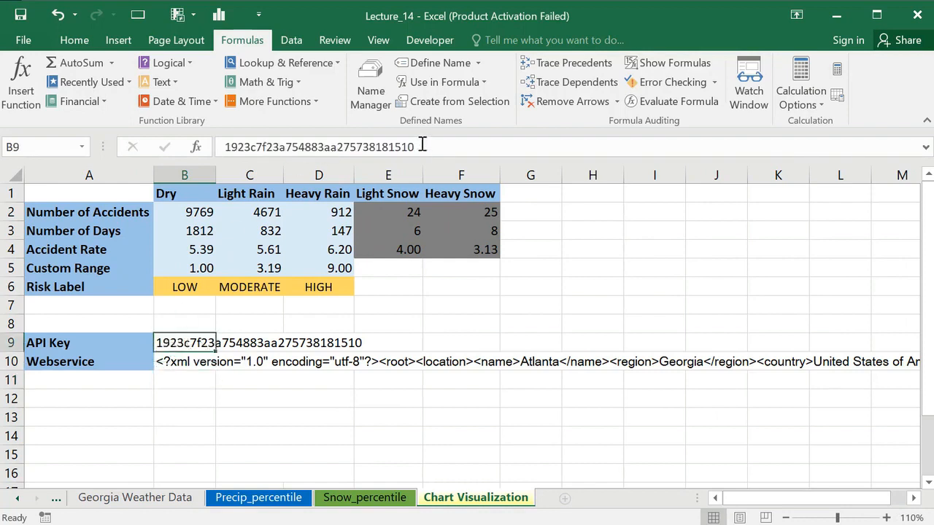
left_click(165, 362)
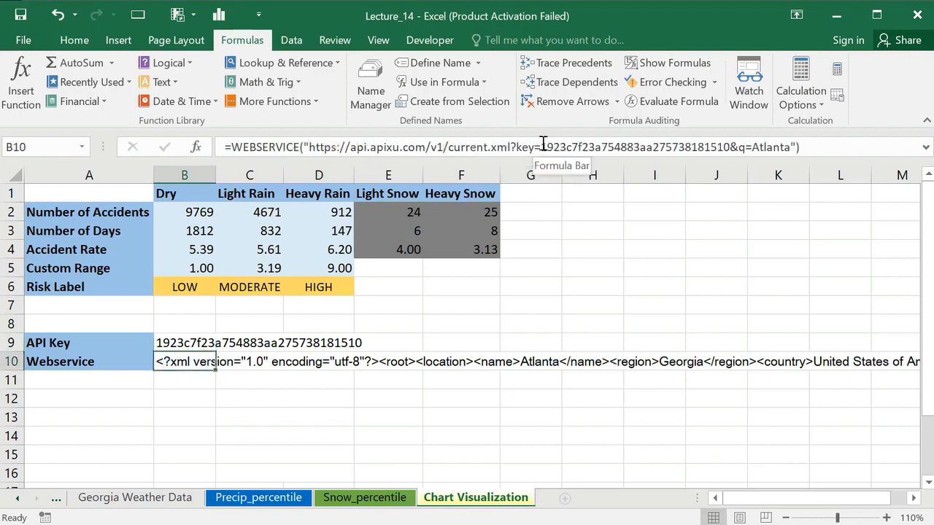
left_click_drag(542, 147, 731, 147)
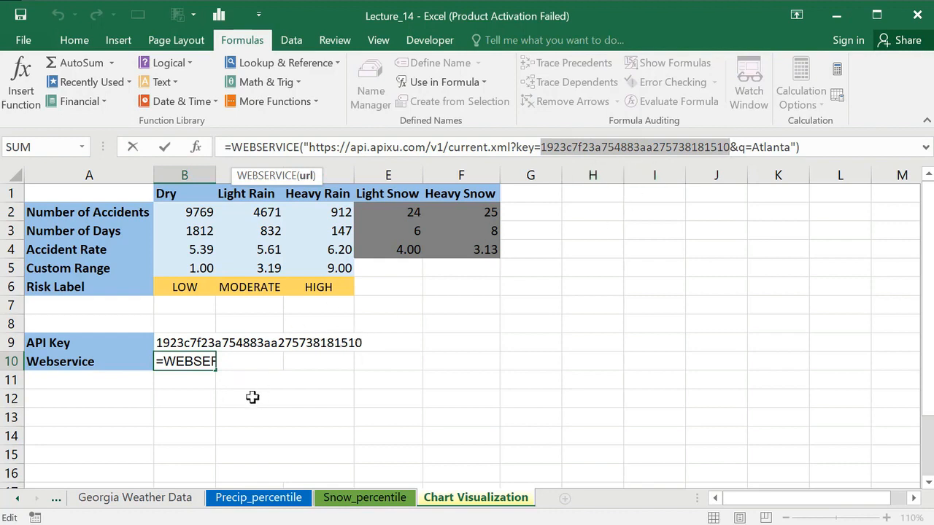
key("Return")
left_click(187, 342)
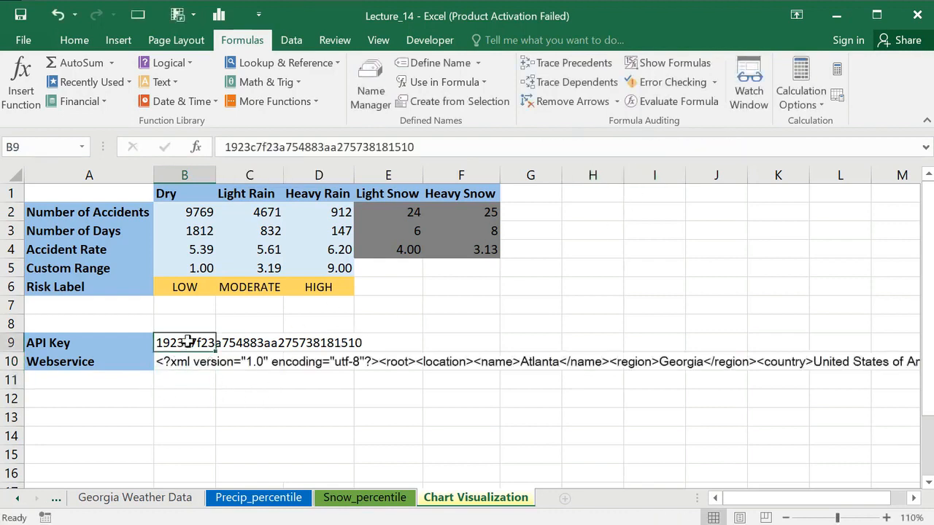
key("Delete")
left_click(254, 410)
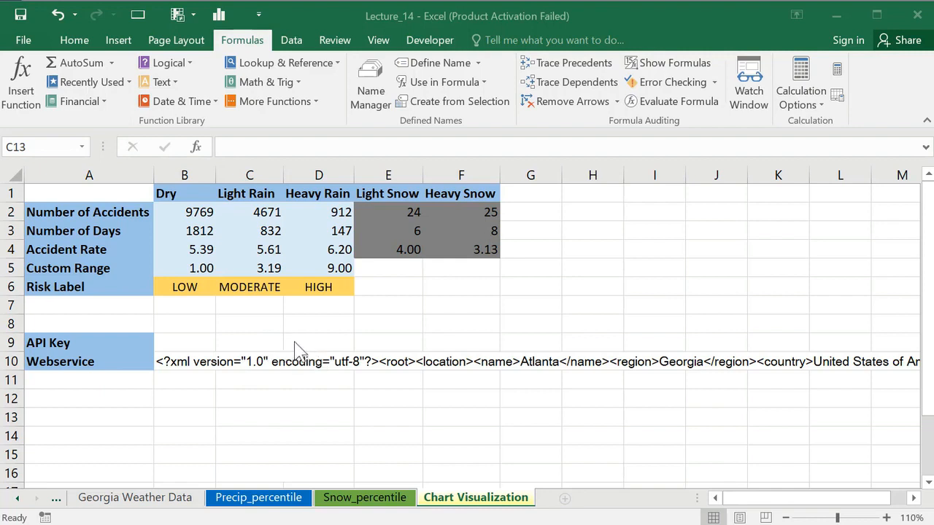
Step: Enter the label "Current Condition" in C10, beside the web service output
left_click(279, 387)
left_click(258, 359)
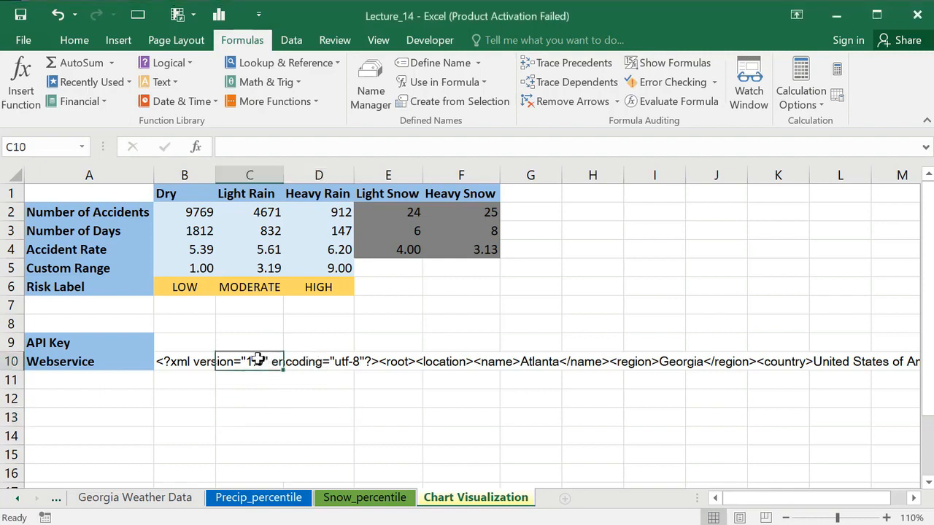
type("C")
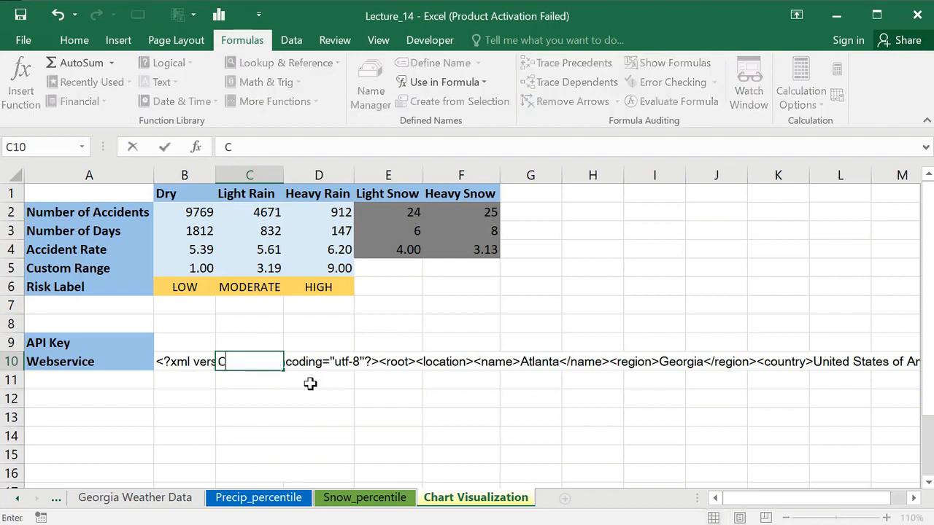
type("urrent ")
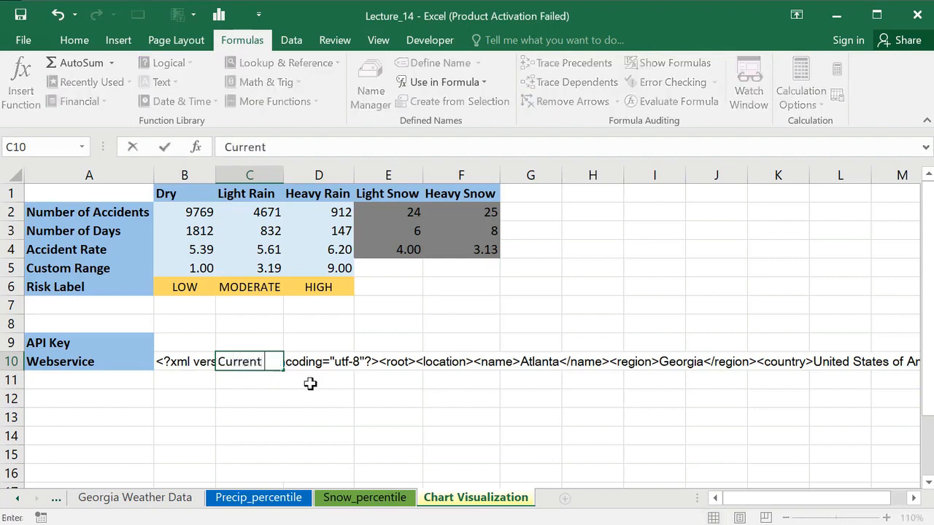
type("Condition")
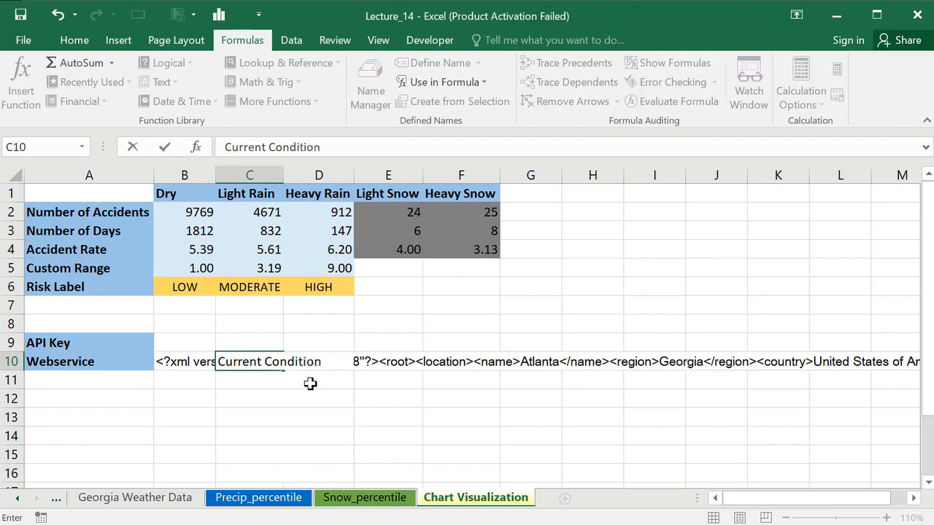
left_click(367, 397)
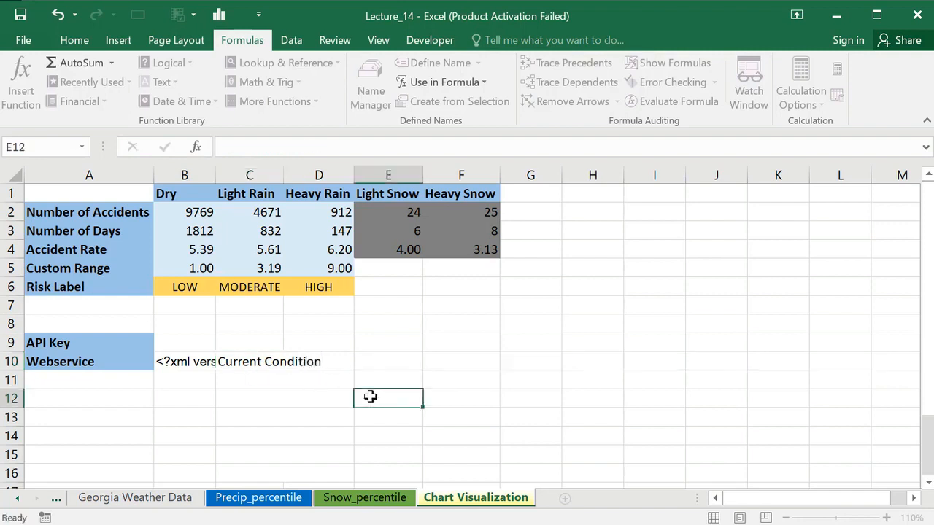
Step: Enter the label "Result" in E10, on the same row as the Current Condition label
left_click(305, 360)
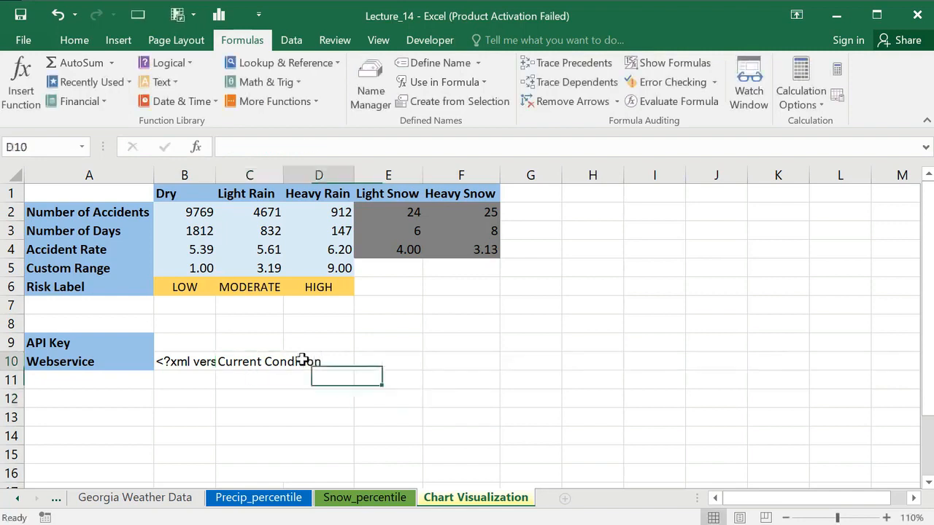
left_click(380, 360)
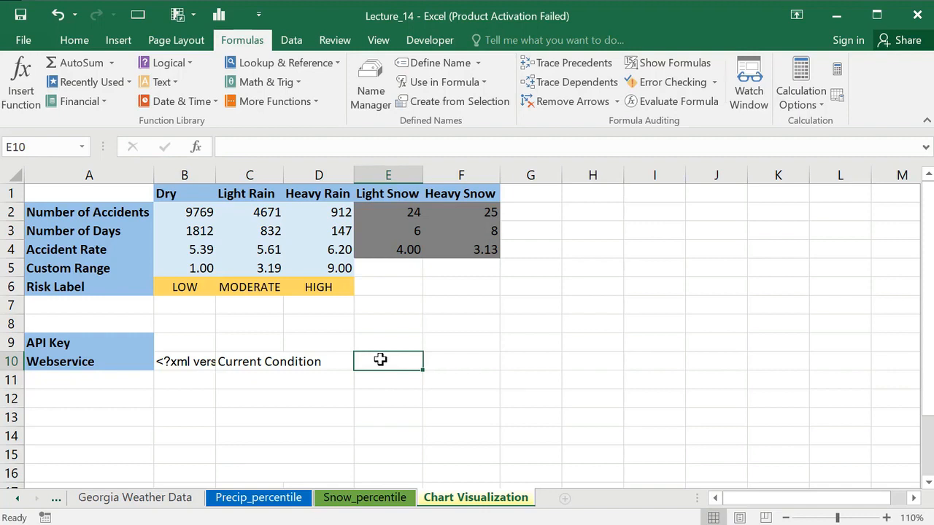
type("Result")
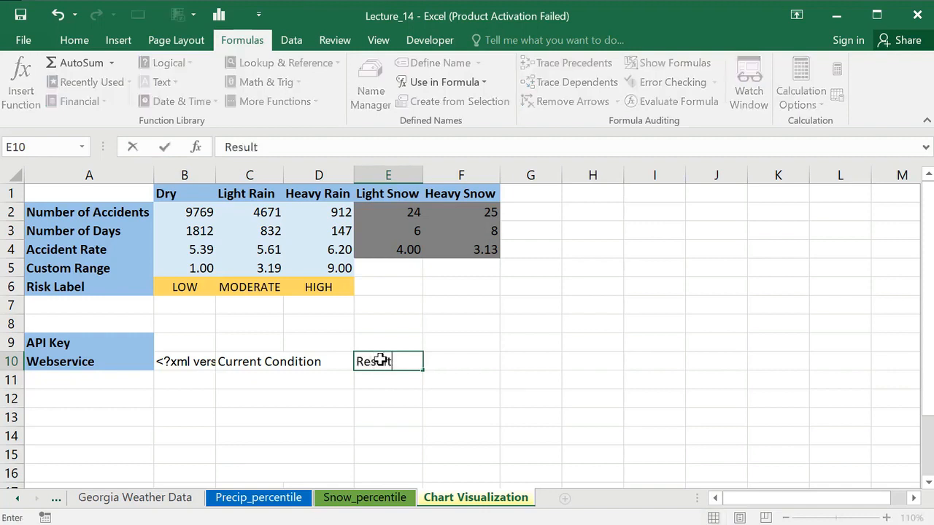
left_click(442, 417)
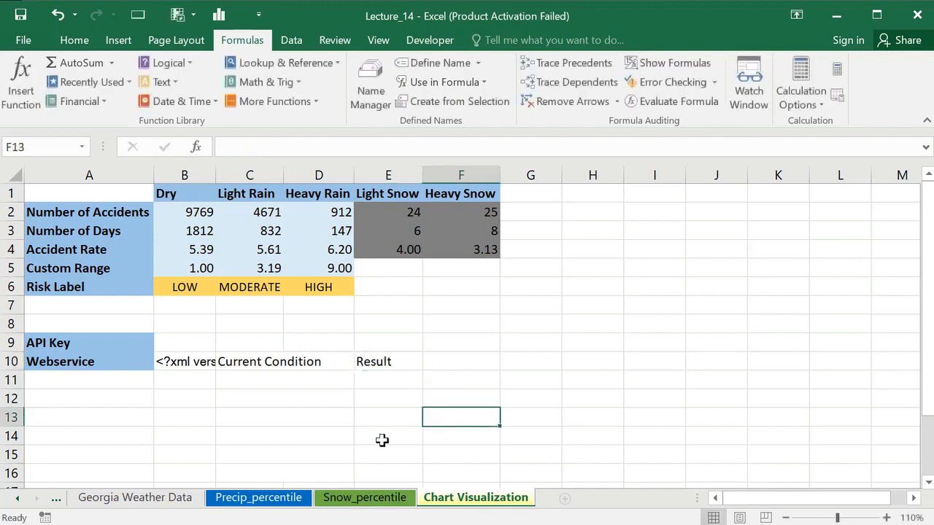
left_click(261, 378)
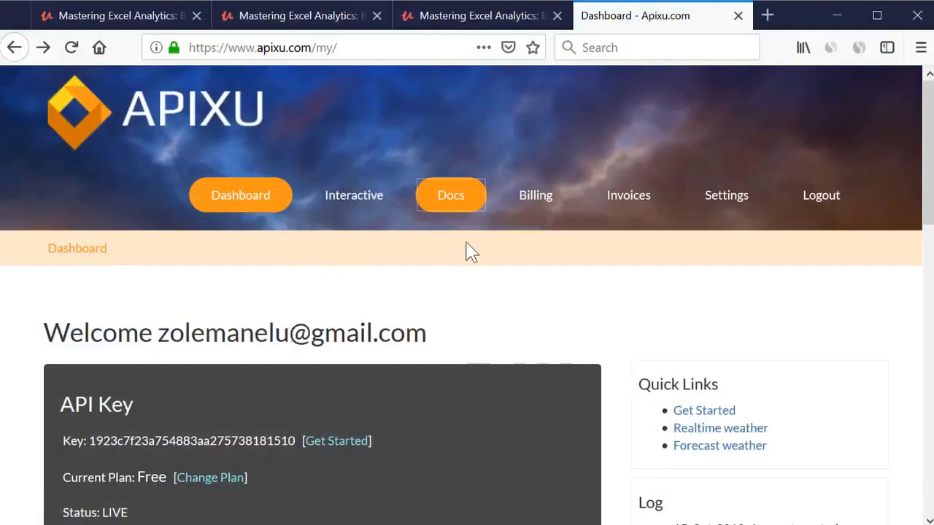
Step: Switch to the Apixu site in the browser and open the Current weather page of its documentation at the field table
left_click(461, 203)
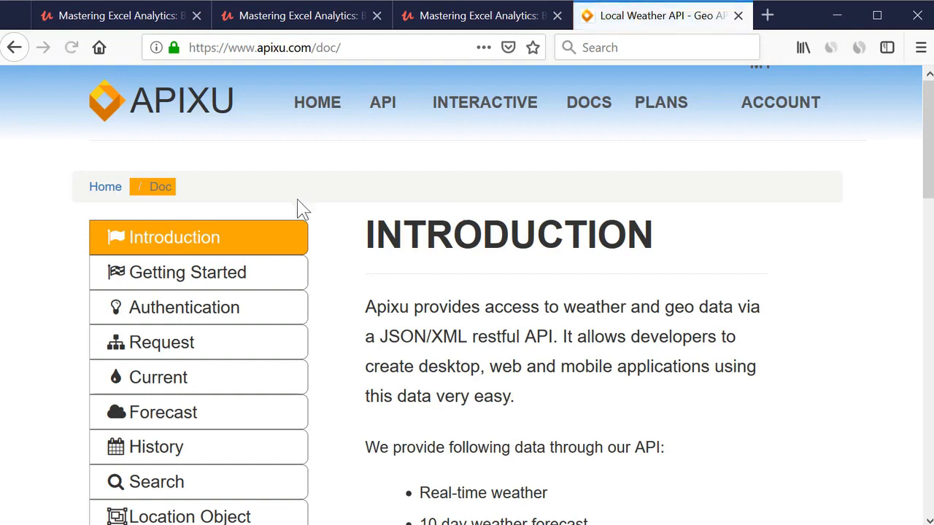
left_click(162, 387)
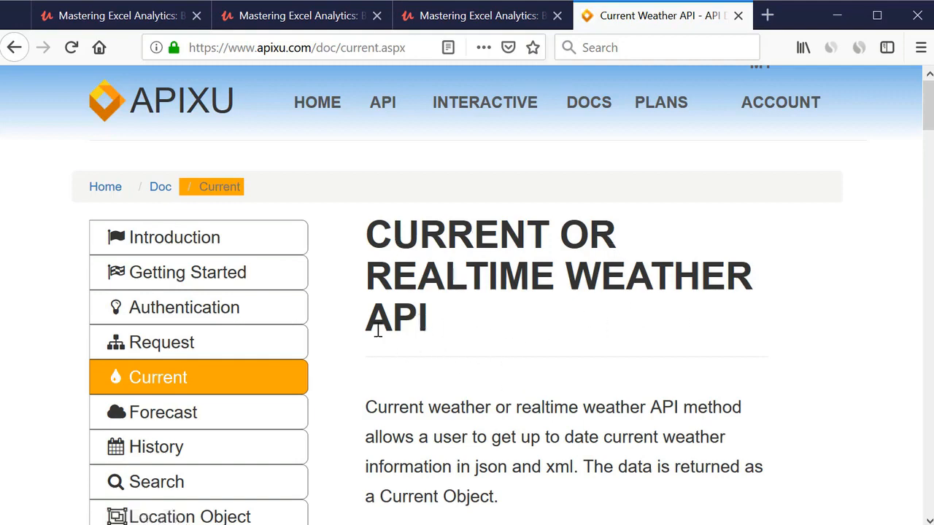
left_click_drag(372, 315, 456, 329)
scroll(488, 379, "down", 3)
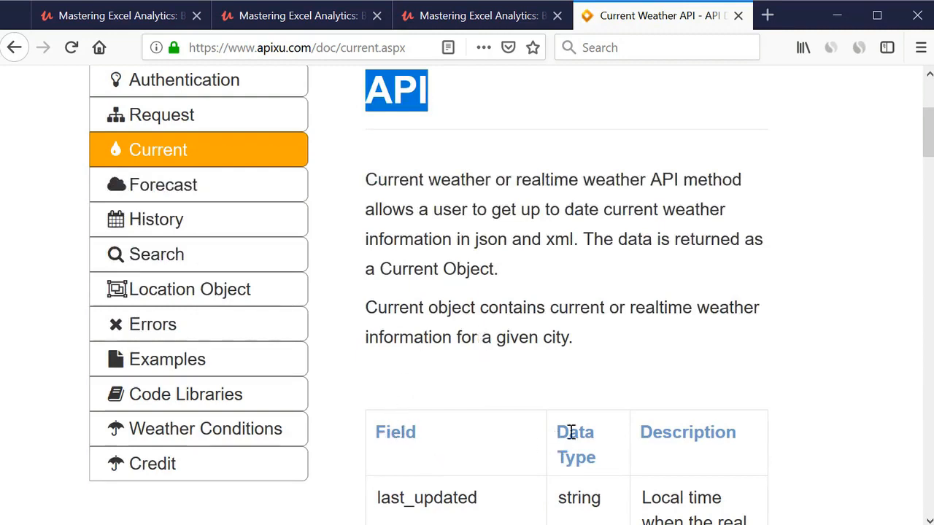
scroll(555, 452, "down", 3)
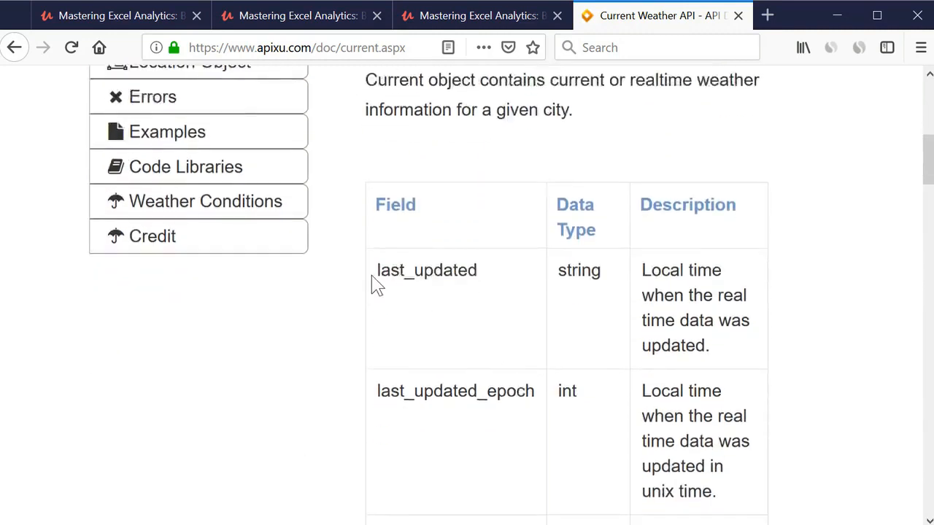
Step: Examine the field names, data types and descriptions of the Current object, including temperature, condition, wind and precipitation fields
left_click_drag(376, 270, 483, 278)
left_click_drag(557, 270, 591, 272)
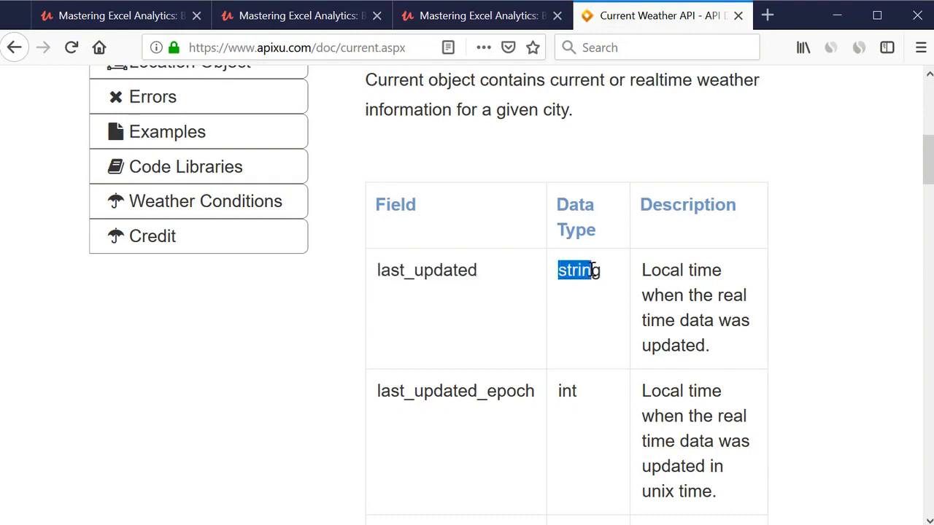
scroll(496, 376, "down", 5)
scroll(486, 316, "up", 3)
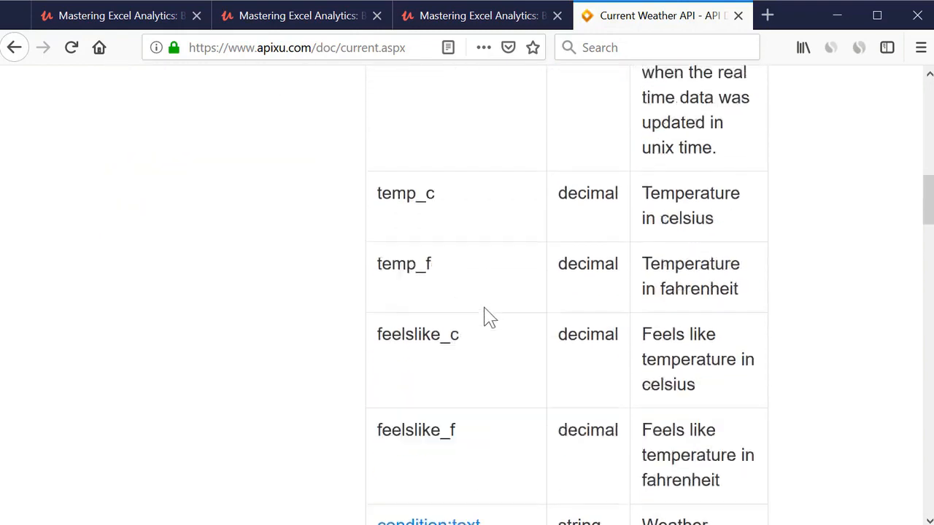
left_click_drag(376, 309, 438, 310)
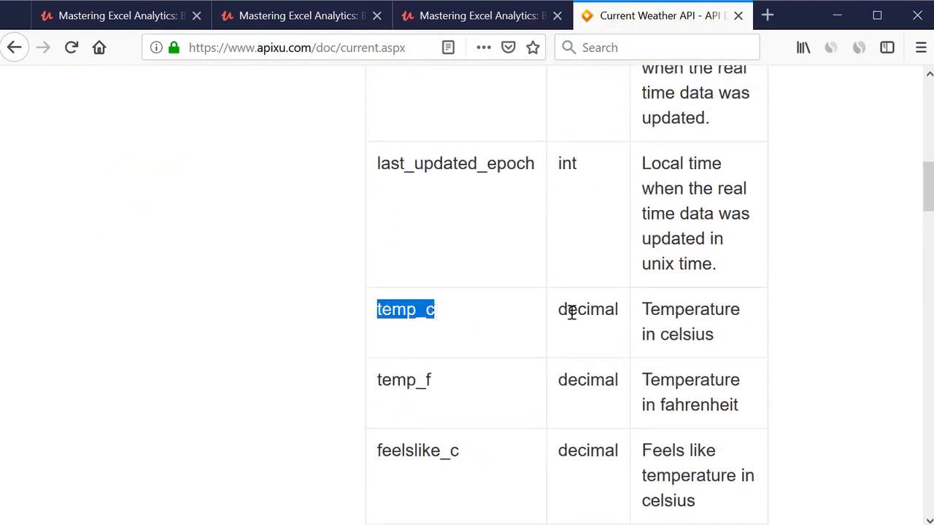
left_click(419, 384)
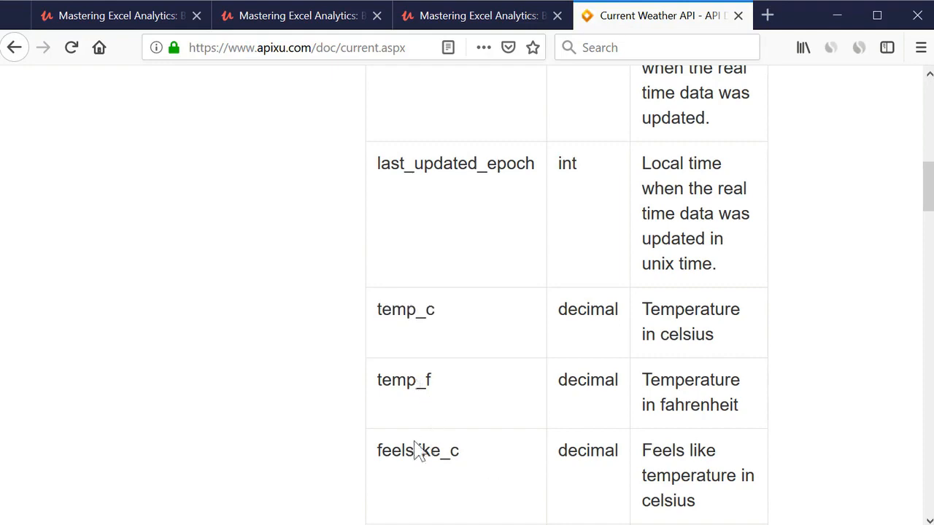
scroll(418, 437, "down", 3)
scroll(418, 421, "down", 6)
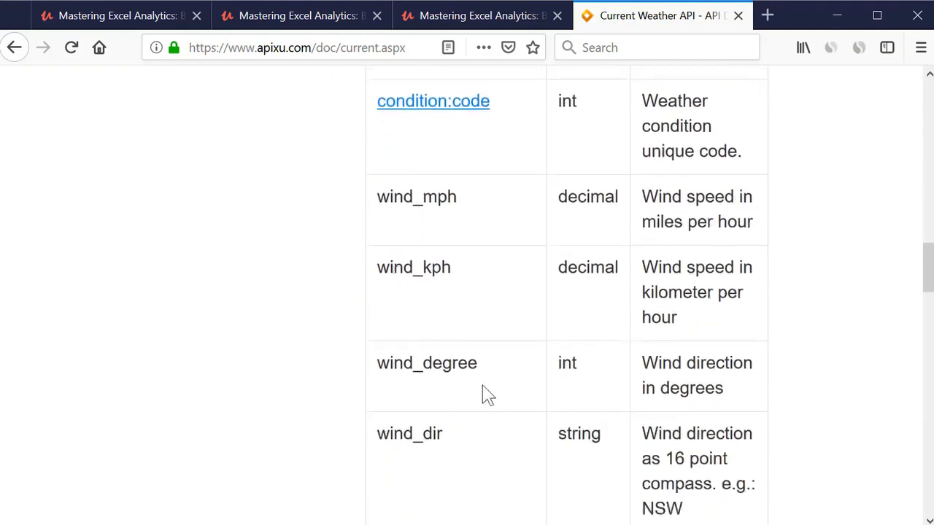
scroll(488, 395, "down", 3)
scroll(485, 383, "down", 6)
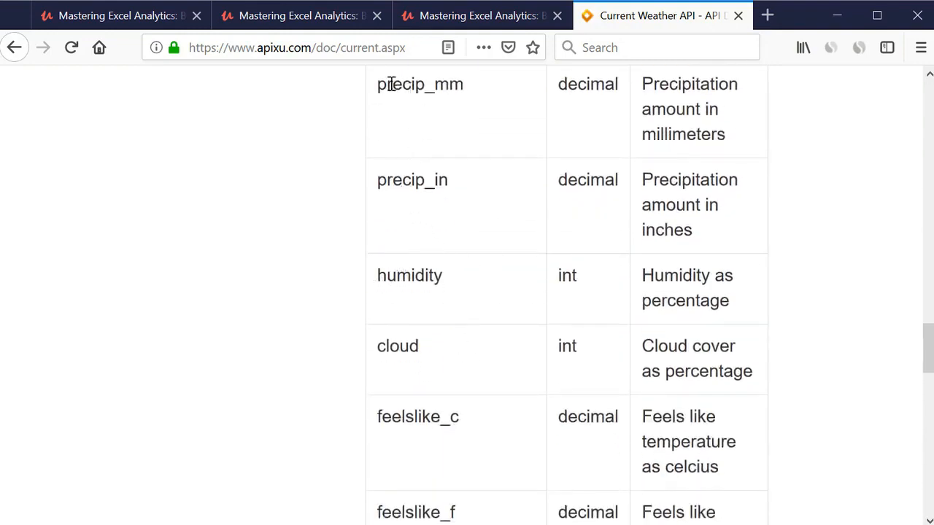
scroll(430, 327, "down", 6)
scroll(509, 291, "up", 6)
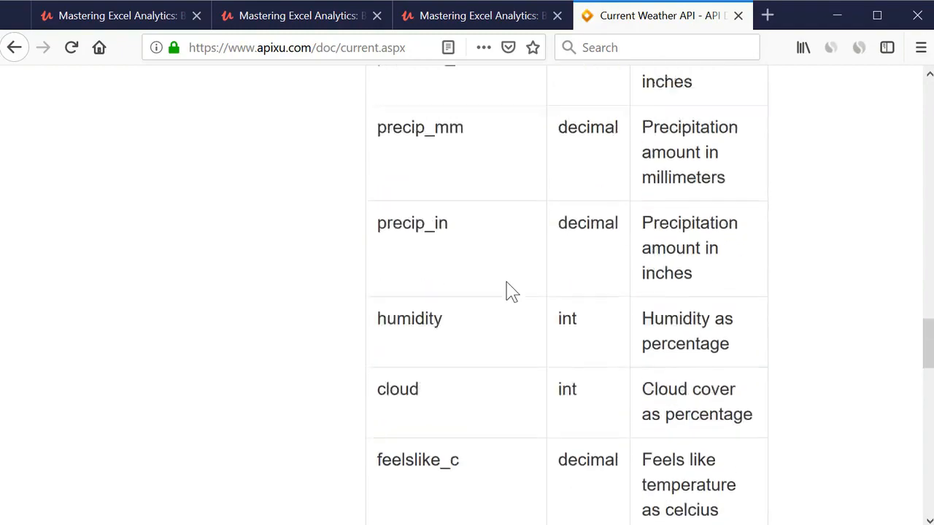
Step: Switch from the Apixu documentation back to the workbook and enter the label "Temprature" in C11, under Current Condition
scroll(511, 290, "up", 14)
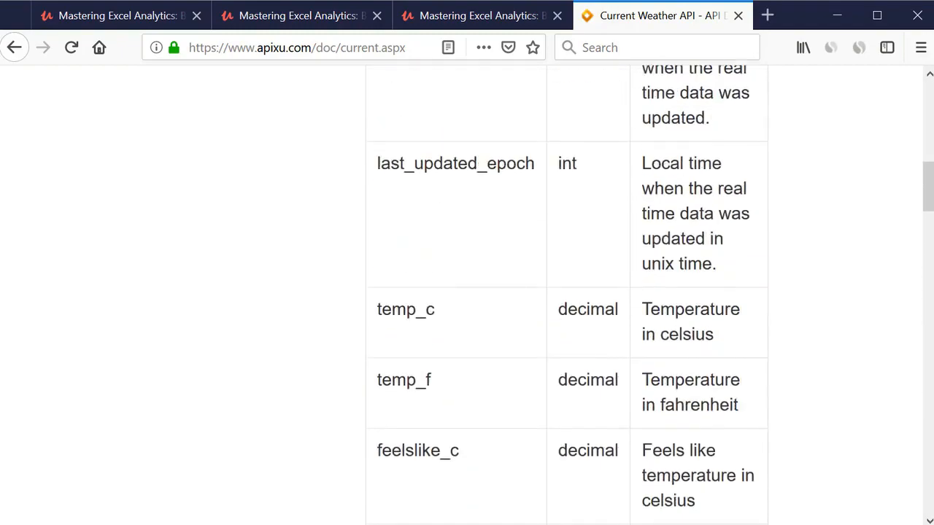
scroll(533, 277, "up", 9)
scroll(544, 285, "down", 5)
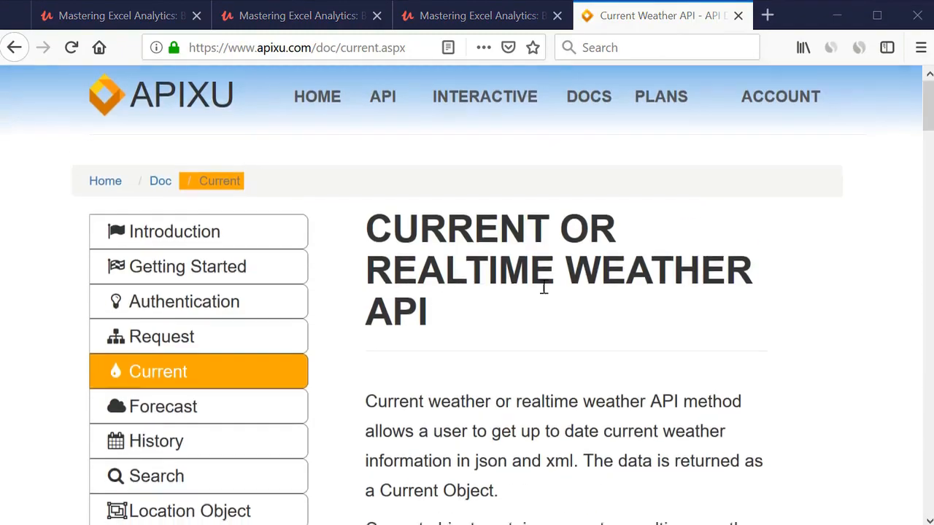
scroll(538, 291, "down", 4)
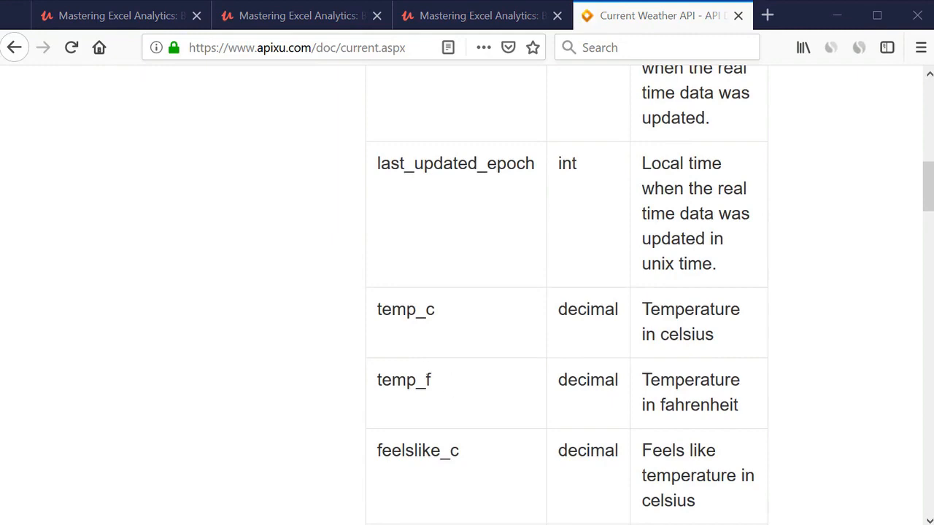
key("alt+Tab")
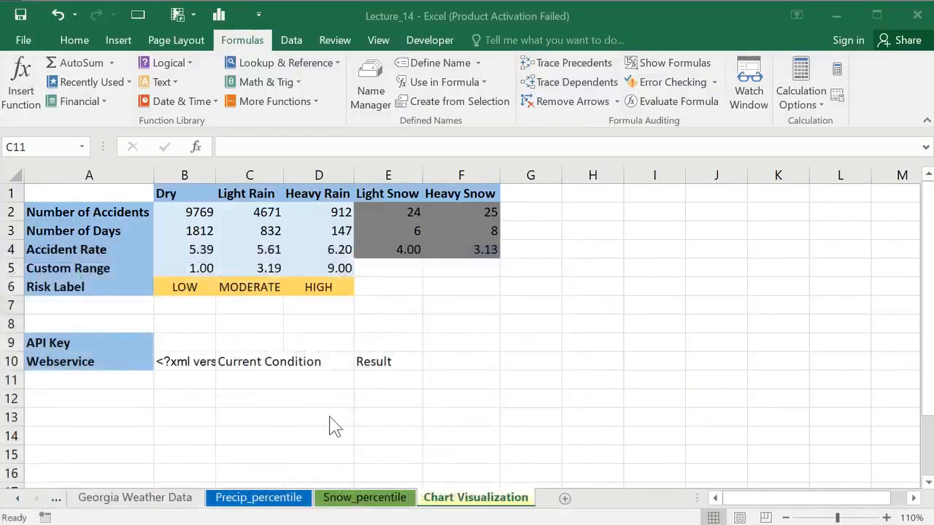
left_click(241, 378)
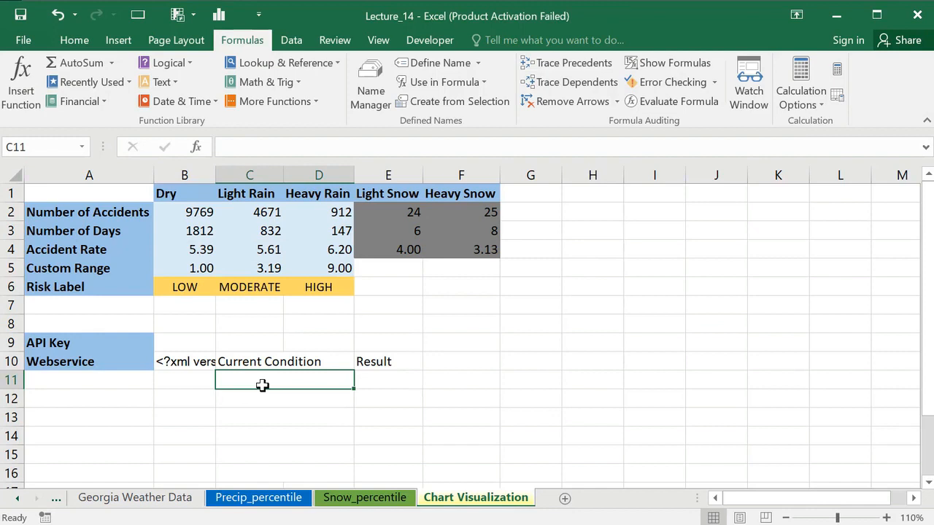
type("Temprature")
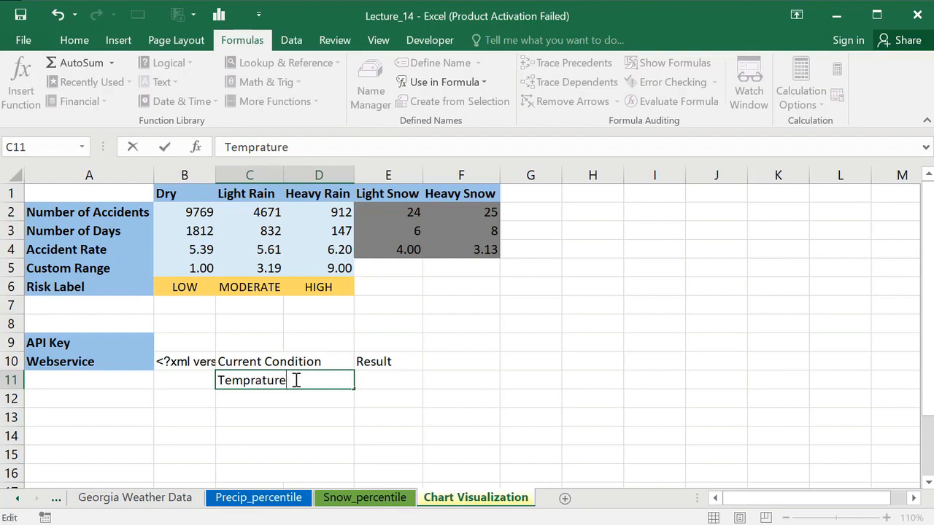
key("Return")
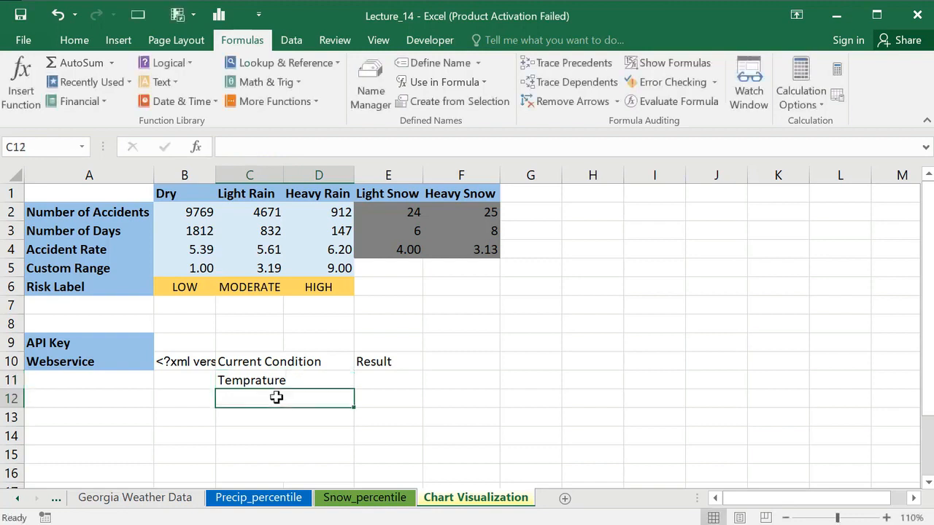
Step: Enter the label "Precipitation" in C12 and "Wind direction" in C13
type("Precip")
type("itation")
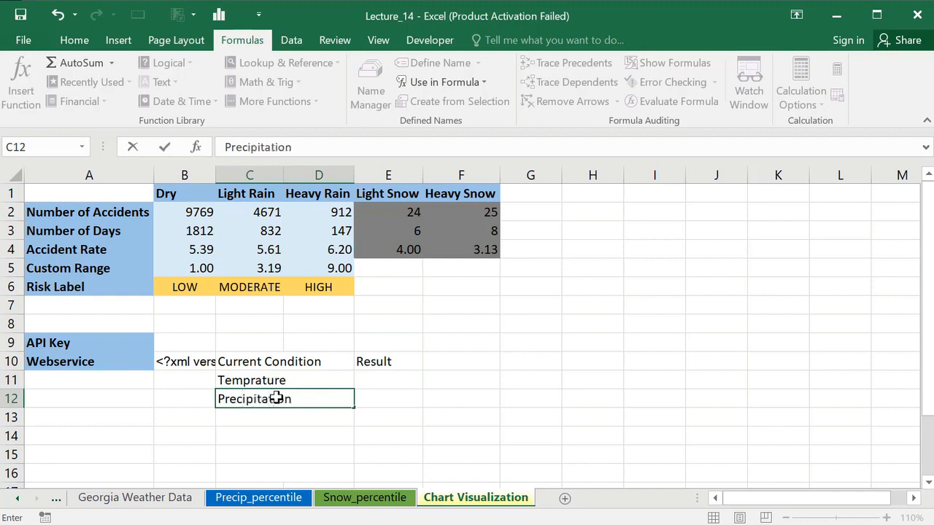
left_click(270, 419)
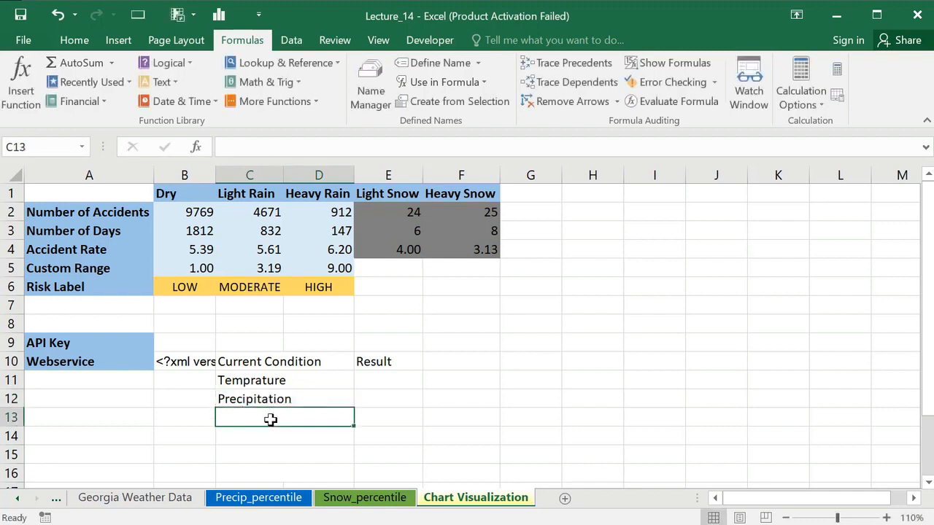
type("Widn")
key("BackSpace")
key("BackSpace")
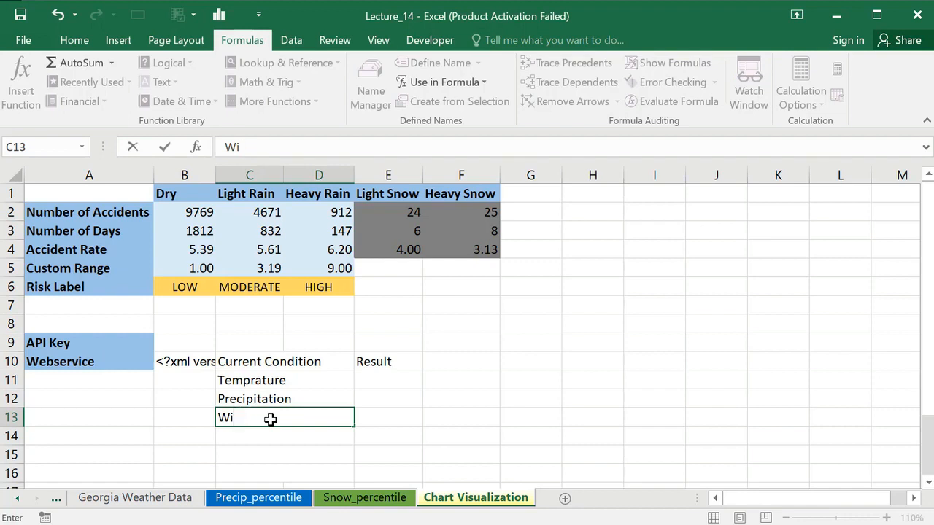
type("nd dire")
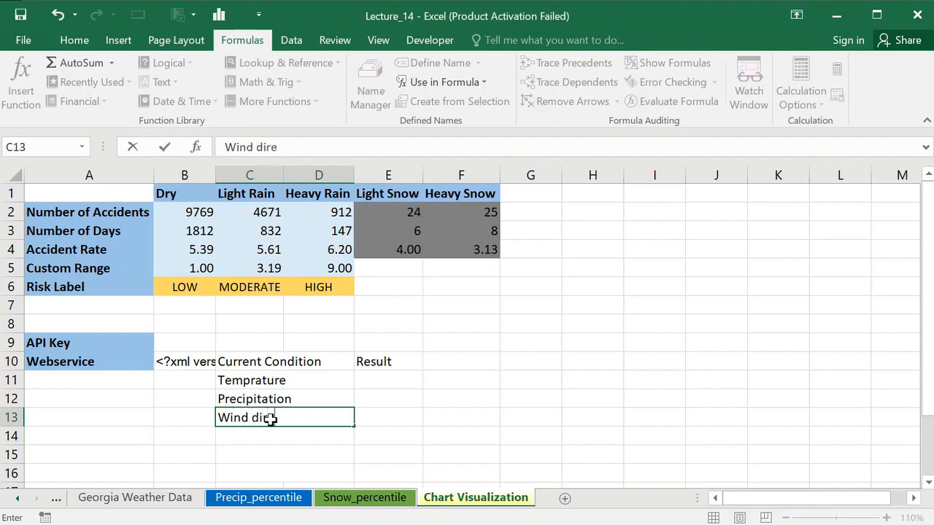
type("ction")
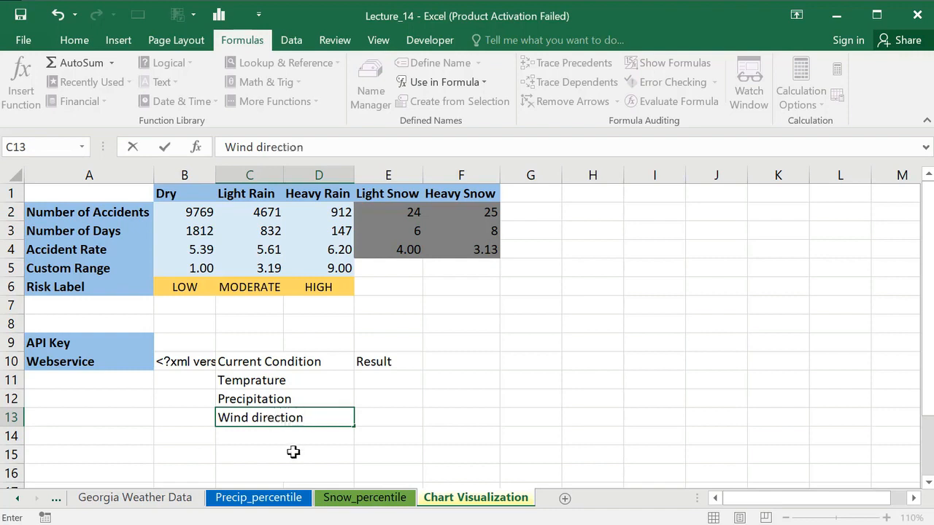
key("Return")
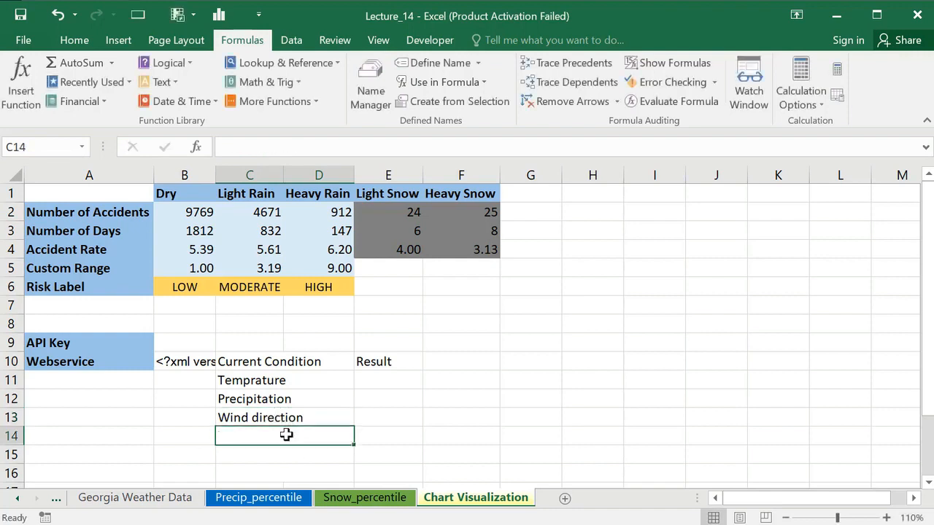
Step: Enter the label "Humidity" in C14, below Wind direction
type("Hu")
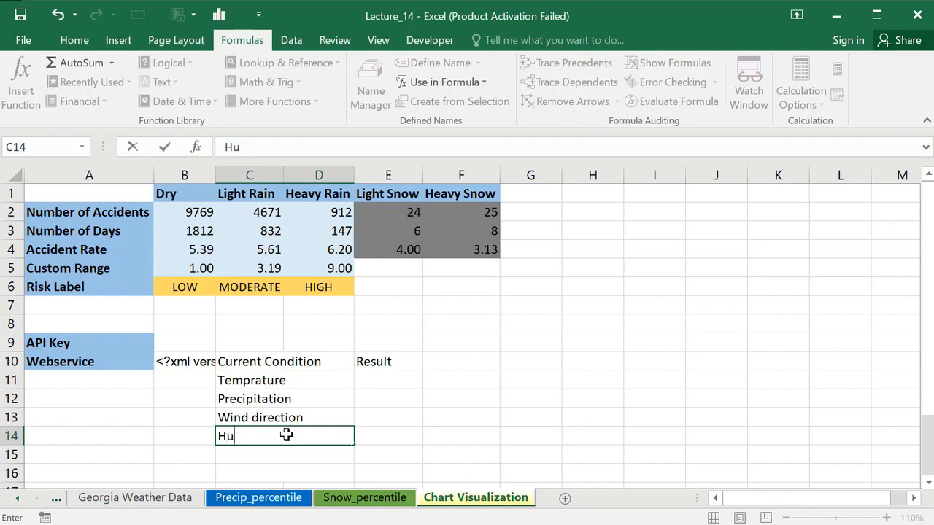
type("midit")
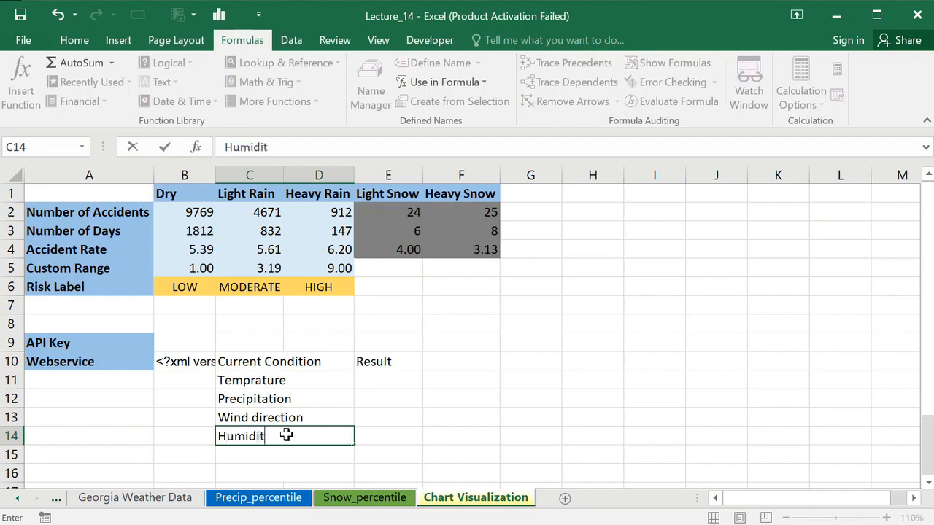
type("y")
key("Return")
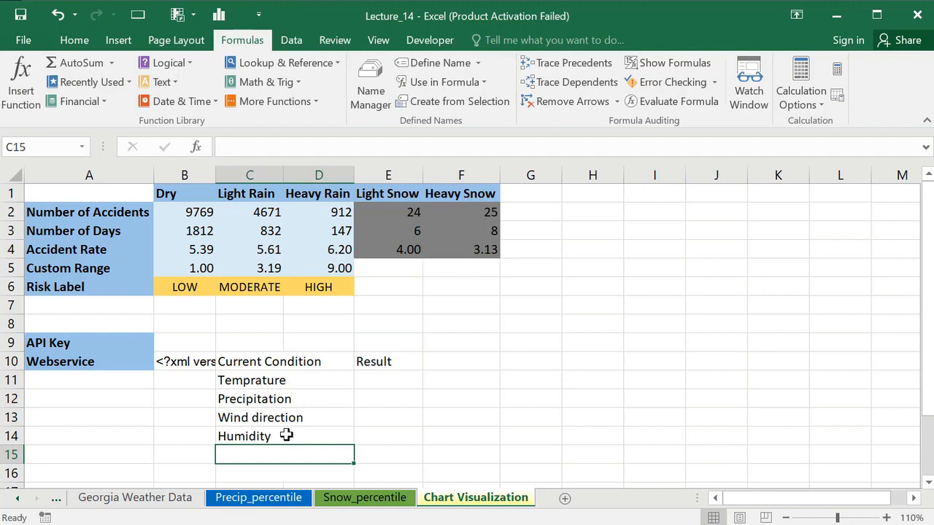
Step: Enter the label "Latitude" in C15 and "Longitude" in C16
type("L")
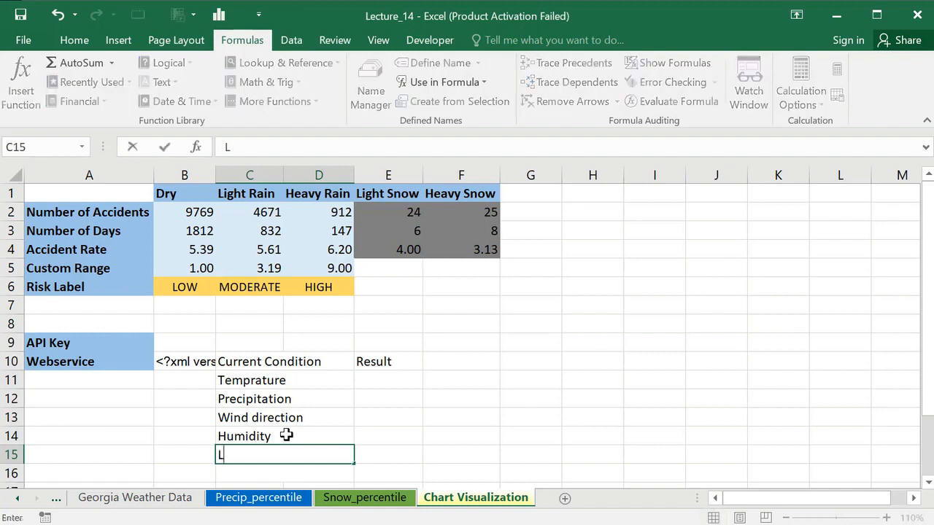
type("atitude")
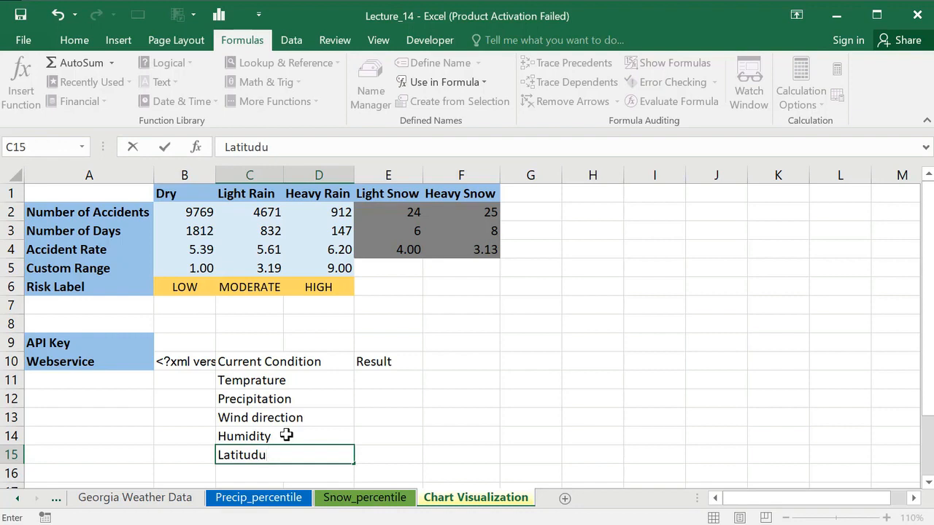
type("e")
key("Return")
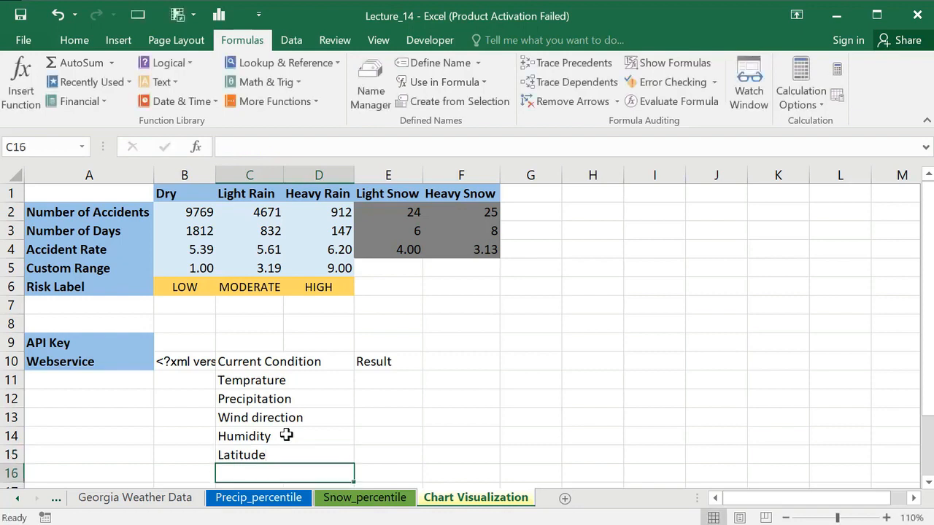
type("Longi")
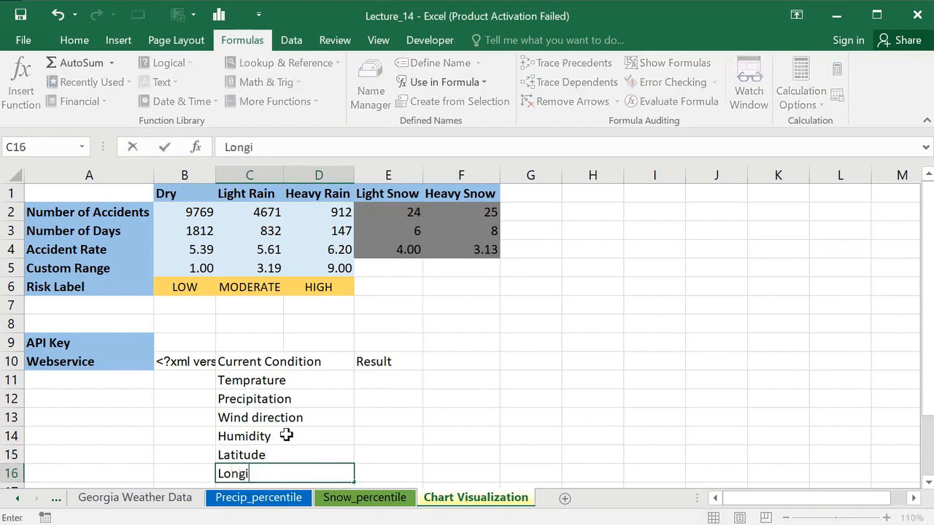
type("tude")
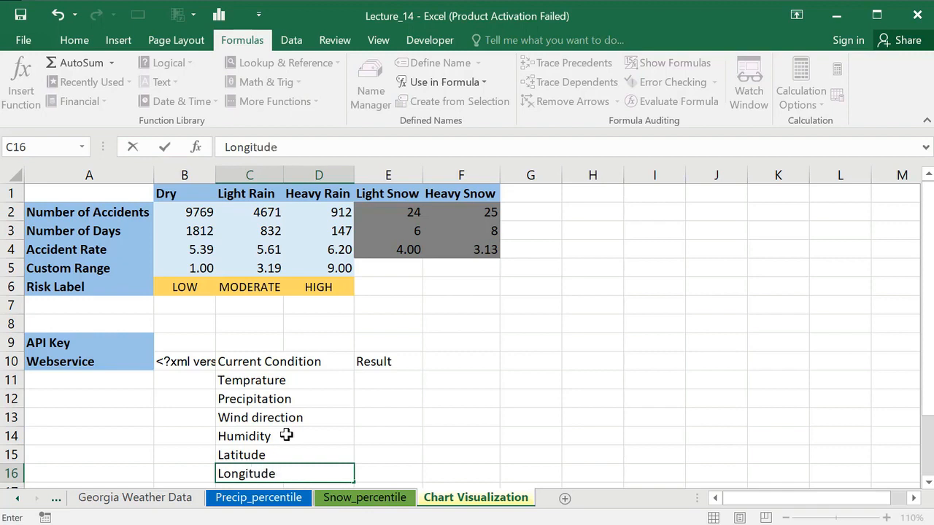
key("Return")
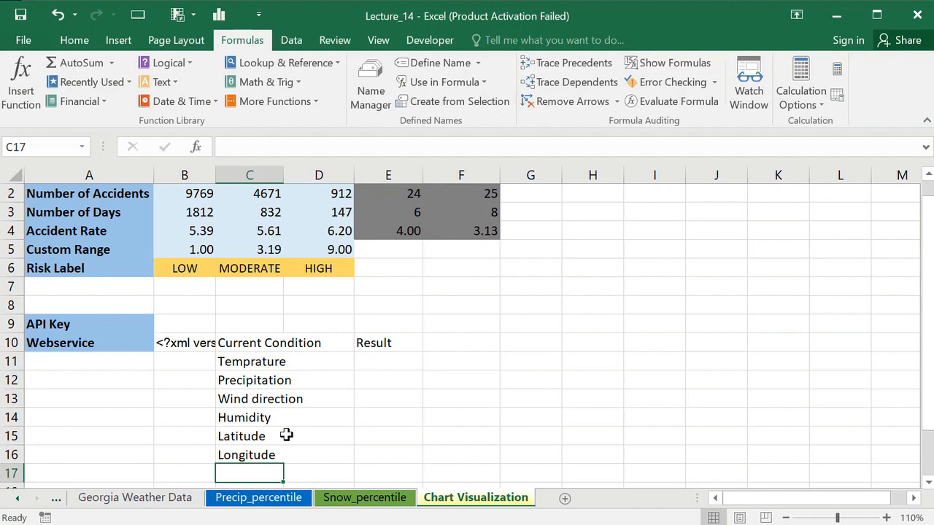
type("Last_")
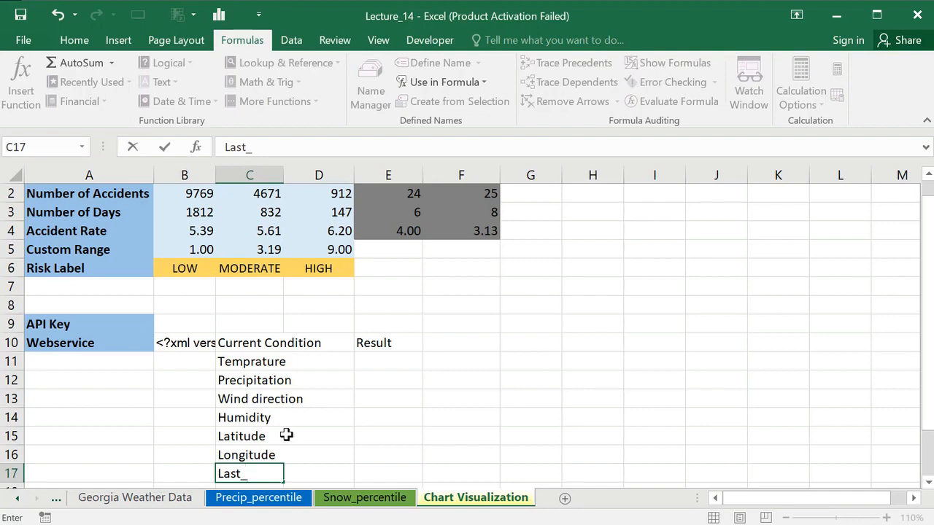
key("BackSpace")
key("BackSpace")
key("BackSpace")
key("BackSpace")
key("BackSpace")
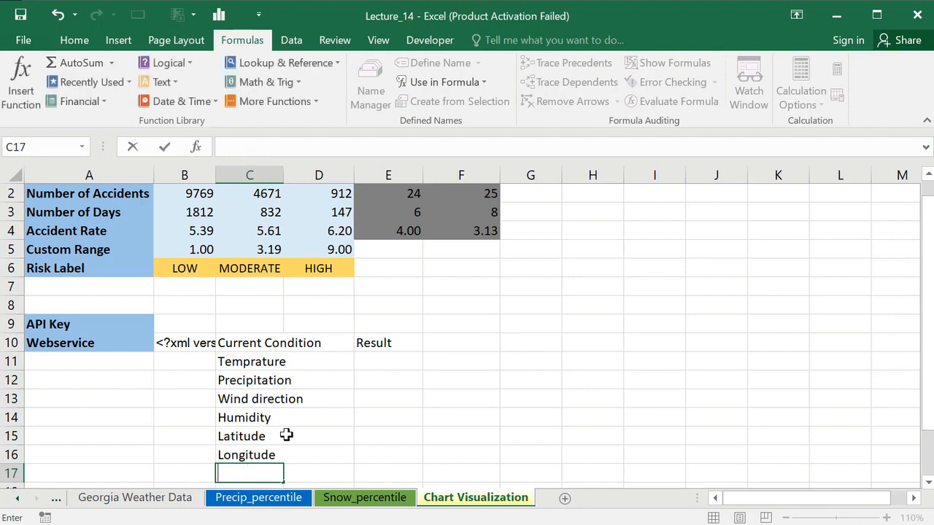
key("Escape")
Step: Enter the label "Last Updated" in C19, leaving two empty rows below Longitude
key("Down")
key("Down")
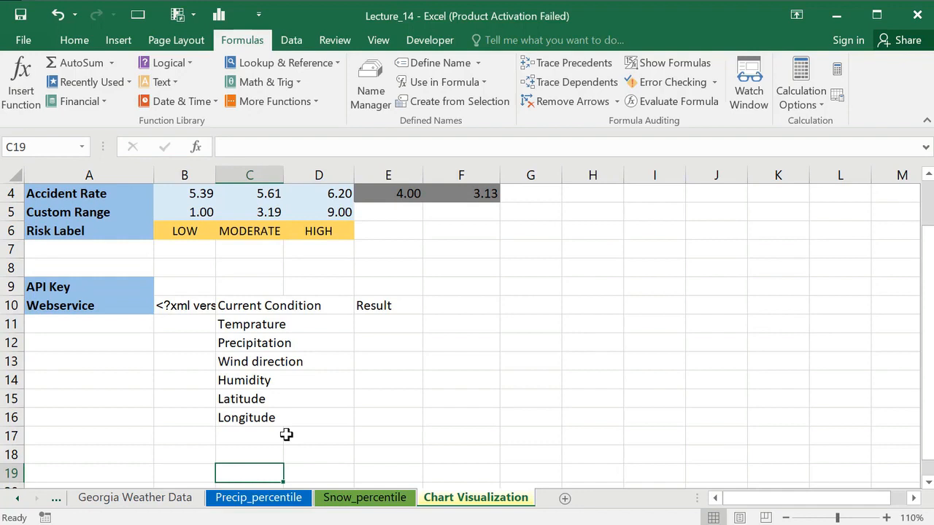
type("Last ")
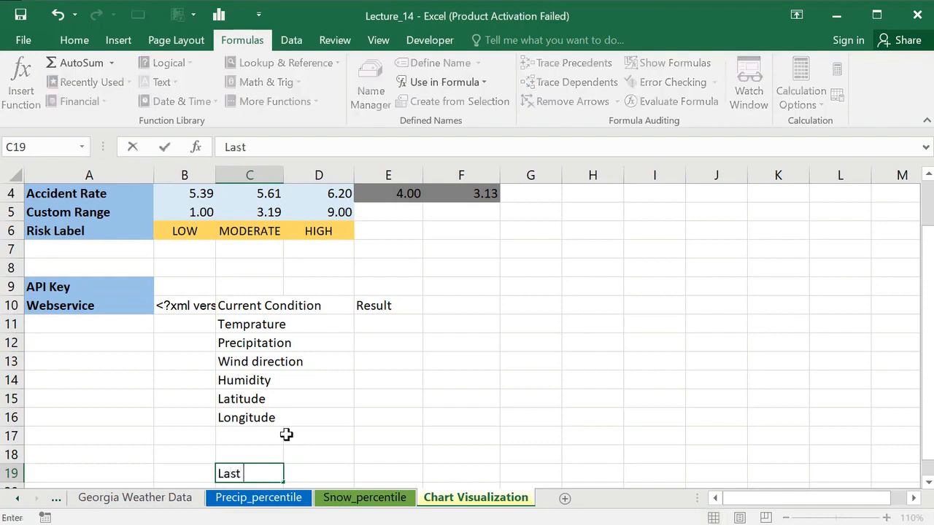
type("Update")
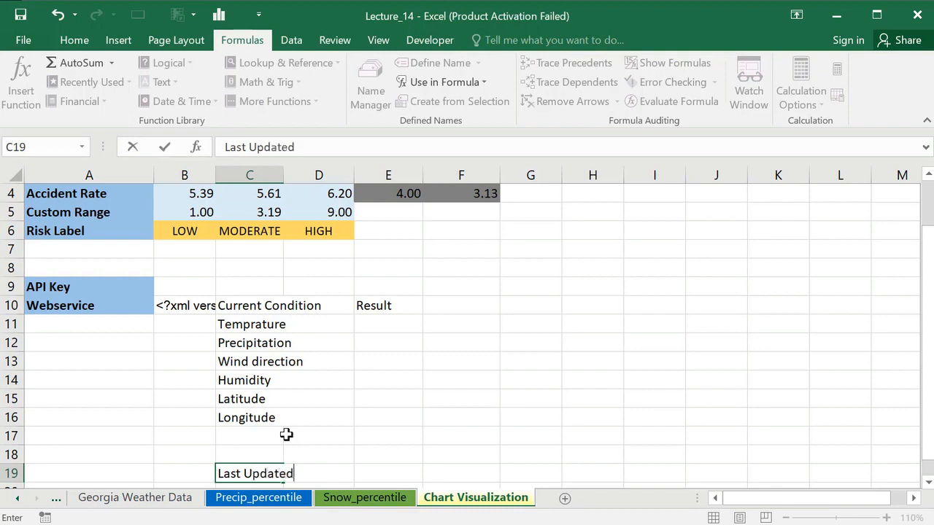
type("d")
left_click(384, 449)
Step: Compare the condition labels in C11:C19 with the field names of the Current object in the Apixu documentation
left_click_drag(250, 307, 321, 326)
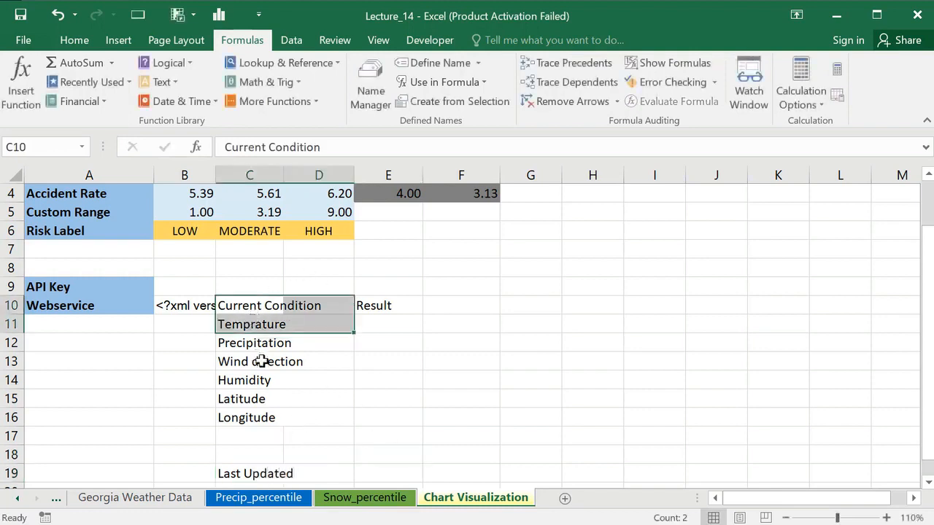
left_click(262, 361)
left_click_drag(250, 324, 246, 471)
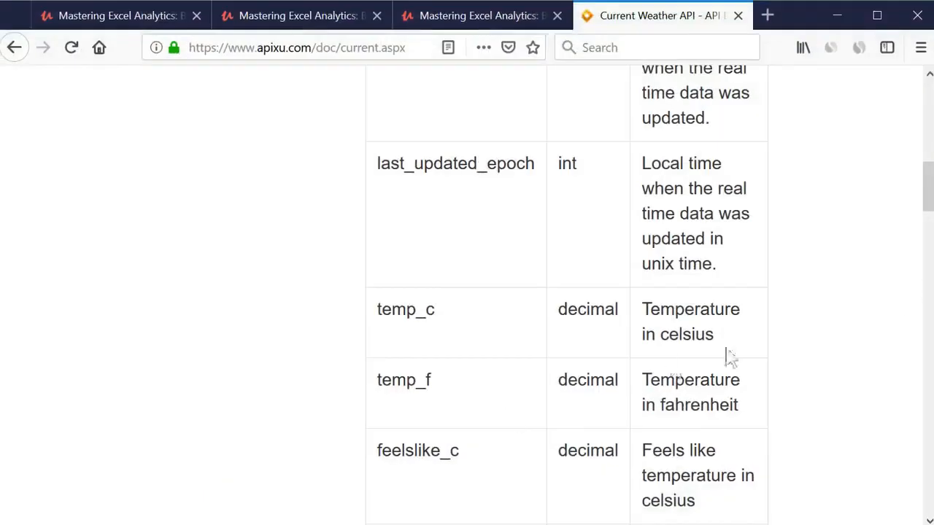
scroll(725, 355, "up", 6)
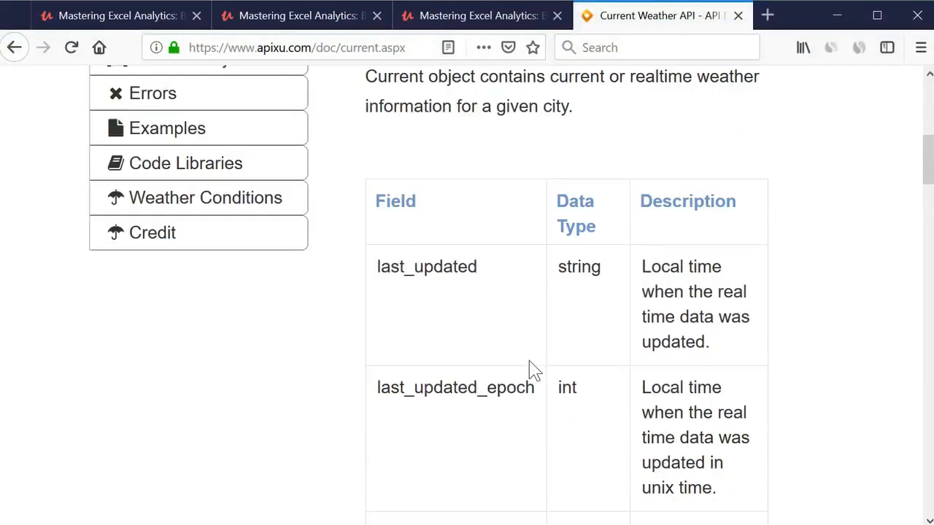
scroll(510, 419, "down", 12)
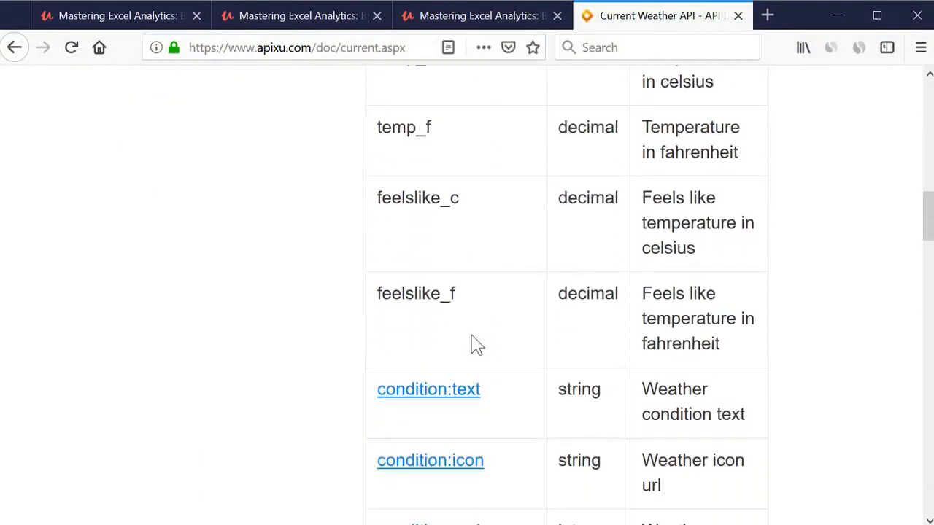
scroll(481, 337, "down", 5)
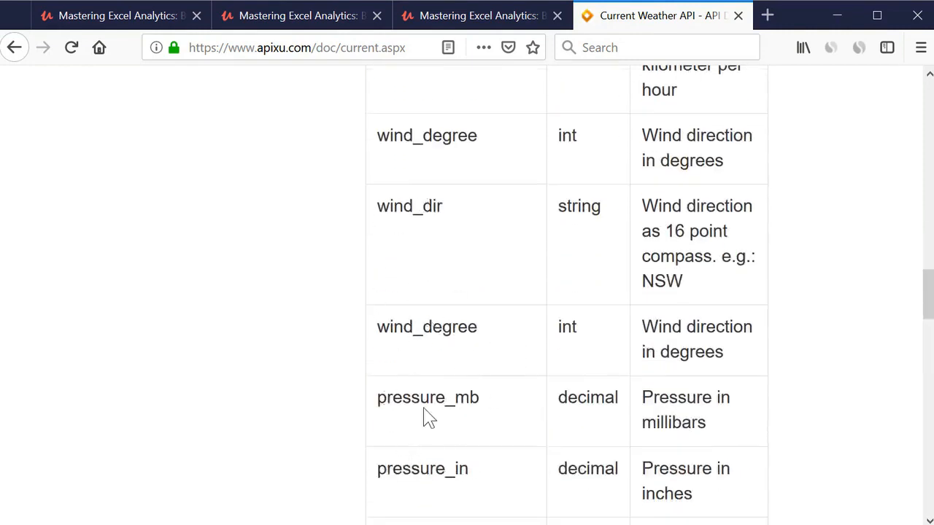
scroll(430, 412, "down", 3)
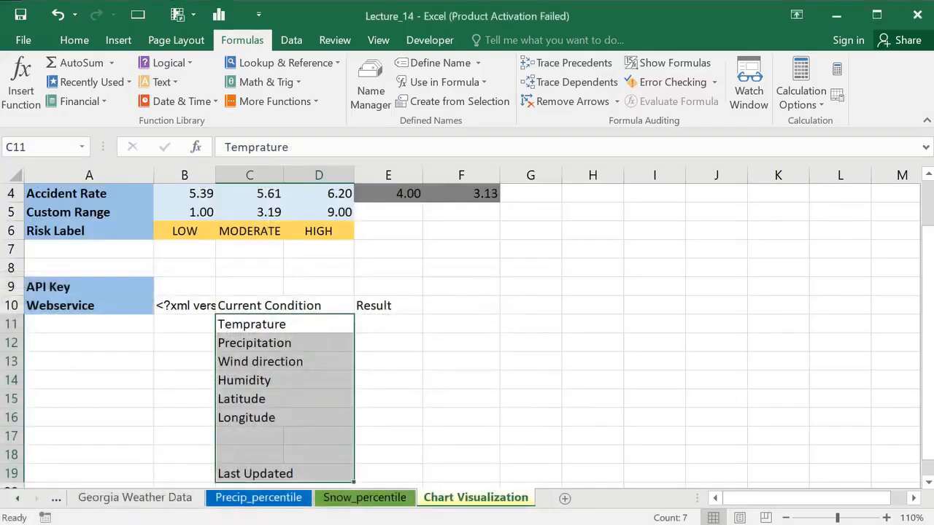
Step: Return to the workbook and inspect the WEBSERVICE formula for Atlanta in B10
left_click(388, 436)
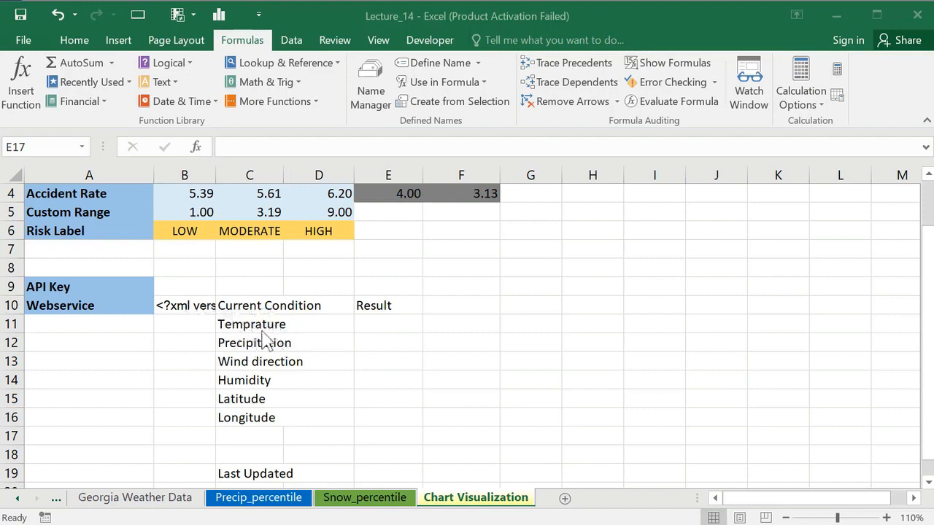
left_click(190, 309)
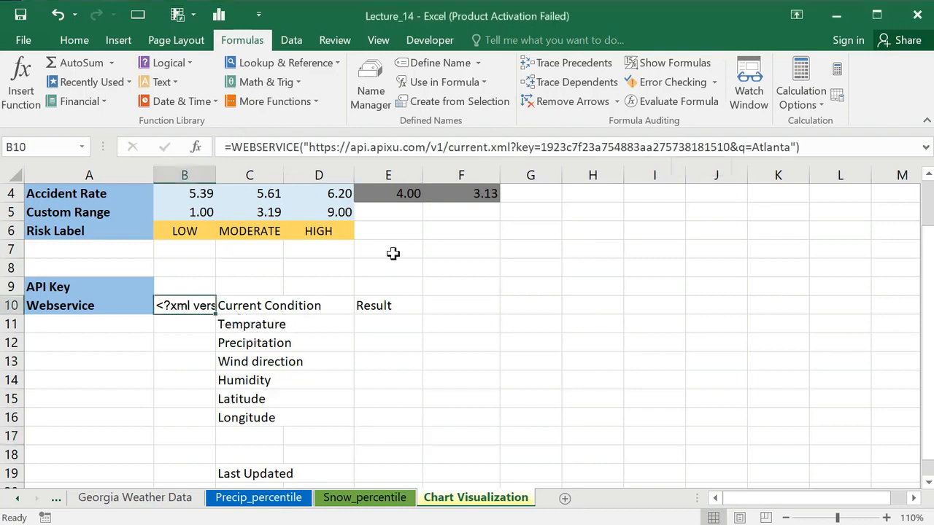
Step: Start a FILTERXML formula in E11 with the absolute reference $B$10 as the XML and "// opening the XPath
left_click(371, 330)
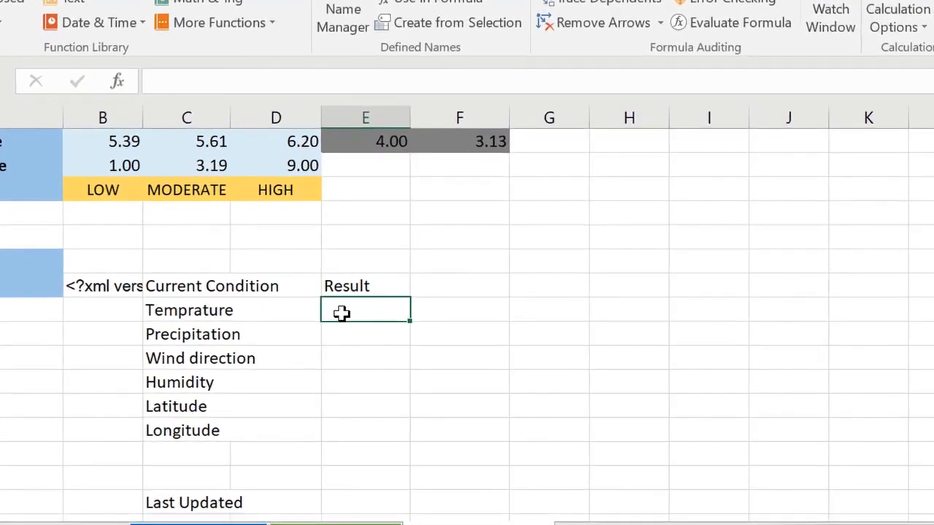
type("=f")
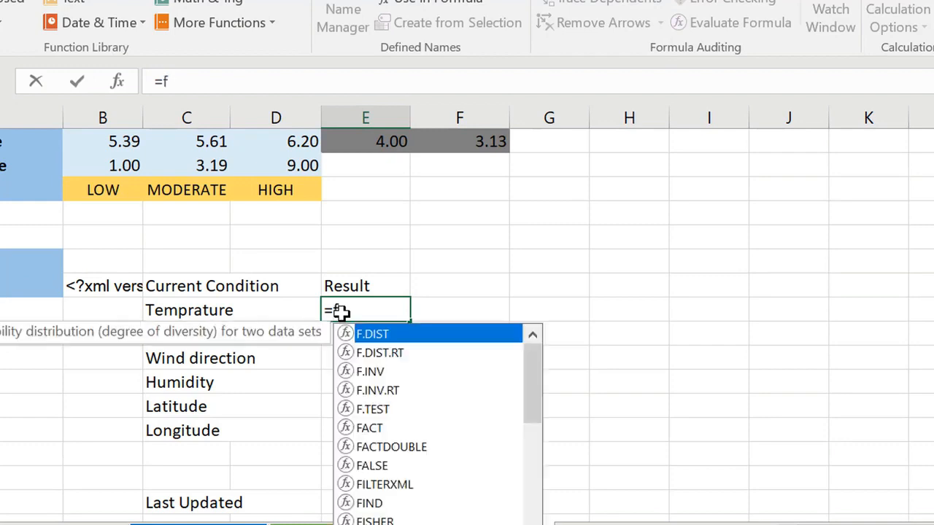
type("il")
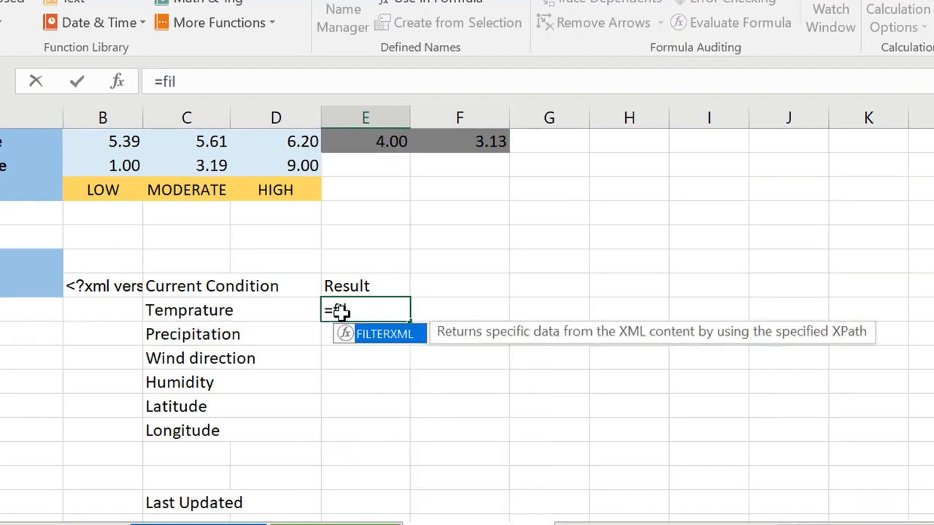
double_click(389, 341)
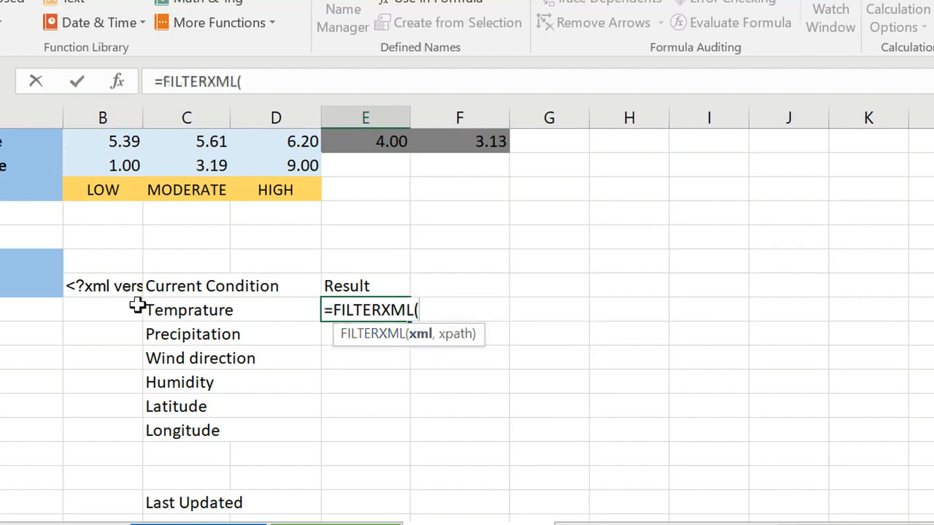
left_click(97, 288)
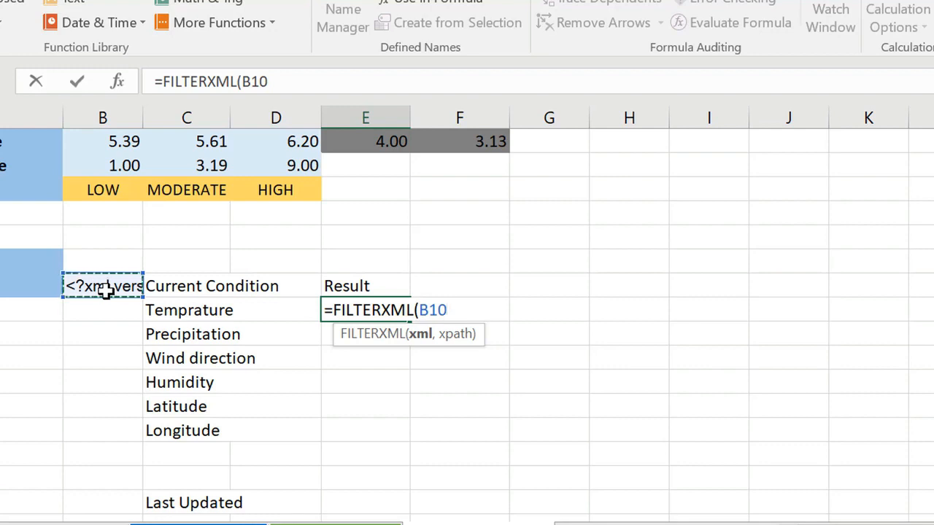
key("F4")
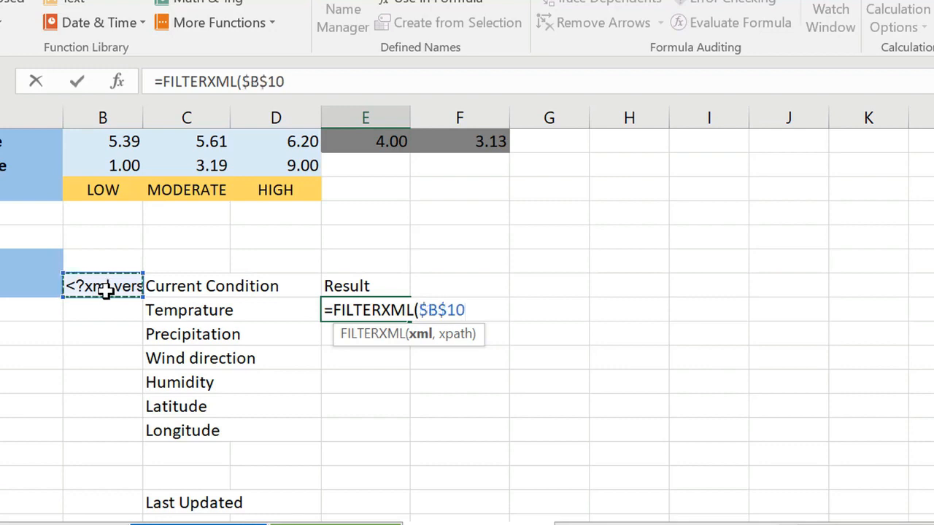
type(",")
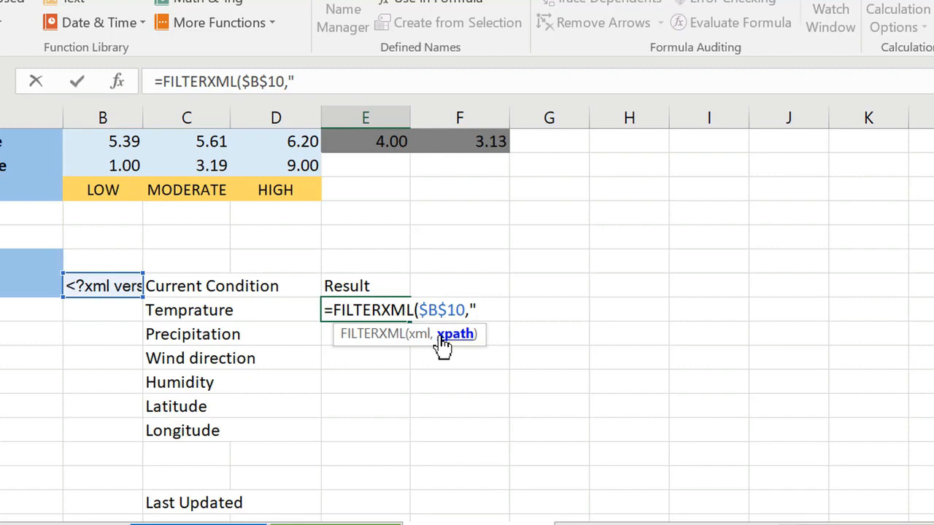
type("//")
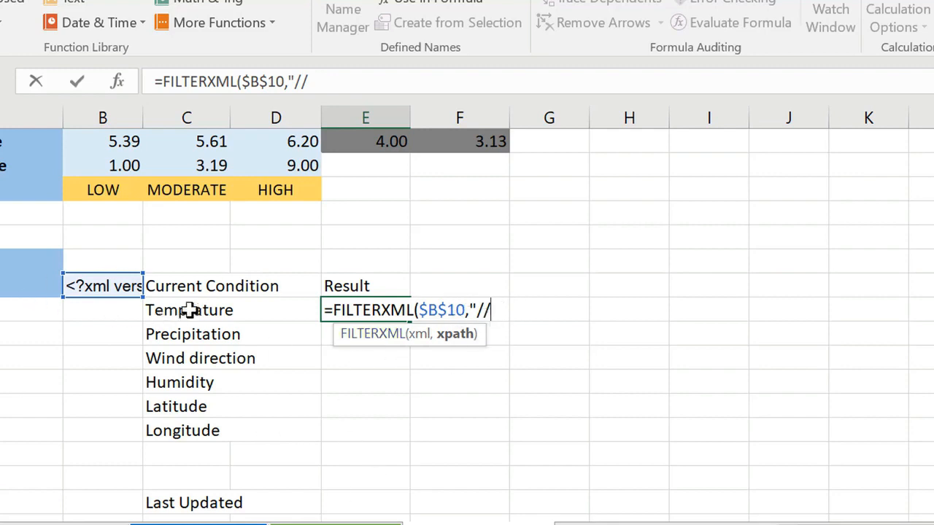
Step: Switch to the Apixu documentation in the browser and copy the Celsius temperature field name temp_c
key("alt+Tab")
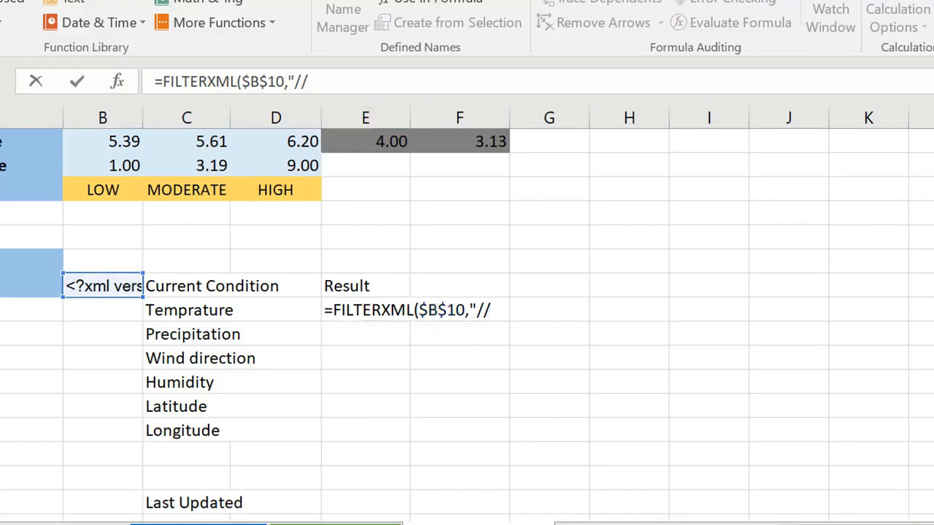
scroll(452, 294, "up", 12)
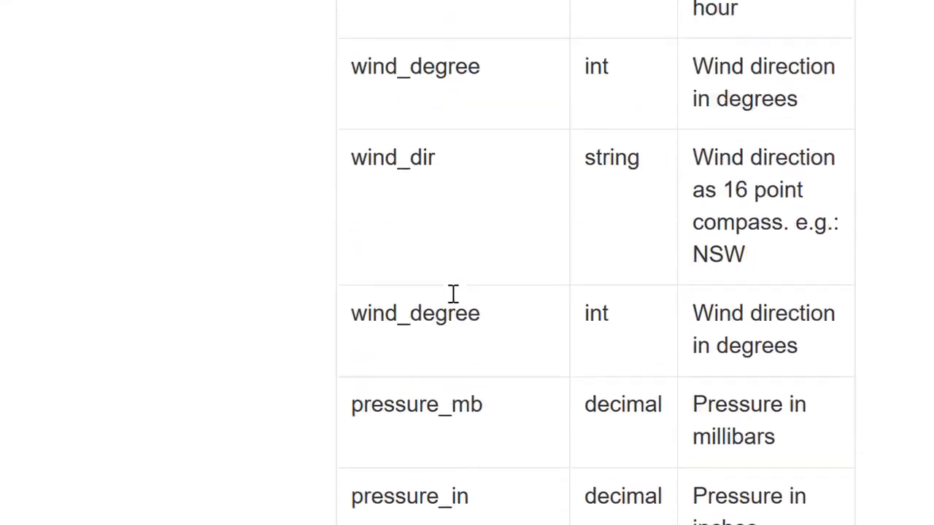
scroll(452, 299, "up", 10)
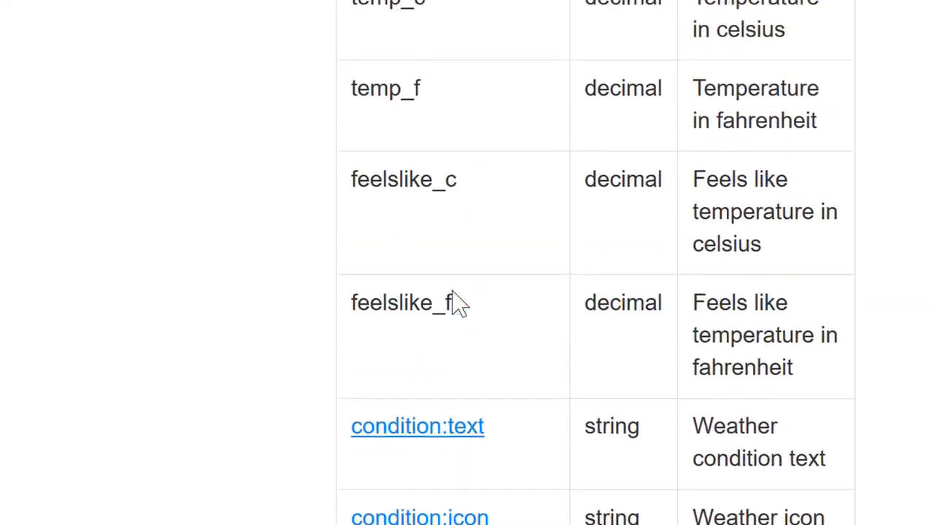
scroll(480, 346, "down", 4)
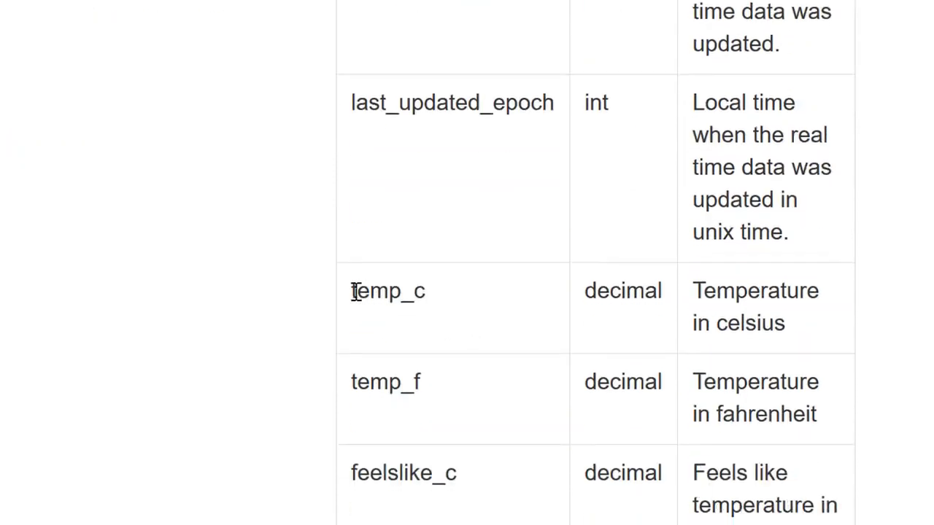
left_click_drag(351, 291, 427, 292)
right_click(385, 291)
left_click(436, 309)
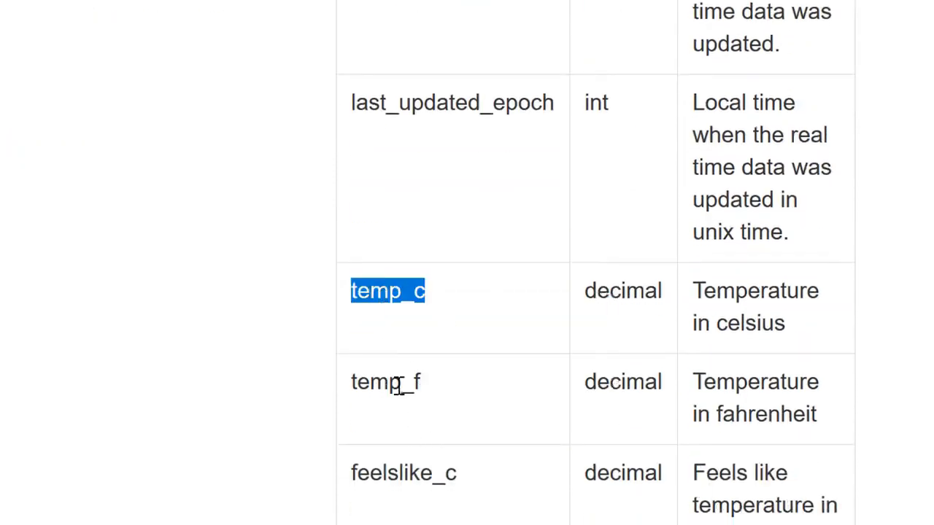
Step: Return to the workbook and complete the Temprature result in E11 as =FILTERXML($B$10,"//temp_c") using the copied field name
key("alt+Tab")
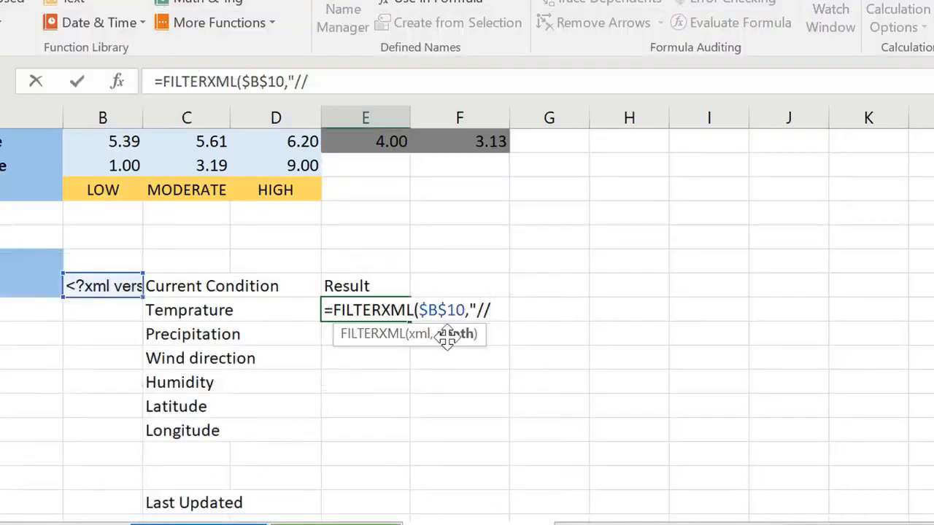
right_click(497, 312)
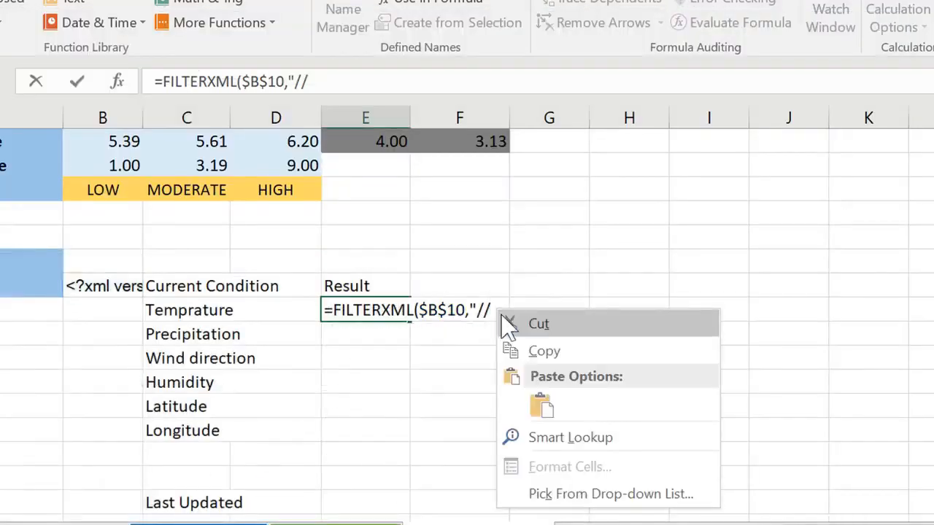
left_click(541, 405)
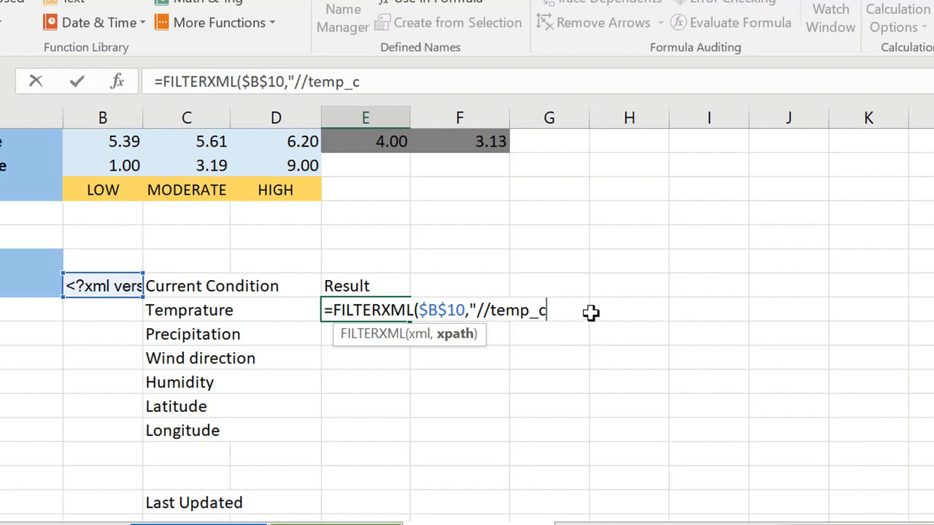
type("\")")
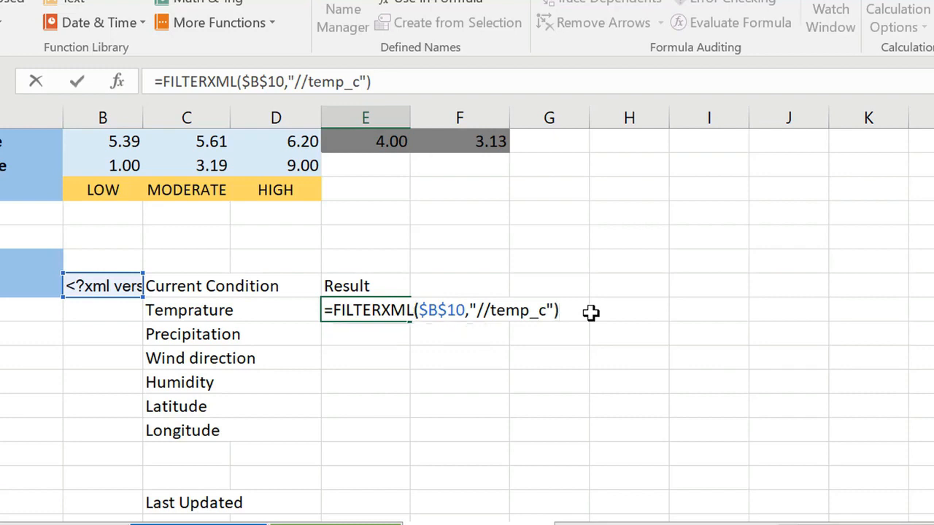
key("Return")
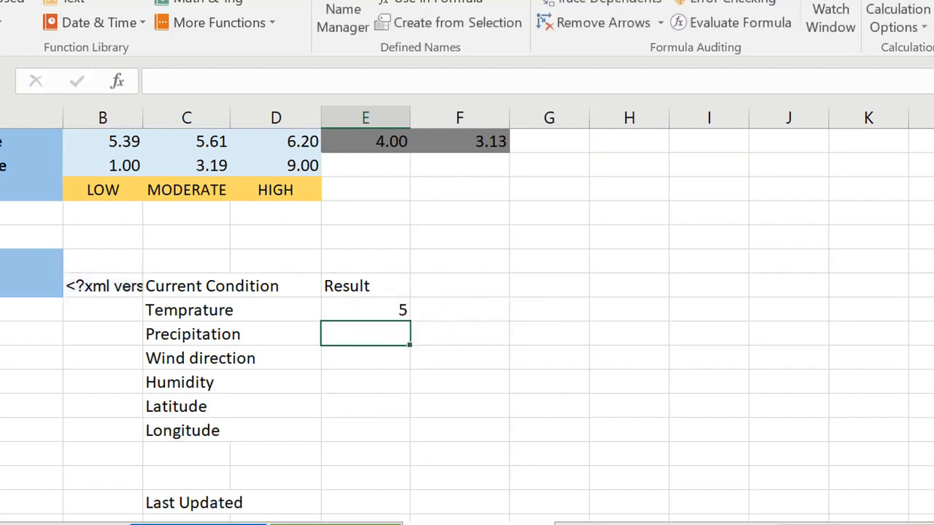
Step: Start the Precipitation formula in E12 with FILTERXML, $B$10 as the XML and "// opening the XPath
left_click(387, 325)
type("=")
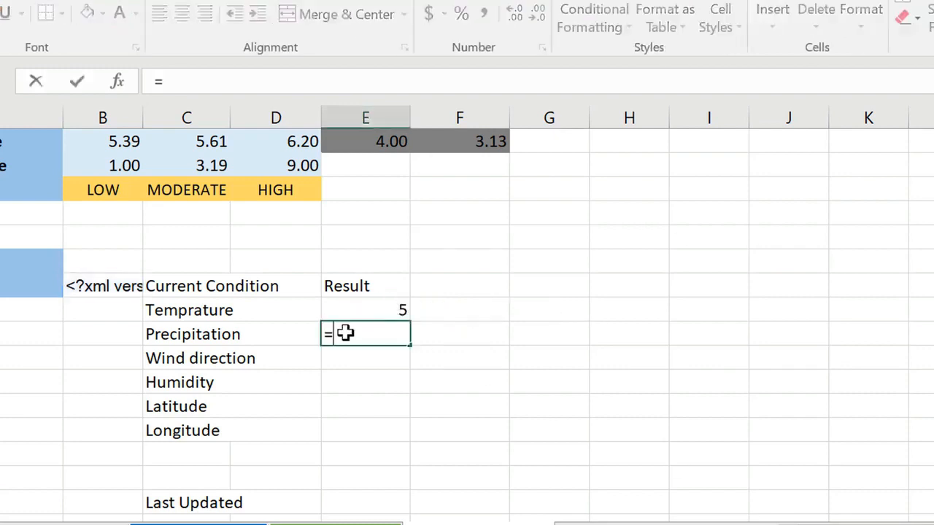
type("fi")
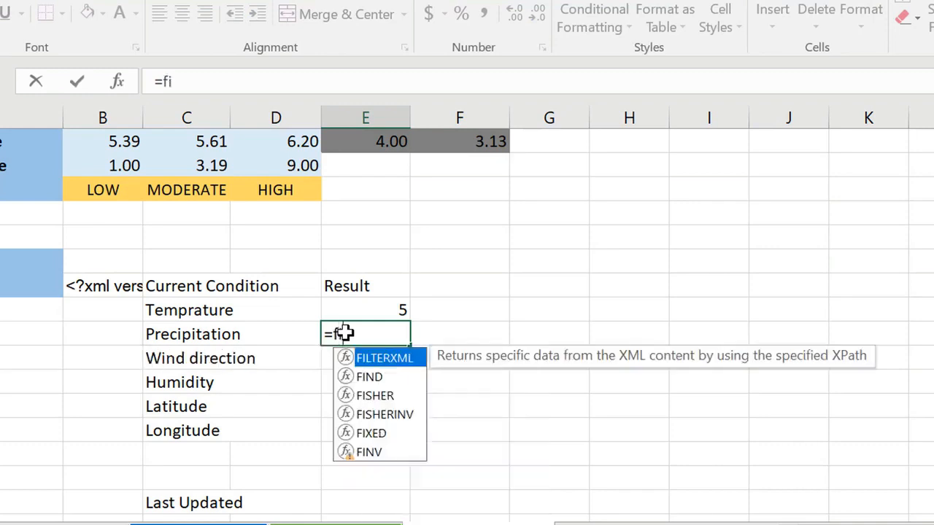
type("l")
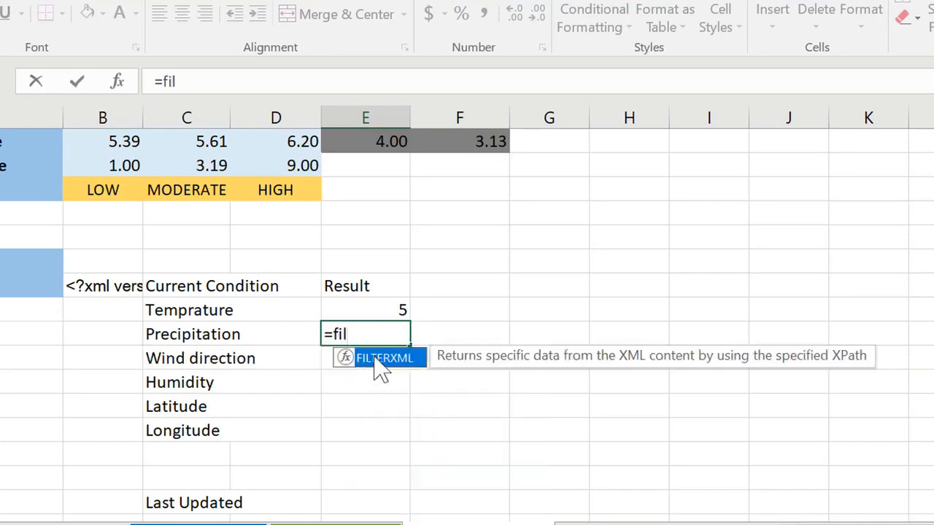
double_click(381, 362)
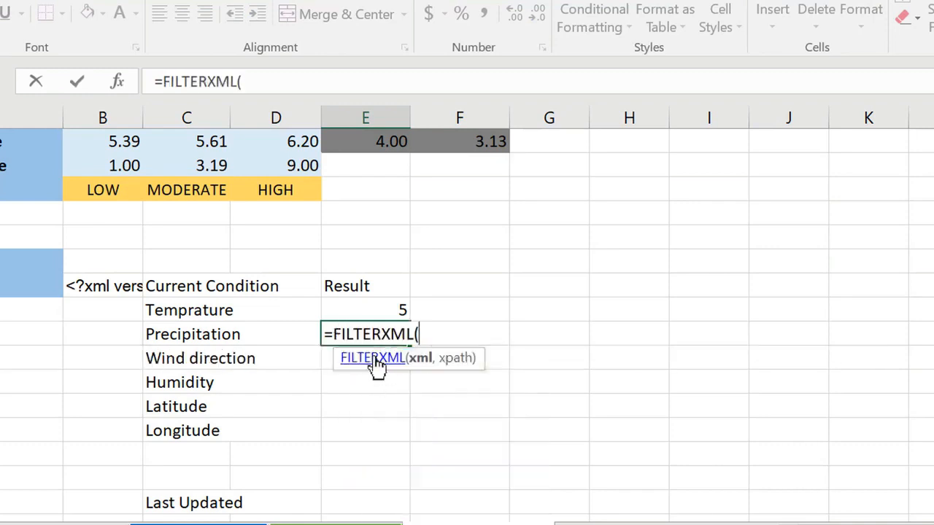
left_click(105, 286)
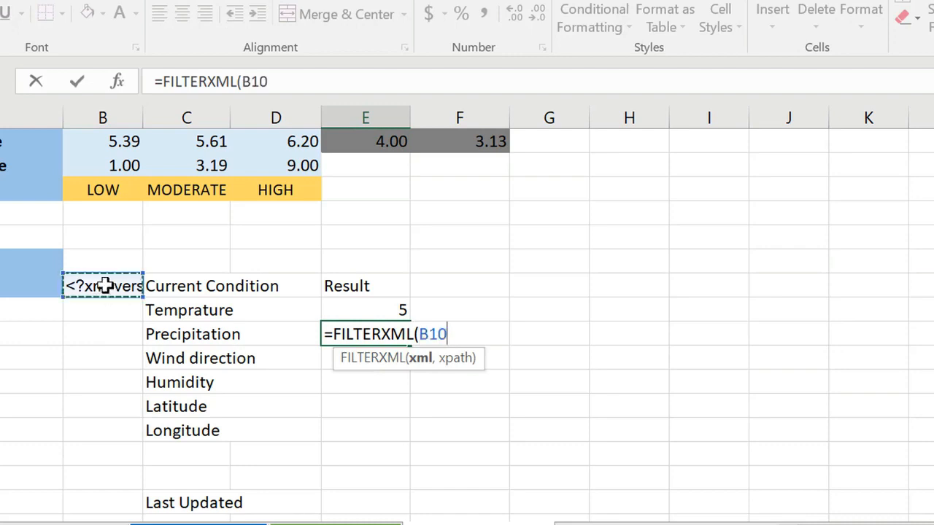
key("F4")
type(",")
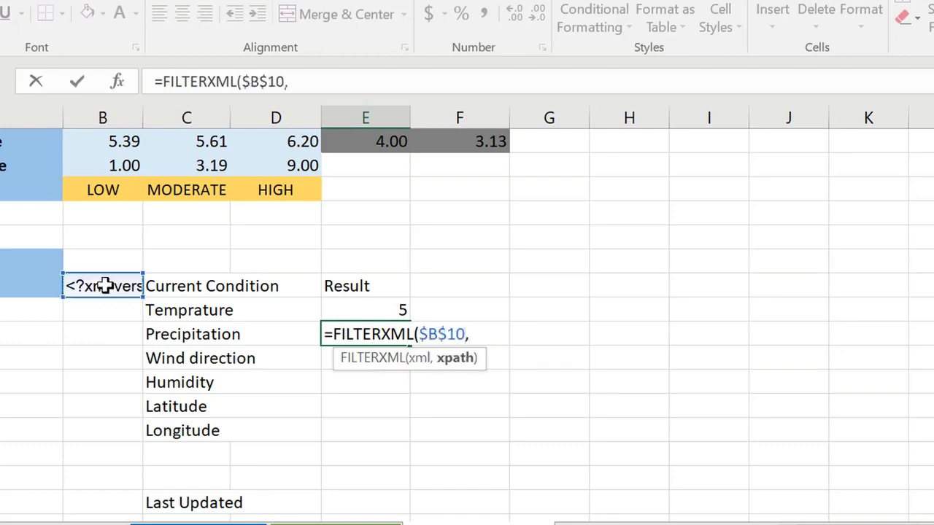
type("\"//")
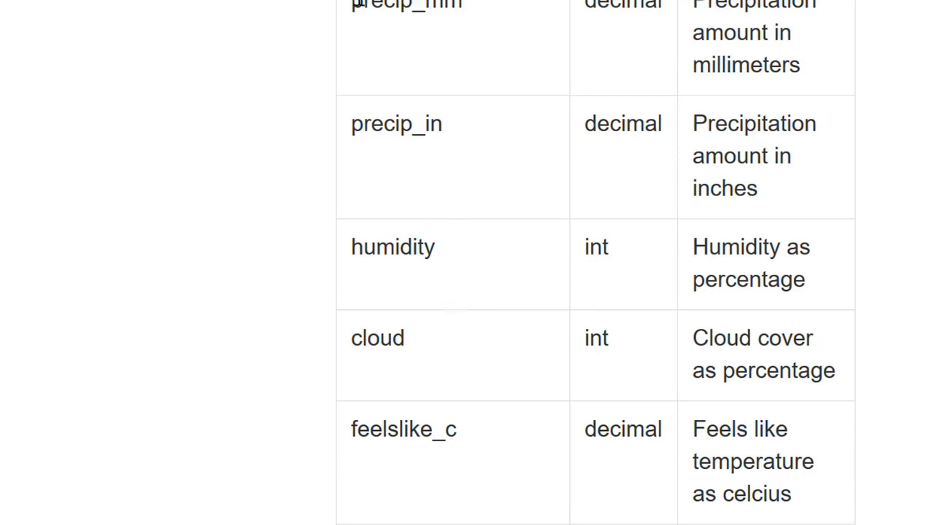
Step: Copy the field name precip_mm from the Apixu documentation and complete E12 in the workbook as =FILTERXML($B$10,"//precip_mm")
left_click_drag(352, 4, 464, 4)
right_click(465, 5)
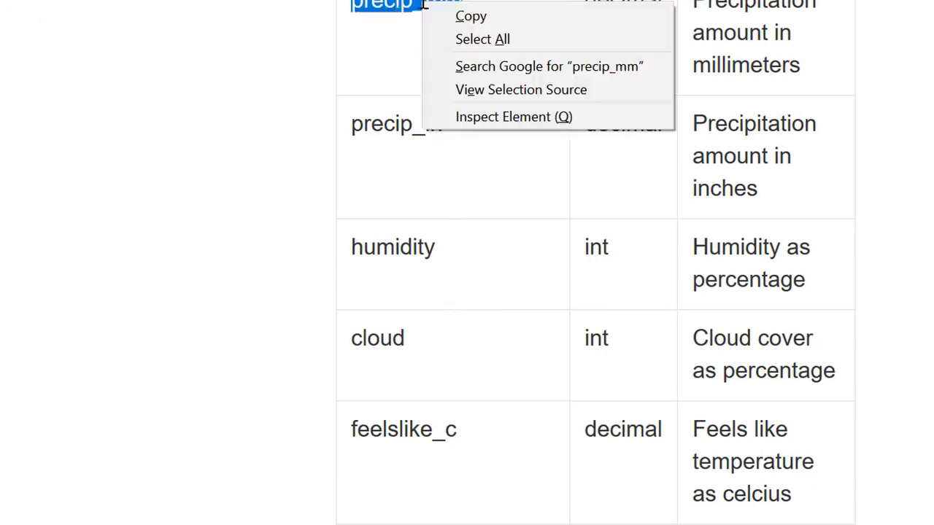
left_click(484, 15)
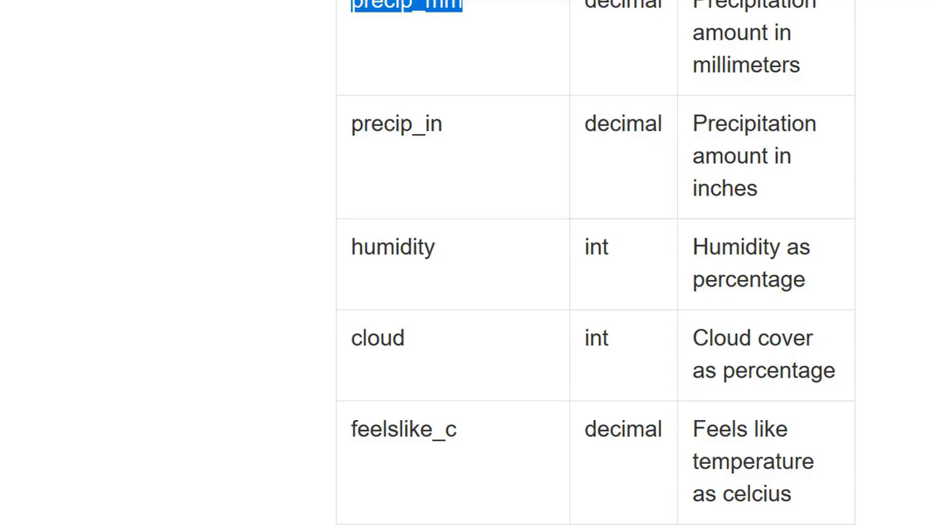
key("alt+Tab")
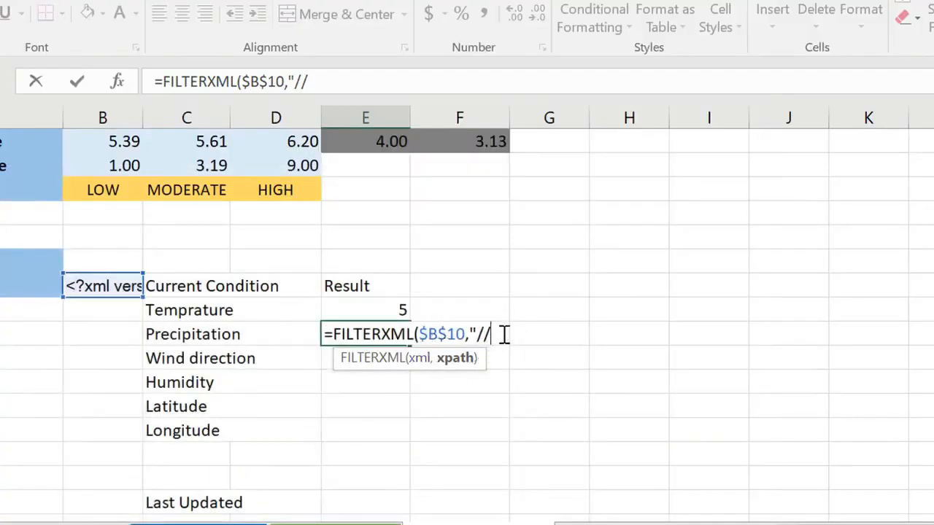
key("ctrl+v")
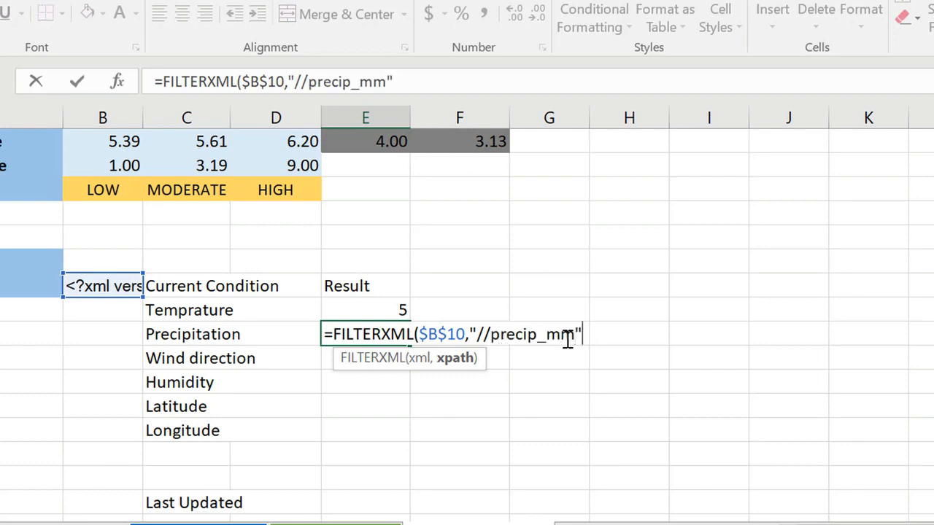
type(")")
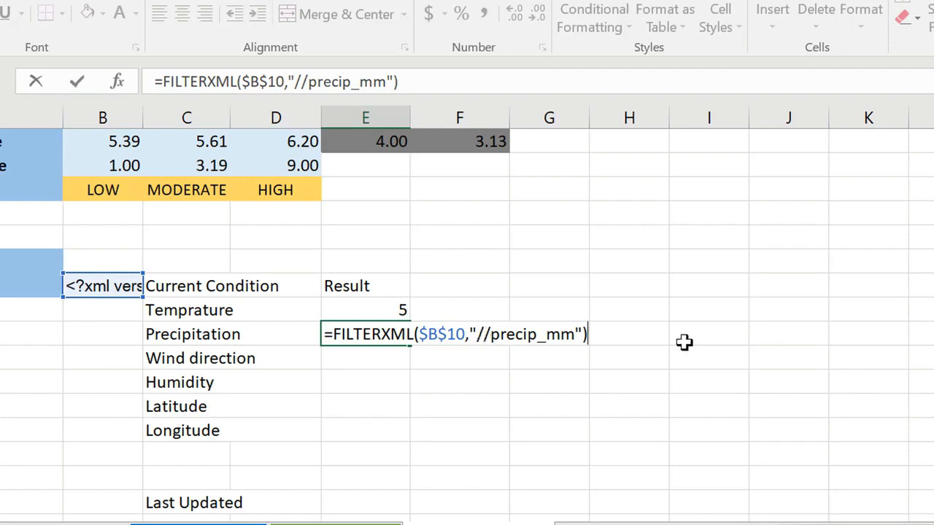
key("Return")
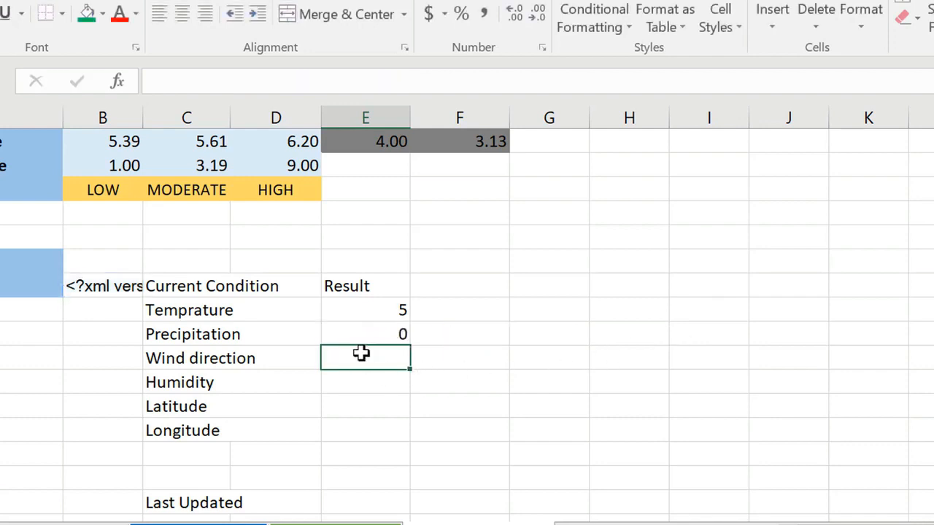
Step: Enter the Wind direction result in E13 as =FILTERXML($B$10,"//win_dir")
type("=fil")
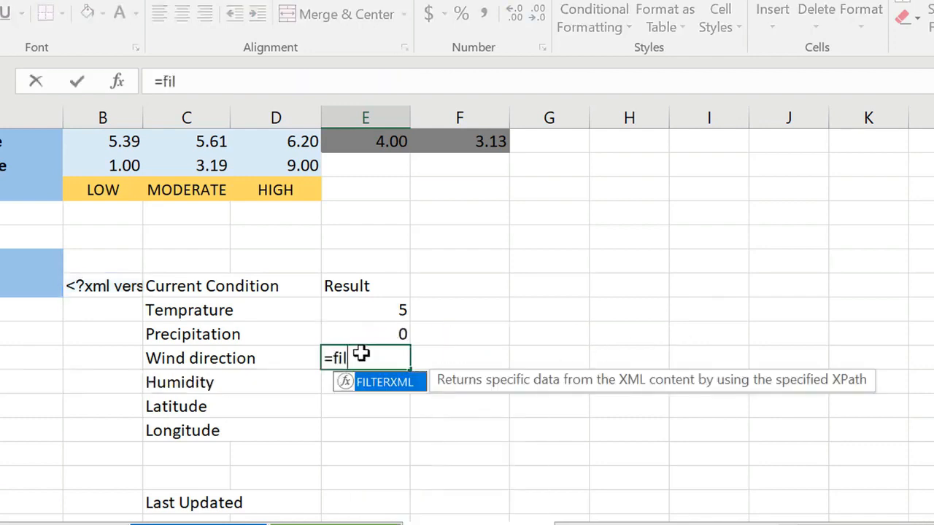
double_click(398, 382)
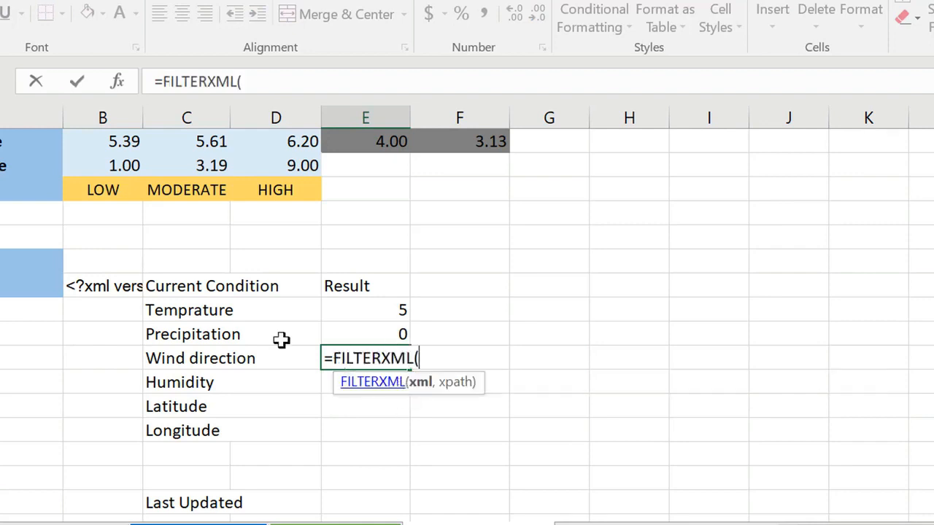
left_click(111, 289)
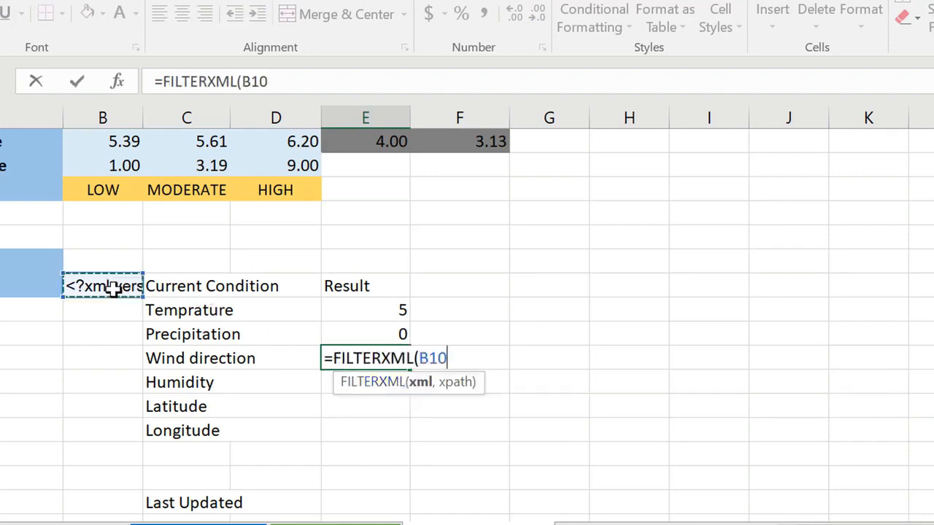
key("F4")
type(",")
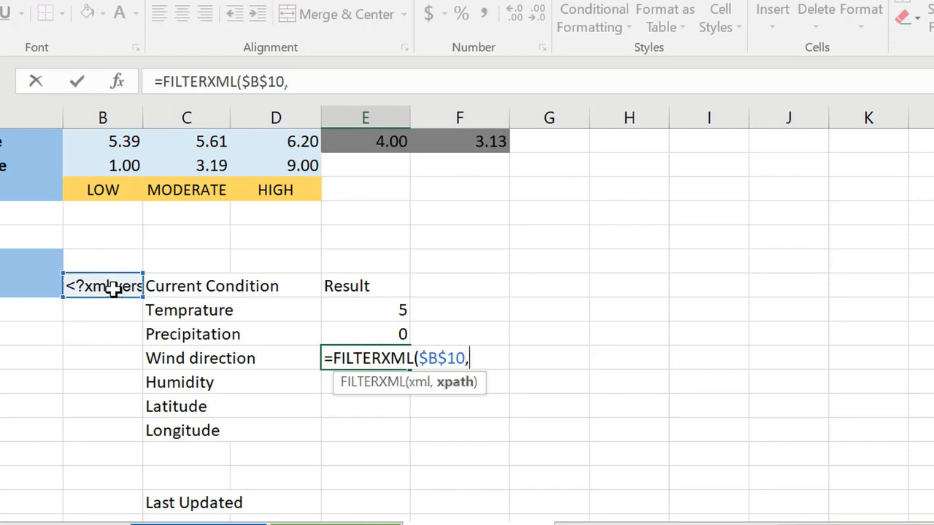
type("\"//win")
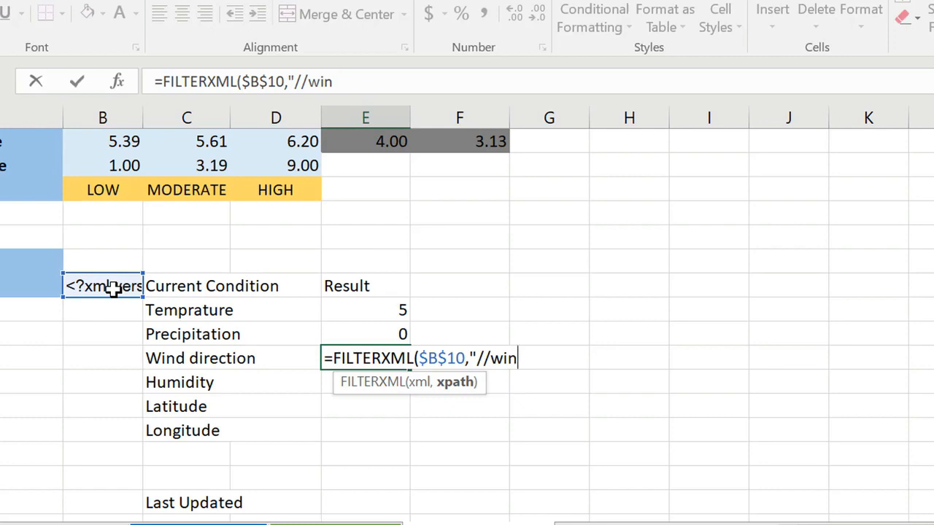
type("_dr")
type("ir")
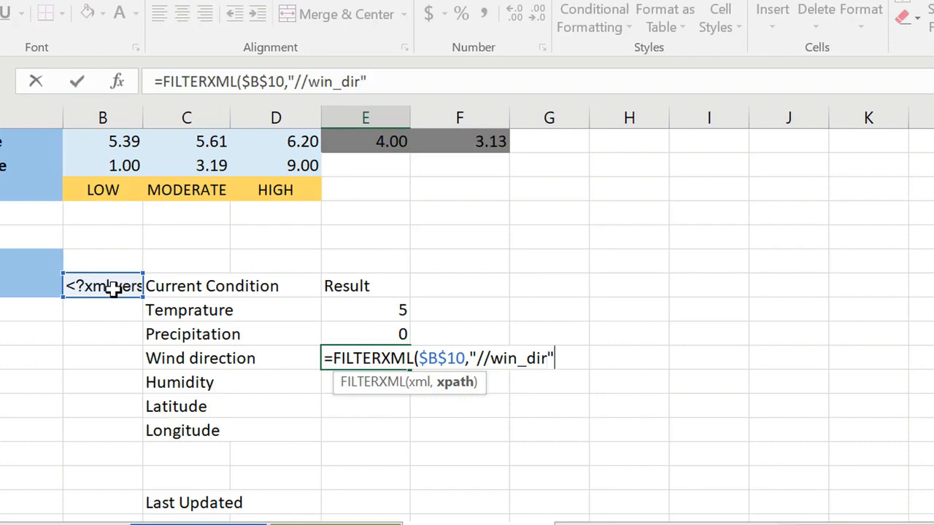
key("Return")
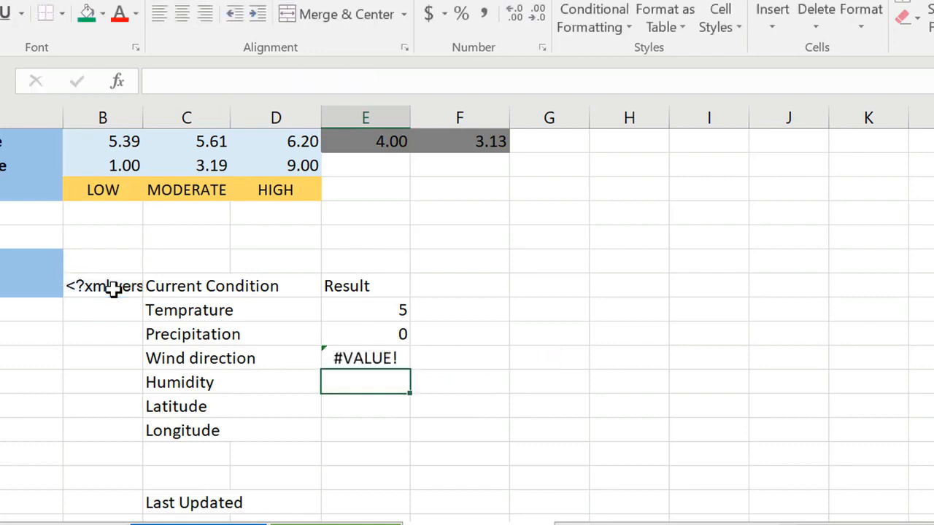
Step: Select E13, switch to the Apixu documentation in the browser and copy the wind direction field name wind_dir
left_click(365, 356)
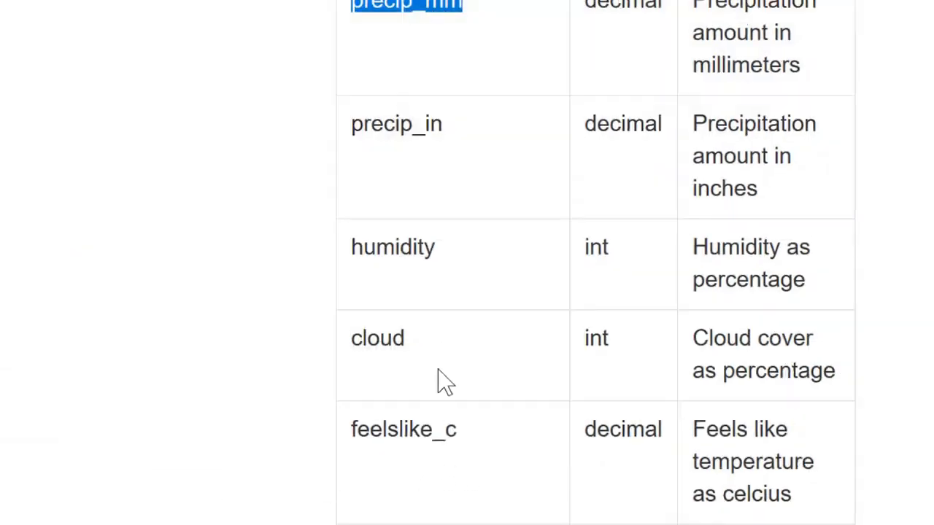
scroll(443, 379, "up", 8)
scroll(441, 372, "up", 4)
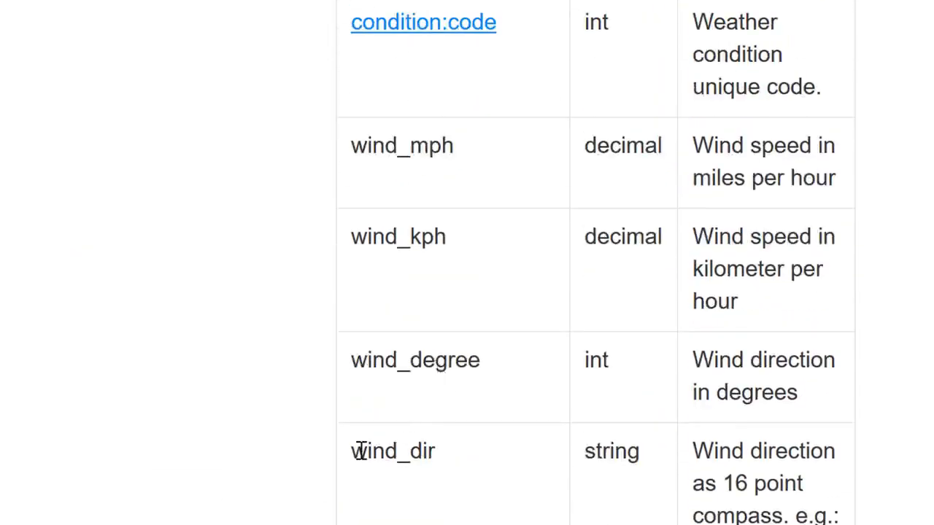
left_click_drag(355, 448, 425, 451)
right_click(425, 451)
left_click(463, 467)
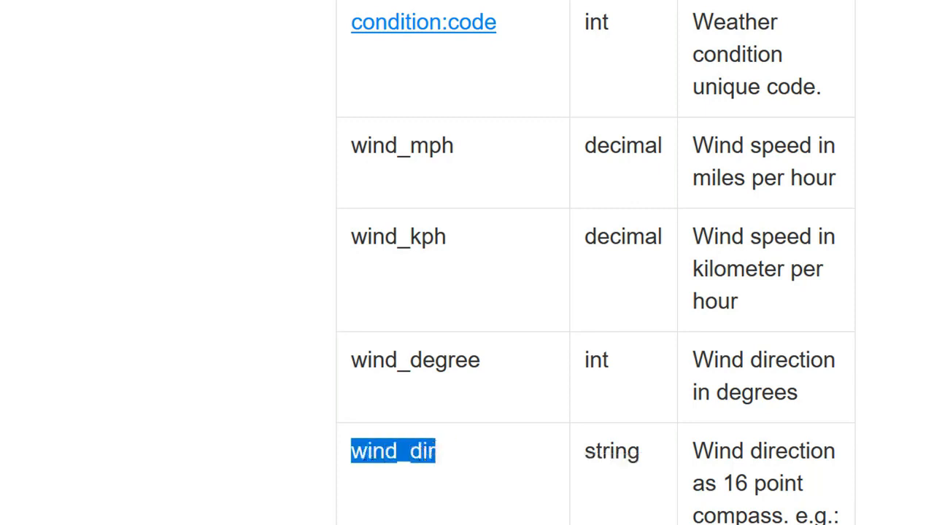
Step: Return to the workbook and correct the Wind direction formula in E13 to =FILTERXML($B$10,"//wind_dir")
key("alt+Tab")
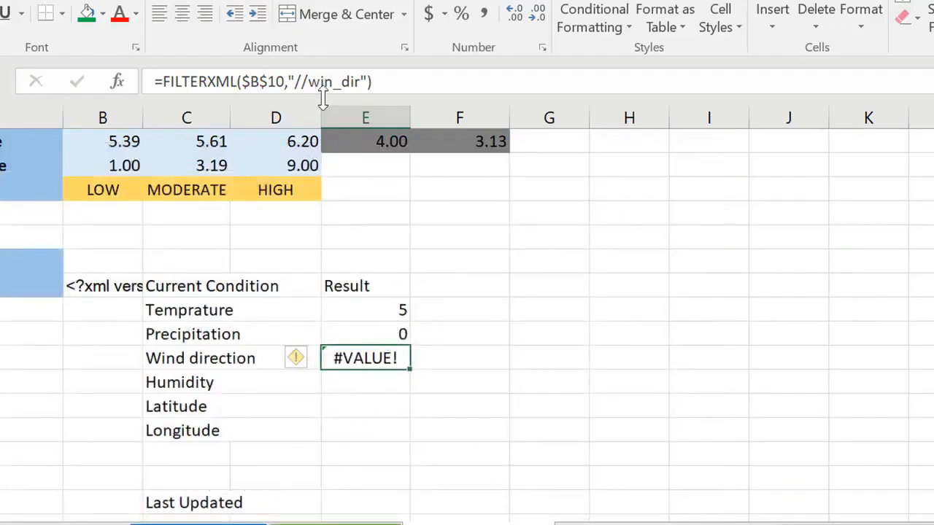
left_click(332, 78)
type("d")
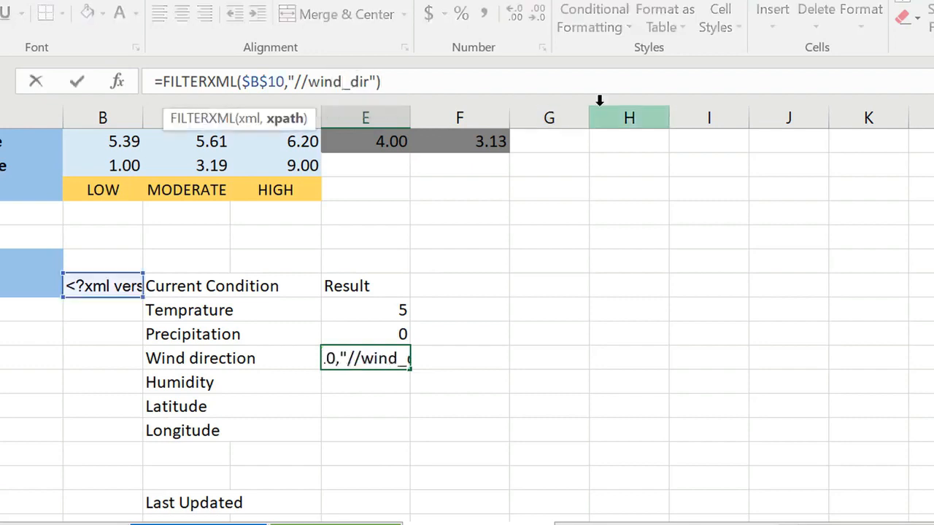
key("Return")
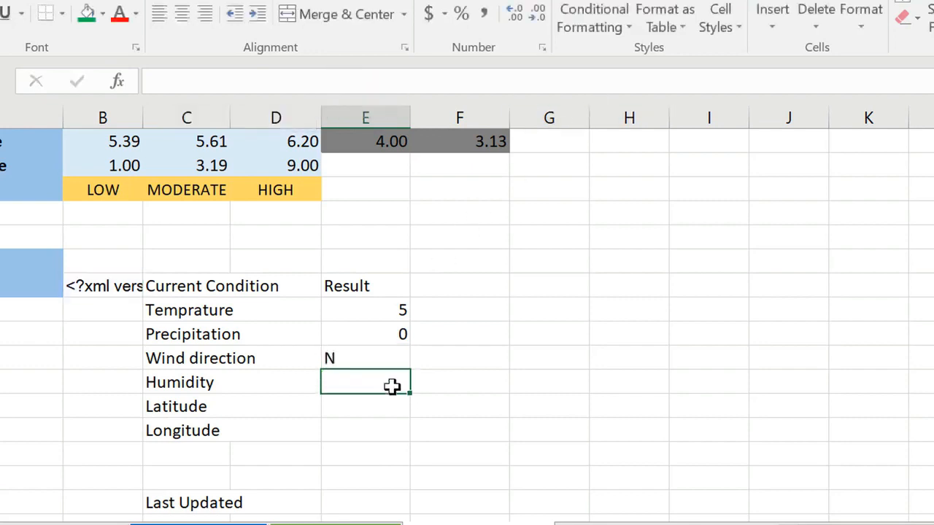
left_click(393, 355)
Step: Enter the Humidity result in E14 as =FILTERXML($B$10,"//humidity")
left_click(355, 379)
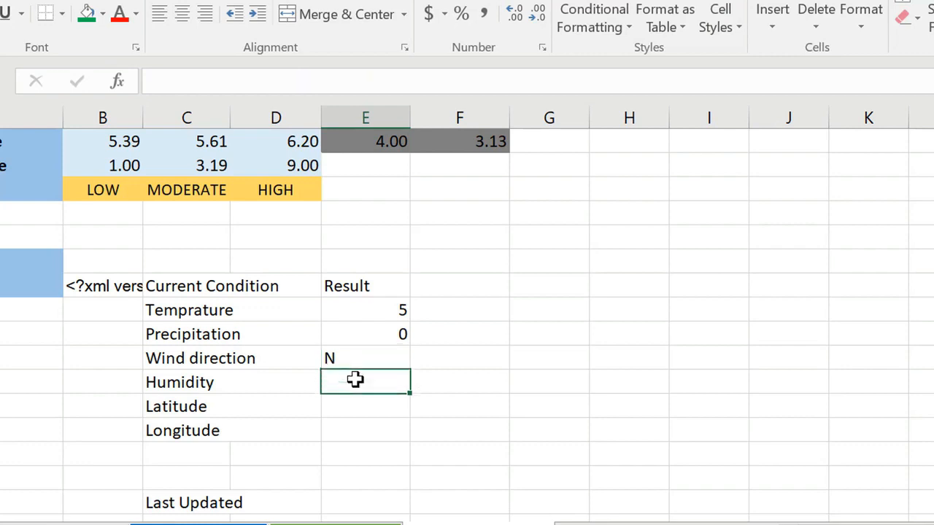
type("=fi")
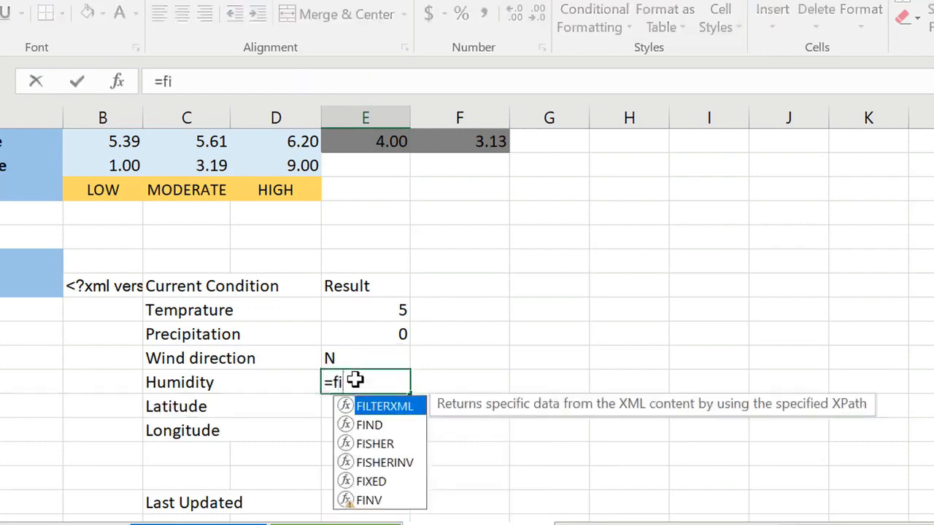
double_click(385, 407)
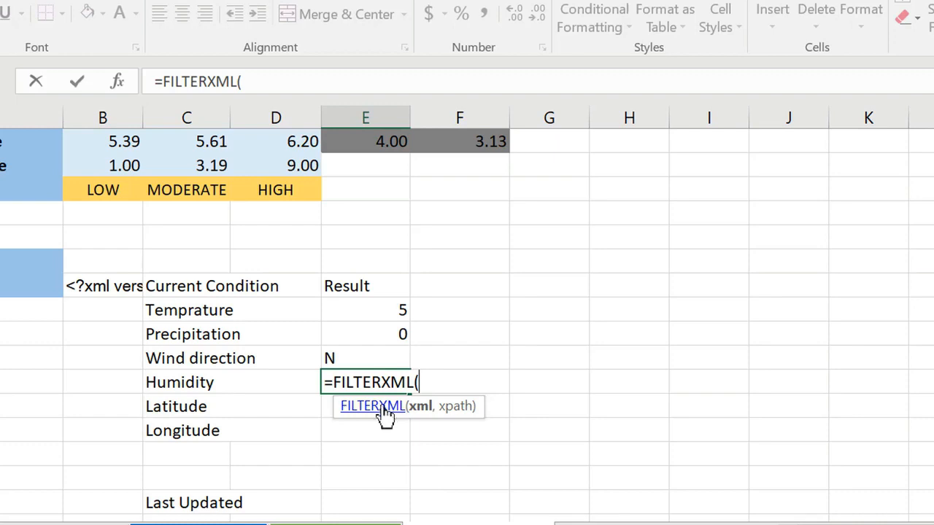
left_click(119, 289)
key("F4")
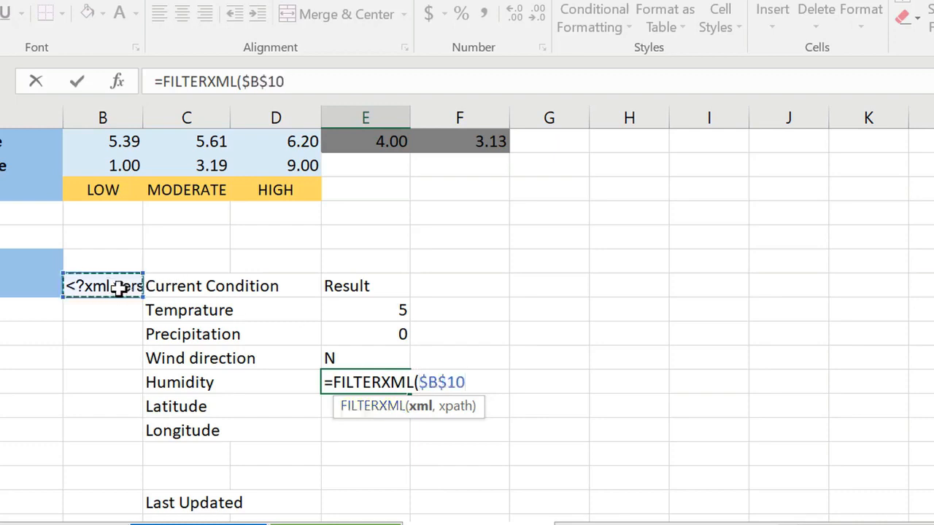
type(",\"//")
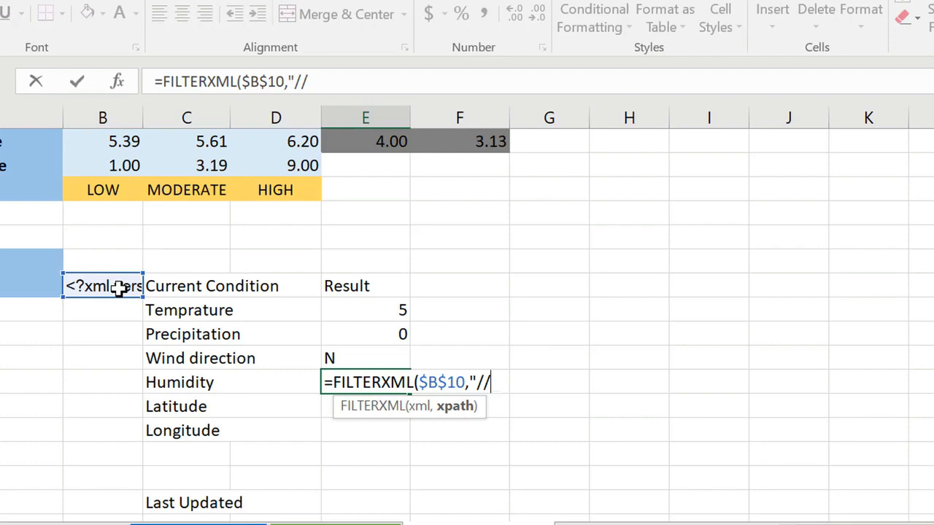
type("humid")
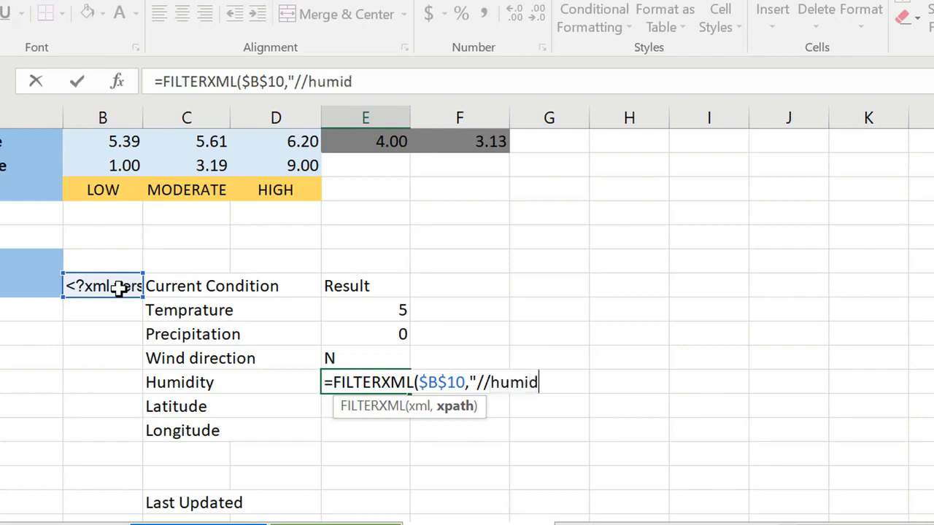
type("ity")
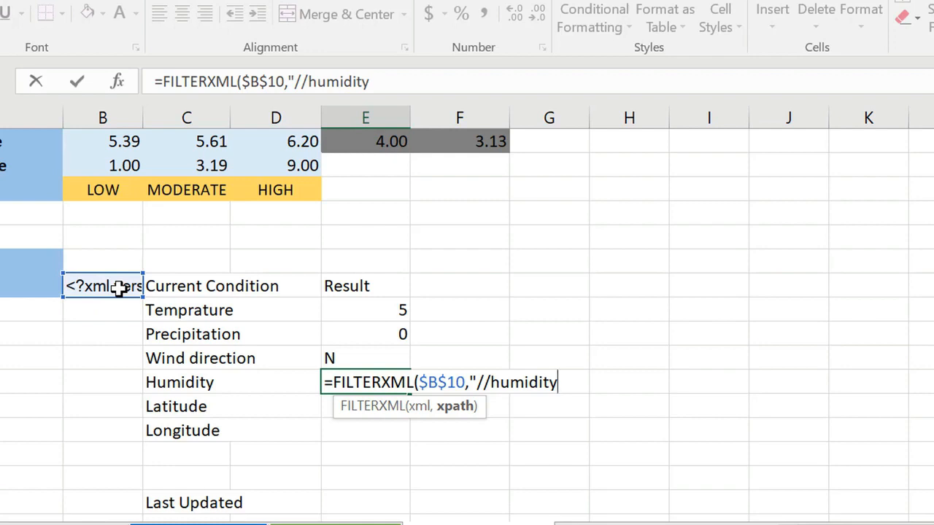
type("\")")
key("Return")
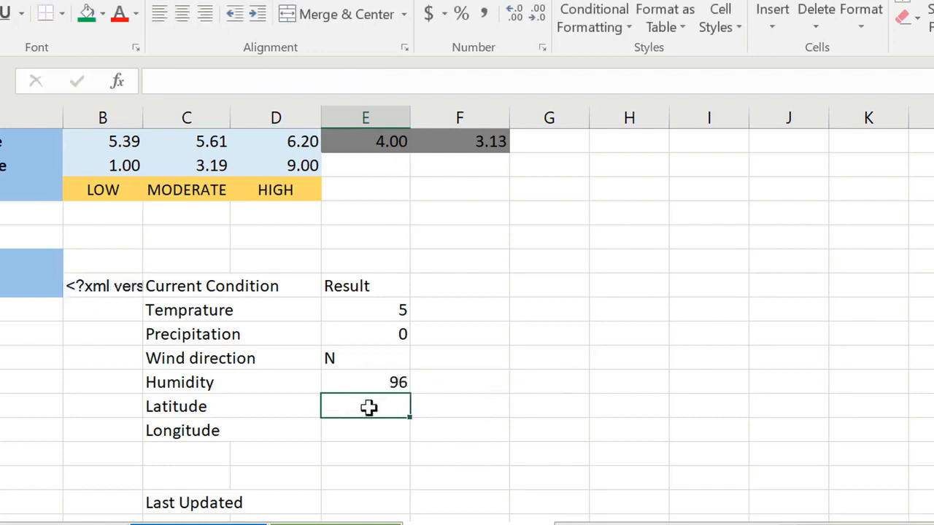
type("Lat")
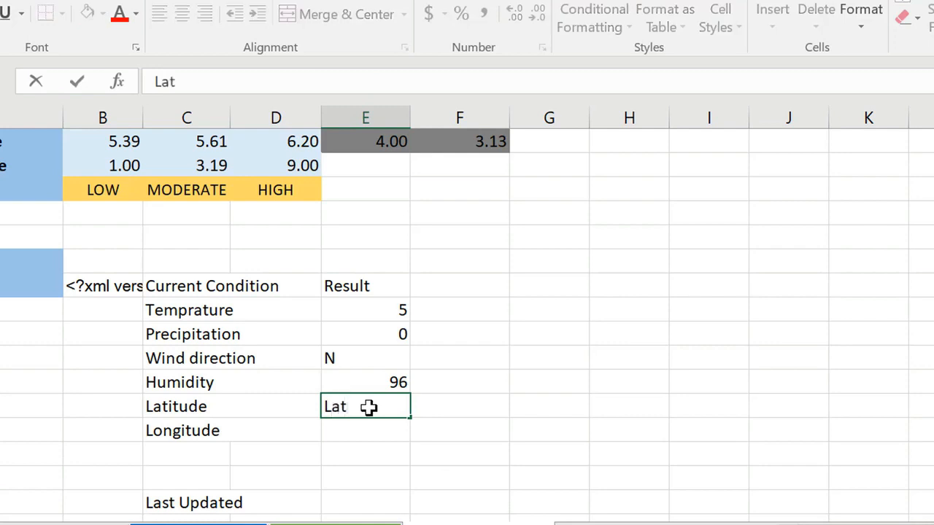
key("BackSpace")
key("BackSpace")
key("BackSpace")
Step: Enter the Latitude result in E15 as =FILTERXML($B$10,"//lat")
type("=")
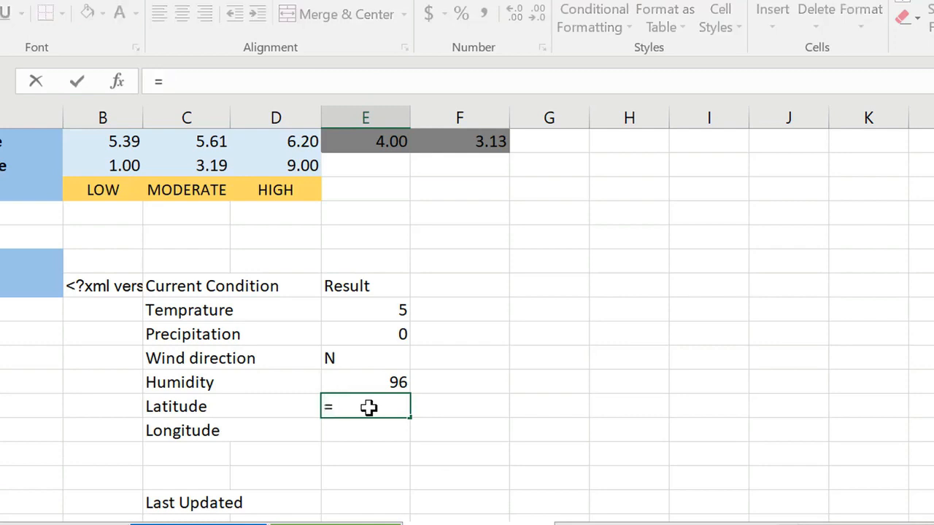
type("fil")
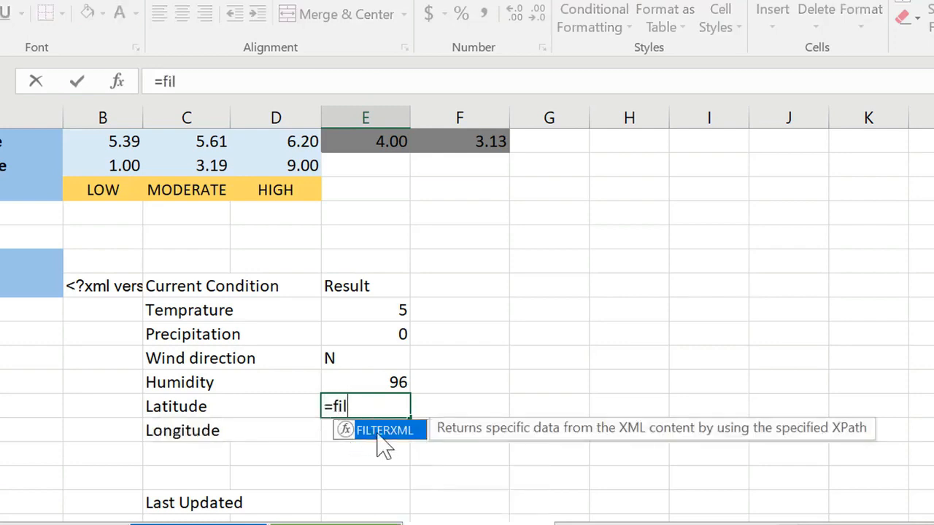
double_click(384, 430)
left_click(100, 285)
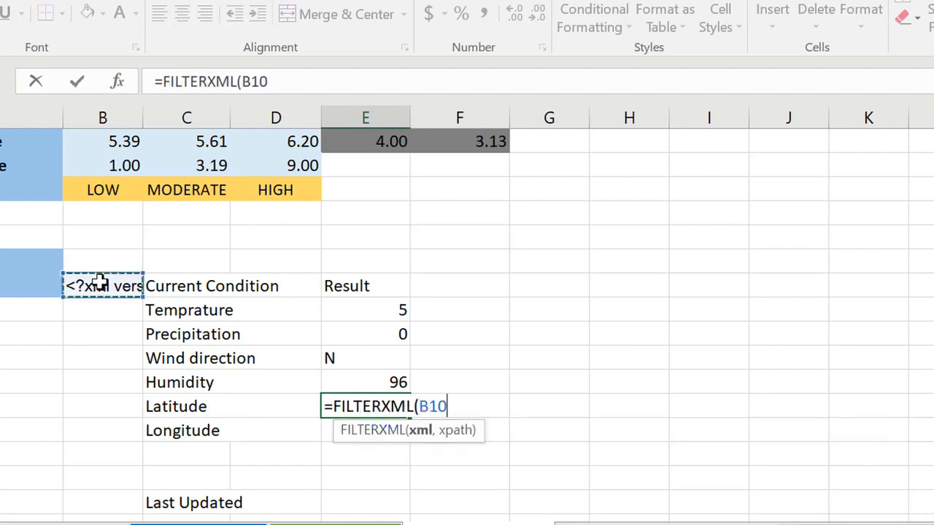
key("F4")
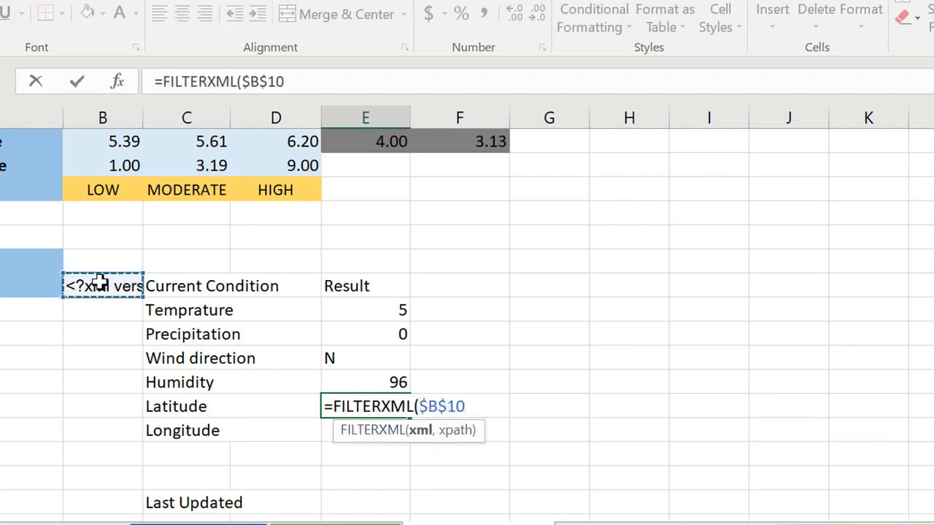
type(",\"")
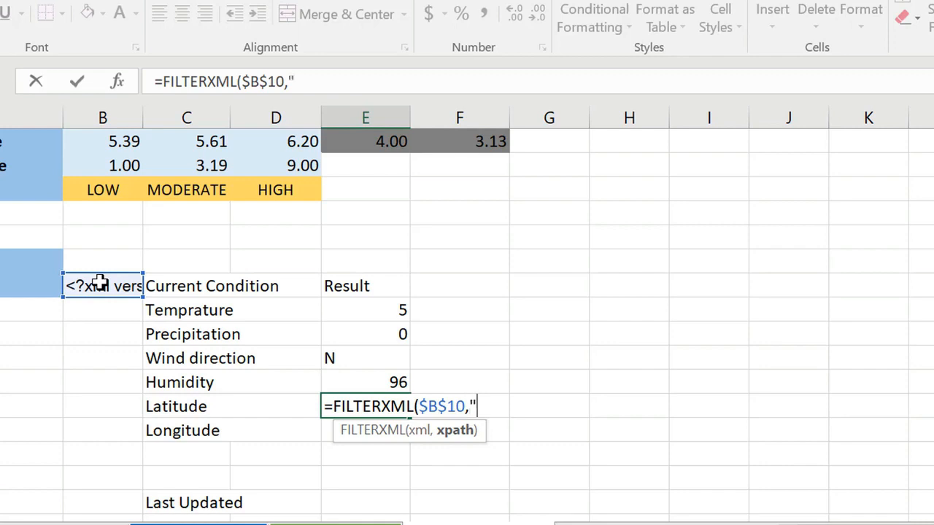
type("//lat\"")
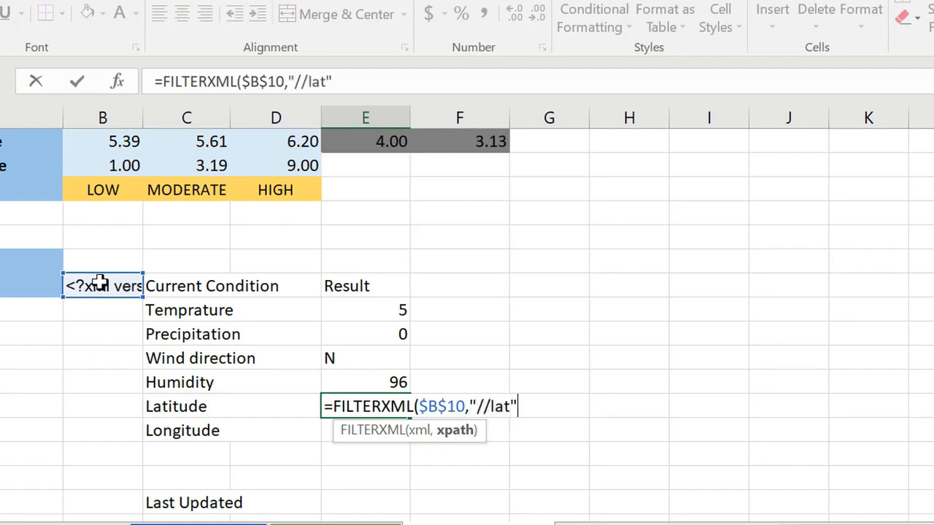
type(")")
key("Return")
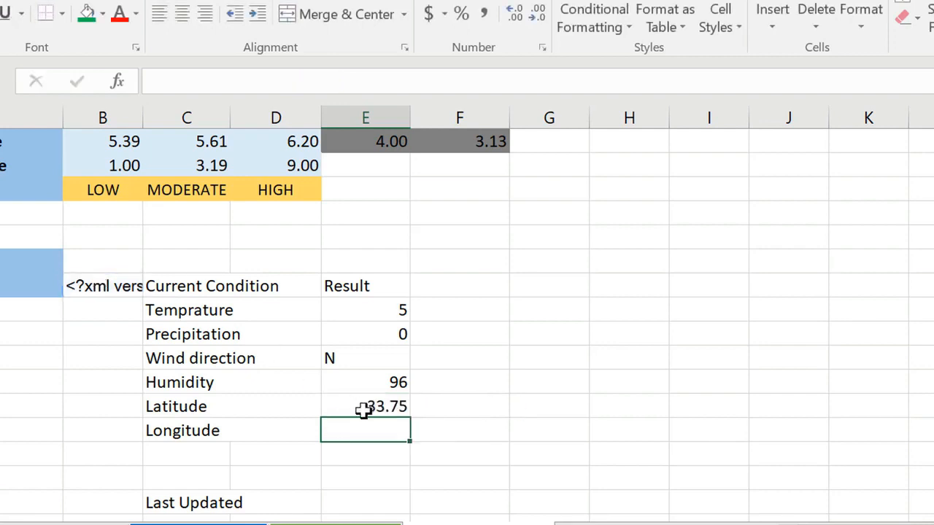
Step: Start the Longitude formula in E16 with FILTERXML and cell B10 as the XML
type("=f")
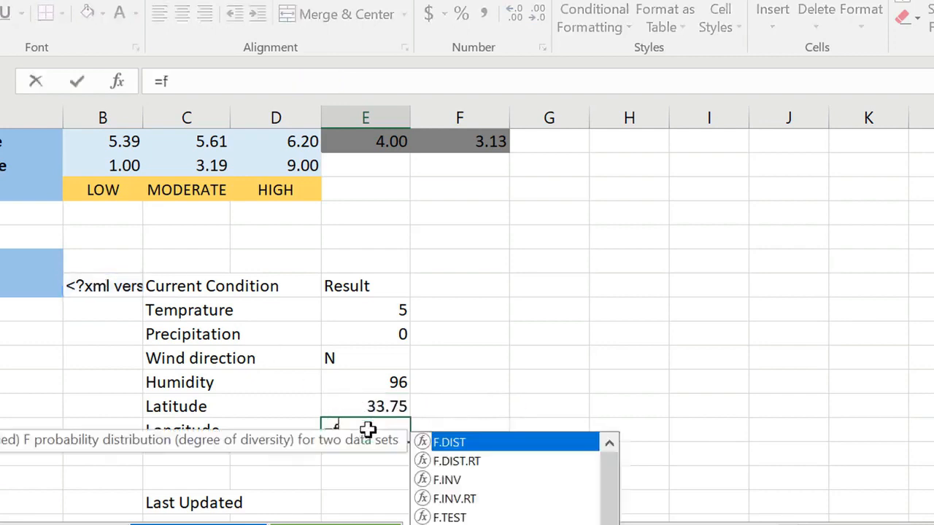
type("i")
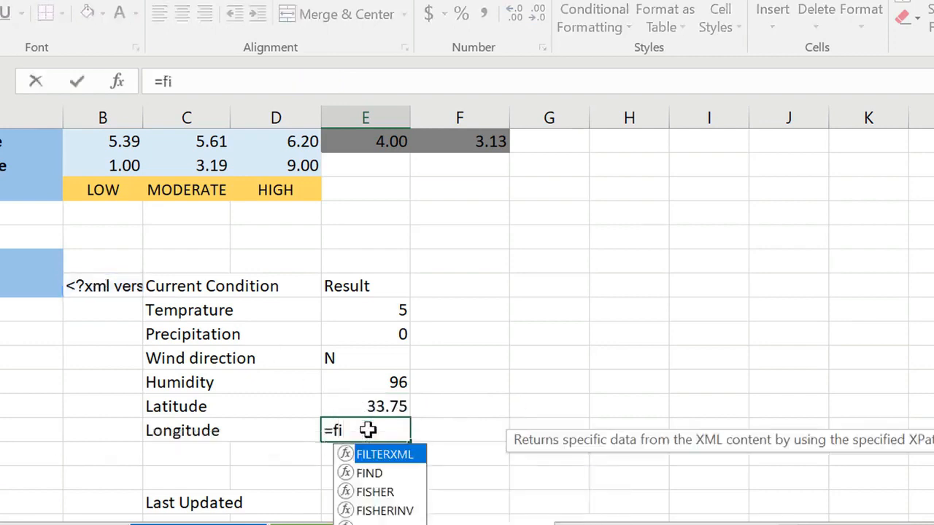
double_click(368, 454)
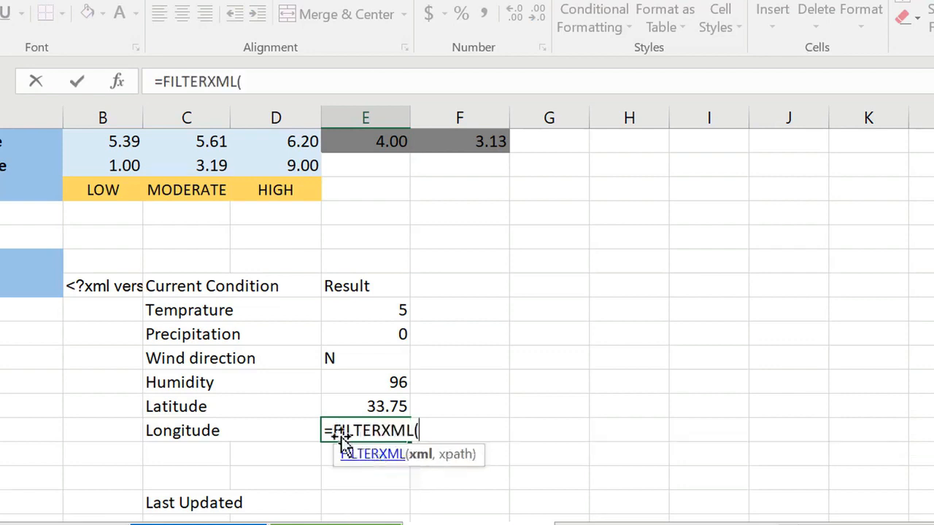
left_click(106, 289)
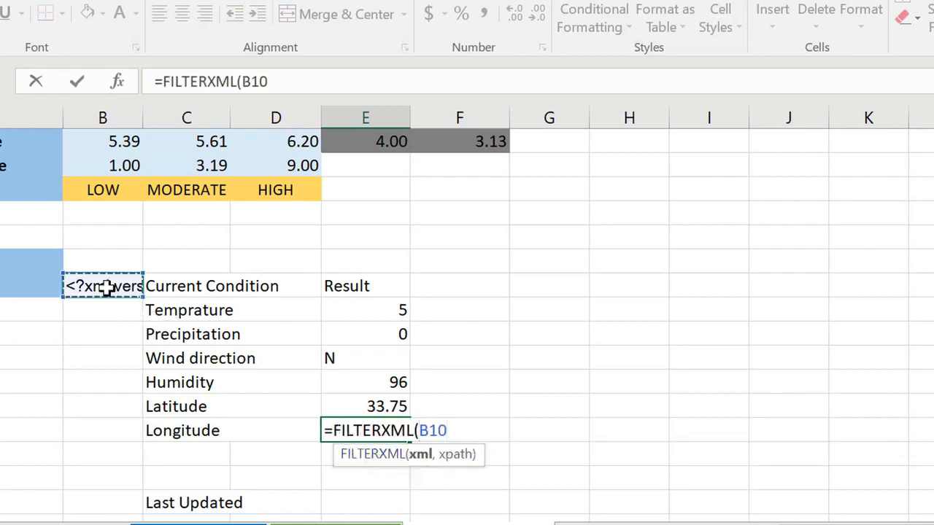
Step: Complete the Longitude result formula as =FILTERXML($B$10,"//log") with an absolute reference to the XML response cell
key("F4")
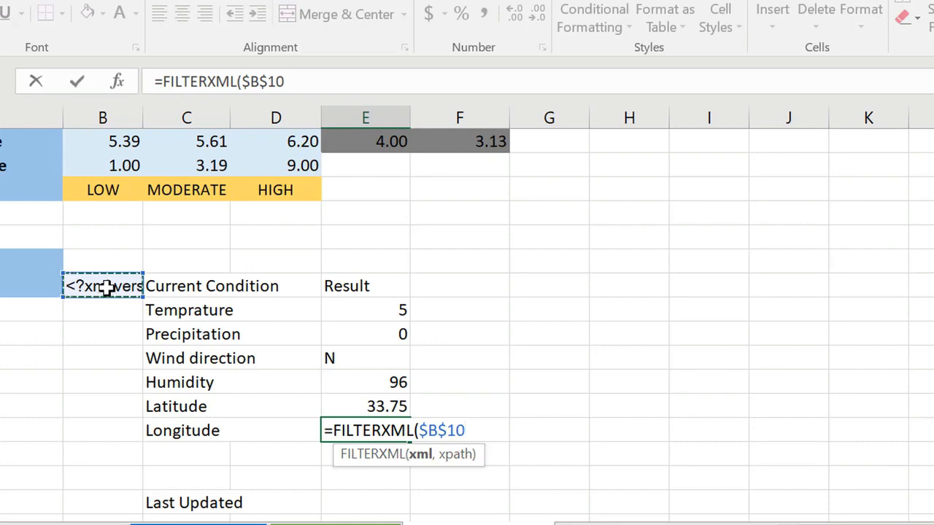
type(",\"//")
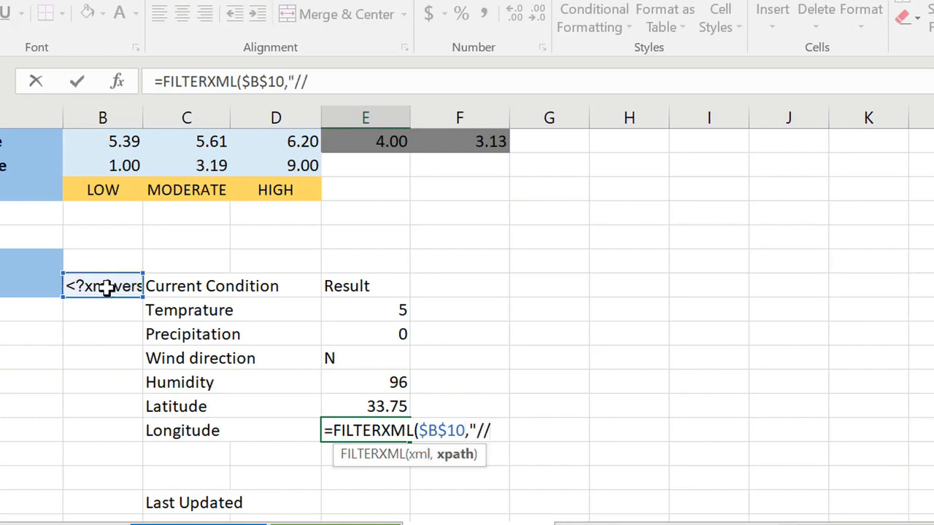
type("log")
key("BackSpace")
type(")")
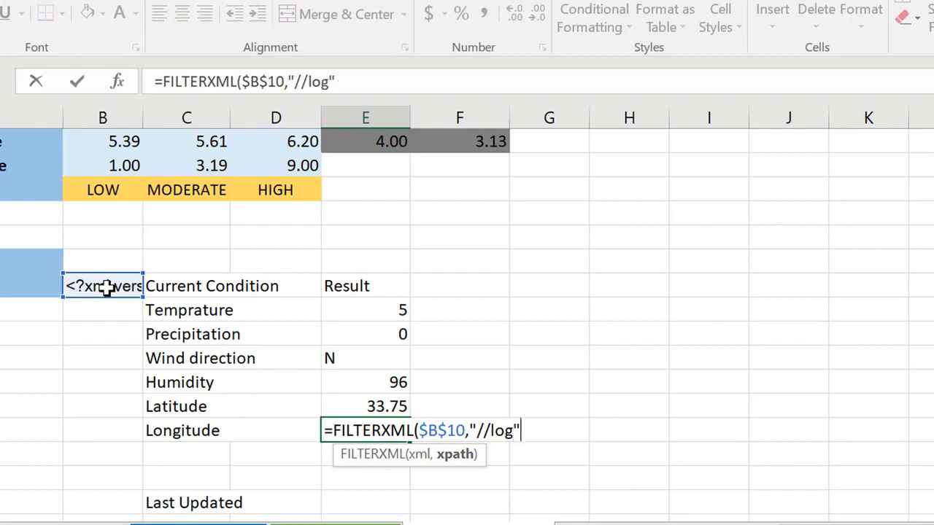
key("Return")
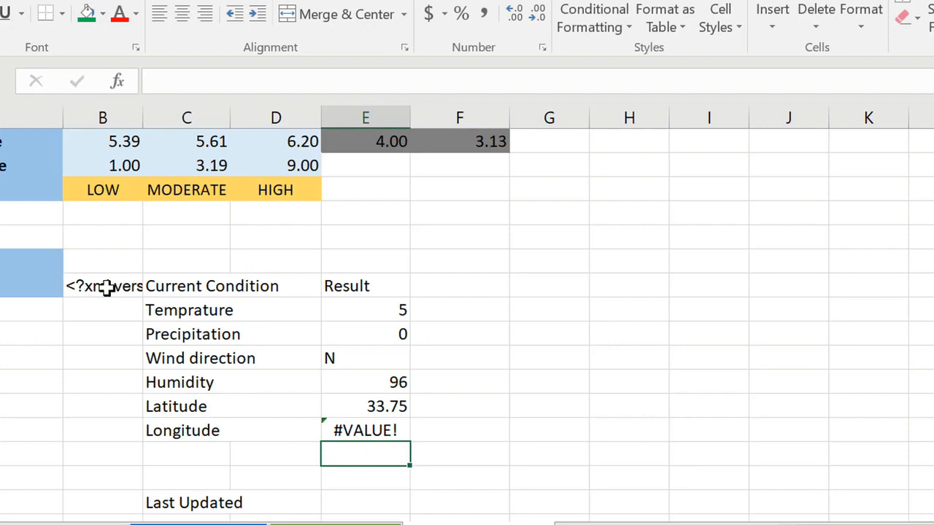
Step: Correct the XPath in the Longitude formula to "//lon" after comparing it with the Latitude formula
left_click(367, 429)
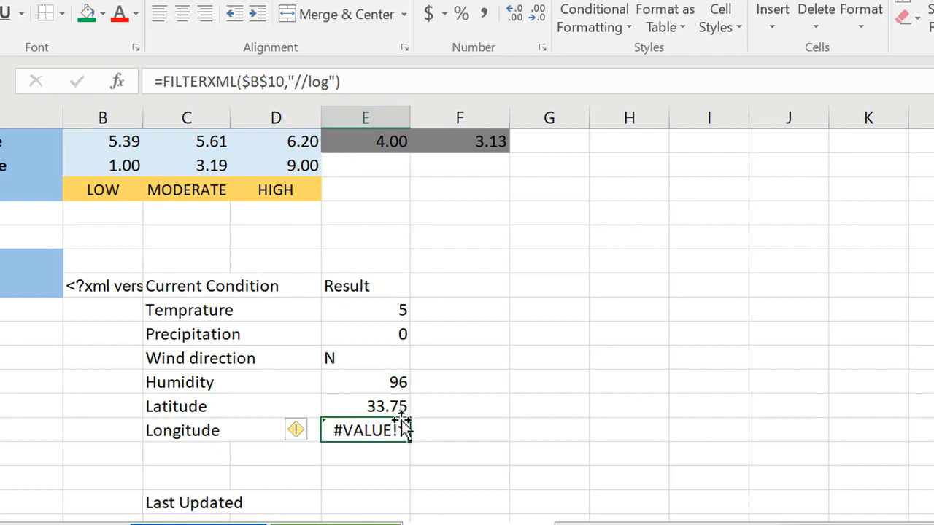
left_click(377, 405)
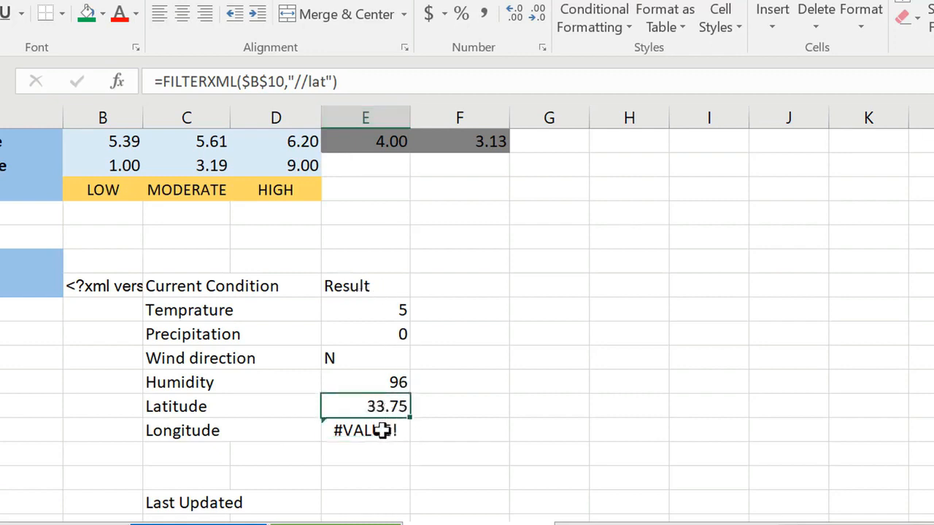
left_click(383, 430)
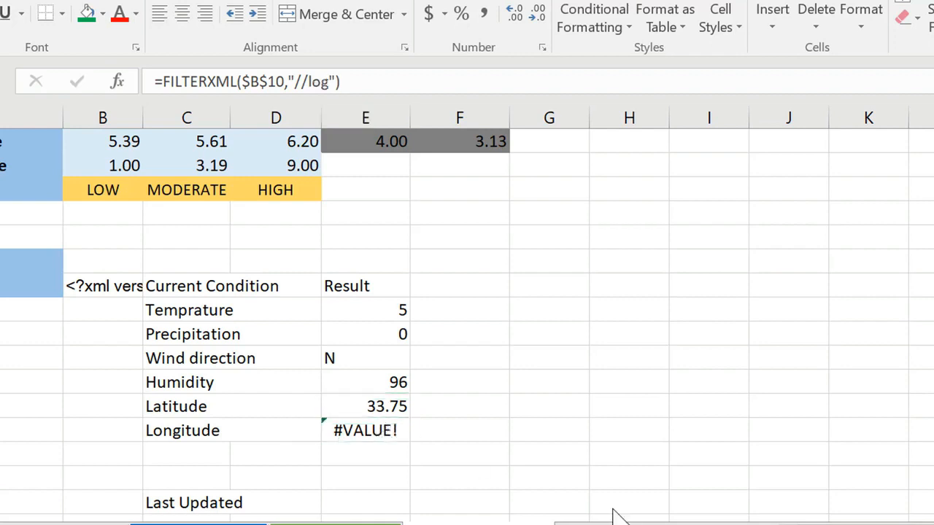
left_click(329, 82)
key("BackSpace")
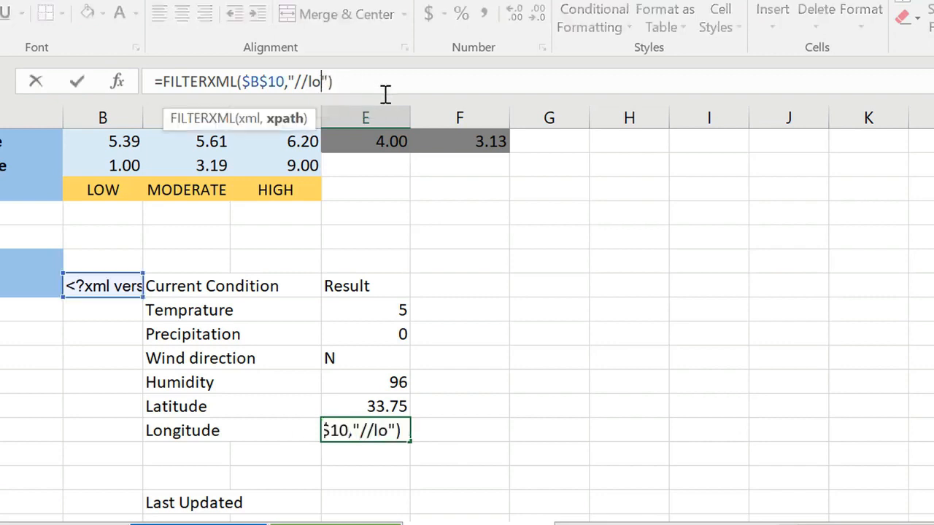
type("n")
key("Return")
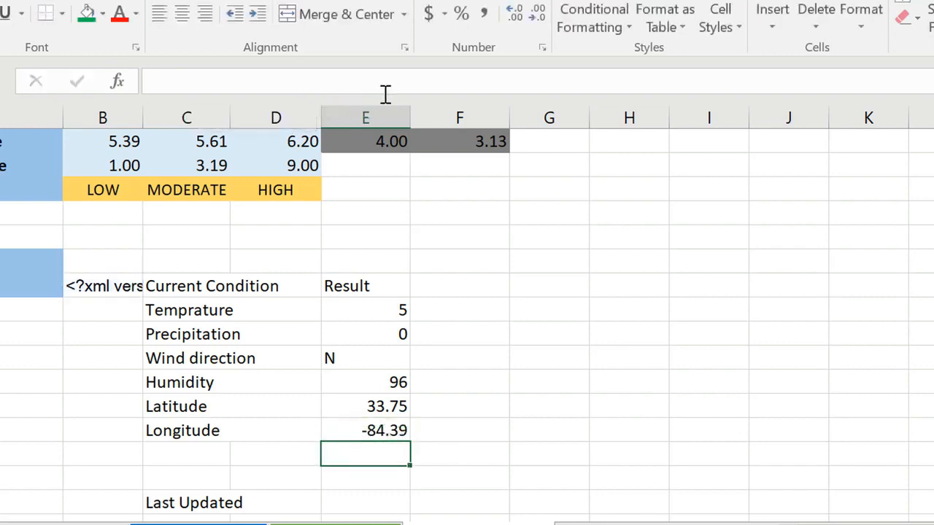
left_click_drag(367, 414, 388, 433)
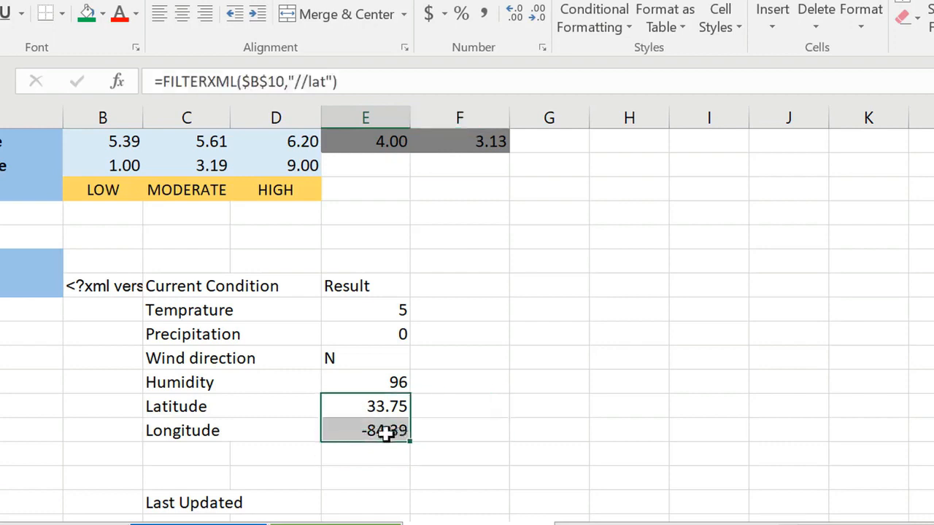
Step: Switch to the weather API documentation in the browser and copy the last_updated field name from the Current object table
left_click(218, 506)
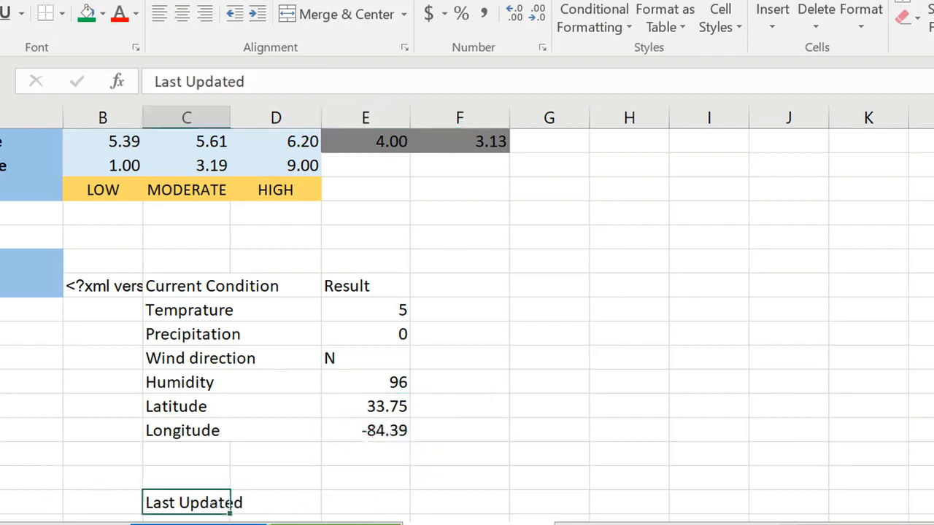
key("alt+Tab")
scroll(620, 266, "up", 10)
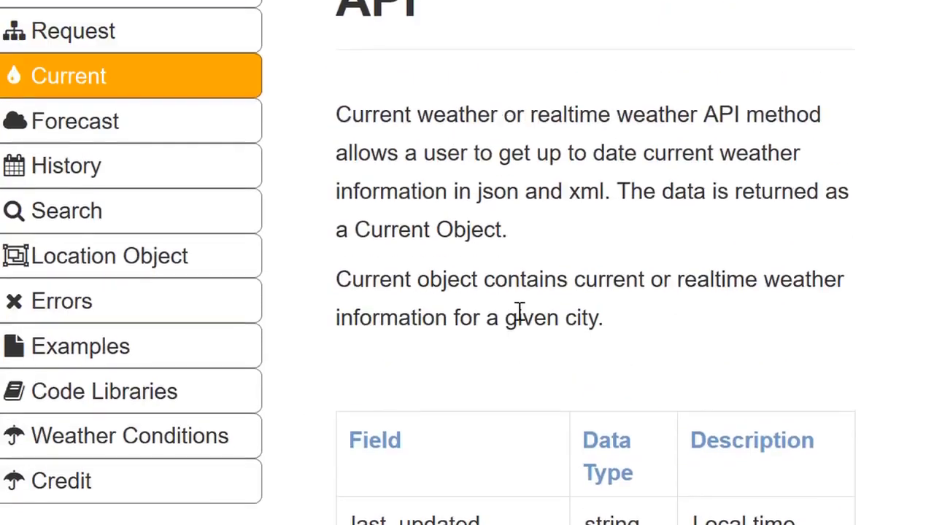
scroll(514, 321, "down", 4)
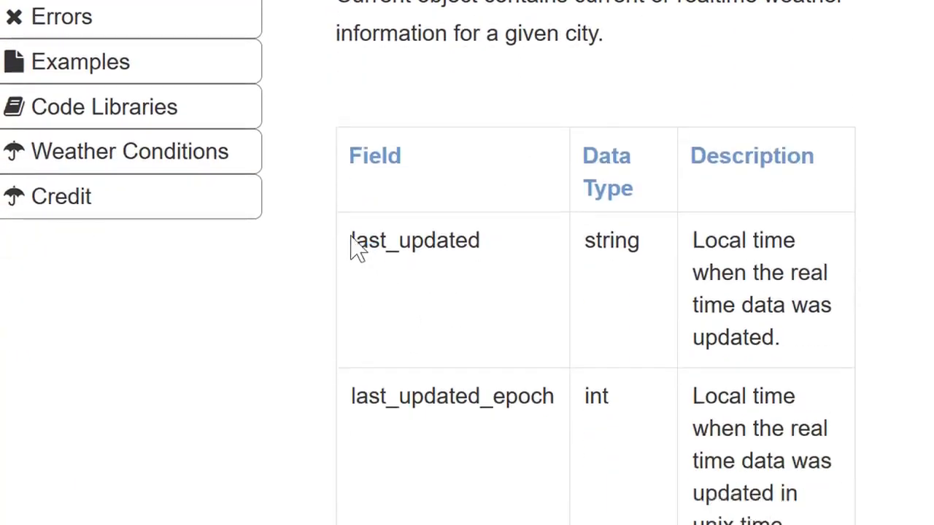
left_click_drag(353, 241, 496, 251)
right_click(432, 241)
left_click(480, 260)
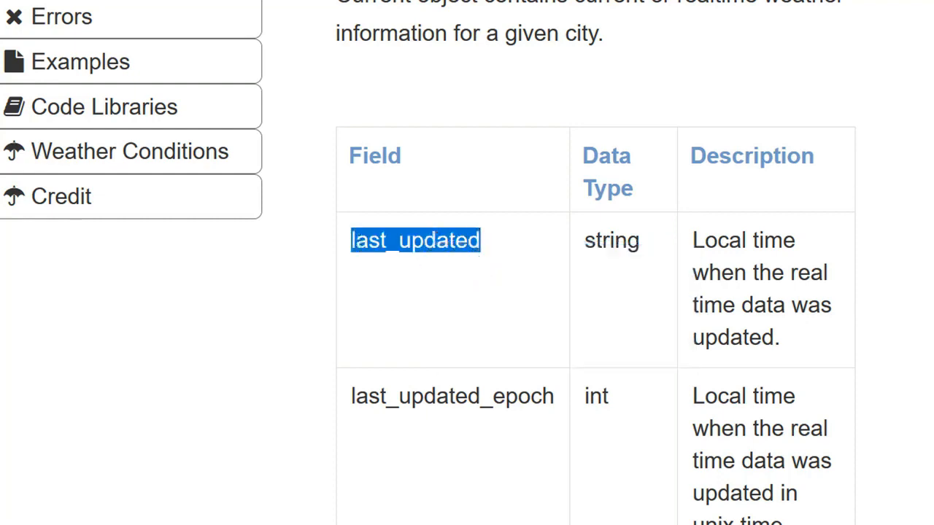
Step: Back in Excel, enter =FILTERXML($B$10,"//last_updated") in column E of the Last Updated row
key("alt+Tab")
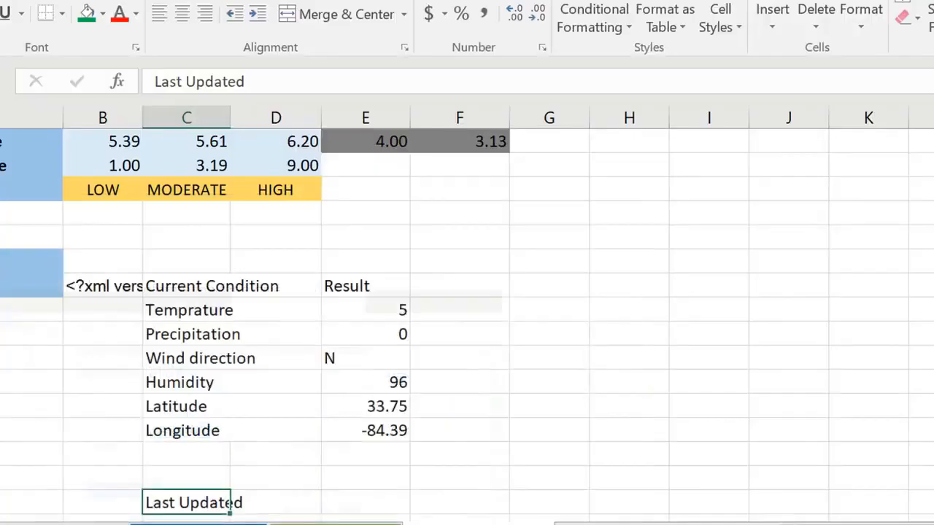
left_click(342, 502)
type("=fi")
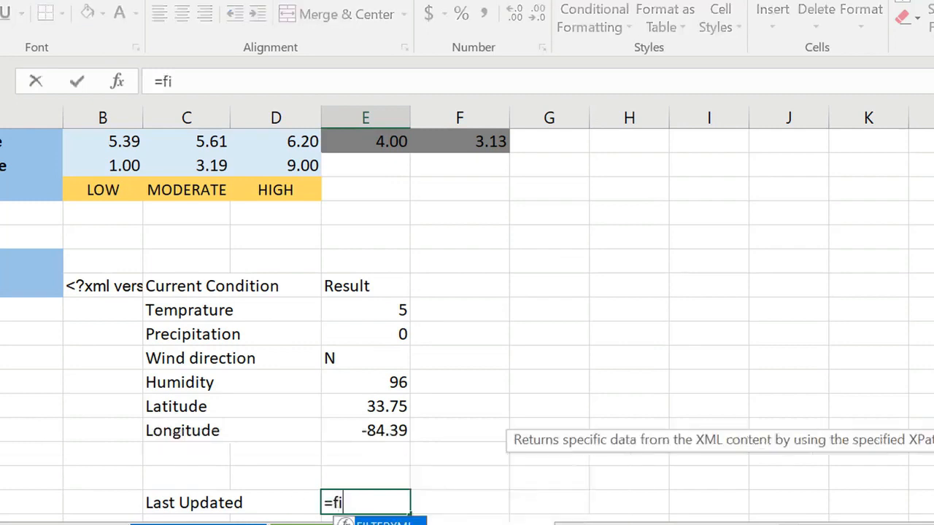
double_click(392, 523)
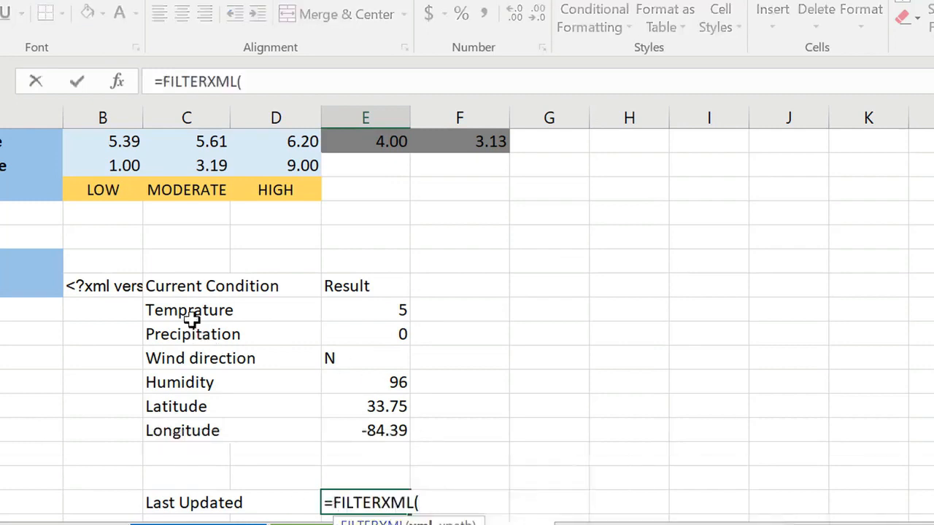
left_click(103, 287)
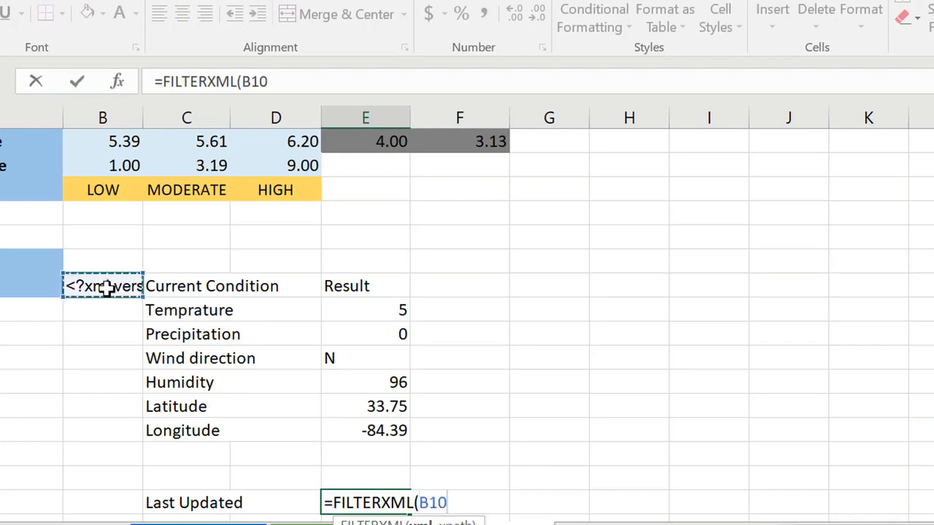
key("F4")
type(",")
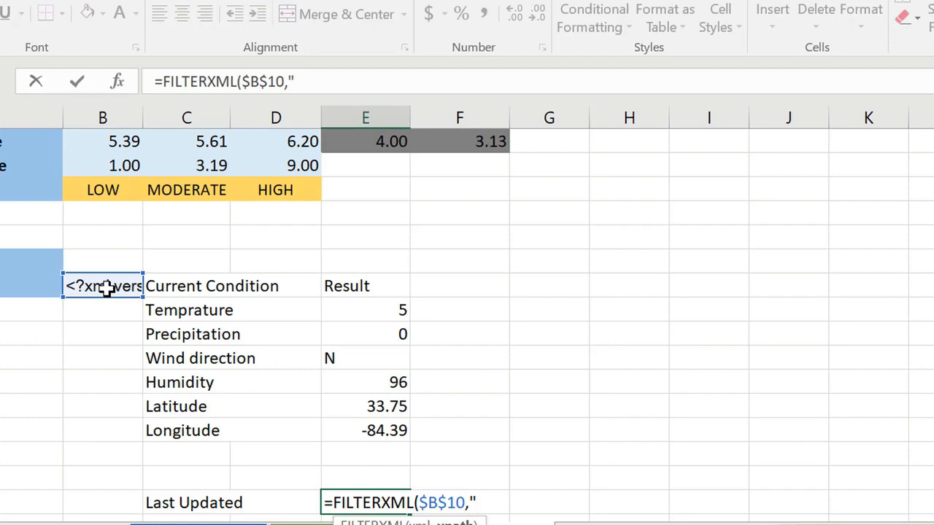
type("\"//last_updated")
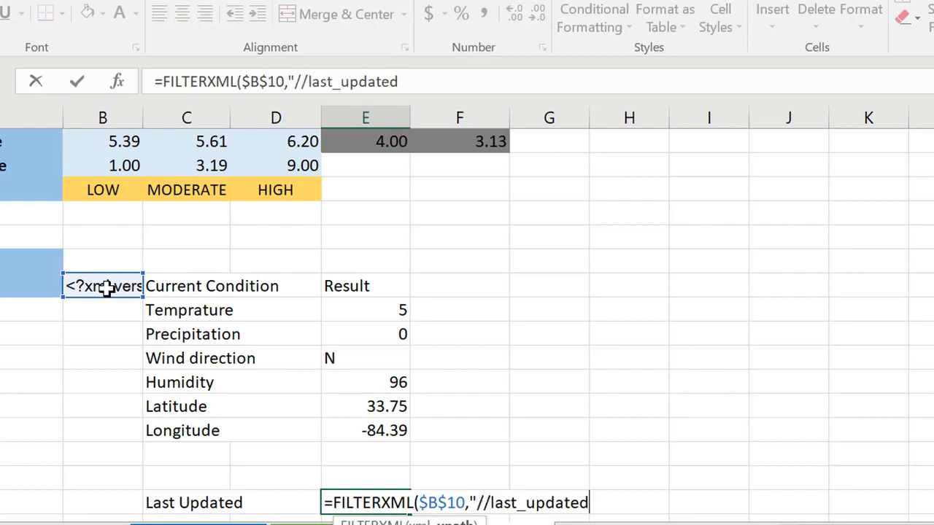
type("\")")
key("Return")
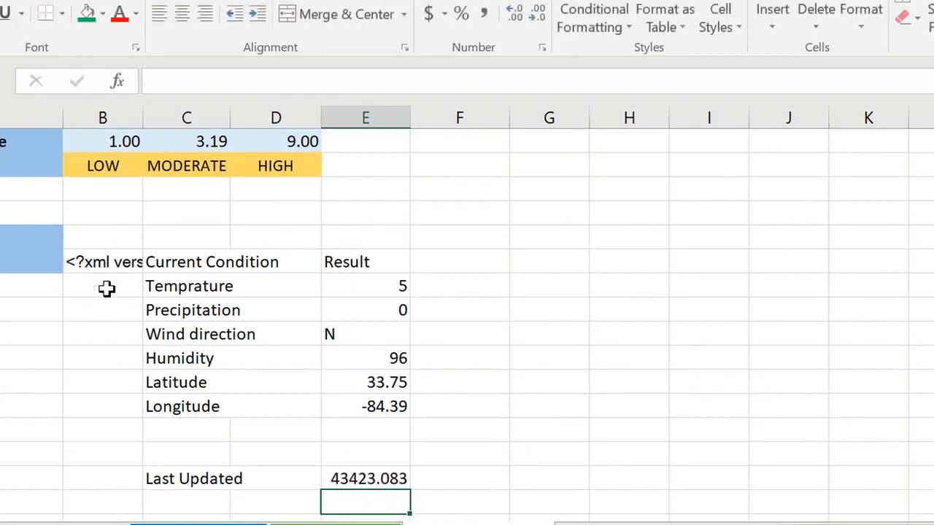
Step: Merge the Last Updated result cell in column E with the empty column D cell beside it, without centering
left_click(354, 478)
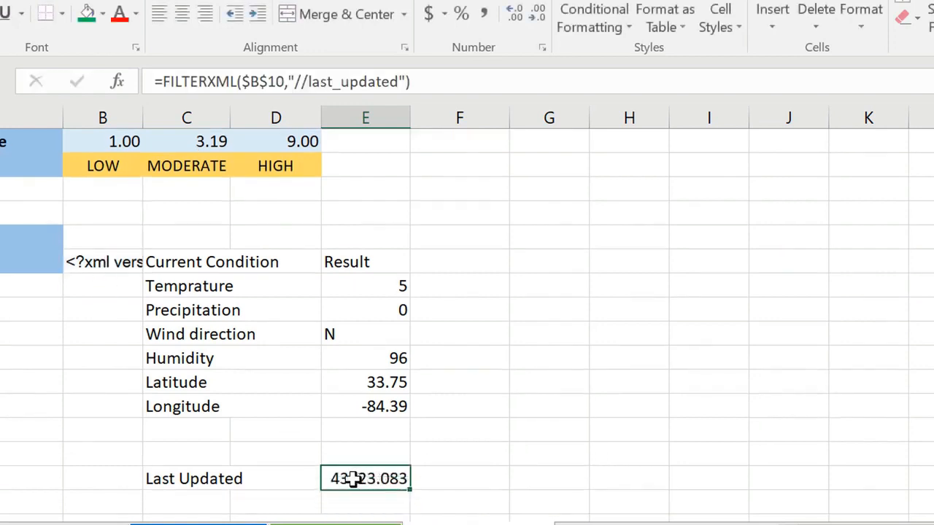
left_click(278, 478)
left_click_drag(278, 477, 353, 478)
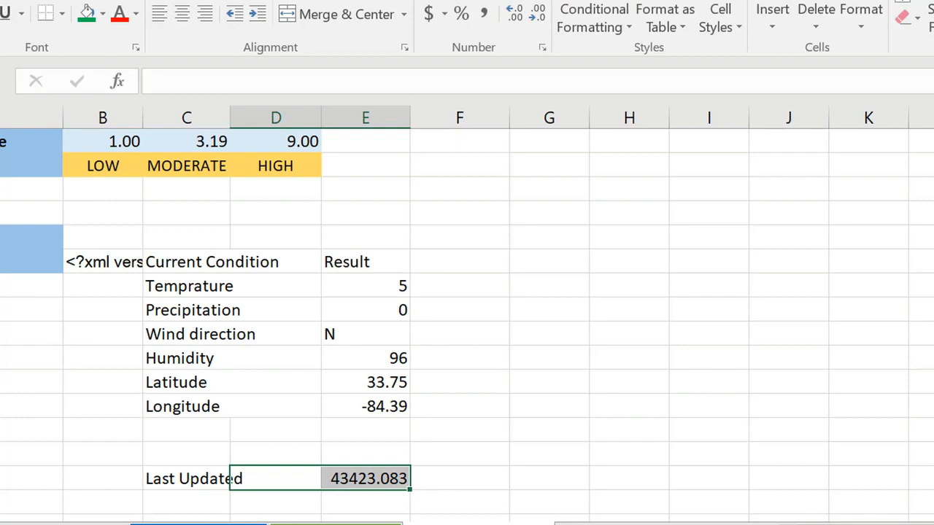
right_click(348, 483)
left_click(347, 478)
right_click(347, 481)
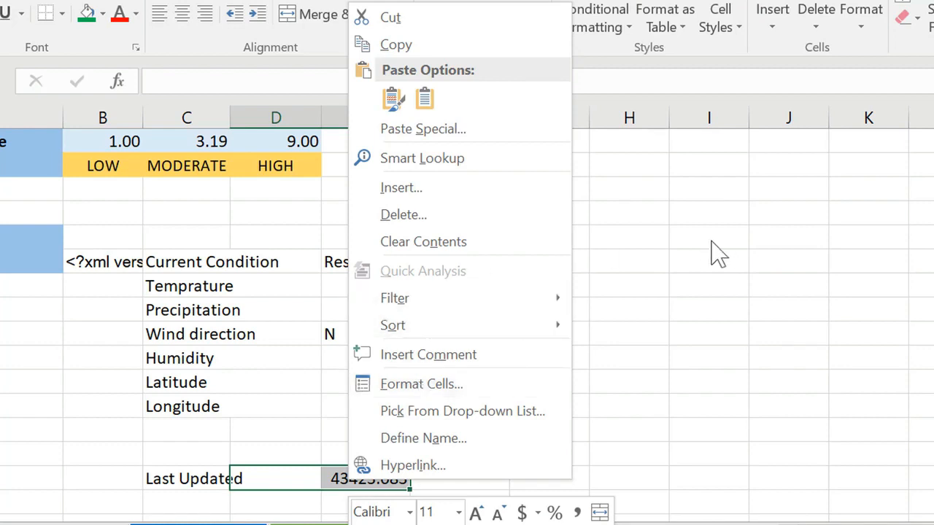
left_click(679, 218)
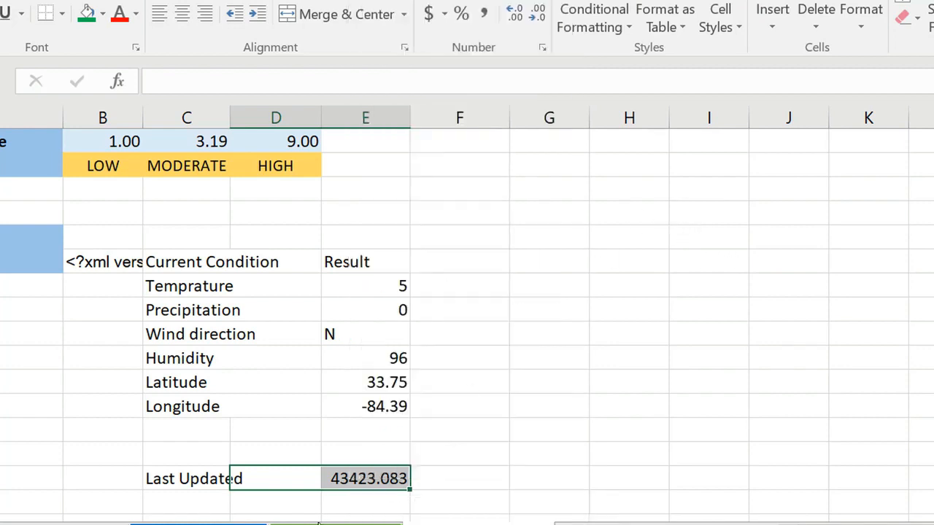
left_click(403, 14)
left_click(319, 69)
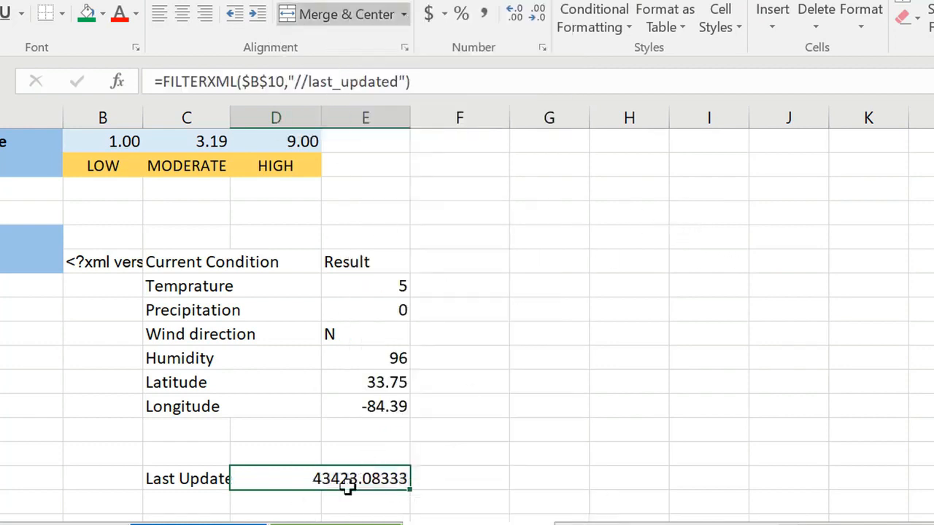
Step: Format the merged Last Updated value as a date of type 3/14/12 1:30 PM
right_click(344, 482)
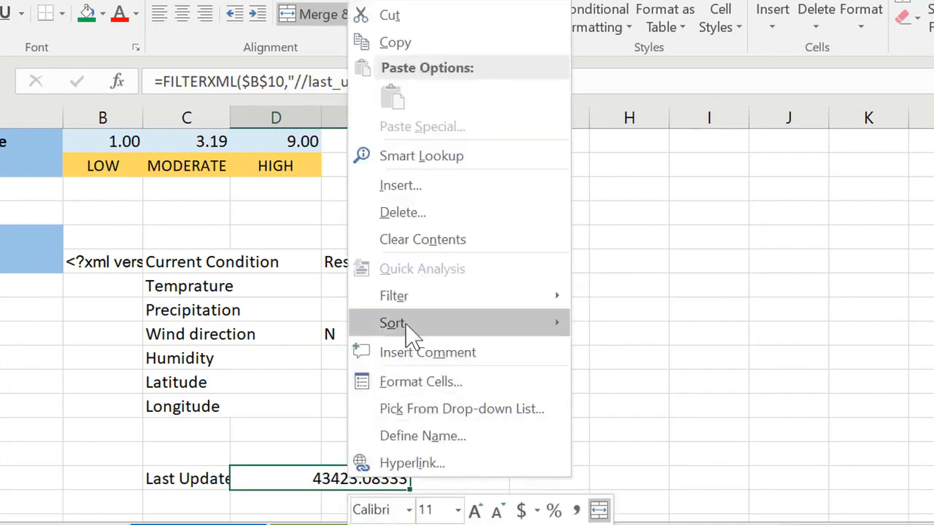
left_click(413, 382)
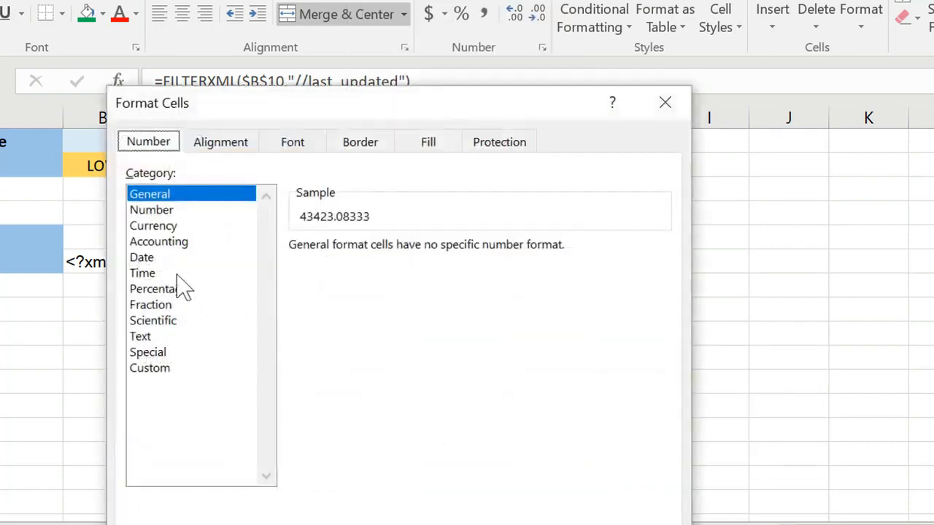
left_click(146, 259)
left_click_drag(670, 300, 664, 325)
left_click(356, 313)
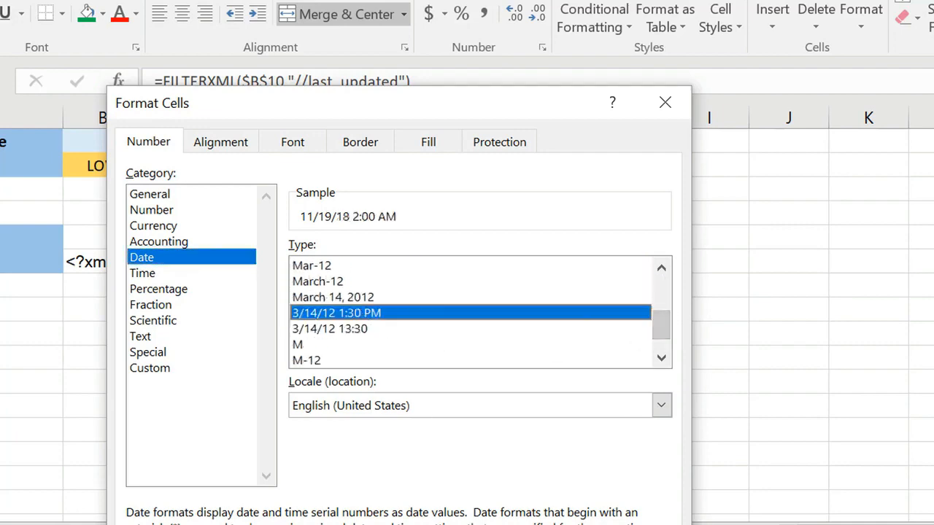
left_click(555, 524)
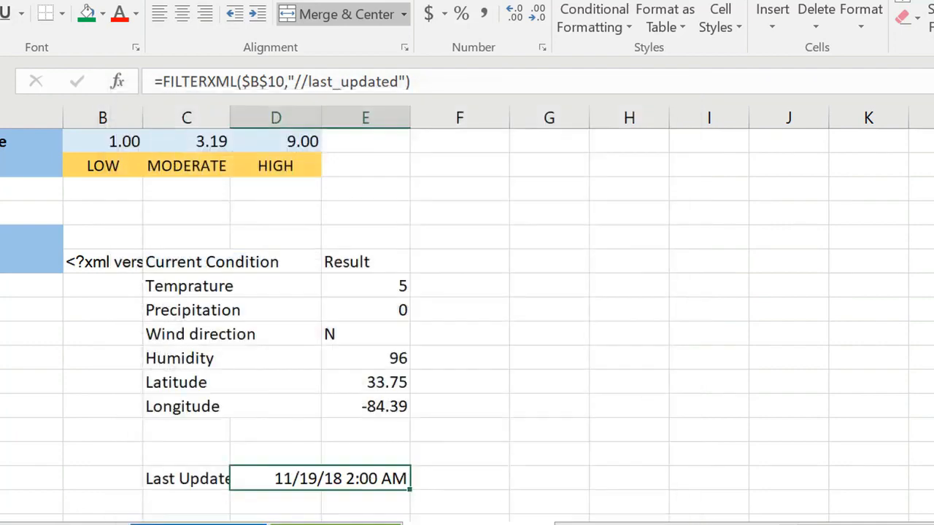
Step: Reduce the font size of the Last Updated label in C19 to 9
left_click(215, 482)
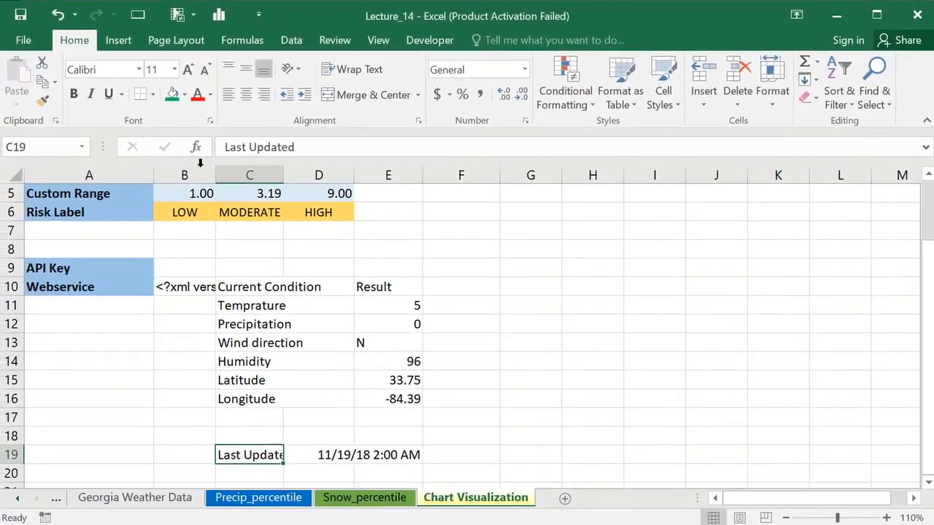
left_click(205, 69)
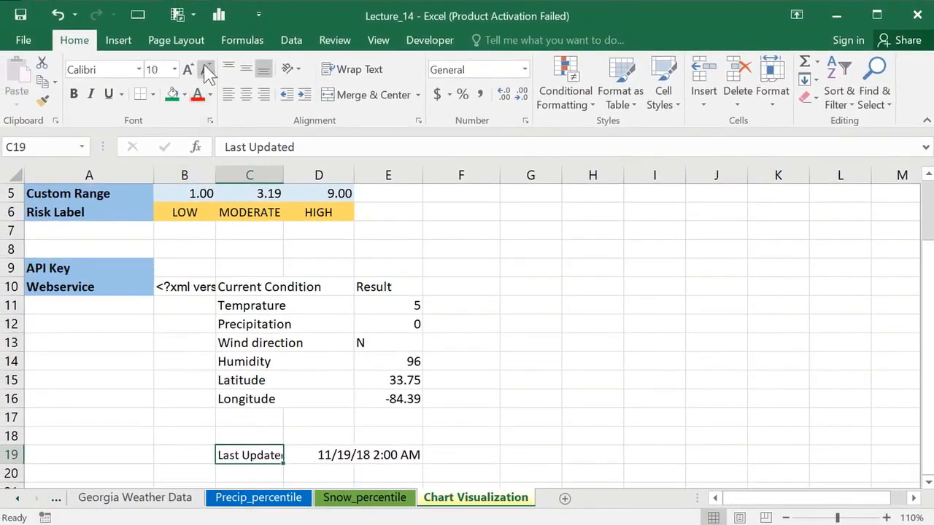
left_click(206, 70)
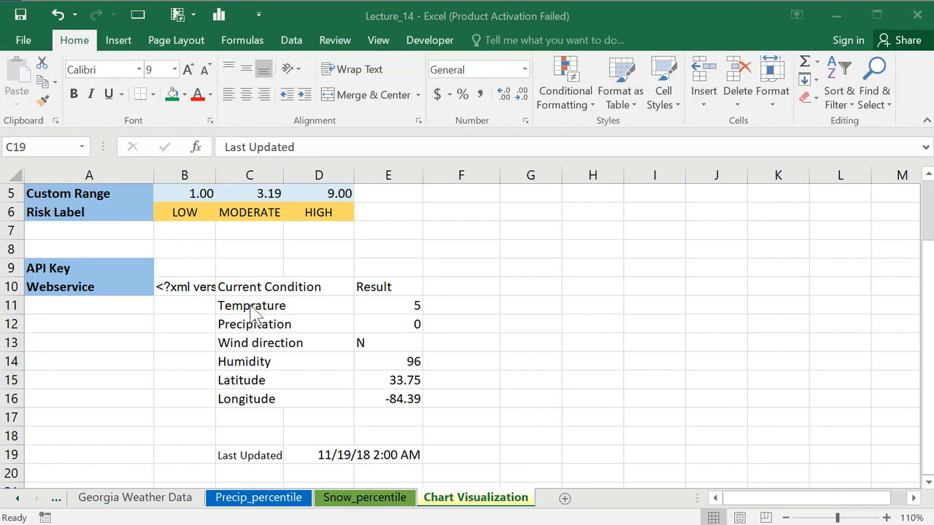
Step: Review the current condition results in C11:E19 and inspect the WEBSERVICE formula in B10
left_click_drag(246, 307, 390, 448)
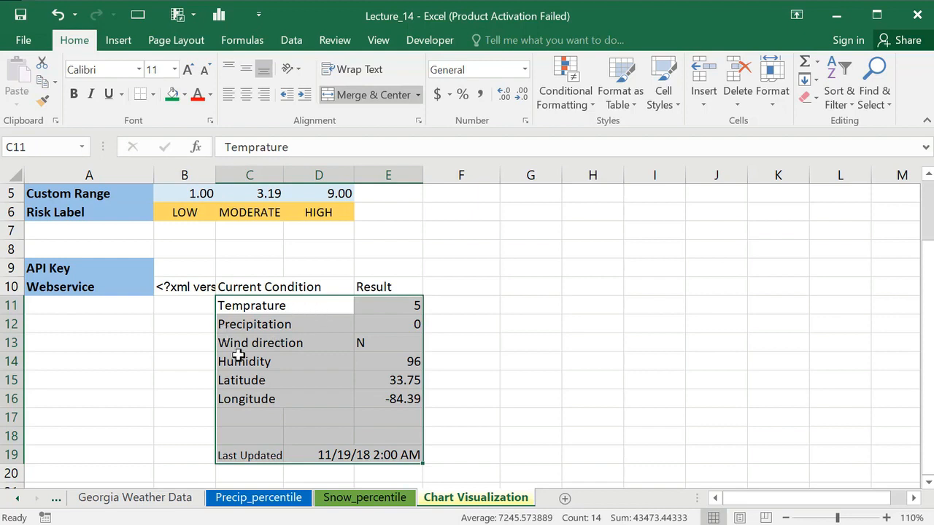
left_click(197, 290)
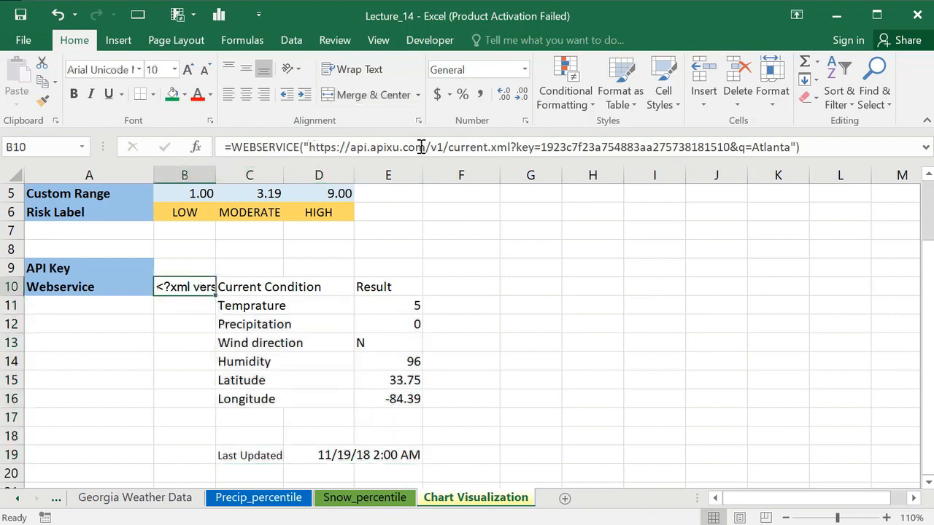
Step: Center the current condition results in E11:E16 horizontally in their cells
left_click(286, 354)
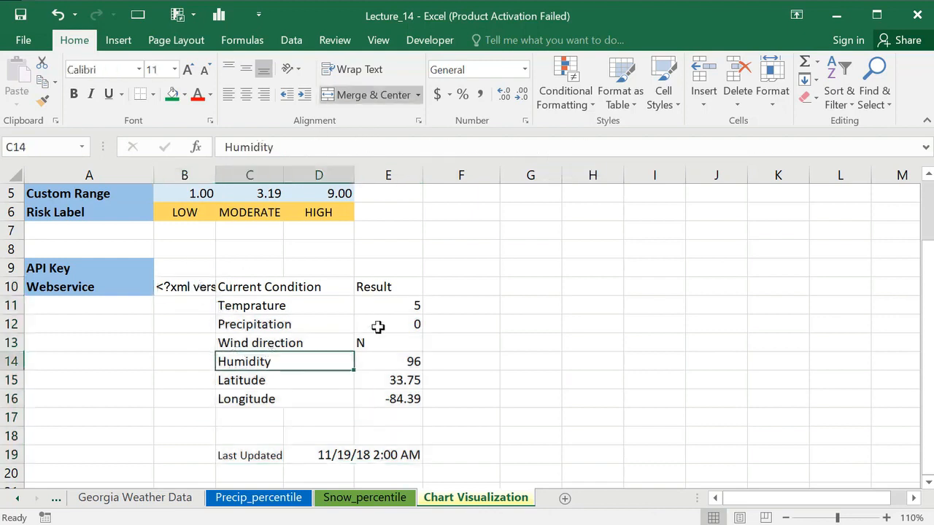
left_click_drag(380, 305, 383, 396)
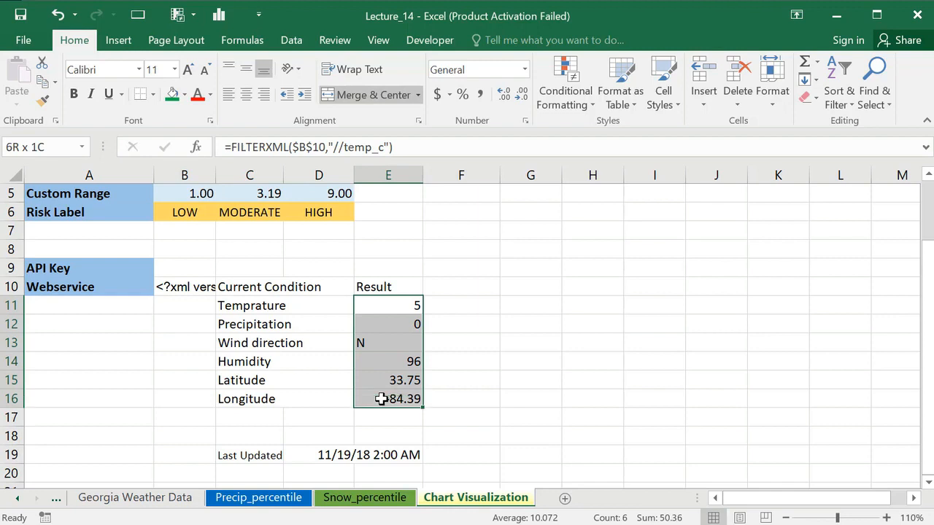
left_click(246, 94)
left_click(533, 360)
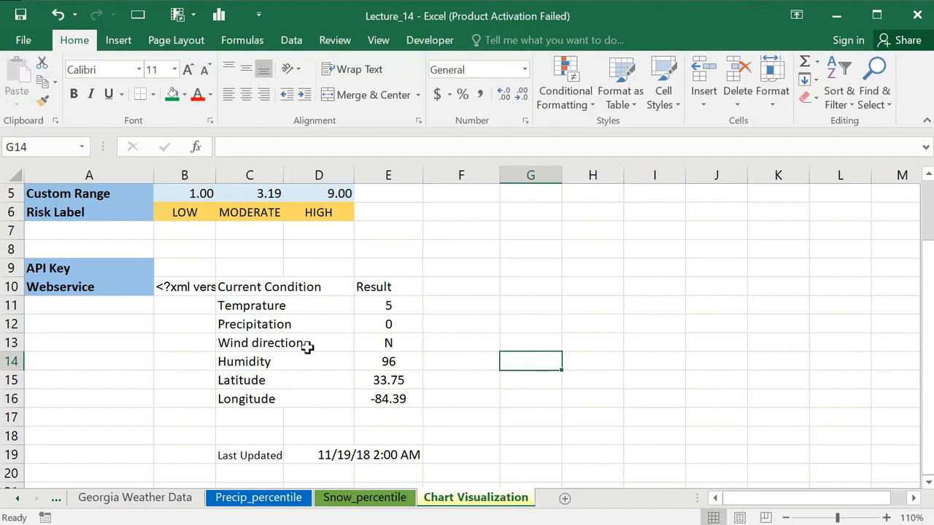
left_click(166, 286)
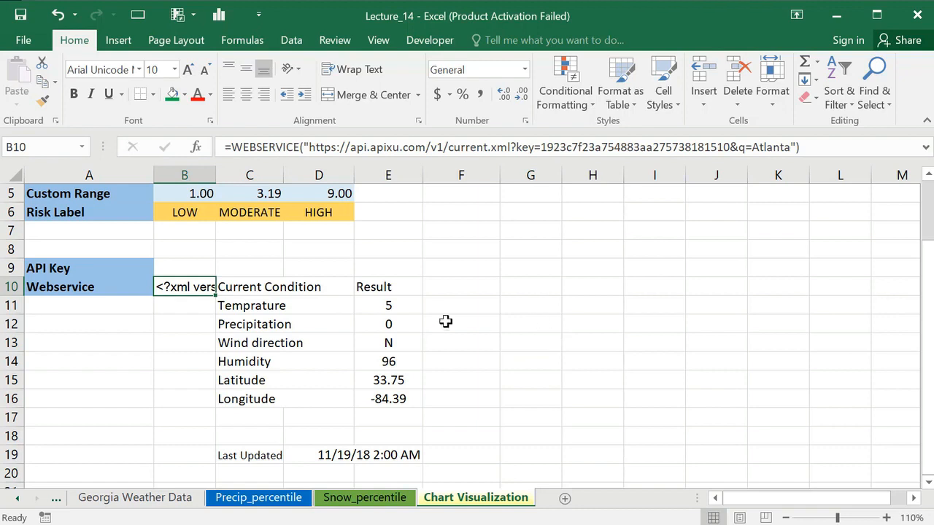
Step: Examine the Wcategory, Wtype and Wlable columns on the Georgia Weather Data sheet, including the Wcategory filter values, and return to Chart Visualization
key("alt+Tab")
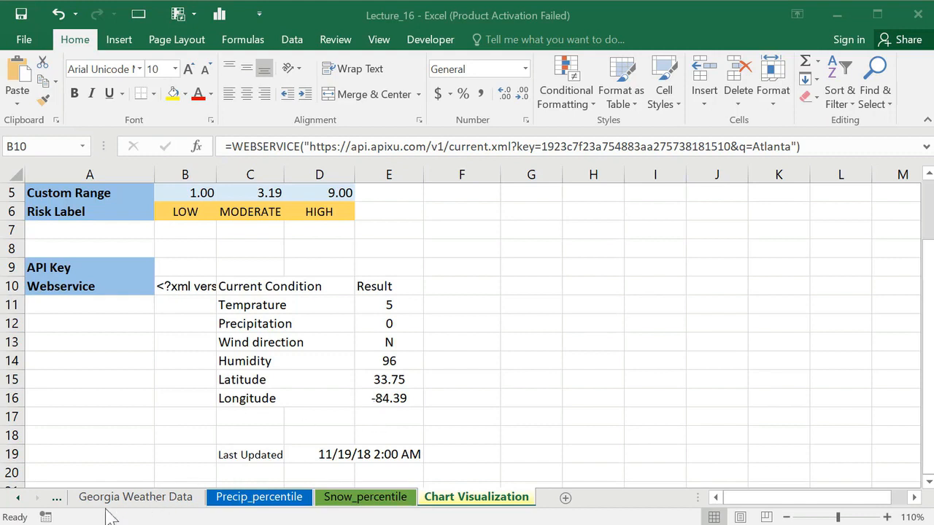
left_click(20, 497)
left_click(20, 498)
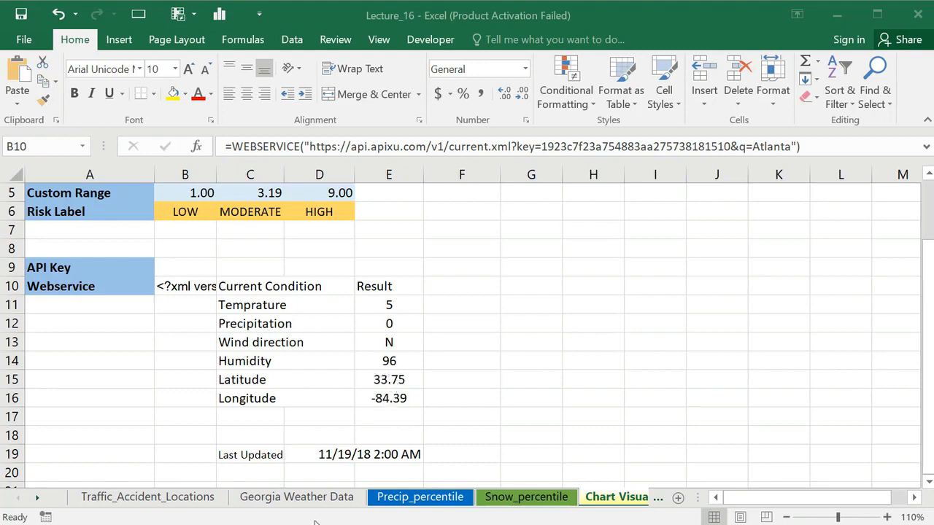
left_click(295, 497)
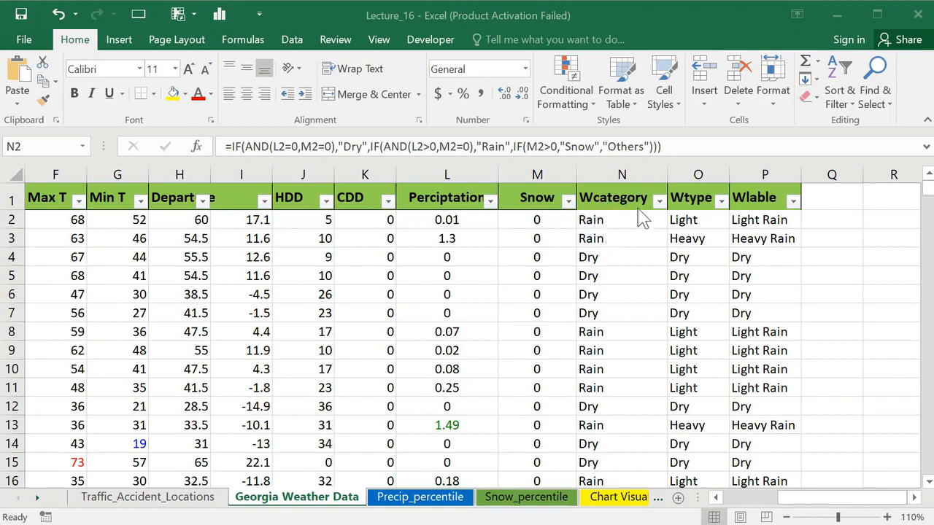
left_click(659, 201)
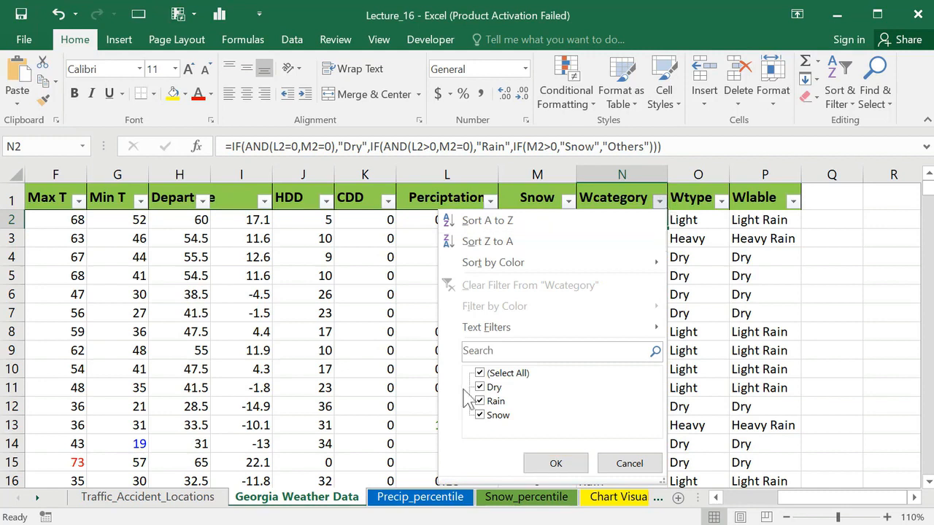
left_click(557, 462)
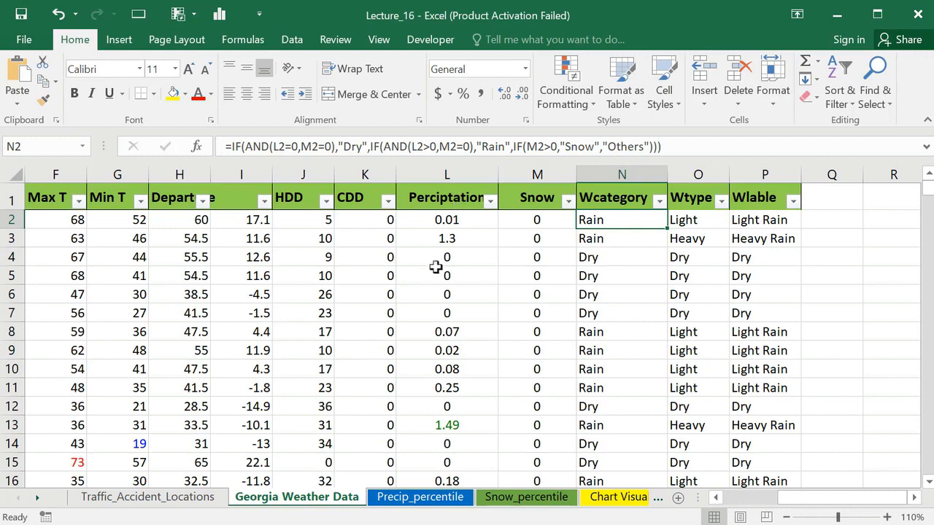
left_click(770, 172)
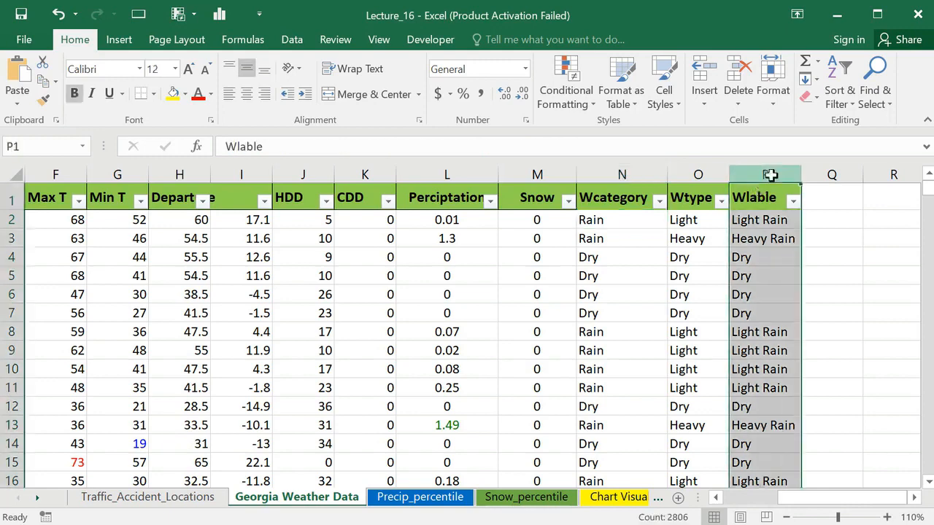
left_click(766, 203)
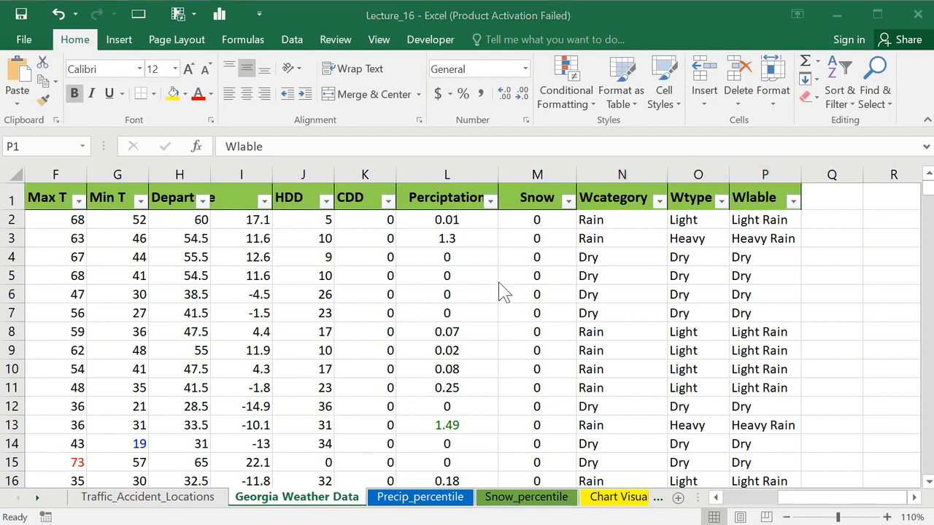
left_click(613, 499)
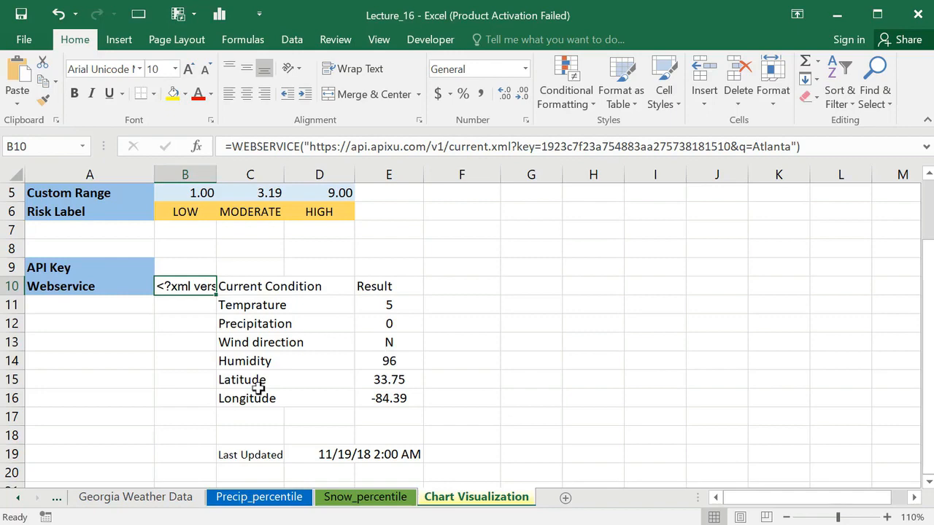
left_click(162, 502)
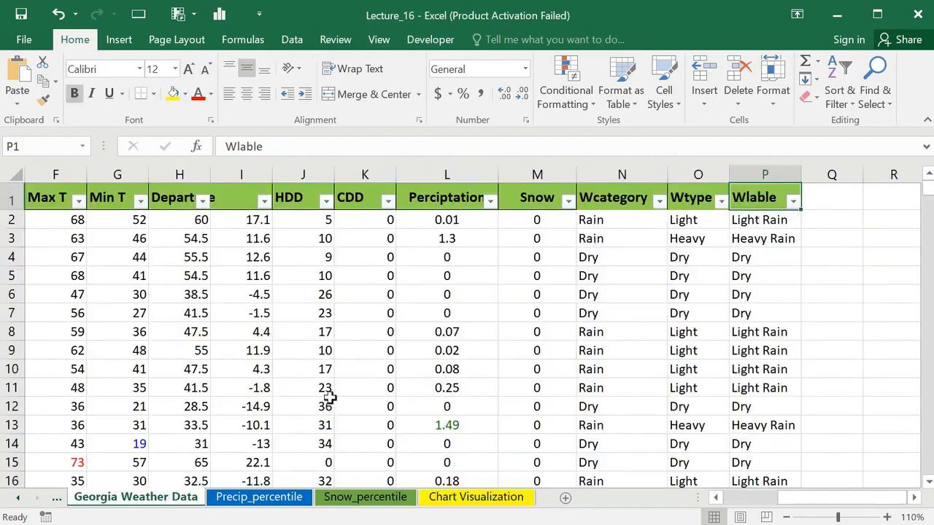
left_click(460, 502)
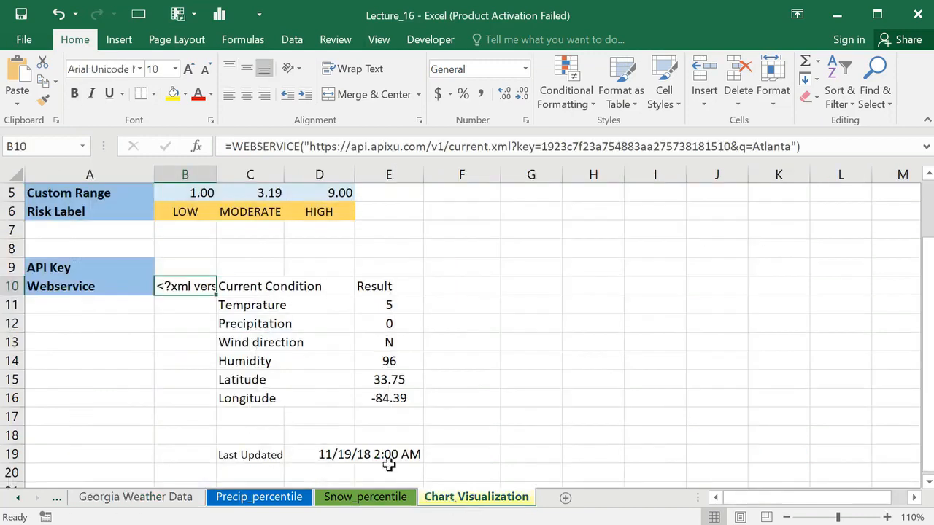
Step: Add the labels Wcategory in C17 and Wtype in C18 below Longitude
left_click(250, 413)
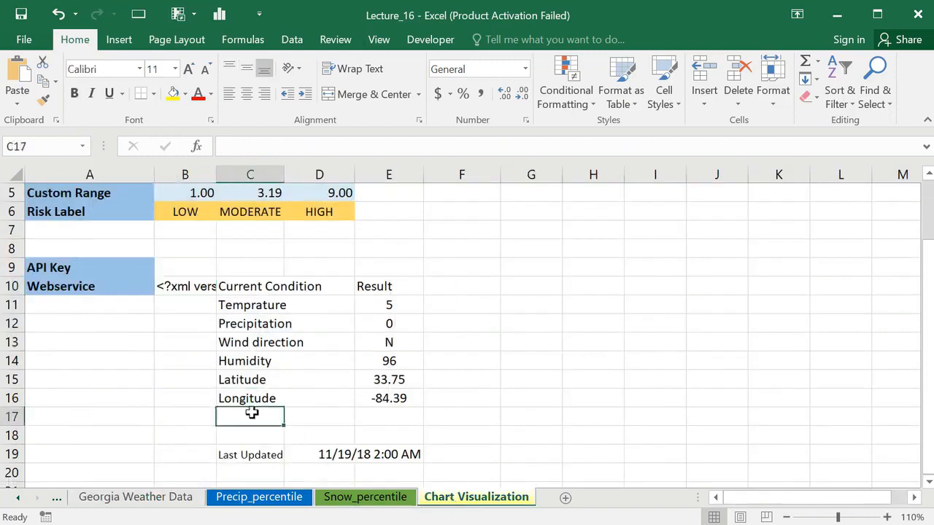
type("W")
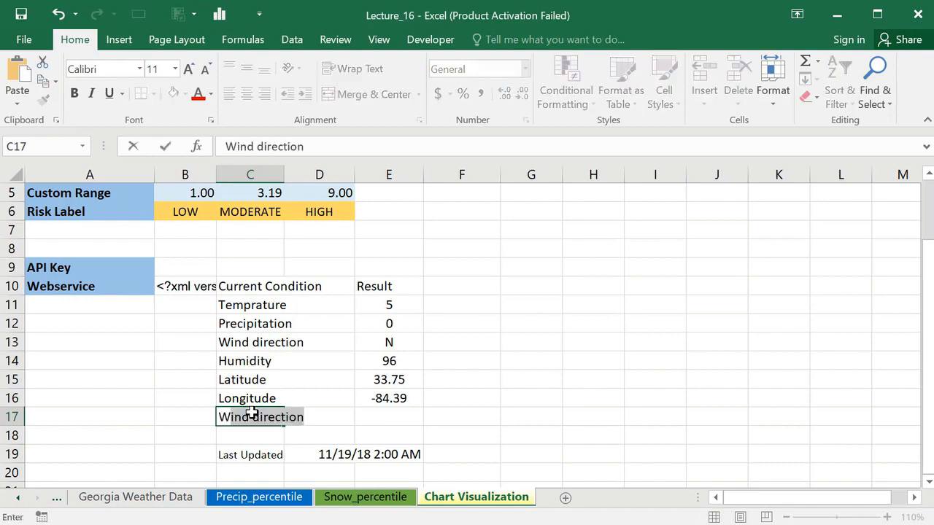
type("categ")
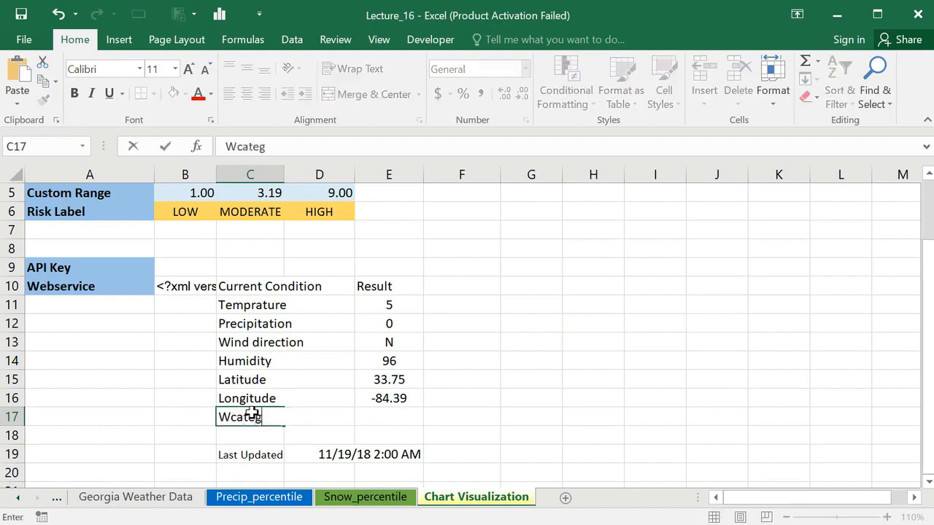
type("ory")
key("Return")
type("W")
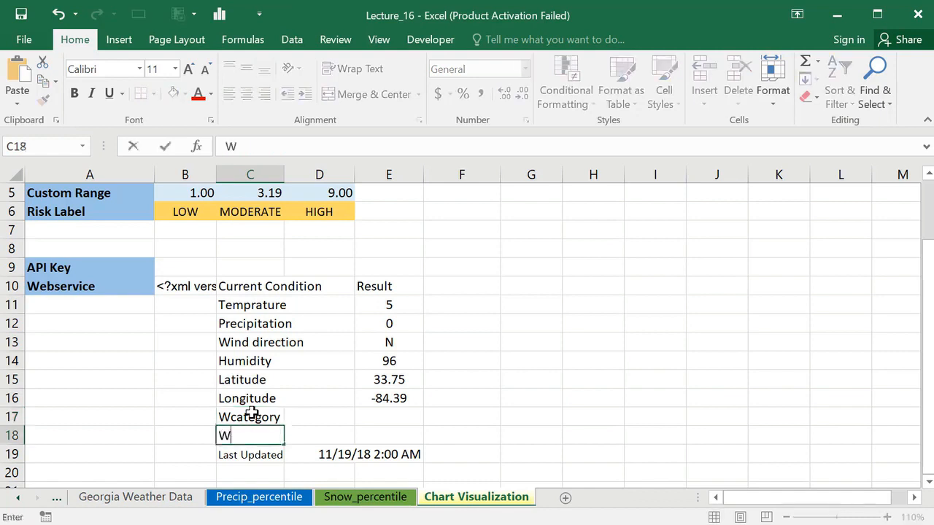
type("type")
left_click(558, 449)
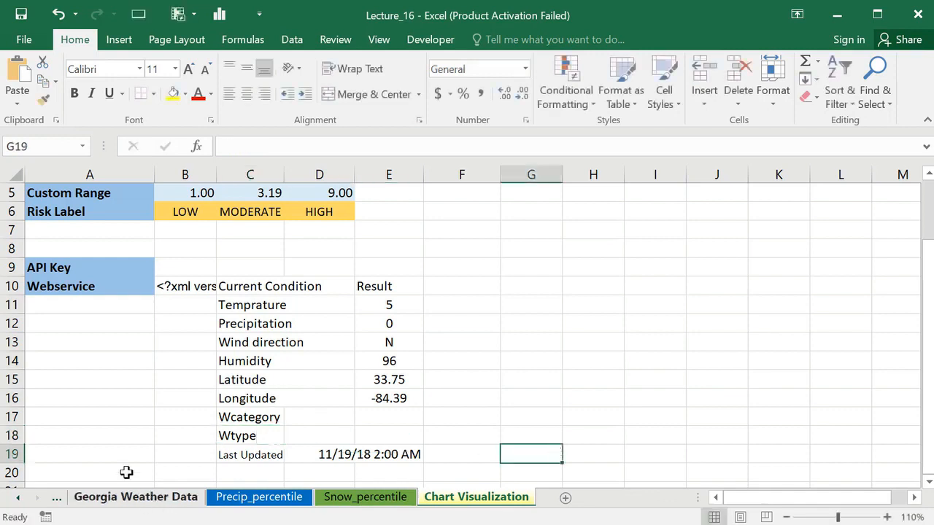
Step: Insert a row above Last Updated and label its column C cell Wlabel
left_click(12, 454)
right_click(11, 454)
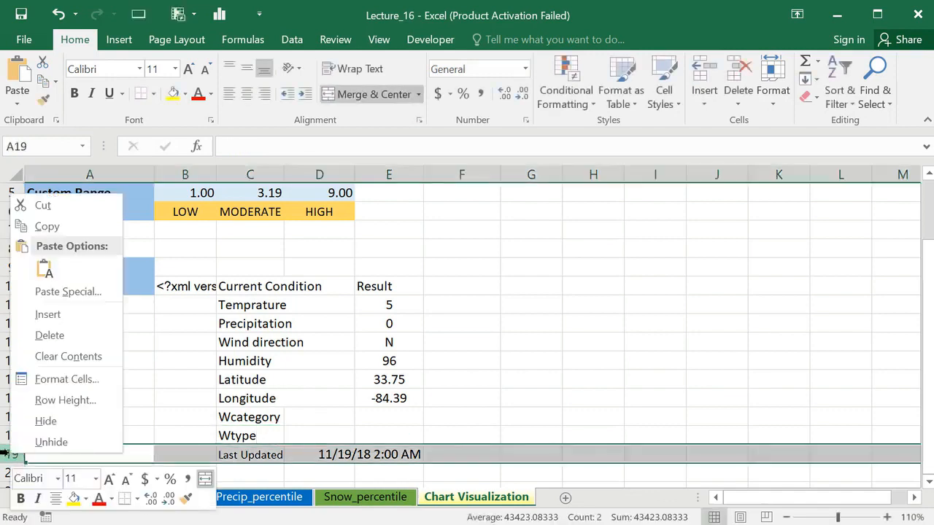
left_click(70, 316)
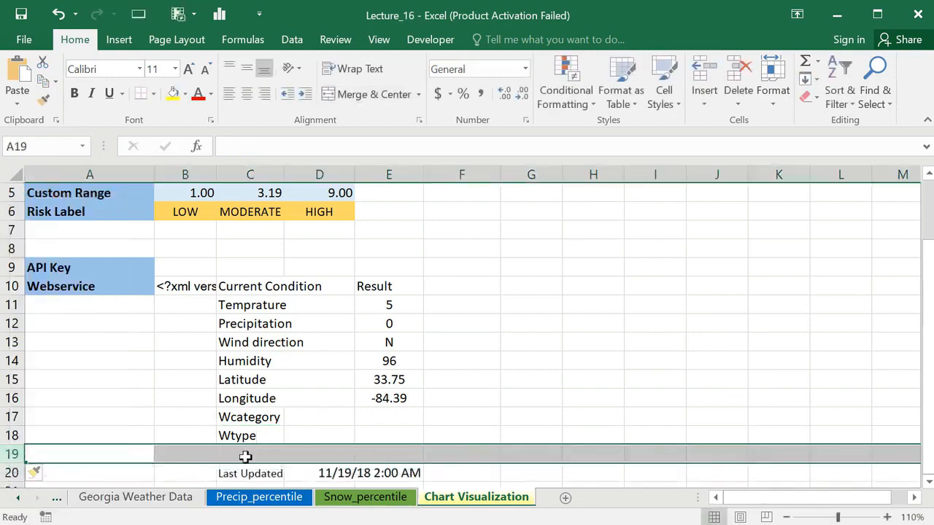
left_click(245, 453)
type("W")
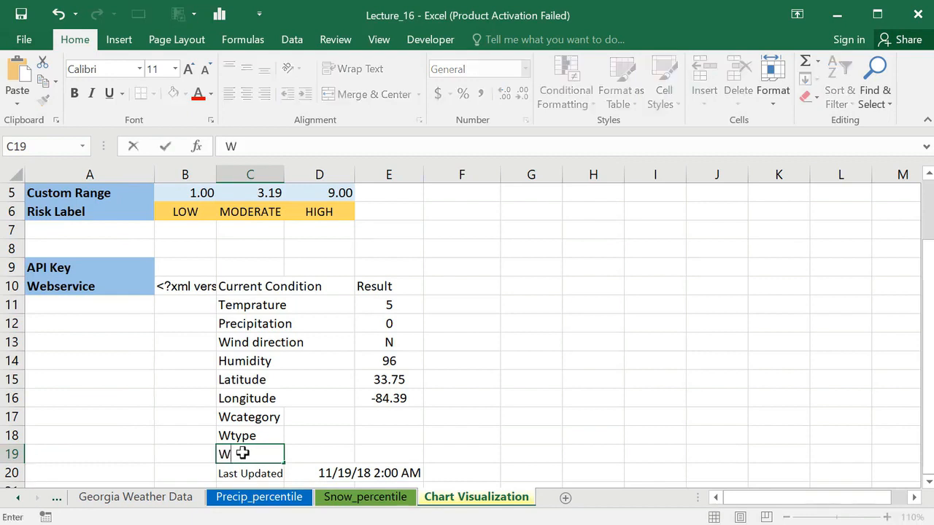
type("label")
Step: Begin the Wcategory formula in E17 with an IF that returns "Dry" when the precipitation in E12 equals 0
left_click(367, 413)
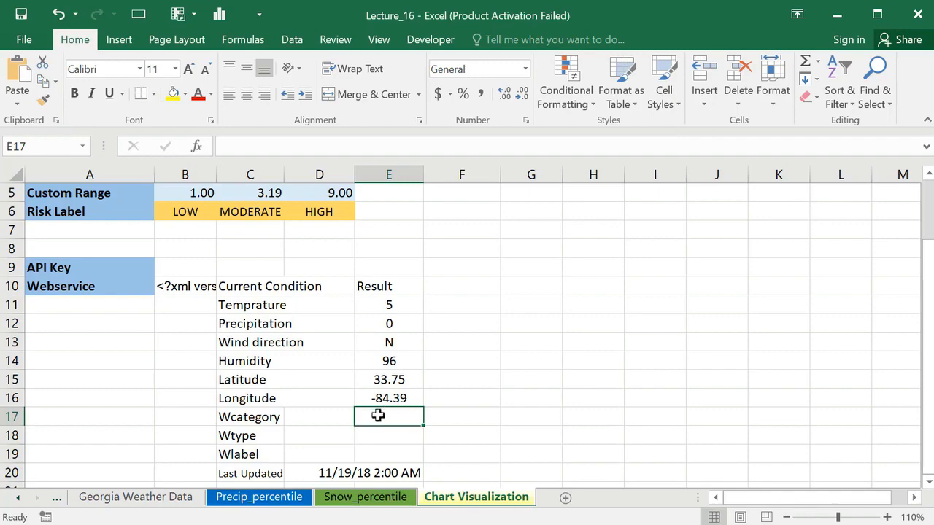
type("=")
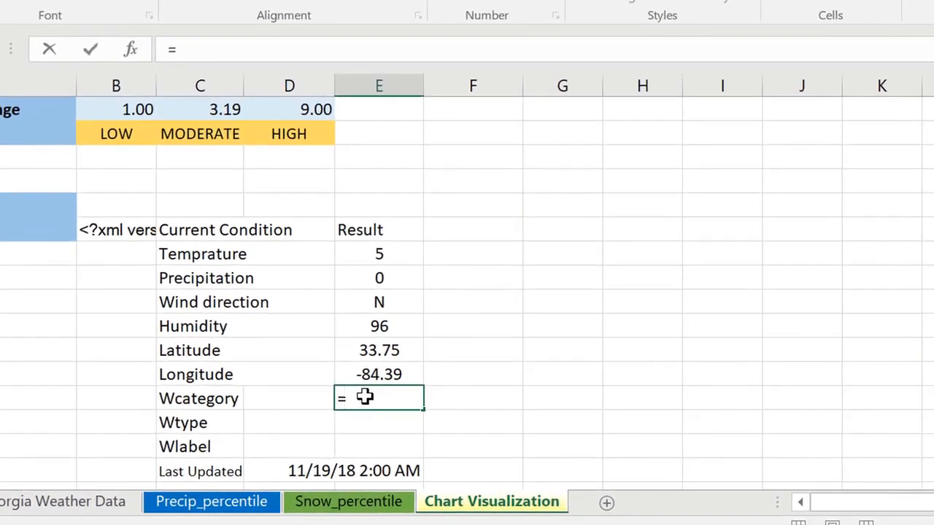
type("IF")
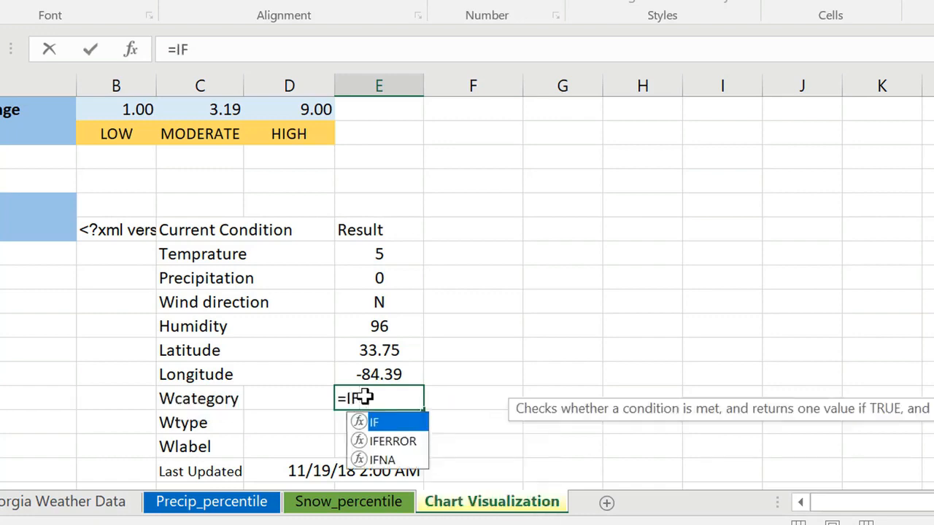
type("(")
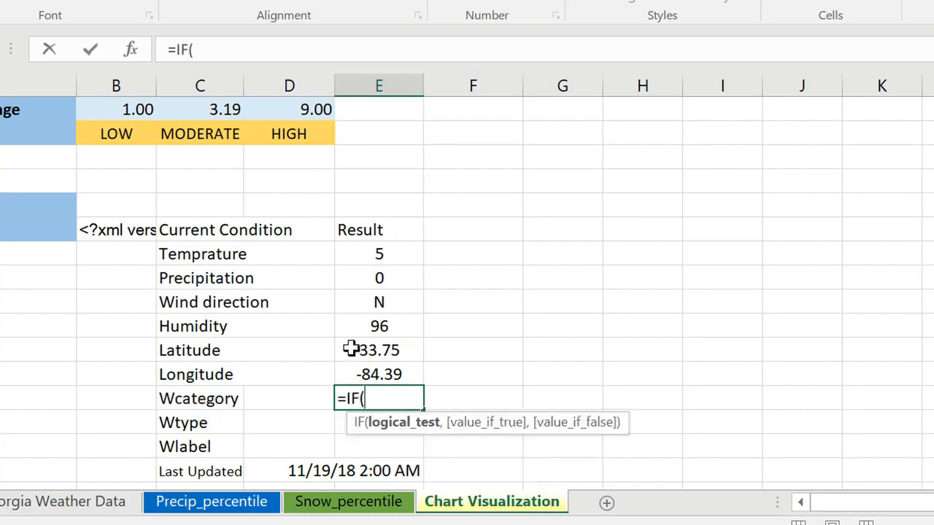
left_click(367, 275)
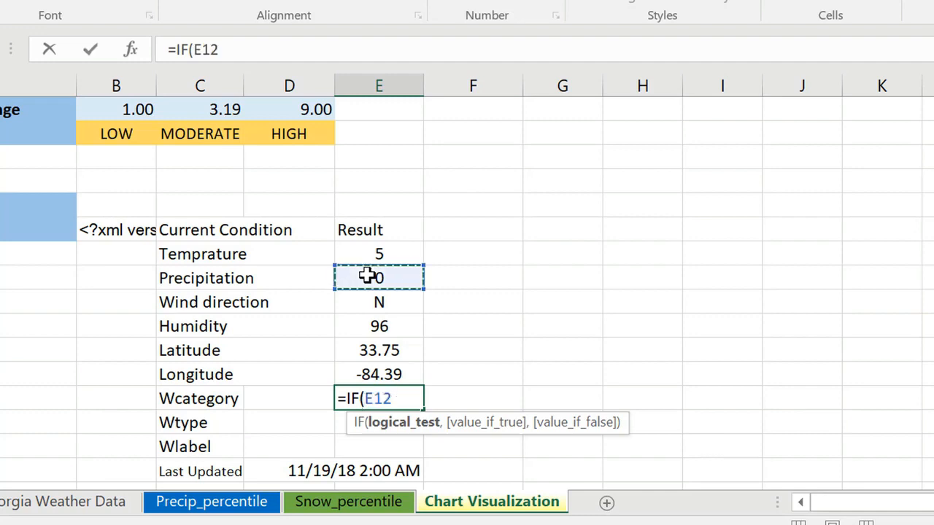
type("=")
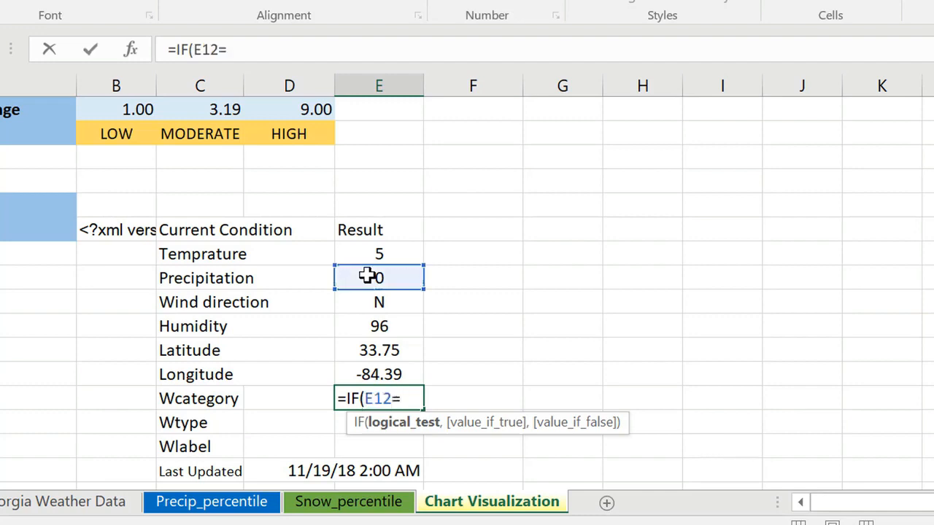
type("0,")
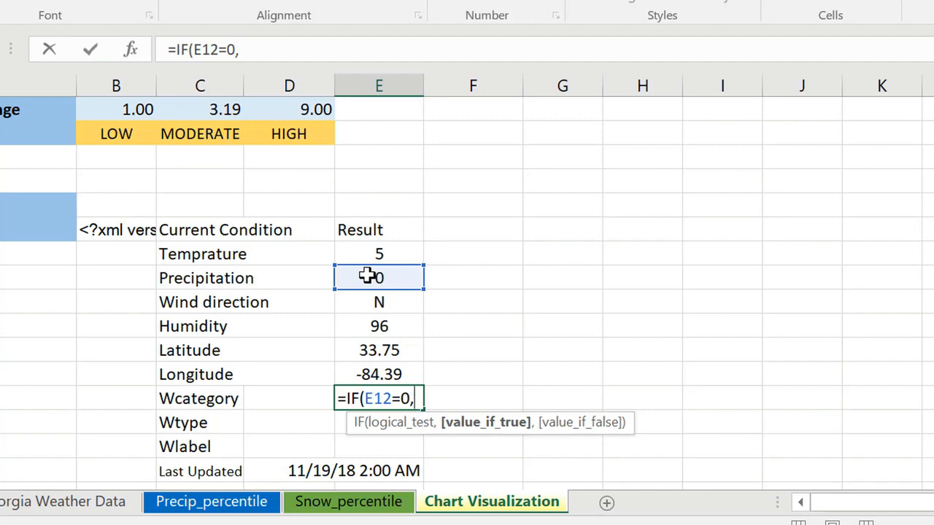
type("\"Dry")
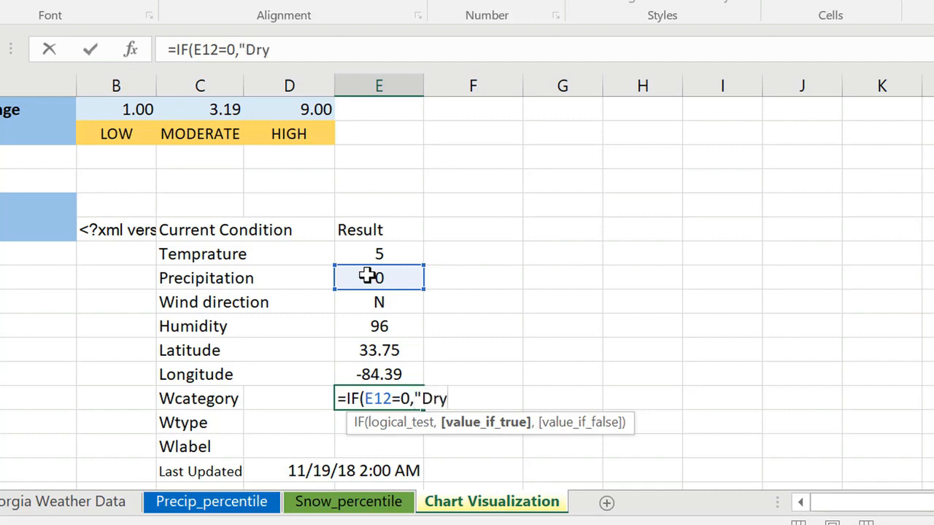
type("\",")
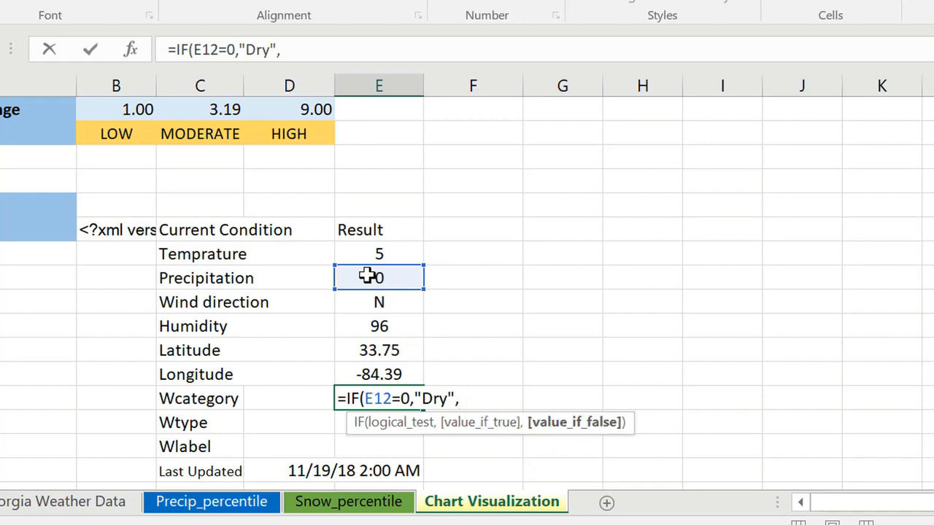
Step: Add a nested IF with AND to the E17 formula that returns "Rain" when E12>0 and E11>=0
type("I")
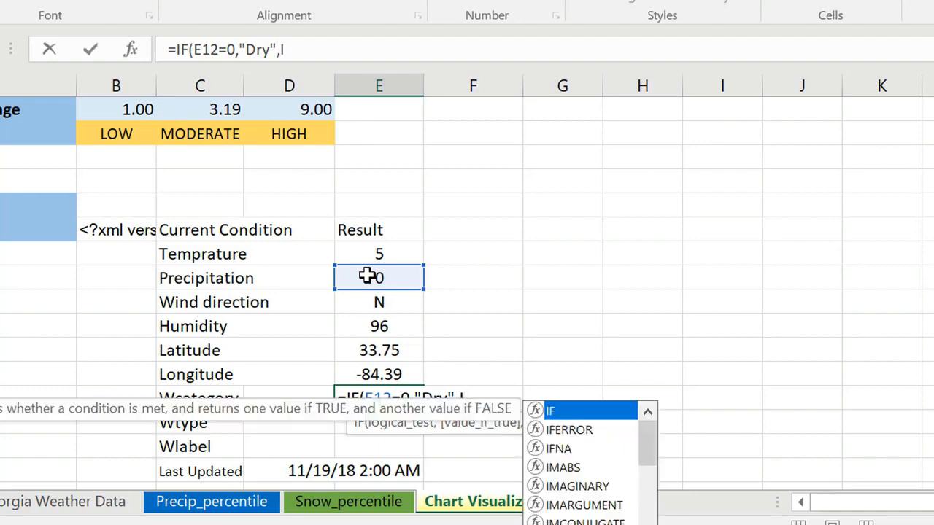
type("F")
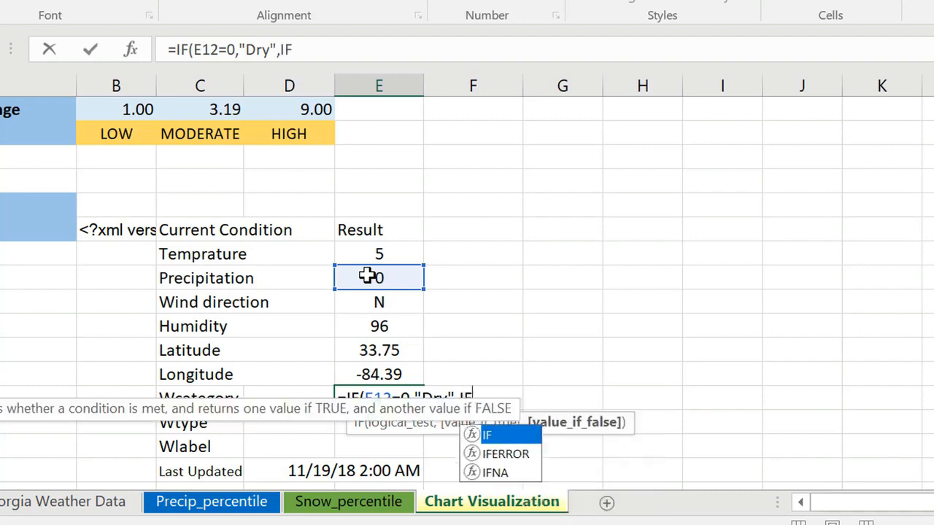
type("(And")
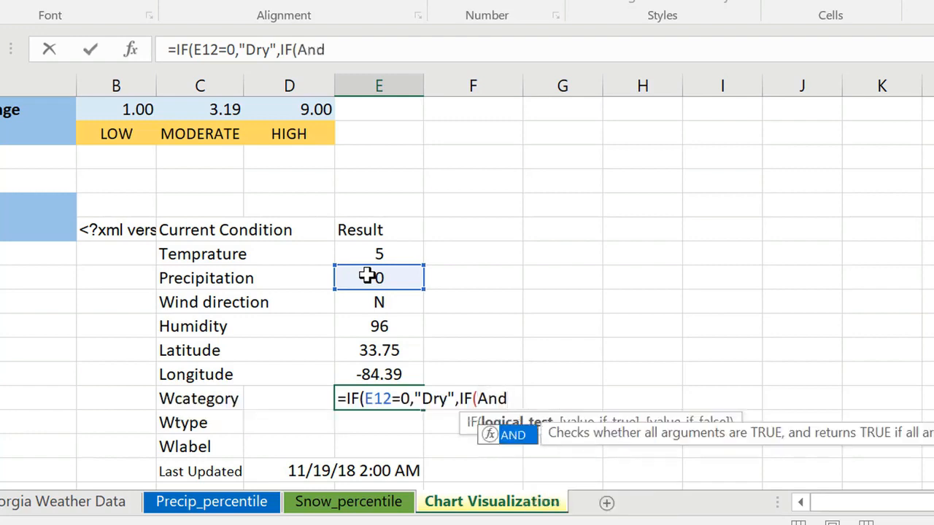
type("(")
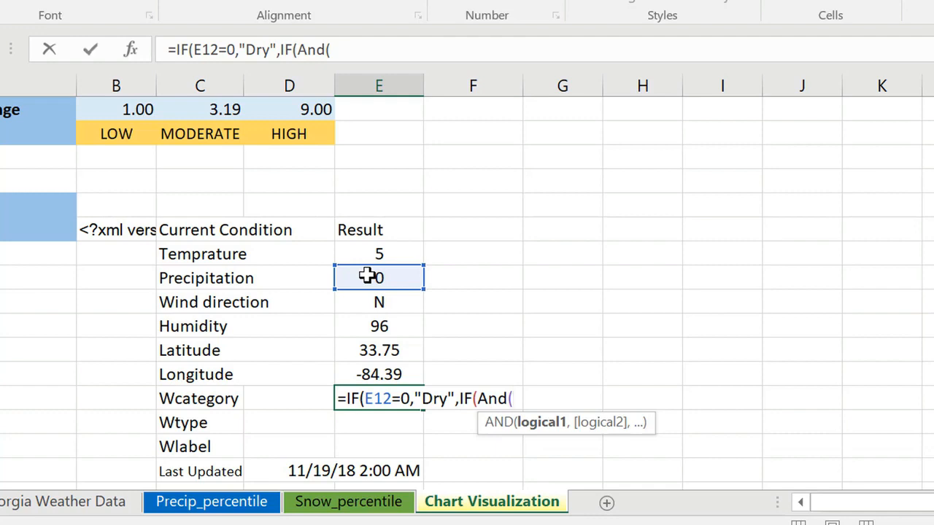
left_click(366, 276)
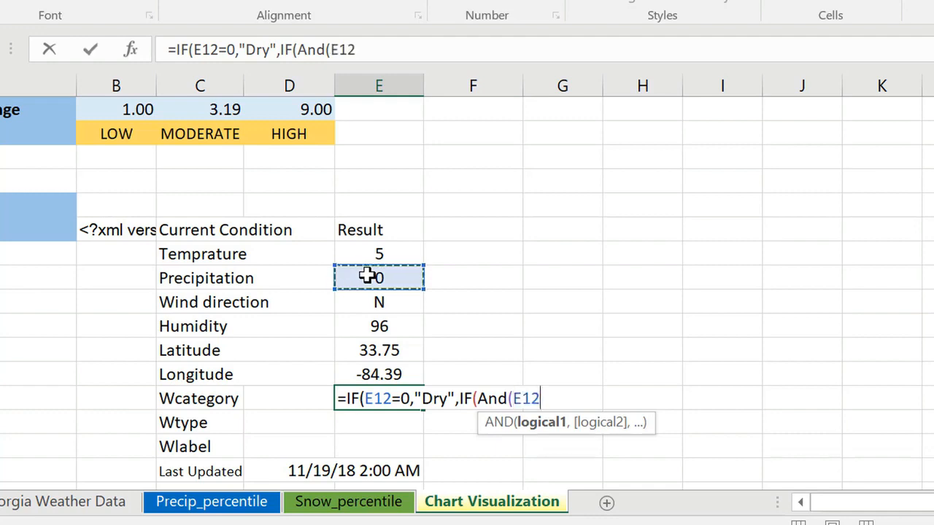
type(">")
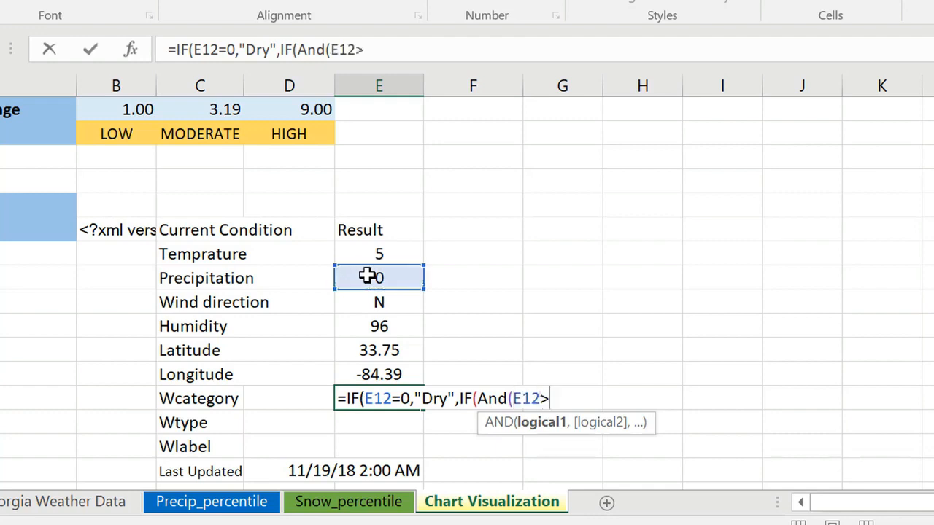
type("0,")
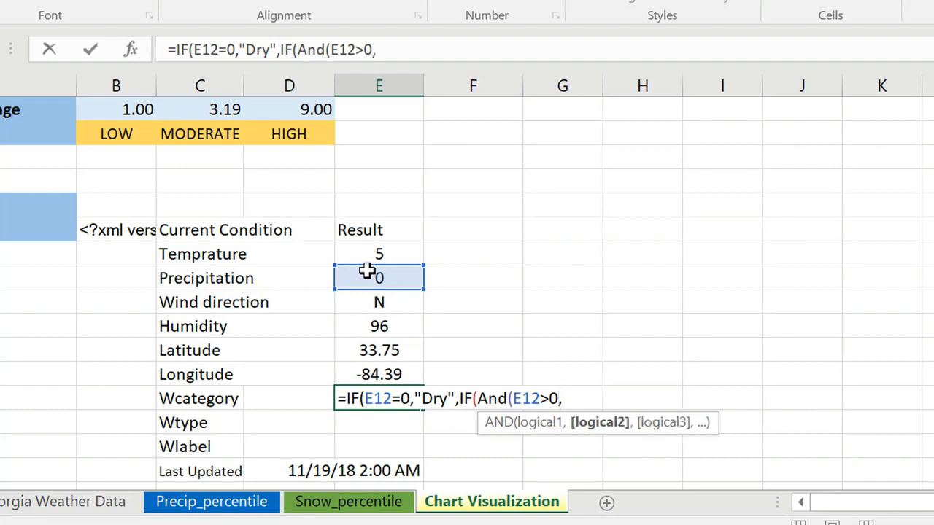
left_click(369, 253)
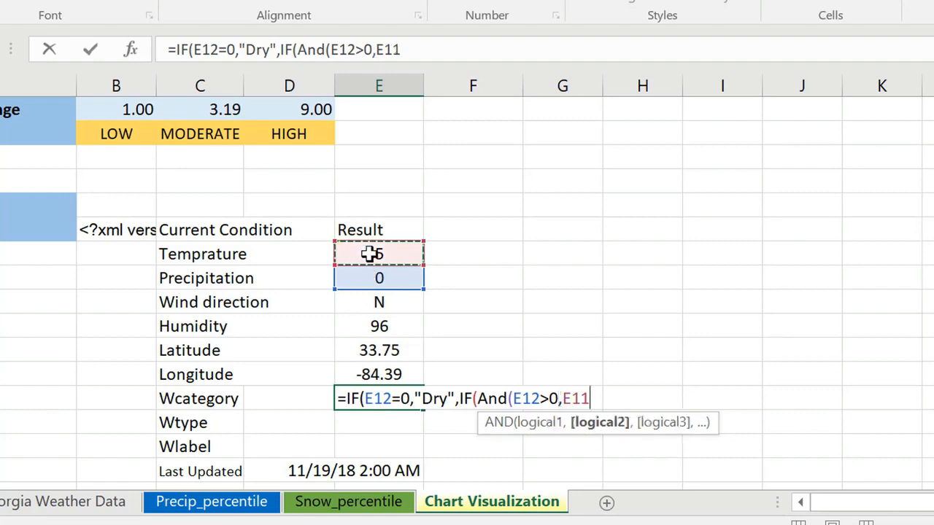
type(">")
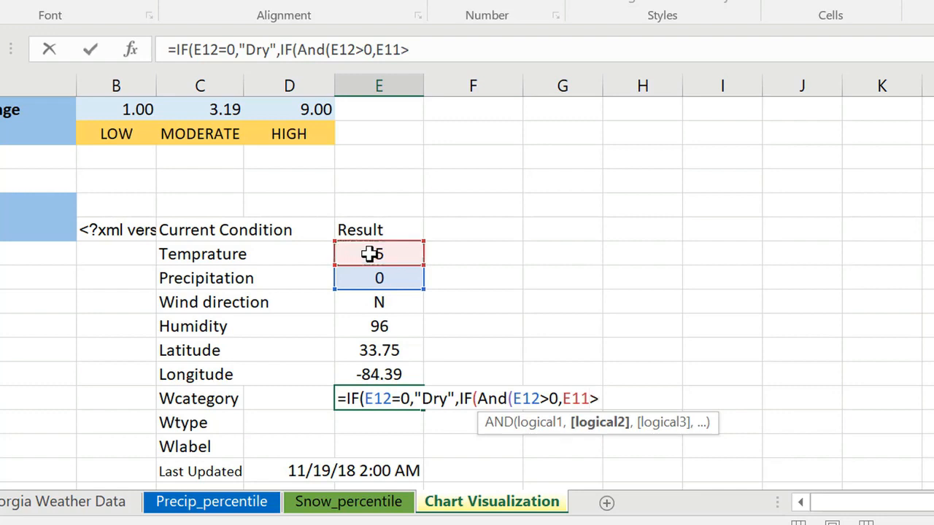
type("=0),")
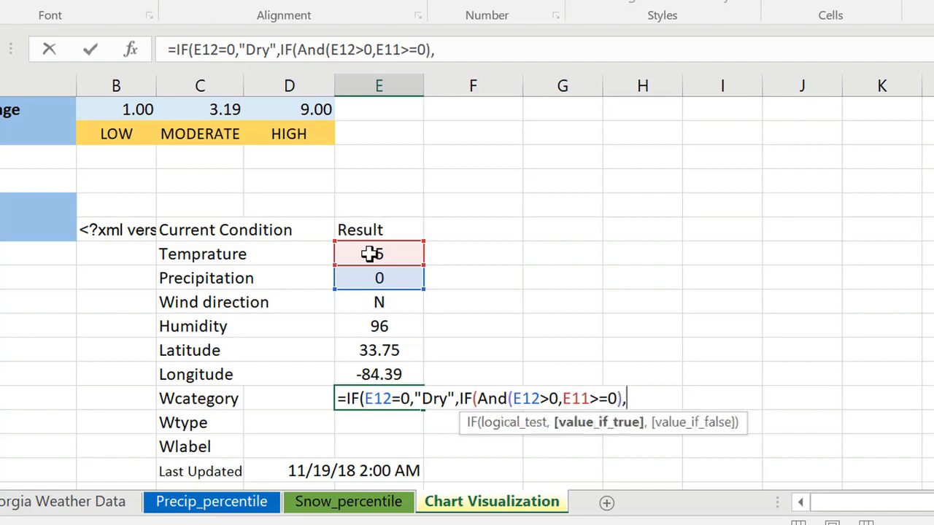
type("\"Rain")
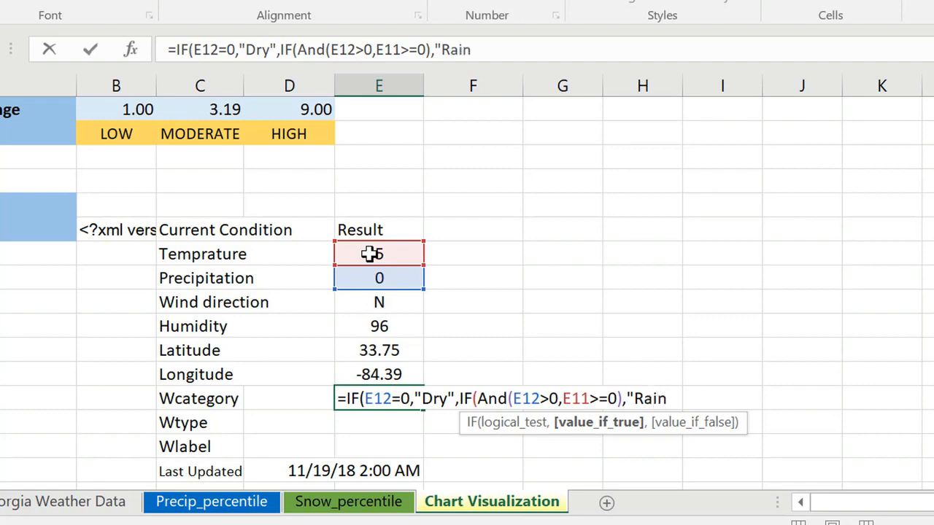
type("\",")
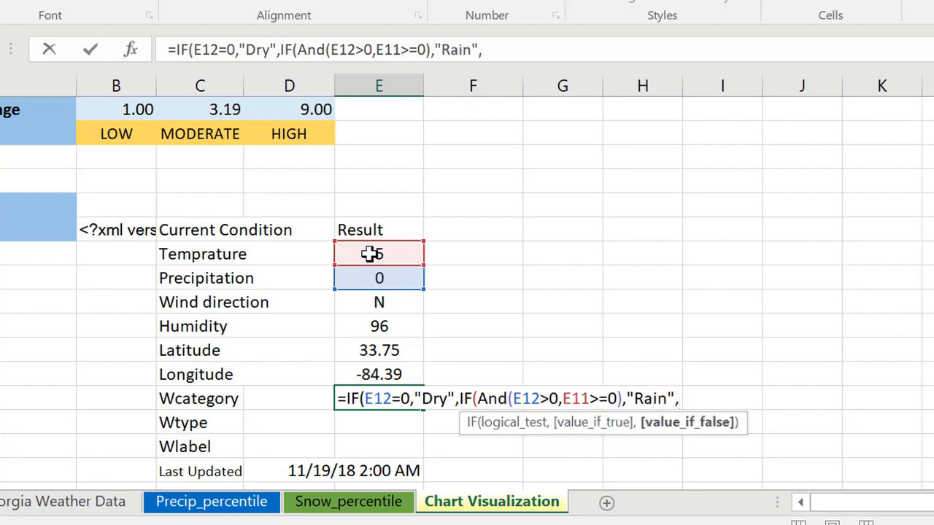
Step: Nest another IF with AND in the E17 formula that returns "Snow" when E12>0 and E11<0
type("IF")
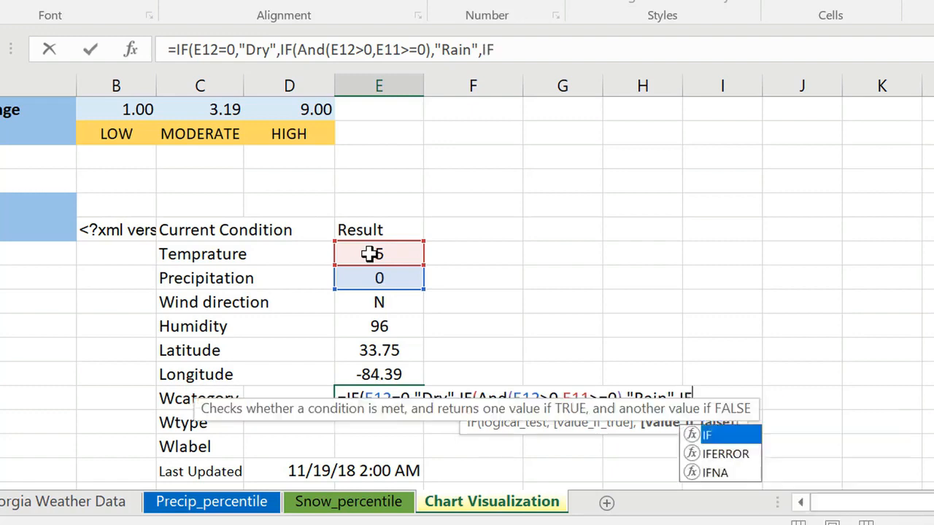
type("(")
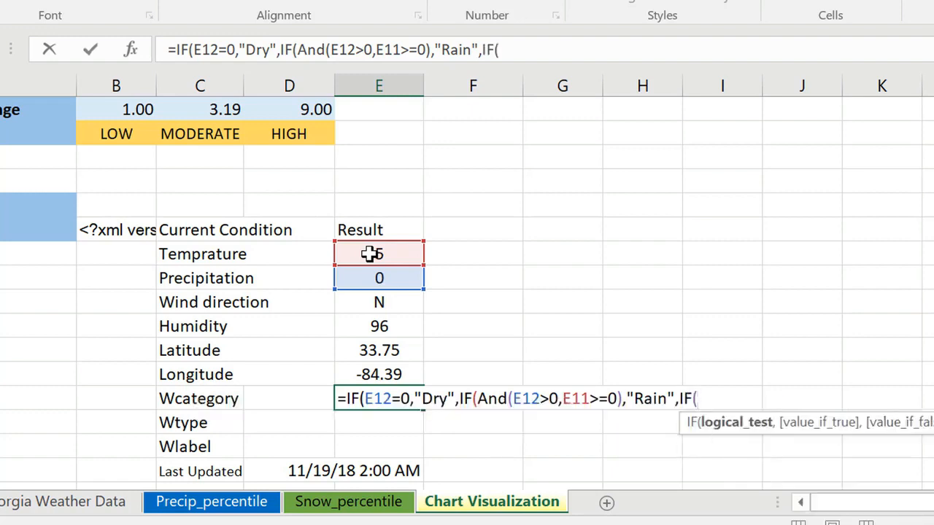
type("and")
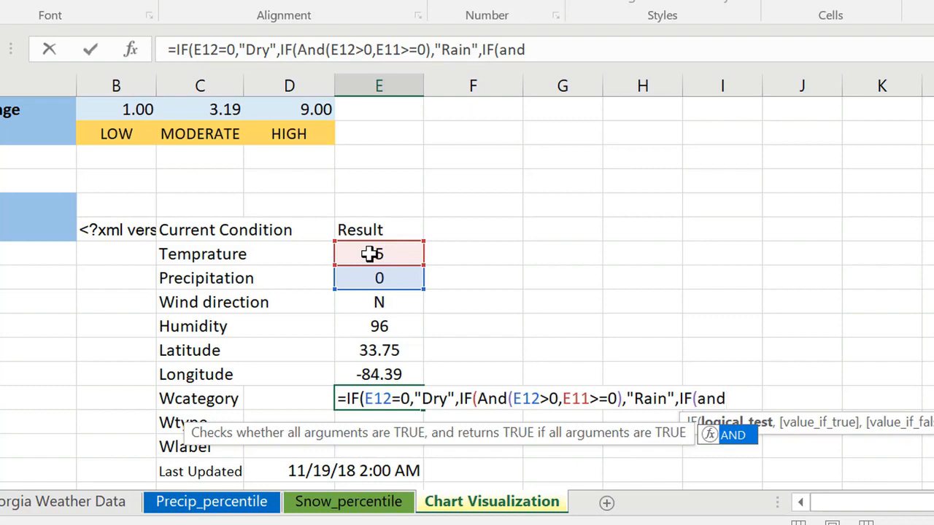
key("BackSpace")
key("BackSpace")
key("BackSpace")
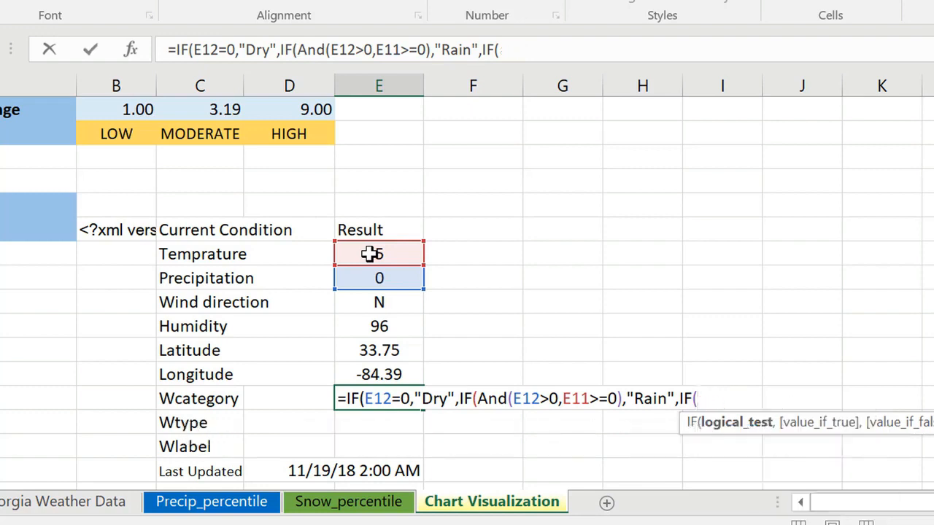
type("And")
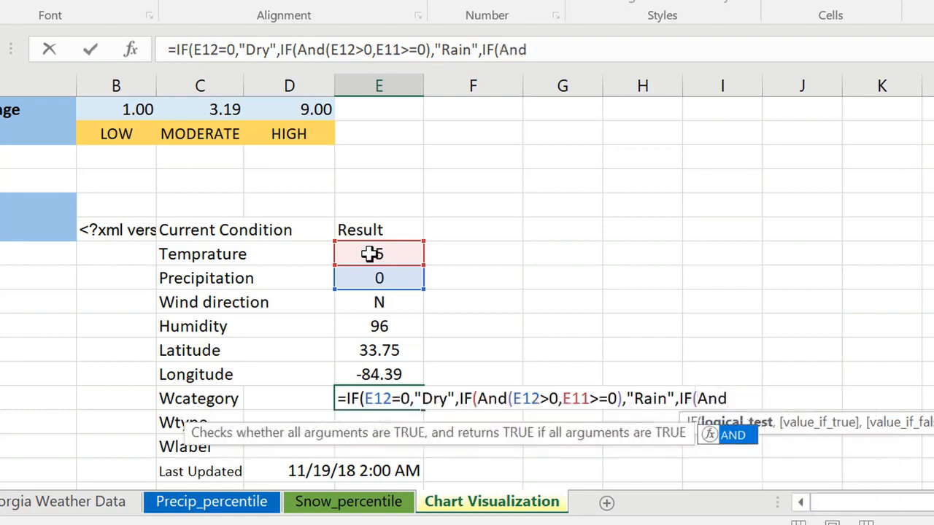
type("(")
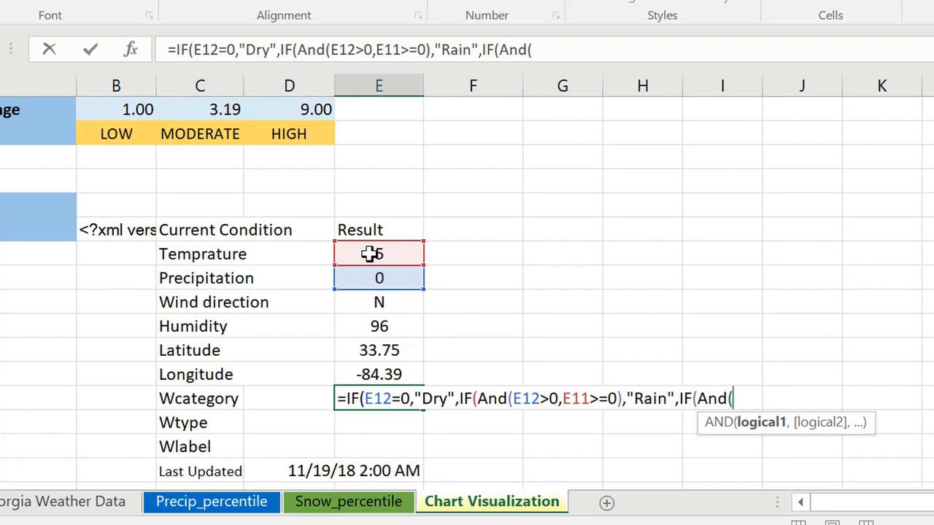
left_click(381, 280)
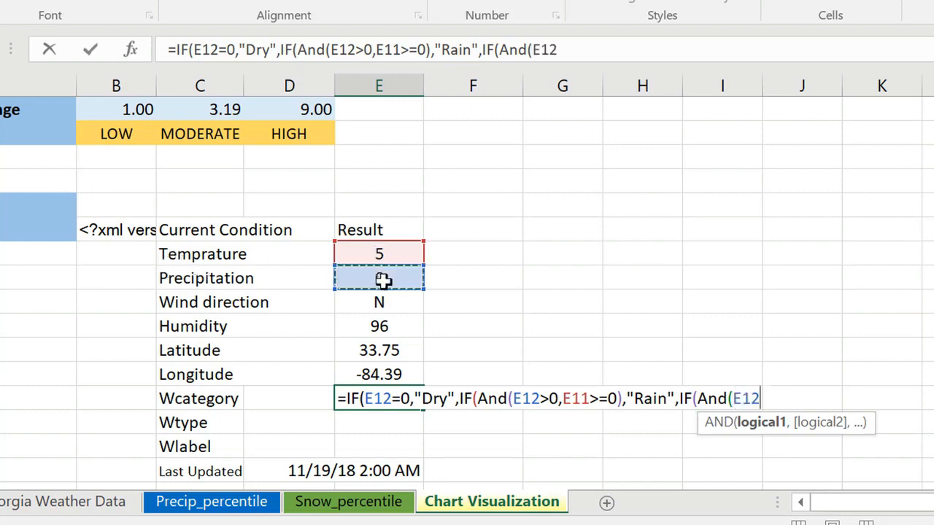
type(">0")
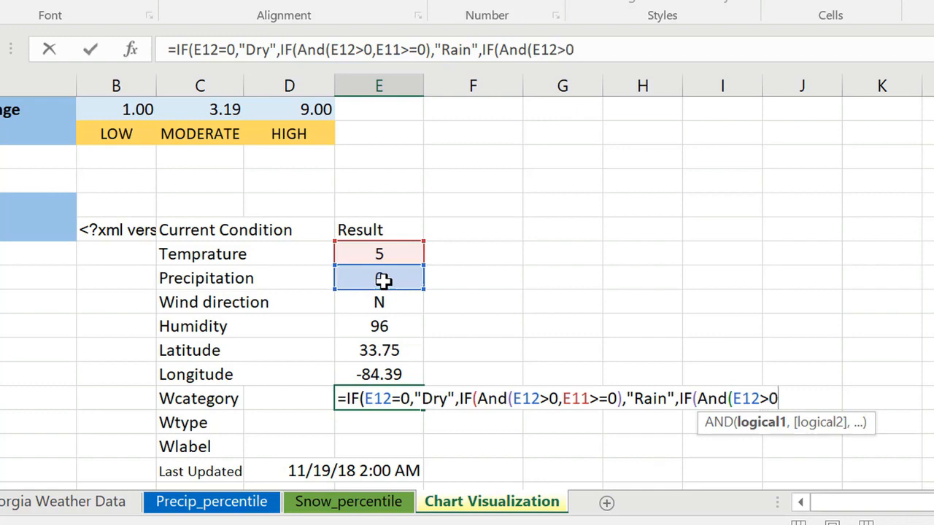
type(",")
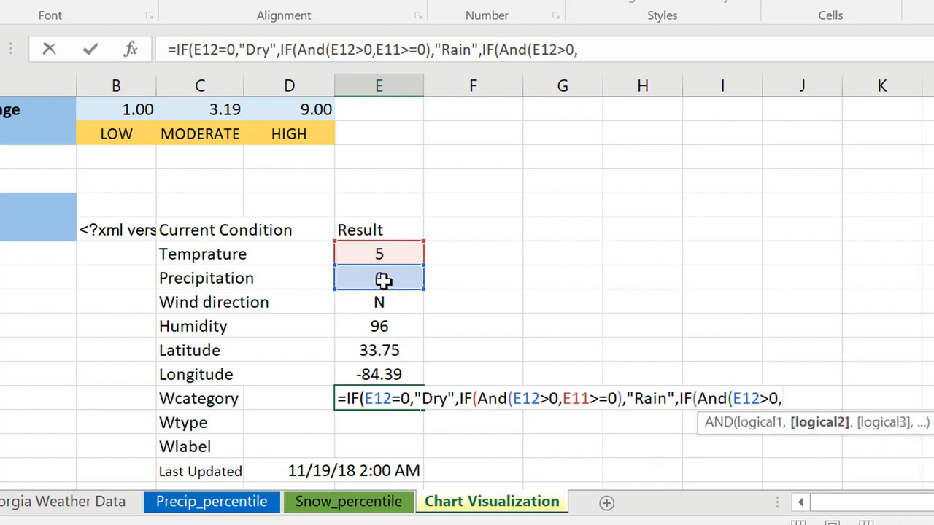
left_click(392, 251)
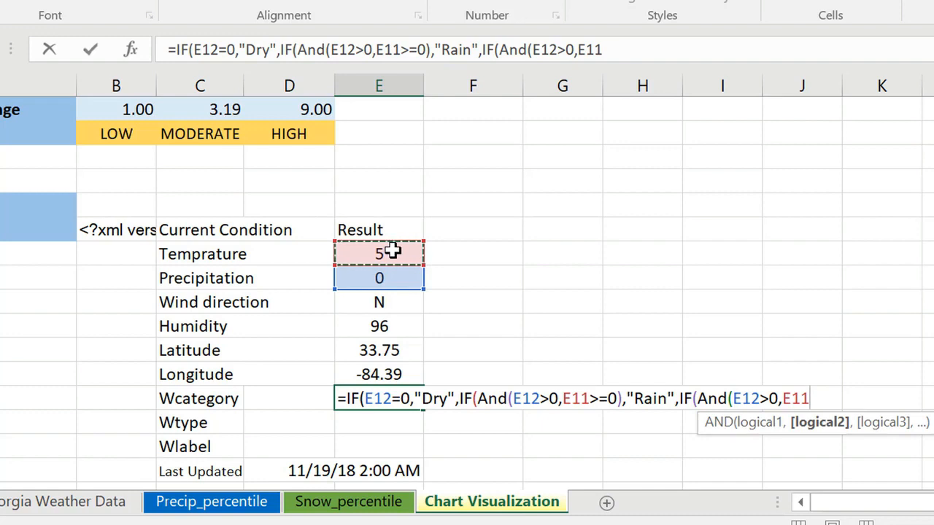
type("<0")
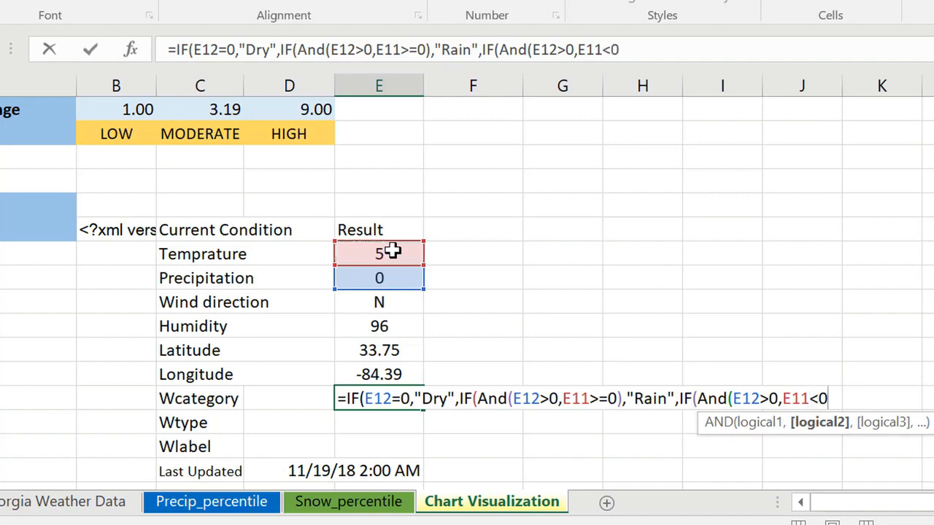
type("),\"")
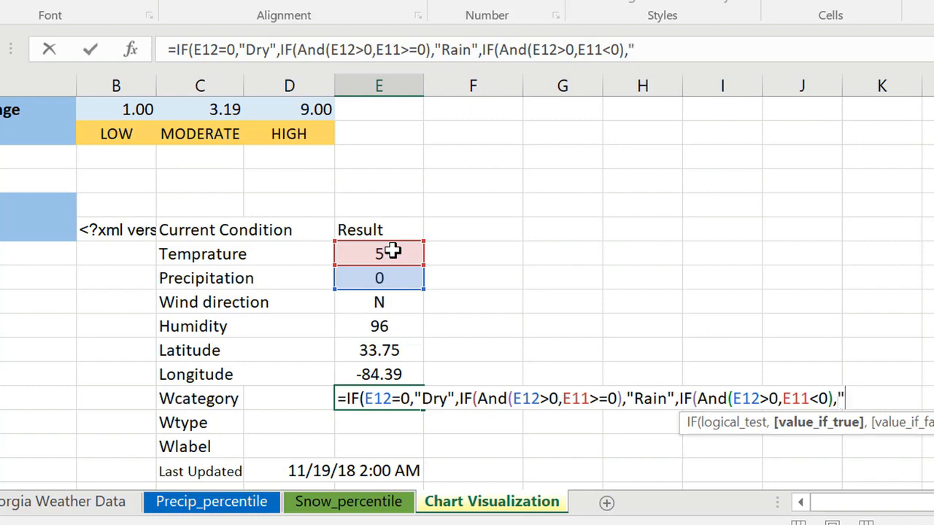
type("Snow")
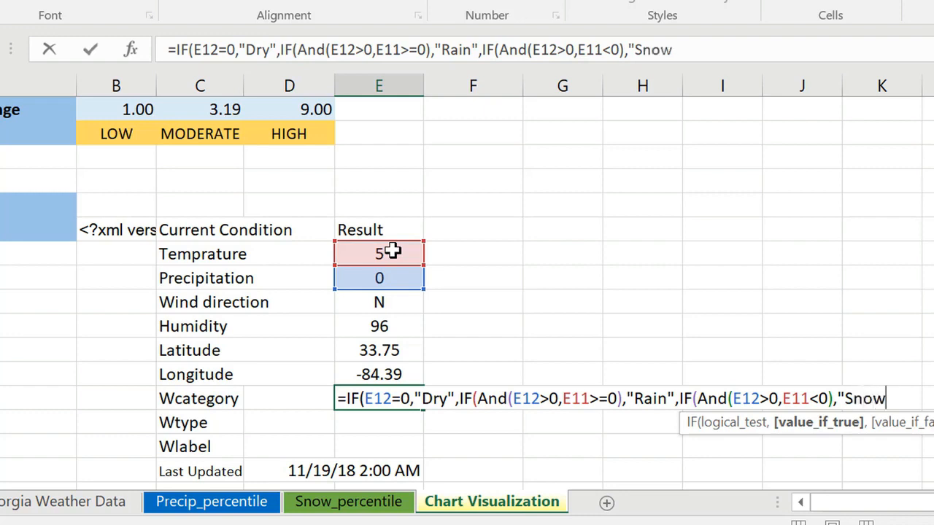
type("\",")
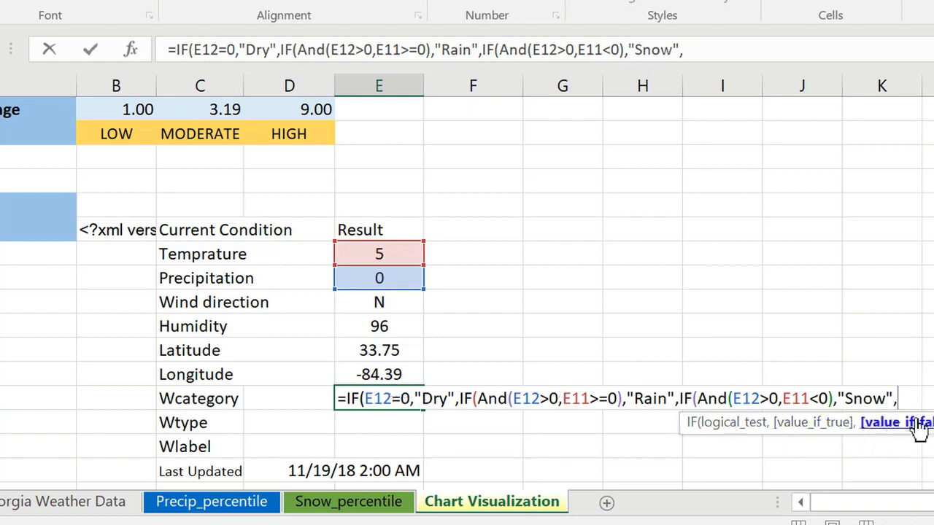
Step: Finish the Wcategory formula in E17 with "Others" as the fallback value and enter it
type("\"")
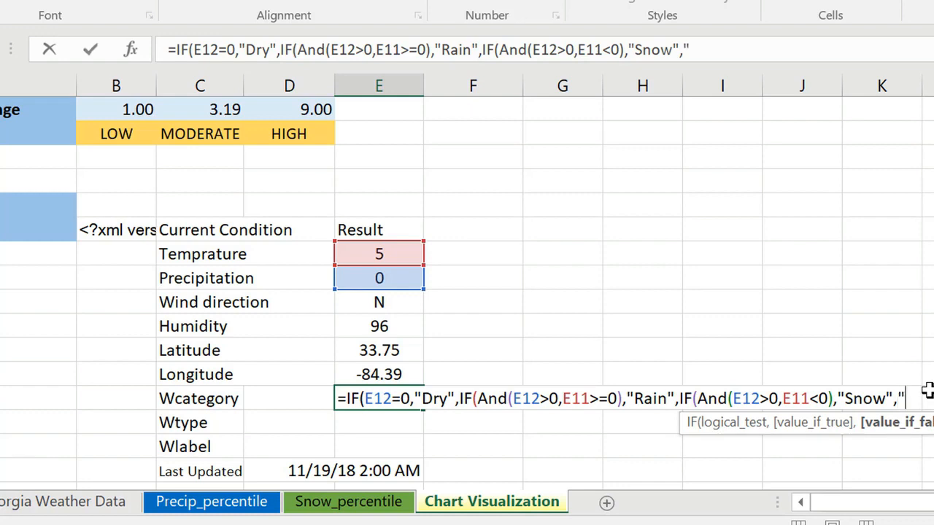
type("Others")
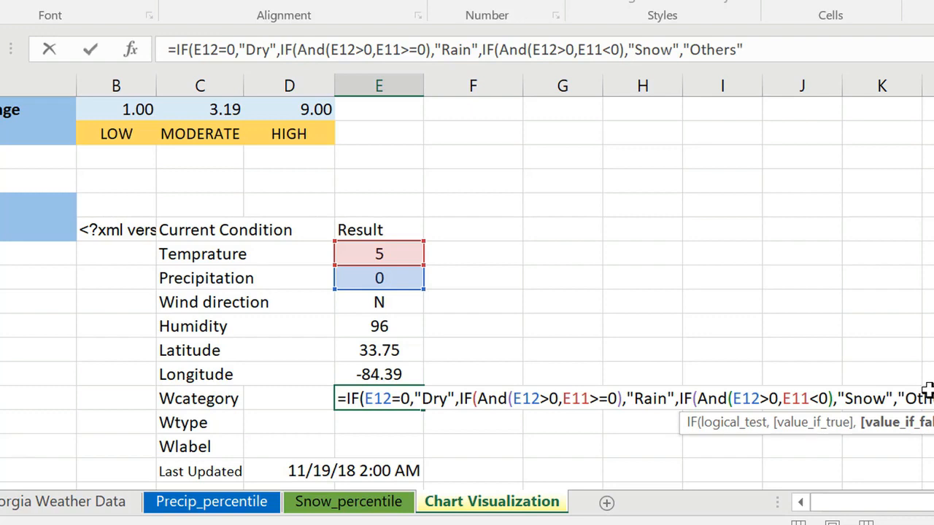
type("\"))")
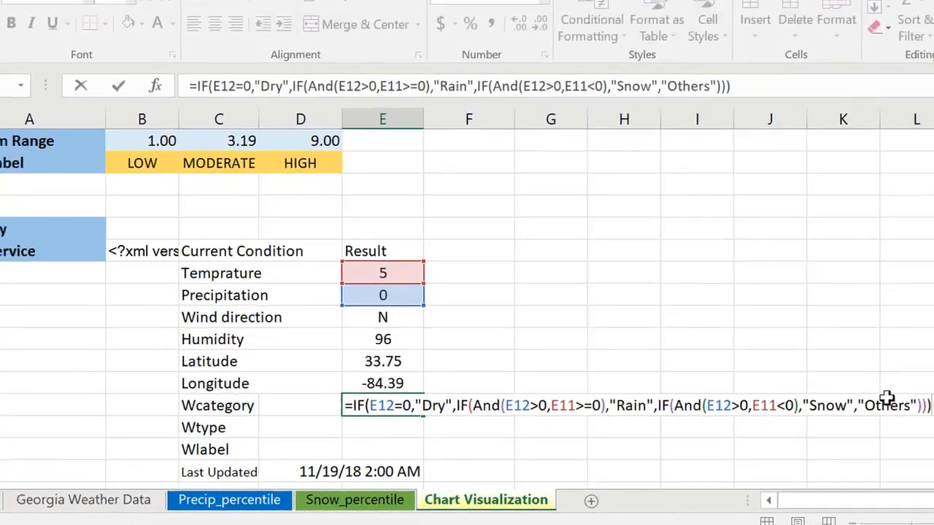
key("Return")
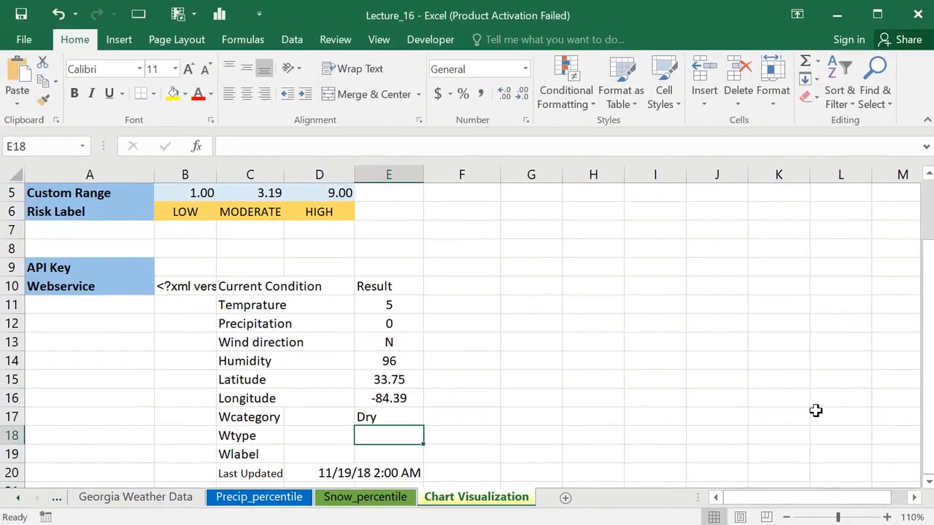
left_click(374, 416)
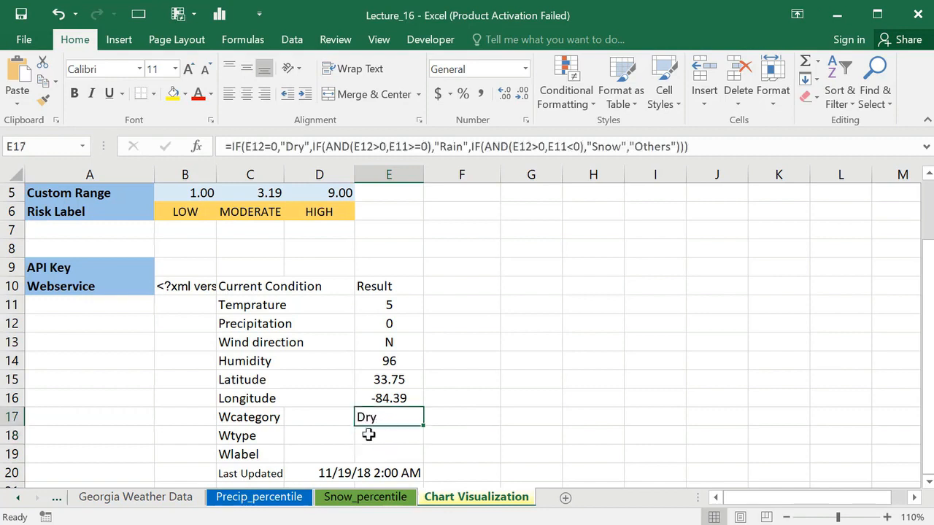
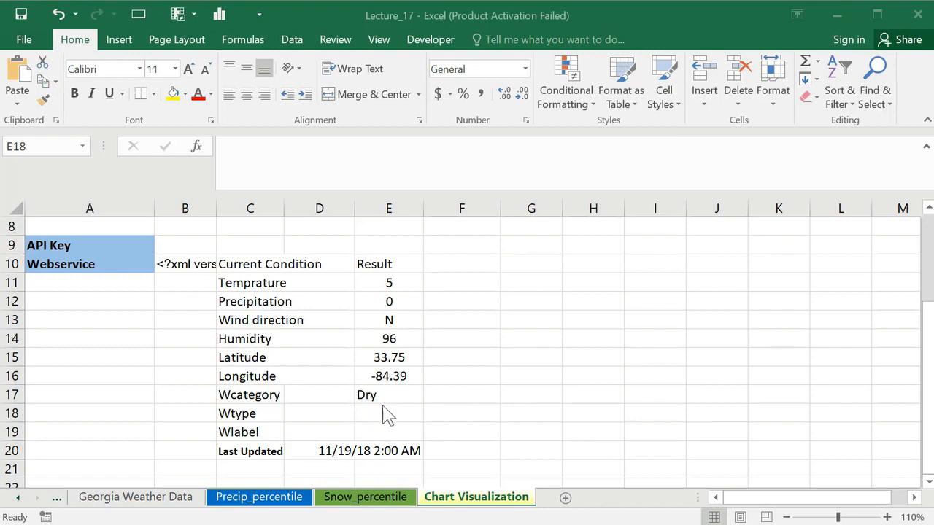
Step: Begin the Wtype formula in E18 with an IF that tests whether E17 equals "Rain"
left_click(383, 411)
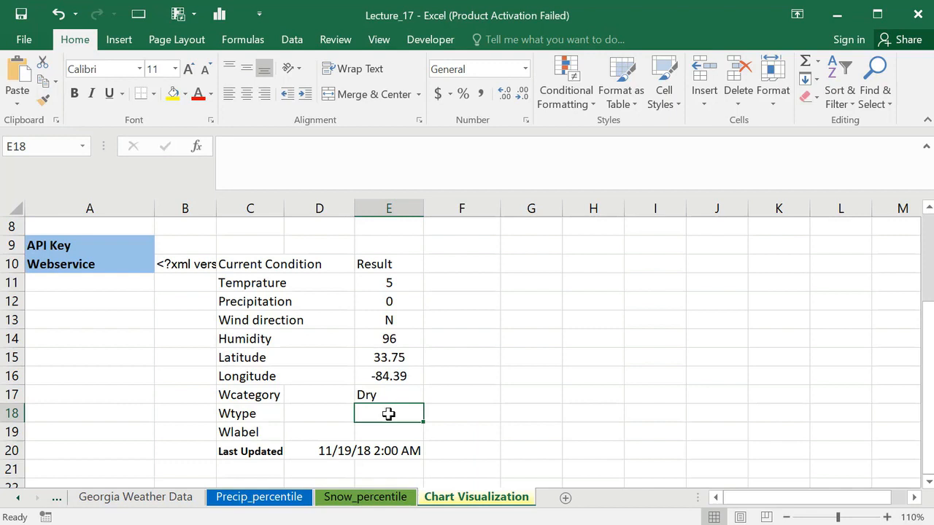
type("=")
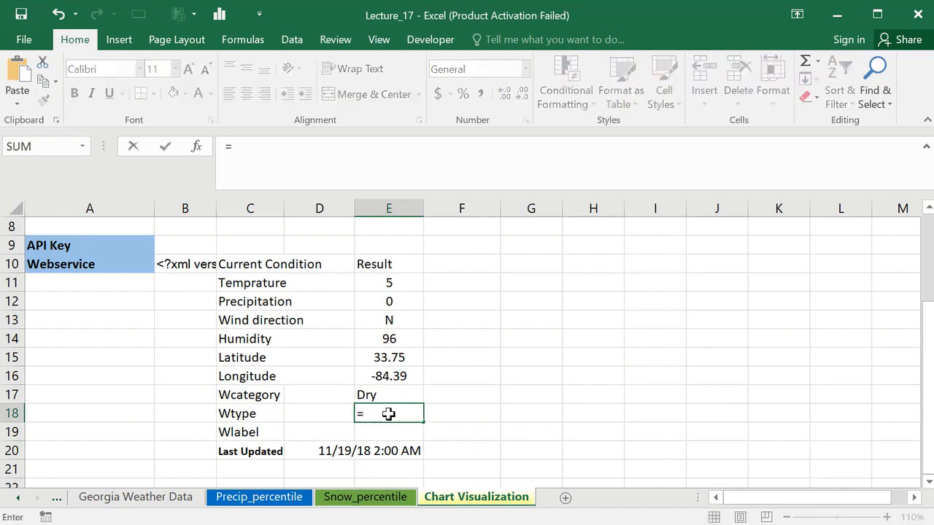
type("IF")
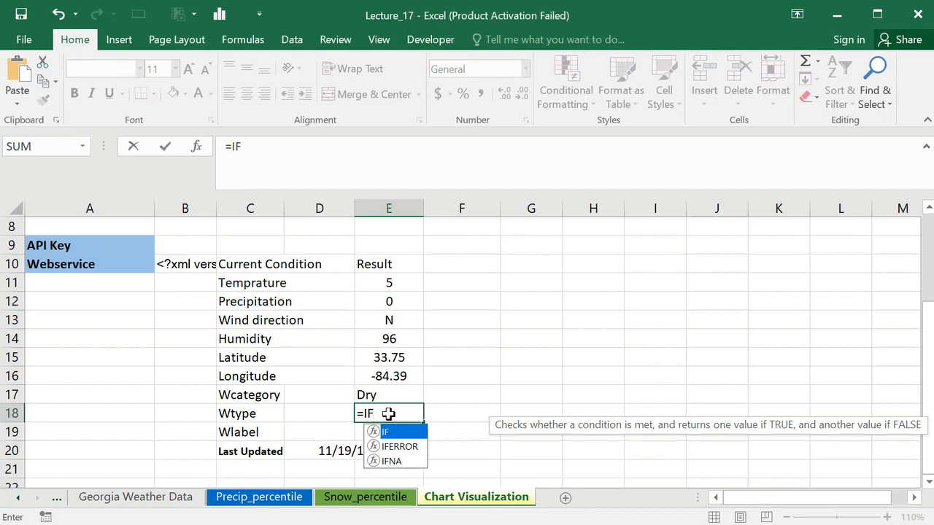
type("(")
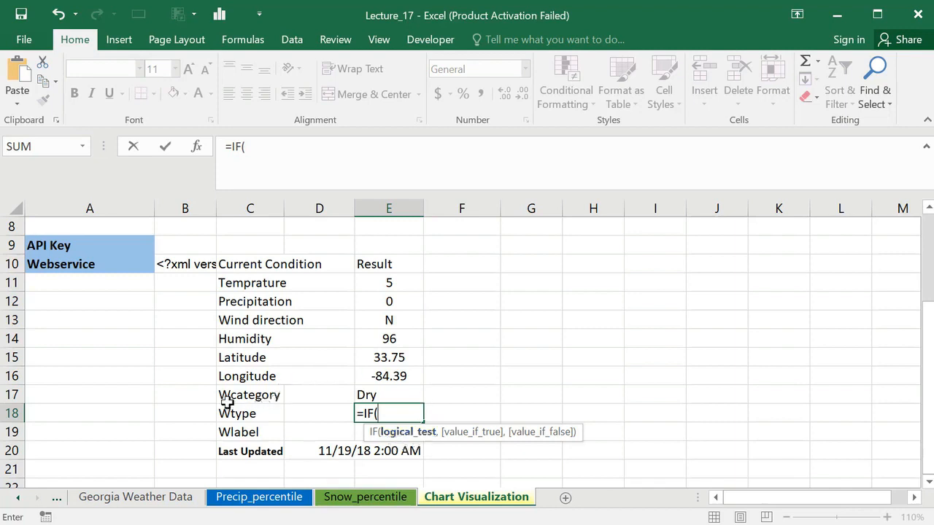
left_click(379, 394)
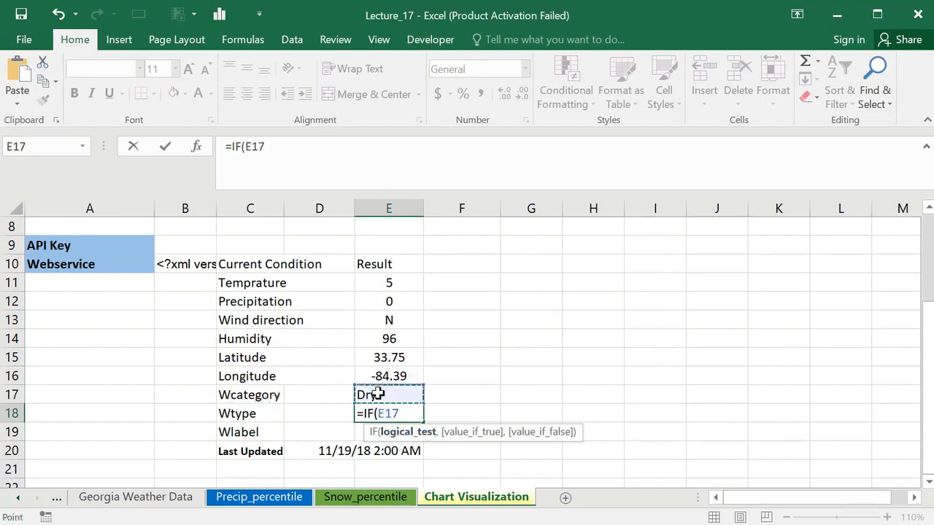
type("=\"Rain")
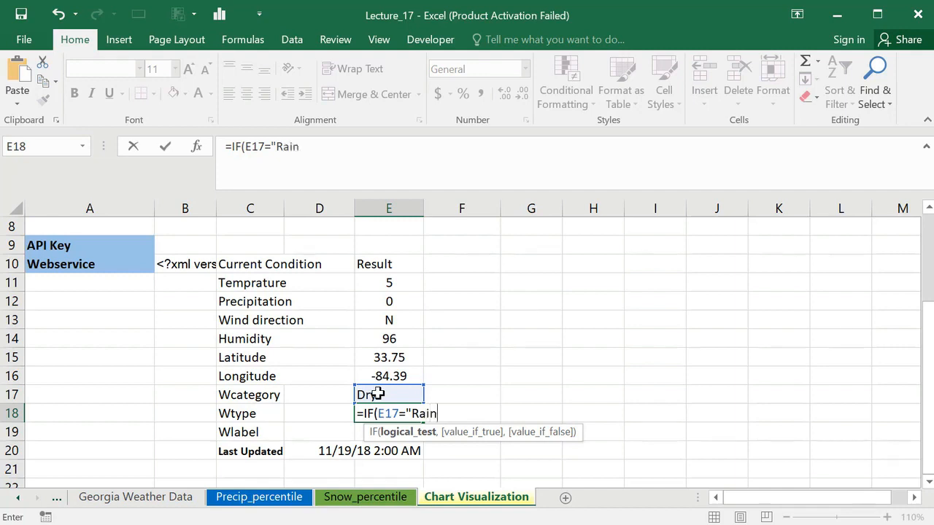
type("\",")
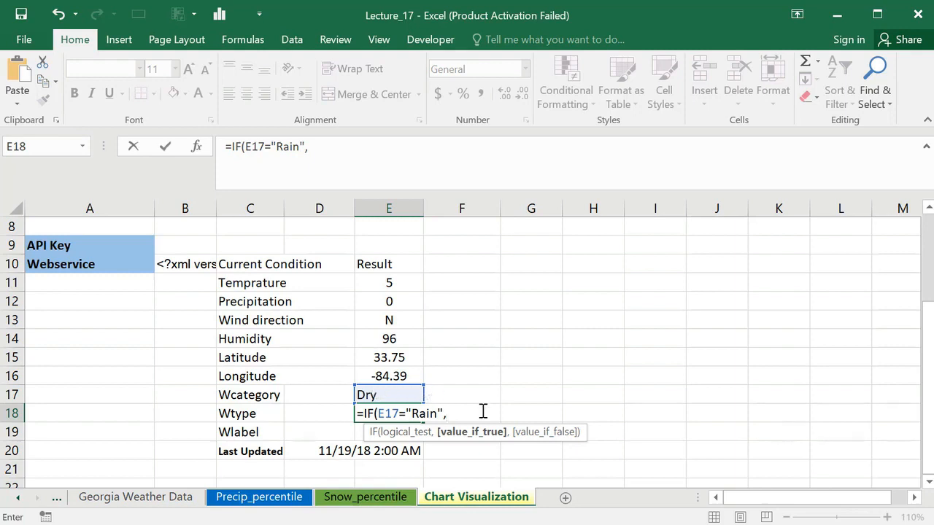
Step: Add a VLOOKUP as the E18 formula's true value, looking up E12 in Precip_percentile columns $A:$C as an absolute reference
type("Vl")
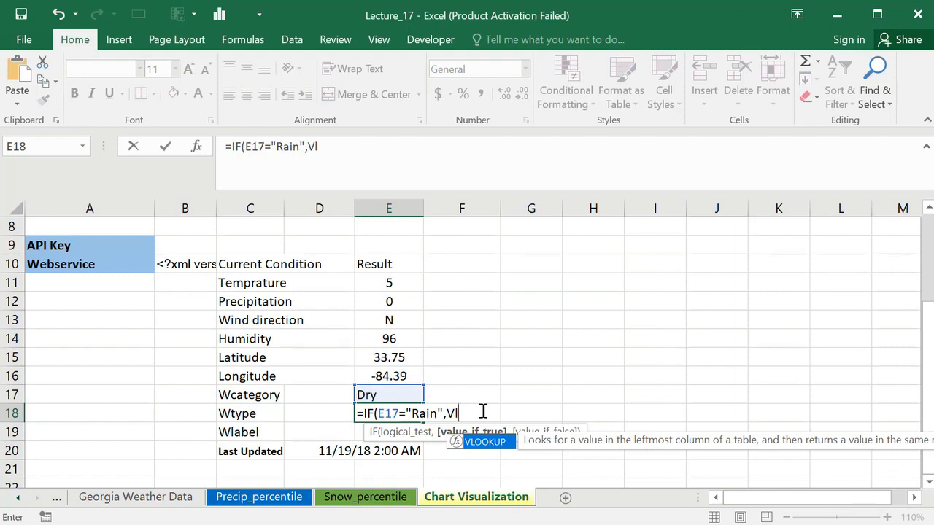
double_click(487, 442)
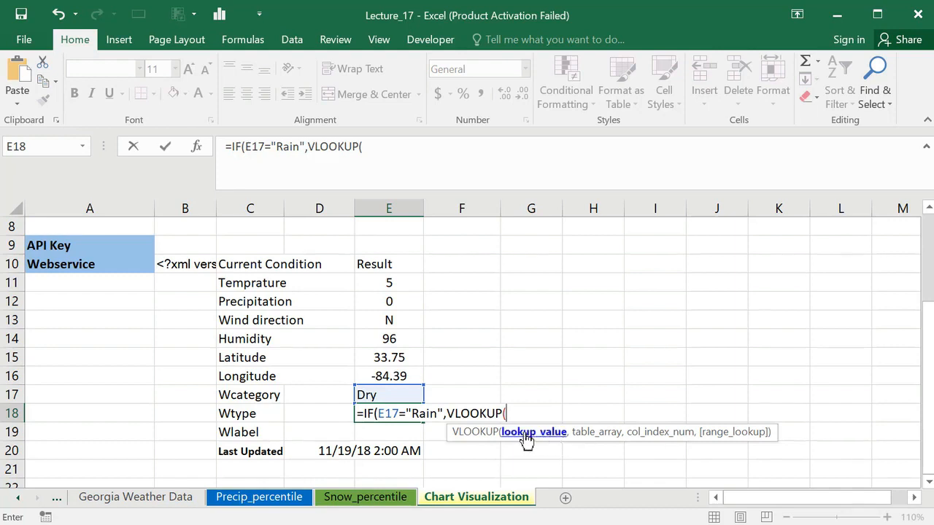
left_click(381, 301)
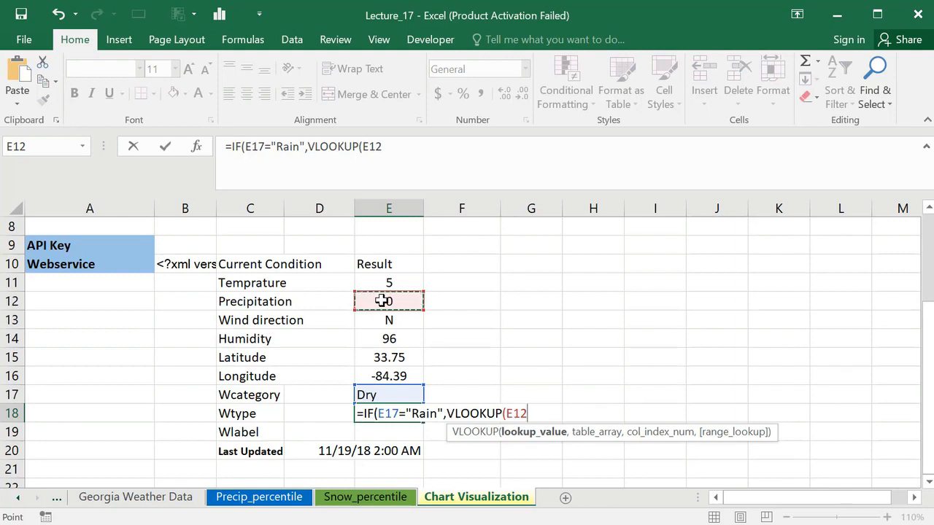
type(",")
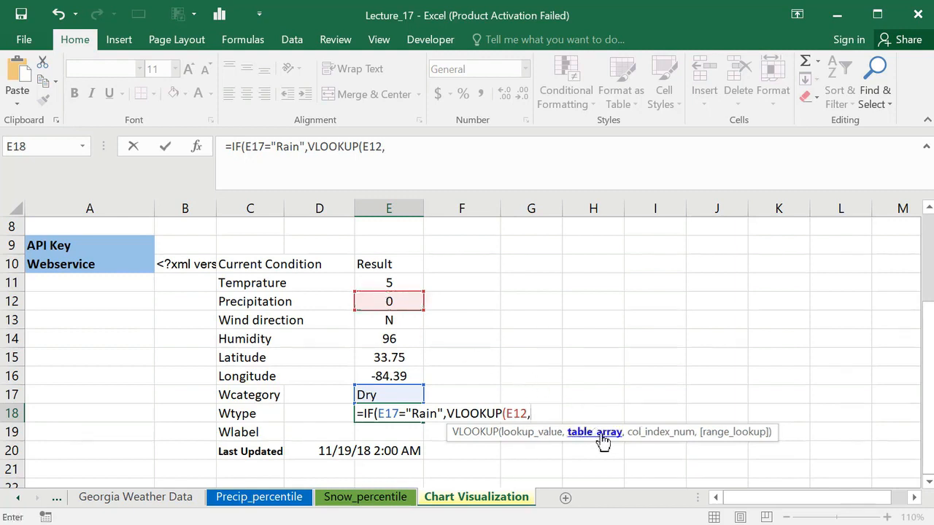
left_click(276, 498)
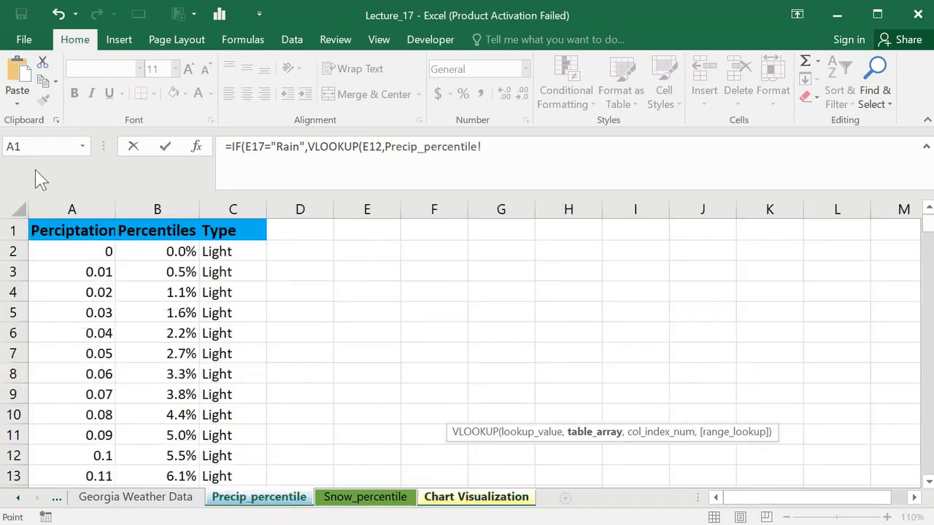
left_click_drag(66, 202, 252, 200)
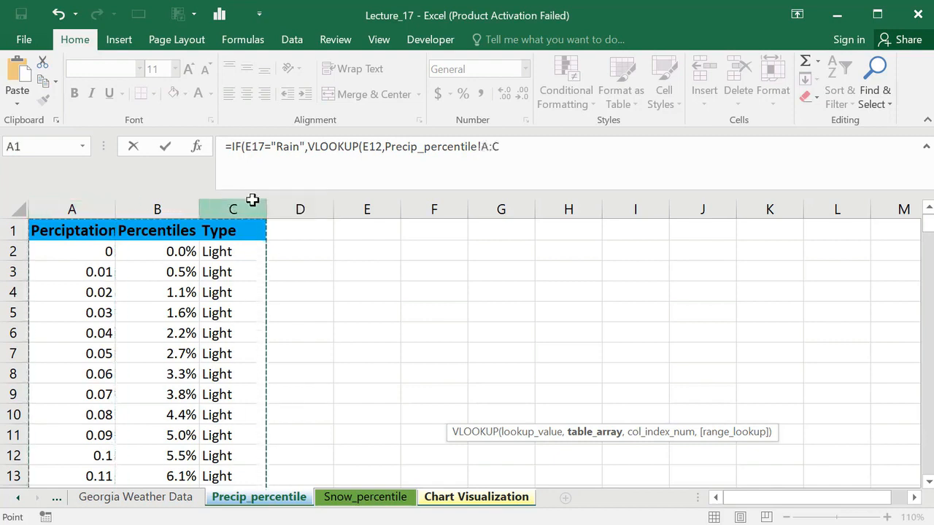
key("F4")
type(",")
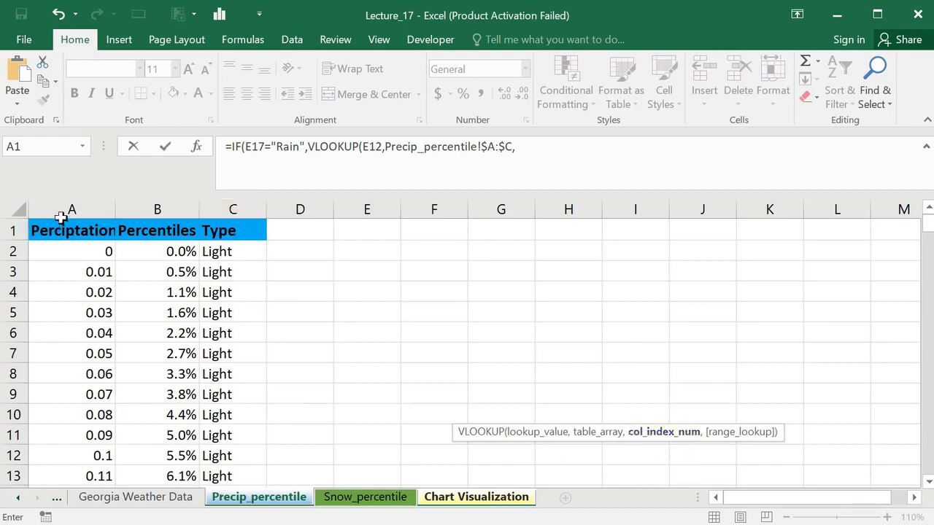
Step: Complete the rain VLOOKUP in the E18 formula with column index 3 and range lookup 1
left_click(539, 146)
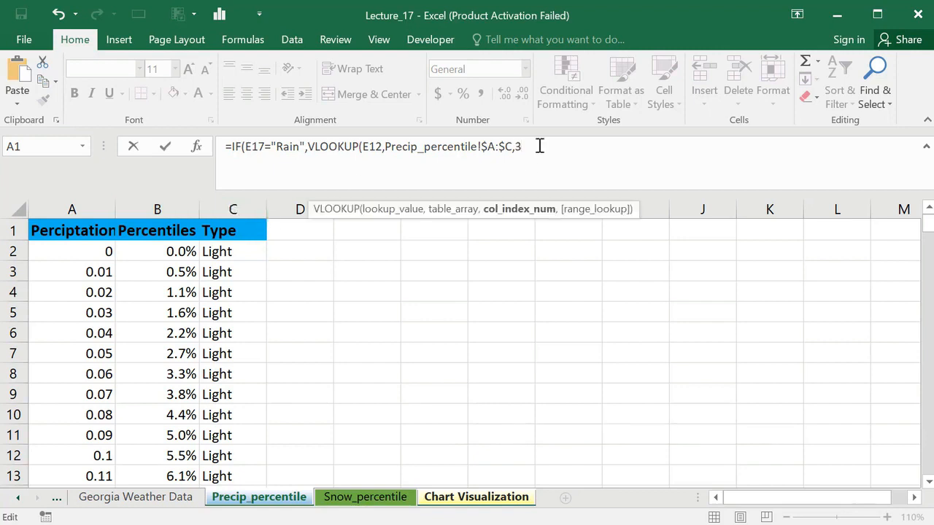
type("3,")
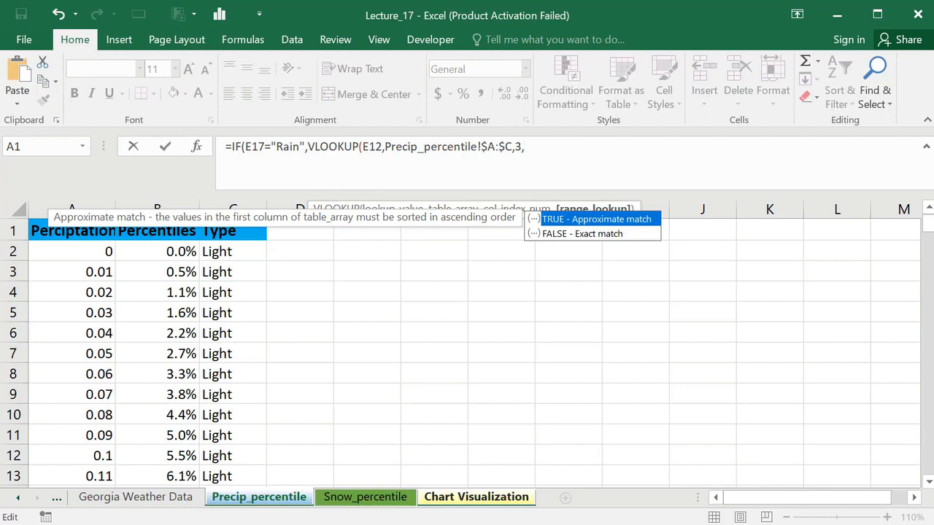
left_click(553, 151)
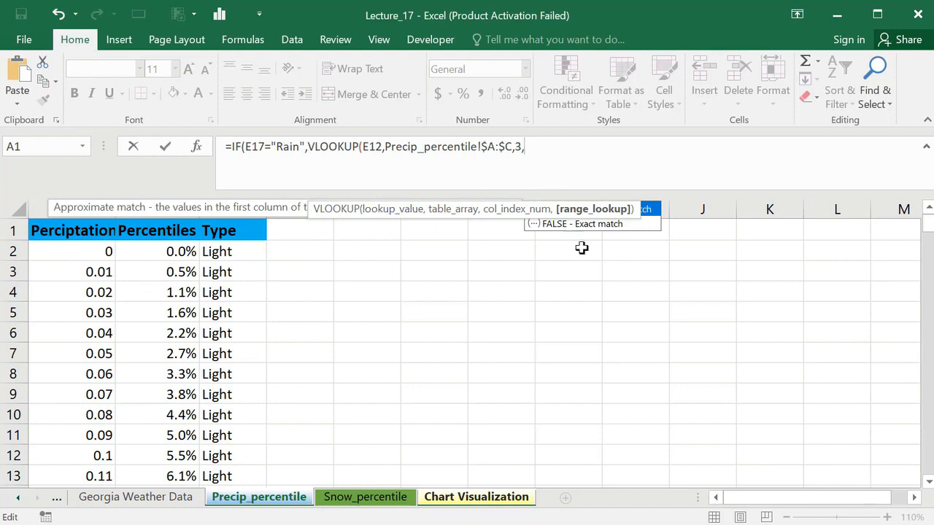
left_click(582, 157)
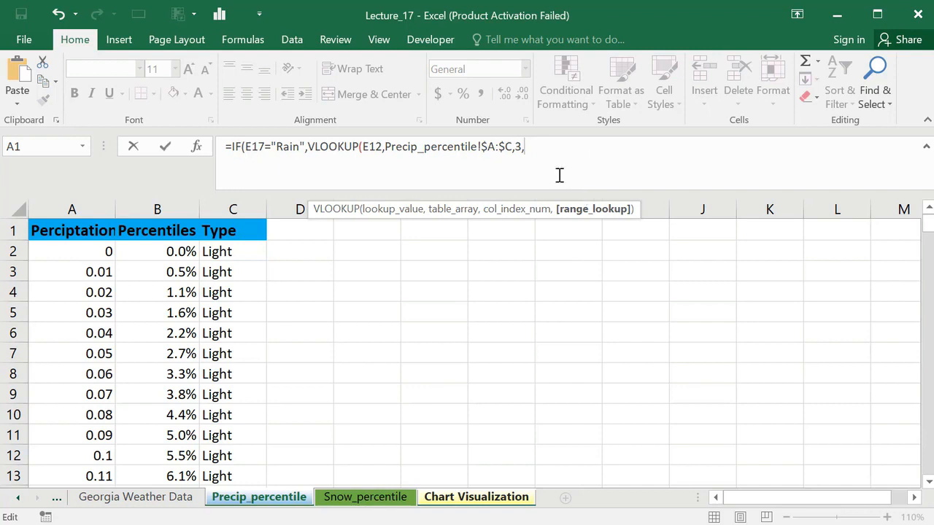
type("1")
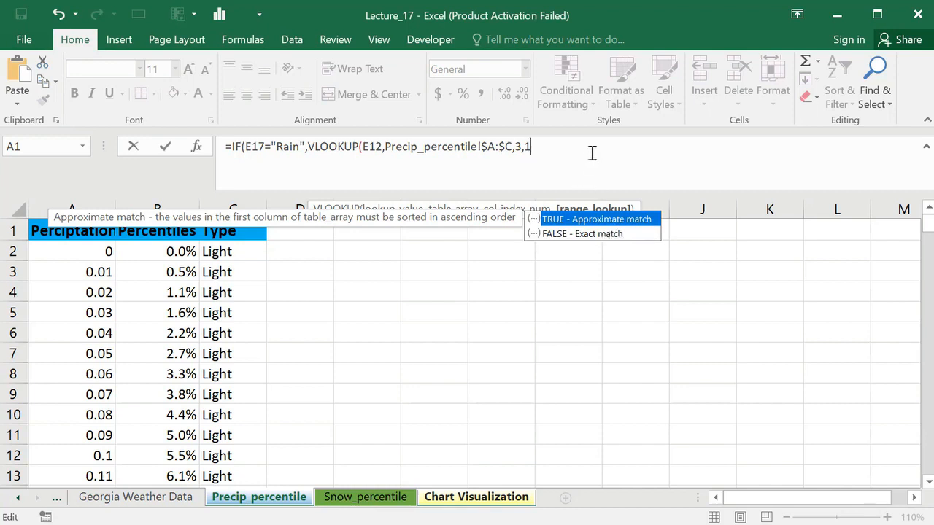
type(")")
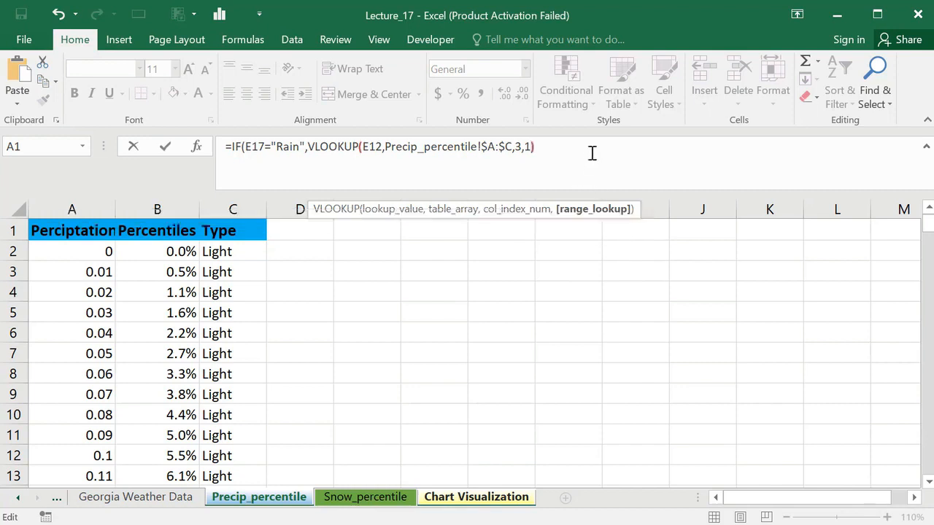
Step: Nest a second IF in the E18 formula that tests whether E17 on the Chart Visualization sheet equals "Snow"
type(",")
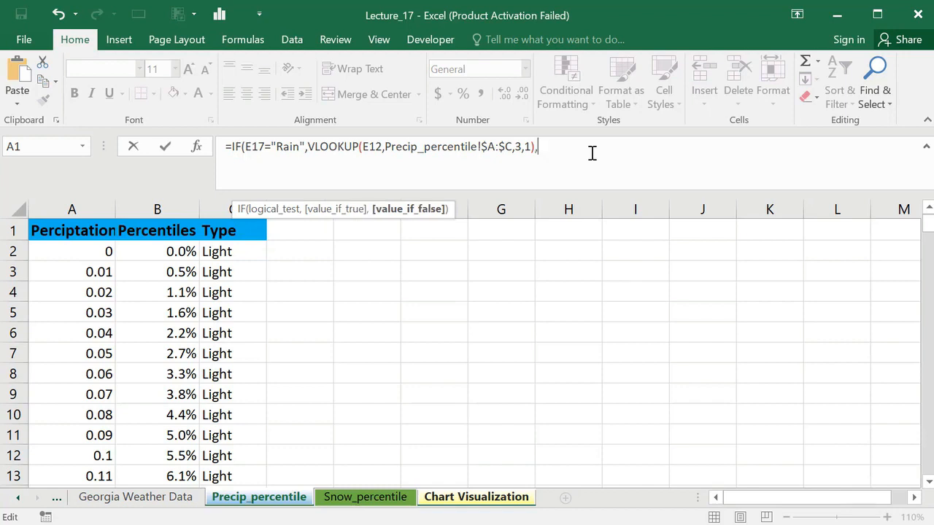
type("I")
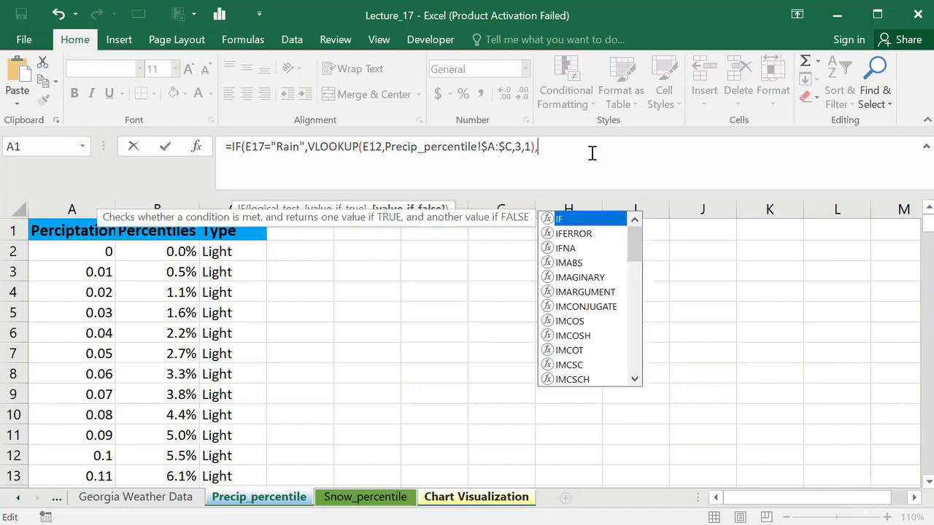
type("F")
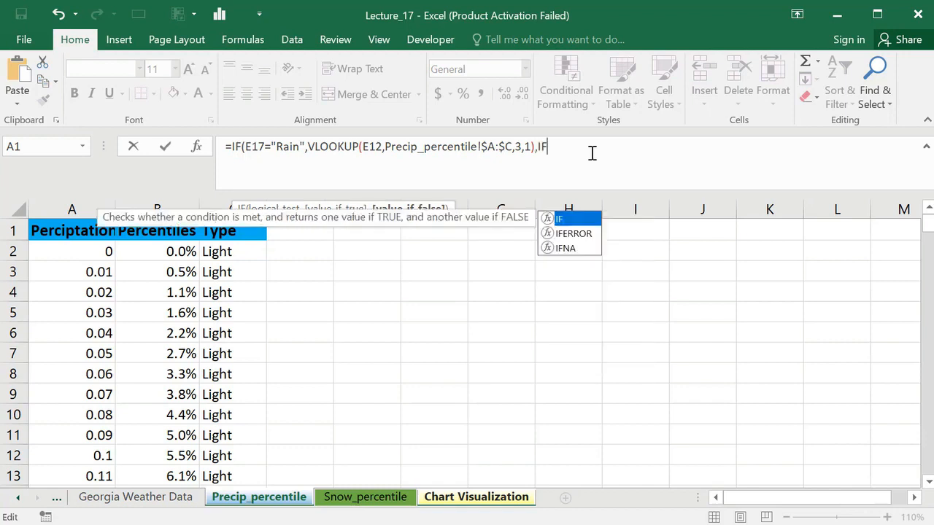
type("(")
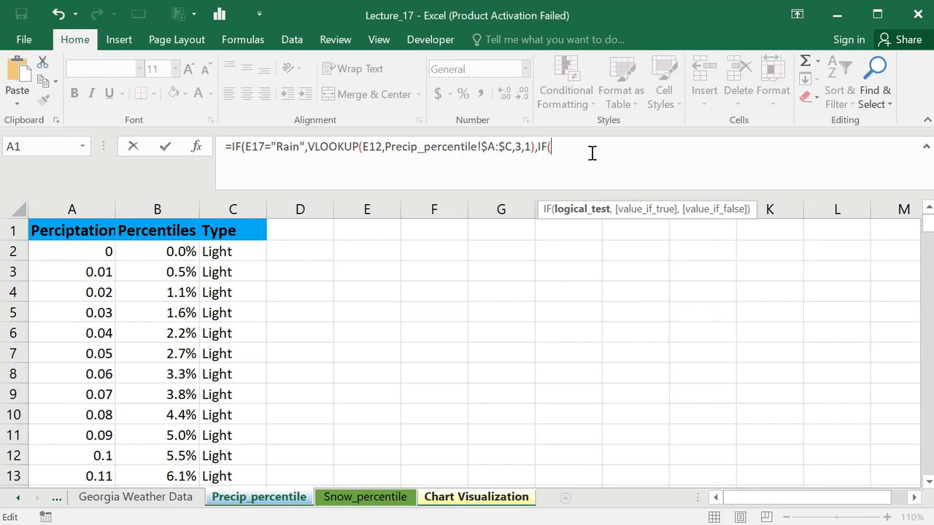
left_click(472, 506)
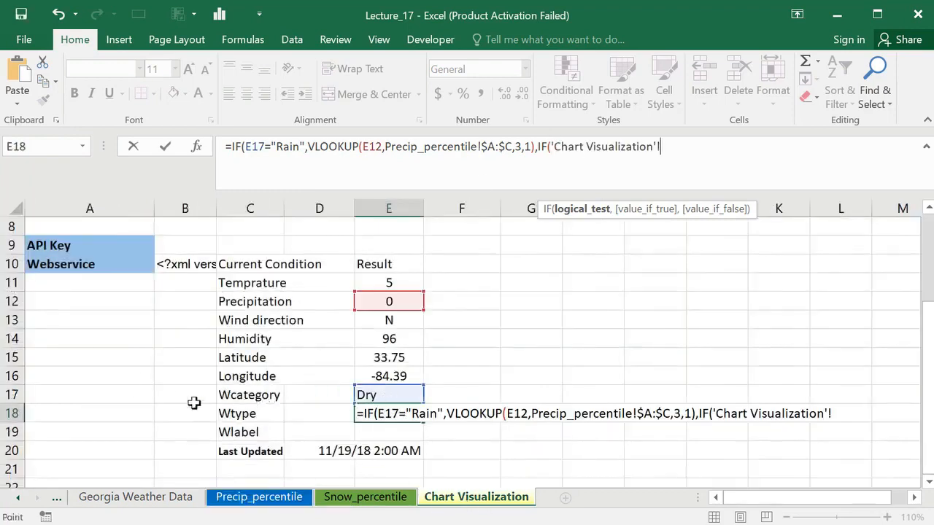
left_click(380, 398)
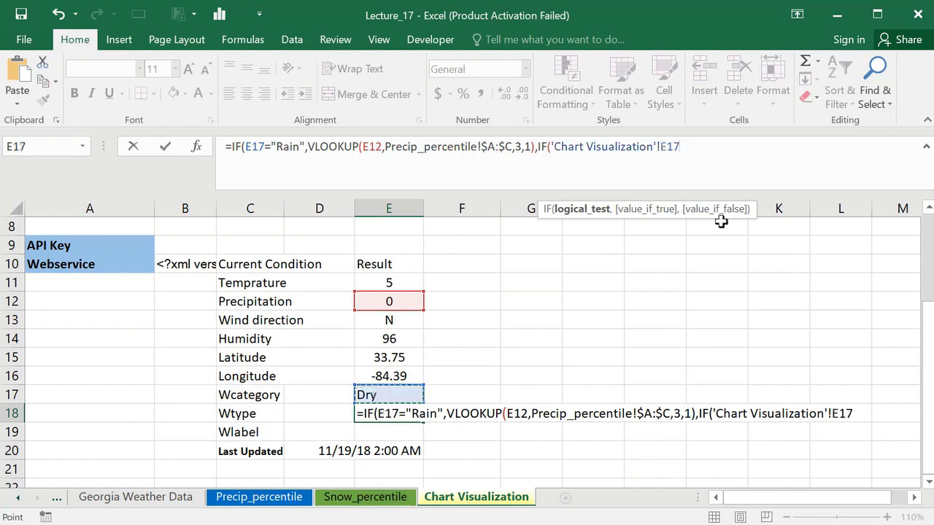
type("=")
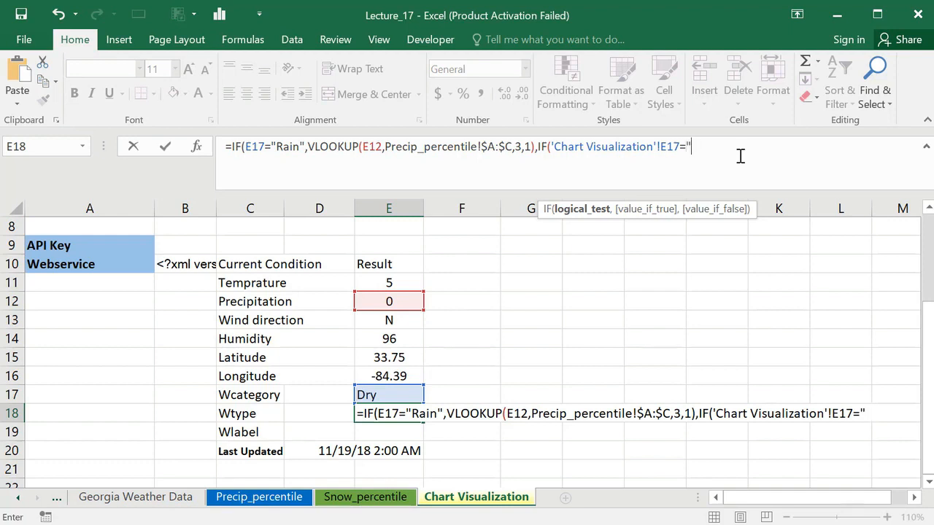
type("\"Snow\",")
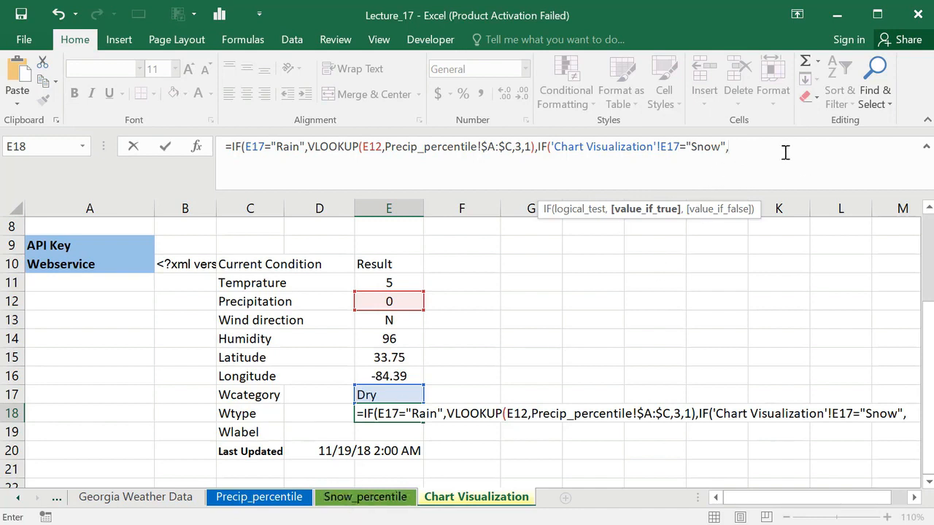
Step: Add a VLOOKUP for the snow case in the E18 formula, looking up E11 in Snow_percentile columns $A:$C as an absolute reference
type("Vl")
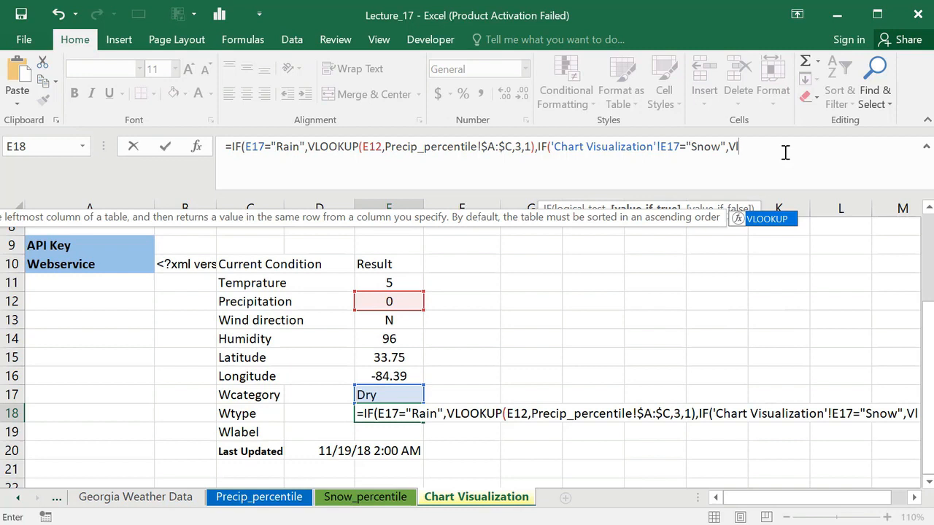
double_click(763, 221)
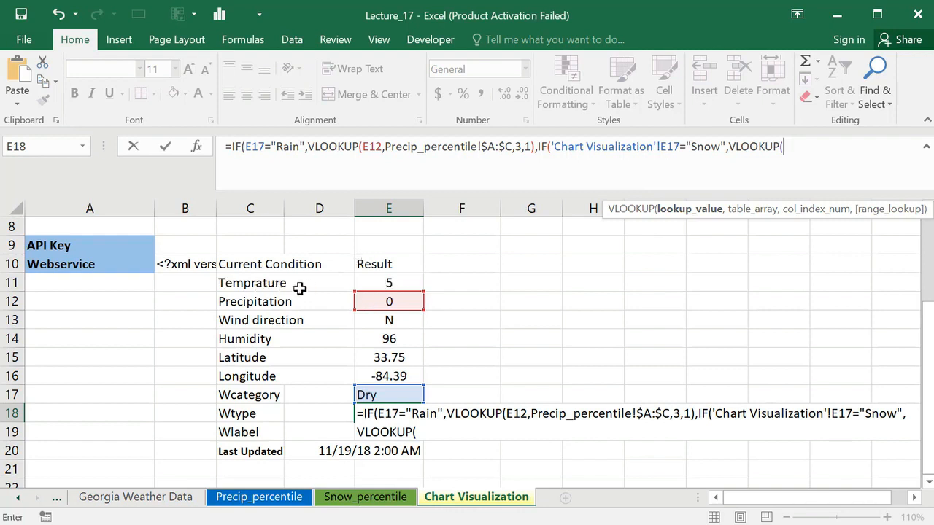
left_click(393, 281)
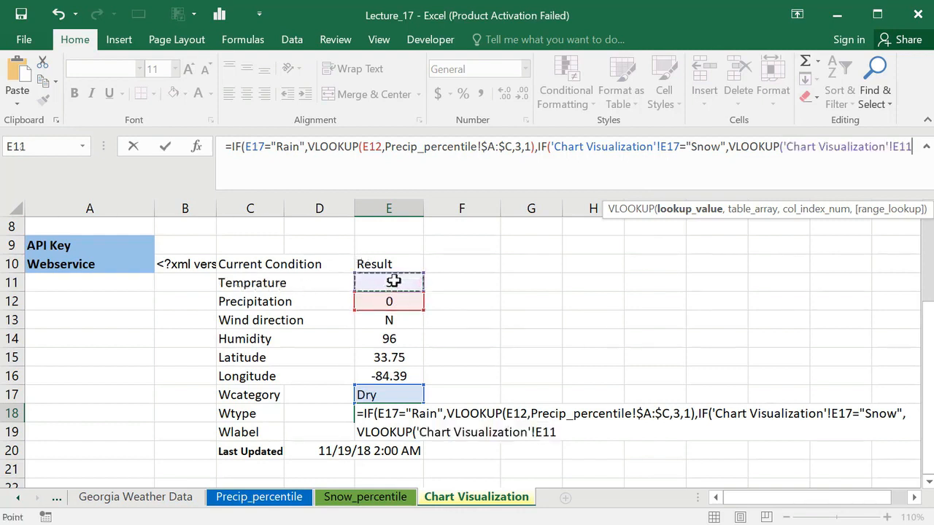
type(",")
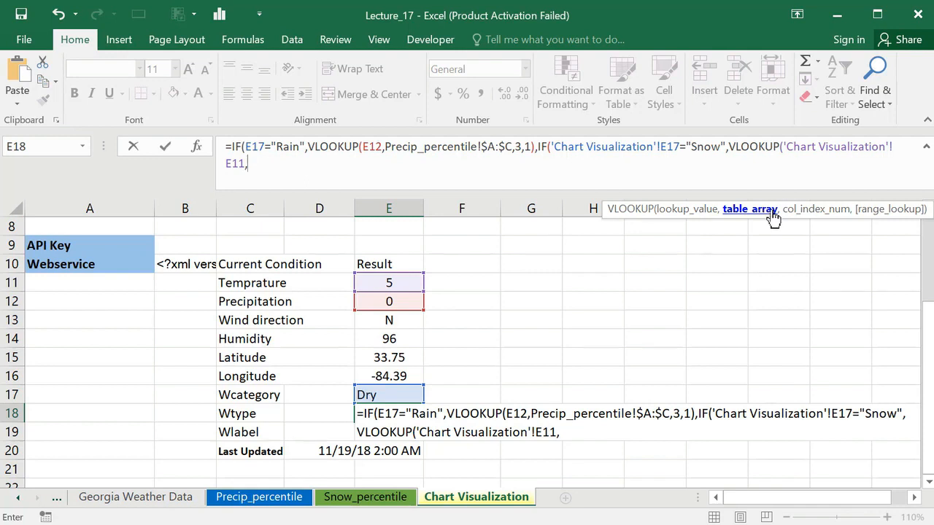
left_click(371, 499)
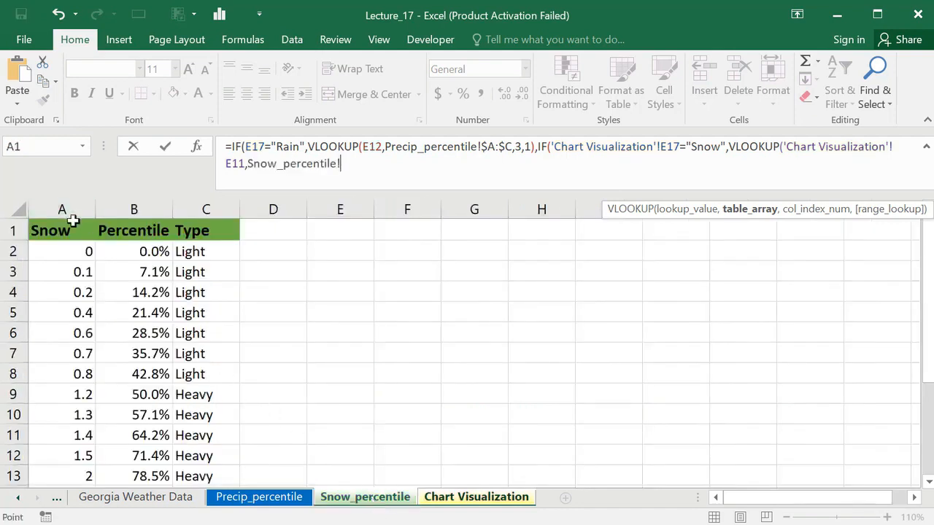
left_click_drag(63, 209, 215, 202)
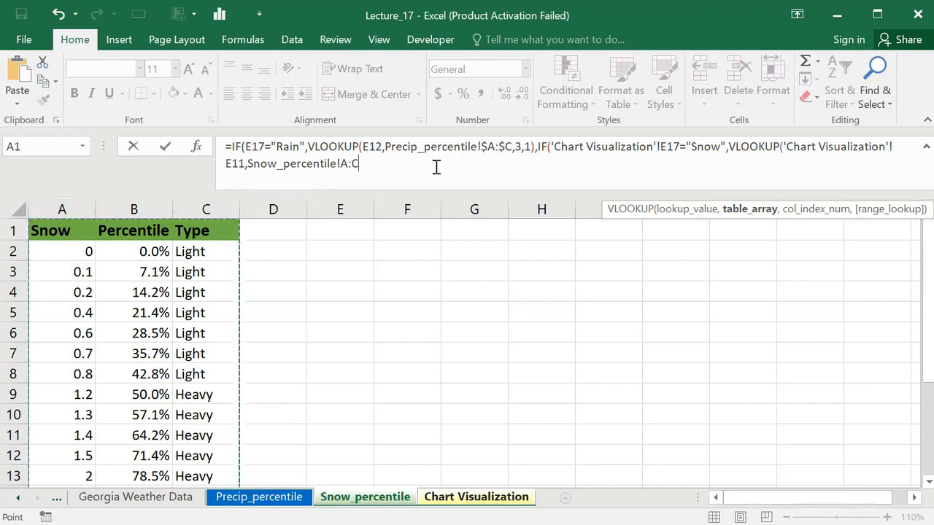
key("F4")
type(",")
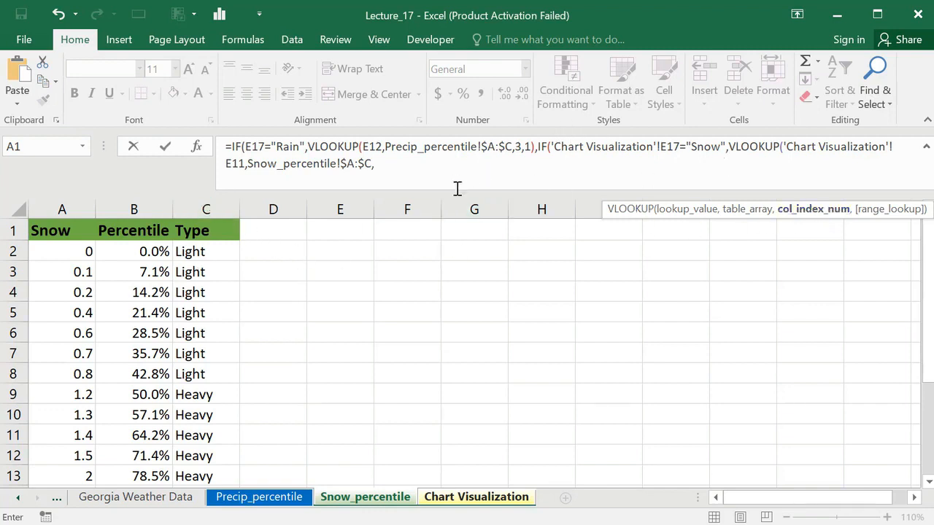
Step: Finish the snow VLOOKUP in the E18 formula with column index 3 and range lookup 1, and return "Dry" otherwise
type("3,1")
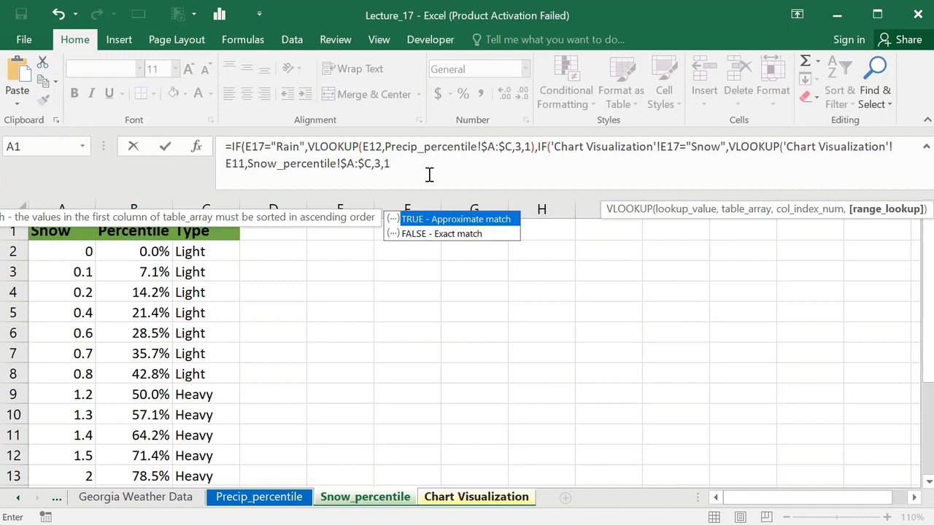
type("),")
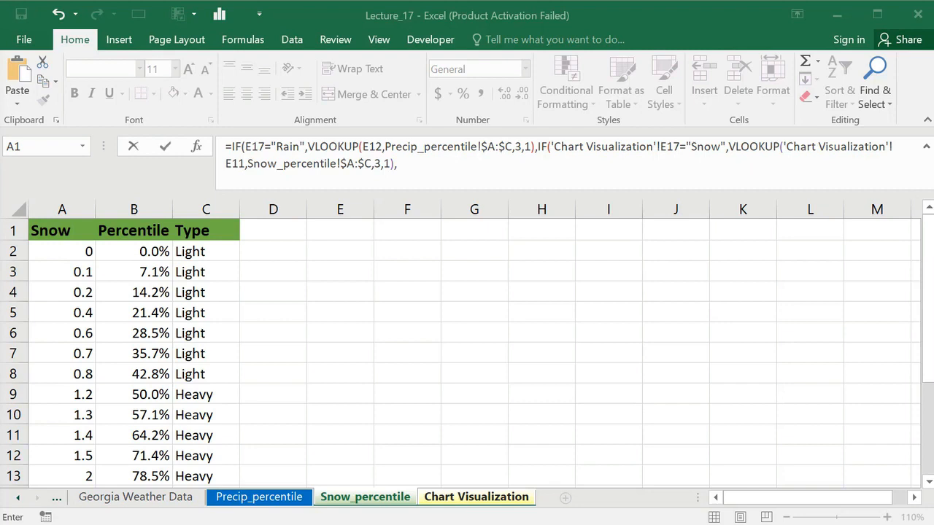
left_click(420, 165)
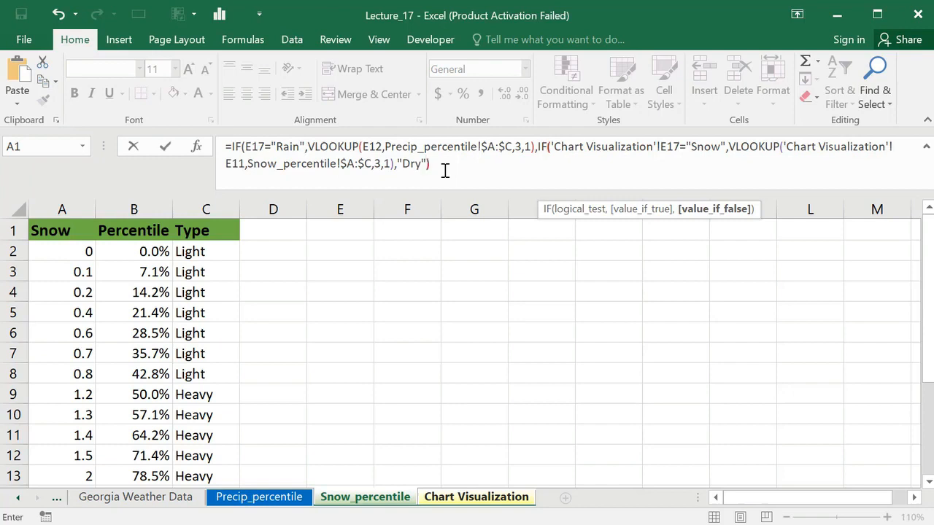
type(")")
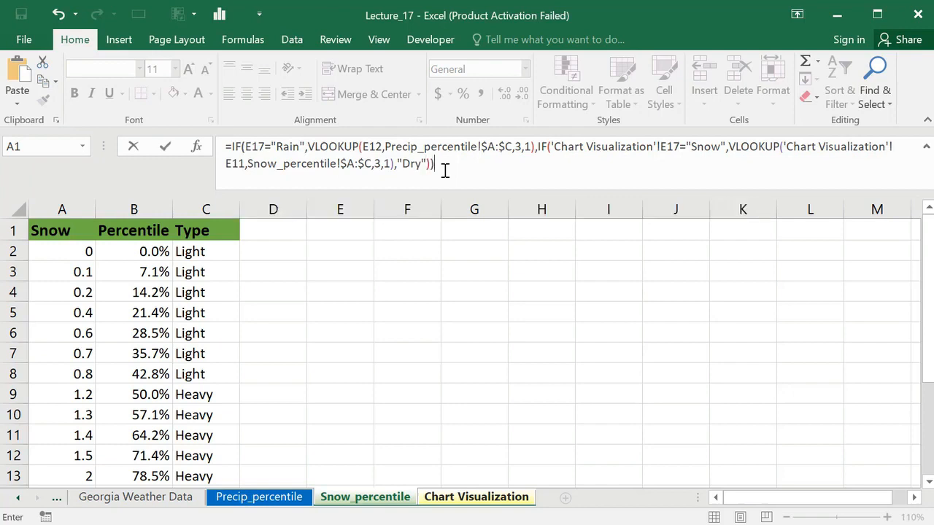
key("Escape")
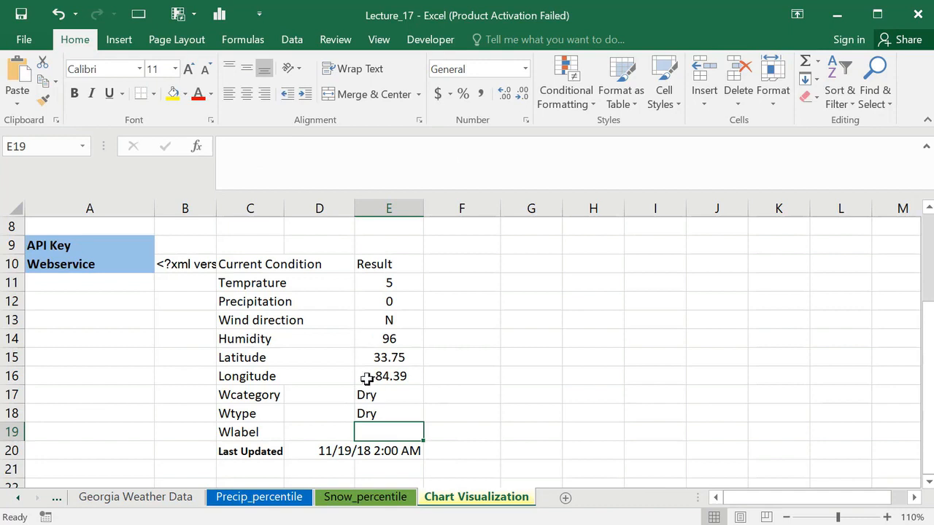
left_click(374, 413)
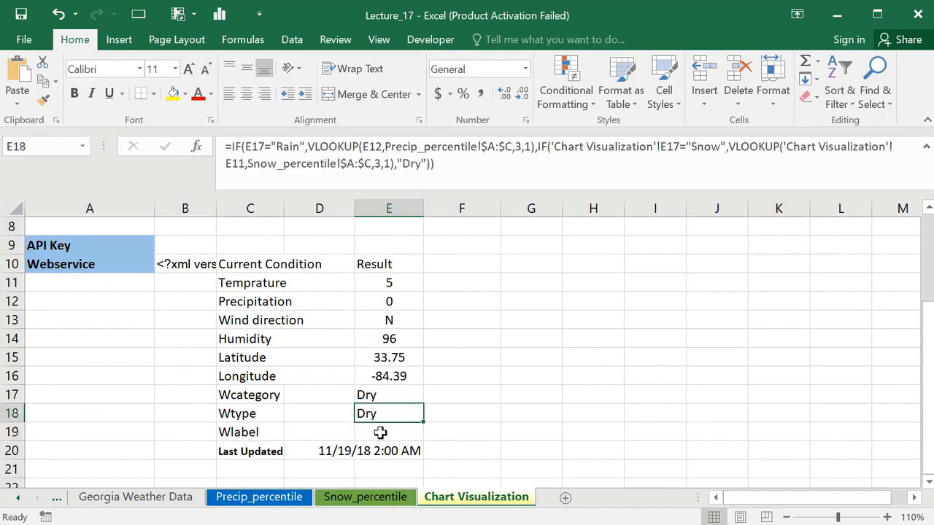
Step: Start an IF formula in the Wlabel result cell E19 that tests whether E18 equals "Dry"
left_click(382, 431)
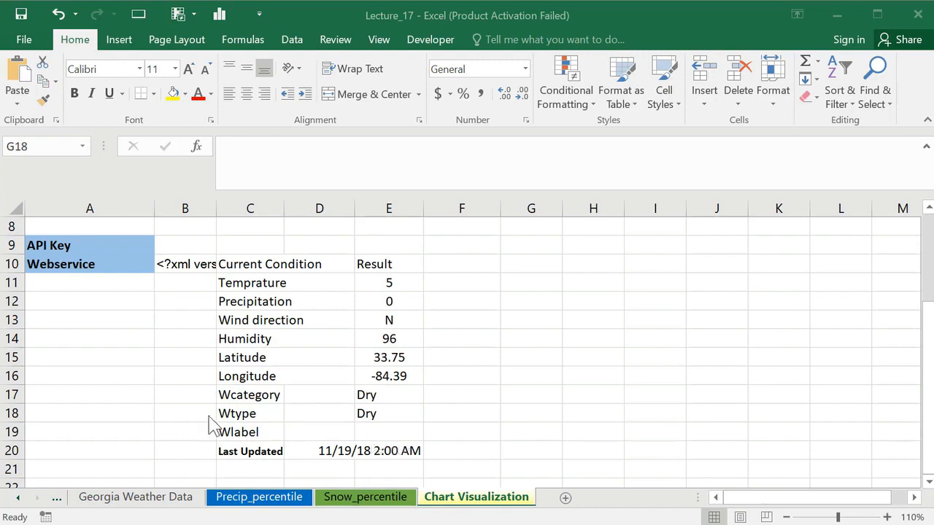
left_click(366, 430)
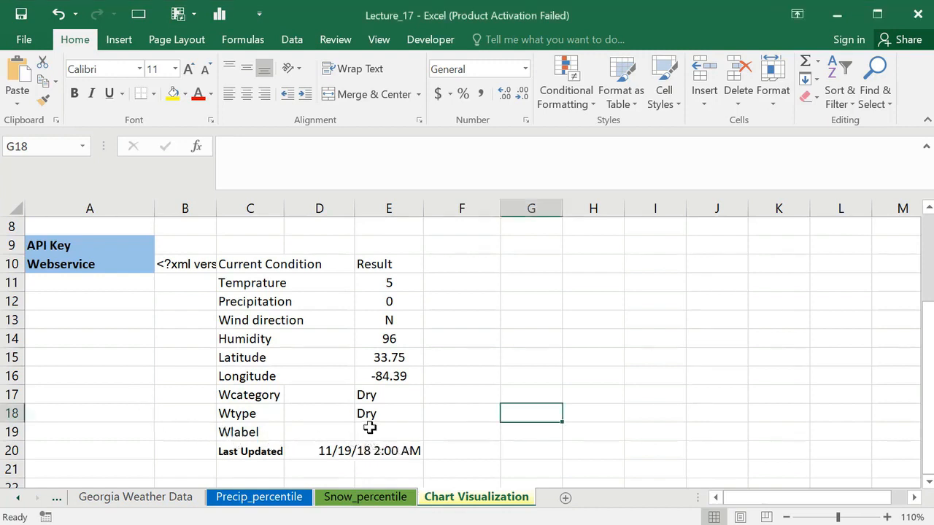
left_click(370, 428)
type("=")
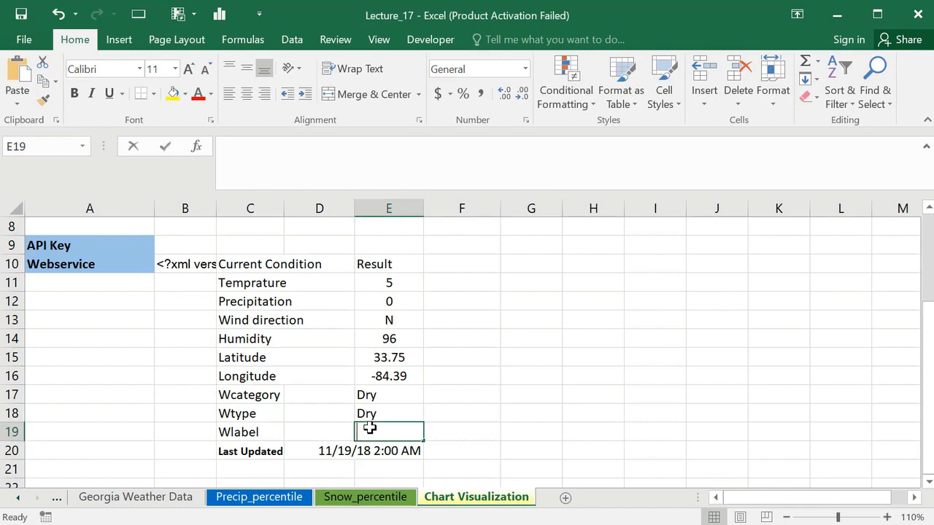
type("IF")
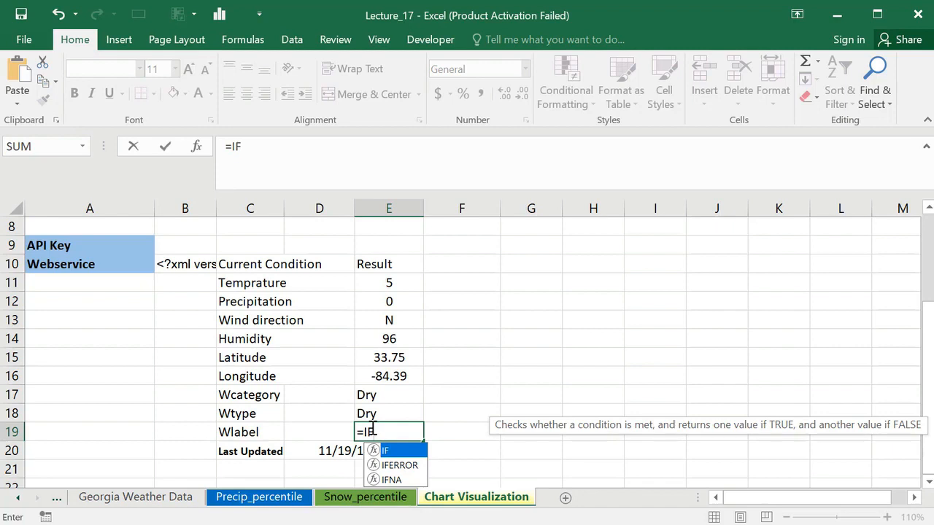
type("(")
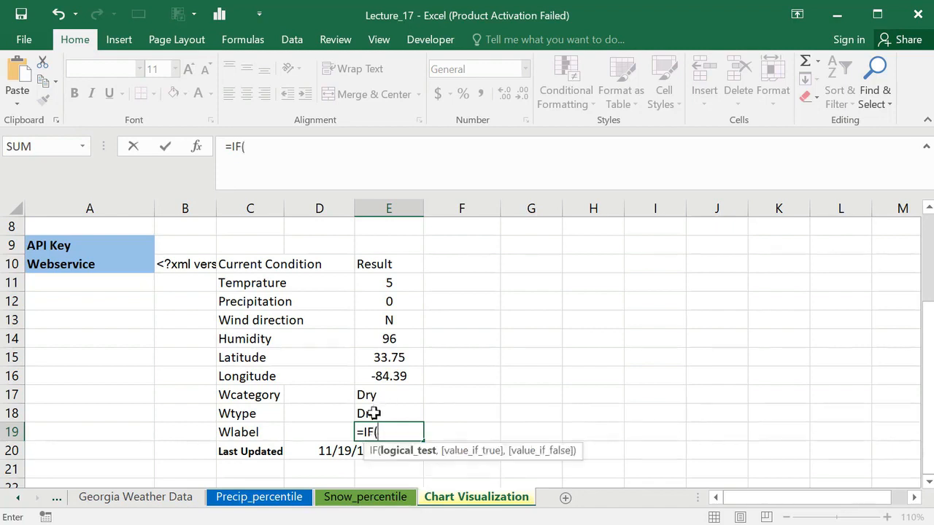
left_click(373, 414)
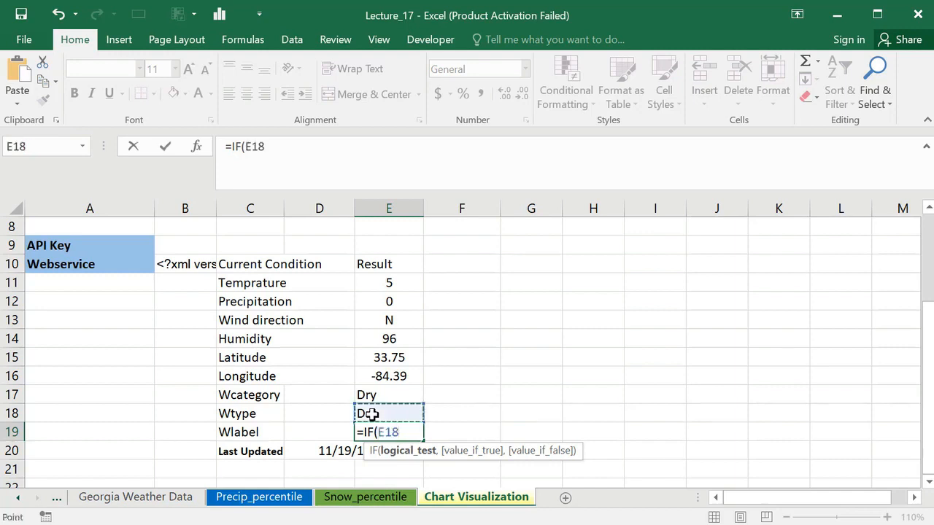
type("=\"")
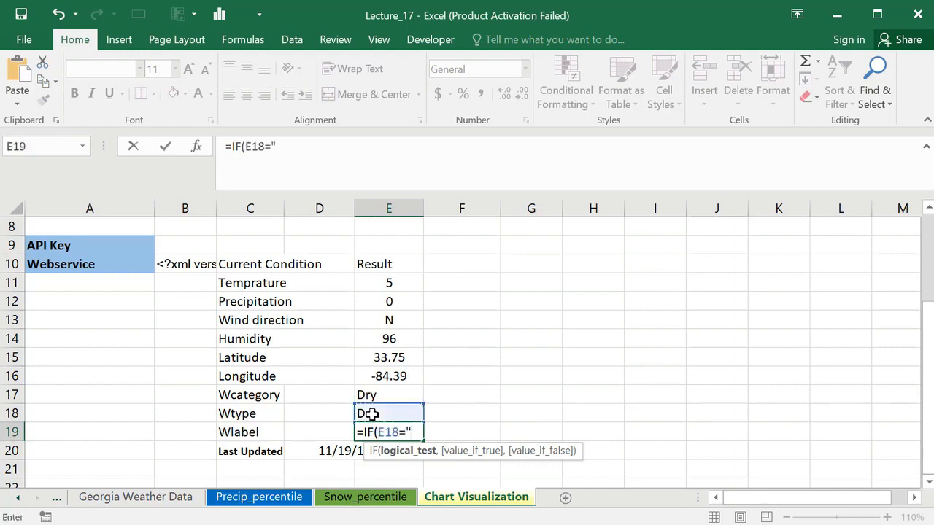
type("Dry\",")
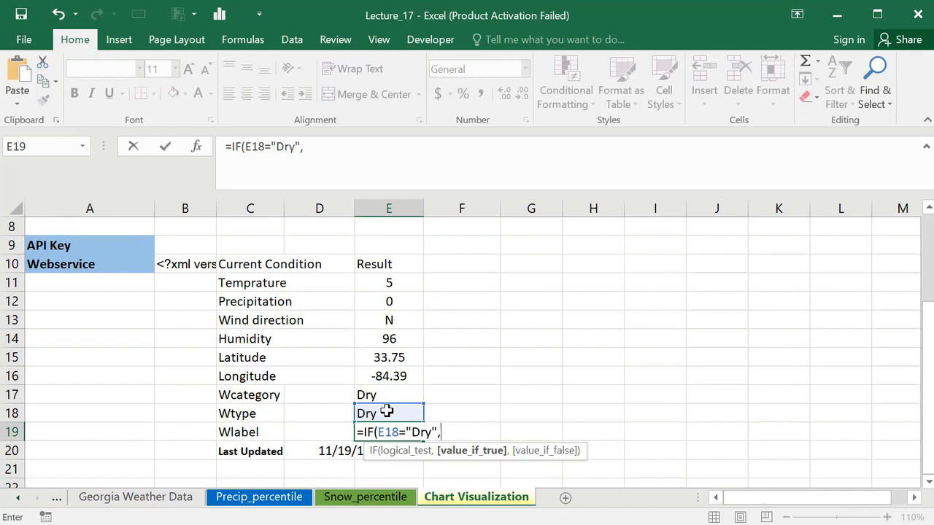
Step: Complete the E19 formula to return E18 when true and E18&" "&E17 when false
left_click(386, 412)
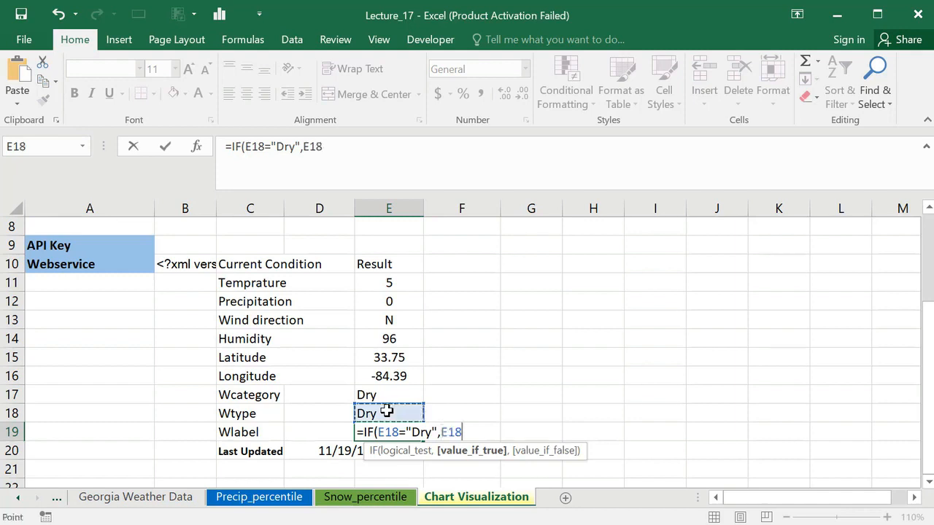
type(",")
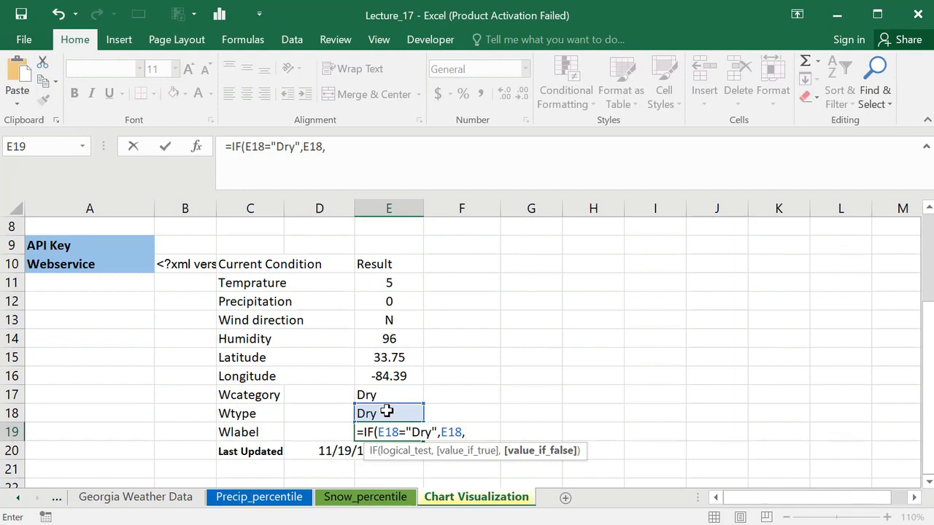
left_click(386, 412)
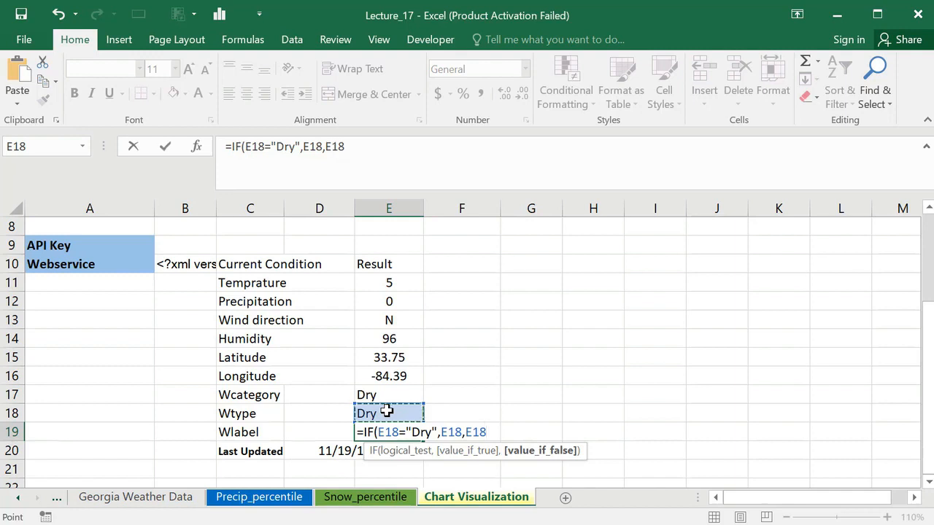
type("&")
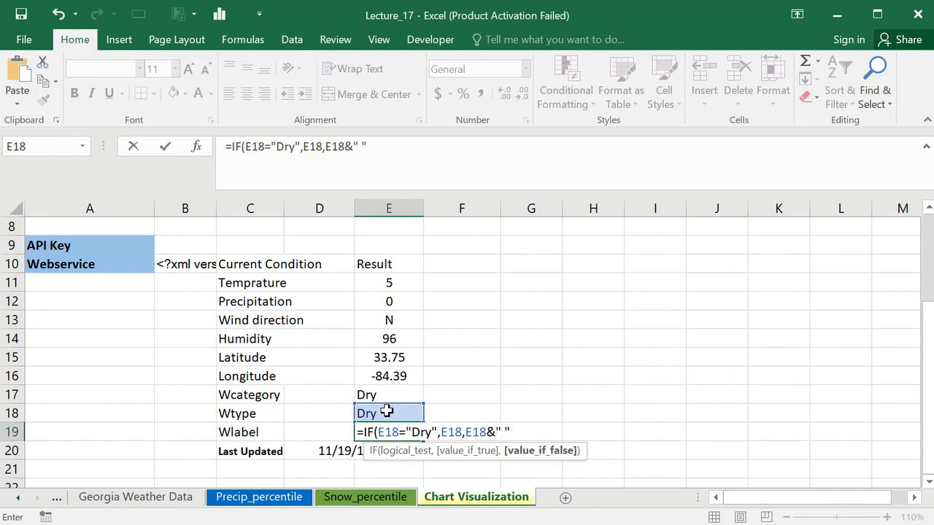
type("\" \"&")
left_click(379, 395)
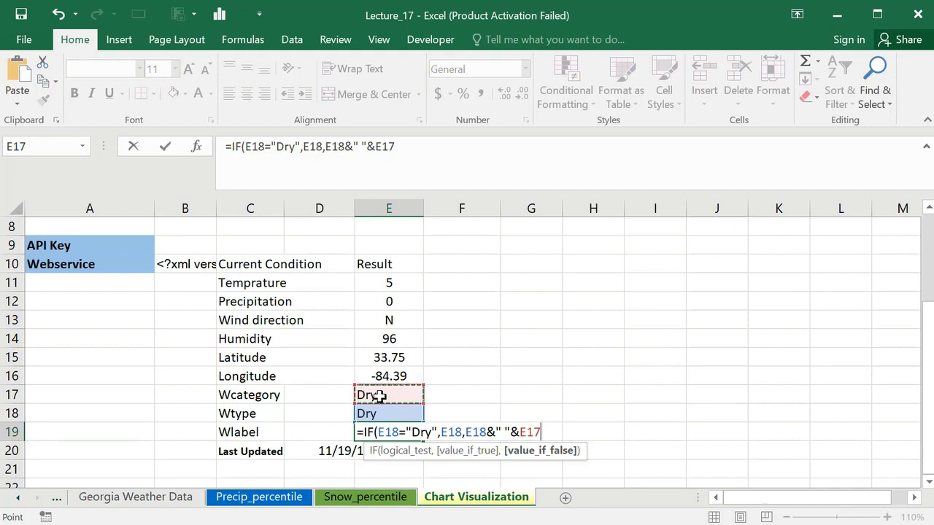
type(")")
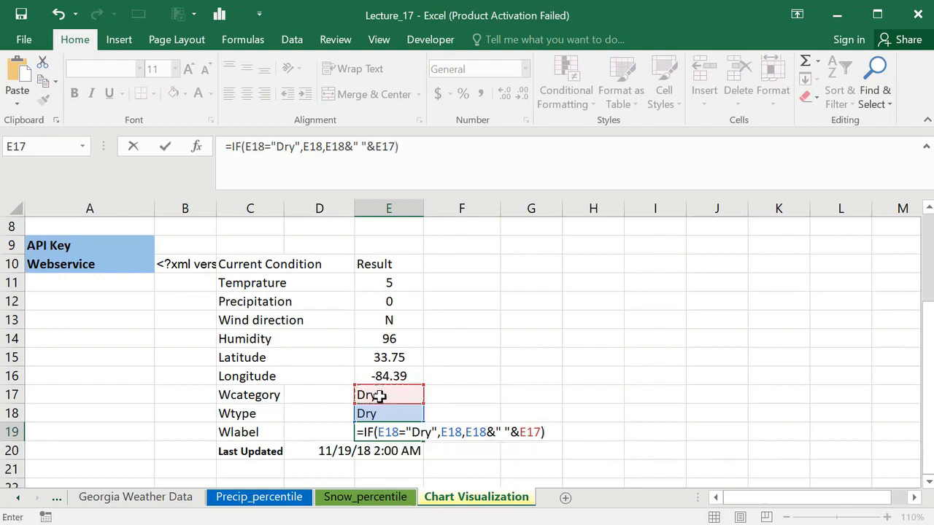
key("Return")
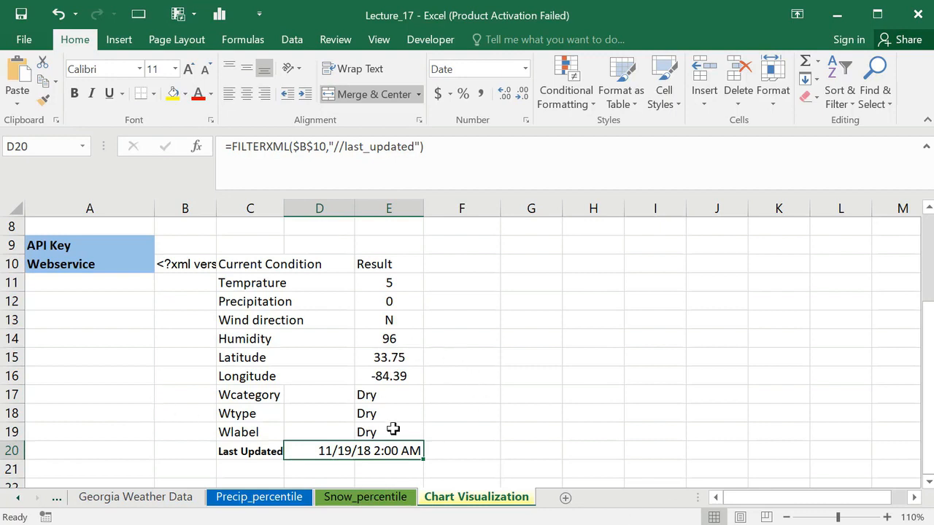
left_click_drag(365, 413, 378, 431)
left_click_drag(372, 394, 373, 429)
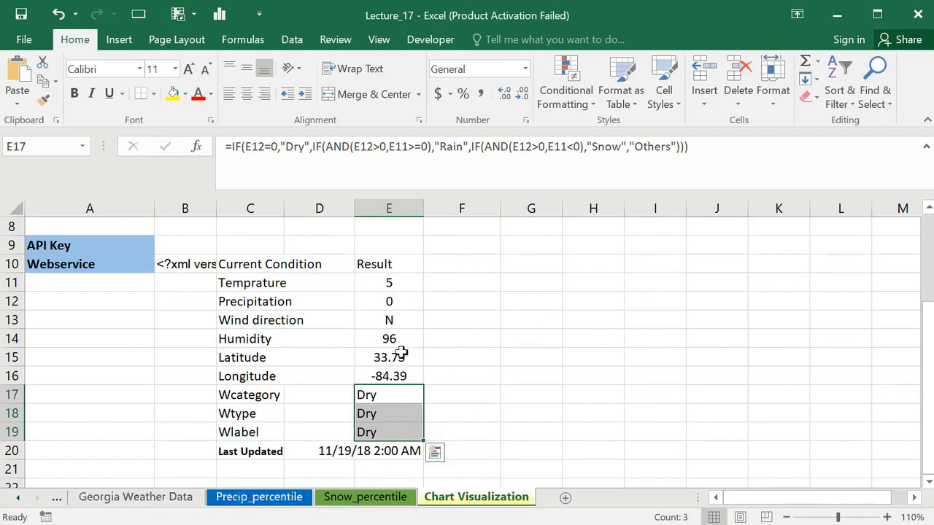
left_click(430, 524)
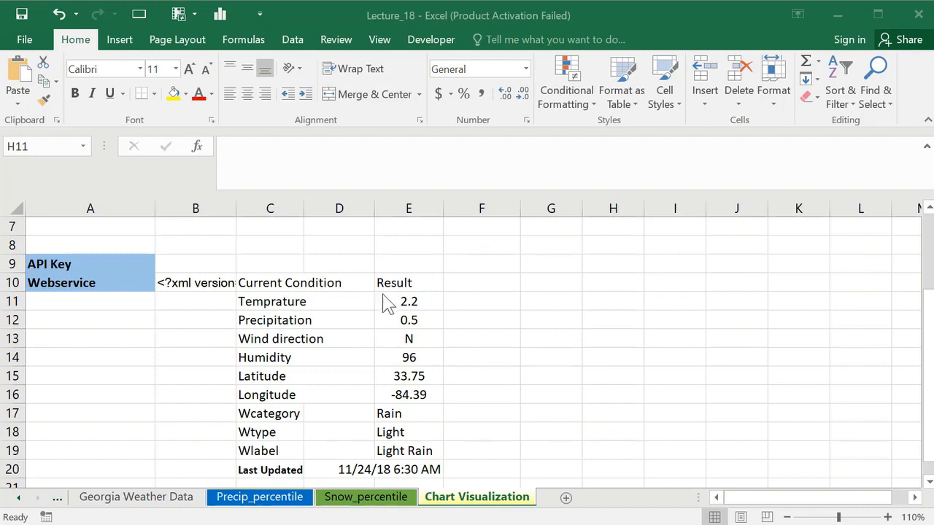
Step: Insert three blank rows at row 8, between the Risk Label row and the API Key row
left_click(929, 208)
left_click(929, 208)
left_click(929, 209)
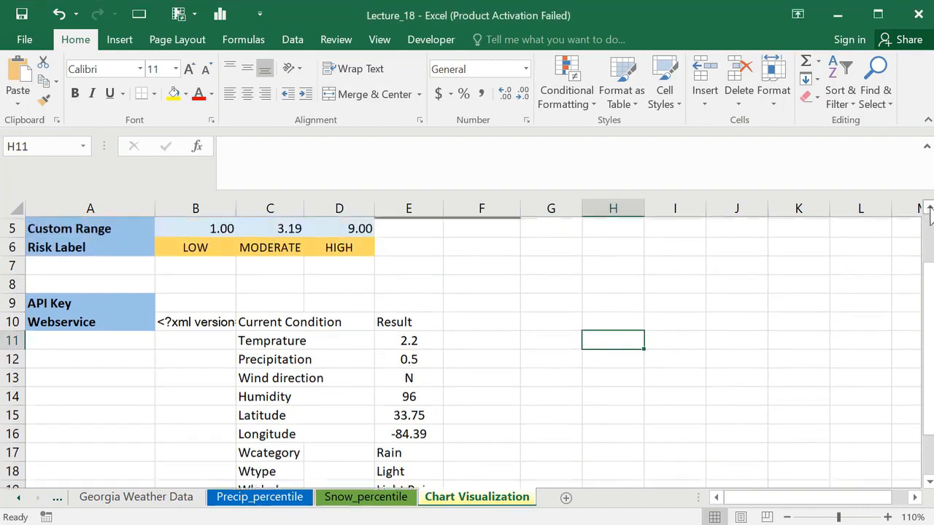
left_click(929, 208)
left_click(928, 208)
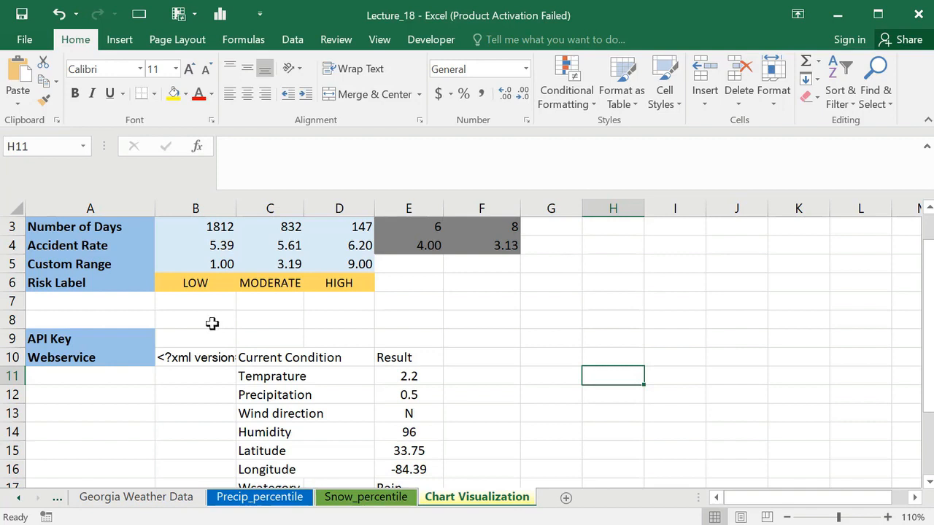
key("alt+Tab")
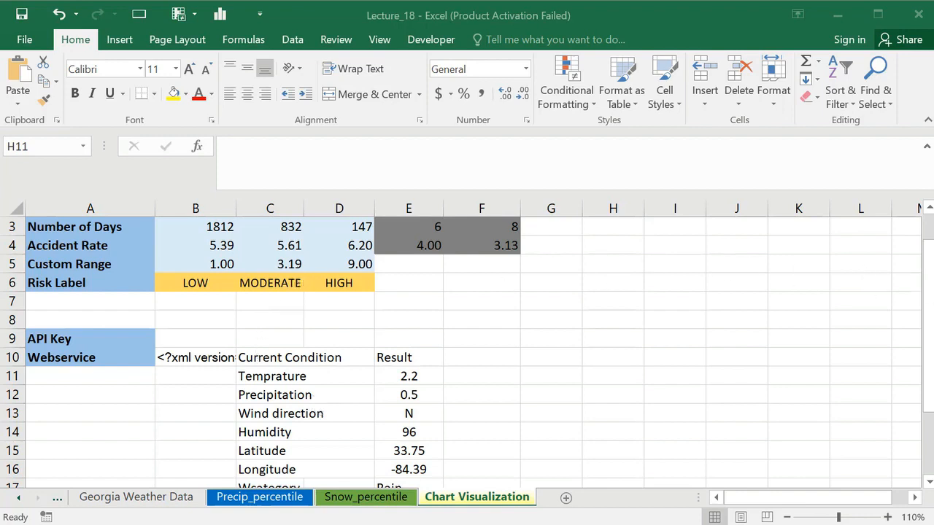
left_click(930, 208)
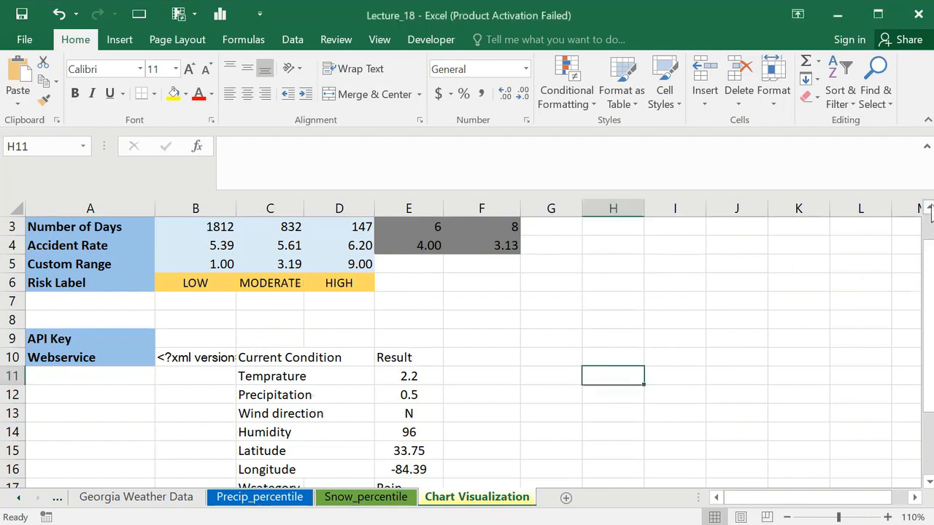
scroll(929, 212, "up", 1)
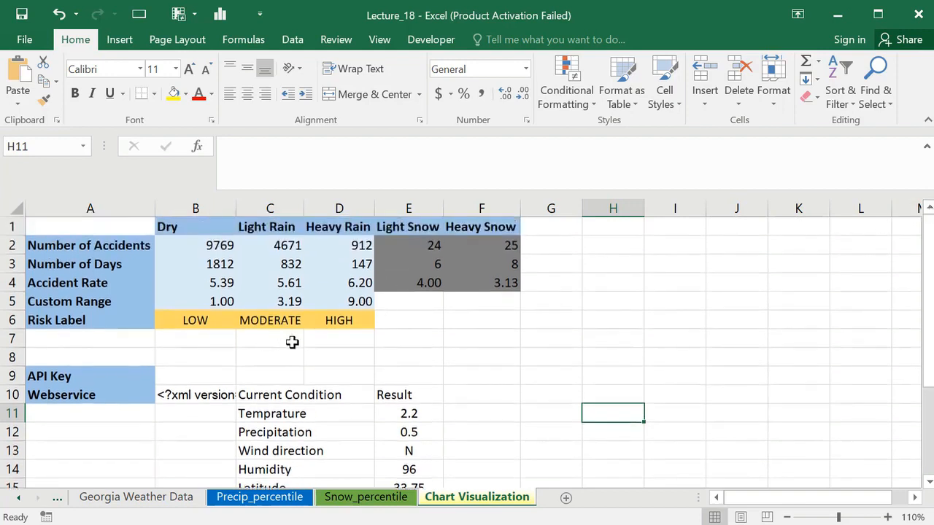
left_click(6, 357)
right_click(6, 355)
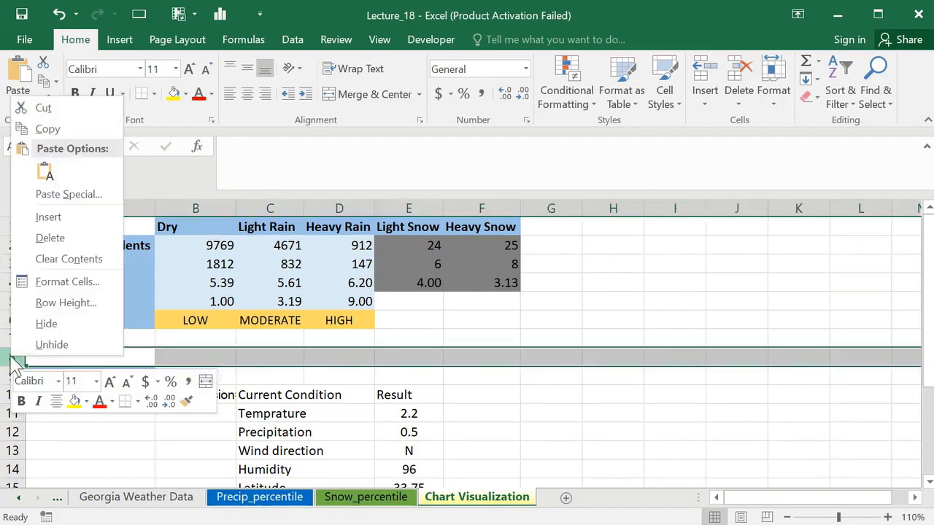
left_click(53, 228)
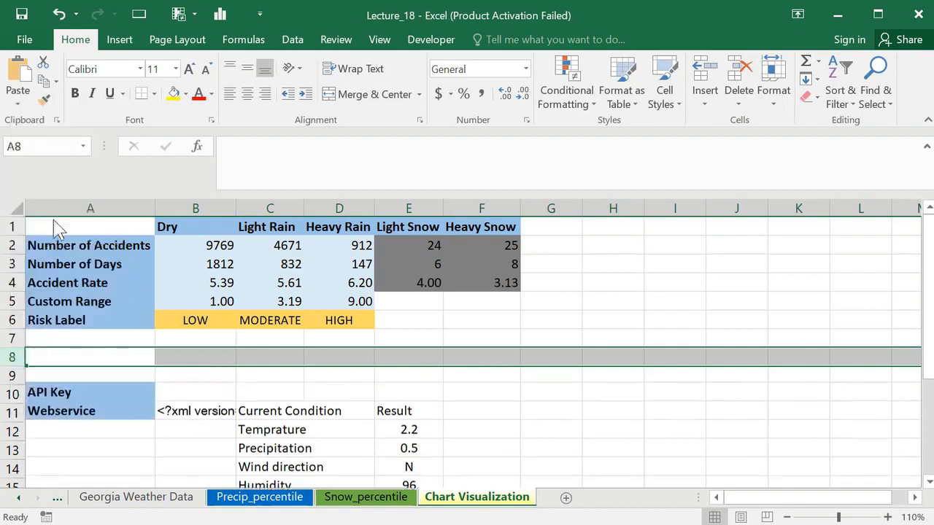
left_click_drag(11, 357, 11, 376)
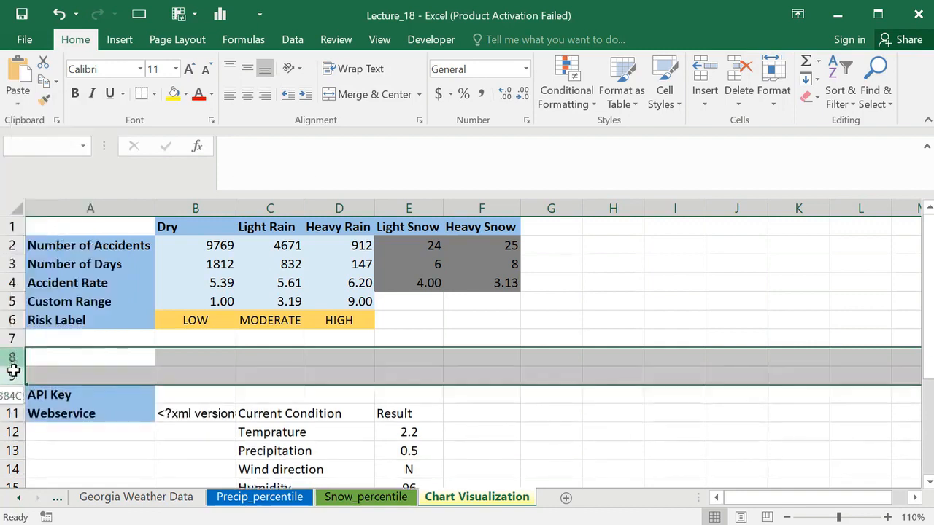
right_click(12, 357)
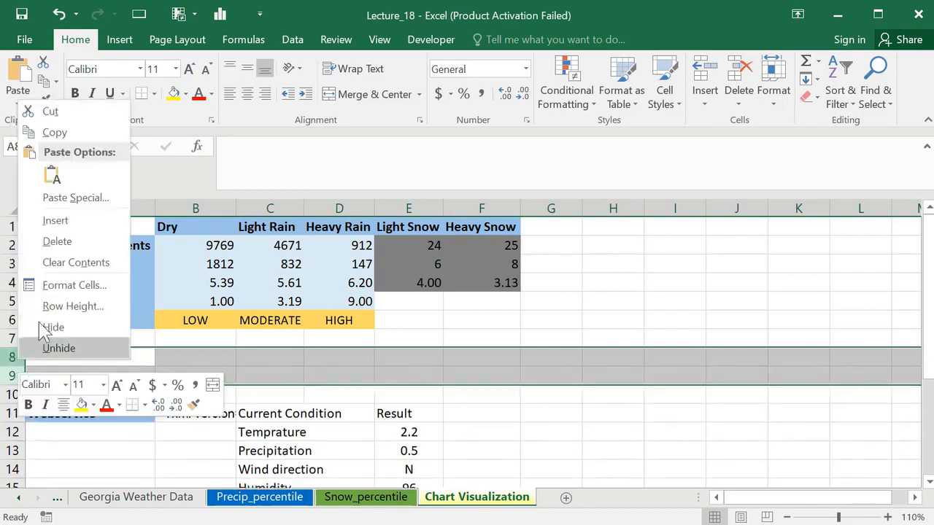
left_click(59, 221)
Step: Enter the heading "Real time Risk" in cell B8, below the accident risk table
left_click(191, 369)
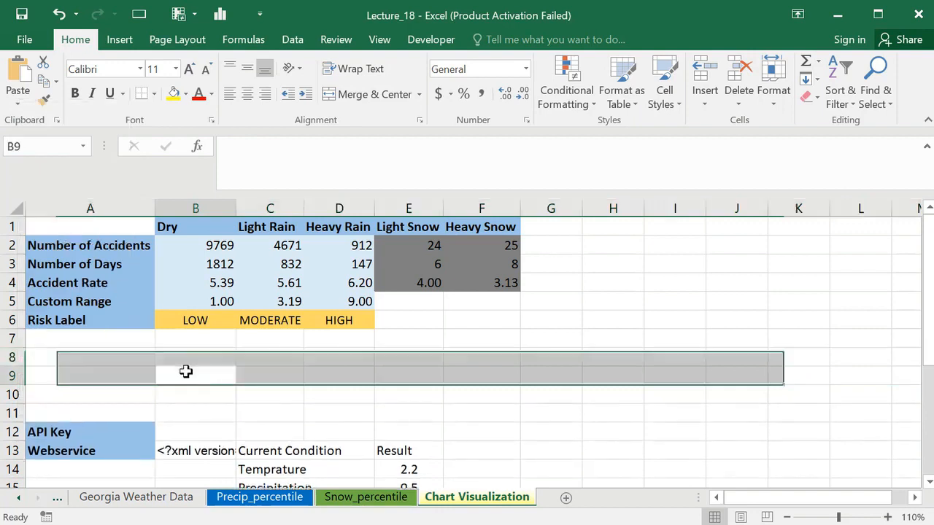
left_click(187, 354)
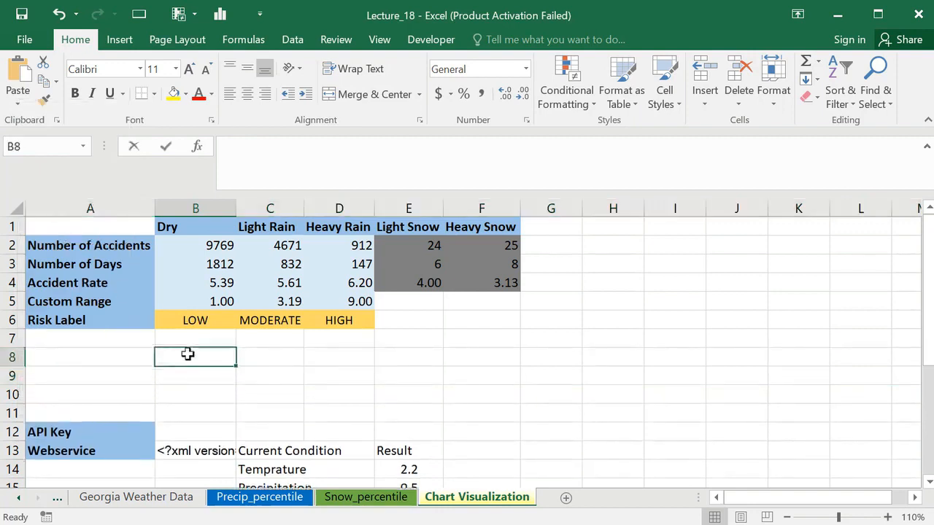
type("Real")
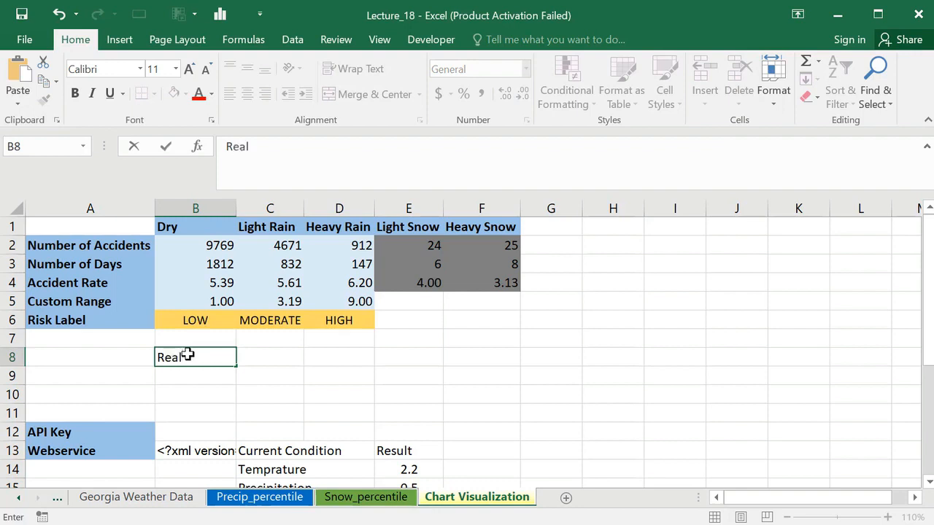
type(" time Risk")
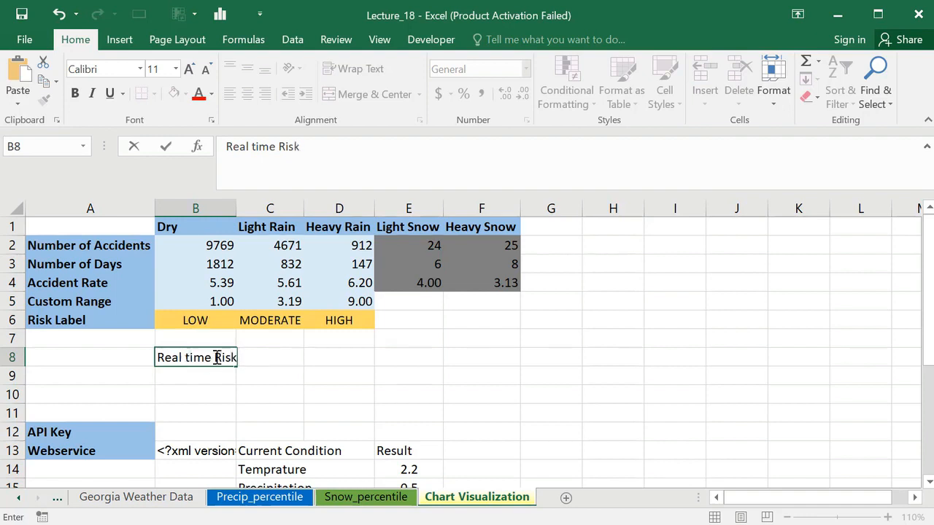
Step: Replace the words before "Risk" in the B8 heading so that it reads "Current Risk"
left_click(213, 357)
key("BackSpace")
key("BackSpace")
key("BackSpace")
key("BackSpace")
key("BackSpace")
key("BackSpace")
key("BackSpace")
key("BackSpace")
key("BackSpace")
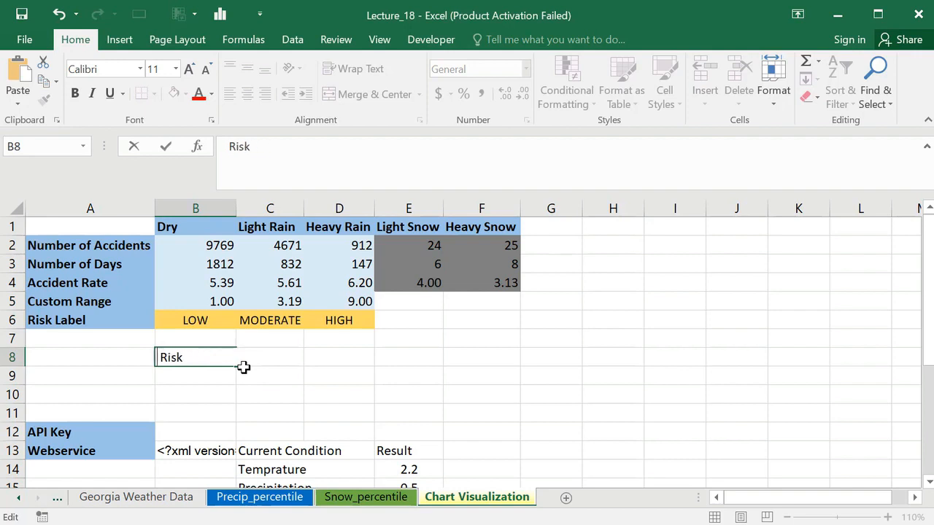
type("R")
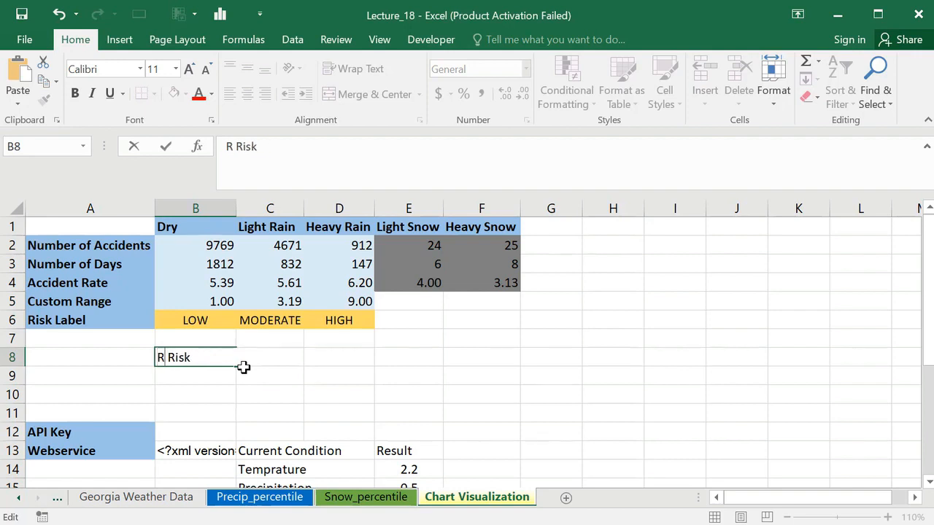
key("BackSpace")
type("Current")
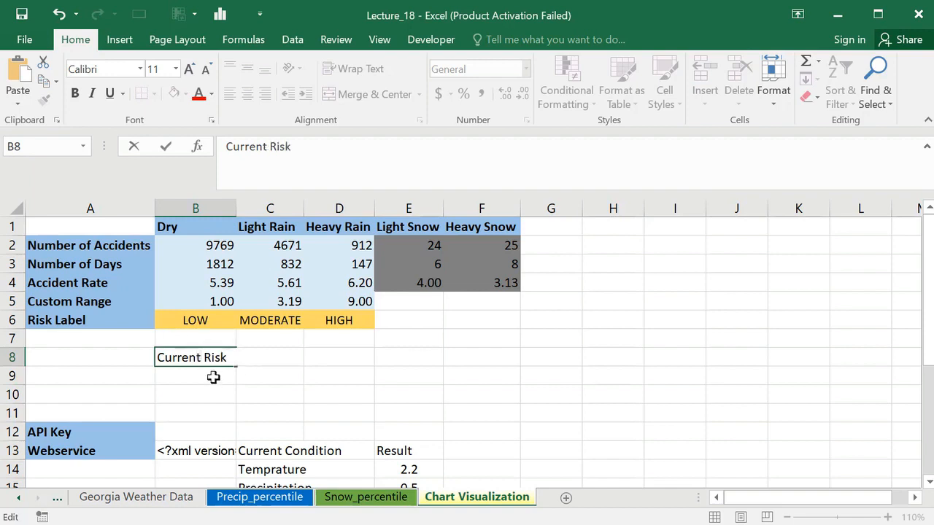
left_click(217, 373)
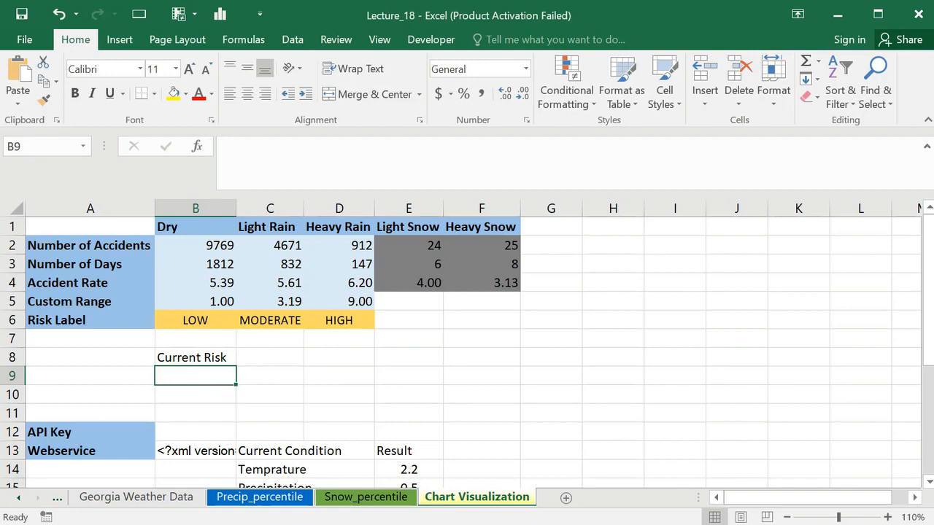
Step: Start an INDEX formula in B9 over the Custom Range values B5:D5 with row number 1
left_click(186, 377)
type("=")
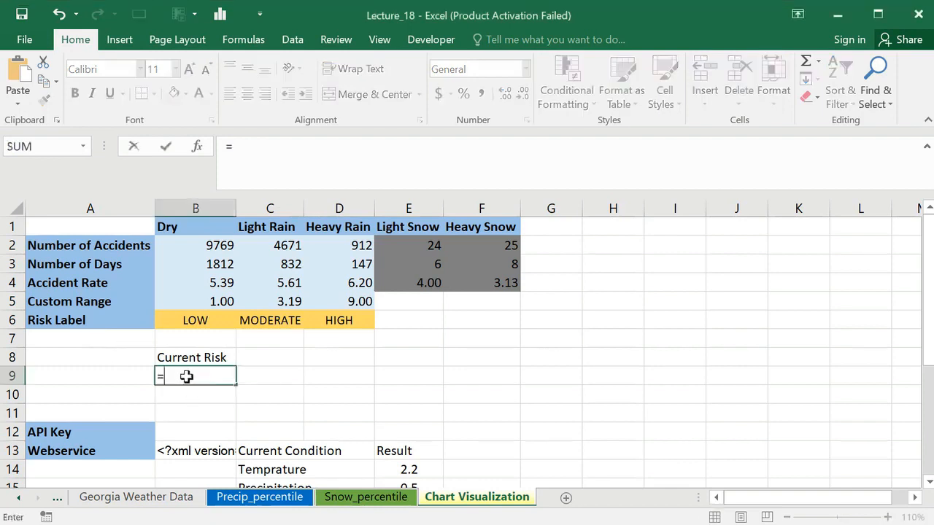
type("Ind")
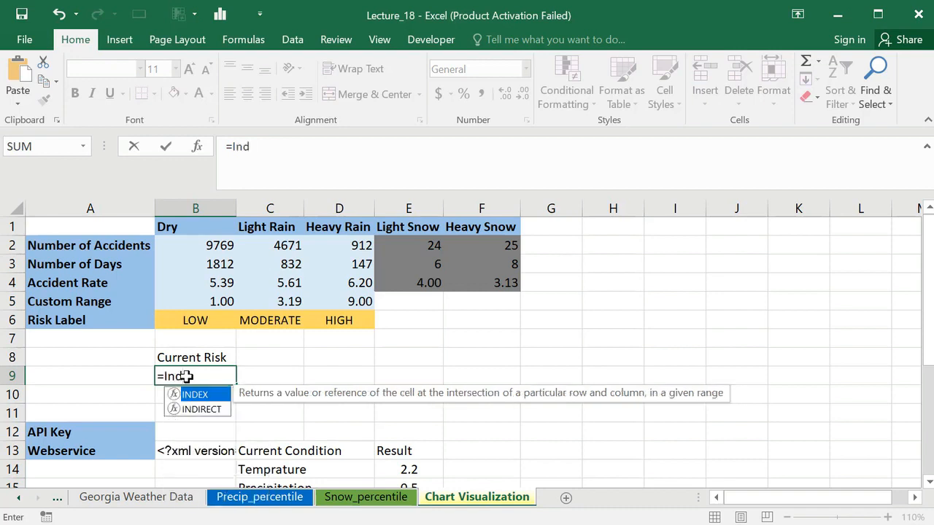
double_click(220, 394)
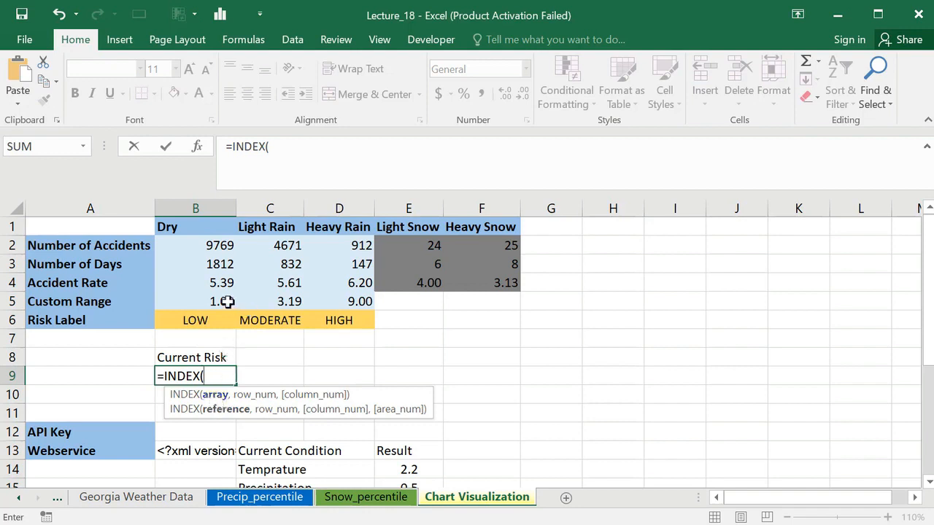
left_click_drag(187, 299, 335, 299)
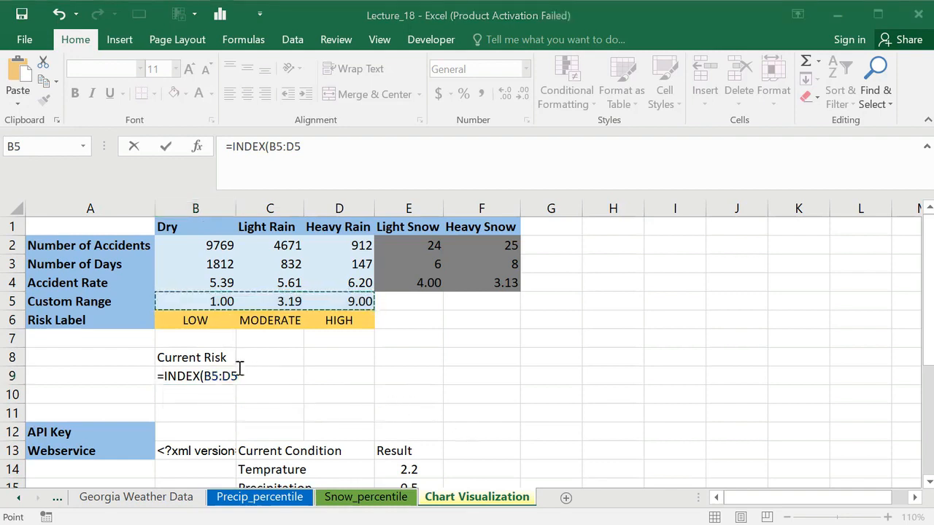
type(",")
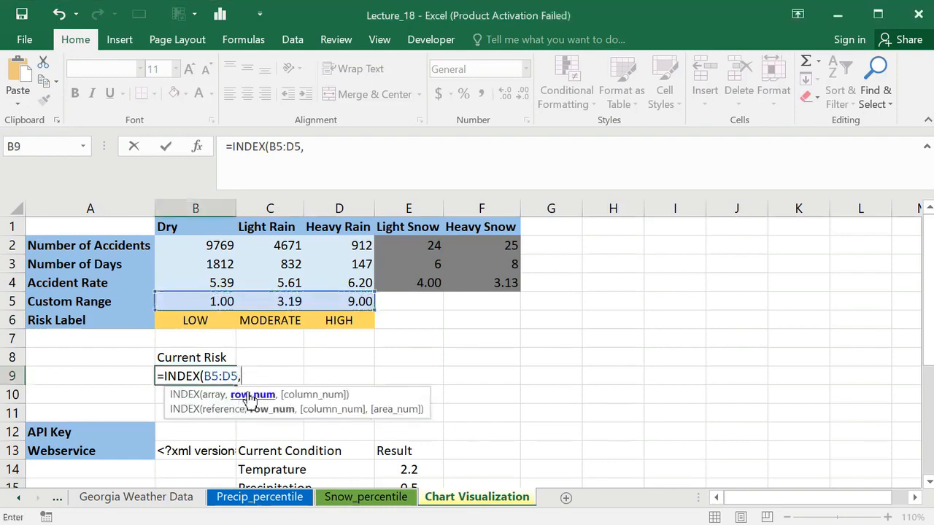
type("1")
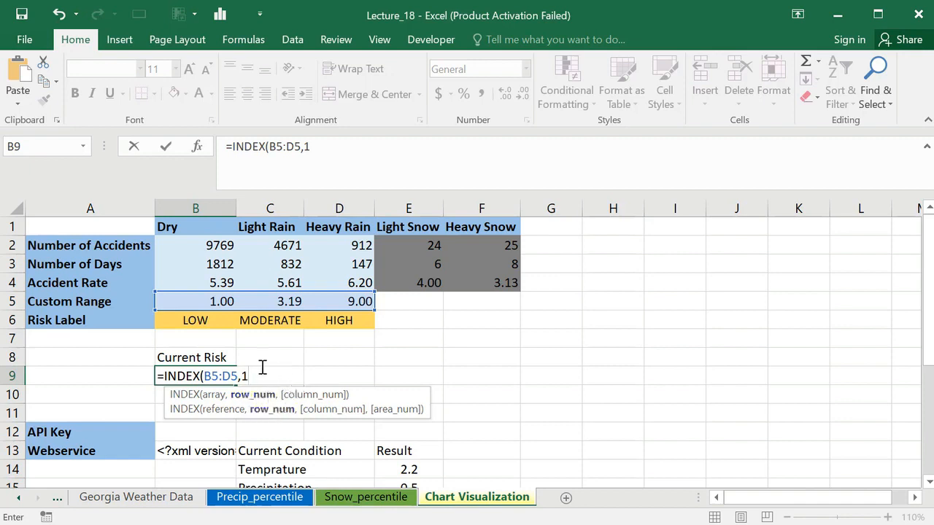
type(",")
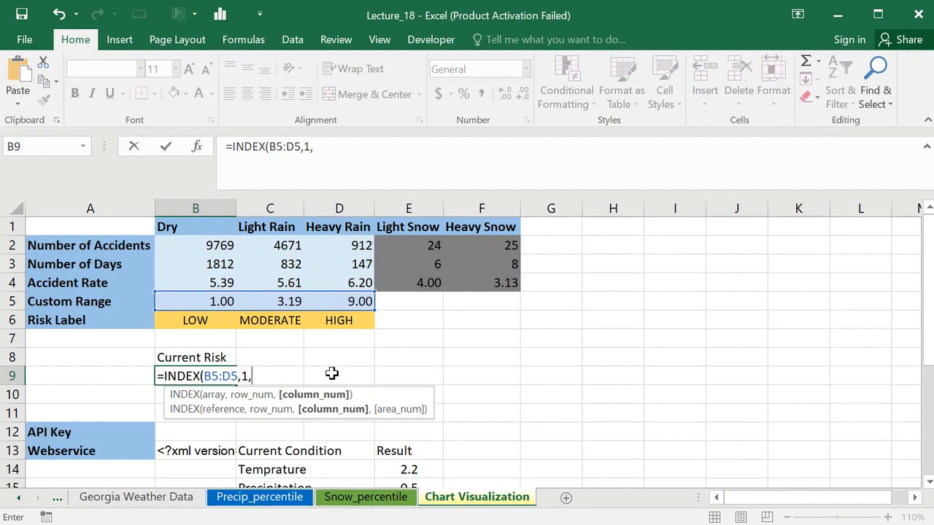
Step: Nest a MATCH function as the column number in the B9 formula, with the Wlabel result E22 as lookup value
type("ma")
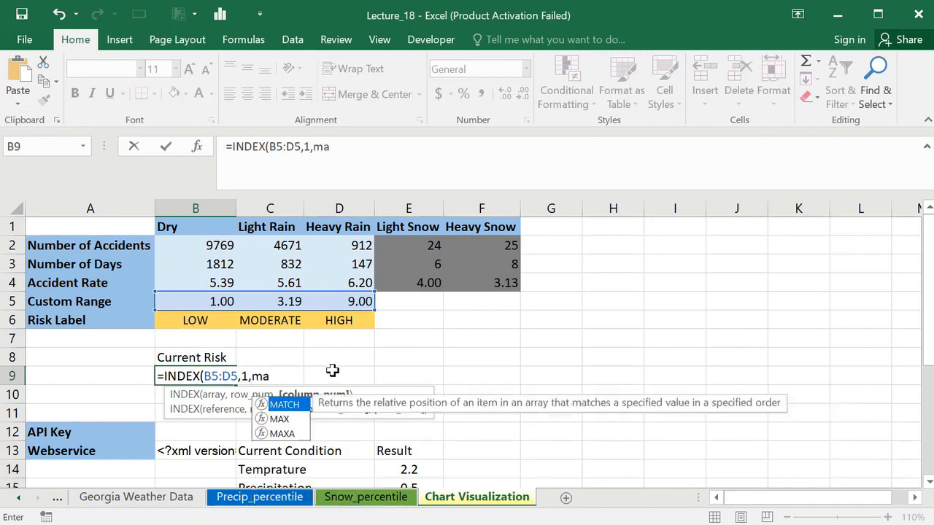
left_click(294, 408)
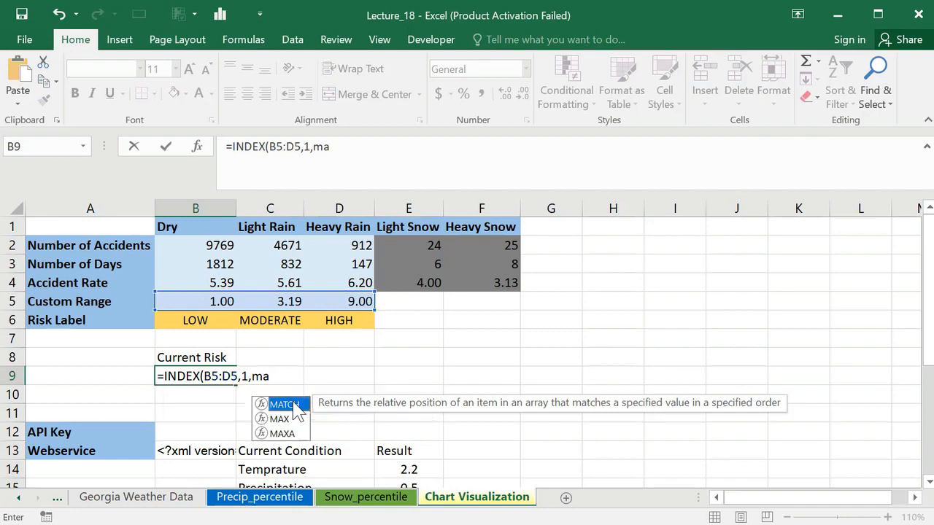
double_click(296, 406)
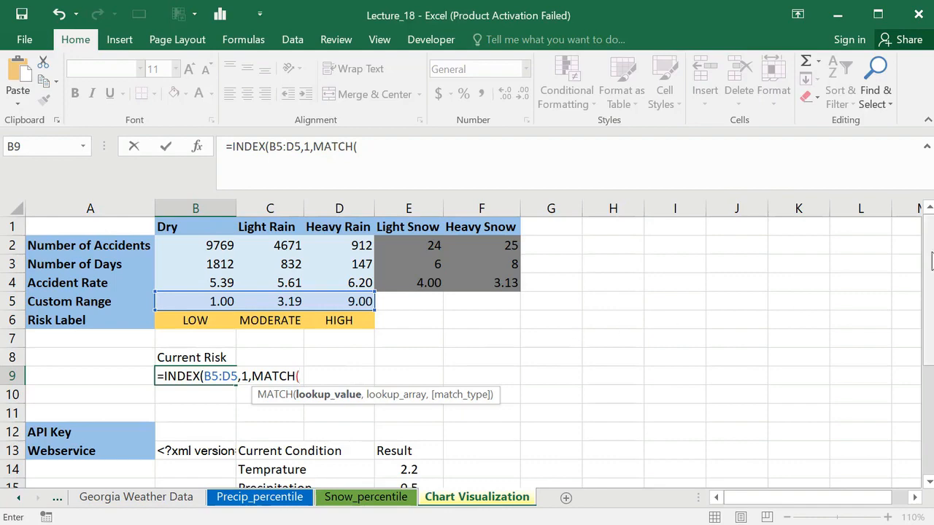
left_click_drag(930, 262, 930, 268)
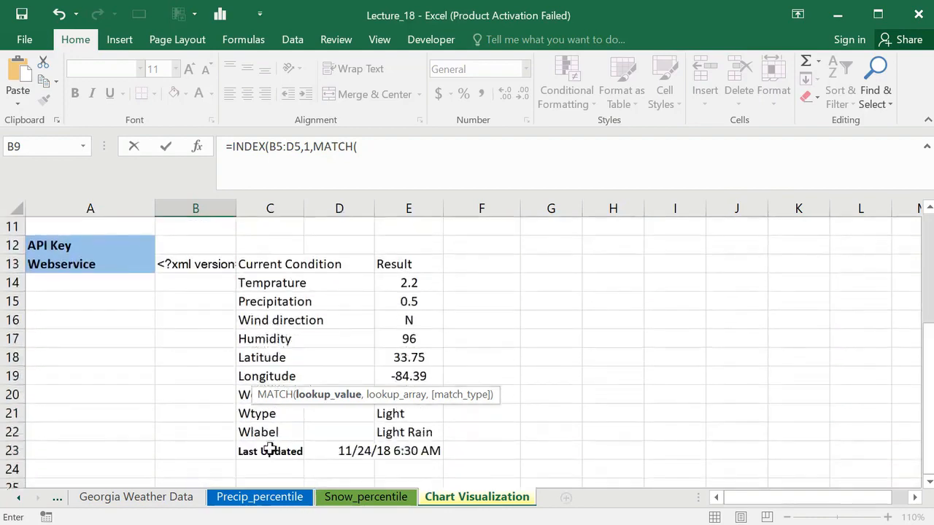
left_click(402, 433)
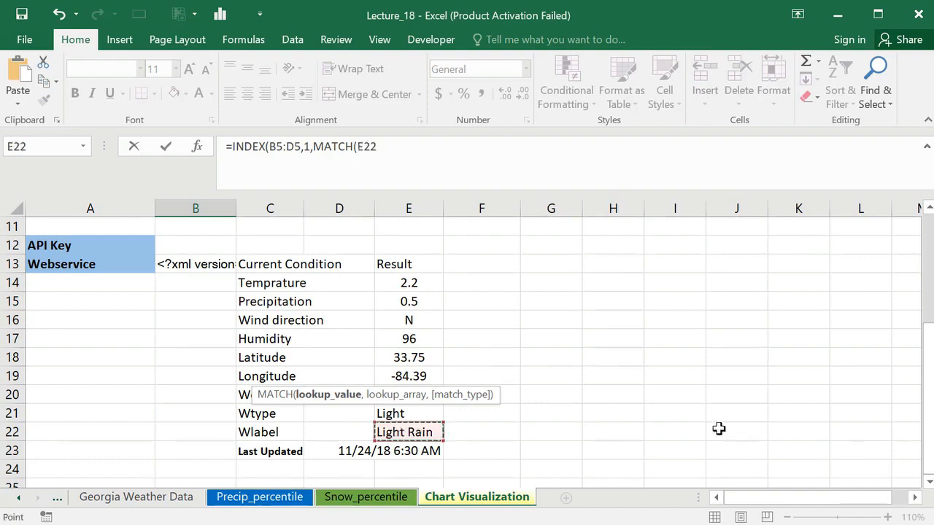
left_click_drag(928, 402, 929, 394)
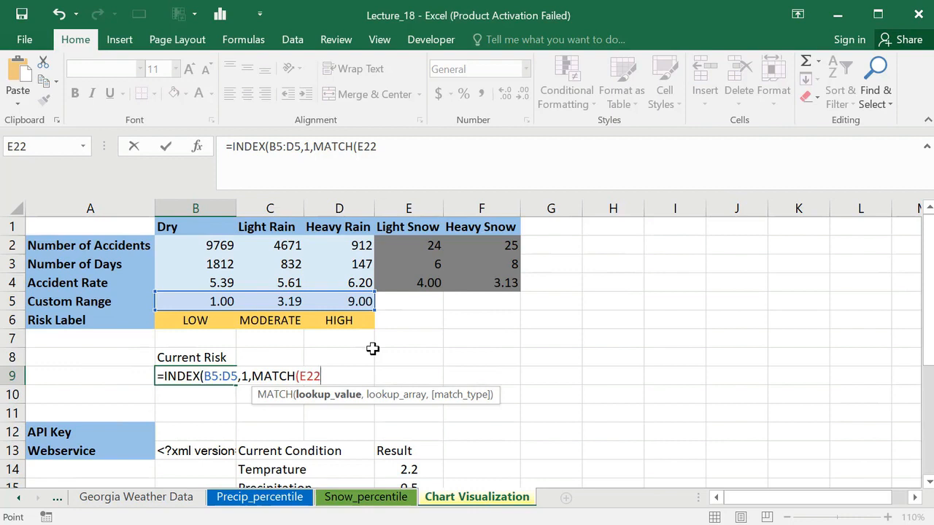
Step: Complete the MATCH in B9 with the weather headings B1:F1 as lookup array and exact match 0, and enter the formula
type(",")
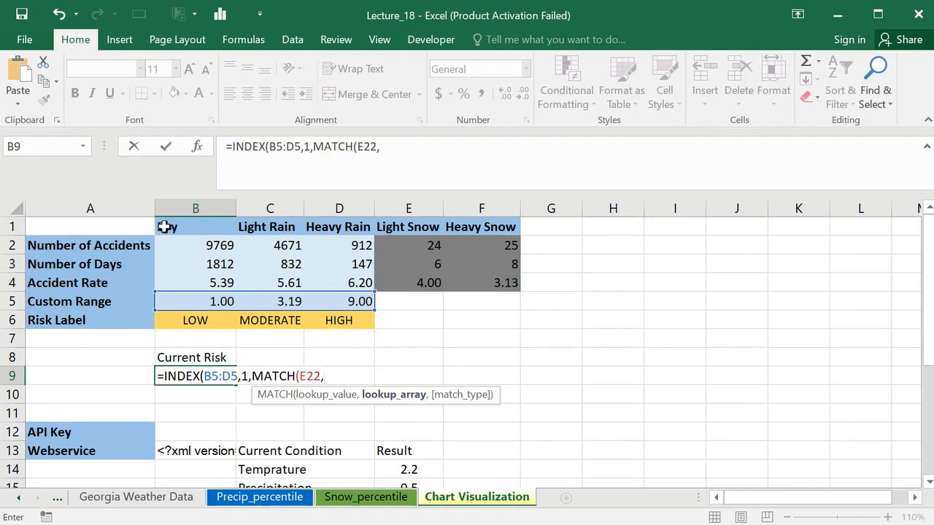
left_click_drag(166, 227, 503, 225)
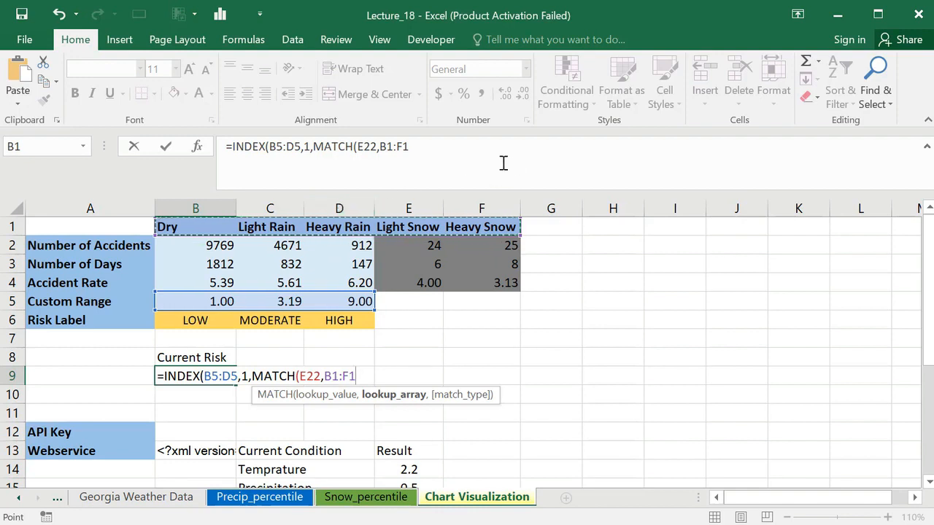
type(",")
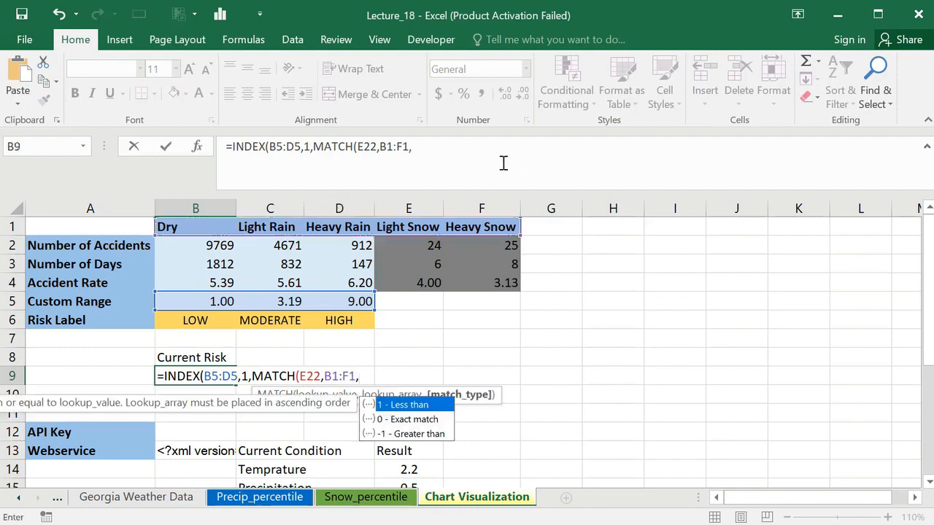
double_click(420, 419)
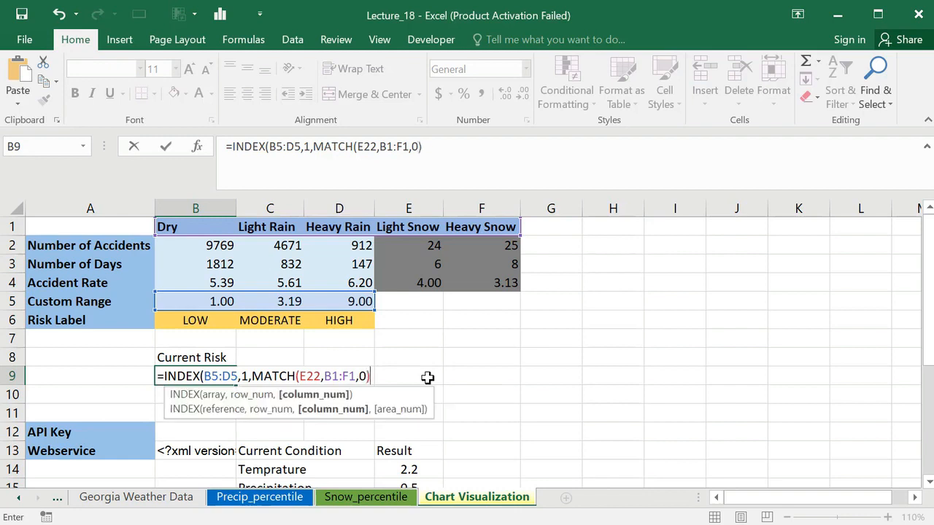
key("Return")
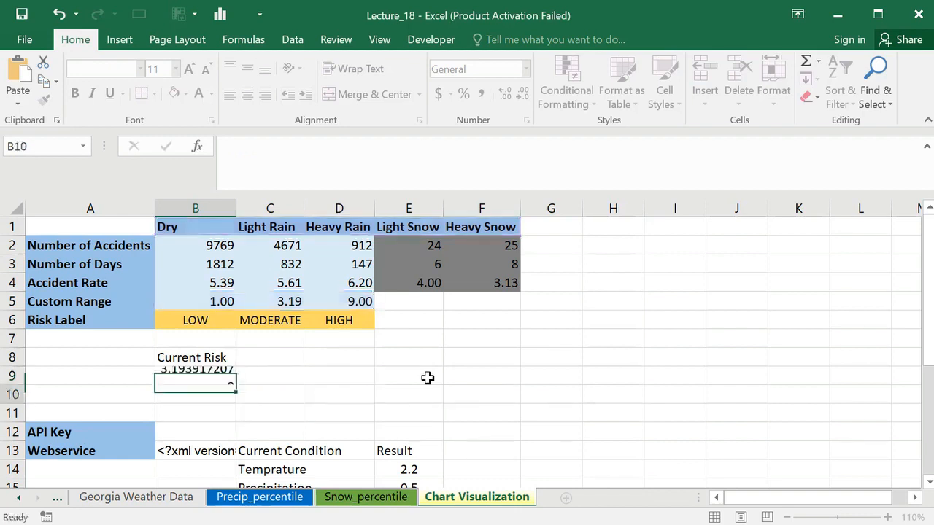
left_click(191, 375)
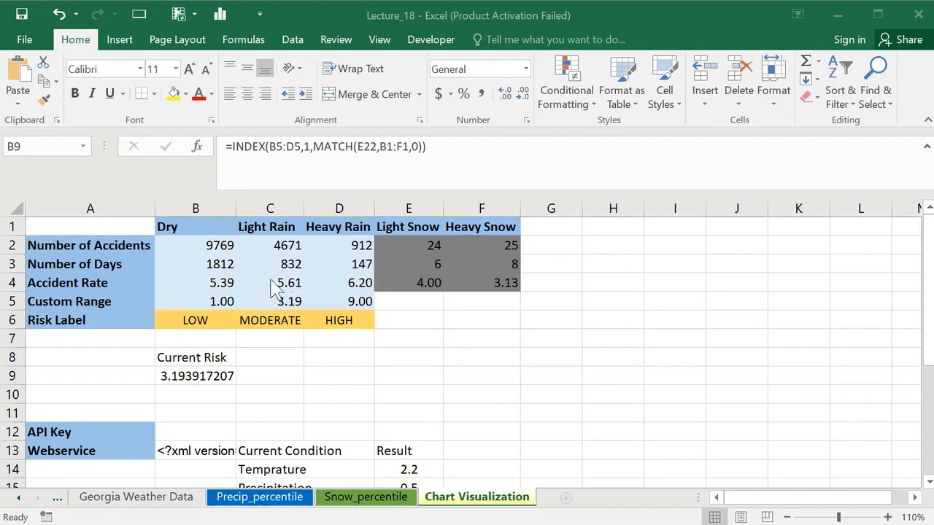
left_click(206, 381)
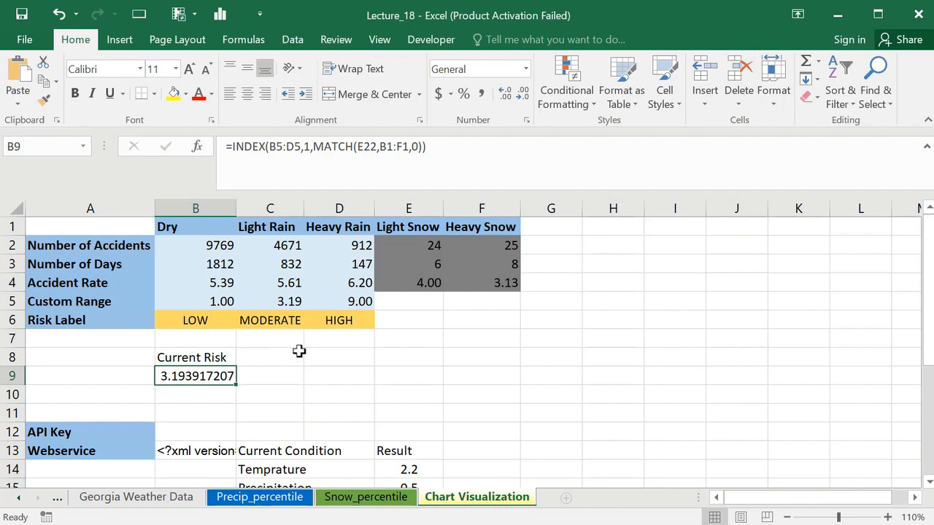
Step: Add the heading "Char Max" in C8 and enter 10 beneath it in C9
left_click(252, 356)
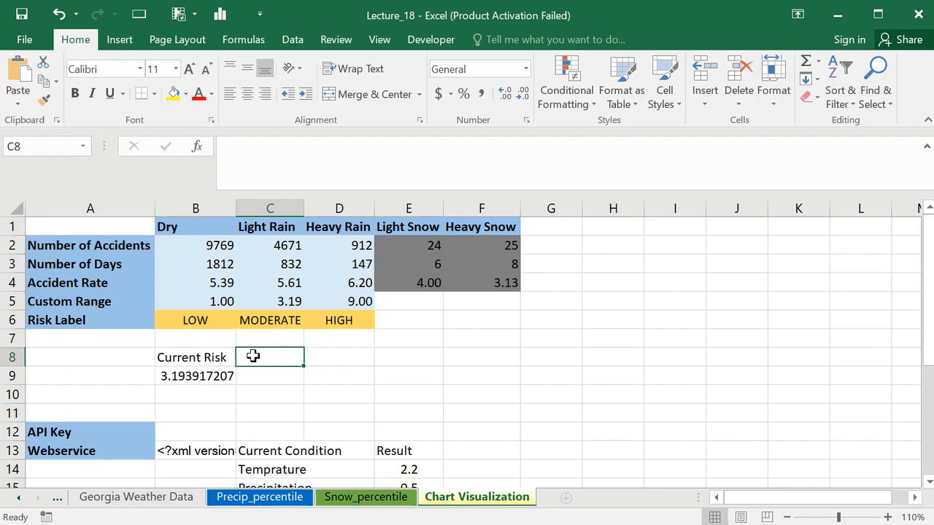
type("Char")
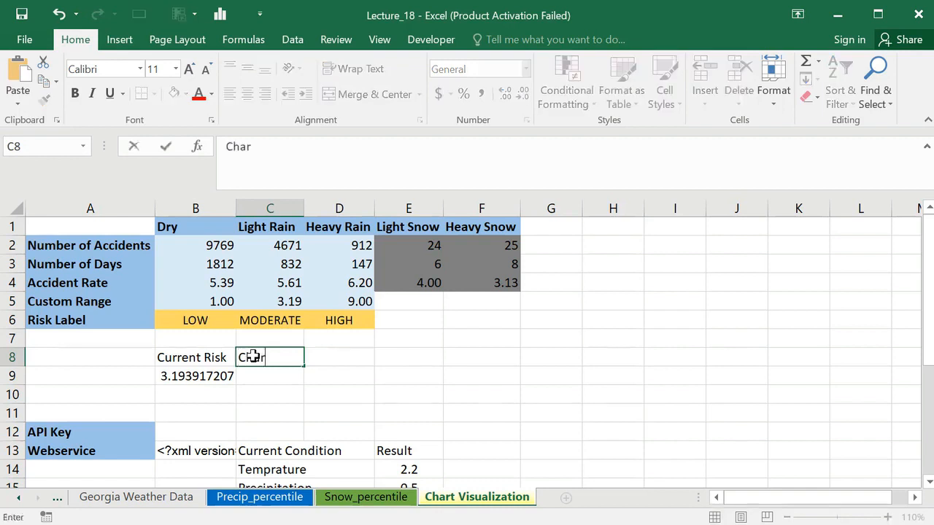
type(" Max")
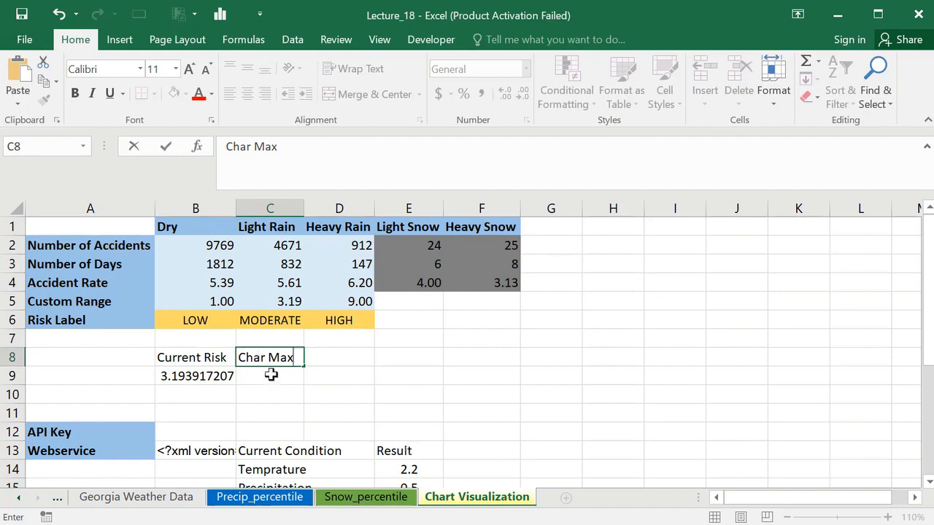
left_click(271, 374)
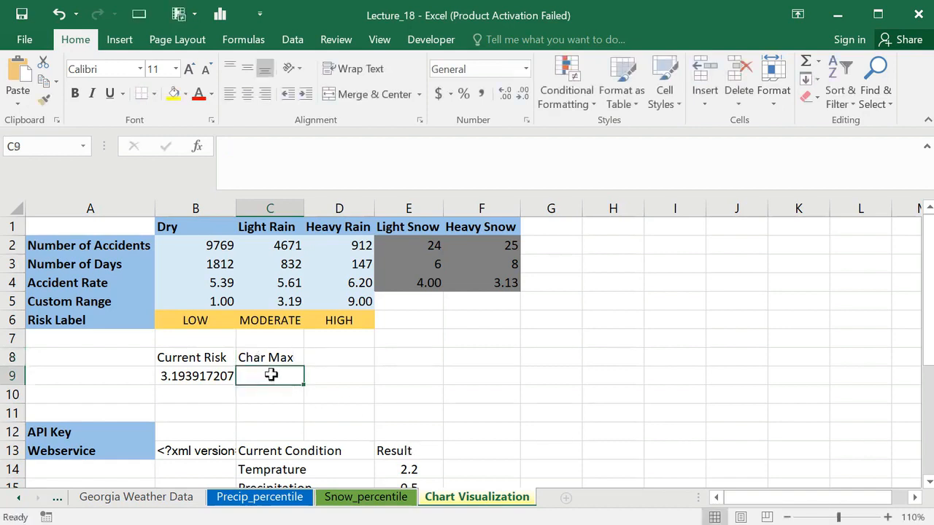
type("10")
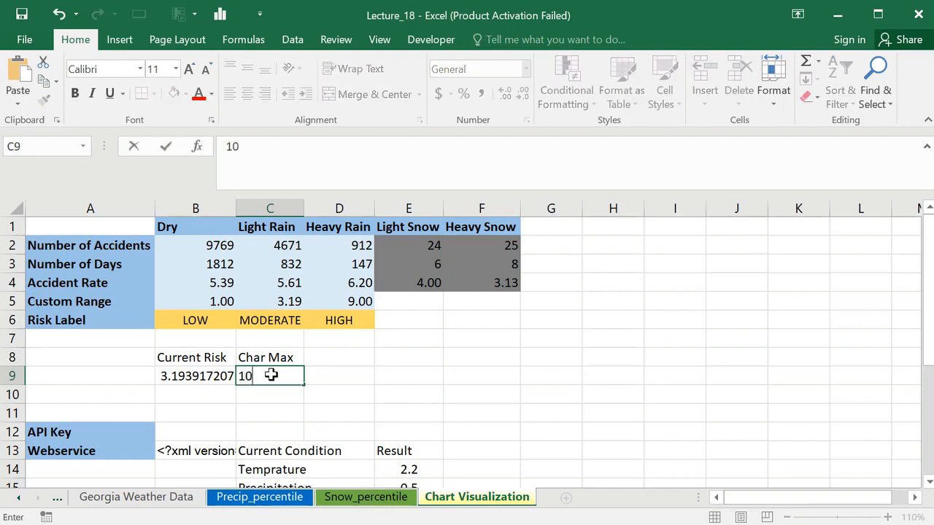
left_click(288, 396)
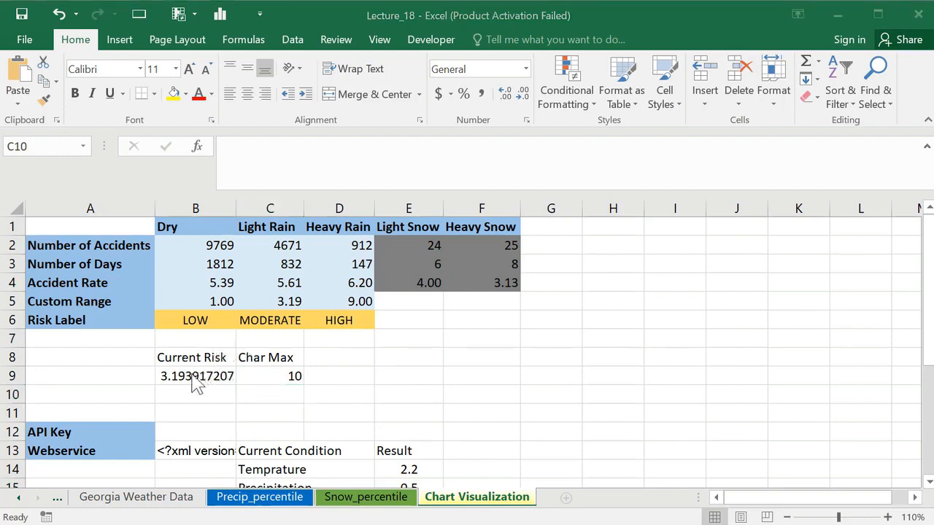
key("F2")
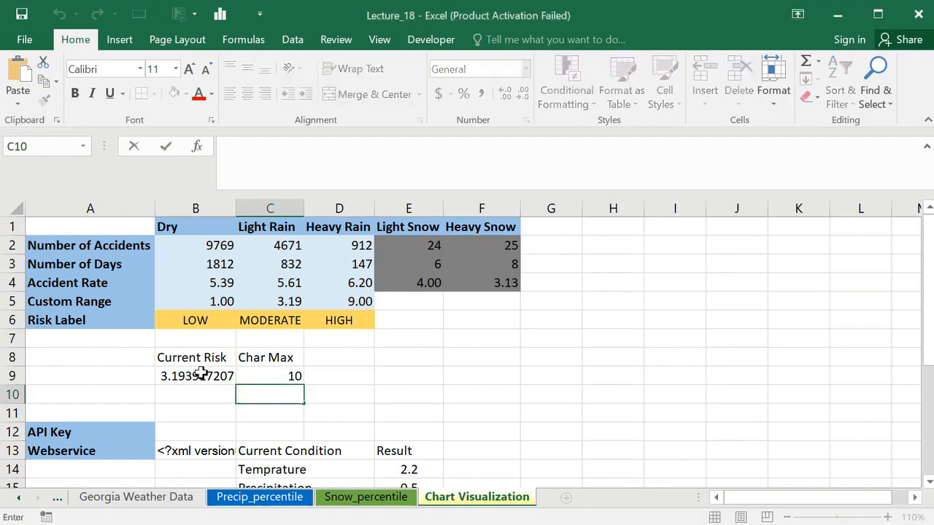
Step: Review the Current Risk formula in B9, the chart maximum in C9 and the current weather results further down the sheet
left_click(194, 376)
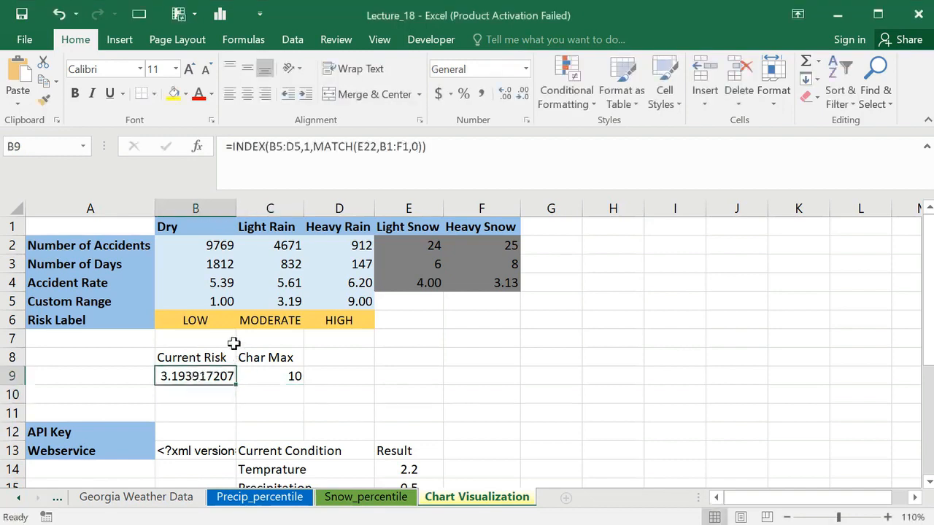
left_click_drag(925, 282, 918, 458)
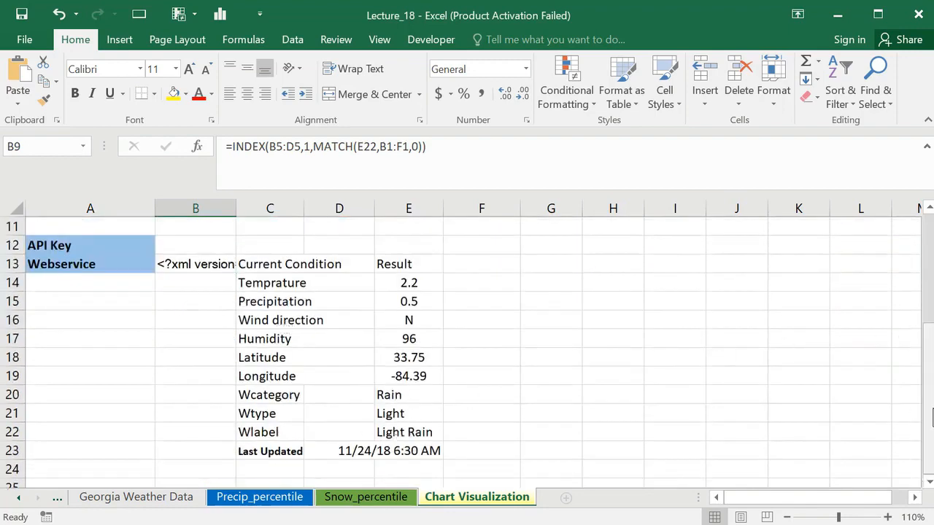
left_click_drag(932, 417, 424, 237)
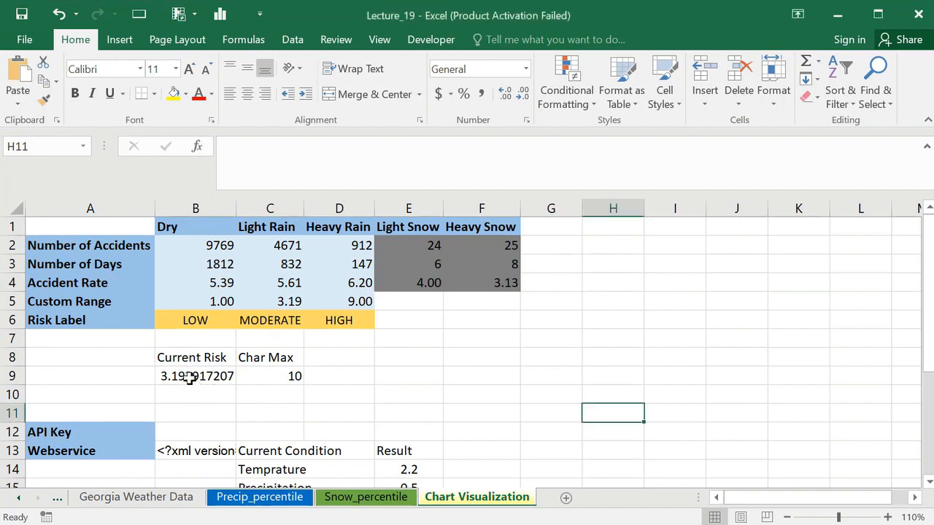
left_click(189, 377)
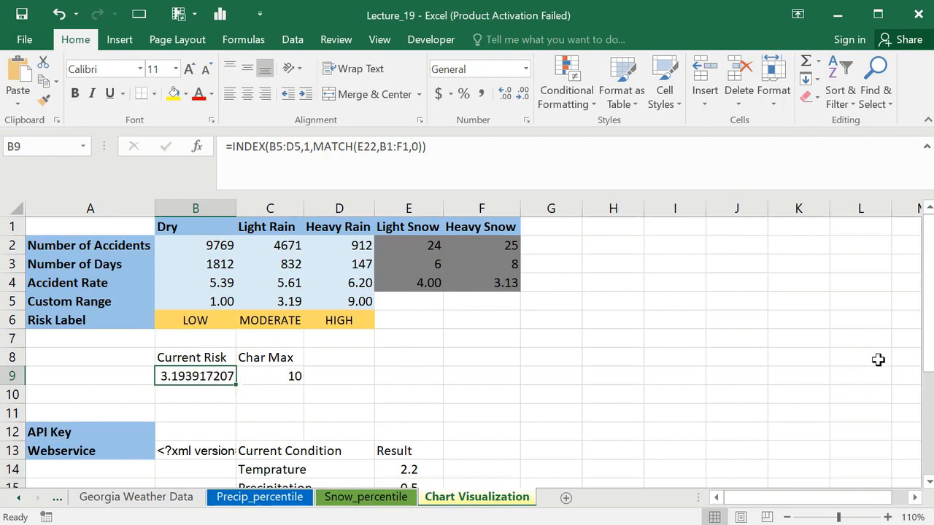
left_click_drag(929, 270, 923, 231)
left_click(356, 359)
left_click_drag(357, 359, 469, 360)
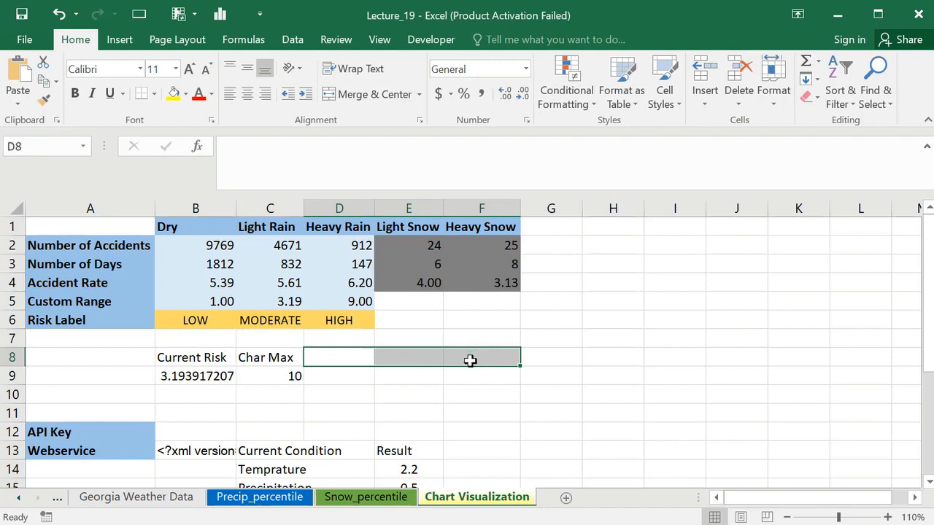
left_click(340, 376)
left_click(438, 377)
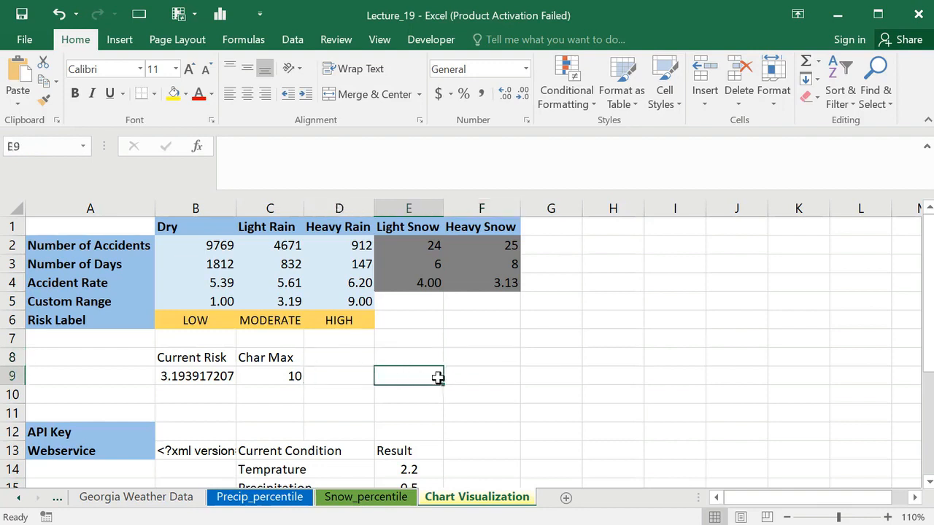
left_click(486, 380)
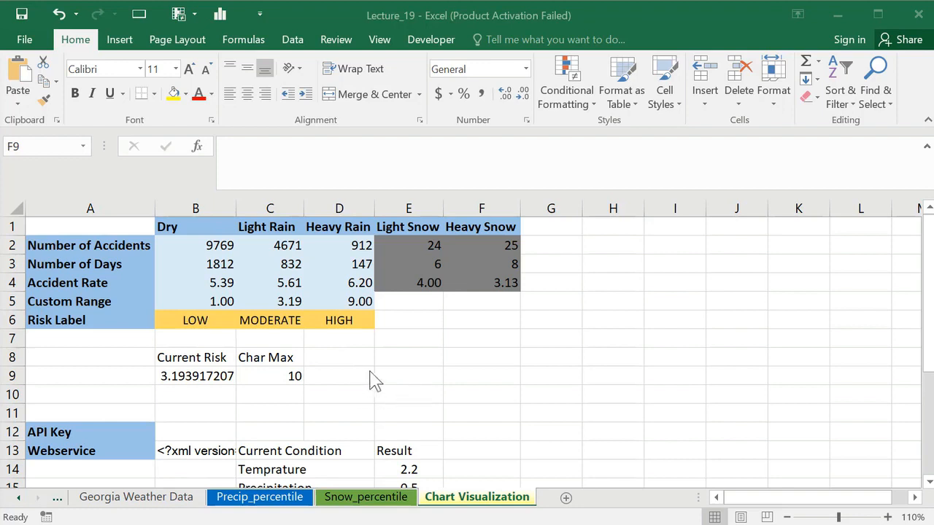
left_click(211, 374)
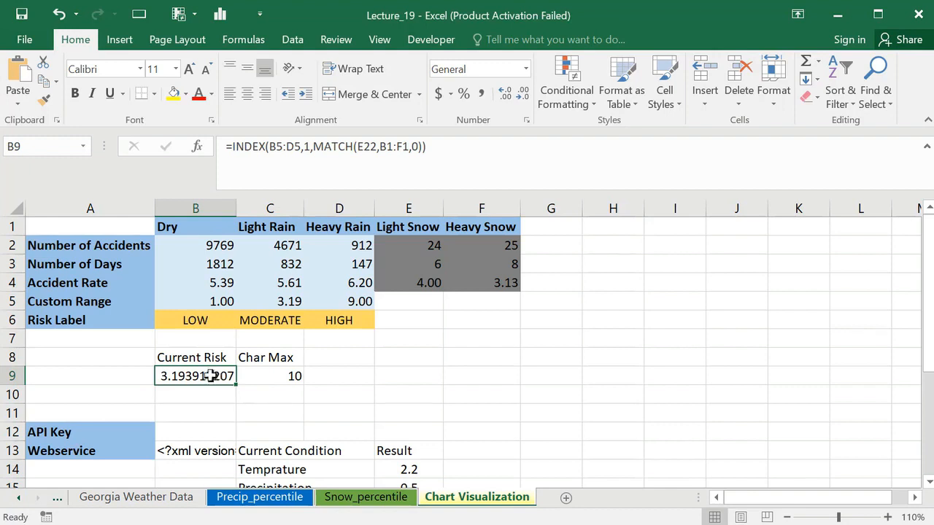
left_click(286, 376)
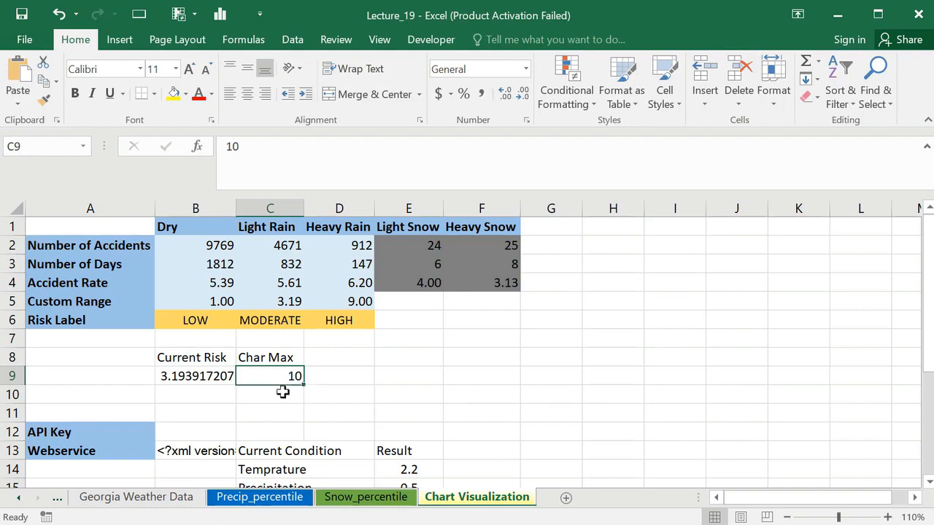
Step: Add the heading "Degrees" in D8 beside the Char Max heading
left_click(328, 357)
type("=")
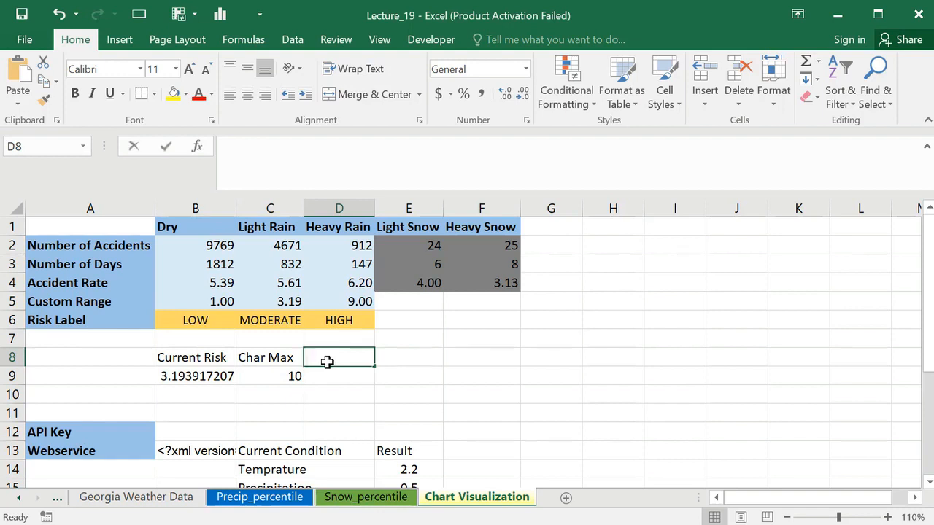
key("BackSpace")
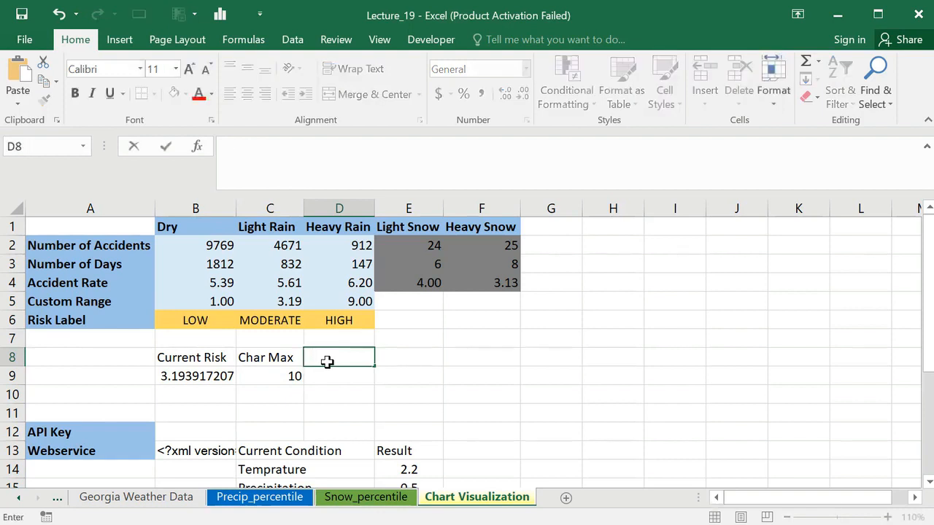
type("Degrees")
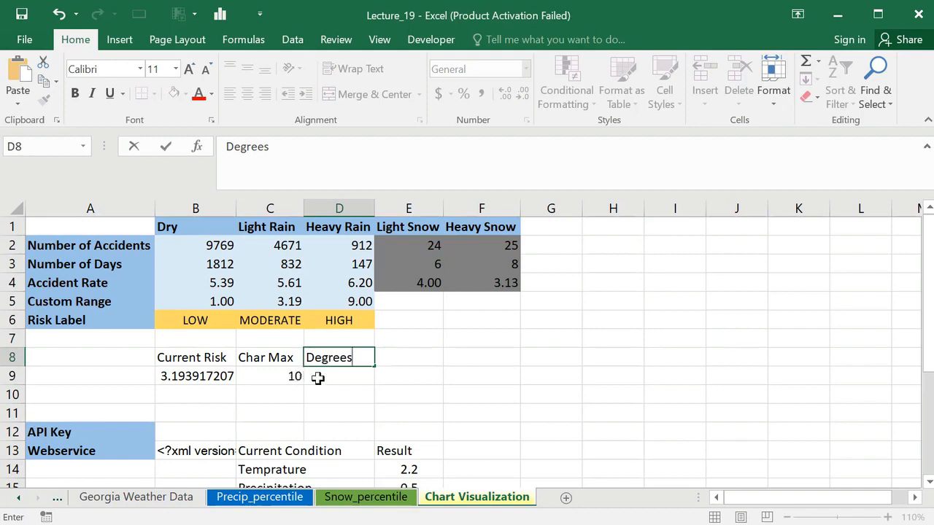
key("Return")
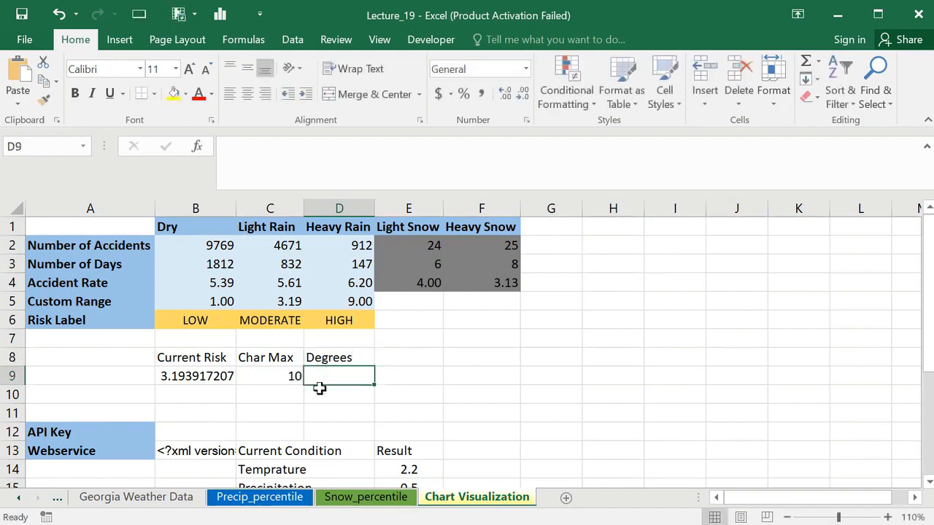
Step: Convert the current risk to an angle in D9 with the formula =B9/C9*180
type("=")
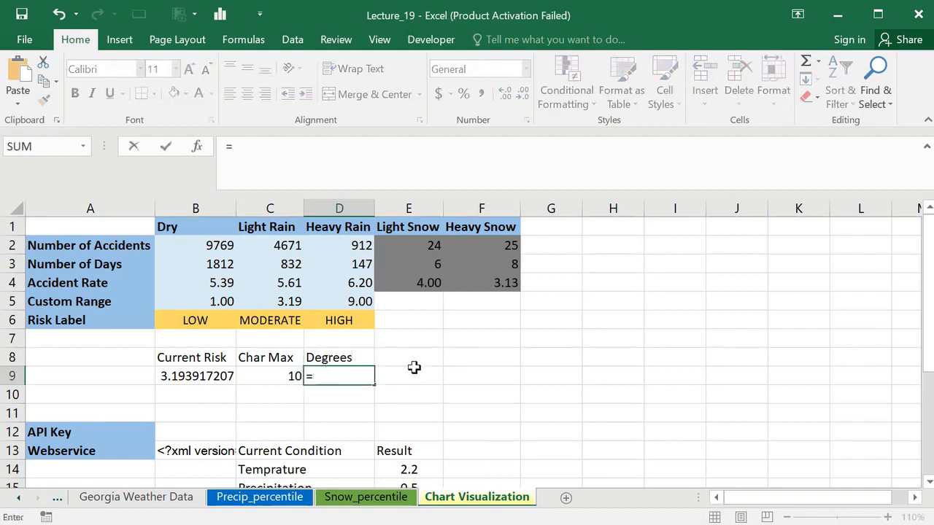
left_click(192, 374)
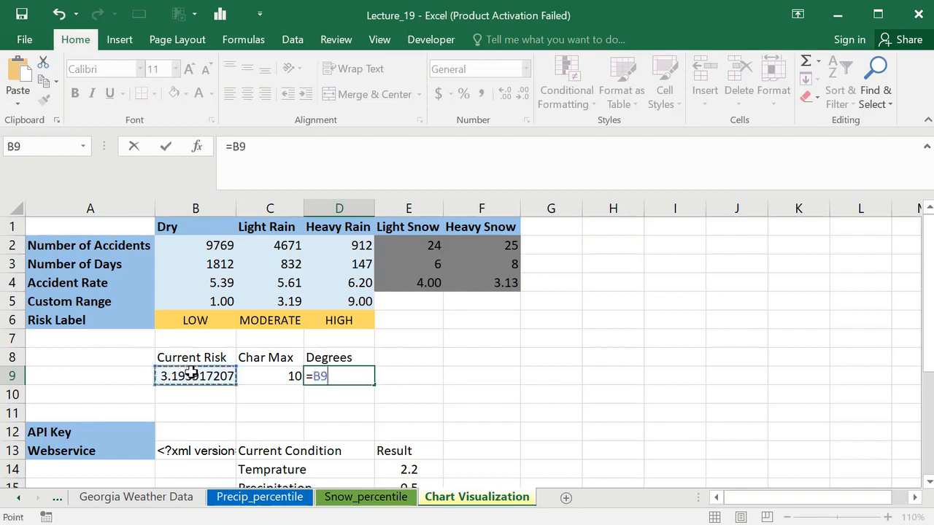
type("/")
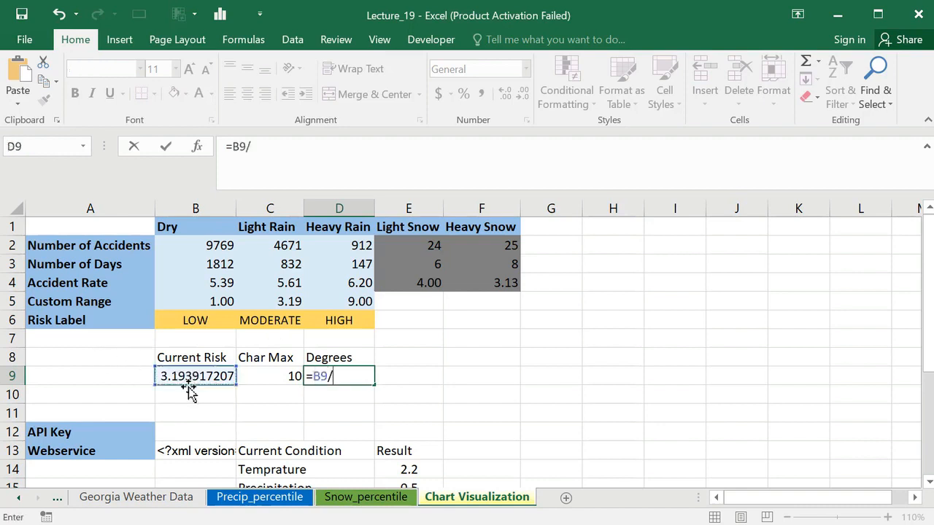
left_click(269, 370)
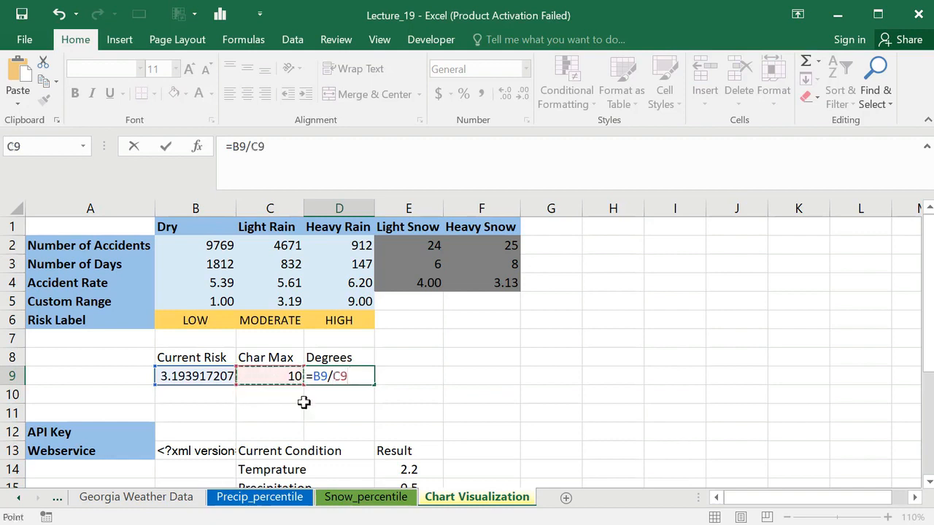
type("*1")
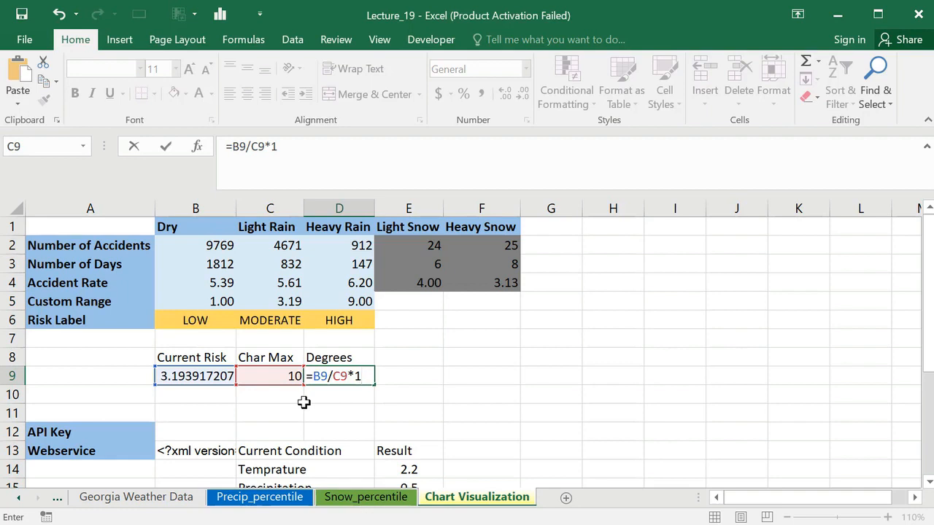
type("80")
key("Return")
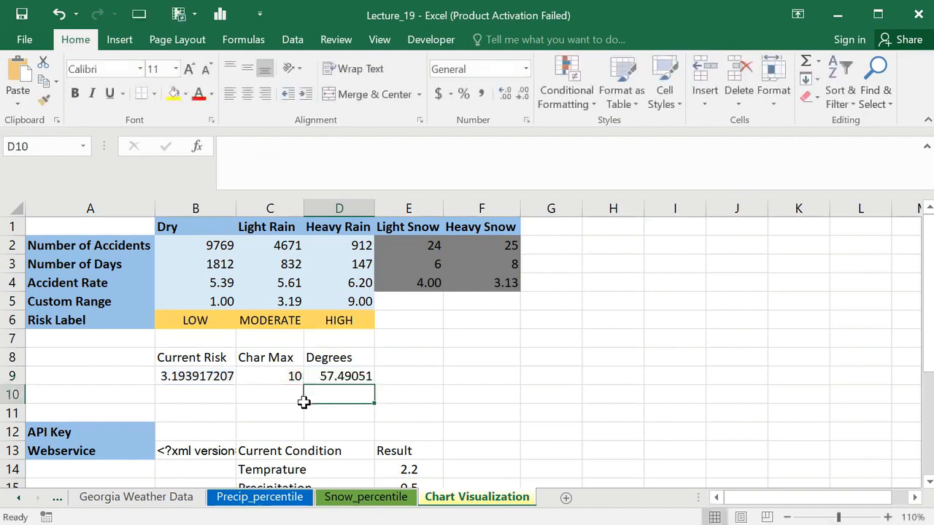
left_click(363, 376)
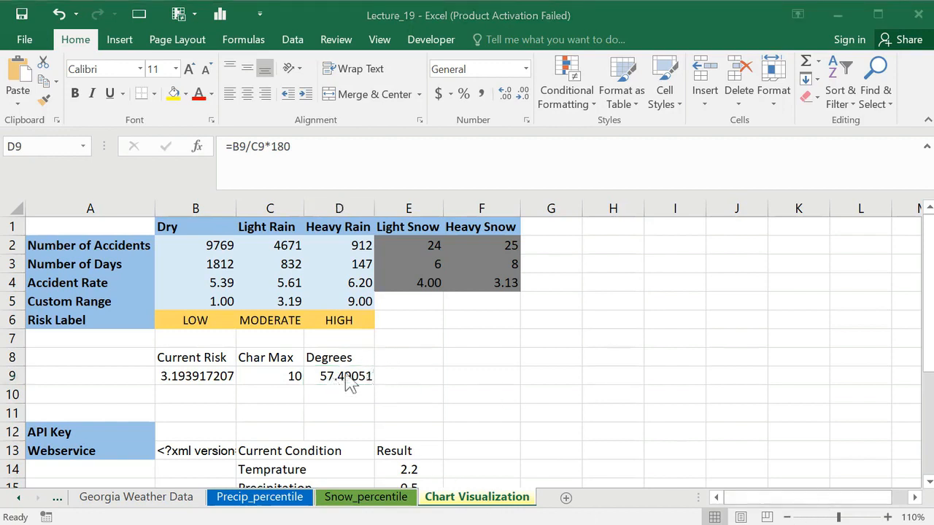
left_click(329, 385)
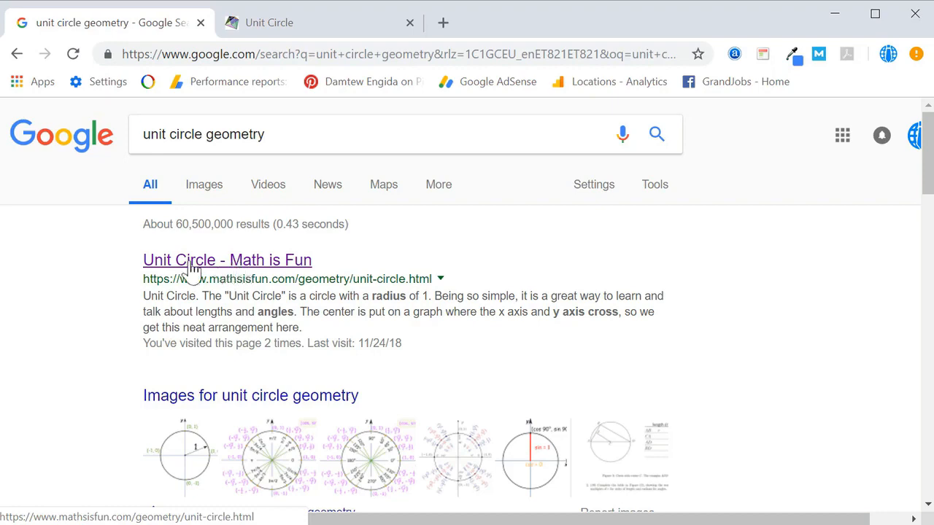
Step: In the browser, open the Math is Fun Unit Circle page and examine how sine and cosine change on its interactive circle
left_click(292, 25)
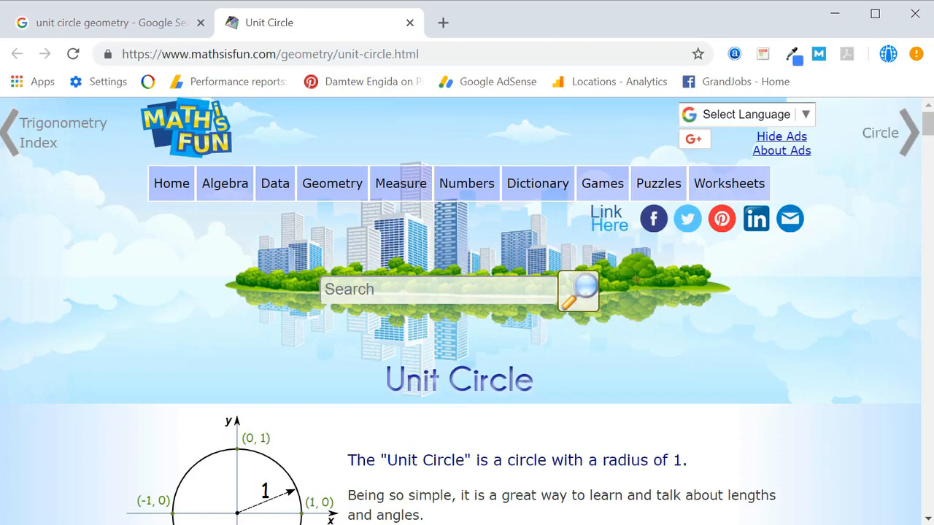
left_click_drag(928, 129, 929, 205)
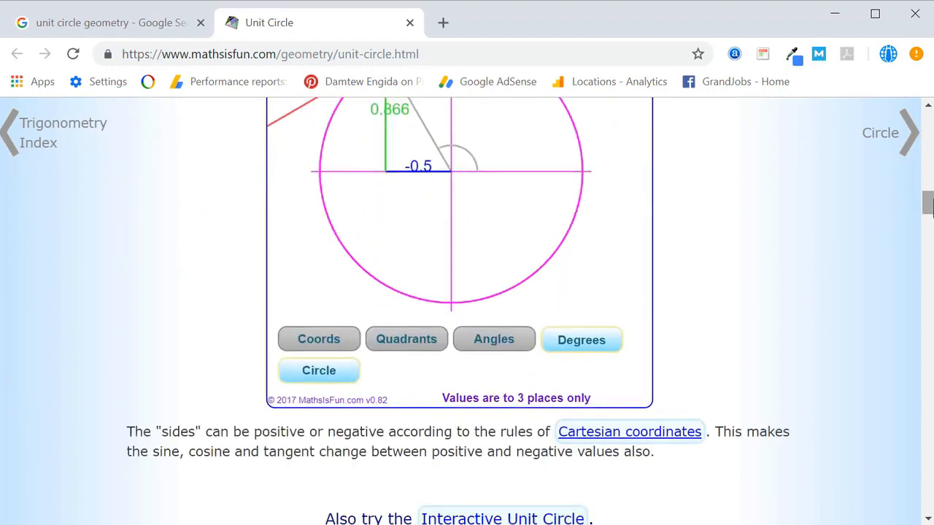
left_click(928, 106)
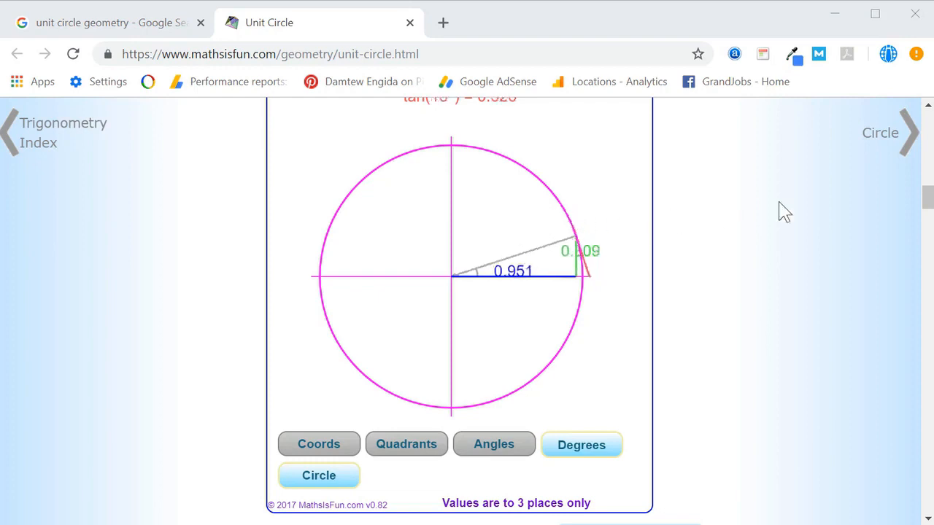
left_click(928, 106)
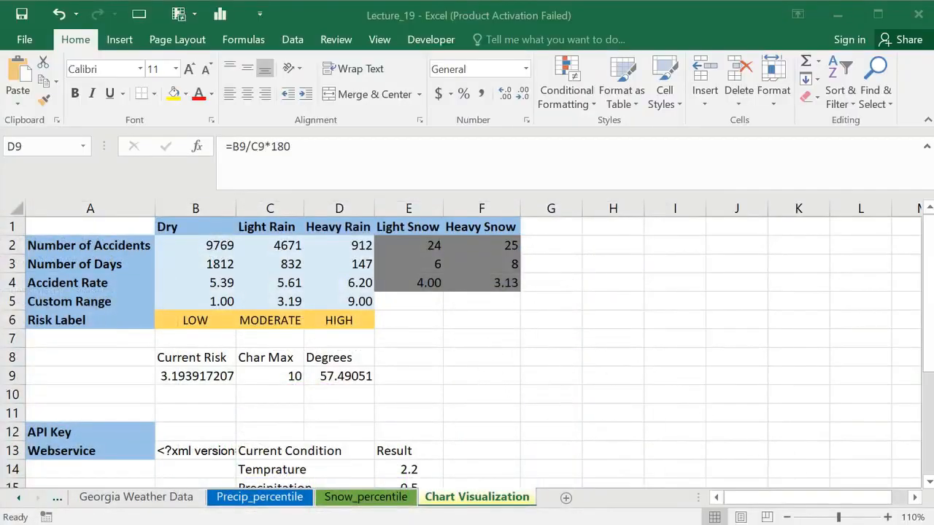
Step: Back in Excel, add the headings "Y-Values" in E8 and "X-Values" in F8 beside Degrees
left_click(407, 358)
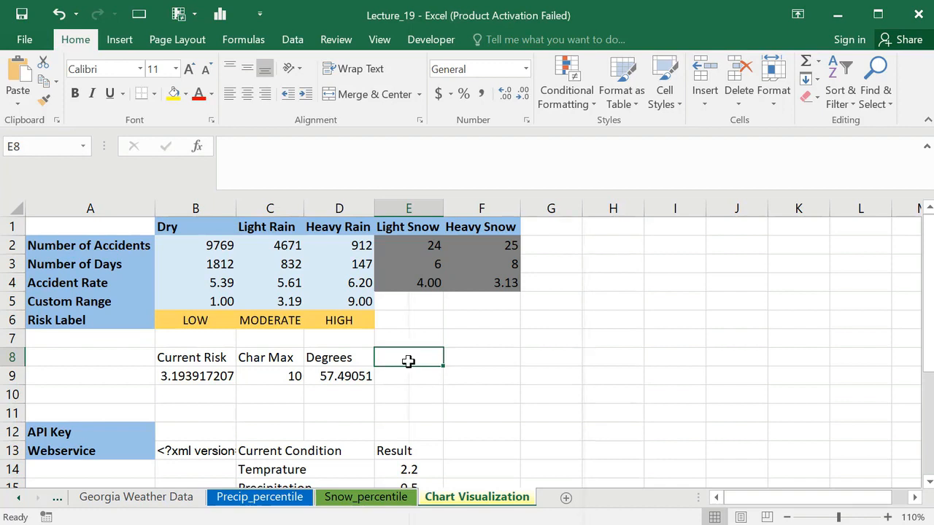
right_click(407, 361)
left_click(404, 359)
type("TY")
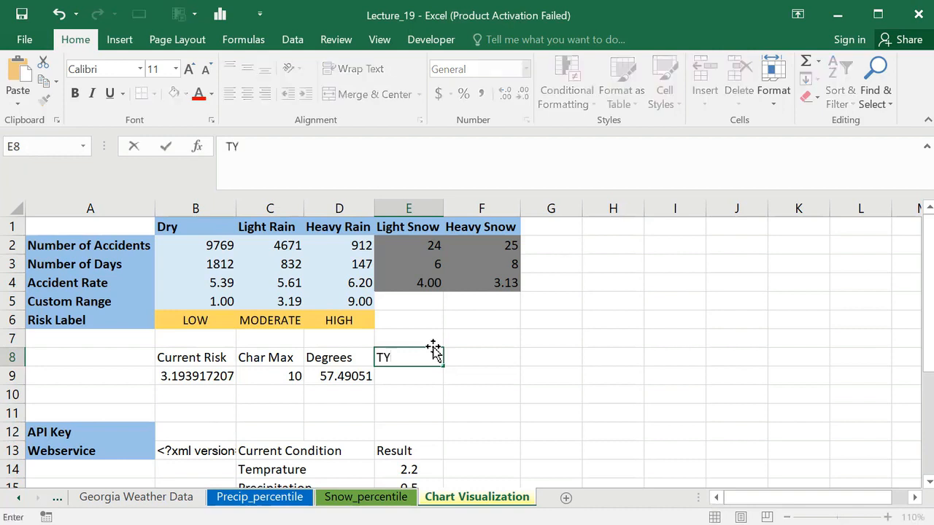
key("BackSpace")
key("BackSpace")
type("Y-")
type("vla")
key("BackSpace")
key("BackSpace")
key("BackSpace")
type("Values")
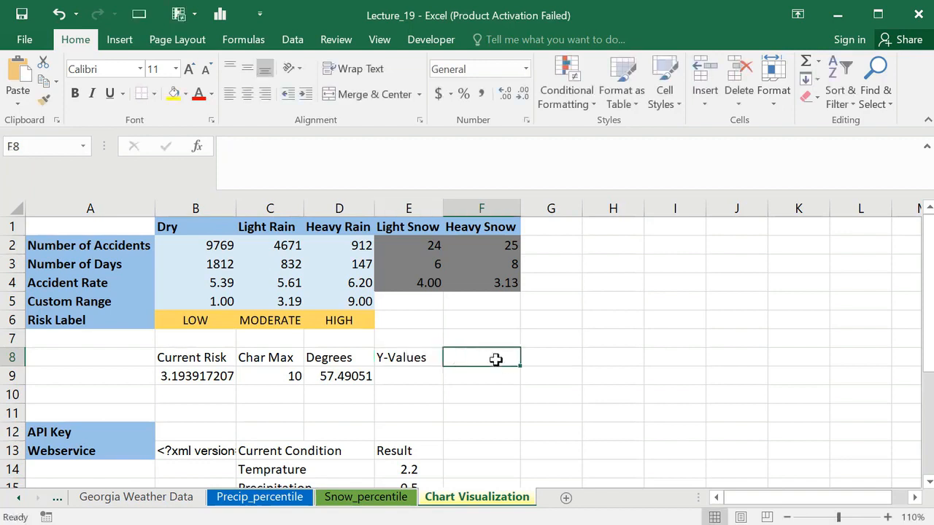
type("X-")
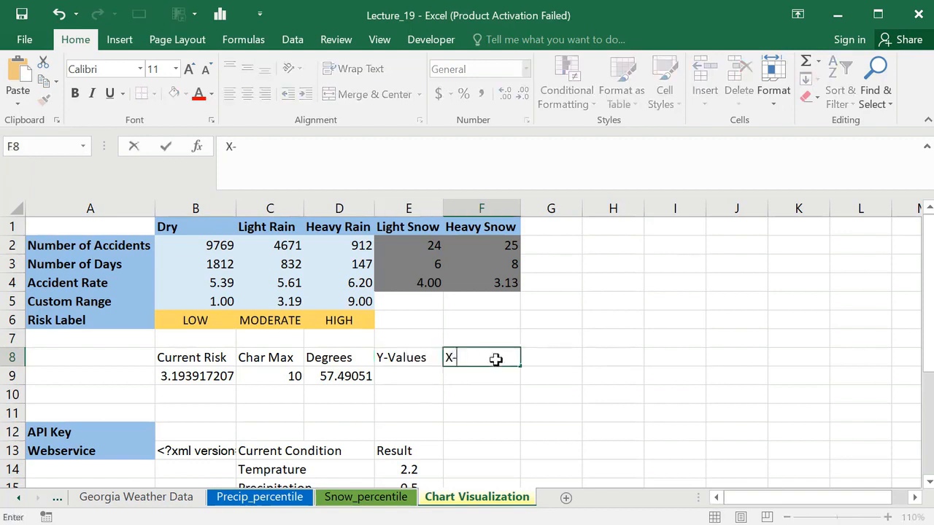
type("Value")
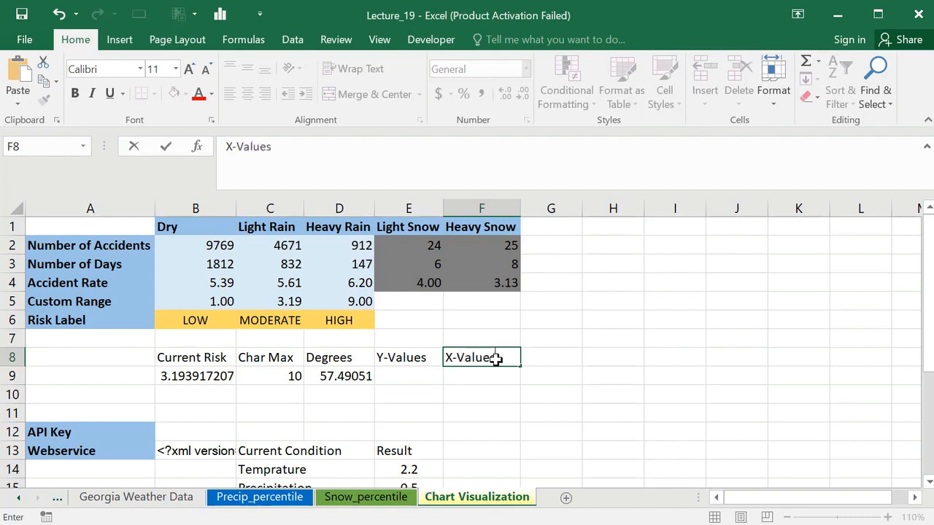
type("s")
Step: Enter 0 as the starting coordinate in both E9 and F9 beneath the Y-Values and X-Values headings, and select the pair
left_click(409, 388)
left_click(410, 377)
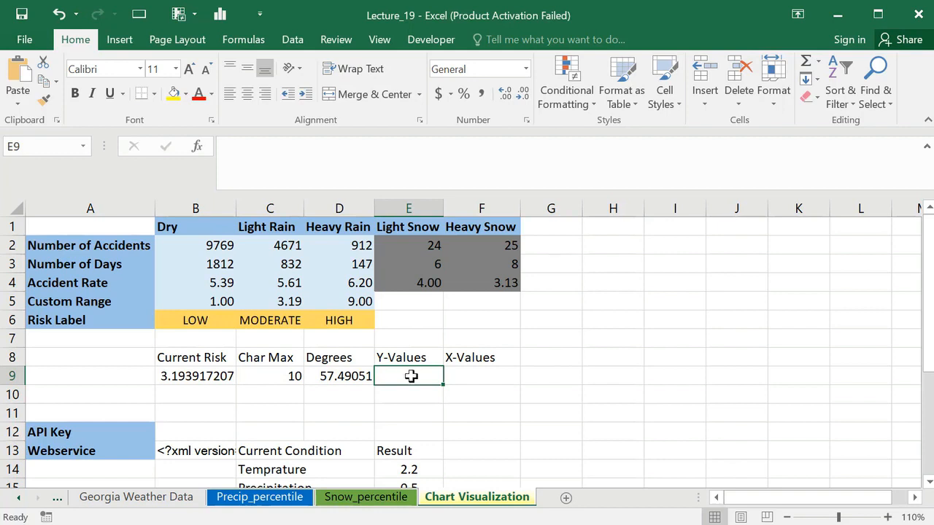
type("0")
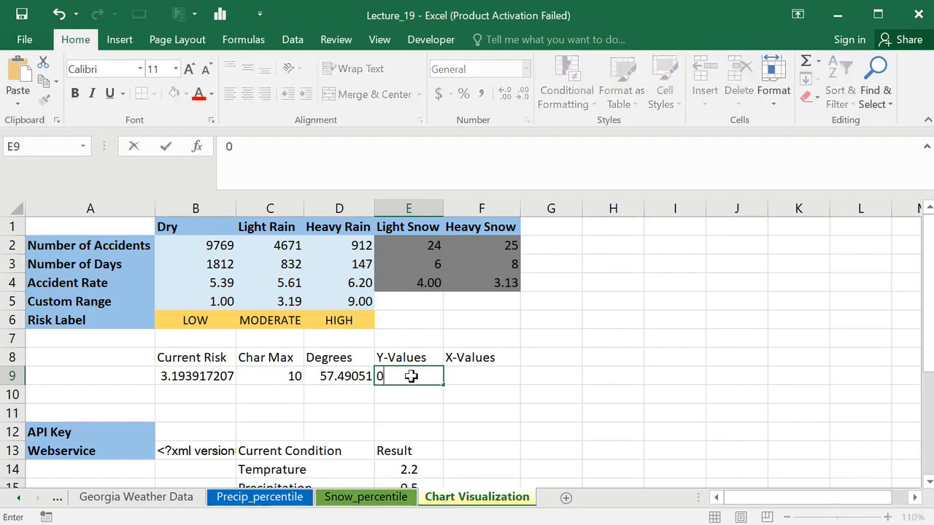
key("Tab")
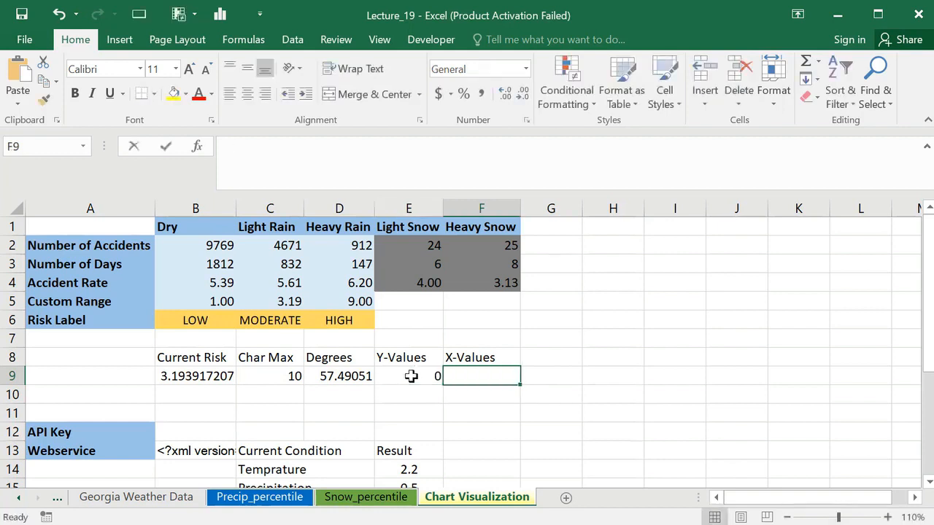
type("0")
key("Tab")
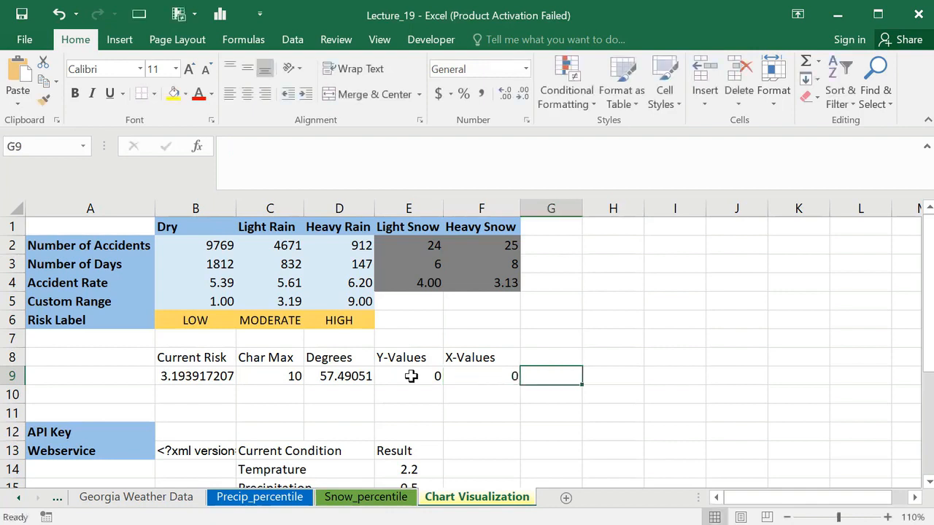
left_click_drag(412, 376, 480, 379)
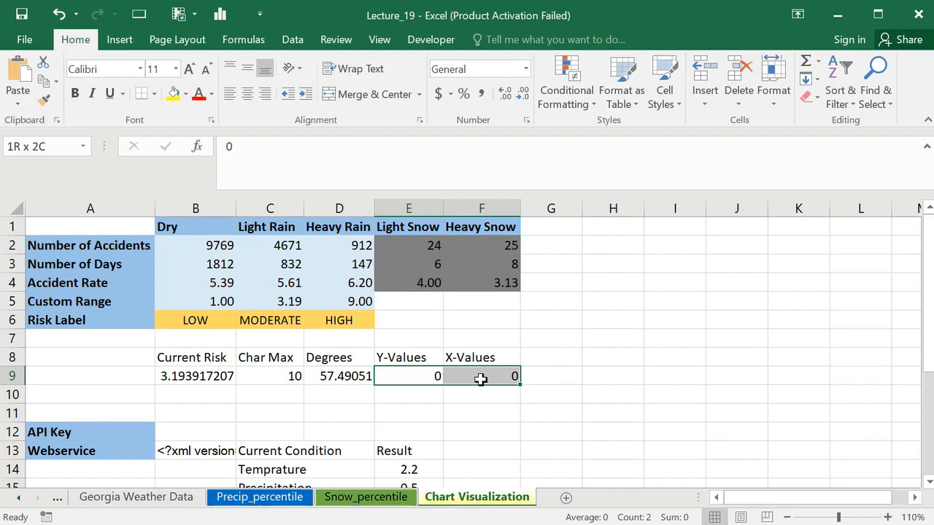
left_click_drag(480, 379, 476, 386)
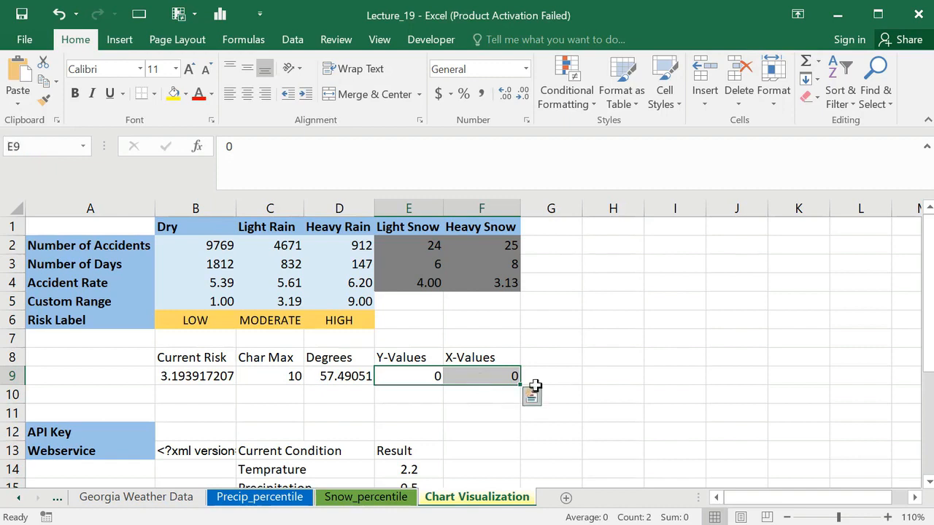
left_click(413, 396)
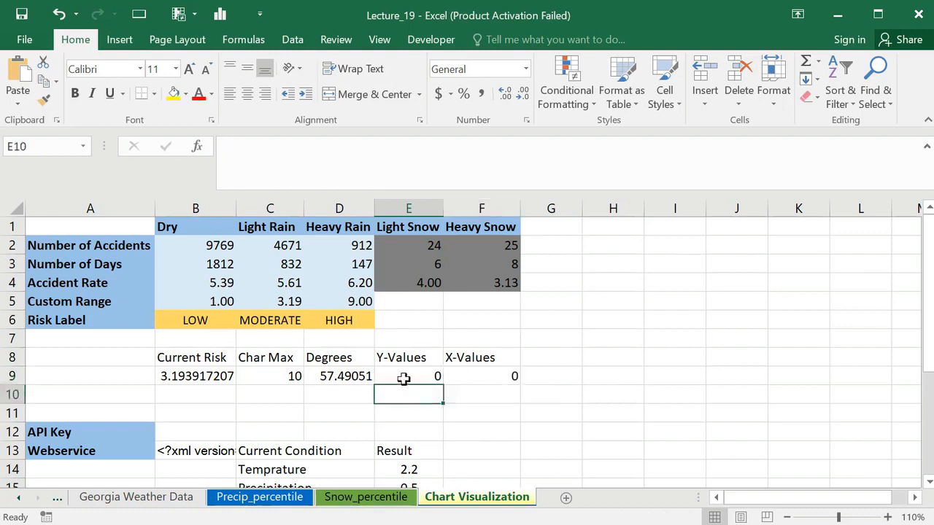
left_click_drag(413, 376, 484, 374)
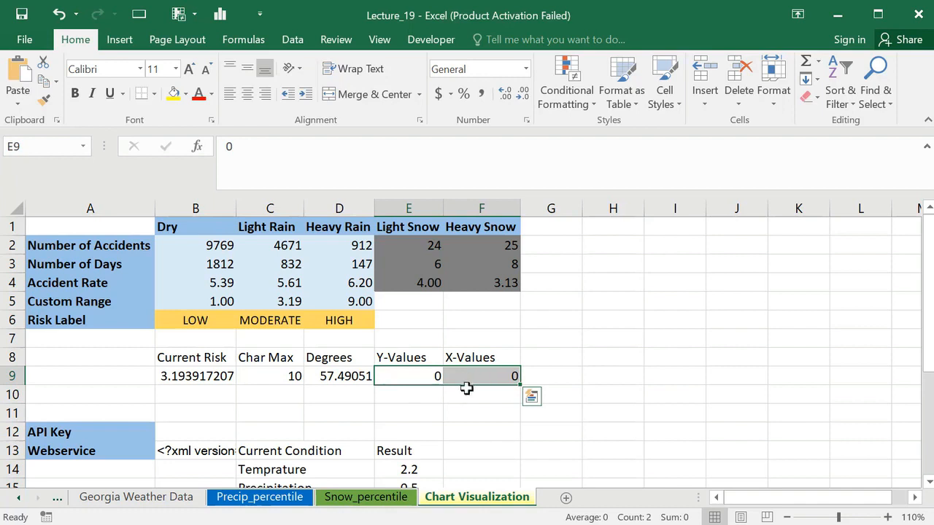
left_click(410, 392)
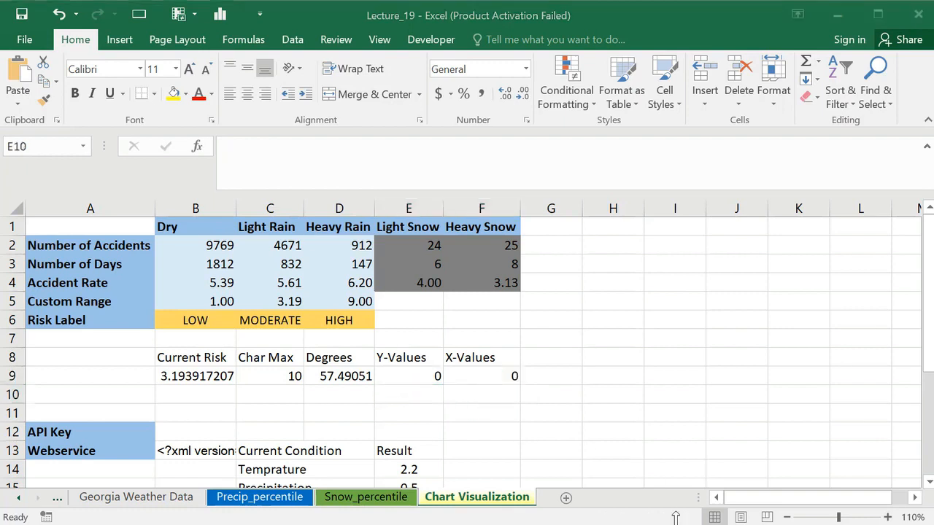
Step: Calculate the end point's Y-value in E10 from the Degrees cell with the formula =SIN(RADIANS(D9))
left_click(411, 393)
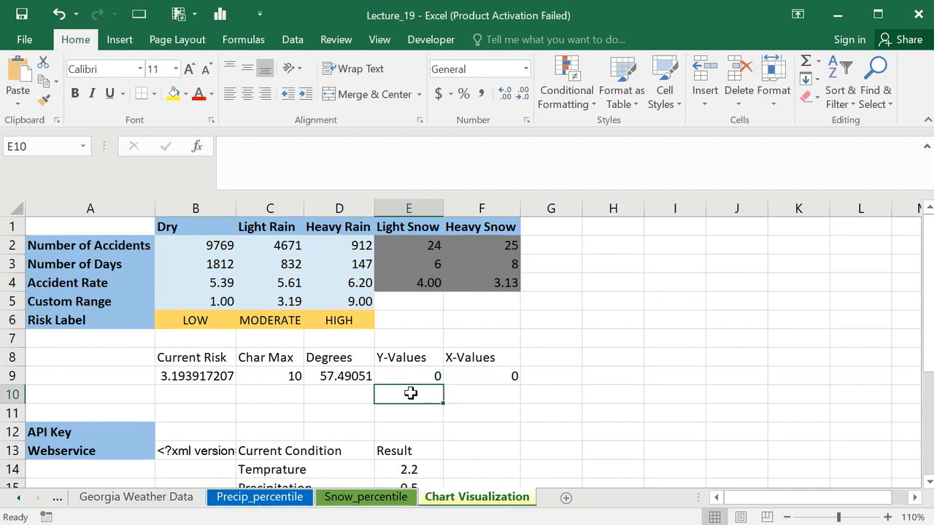
type("=")
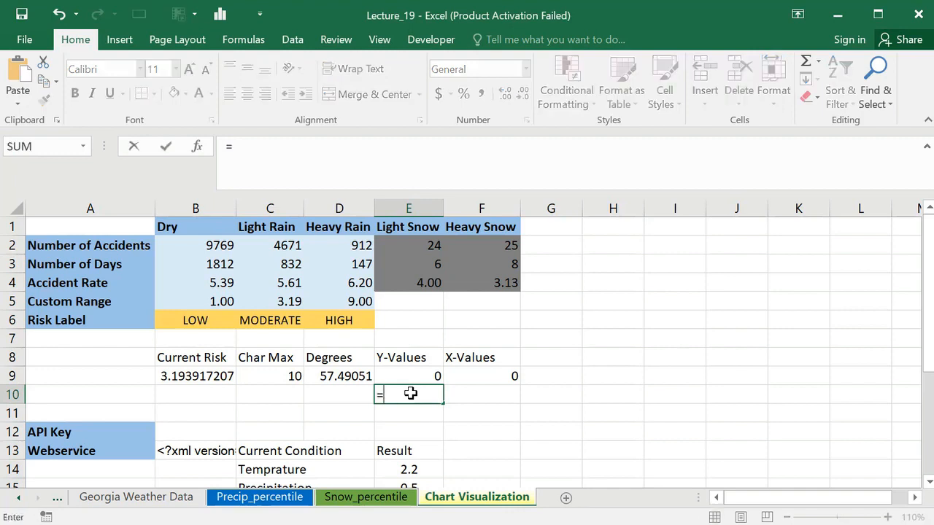
type("SIN")
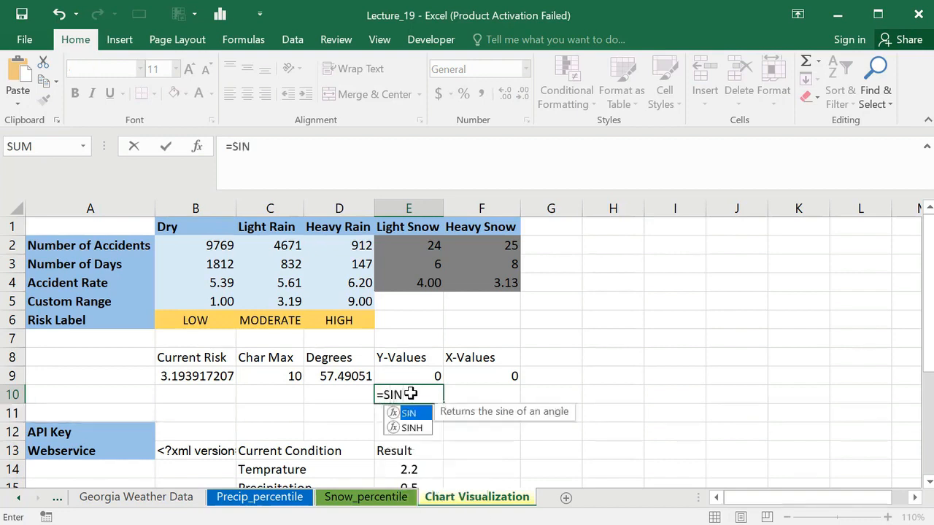
type("(")
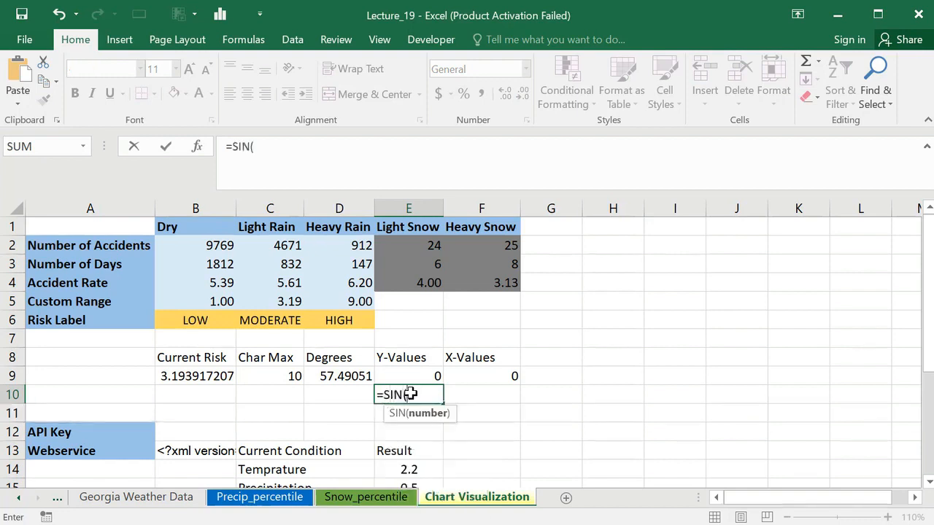
left_click(323, 375)
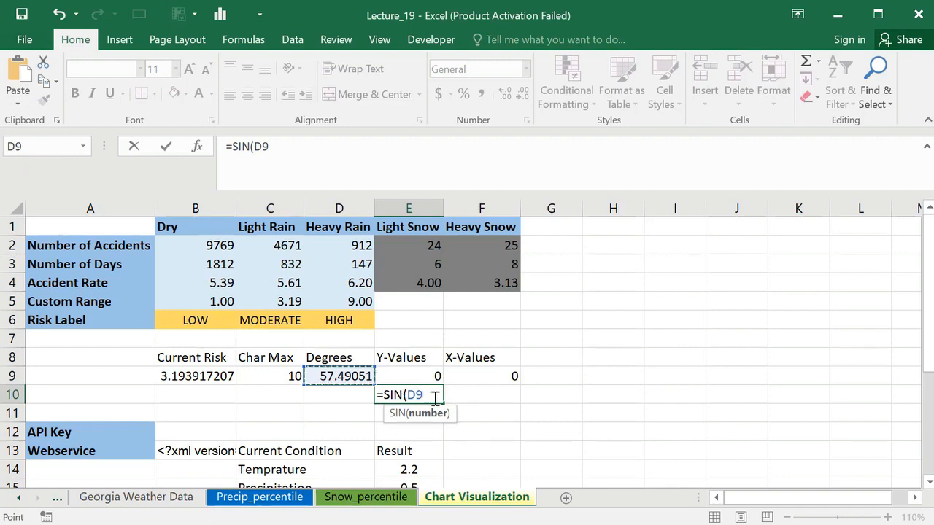
key("BackSpace")
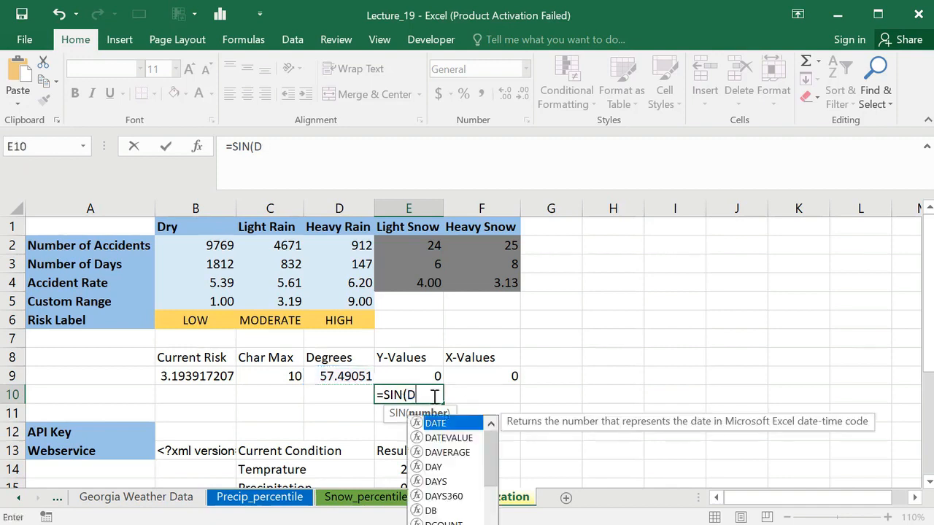
key("BackSpace")
type("R")
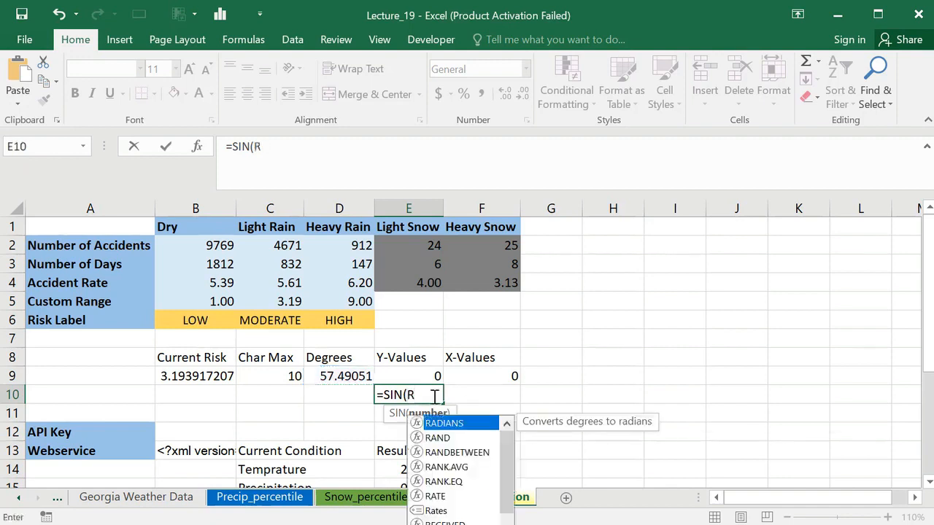
type("a")
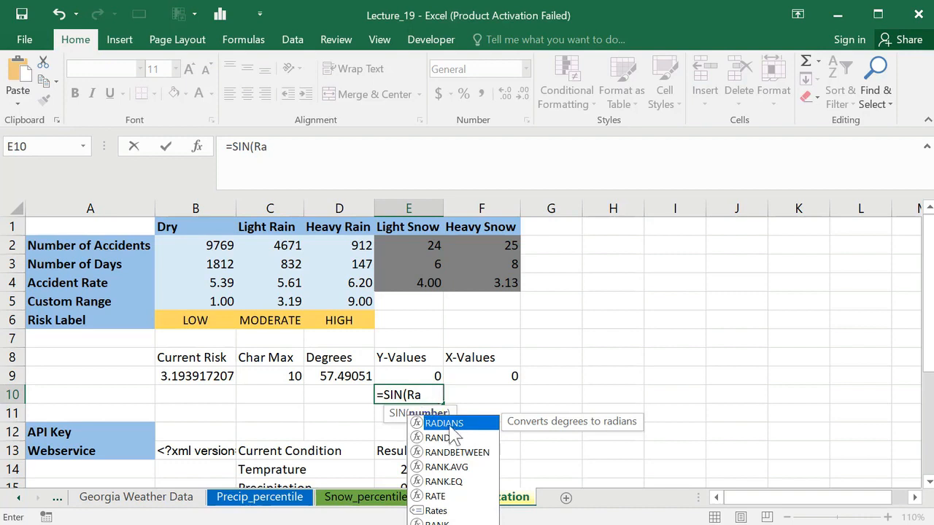
double_click(451, 425)
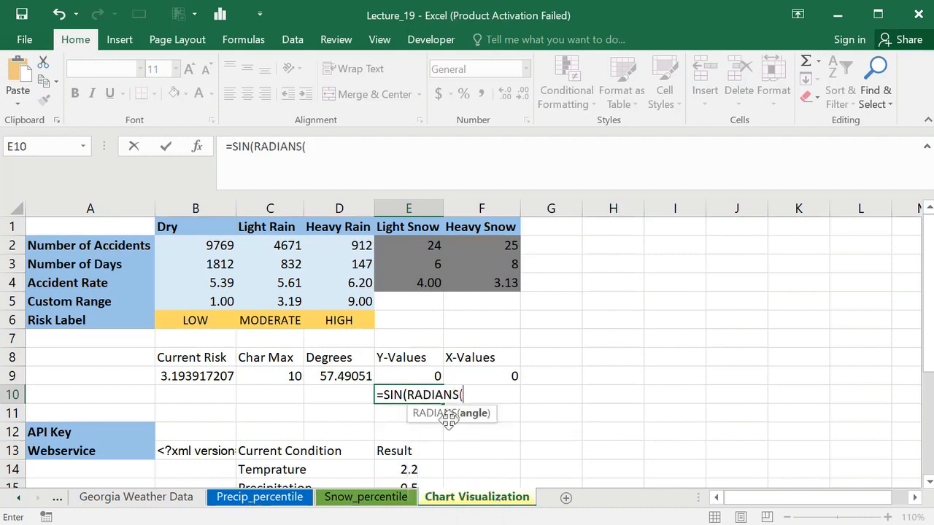
left_click(333, 377)
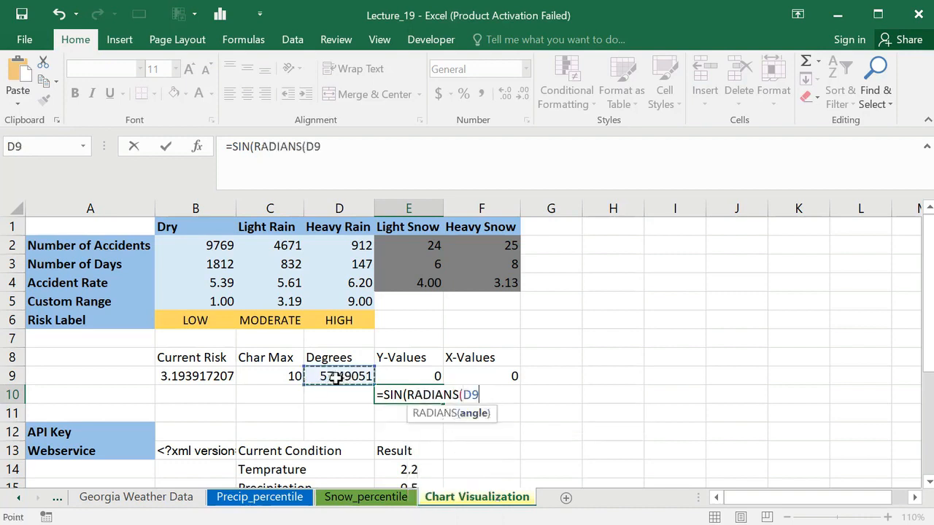
type(")")
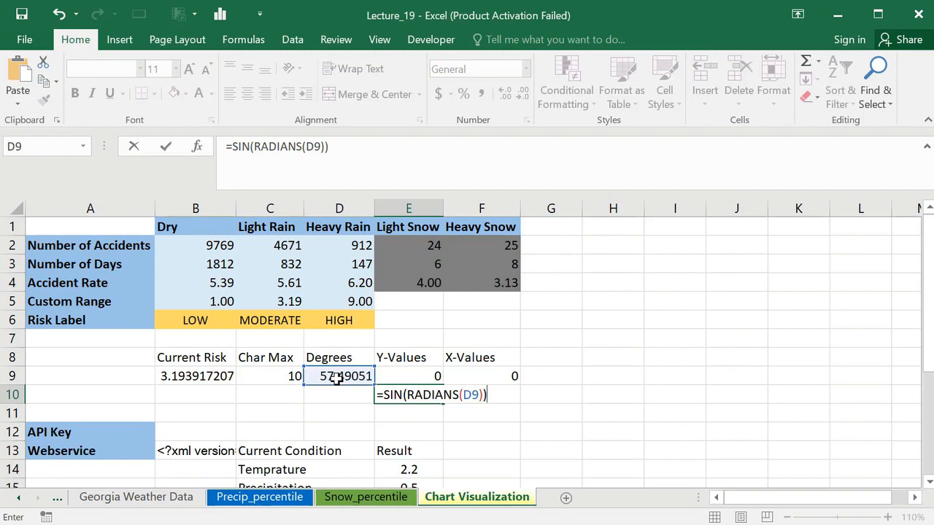
key("Return")
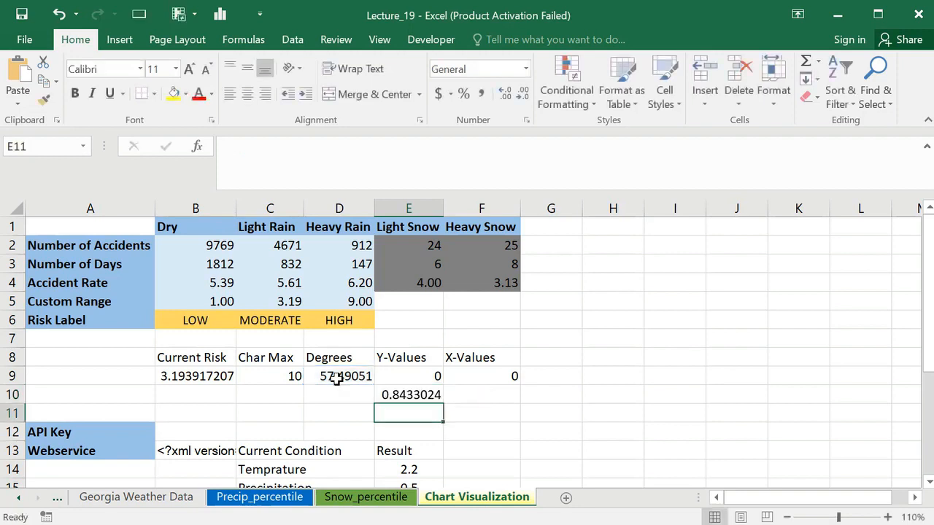
left_click(402, 392)
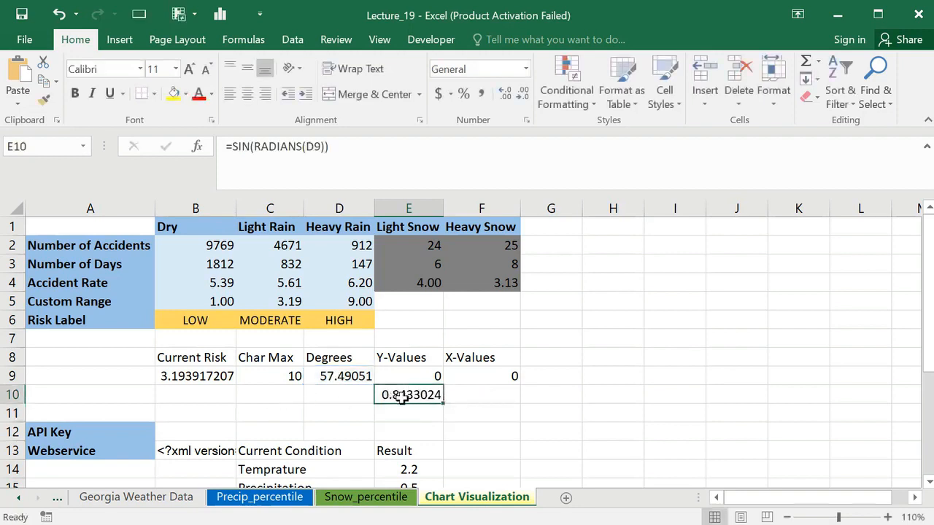
Step: Build the end point's X-value formula in F10 from the Degrees cell as =COS(RADIANS(D9))
left_click(471, 393)
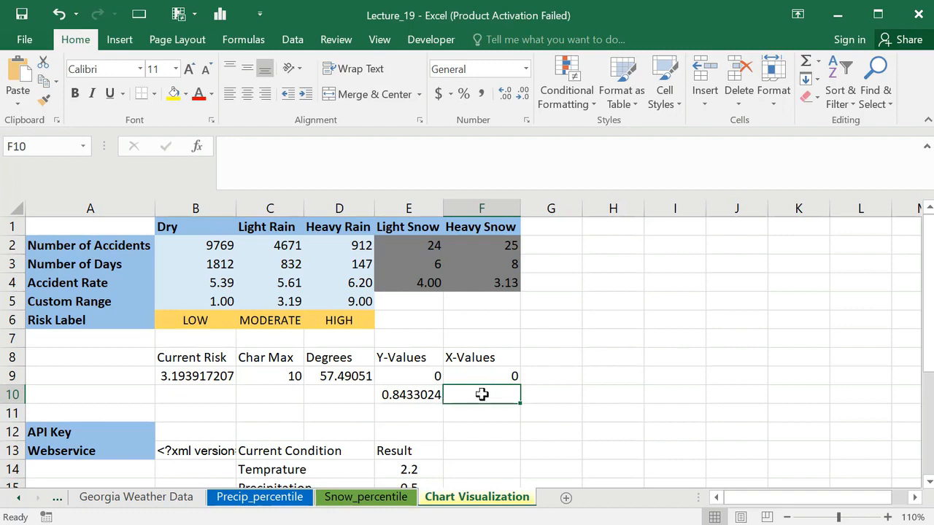
type("=")
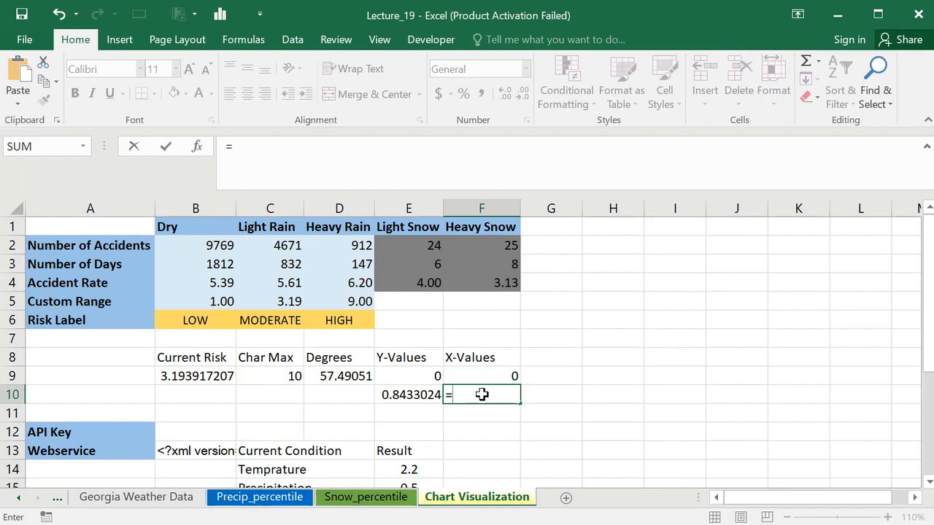
type("Con")
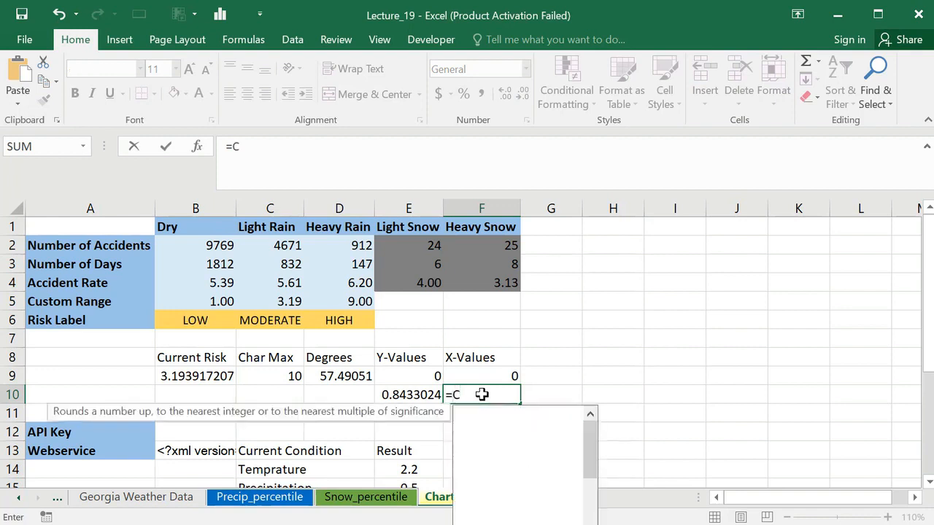
key("BackSpace")
key("BackSpace")
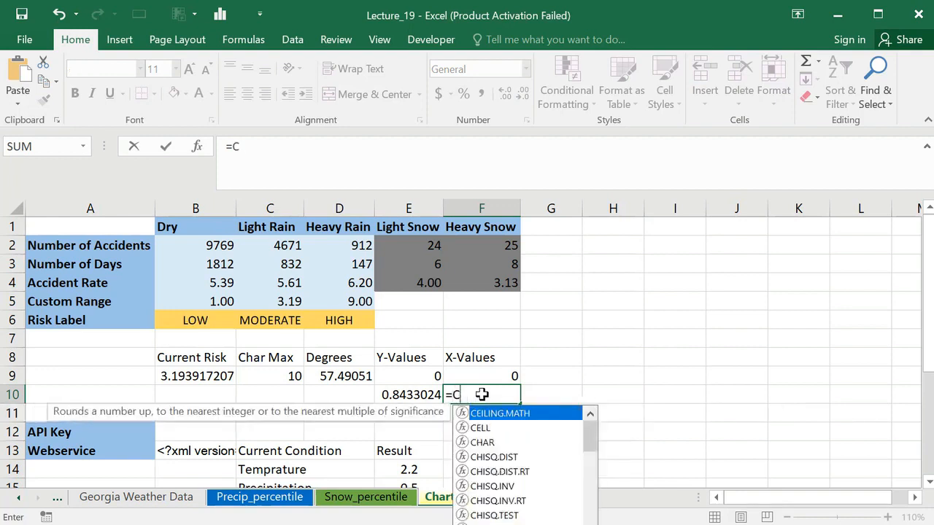
type("OS(")
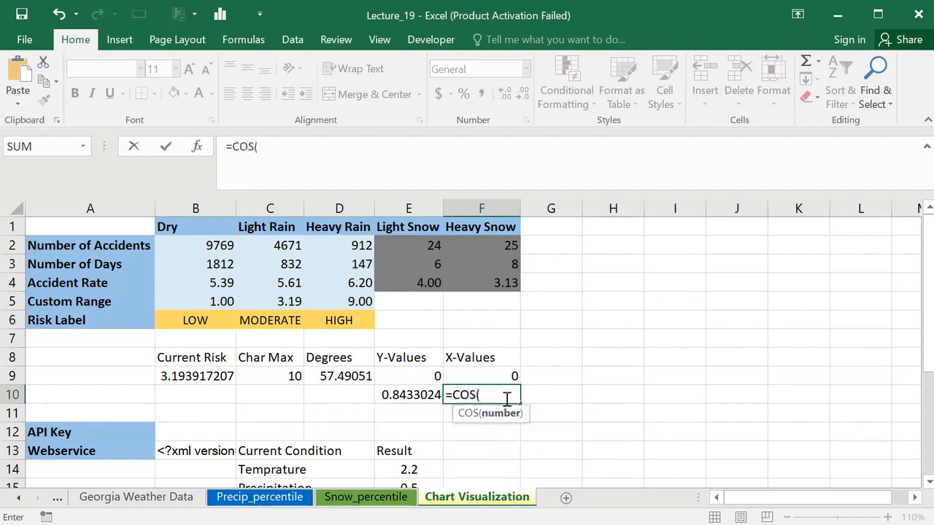
type("R")
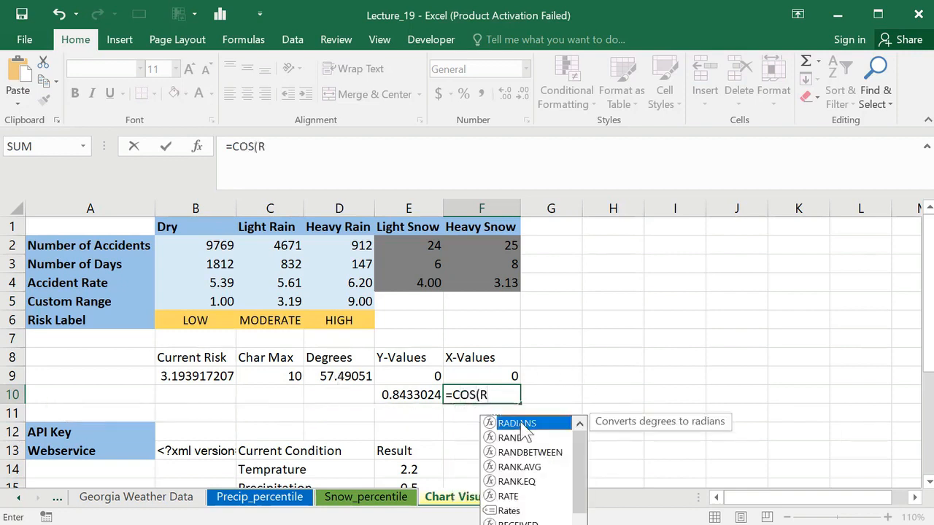
key("Tab")
left_click(340, 376)
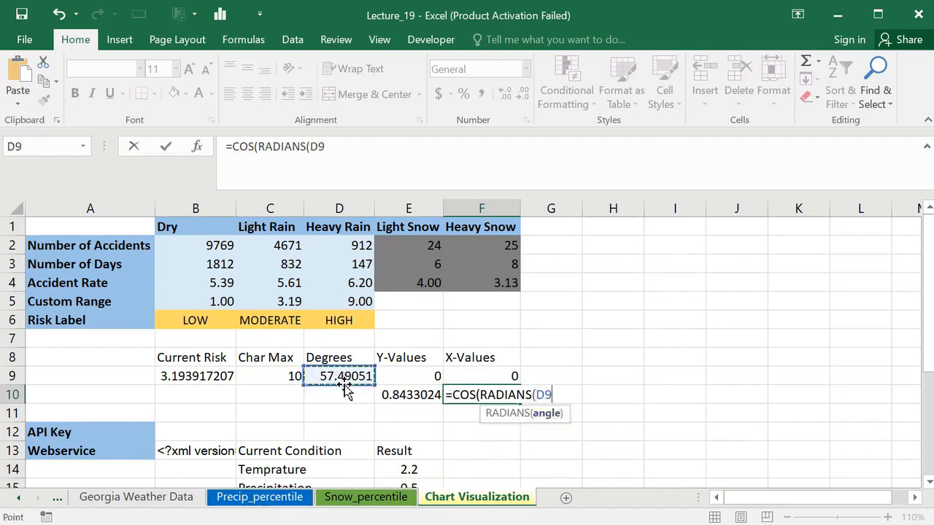
type("))")
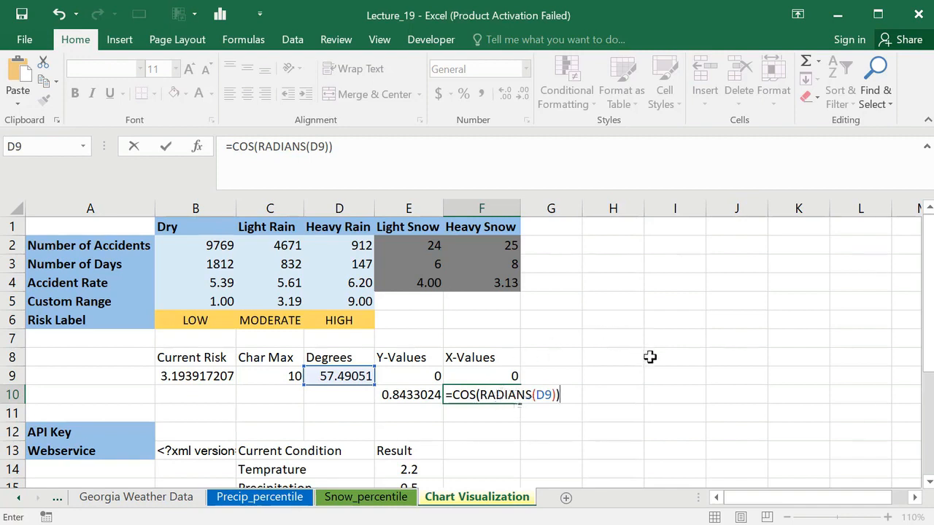
Step: Negate the cosine in F10 and enter the X-value formula as =-COS(RADIANS(D9))
left_click(454, 395)
type("-")
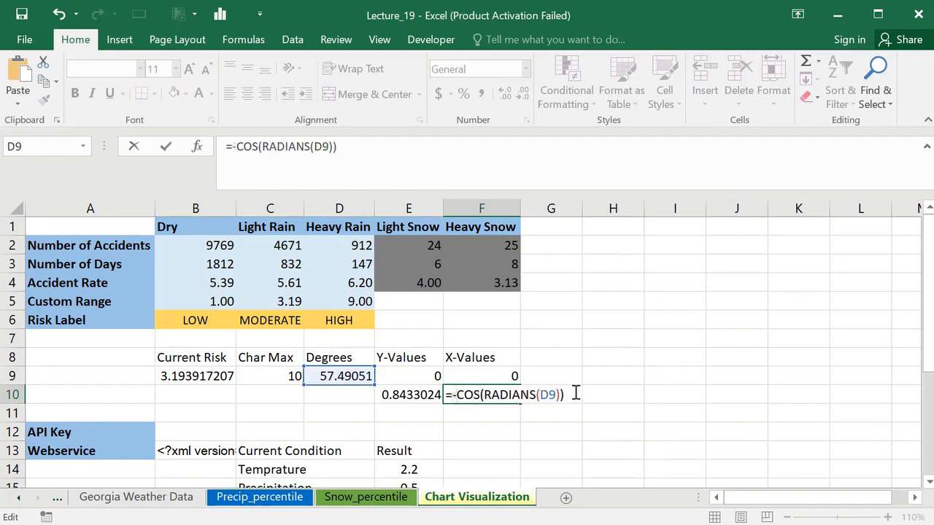
key("Return")
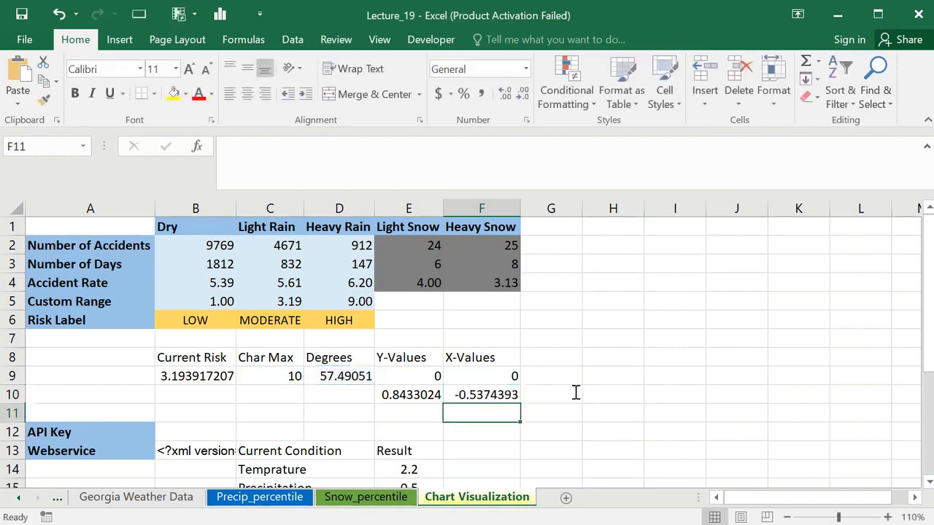
left_click(473, 394)
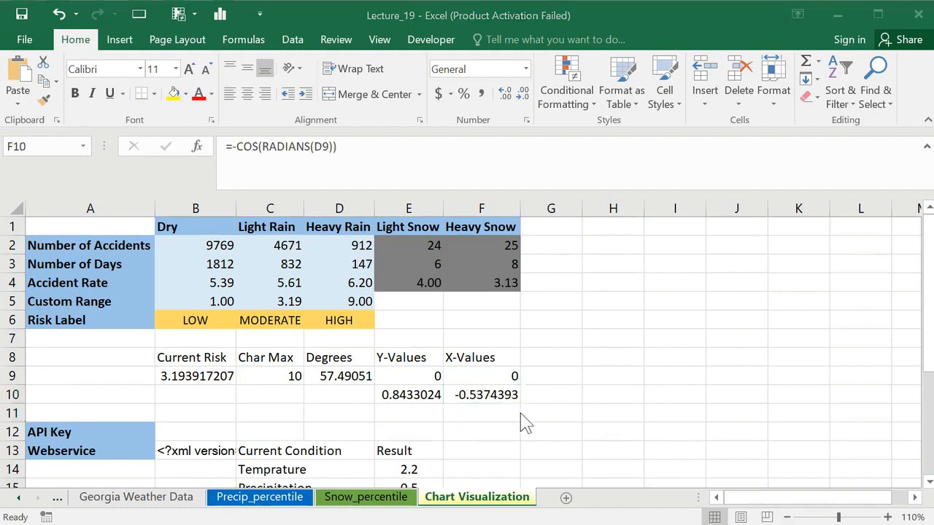
Step: Examine the start coordinates in E9:F9 and the end coordinates in E10:F10, separately and as one block
left_click(388, 390)
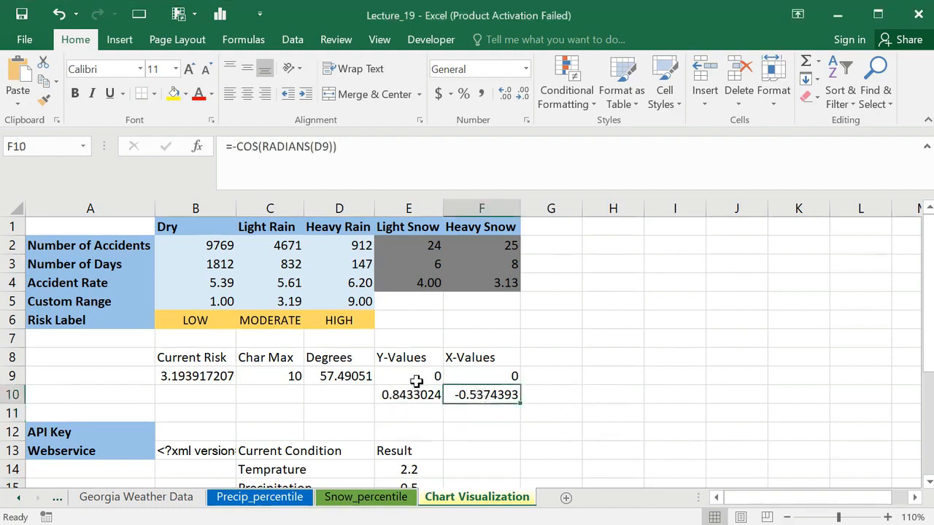
left_click_drag(416, 378, 475, 376)
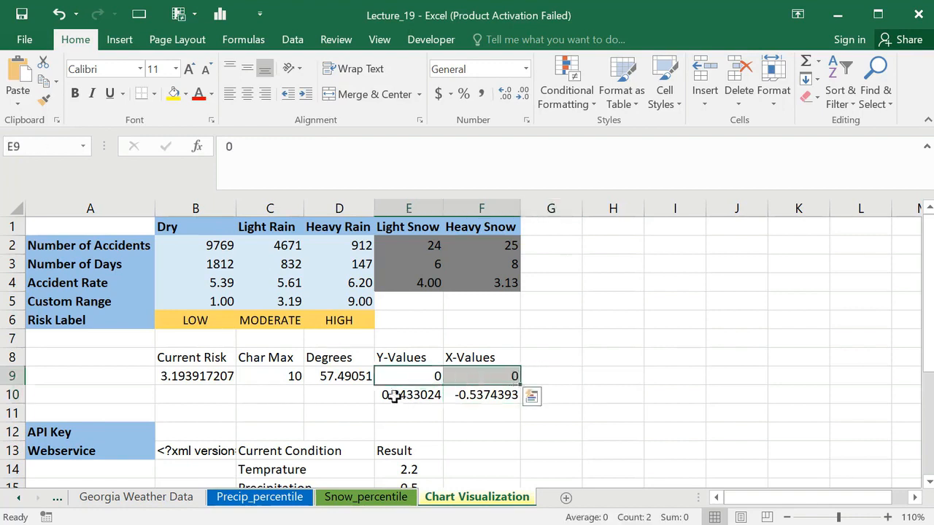
left_click_drag(391, 394, 466, 396)
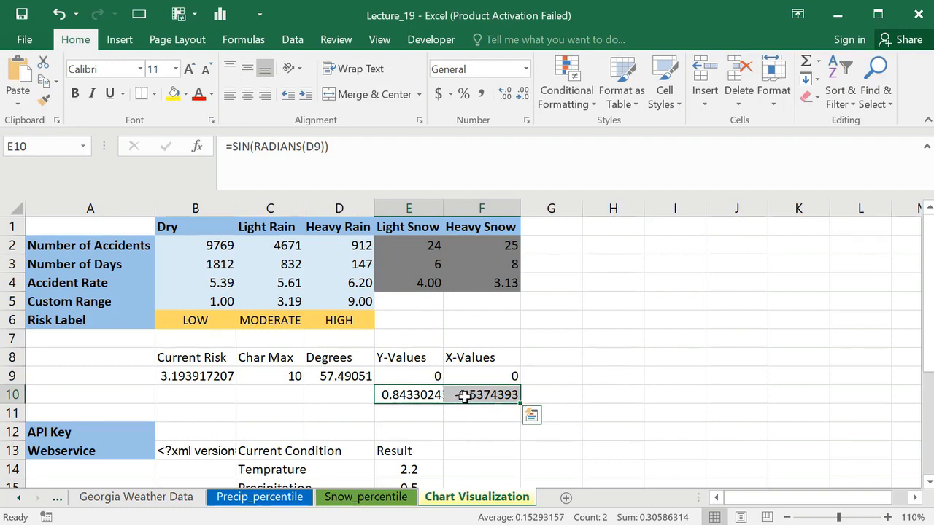
left_click(566, 394)
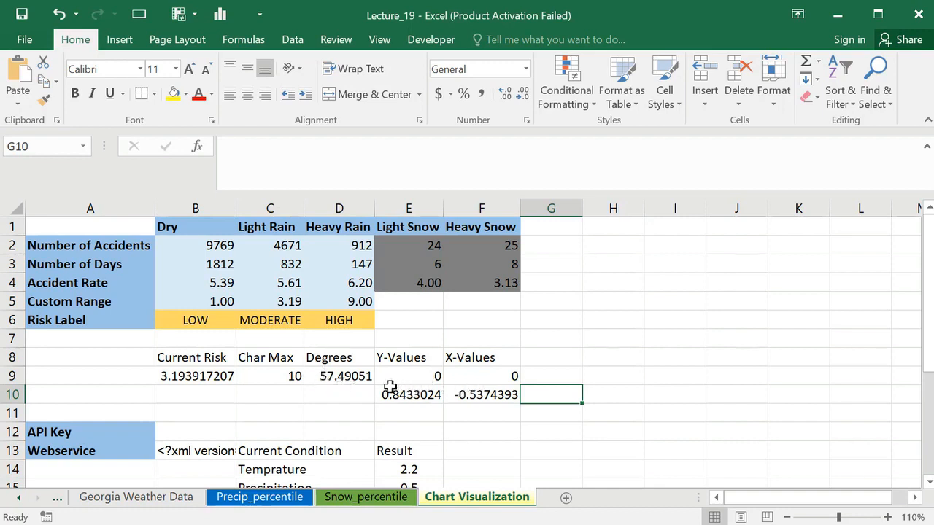
left_click_drag(423, 383, 466, 394)
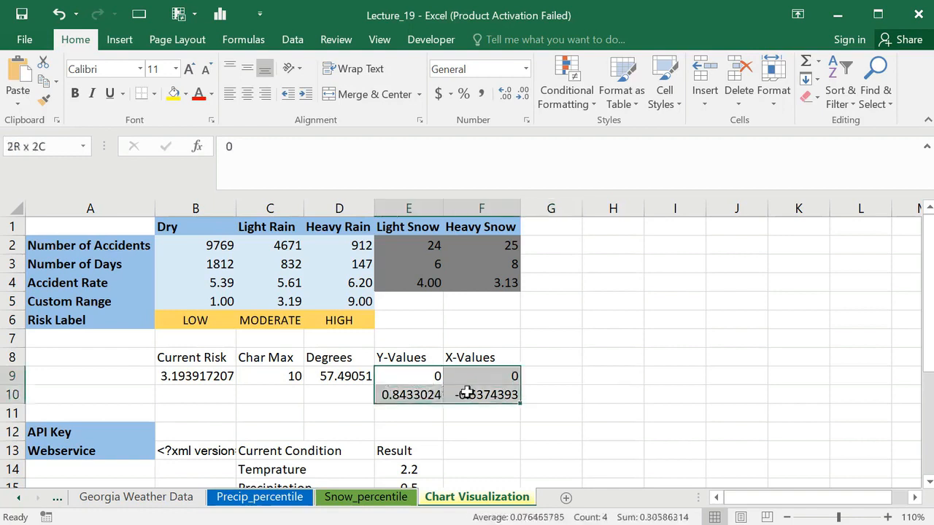
left_click_drag(467, 394, 467, 394)
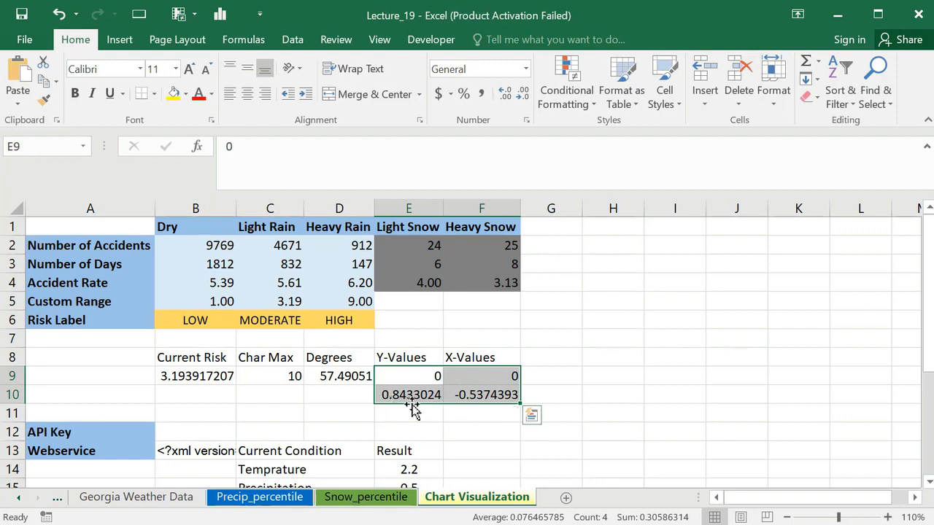
left_click(654, 406)
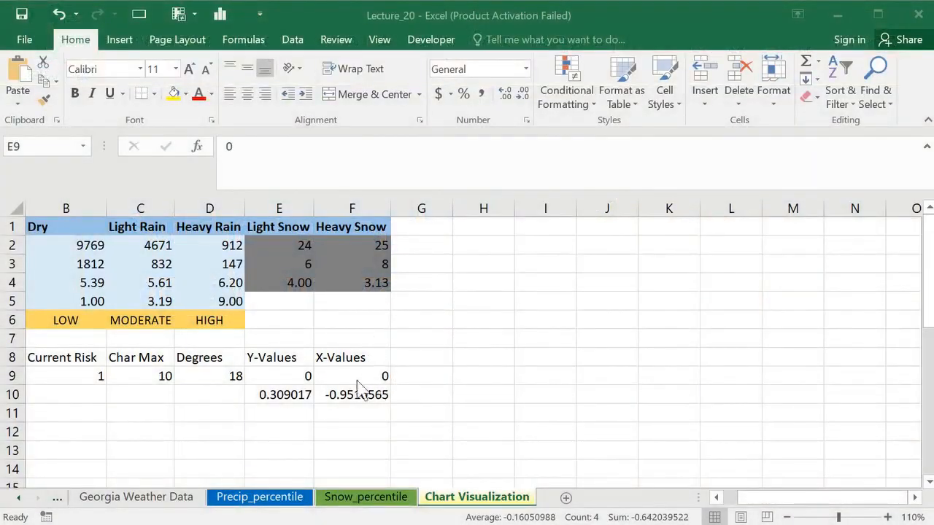
Step: Examine the Y- and X-Values block in E8:F10, including the formulas in E10 and F10
left_click(284, 375)
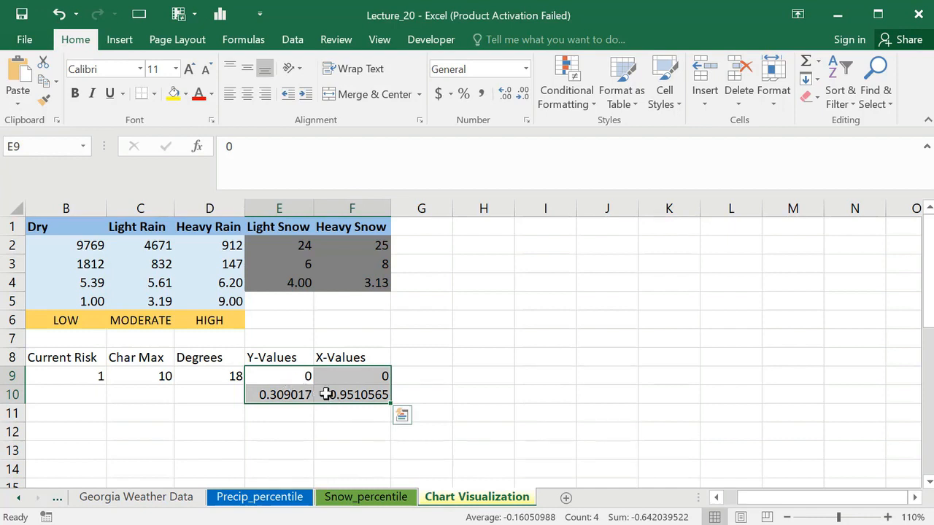
left_click(271, 392)
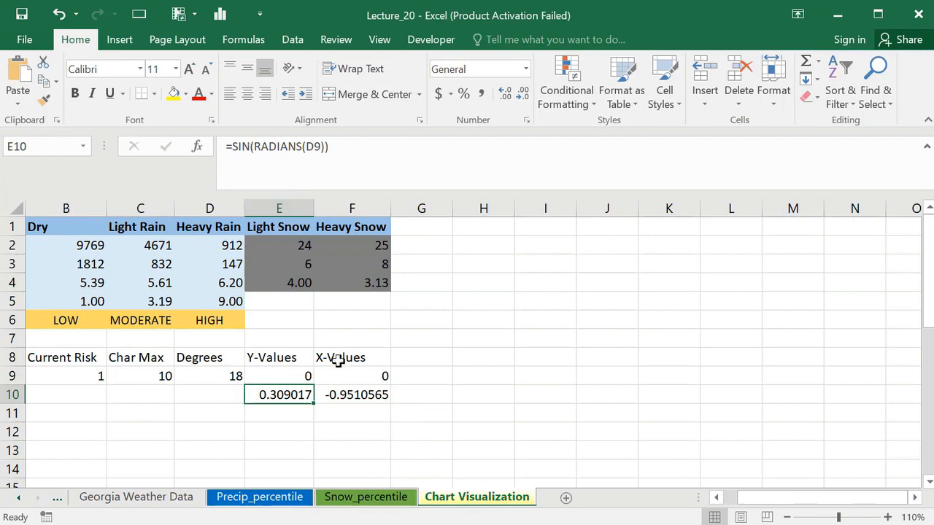
left_click(337, 392)
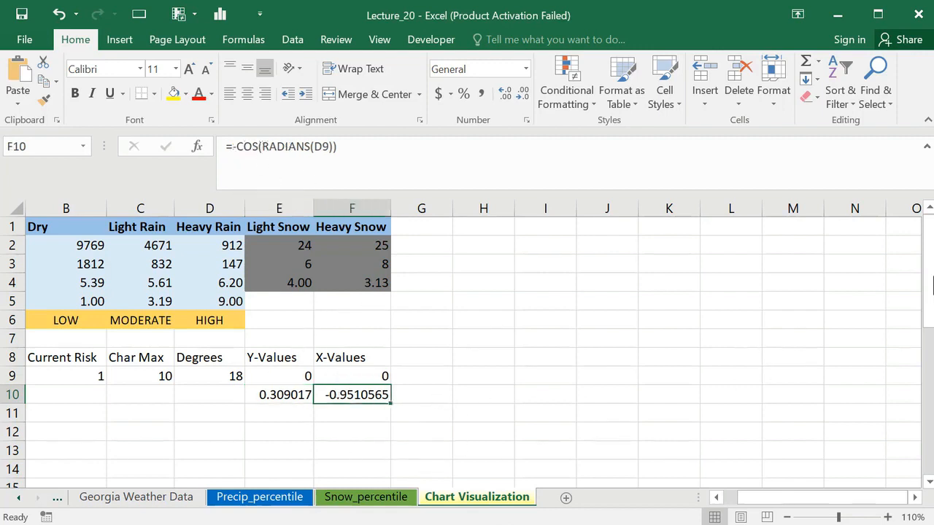
left_click_drag(919, 249, 929, 228)
left_click(425, 354)
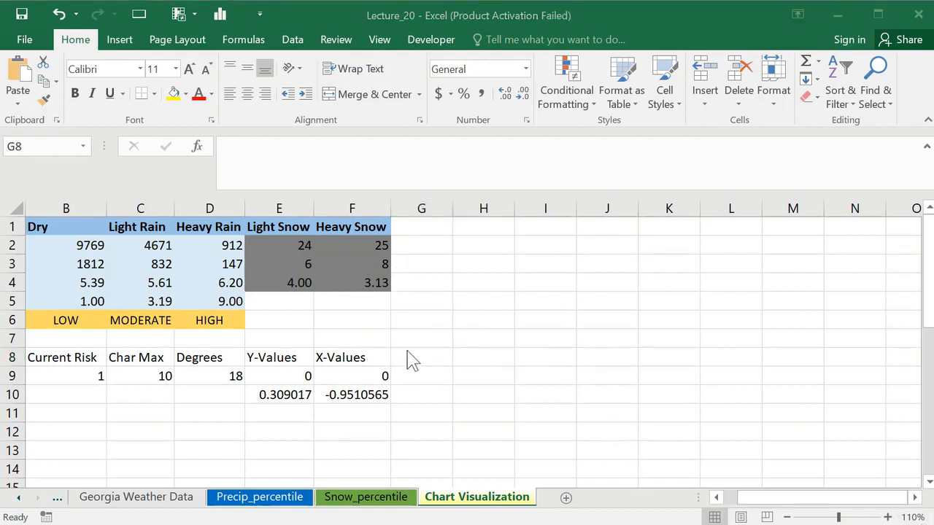
left_click(288, 376)
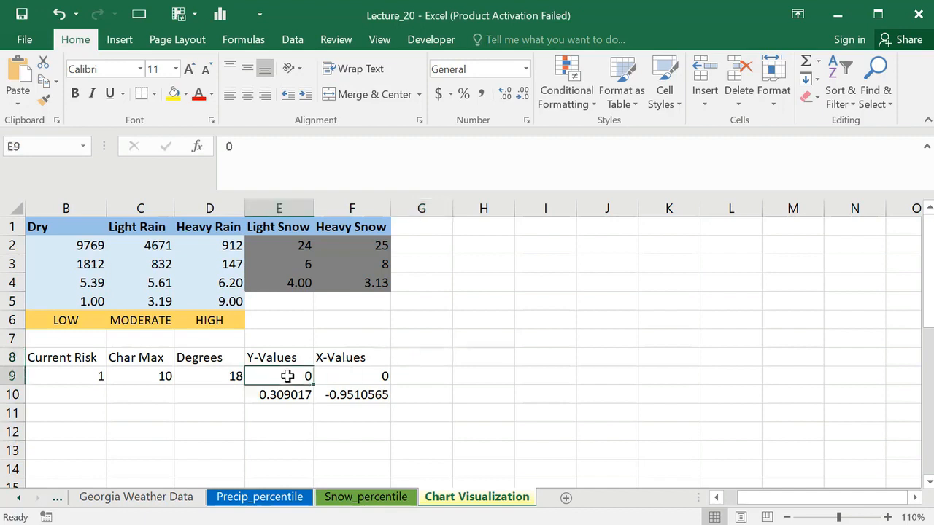
left_click_drag(288, 376, 372, 394)
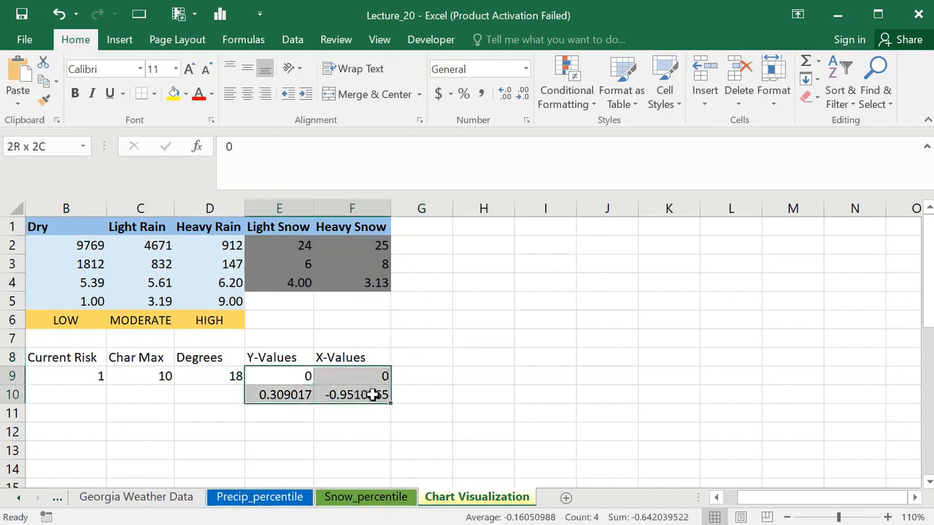
left_click(446, 396)
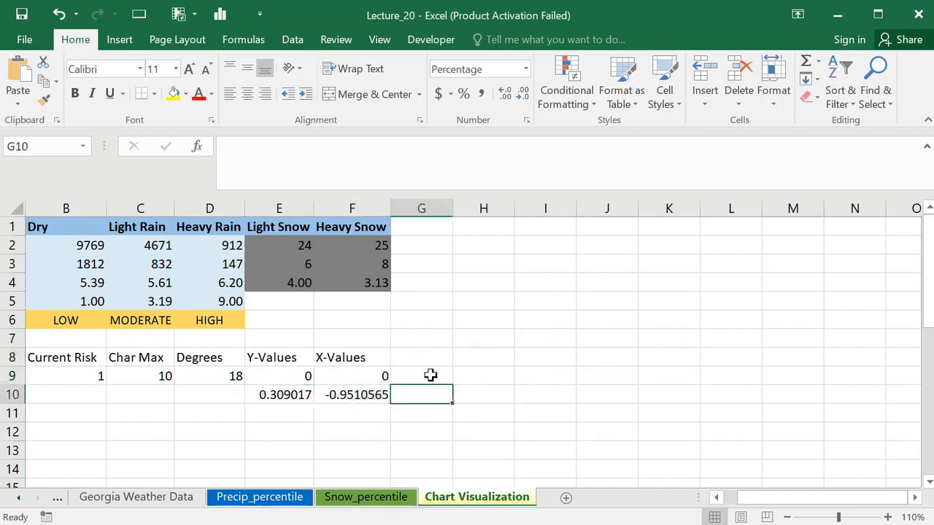
left_click(431, 375)
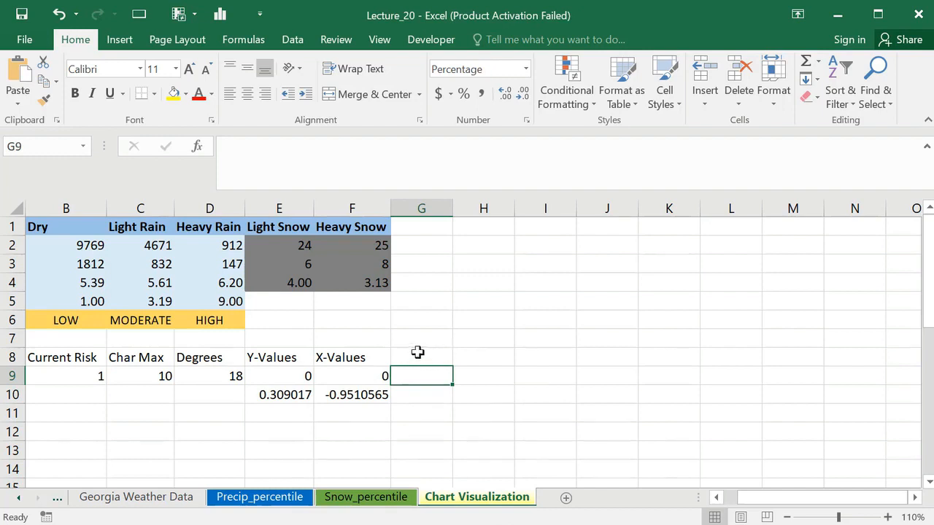
left_click_drag(429, 355, 428, 437)
left_click(458, 372)
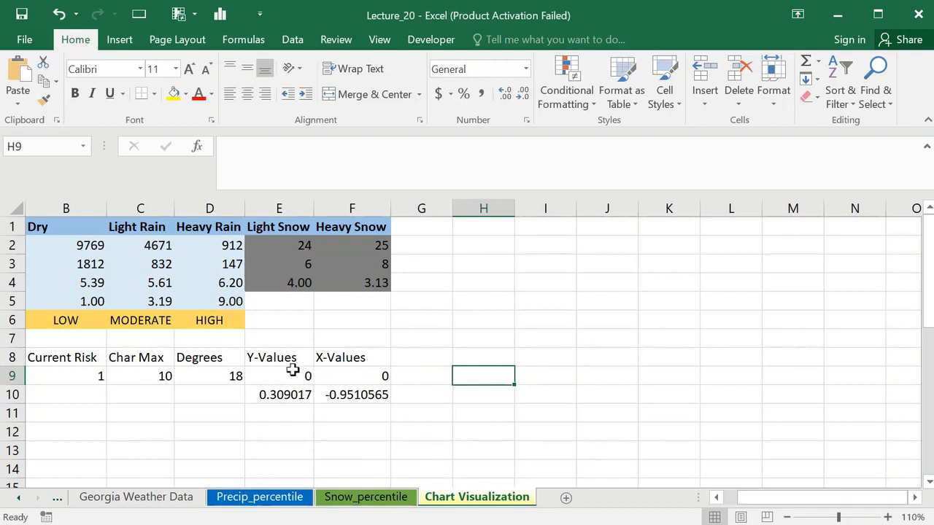
left_click_drag(283, 358, 357, 394)
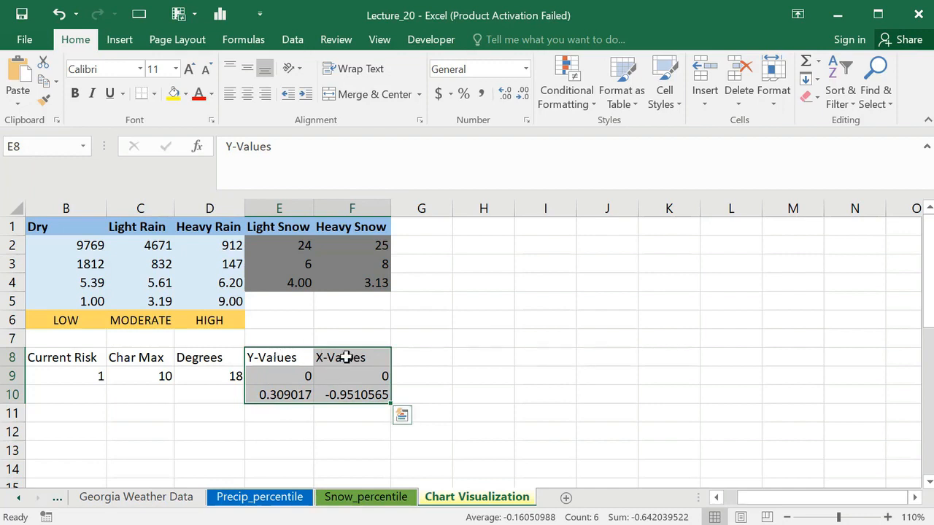
Step: Enter the column heading Donut Slices in G8, beside the X-Values heading
left_click(423, 356)
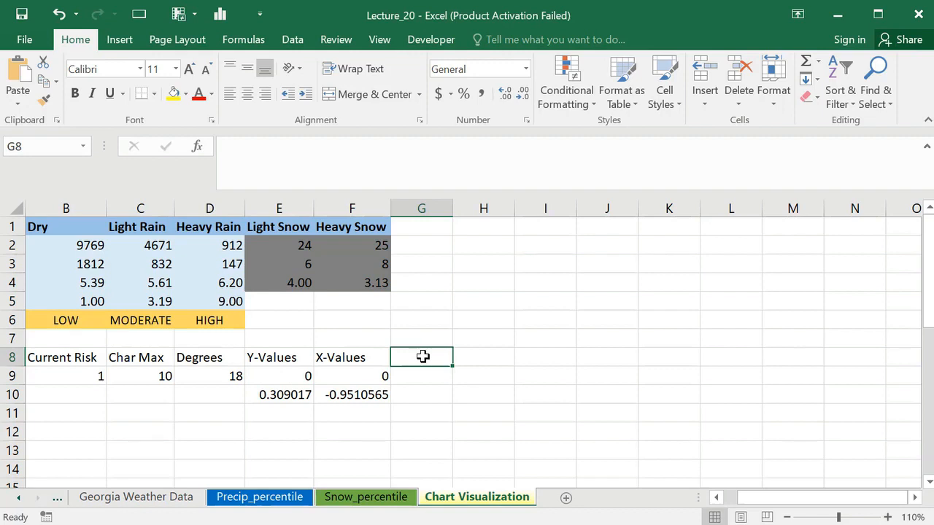
type("Donut Slices")
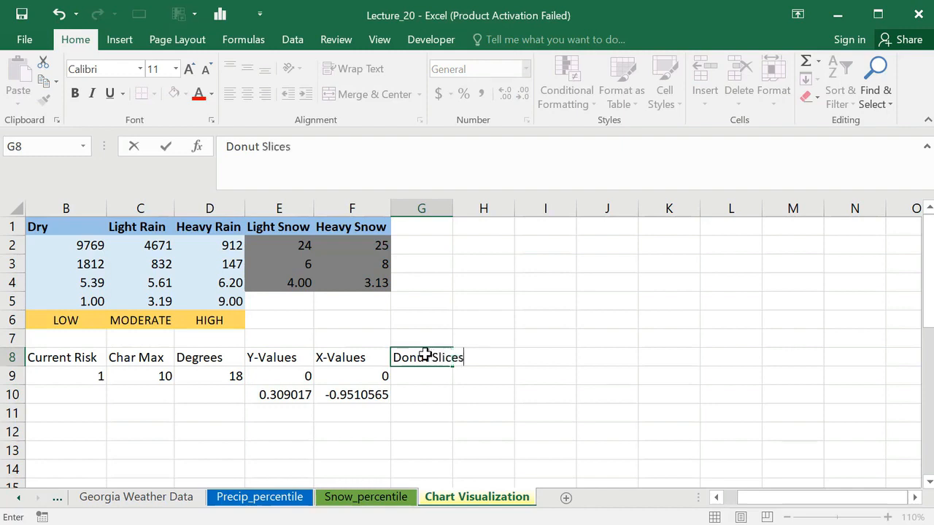
left_click(529, 387)
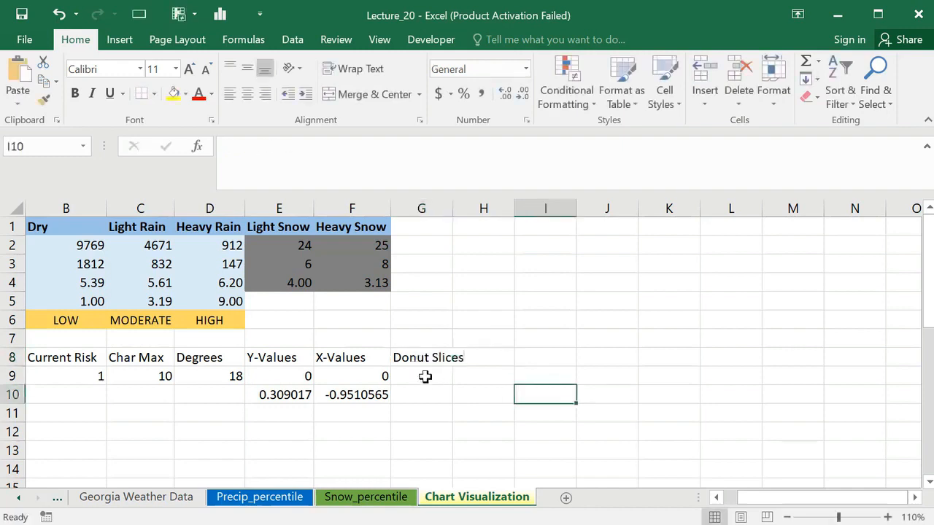
Step: Enter 10% in G9 and fill it down the Donut Slices column through G13
left_click(425, 376)
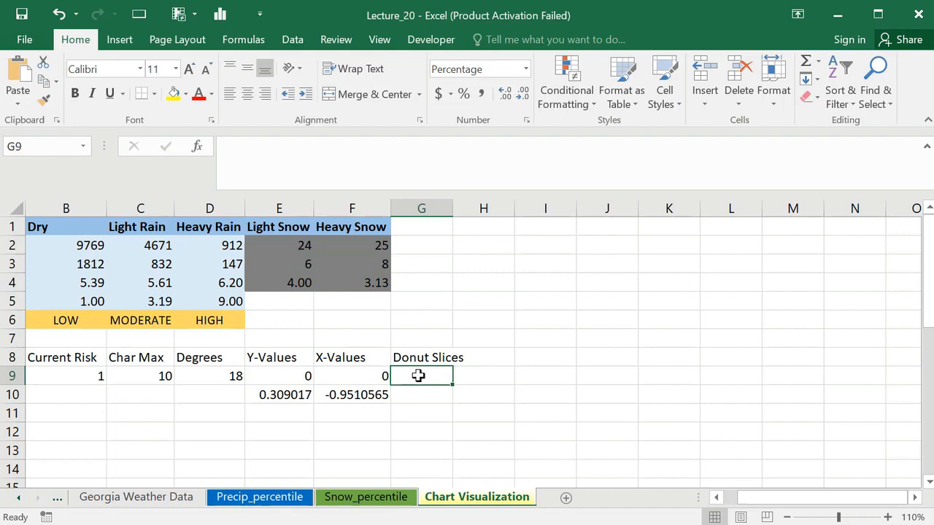
type("10")
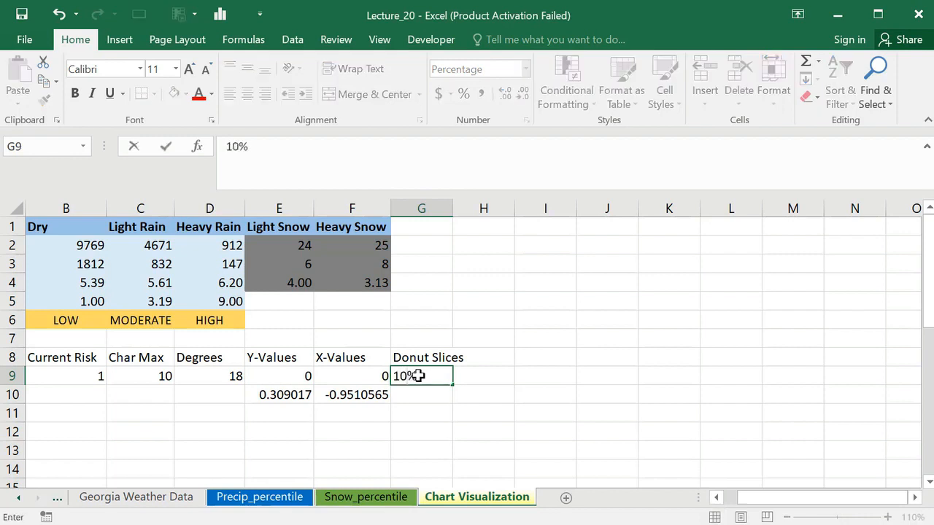
left_click(530, 431)
left_click(436, 376)
left_click_drag(450, 386, 447, 458)
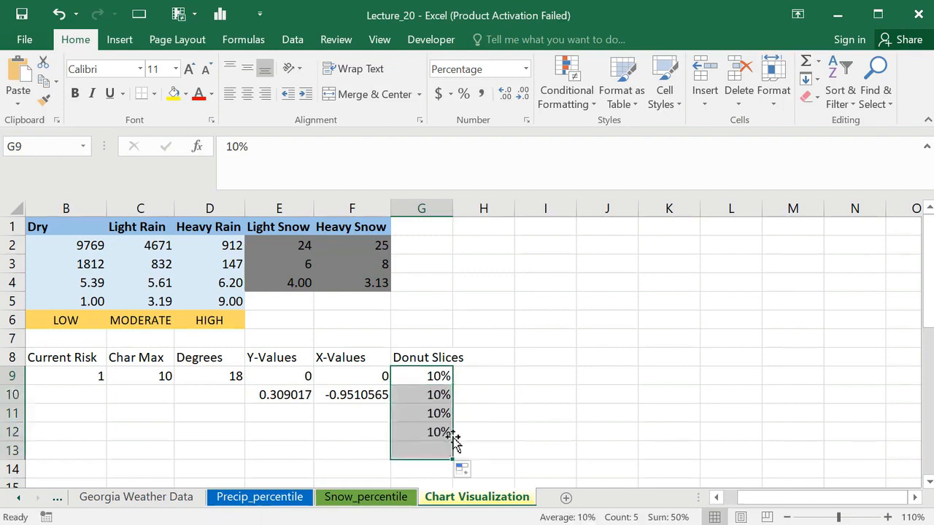
Step: Enter 50% in G14 as the last value of the Donut Slices column
left_click(432, 376)
left_click(436, 394)
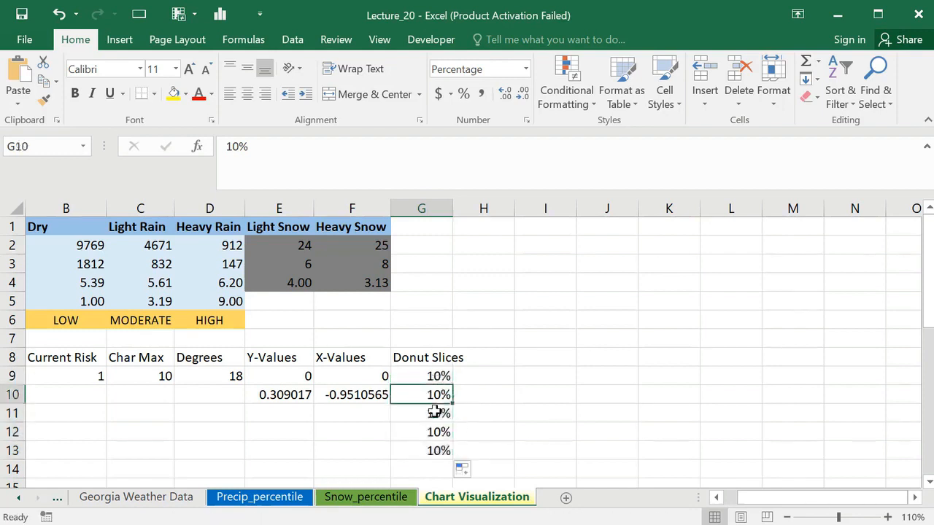
left_click(440, 414)
left_click(429, 450)
left_click(430, 465)
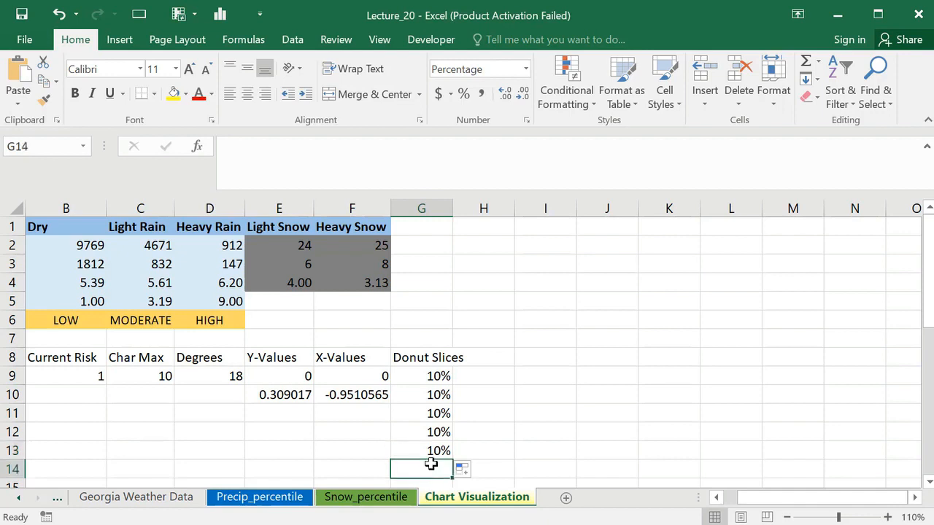
type("50")
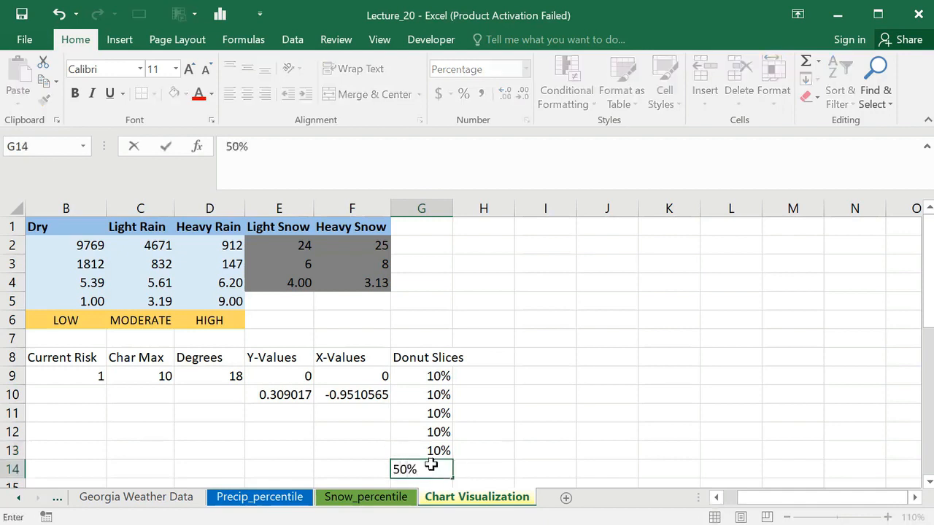
left_click(557, 434)
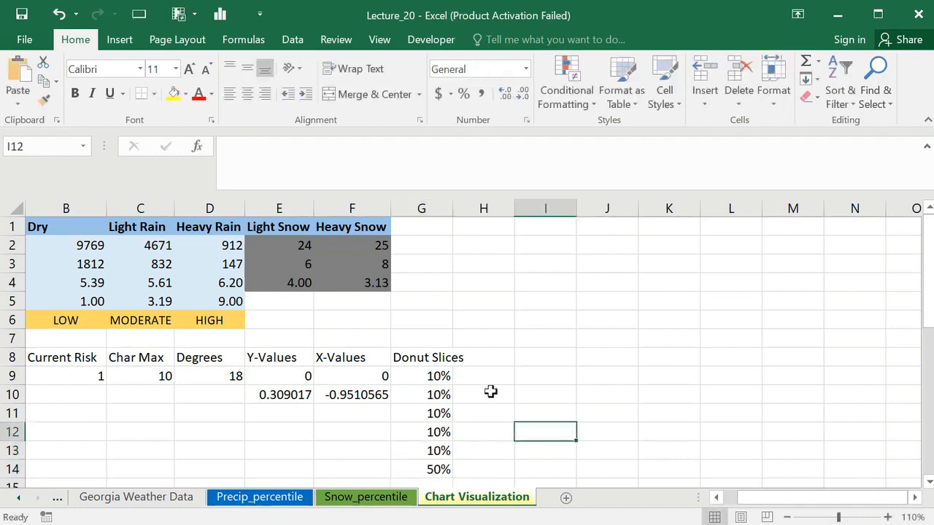
Step: Insert a doughnut chart from the data around G9 and place it, reduced in size, beside the tables over columns H to N
left_click(421, 375)
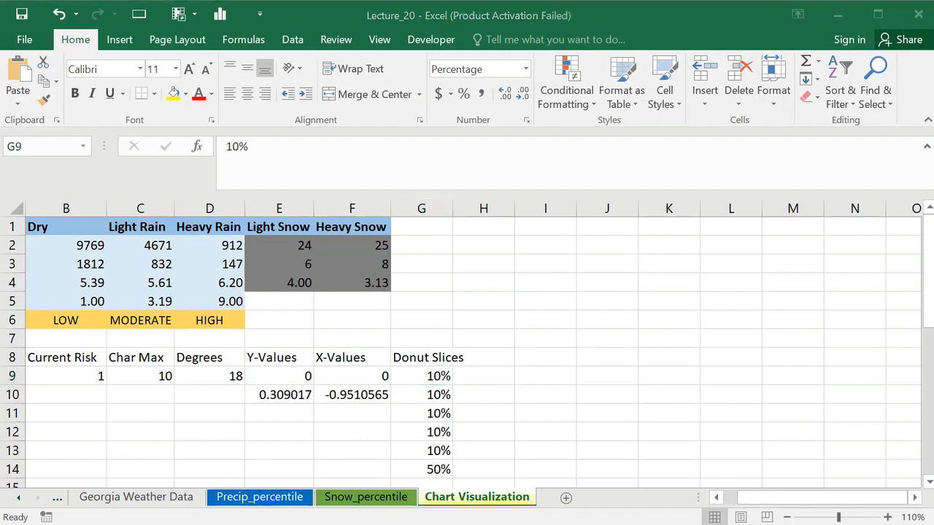
left_click(424, 376)
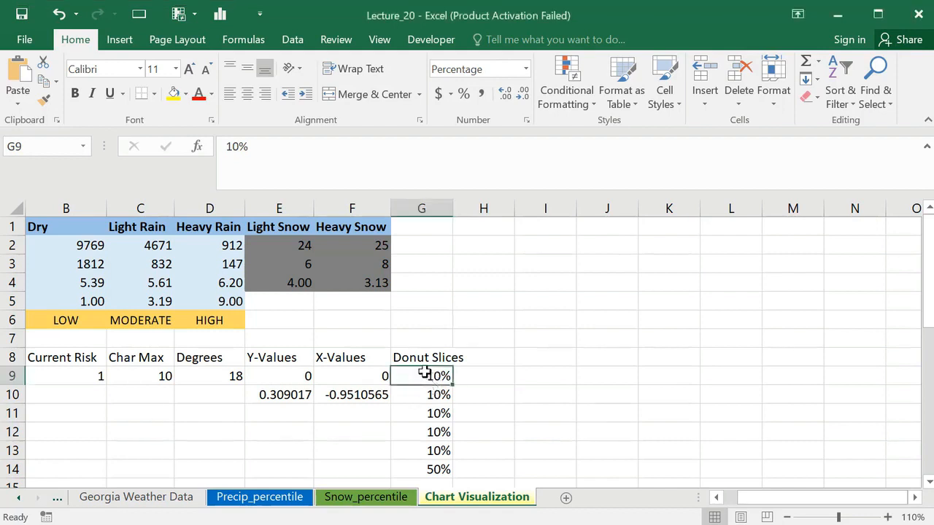
left_click(119, 41)
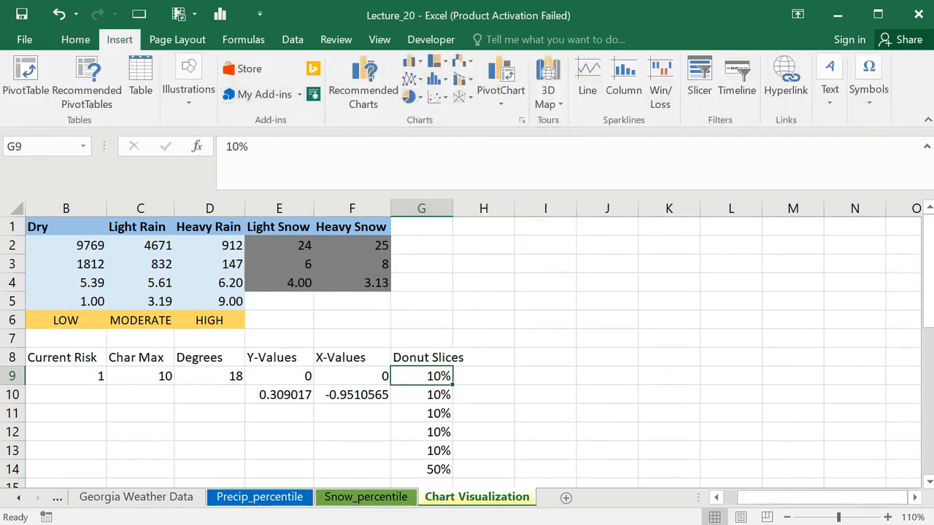
left_click(421, 98)
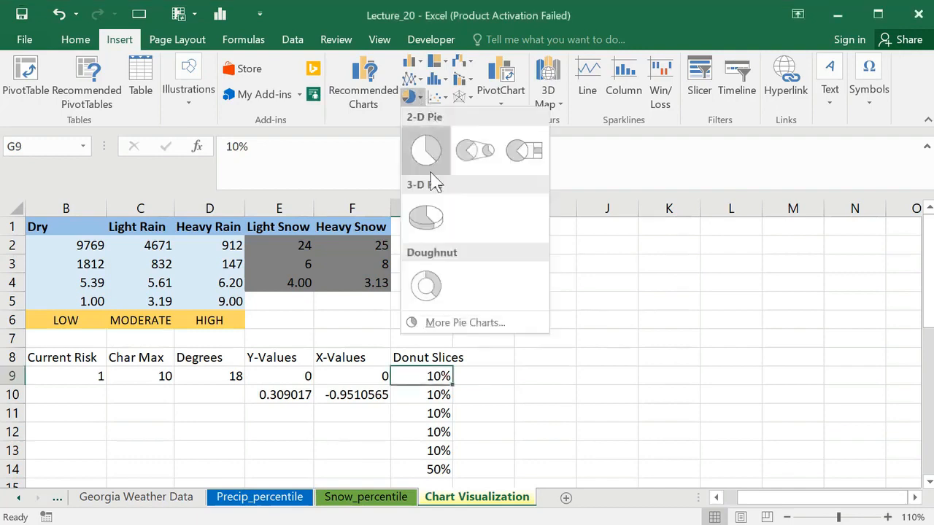
left_click(429, 287)
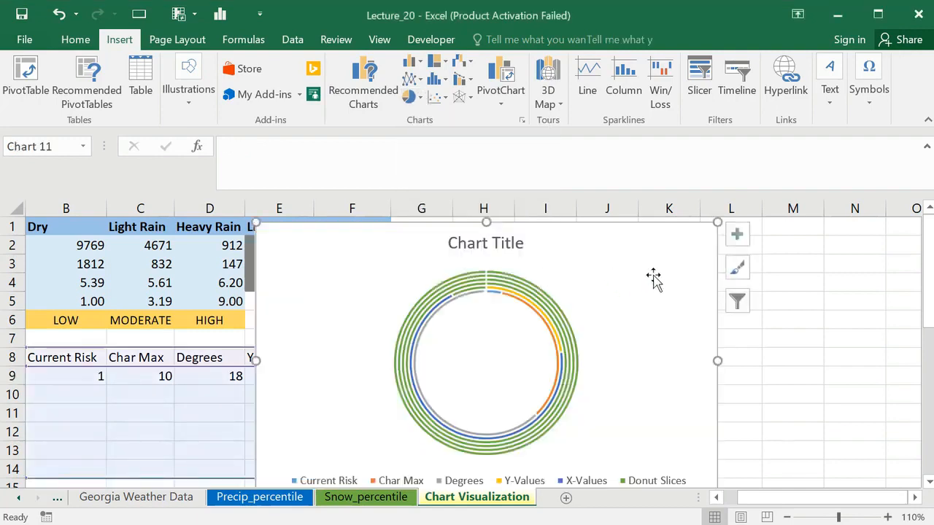
left_click_drag(718, 223, 830, 249)
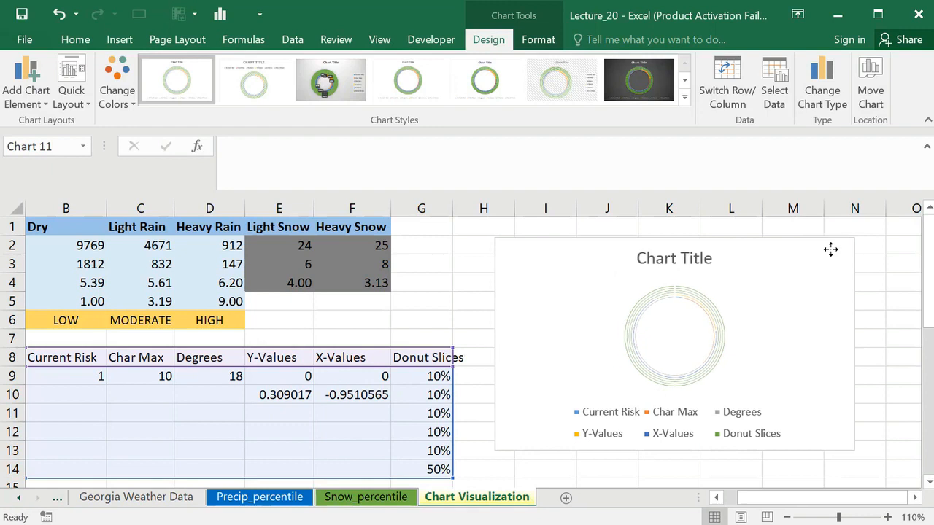
Step: Delete the title and the legend from the doughnut chart
left_click(664, 262)
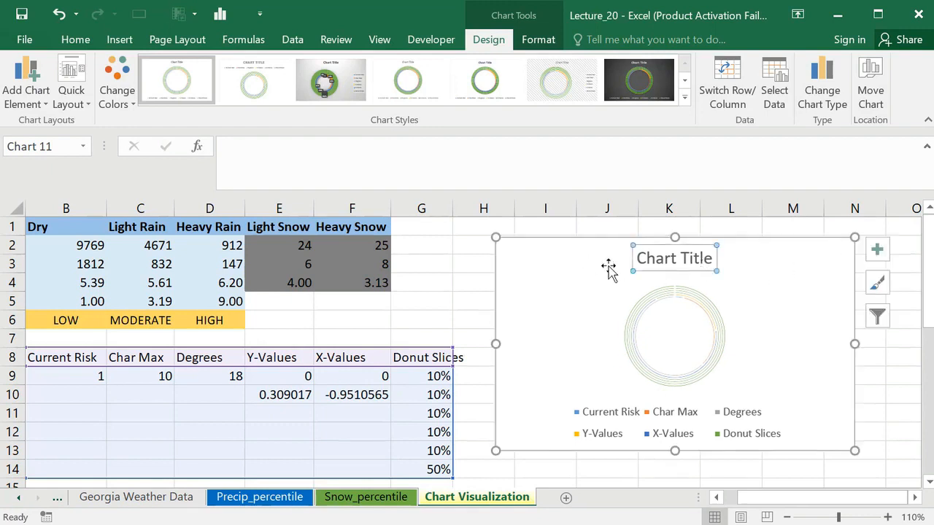
key("Delete")
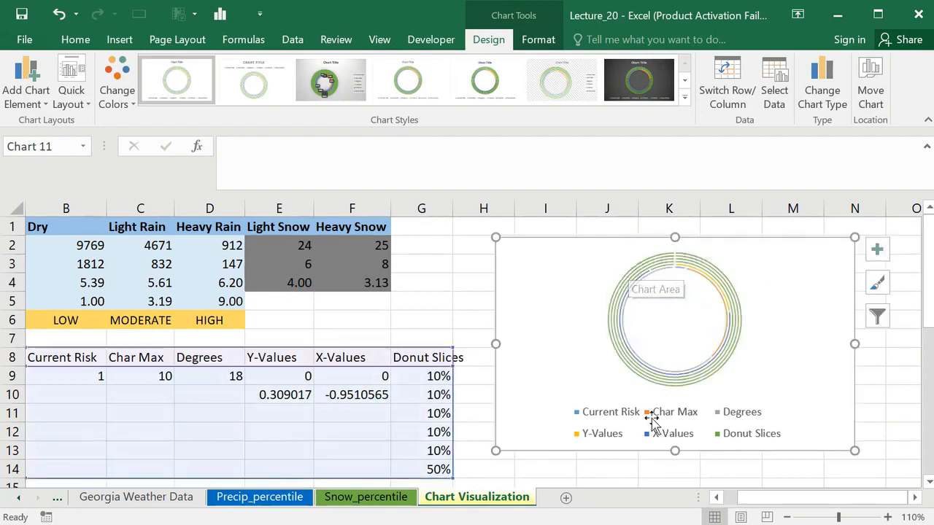
left_click(651, 420)
key("Delete")
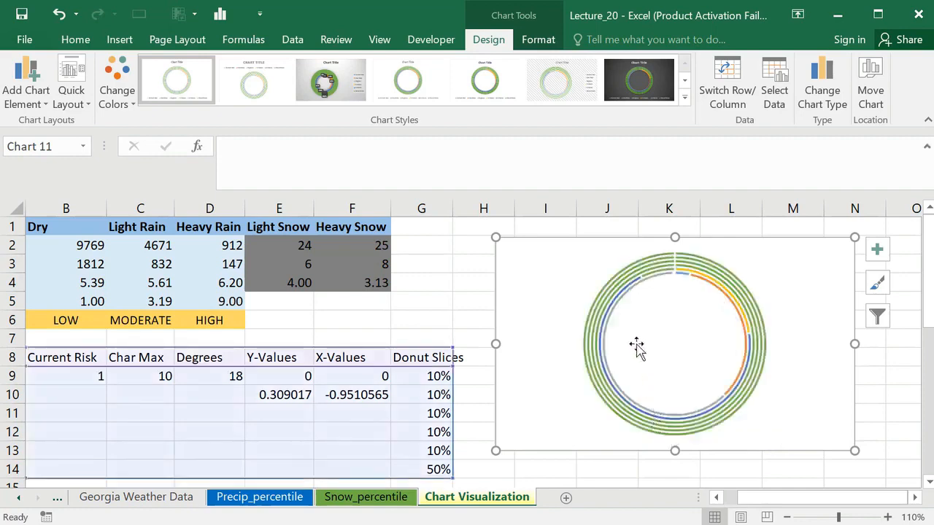
Step: Remove all the automatically created series, Series1 to Series6, from the doughnut chart's data source
right_click(610, 307)
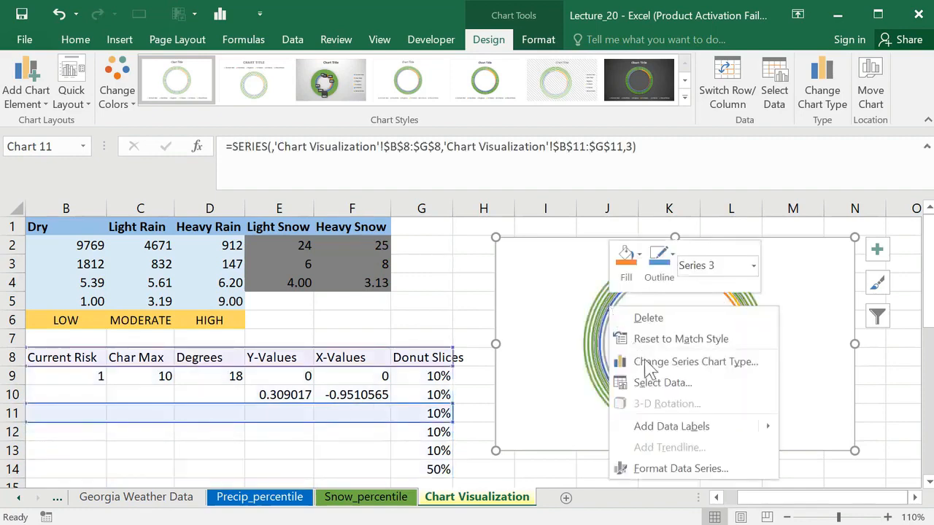
left_click(661, 383)
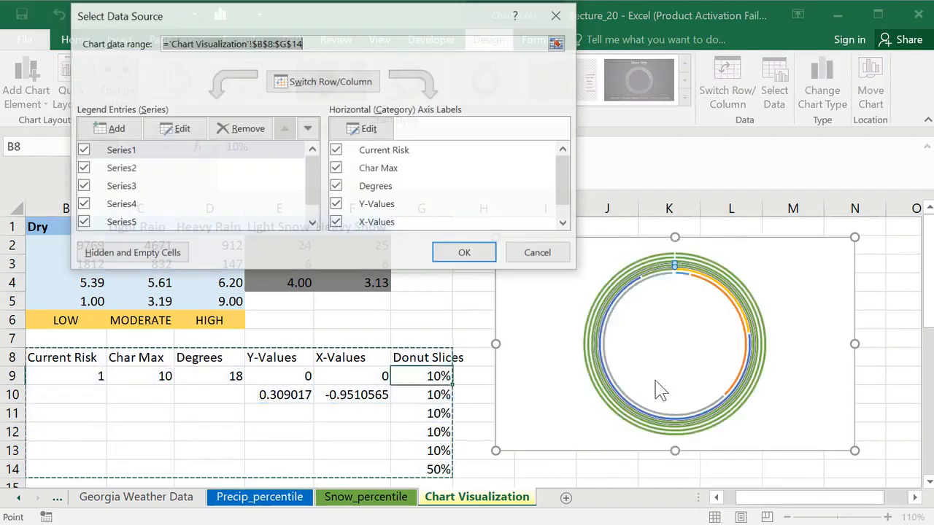
left_click(243, 129)
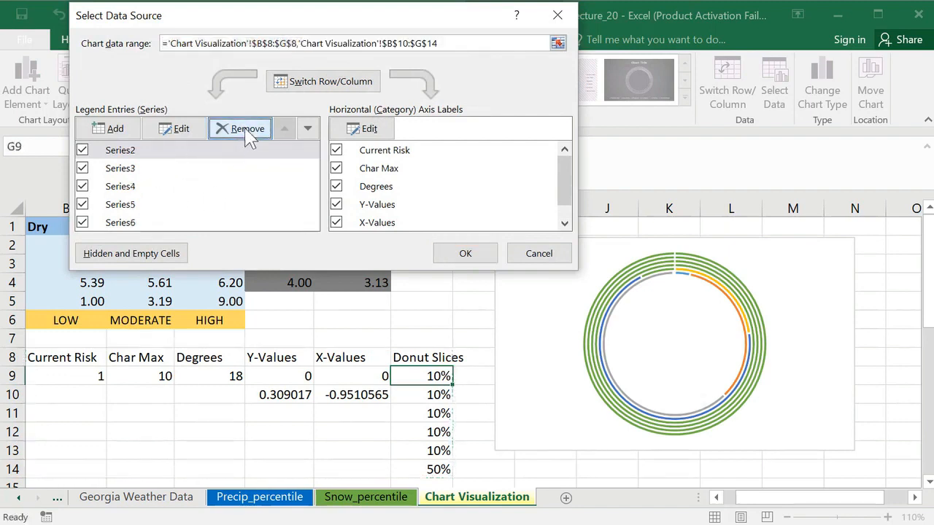
left_click(243, 130)
left_click(243, 129)
left_click(243, 129)
left_click(243, 129)
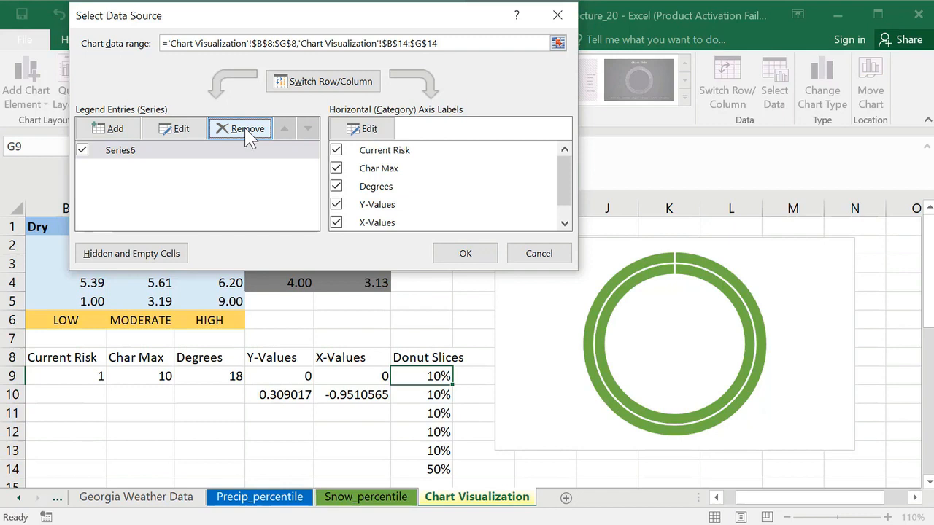
left_click(246, 131)
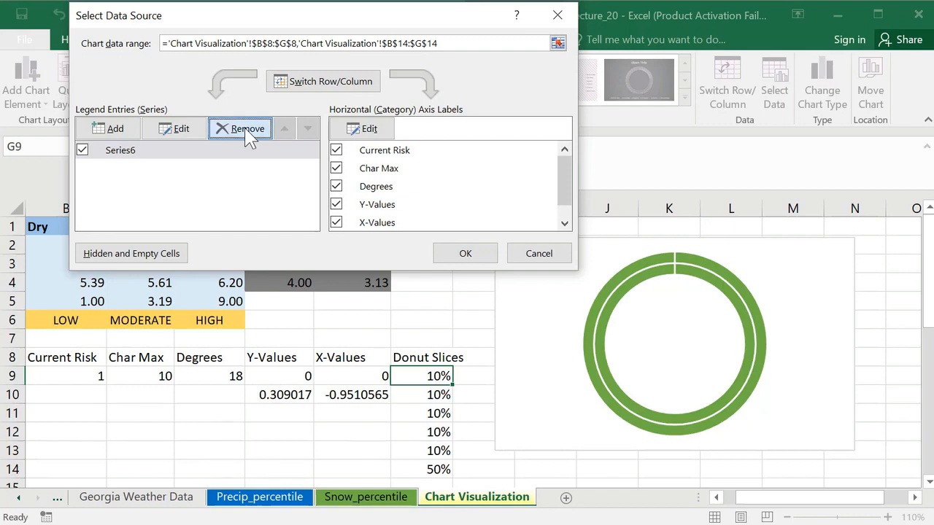
Step: Add a series named Donut to the doughnut chart, taking its values from the Donut Slices cells G9:G14
left_click(123, 133)
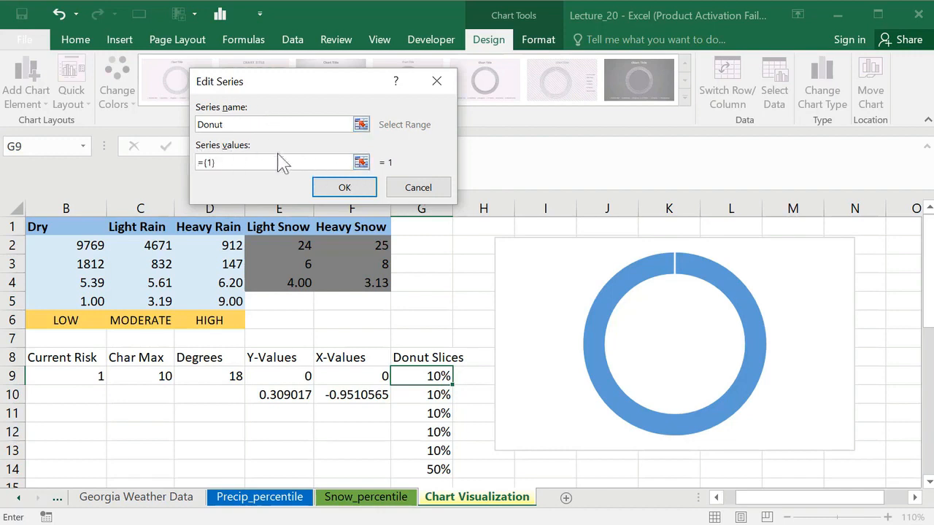
left_click(360, 162)
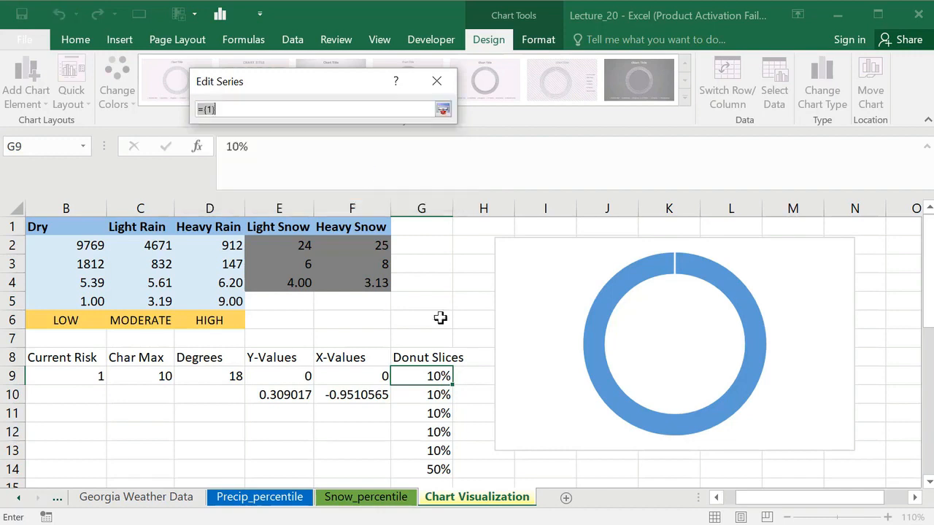
left_click_drag(417, 375, 416, 463)
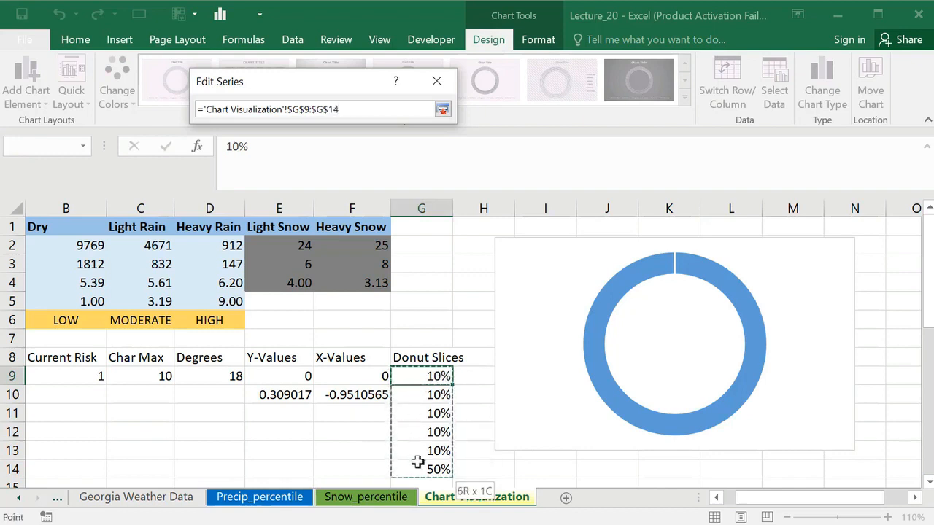
left_click(443, 110)
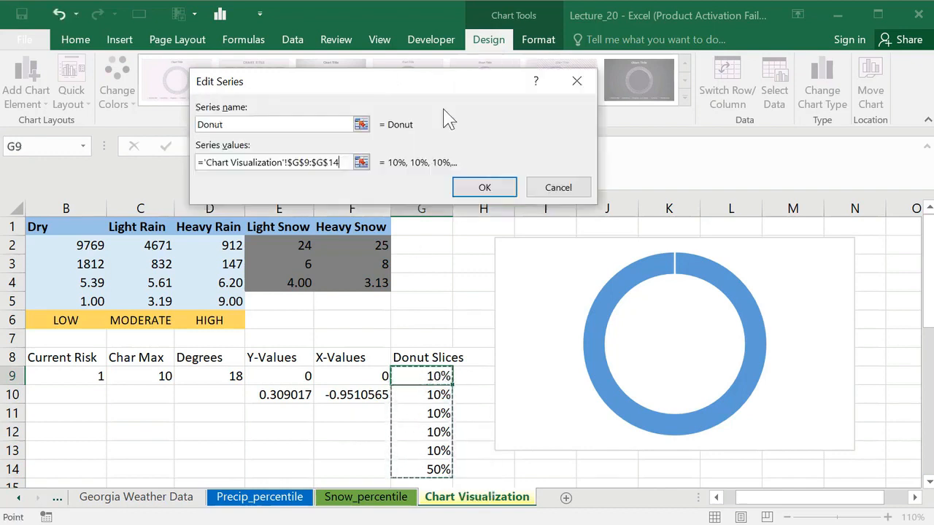
left_click(485, 188)
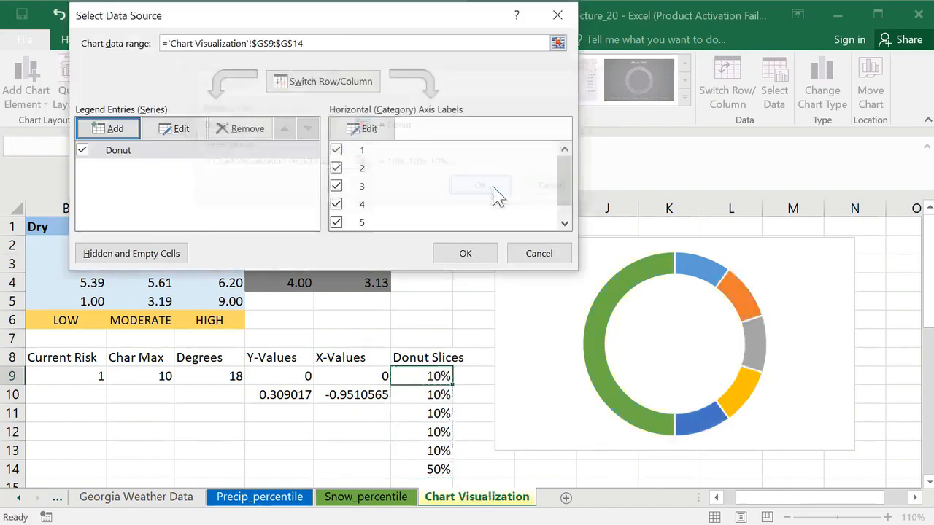
left_click(464, 254)
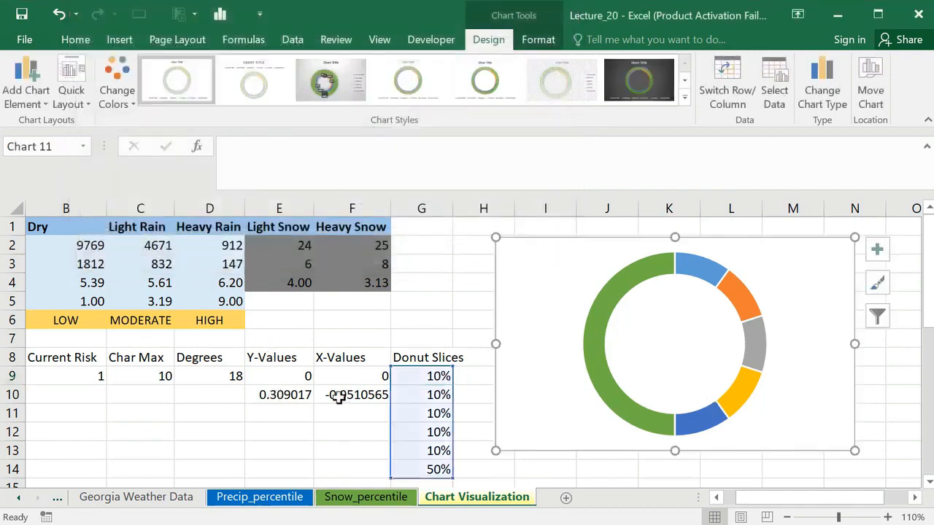
Step: Add a second series named Needle to the chart's data source, keeping its default values
right_click(622, 310)
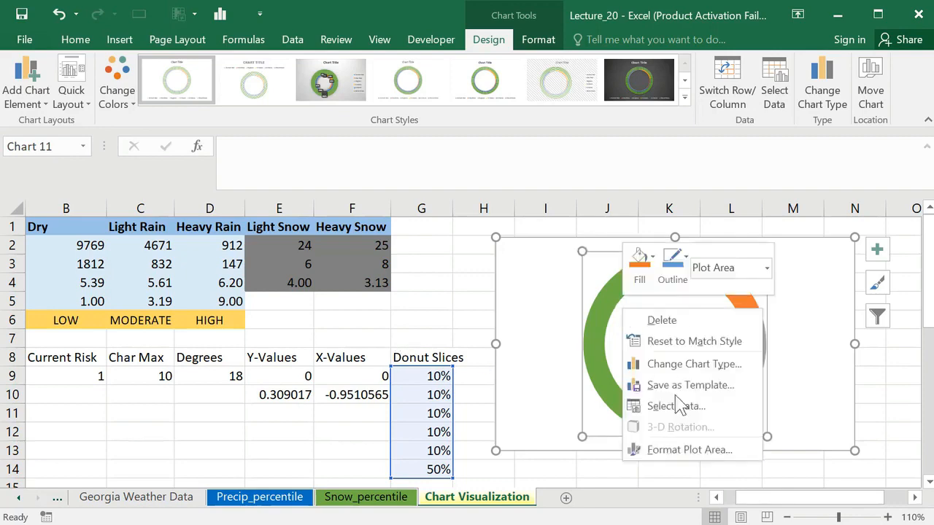
left_click(674, 407)
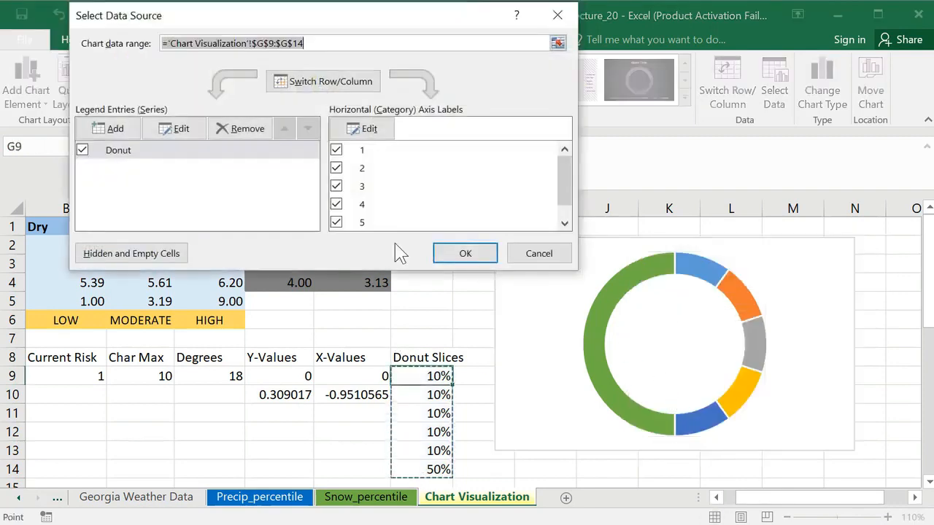
left_click(115, 129)
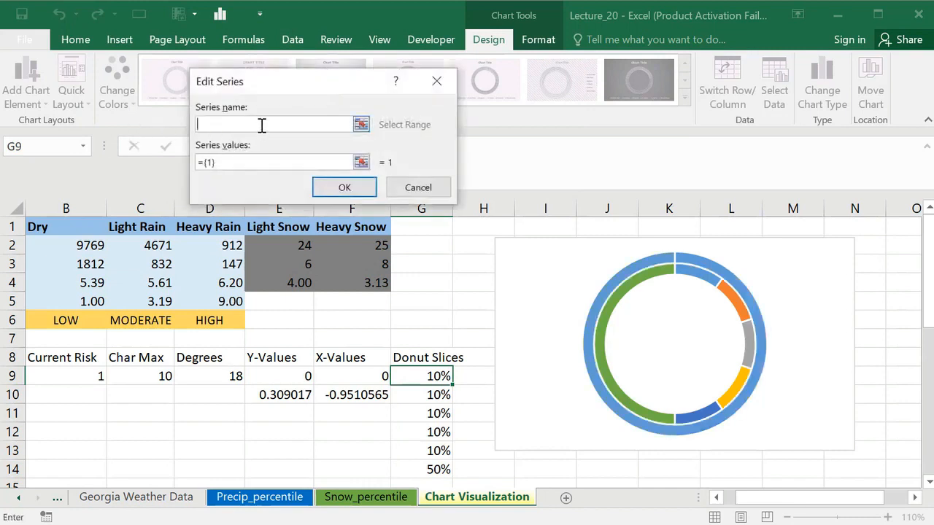
type("Needle")
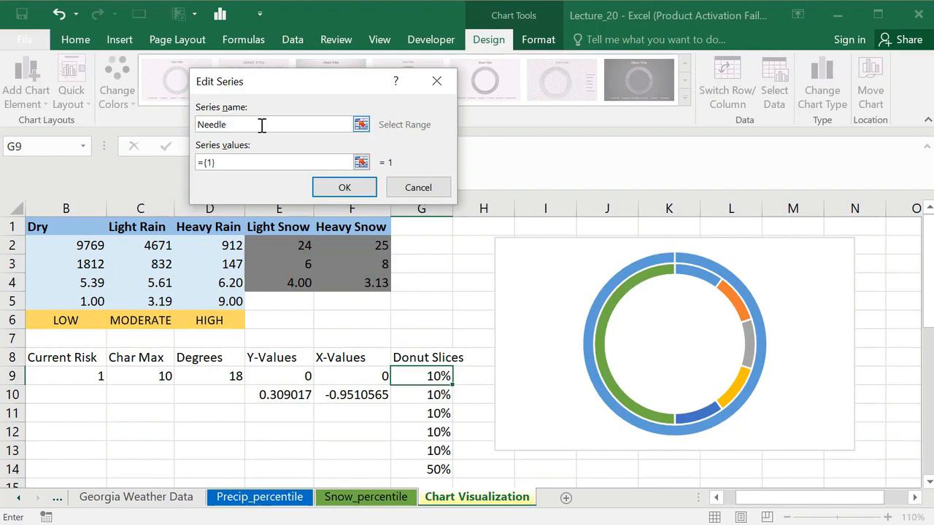
left_click(333, 192)
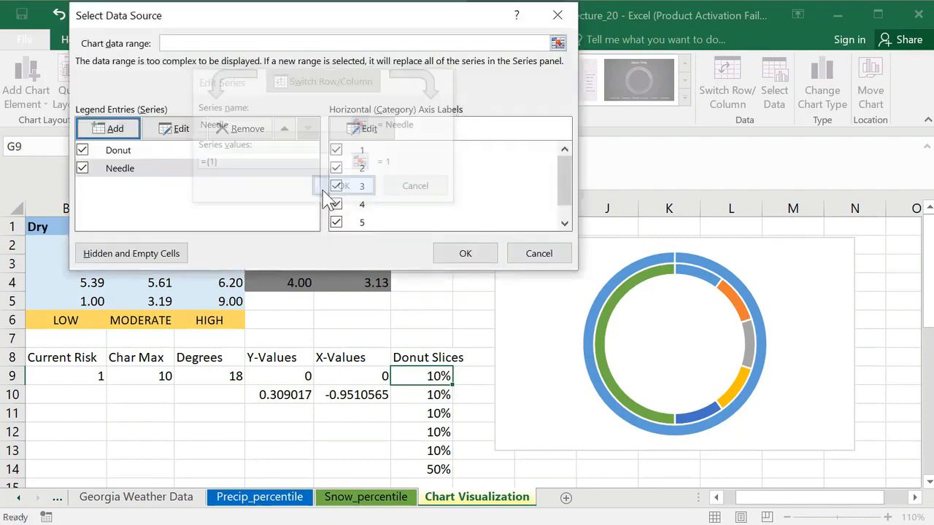
left_click(465, 256)
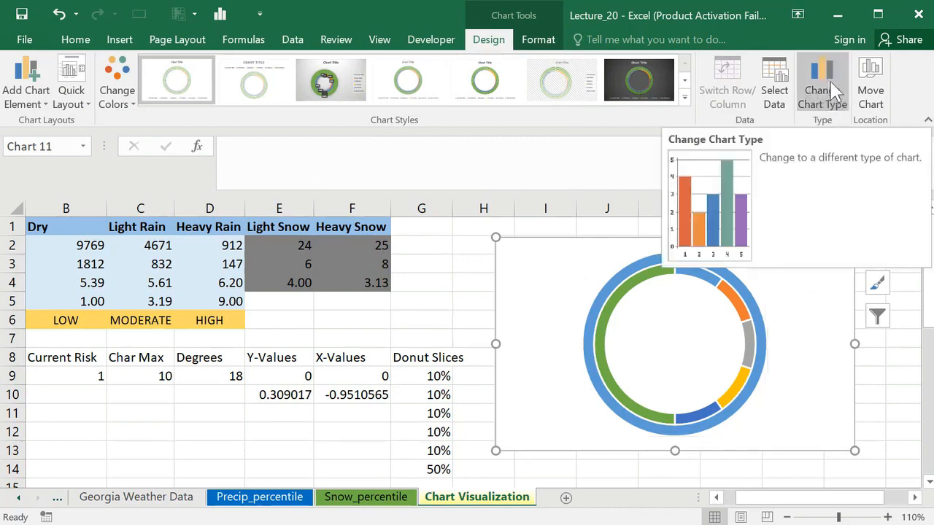
Step: Change the chart to a combo type and set the Donut series to Doughnut
left_click(836, 86)
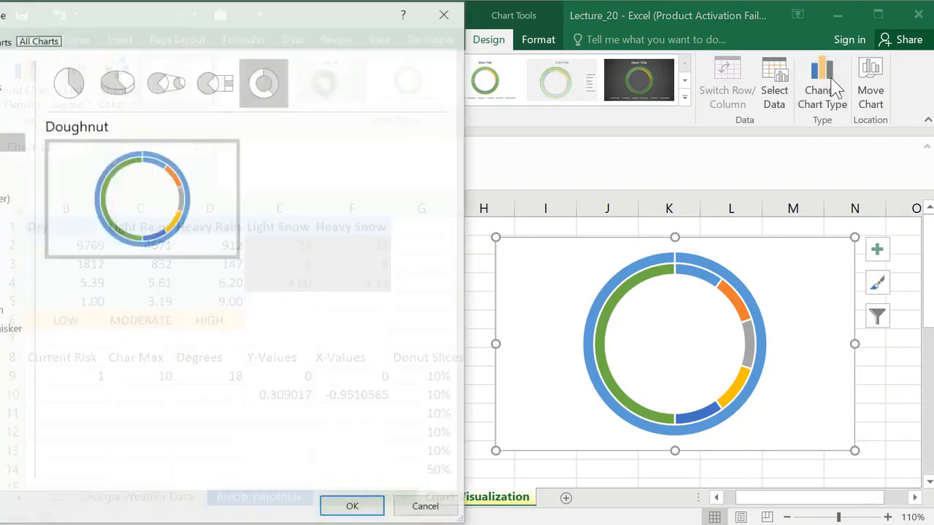
left_click_drag(170, 17, 315, 19)
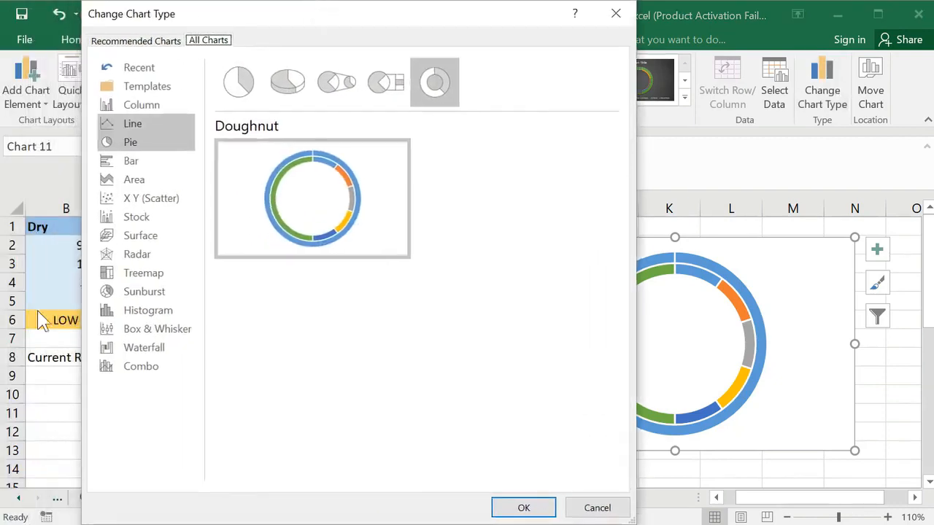
left_click(124, 375)
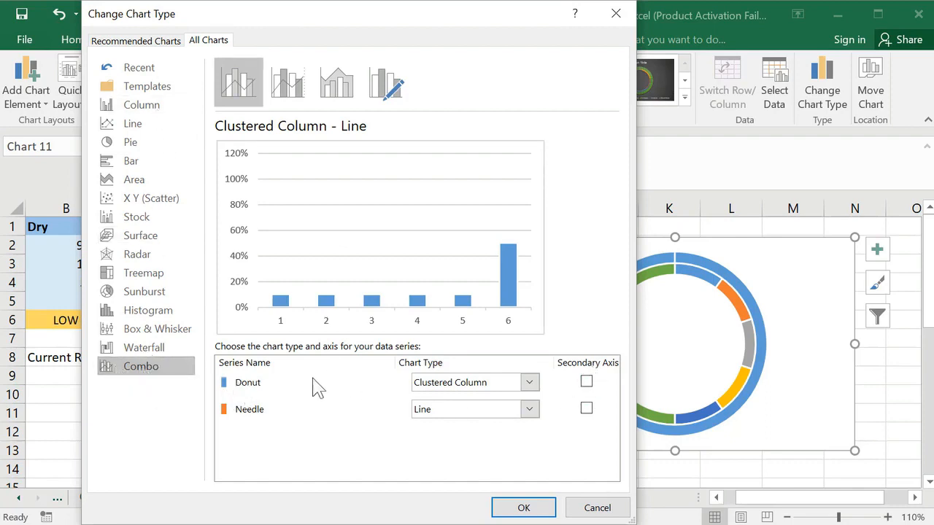
left_click(531, 384)
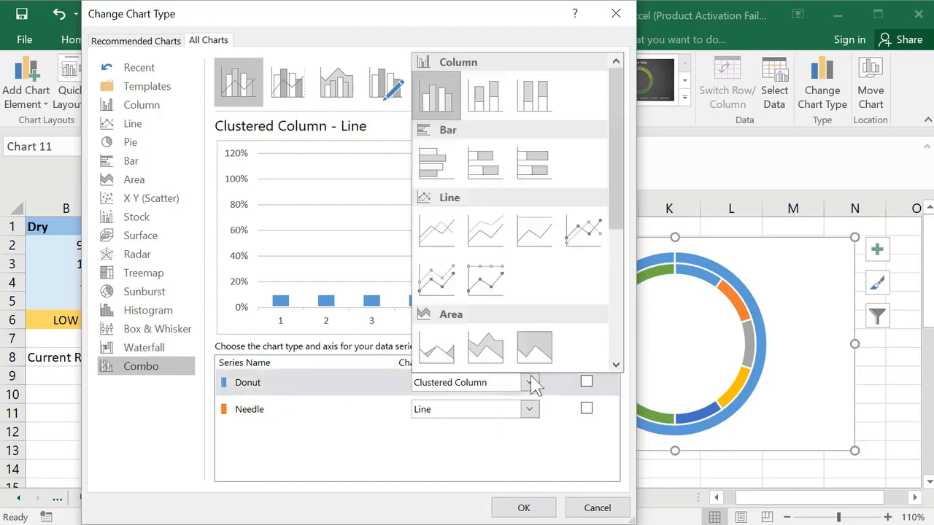
left_click_drag(621, 198, 617, 284)
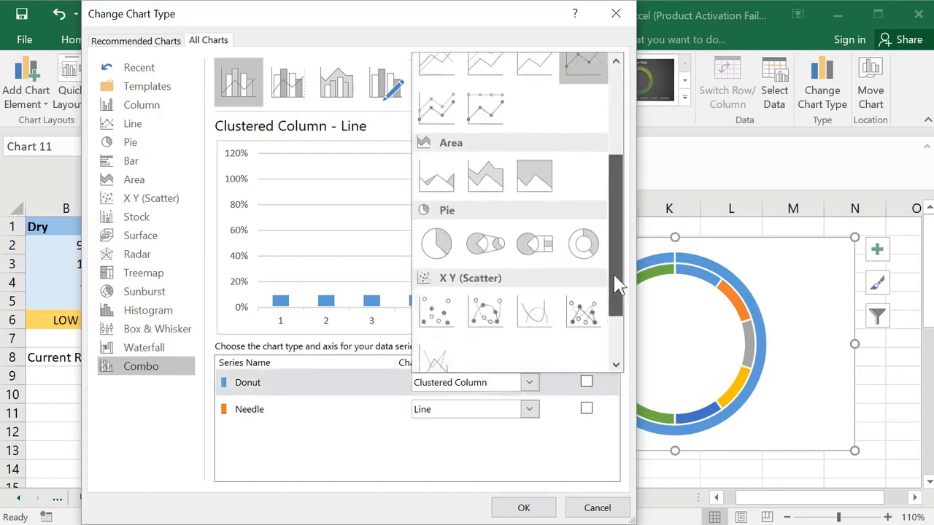
left_click(591, 245)
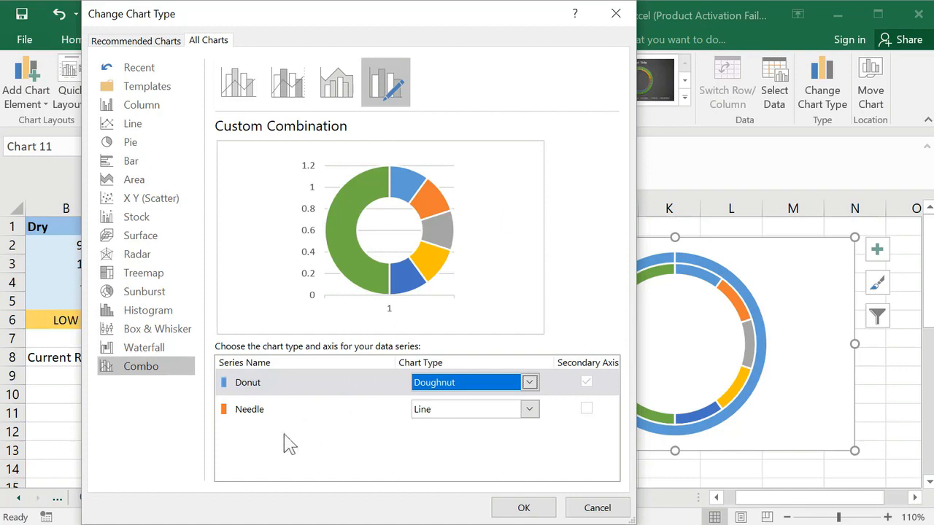
Step: Set the Needle series to Scatter with Straight Lines and apply the combination chart
left_click(530, 410)
left_click_drag(617, 219, 624, 339)
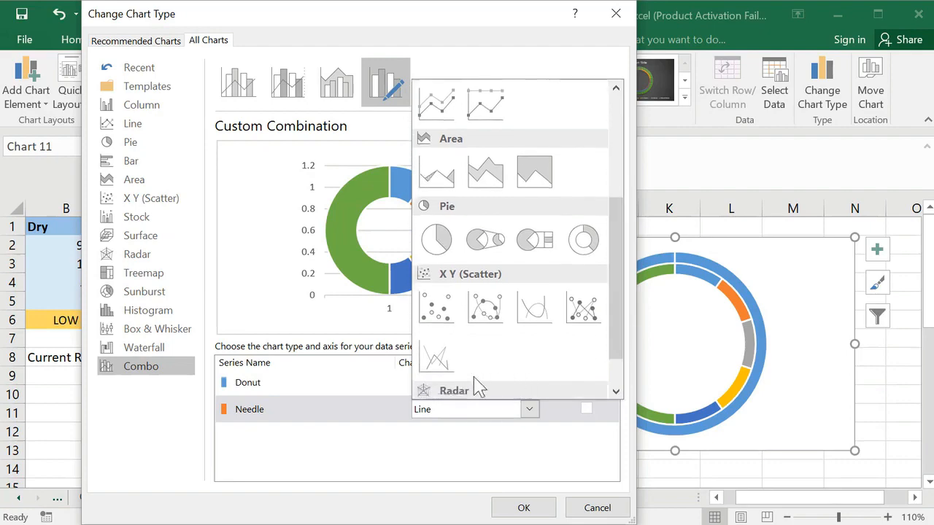
left_click(447, 364)
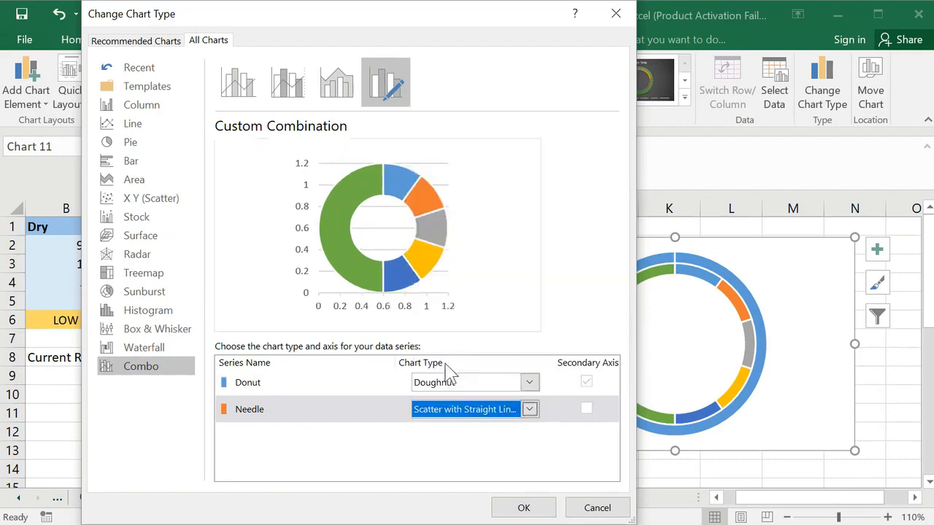
left_click(524, 507)
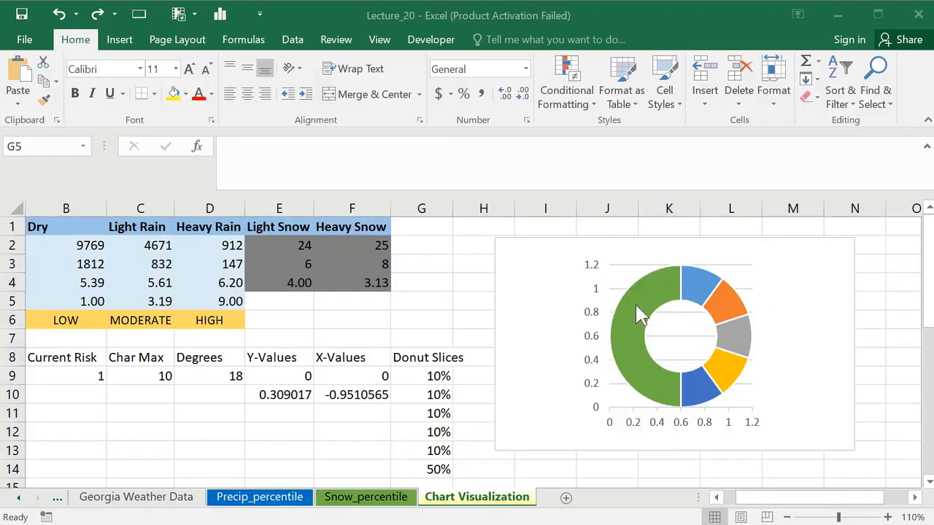
Step: Edit the Needle series in the chart's data source, setting its X values to F9:F10
left_click(636, 306)
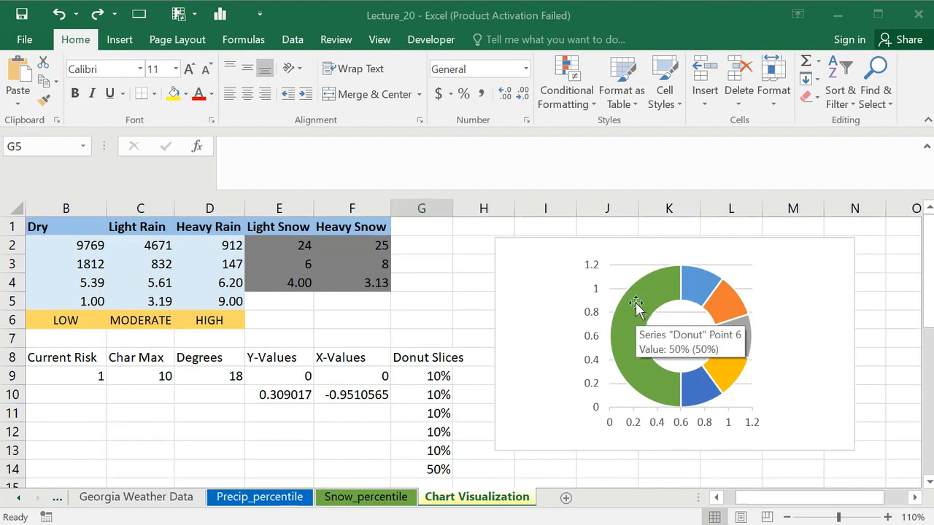
left_click(629, 307)
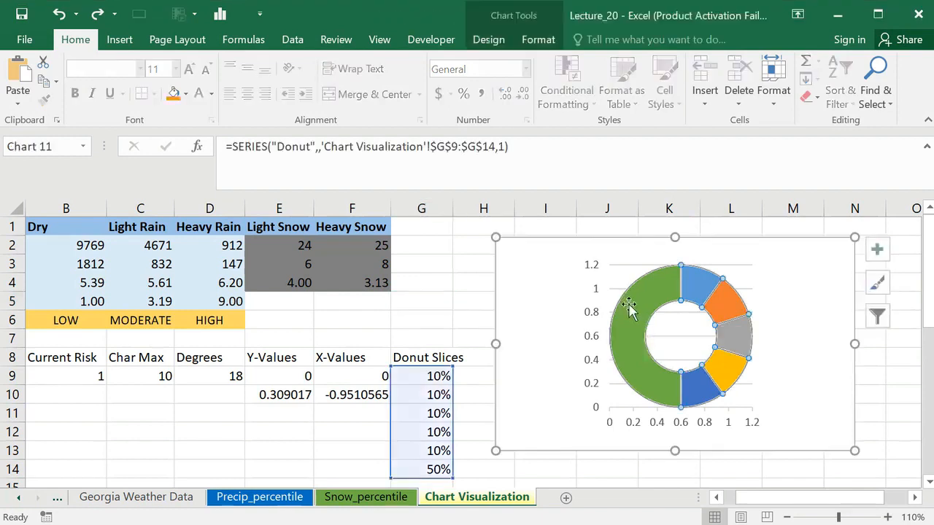
right_click(635, 314)
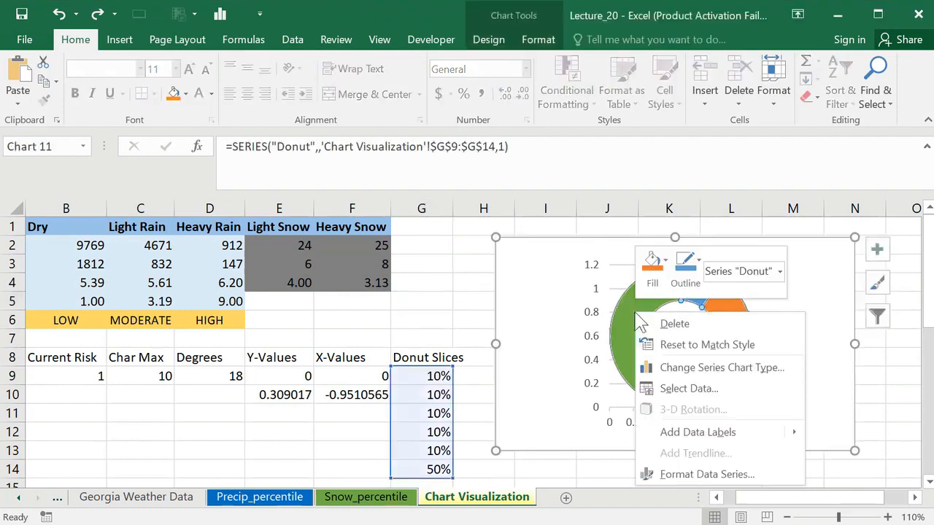
left_click(681, 392)
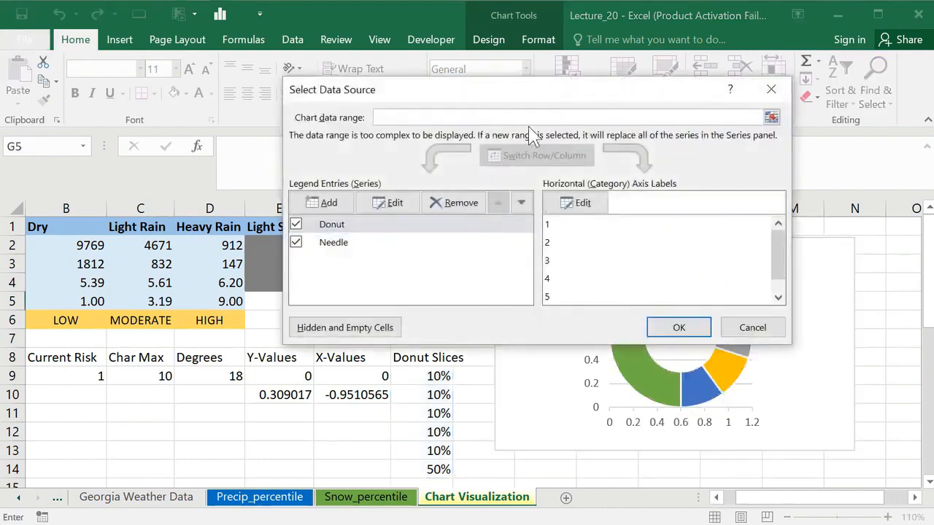
left_click_drag(522, 98, 451, 115)
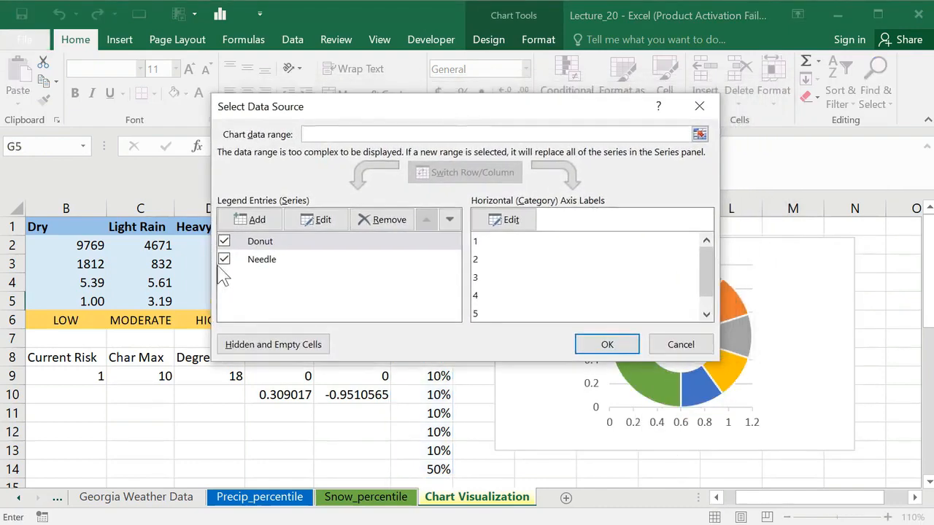
left_click(261, 263)
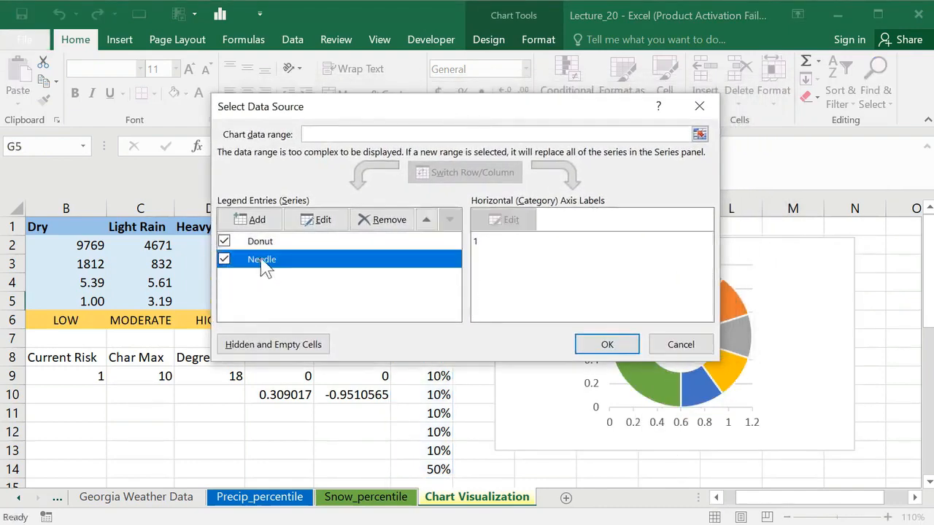
left_click(323, 224)
left_click_drag(463, 141, 339, 135)
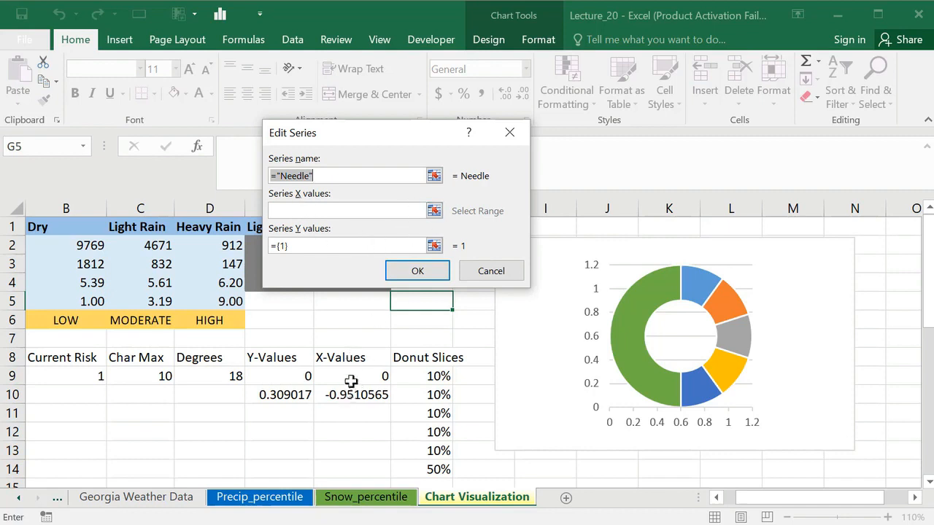
left_click(434, 211)
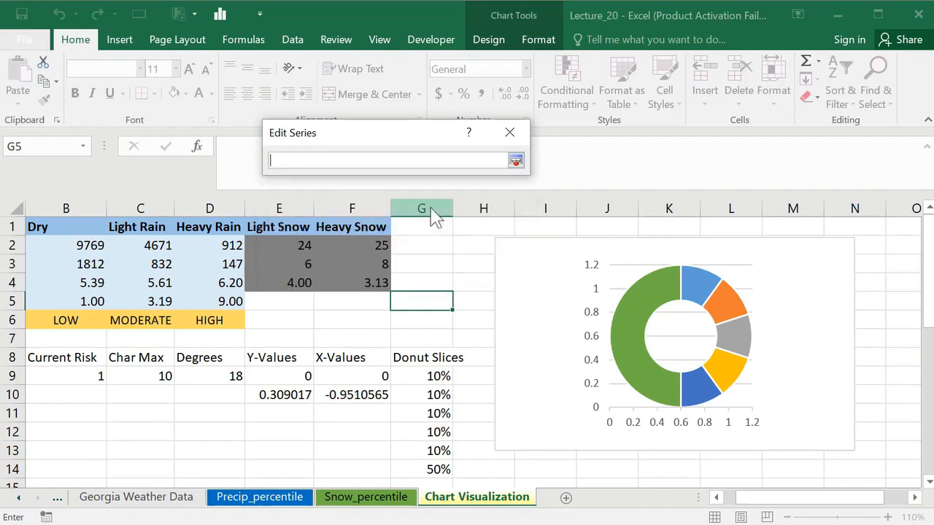
left_click_drag(359, 372, 358, 392)
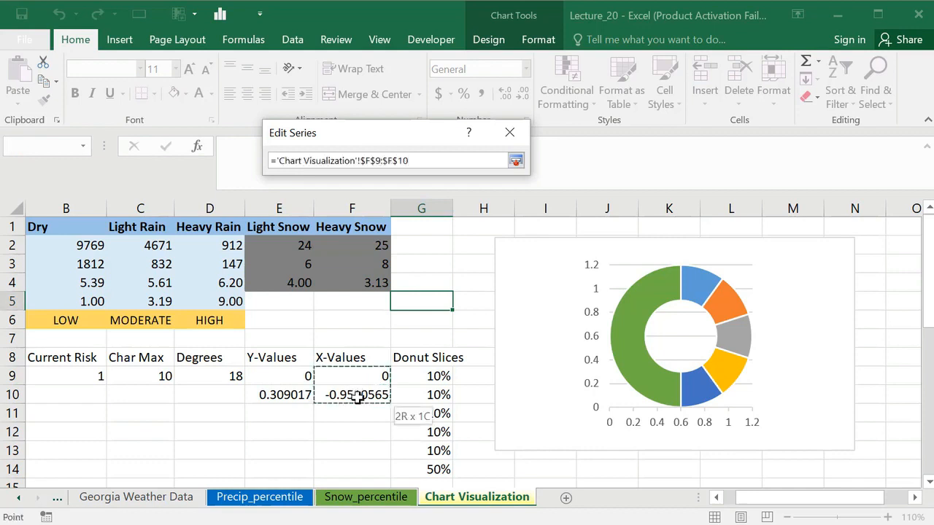
left_click(516, 161)
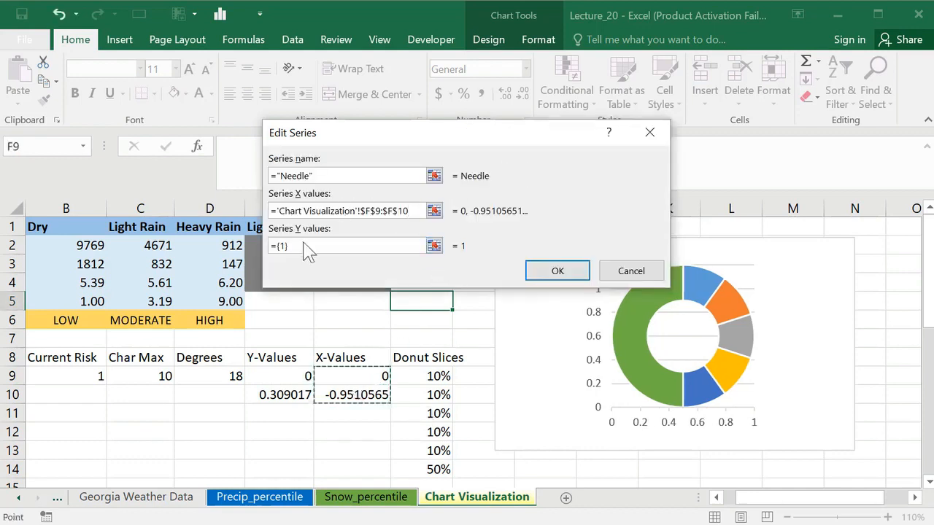
Step: Set the Needle series' Y values to E9:E10 and apply the data source changes
left_click(423, 246)
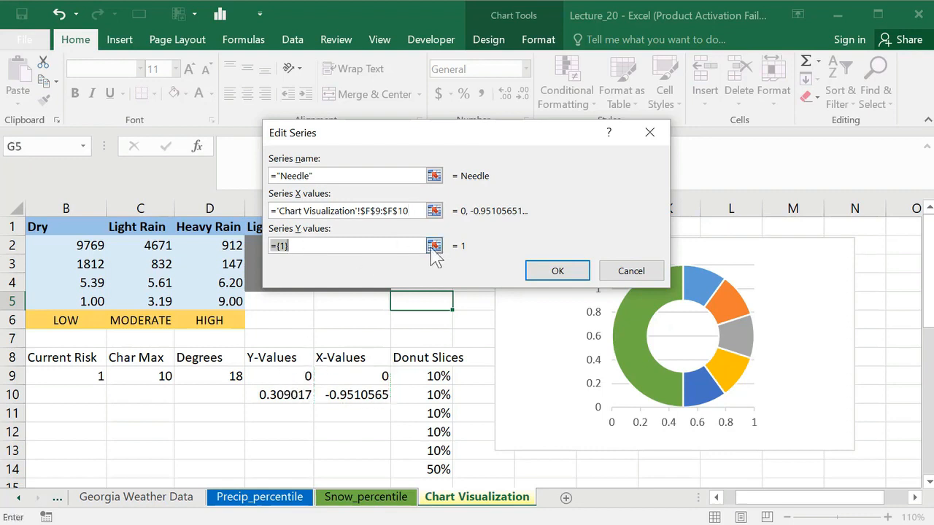
left_click_drag(285, 375, 292, 392)
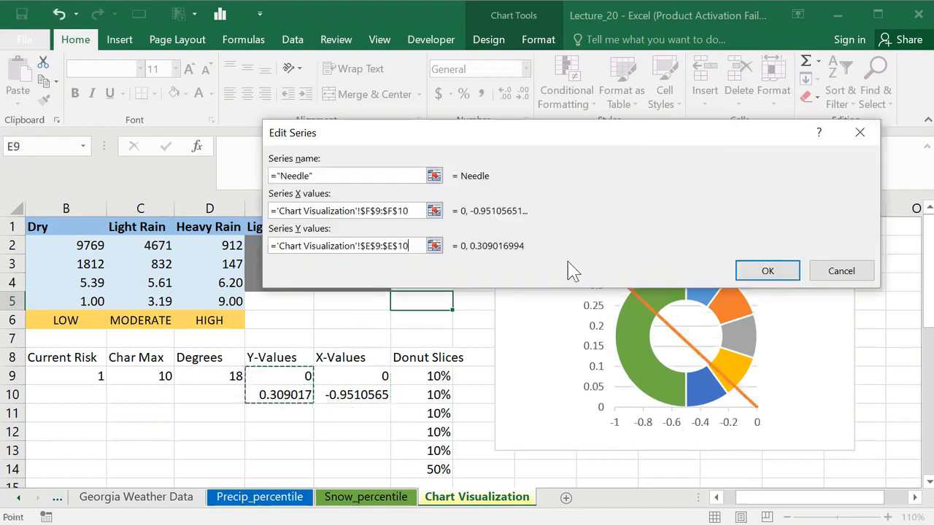
left_click(768, 273)
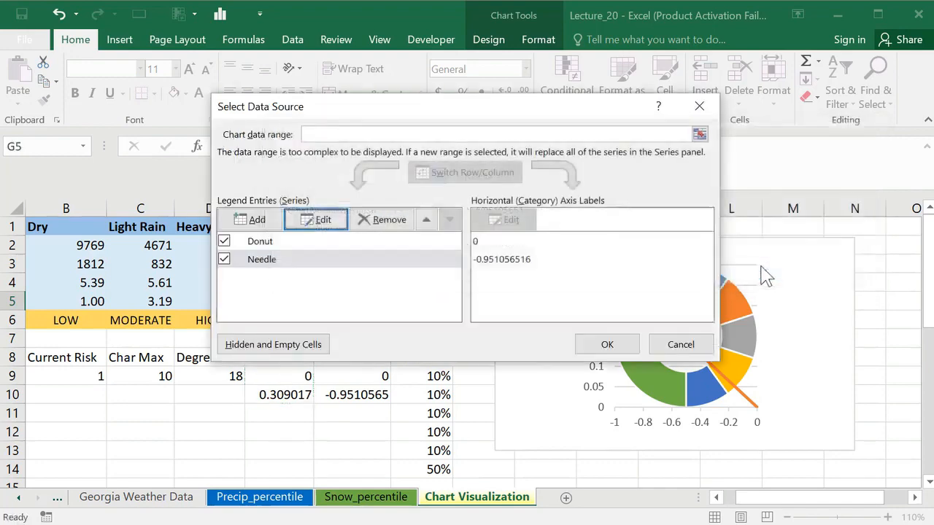
left_click(607, 346)
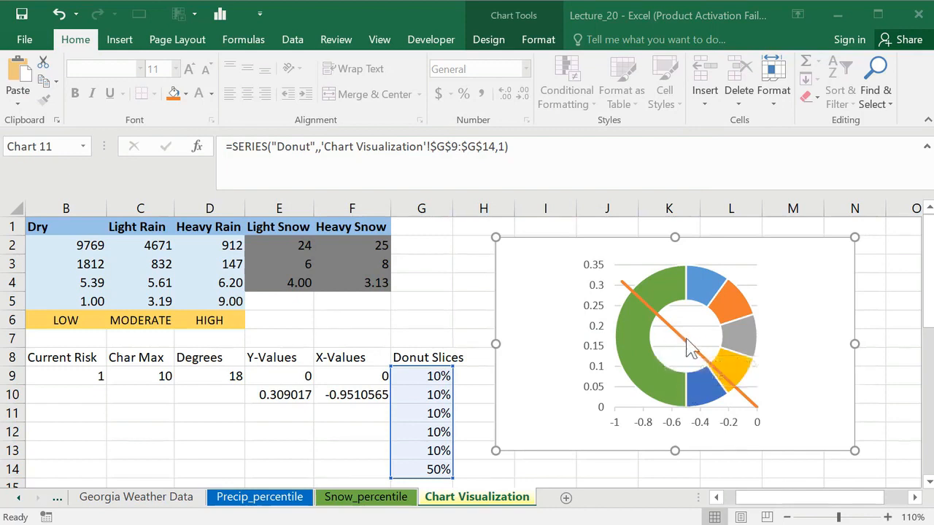
left_click(689, 347)
left_click(697, 356)
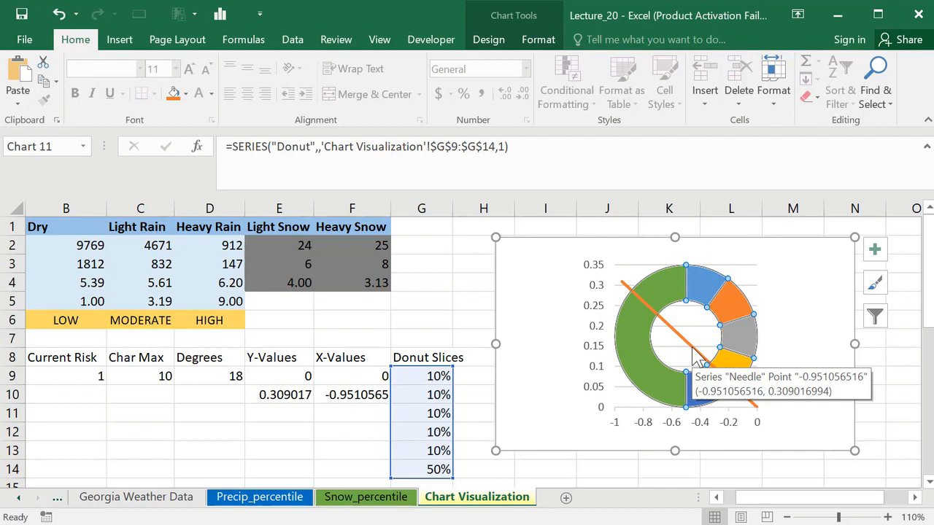
left_click(637, 337)
left_click(645, 310)
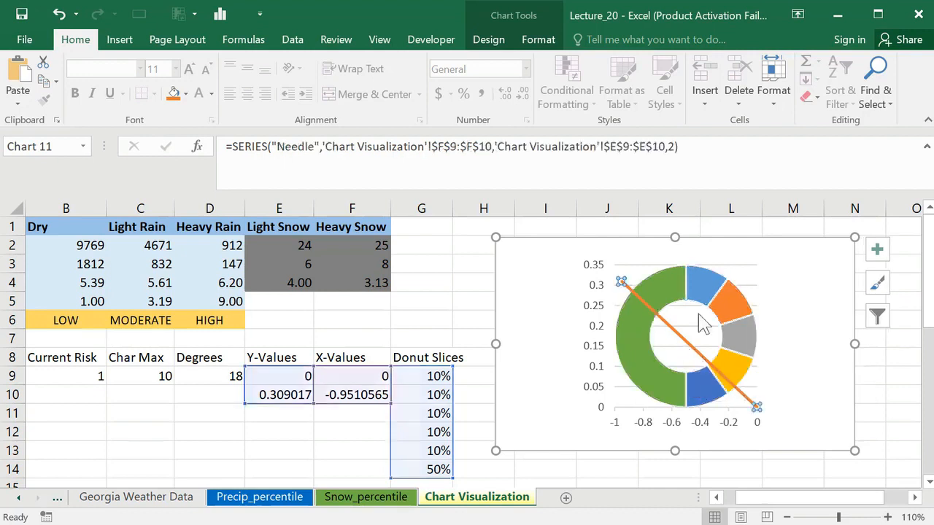
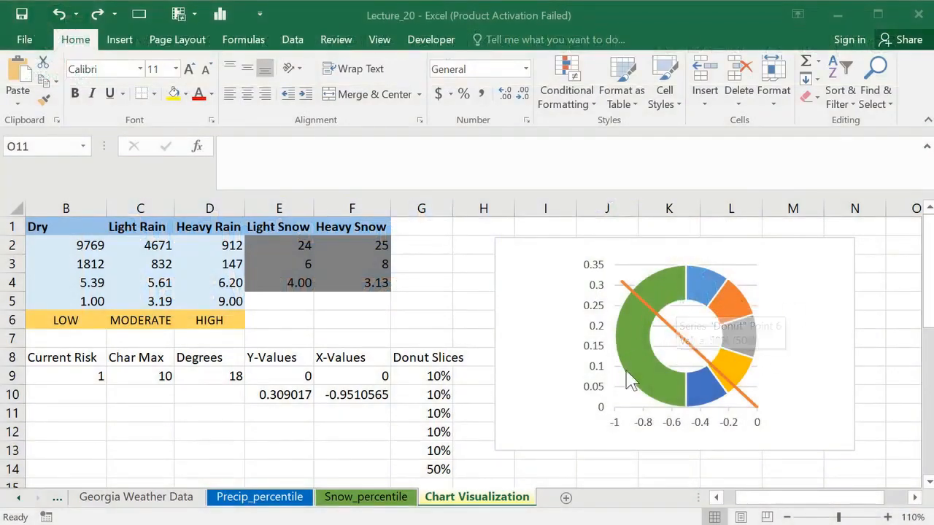
Step: Rotate the Donut series by setting its angle of first slice to 270°
mouse_move(742, 345)
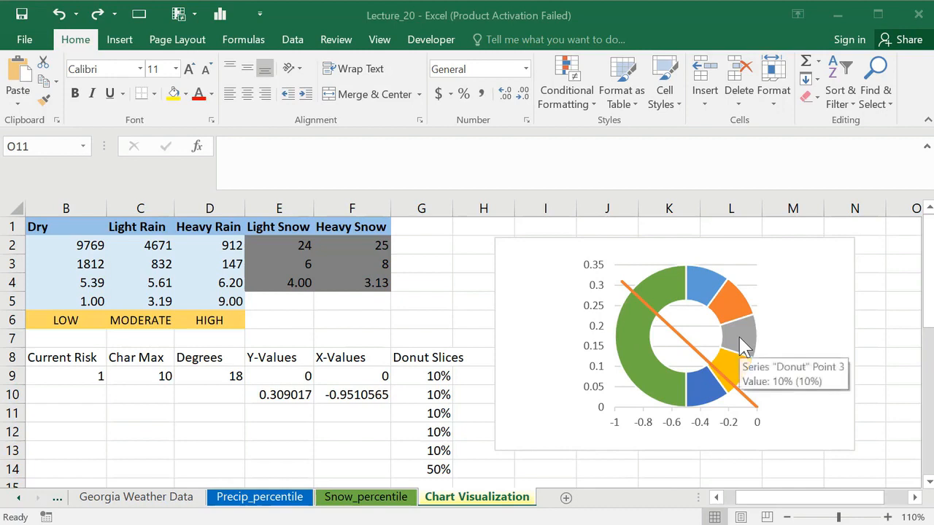
left_click(673, 303)
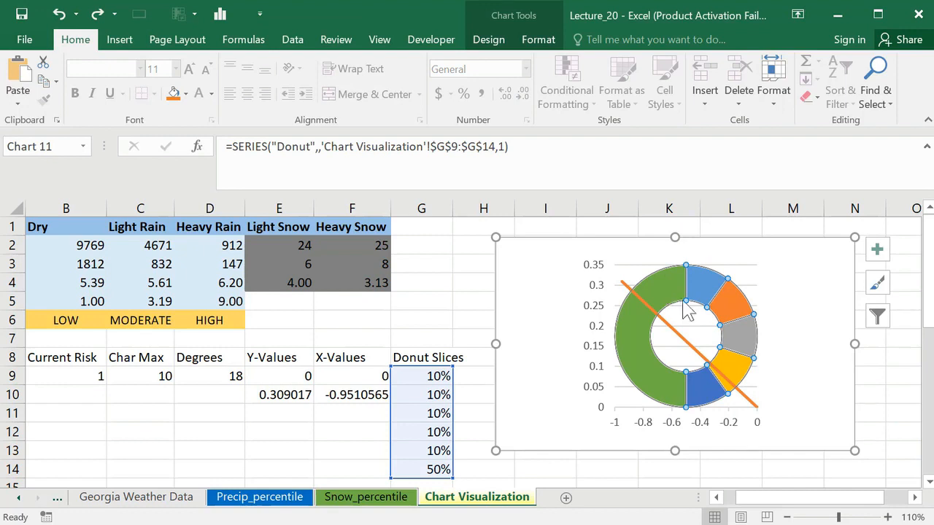
right_click(685, 304)
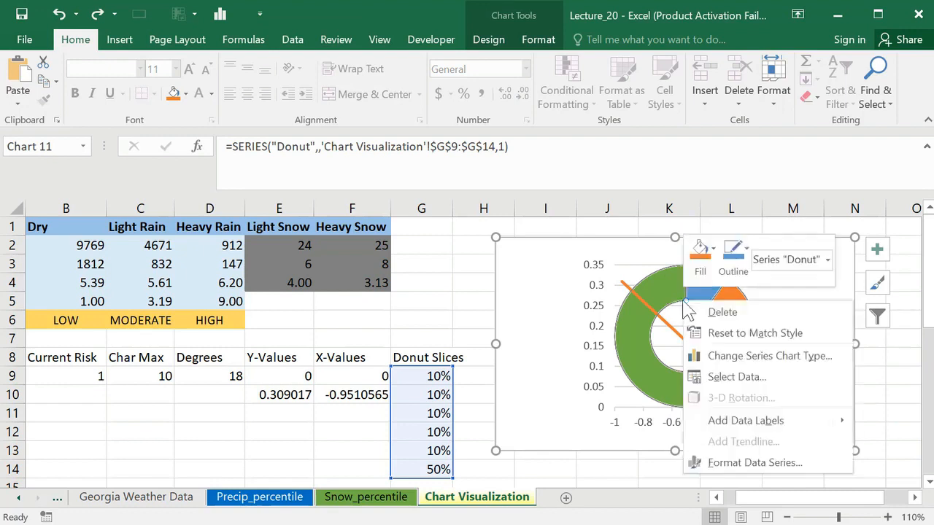
left_click(742, 470)
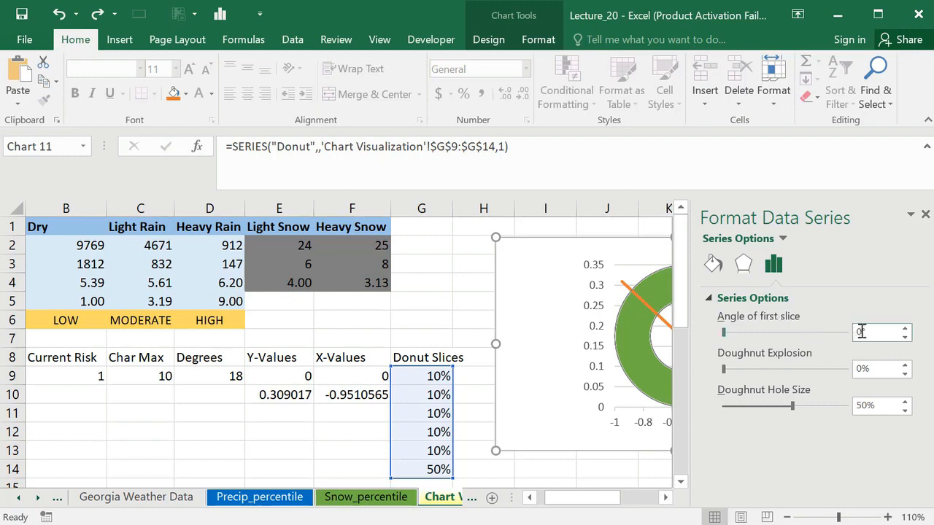
left_click_drag(724, 333, 836, 341)
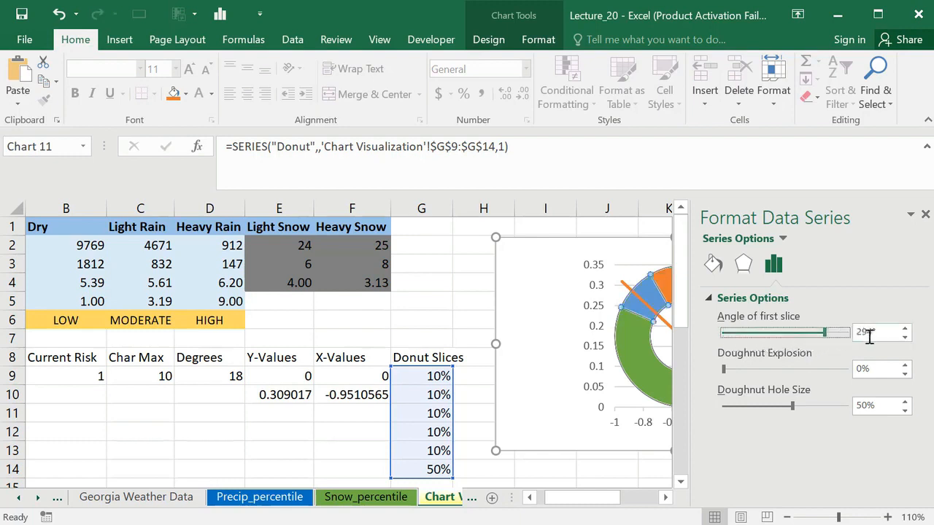
left_click(874, 333)
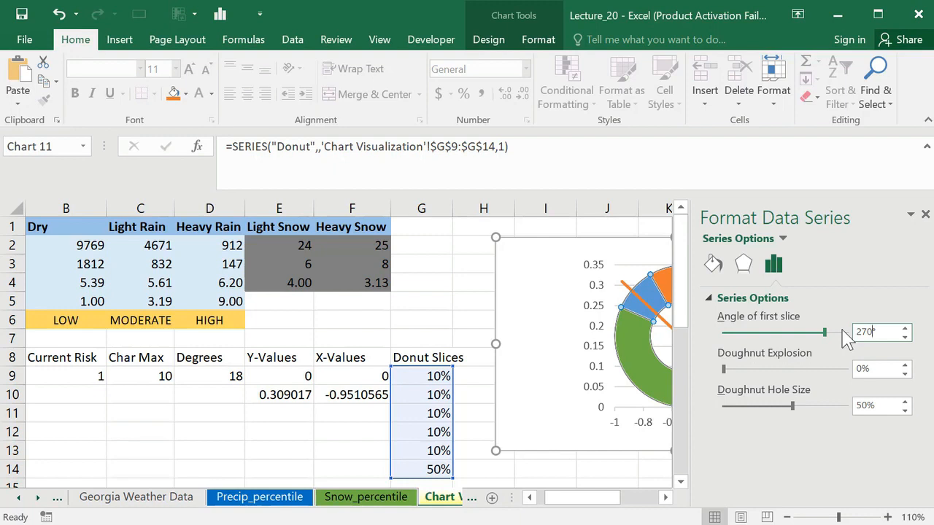
key("Return")
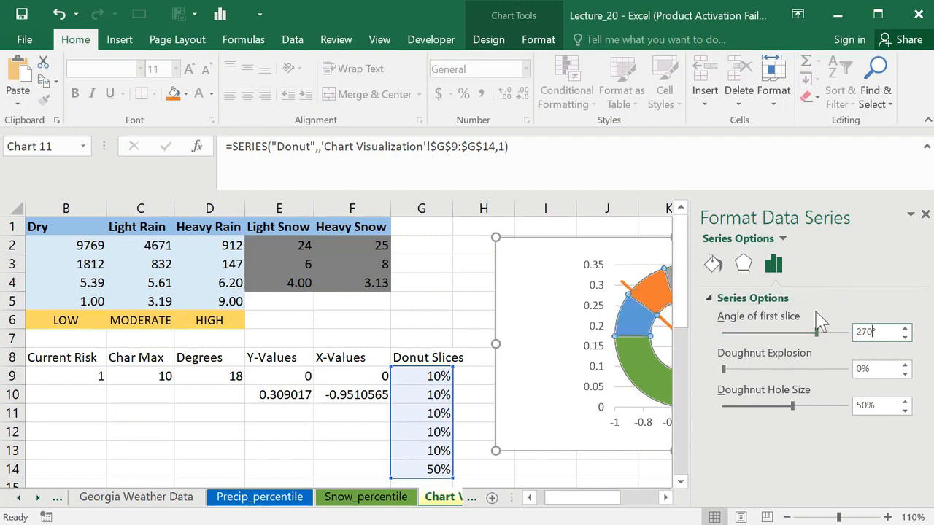
Step: Enlarge the Donut series' hole size to 55% and close the series formatting options
left_click(794, 408)
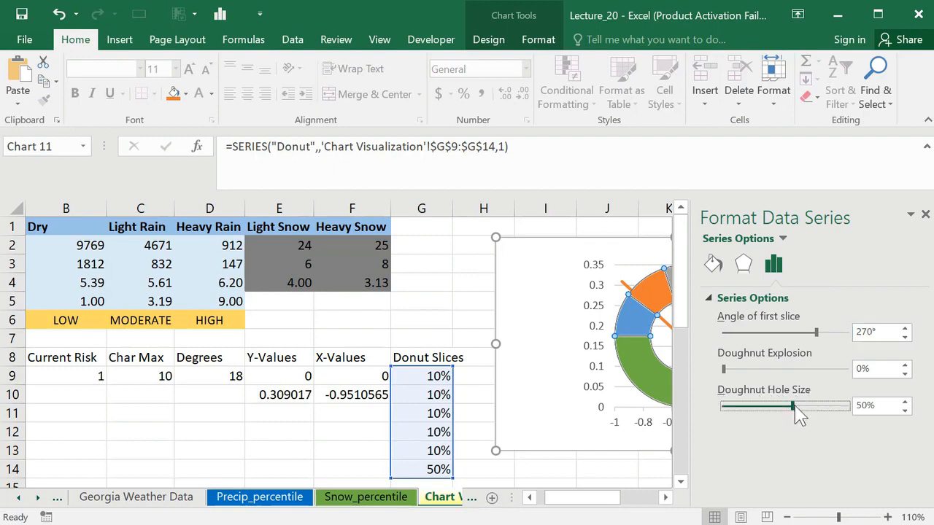
mouse_move(805, 415)
left_mouse_down()
mouse_move(776, 415)
mouse_move(802, 407)
left_mouse_up()
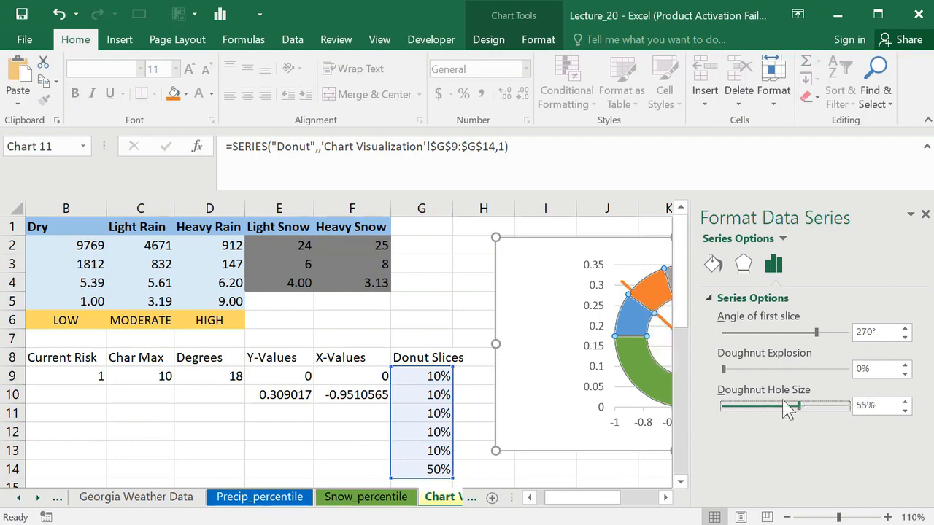
left_click(925, 216)
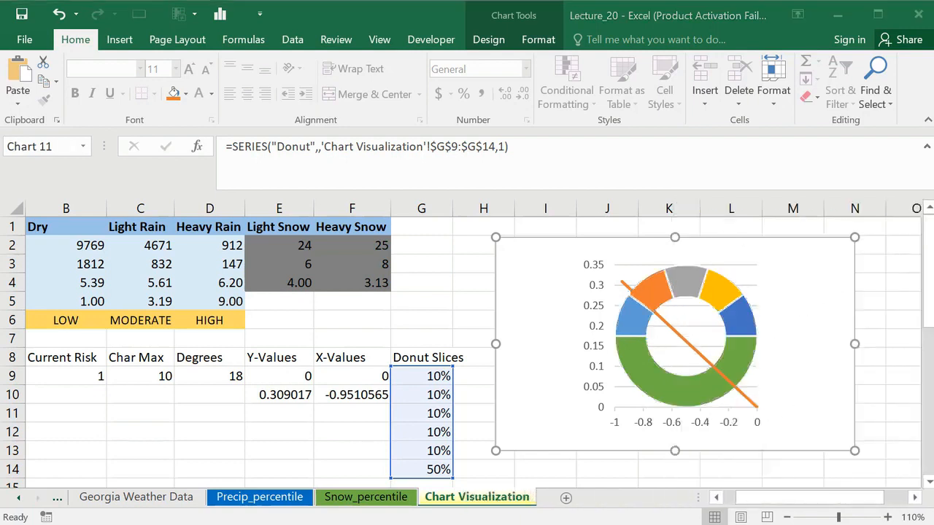
Step: Set the large green 50% slice of the doughnut to No fill
left_click(646, 385)
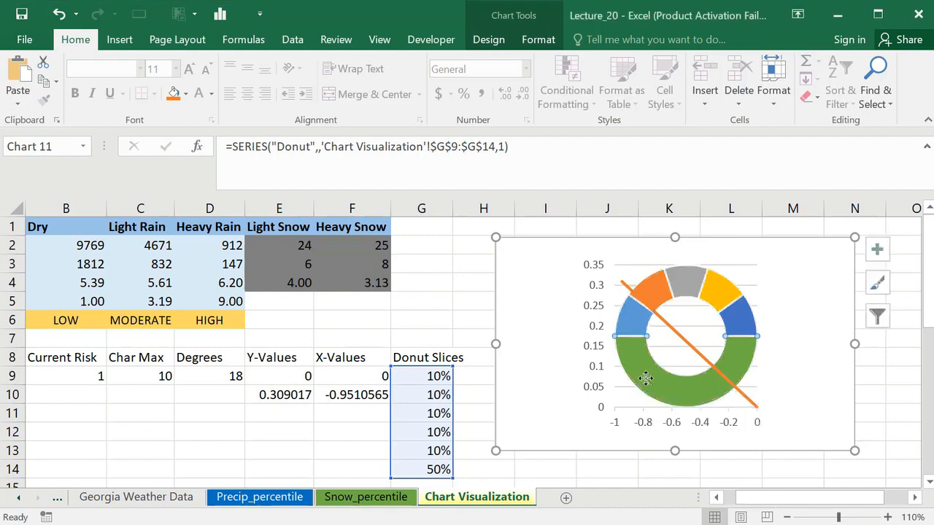
right_click(666, 391)
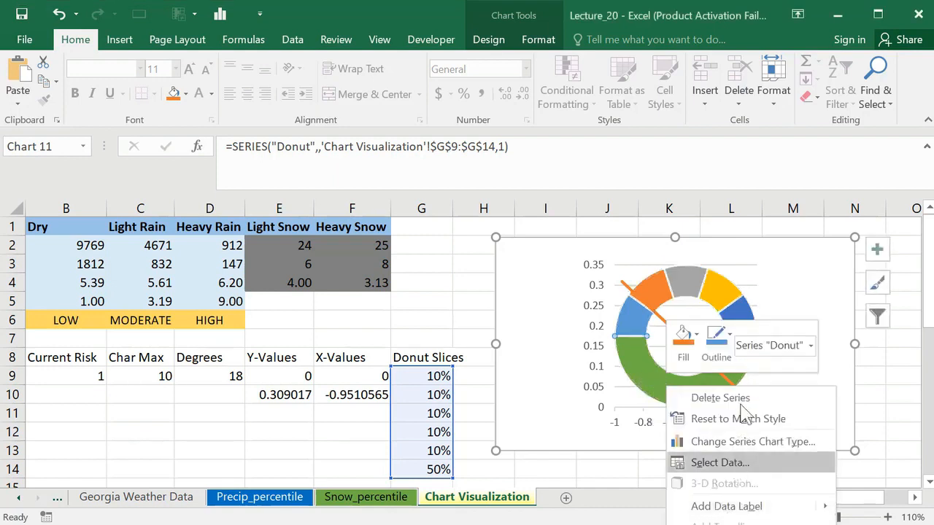
left_click(651, 373)
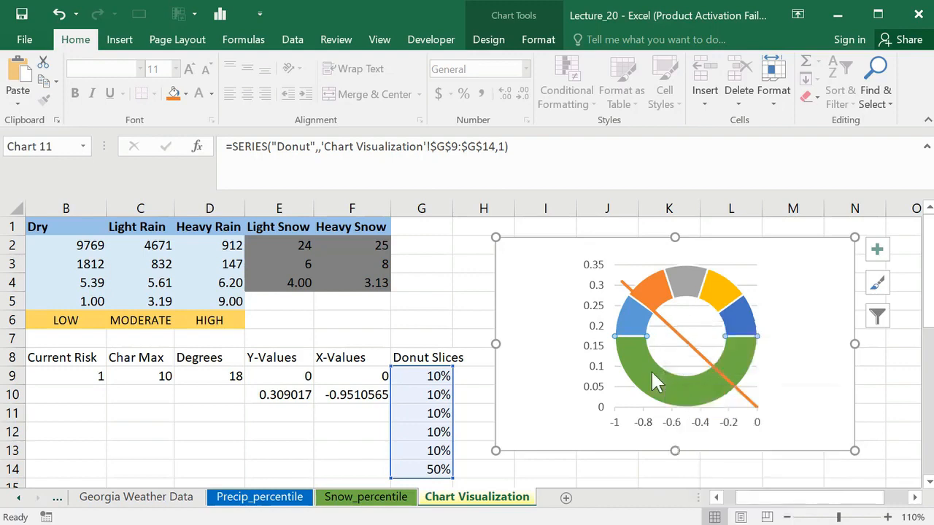
left_click_drag(928, 278, 928, 298)
right_click(684, 318)
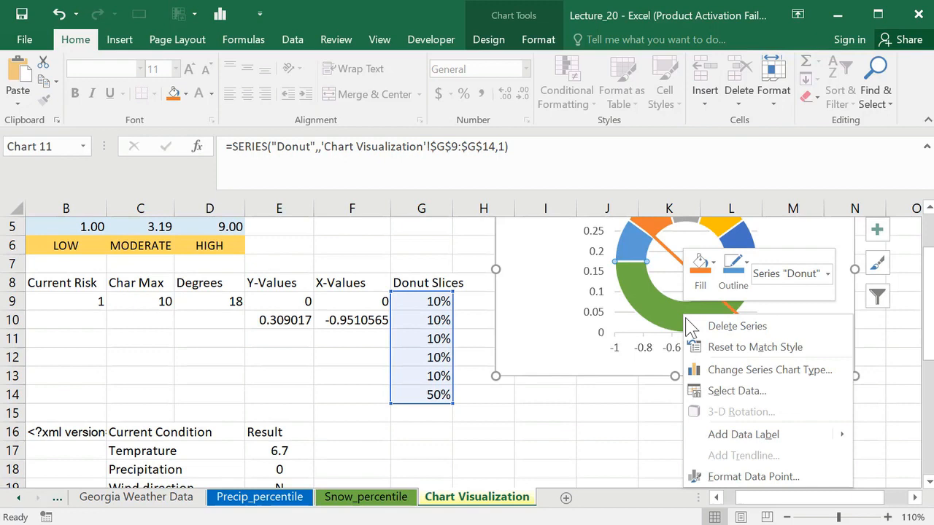
left_click(751, 477)
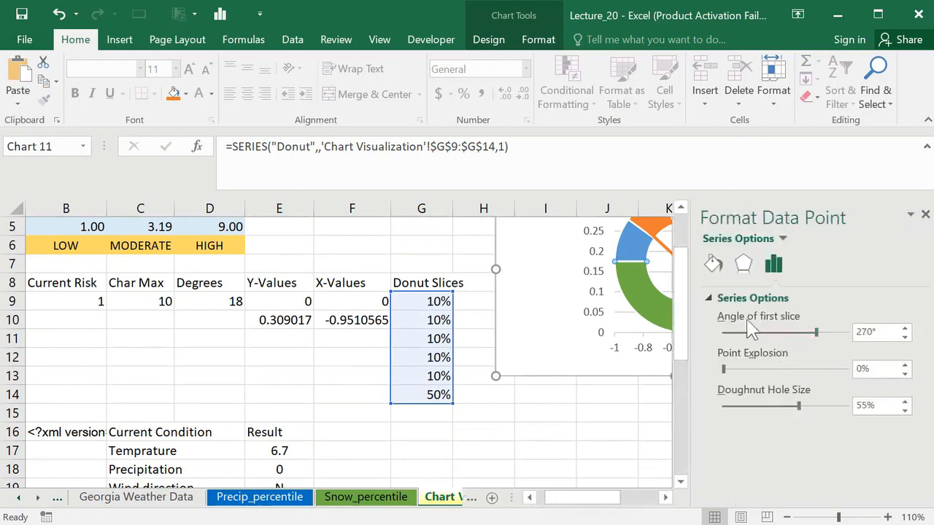
left_click(714, 264)
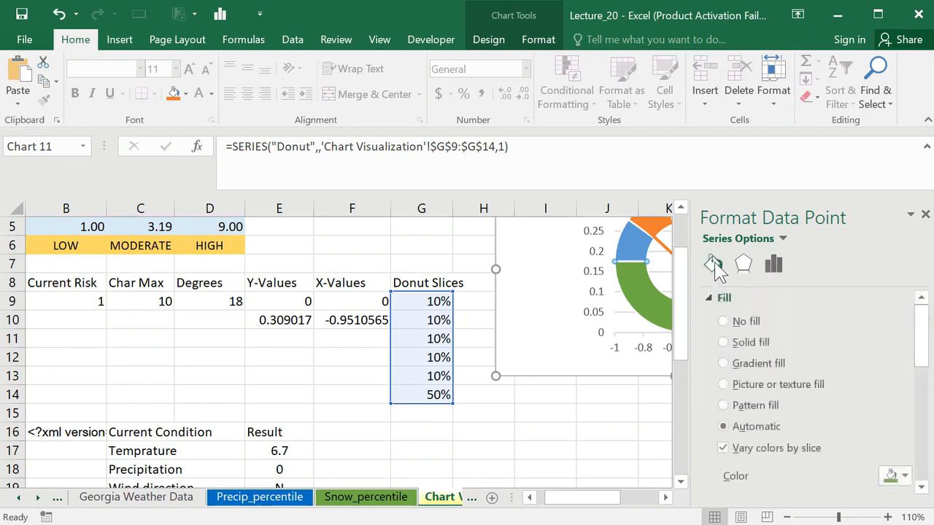
left_click(723, 321)
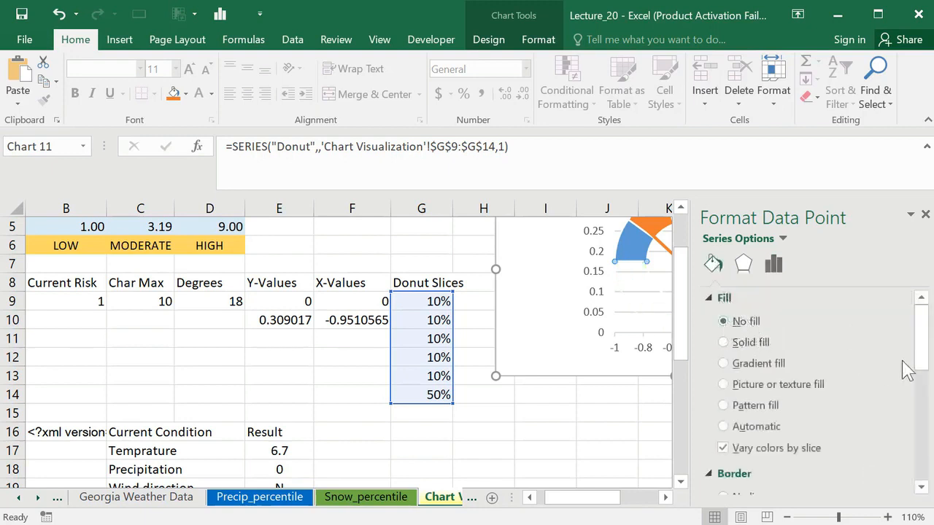
Step: Set the border of the unfilled 50% slice to No line and close its formatting options
left_click_drag(924, 333, 924, 392)
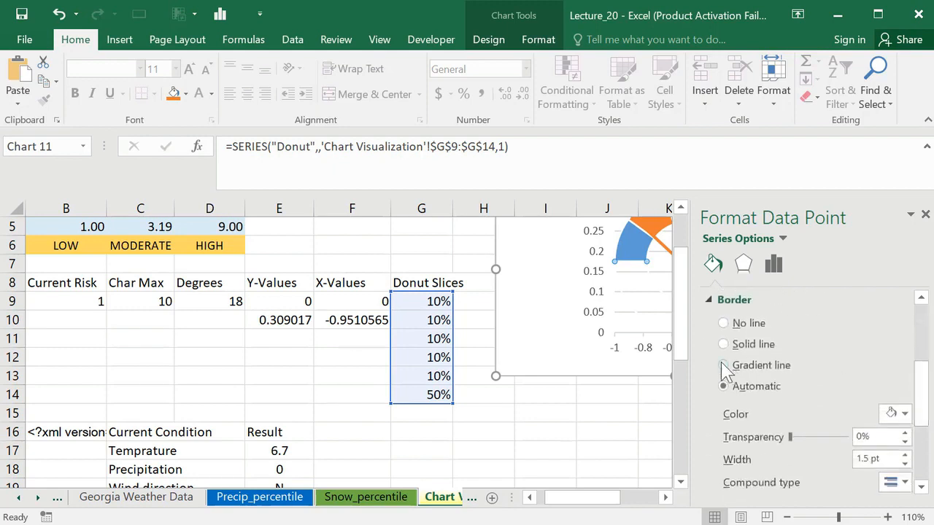
left_click(725, 323)
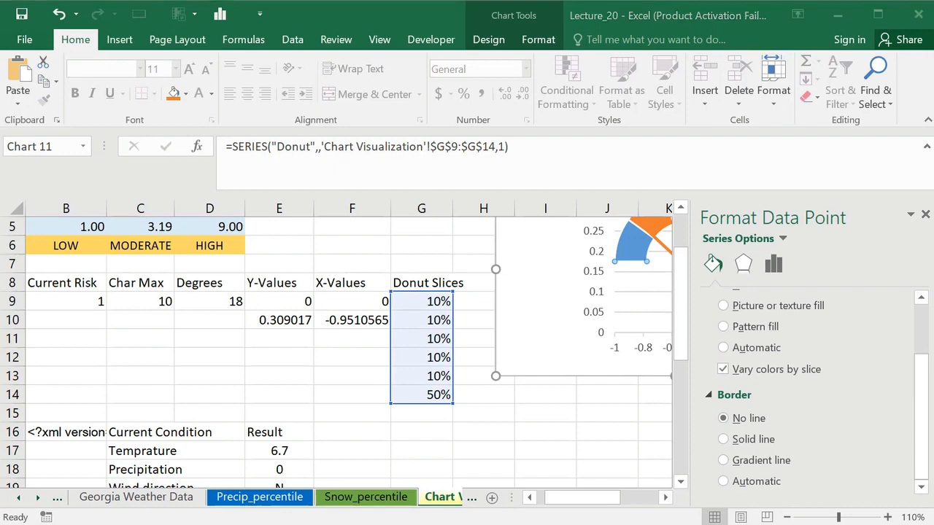
left_click(925, 215)
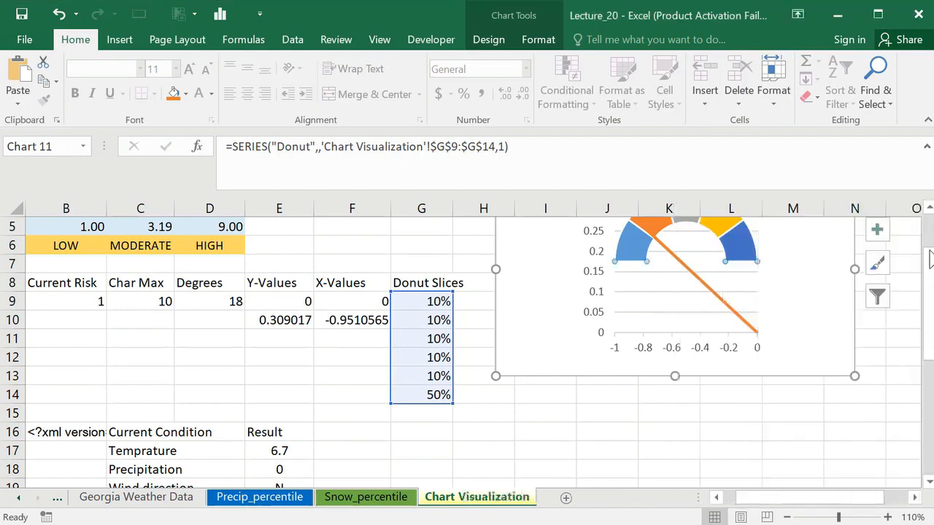
left_click_drag(930, 259, 930, 231)
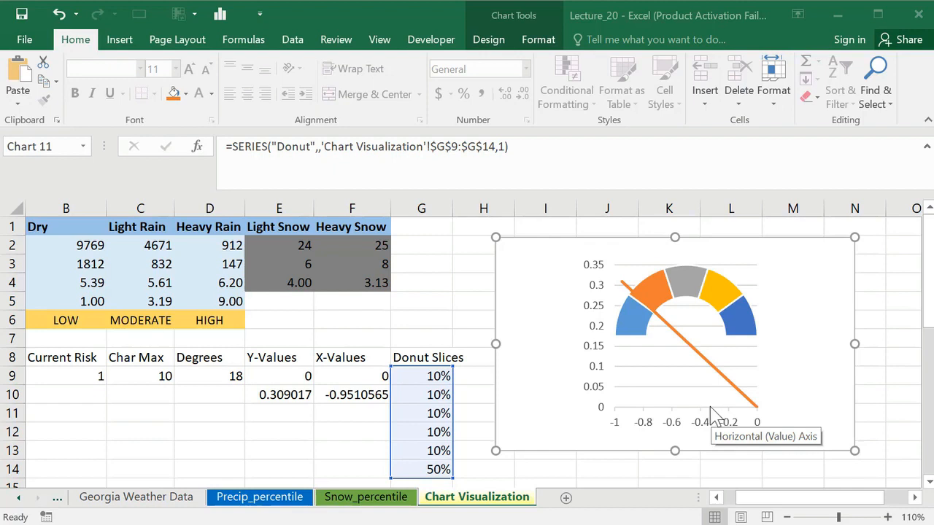
Step: Open the fill formatting options for the light blue first slice of the doughnut
left_click(632, 321)
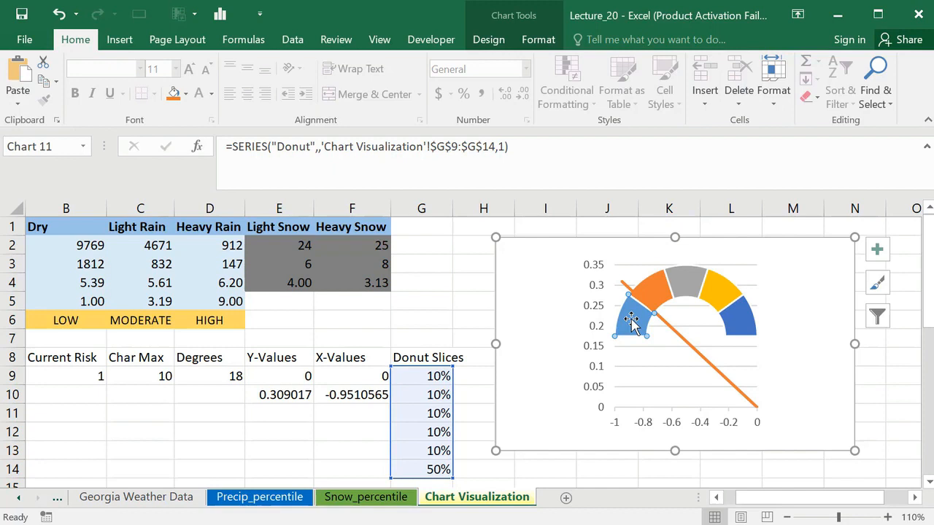
right_click(630, 321)
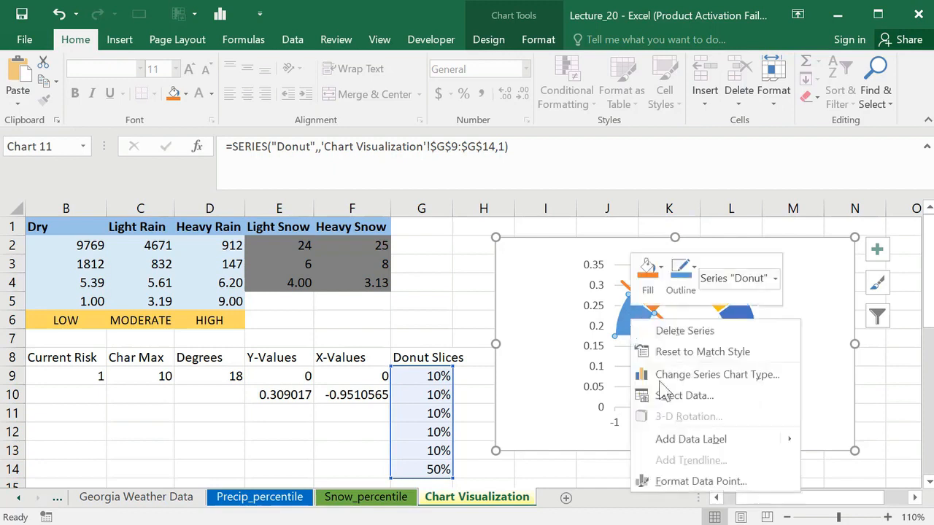
left_click(700, 481)
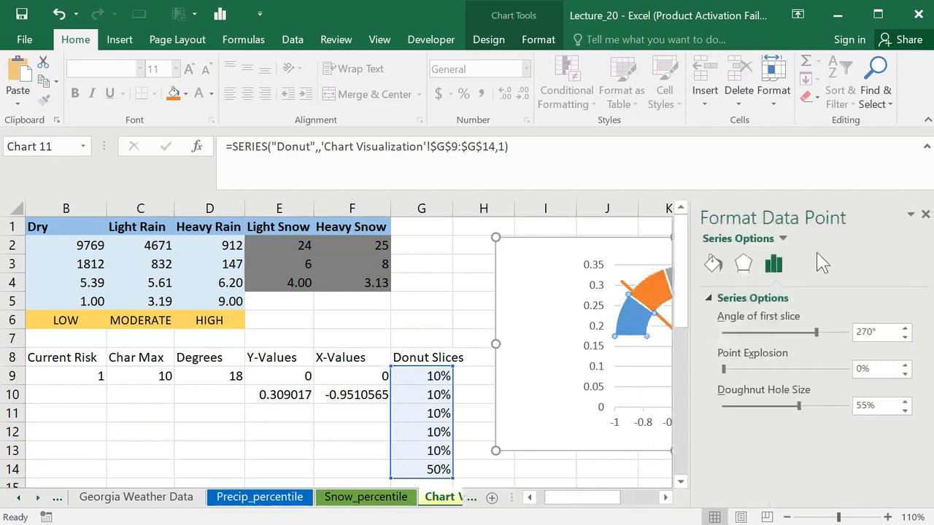
left_click(713, 263)
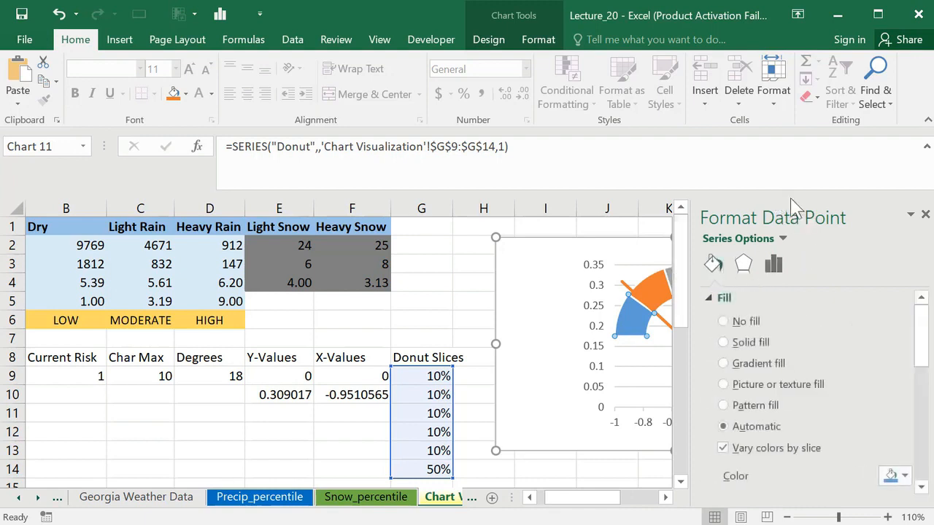
Step: Give the first donut slice of the gauge chart a solid dark green fill
left_click(726, 342)
left_click_drag(921, 337, 921, 357)
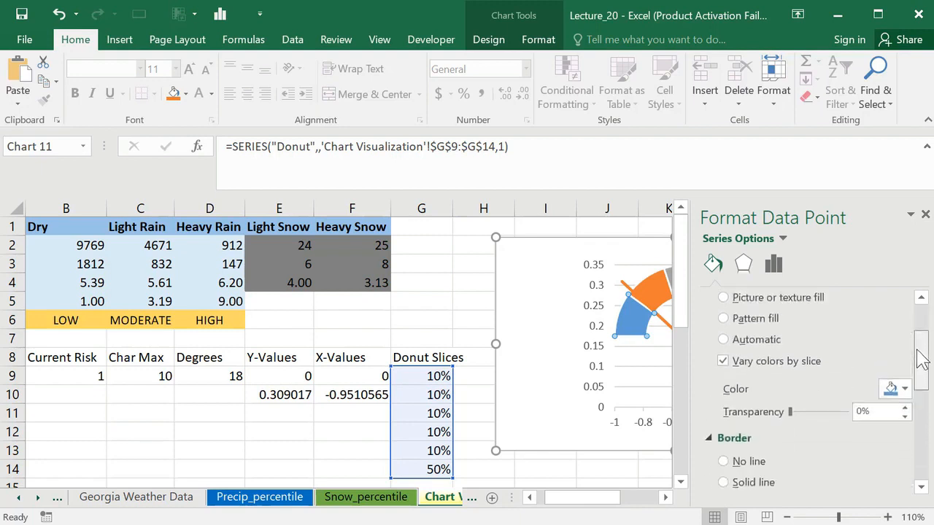
left_click(904, 389)
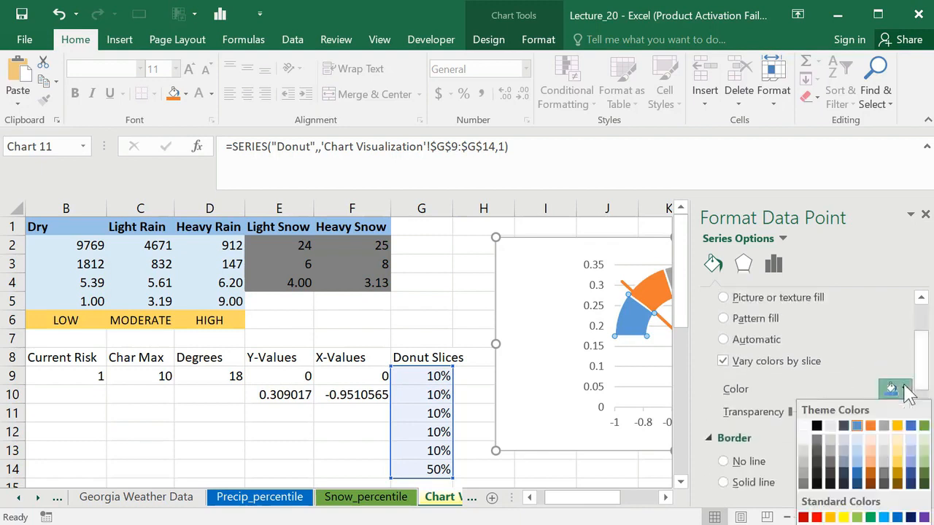
left_click(924, 474)
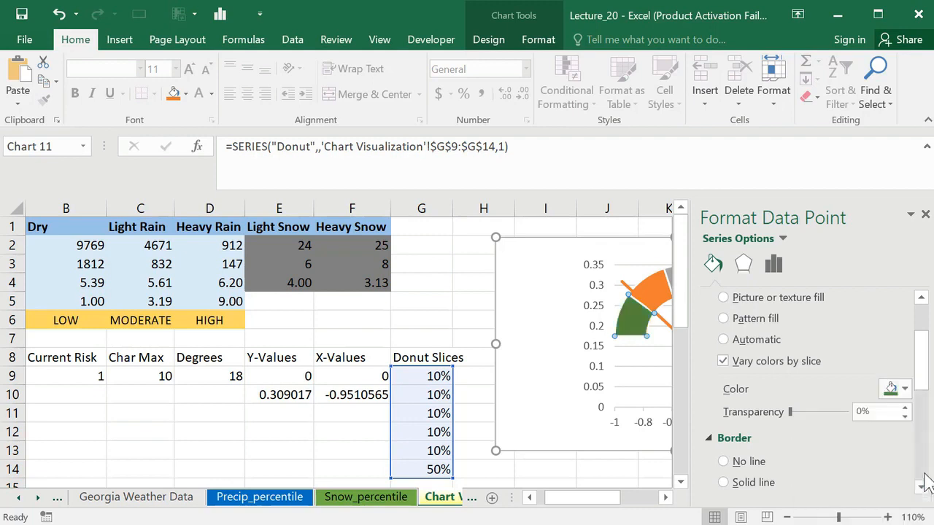
Step: Fill the second donut slice of the gauge with light green and close the formatting pane
left_click(658, 293)
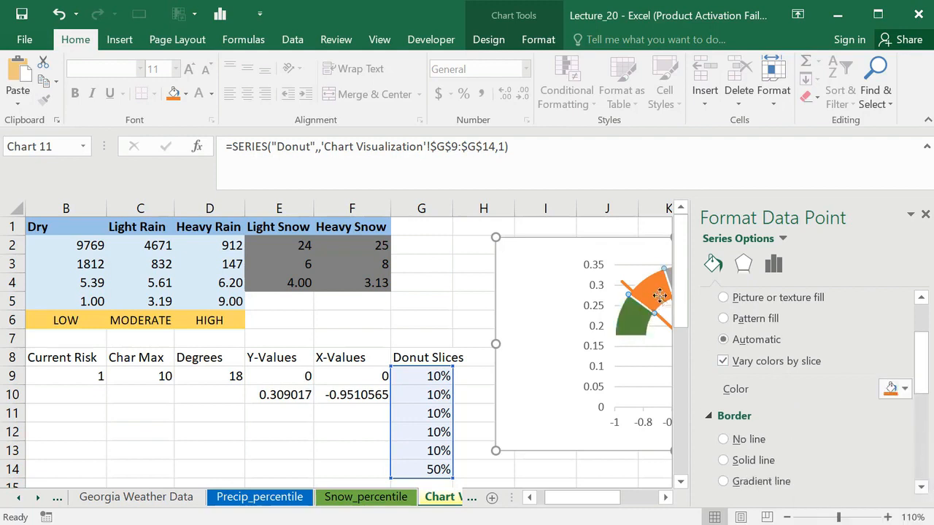
left_click(906, 388)
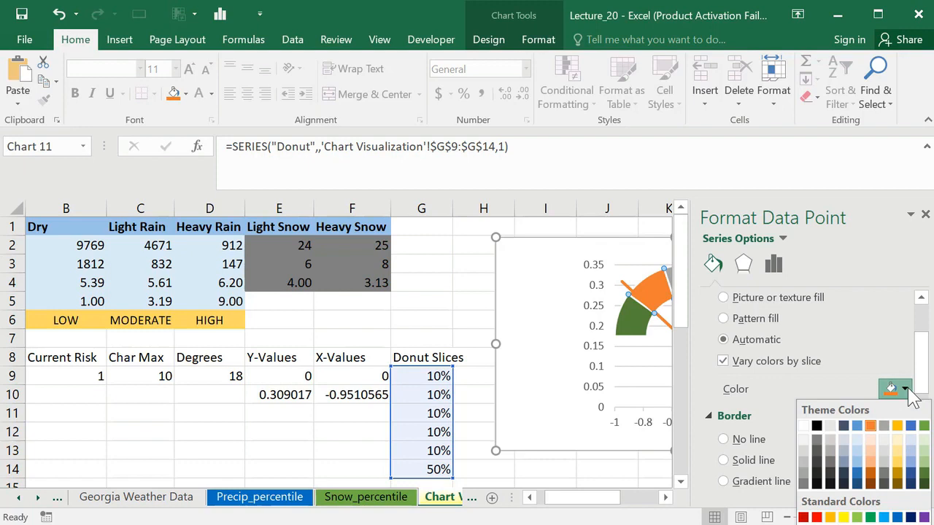
left_click(858, 516)
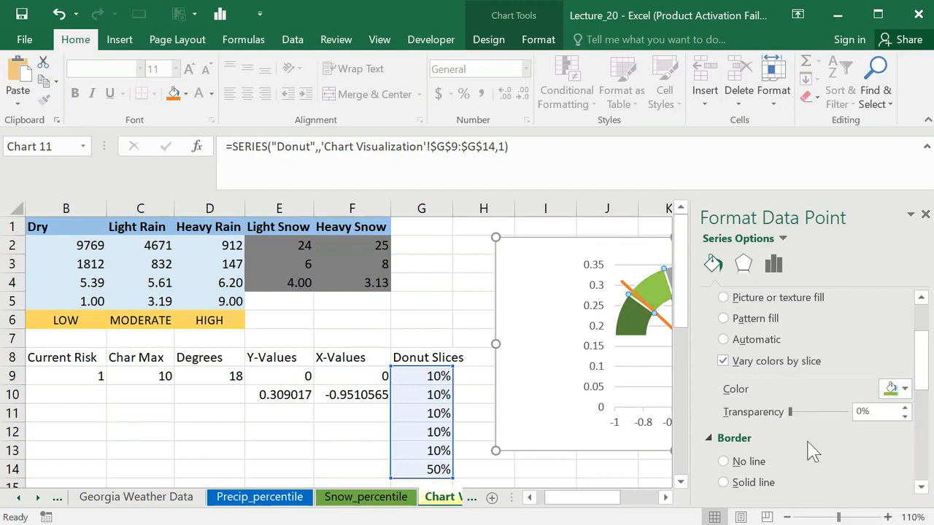
left_click(465, 243)
left_click(910, 214)
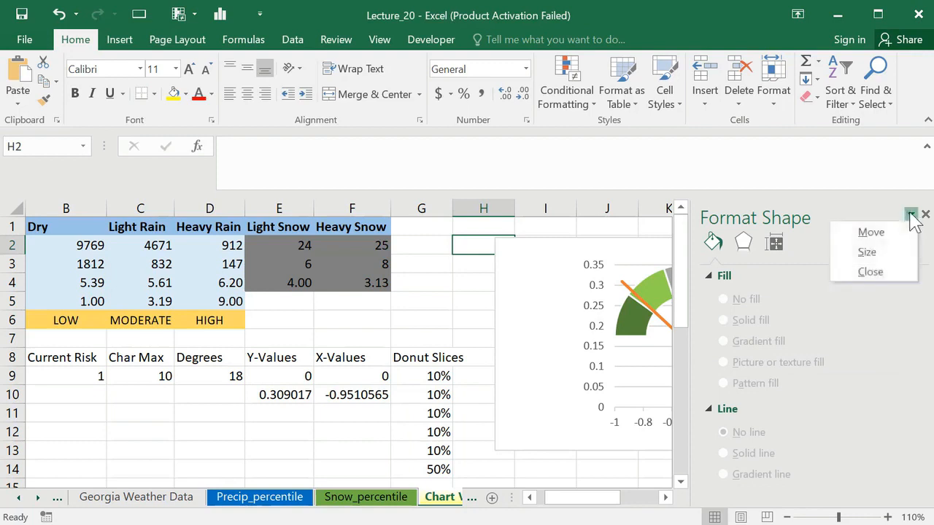
left_click(911, 214)
left_click(912, 216)
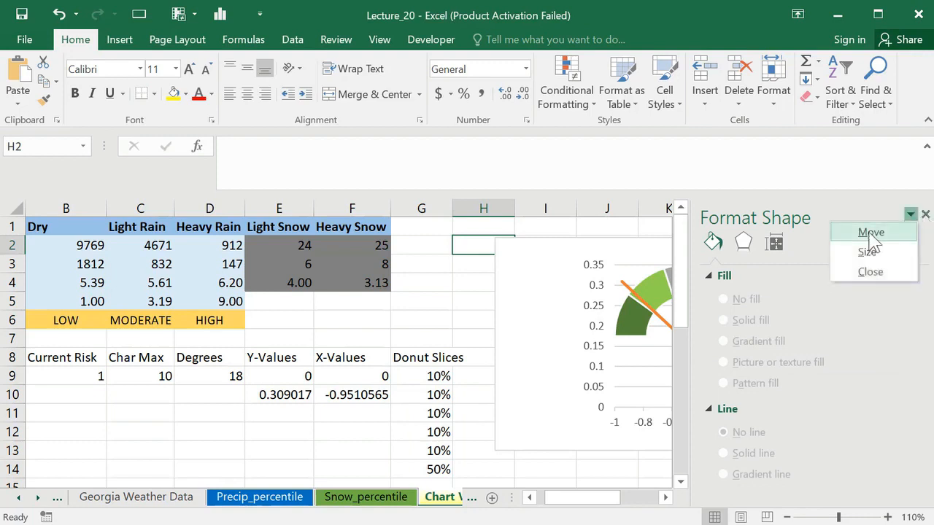
left_click(871, 234)
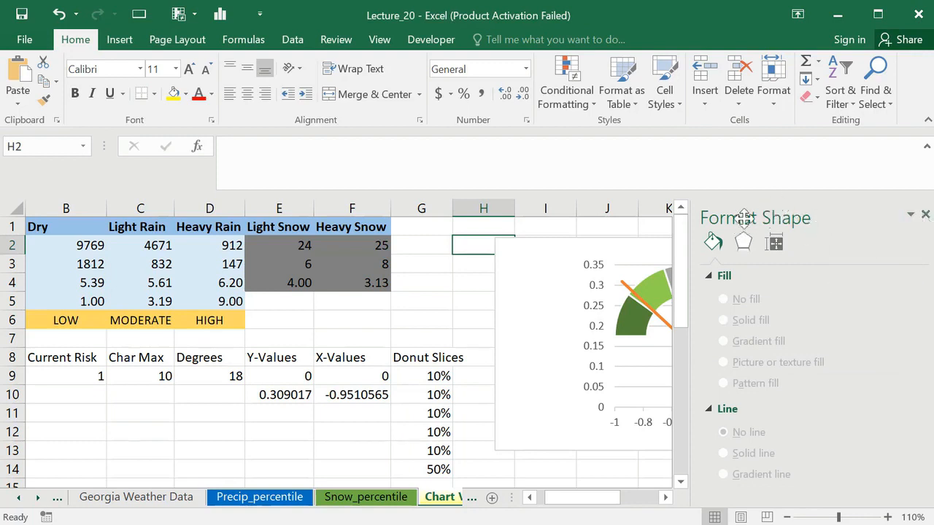
left_click(925, 215)
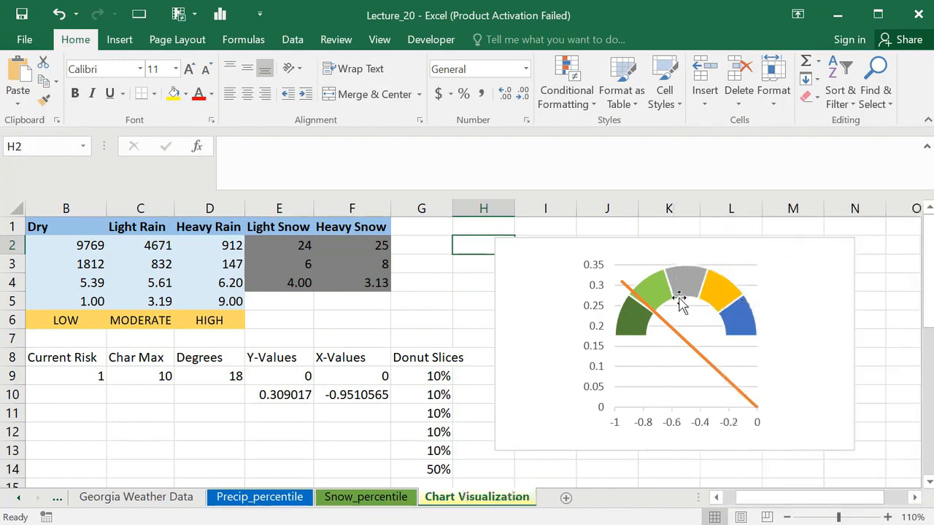
Step: Give the gray middle slice of the donut a solid yellow fill and close the formatting pane
left_click(687, 268)
left_click(684, 282)
left_click(685, 282)
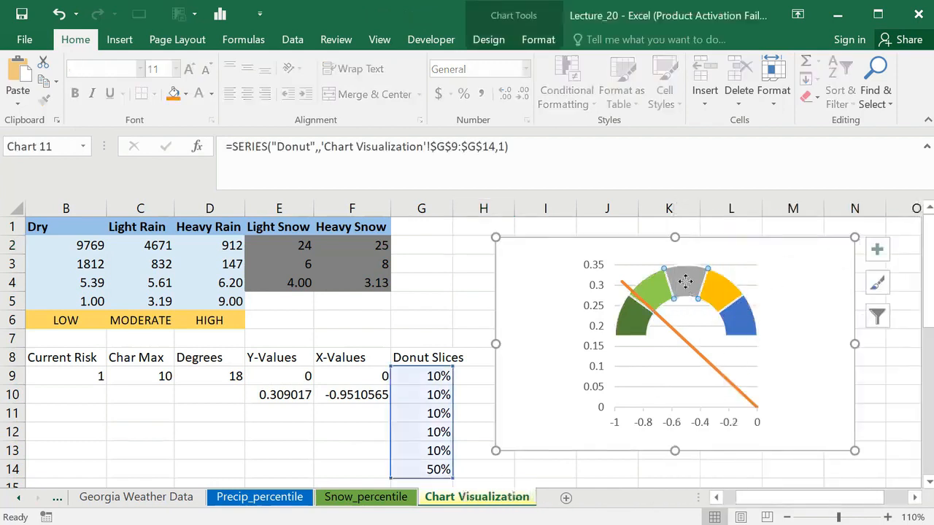
right_click(684, 282)
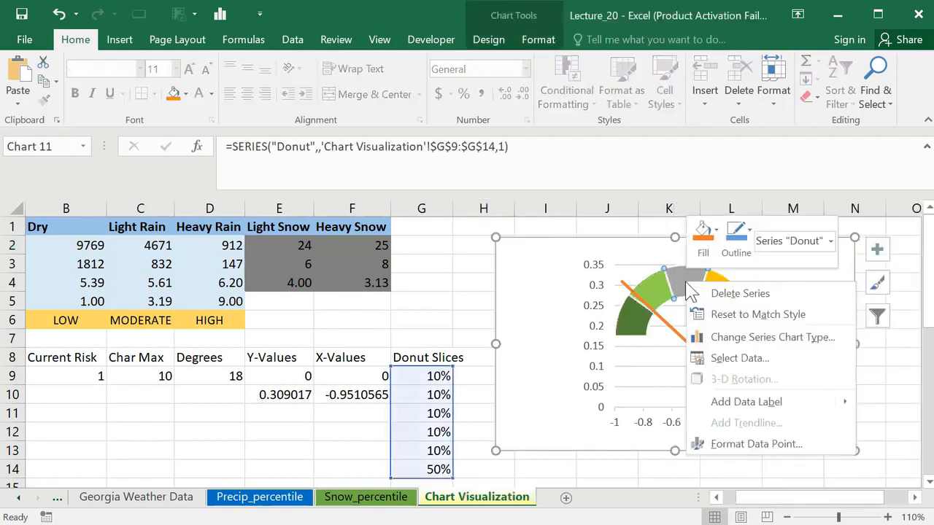
left_click(743, 442)
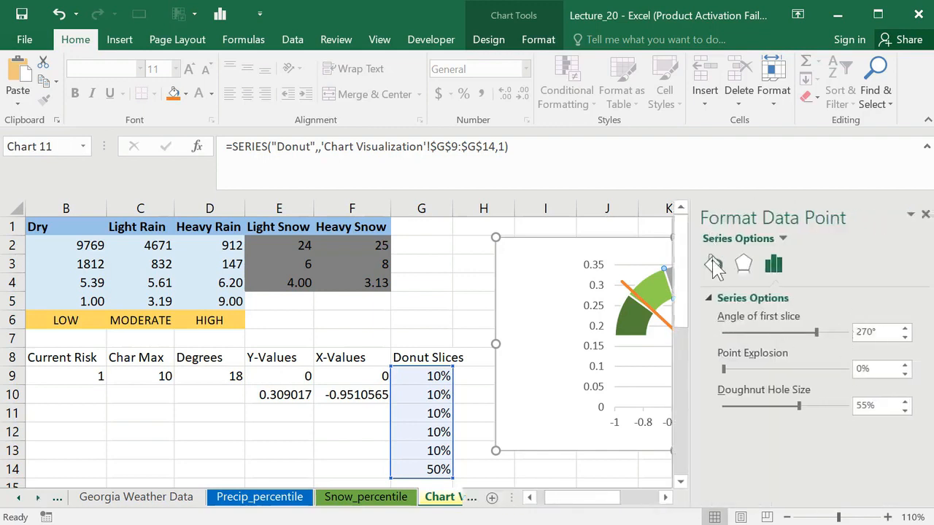
left_click(714, 264)
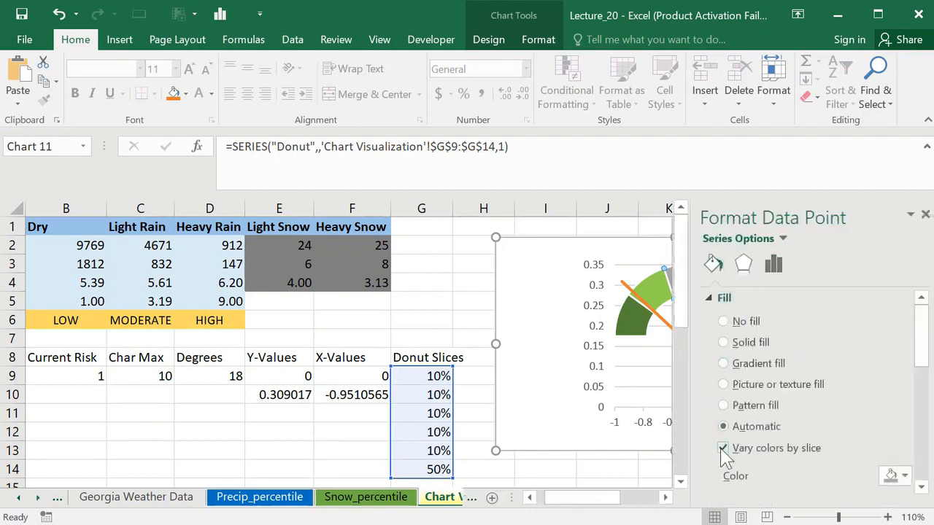
left_click(725, 343)
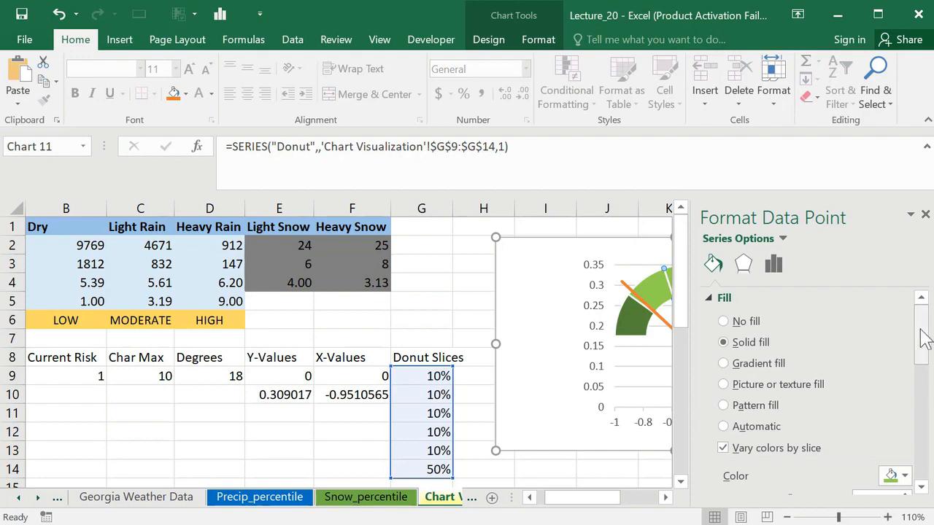
scroll(918, 322, "down", 3)
left_click(904, 386)
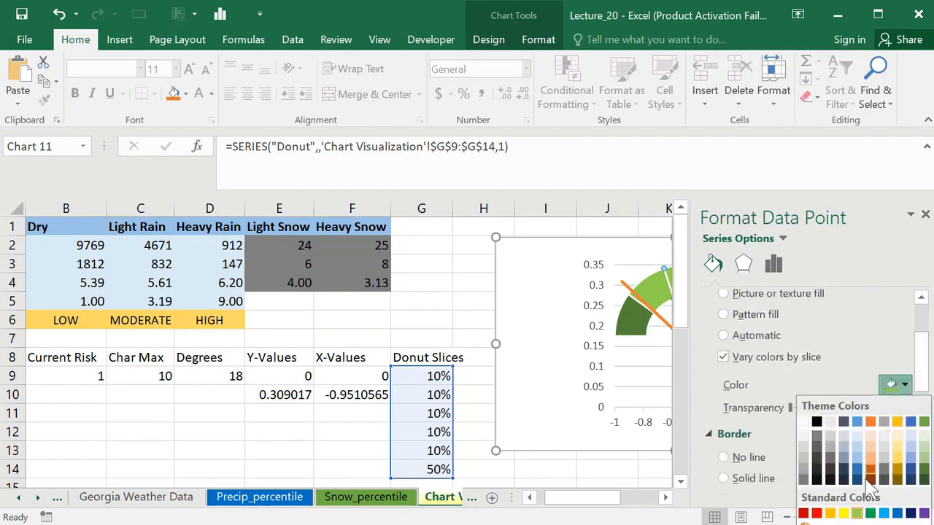
left_click(844, 513)
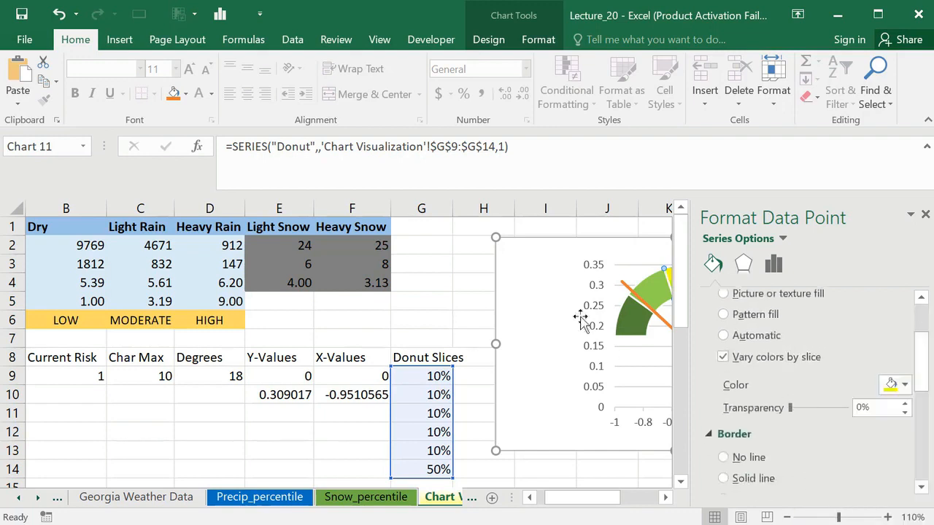
left_click(547, 268)
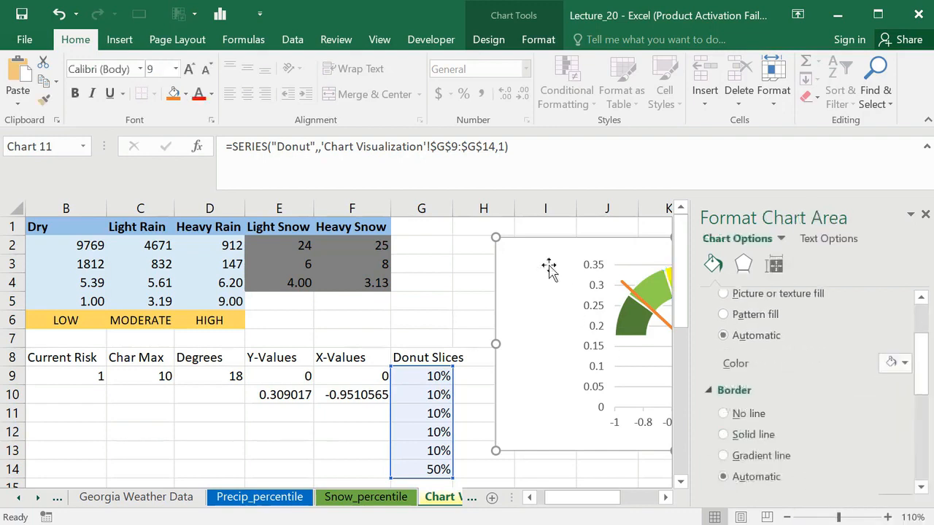
left_click(910, 216)
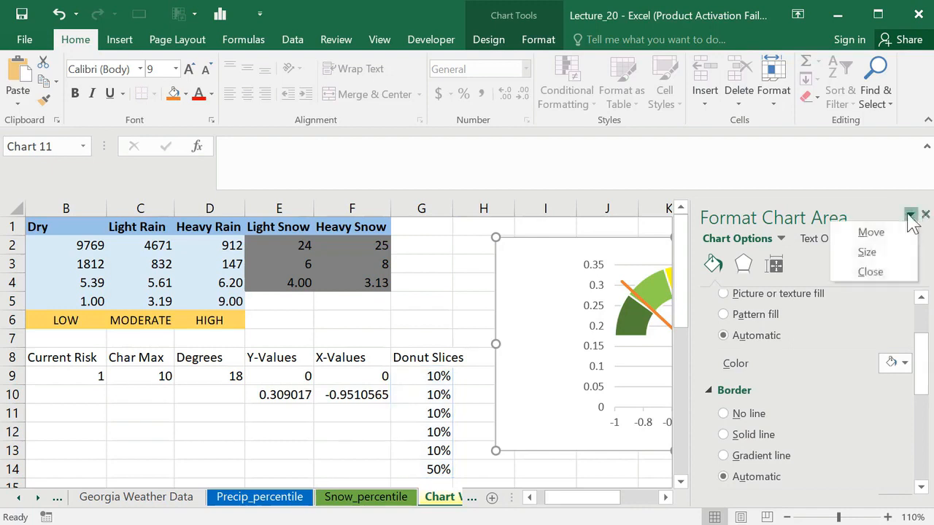
left_click(887, 276)
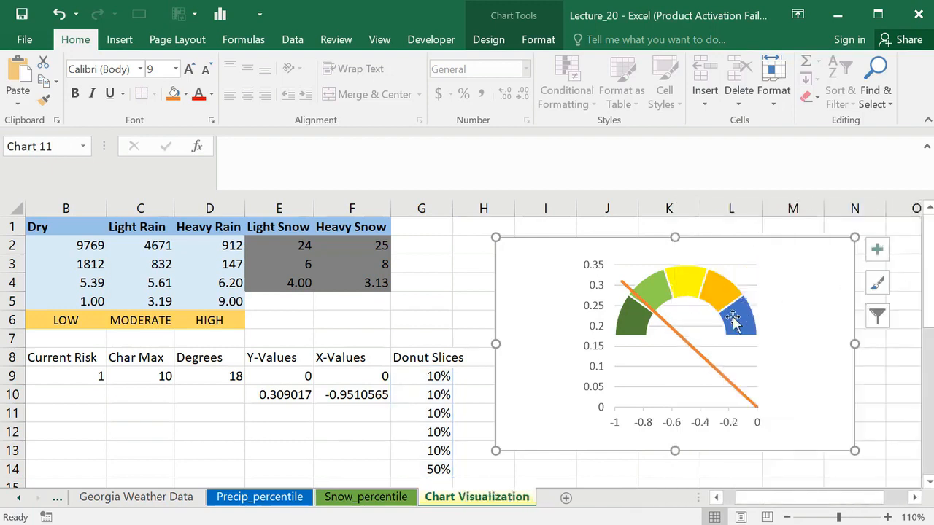
Step: Give the blue last visible slice of the donut a solid red fill, then close the formatting pane and deselect the chart
left_click(738, 322)
left_click(742, 324)
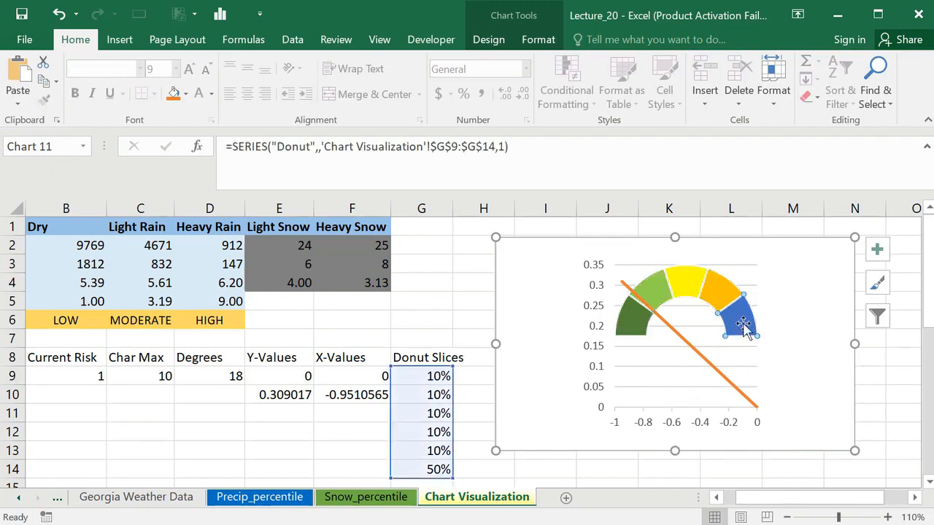
right_click(744, 326)
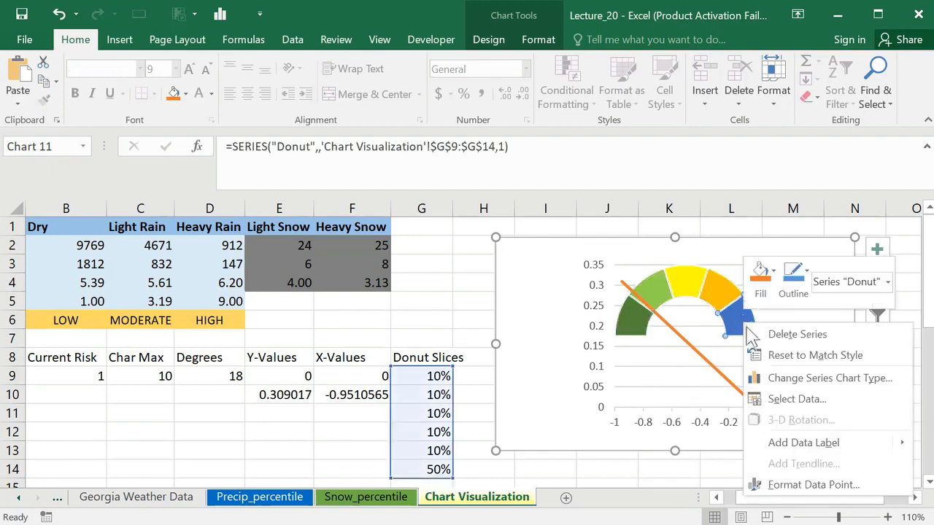
left_click(787, 486)
left_click(714, 272)
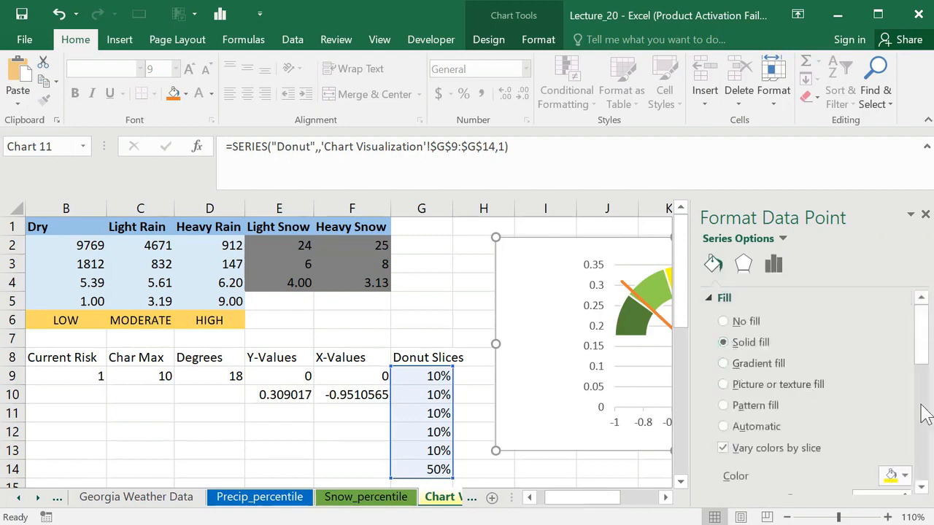
left_click(893, 477)
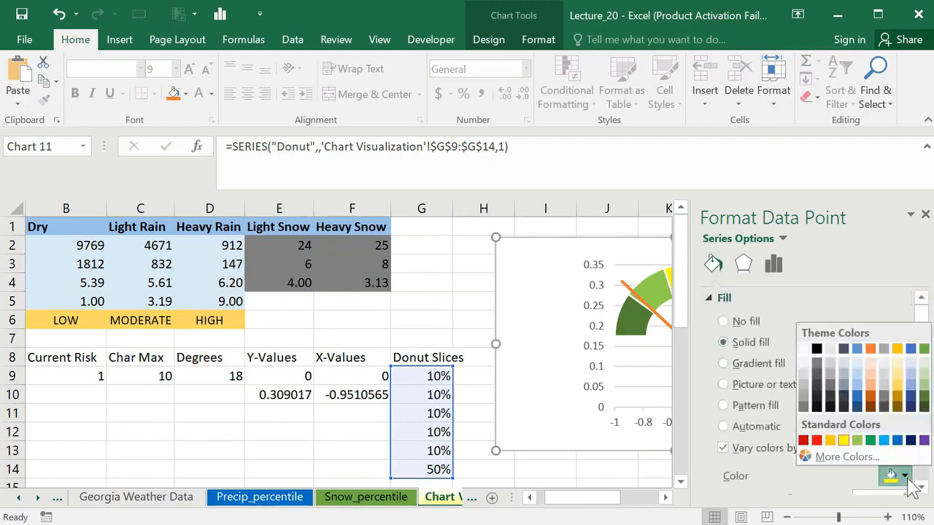
left_click(815, 440)
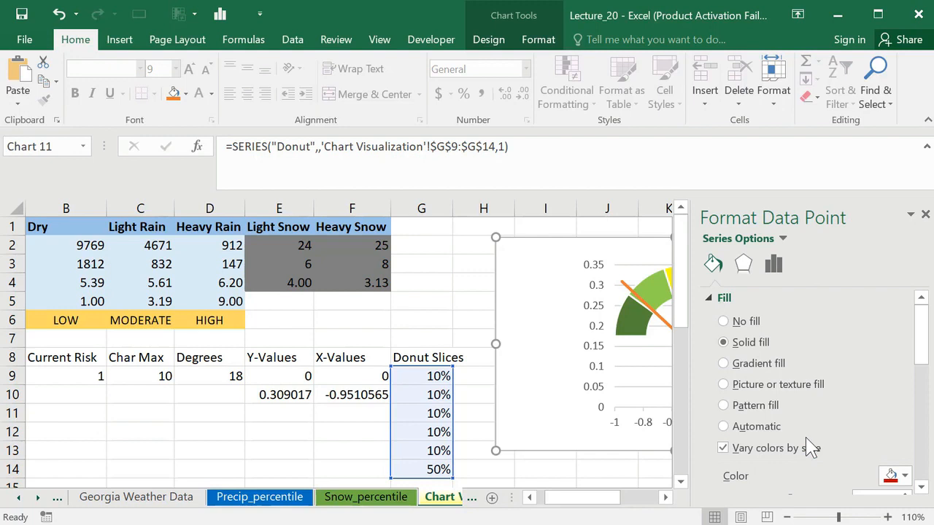
left_click(925, 216)
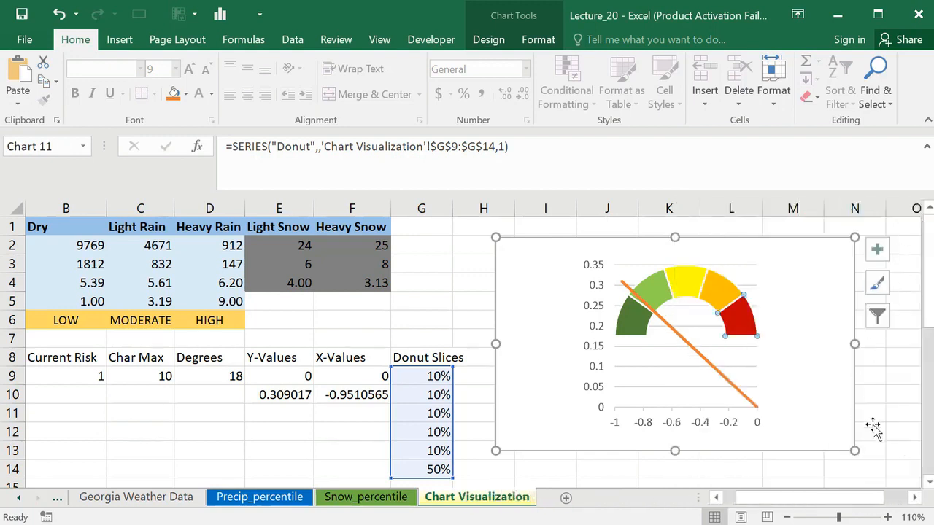
left_click(871, 420)
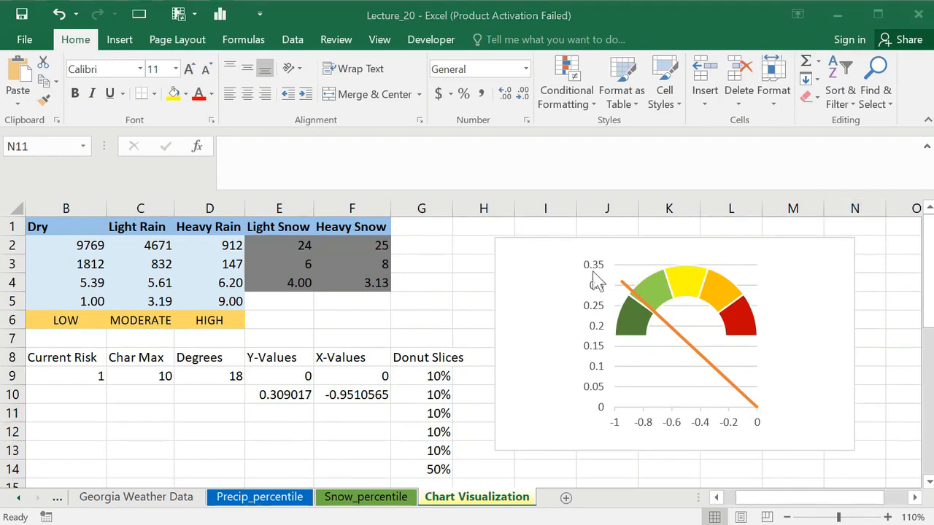
Step: Set the vertical axis bounds of the gauge chart to a minimum of -1 and a maximum of 1
left_click(593, 276)
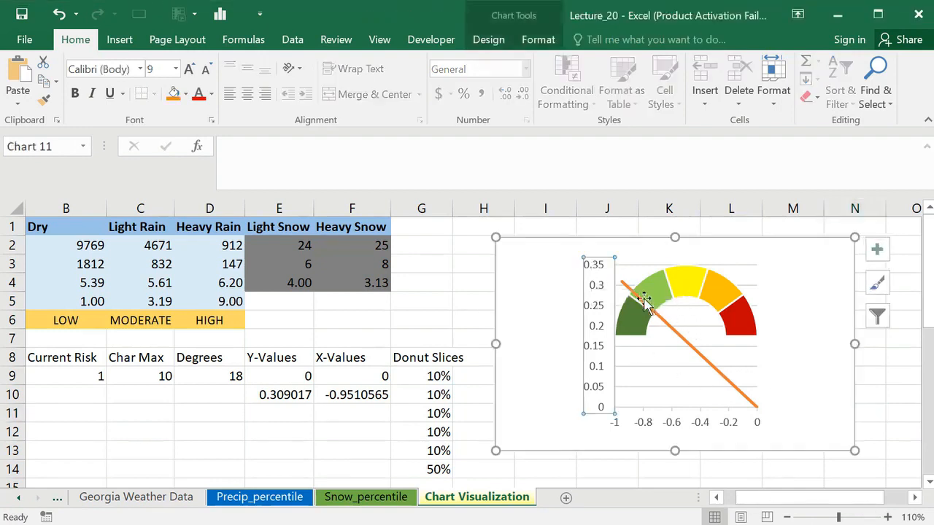
right_click(594, 287)
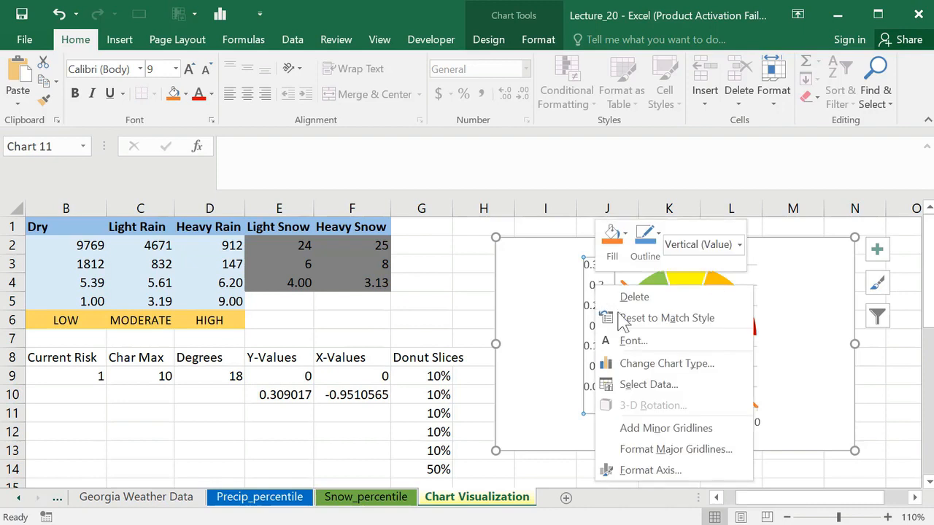
left_click(649, 472)
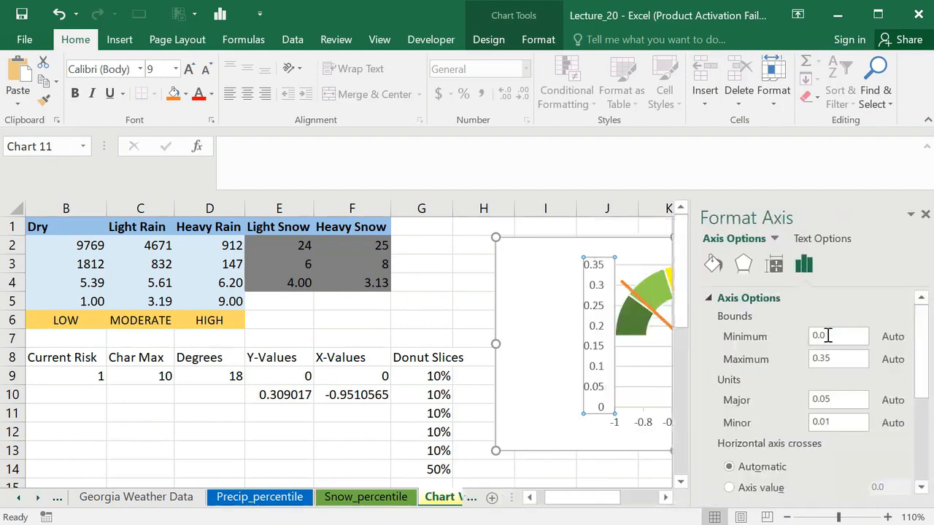
left_click_drag(828, 336, 801, 338)
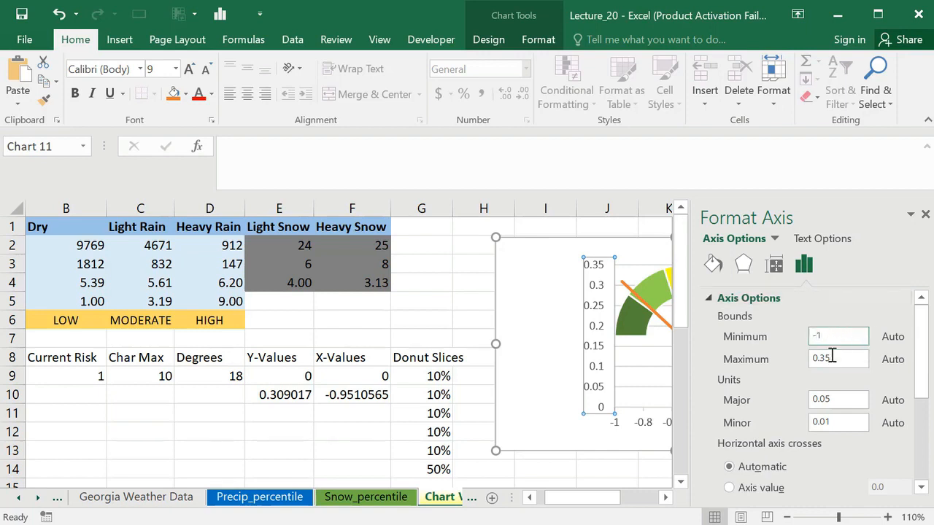
left_click_drag(832, 355, 811, 358)
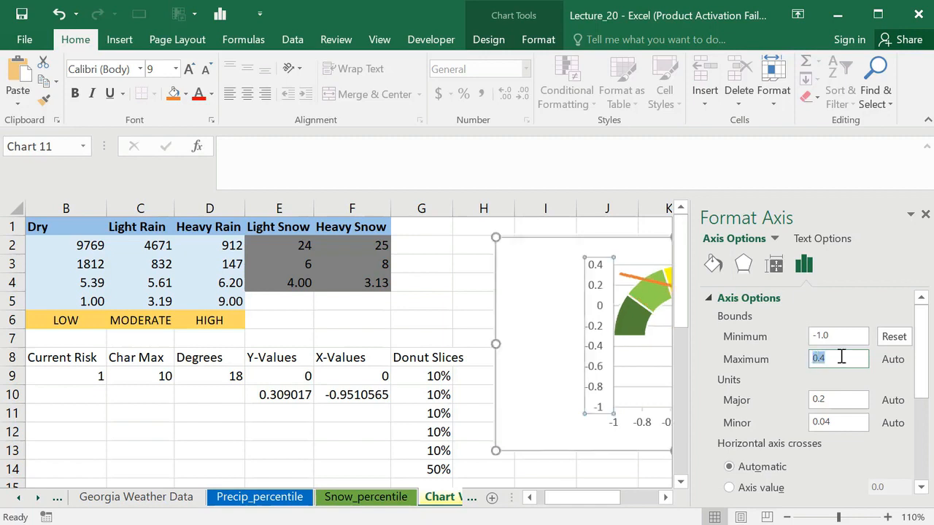
type("1")
key("Return")
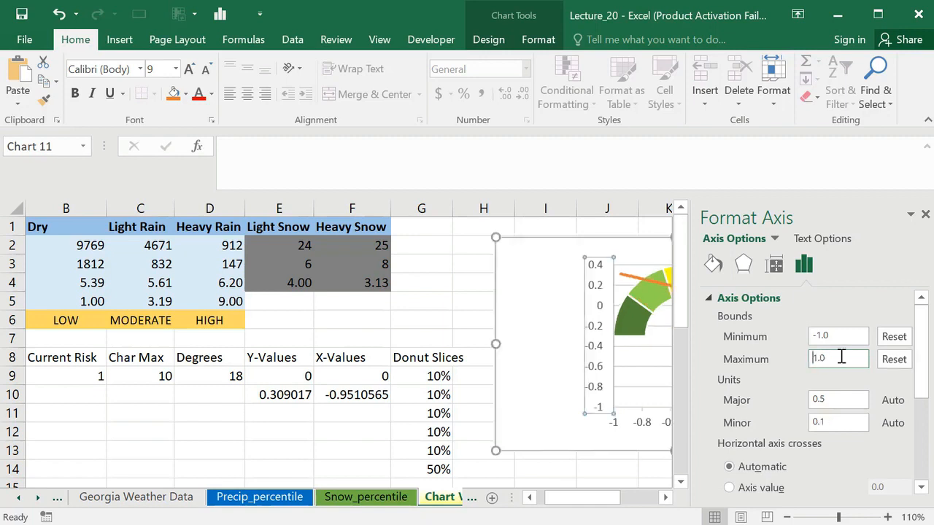
left_click(911, 214)
left_click(870, 272)
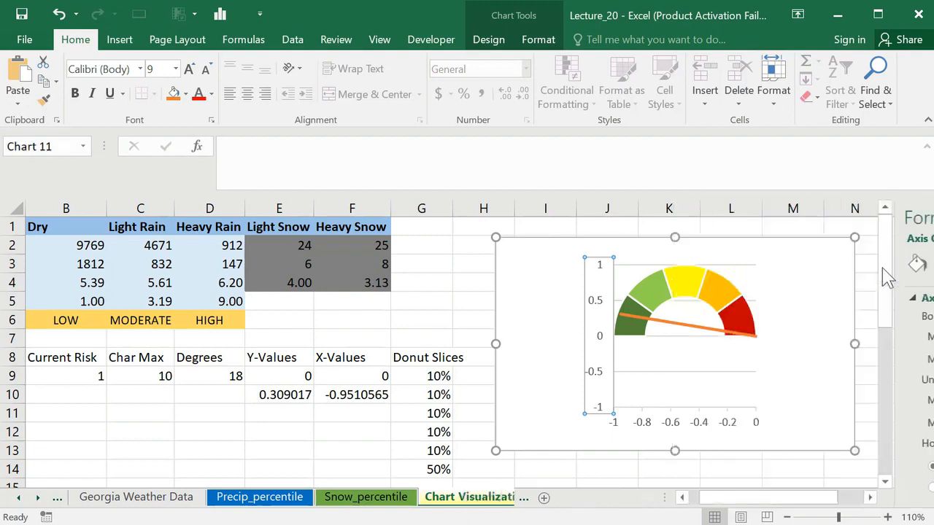
Step: Set the maximum bound of the gauge chart's horizontal axis to 1 and close the formatting pane
left_click(693, 431)
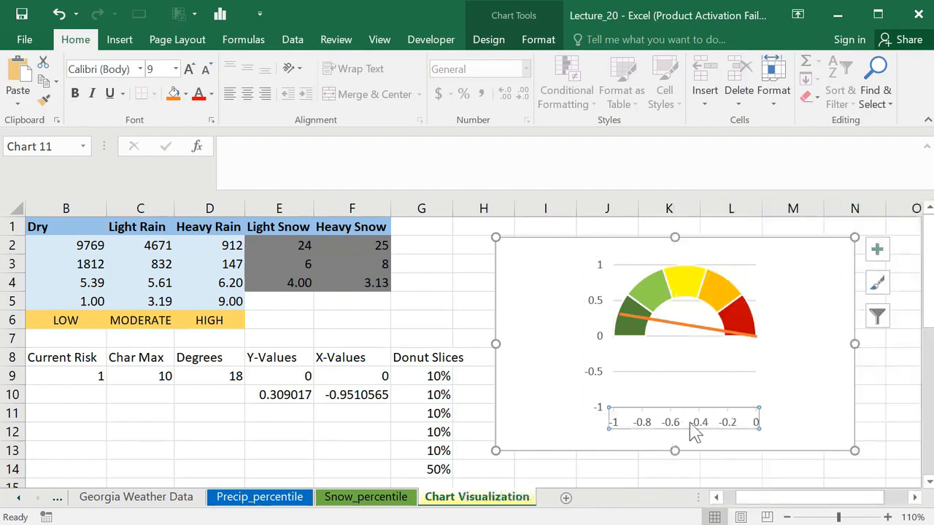
right_click(683, 435)
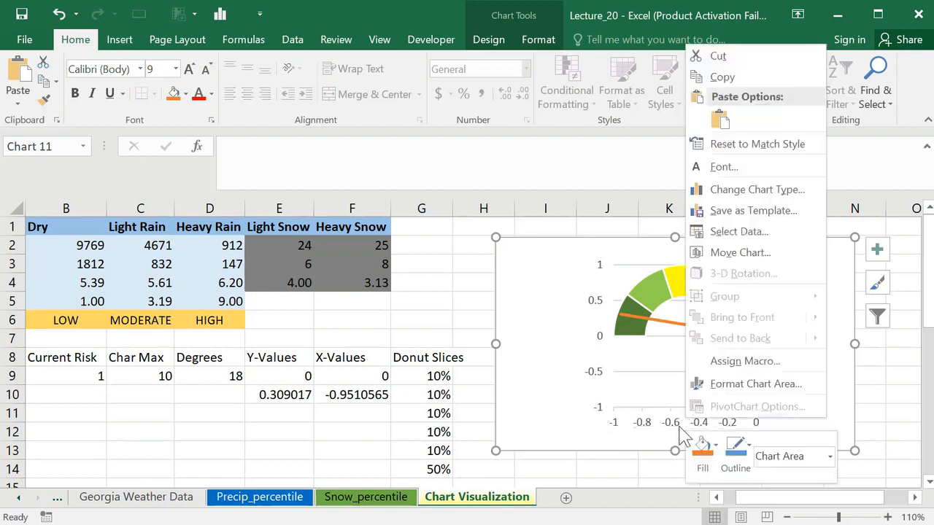
left_click(677, 432)
left_click(674, 429)
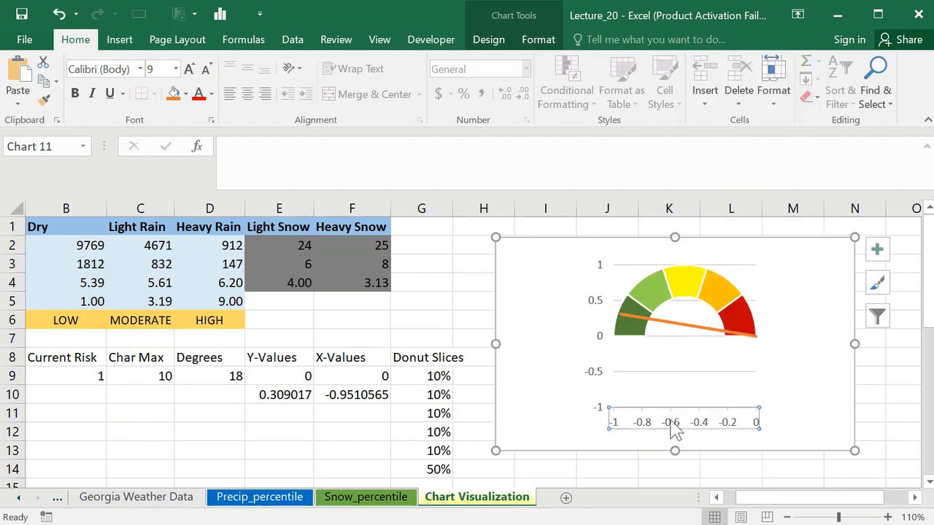
right_click(675, 429)
left_click(729, 410)
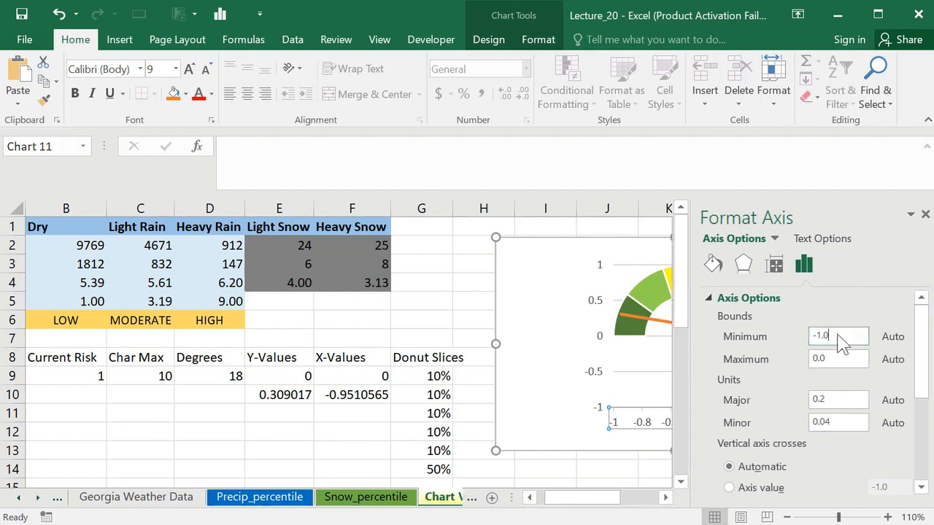
left_click_drag(840, 334, 804, 336)
left_click_drag(839, 359, 806, 357)
key("Return")
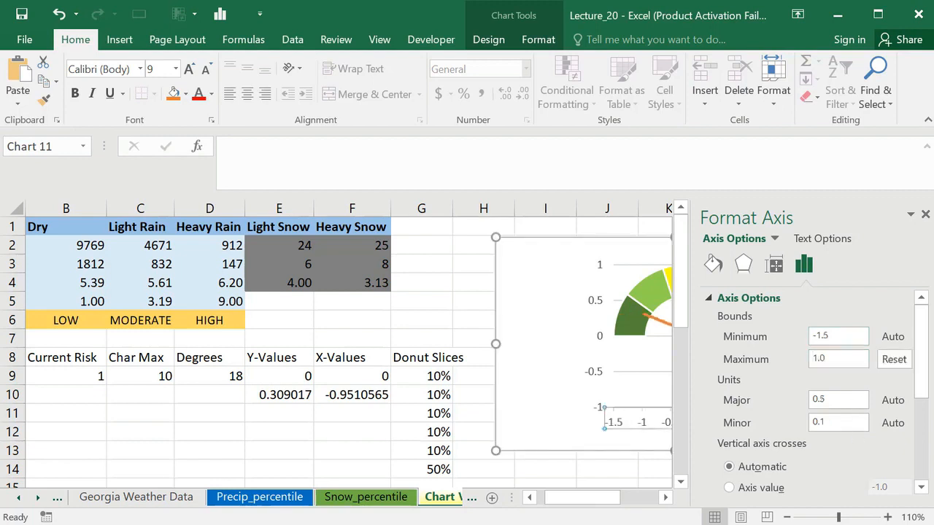
left_click(912, 212)
left_click(869, 272)
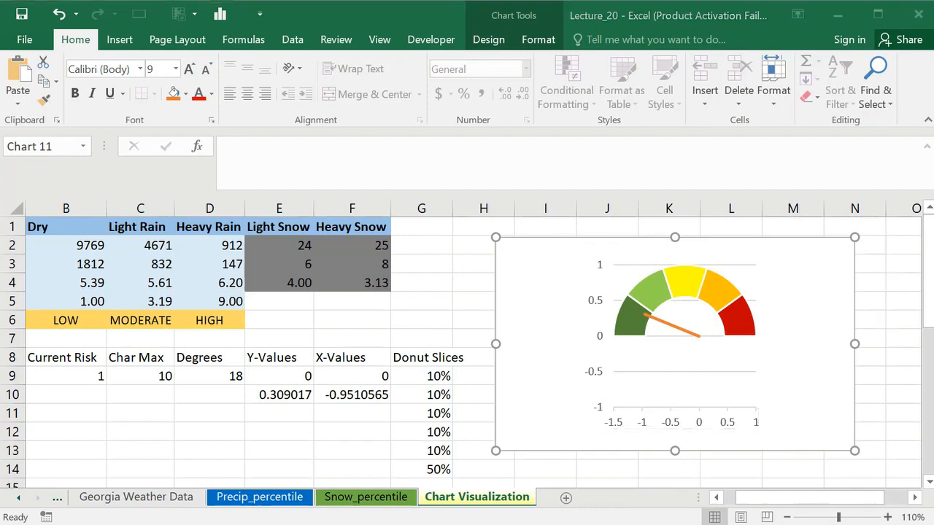
Step: Delete the vertical and horizontal axes from the gauge chart
left_click(686, 332)
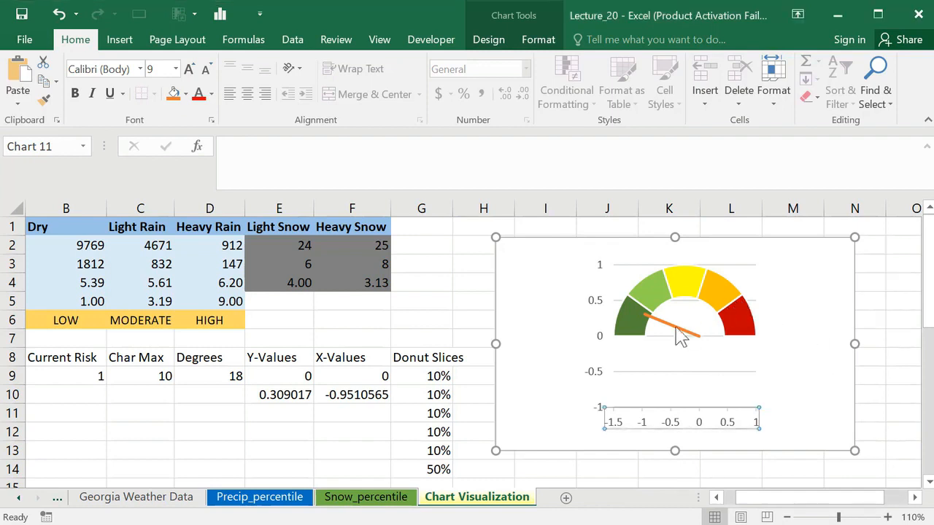
left_click(699, 332)
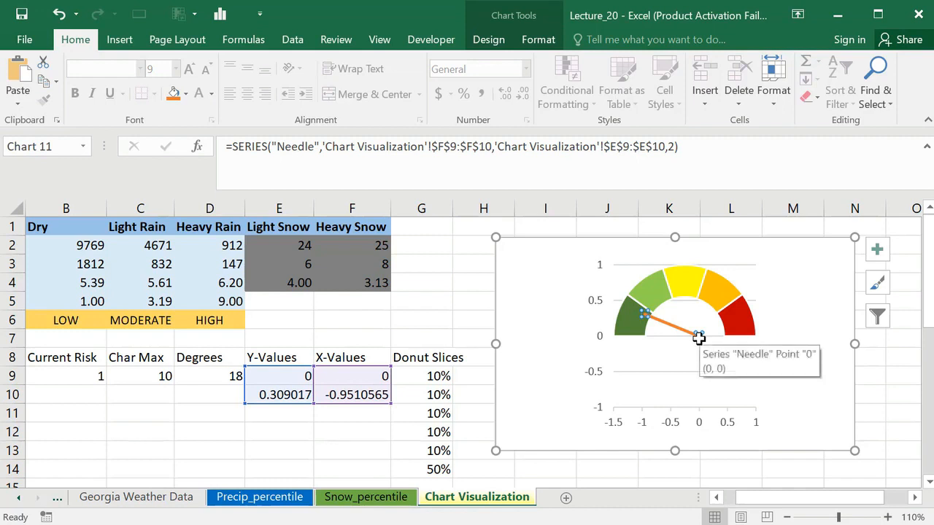
left_click(599, 306)
key("Delete")
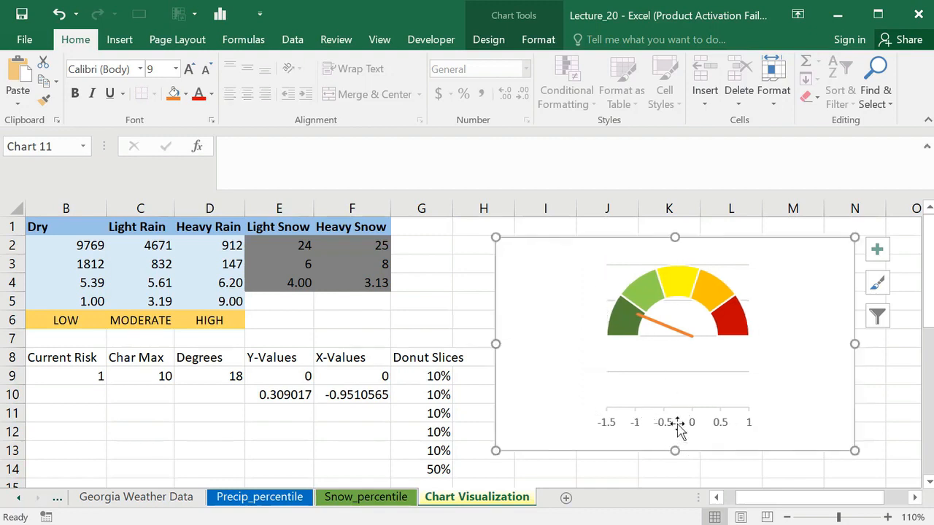
left_click(665, 424)
key("Delete")
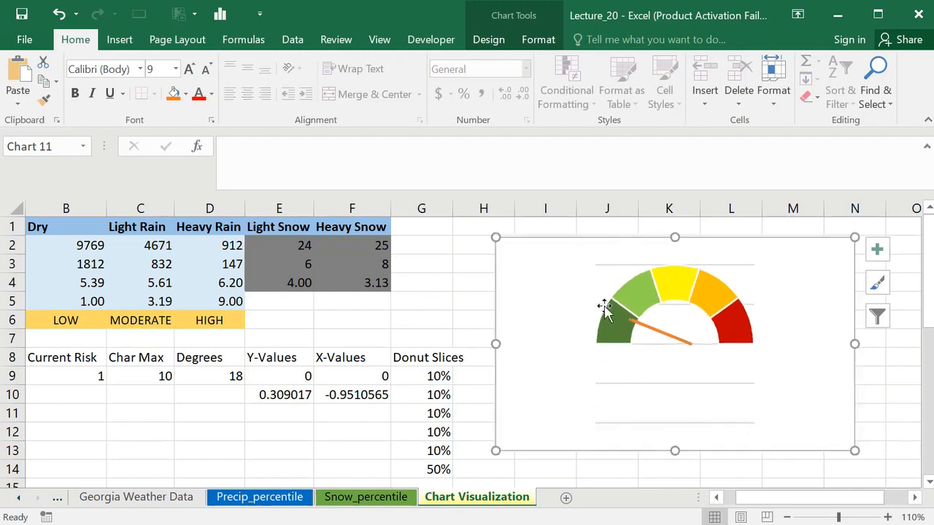
Step: Delete the horizontal gridlines behind the gauge chart
left_click(595, 267)
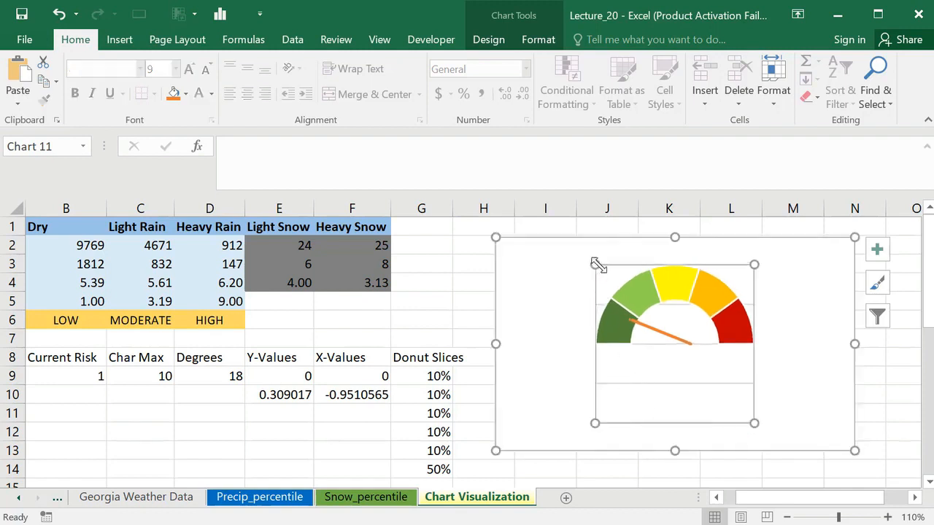
left_click(602, 309)
left_click(603, 313)
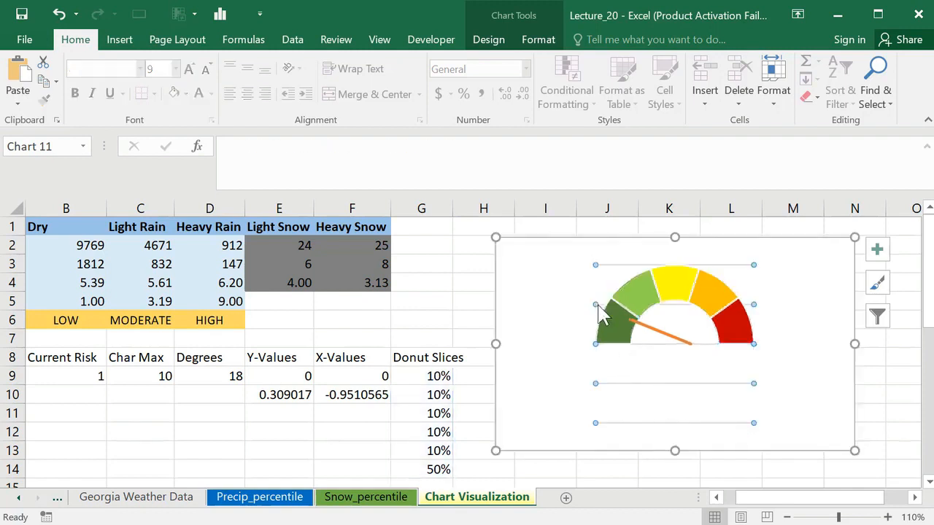
left_click(603, 315)
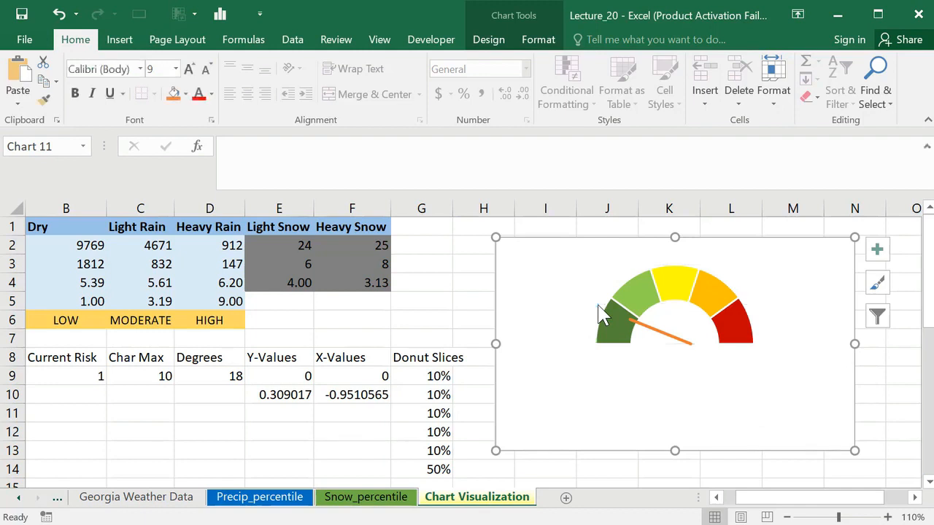
Step: Format the Needle series as a solid line in the darkest black theme shade
left_click(673, 338)
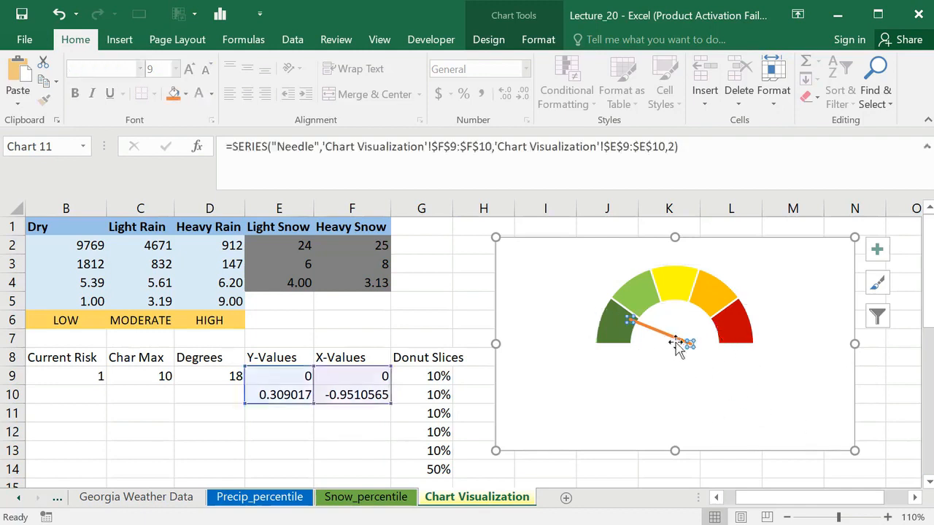
right_click(670, 335)
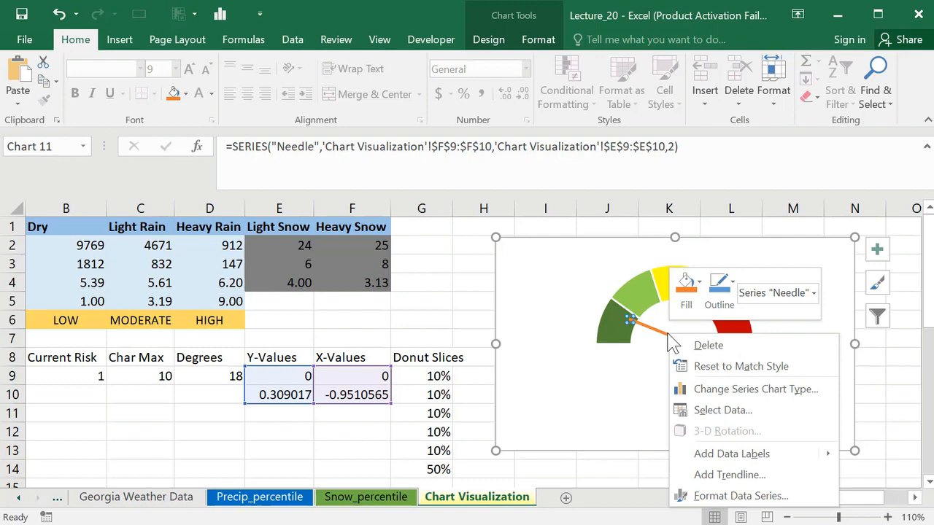
left_click(741, 496)
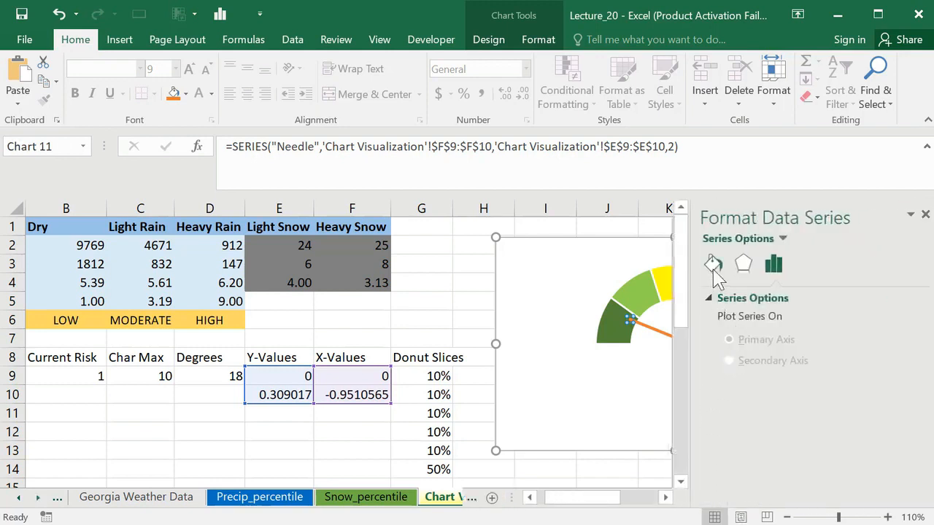
left_click(713, 268)
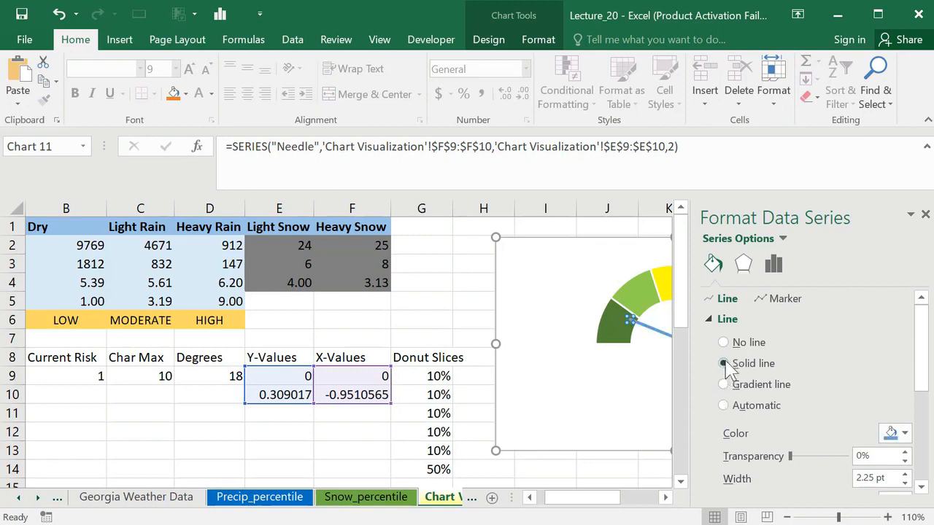
left_click(904, 435)
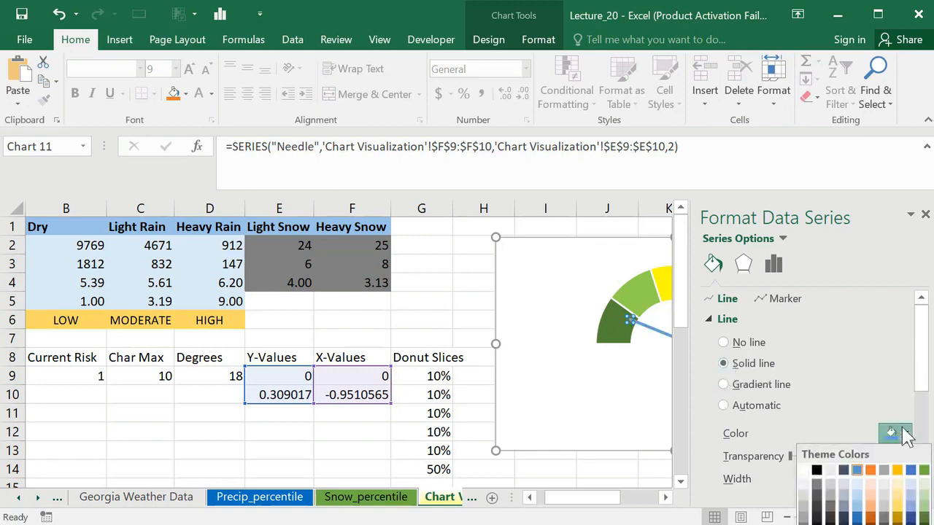
left_click_drag(921, 379, 922, 423)
left_click(896, 300)
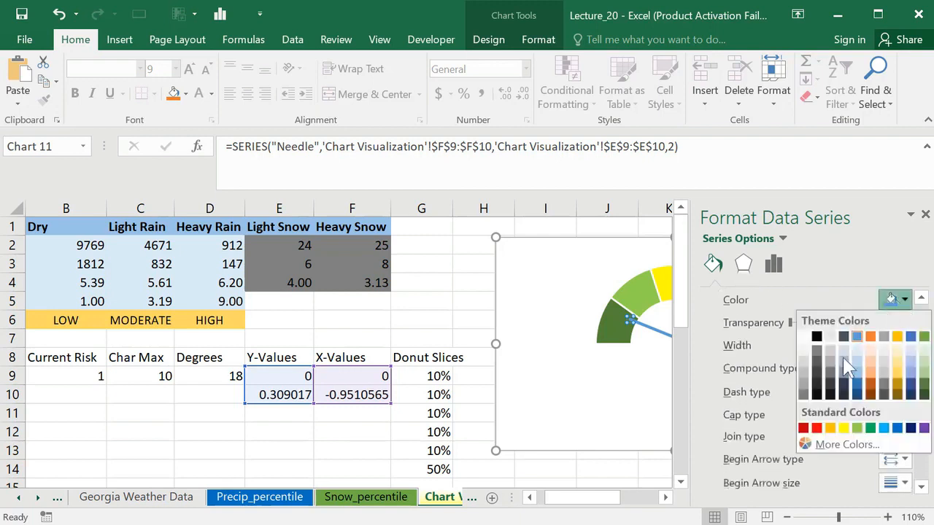
left_click(817, 395)
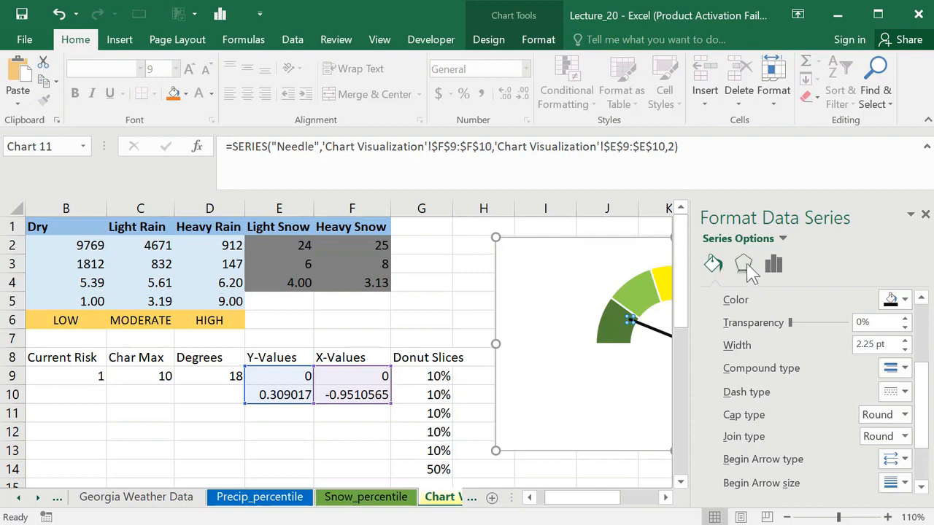
Step: Apply the dark fourth Standard 3-D material to the Needle series
left_click(747, 267)
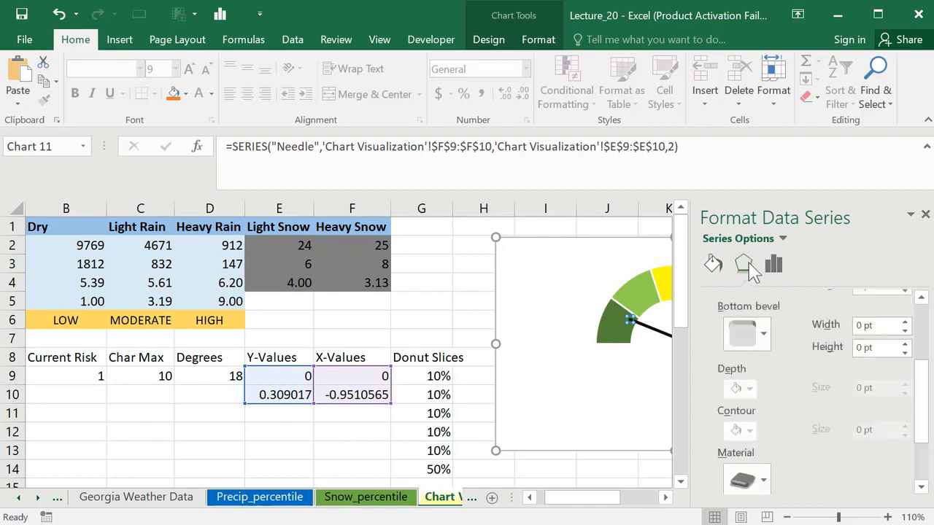
left_click(764, 479)
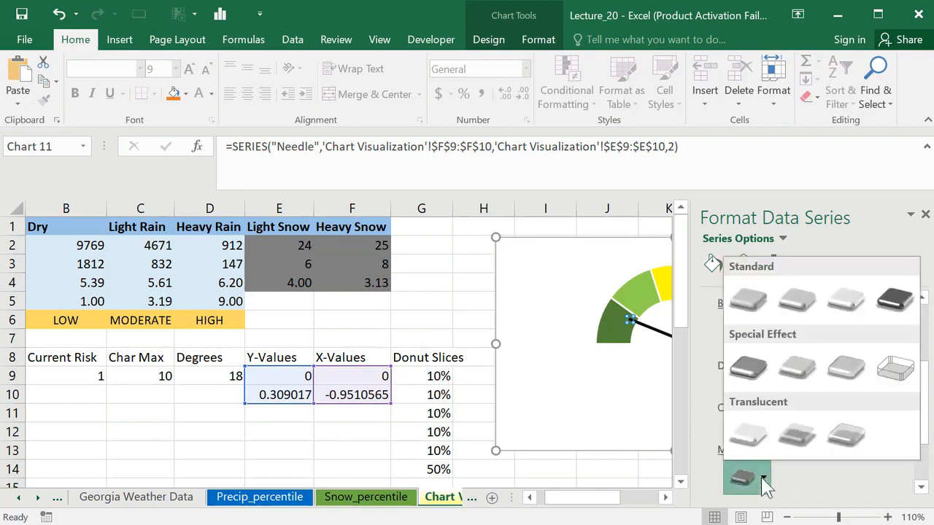
left_click(901, 302)
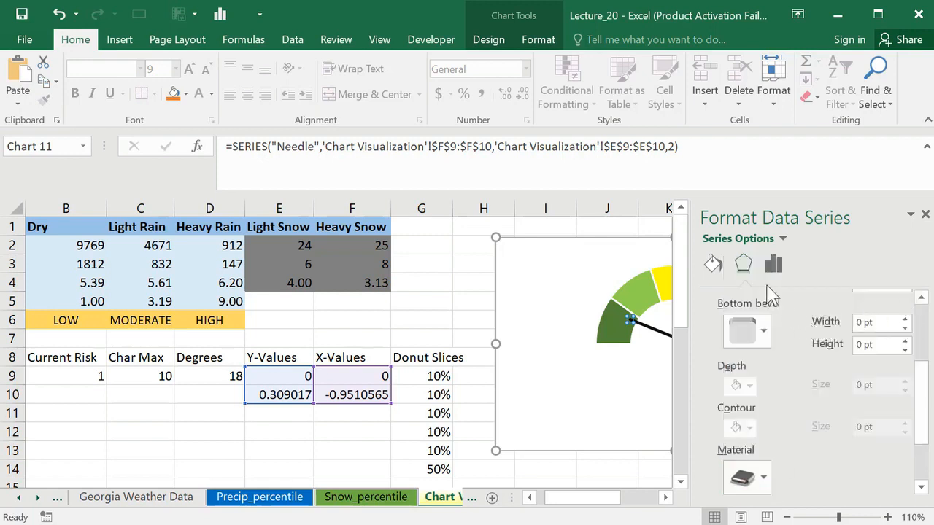
Step: Look through the needle's shadow and glow settings, and close the formatting pane
left_click_drag(924, 370, 927, 318)
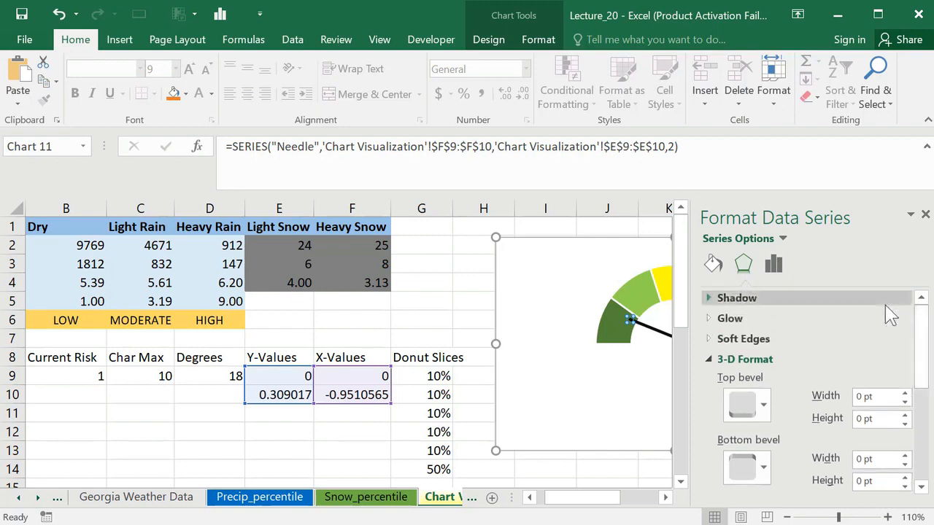
left_click(712, 299)
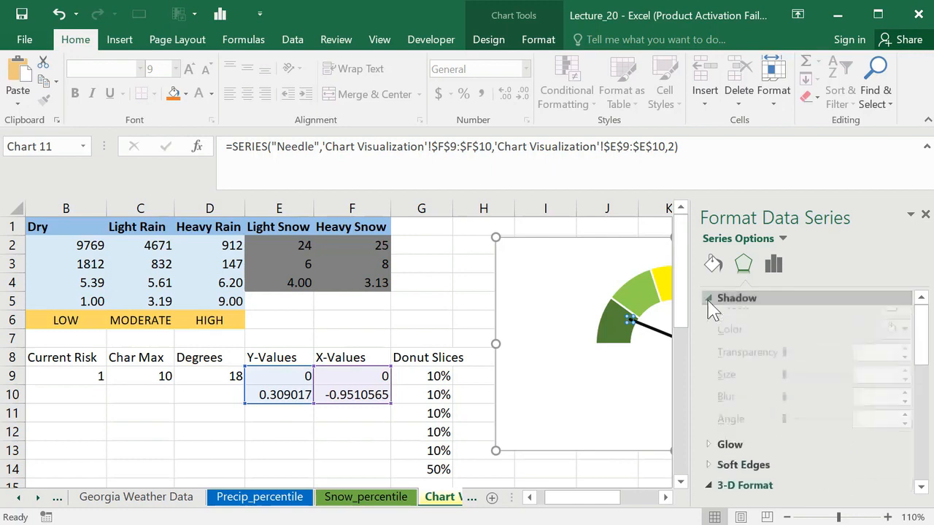
left_click(711, 299)
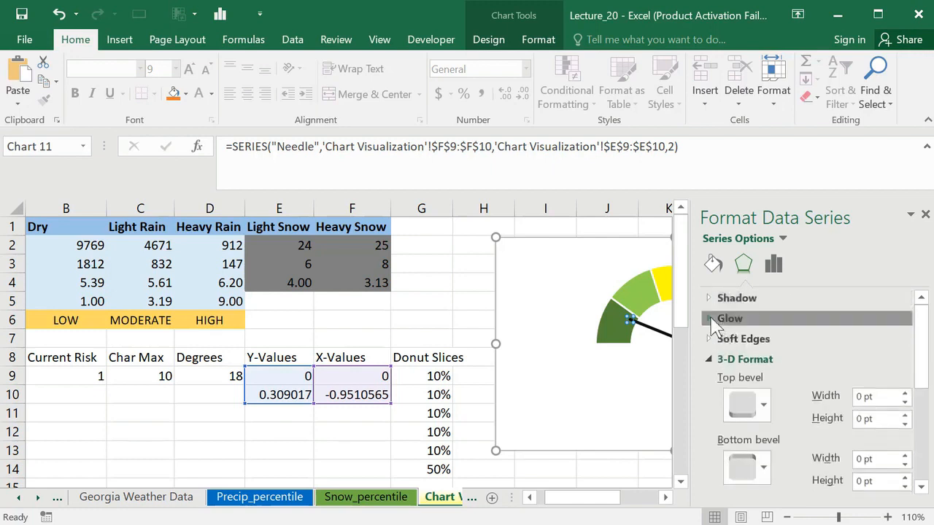
left_click(710, 320)
left_click(711, 320)
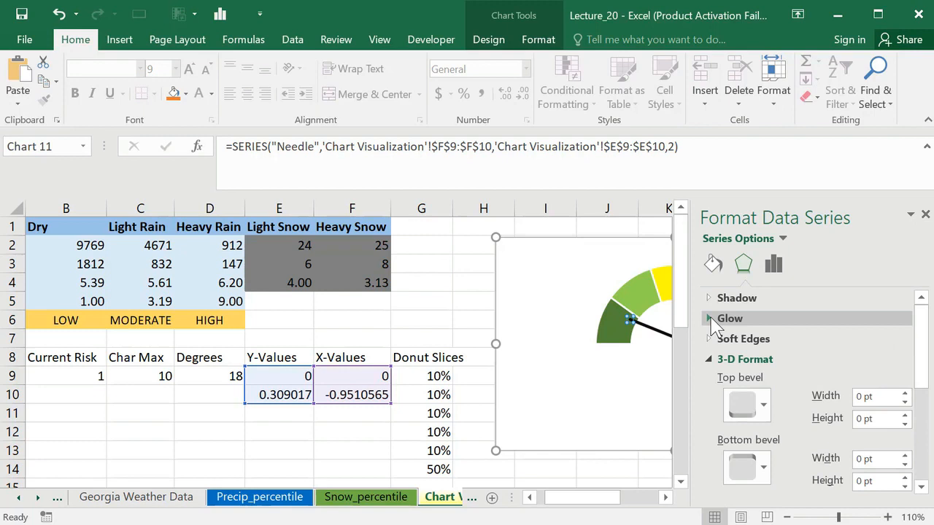
left_click(925, 214)
left_click(889, 373)
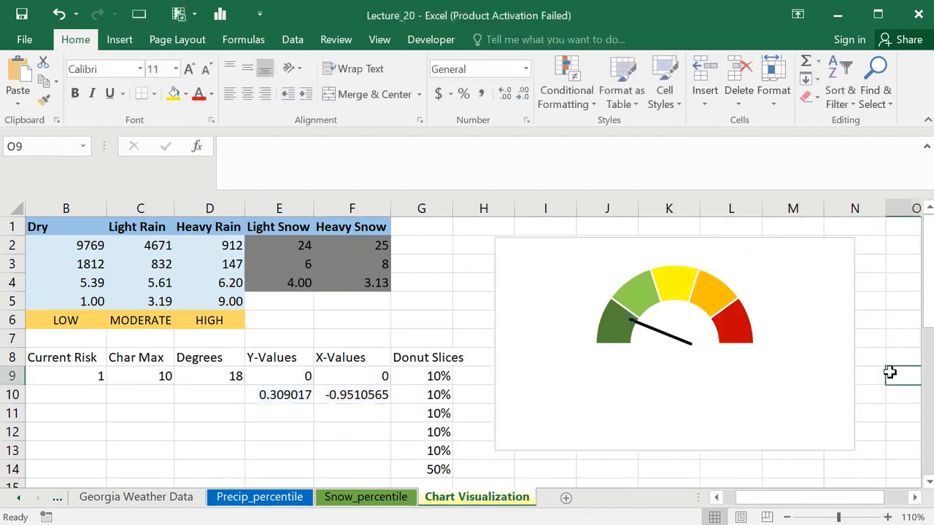
left_click(661, 333)
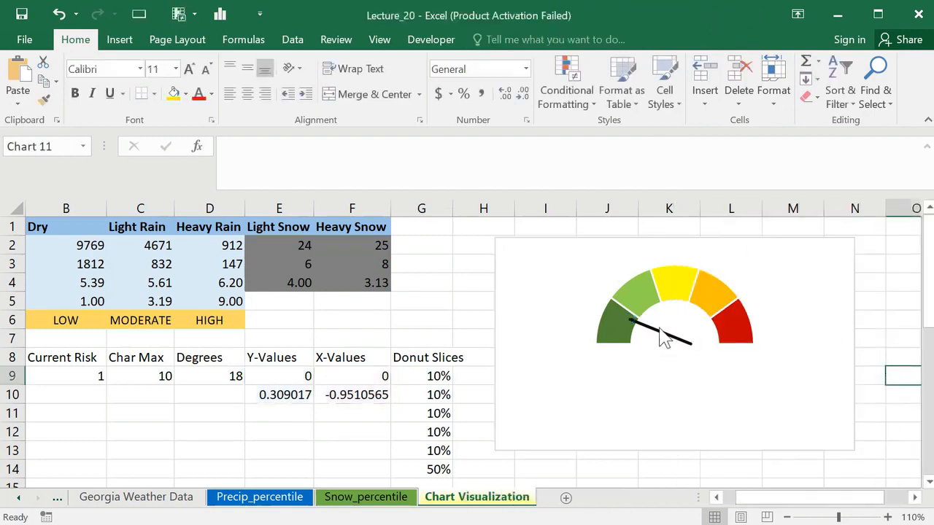
left_click(902, 410)
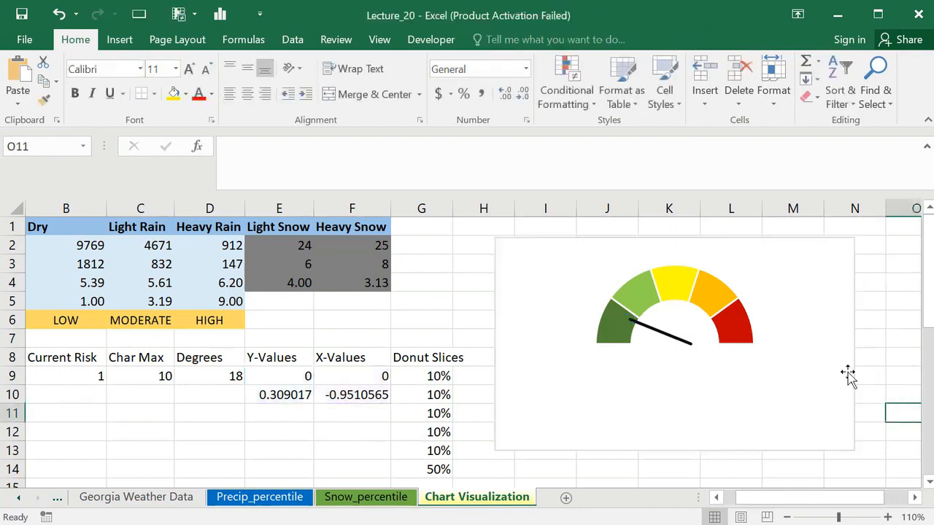
Step: Open the chart area formatting for the gauge chart and set its fill to No fill
left_click(814, 341)
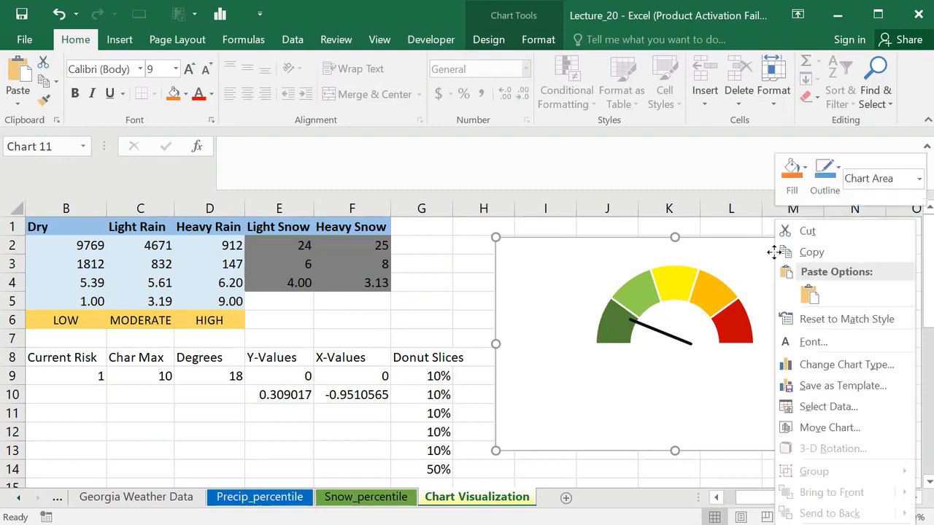
right_click(773, 255)
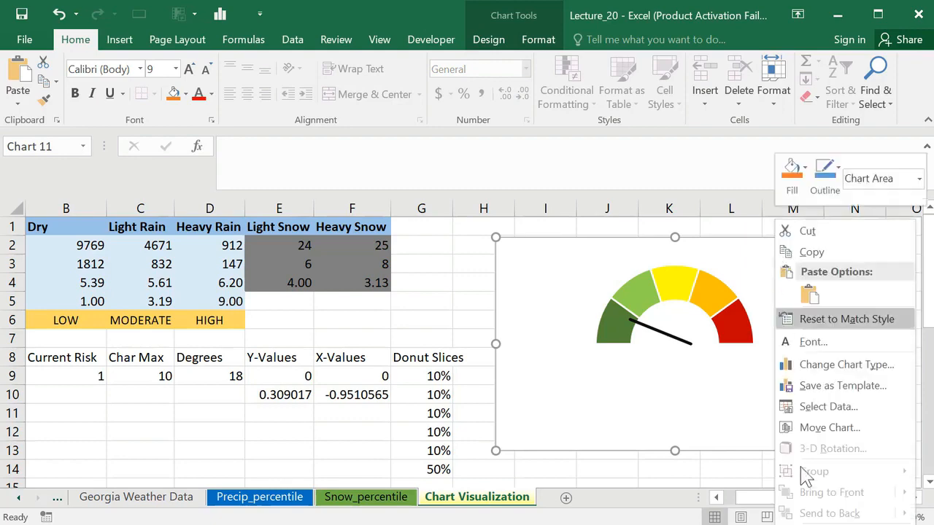
left_click(551, 263)
left_click_drag(928, 248, 928, 284)
right_click(591, 279)
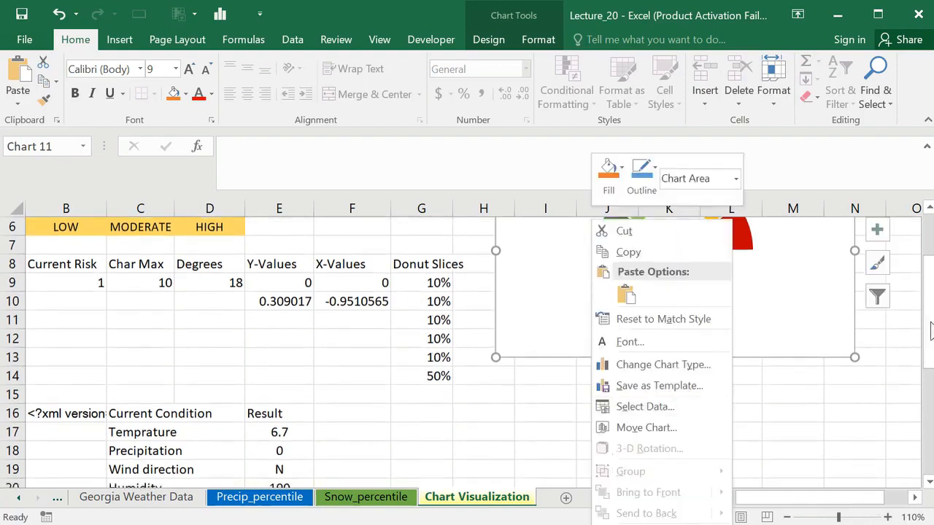
left_click(931, 330)
left_click_drag(931, 330, 930, 319)
right_click(542, 261)
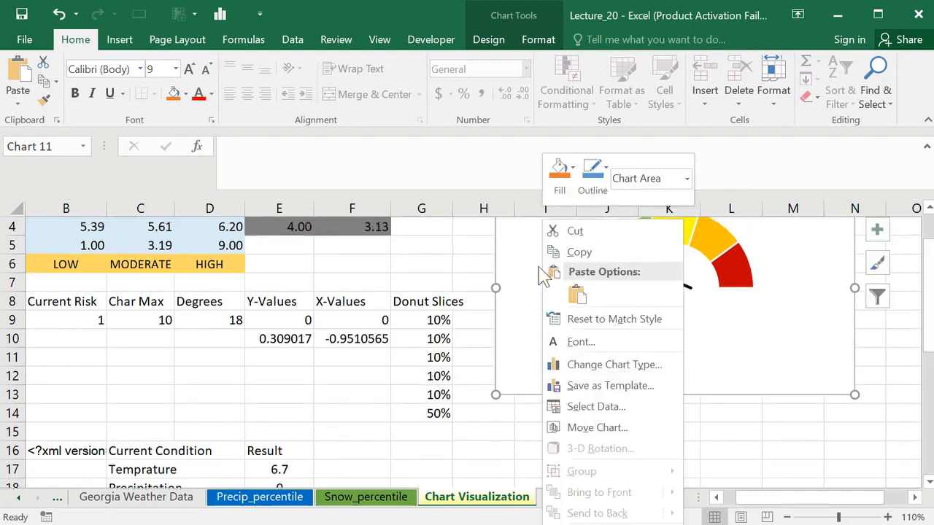
left_click(615, 524)
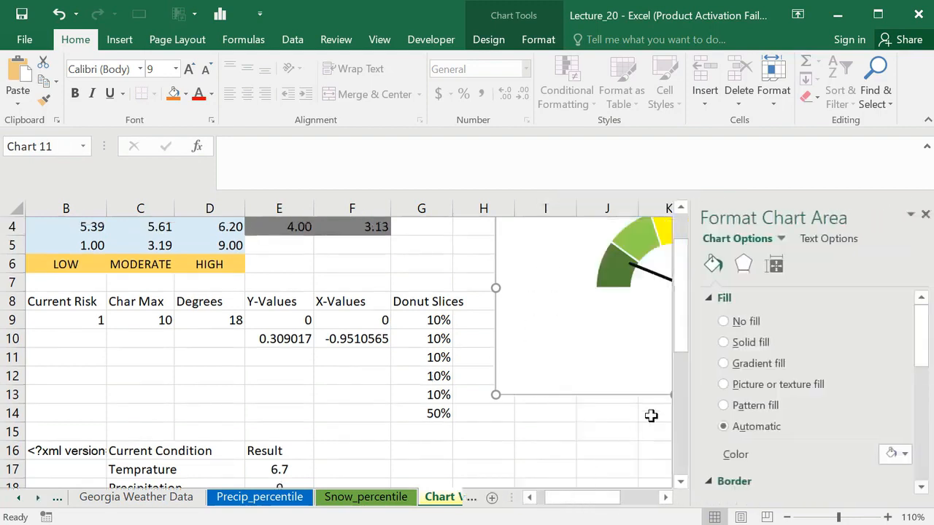
left_click(724, 324)
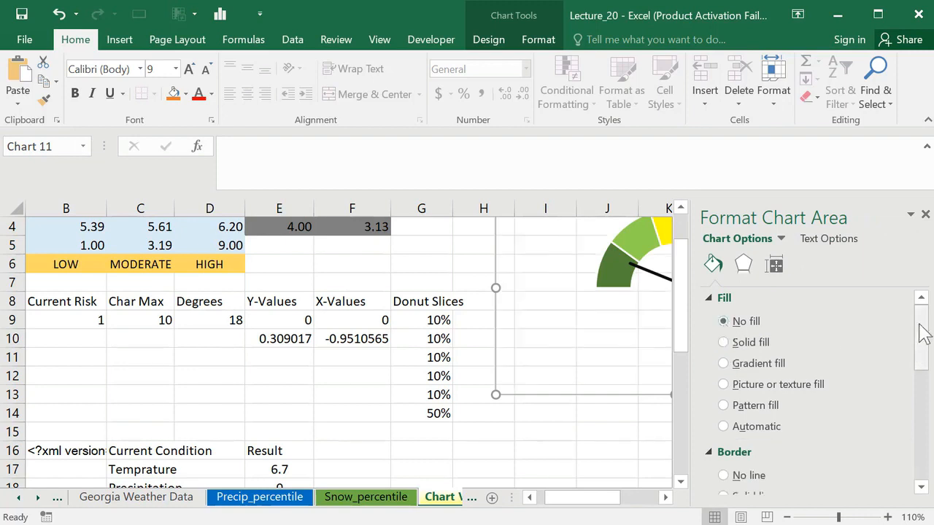
Step: Set the gauge chart area's border to No line and close the formatting pane
left_click_drag(923, 339, 922, 371)
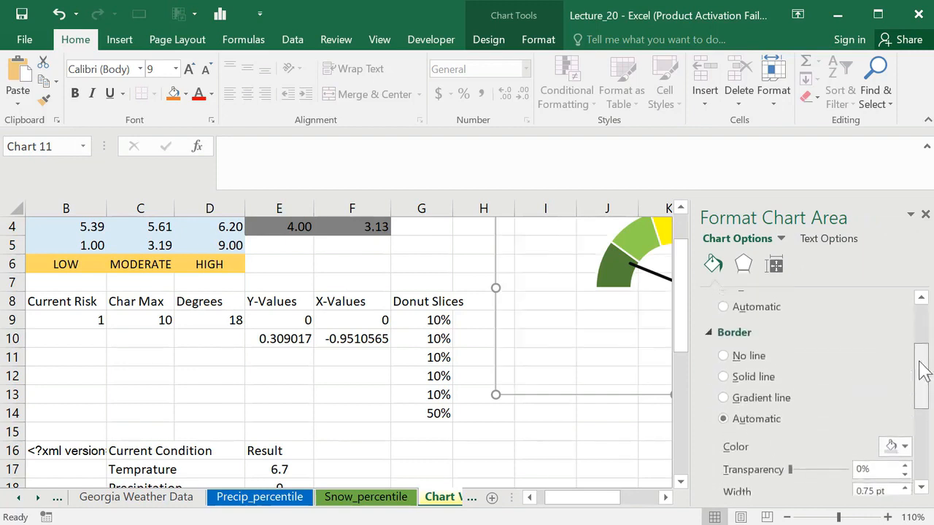
left_click(724, 358)
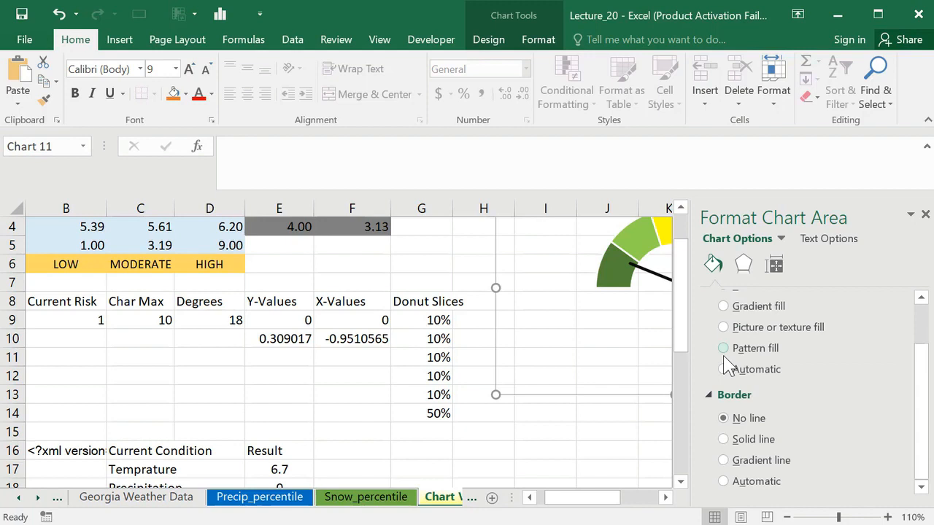
left_click(925, 215)
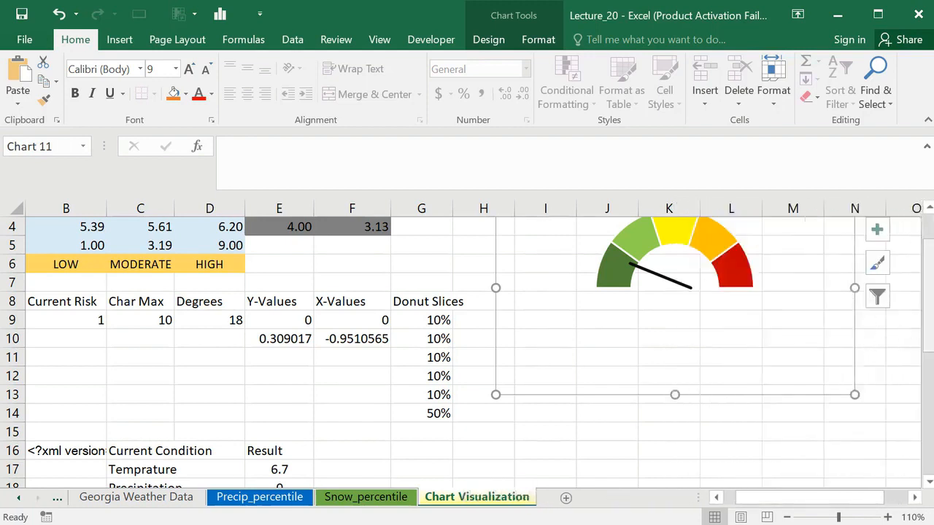
Step: Test the gauge needle by entering 2 and then 4 as the Current Risk in B9
left_click_drag(932, 318, 932, 277)
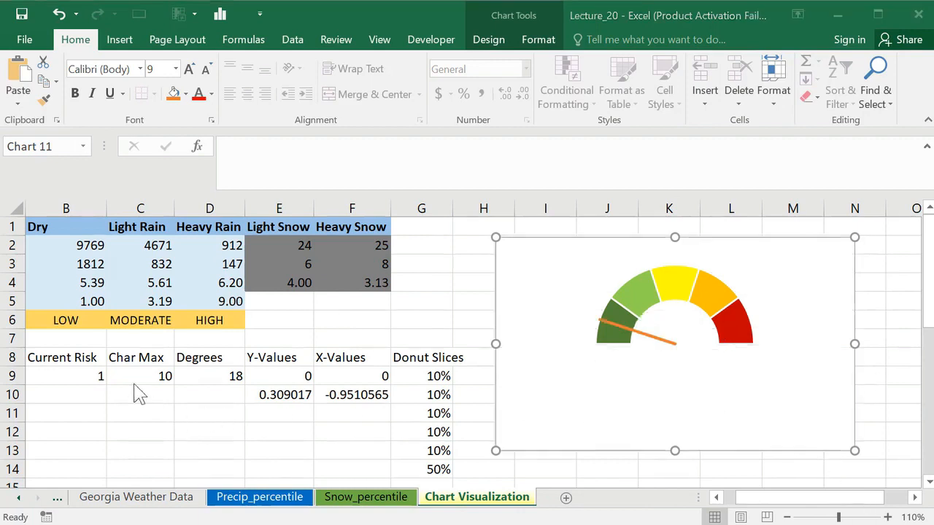
left_click(100, 375)
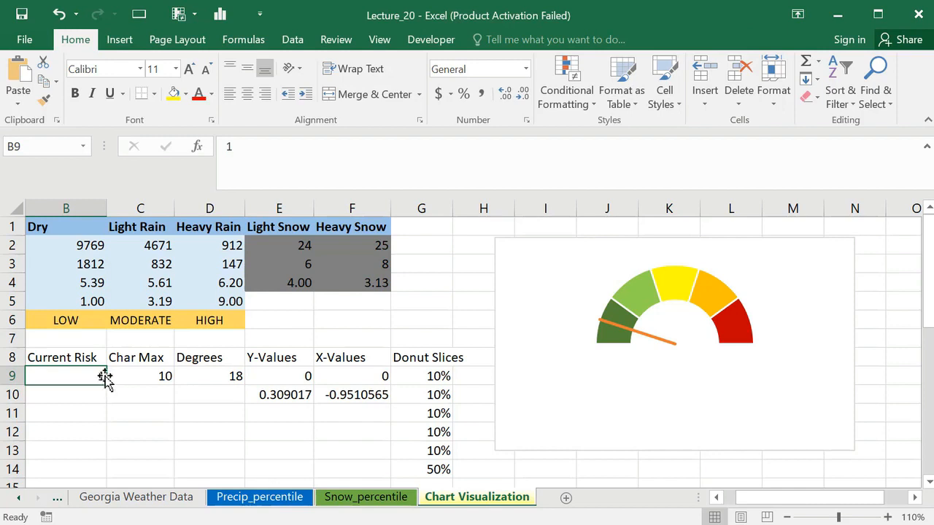
type("2")
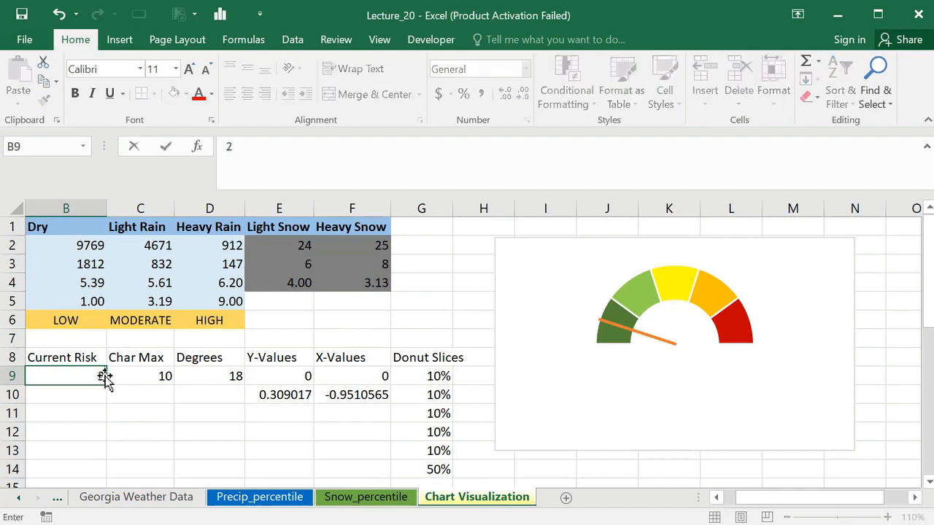
key("Return")
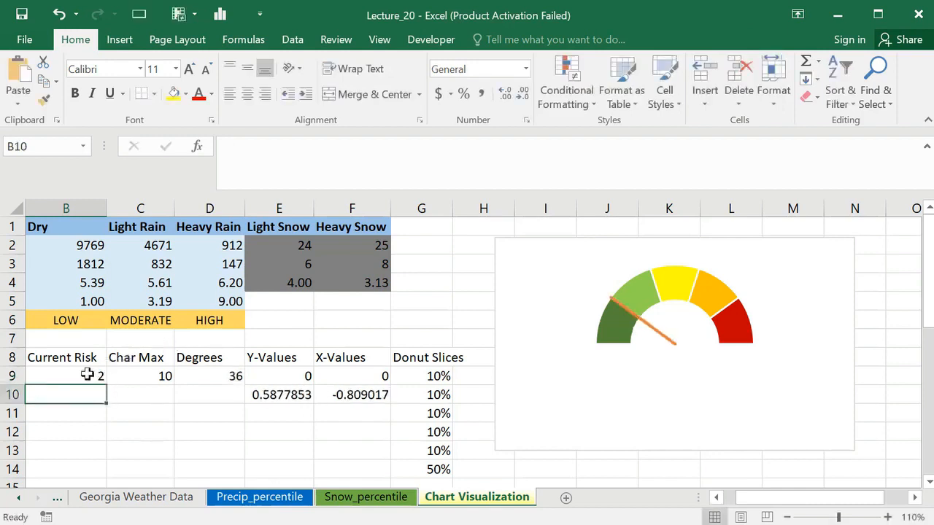
left_click(87, 375)
type("4")
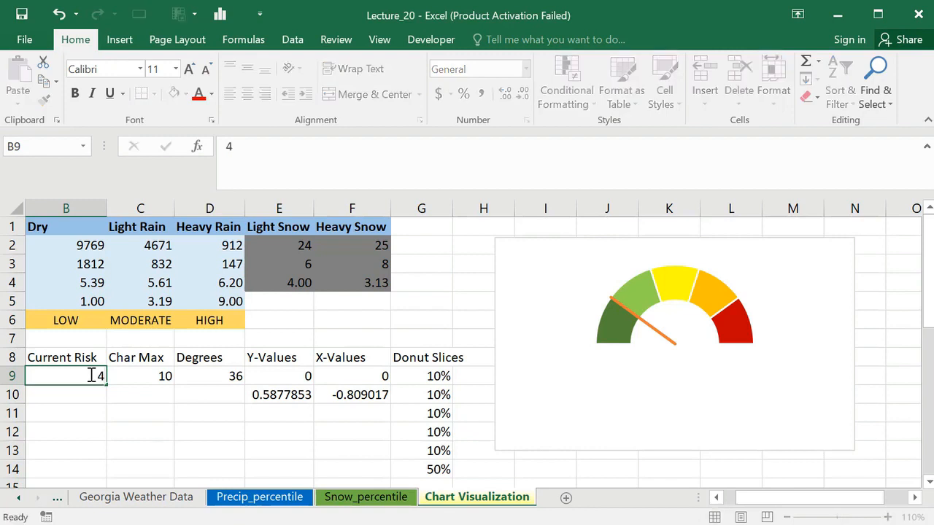
key("Return")
Step: Test the gauge needle with higher Current Risk values in B9, entering 7 and then 9
left_click(99, 375)
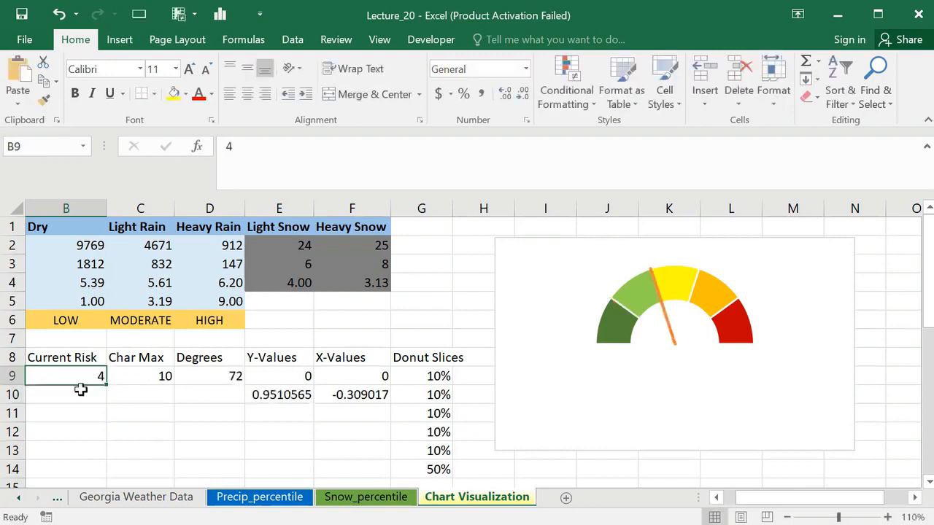
type("7")
key("Return")
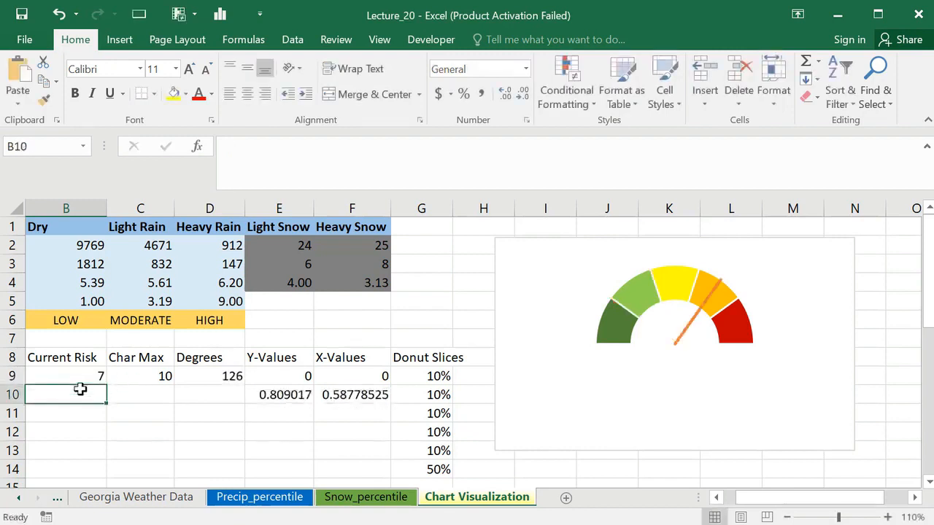
left_click(97, 377)
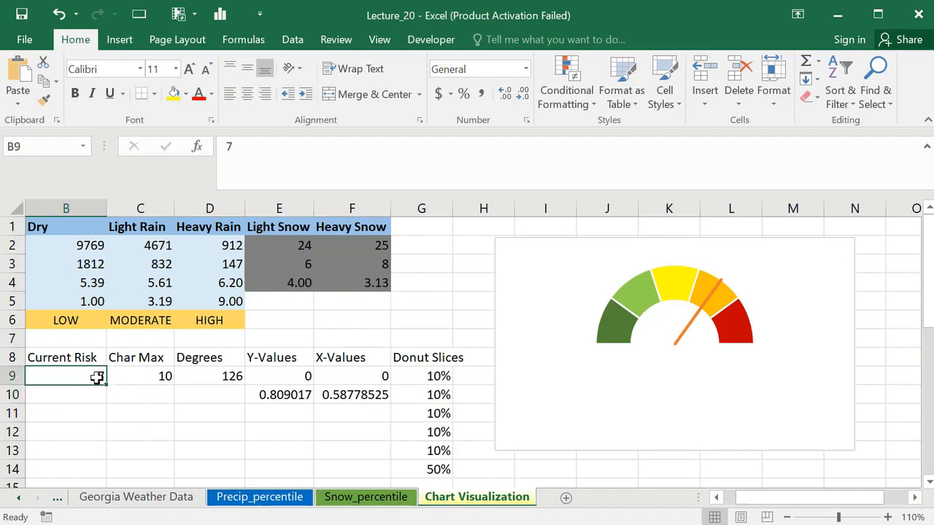
type("9")
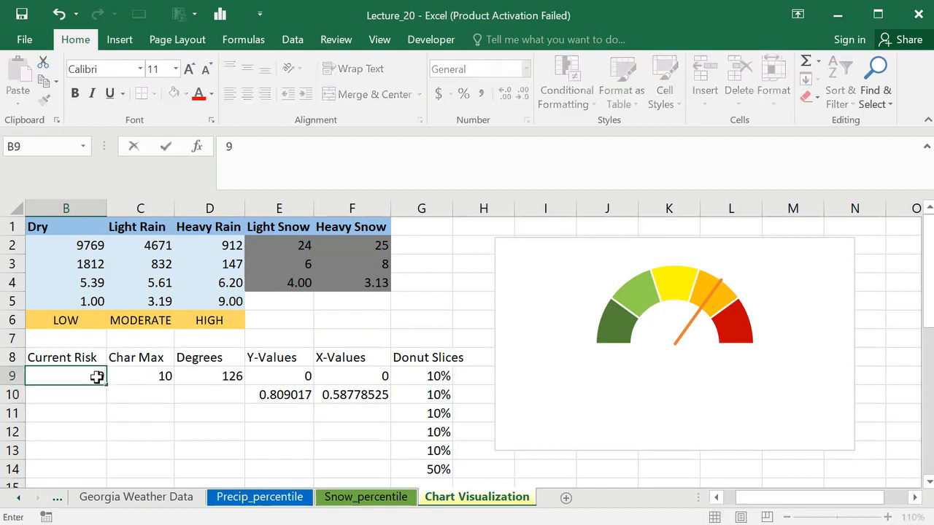
key("Return")
Step: Give the gauge's chart area No fill and a No line border, and close the formatting pane
left_click(545, 300)
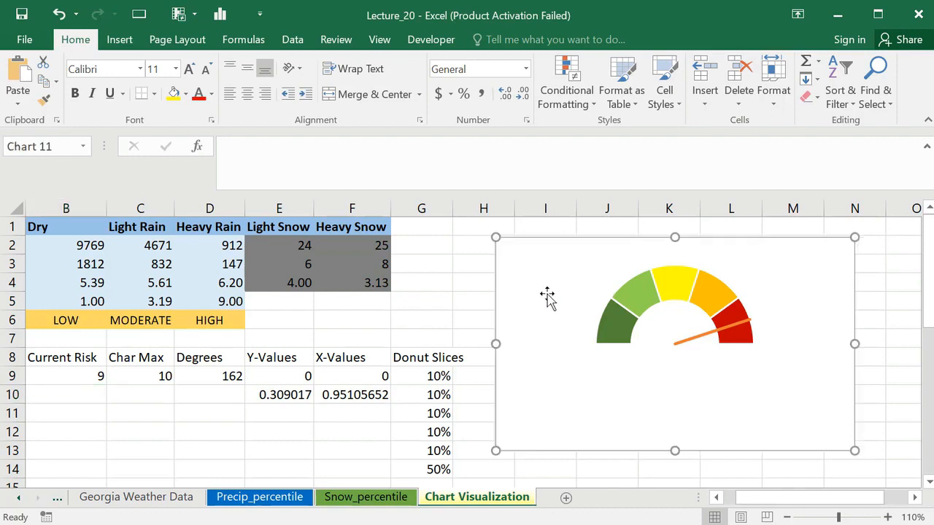
right_click(565, 280)
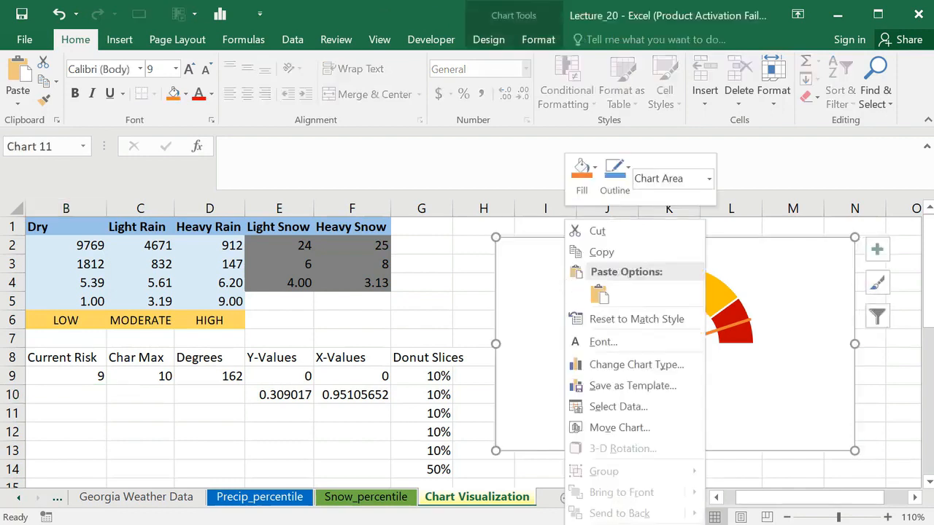
left_click(631, 524)
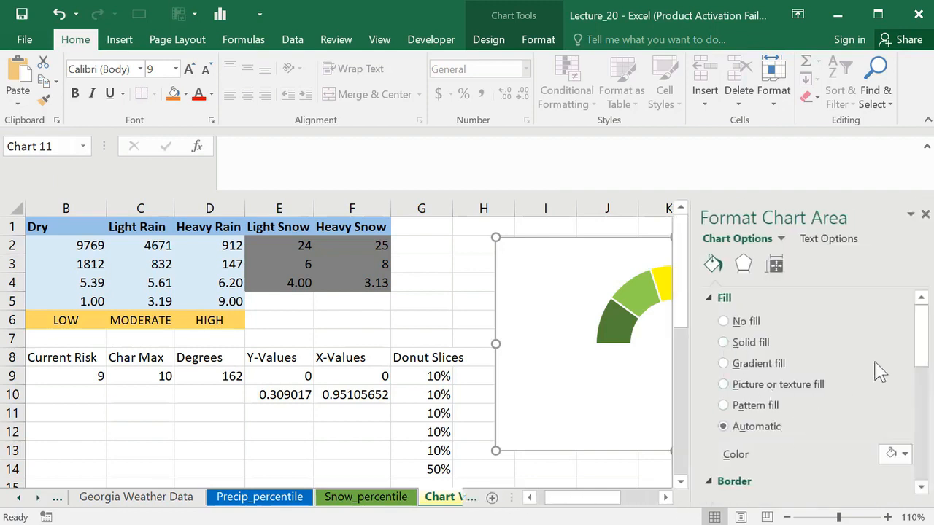
left_click(724, 321)
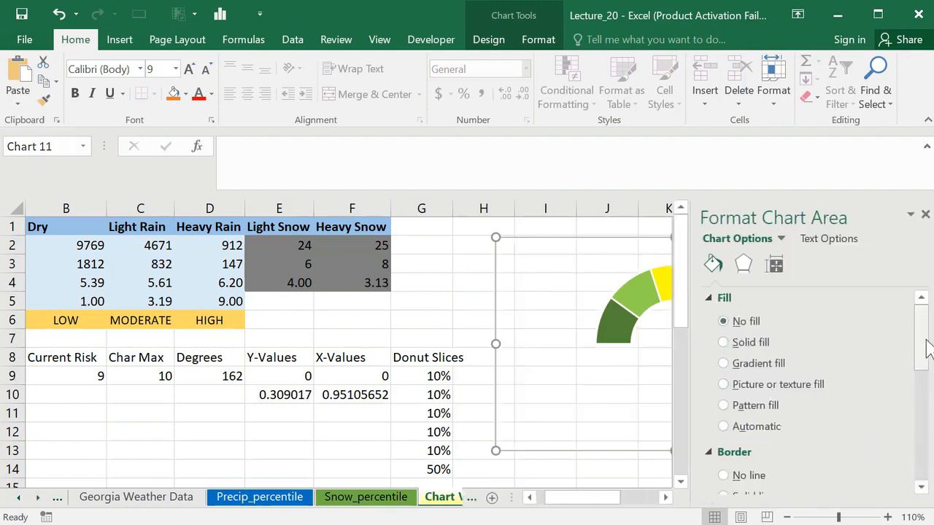
left_click_drag(923, 359, 922, 408)
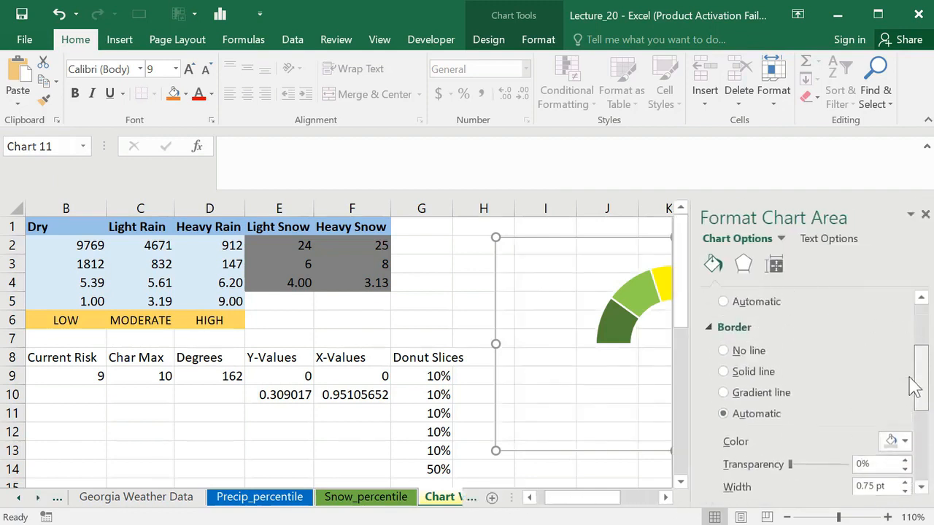
left_click(725, 352)
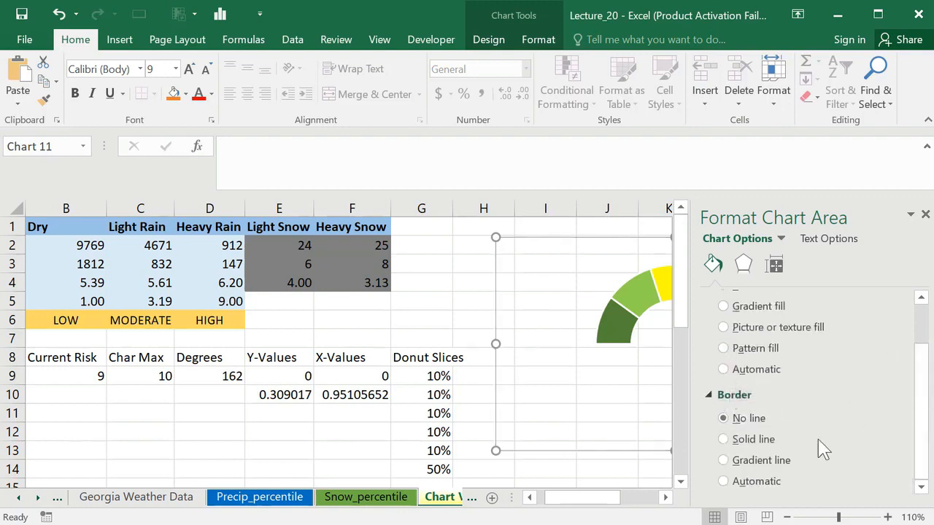
left_click(925, 215)
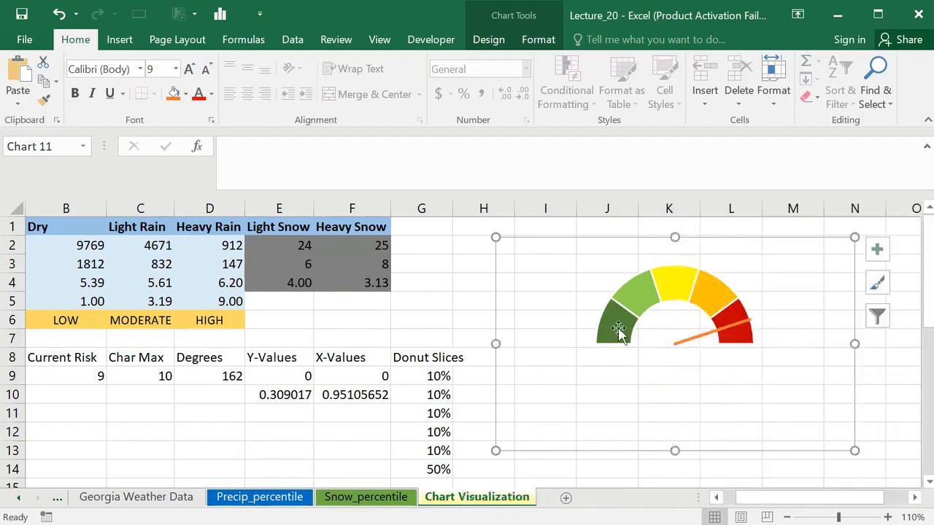
Step: Undo the chart area's fill and border formatting and all the test values entered for Current Risk in B9
left_click(84, 376)
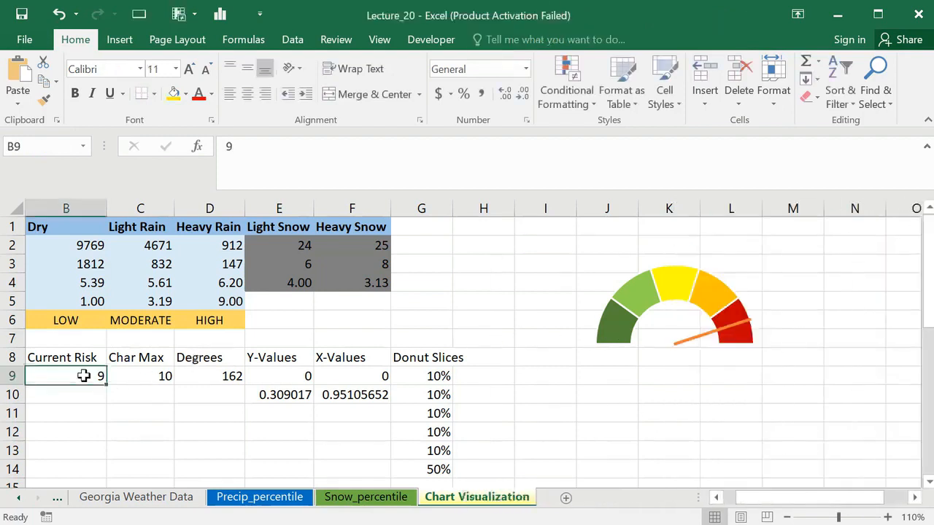
key("ctrl+z")
key("ctrl+z")
key("ctrl+z")
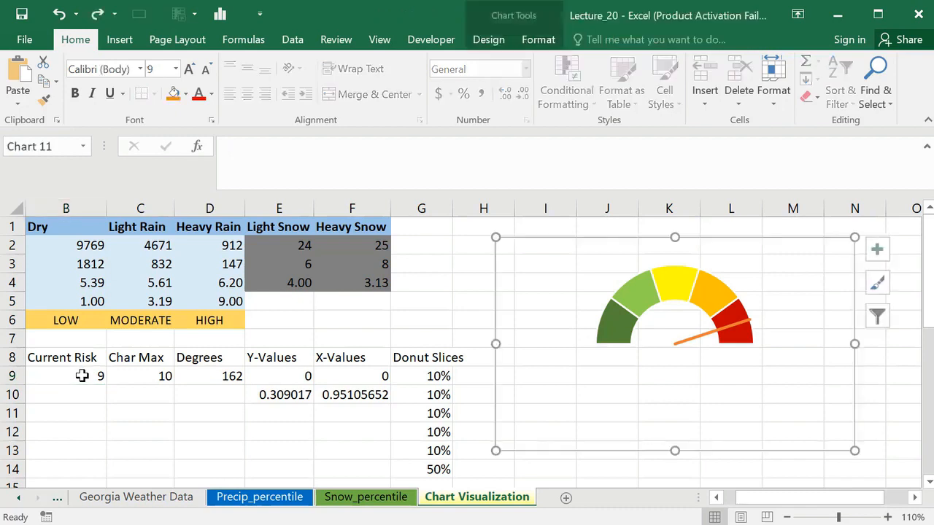
key("ctrl+z")
key("ctrl+z")
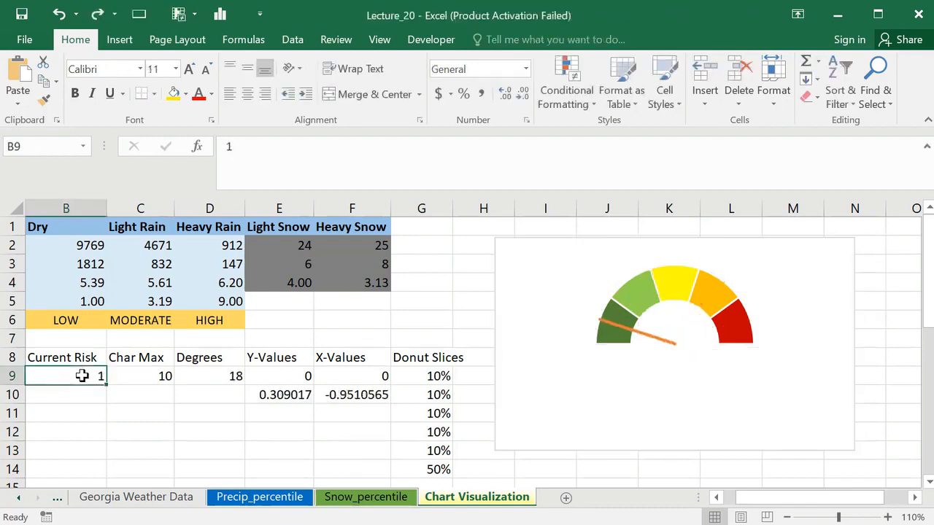
Step: Format the gauge's chart area with No fill and No line for the border, and close the formatting pane
left_click(529, 294)
right_click(530, 290)
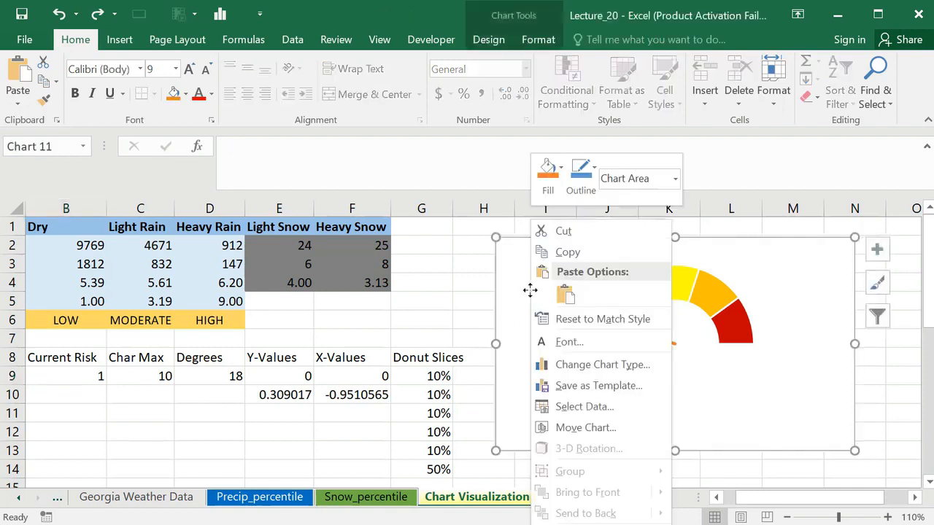
left_click(589, 524)
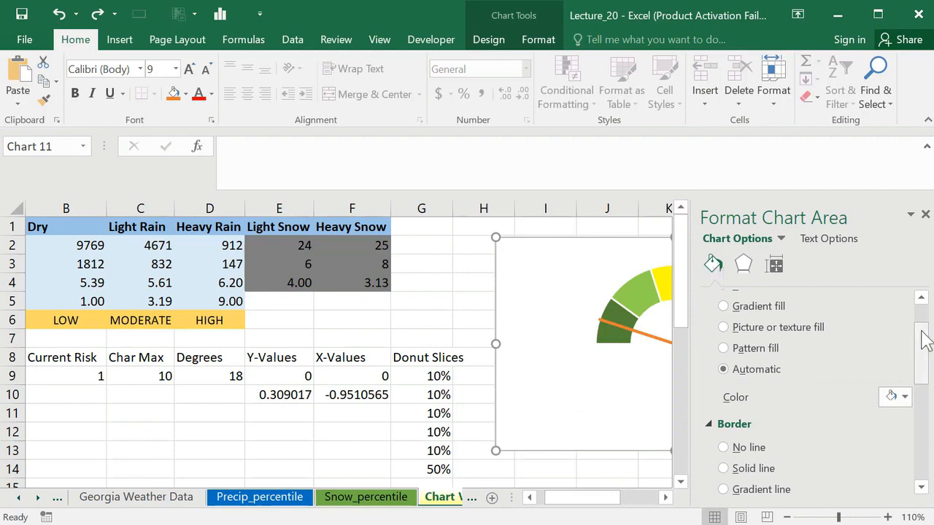
left_click_drag(923, 332, 922, 301)
left_click(721, 321)
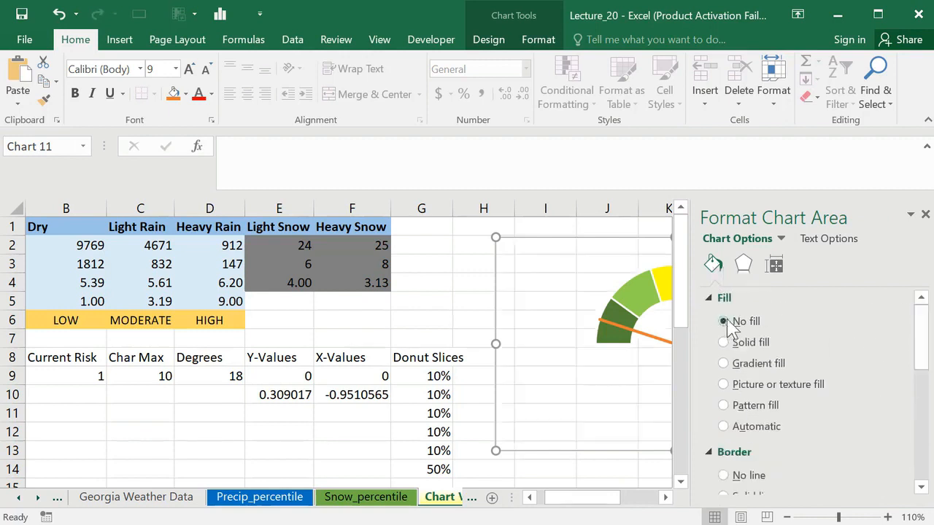
left_click_drag(917, 335, 923, 379)
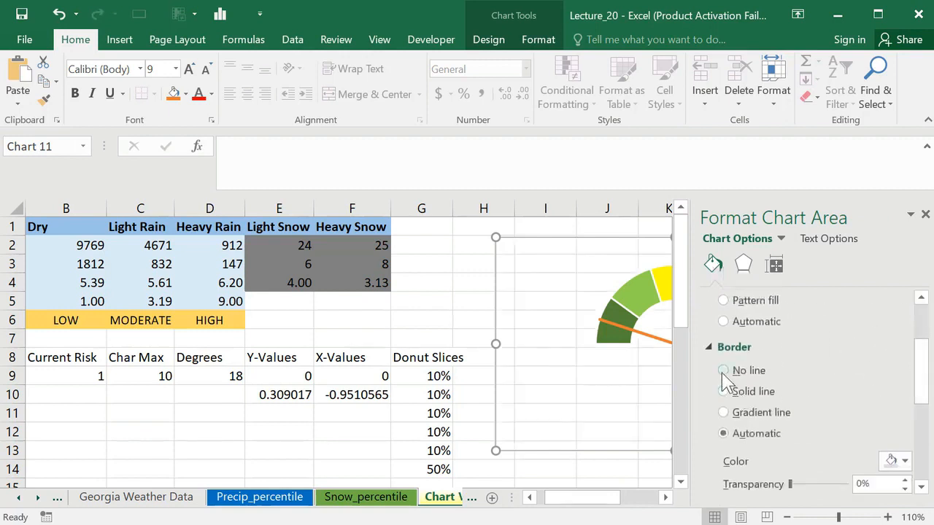
left_click(723, 370)
left_click(436, 278)
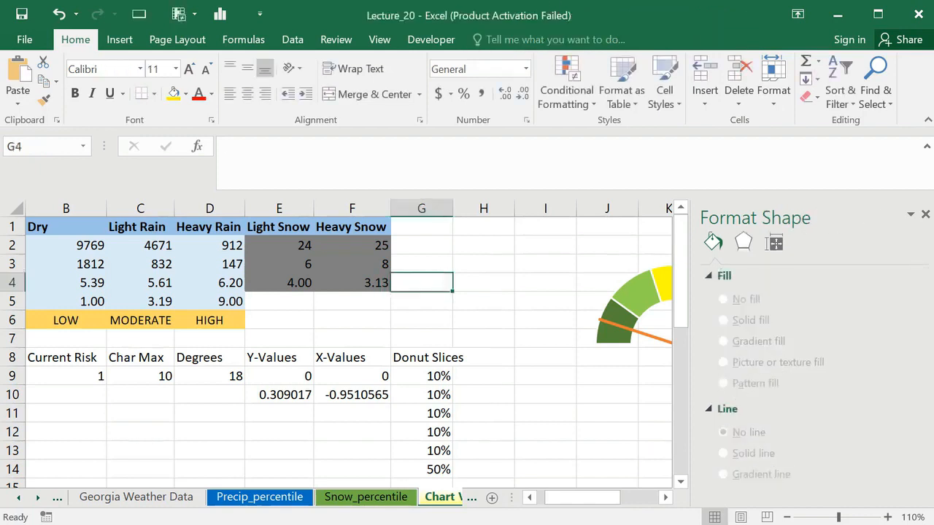
left_click(924, 216)
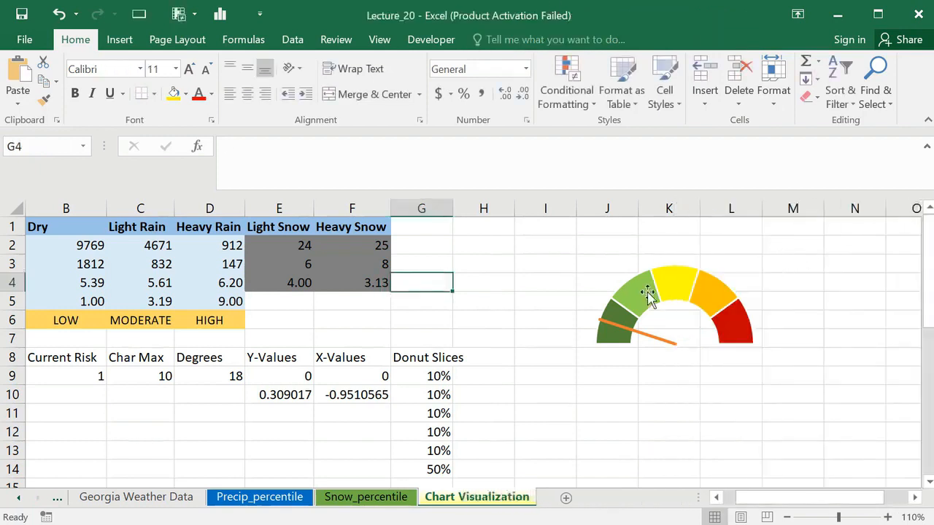
Step: Move the gauge chart to the left, closer to the Donut Slices column, and deselect it
left_click(648, 294)
left_click(786, 259)
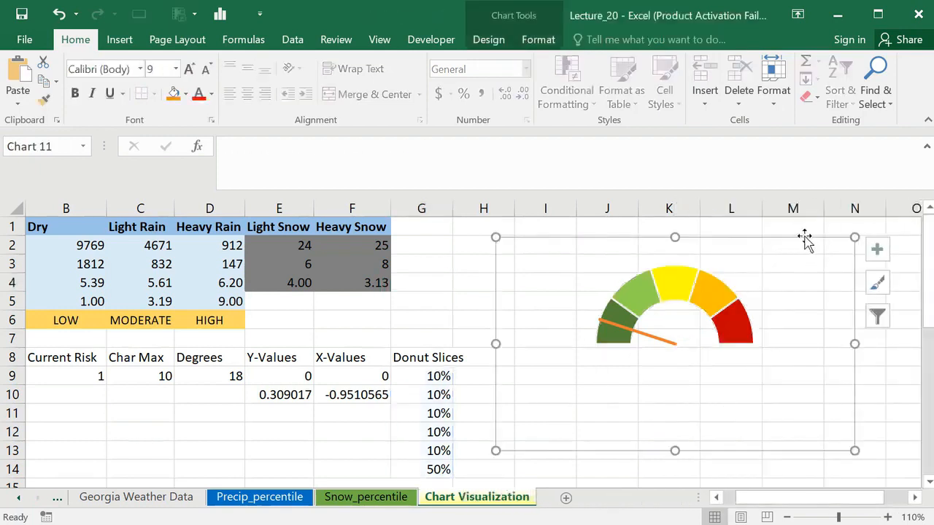
left_click_drag(805, 240, 660, 209)
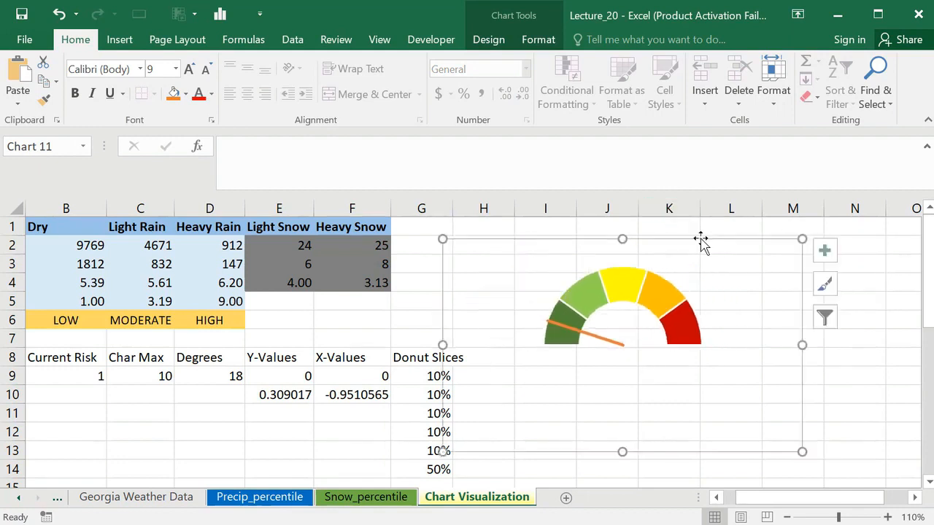
left_click(877, 360)
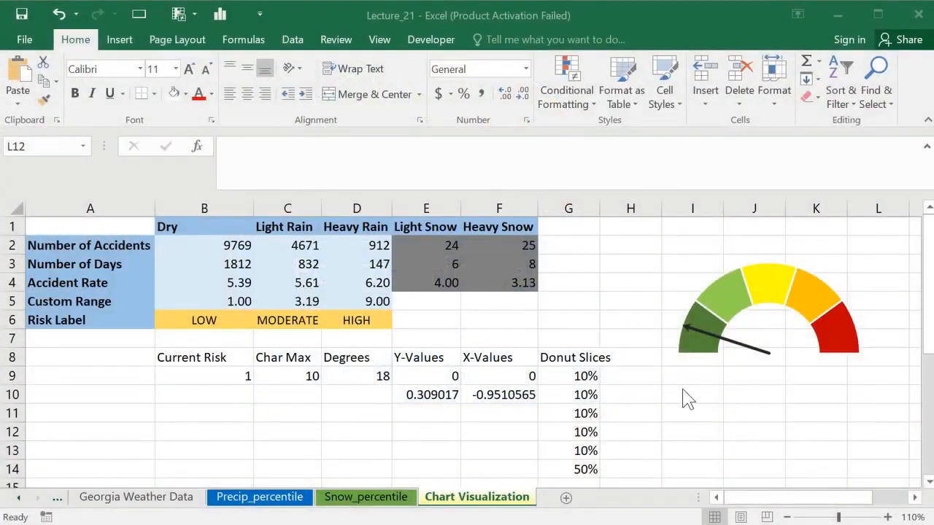
mouse_move(701, 332)
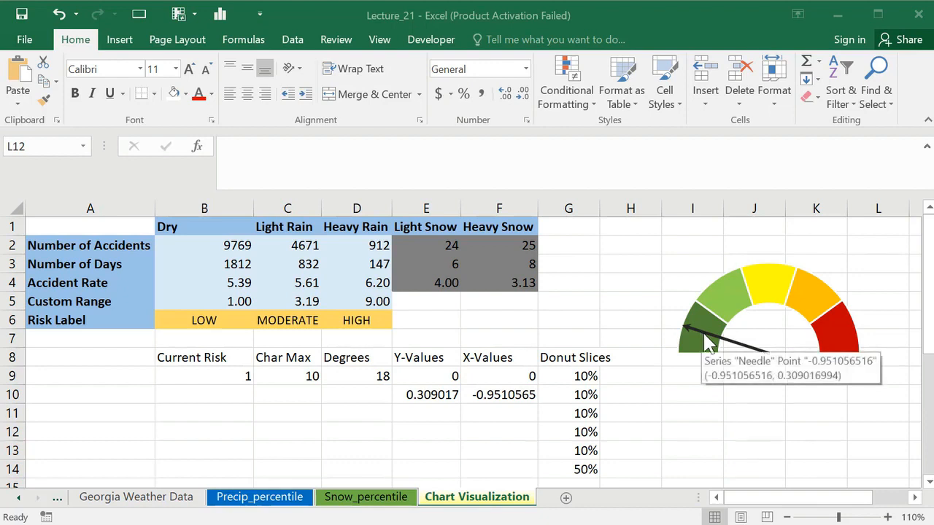
left_click(707, 354)
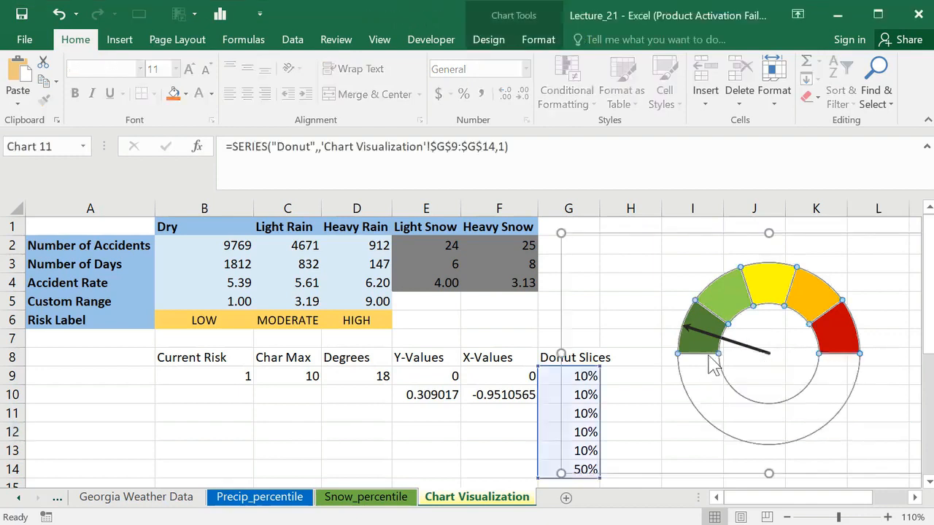
left_click(655, 334)
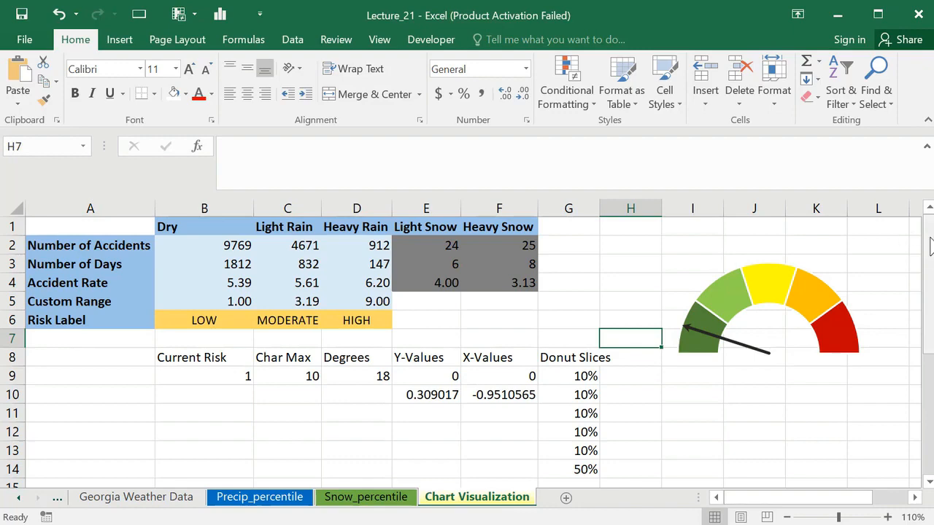
left_click_drag(930, 247, 917, 202)
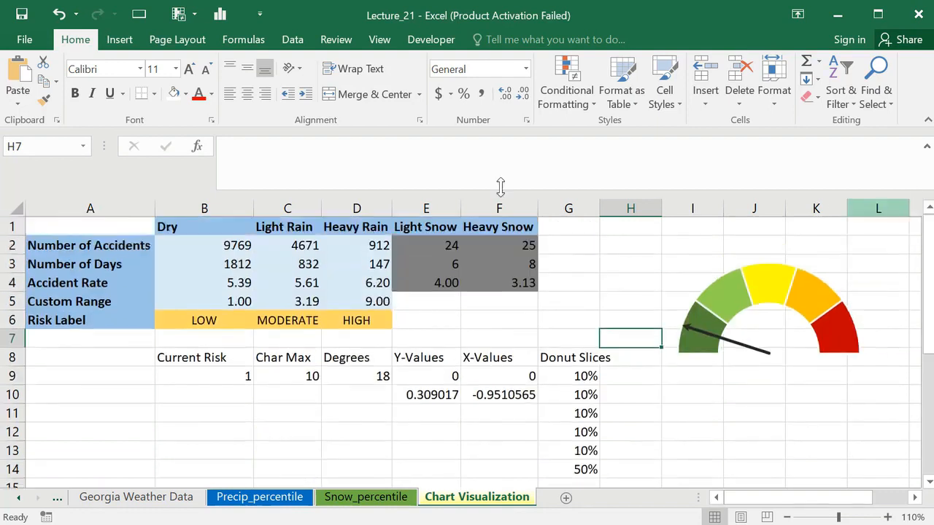
left_click(187, 94)
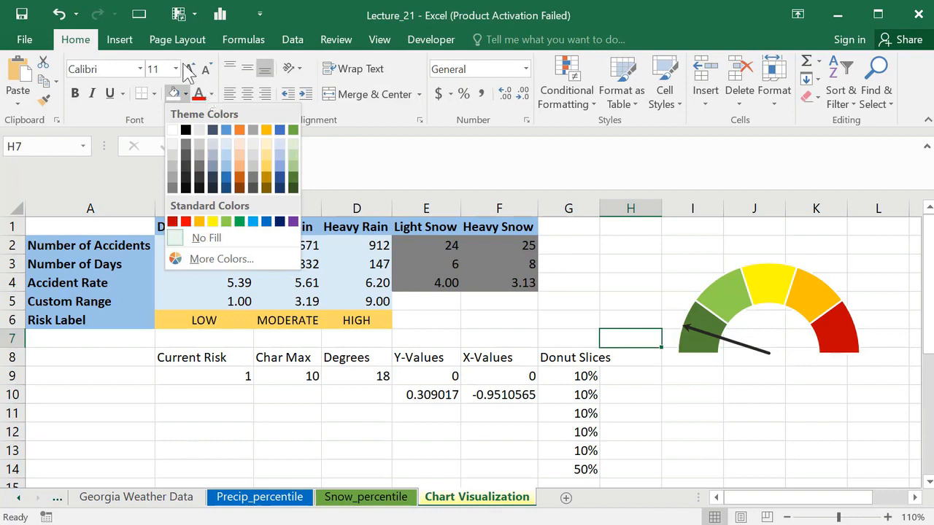
left_click(211, 94)
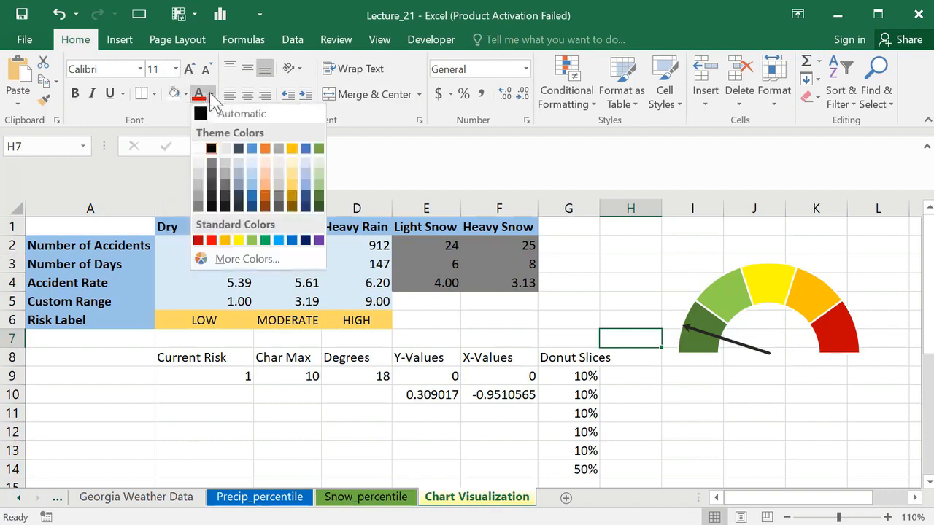
left_click(154, 94)
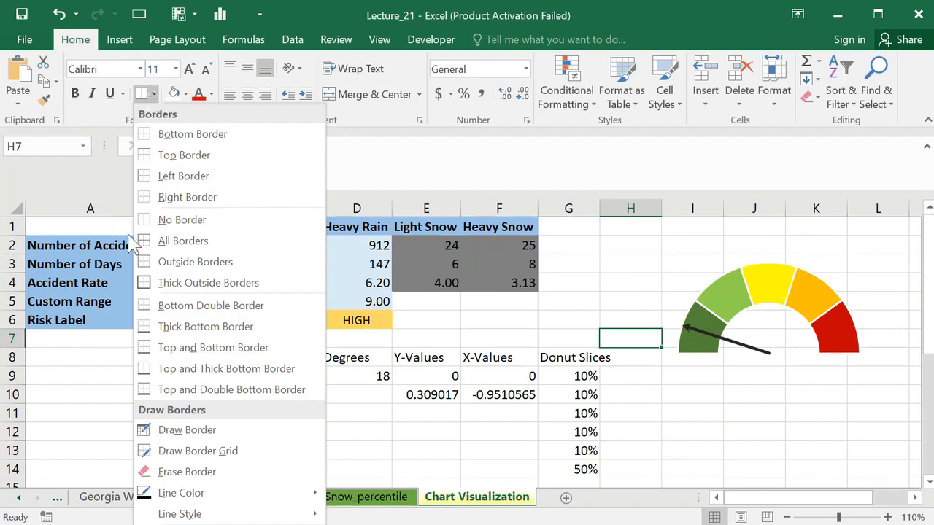
left_click(389, 153)
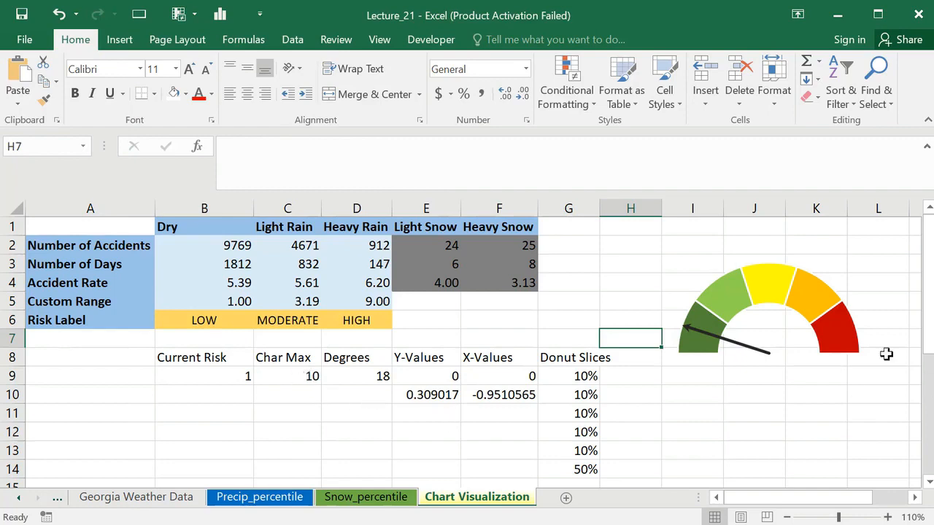
left_click_drag(929, 323, 929, 413)
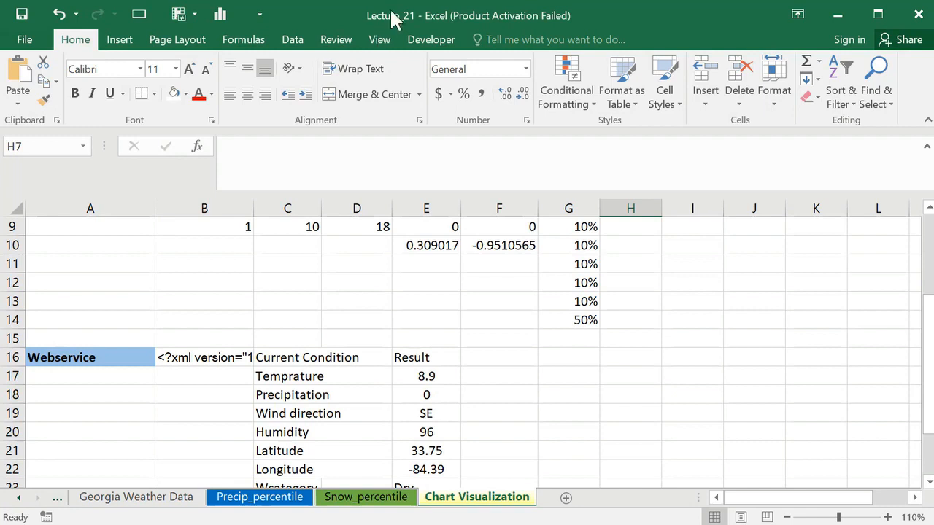
scroll(568, 321, "up", 3)
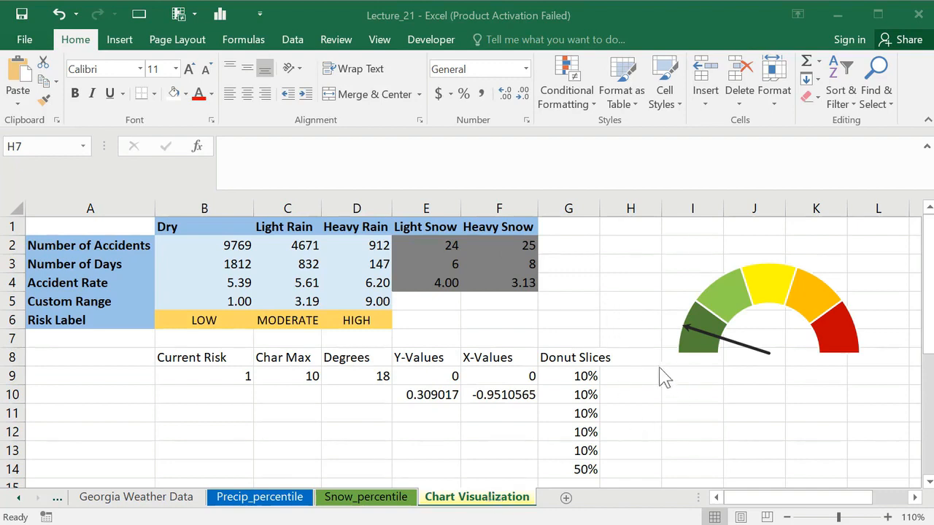
left_click(691, 360)
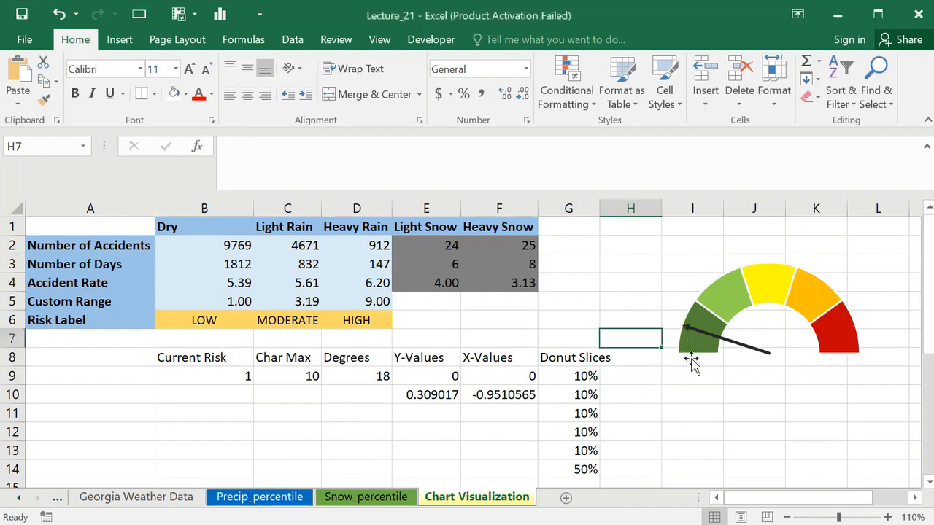
left_click_drag(927, 288, 919, 255)
Step: Move the gauge chart down to the Webservice section, over columns A and B beside the Current Condition table
left_click(700, 373)
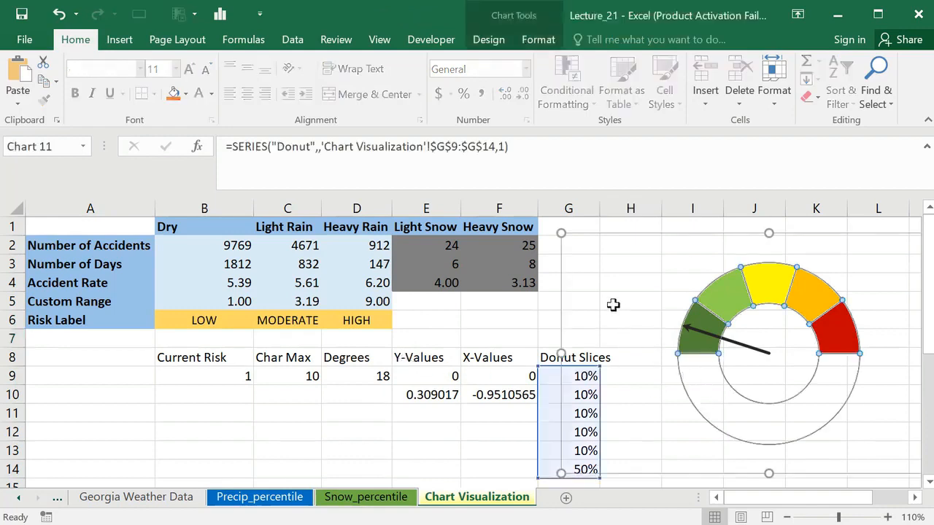
left_click_drag(577, 238, 171, 355)
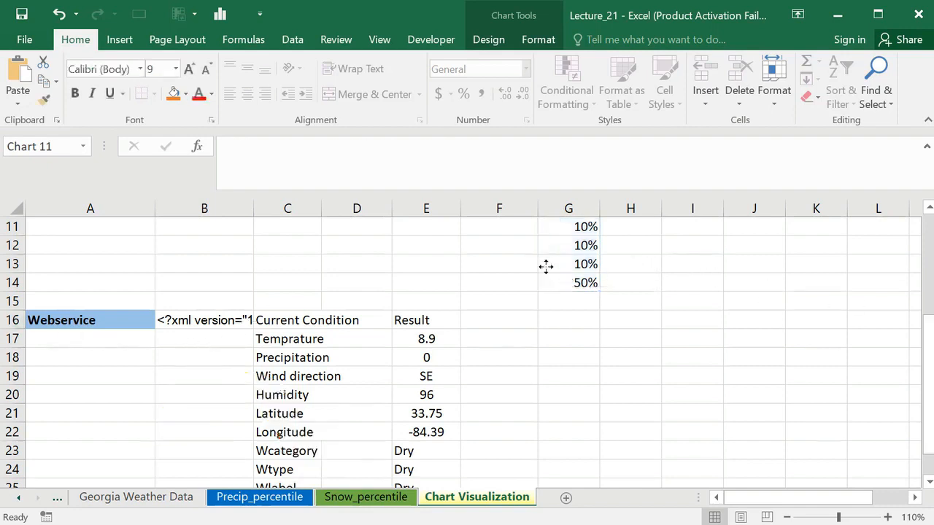
left_click_drag(340, 379, 127, 458)
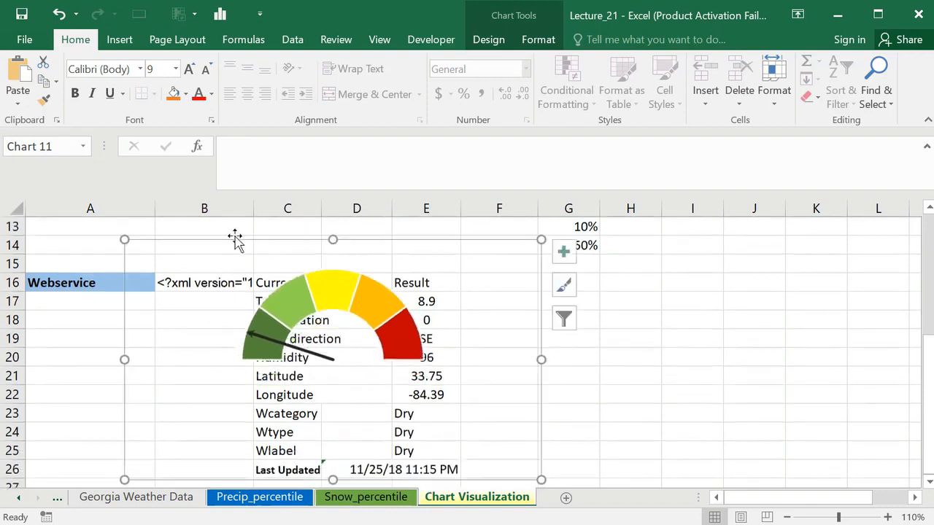
left_click_drag(234, 242, 79, 292)
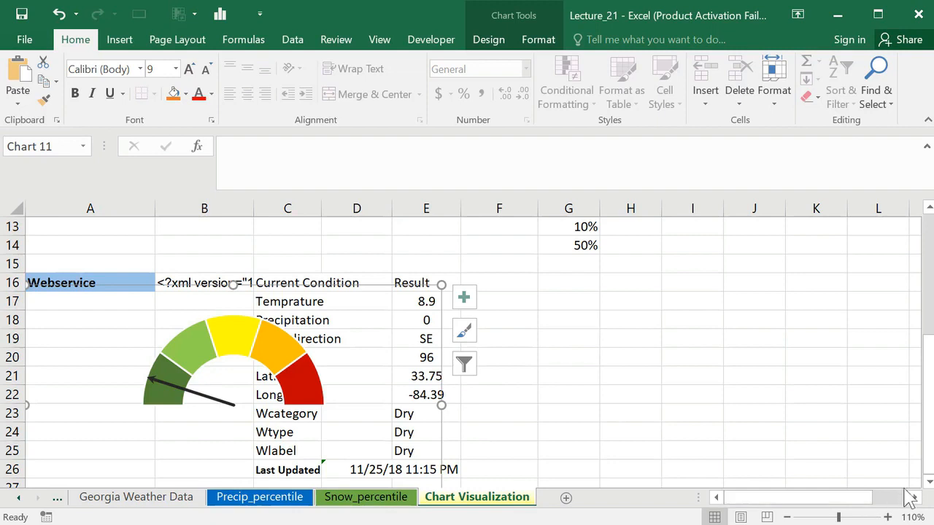
scroll(917, 484, "down", 3)
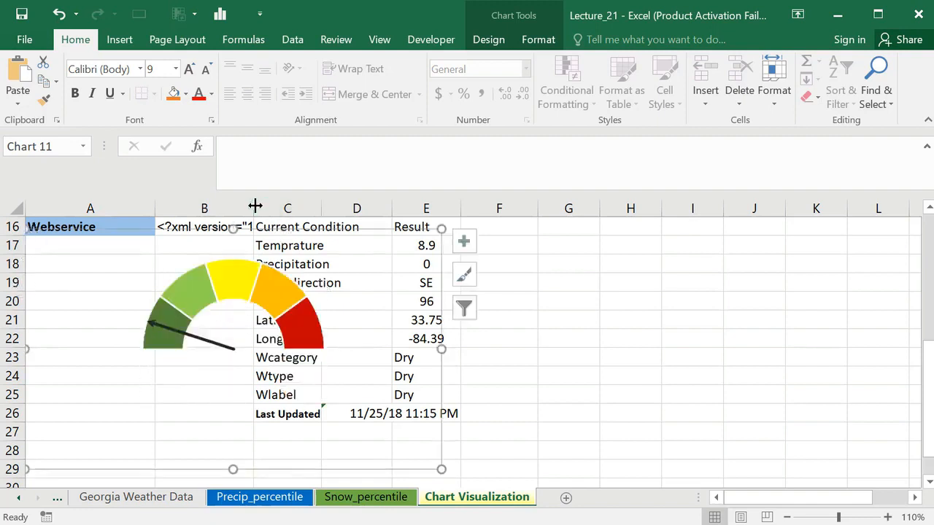
Step: Widen column B and narrow the gauge chart so the gauge clears the Current Condition table
left_click_drag(253, 208, 335, 208)
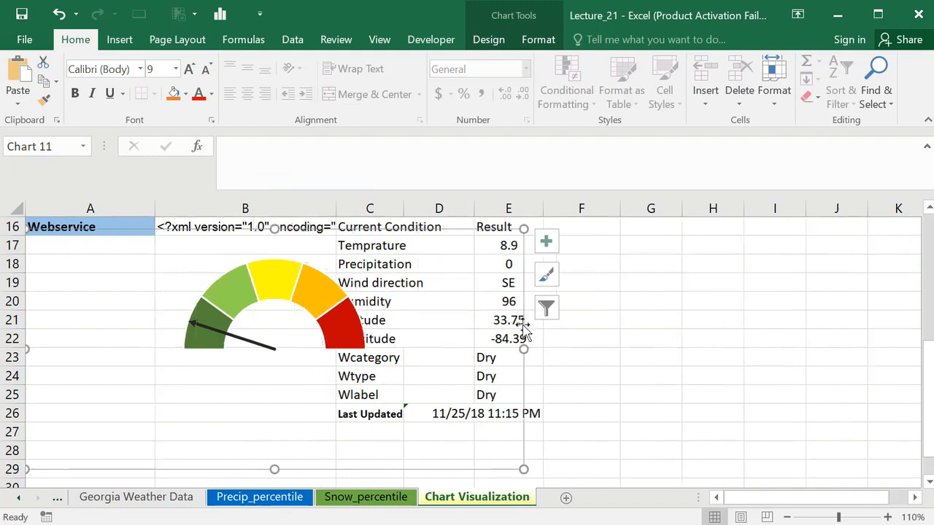
left_click_drag(523, 349, 438, 348)
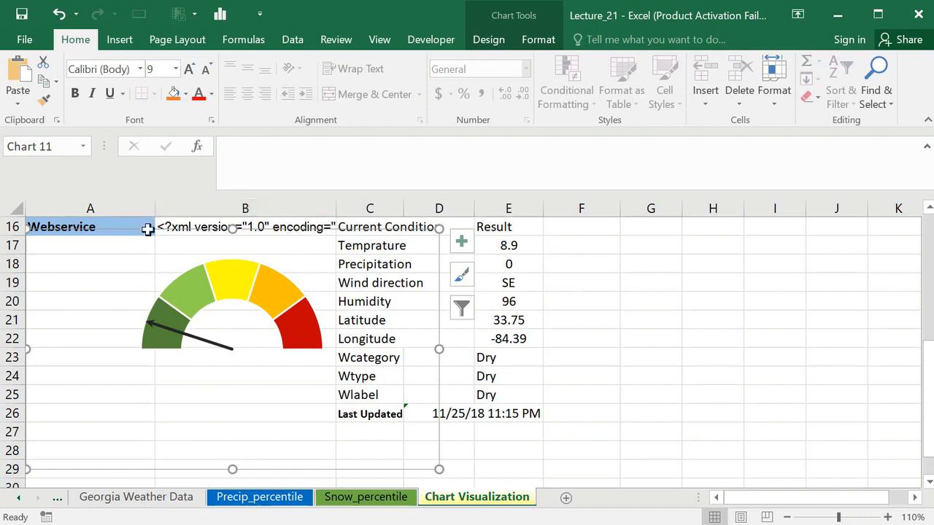
Step: Move the gauge chart to just below the Webservice row and shift its plot area up and left within the chart
left_click_drag(147, 232, 133, 249)
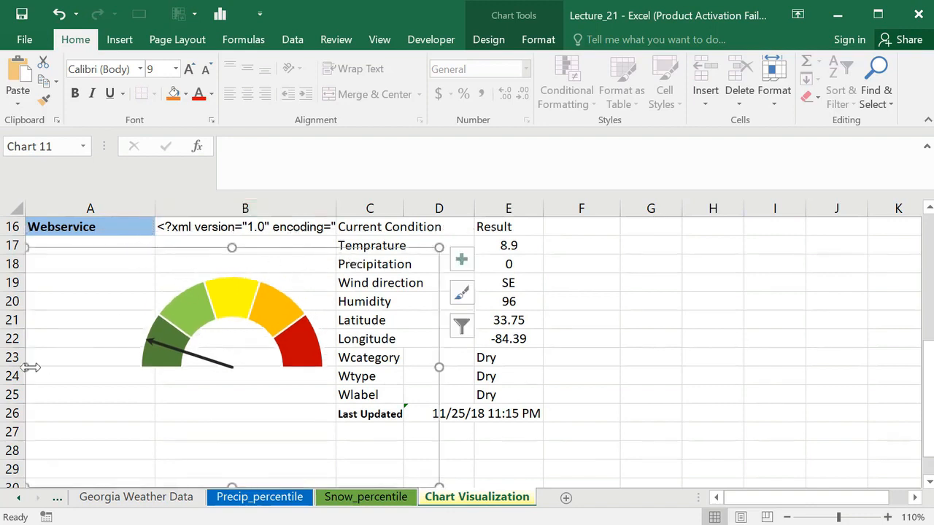
left_click(198, 286)
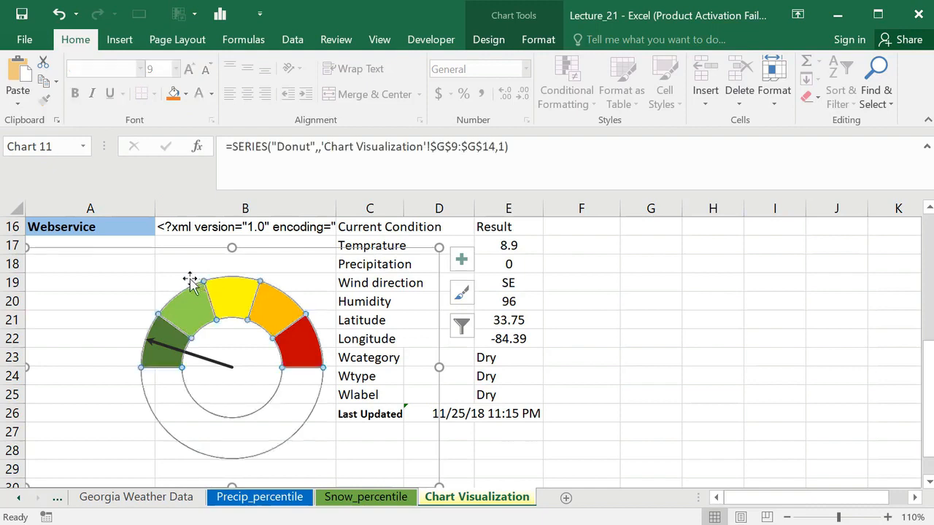
left_click(175, 274)
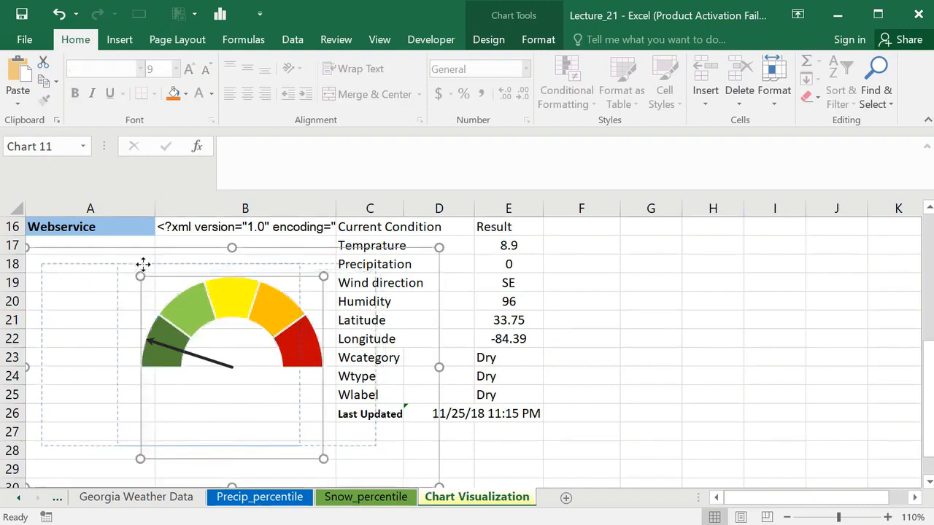
left_click_drag(165, 277, 109, 252)
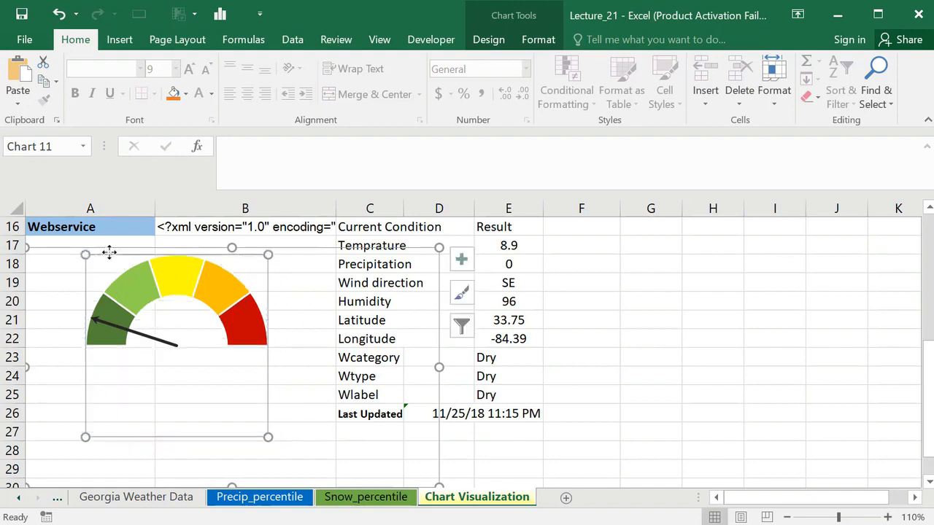
Step: Deselect the chart and hide the gridlines on the Chart Visualization sheet
left_click(689, 359)
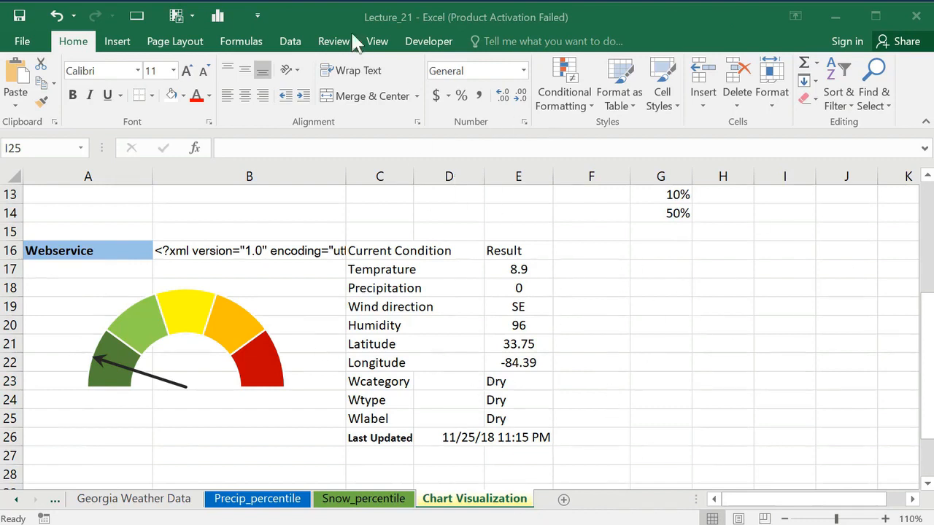
left_click(377, 42)
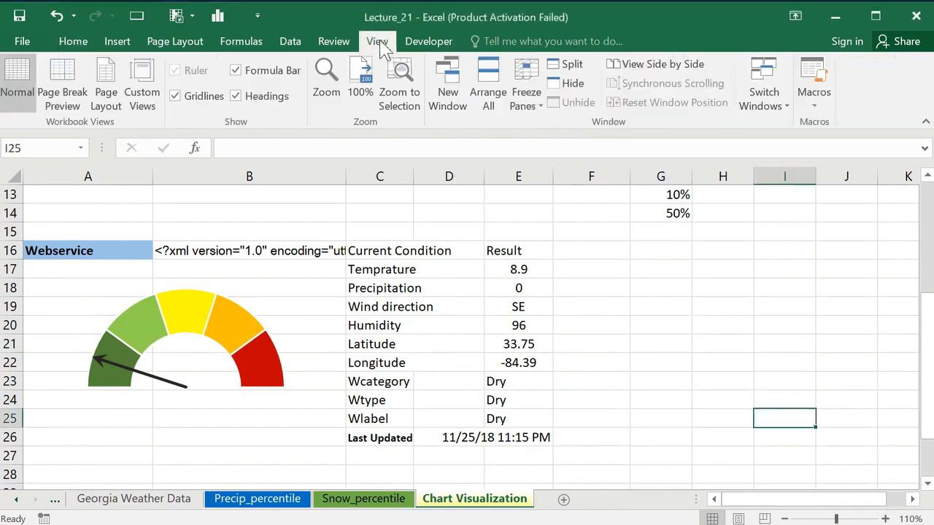
left_click(176, 97)
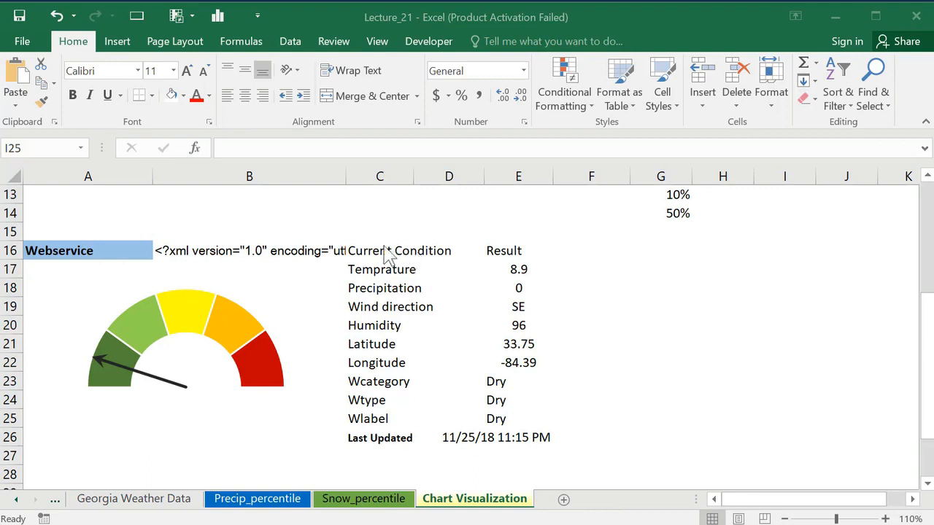
Step: Center the contents of the Current Condition table, cells C16:E26, horizontally
left_click_drag(384, 251, 522, 435)
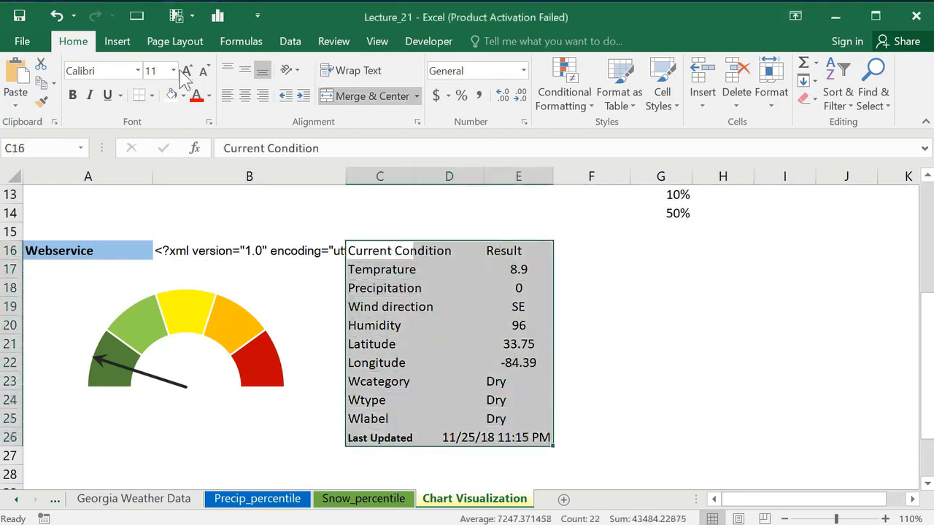
left_click(247, 97)
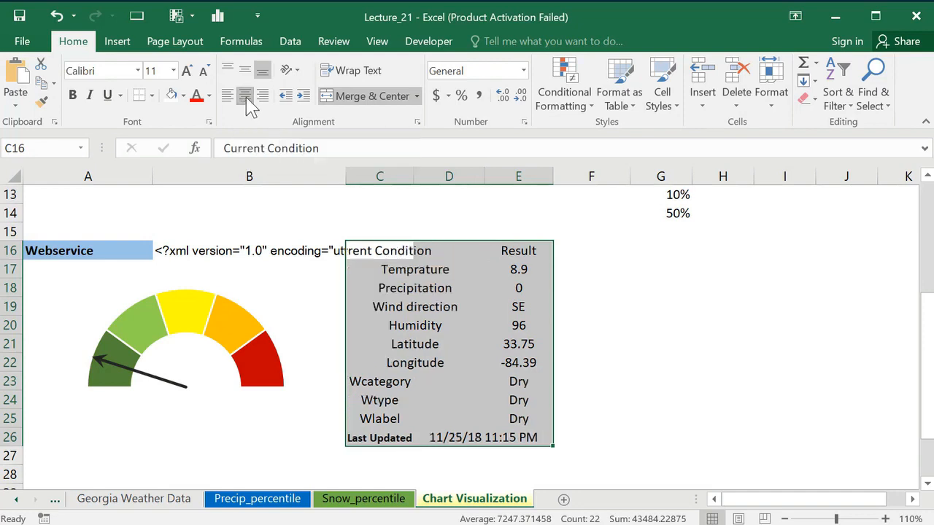
left_click(247, 98)
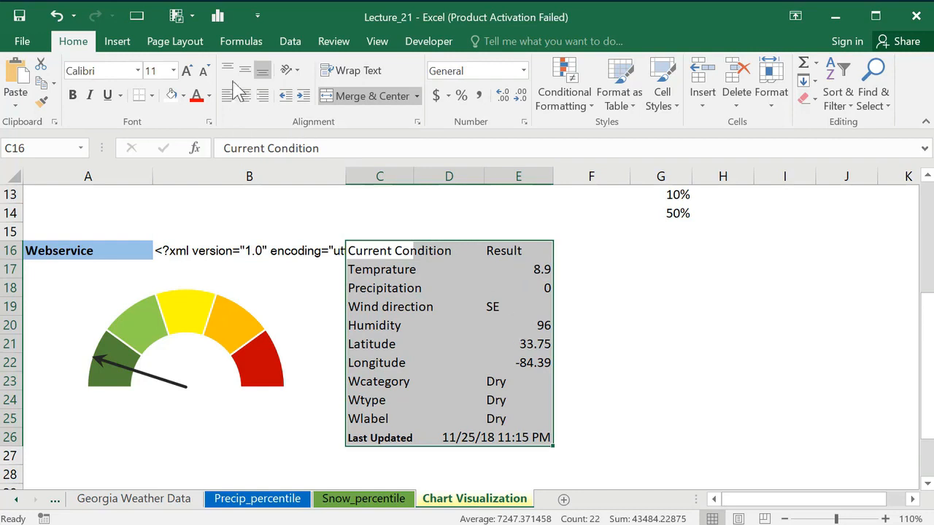
left_click(246, 98)
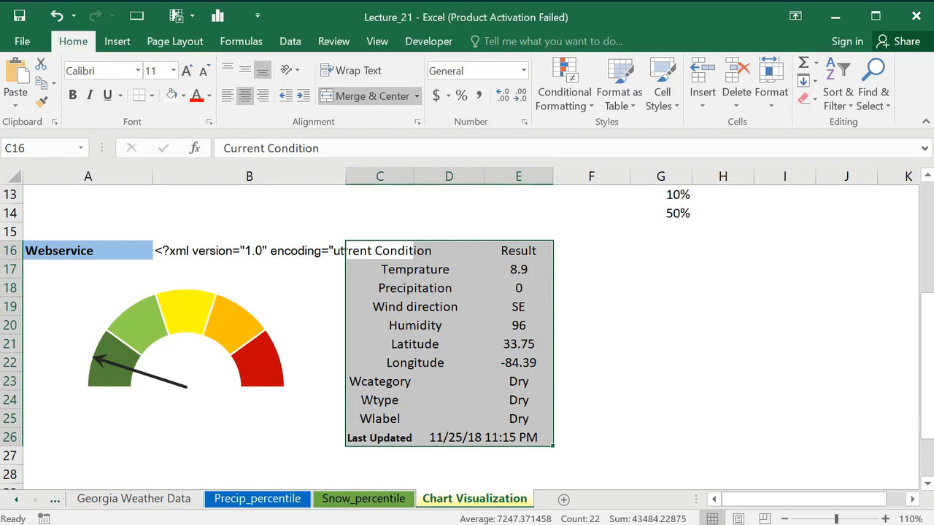
left_click(661, 400)
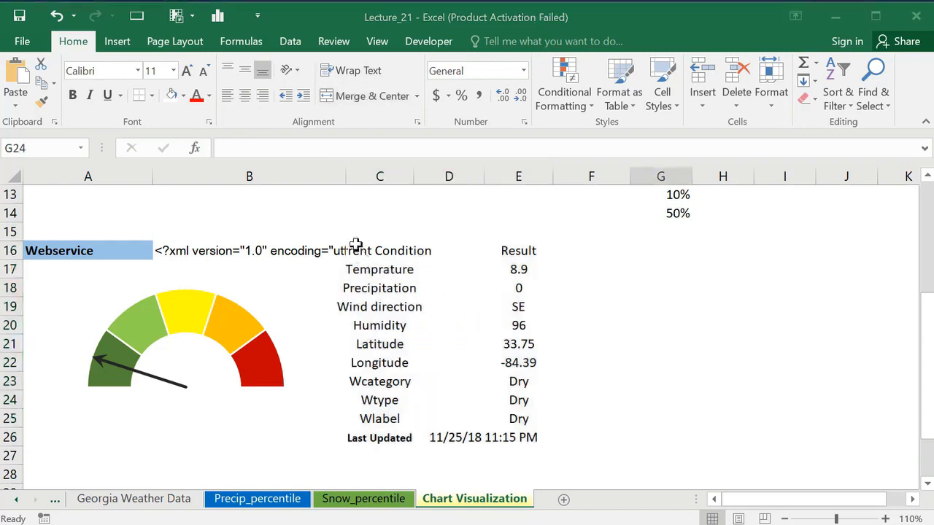
left_click_drag(355, 245, 527, 438)
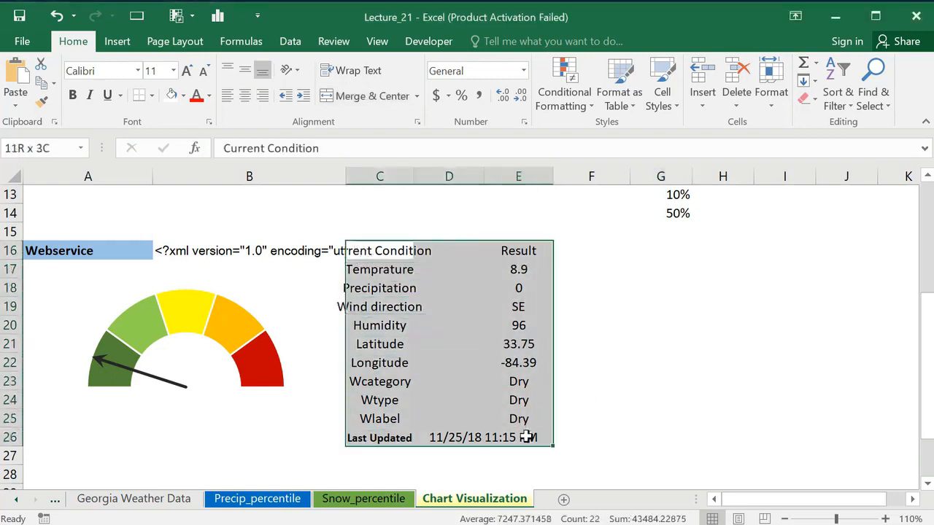
left_click(245, 99)
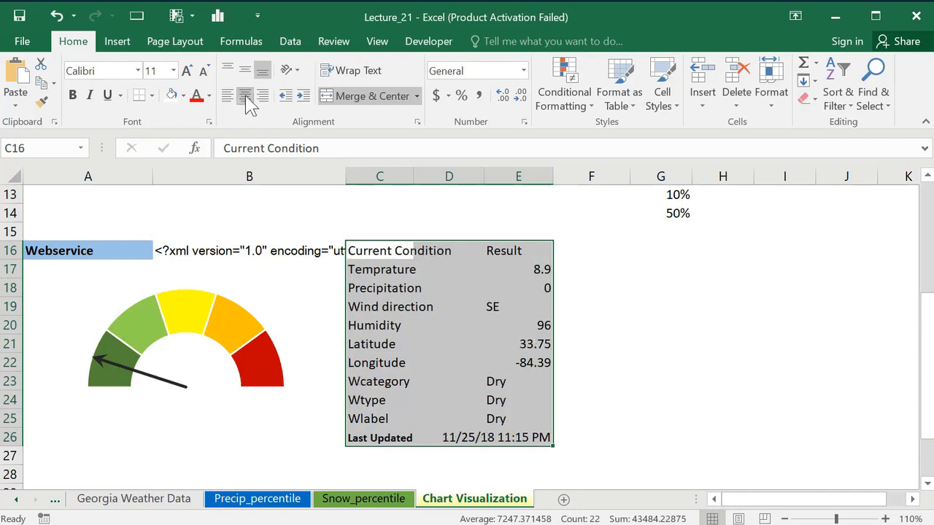
left_click(246, 97)
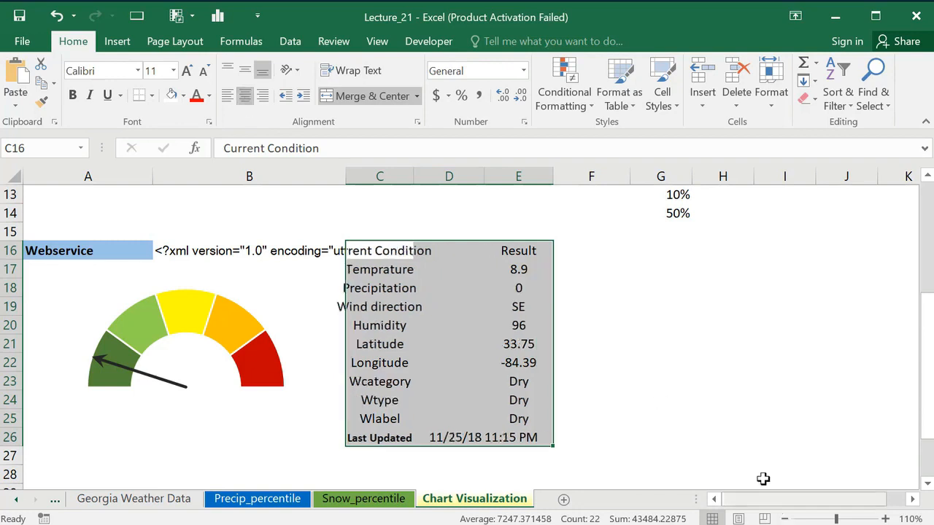
left_click(372, 267)
left_click(374, 269)
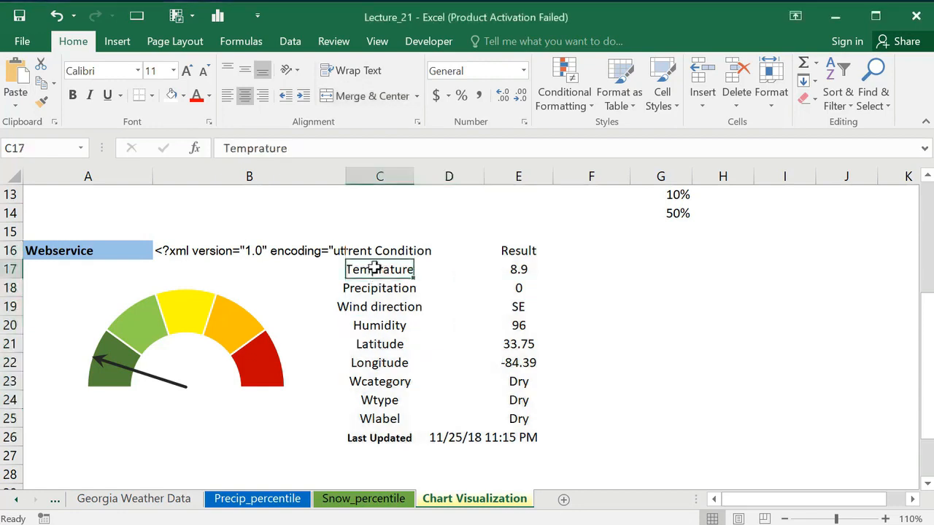
left_click_drag(372, 269, 388, 413)
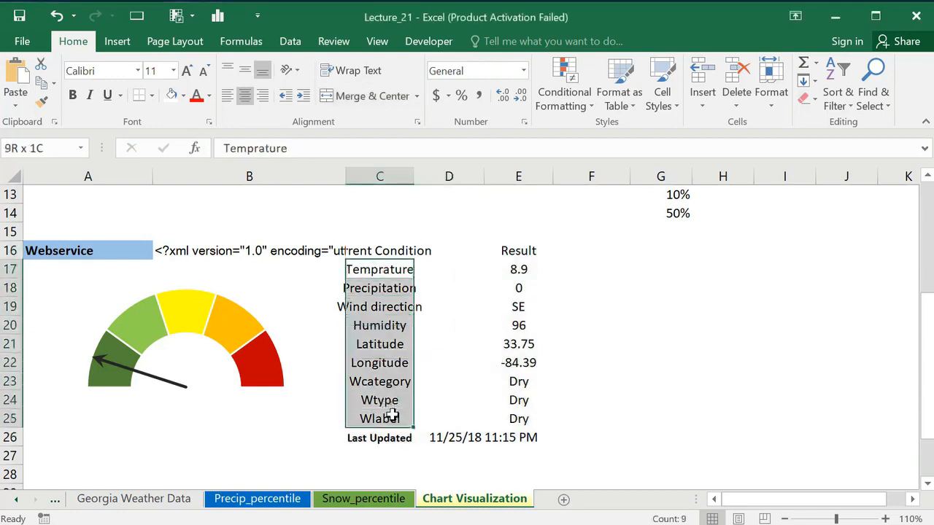
left_click(661, 381)
Step: Change the font of the whole weather conditions table, C16:E26, to Candara
left_click_drag(390, 250, 514, 440)
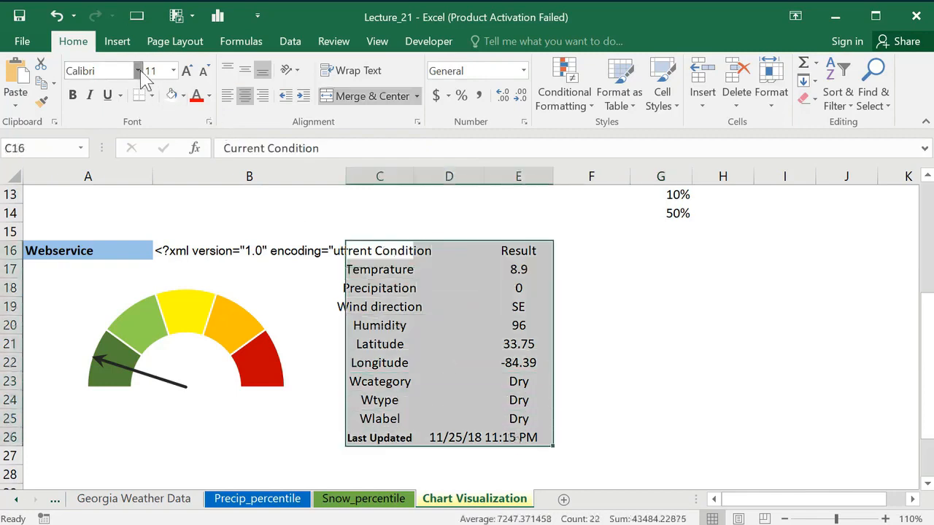
left_click(138, 70)
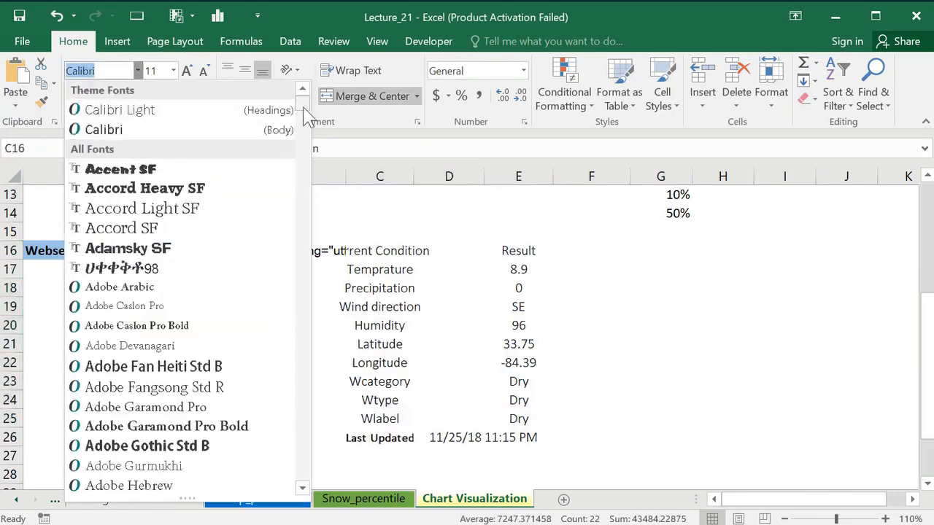
left_click_drag(307, 99, 310, 167)
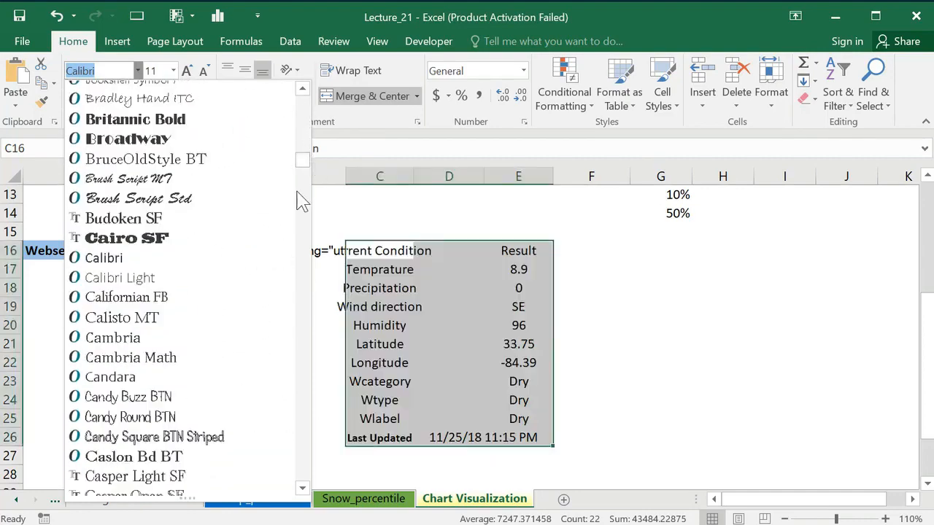
left_click(110, 377)
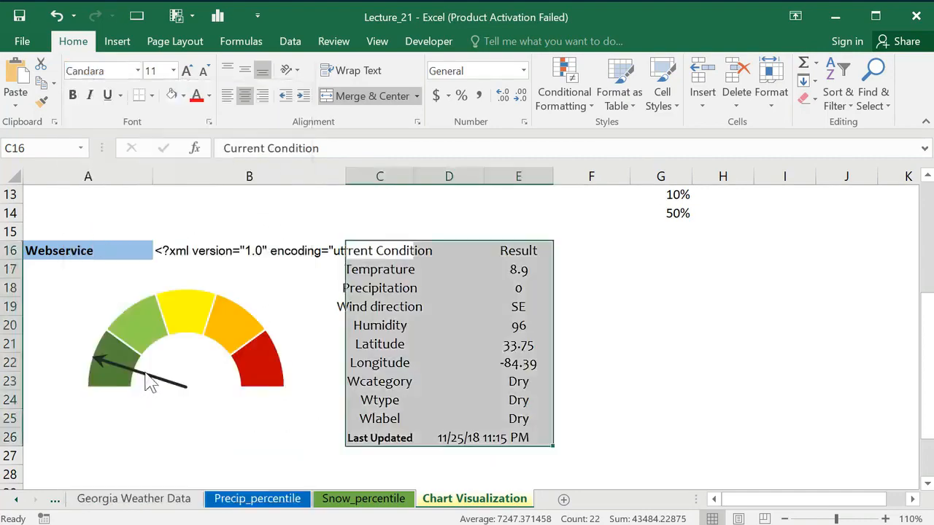
left_click(712, 327)
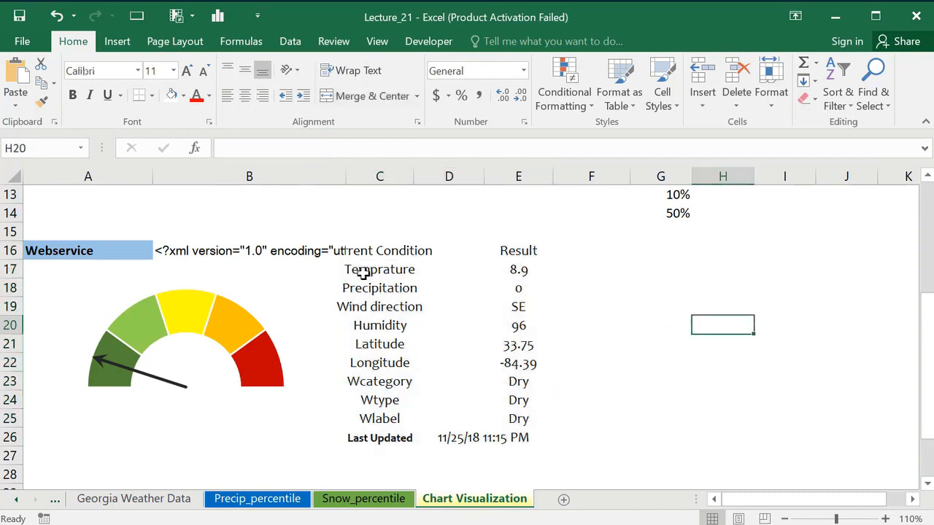
Step: Fill the condition label cells C17:C25 with a light blue theme color
left_click_drag(363, 273, 372, 418)
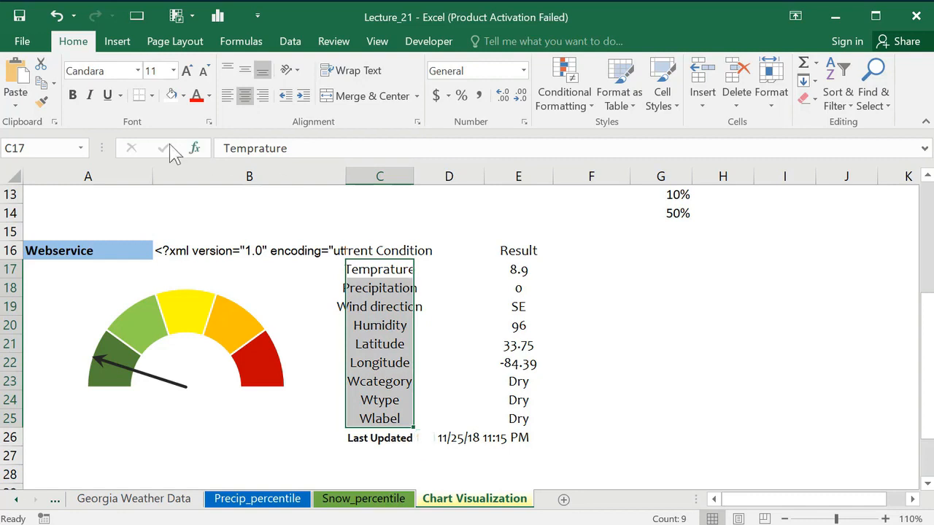
left_click(184, 96)
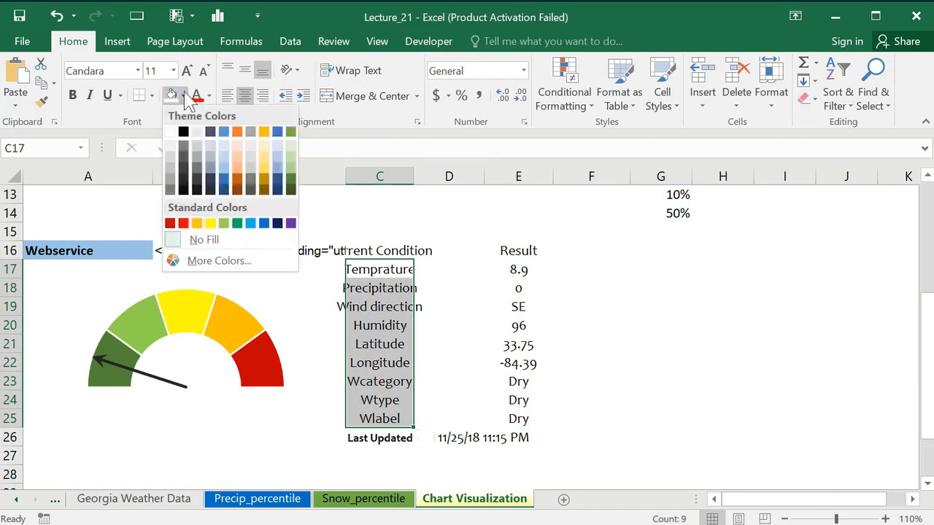
left_click(224, 156)
left_click(656, 365)
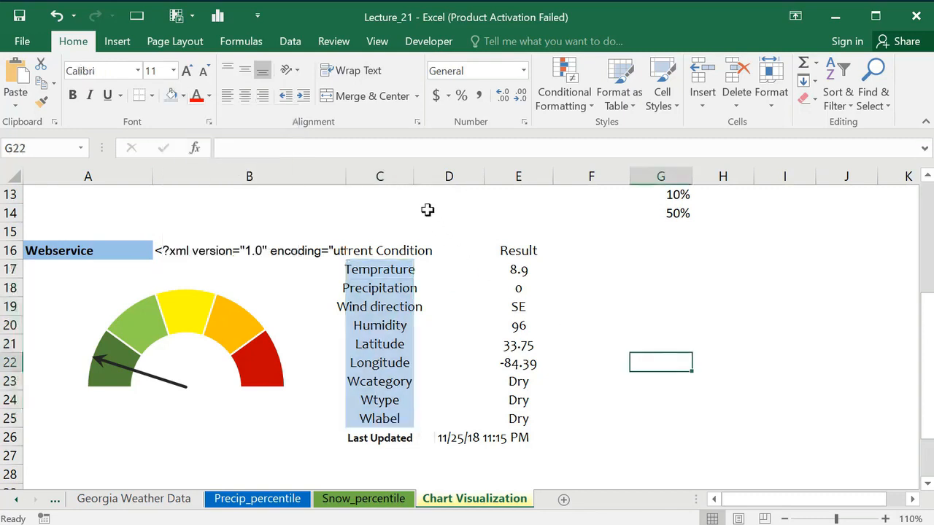
Step: Widen column C so the condition labels fit, and narrow the empty column D beside it
left_click_drag(415, 177, 443, 180)
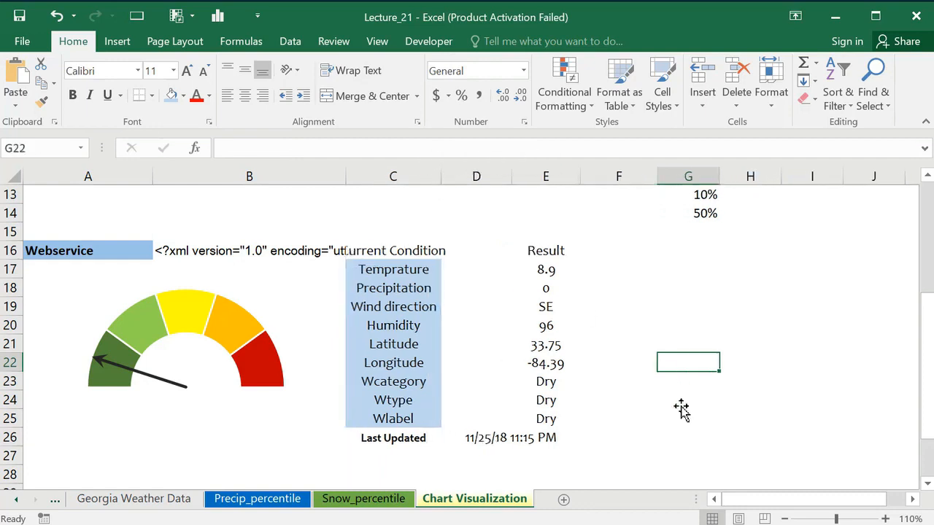
left_click(683, 401)
left_click_drag(512, 176, 483, 176)
left_click(648, 416)
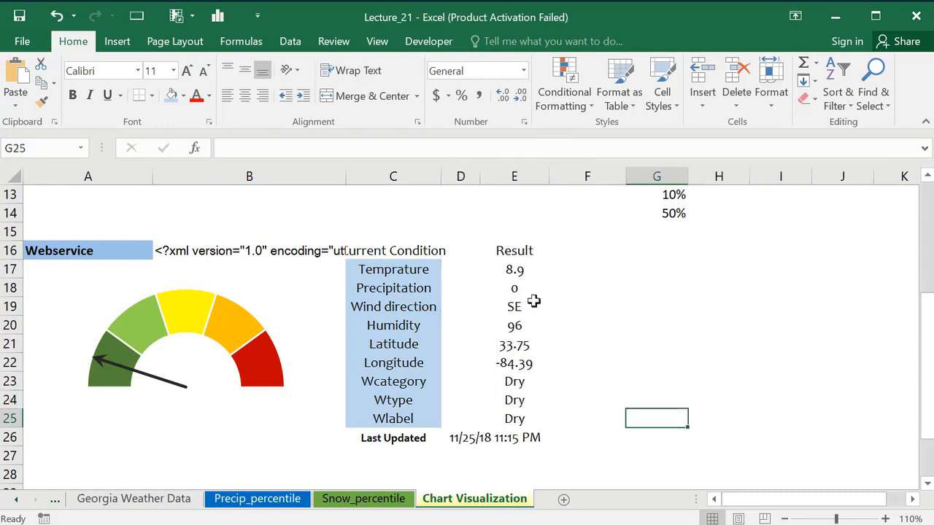
Step: Fill the result cells D17:E25 with a medium blue one shade darker than the labels and make them bold
left_click_drag(470, 264, 516, 417)
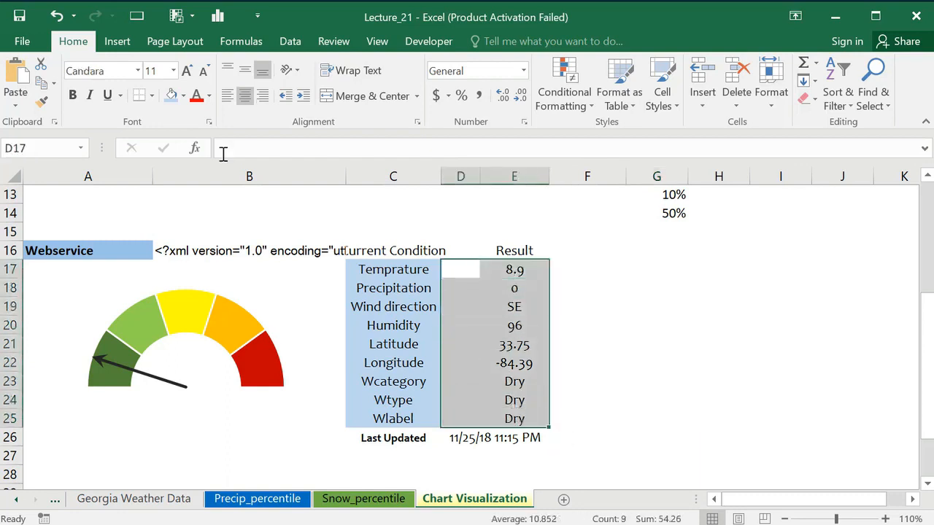
left_click(184, 97)
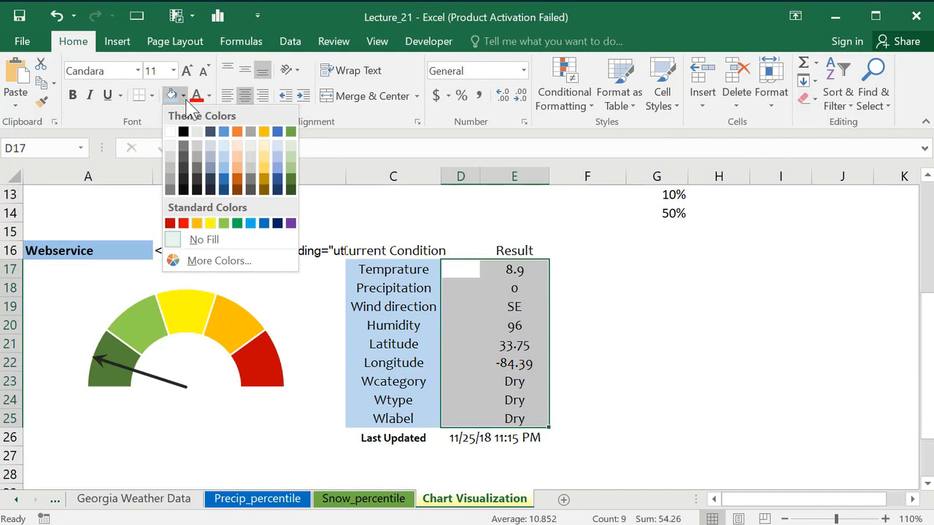
left_click(225, 175)
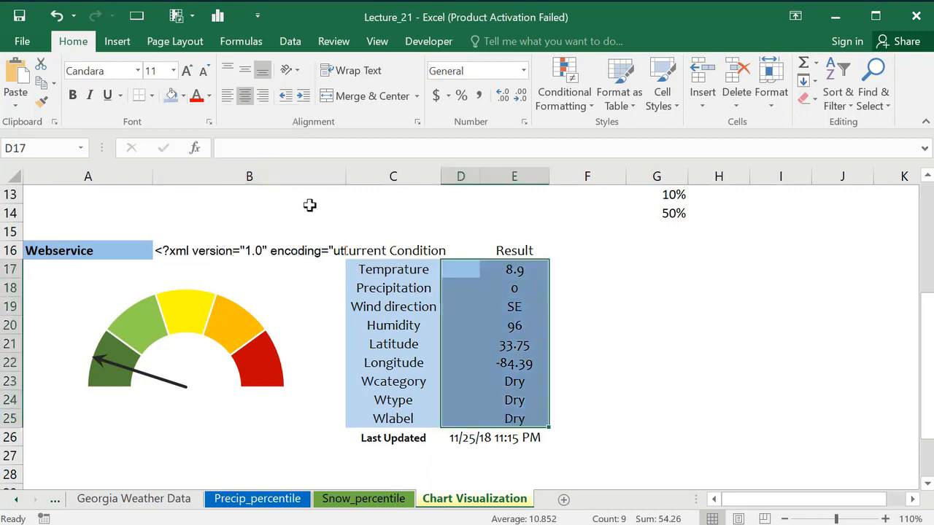
left_click(73, 95)
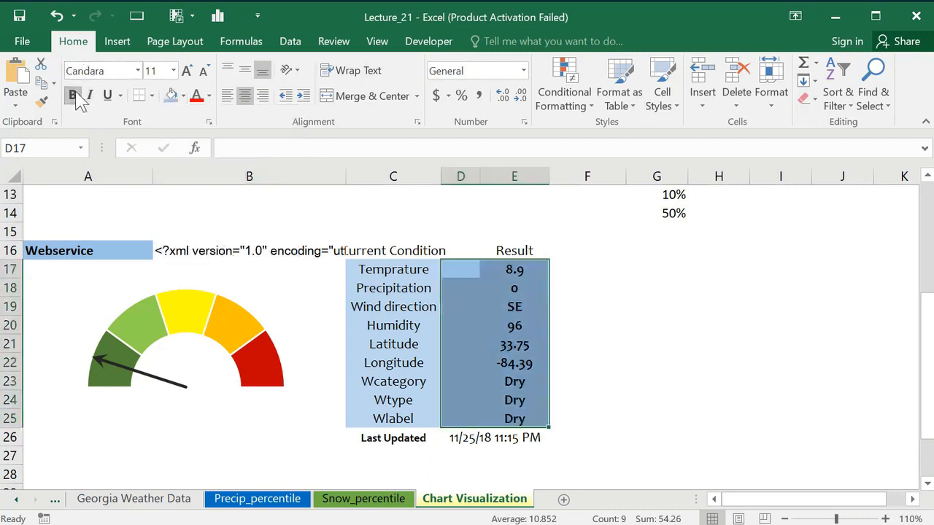
left_click(713, 398)
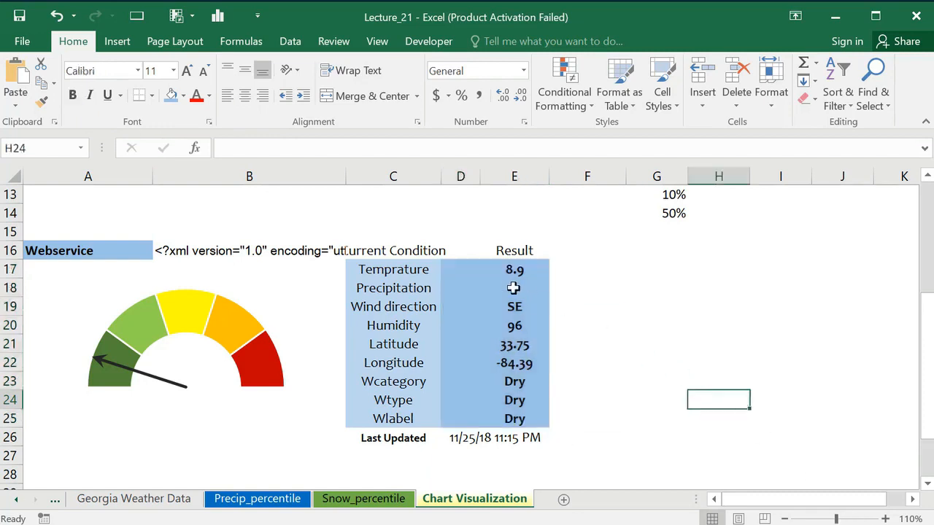
Step: Merge and center the Current Condition heading across cells C16:D16
left_click_drag(360, 248, 455, 248)
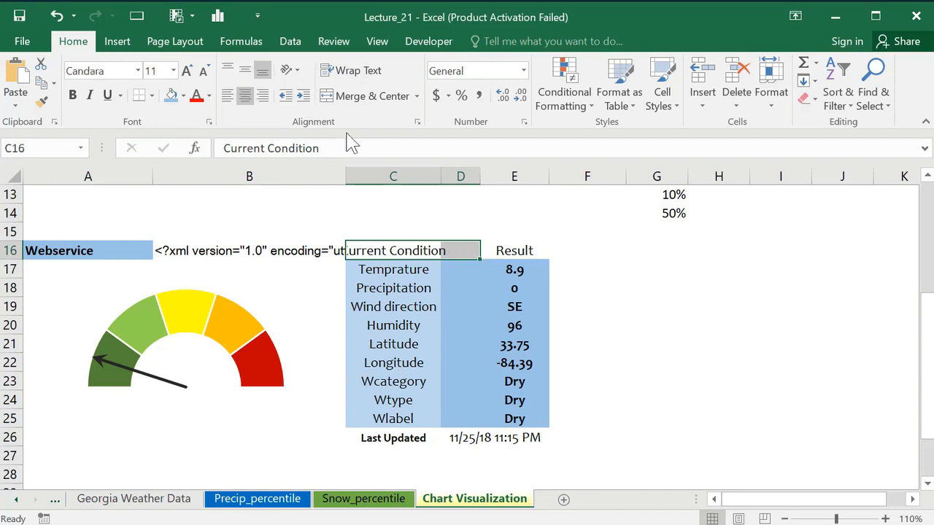
left_click(347, 97)
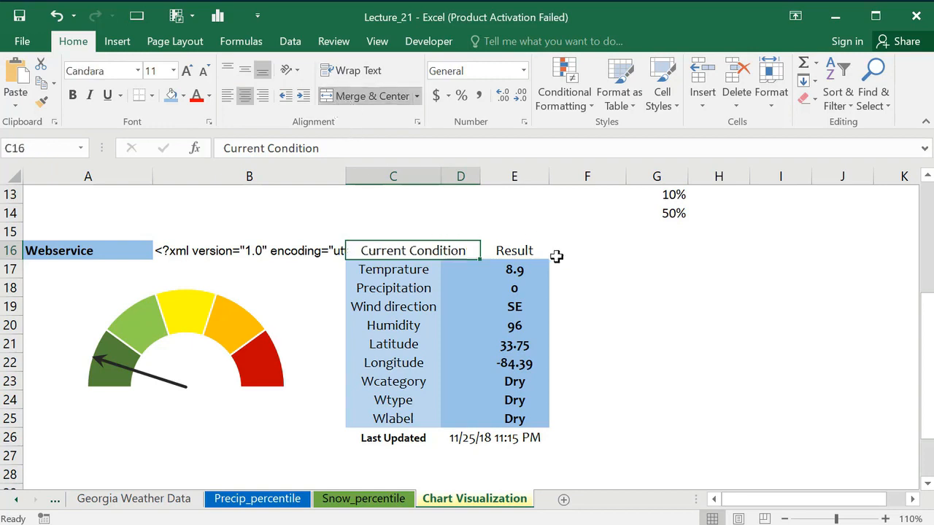
left_click(622, 306)
Step: Format the Current Condition and Result header row with a dark blue fill and bold white text
left_click_drag(365, 248, 520, 250)
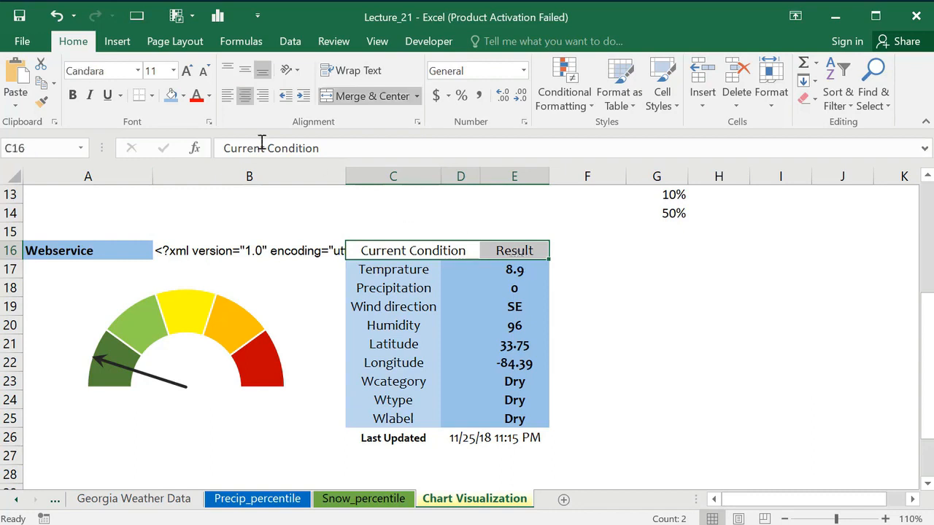
left_click(183, 96)
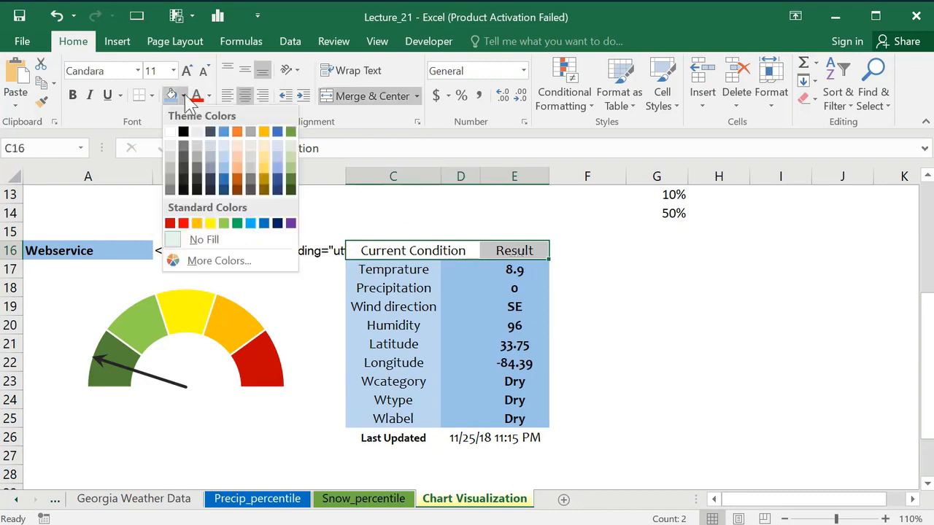
left_click(224, 178)
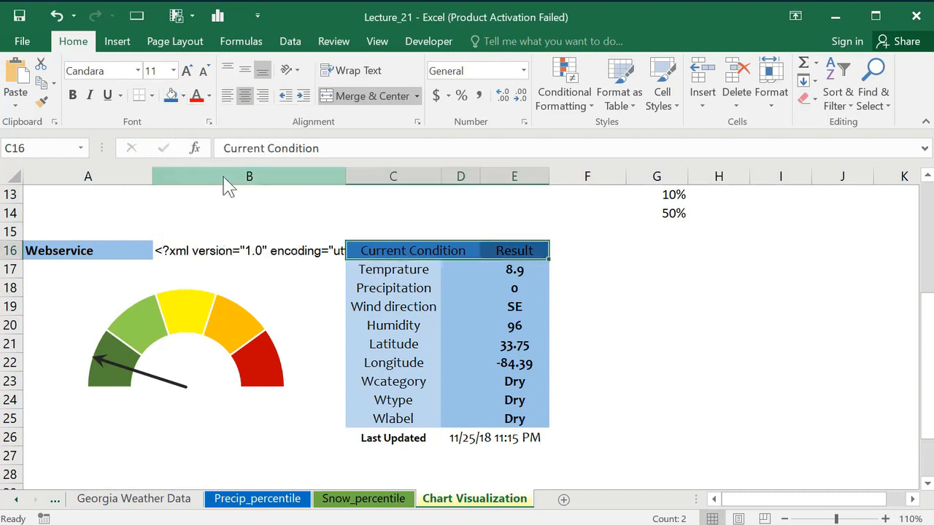
left_click(208, 97)
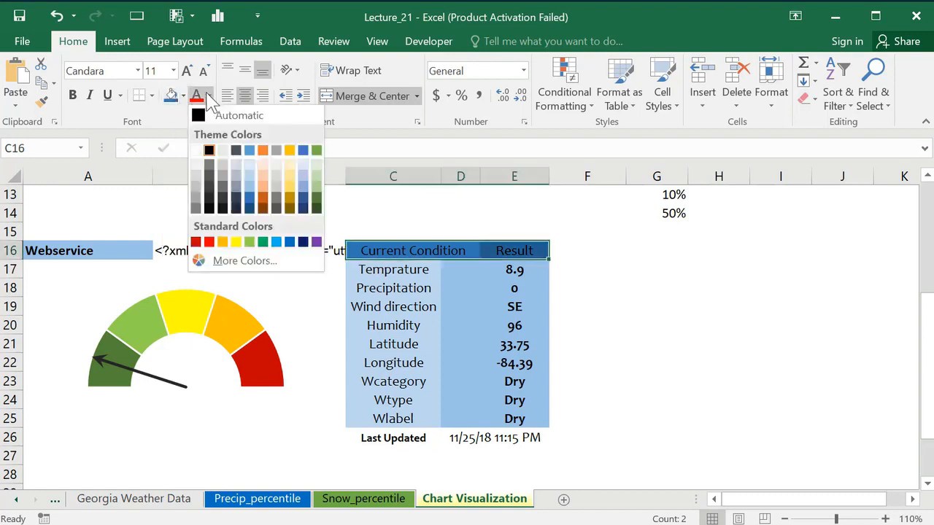
left_click(195, 150)
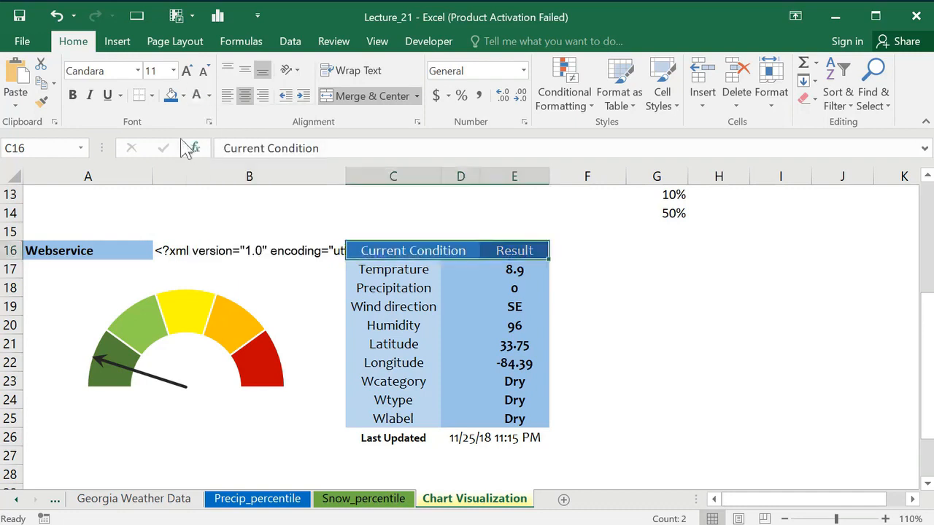
left_click(73, 96)
left_click(700, 389)
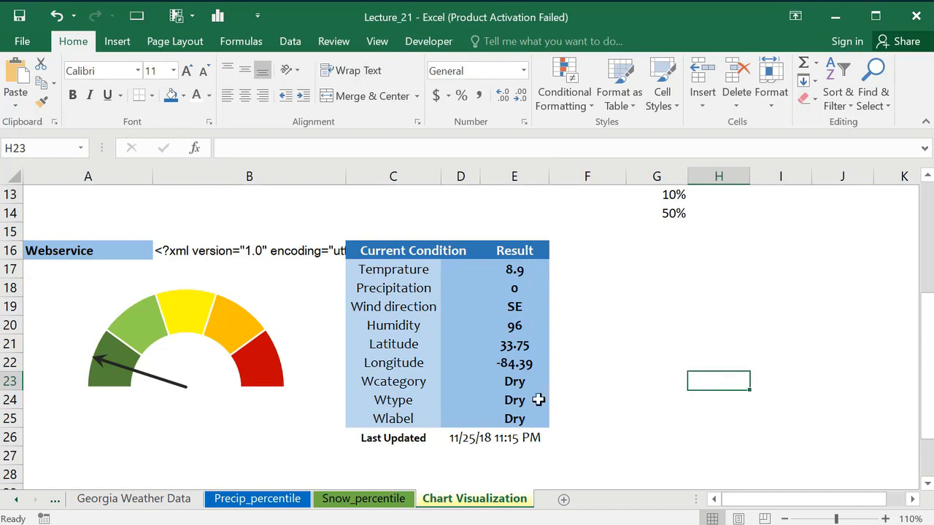
Step: Give the Last Updated row, C26:E26, the same dark blue fill and white text as the header
left_click_drag(367, 436, 519, 438)
left_click(172, 96)
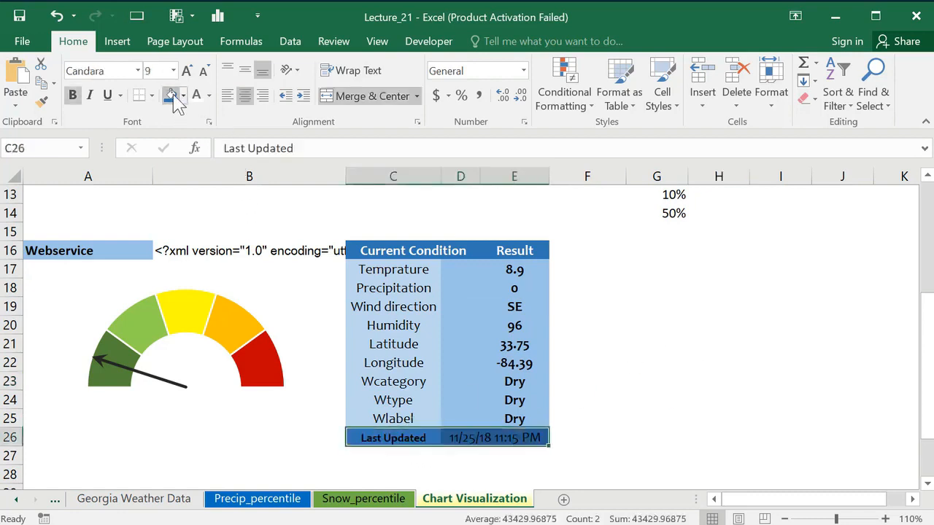
left_click(197, 97)
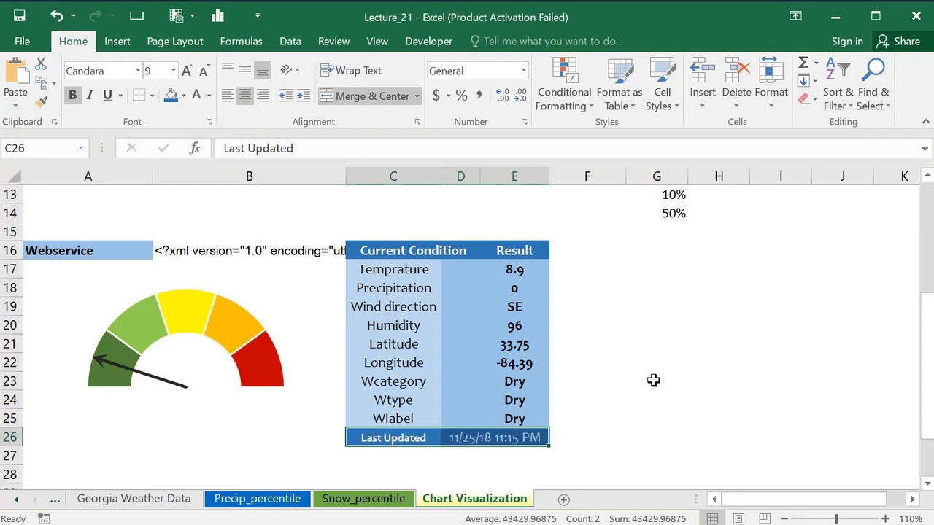
Step: Set the font color of the Webservice label and its XML result, cells A16:B16, to white
left_click(701, 381)
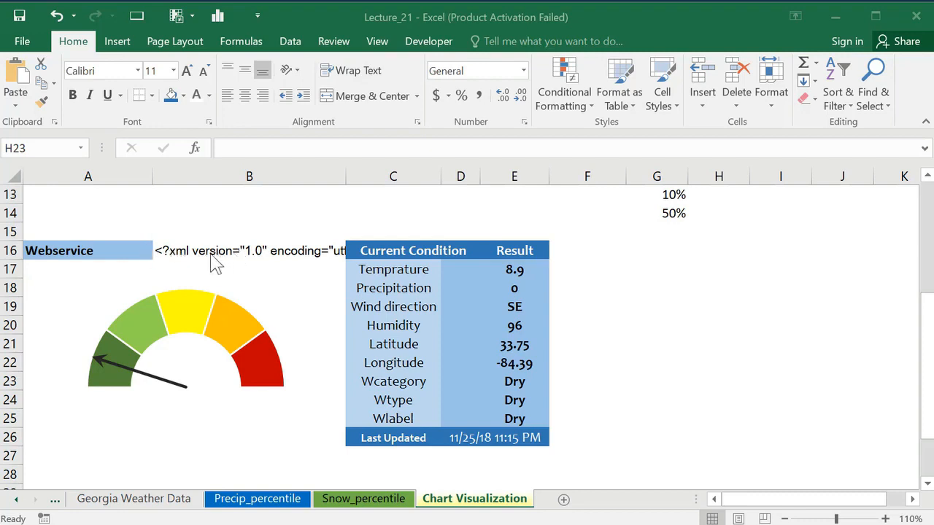
left_click_drag(90, 248, 249, 253)
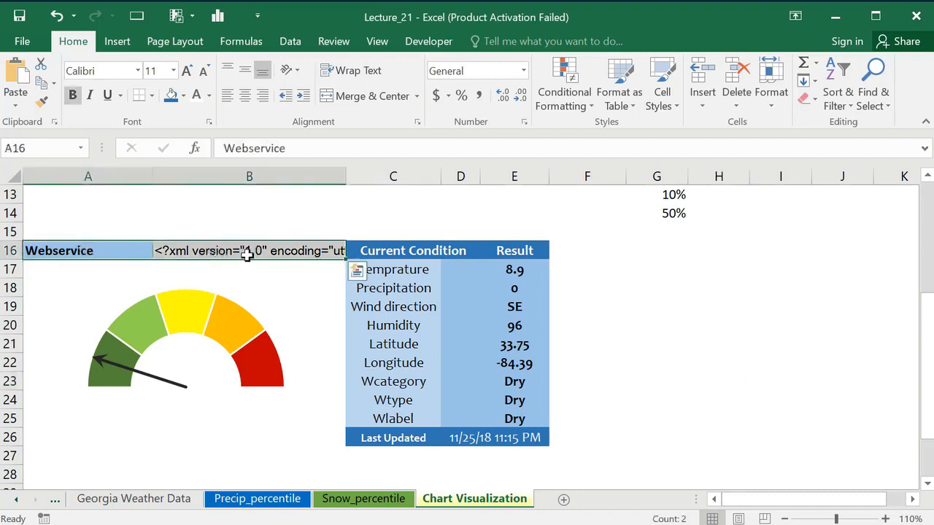
left_click(209, 95)
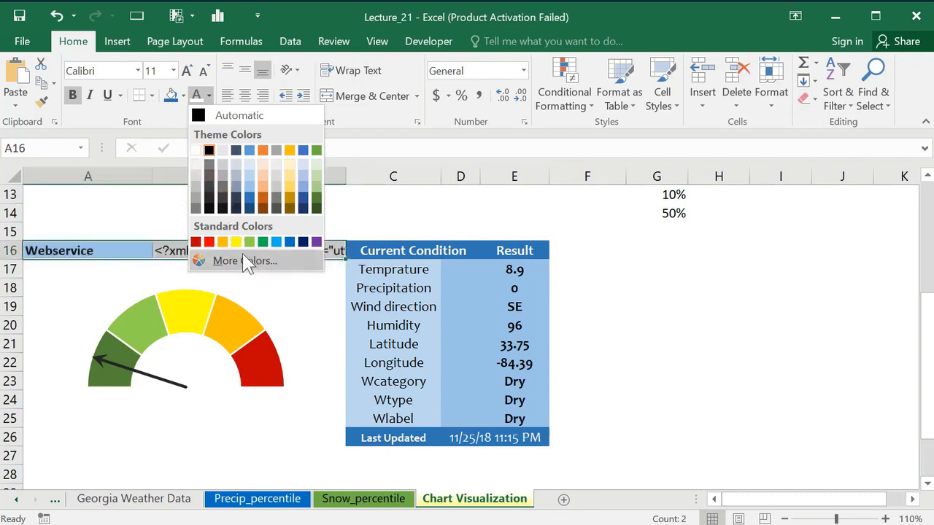
left_click(197, 151)
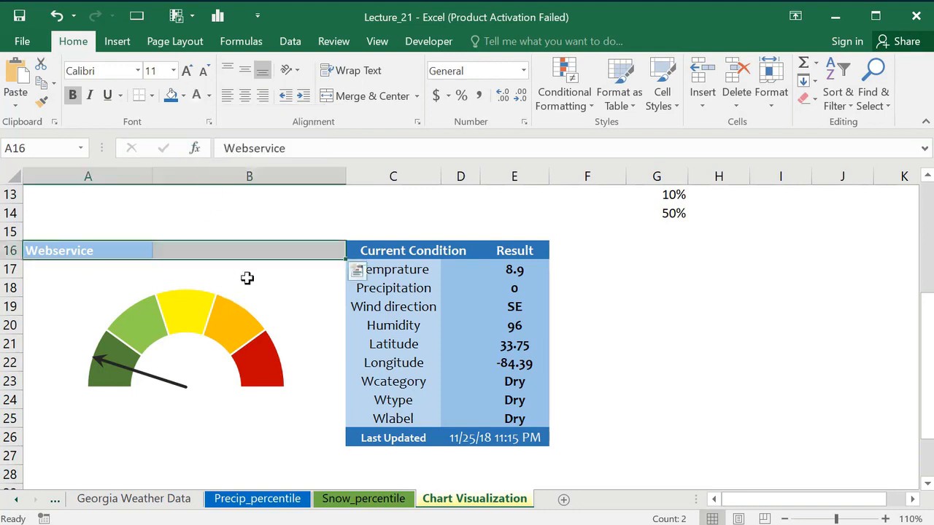
left_click(221, 199)
Step: Fill the Webservice label cell A16 with white
left_click(117, 249)
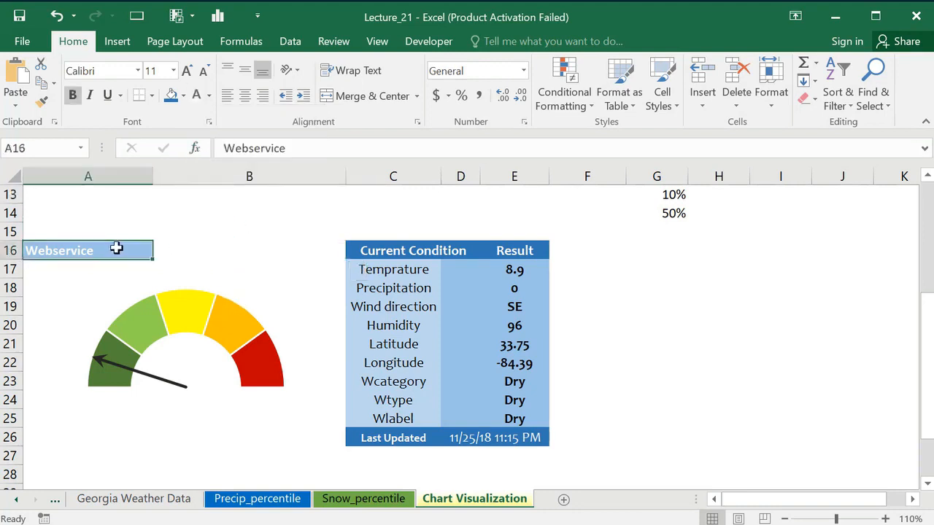
left_click(183, 96)
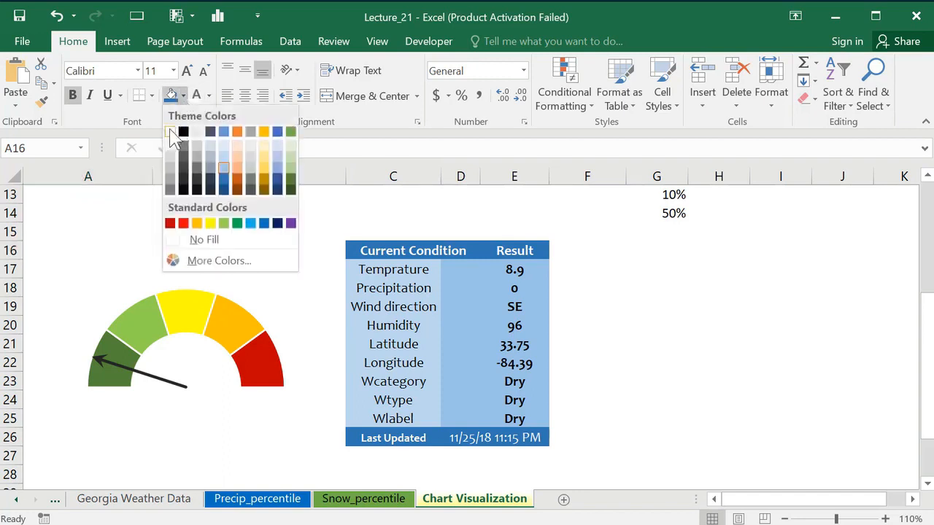
left_click(170, 131)
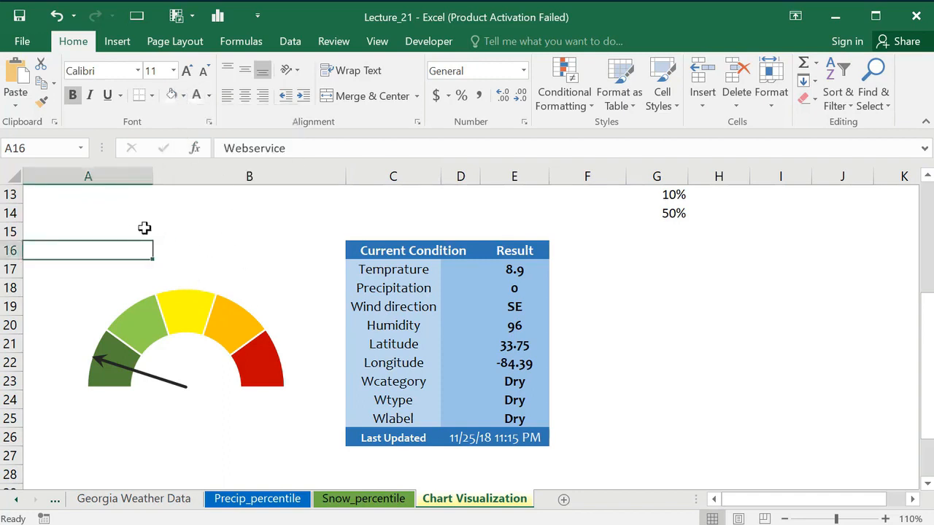
left_click(227, 262)
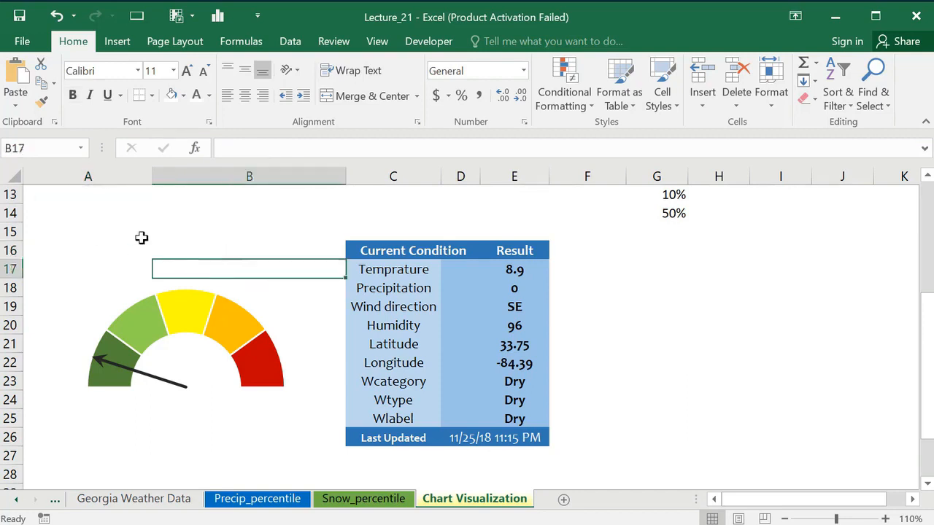
Step: Set the font color of cells A16:B16 back to Automatic
left_click(83, 240)
left_click_drag(85, 248, 250, 246)
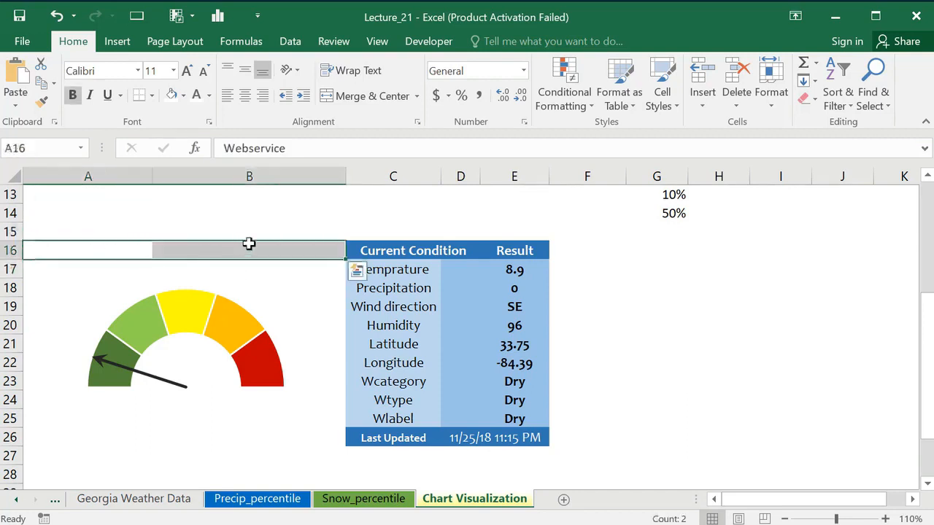
left_click(210, 96)
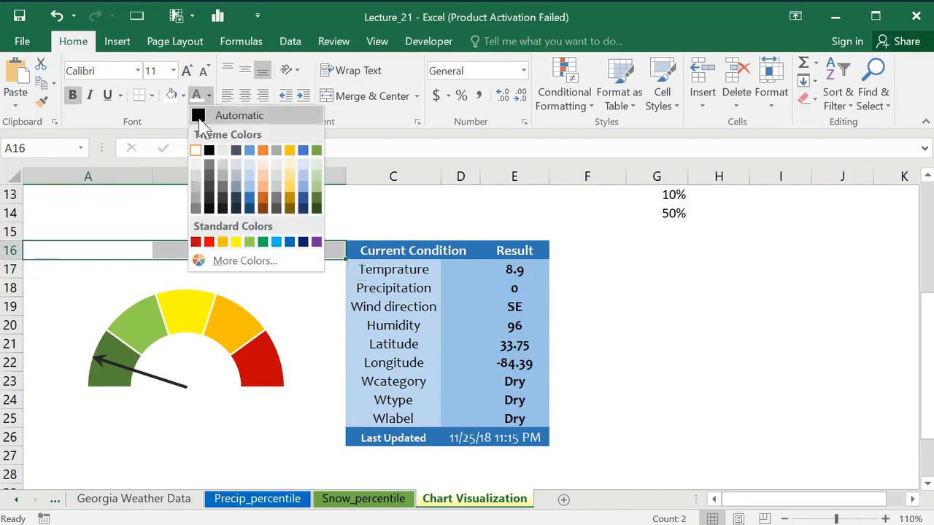
left_click(199, 118)
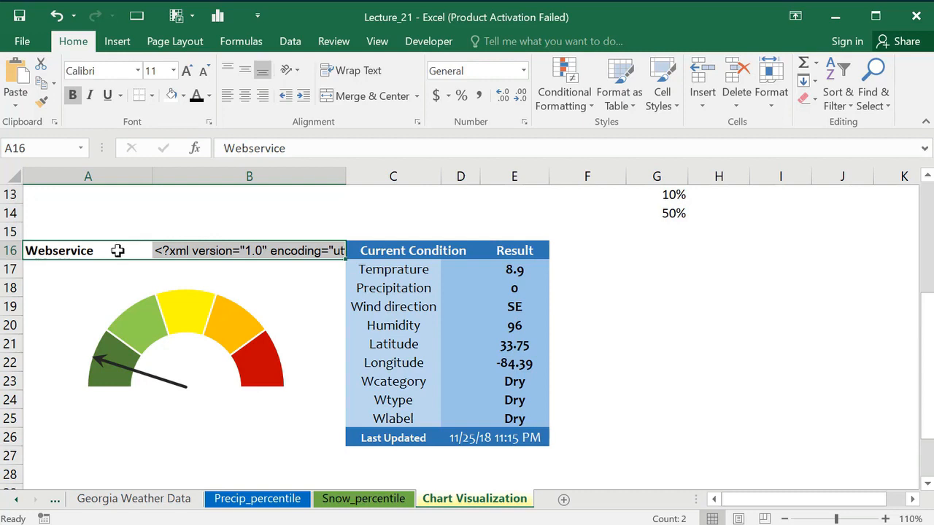
Step: Hide the contents of cells A16:B16 by applying the custom number format ;;;
right_click(119, 252)
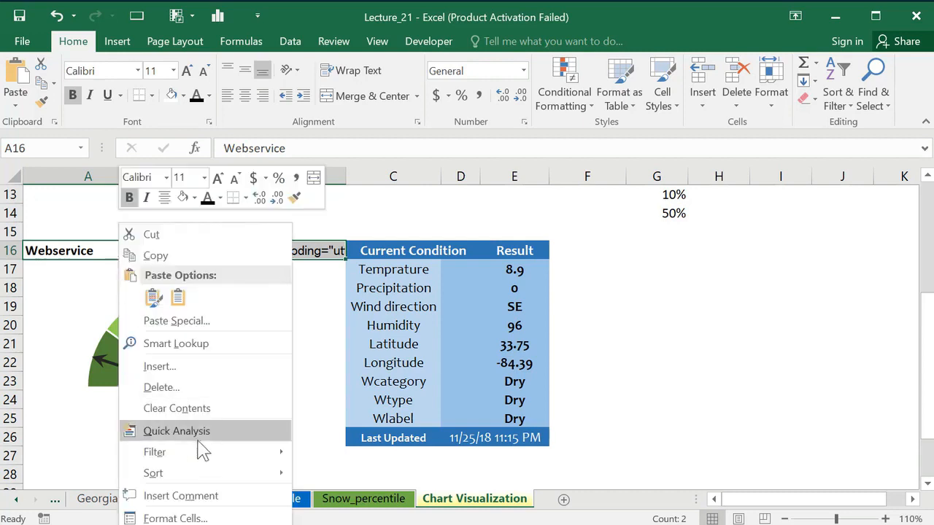
left_click(175, 519)
left_click_drag(285, 177, 467, 91)
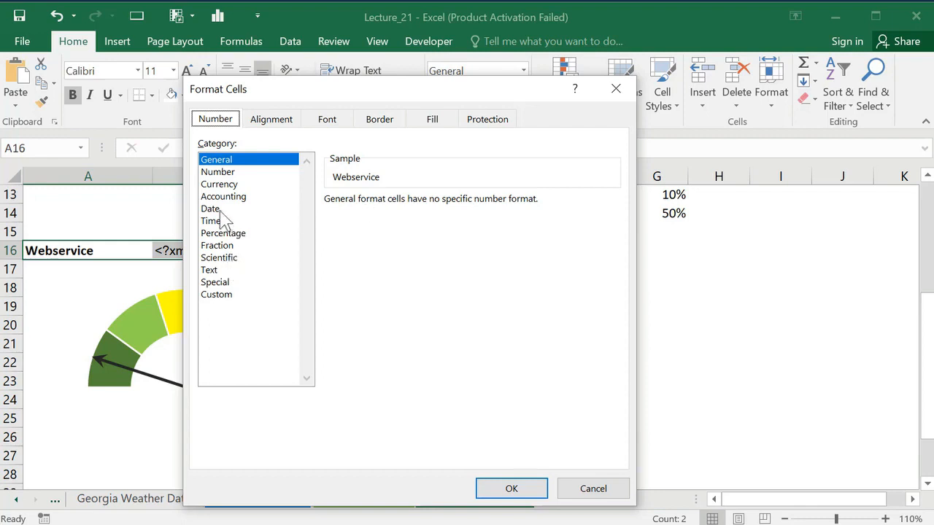
left_click(230, 296)
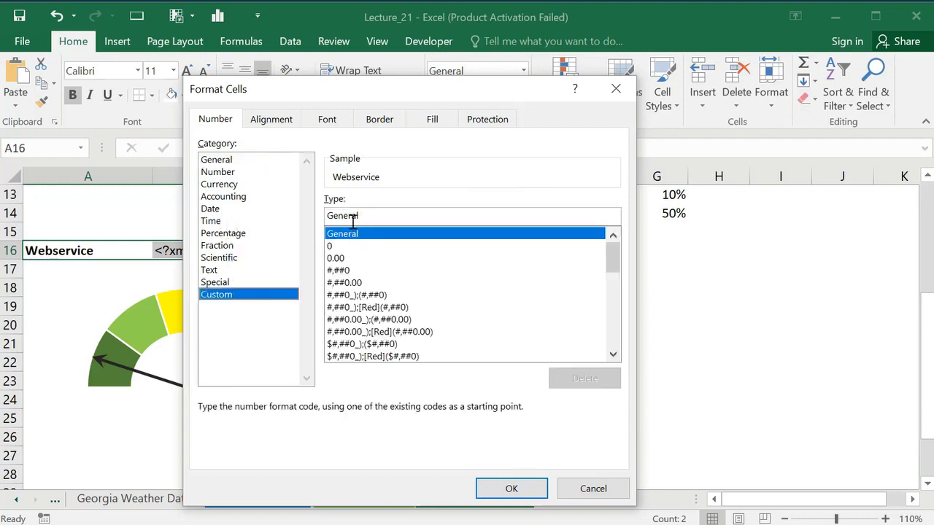
left_click_drag(377, 213, 342, 208)
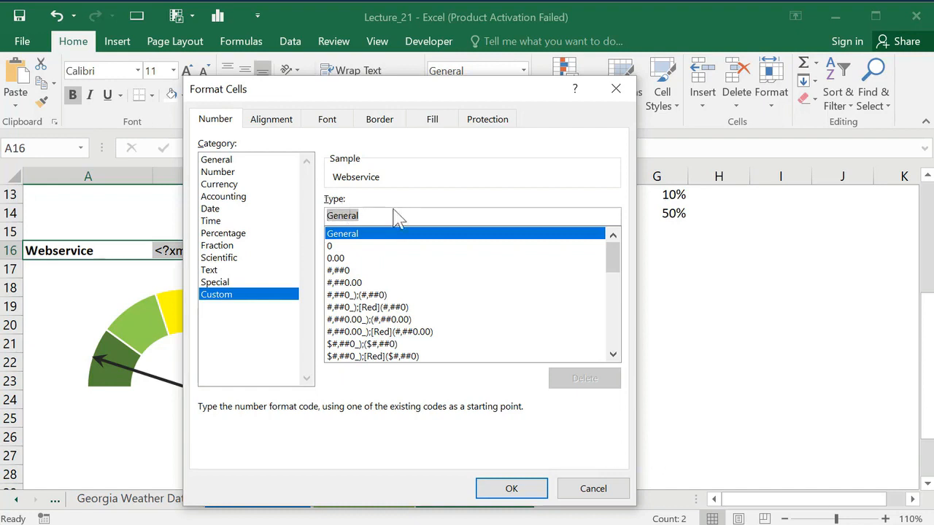
type(";;;")
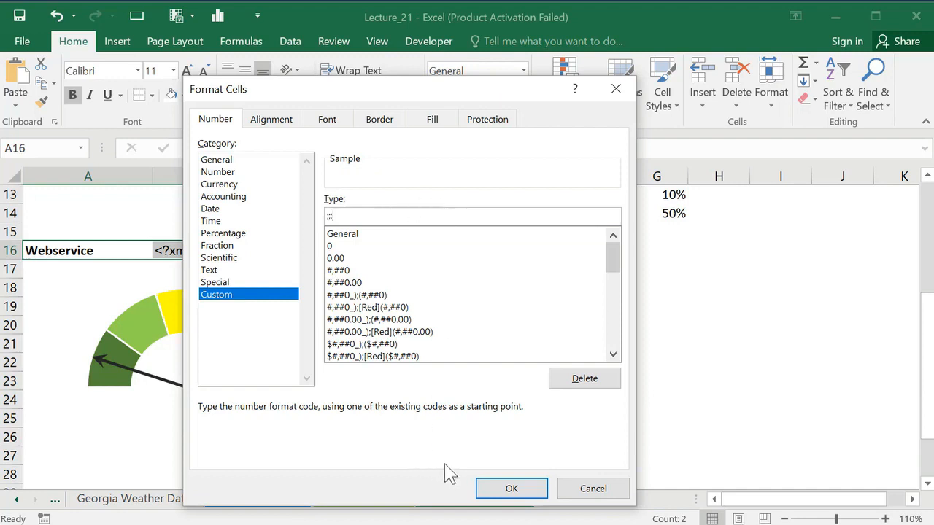
left_click(506, 491)
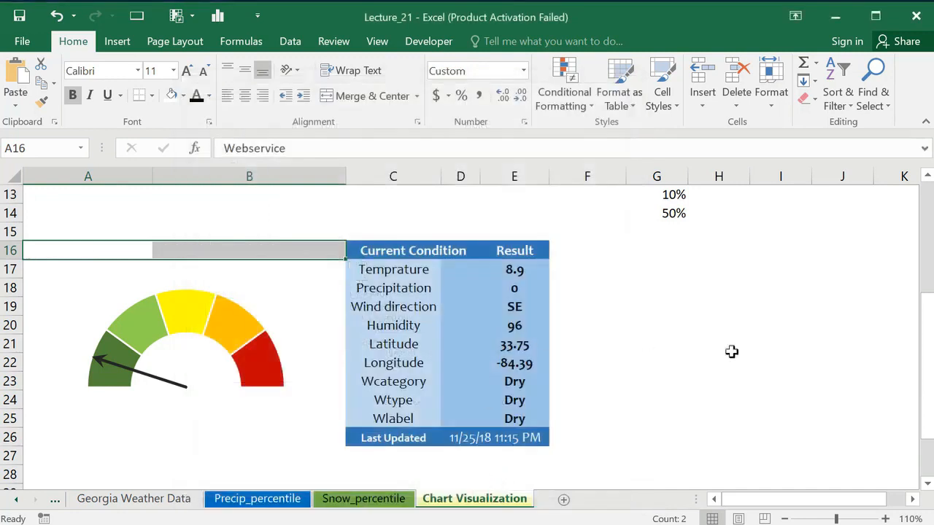
left_click(729, 349)
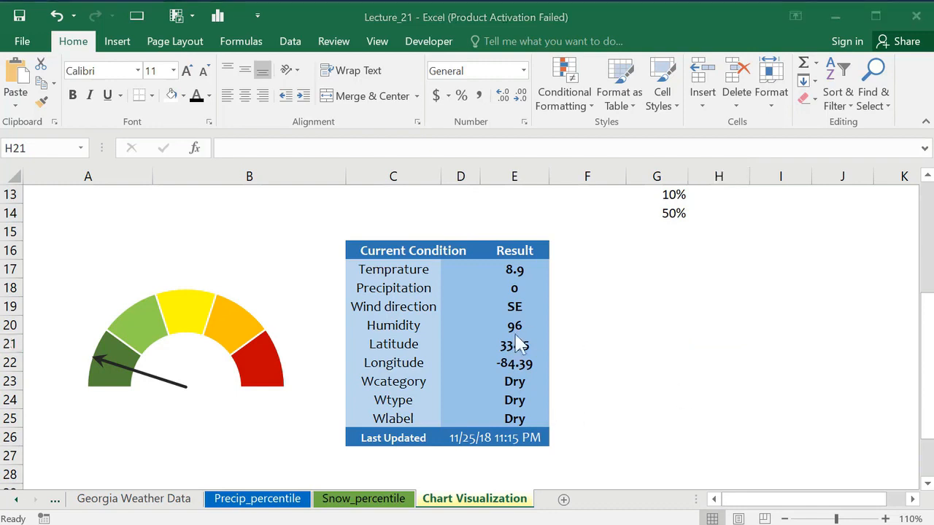
Step: Review the accident-rate table and gauge helper data in A1:G14 above the dashboard
left_click_drag(931, 337, 930, 348)
left_click(929, 482)
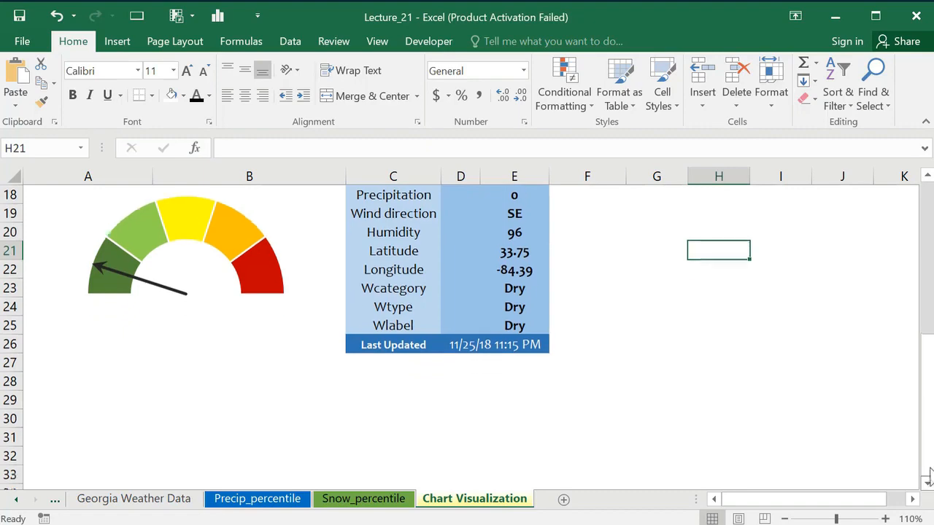
left_click_drag(929, 410, 929, 261)
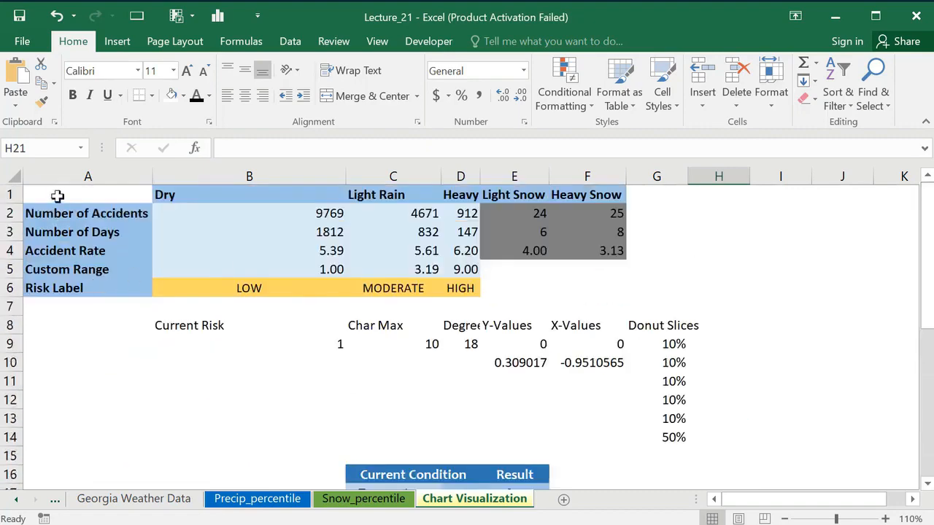
left_click_drag(57, 195, 683, 439)
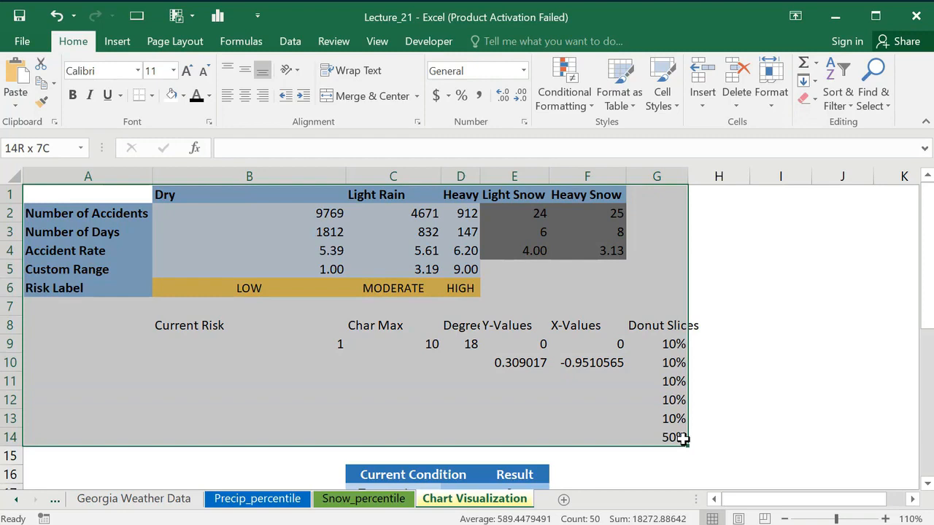
left_click(757, 346)
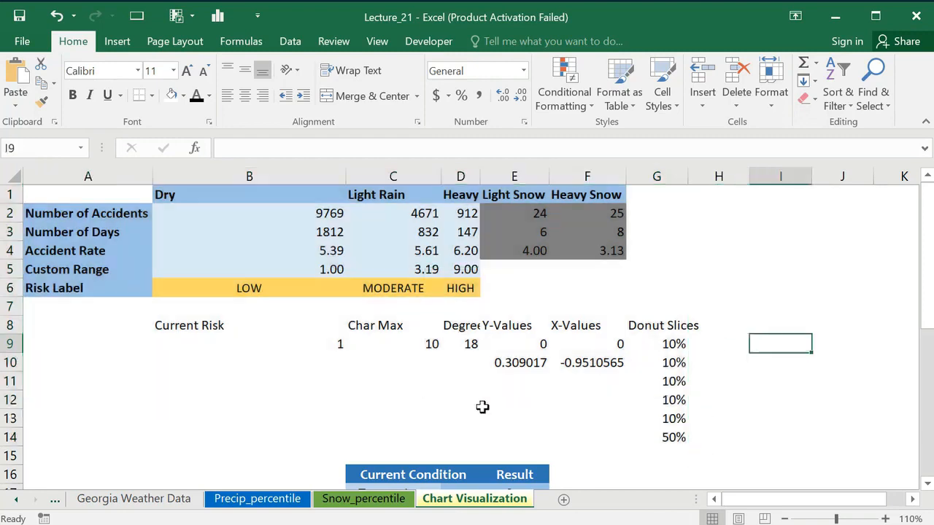
Step: Move the gauge chart up to start at row 13 and reduce its height to end at row 23
mouse_move(925, 288)
left_mouse_down()
mouse_move(924, 271)
mouse_move(925, 281)
left_mouse_up()
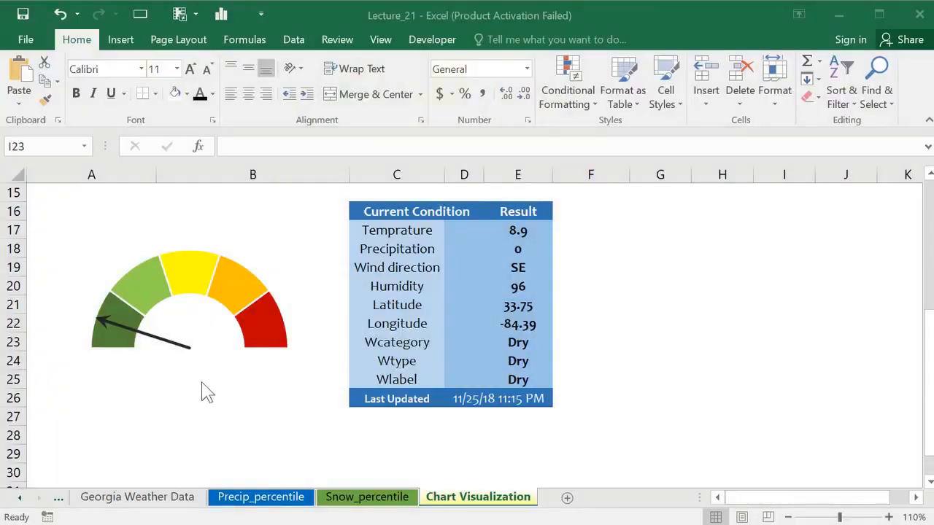
left_click(146, 375)
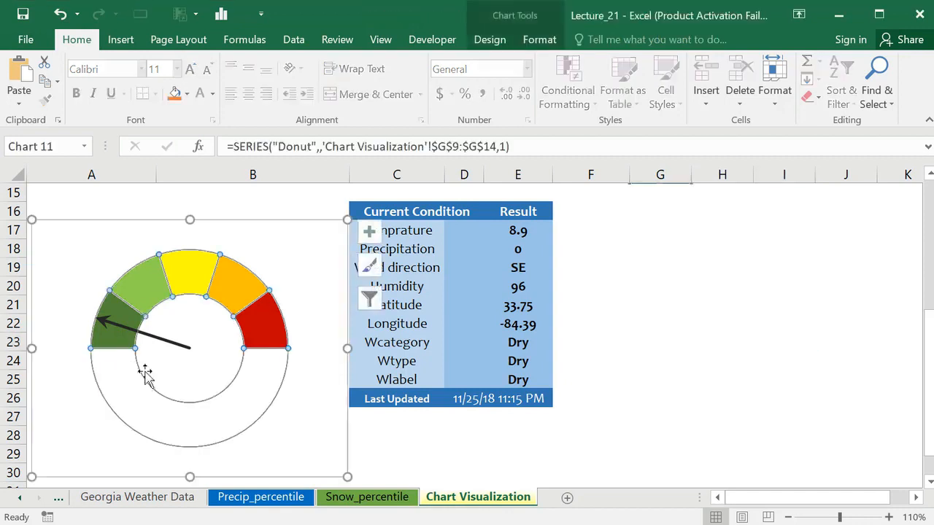
left_click(440, 440)
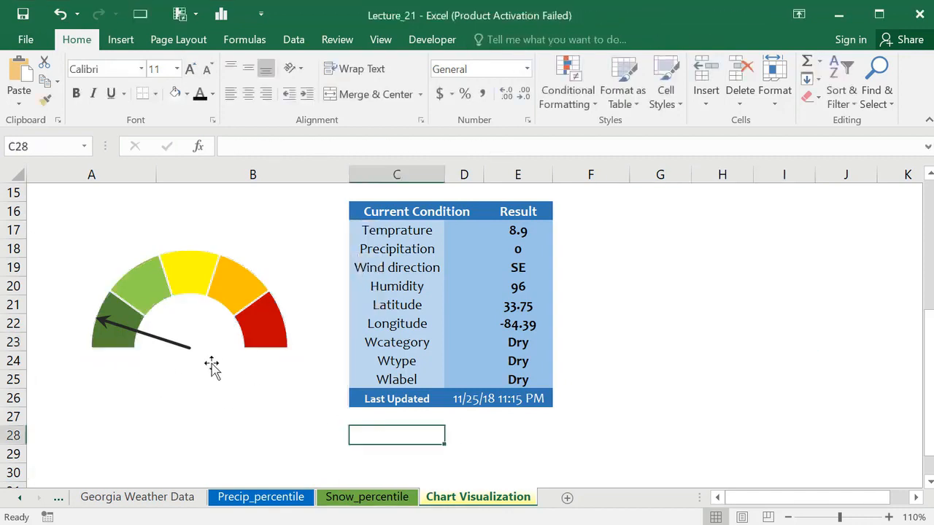
left_click(277, 381)
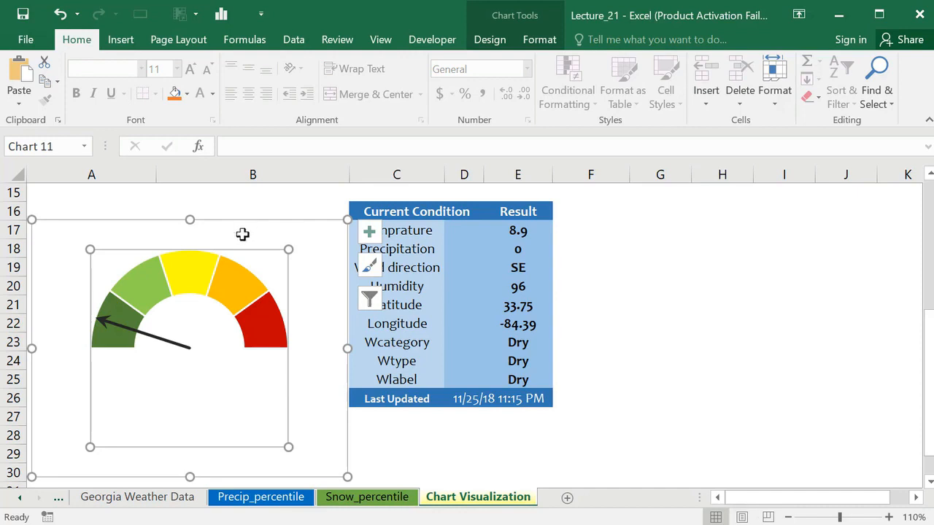
left_click_drag(232, 226, 232, 191)
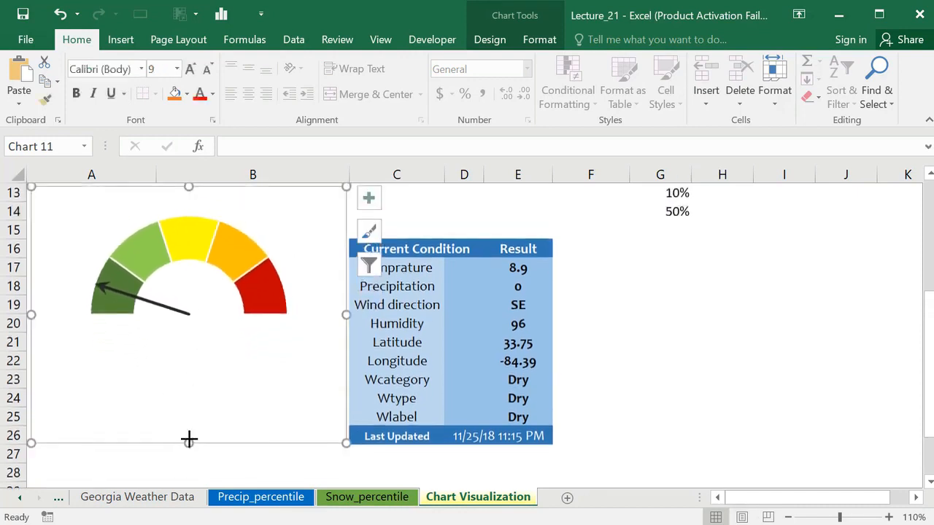
left_click_drag(188, 438, 192, 382)
left_click(161, 410)
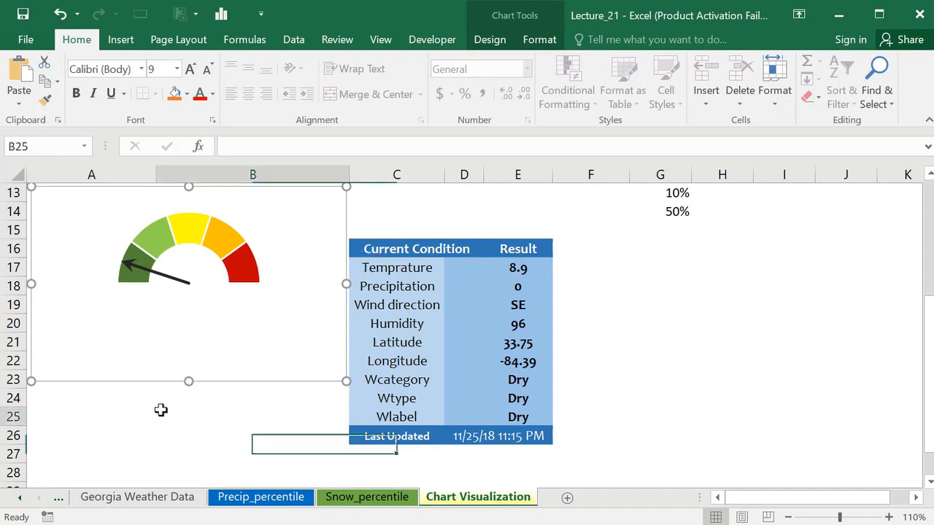
left_click(139, 409)
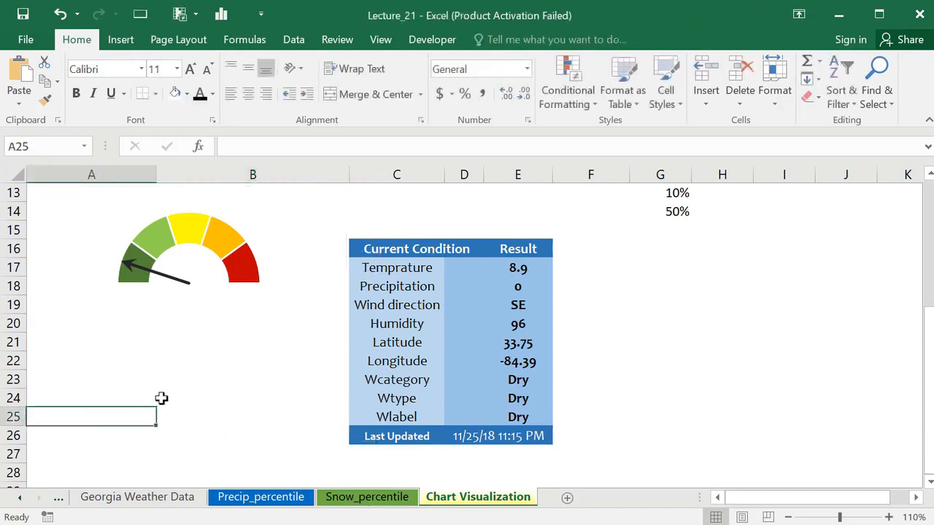
Step: Merge and center cells A23:B23 beneath the gauge
left_click(159, 392)
left_click(139, 389)
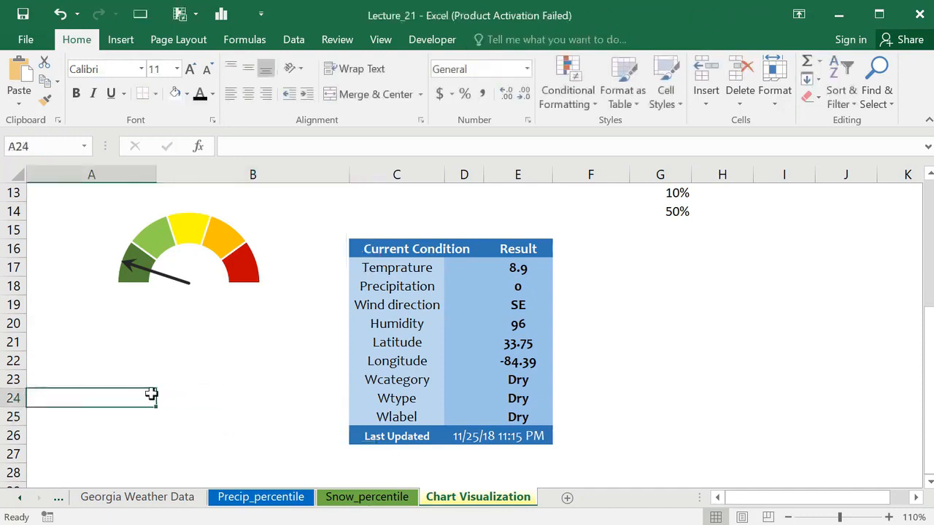
left_click_drag(144, 394, 212, 392)
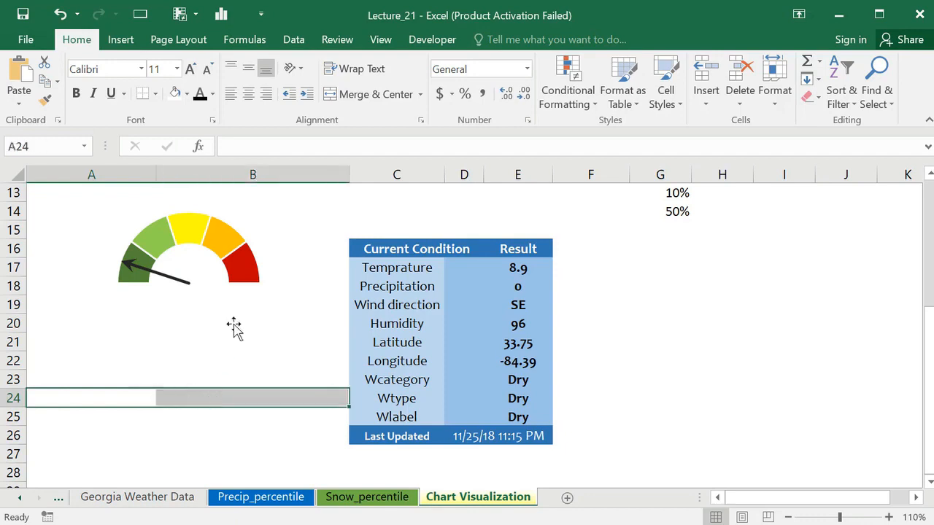
left_click(127, 373)
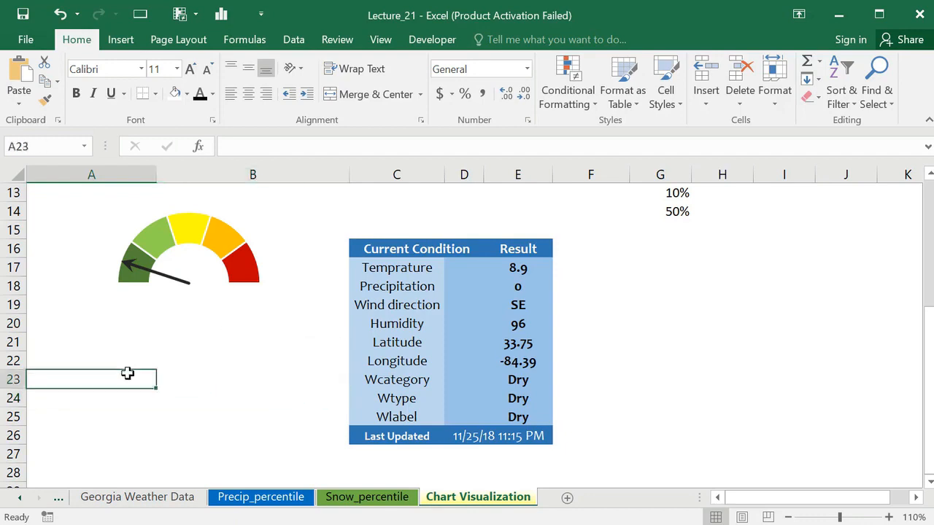
left_click_drag(128, 373, 243, 379)
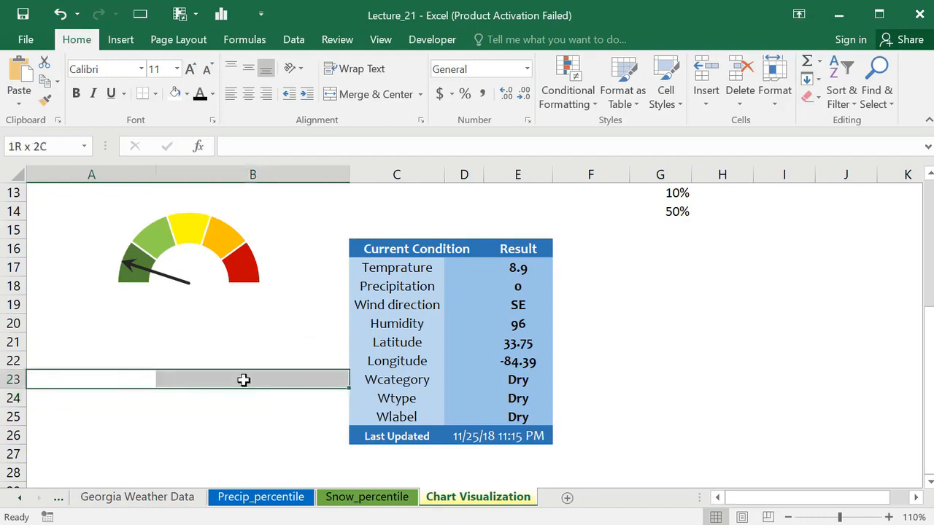
left_click(354, 97)
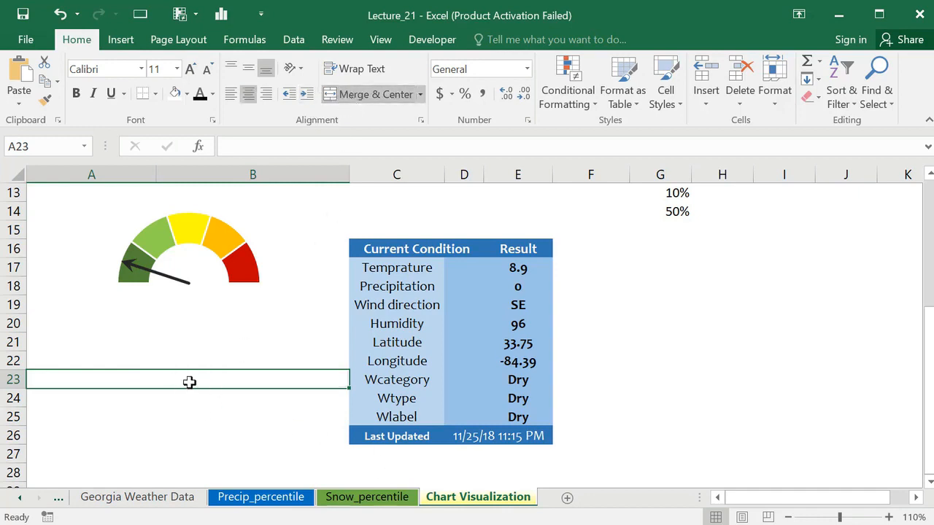
Step: Begin an INDEX formula in merged cell A23 with the risk labels B6:D6 as the array and 1 as the row number
type("=")
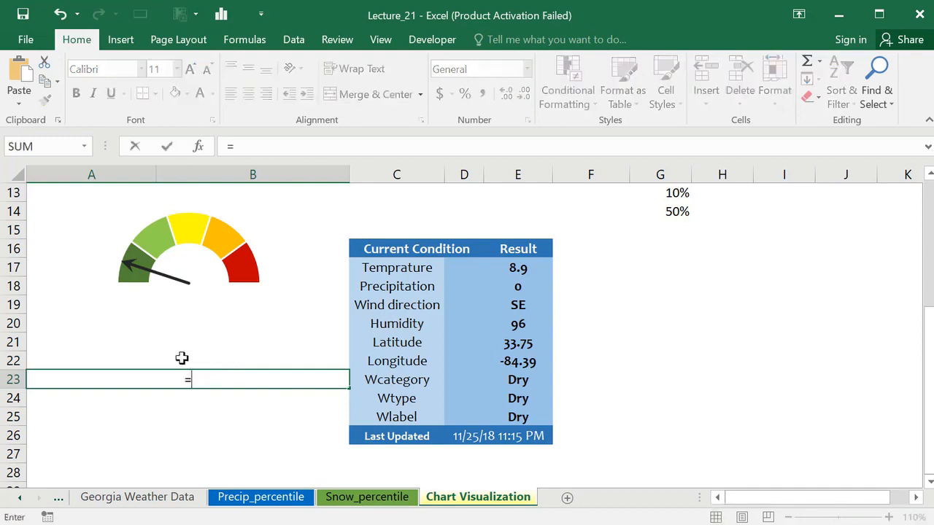
type("index")
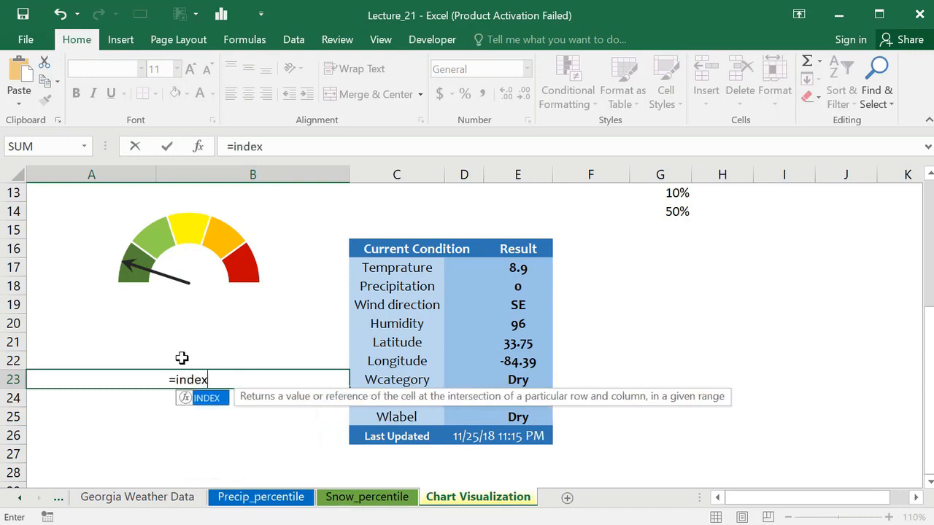
double_click(206, 399)
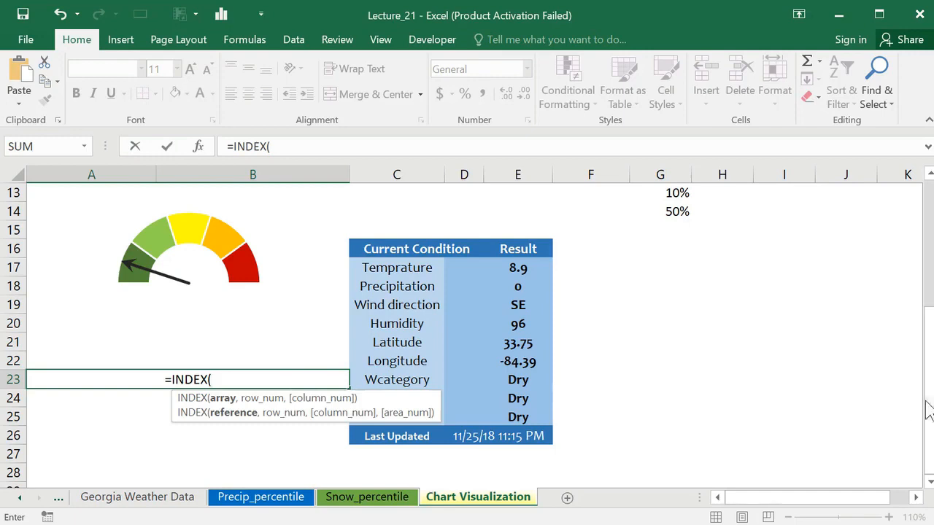
left_click_drag(931, 407, 931, 245)
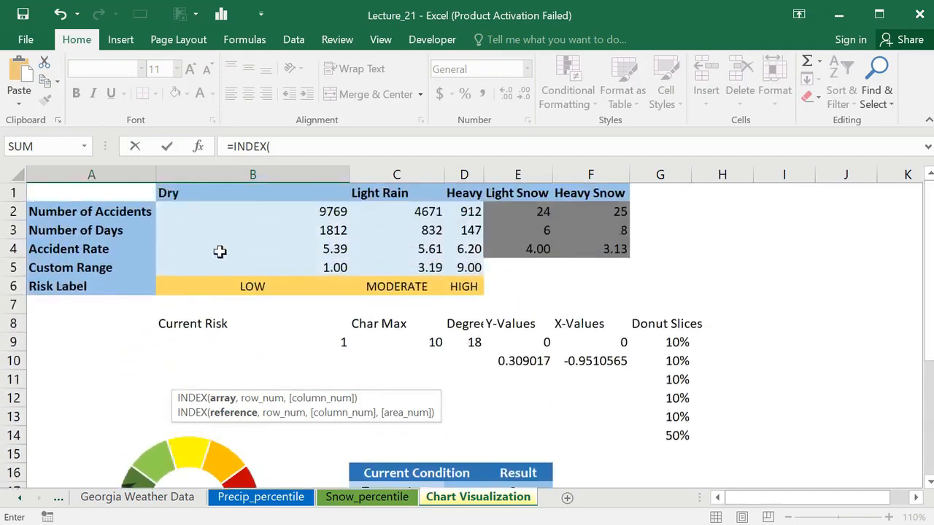
left_click_drag(232, 289, 462, 285)
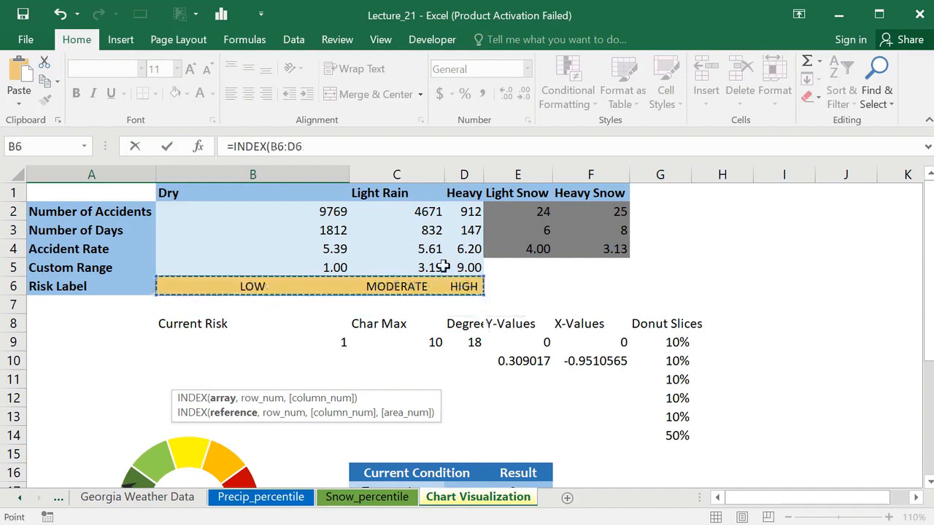
left_click(317, 146)
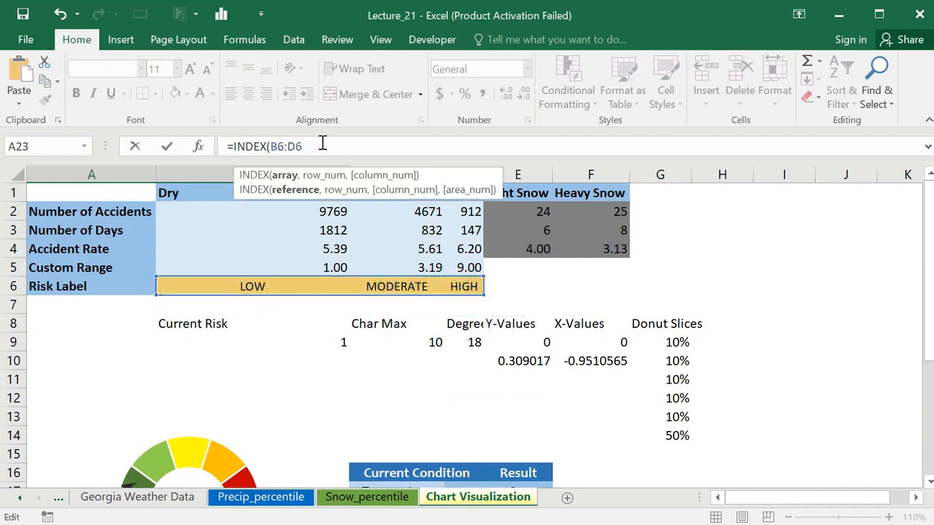
type(",")
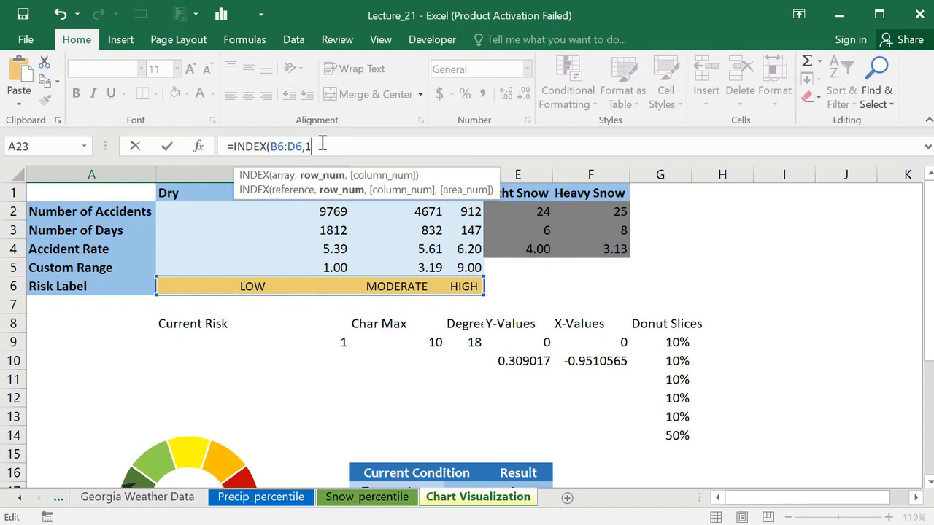
type("1,")
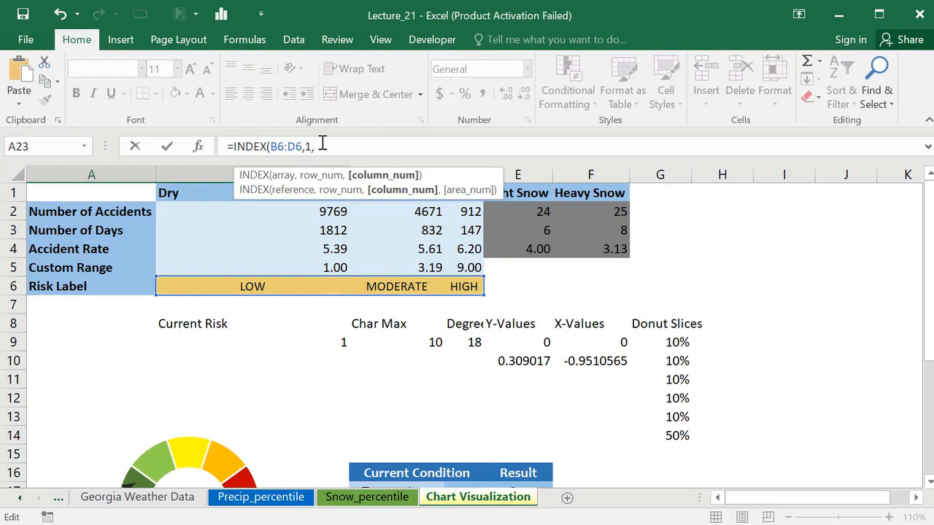
Step: Complete the INDEX formula's column argument with MATCH(E25,B1:D1,0), using an exact match, and enter the formula
type("ma")
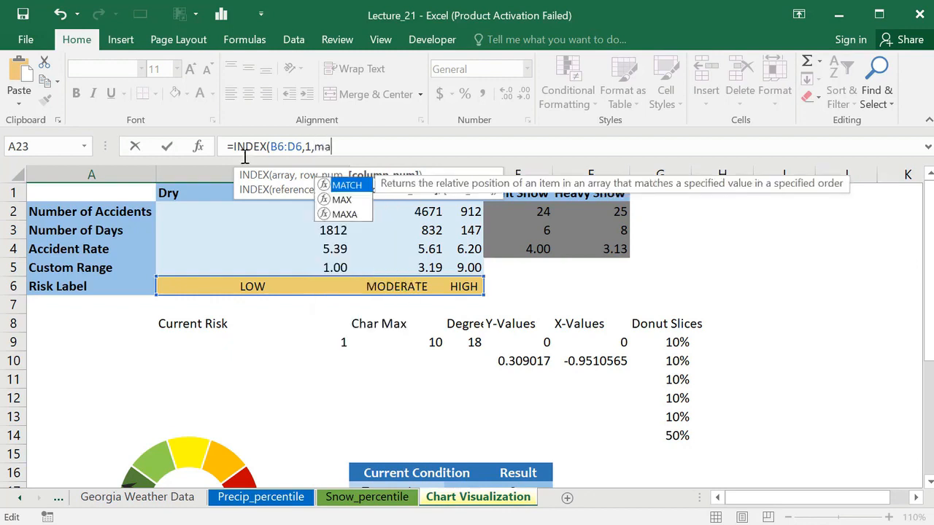
double_click(354, 186)
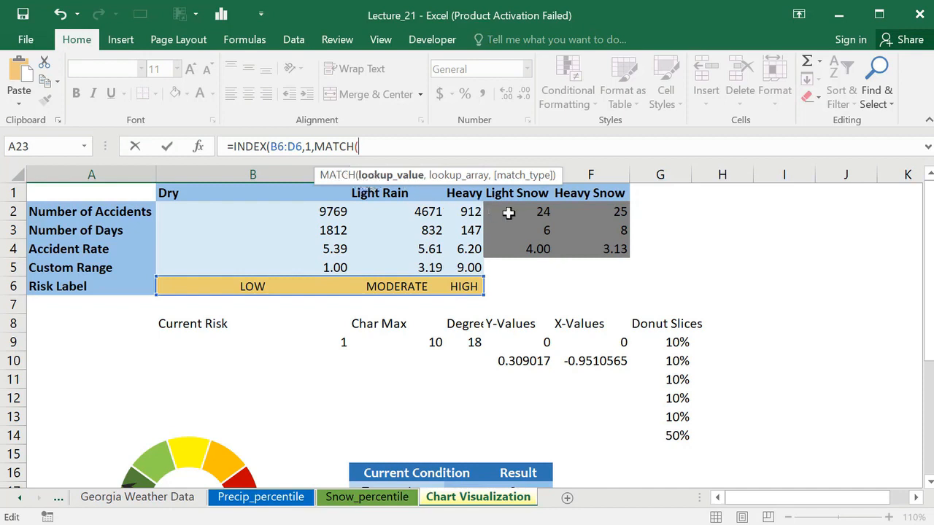
left_click_drag(931, 292, 930, 299)
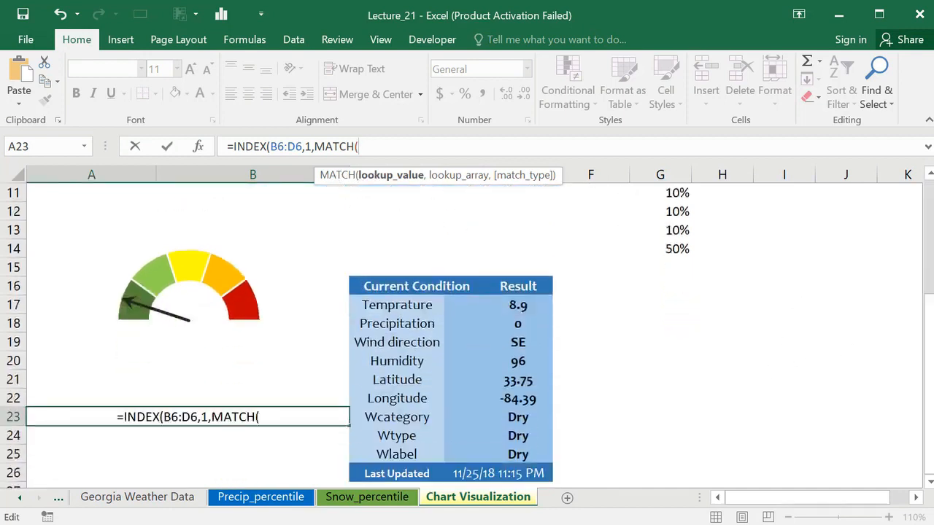
left_click(518, 454)
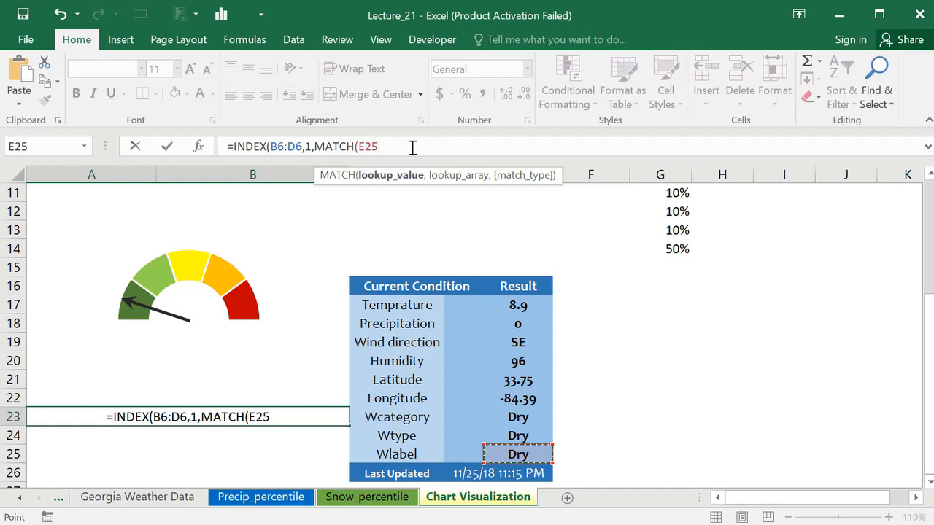
type(",")
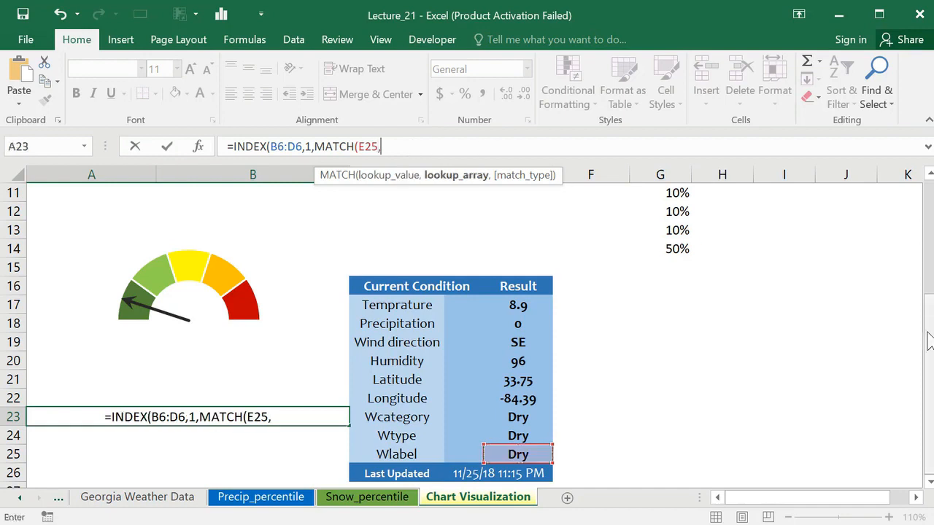
left_click_drag(930, 341, 932, 169)
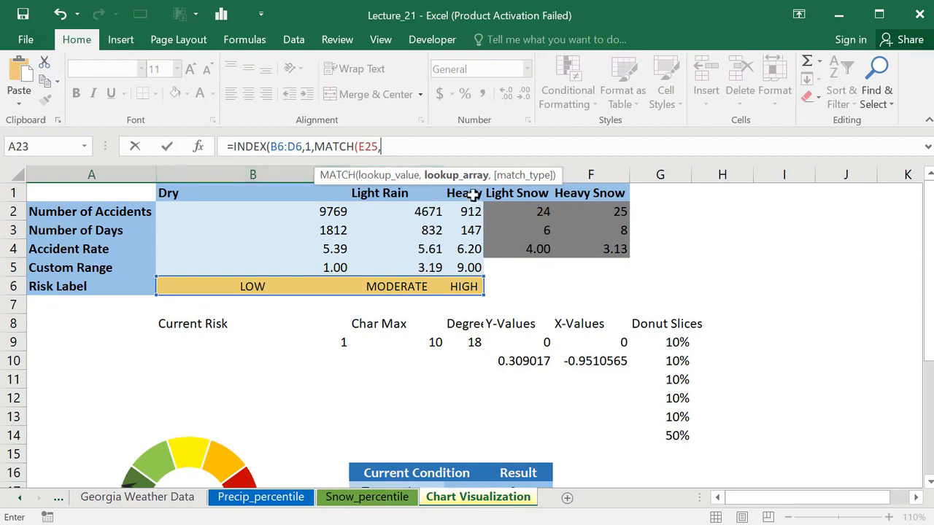
left_click_drag(473, 192, 192, 191)
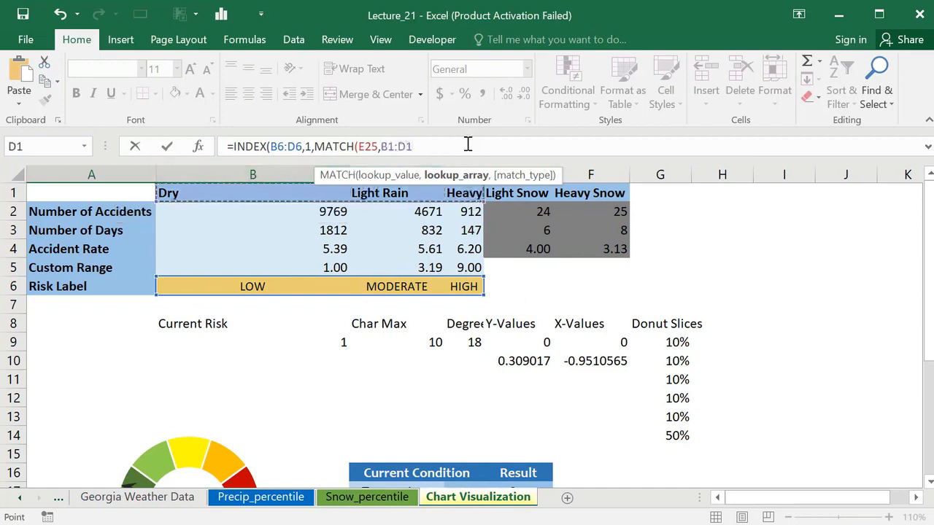
type(",")
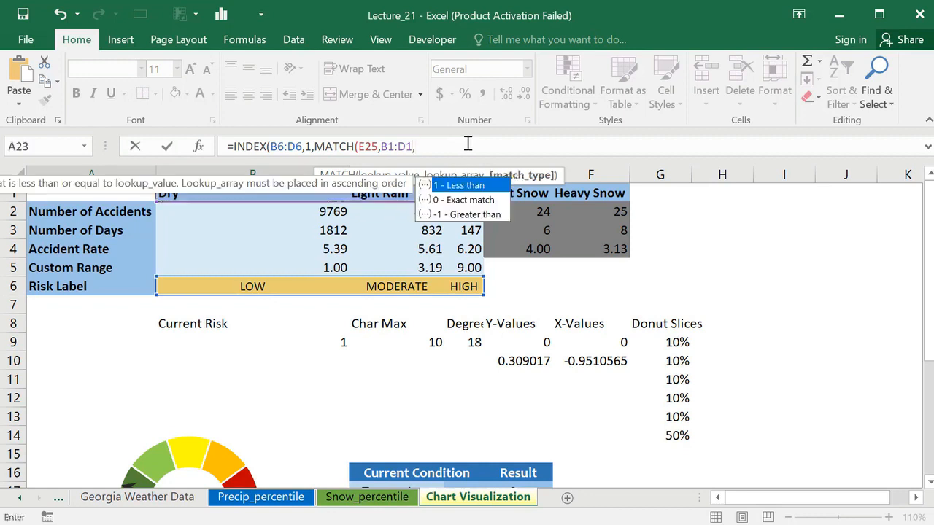
double_click(466, 200)
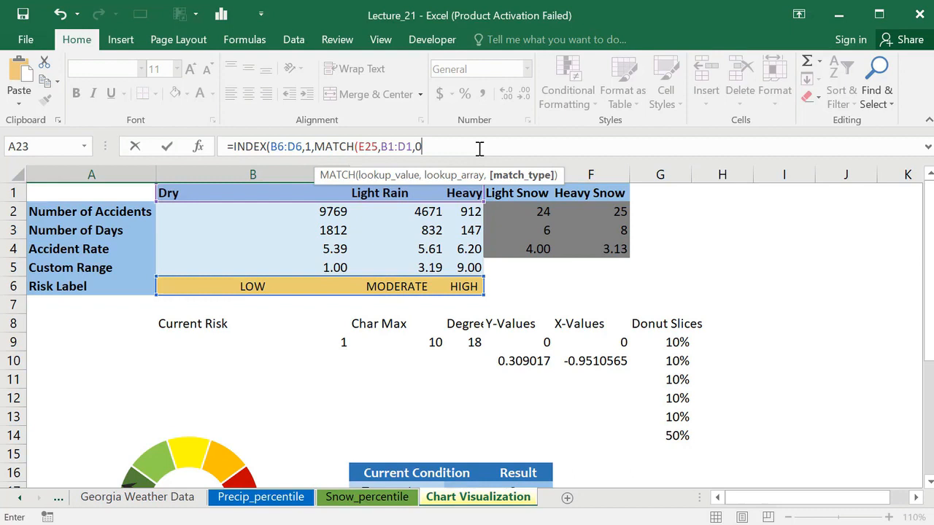
type(")")
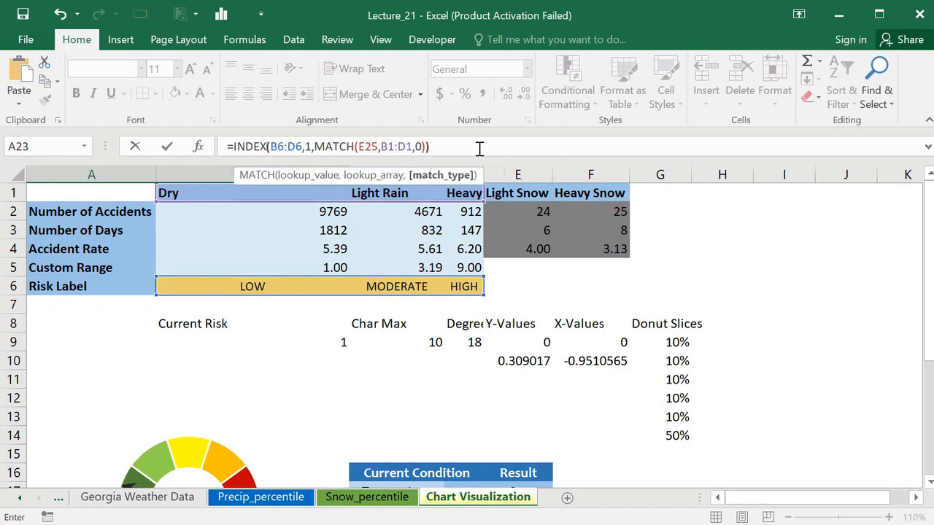
key("Return")
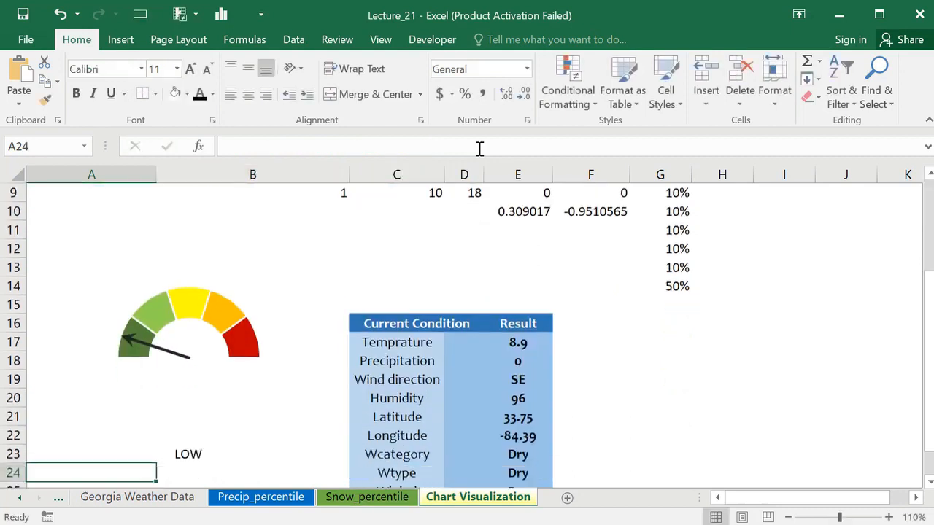
Step: Prefix the INDEX formula in merged cell A23 with "Current Accident Risk: "& and enter it
left_click(191, 458)
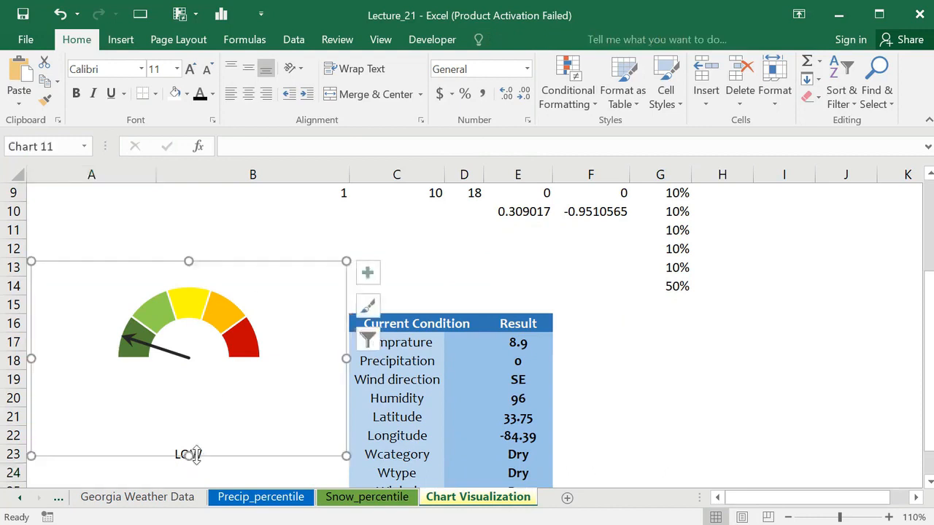
left_click(191, 472)
left_click(183, 456)
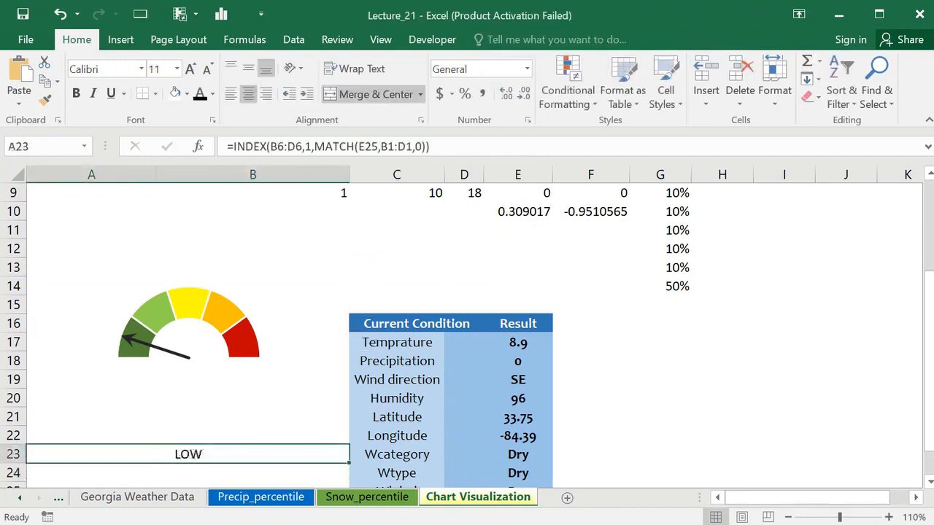
left_click(871, 524)
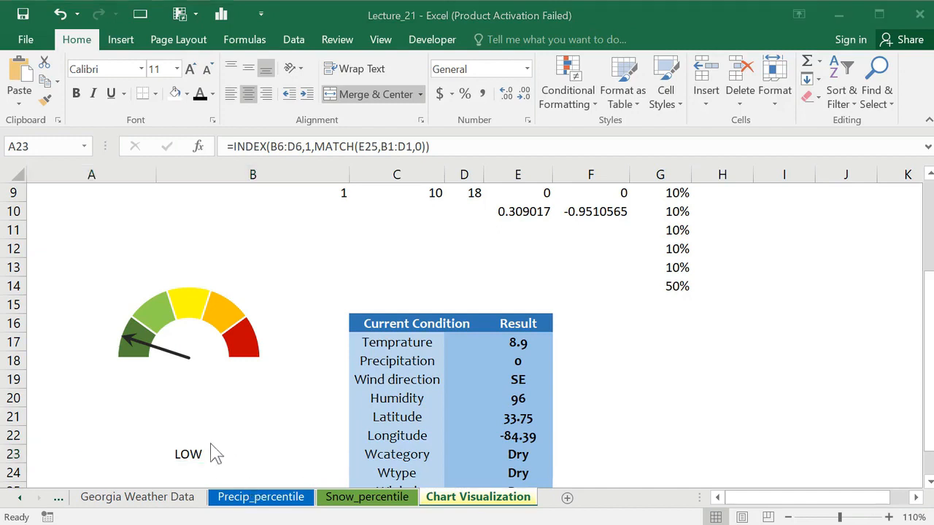
left_click(234, 147)
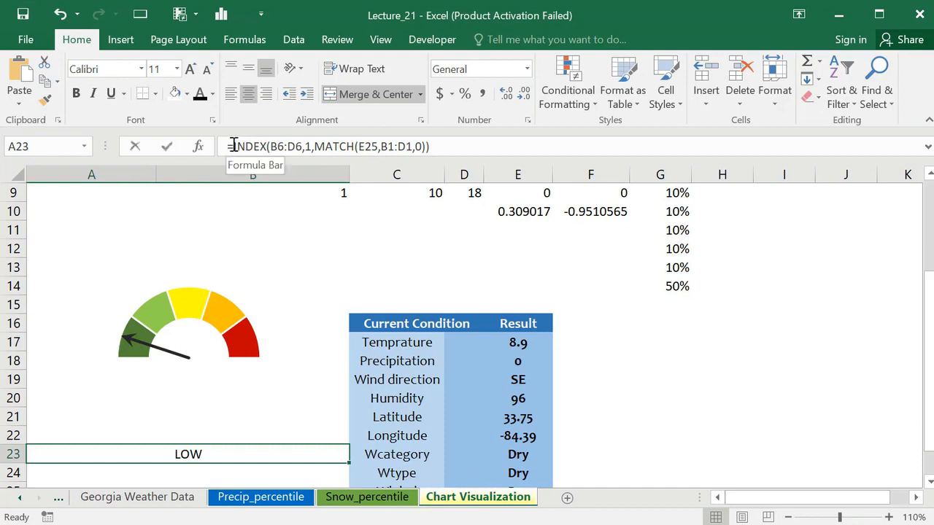
left_click(264, 148)
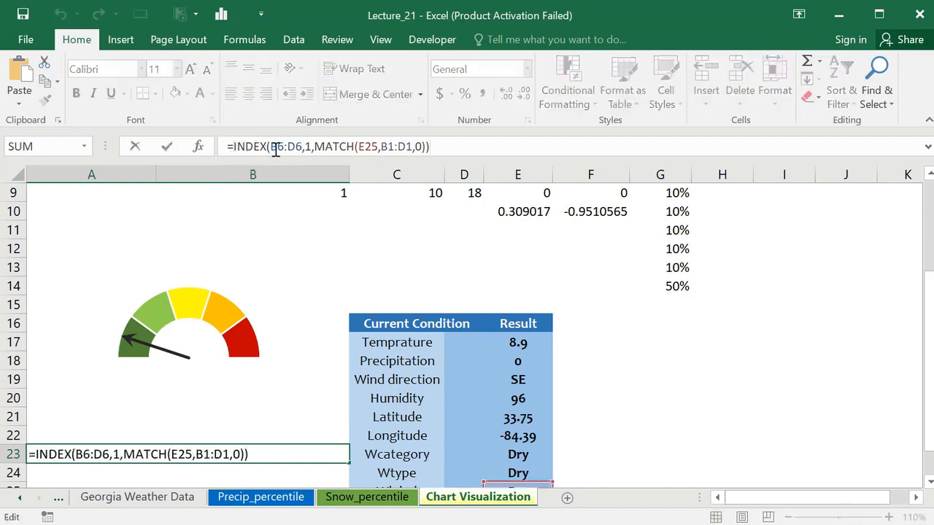
type("\"Cure")
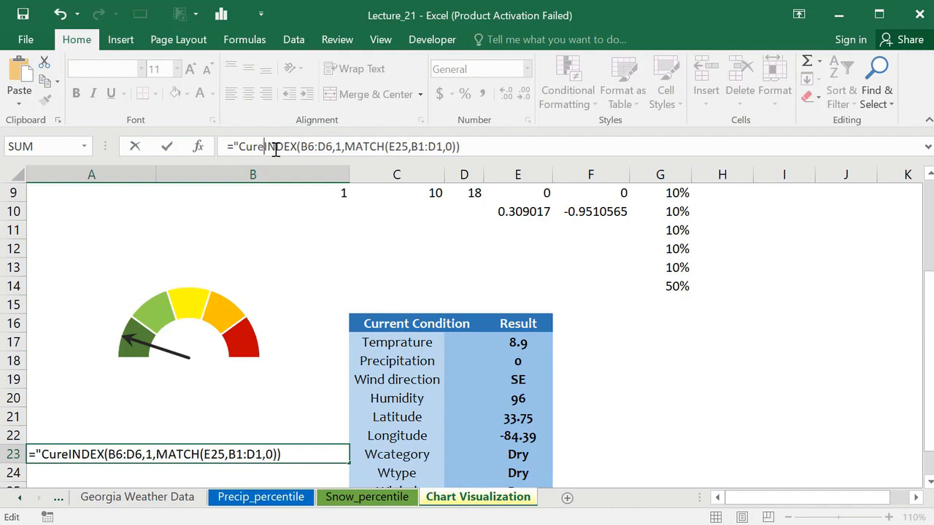
key("BackSpace")
type("rent ")
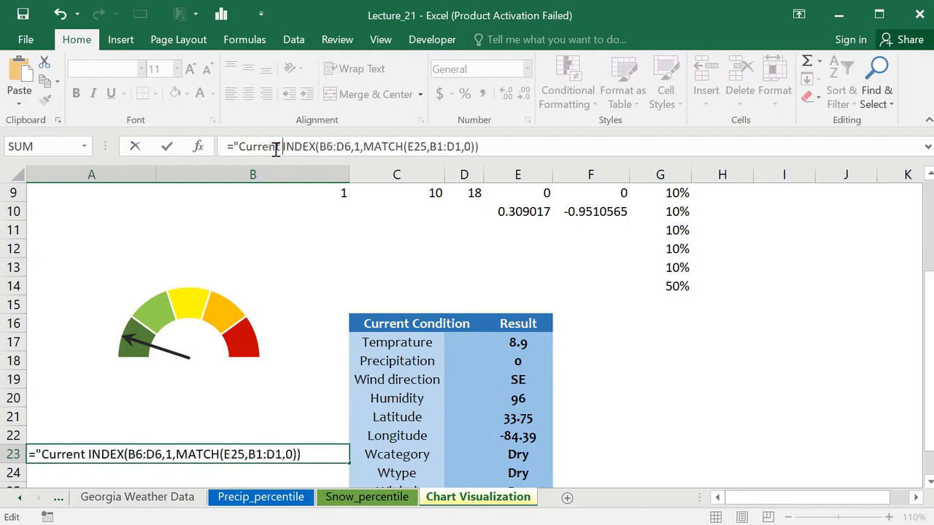
type("Accident")
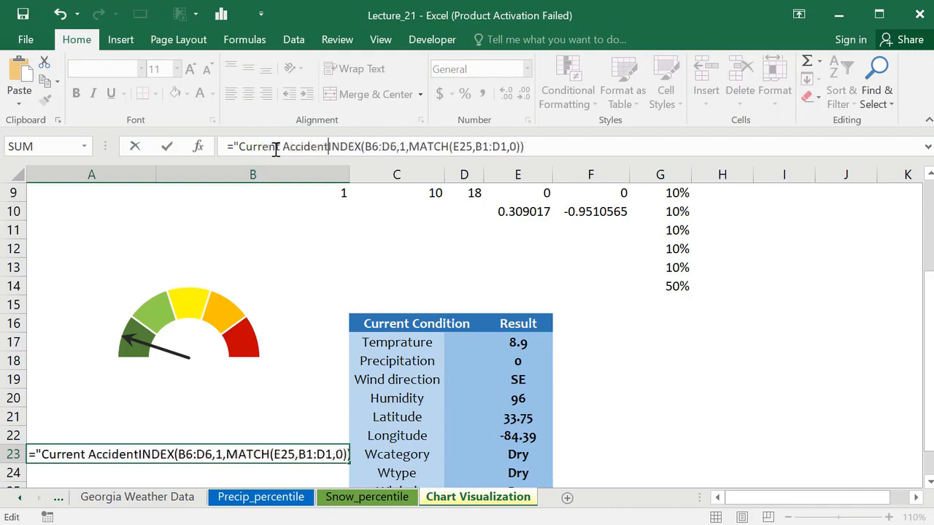
type(" Risk")
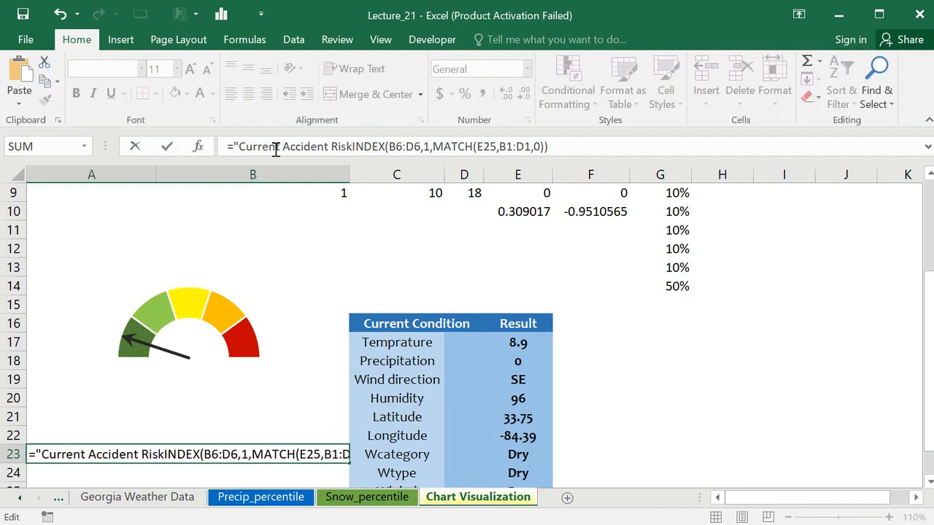
type(":")
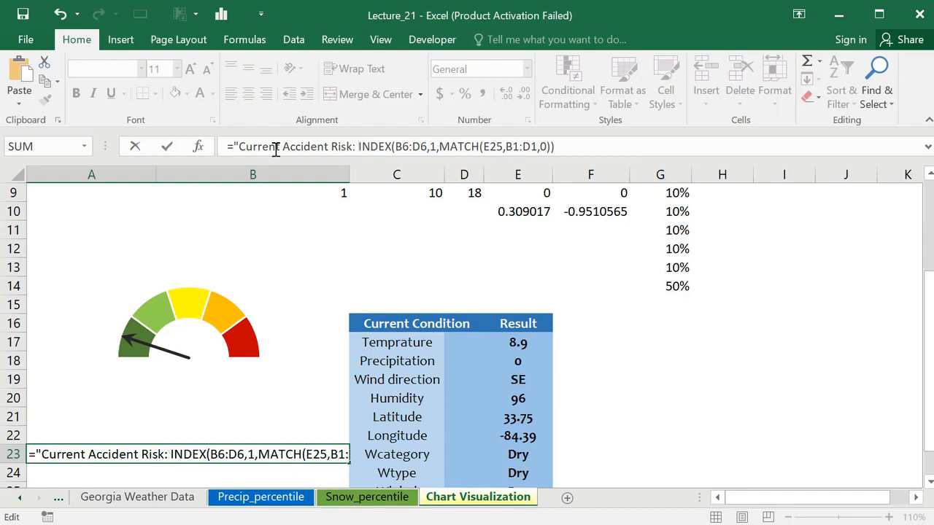
type(" \"")
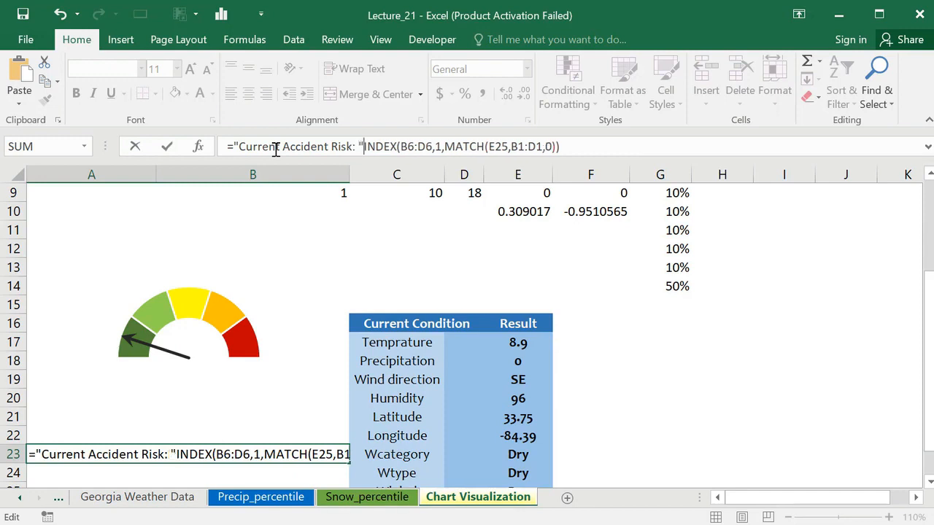
type("&")
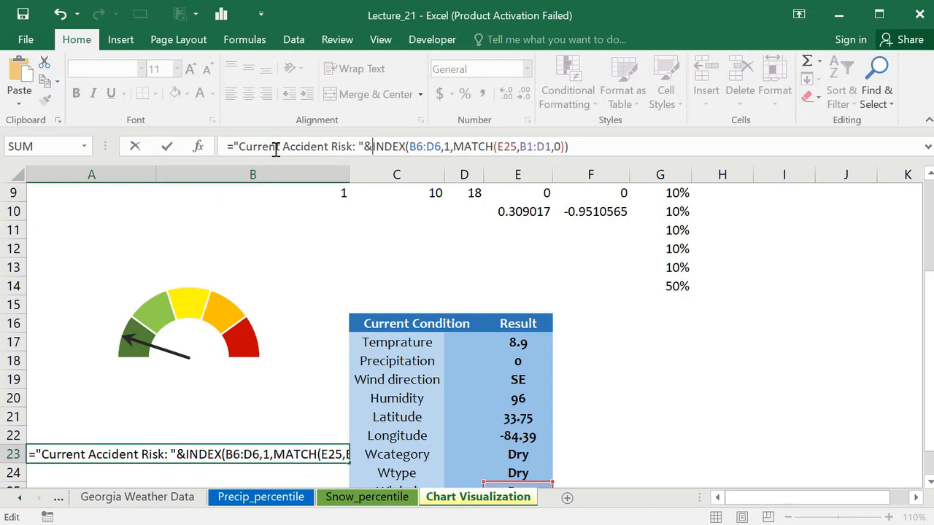
key("Return")
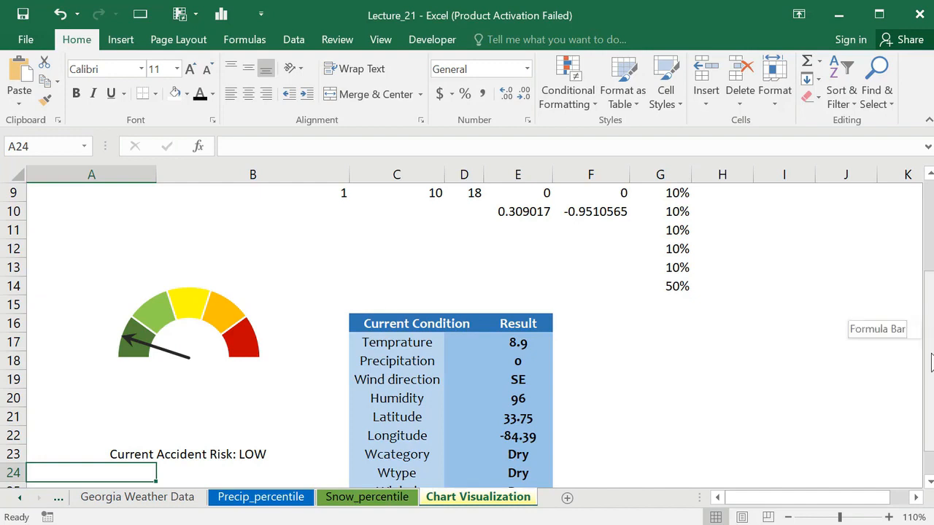
Step: Move the gauge chart down over the accident risk label and enlarge it slightly so that it starts at row 16
left_click_drag(929, 328, 928, 337)
left_click(187, 351)
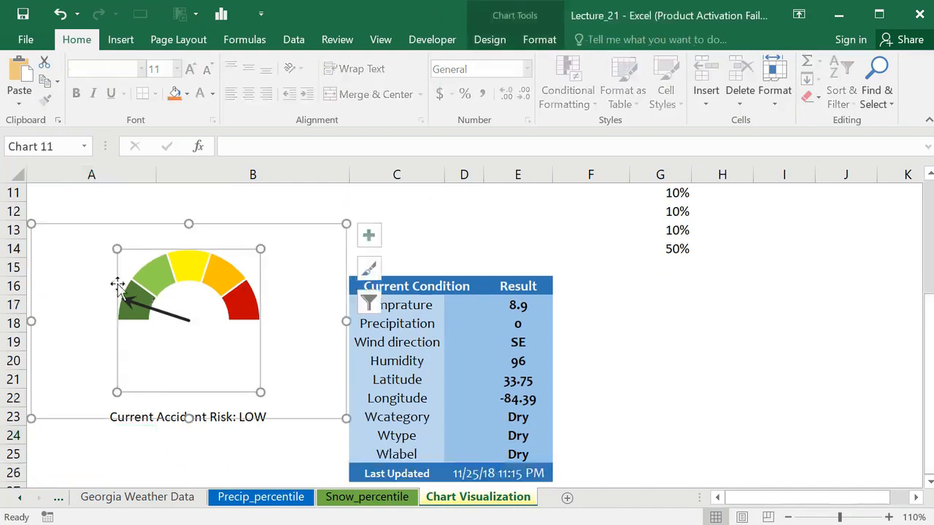
left_click_drag(95, 223, 92, 297)
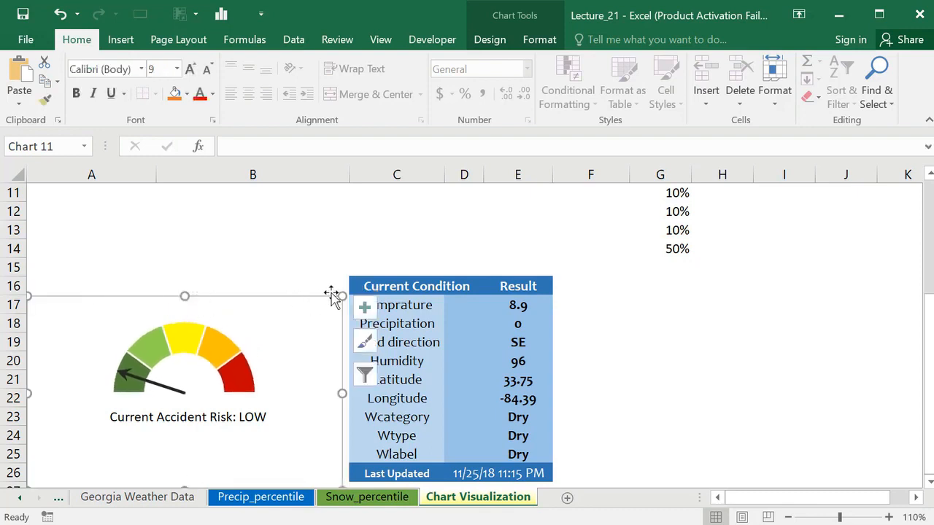
left_click_drag(343, 298, 346, 278)
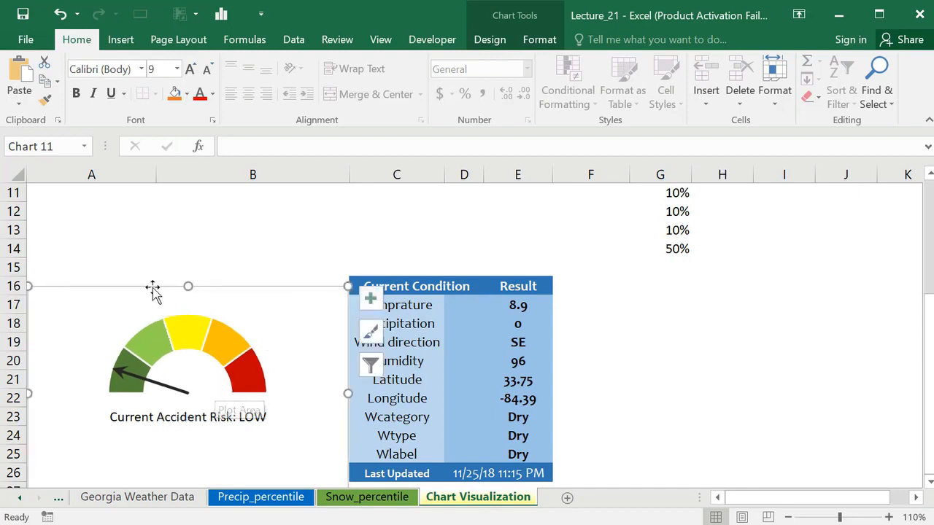
Step: Make the accident risk label in A23 bold and give the cell a light gray fill
left_click(145, 424)
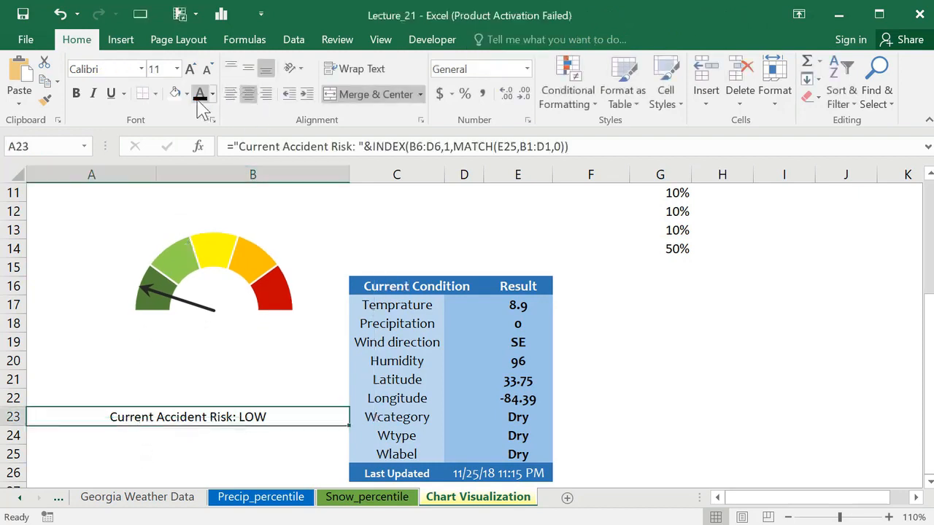
left_click(76, 94)
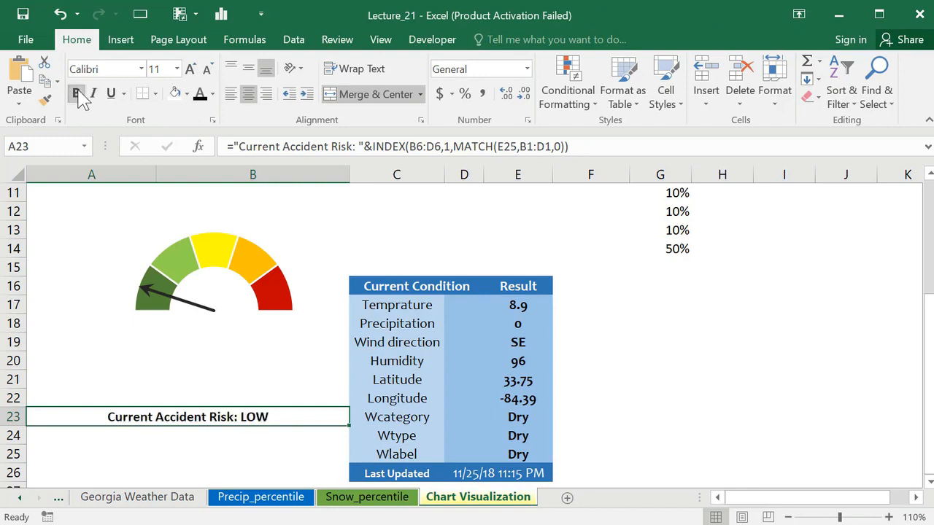
left_click(187, 93)
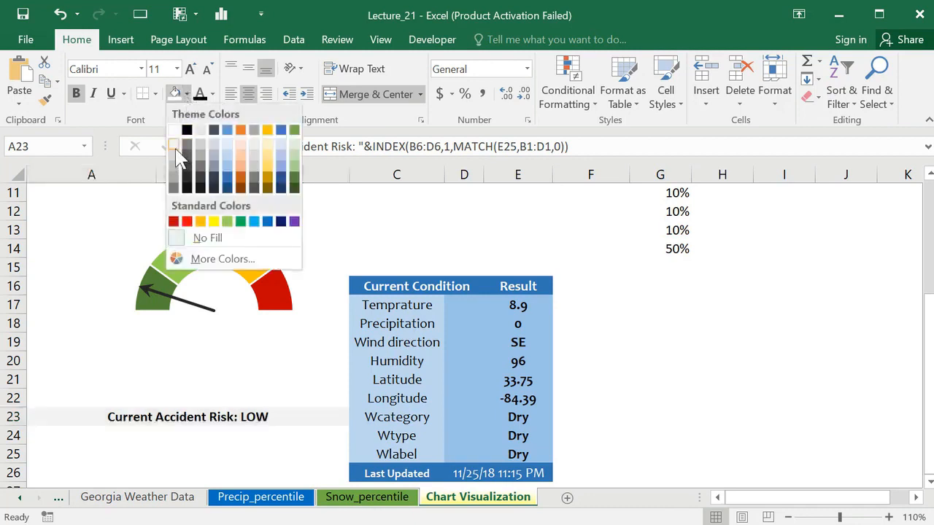
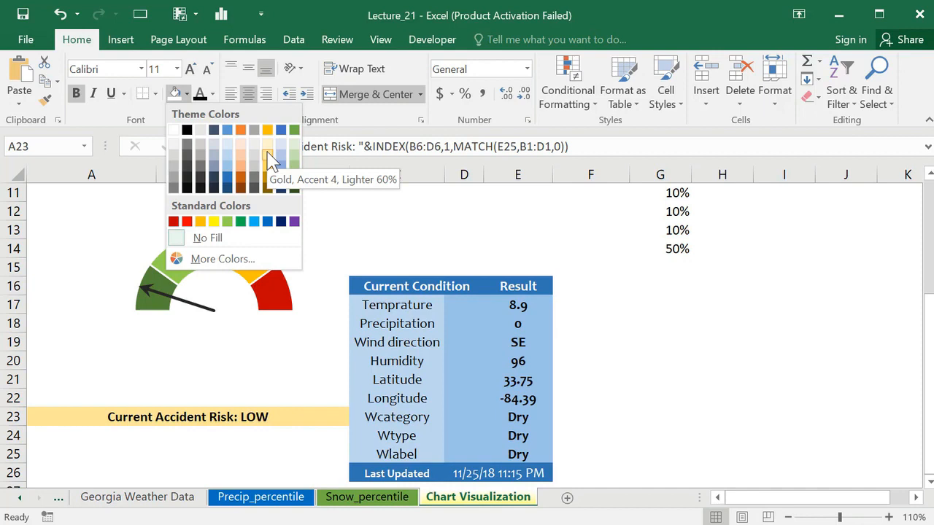
left_click(175, 162)
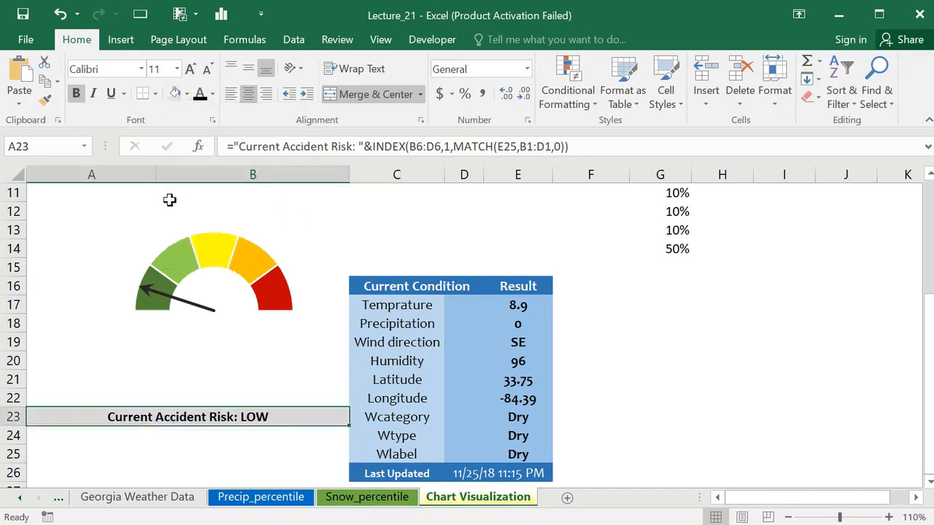
Step: Move the gauge chart down to start at row 16, directly above the gray risk label, and deselect it
left_click(117, 255)
left_click(146, 292)
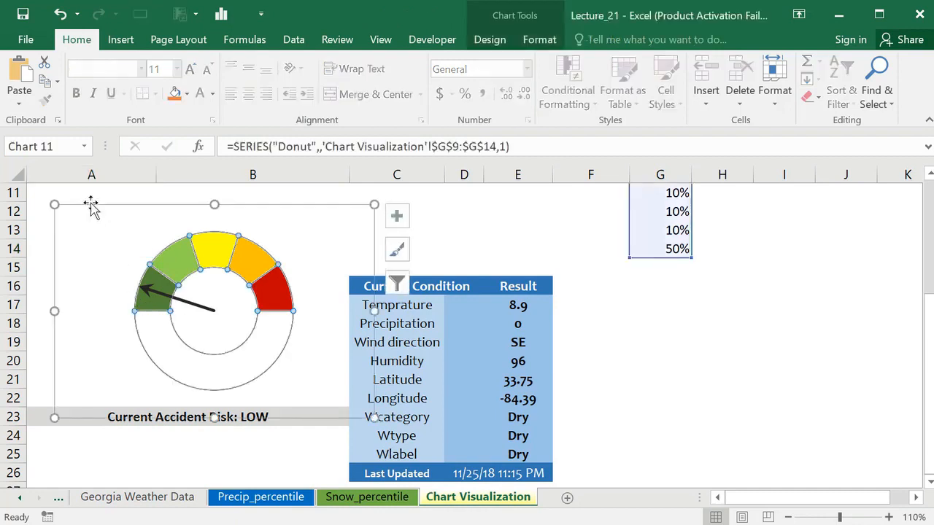
left_click_drag(85, 205, 58, 279)
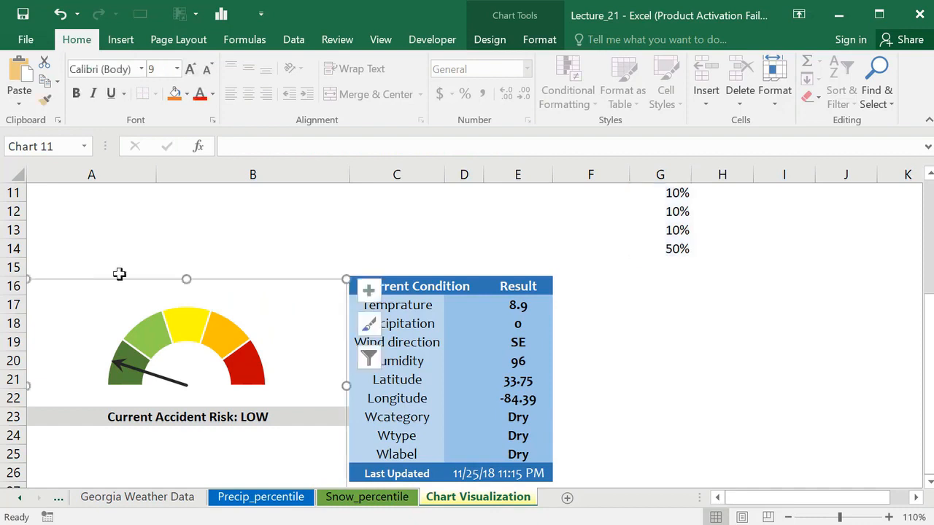
left_click(678, 327)
key("alt+Tab")
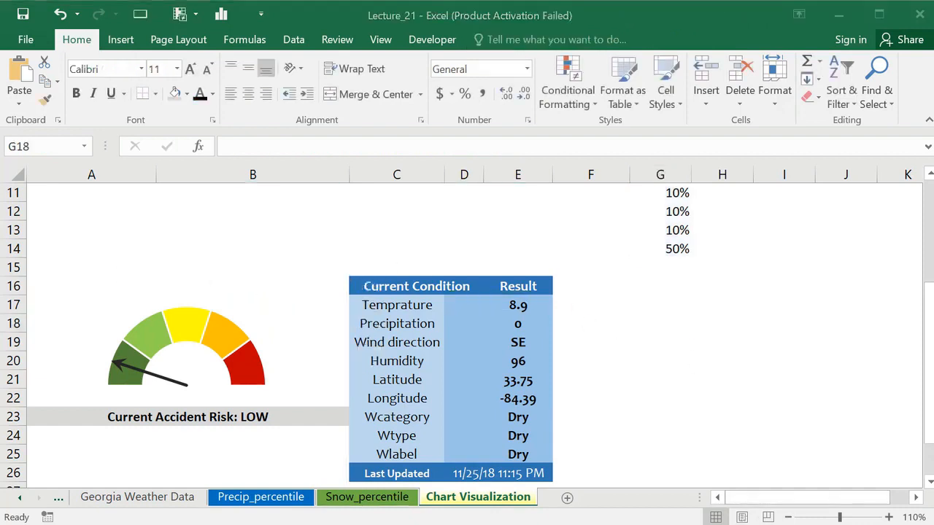
key("alt+Tab")
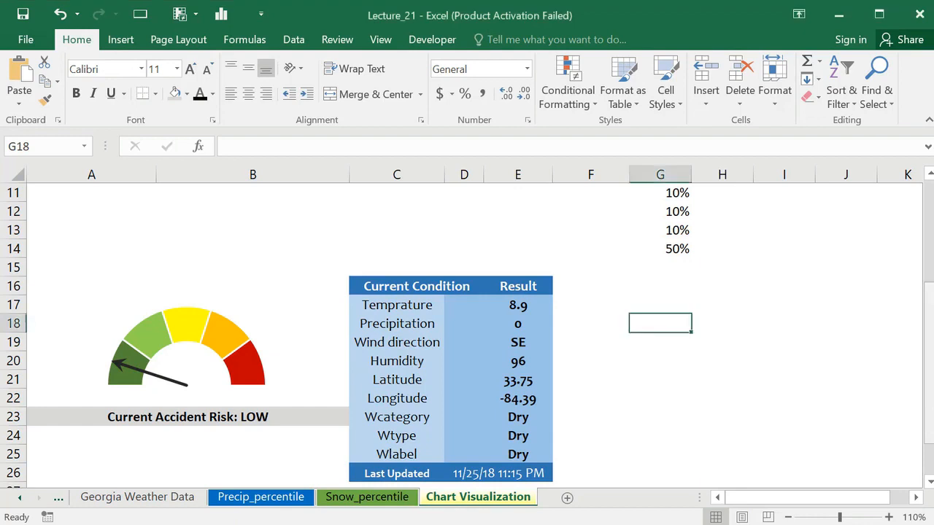
Step: Select the accident table and gauge calculation data in A1:G14
scroll(467, 335, "up", 4)
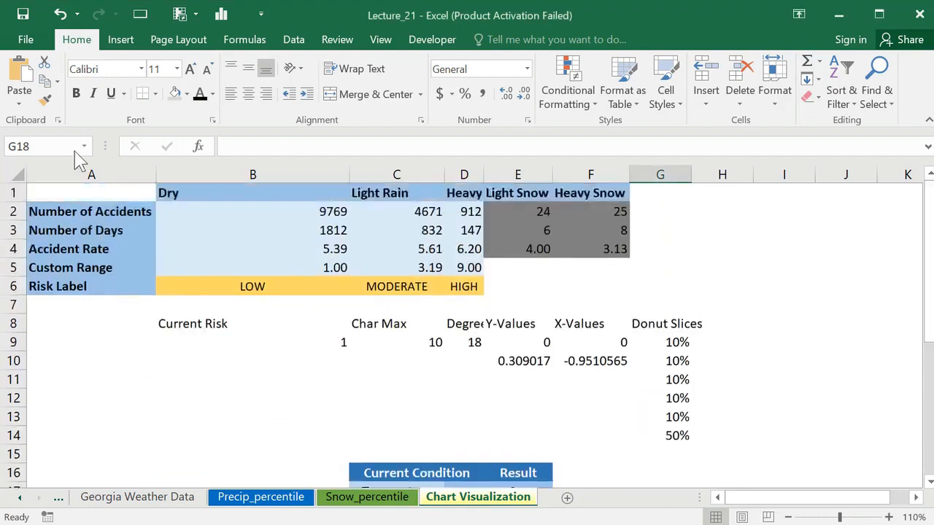
left_click_drag(53, 198, 682, 430)
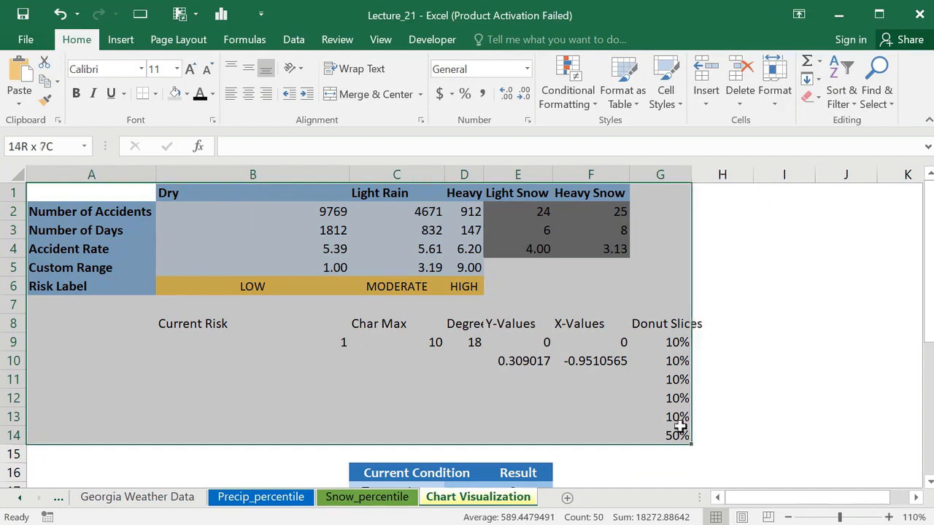
left_click(188, 95)
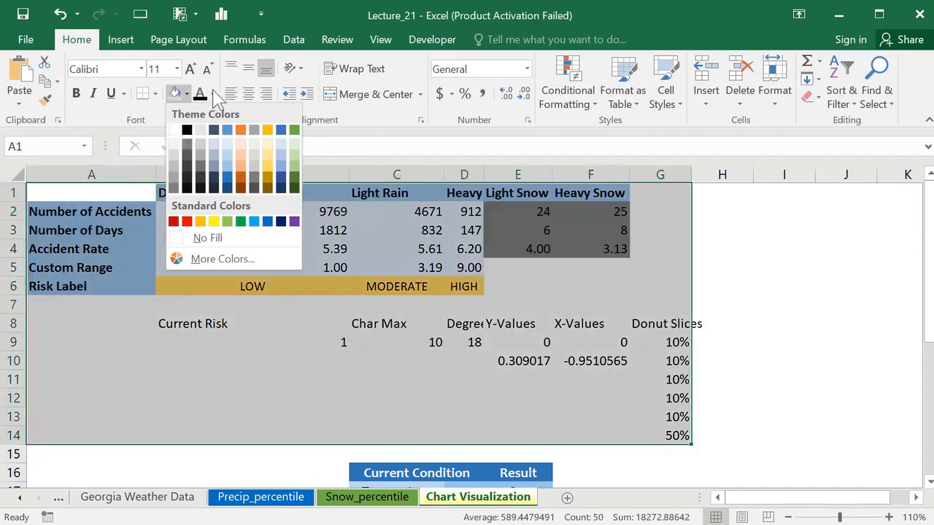
left_click(213, 94)
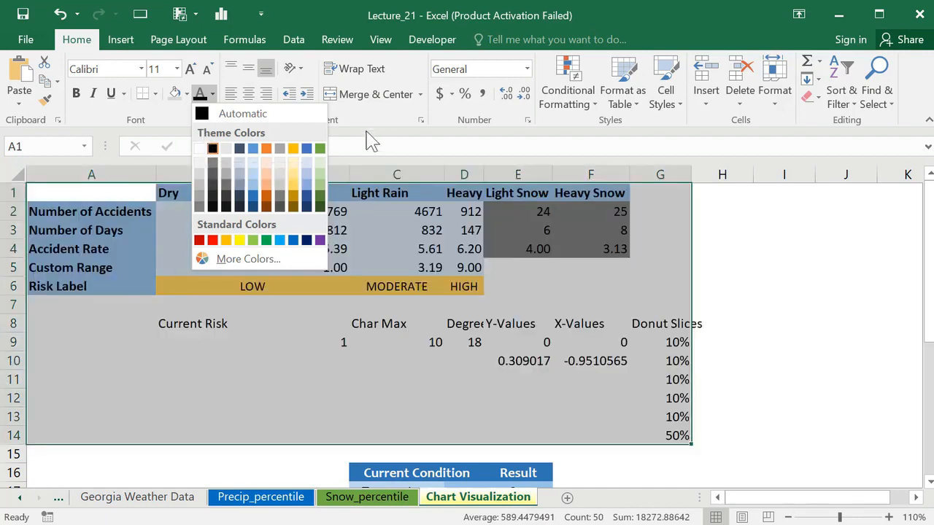
left_click(372, 118)
Step: Hide the contents of A1:G14 by applying the custom number format ;;; to the range
right_click(264, 232)
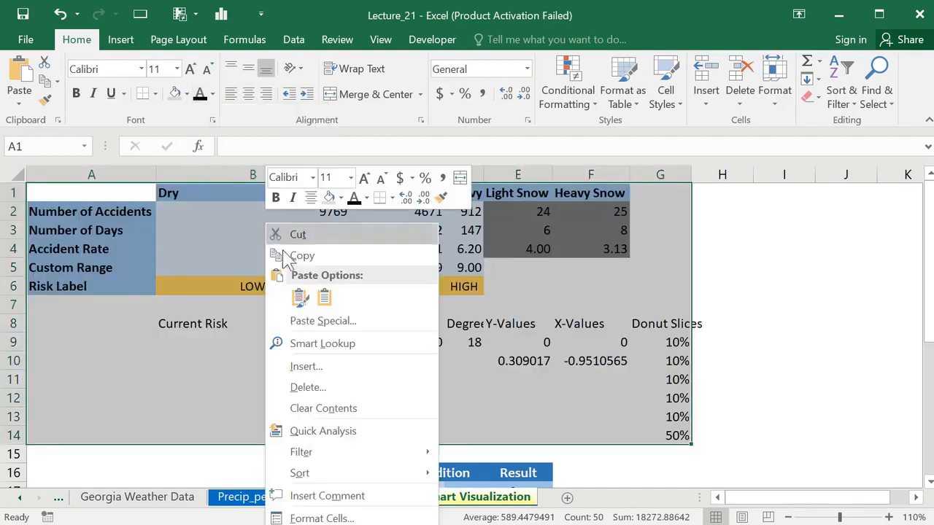
left_click(310, 519)
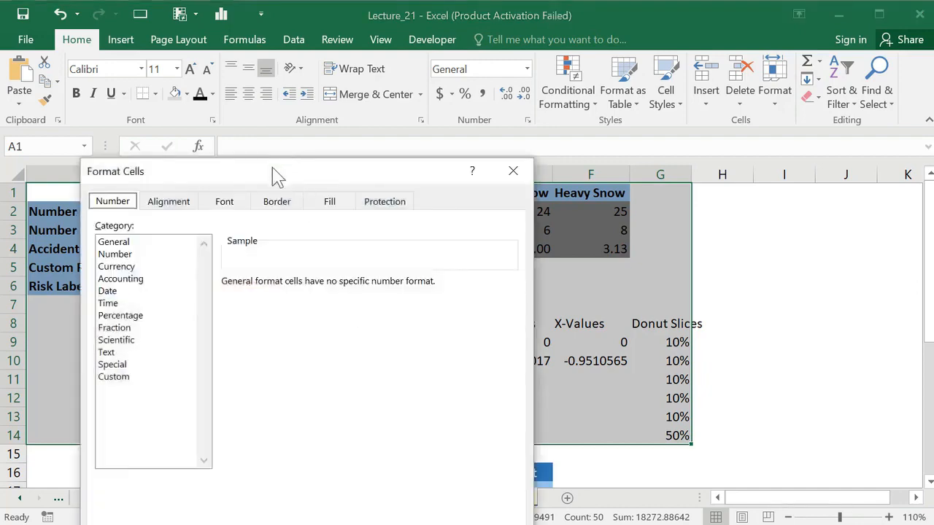
left_click_drag(275, 177, 383, 51)
left_click(211, 262)
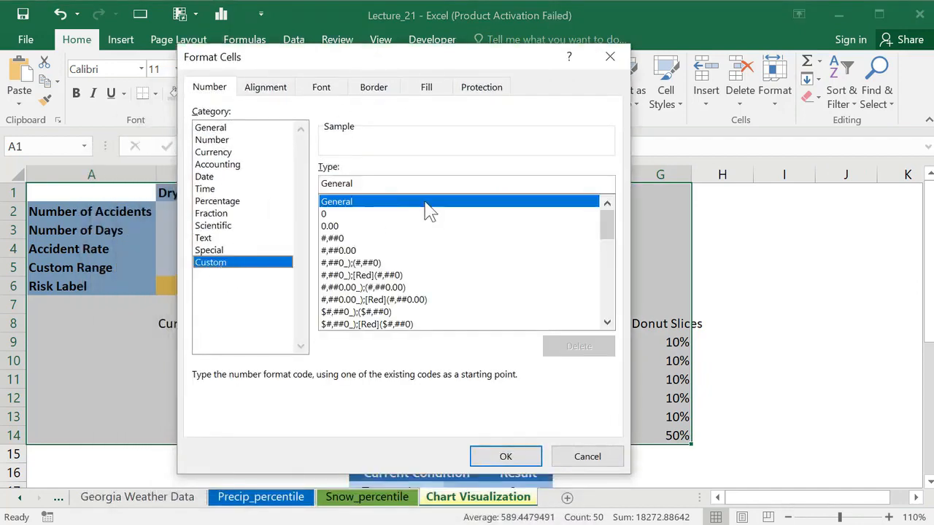
left_click_drag(374, 181, 293, 179)
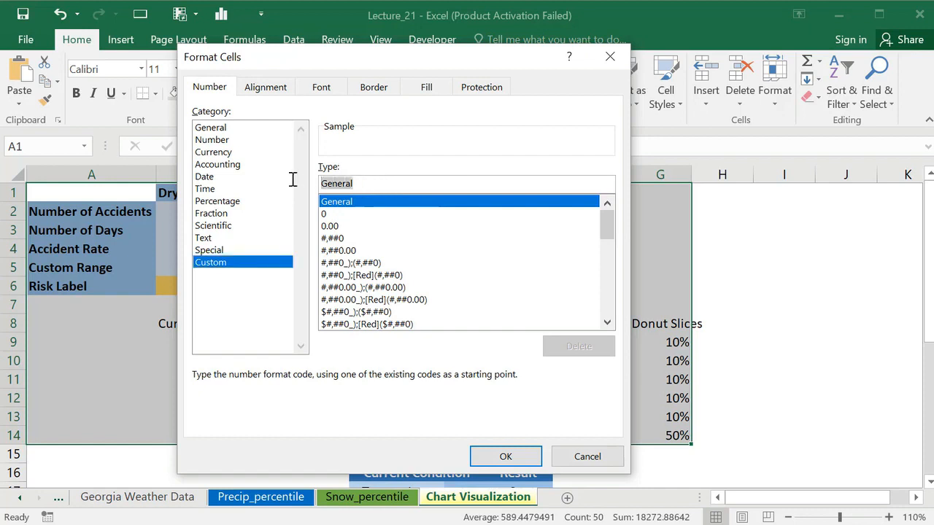
type(";;")
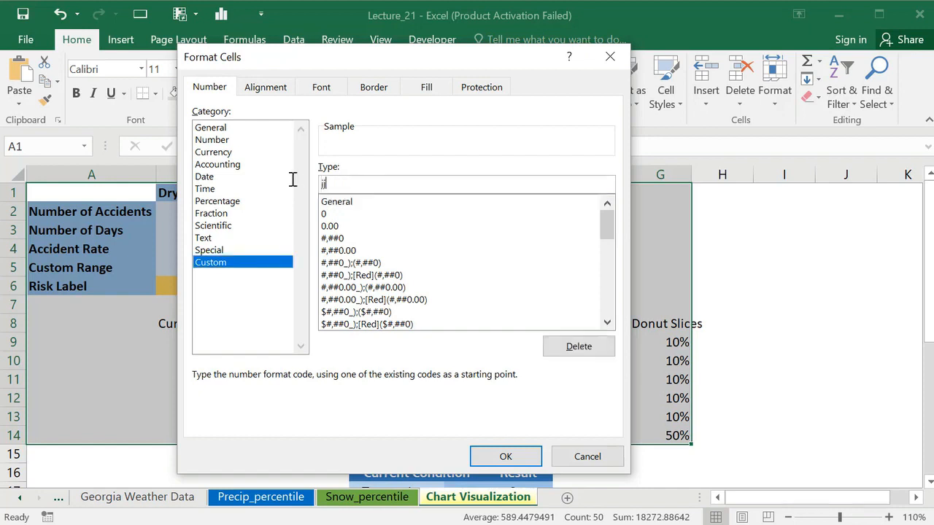
key("BackSpace")
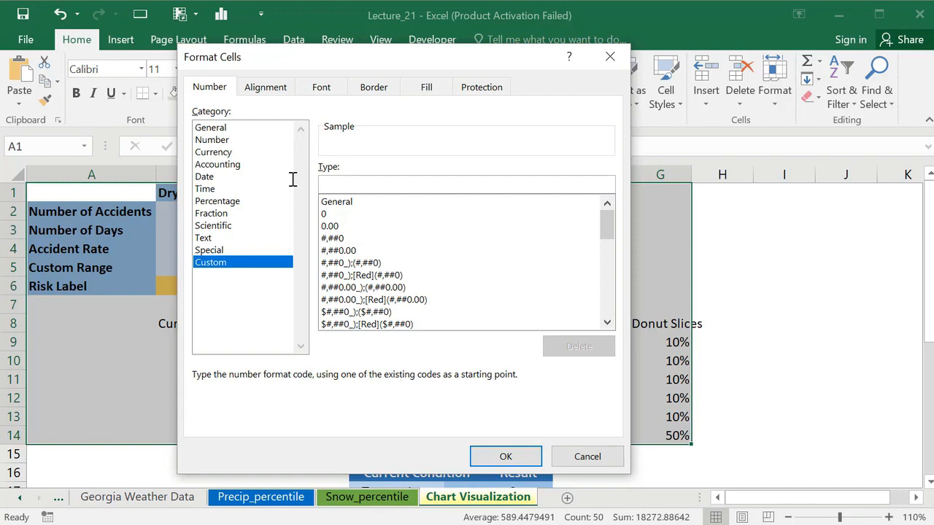
type(";;;")
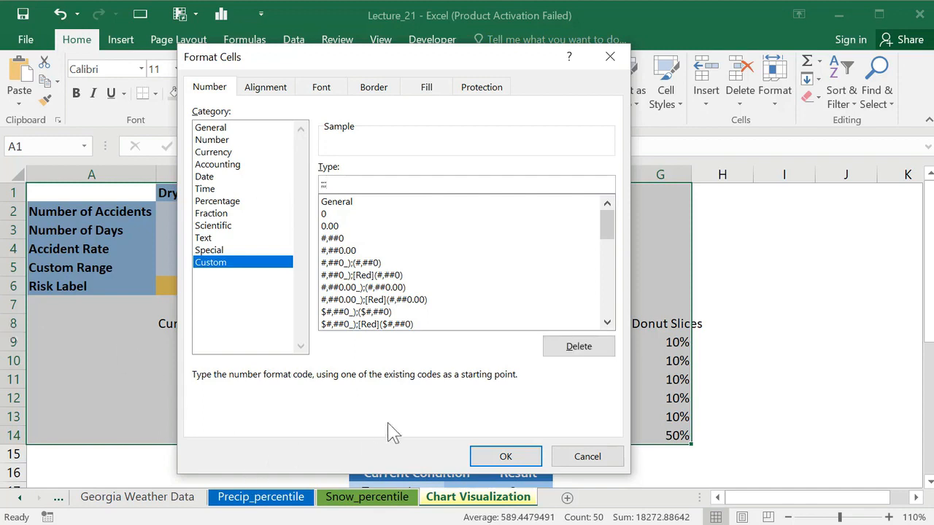
left_click(487, 457)
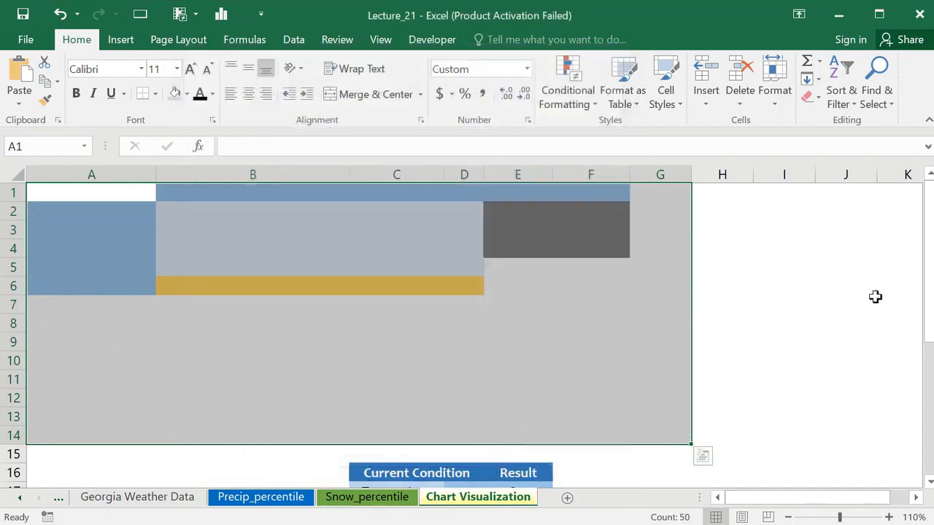
left_click(875, 299)
Step: Remove the fill color from A1:G7
left_click_drag(67, 189, 652, 305)
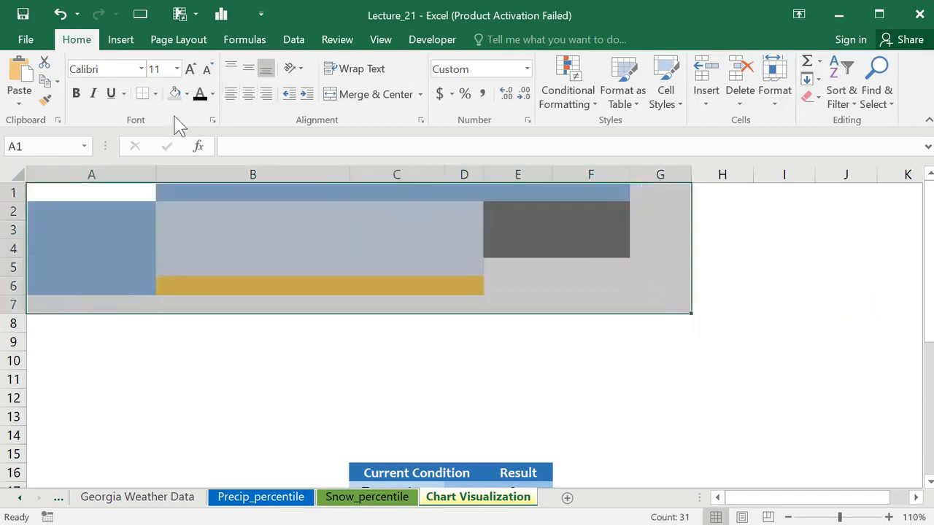
left_click(187, 93)
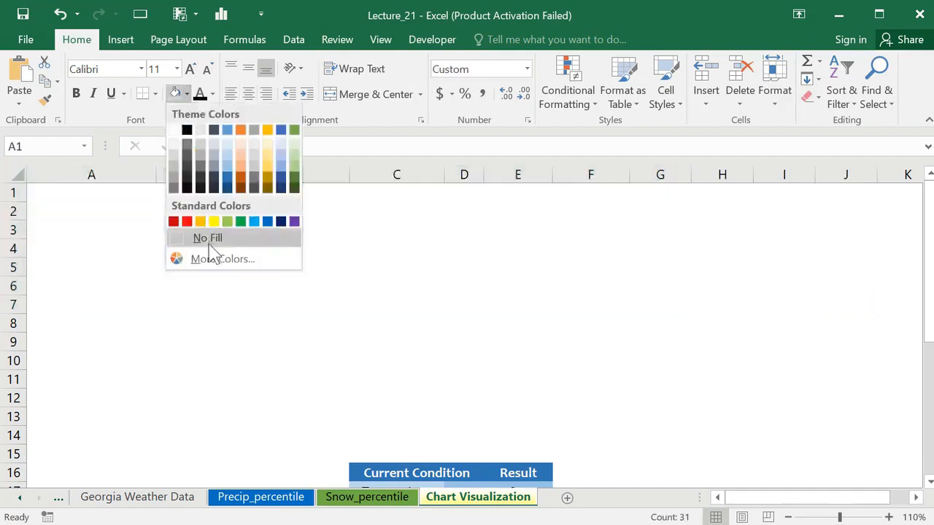
left_click(208, 239)
left_click(631, 419)
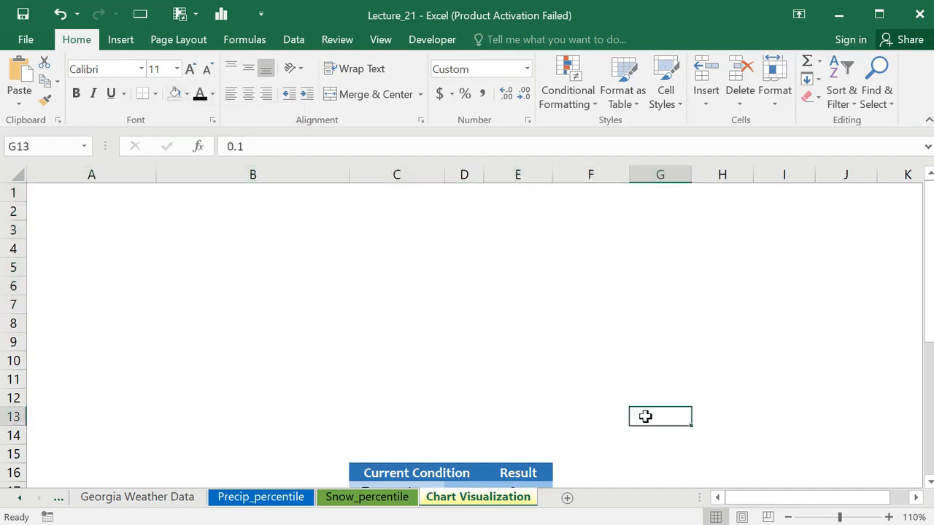
Step: Merge and center A13:E13 above the gauge and the weather conditions table
left_click_drag(931, 251, 931, 372)
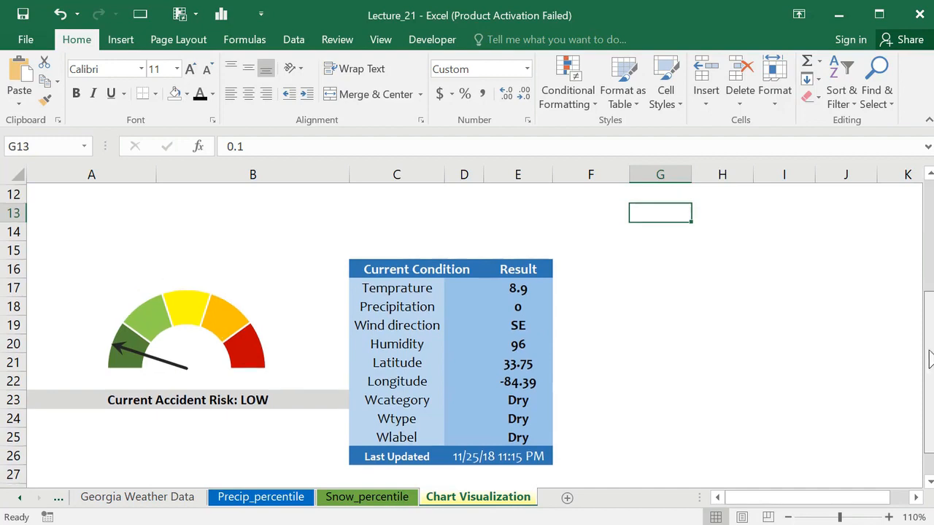
left_click(139, 193)
left_click_drag(139, 205, 528, 213)
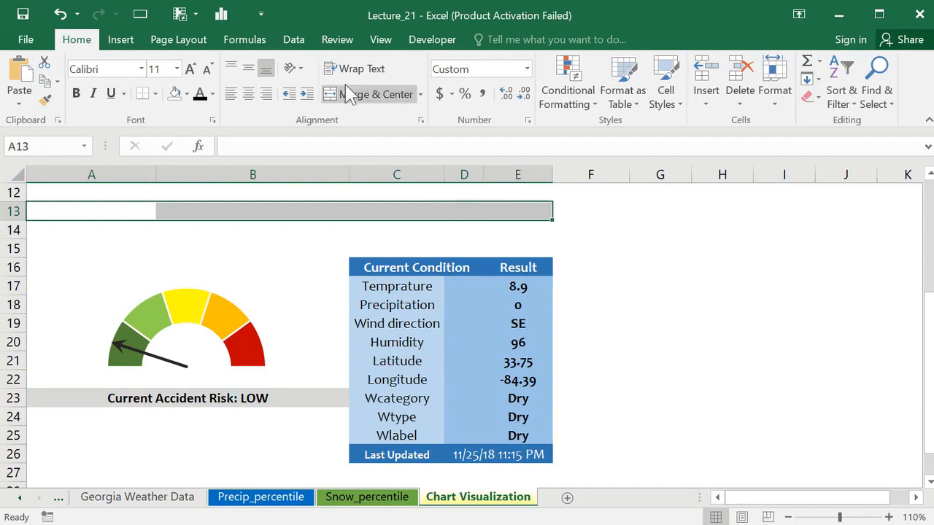
left_click(357, 94)
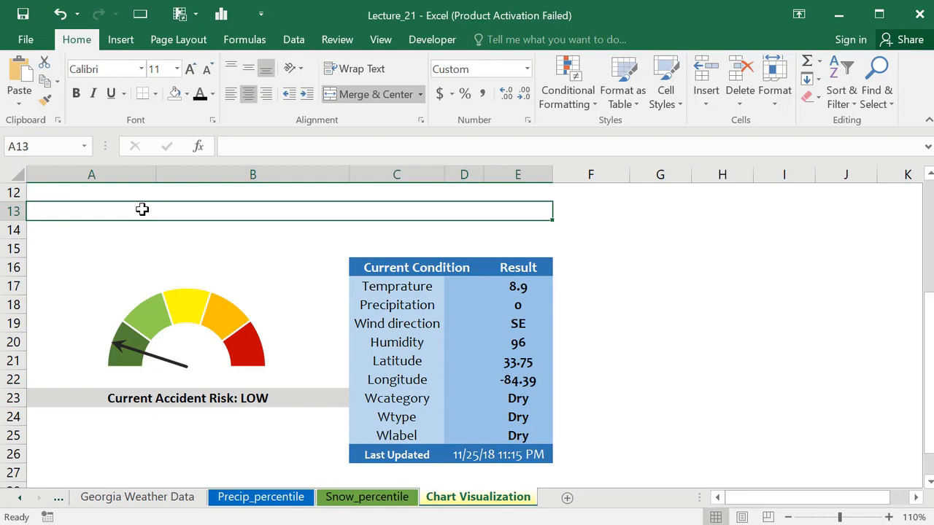
Step: Enter the dashboard title "Real Time Wealther Analytics: Current City Atlanta" in the merged cell A13
type("Real T")
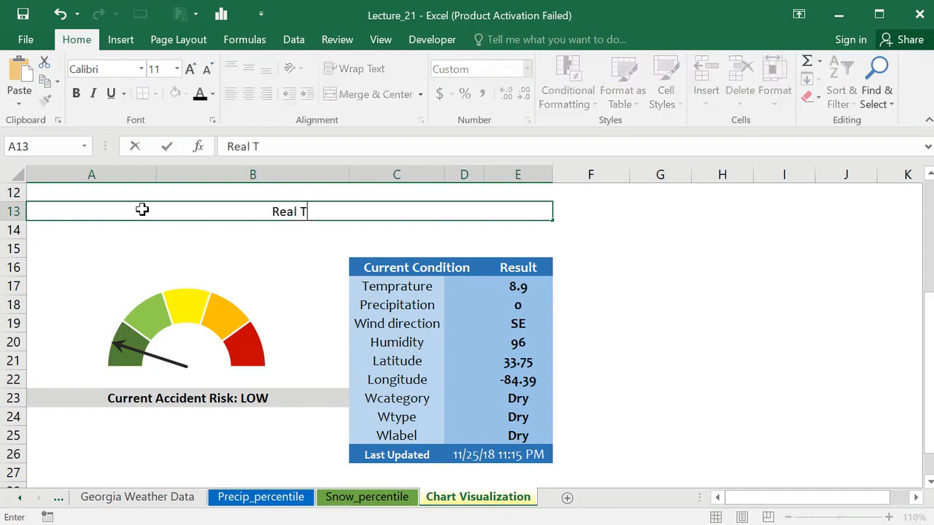
type("ime Wealther")
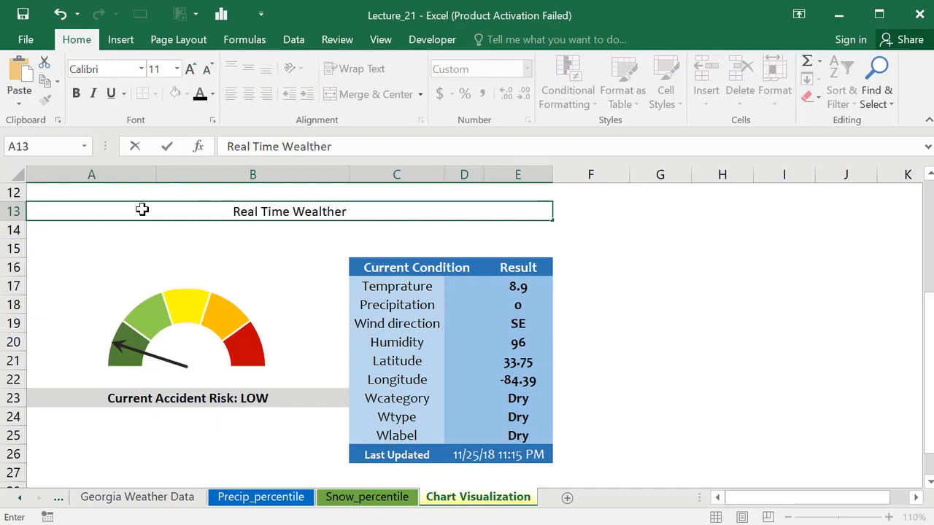
type(" Anal")
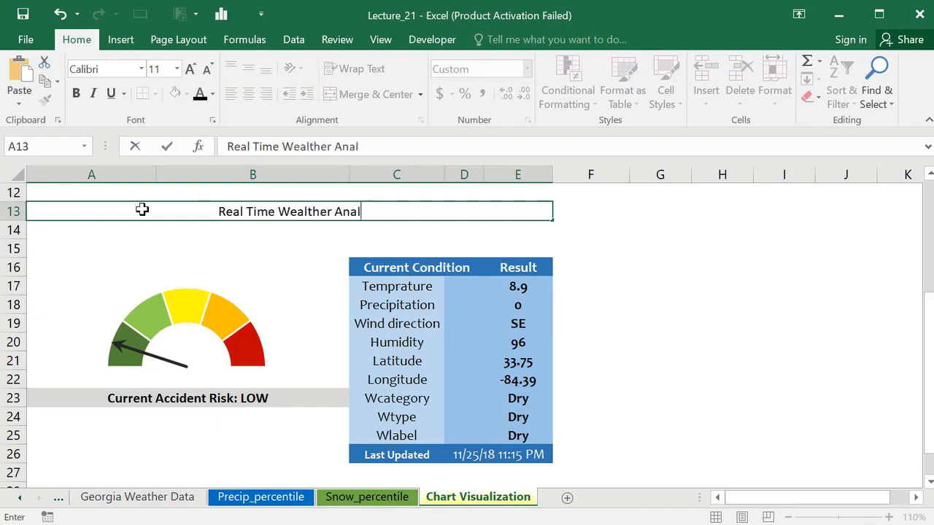
type("ytics")
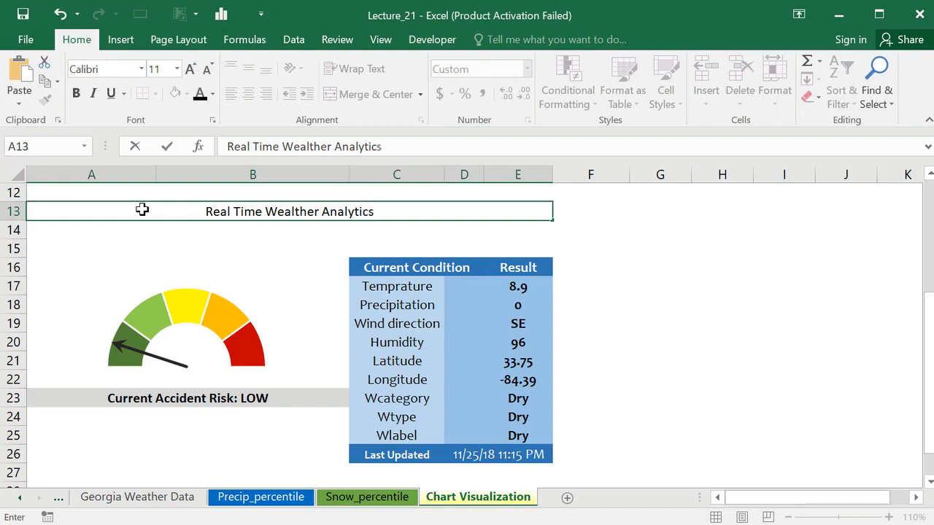
type(":")
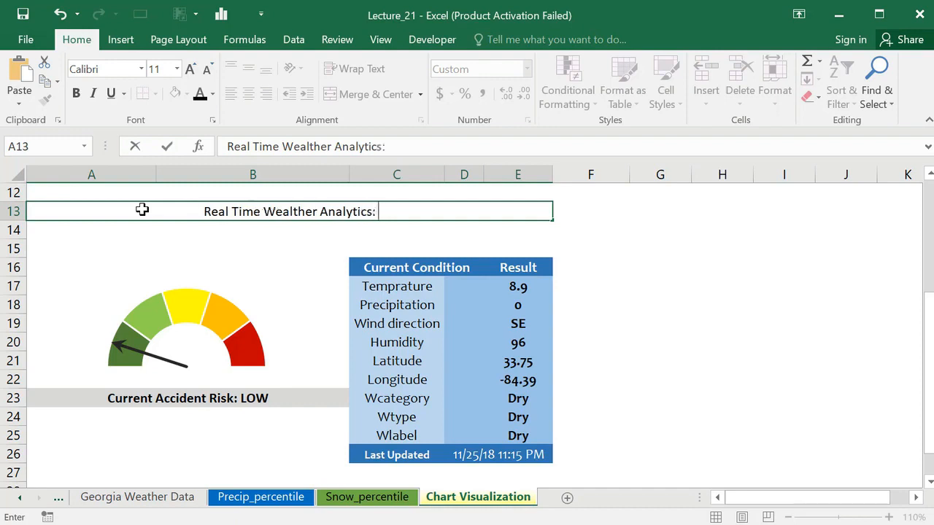
type(" C")
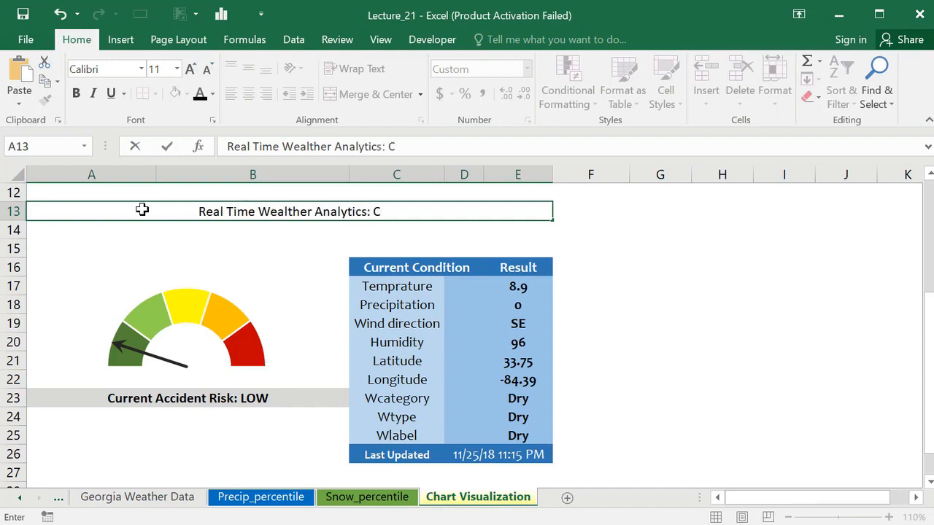
type("urr")
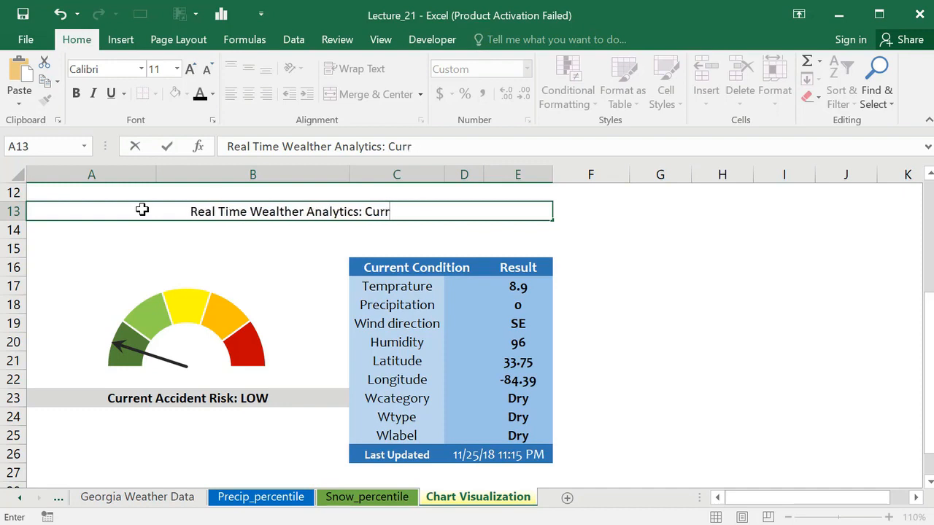
type("ent C")
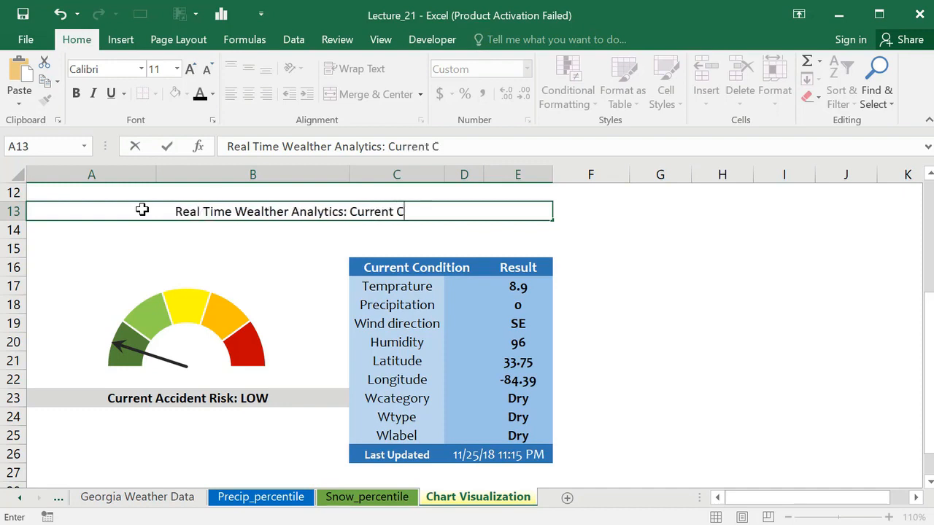
type("ity Atlanta")
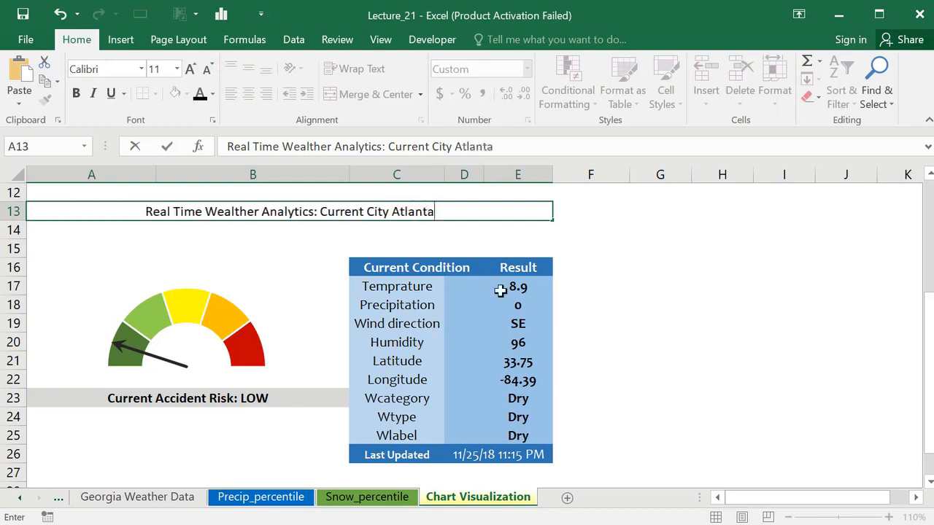
key("Escape")
left_click(713, 334)
Step: Clear the custom ;;; number format from the title cell A13 so that its text displays
left_click(364, 208)
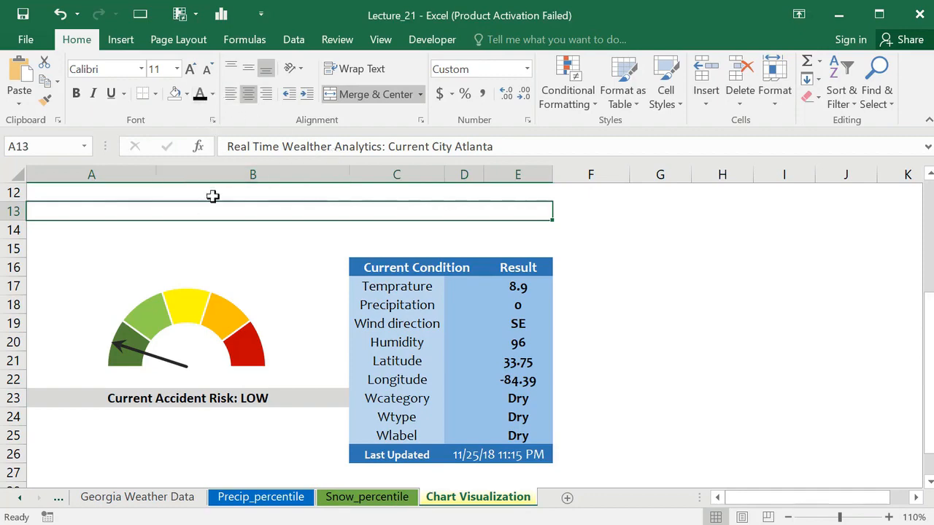
right_click(201, 215)
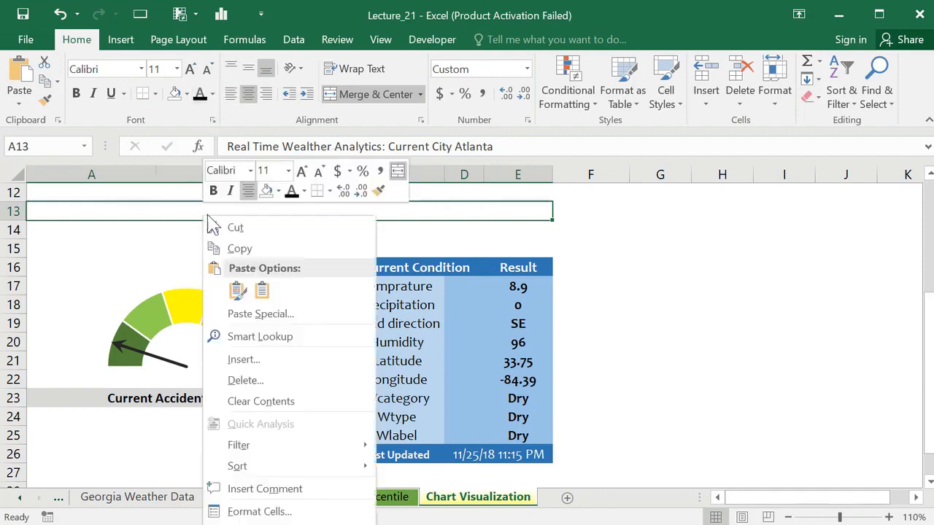
left_click(265, 510)
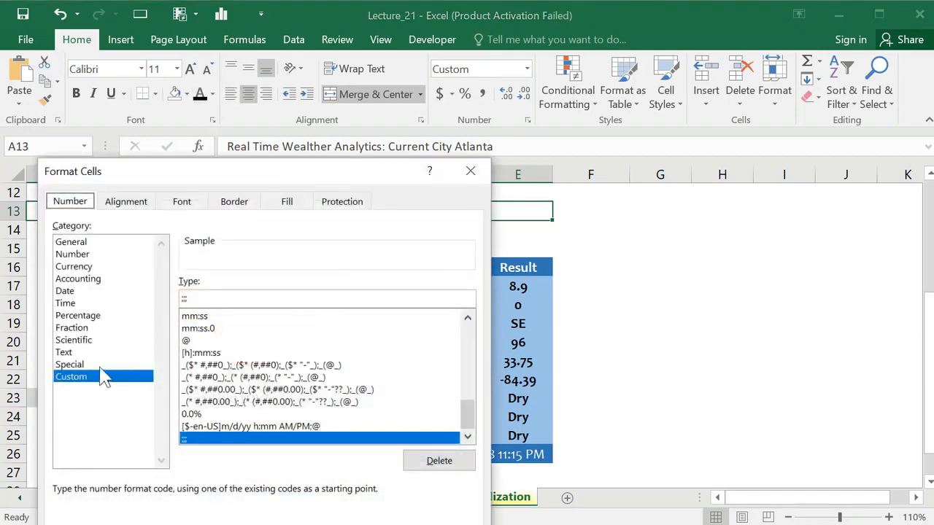
left_click_drag(198, 300, 178, 300)
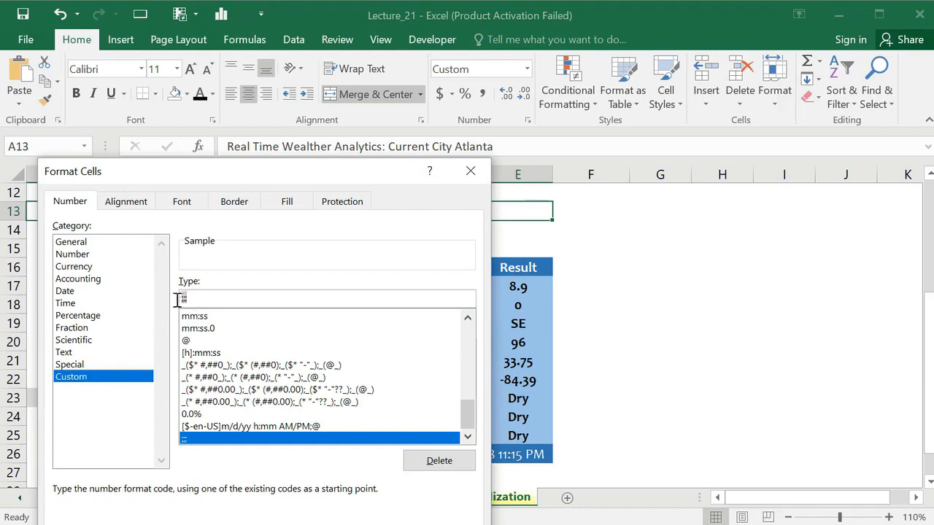
key("BackSpace")
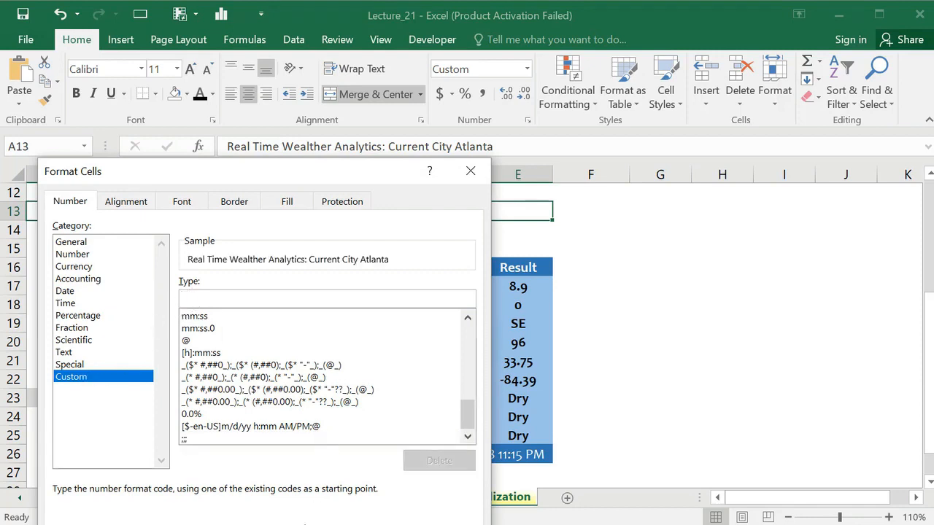
key("Return")
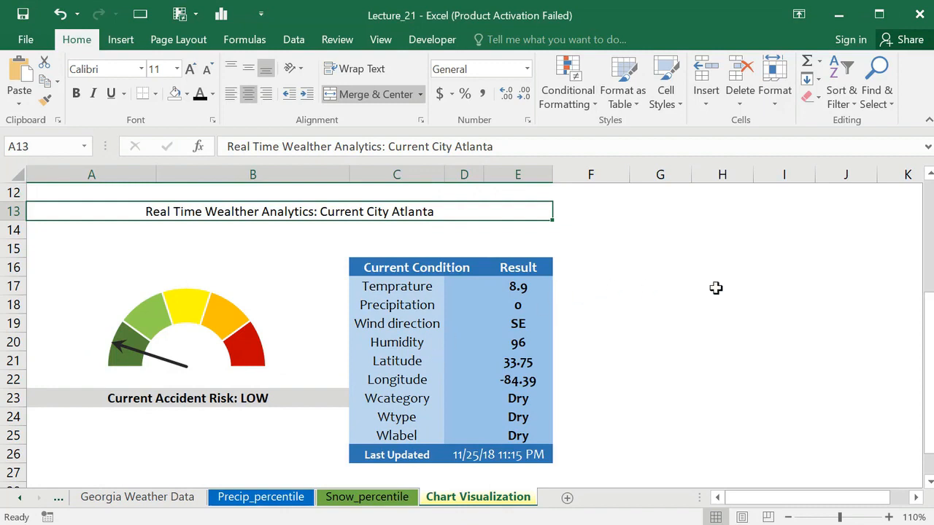
left_click(794, 286)
Step: Format the title in A13 with a dark blue fill and white 12-point text
left_click(428, 210)
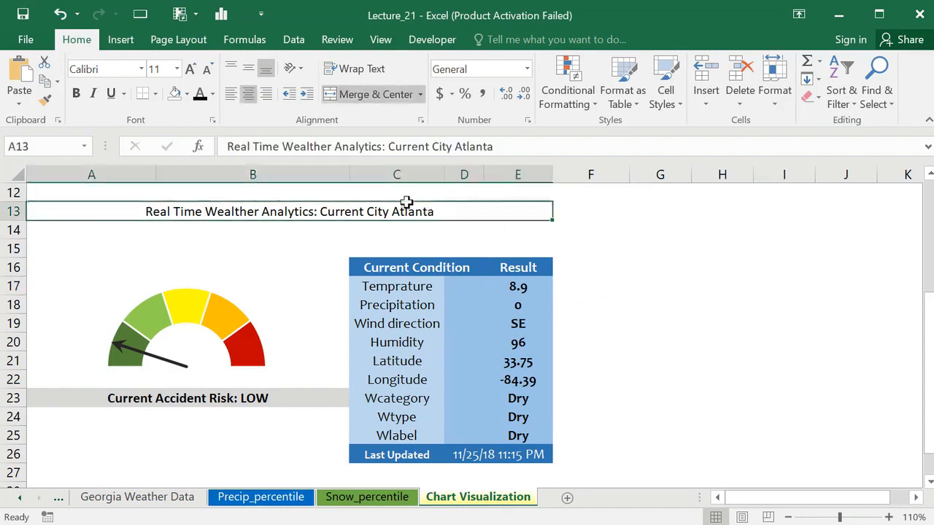
left_click(187, 93)
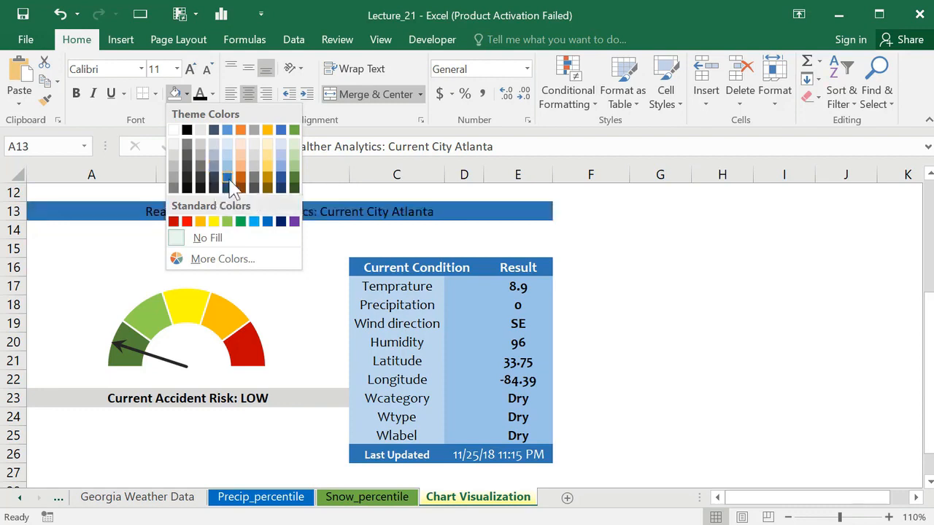
left_click(283, 188)
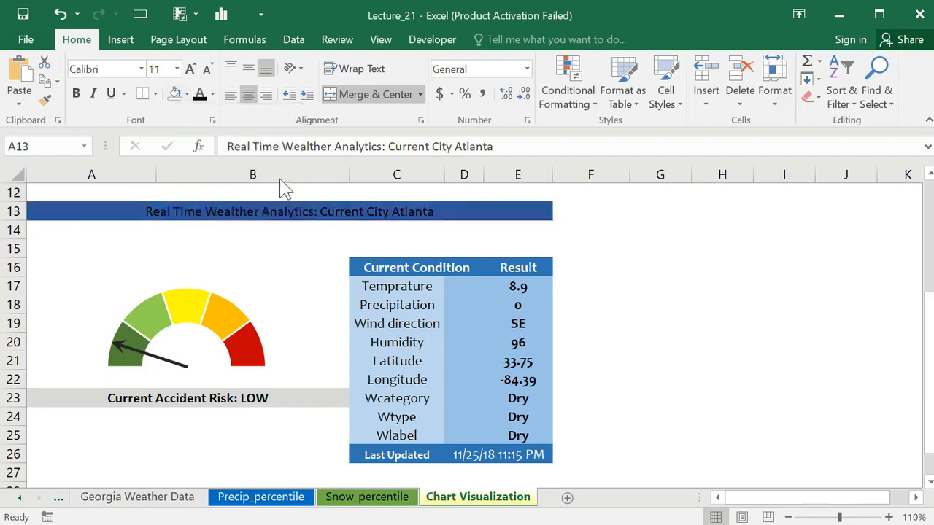
left_click(212, 94)
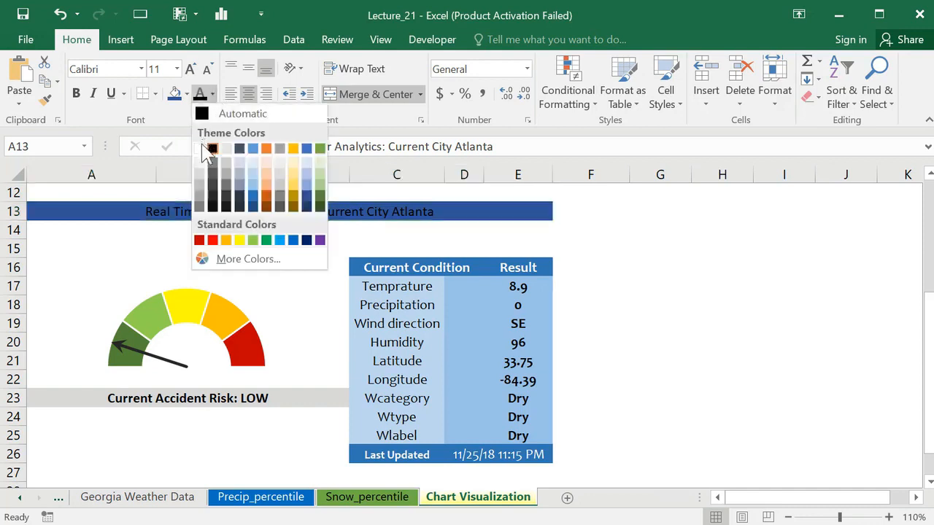
left_click(200, 149)
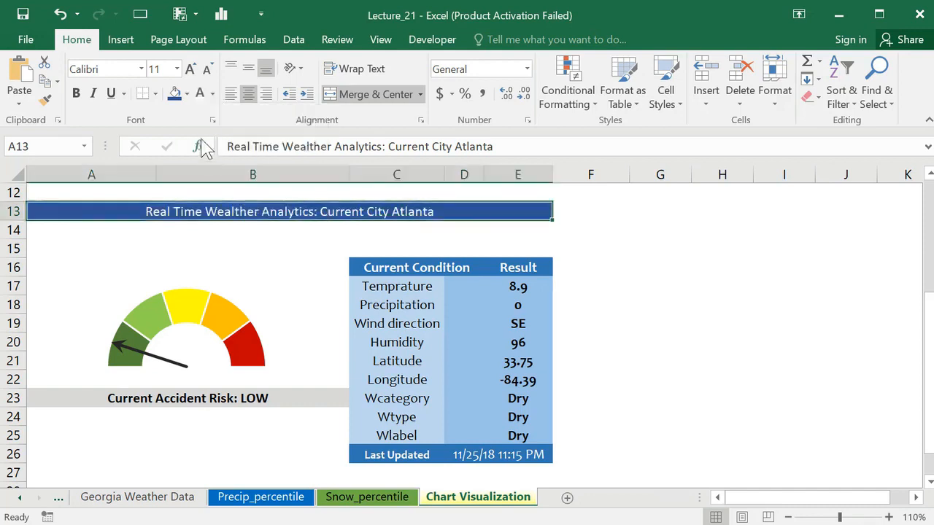
left_click(191, 69)
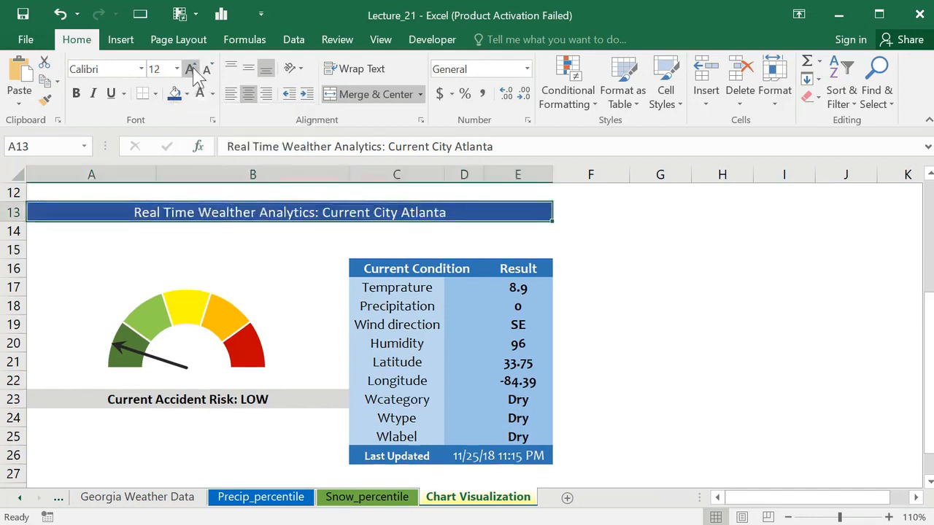
Step: Make the dashboard title in A13 bold
left_click(78, 94)
left_click(694, 318)
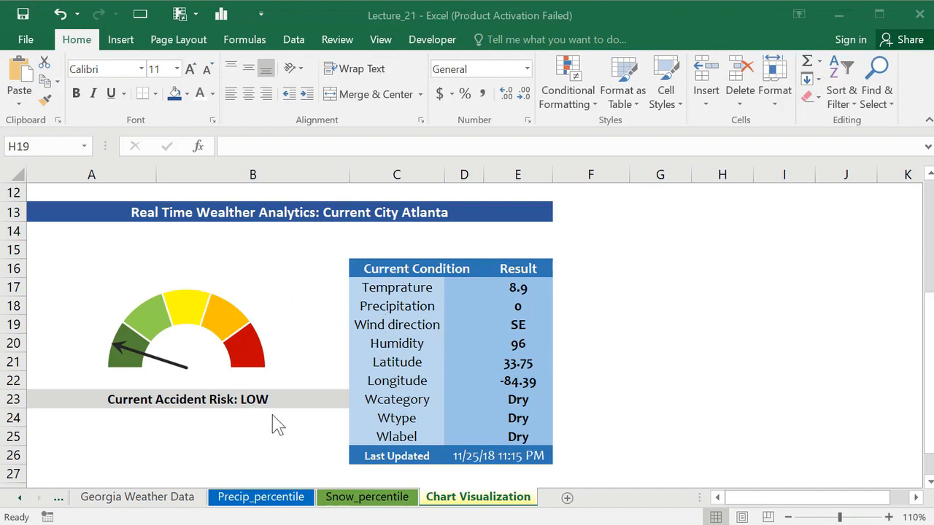
mouse_move(233, 352)
left_click(21, 500)
left_click(21, 499)
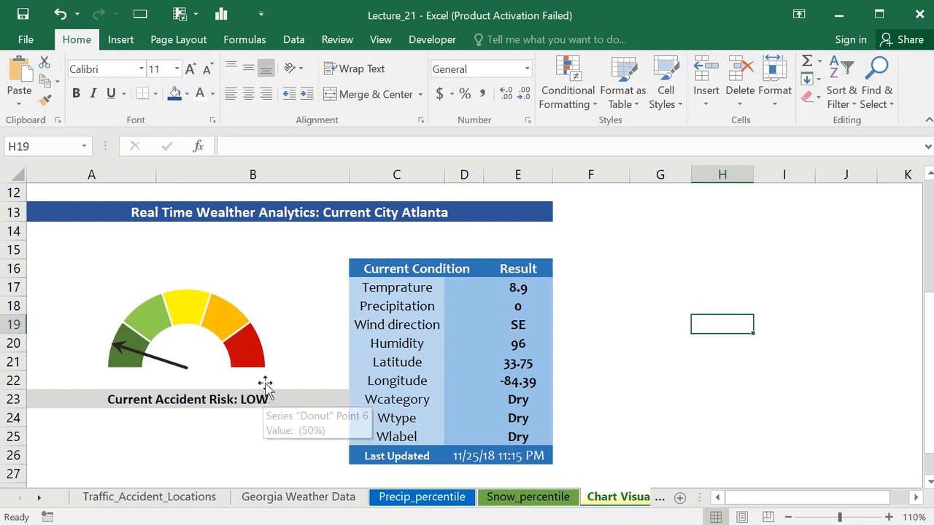
left_click(290, 355)
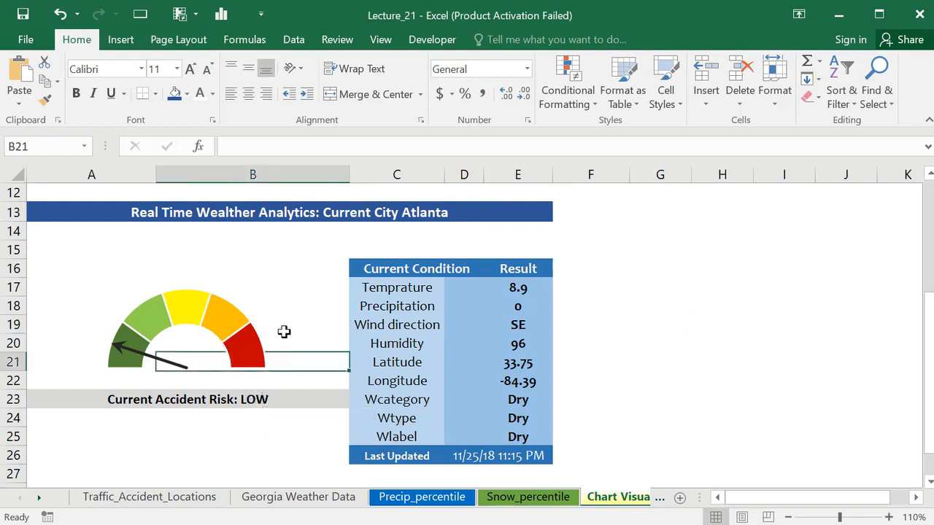
left_click(284, 332)
left_click(251, 313)
left_click(298, 290)
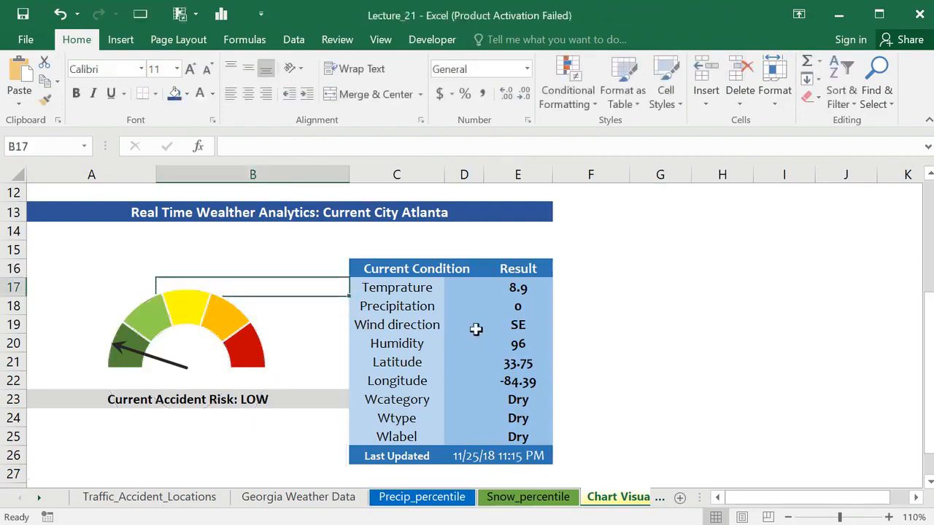
left_click(676, 319)
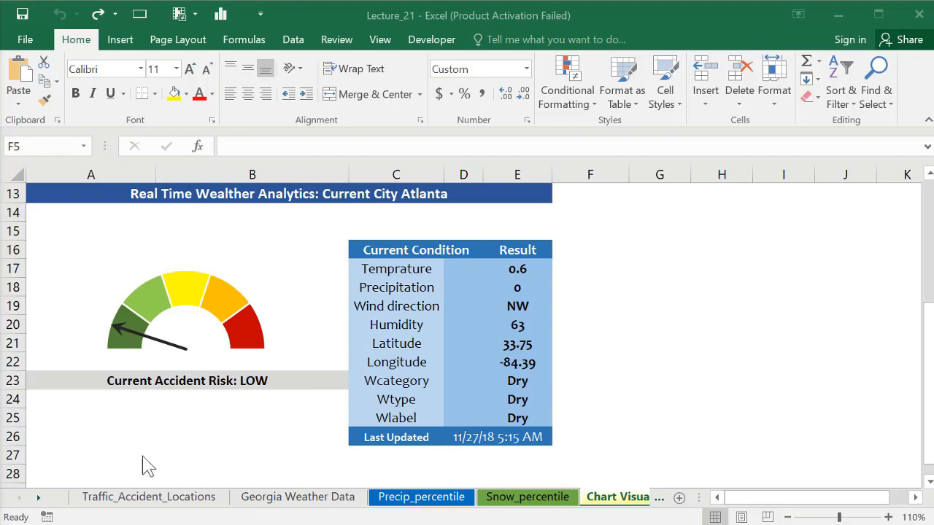
Step: Look over the source data columns on the Traffic_Accident_Locations and Georgia Weather Data sheets
left_click(126, 499)
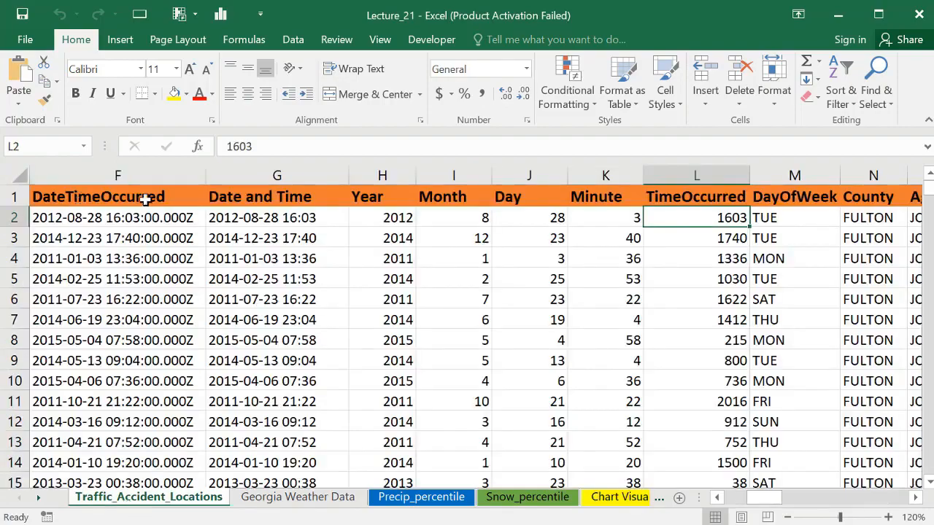
left_click_drag(761, 500, 697, 502)
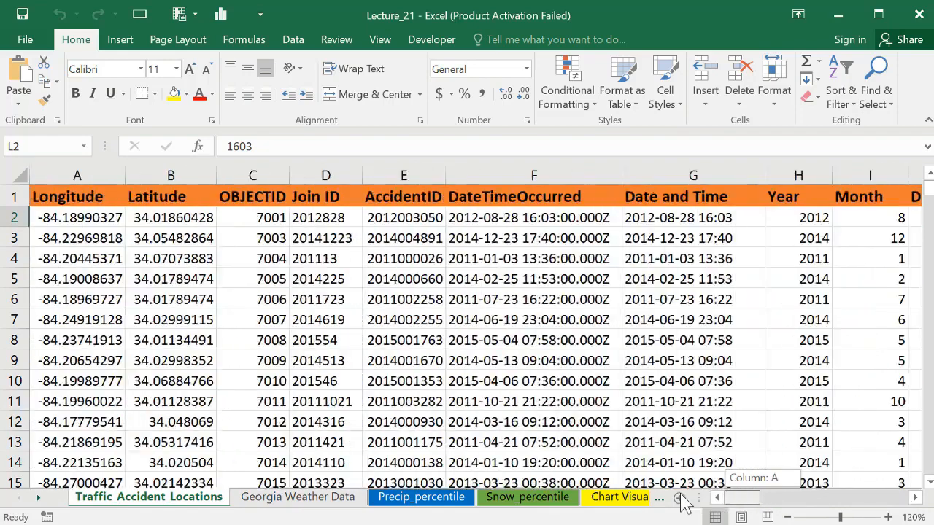
left_click(278, 499)
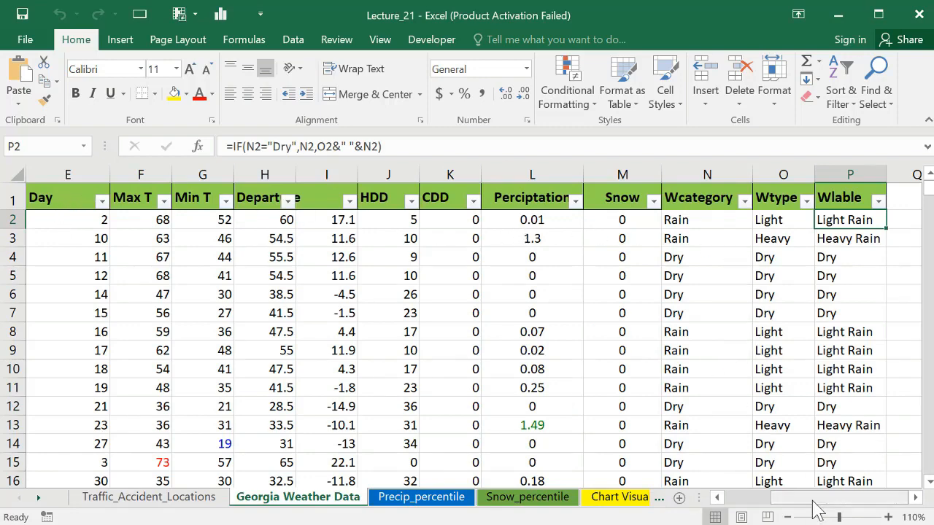
left_click_drag(811, 499, 737, 498)
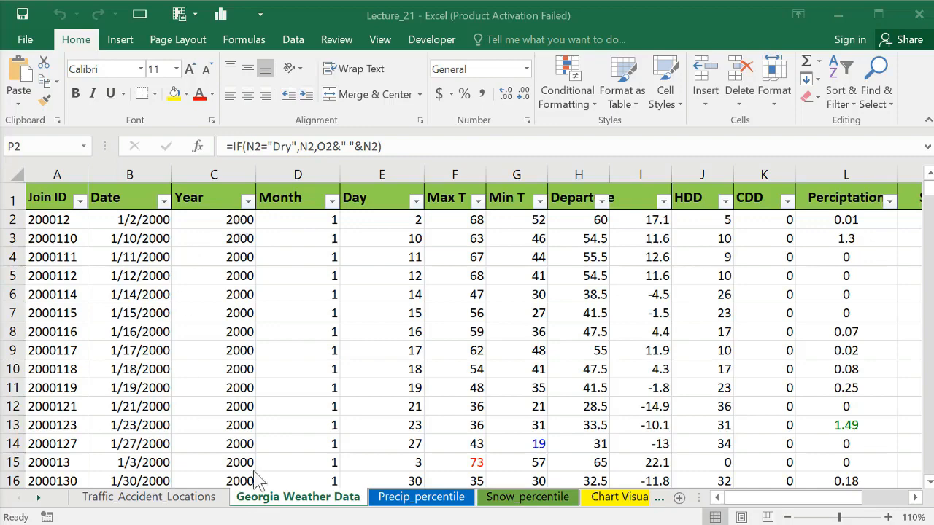
Step: Inspect the row 2 formulas for Join ID, Date and Time, Year, Month, Day and Minute on the Traffic_Accident_Locations sheet
left_click(146, 497)
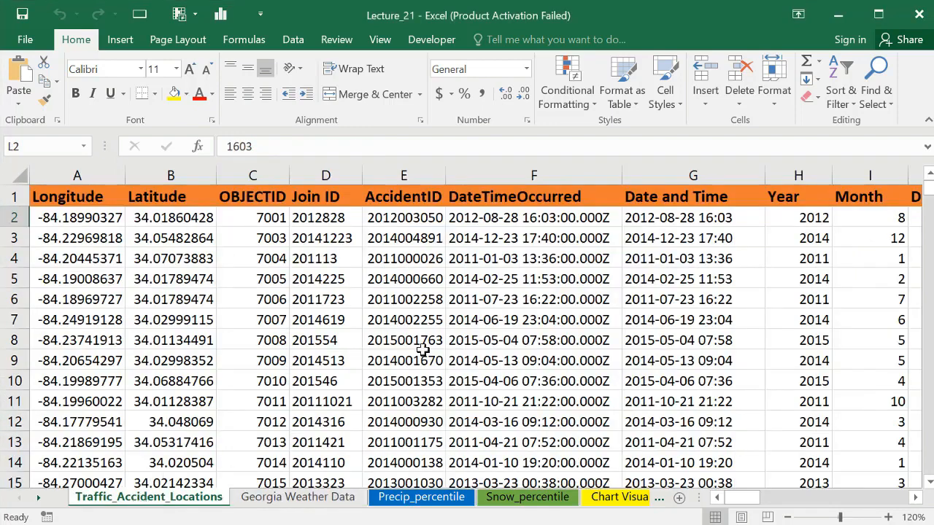
left_click(327, 218)
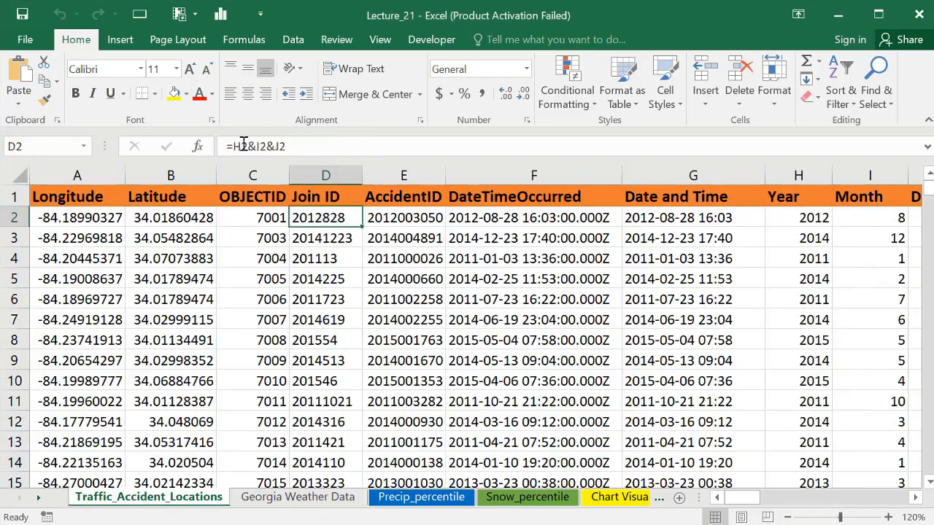
left_click(417, 224)
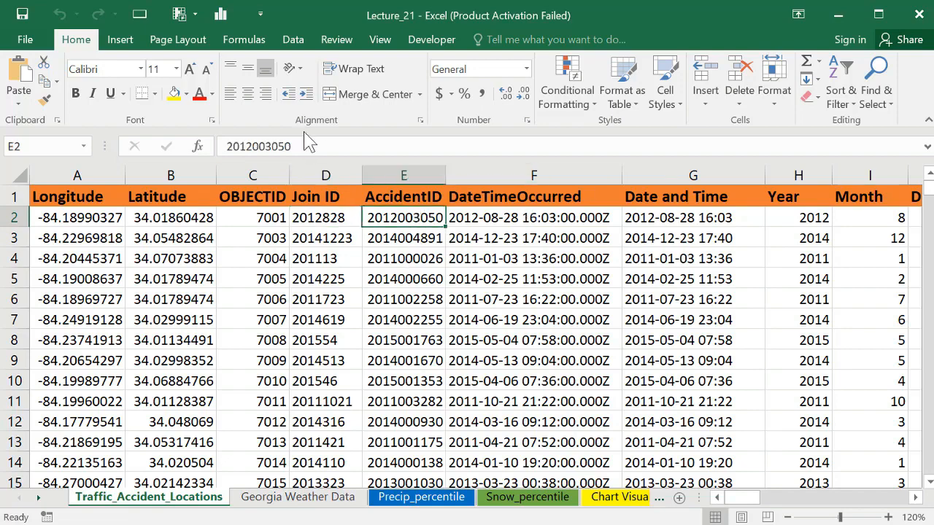
left_click(677, 217)
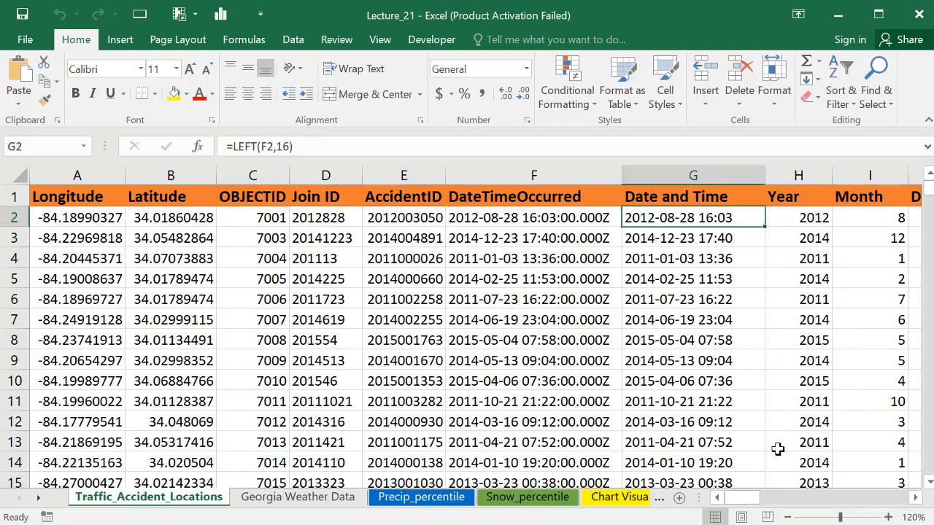
left_click_drag(744, 497, 764, 504)
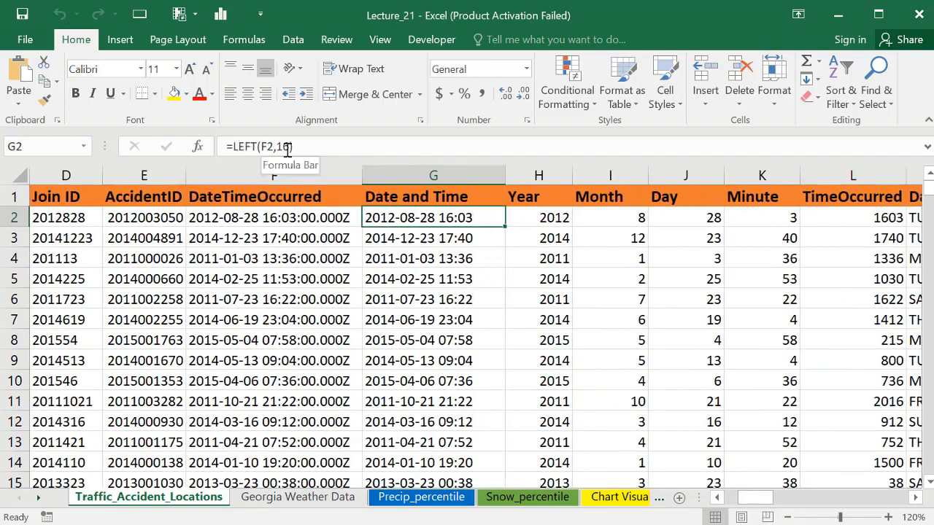
left_click(548, 219)
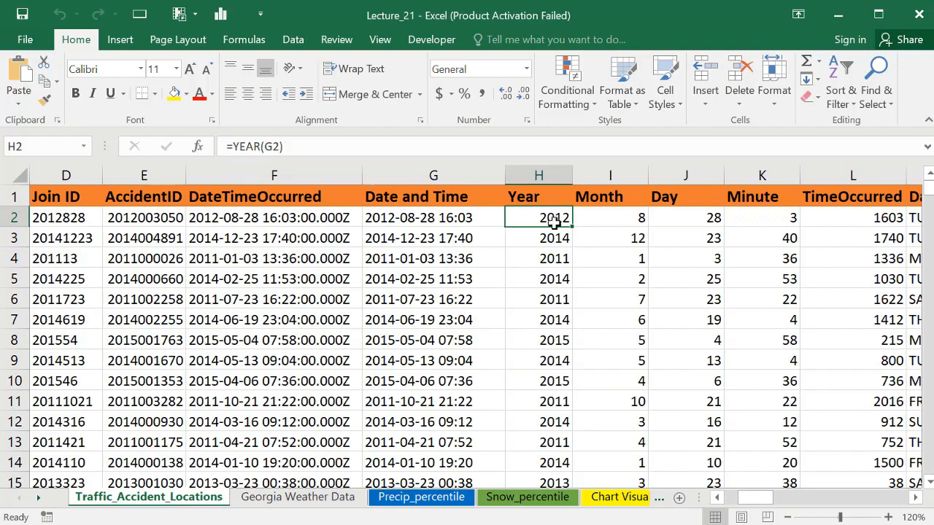
left_click(609, 217)
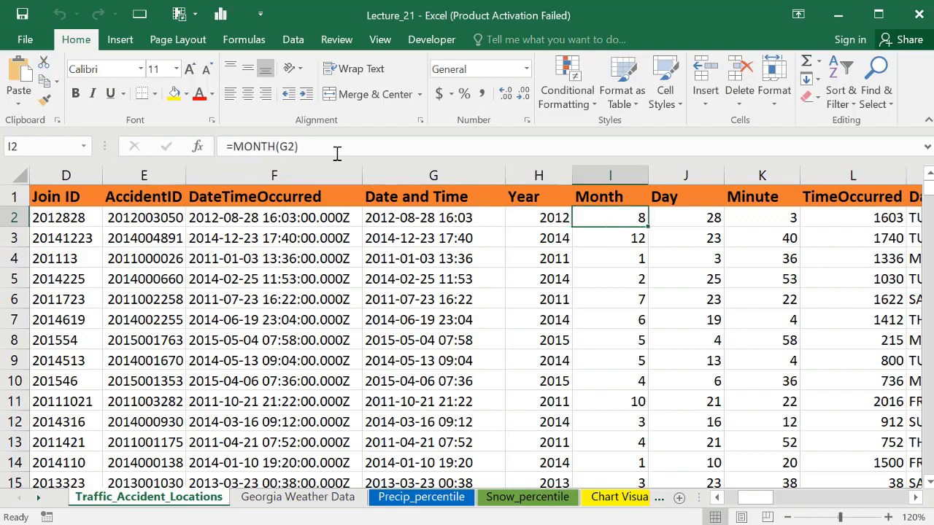
left_click(672, 218)
left_click(774, 217)
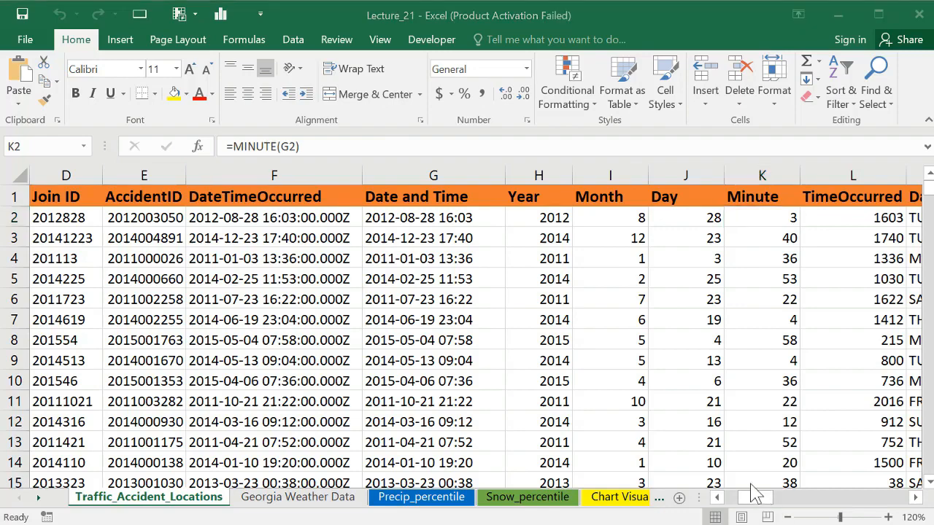
Step: Inspect the VLOOKUP and MATCH formulas in AM2:AO2 for Wcategory, Wtype and Wlable in the accident data
left_click(780, 498)
left_click_drag(771, 496, 875, 497)
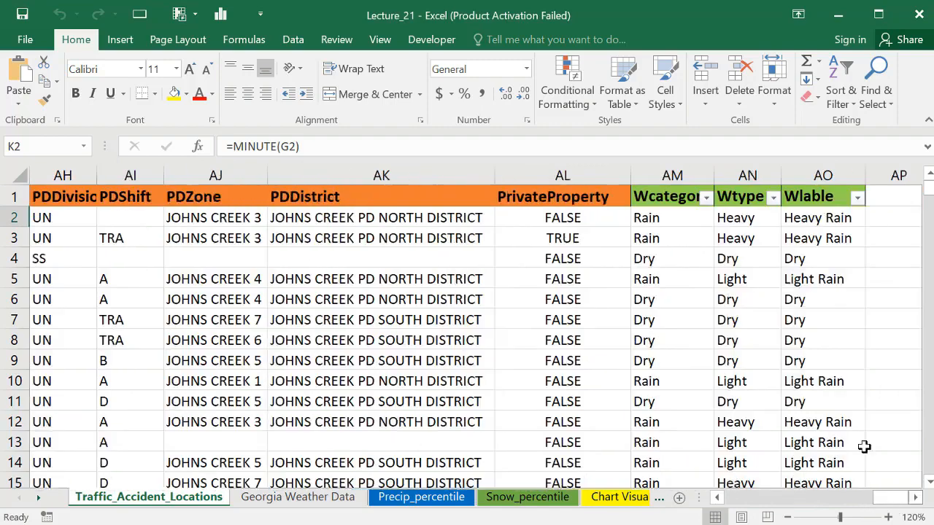
left_click(671, 219)
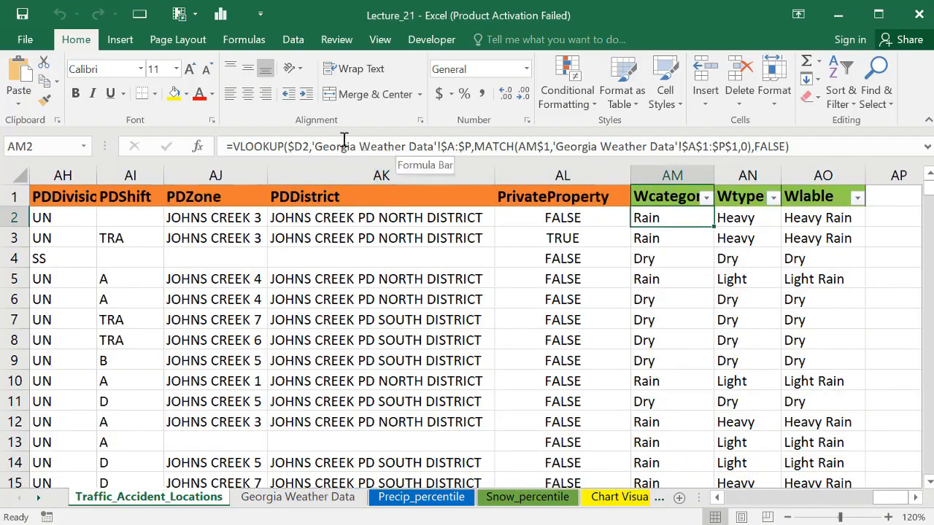
left_click(265, 146)
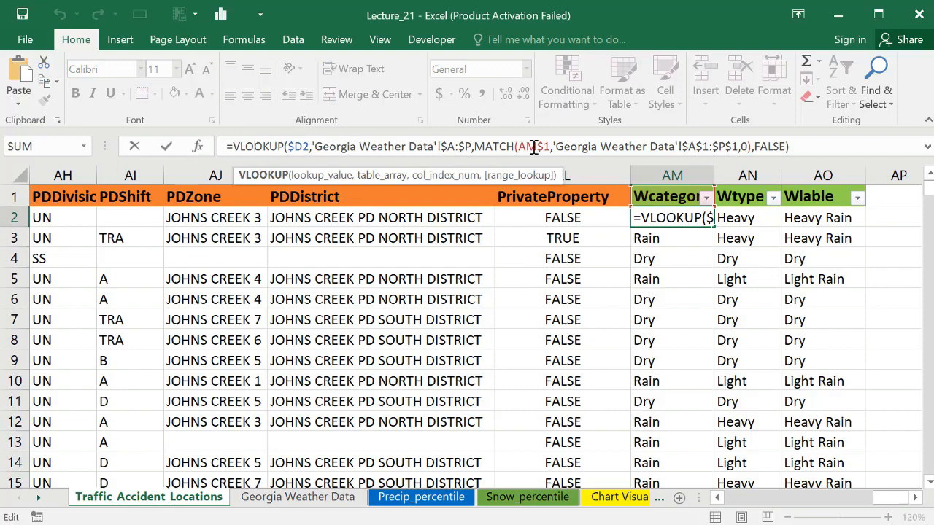
left_click(499, 146)
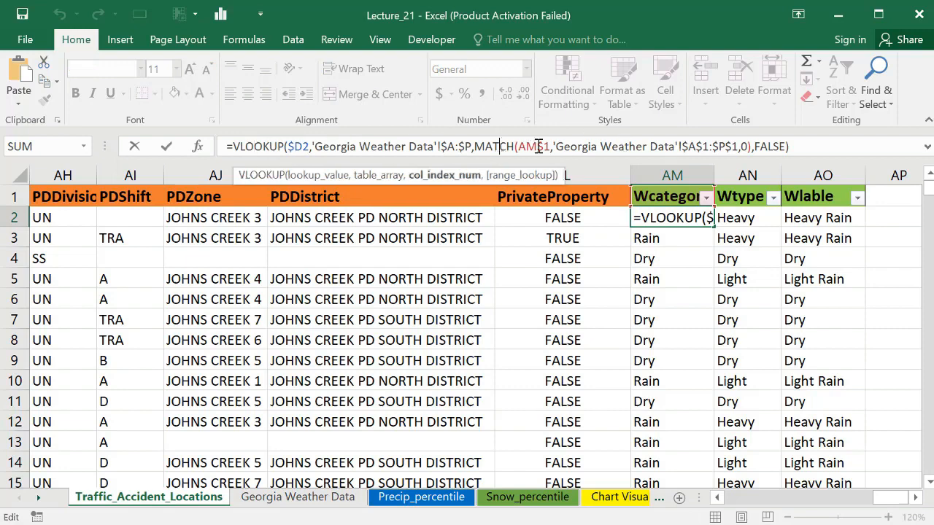
left_click(759, 218)
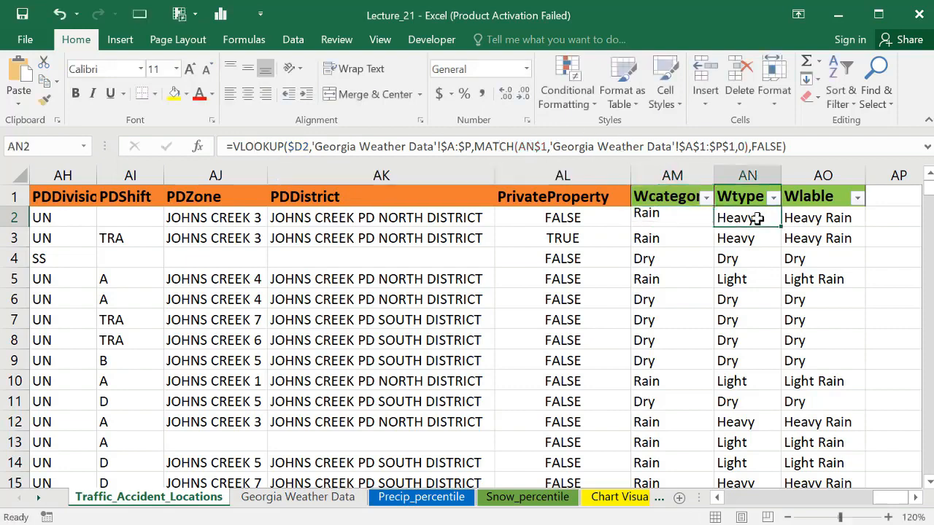
left_click(814, 217)
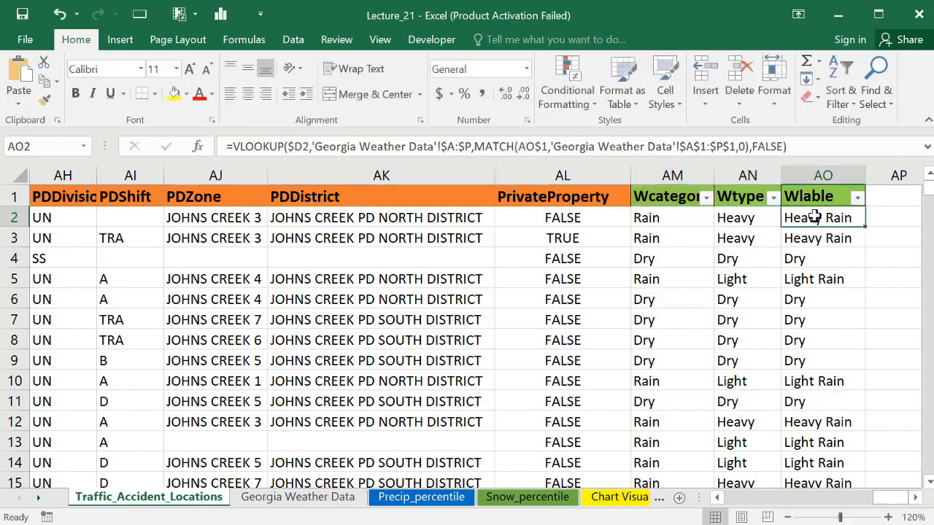
Step: Inspect the Wcategory, Wtype and Wlable formulas in N2:P2 on the Georgia Weather Data sheet
left_click(284, 498)
left_click_drag(726, 500, 775, 501)
left_click(686, 222)
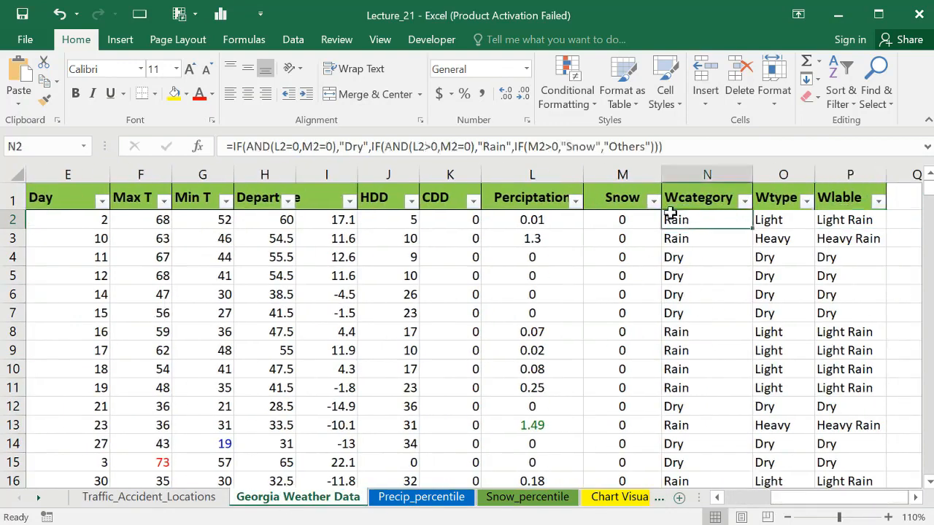
left_click(777, 219)
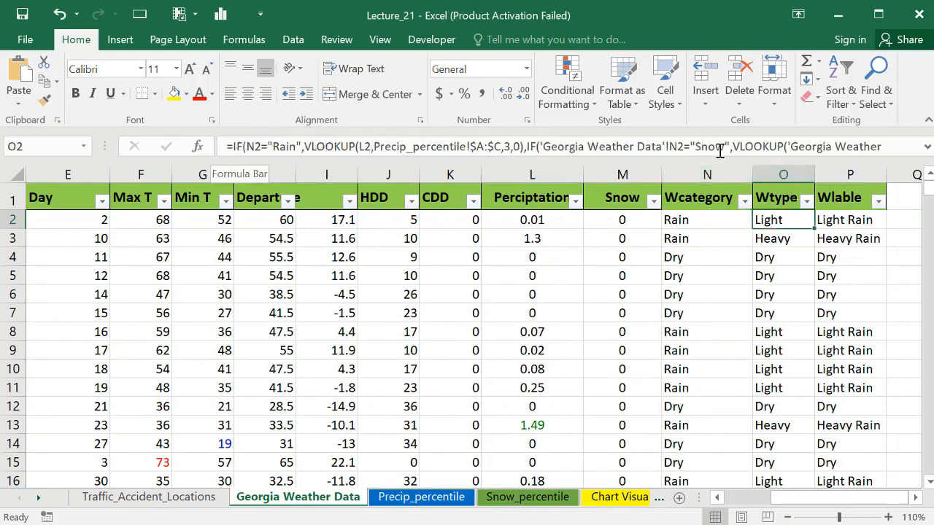
left_click(833, 221)
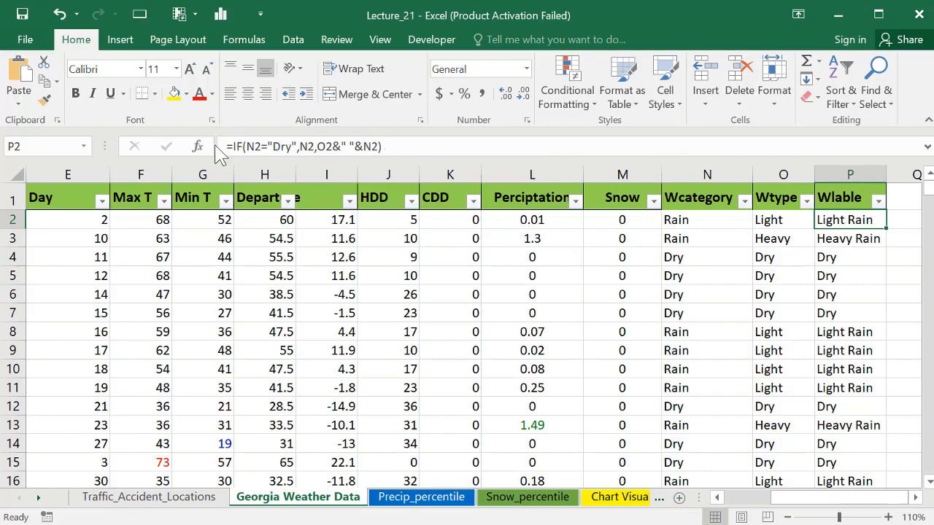
Step: Inspect the PERCENTRANK formula in B2 and the Light/Heavy IF formula in C2 on the Precip_percentile sheet
left_click(404, 502)
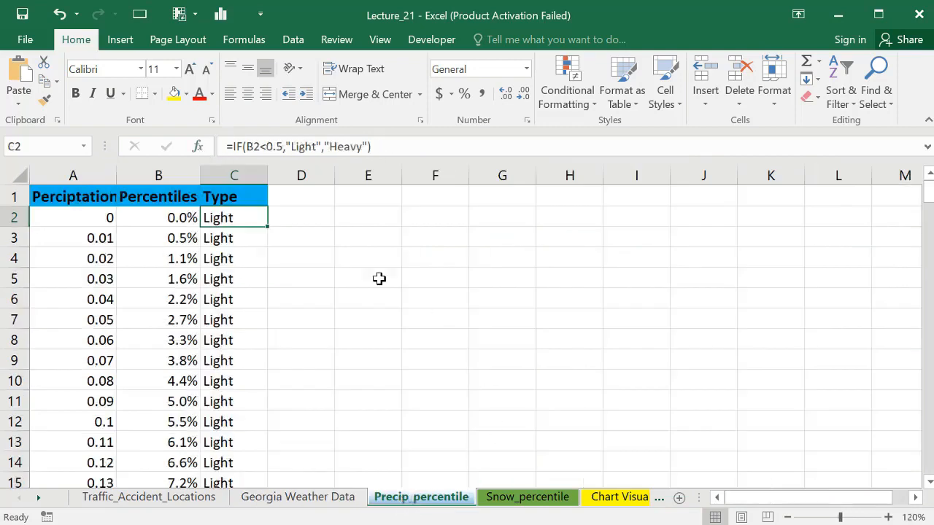
left_click(171, 216)
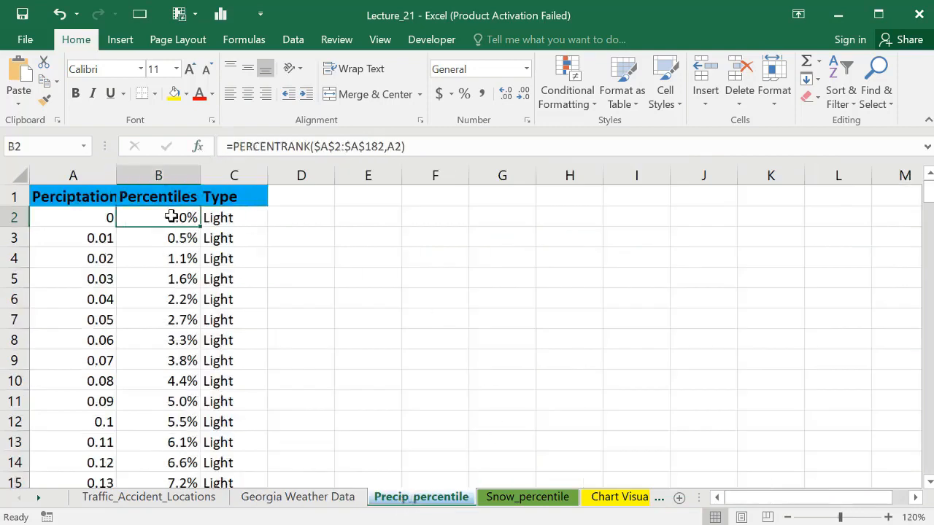
left_click(276, 144)
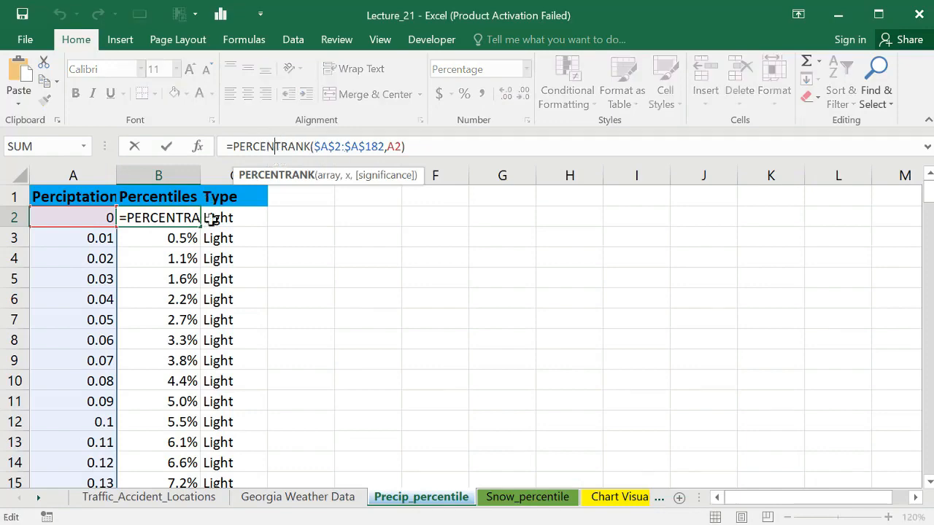
left_click(237, 218)
left_click_drag(225, 146, 374, 147)
Step: Look over the Percentile and Type columns on the Snow_percentile sheet and return to the Chart Visualization dashboard
left_click(518, 500)
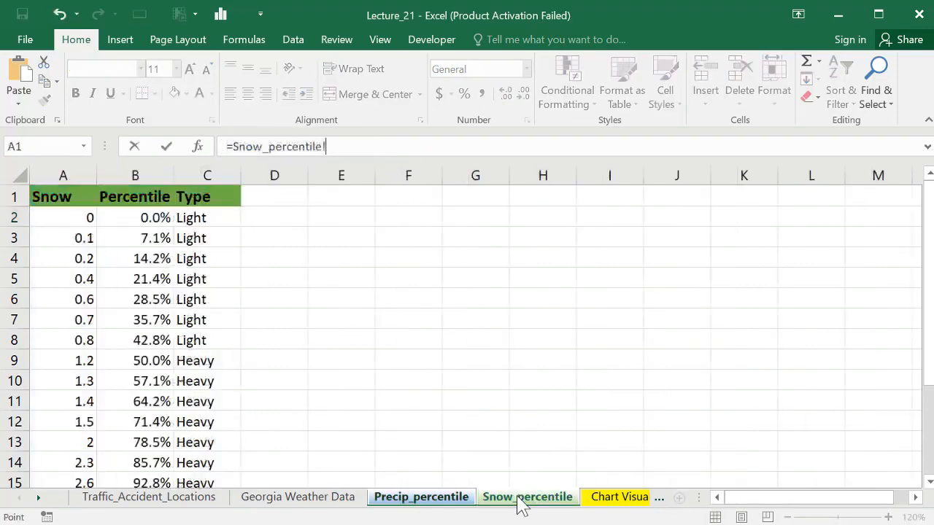
left_click(124, 216)
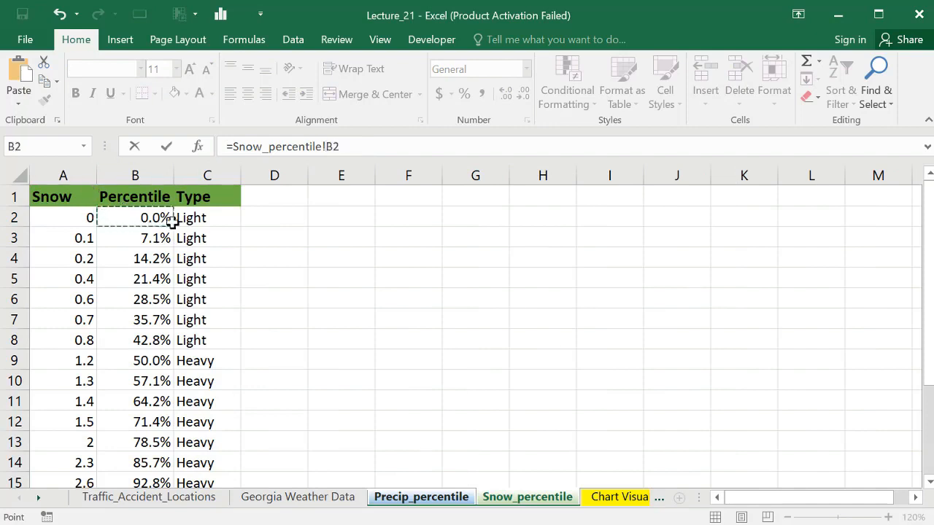
left_click(214, 218)
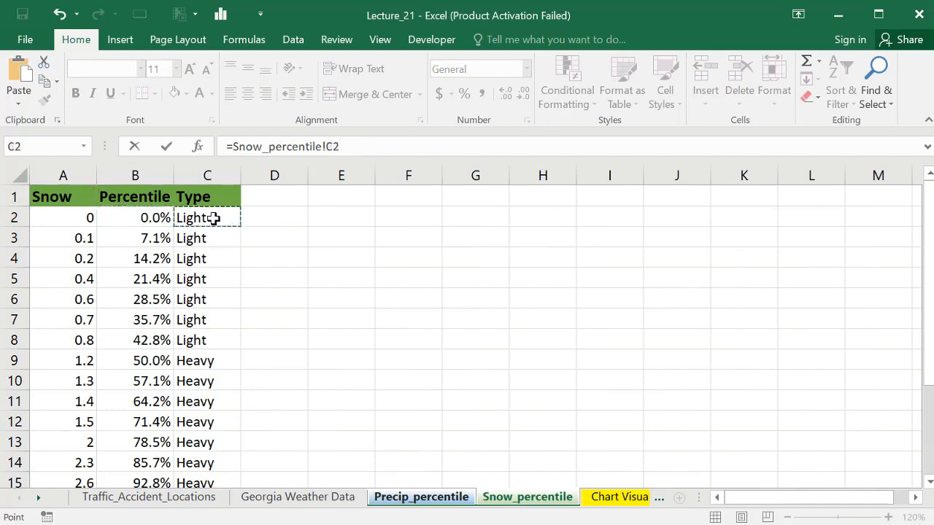
left_click(594, 500)
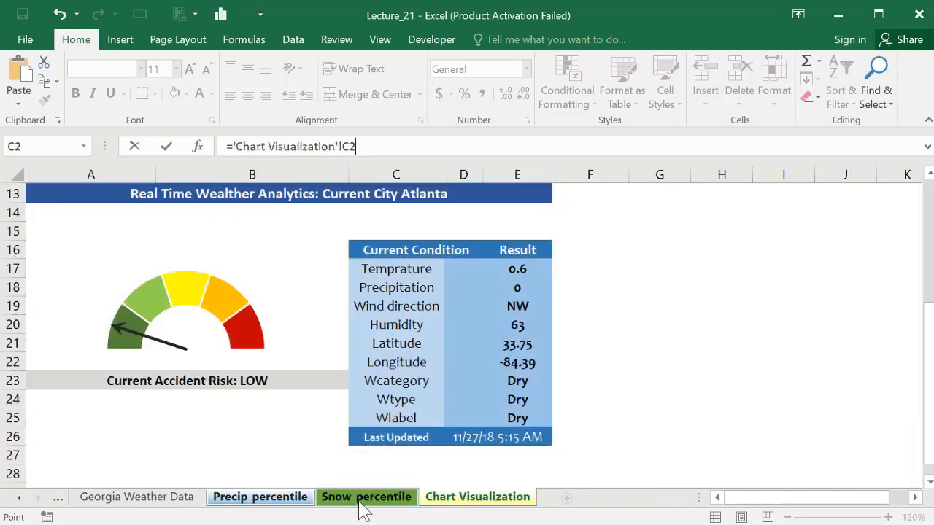
left_click(360, 500)
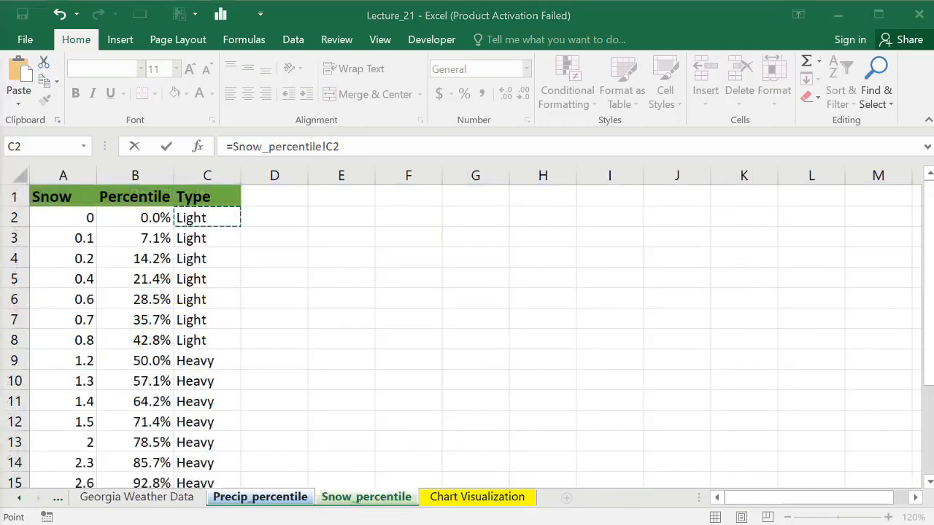
left_click(490, 503)
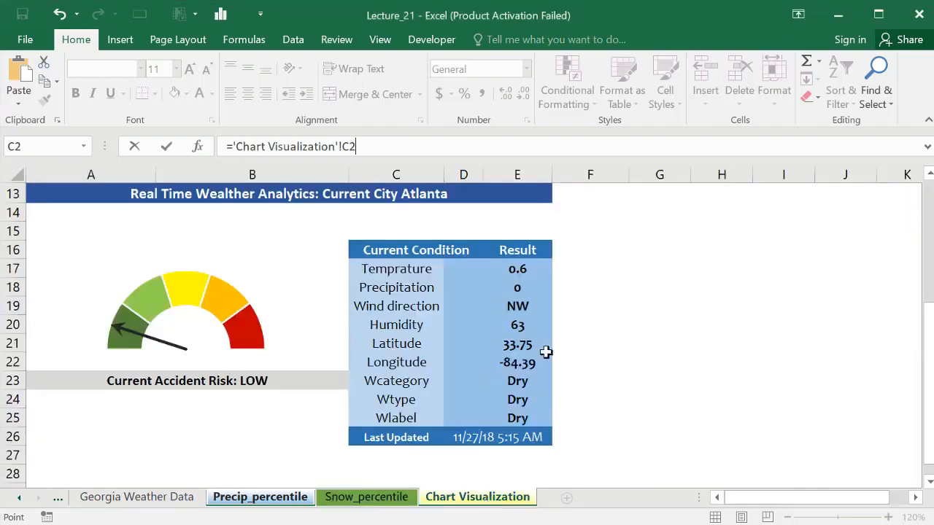
left_click_drag(928, 409, 928, 315)
left_click(73, 195)
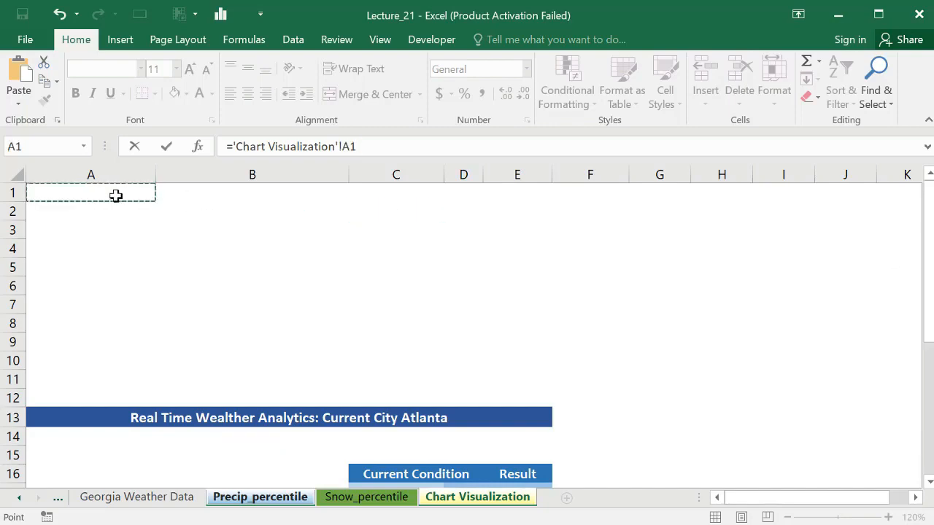
key("Escape")
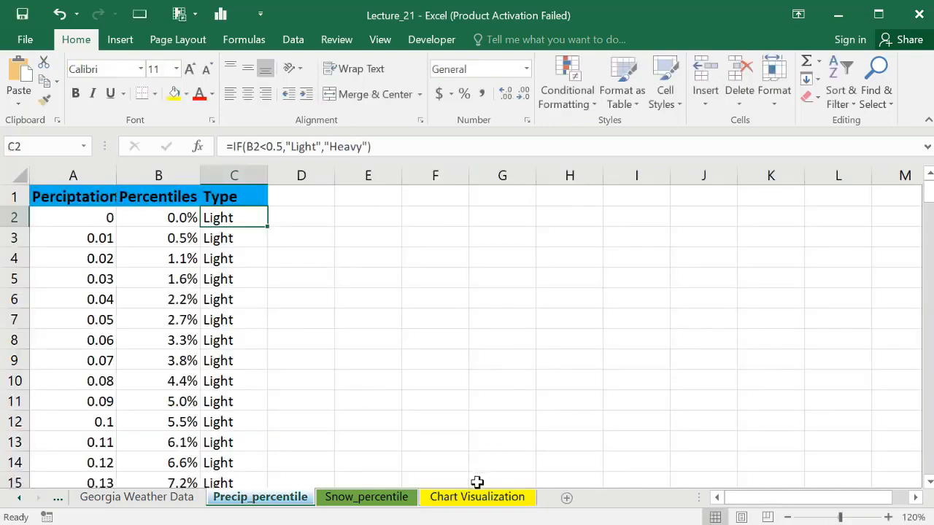
Step: Clear the ;;; custom number format from A1:E6 on the Chart Visualization sheet to reveal the accident summary table
left_click(475, 499)
left_click_drag(46, 192, 486, 281)
right_click(333, 225)
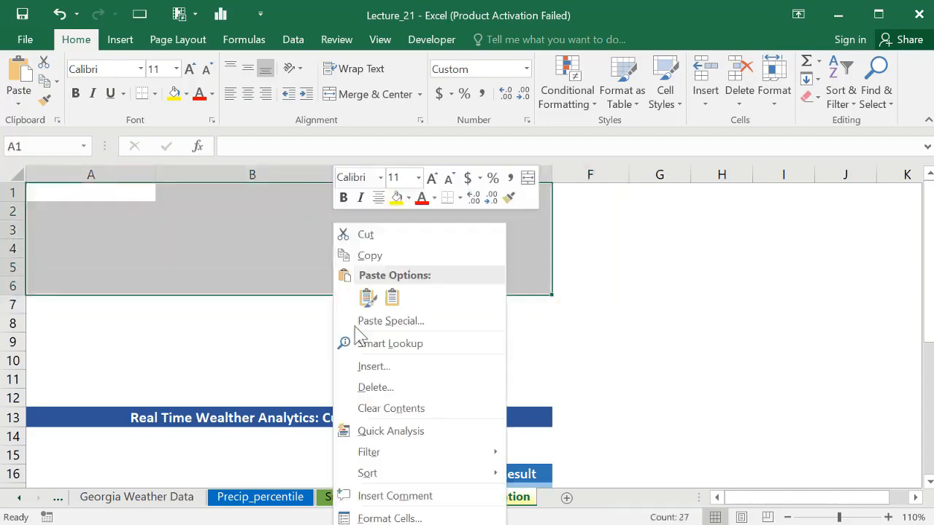
left_click(383, 518)
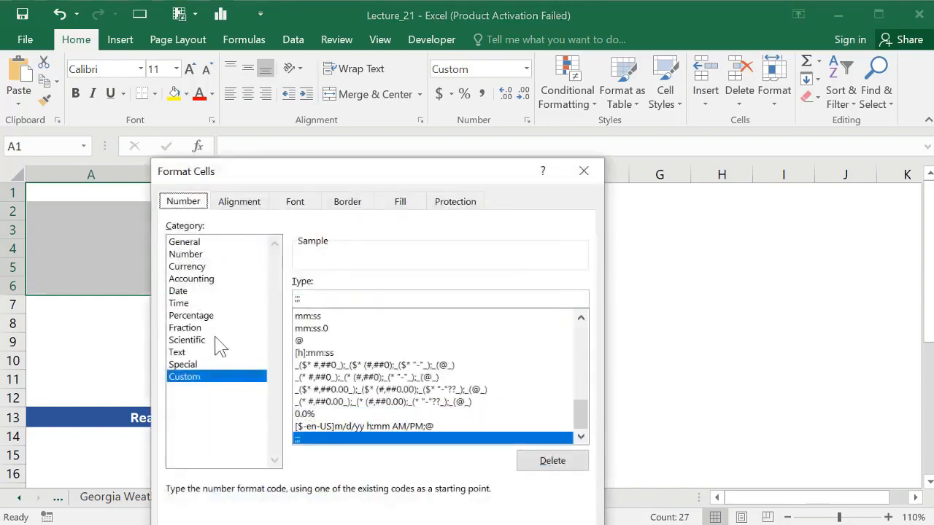
left_click(296, 299)
key("BackSpace")
key("Return")
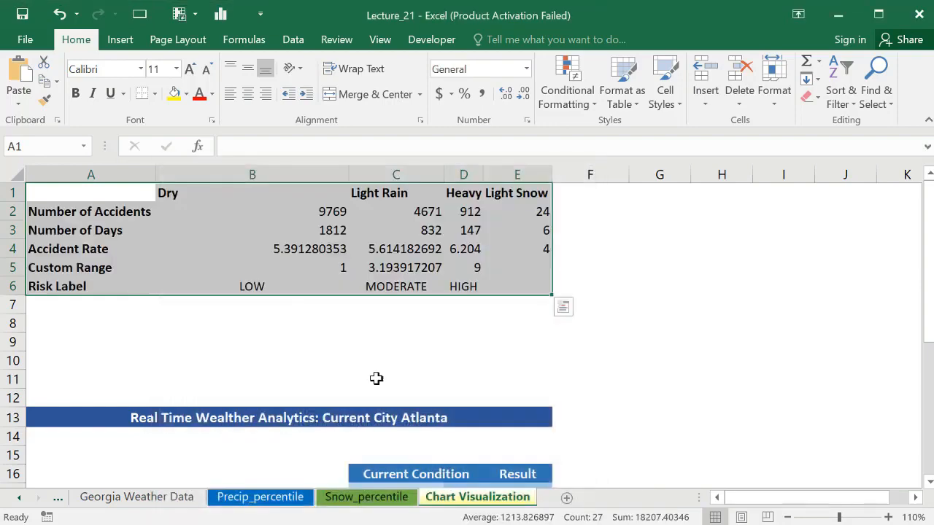
Step: Clear the ;;; custom number format from A7:E10 to reveal the hidden gauge calculation cells
left_click_drag(74, 309, 551, 364)
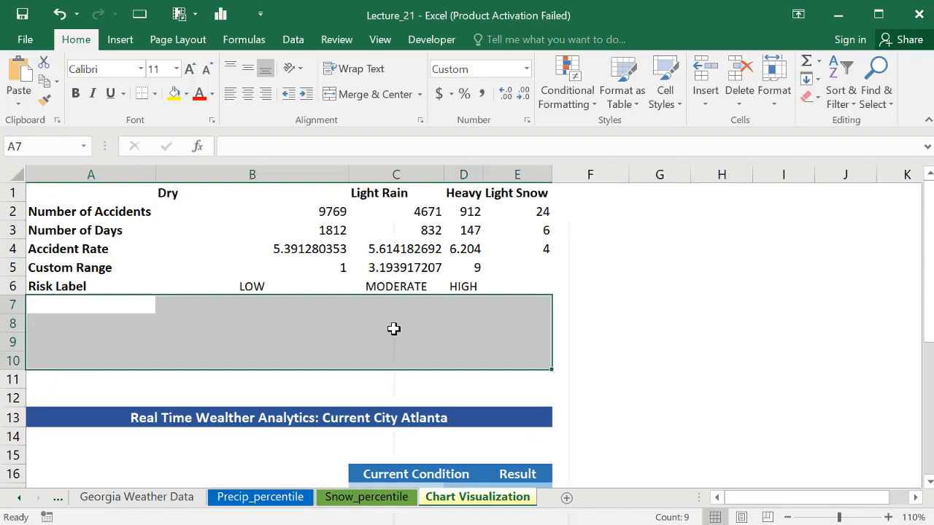
right_click(394, 329)
left_click(433, 517)
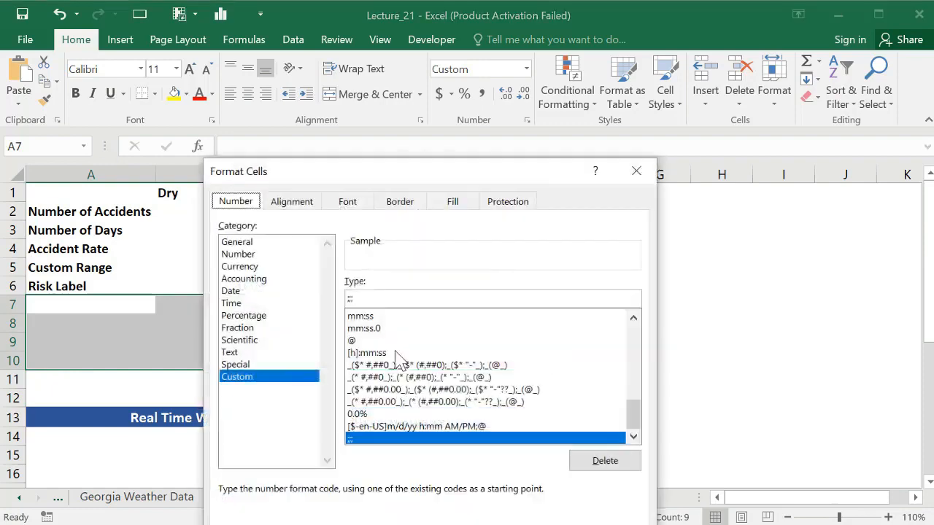
left_click(348, 300)
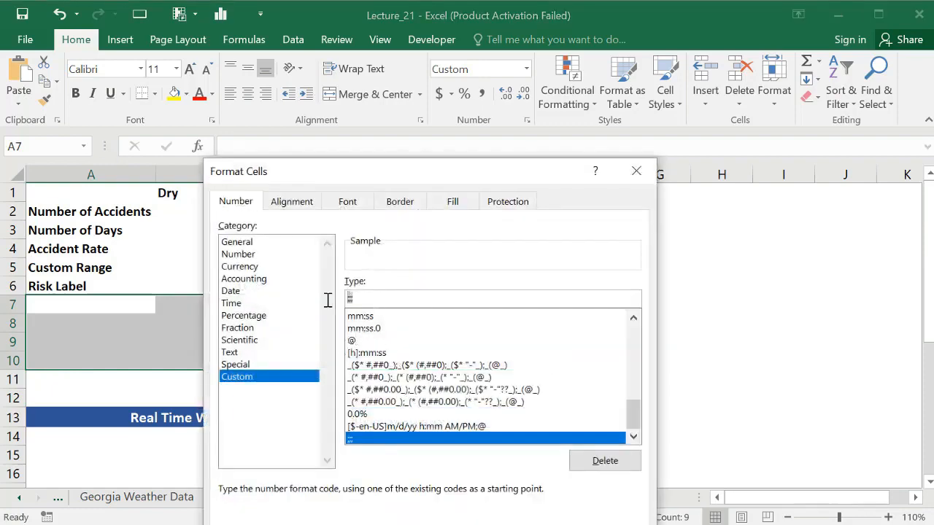
key("BackSpace")
key("BackSpace")
key("BackSpace")
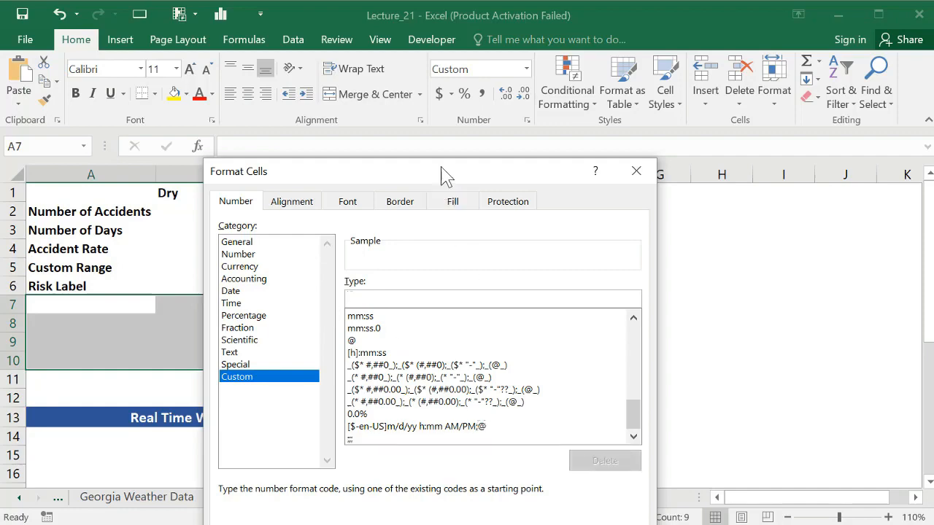
left_click_drag(442, 172, 460, 67)
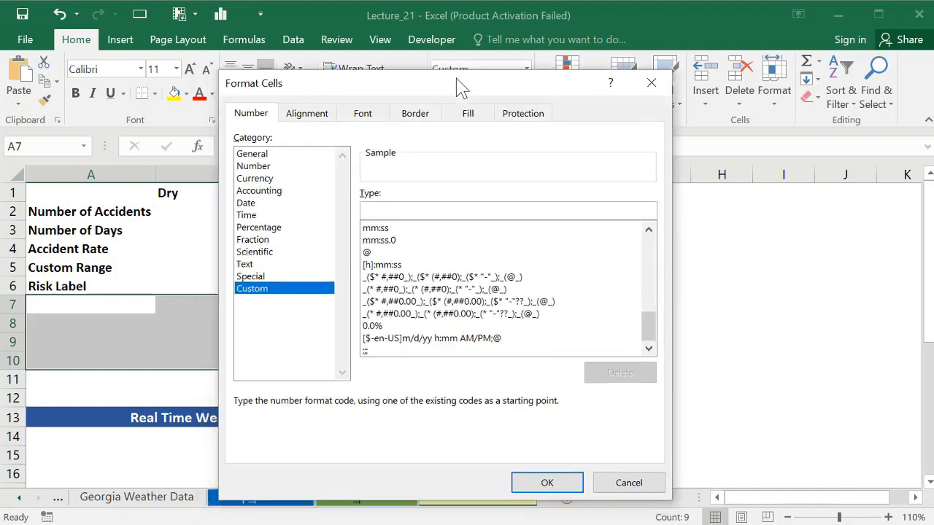
left_click(559, 481)
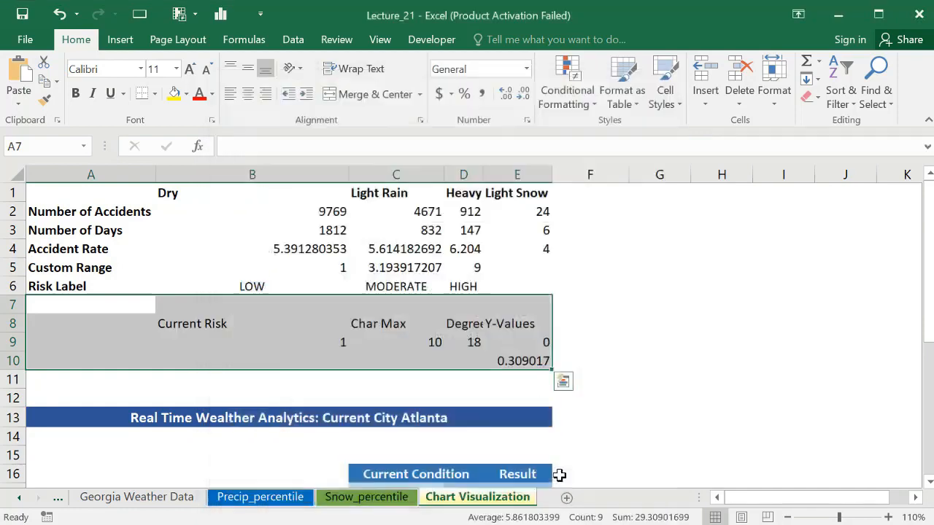
left_click(639, 381)
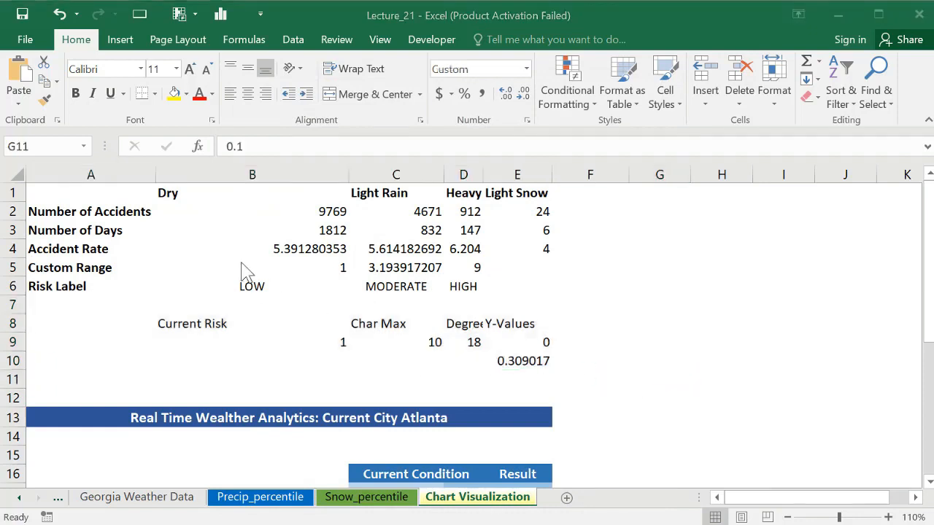
Step: Inspect the COUNTIF formula in B2 that counts the accidents for the Dry category
left_click(324, 209)
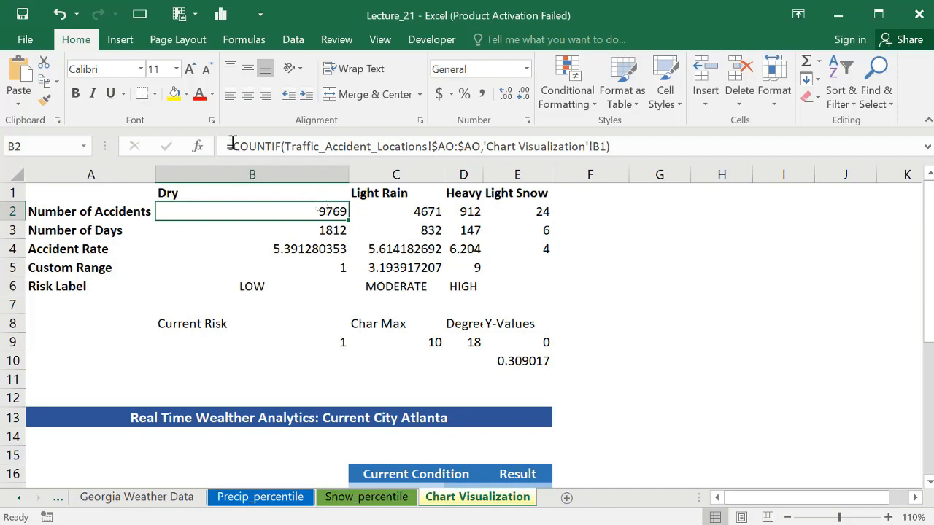
left_click_drag(227, 144, 635, 146)
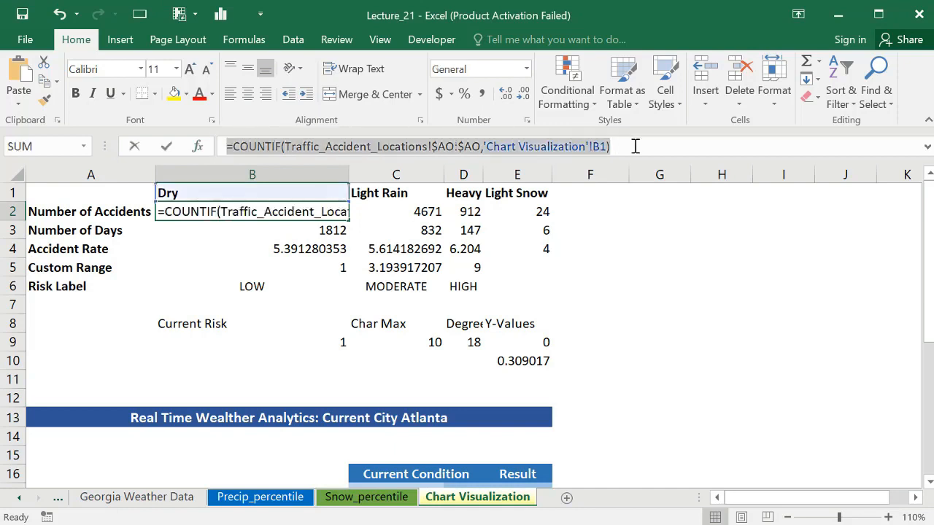
type("=")
left_click(291, 231)
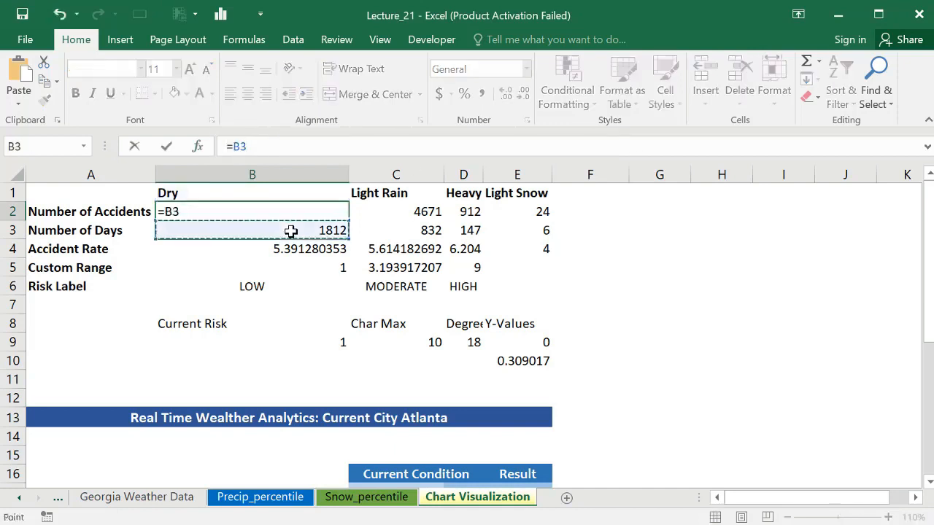
key("Escape")
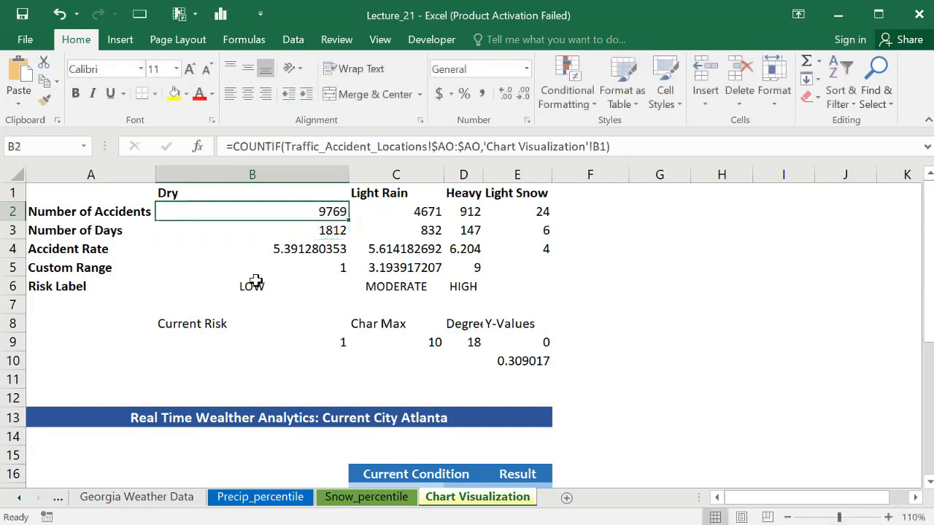
Step: Inspect the nested IF formula in B6 that assigns the LOW, MODERATE or HIGH risk label
left_click(238, 287)
left_click_drag(227, 145, 496, 148)
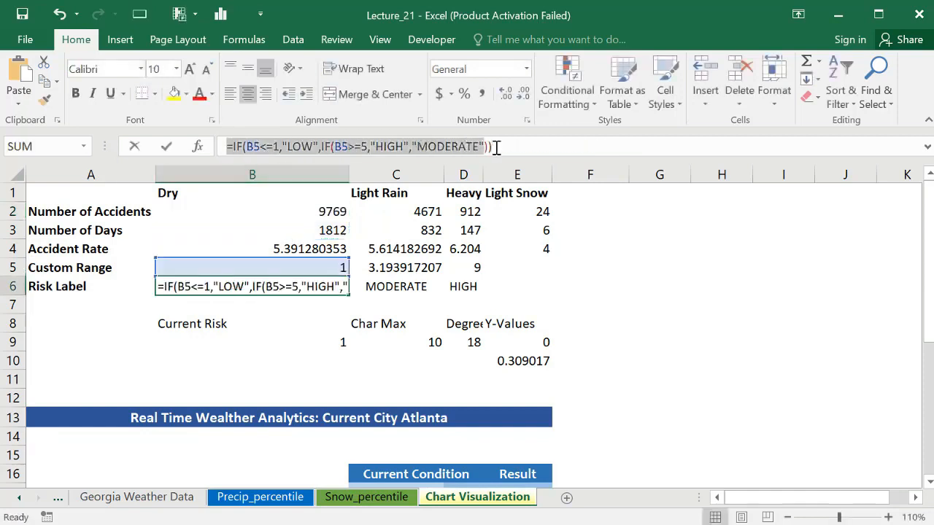
type("=")
left_click(210, 330)
left_click(197, 343)
key("ctrl+Return")
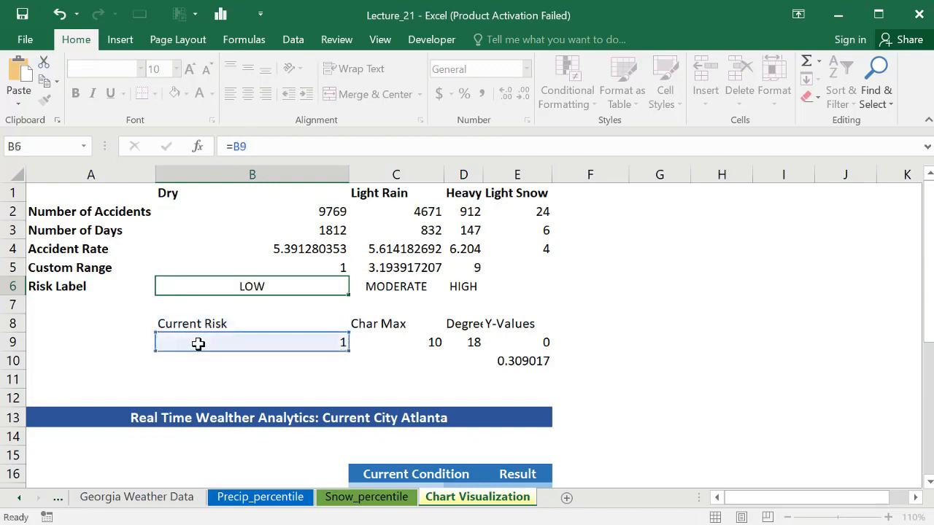
key("Escape")
Step: Inspect the INDEX and MATCH formula in B9 that looks up the Current Risk
left_click(196, 344)
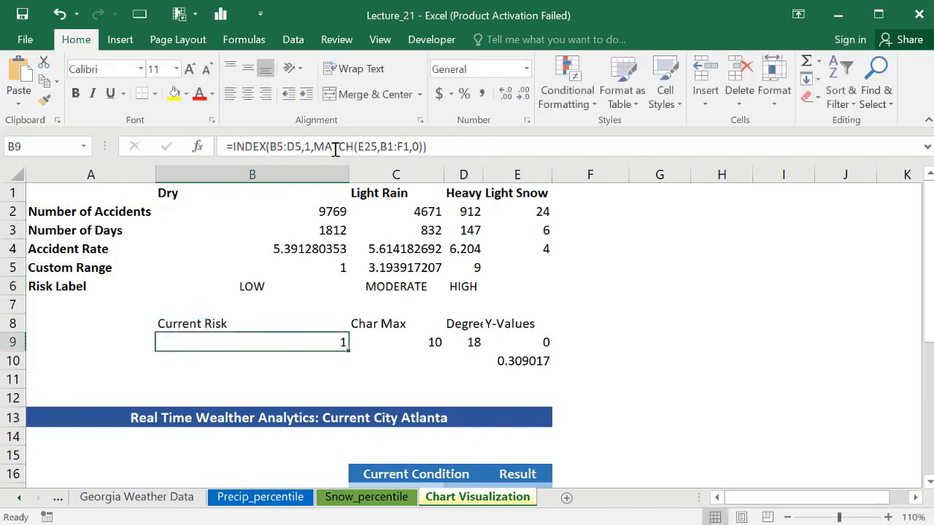
left_click_drag(434, 146, 223, 147)
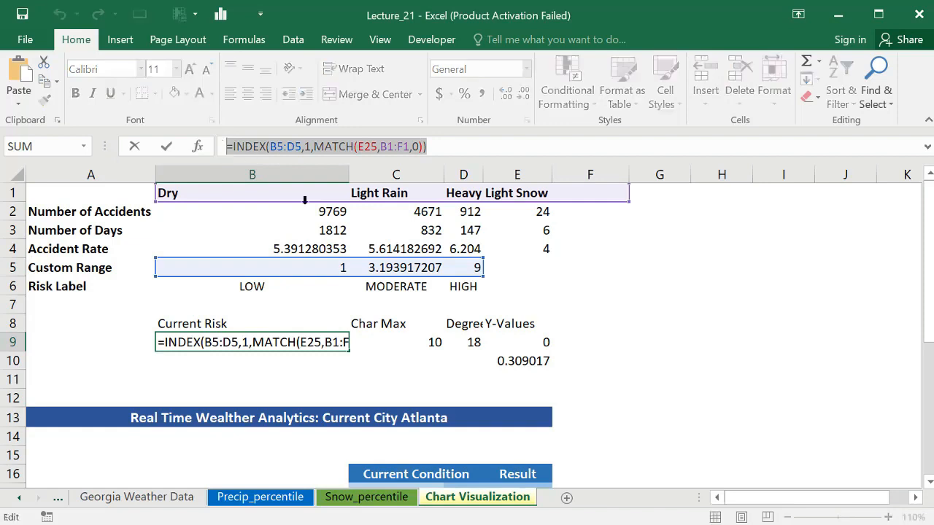
type("=")
left_click(431, 342)
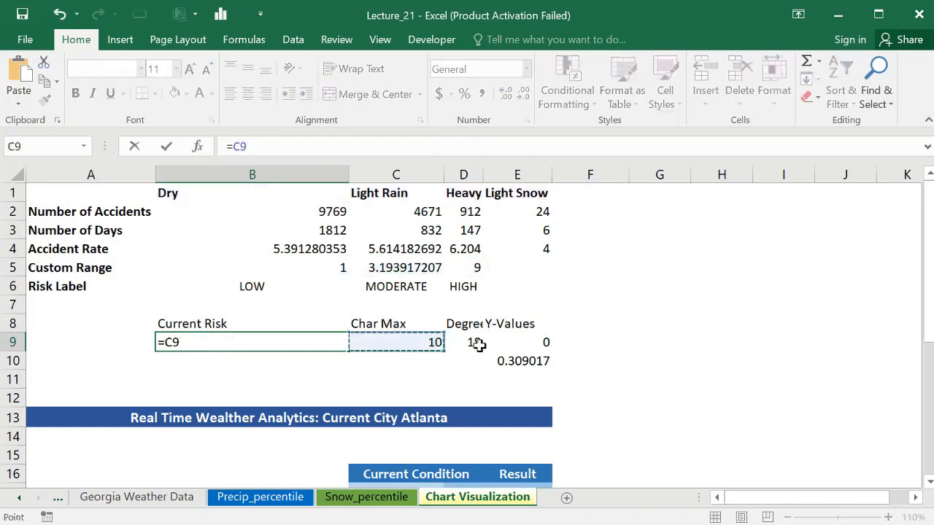
left_click(475, 344)
key("Escape")
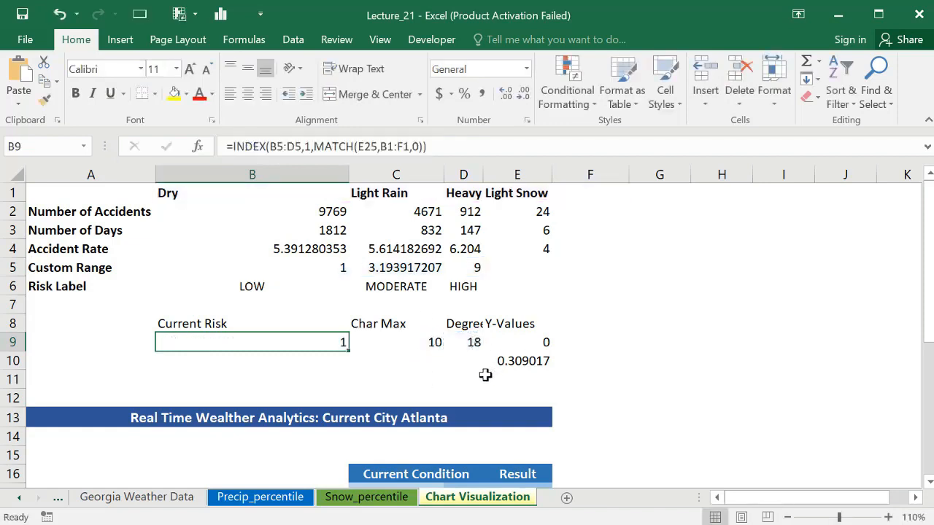
Step: Inspect the degree formula in D9 and the Y-Values entries in E9:E10, including the SIN(RADIANS(D9)) formula
left_click(472, 342)
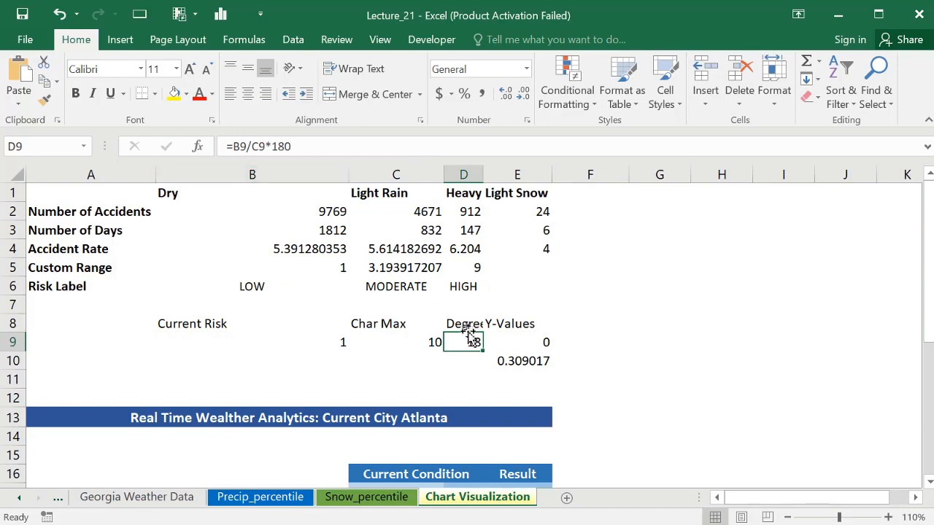
left_click(511, 341)
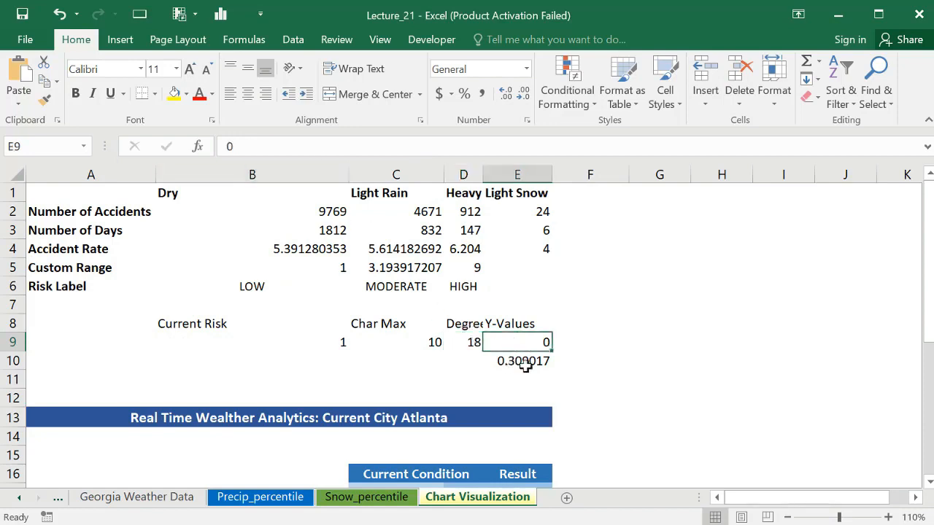
left_click(525, 363)
left_click(338, 146)
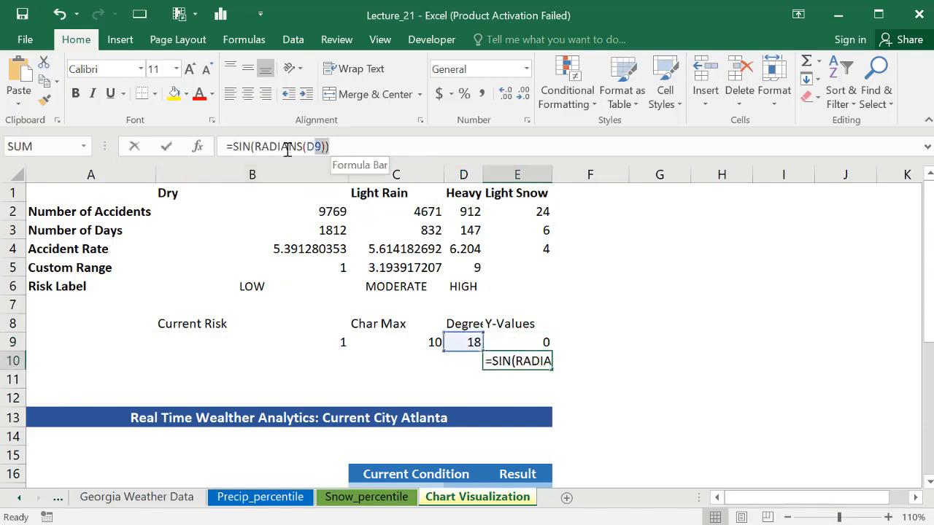
left_click_drag(337, 146, 223, 146)
left_click(575, 362)
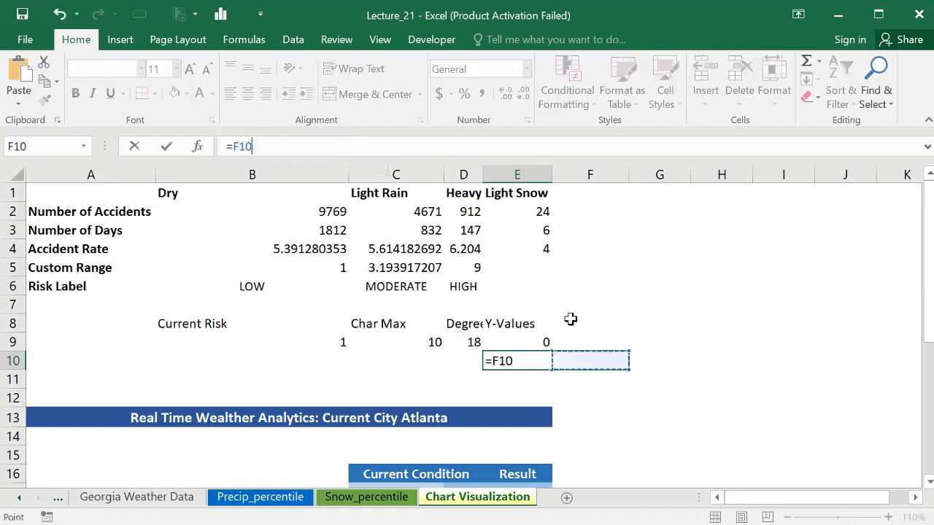
left_click_drag(569, 316, 585, 351)
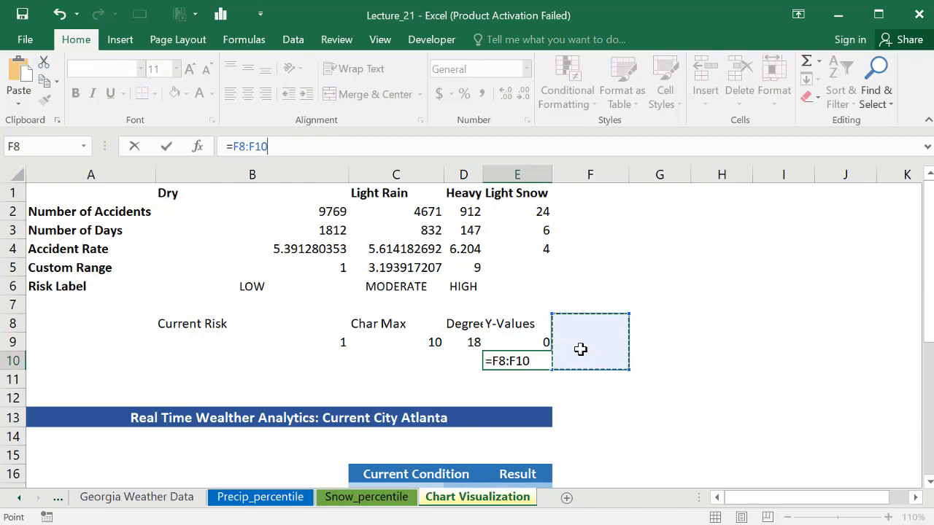
key("Escape")
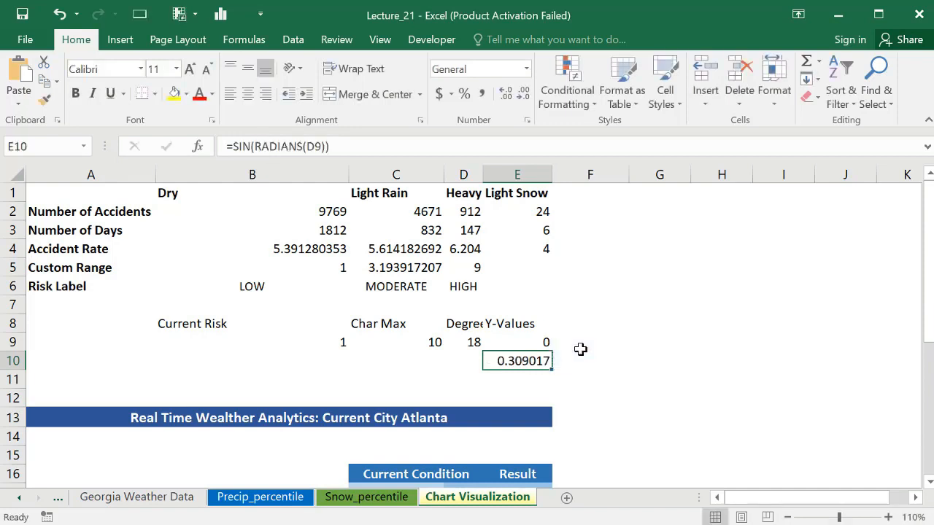
Step: Clear the ;;; custom number format from F8:F10 to reveal the X-Values column
left_click_drag(575, 332, 579, 356)
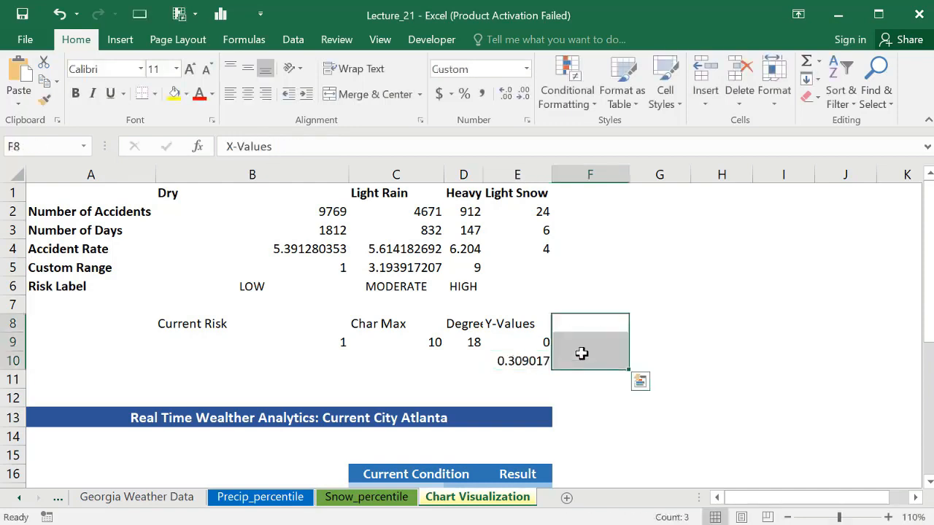
right_click(579, 356)
left_click(648, 517)
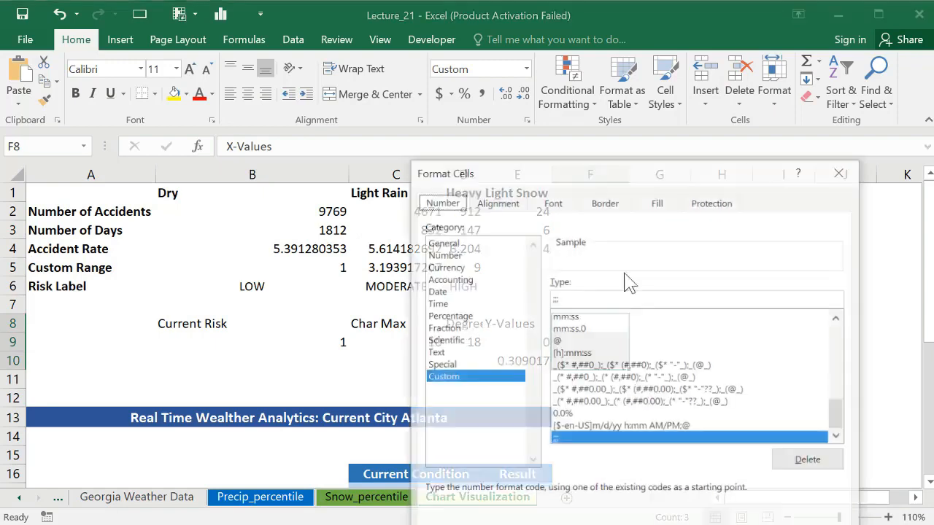
left_click_drag(612, 177, 606, 45)
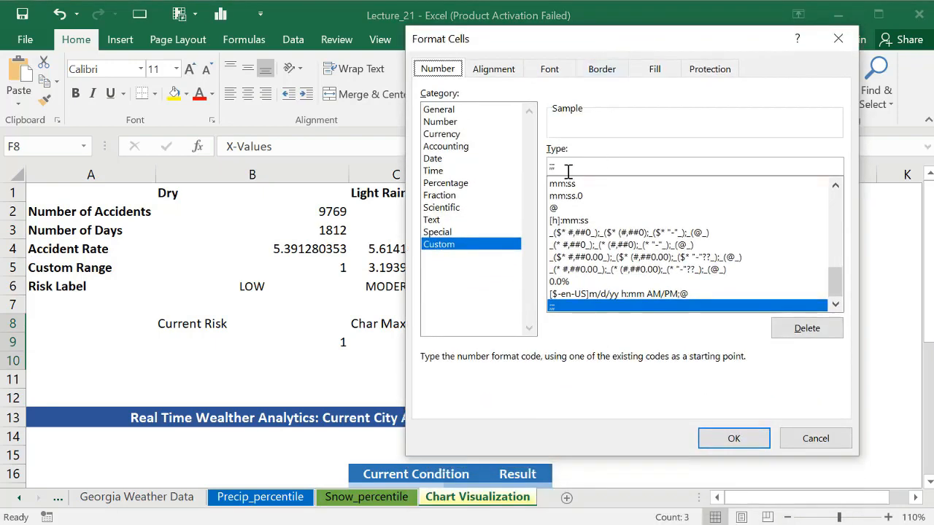
key("BackSpace")
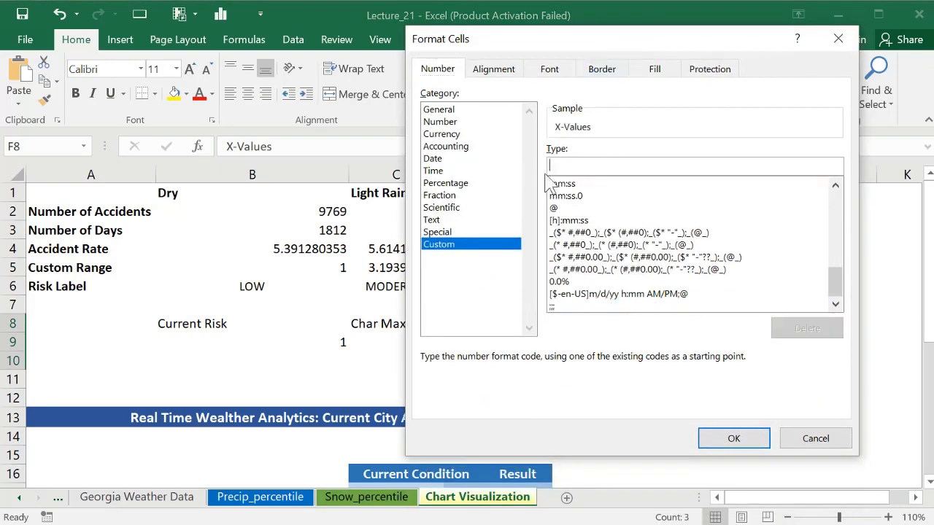
left_click(730, 438)
Step: Inspect the -COS(RADIANS(D9)) formula in F10 under X-Values
left_click(592, 360)
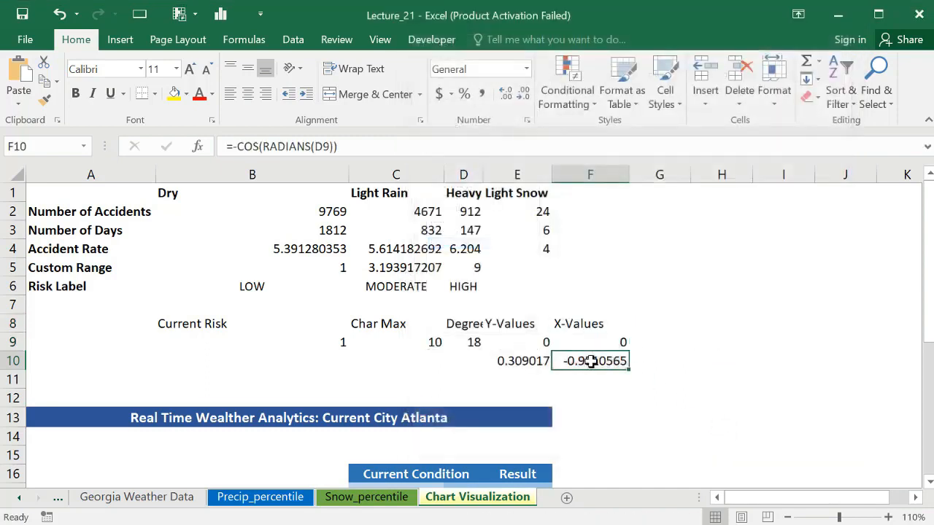
left_click_drag(369, 140, 229, 146)
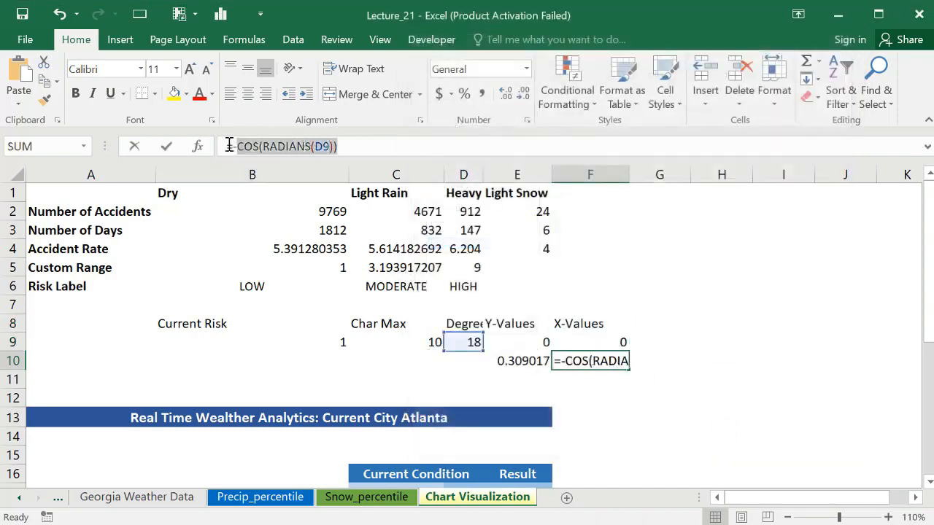
left_click(386, 143)
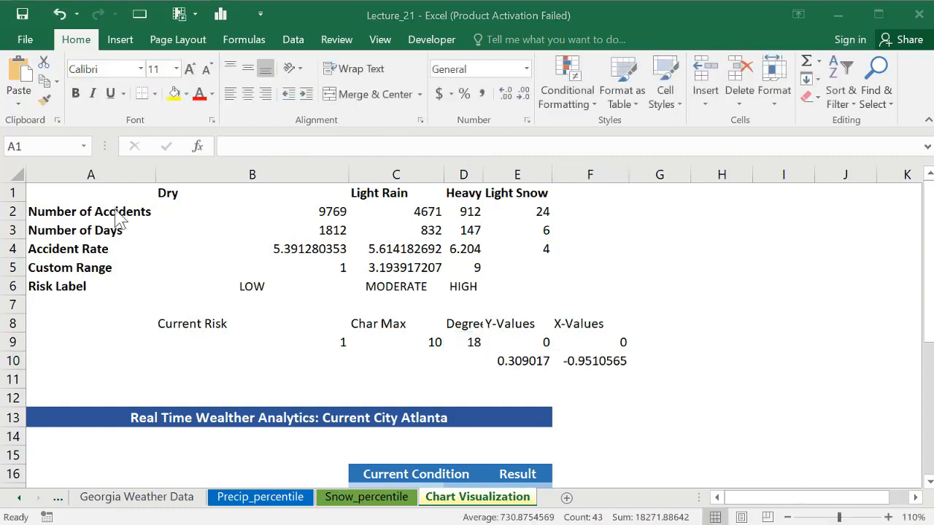
Step: Hide the contents of the supporting calculation cells A1:F10 with the custom number format ;;;
left_click(74, 194)
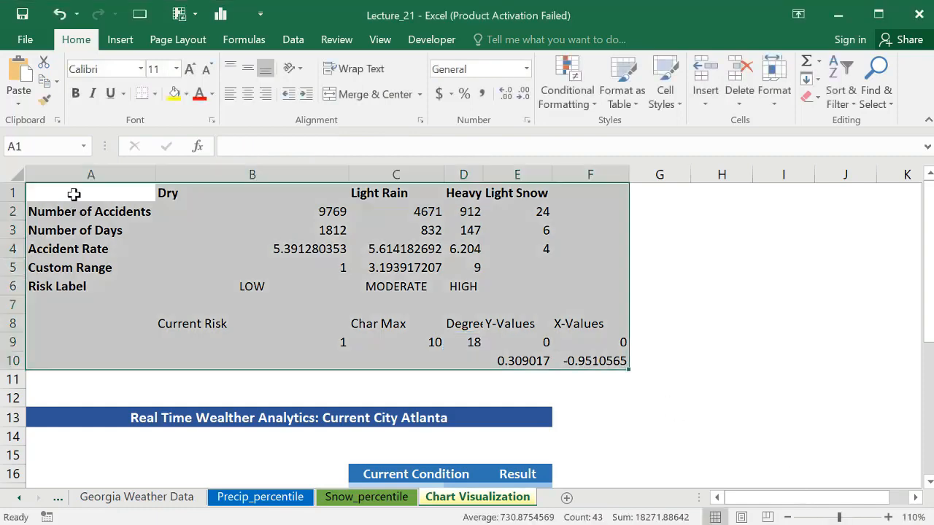
right_click(396, 219)
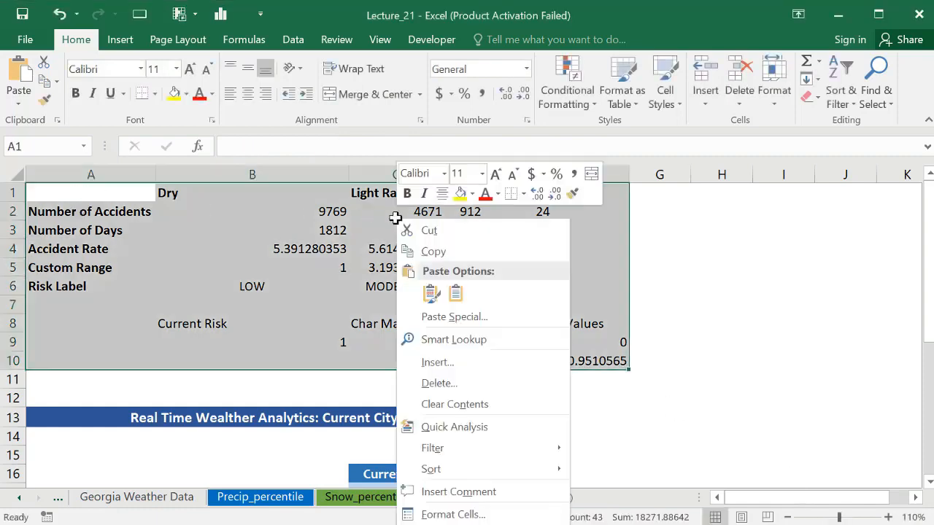
left_click(470, 515)
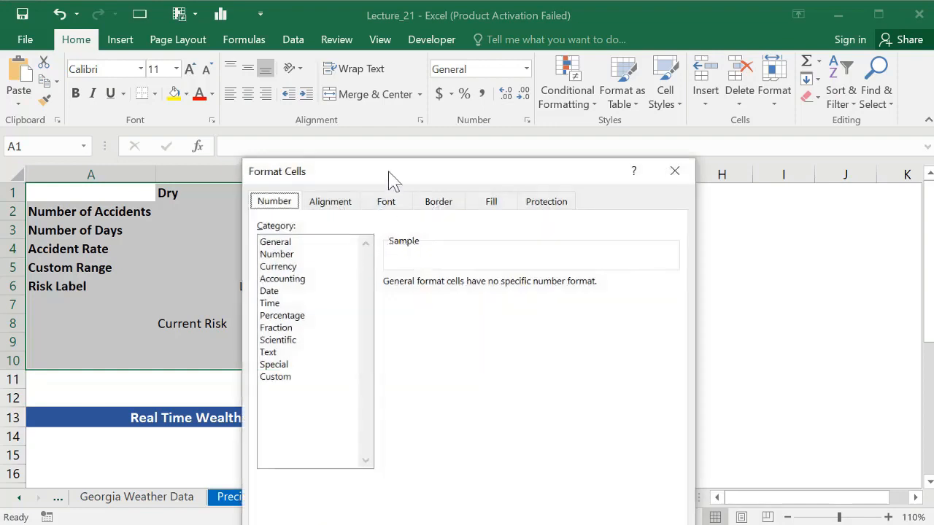
left_click_drag(392, 179, 407, 35)
left_click(321, 241)
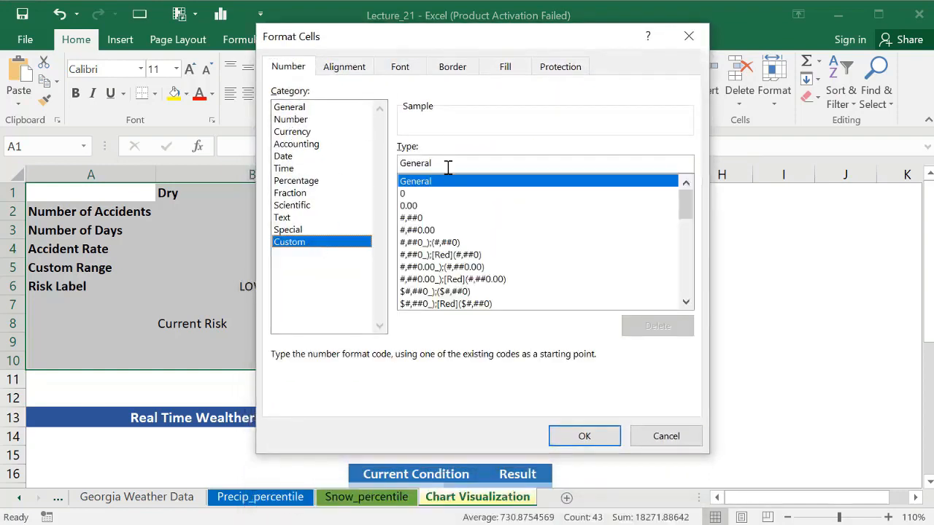
left_click_drag(453, 165, 379, 164)
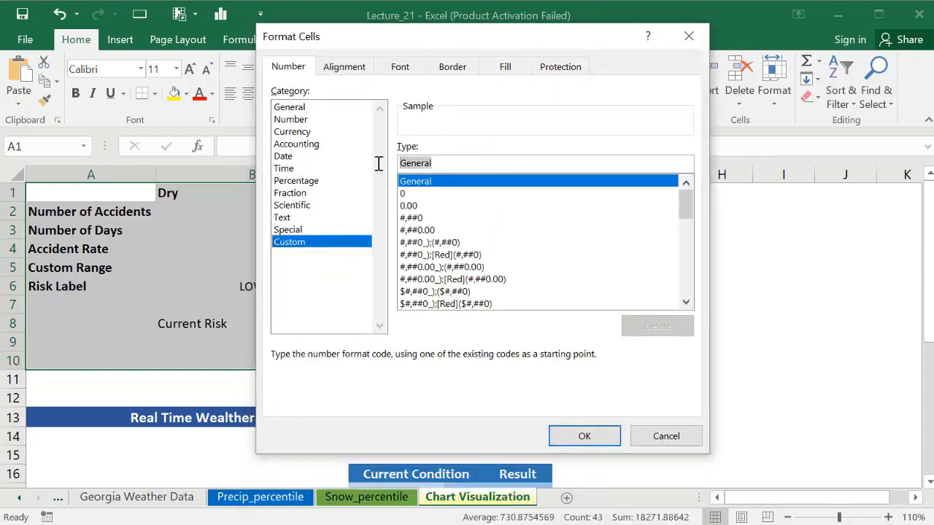
type(";;;")
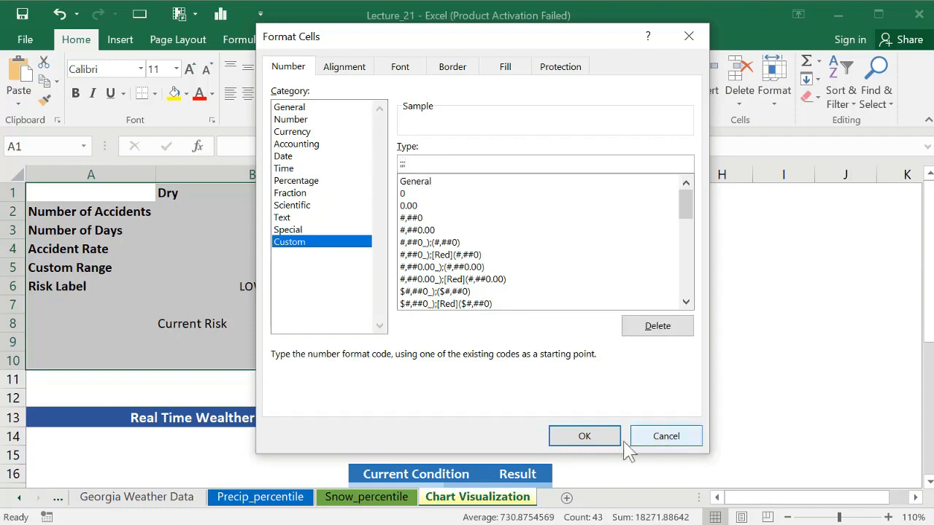
left_click(584, 436)
left_click(663, 285)
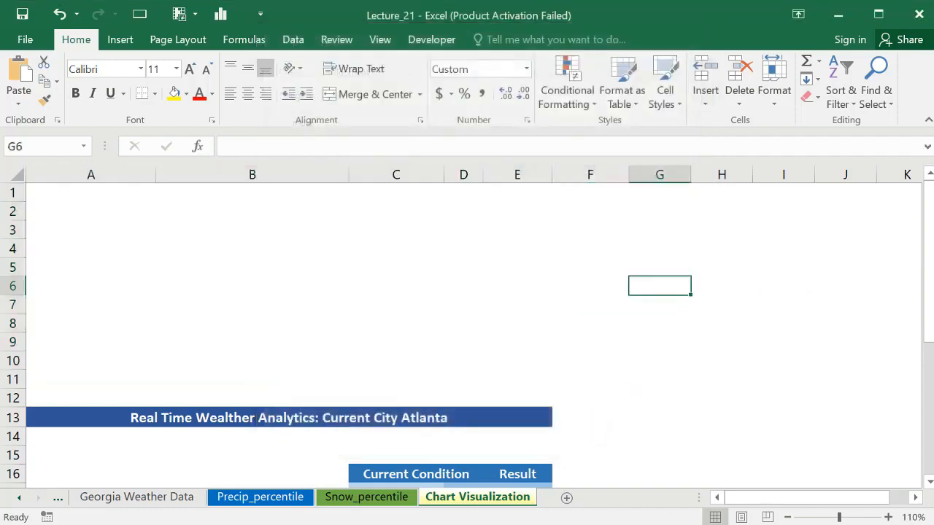
Step: Review the live dashboard, checking the FILTERXML formulas for temperature in E17 and longitude in E22, and the accident risk gauge
left_click_drag(926, 263, 930, 378)
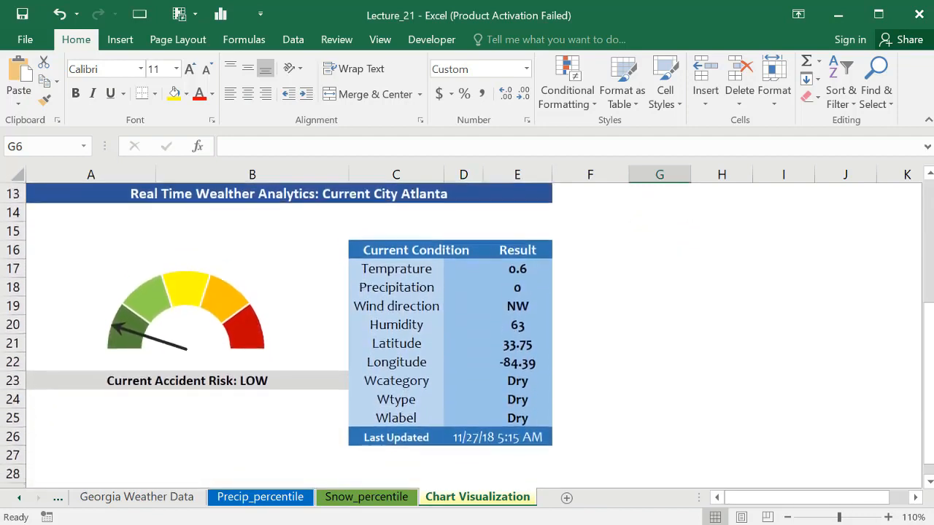
left_click(518, 270)
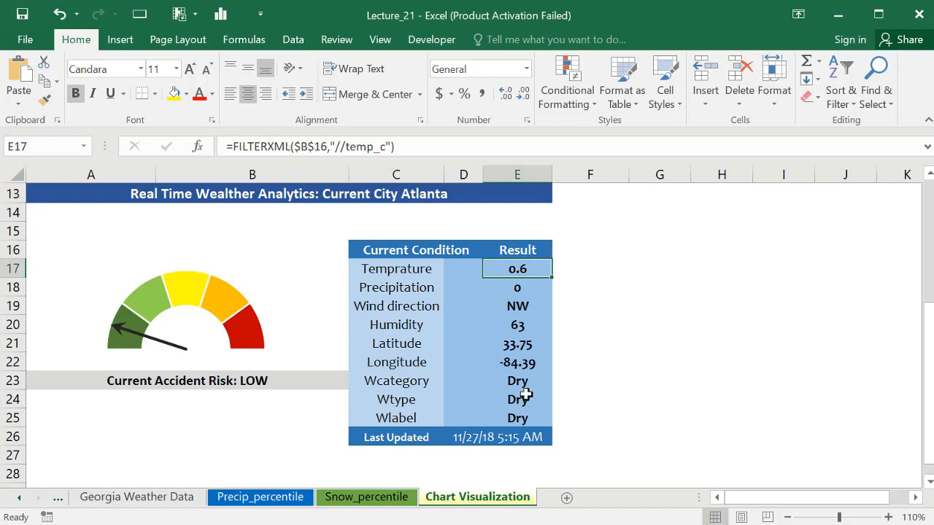
left_click(518, 362)
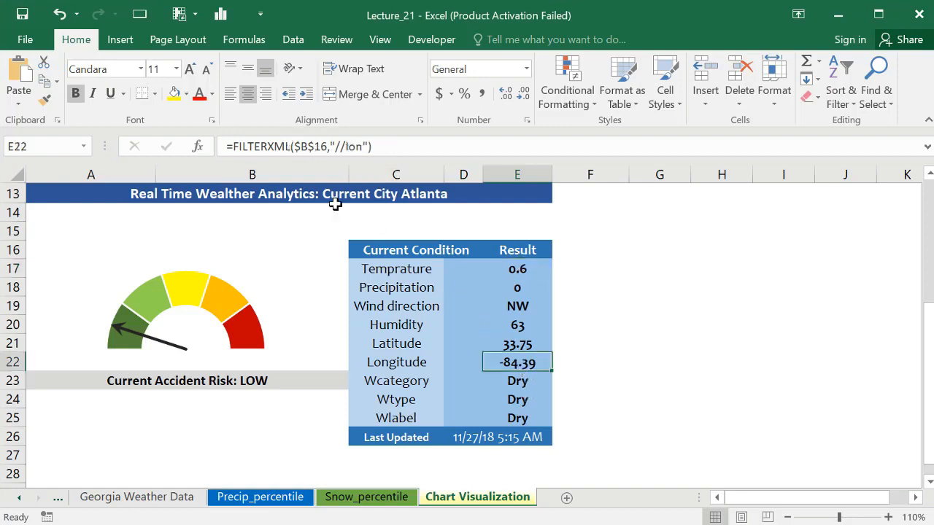
left_click(204, 382)
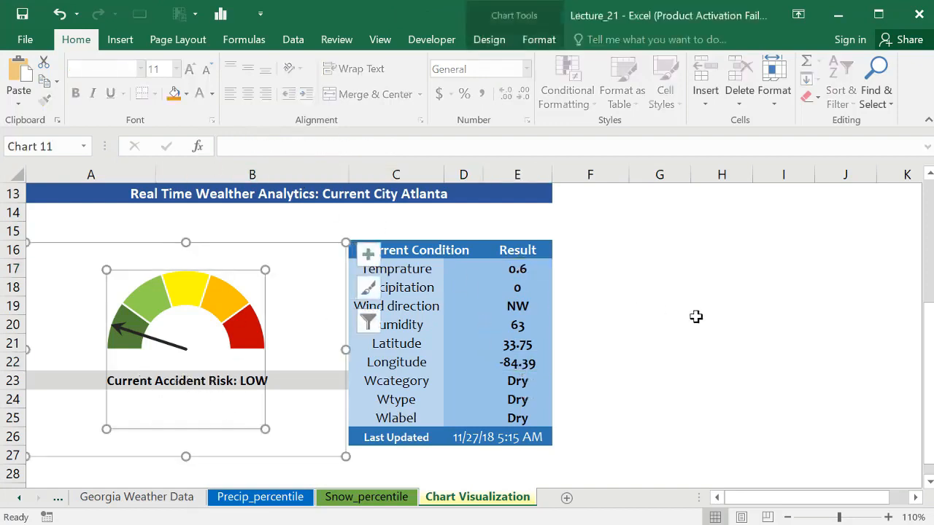
left_click(183, 187)
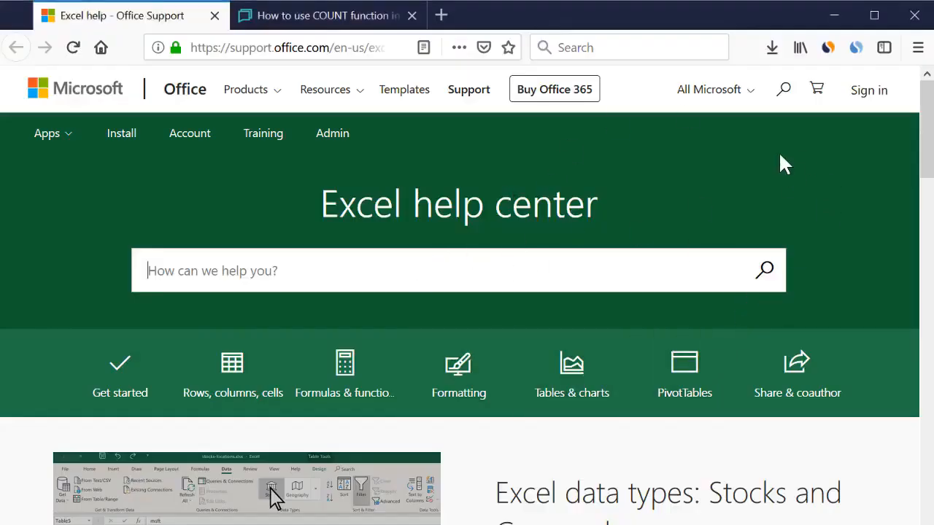
Step: Look over the Excel help center page on Office Support in the browser, including its Resources options
scroll(926, 124, "down", 3)
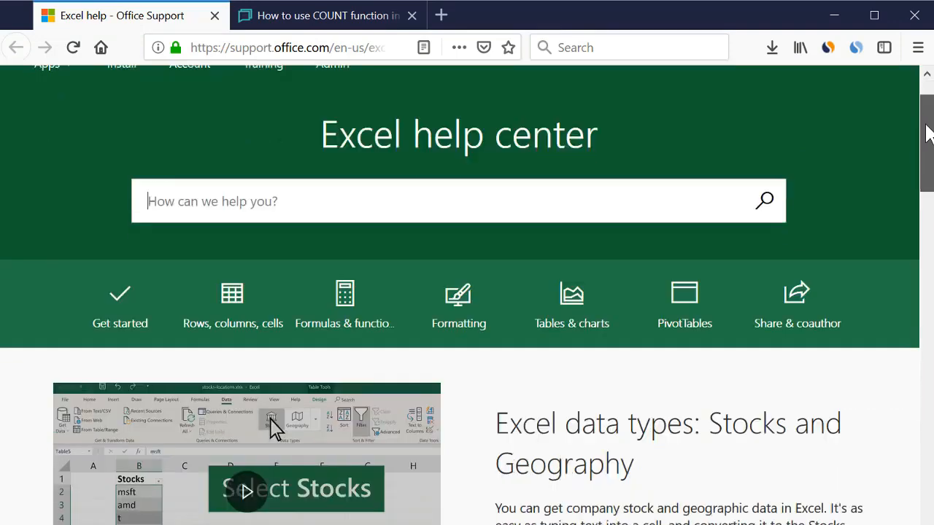
left_click_drag(927, 139, 927, 77)
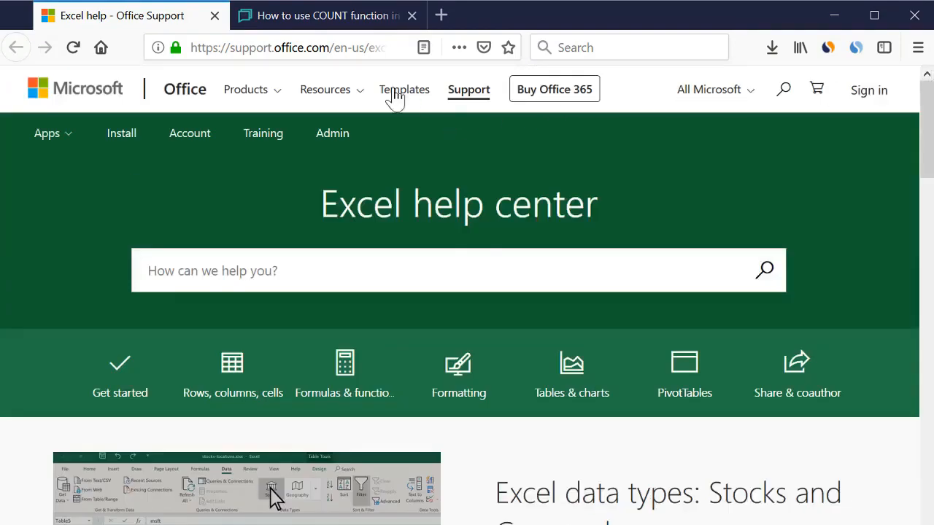
left_click(359, 102)
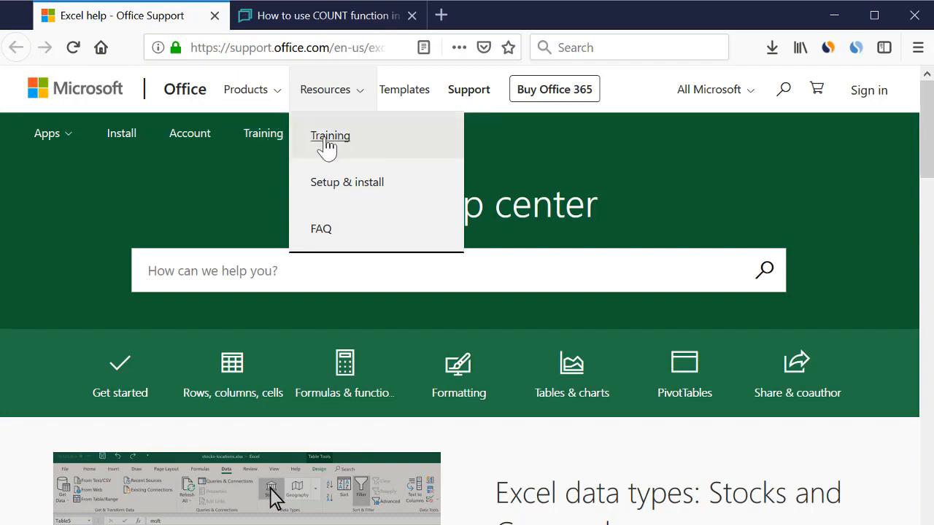
Step: Review the ExcelTip article on using the COUNT function from its beginning, along with the related Excel tips
left_click(319, 17)
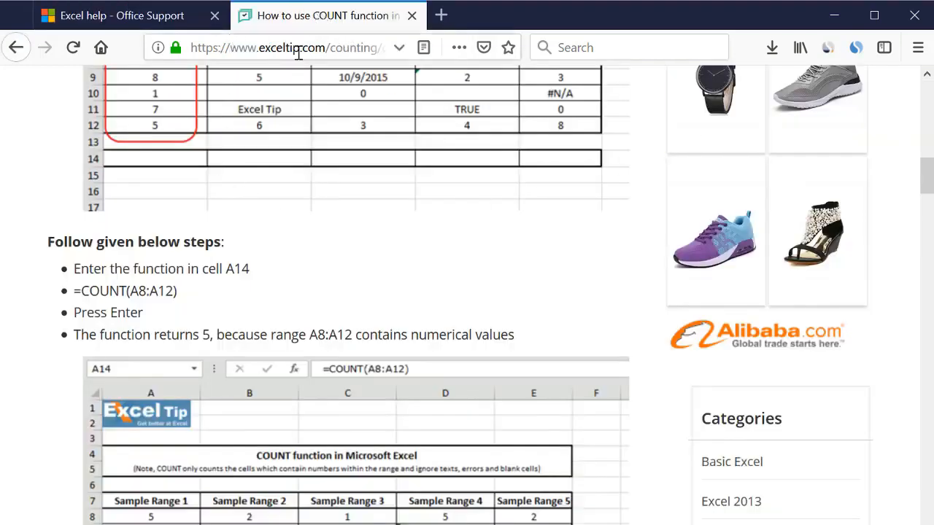
left_click_drag(925, 175, 925, 97)
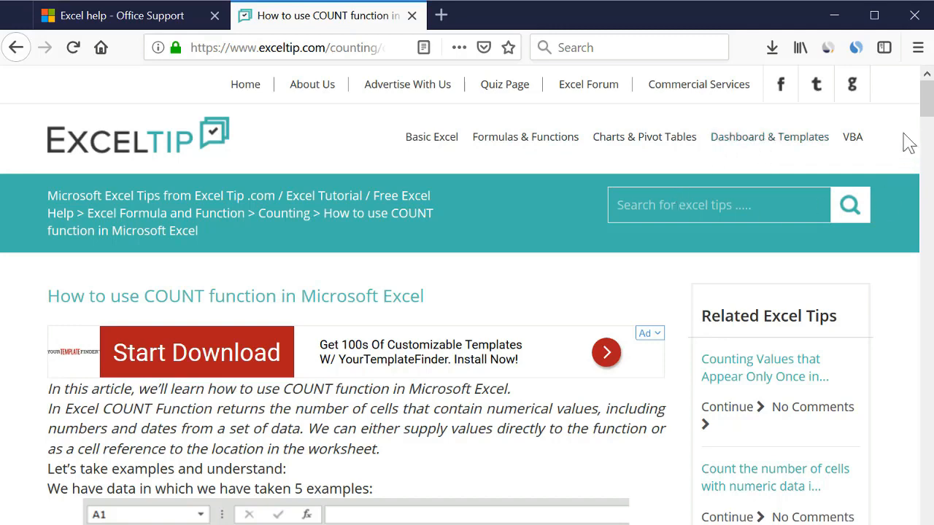
left_click_drag(925, 88, 927, 124)
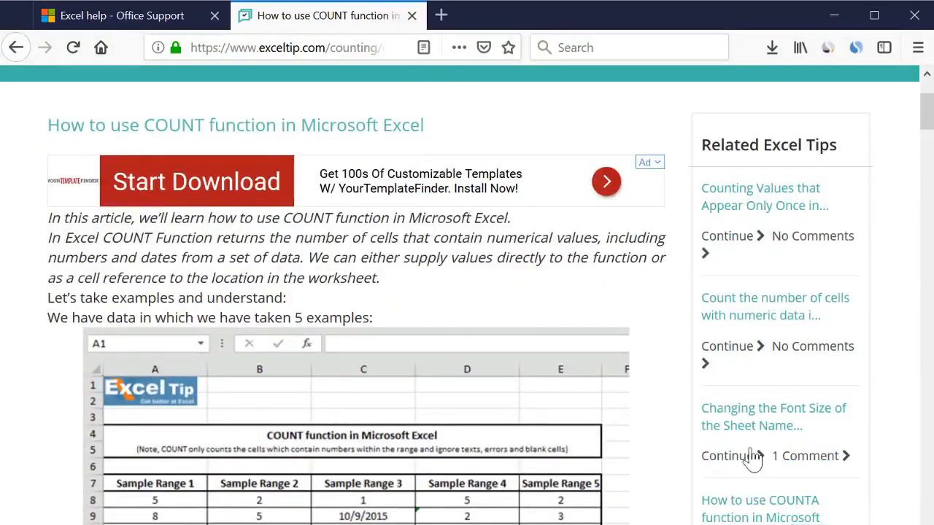